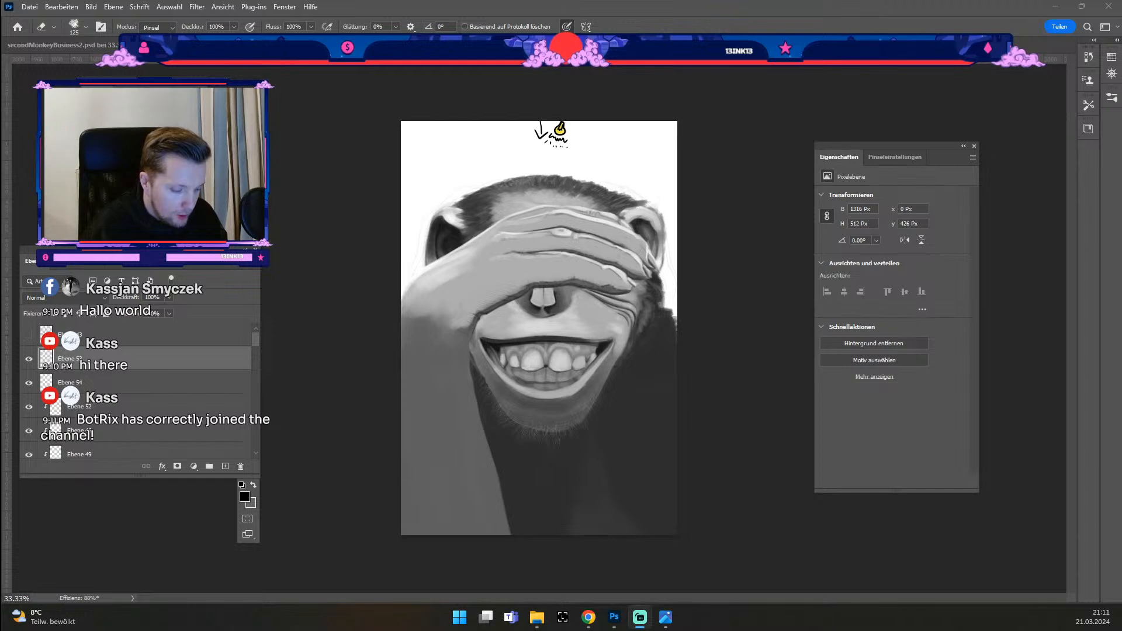
Step: Select the forearm's shading layer Ebene 45 by picking it on the canvas with the Move tool
click(29, 363)
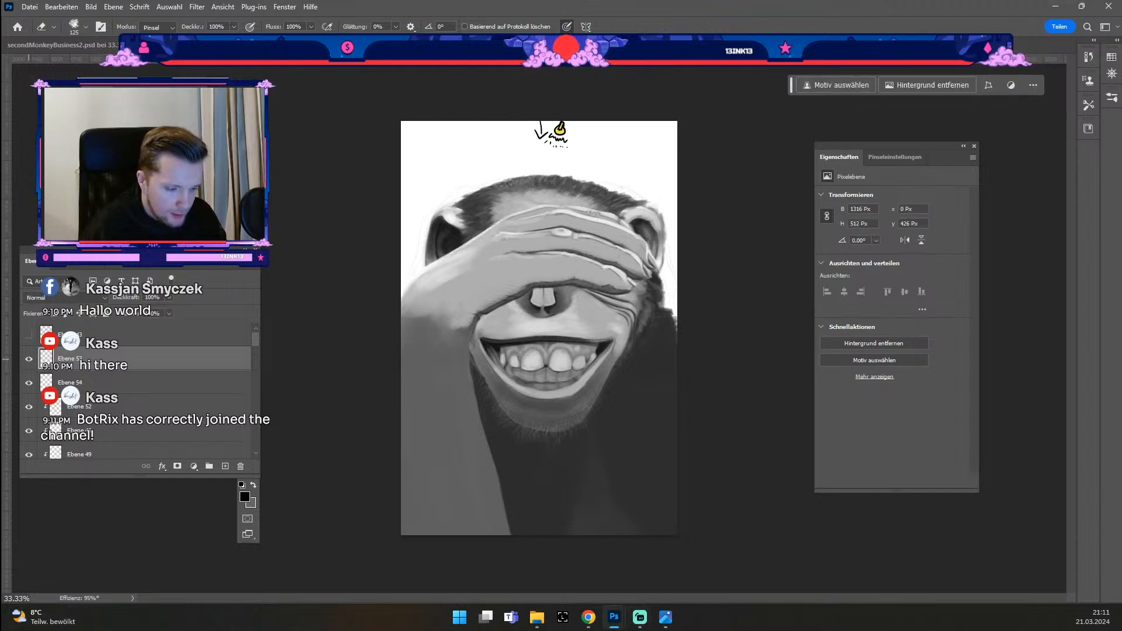
key(v)
click(459, 450)
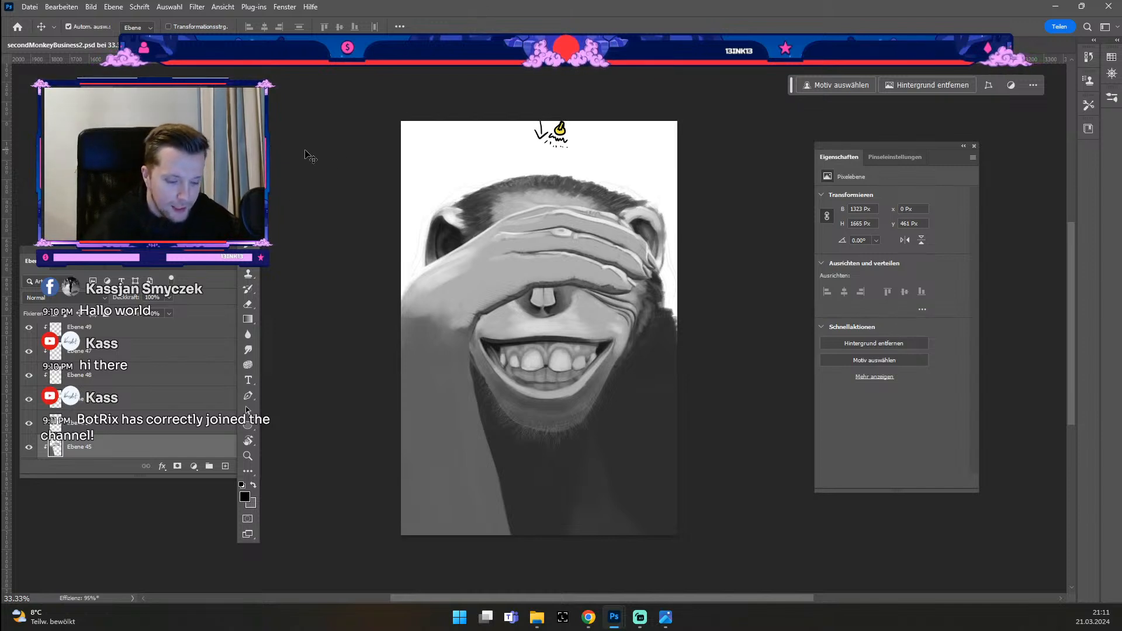
key(l)
mouse_move(478, 342)
mouse_down()
mouse_move(386, 337)
mouse_move(364, 388)
mouse_move(394, 543)
mouse_move(499, 555)
mouse_up()
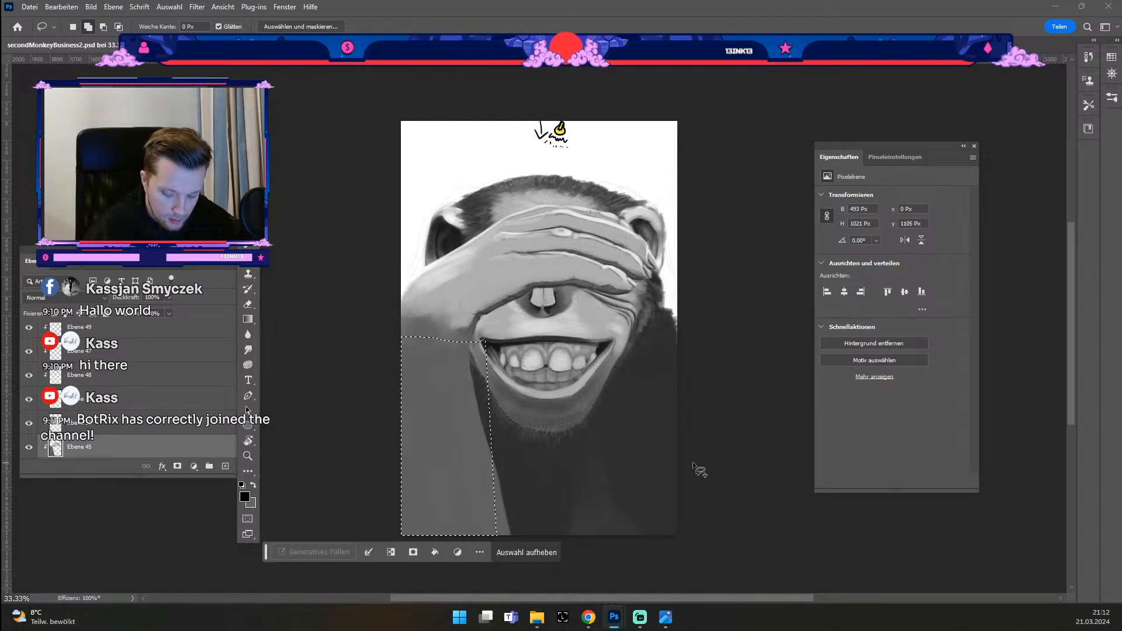
click(538, 388)
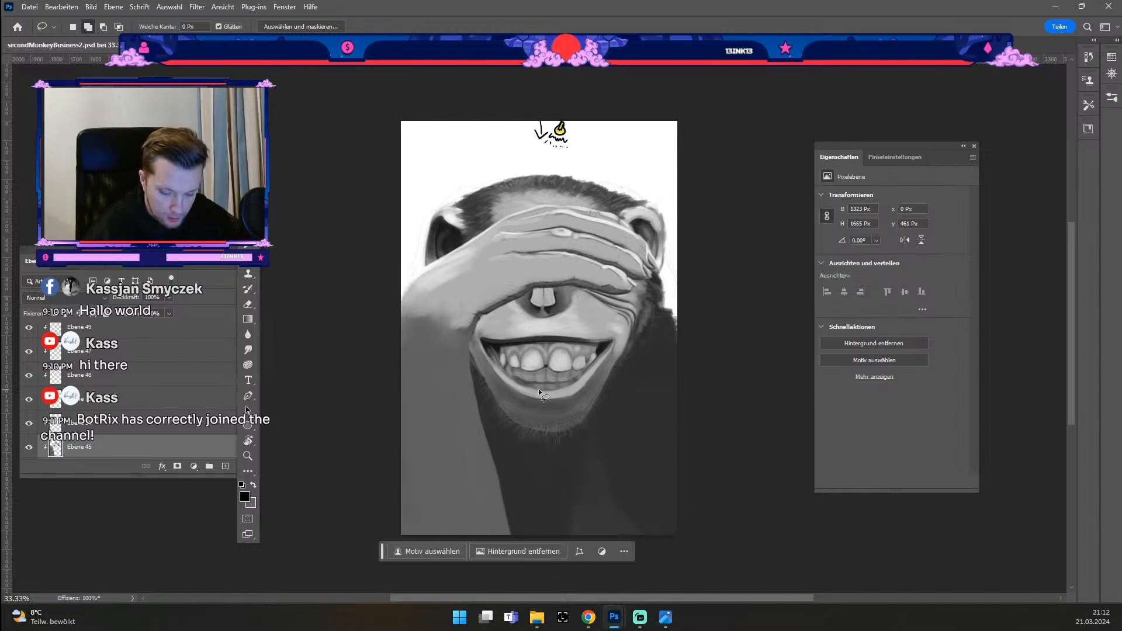
Step: Lasso the forearm below the wrist, including the lower corner of the wrist in the selection
mouse_move(479, 337)
mouse_down()
mouse_move(399, 340)
mouse_move(372, 384)
mouse_move(361, 553)
mouse_move(454, 576)
mouse_move(549, 573)
mouse_move(569, 481)
mouse_move(545, 406)
mouse_move(553, 418)
mouse_move(481, 338)
mouse_up()
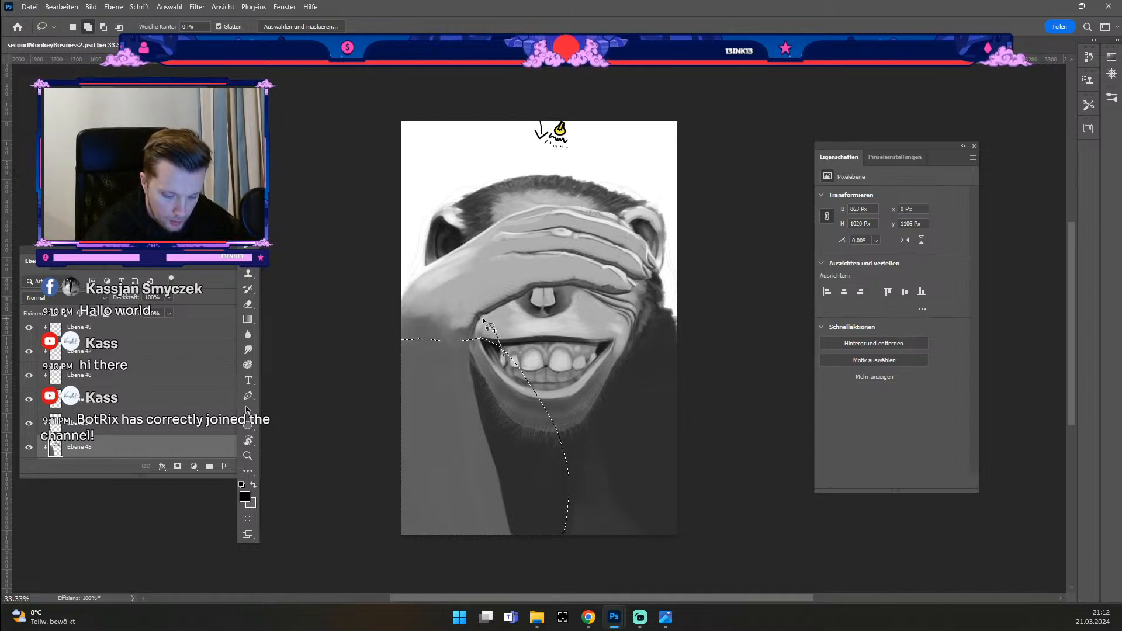
mouse_move(476, 315)
mouse_down()
mouse_move(411, 336)
mouse_move(393, 372)
mouse_up()
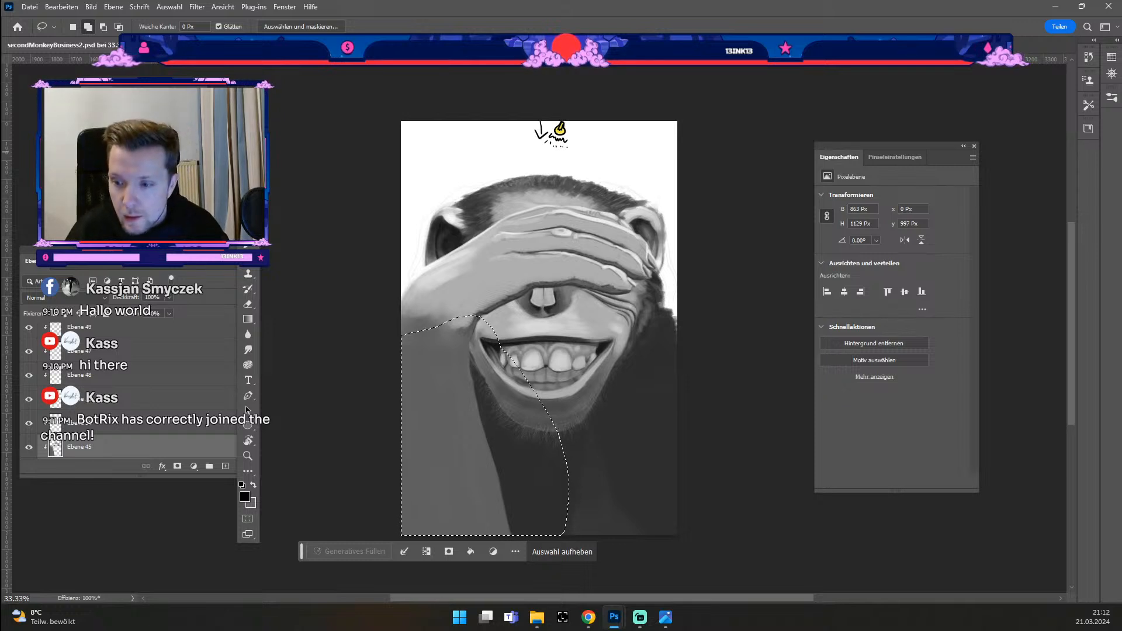
Step: Try to shift the selected forearm area on layer Ebene 45 to the left and slightly down
key(v)
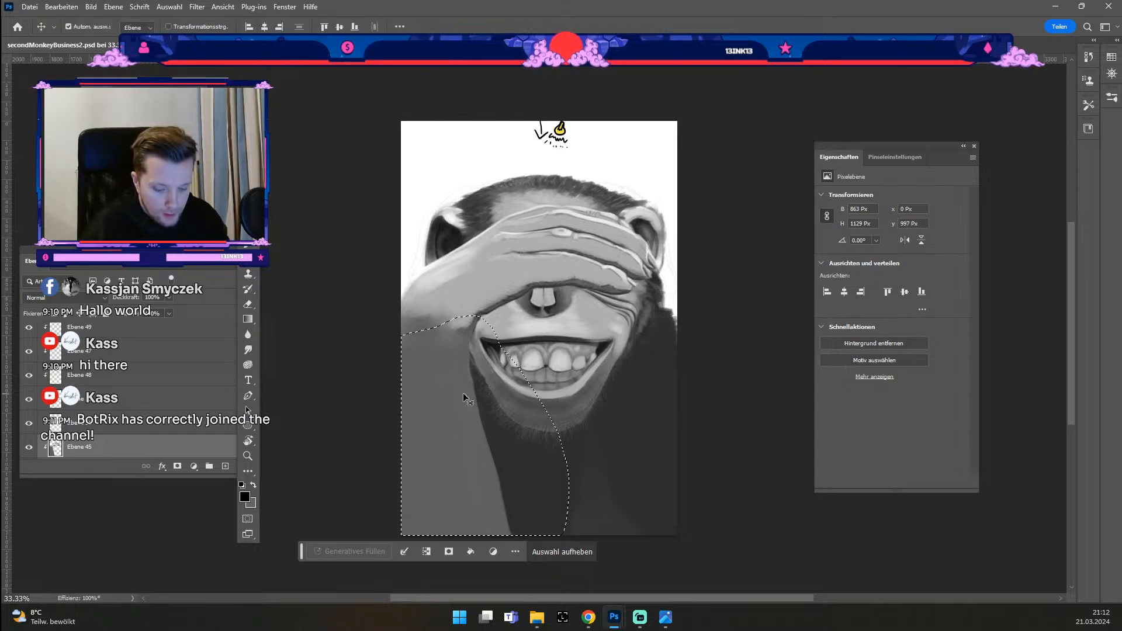
drag(459, 394, 446, 401)
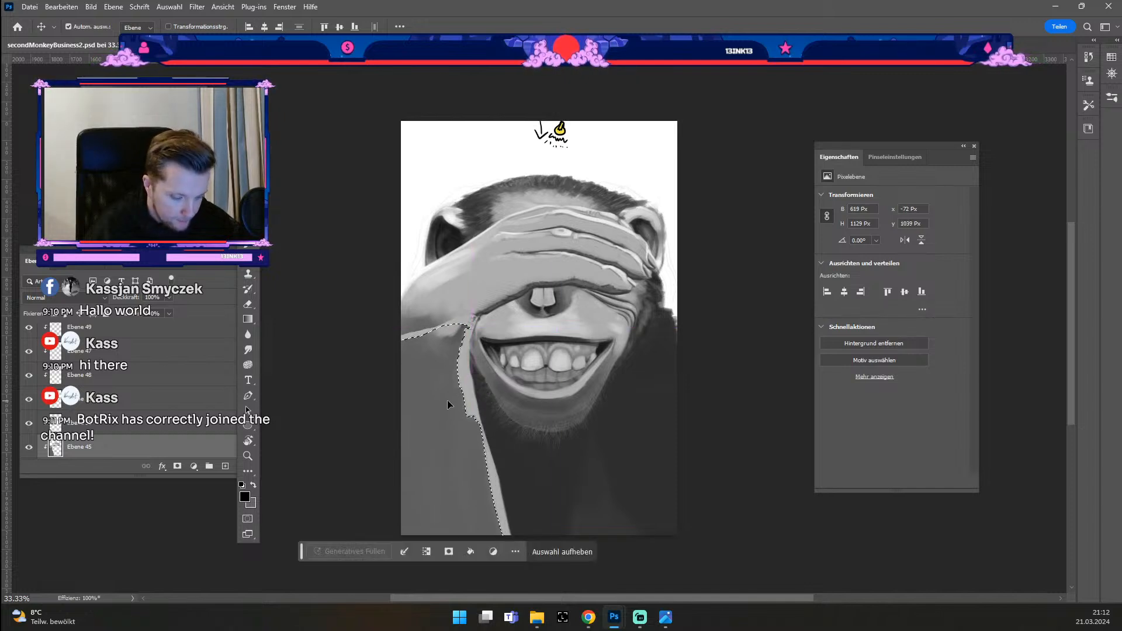
key(ctrl+z)
Step: Move the selected forearm on the layer below Ebene 45 about 60 px left and 30 px down, and deselect it
scroll(122, 411, down, 3)
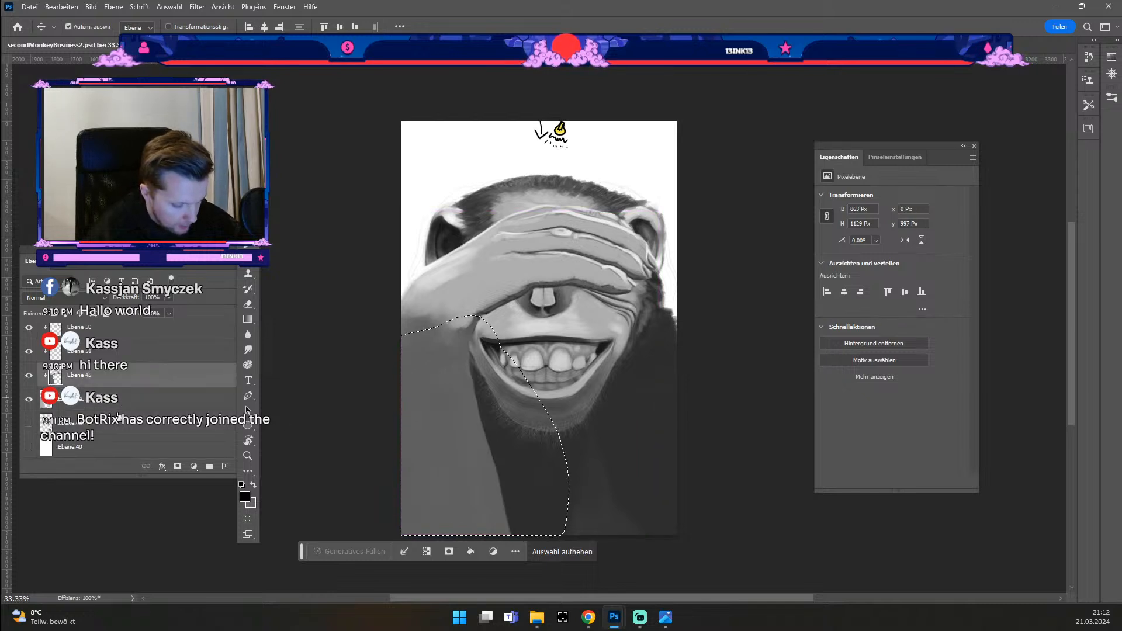
click(121, 408)
drag(449, 394, 437, 394)
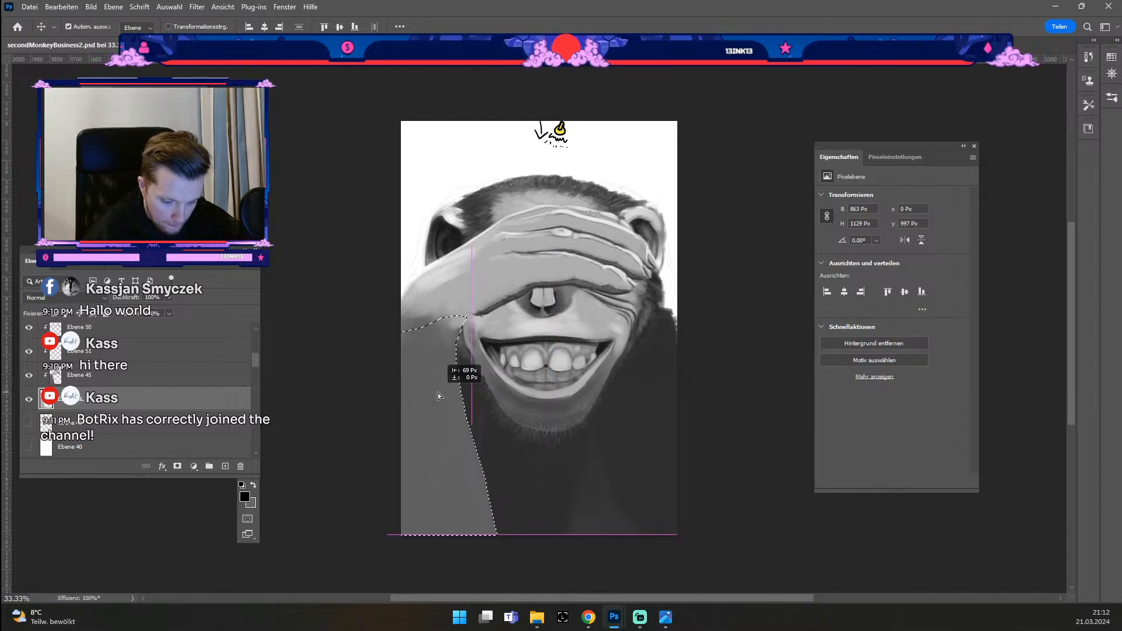
drag(437, 393, 439, 394)
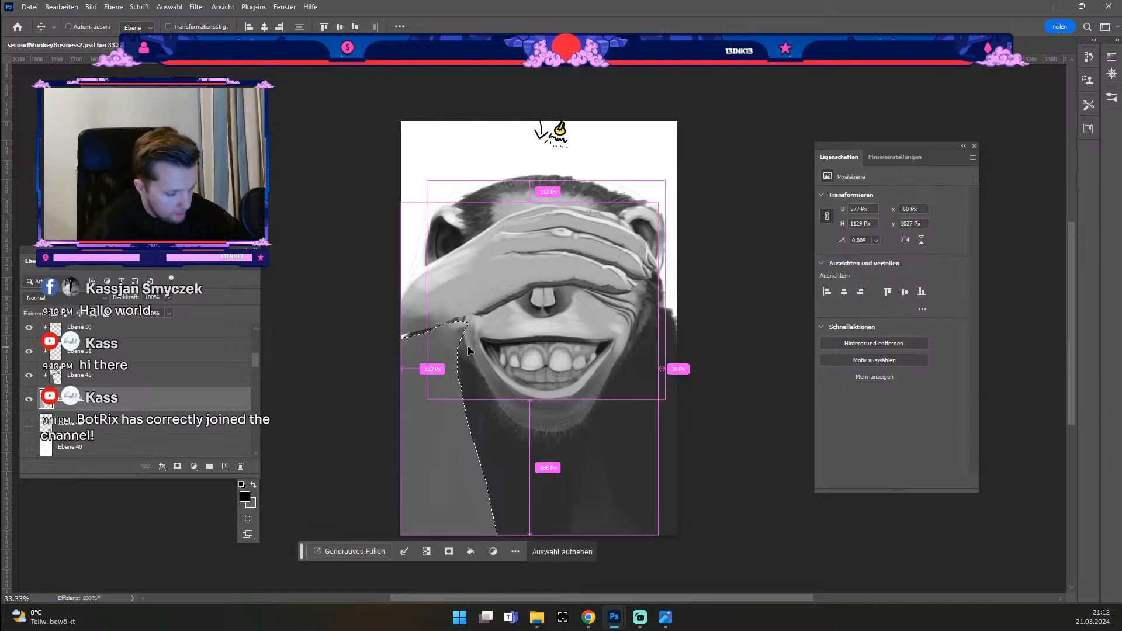
key(ctrl+d)
Step: Try erasing part of the forearm just below the wrist and undo the stroke
key(e)
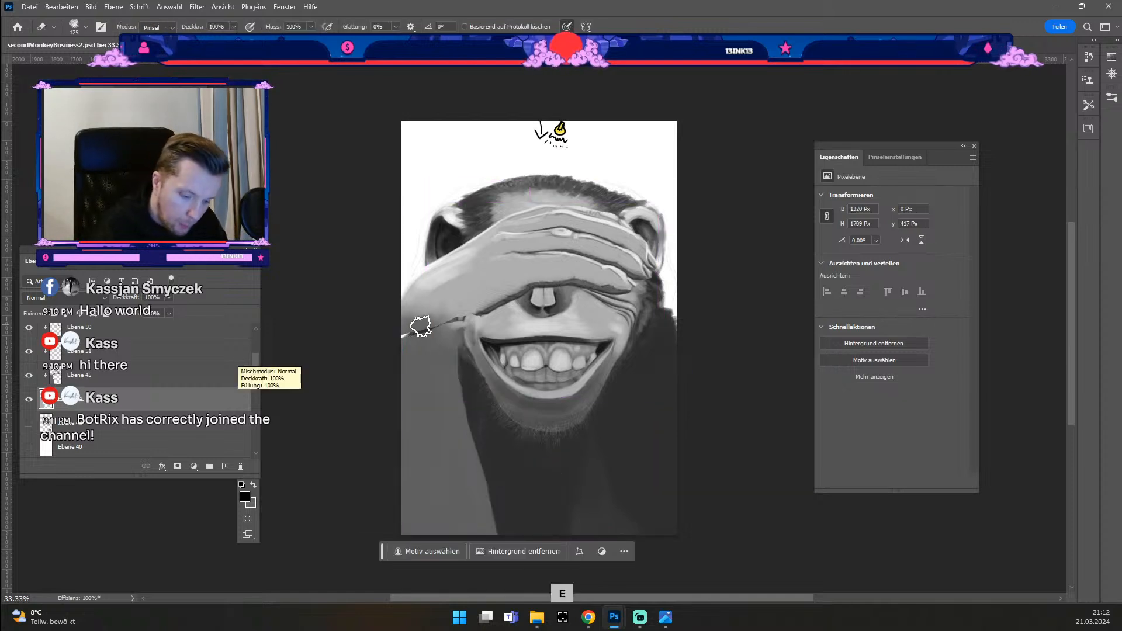
drag(417, 343, 419, 344)
key(ctrl+z)
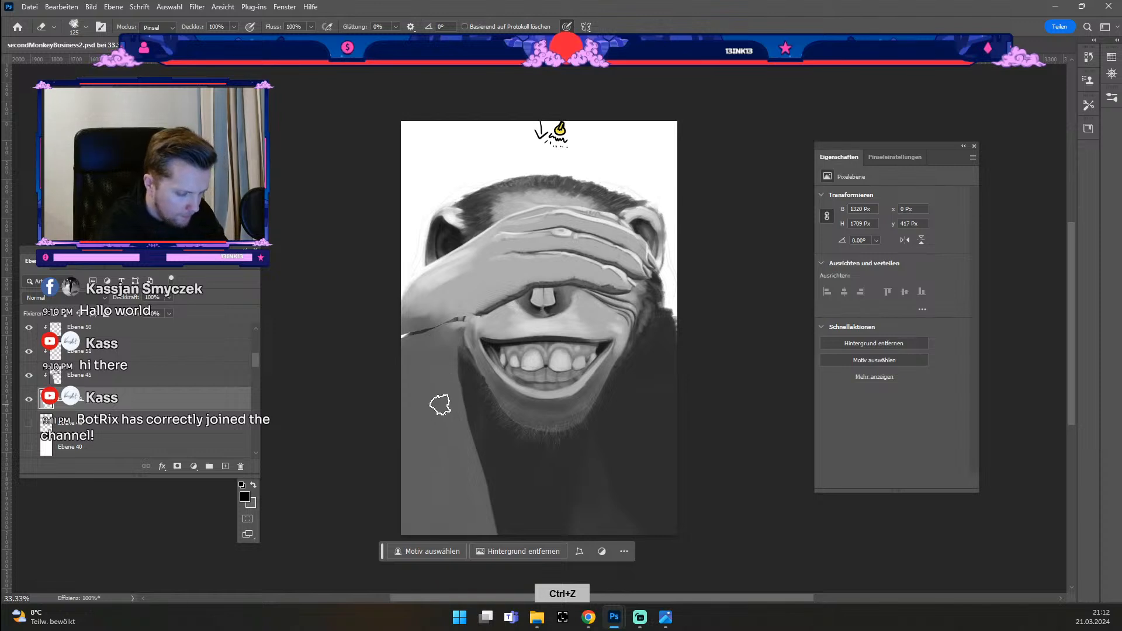
key(ctrl+shift+z)
key(ctrl+z)
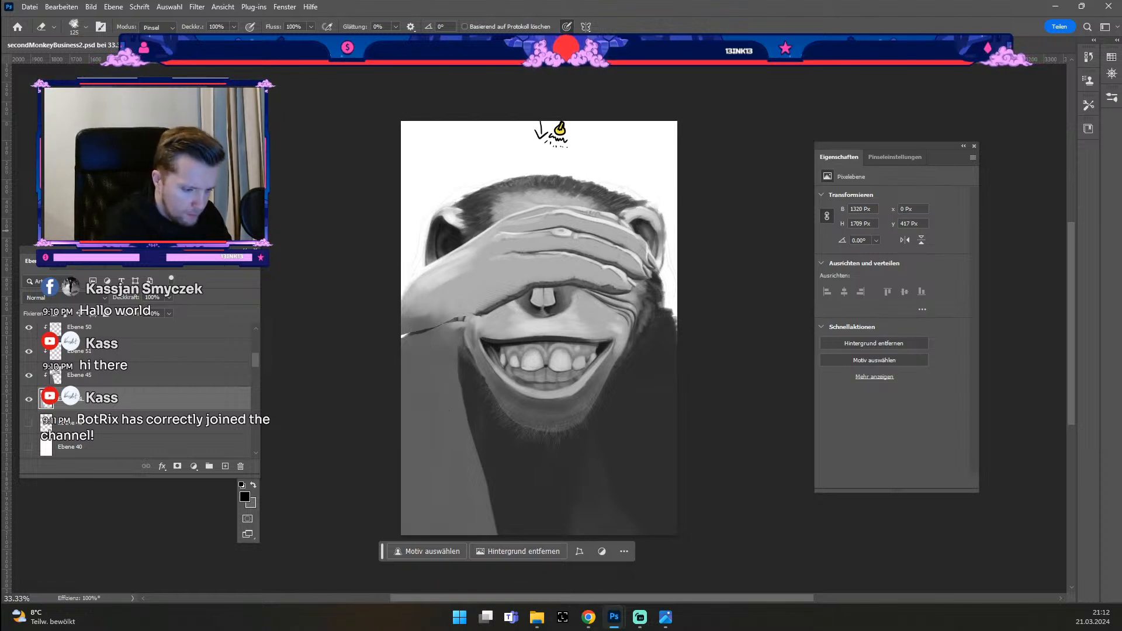
Step: Paint over the gap between wrist and forearm with the sampled forearm grey, using a 125 px brush at 100% opacity
click(248, 183)
key(b)
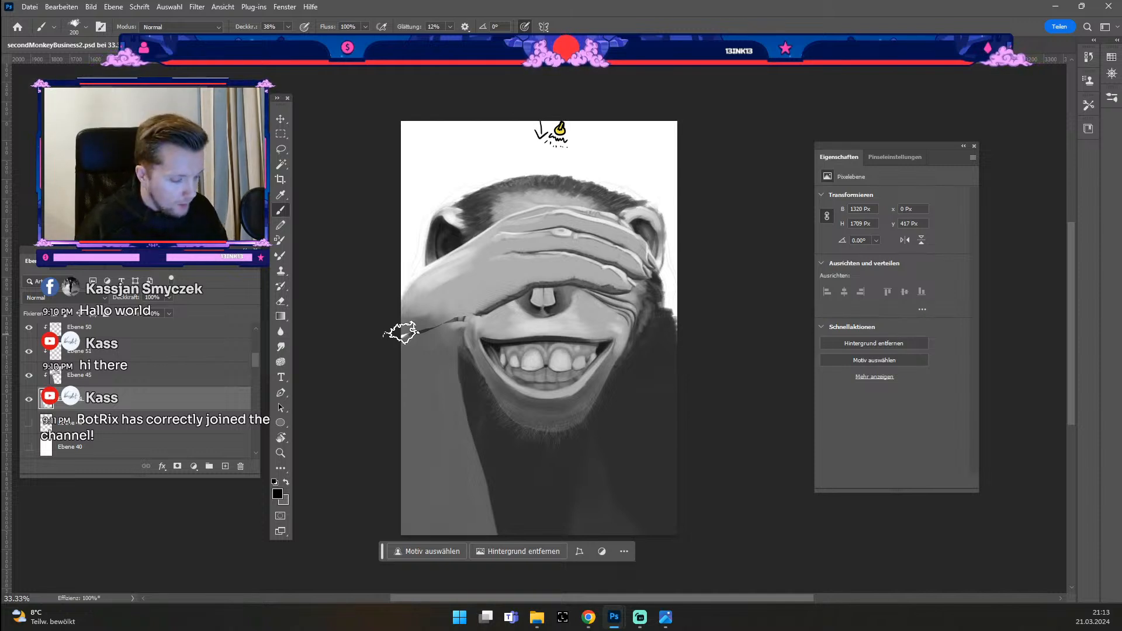
alt+click(425, 364)
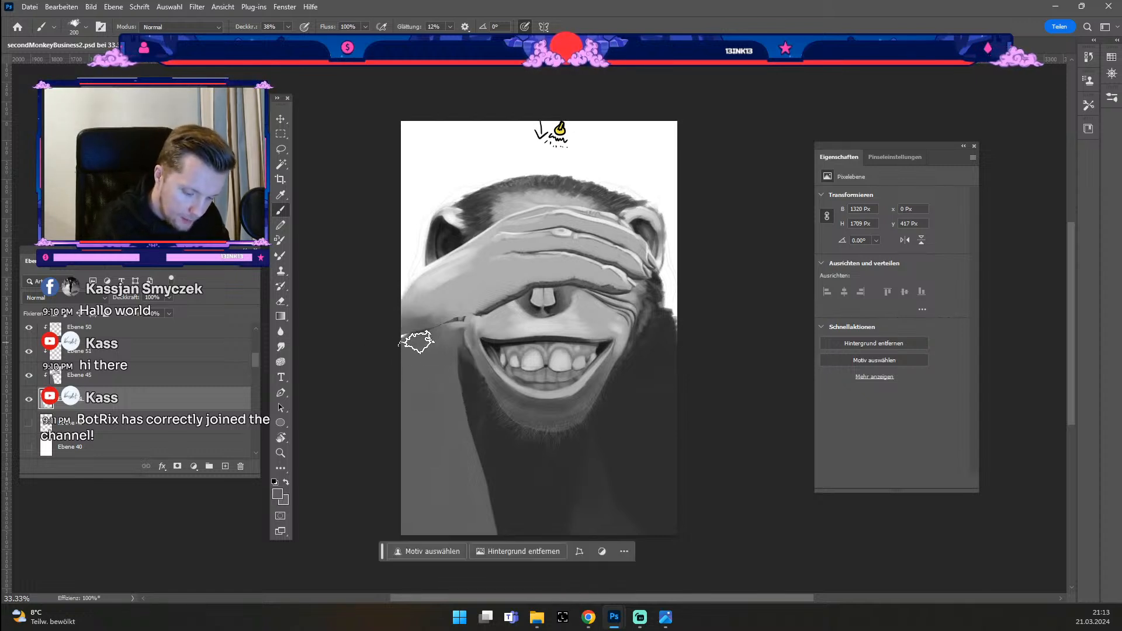
key(odiaeresis)
key(odiaeresis)
key(odiaeresis)
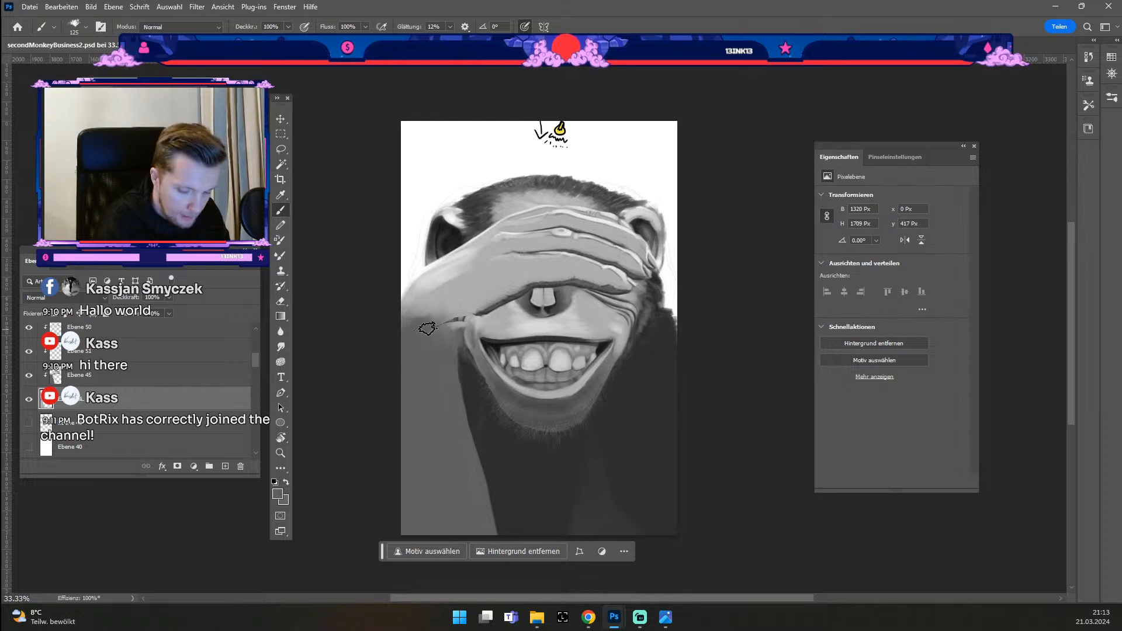
Step: Blend the wrist into the forearm with sampled light and dark greys, using a 100 px brush
key(alt)
alt+click(450, 308)
alt+click(458, 318)
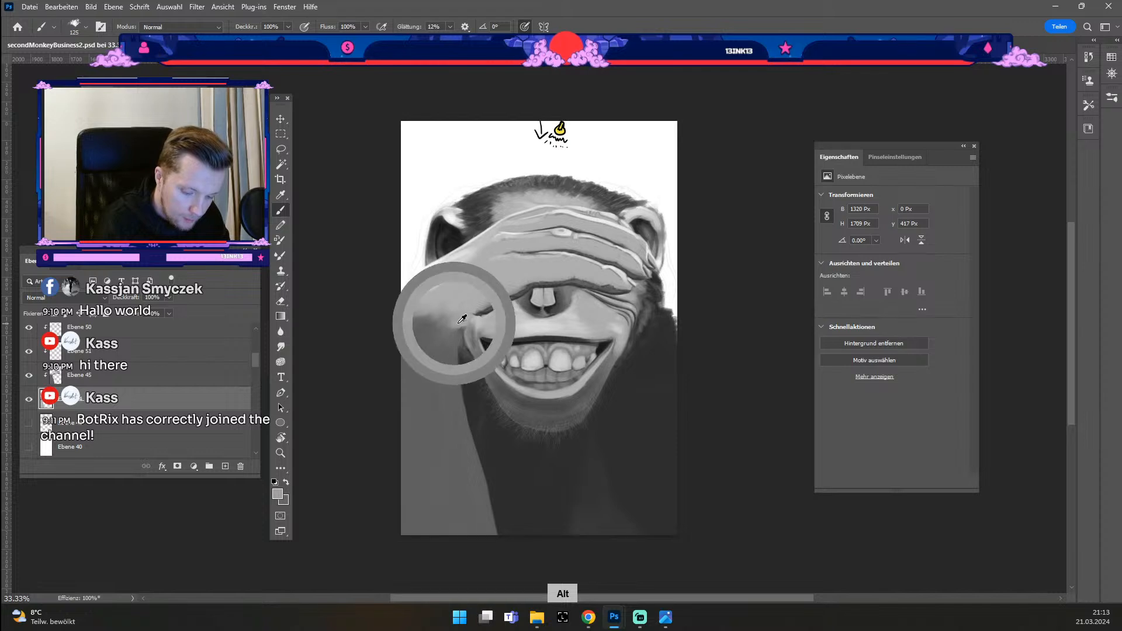
key(bracketleft)
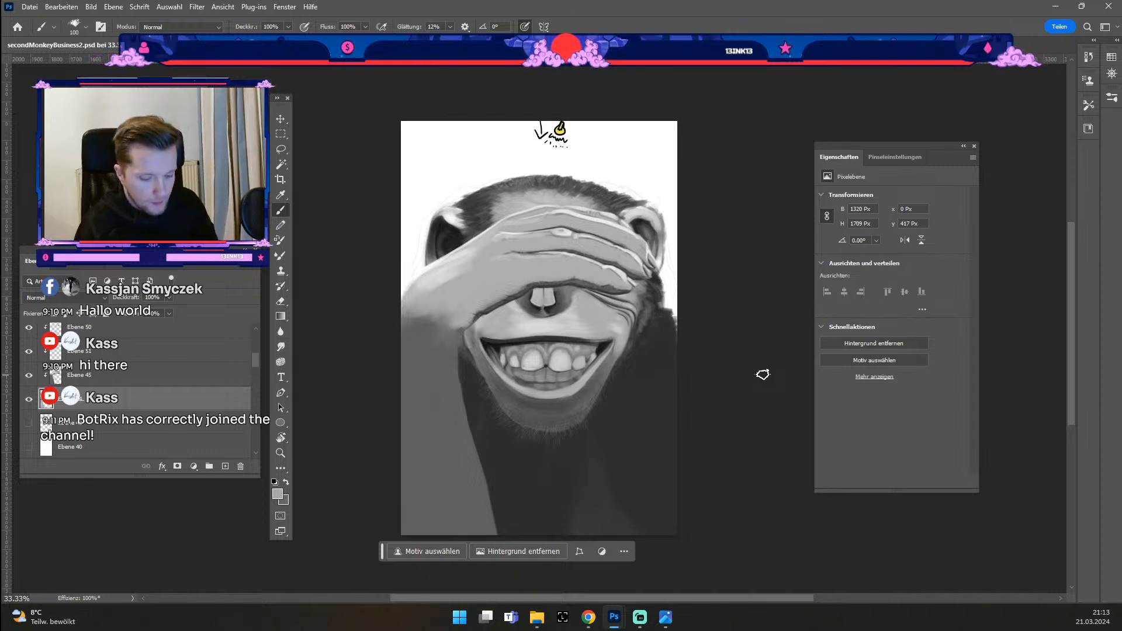
alt+click(435, 354)
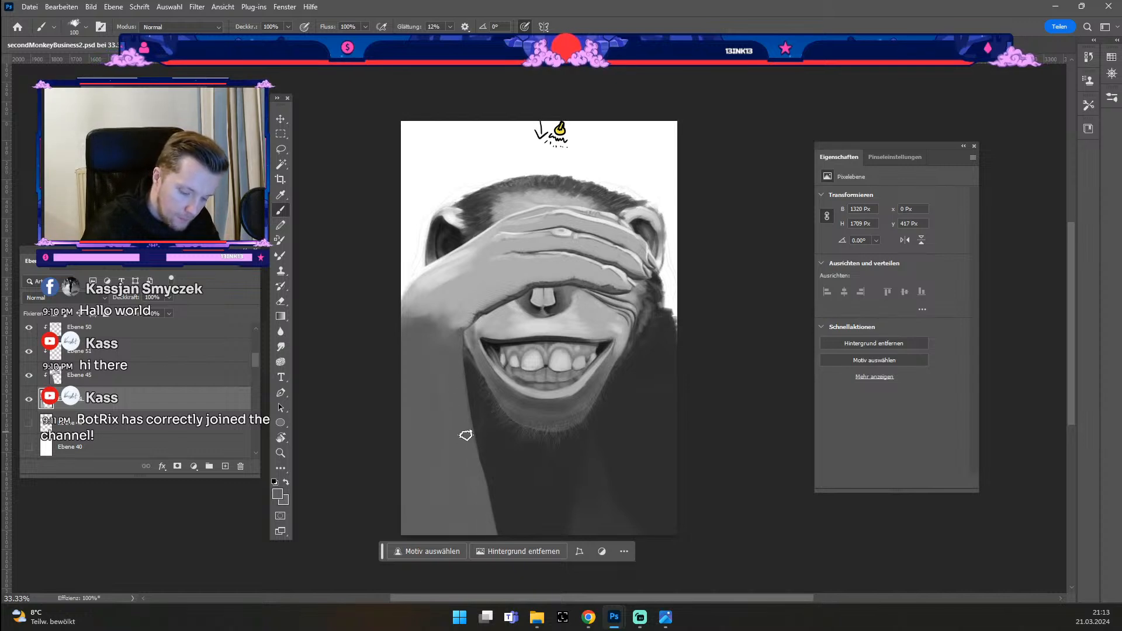
Step: Toggle the arm layer's visibility to compare the monkey with and without the covering hand
drag(512, 372, 526, 333)
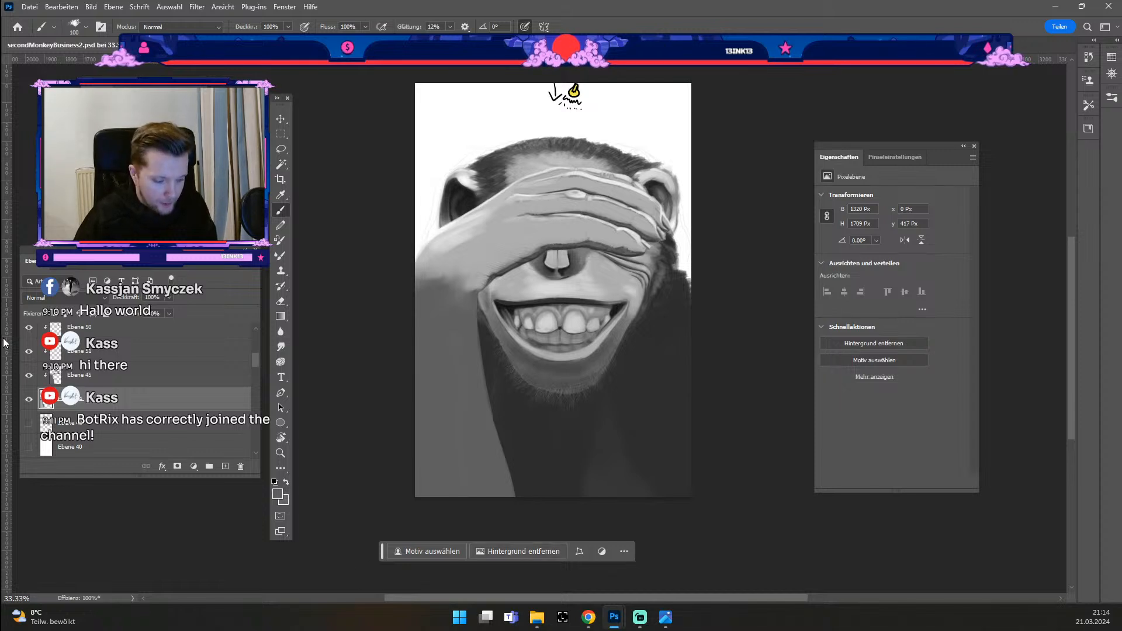
click(29, 405)
click(29, 404)
click(28, 405)
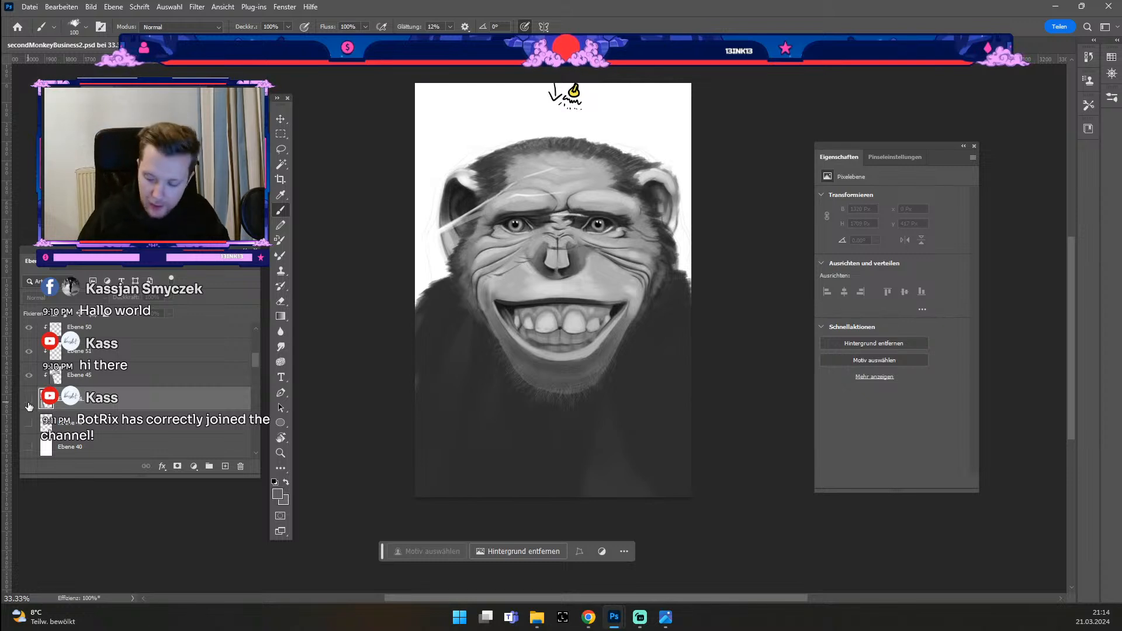
click(29, 401)
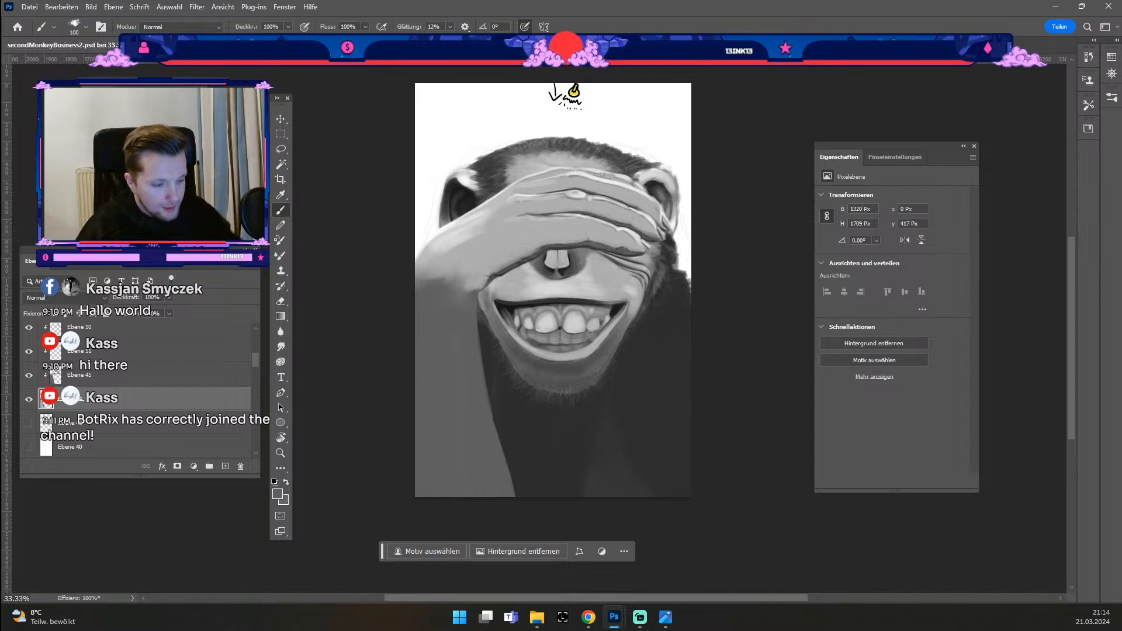
Step: Choose the Ink 2 brush from the brush presets
click(85, 28)
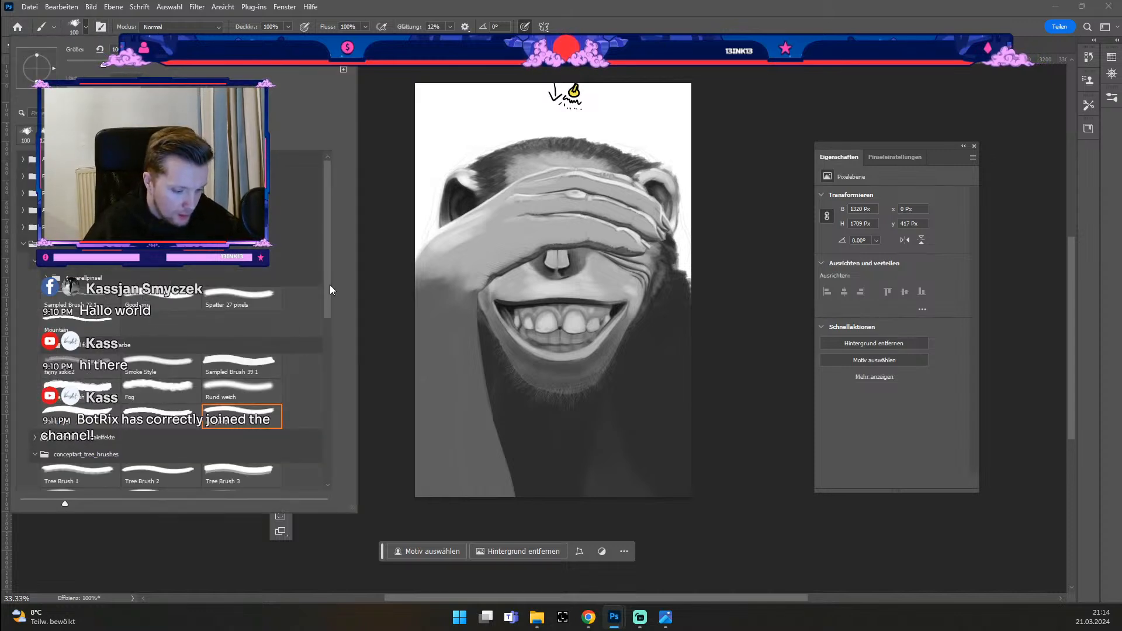
drag(326, 290, 327, 303)
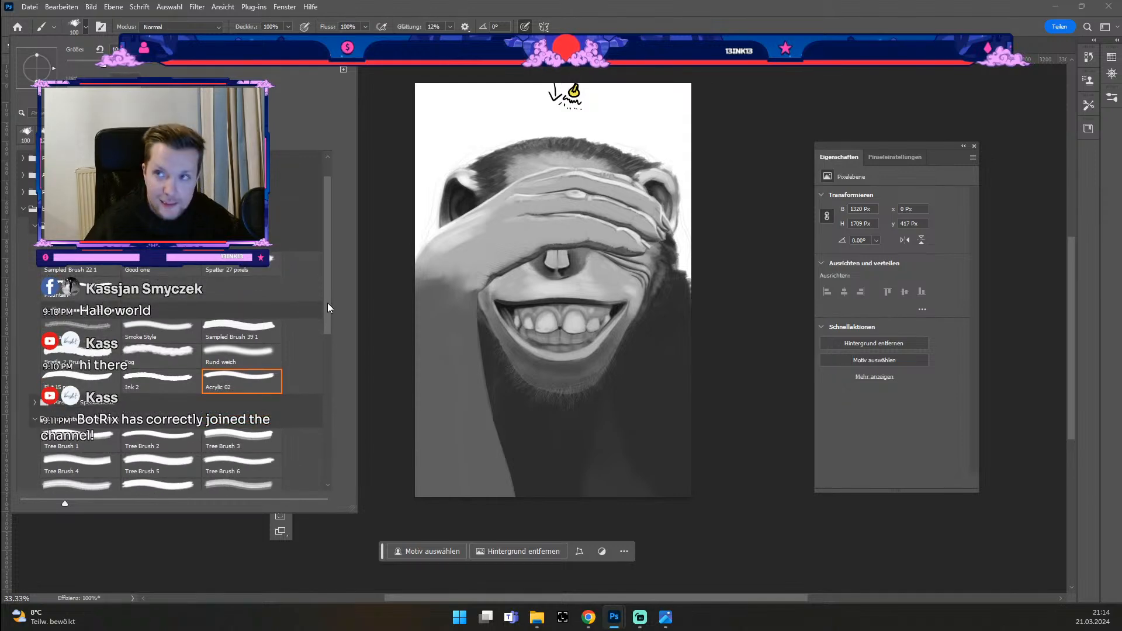
scroll(275, 383, down, 1)
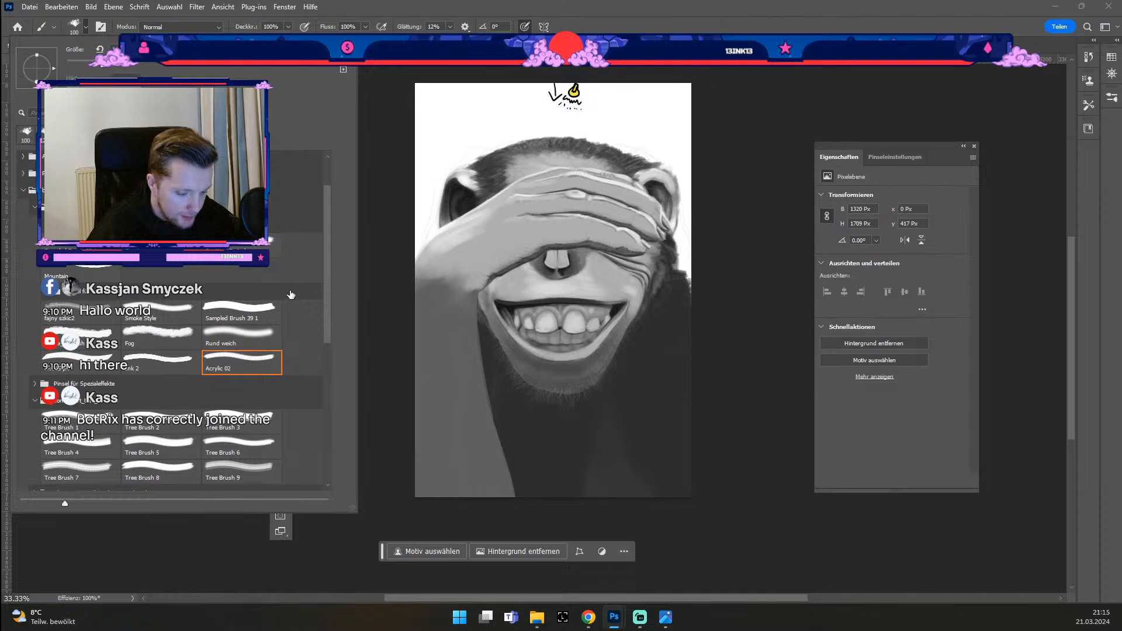
scroll(230, 310, down, 1)
scroll(114, 327, down, 1)
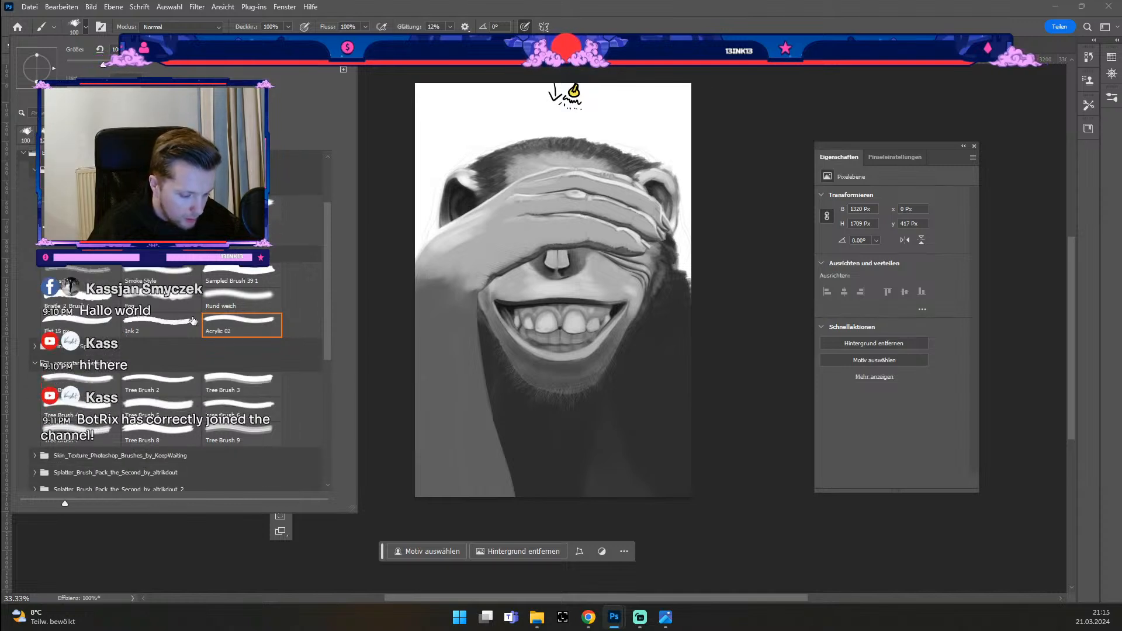
scroll(181, 380, down, 2)
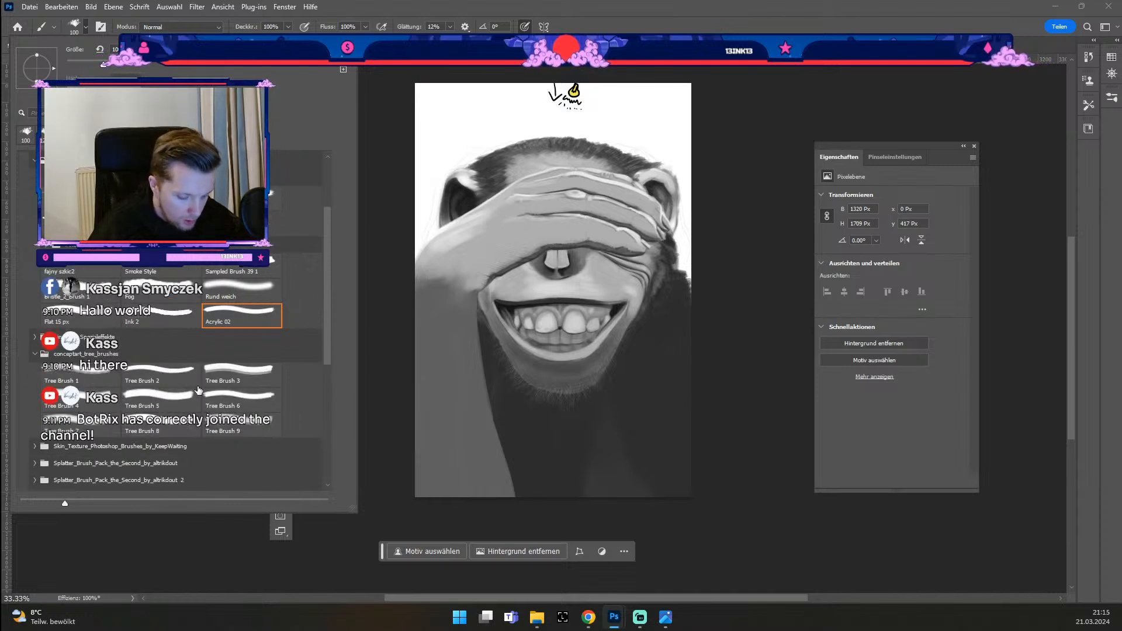
scroll(183, 380, up, 4)
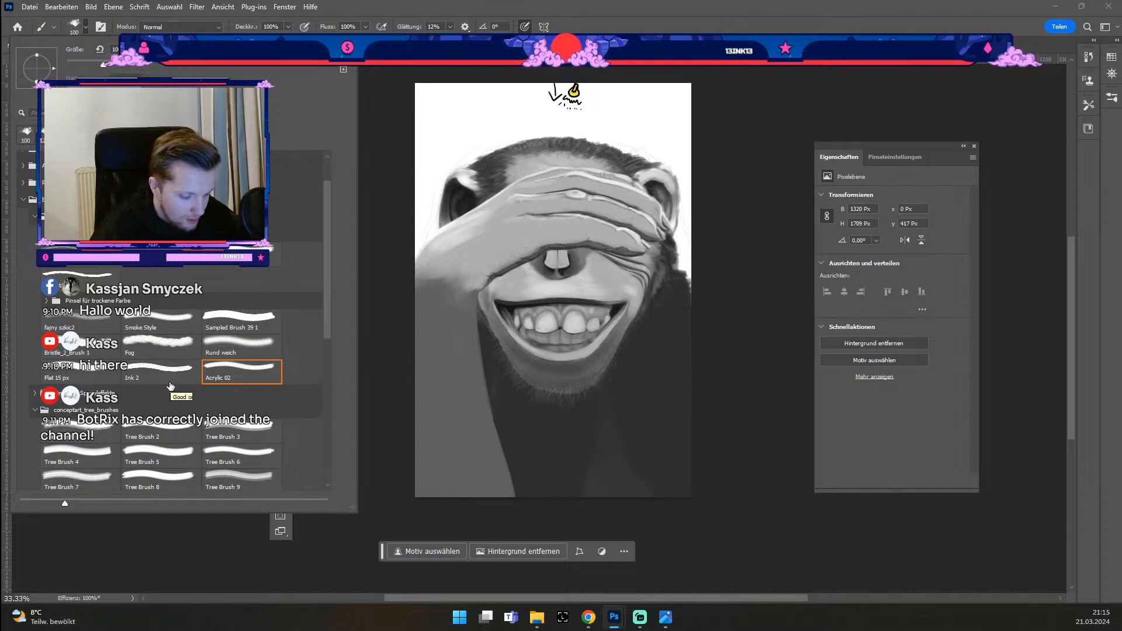
click(164, 365)
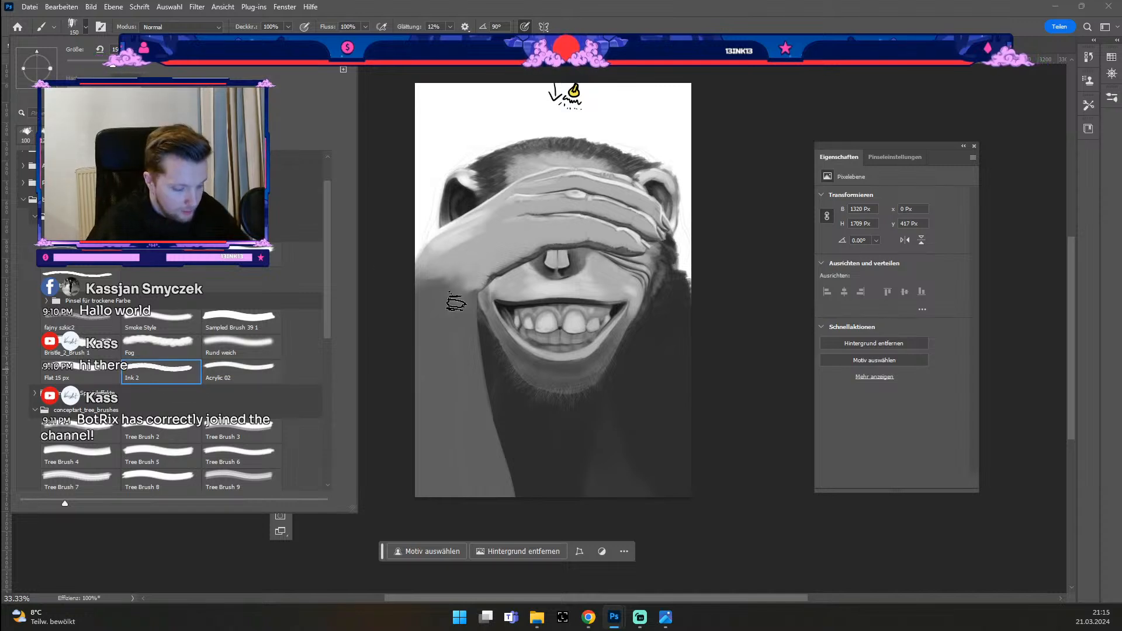
Step: Reduce the Ink 2 brush to 60 px and rework the forearm's inner edge beside the jaw
key(ö)
key(ö)
key(ö)
key(ö)
click(466, 356)
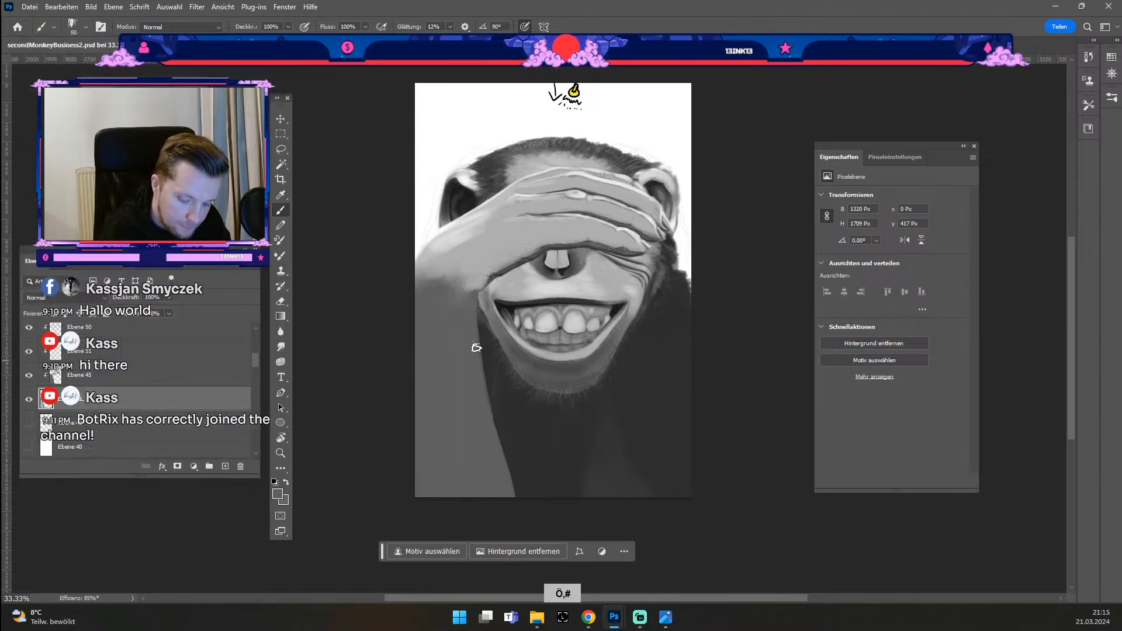
key(ctrl+z)
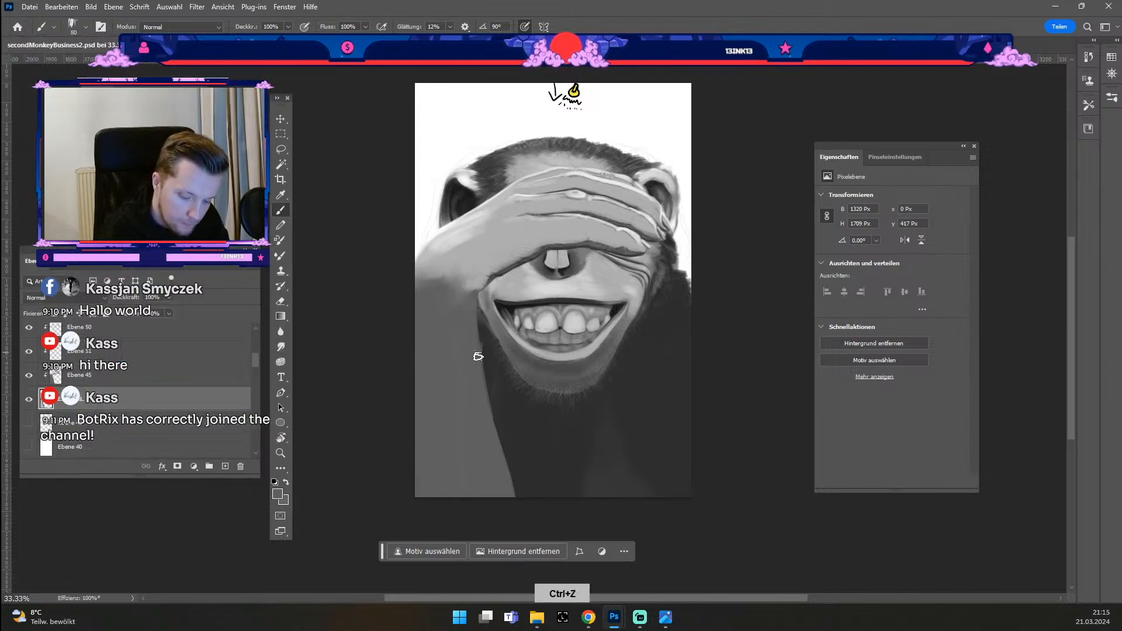
key(ö)
key(ö)
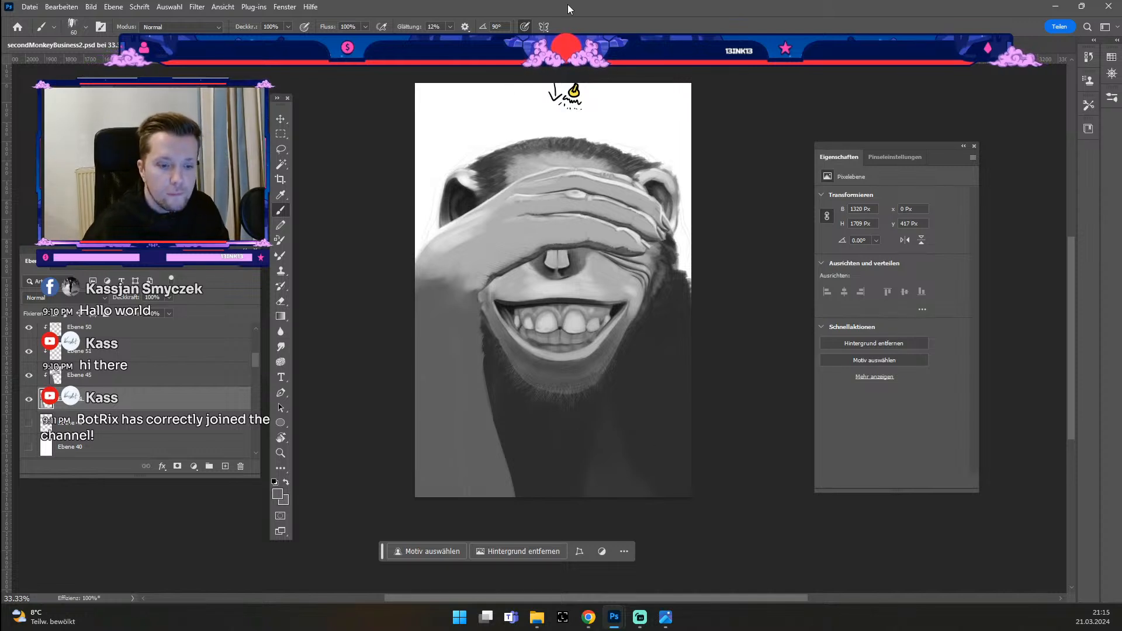
Step: Switch to the image viewer for a brief look and return to Photoshop
key(alt+Tab)
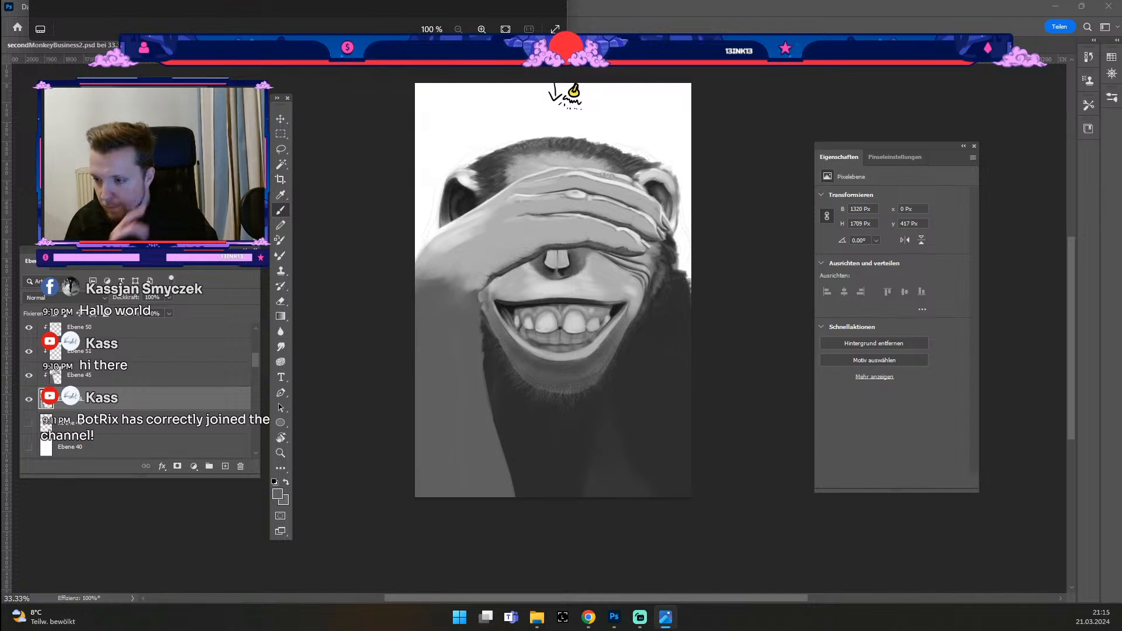
key(alt+Tab)
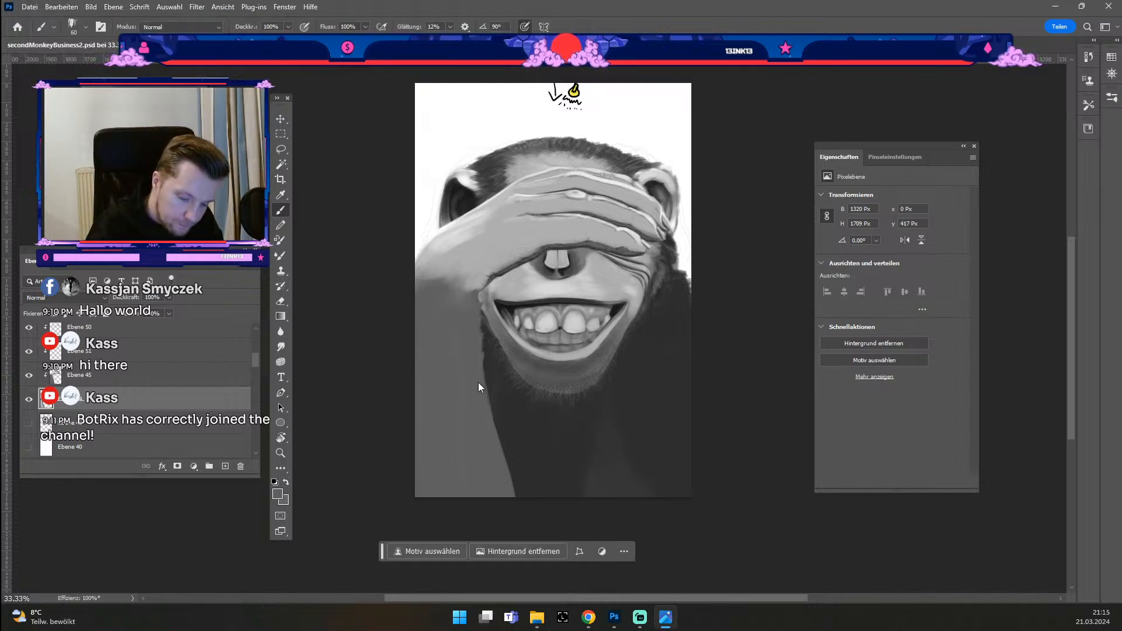
Step: Rework the forearm's inner edge below the jaw into ragged fur with the Ink 2 brush reduced to 50 px
key(ctrl+z)
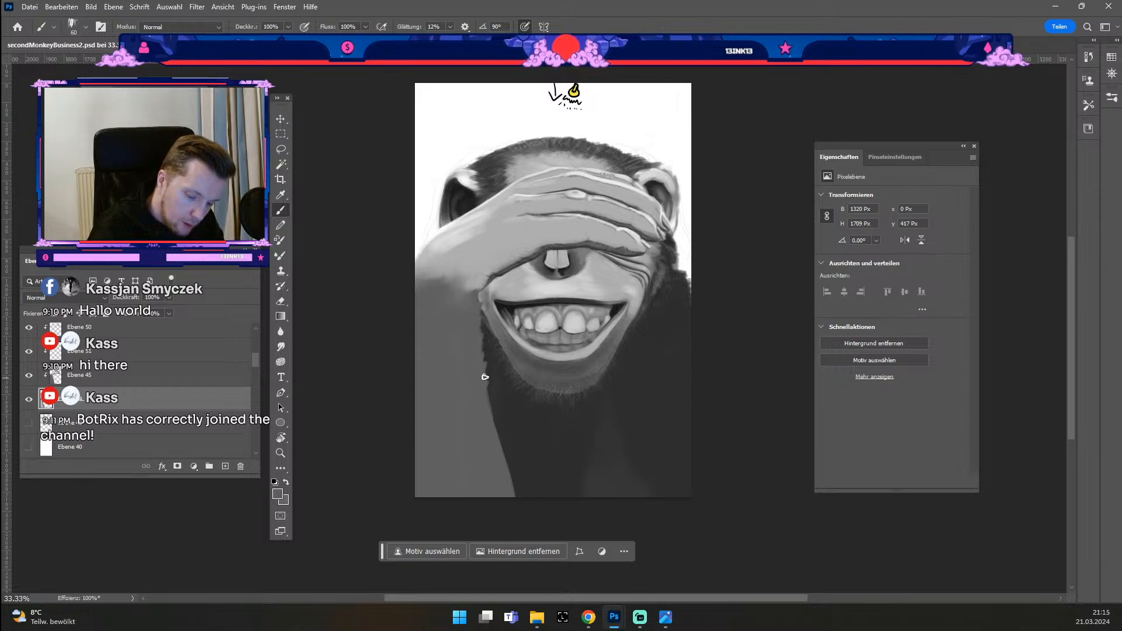
key(ctrl+z)
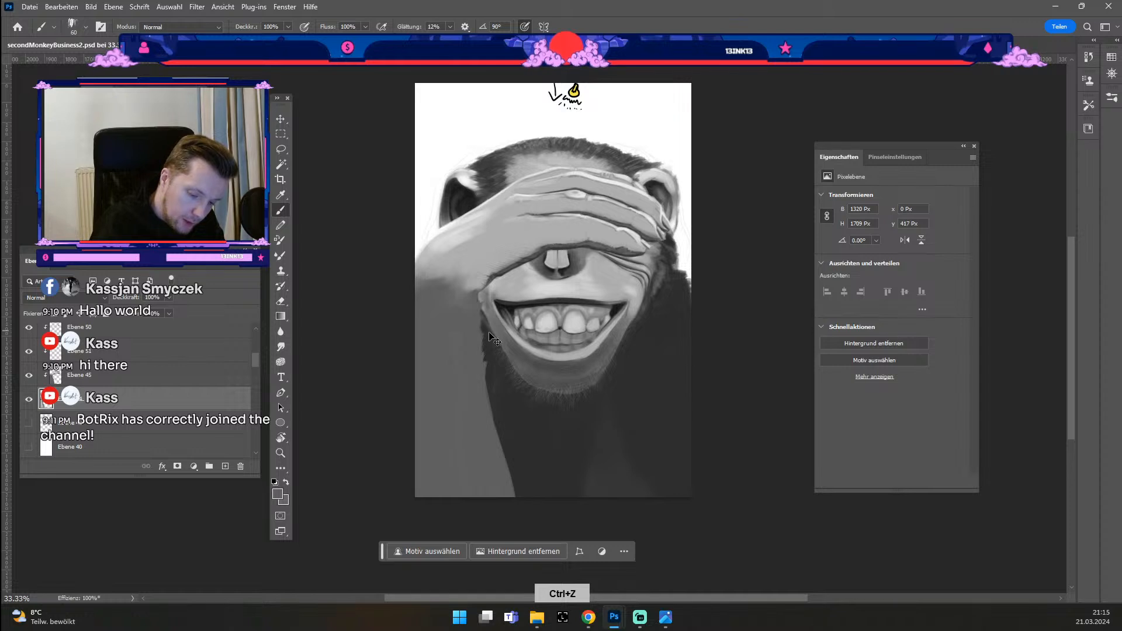
key(odiaeresis)
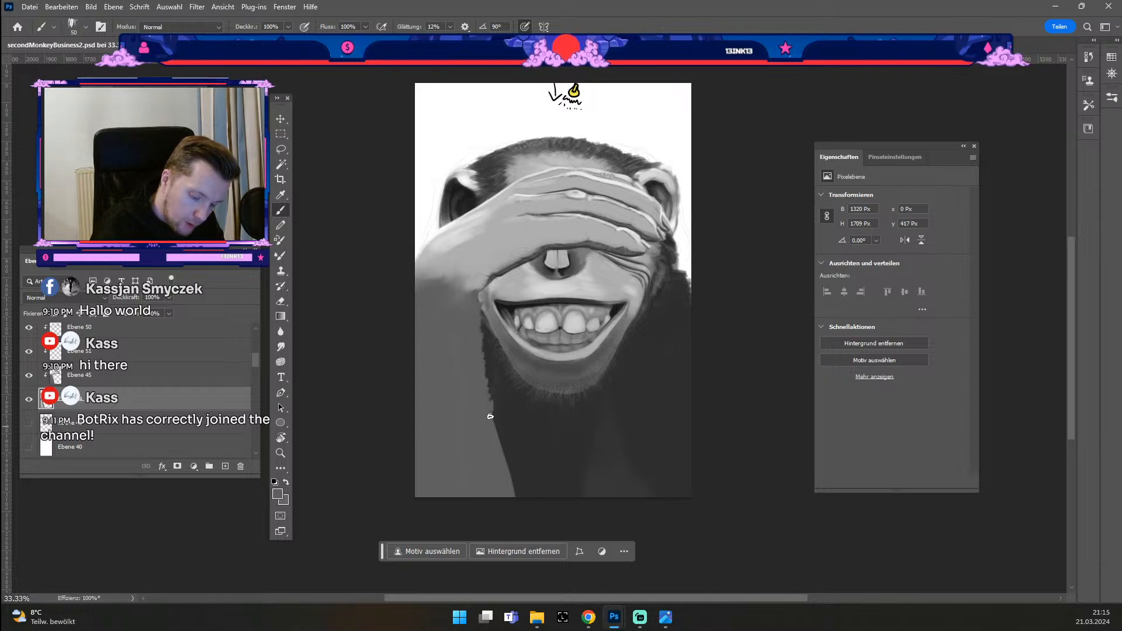
key(ctrl+z)
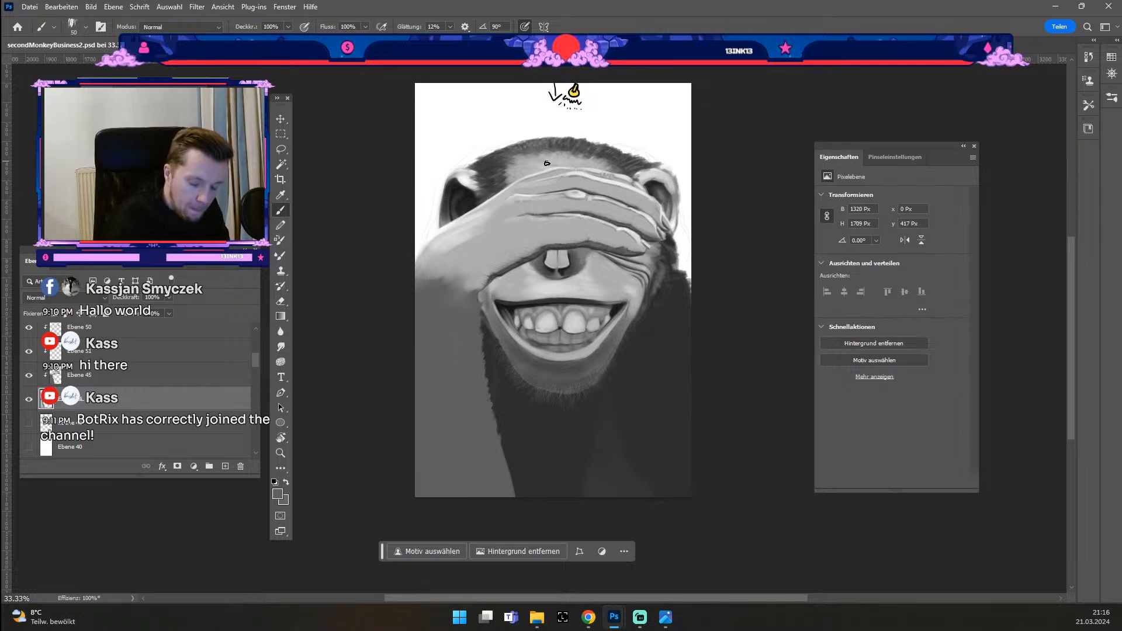
Step: Choose the Acrylic 02 brush from the brush presets
click(86, 26)
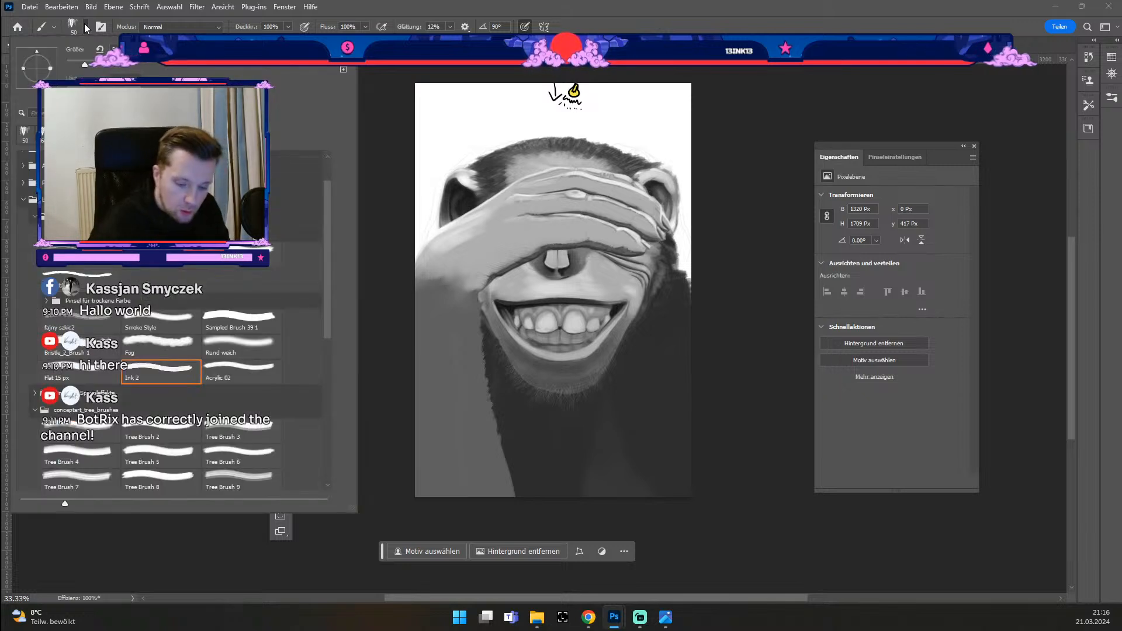
click(239, 371)
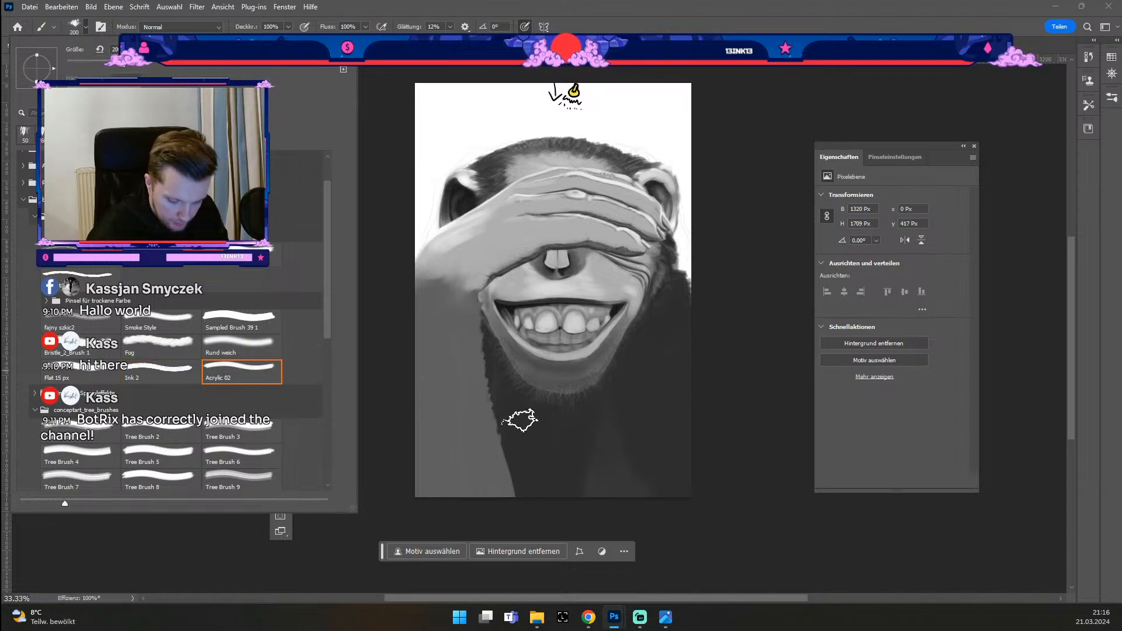
click(743, 10)
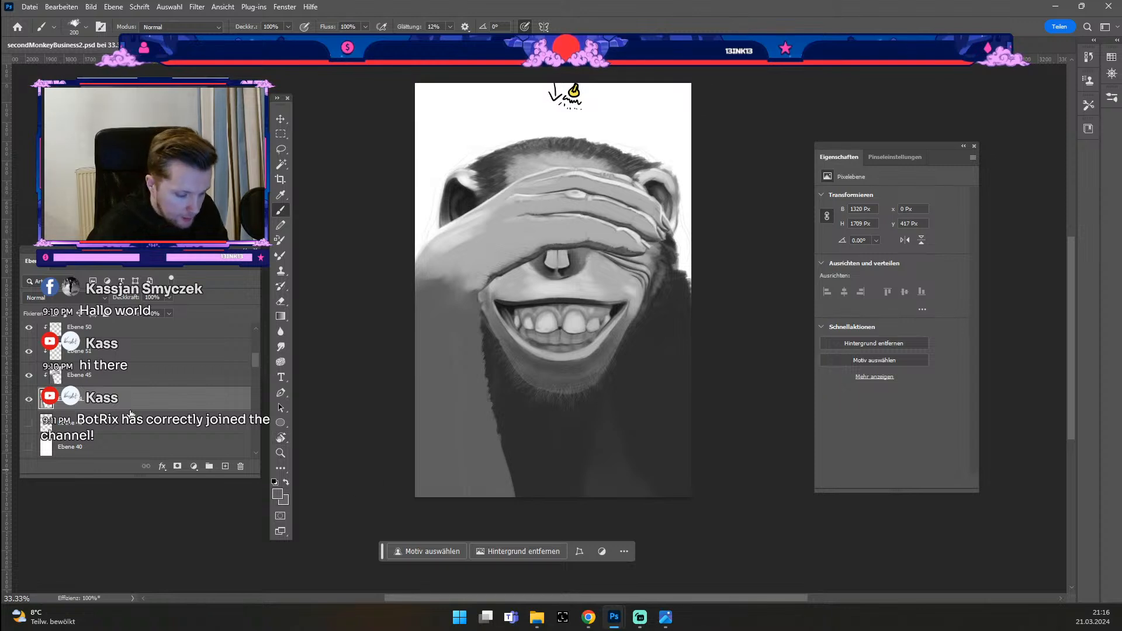
Step: Check the arm layer by toggling its visibility, and add a new clipped layer directly above Ebene 52
click(30, 378)
click(30, 378)
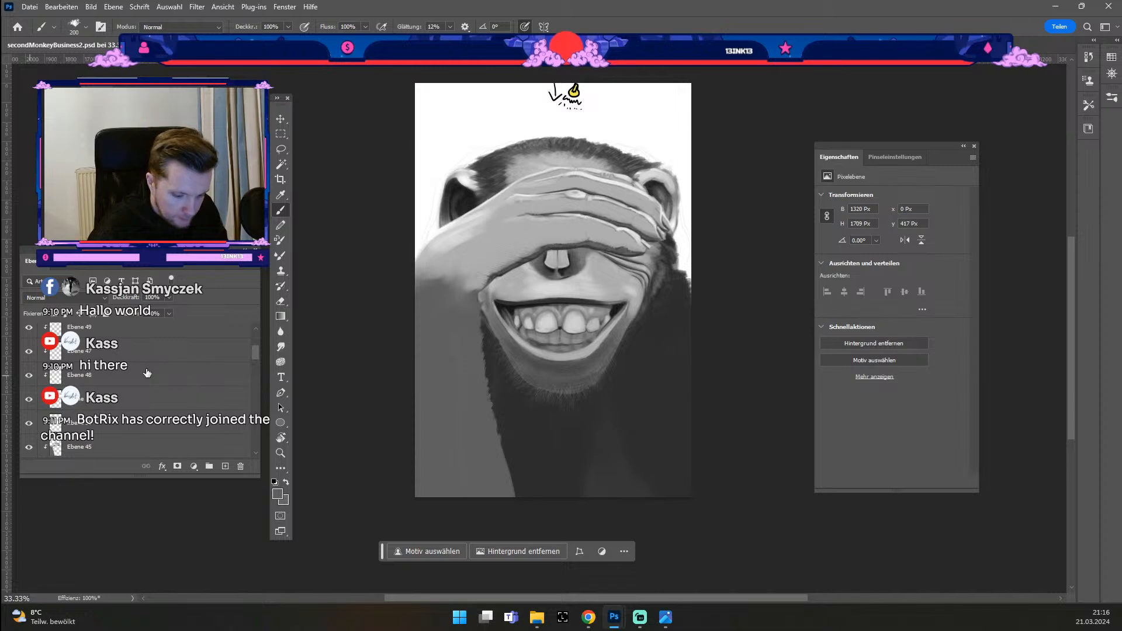
scroll(144, 368, up, 2)
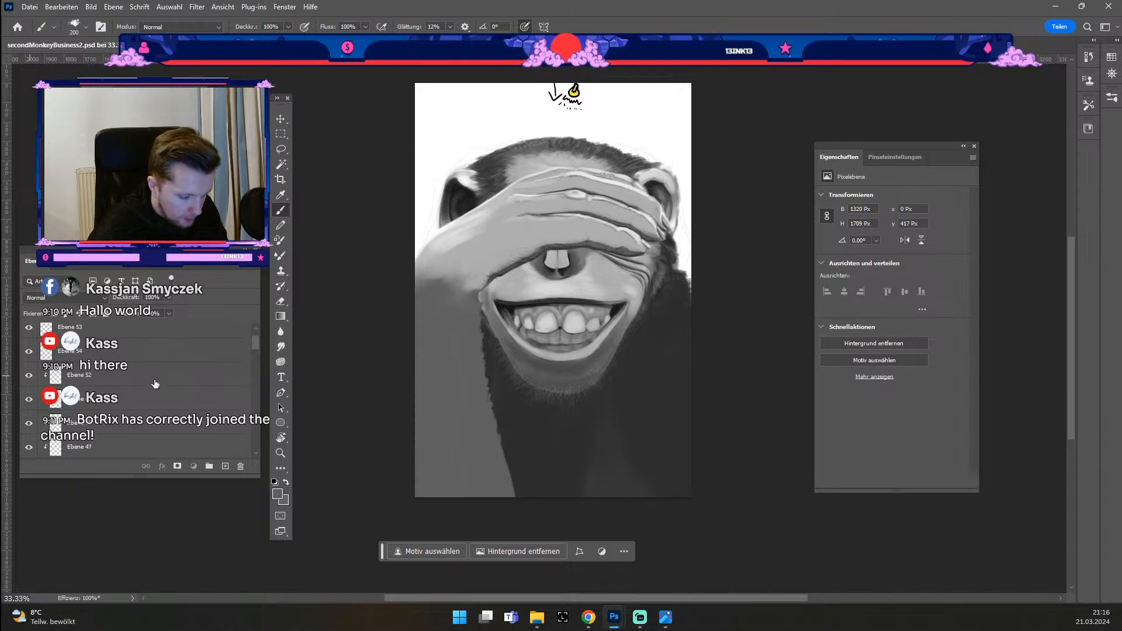
click(155, 383)
click(225, 467)
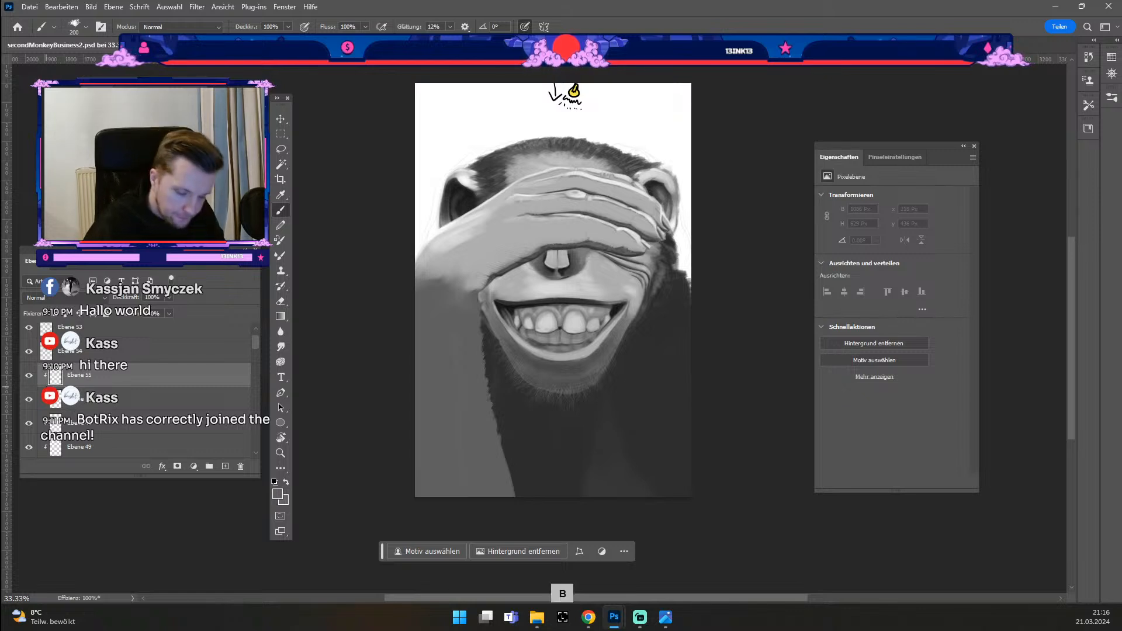
Step: Set the foreground colour to the dark grey #212121
click(278, 494)
click(456, 374)
drag(37, 515, 16, 529)
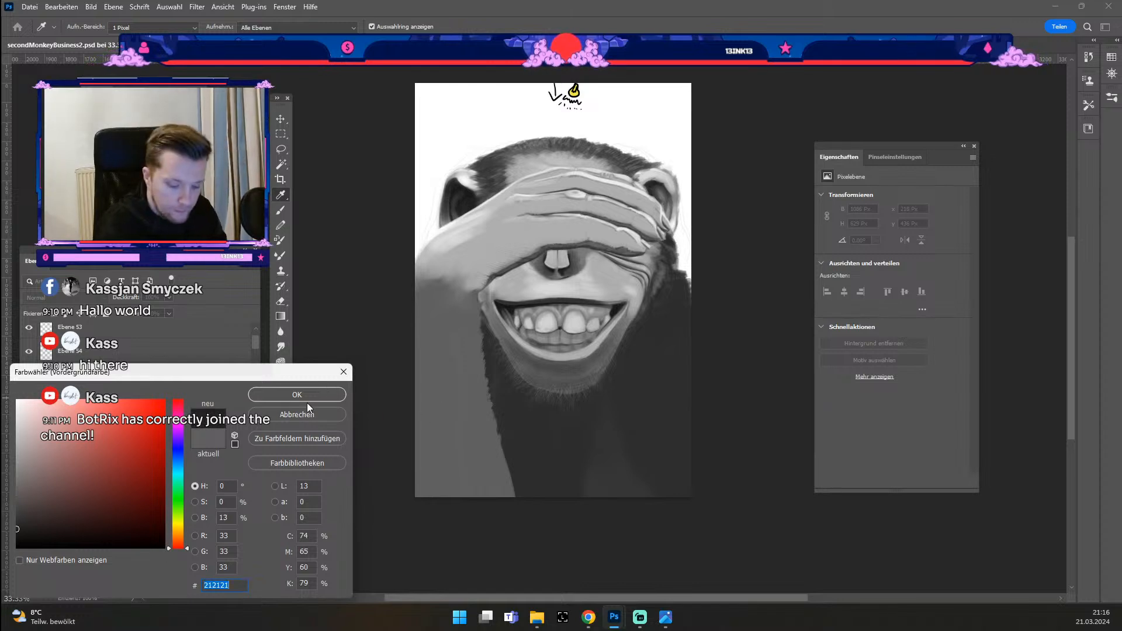
key(Return)
Step: Try dark fur strokes on the lower forearm with the Acrylic 02 brush at 60 and 80 px, and undo them
key(b)
mouse_move(497, 498)
mouse_down()
mouse_move(512, 448)
mouse_move(506, 491)
mouse_move(498, 499)
mouse_move(490, 482)
mouse_move(482, 497)
mouse_move(485, 471)
mouse_move(480, 502)
mouse_move(486, 473)
mouse_up()
key(ctrl+z)
key(ö)
key(ö)
key(ö)
key(ctrl+z)
key(ö)
key(ö)
key(ö)
key(ö)
key(ö)
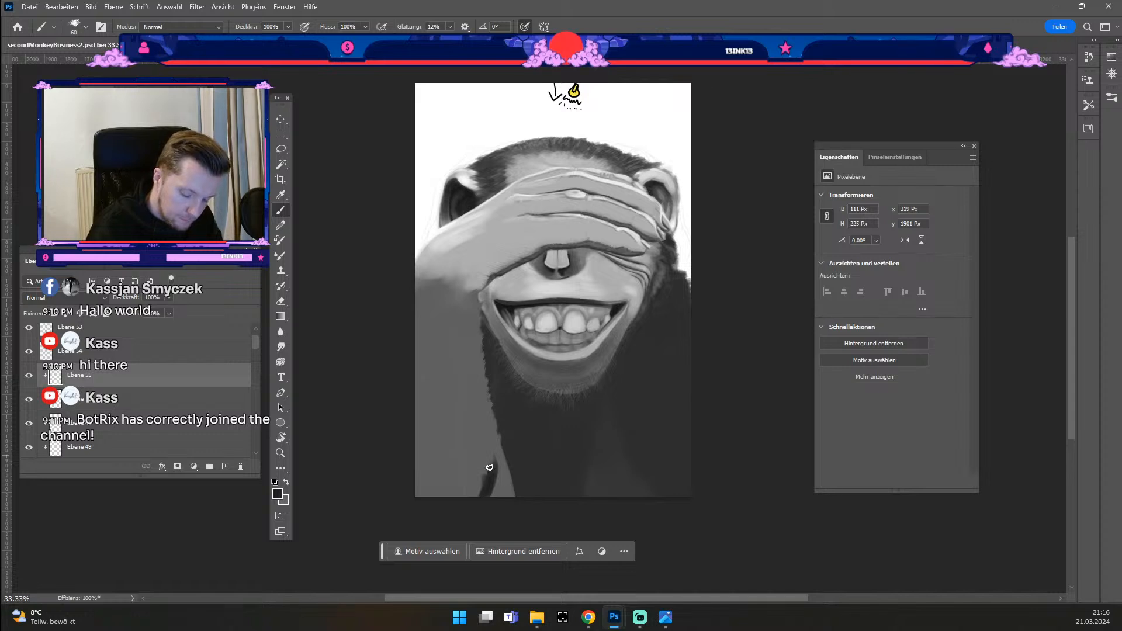
key(ä)
key(ä)
key(ctrl+z)
key(ctrl+z)
key(ctrl+z)
key(ctrl+z)
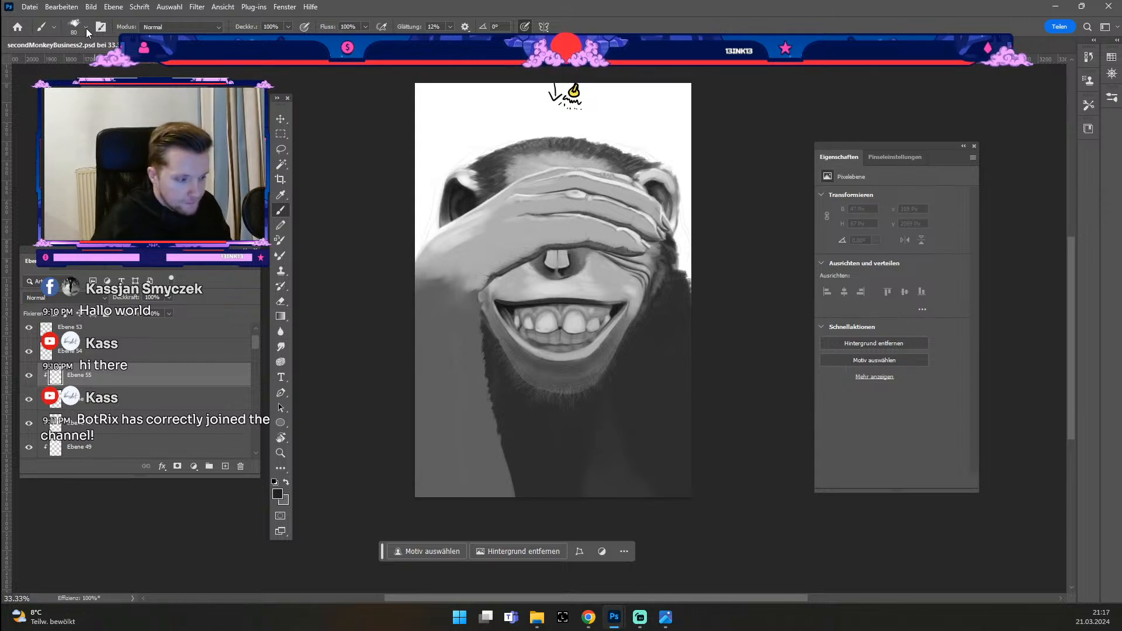
Step: Choose the Round Angle Low Stiffness brush from the Imad_brushset group
click(86, 28)
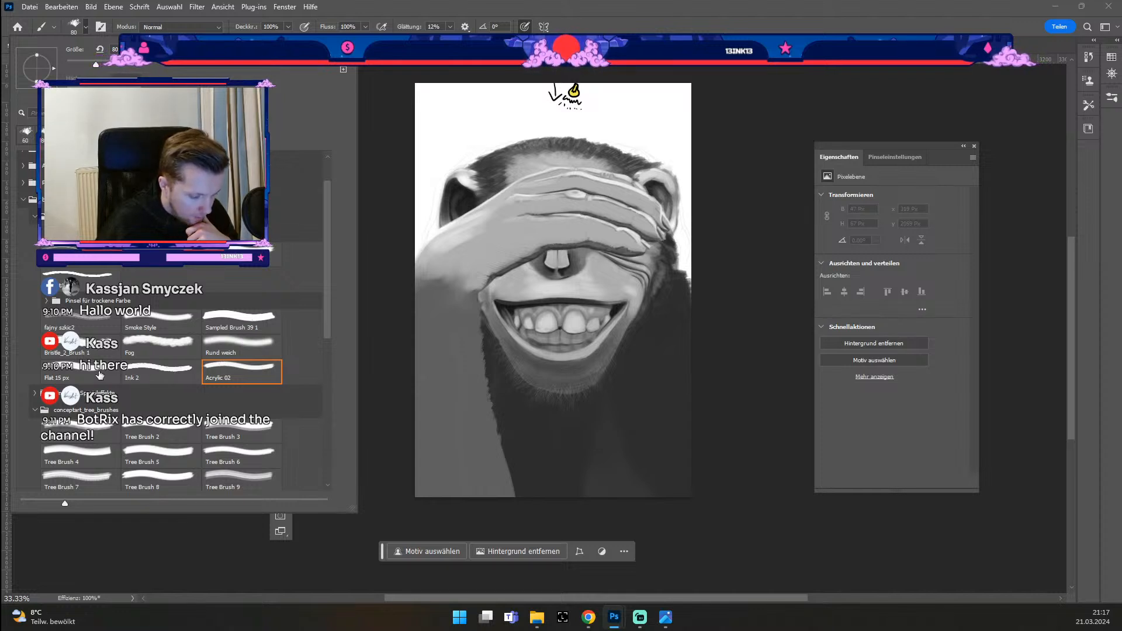
scroll(182, 450, down, 2)
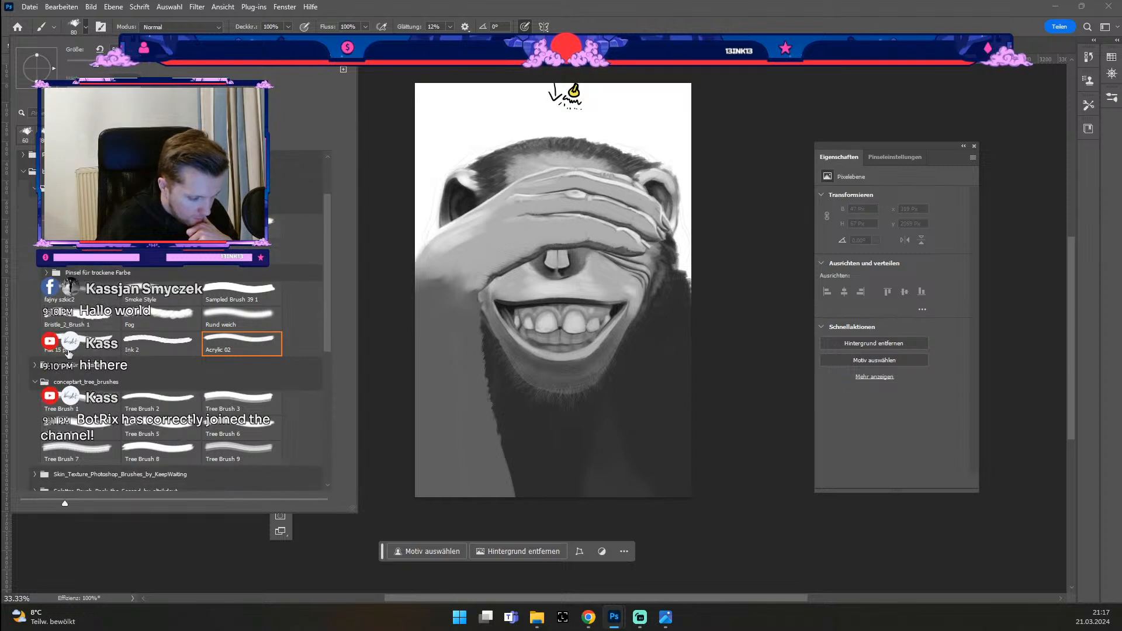
click(32, 367)
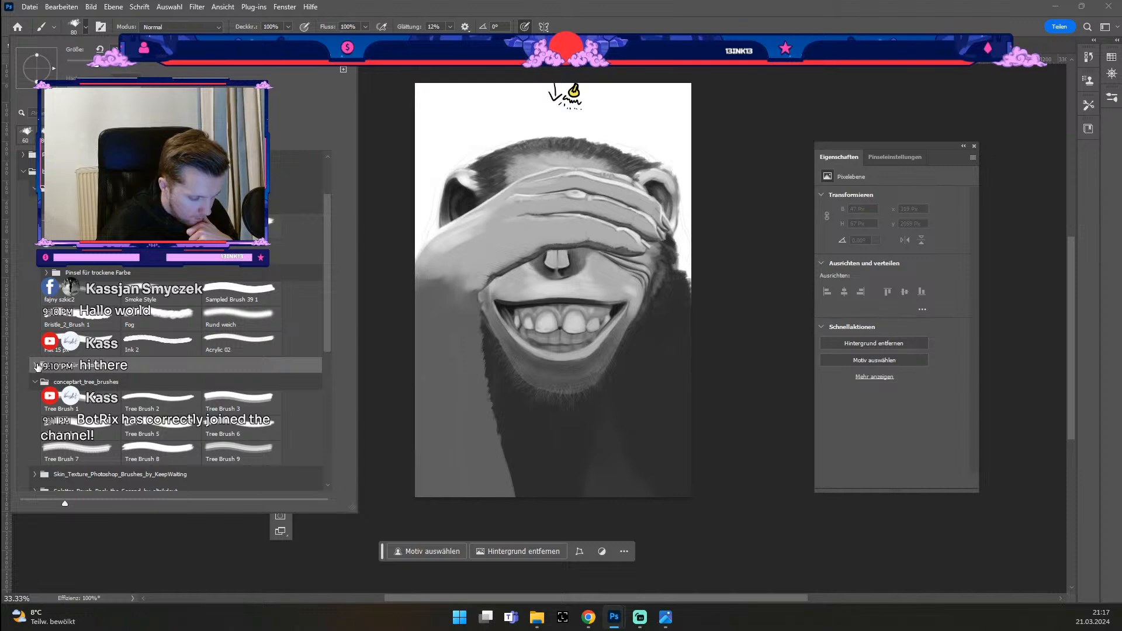
click(36, 367)
scroll(52, 412, down, 5)
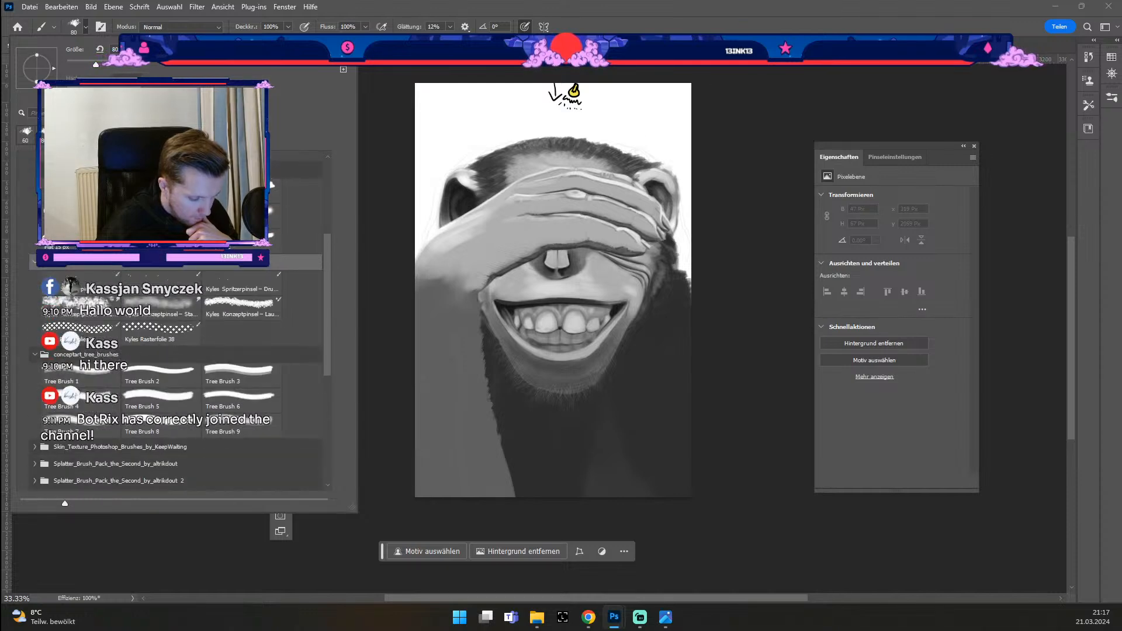
scroll(53, 413, down, 1)
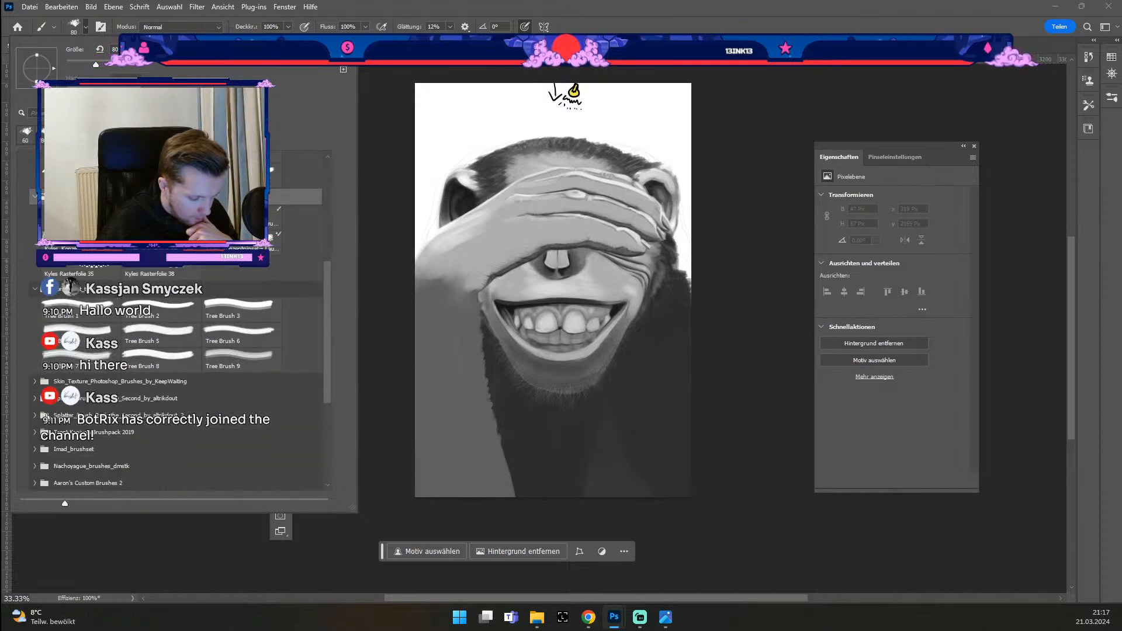
click(34, 450)
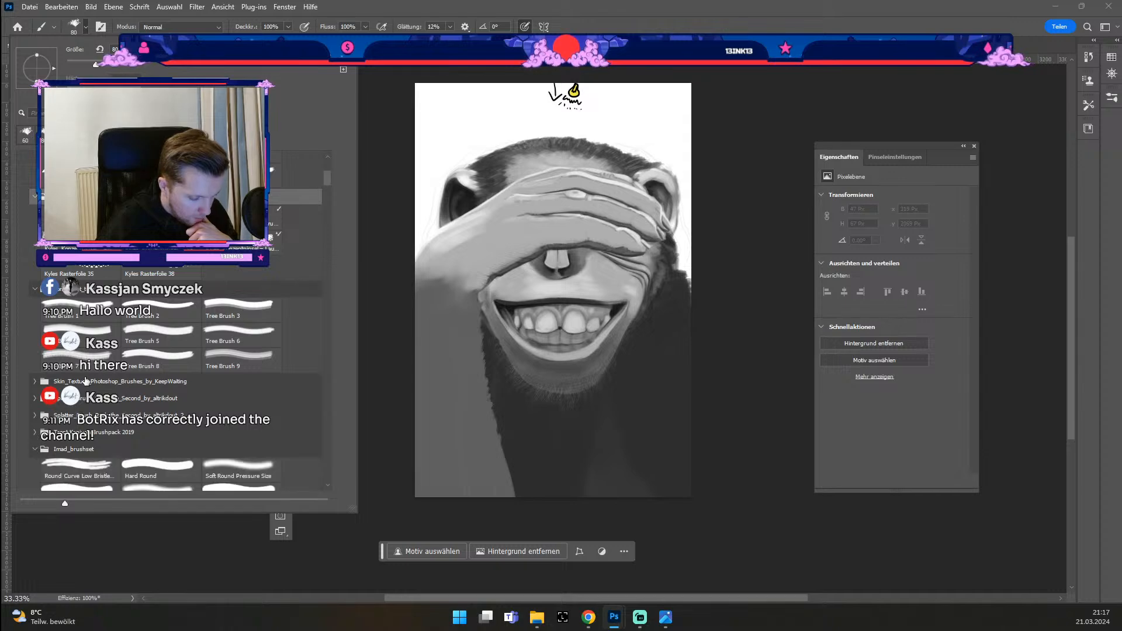
scroll(153, 405, down, 4)
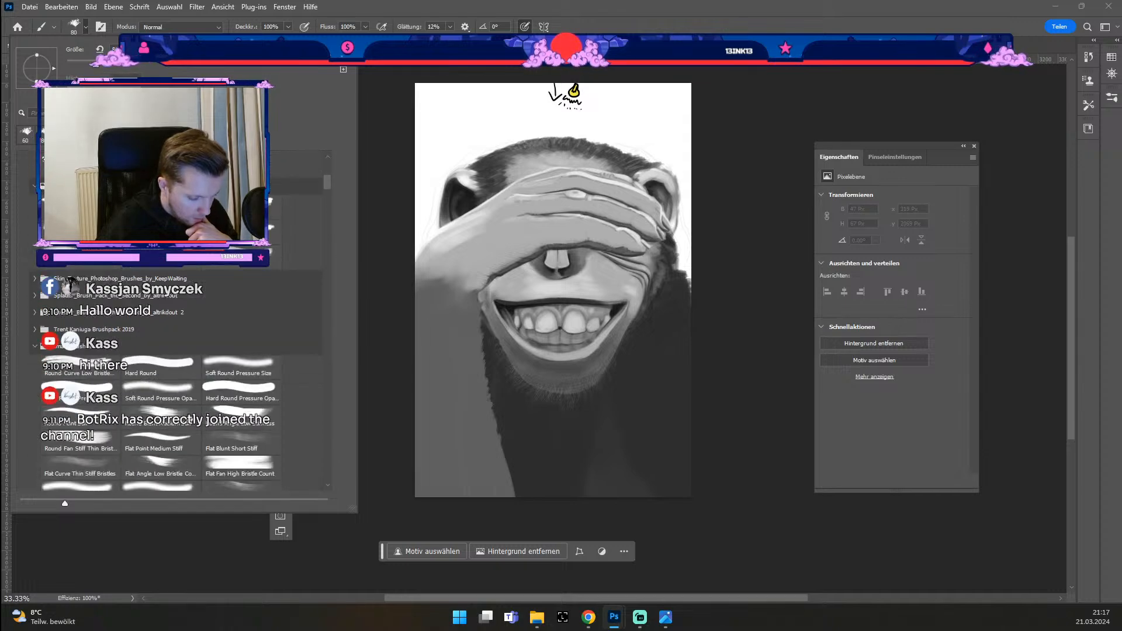
scroll(69, 282, down, 2)
scroll(242, 412, down, 2)
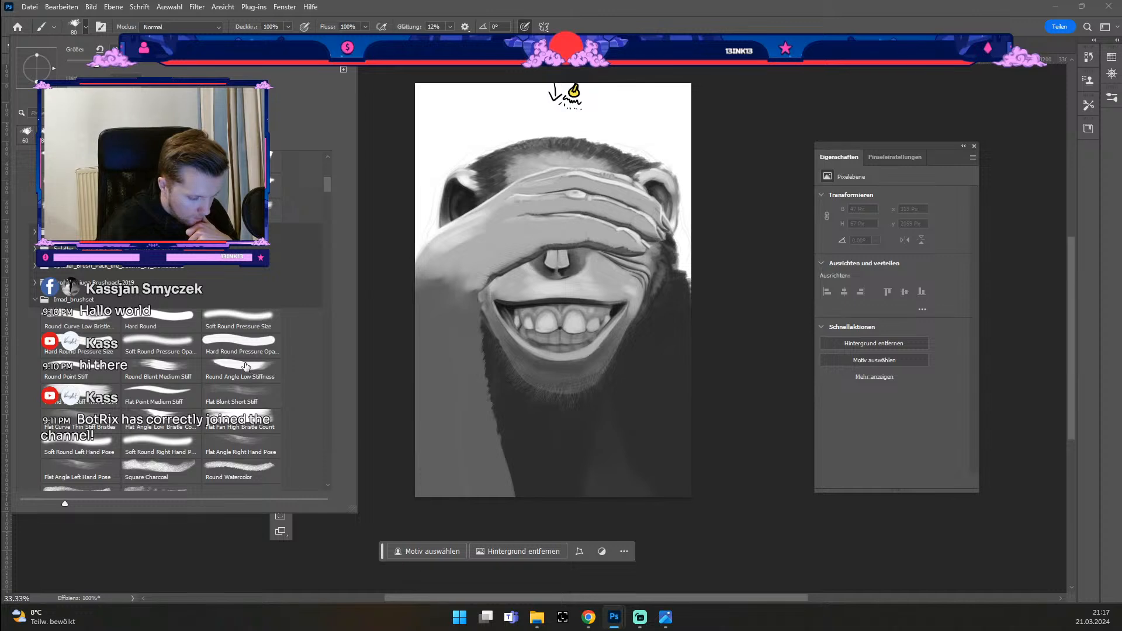
click(247, 367)
click(446, 388)
Step: Try dark strokes on the middle of the forearm with the Round Angle Low Stiffness brush at 50 px, and undo them
mouse_move(450, 369)
mouse_down()
mouse_move(424, 401)
mouse_move(466, 354)
mouse_up()
key(ctrl+z)
key(ö)
key(ö)
key(ö)
key(ctrl+z)
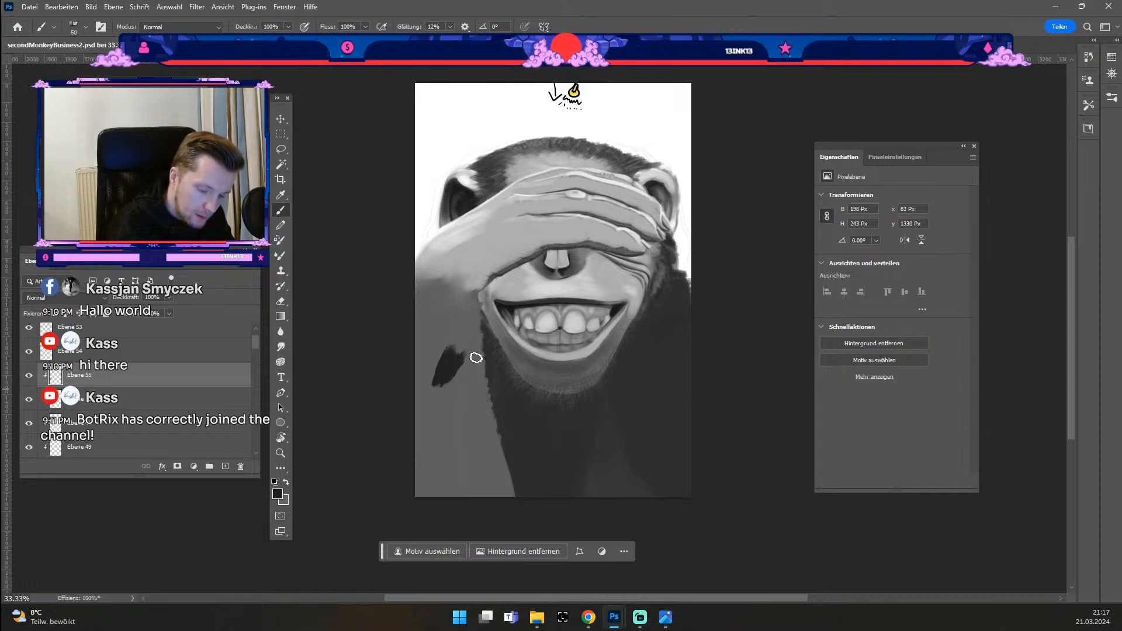
key(ctrl+z)
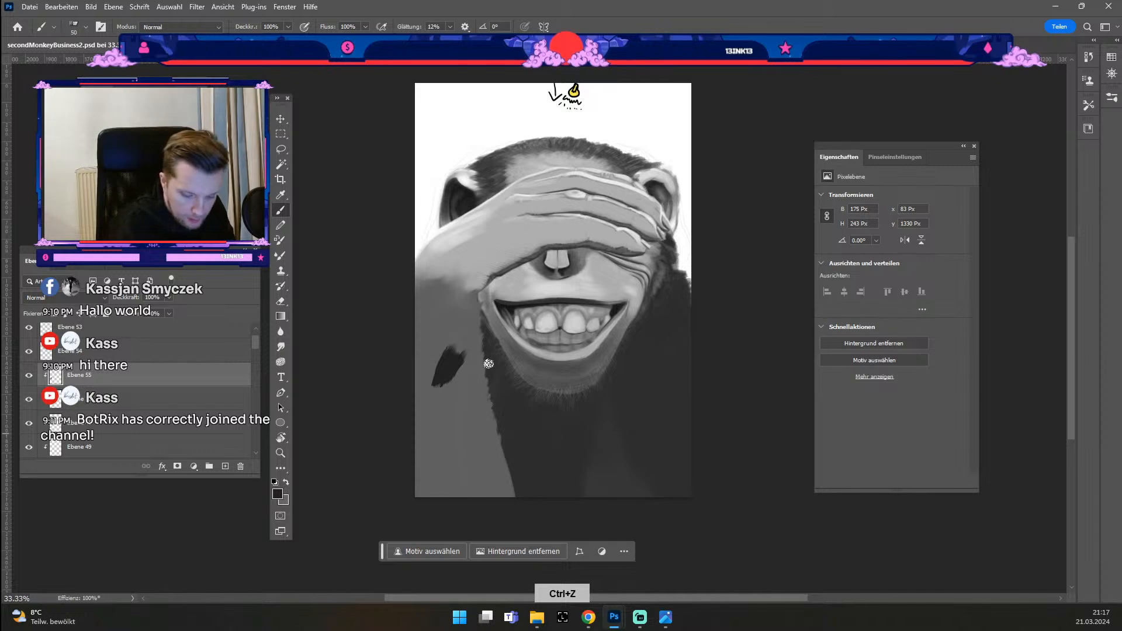
key(ctrl+z)
key(ctrl+z)
key(ctrl+z)
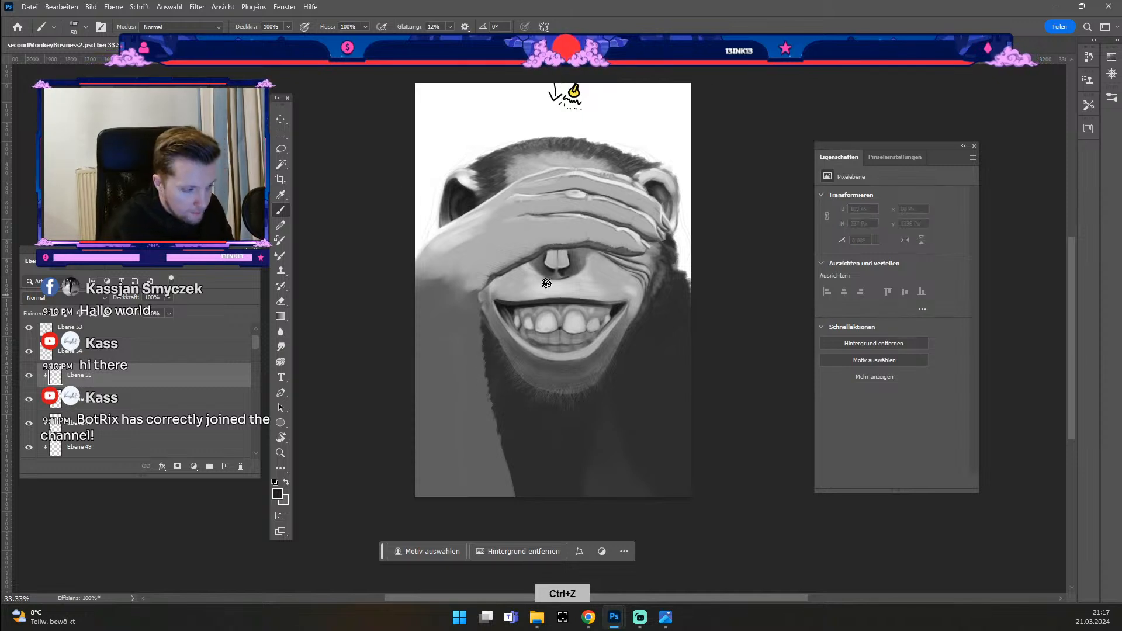
Step: Try dark fur strokes along the forearm's inner edge below the jaw, and undo them all
mouse_move(492, 423)
mouse_down()
mouse_move(480, 457)
mouse_move(483, 447)
mouse_up()
key(ctrl+z)
drag(489, 403, 479, 448)
mouse_move(489, 403)
mouse_down()
mouse_move(484, 439)
mouse_move(494, 433)
mouse_up()
drag(487, 371, 477, 438)
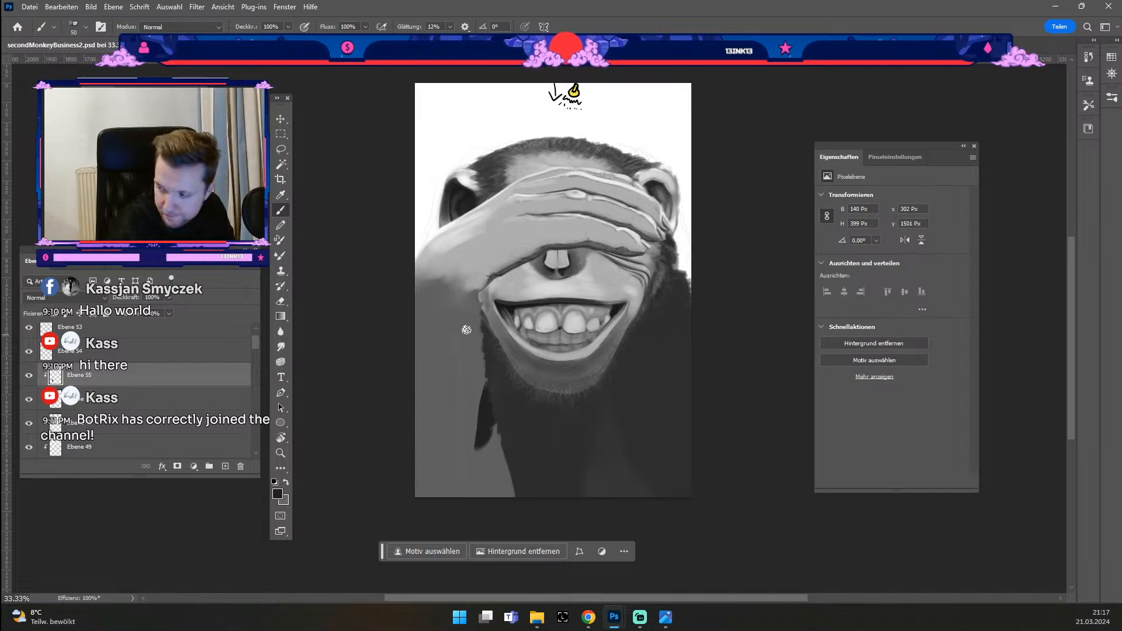
drag(489, 369, 479, 409)
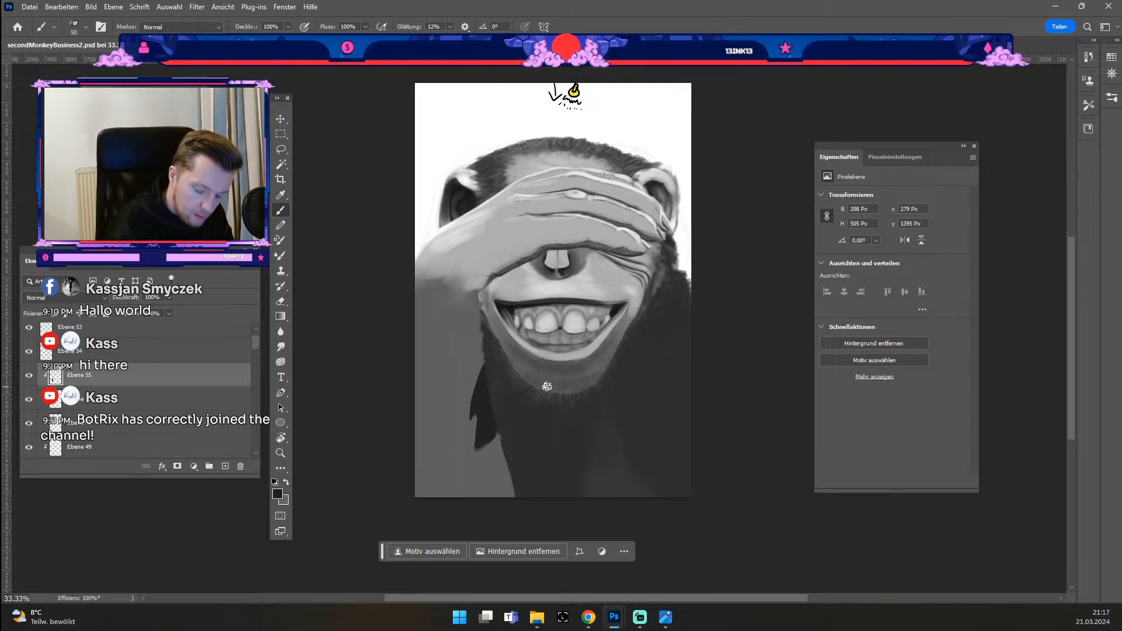
key(ctrl+z)
key(z)
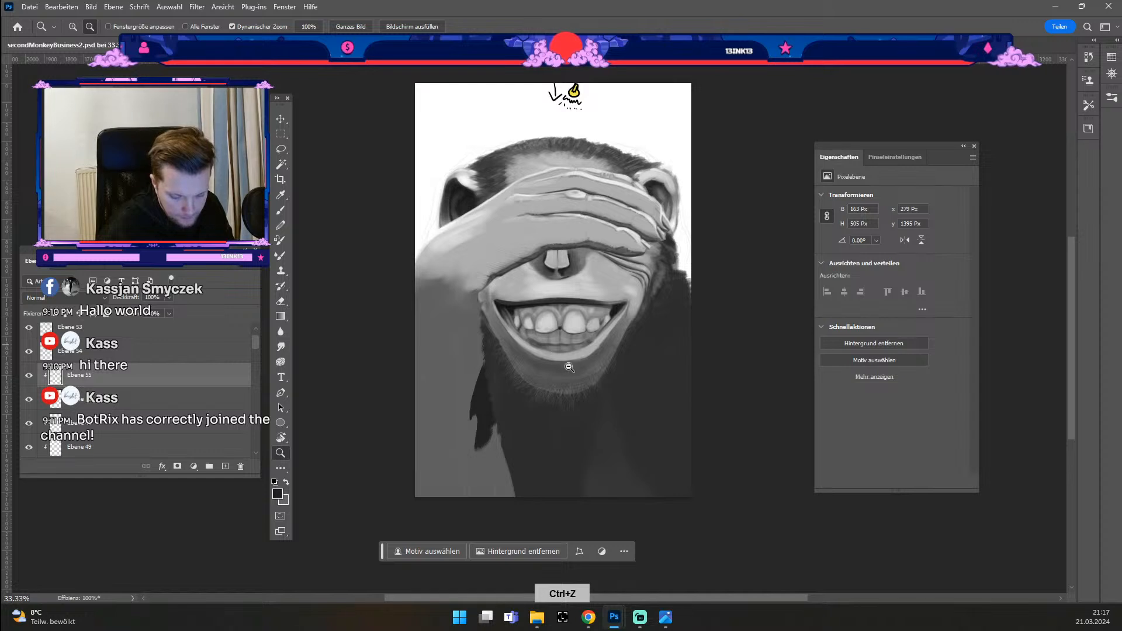
key(ctrl+z)
key(ctrl+z)
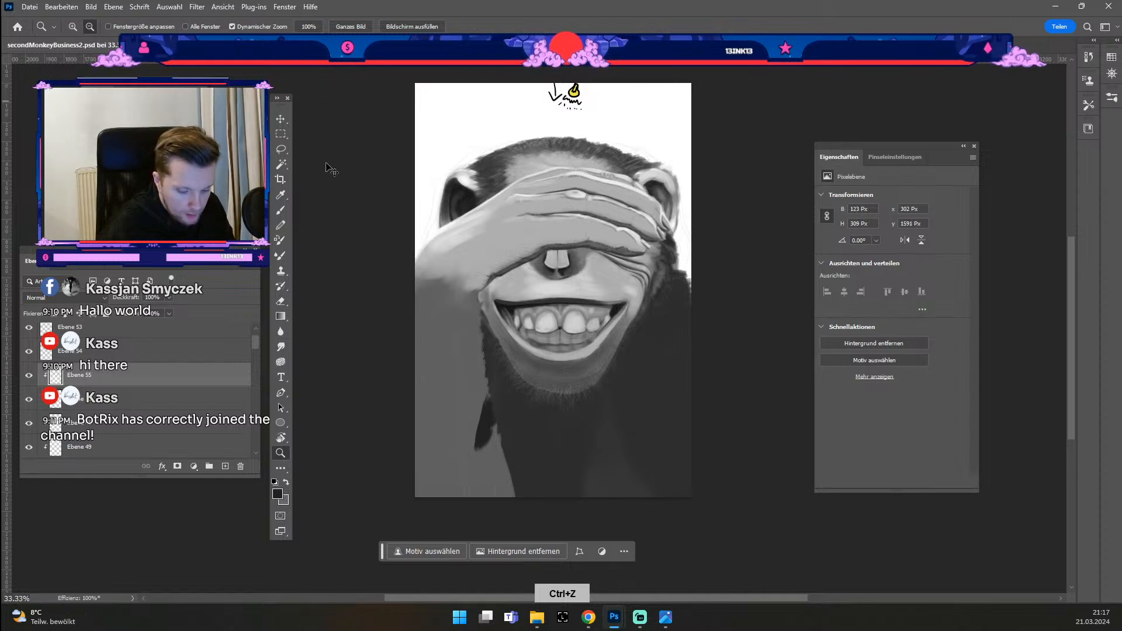
key(ctrl+z)
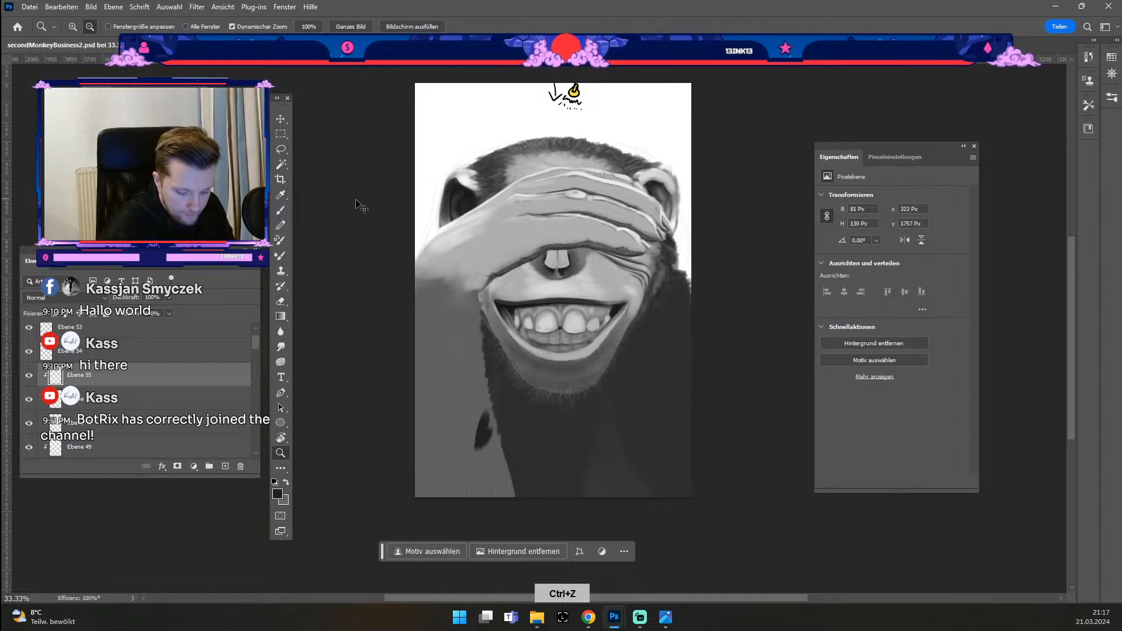
key(ctrl+z)
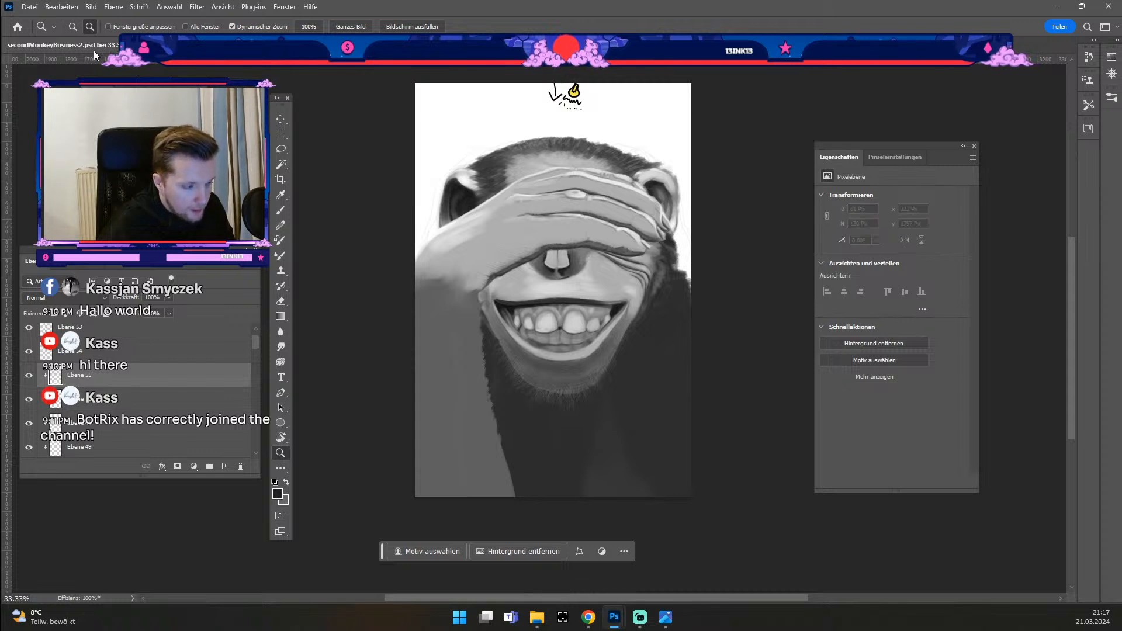
Step: Choose a ragged-edged textured brush preset at 200 px for the Brush tool
click(283, 215)
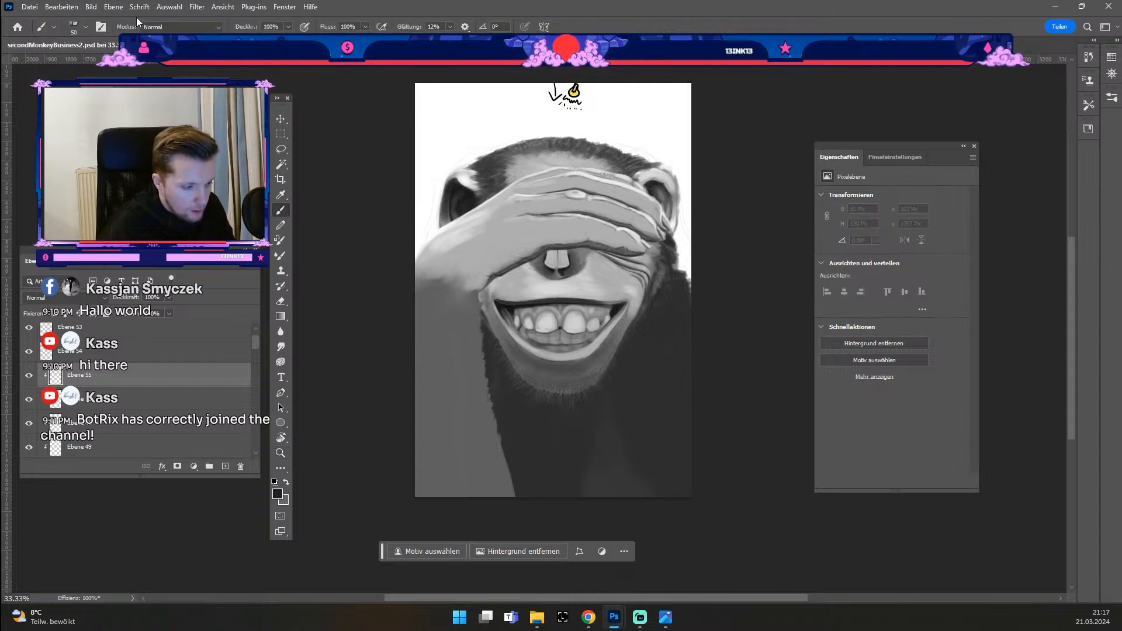
click(85, 28)
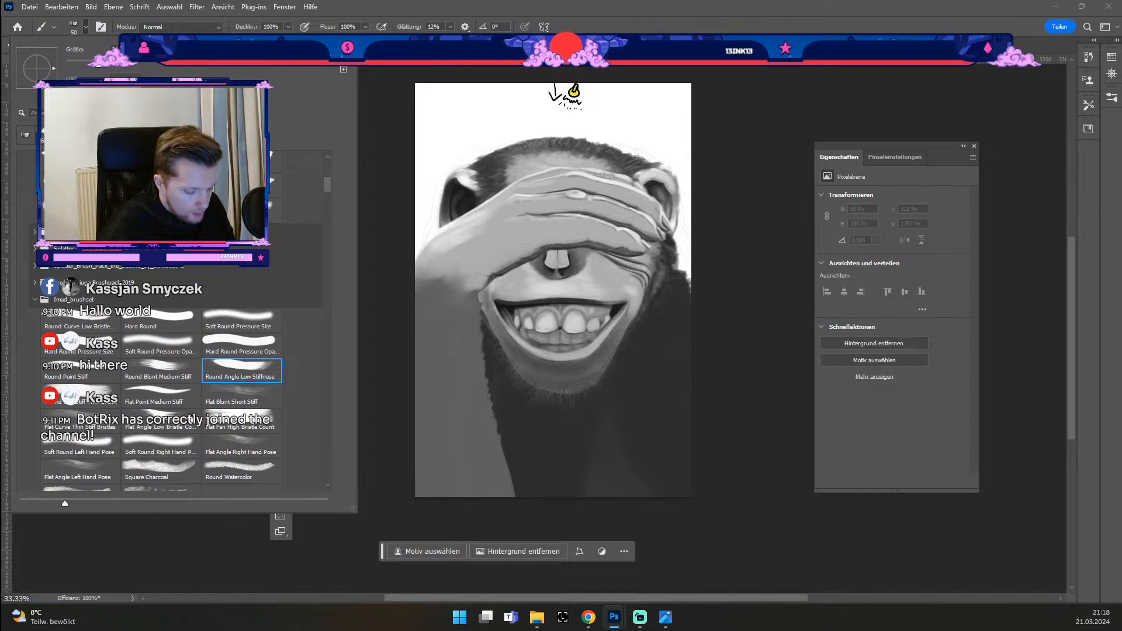
click(239, 411)
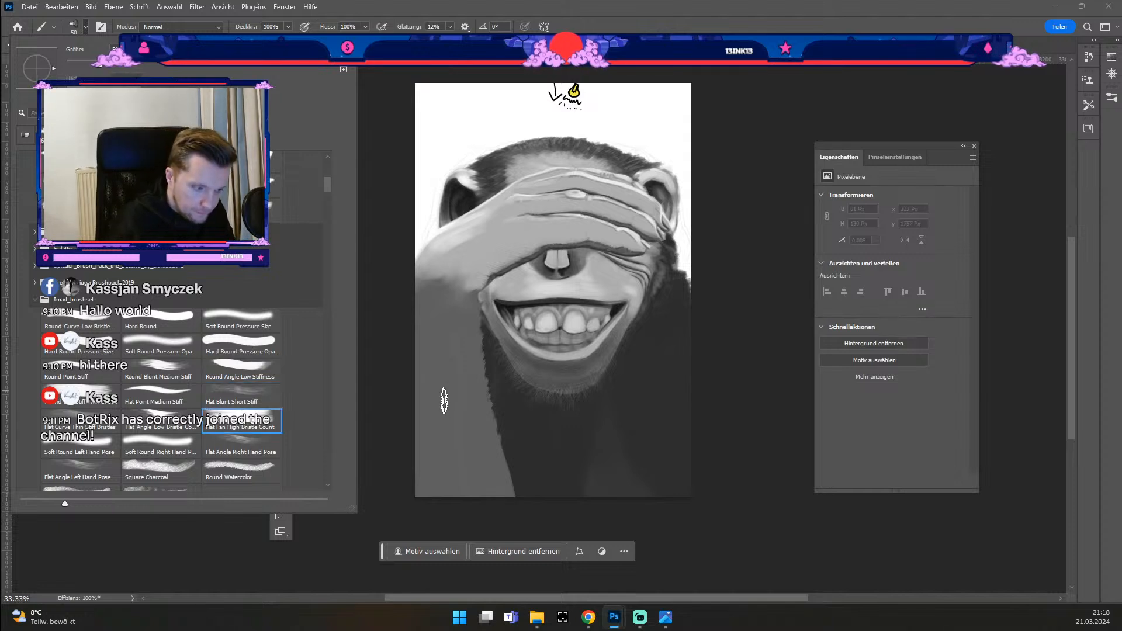
scroll(298, 270, down, 2)
drag(325, 191, 325, 182)
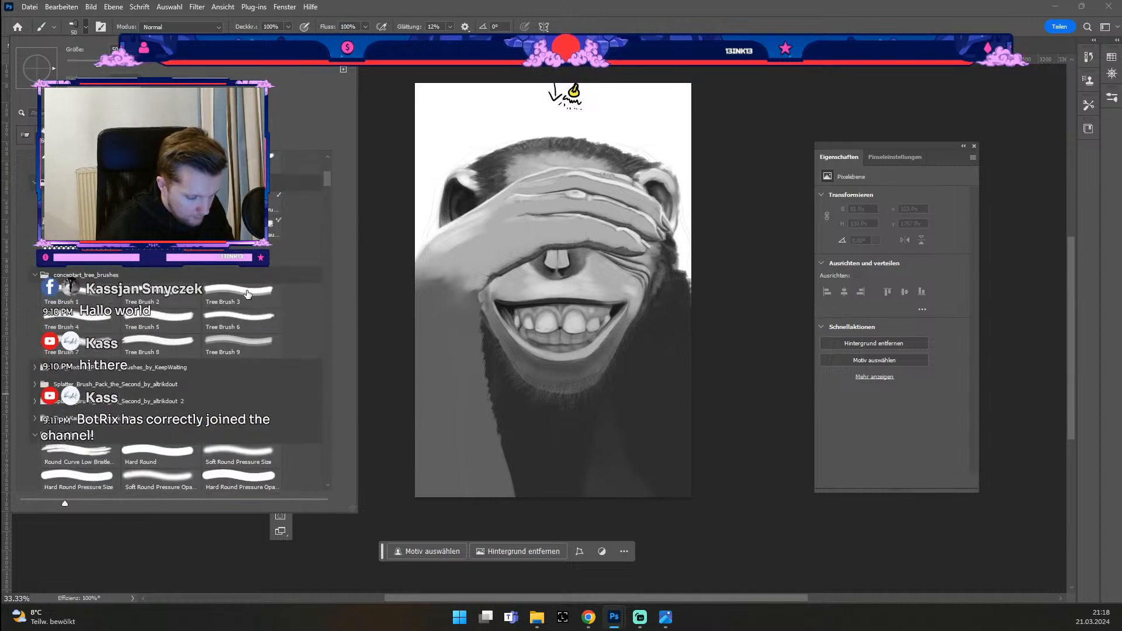
scroll(329, 175, up, 3)
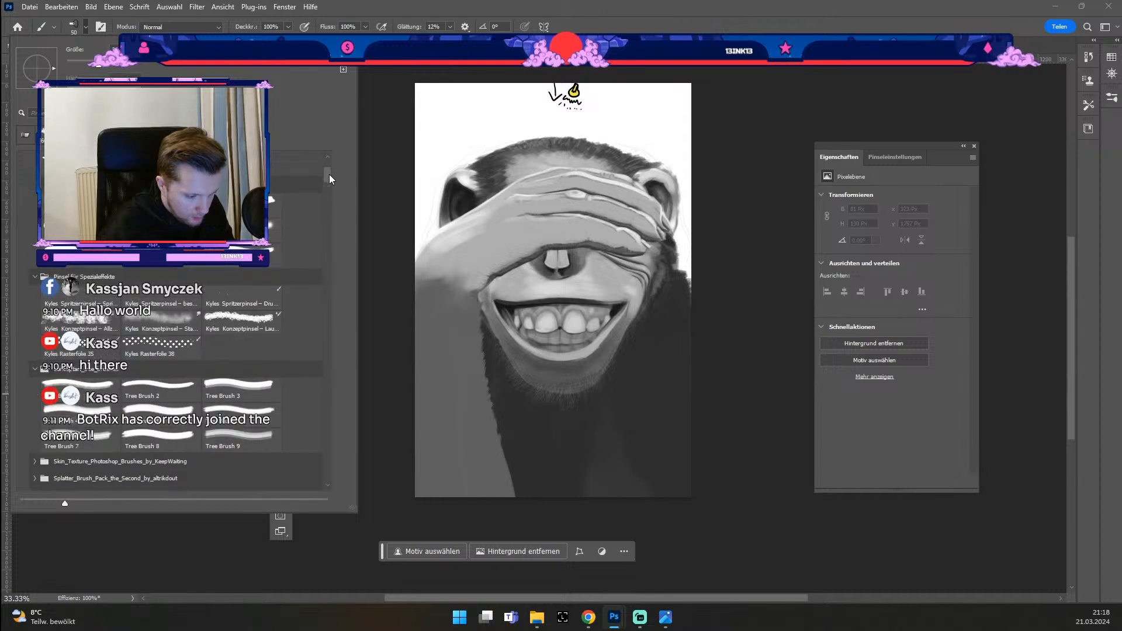
click(241, 265)
Step: Try dark strokes on the middle of the forearm at 200 and 125 px, and undo the latest ones
click(457, 413)
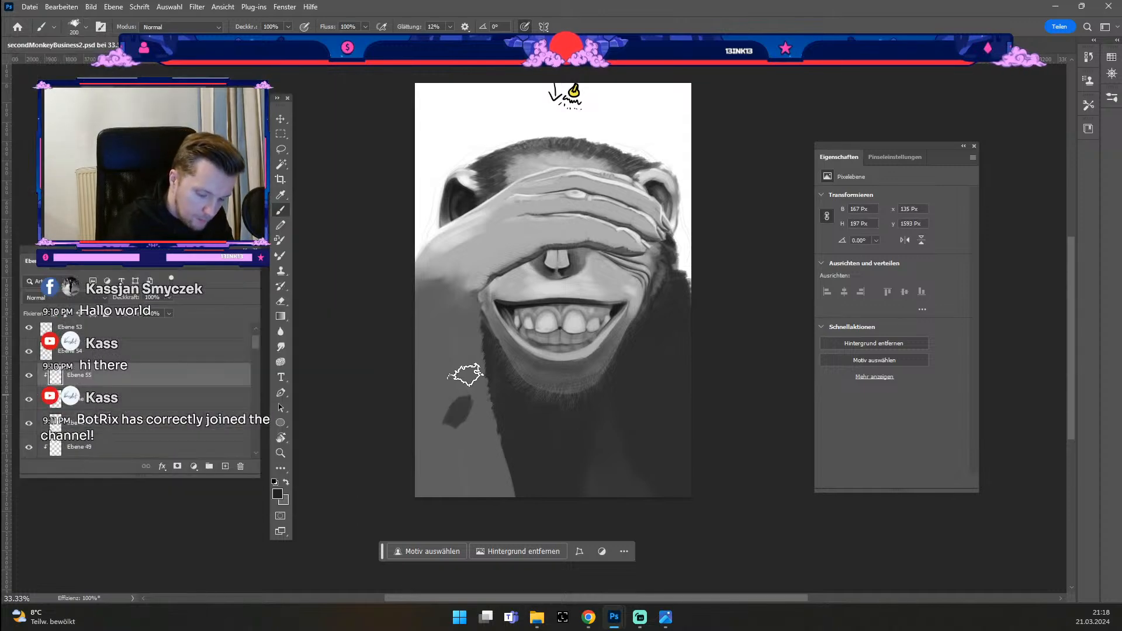
drag(468, 374, 461, 415)
drag(485, 362, 473, 397)
key(ö)
key(ö)
key(ö)
key(ctrl+z)
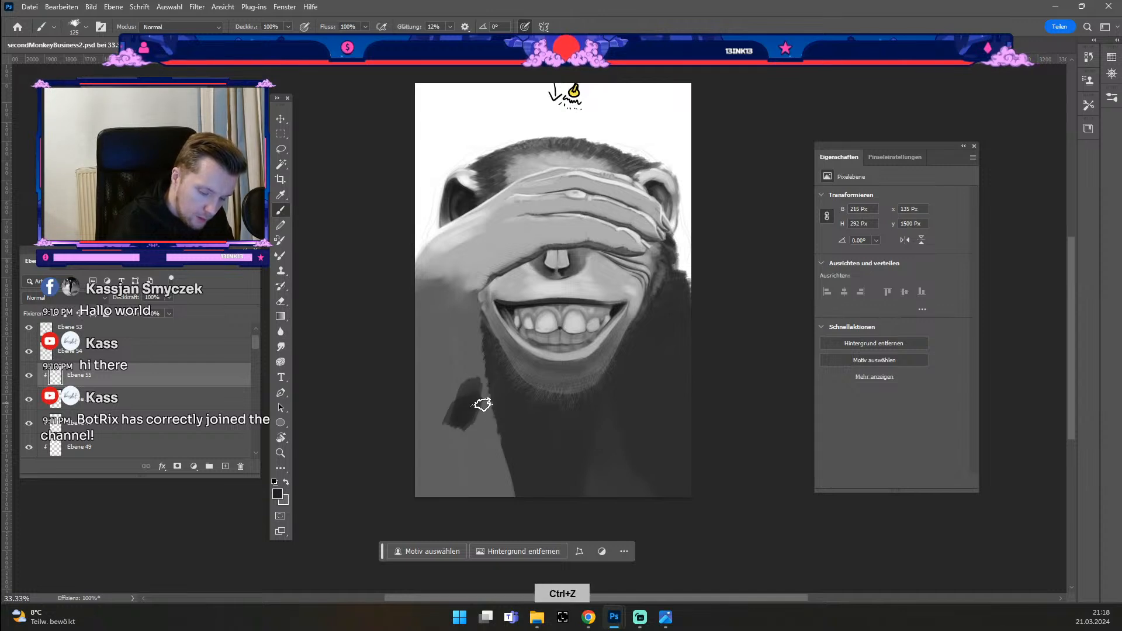
key(ctrl+z)
key(ctrl+z)
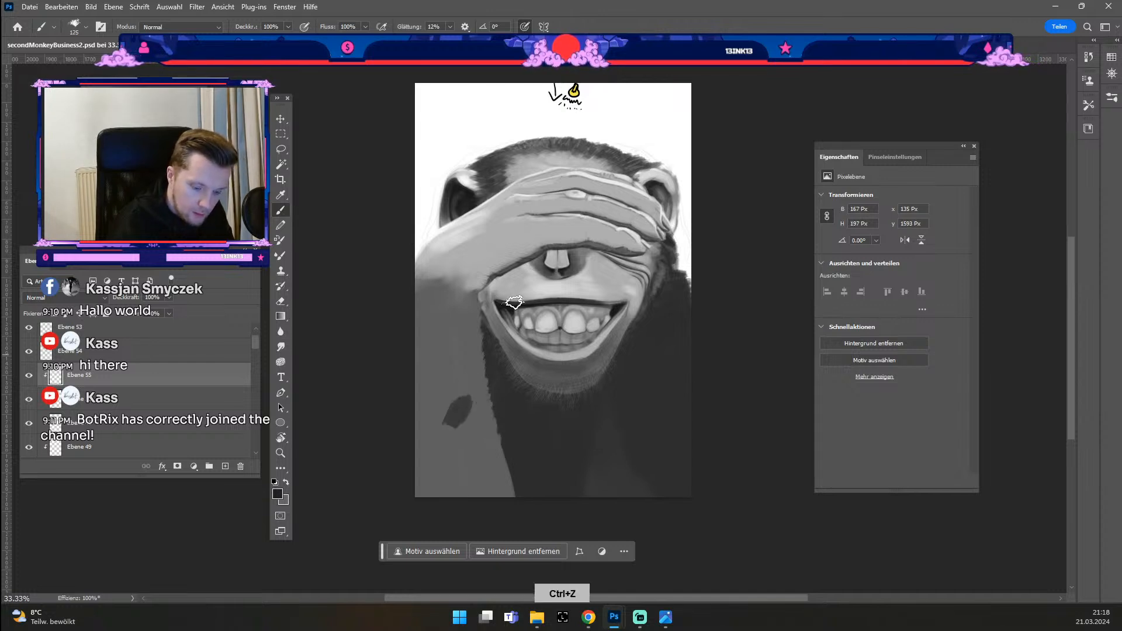
Step: Cover the forearm with dark grey fur strokes down to the lower canvas edge, enlarging the brush up to 300 px
mouse_move(479, 429)
mouse_down()
mouse_move(492, 385)
mouse_move(475, 444)
mouse_move(498, 398)
mouse_move(484, 393)
mouse_move(470, 413)
mouse_move(489, 364)
mouse_move(477, 324)
mouse_up()
key(bracketright)
key(bracketright)
key(bracketright)
key(bracketright)
key(bracketright)
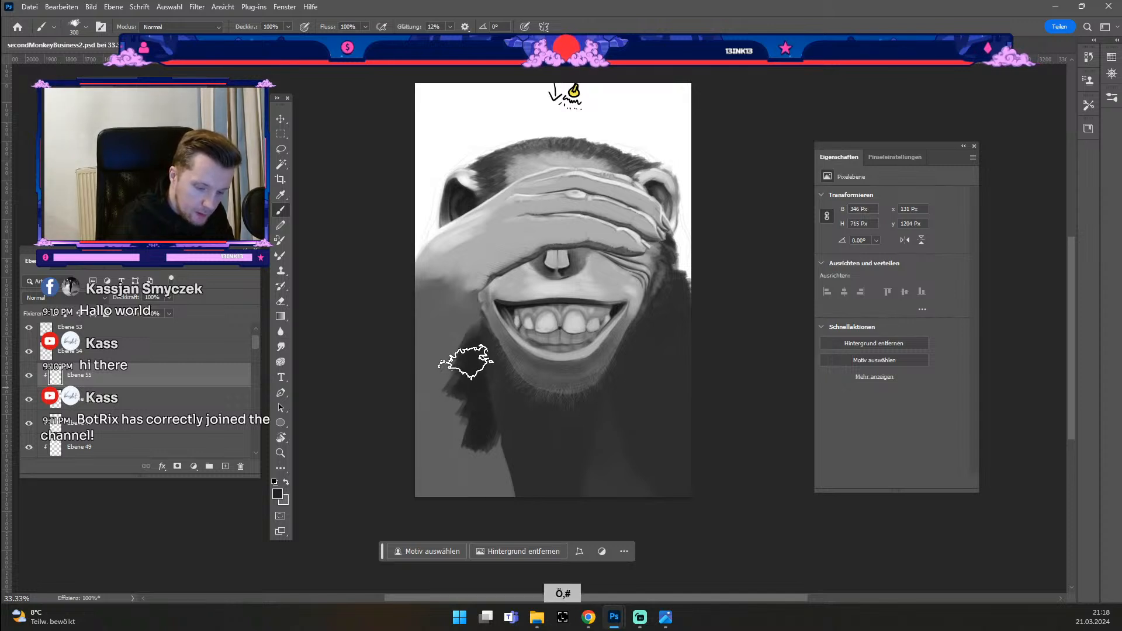
mouse_move(456, 383)
mouse_down()
mouse_move(456, 321)
mouse_move(430, 386)
mouse_move(443, 303)
mouse_move(457, 345)
mouse_move(461, 325)
mouse_move(475, 328)
mouse_move(448, 395)
mouse_move(452, 431)
mouse_move(443, 344)
mouse_move(434, 383)
mouse_move(472, 446)
mouse_move(482, 362)
mouse_move(499, 473)
mouse_move(502, 444)
mouse_move(490, 485)
mouse_move(502, 476)
mouse_move(499, 430)
mouse_move(489, 505)
mouse_move(465, 405)
mouse_move(476, 480)
mouse_move(449, 502)
mouse_move(462, 493)
mouse_move(442, 419)
mouse_move(452, 502)
mouse_move(478, 482)
mouse_move(482, 415)
mouse_move(462, 507)
mouse_move(447, 410)
mouse_move(465, 468)
mouse_move(588, 434)
mouse_move(473, 475)
mouse_move(416, 477)
mouse_move(520, 360)
mouse_move(485, 500)
mouse_move(501, 424)
mouse_move(503, 504)
mouse_up()
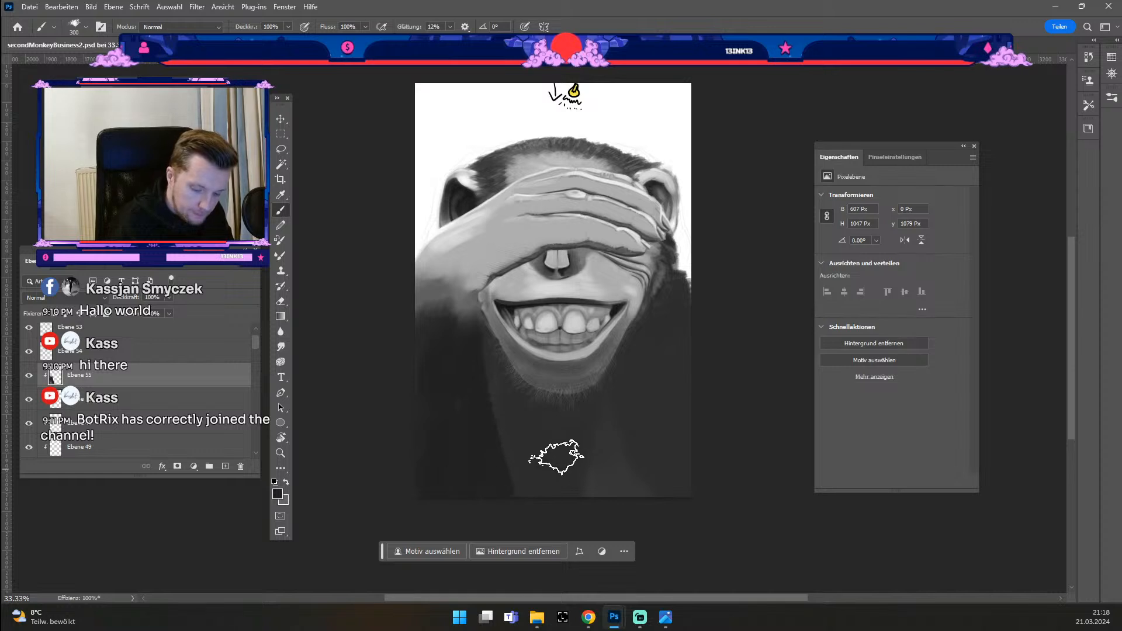
Step: Darken the upper forearm with the brush at 200 px, leaving a ragged fur edge below the wrist
key(odiaeresis)
key(odiaeresis)
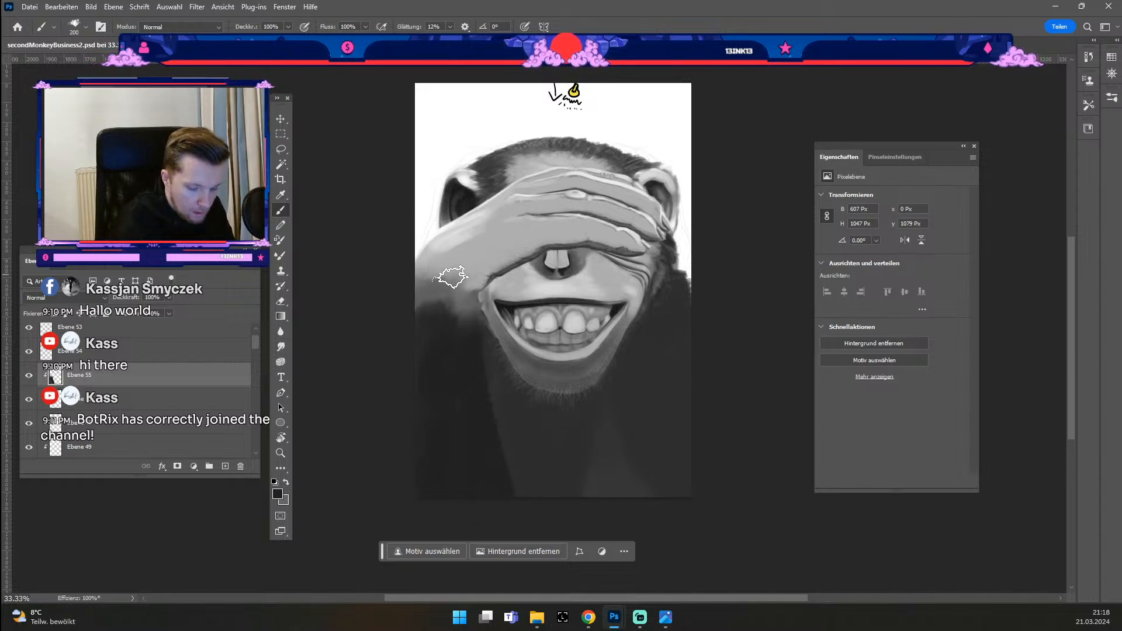
click(427, 304)
mouse_move(433, 310)
mouse_down()
mouse_move(450, 290)
mouse_move(413, 308)
mouse_move(442, 291)
mouse_move(417, 285)
mouse_move(447, 302)
mouse_move(447, 273)
mouse_move(466, 309)
mouse_move(445, 322)
mouse_move(484, 286)
mouse_move(462, 314)
mouse_move(498, 294)
mouse_move(476, 335)
mouse_up()
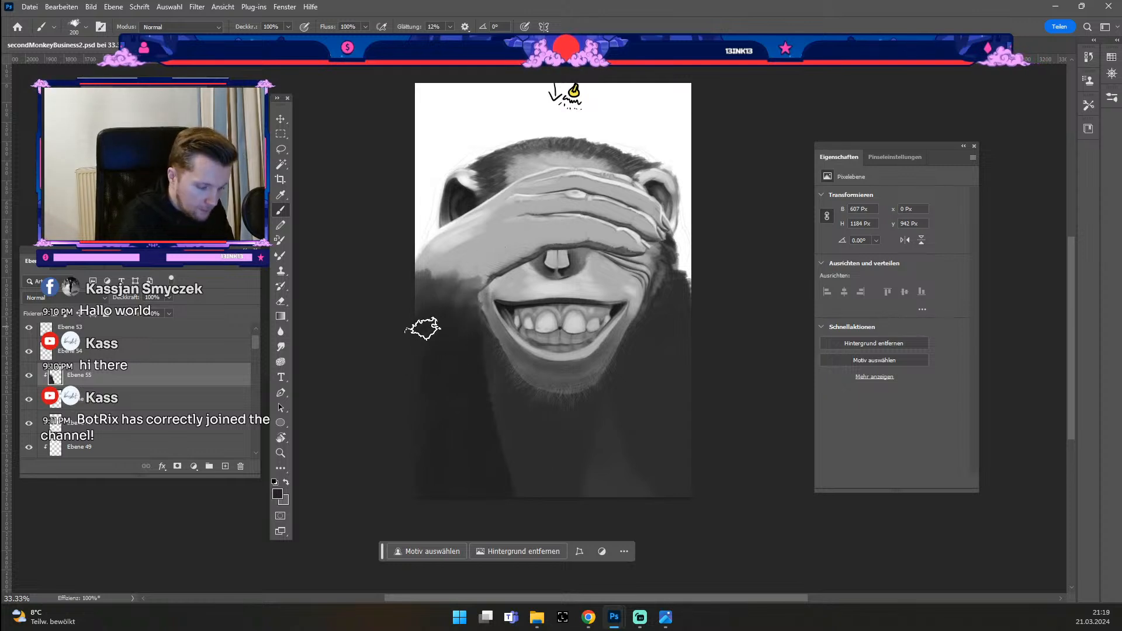
Step: Sample a mid-grey from the forearm's upper edge, try strokes below the wrist at 50% opacity, and undo the attempts
alt+click(423, 279)
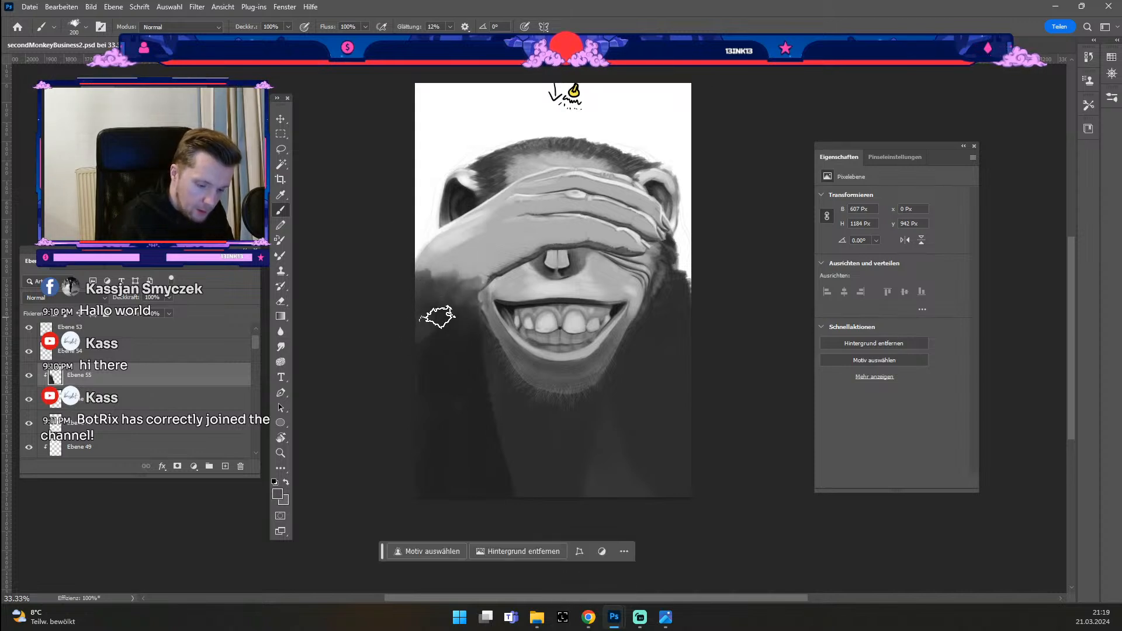
key(ctrl+z)
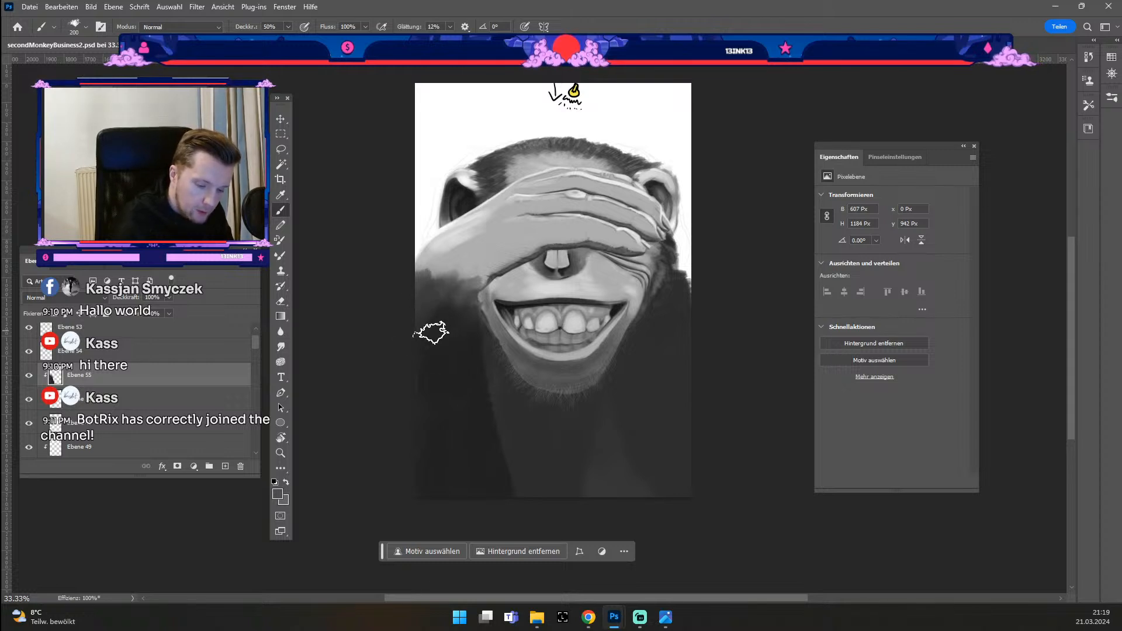
key(ctrl+z)
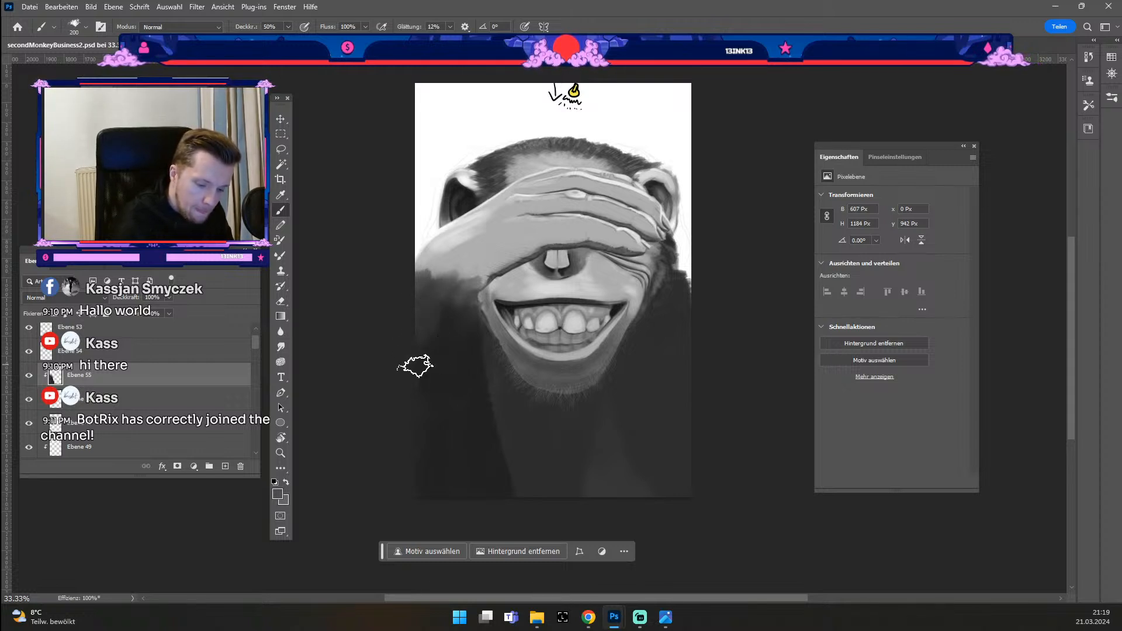
key(ctrl+z)
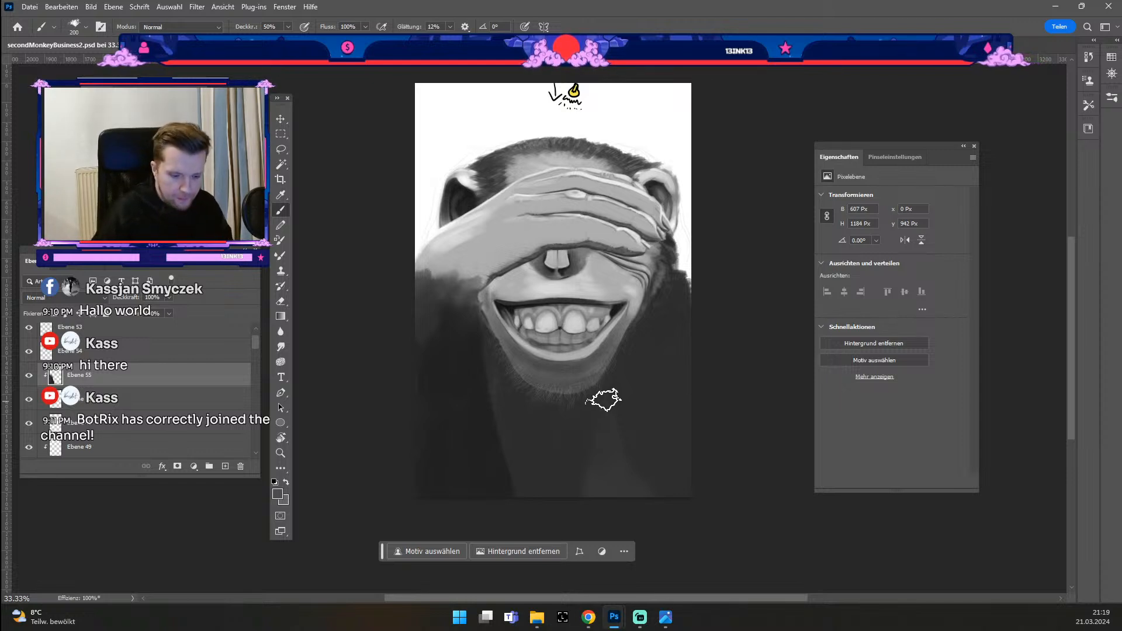
key(ctrl+z)
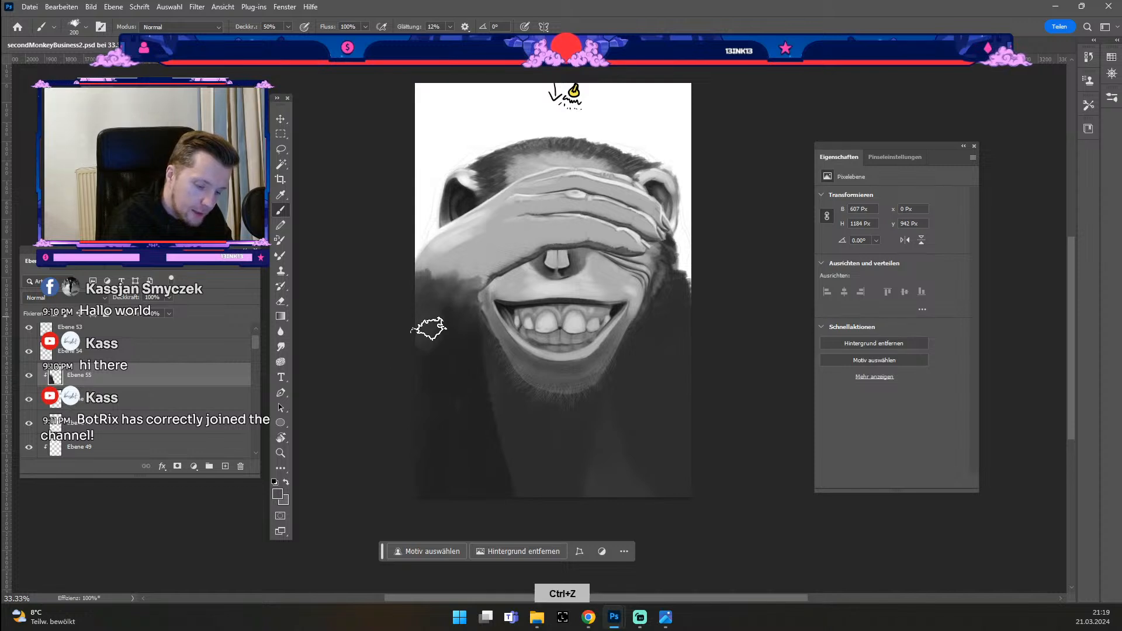
drag(438, 309, 412, 353)
key(ctrl+z)
drag(430, 292, 427, 340)
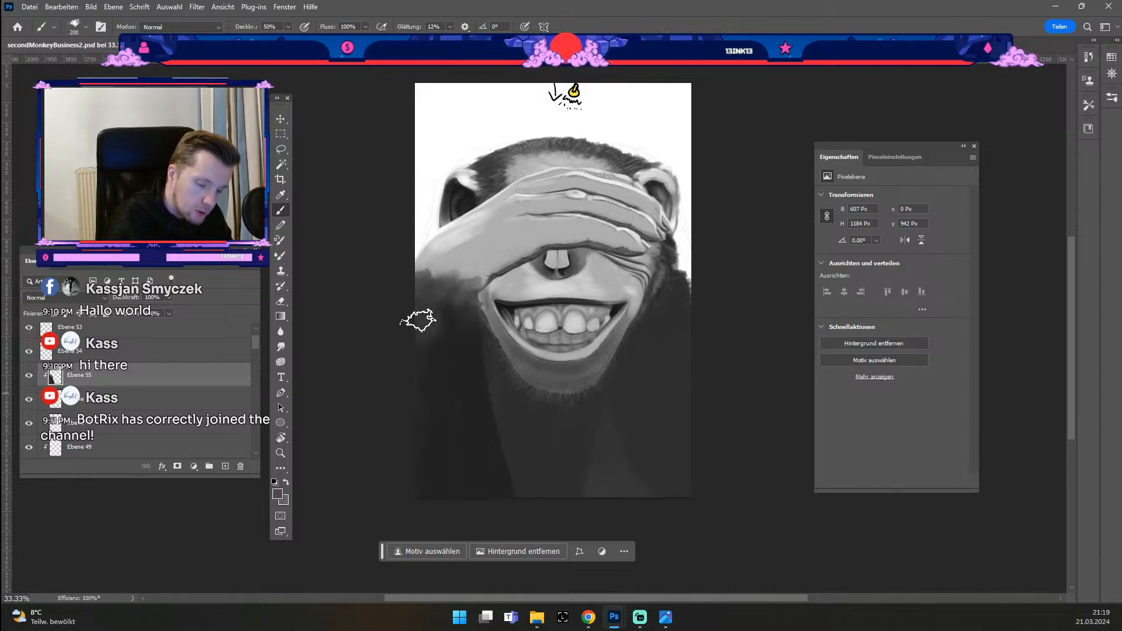
Step: Set the brush opacity to 26% and paint soft grey strokes down the outer forearm, undoing the unwanted ones
drag(287, 27, 270, 28)
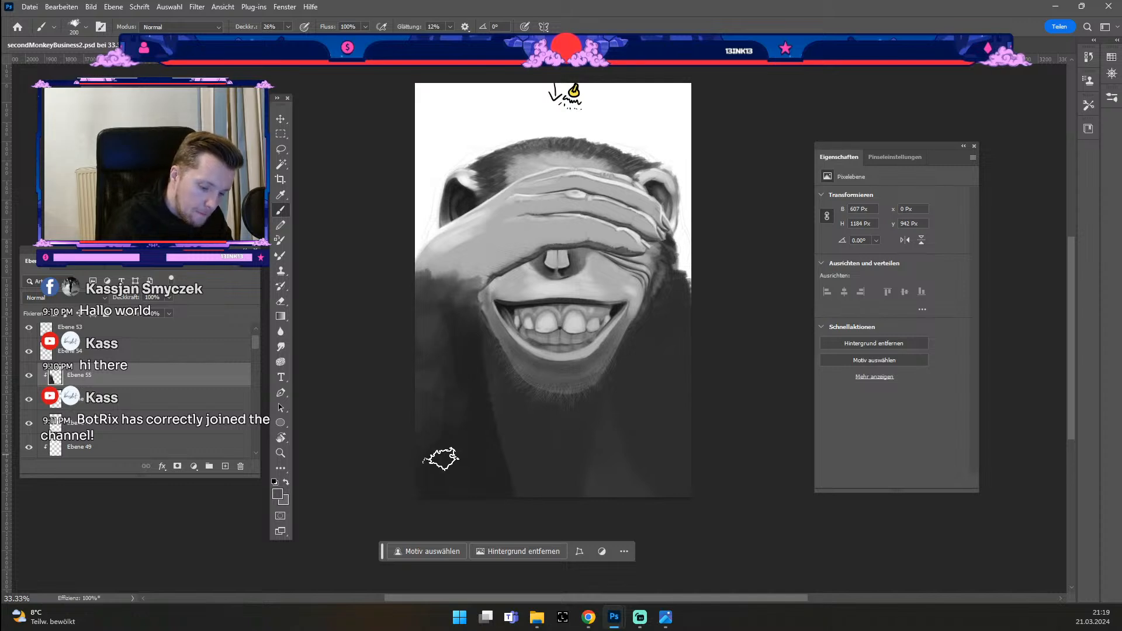
key(ctrl+z)
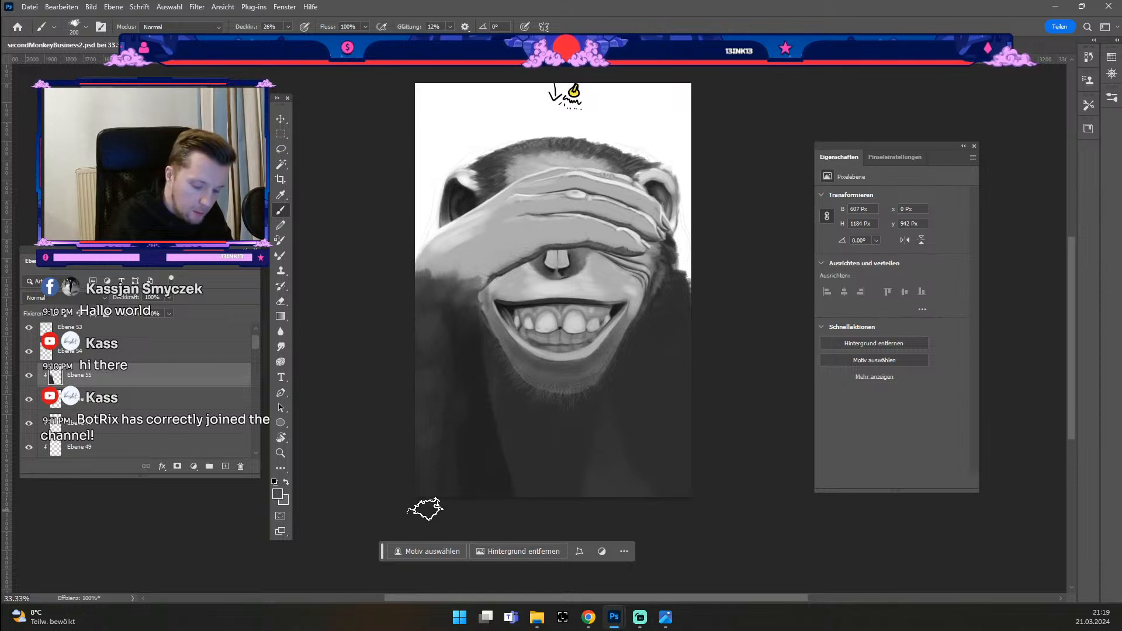
key(ctrl+z)
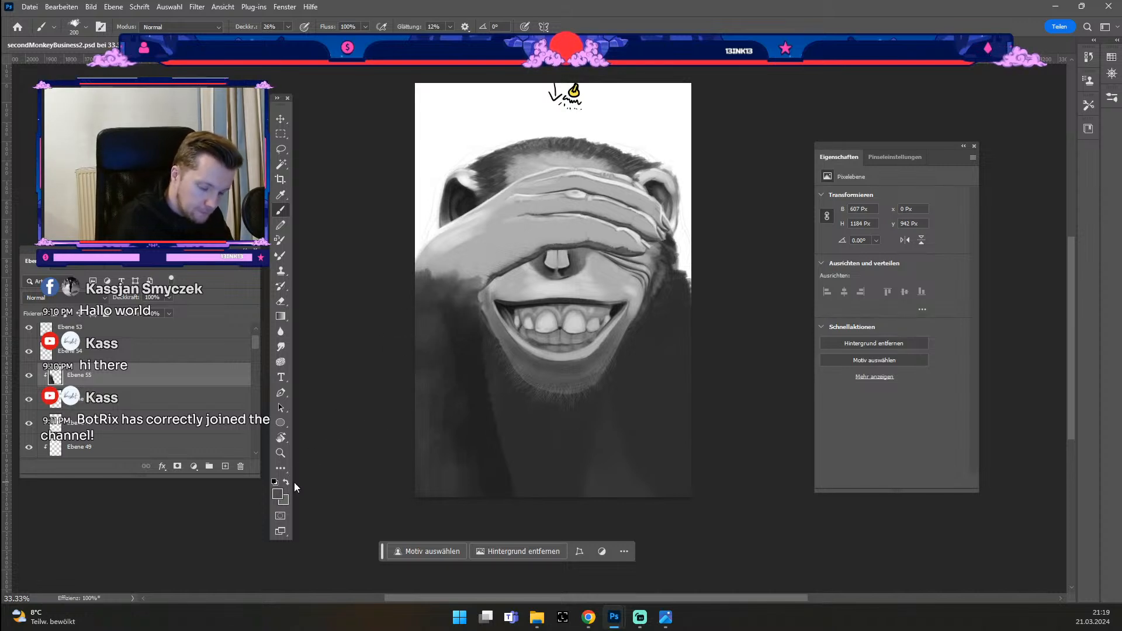
Step: Set the foreground colour to #797979 and brush lighter texture onto the outer forearm, undoing the last stroke
click(277, 496)
drag(38, 479, 14, 478)
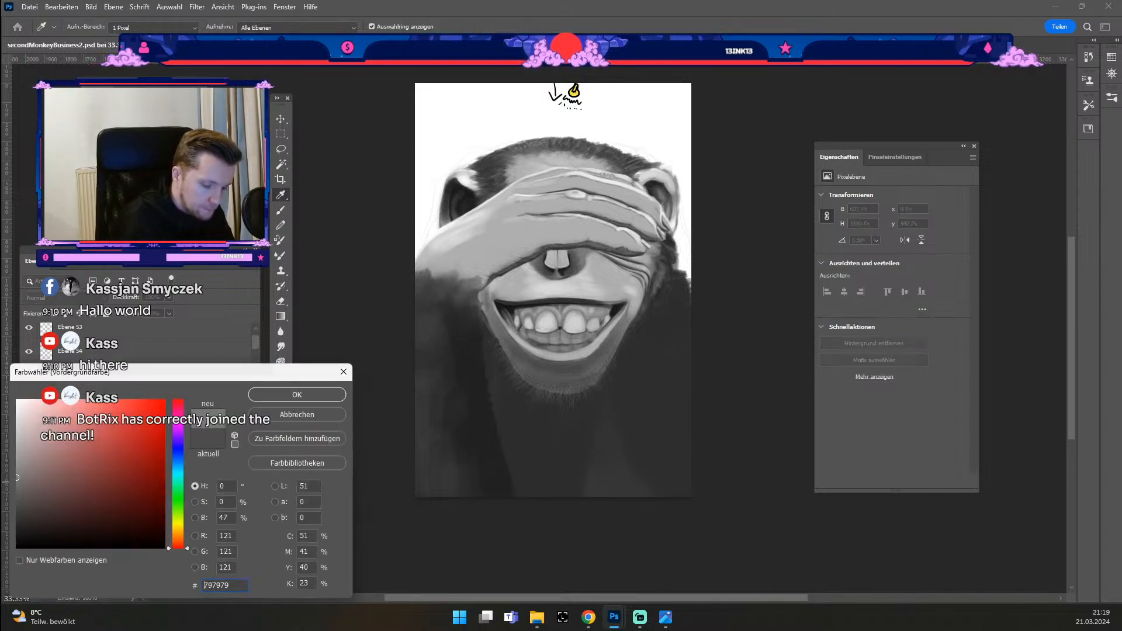
click(294, 395)
key(ctrl+z)
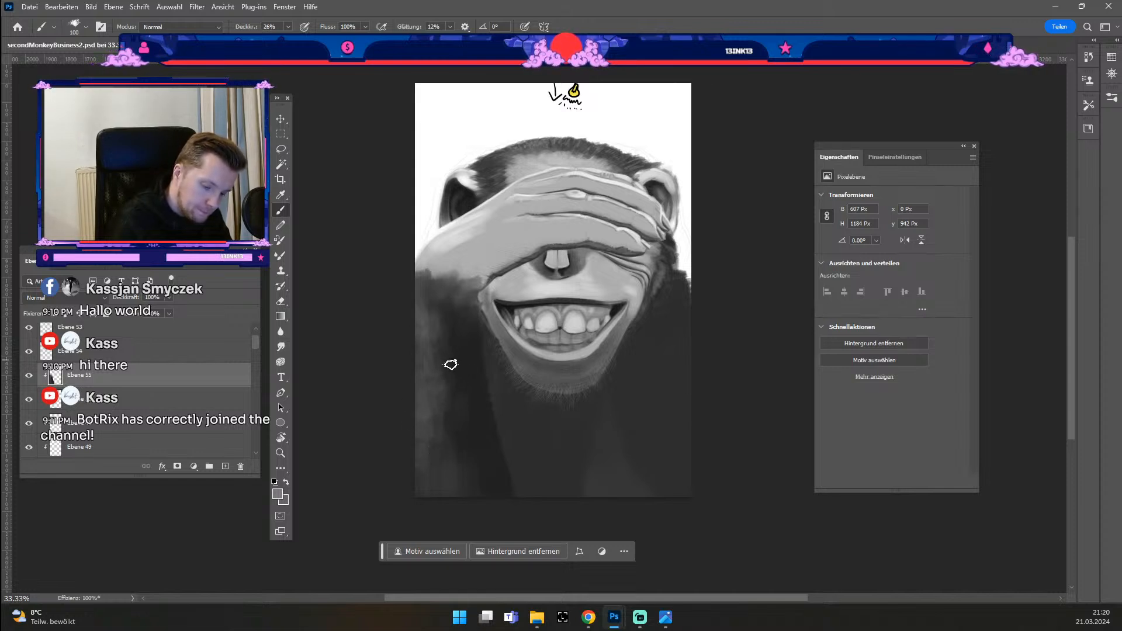
Step: Sample dark and mid greys from the forearm and blend its light texture with the brush at 150 px
key(alt)
alt+click(449, 351)
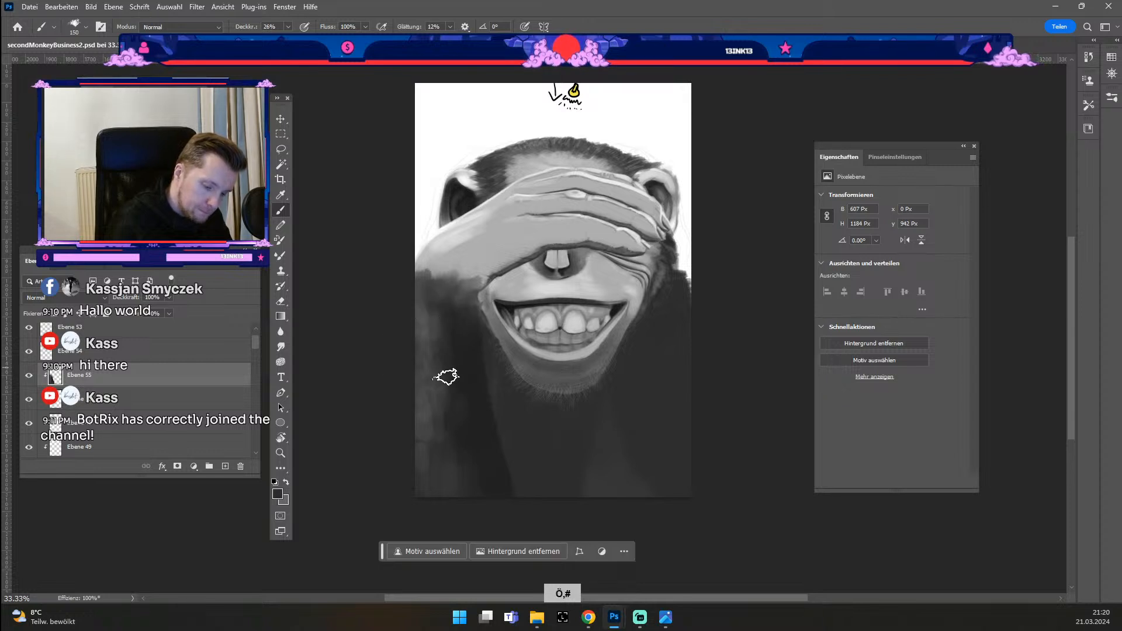
alt+click(423, 306)
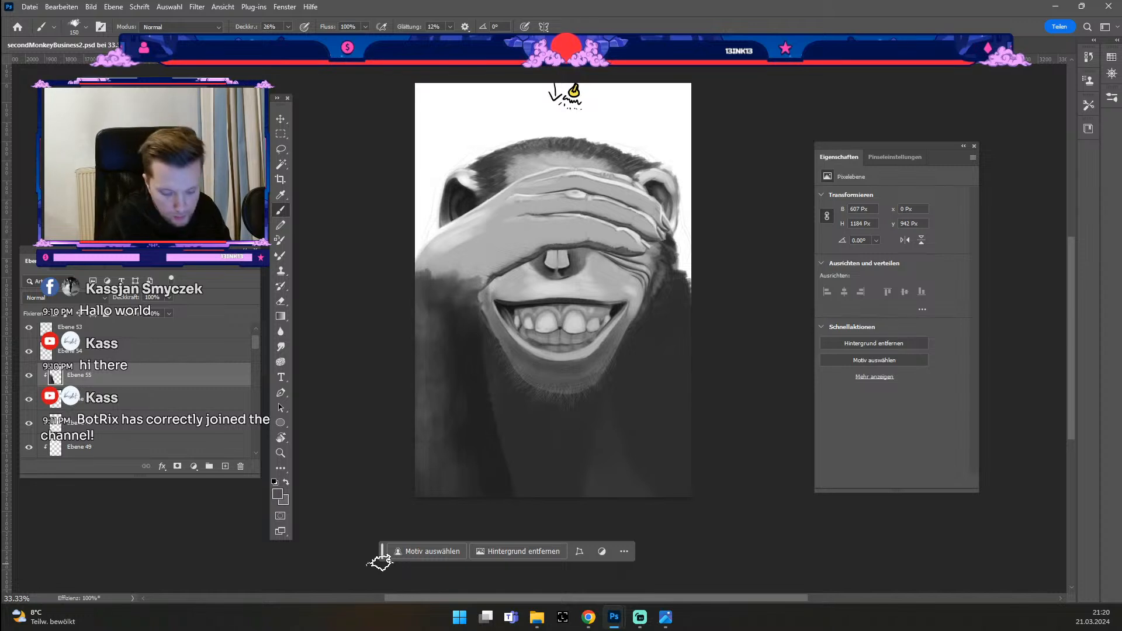
Step: Reduce the brush to 35 px and set the foreground colour to #848484
key(odiaeresis)
key(odiaeresis)
key(odiaeresis)
key(odiaeresis)
key(odiaeresis)
key(odiaeresis)
key(odiaeresis)
key(odiaeresis)
key(odiaeresis)
key(odiaeresis)
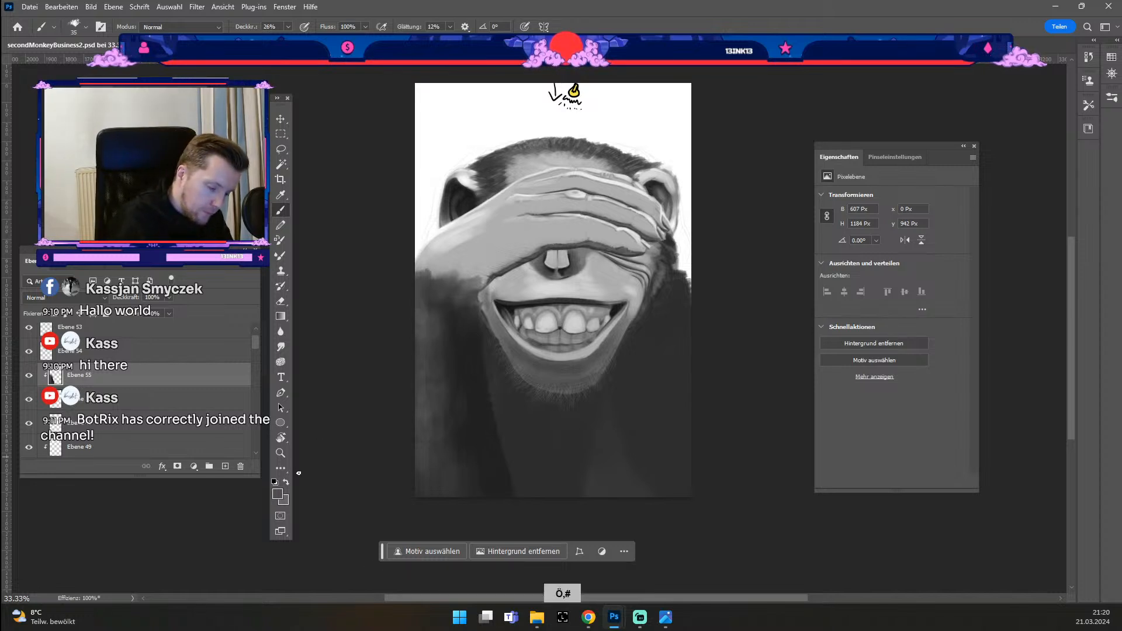
click(277, 495)
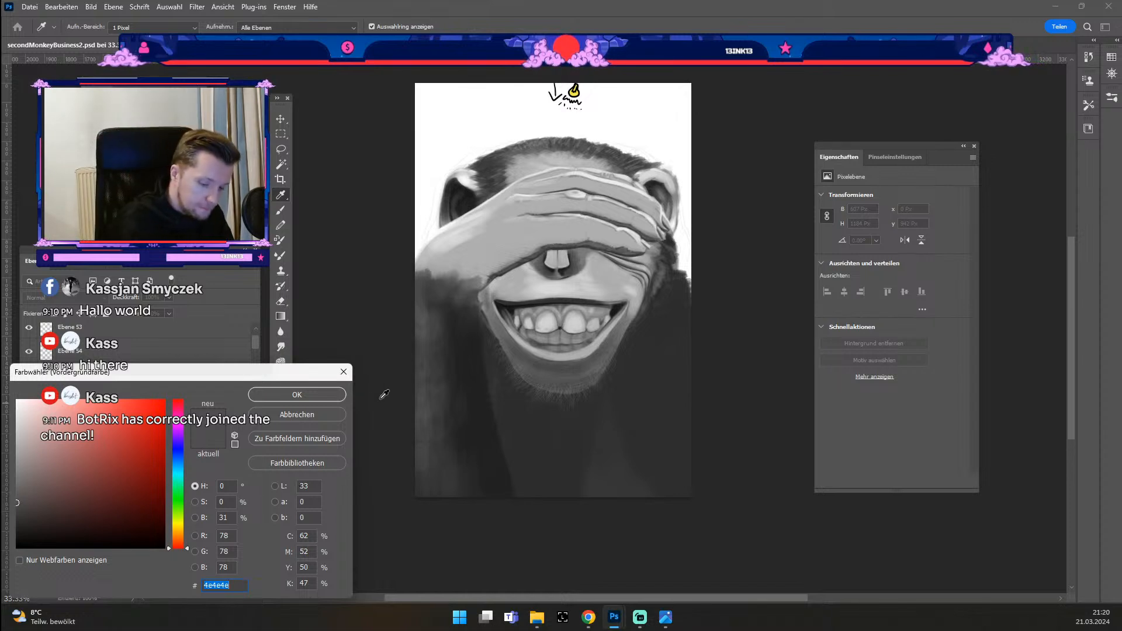
click(17, 472)
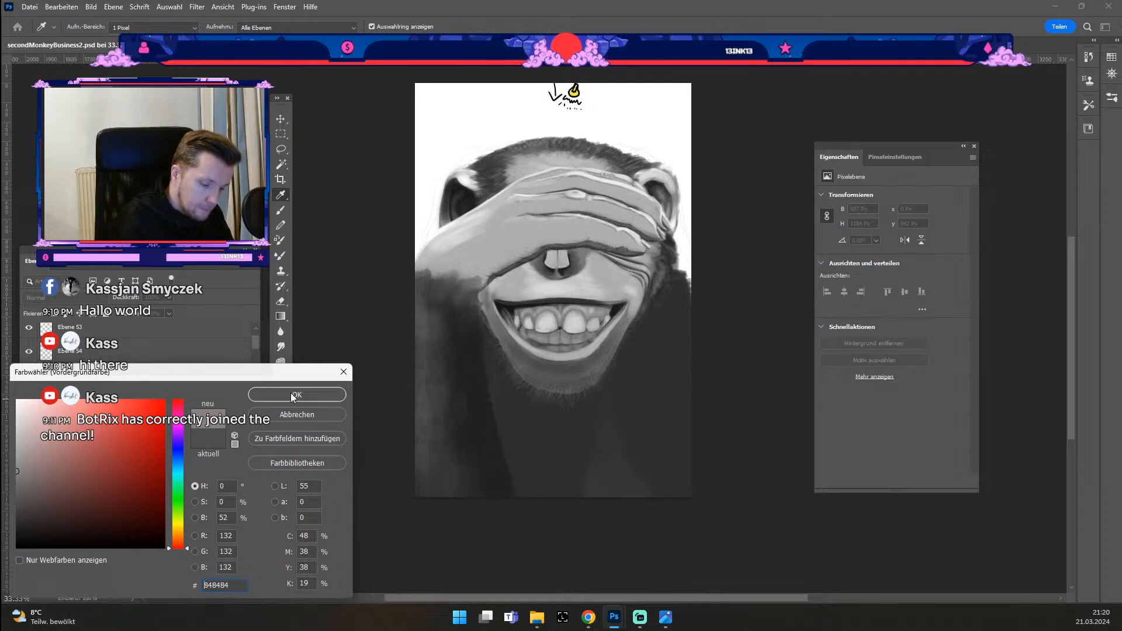
click(298, 392)
Step: Paint fine light hairs on the upper forearm below the wrist with the brush between 20 and 30 px
key(odiaeresis)
key(numbersign)
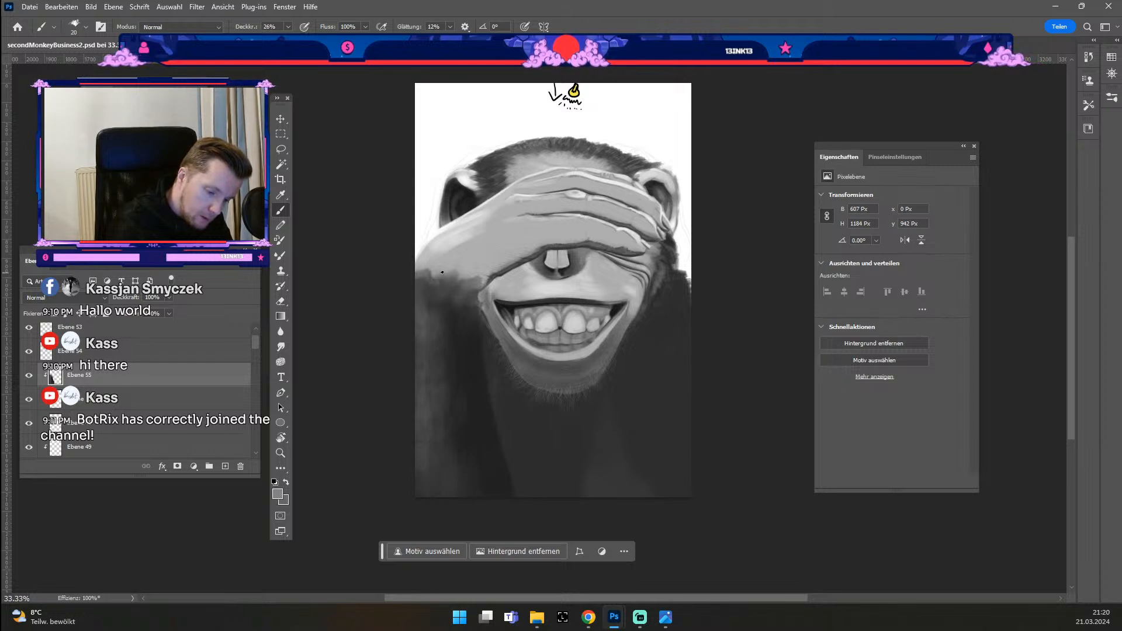
key(numbersign)
key(numbersign)
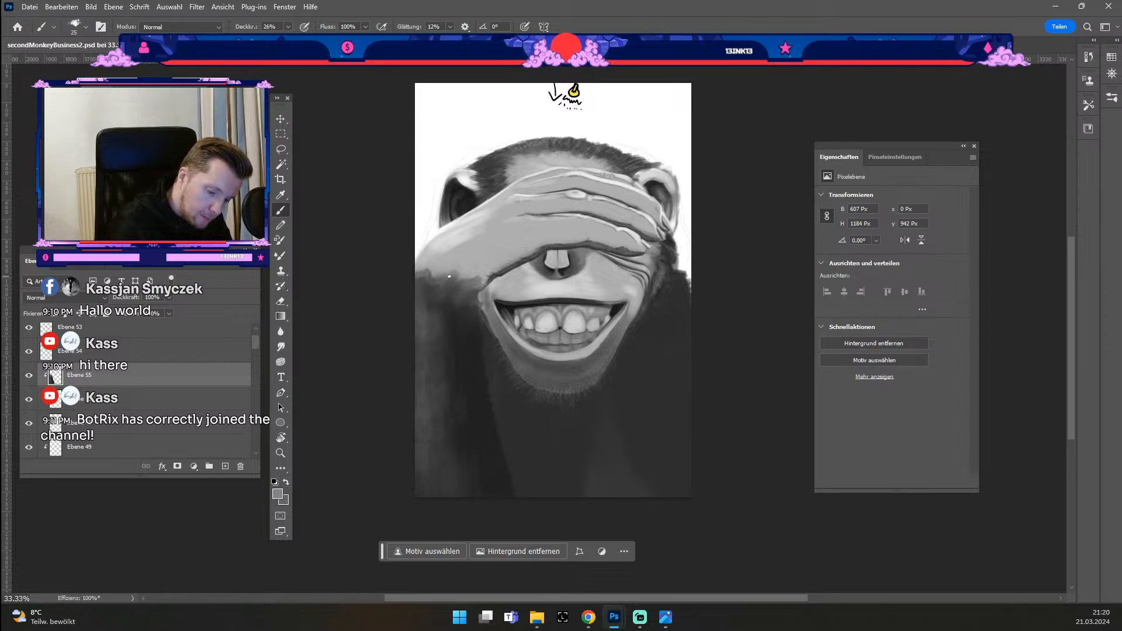
key(odiaeresis)
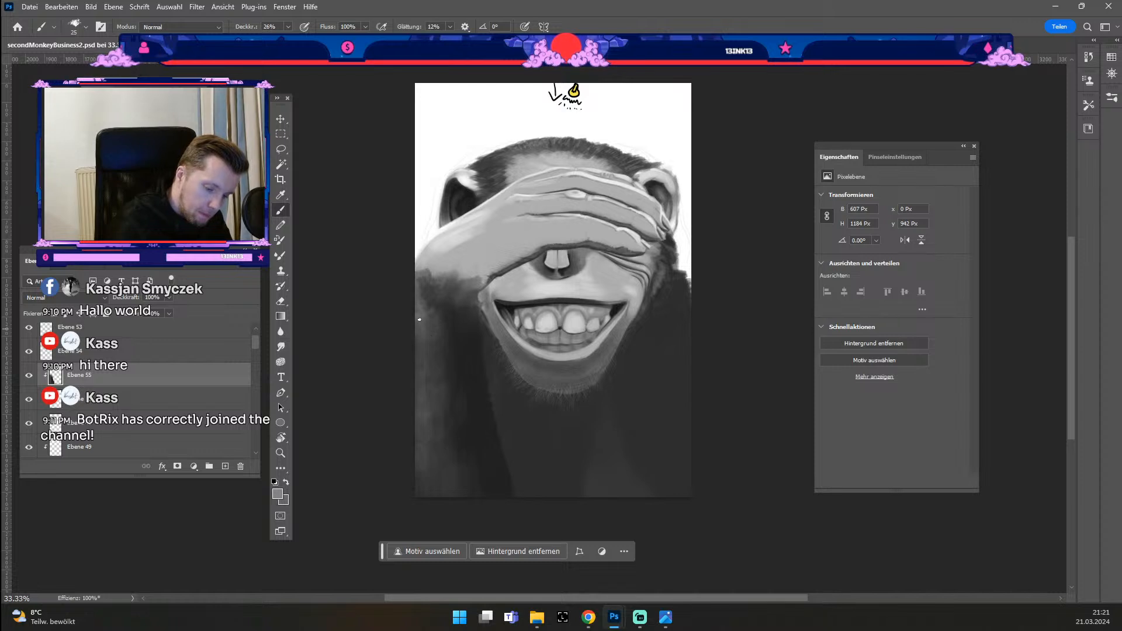
key(numbersign)
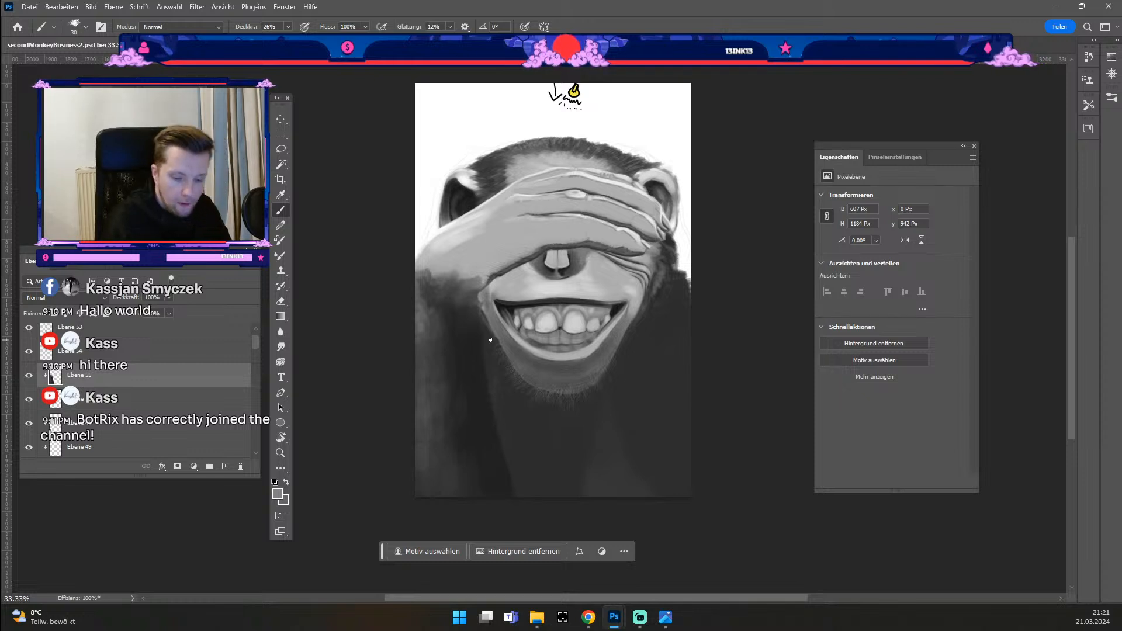
Step: Add fine light fur strokes along the forearm's outer side and inner edge at 30 to 35 px, and reduce the brush to 15 px
key(ctrl+plus)
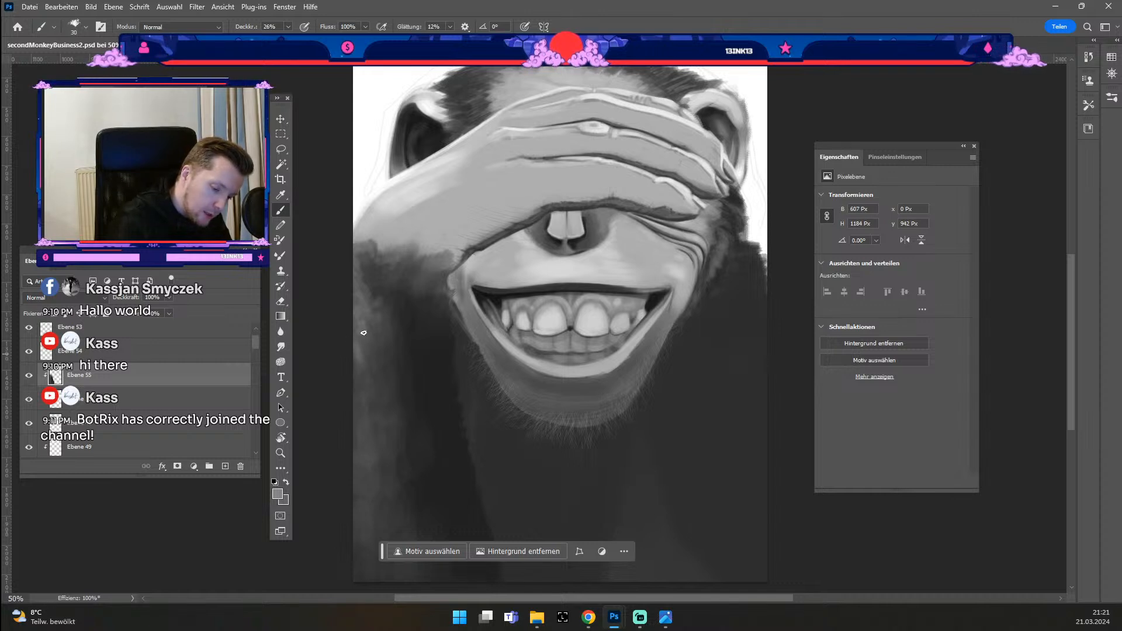
key(odiaeresis)
key(numbersign)
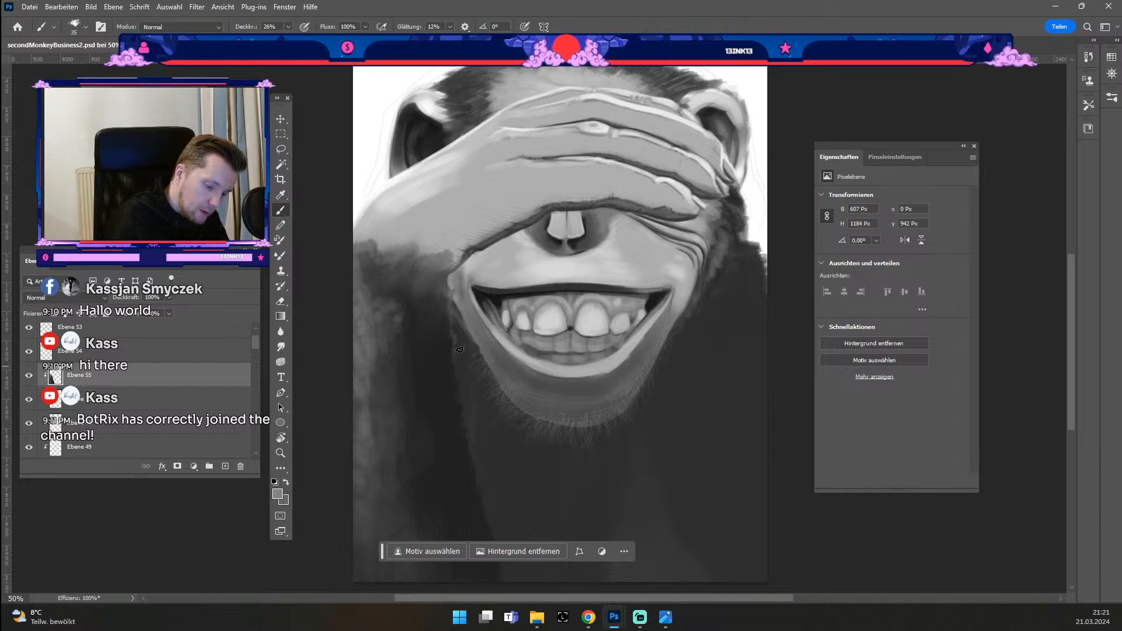
key(odiaeresis)
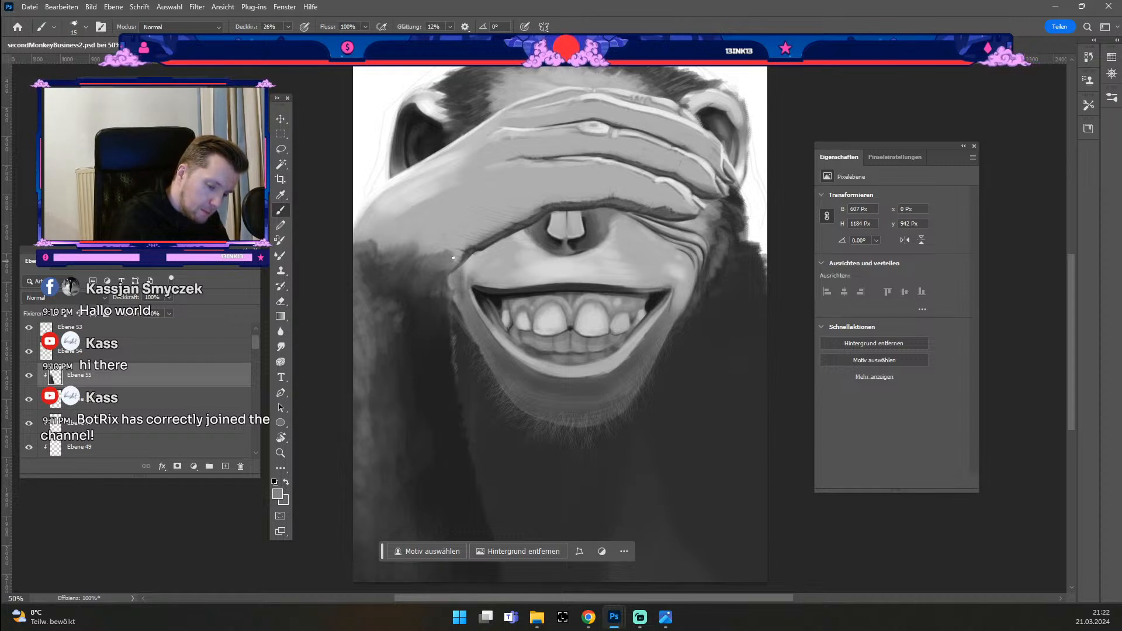
Step: Undo the last hair strokes along the forearm's inner edge and reduce the brush to 8 px
key(ctrl+z)
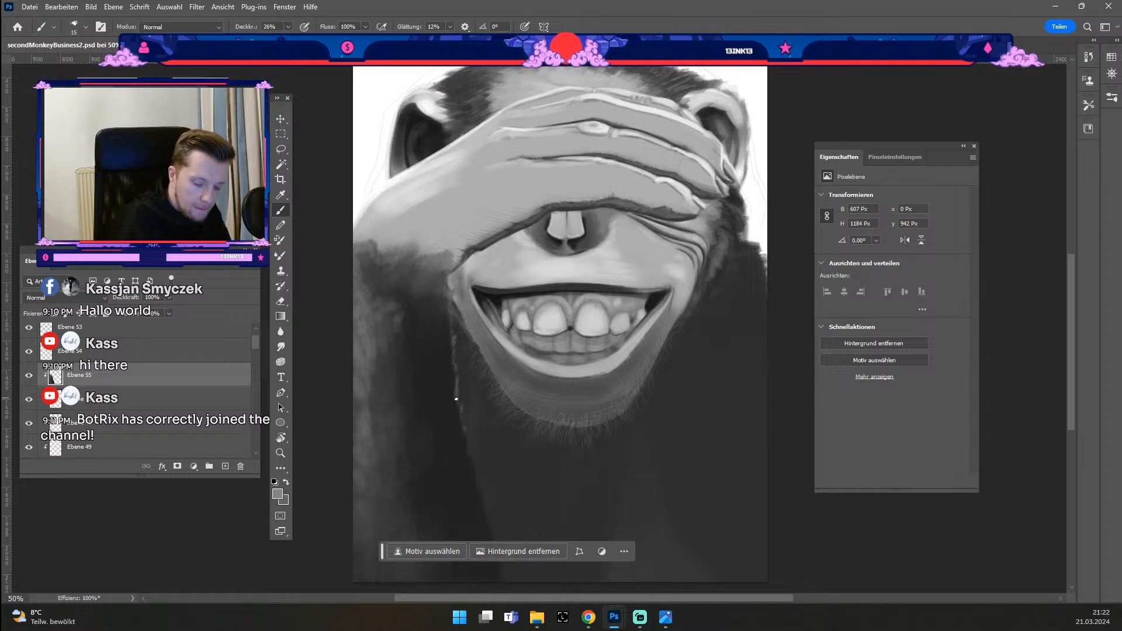
key(ctrl+z)
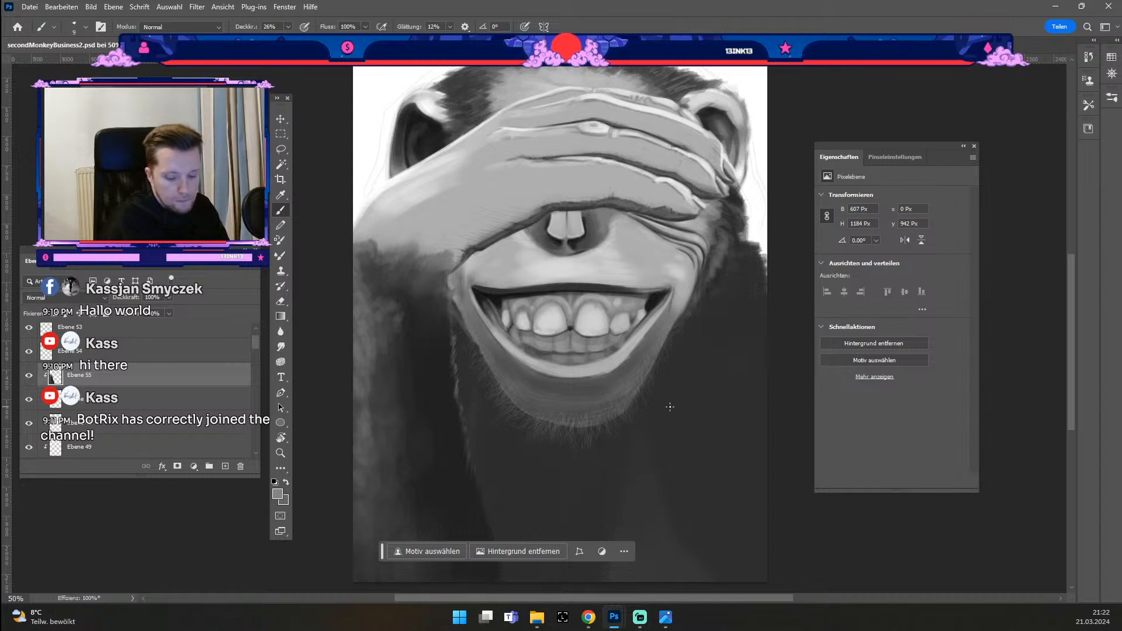
key(odiaeresis)
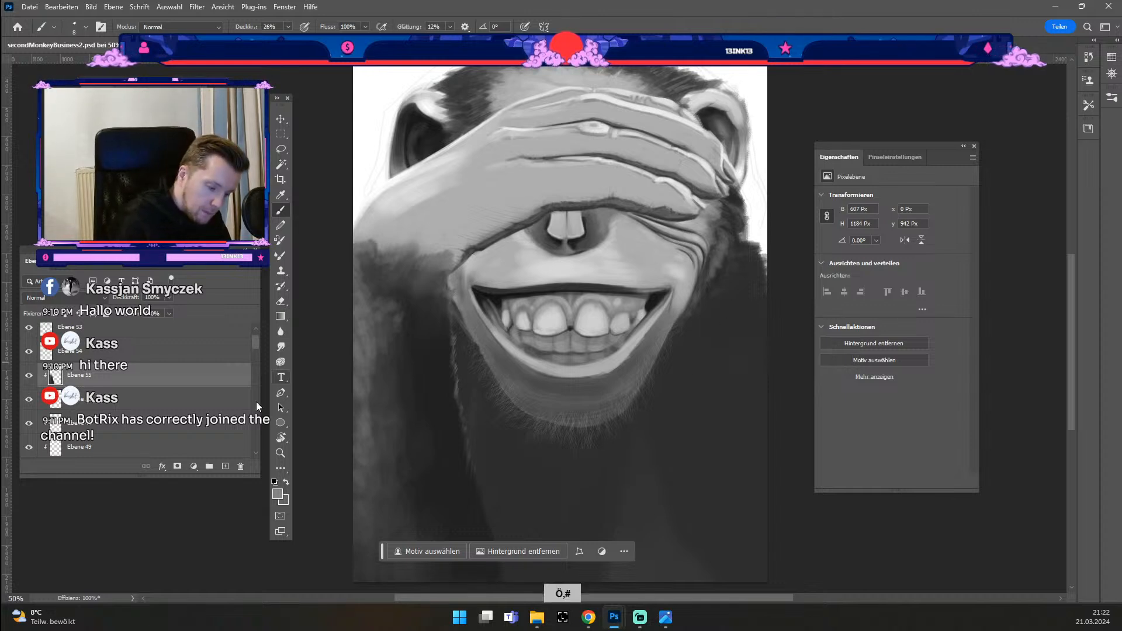
Step: Set the foreground colour to #c4c4c4 and paint fine light hairs on the upper forearm with the brush at 10 px
click(279, 491)
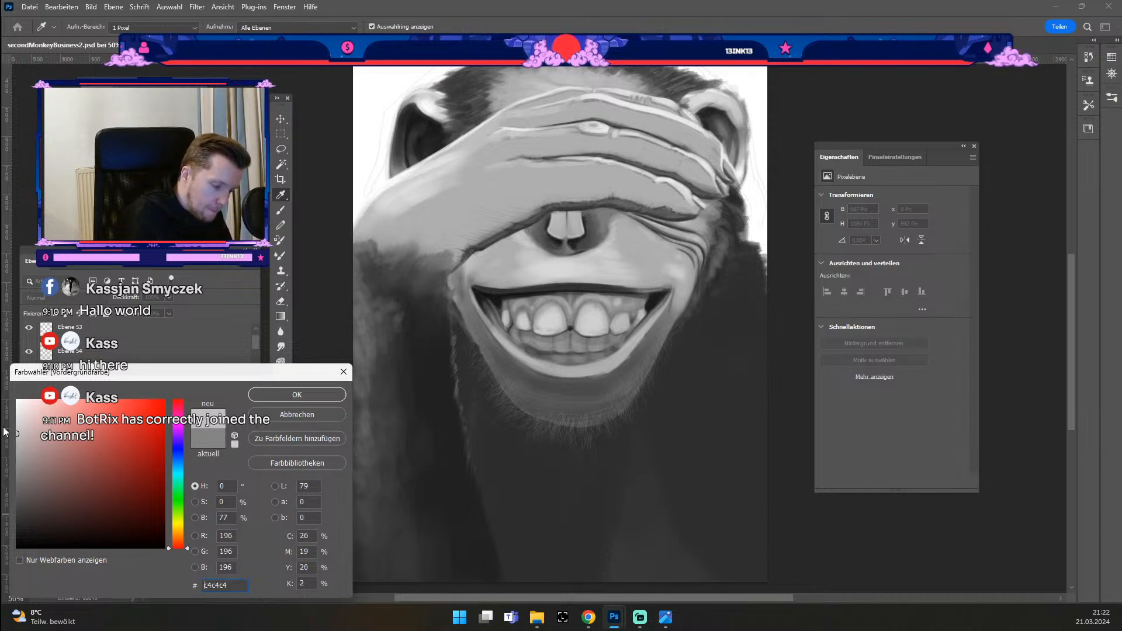
click(288, 395)
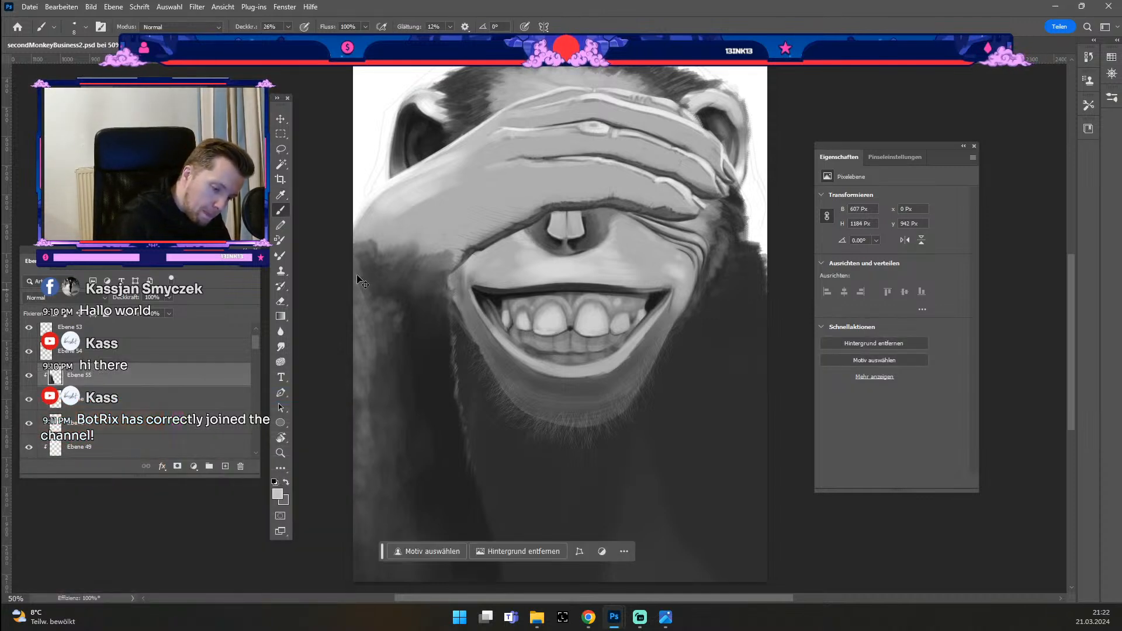
key(ctrl+z)
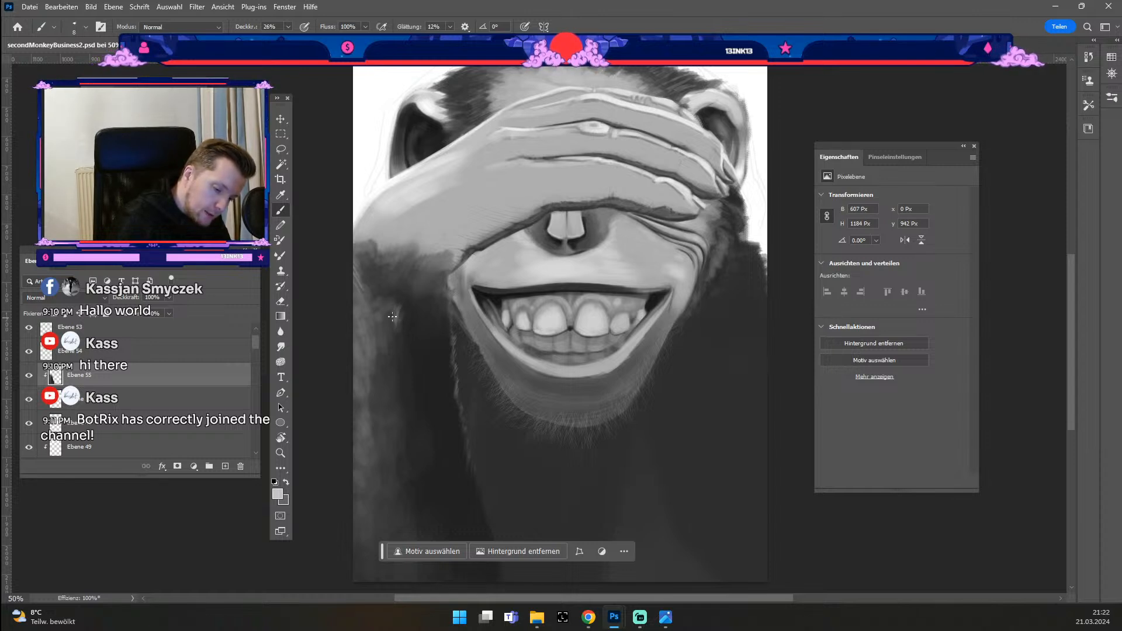
key(numbersign)
key(numbersign)
drag(394, 306, 396, 320)
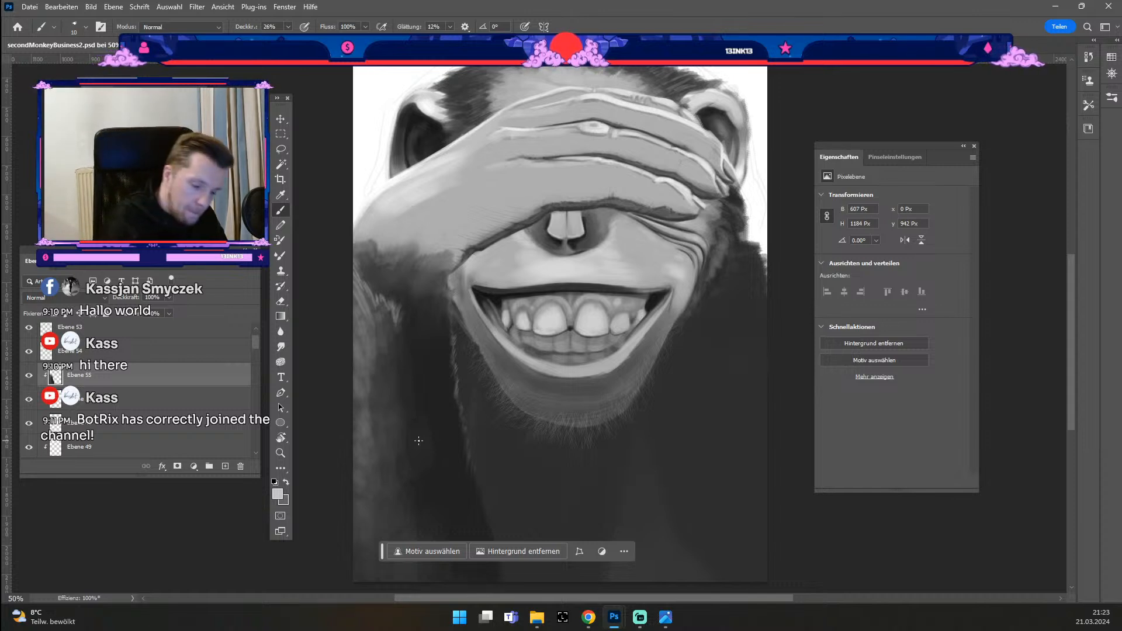
Step: Add light hairs down the forearm's outer side, undoing unwanted strokes, and break them up with a dark grey sampled from the forearm
key(ctrl+z)
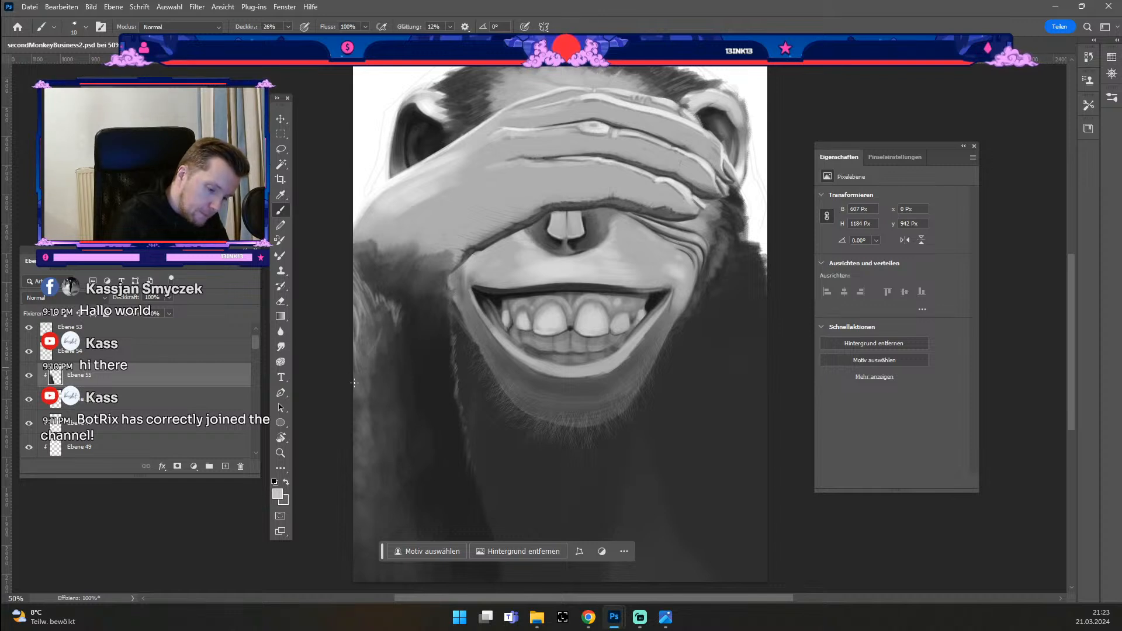
key(ctrl+z)
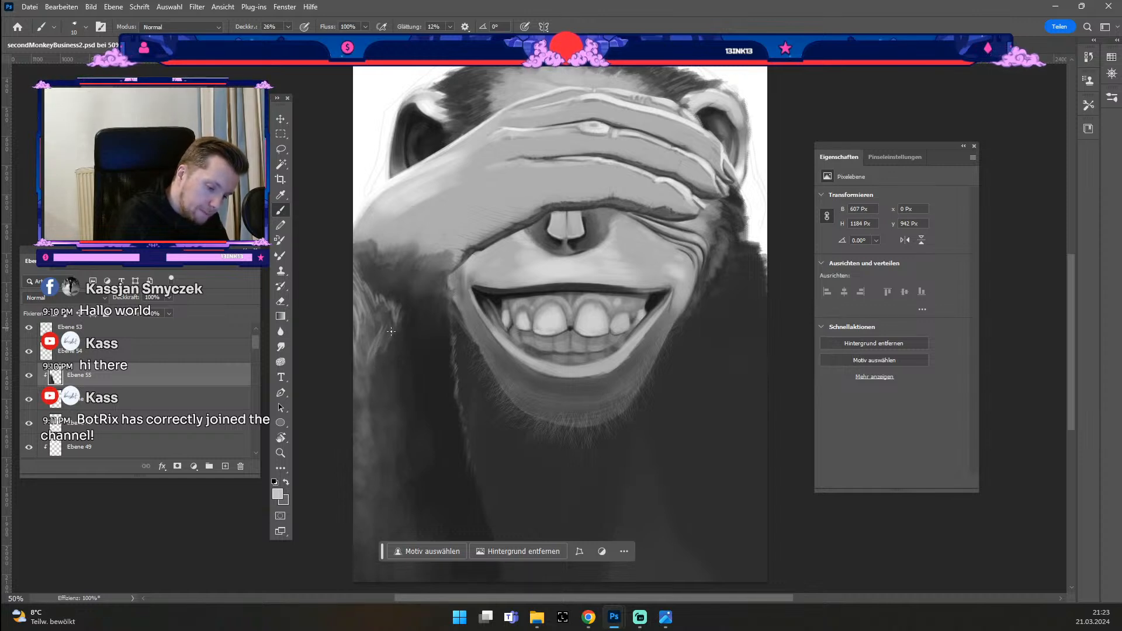
key(ctrl+z)
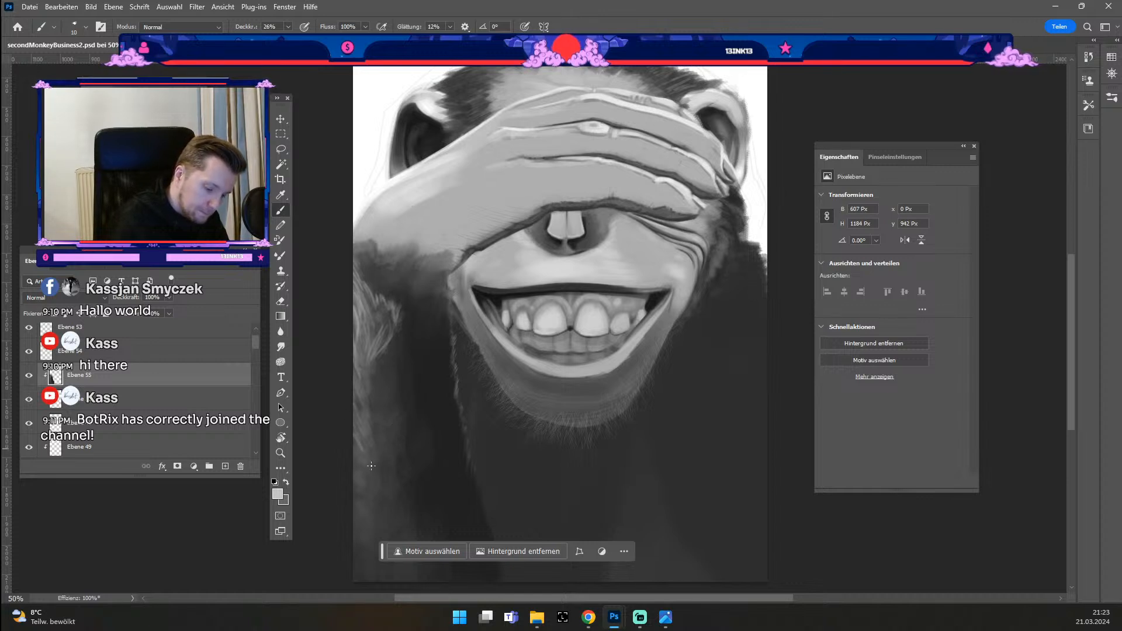
alt+click(391, 344)
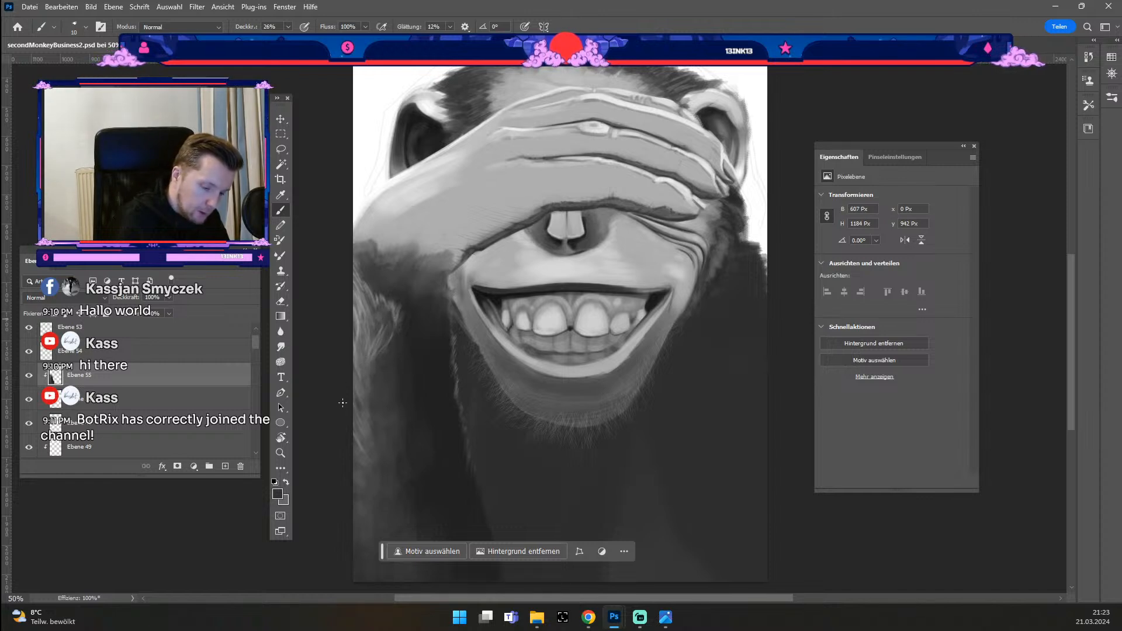
key(alt)
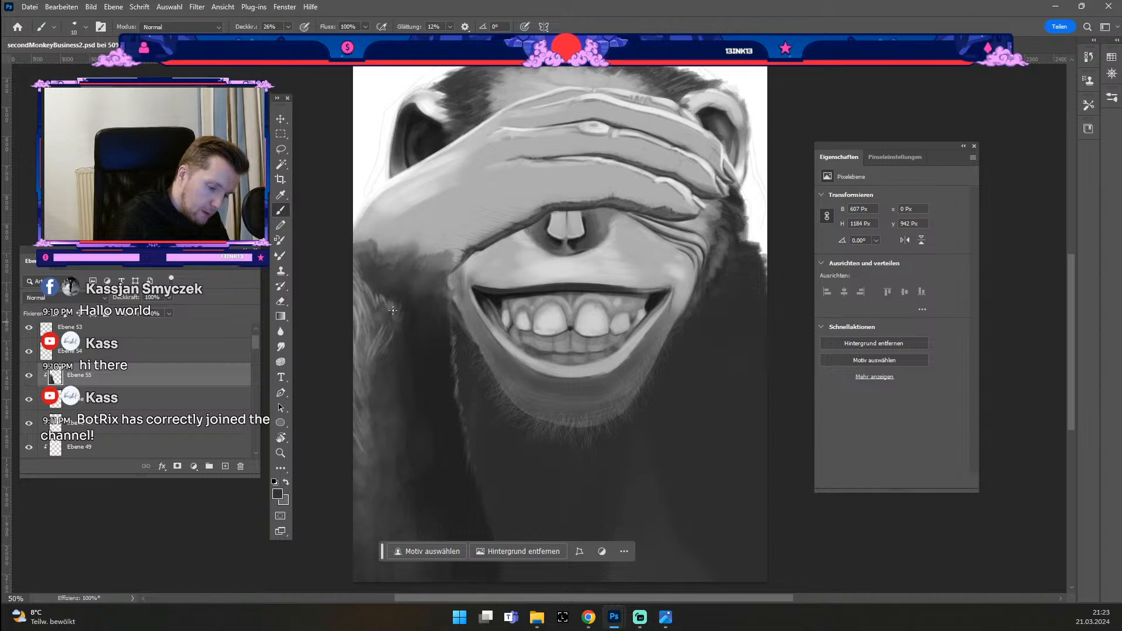
Step: Pick a lighter grey and paint fine hairs along the fur edge below the wrist on a new layer
alt+click(358, 322)
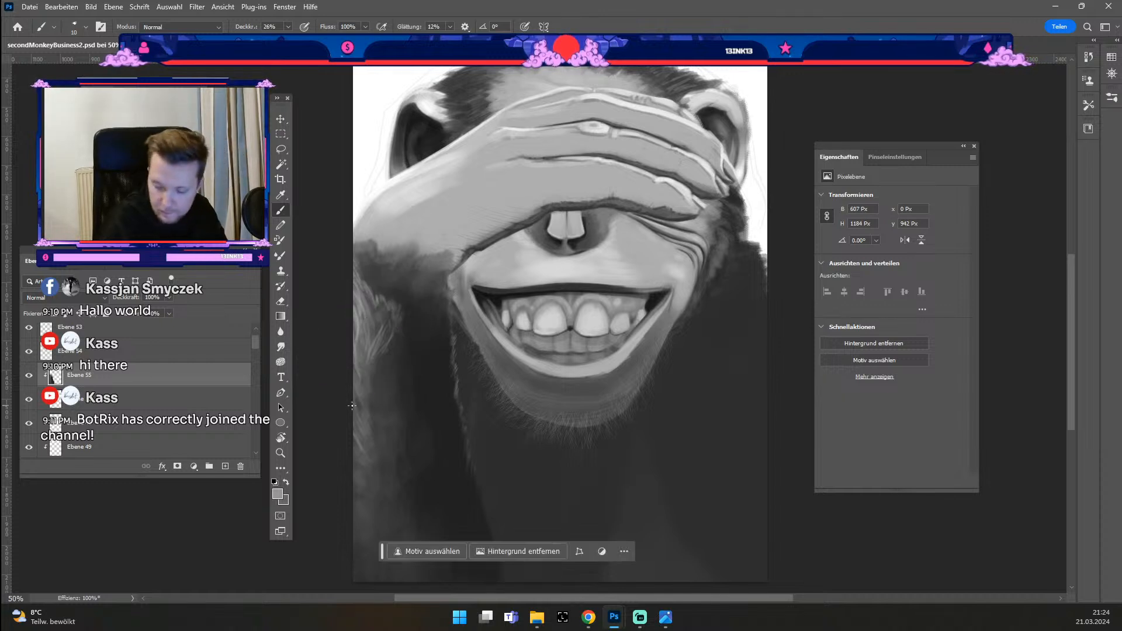
click(280, 498)
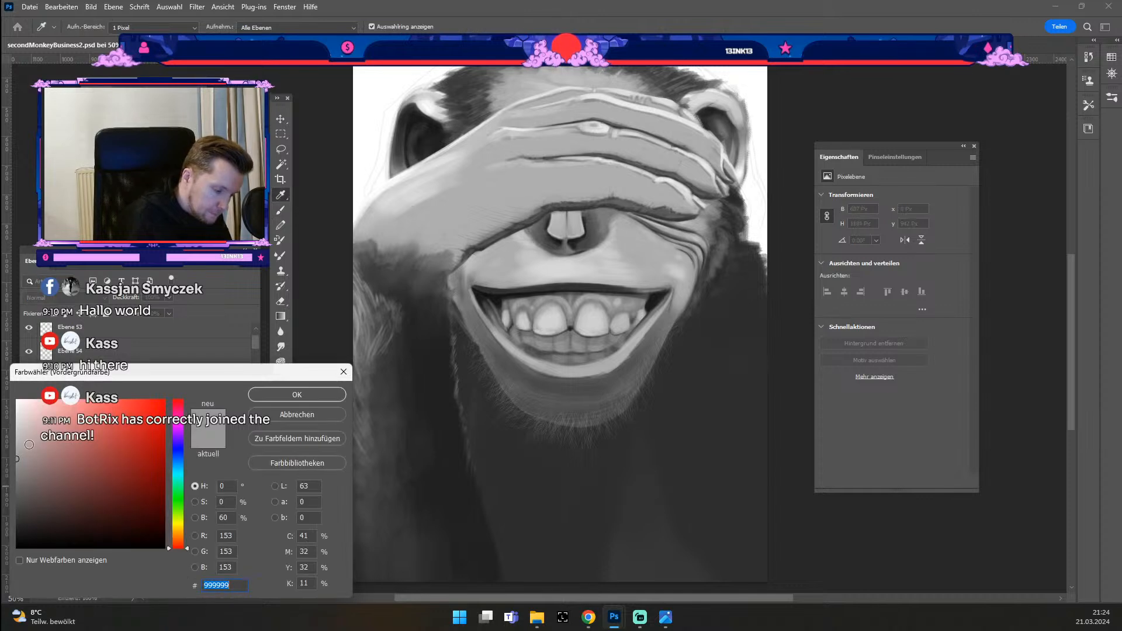
key(Return)
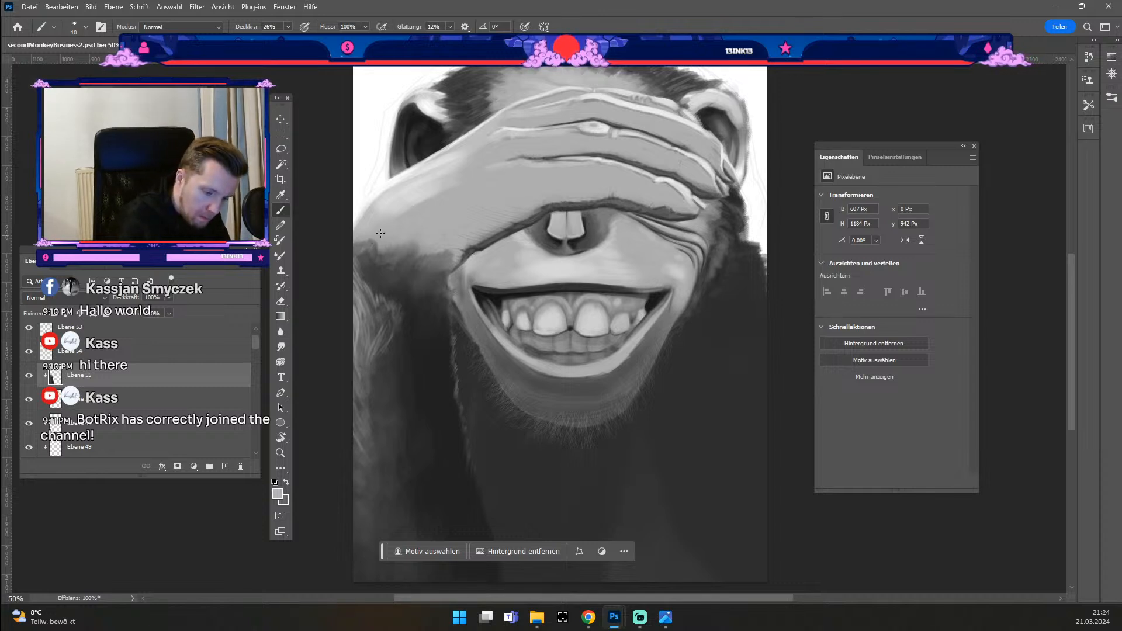
key(ctrl+z)
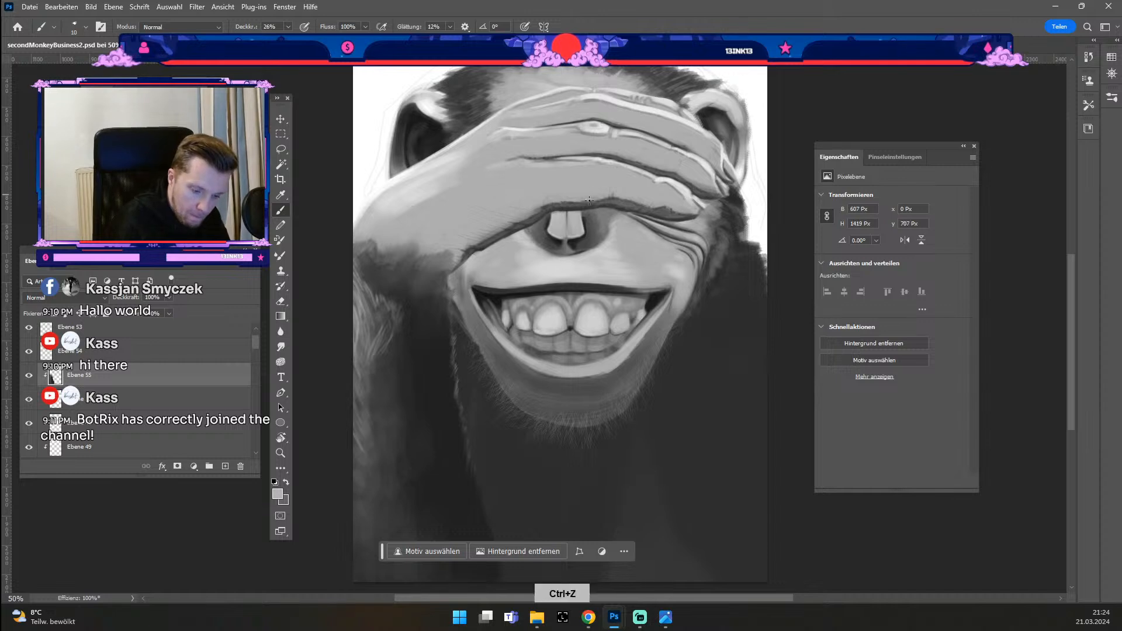
click(224, 467)
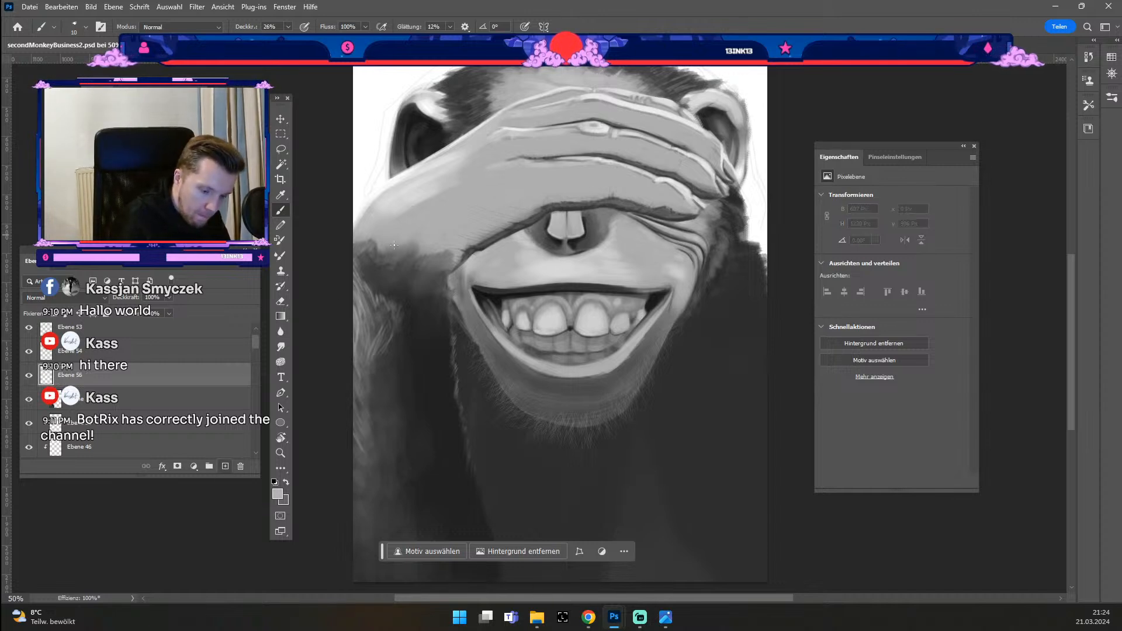
drag(359, 251, 392, 245)
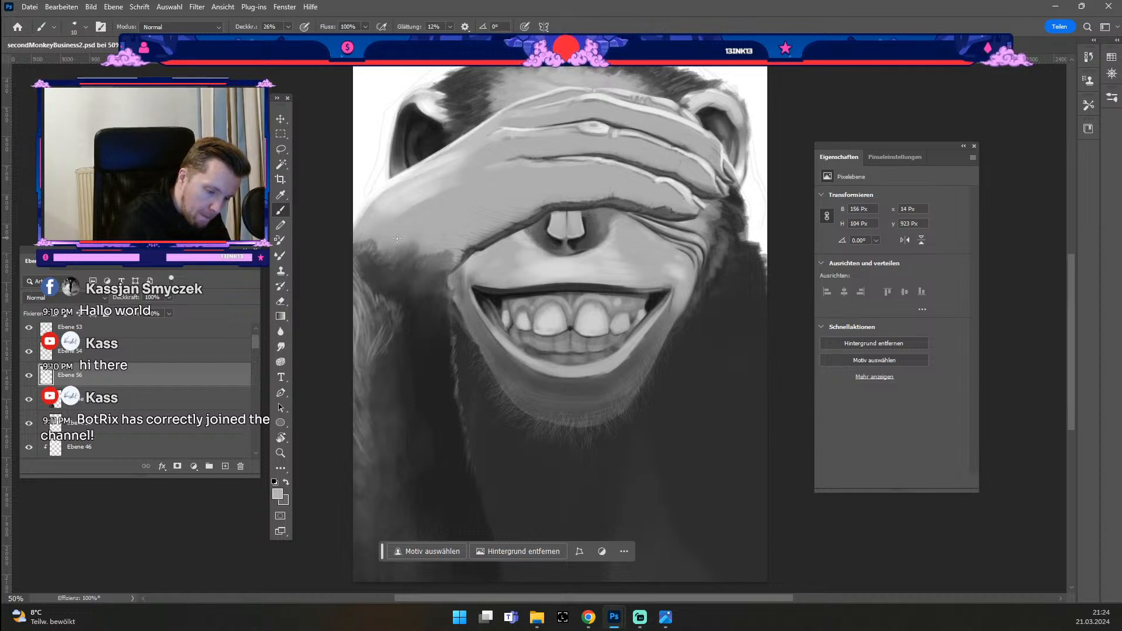
mouse_move(408, 251)
mouse_down()
mouse_move(387, 282)
mouse_move(437, 345)
mouse_move(553, 414)
mouse_move(570, 357)
mouse_move(462, 275)
mouse_up()
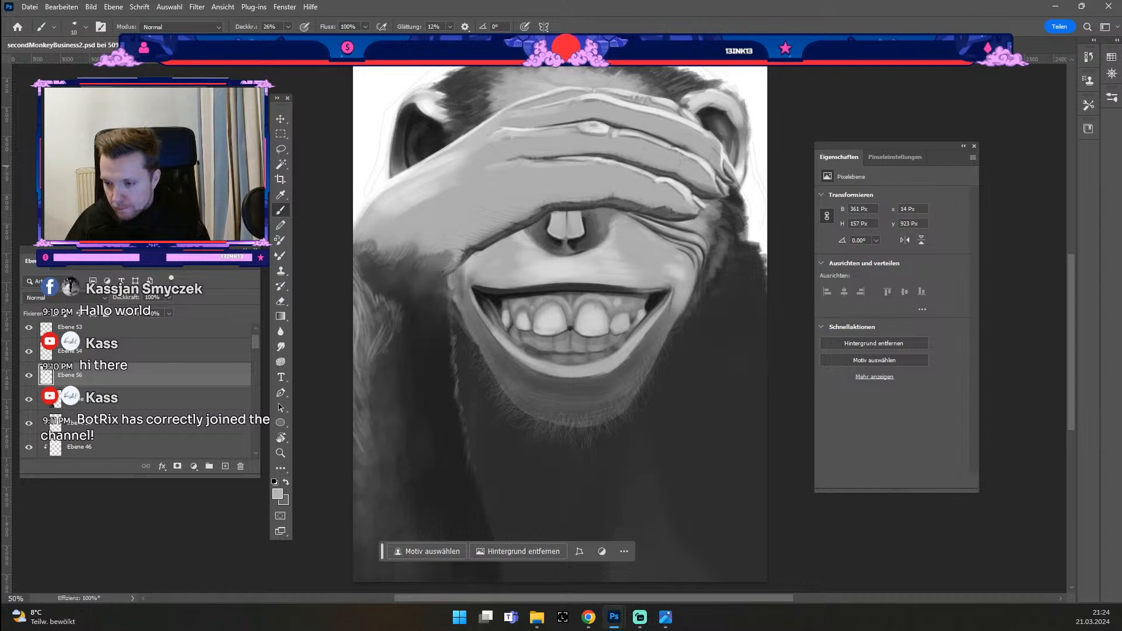
Step: Compare the forearm with the layer directly below Ebene 56 hidden and shown
key(alt+Tab)
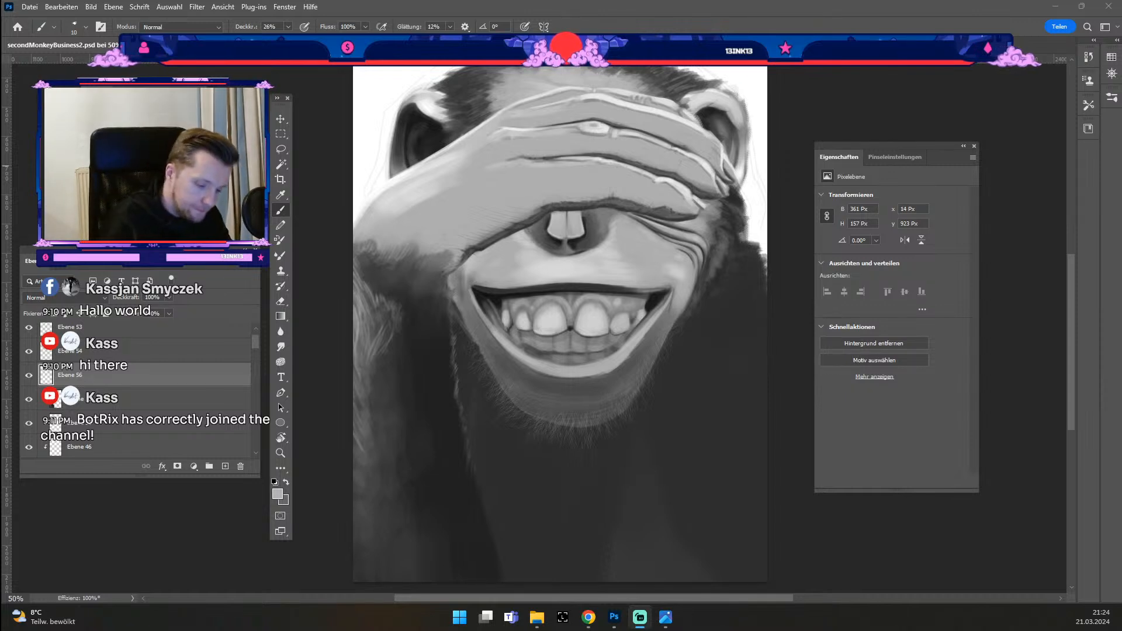
key(alt)
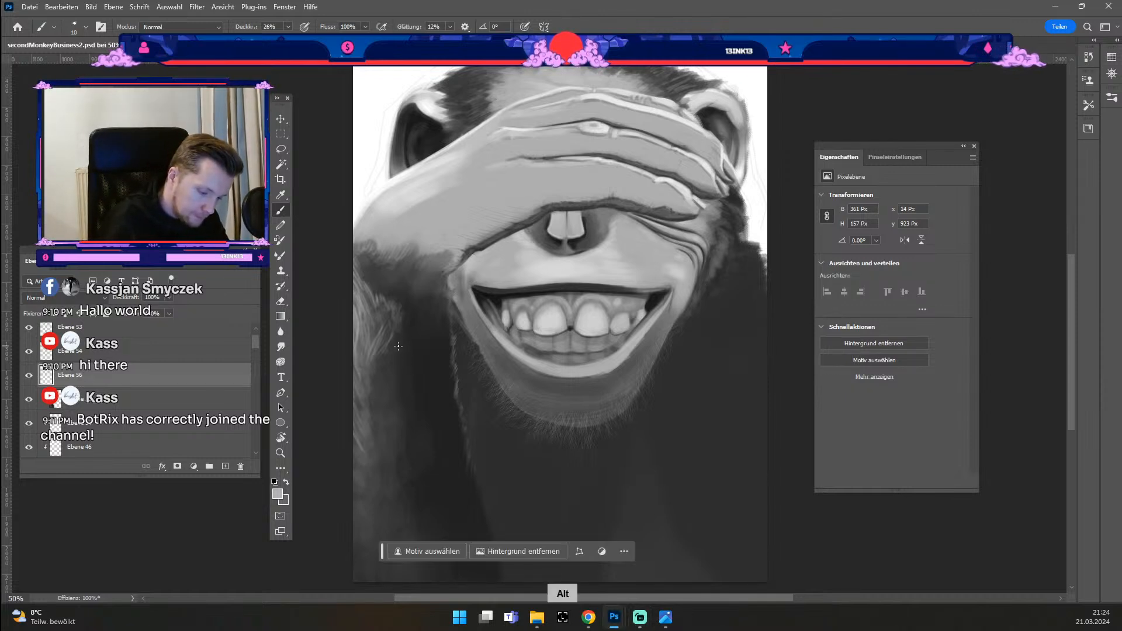
click(26, 401)
click(26, 402)
key(alt)
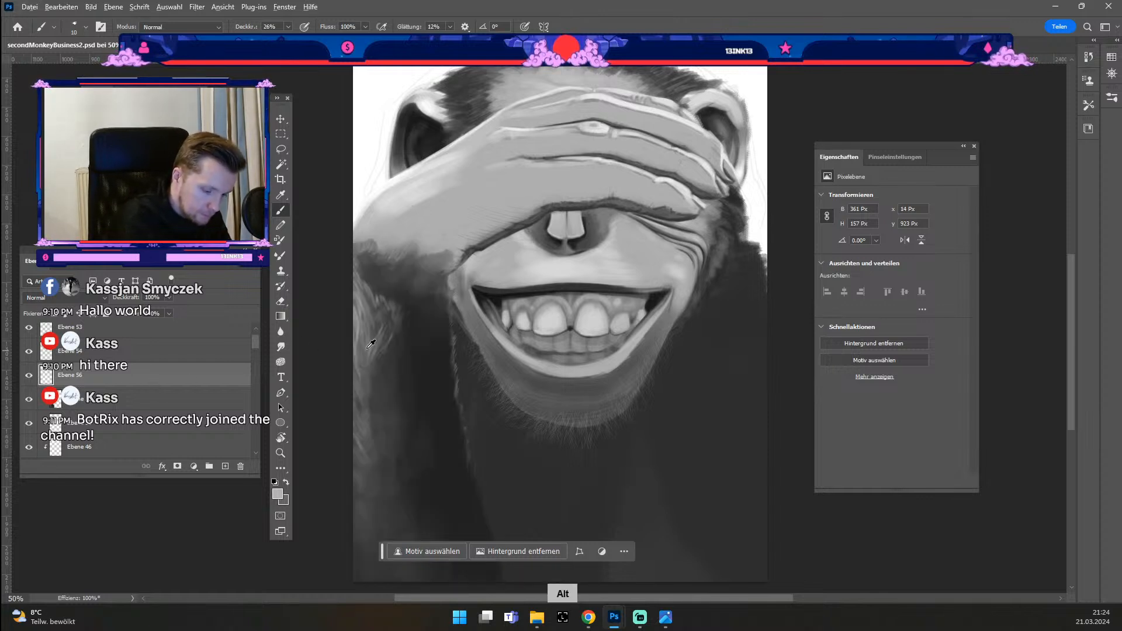
Step: Sample a dark grey from the forearm and darken the light hairs on the upper forearm, enlarging the brush to 90 px
alt+click(400, 338)
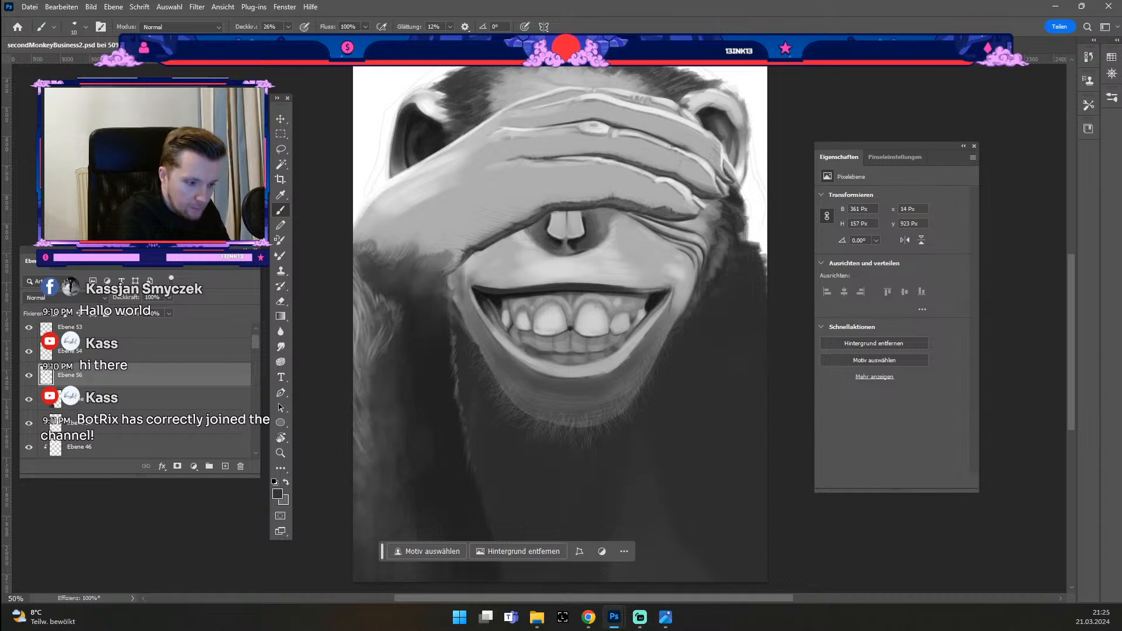
key(#)
key(#)
key(#)
key(#)
key(#)
key(#)
key(#)
mouse_move(394, 328)
mouse_down()
mouse_move(378, 351)
mouse_move(371, 283)
mouse_move(373, 368)
mouse_move(385, 311)
mouse_up()
key(#)
key(#)
key(#)
key(#)
key(#)
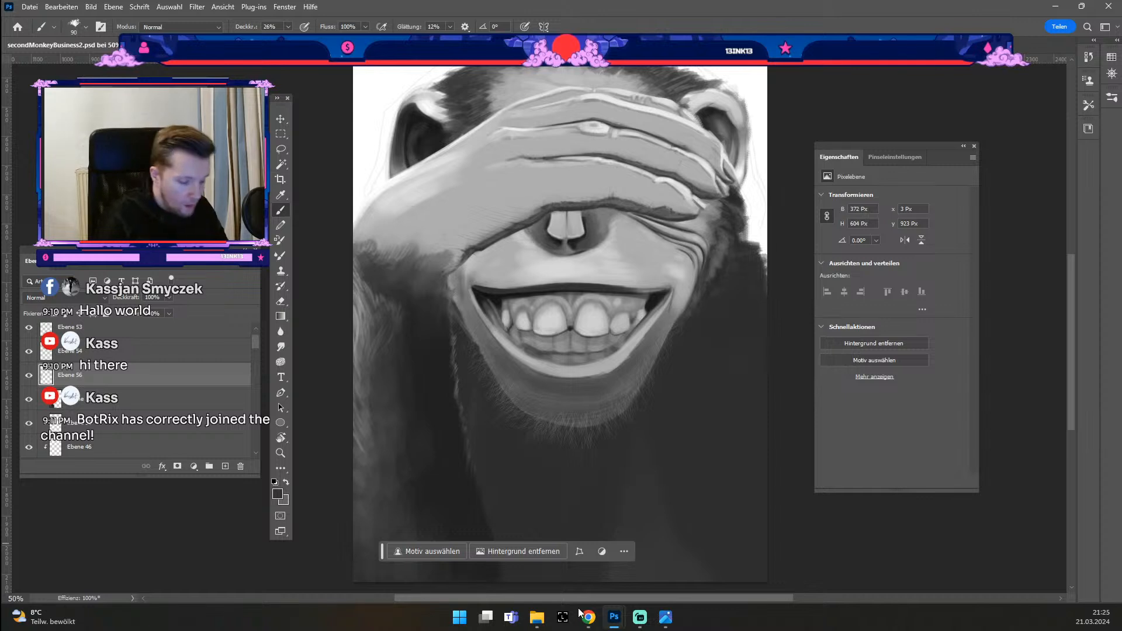
Step: Sample a dark grey below the wrist and paint fine hairs down the middle of the forearm with the brush at 7 px
key(alt)
alt+click(381, 296)
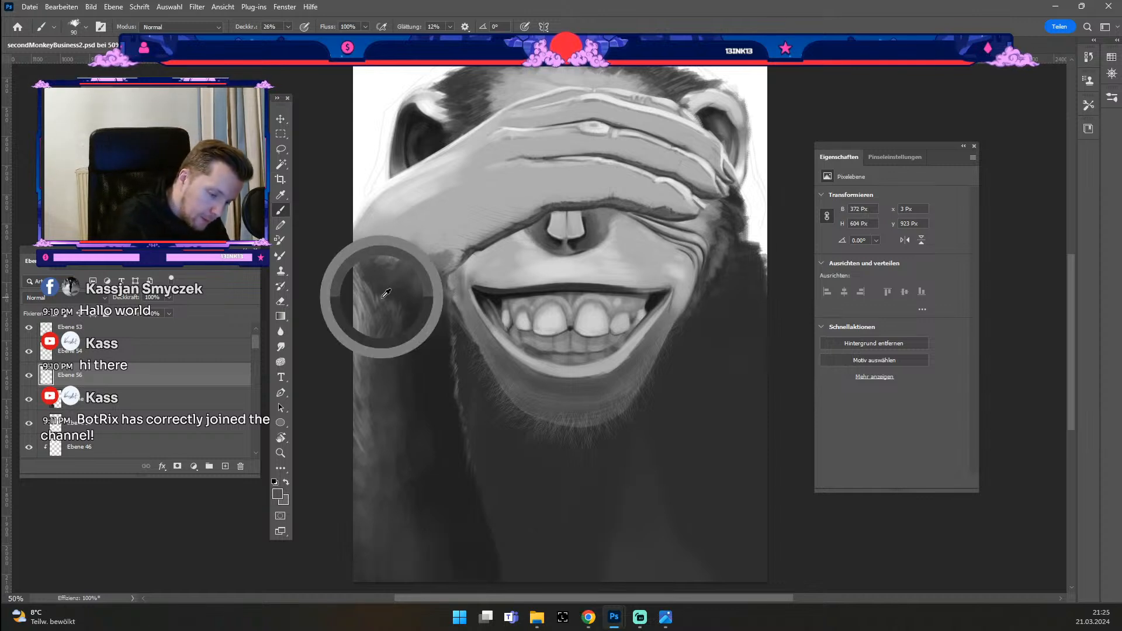
key(odiaeresis)
key(odiaeresis)
key(odiaeresis)
key(odiaeresis)
key(odiaeresis)
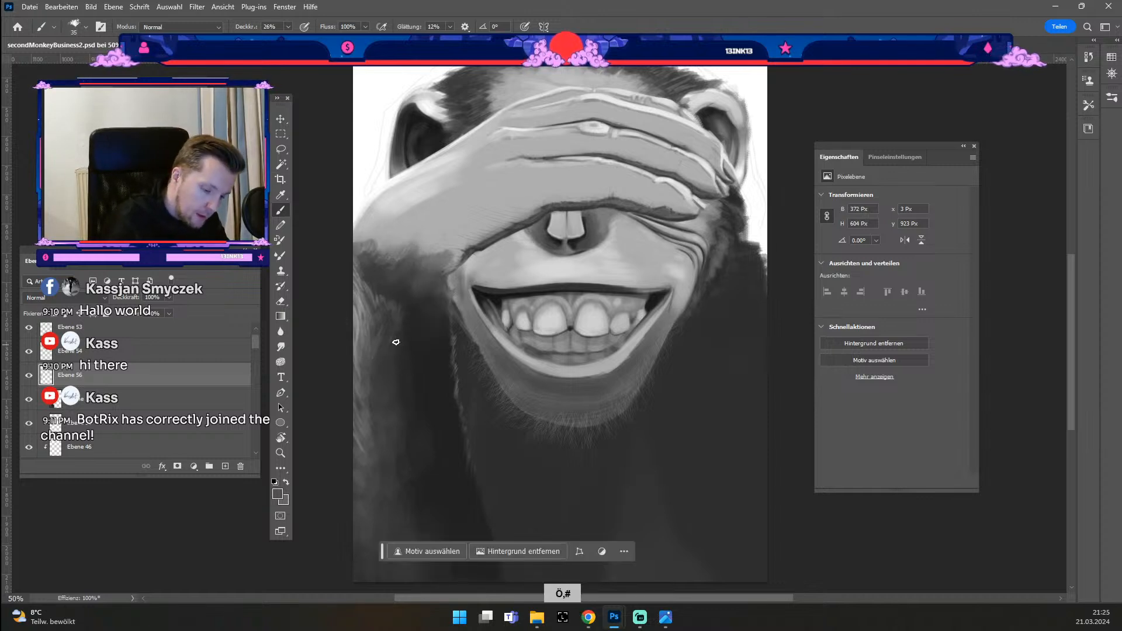
key(odiaeresis)
key(odiaeresis)
key(odiaeresis)
key(odiaeresis)
key(odiaeresis)
key(odiaeresis)
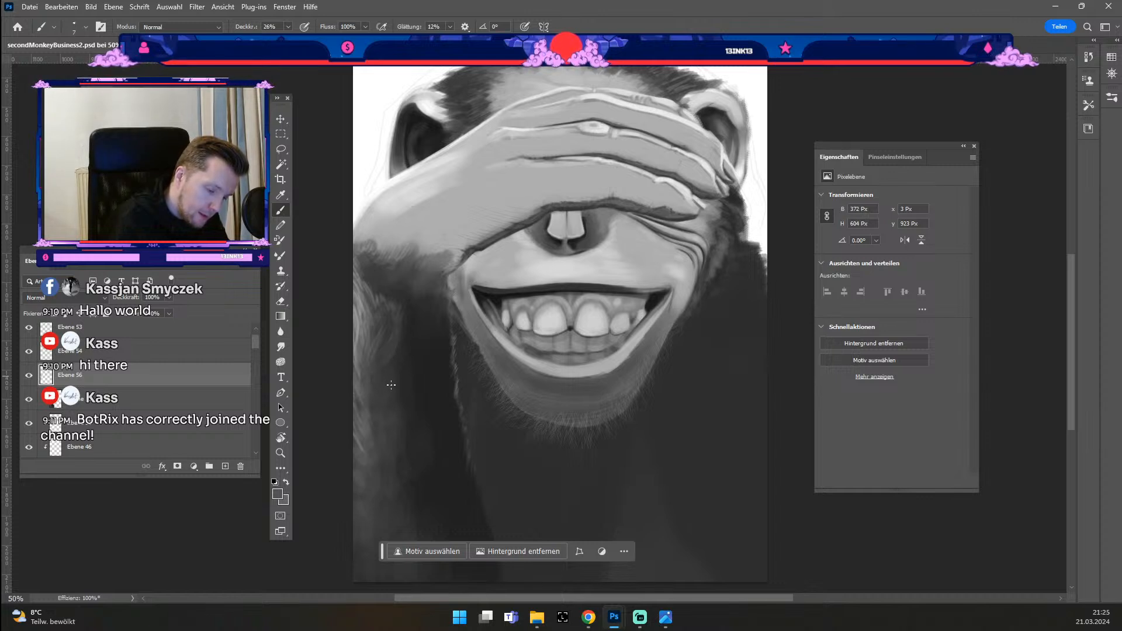
mouse_move(389, 369)
mouse_down()
mouse_move(395, 409)
mouse_move(394, 393)
mouse_up()
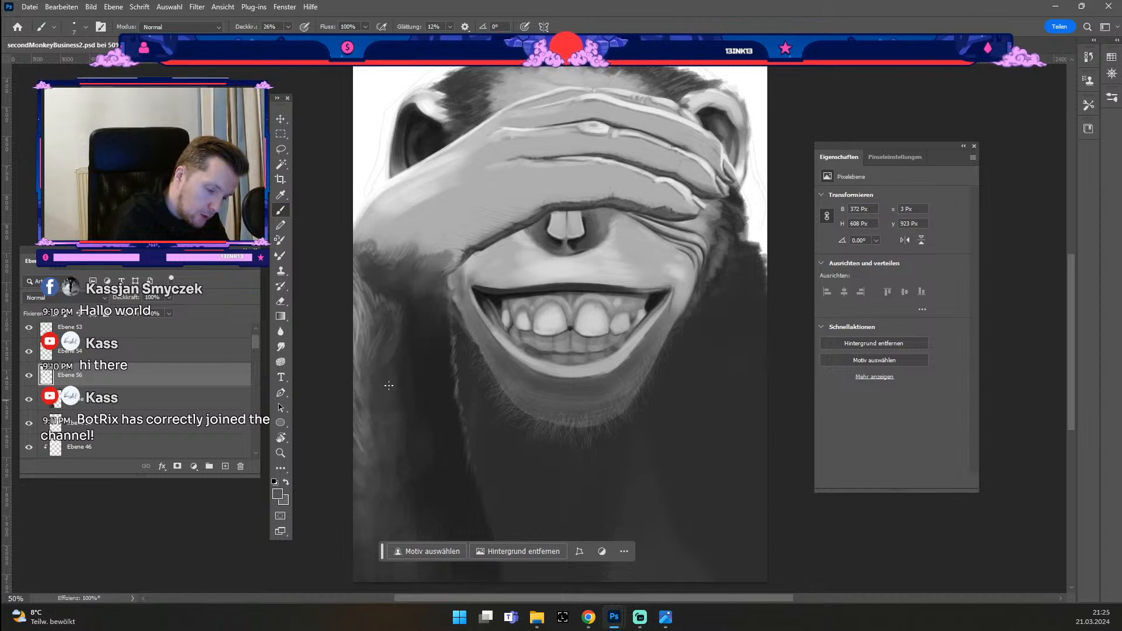
key(ctrl+z)
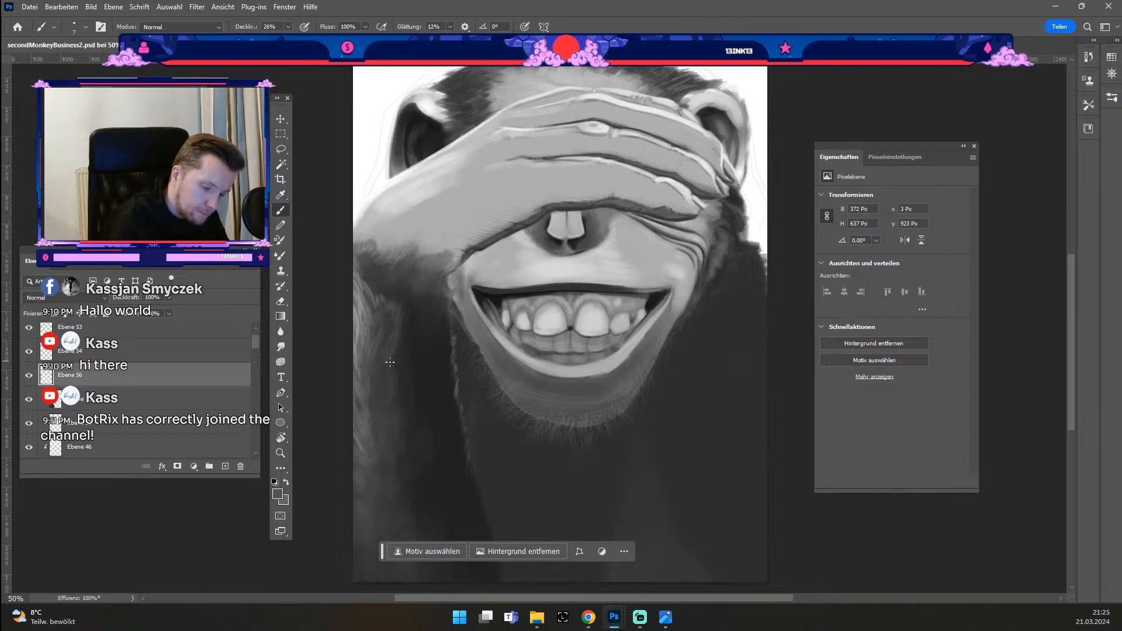
drag(398, 404, 384, 424)
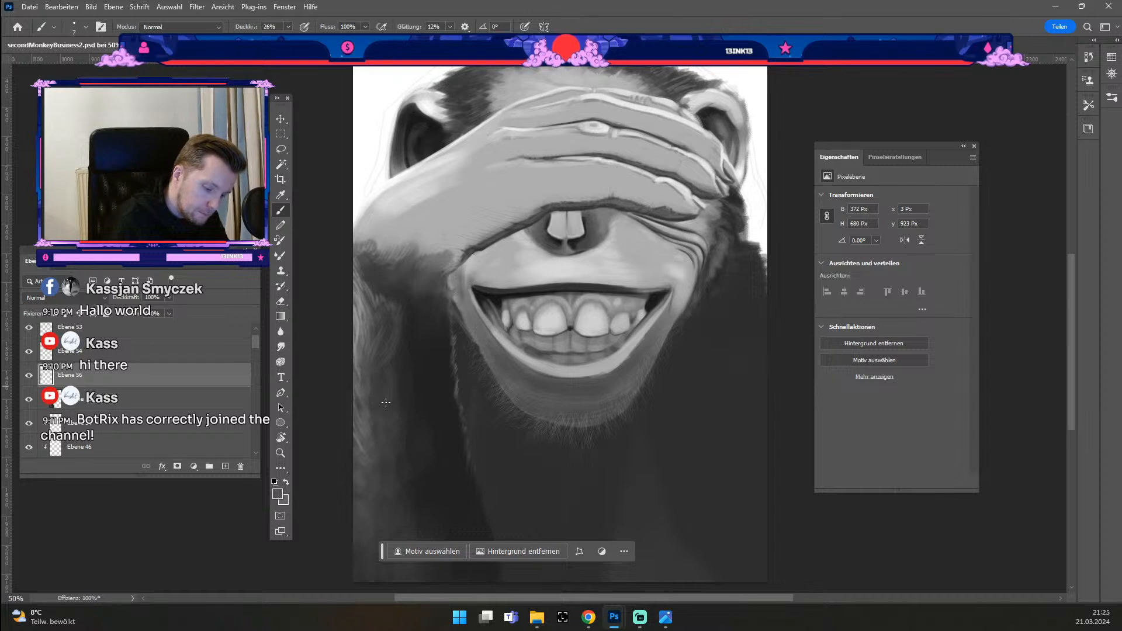
drag(386, 378, 385, 436)
Step: Paint longer fur strokes down the lower forearm with the brush at 15 to 20 px, and sample a darker grey from its inner side
key(odiaeresis)
key(numbersign)
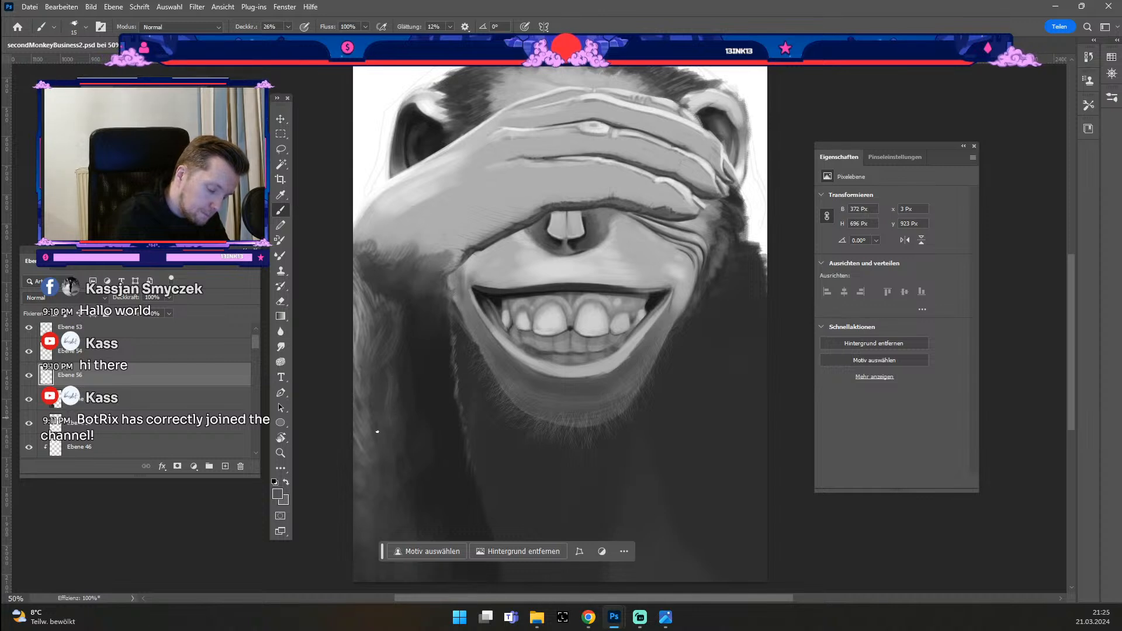
key(odiaeresis)
key(numbersign)
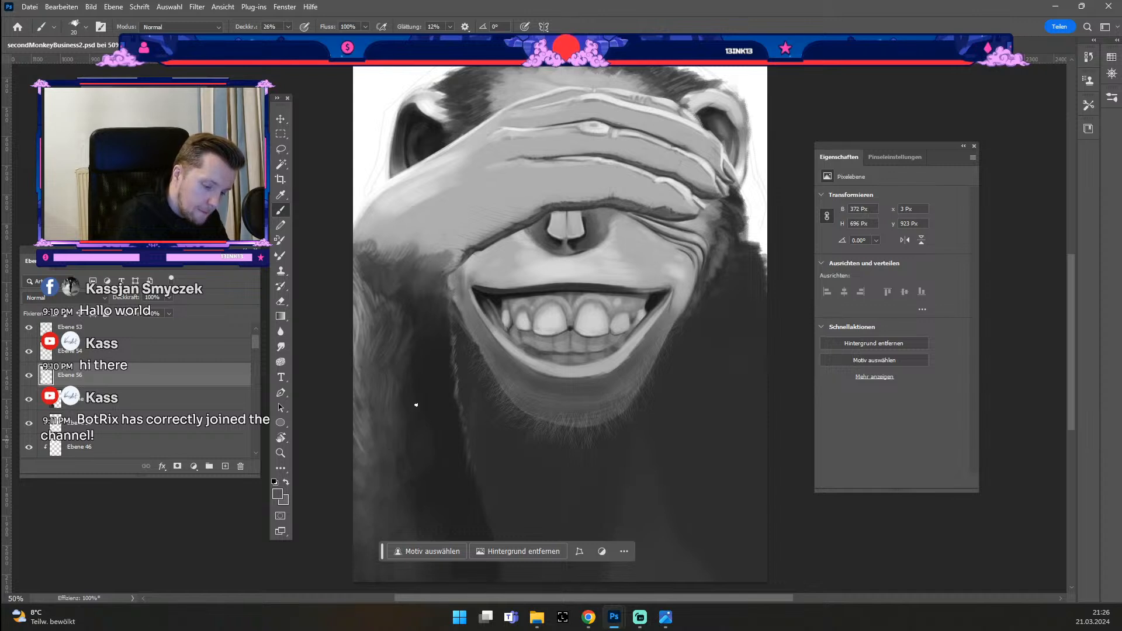
drag(418, 391, 396, 446)
drag(430, 397, 384, 476)
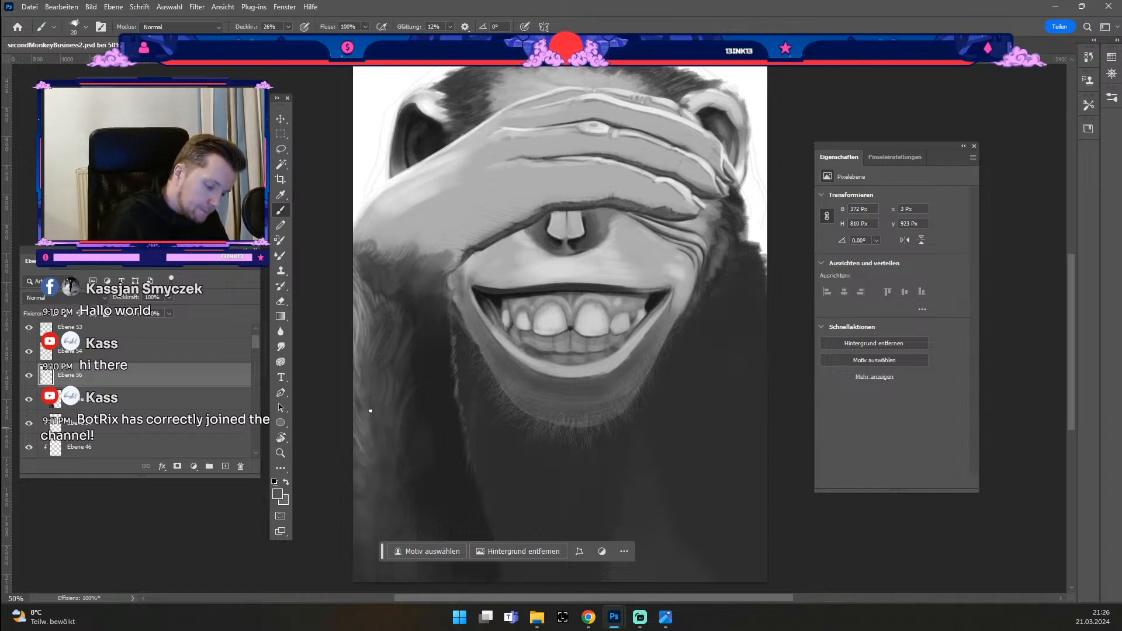
drag(381, 471, 370, 483)
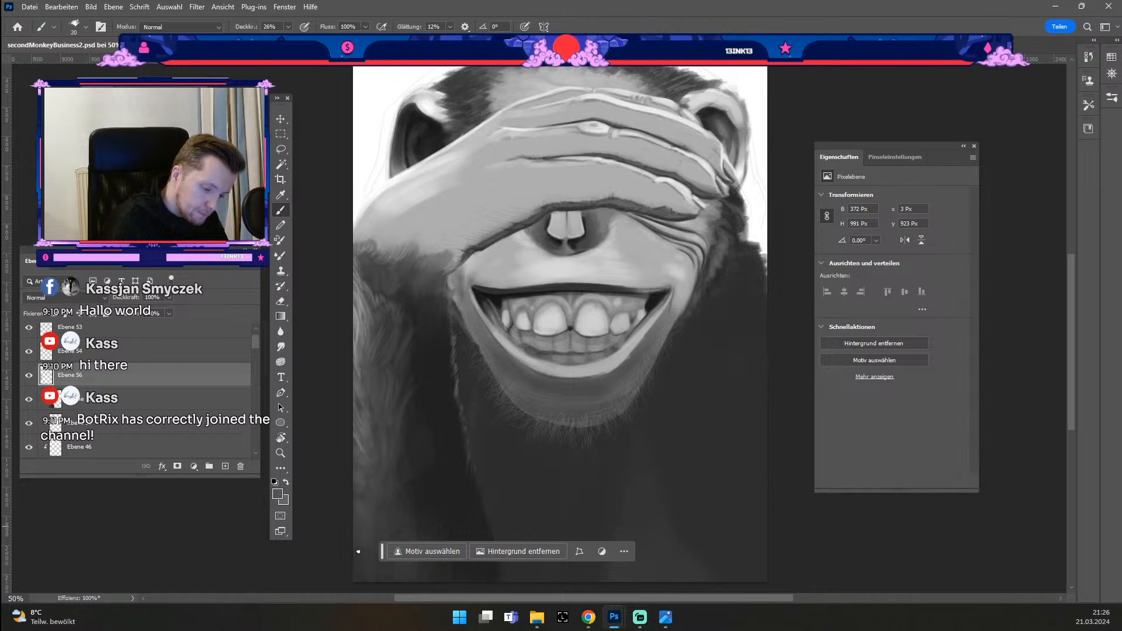
alt+click(426, 428)
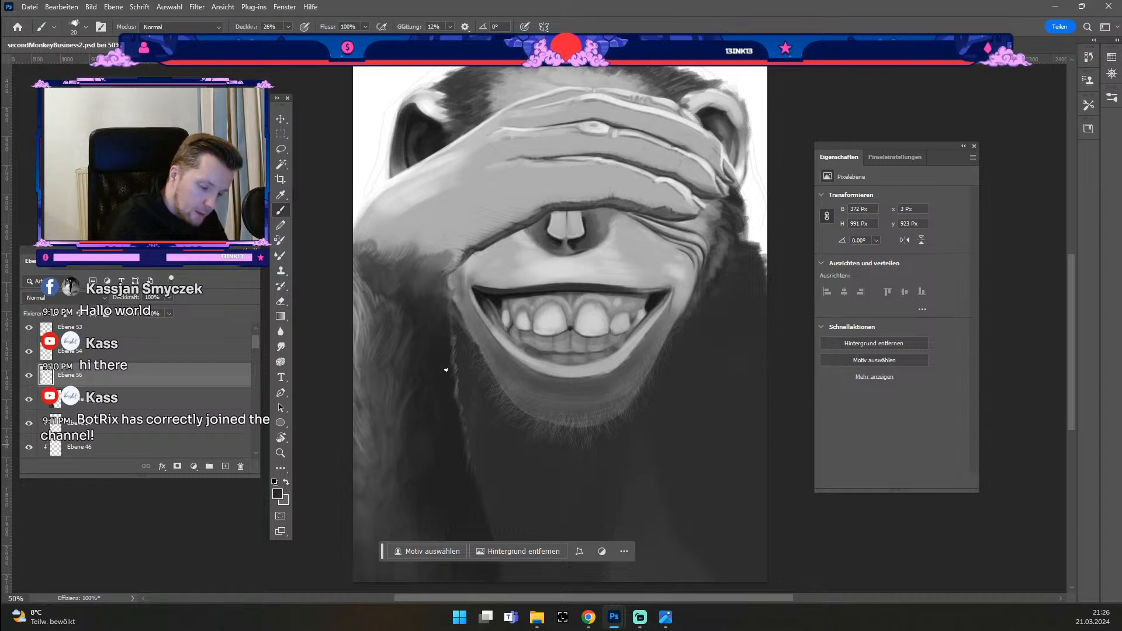
Step: Sample a lighter grey from the outer edge of the forearm and paint fine hairs down its upper part, undoing misplaced strokes
key(space)
drag(437, 371, 443, 280)
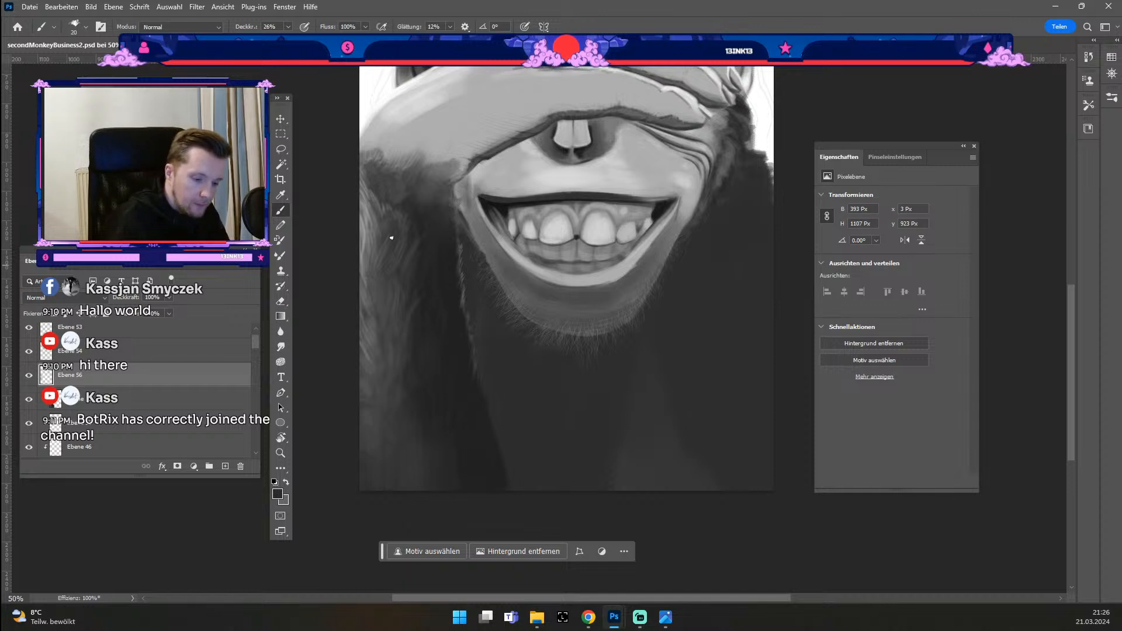
alt+click(369, 209)
key(bracketleft)
key(bracketleft)
key(bracketleft)
key(bracketleft)
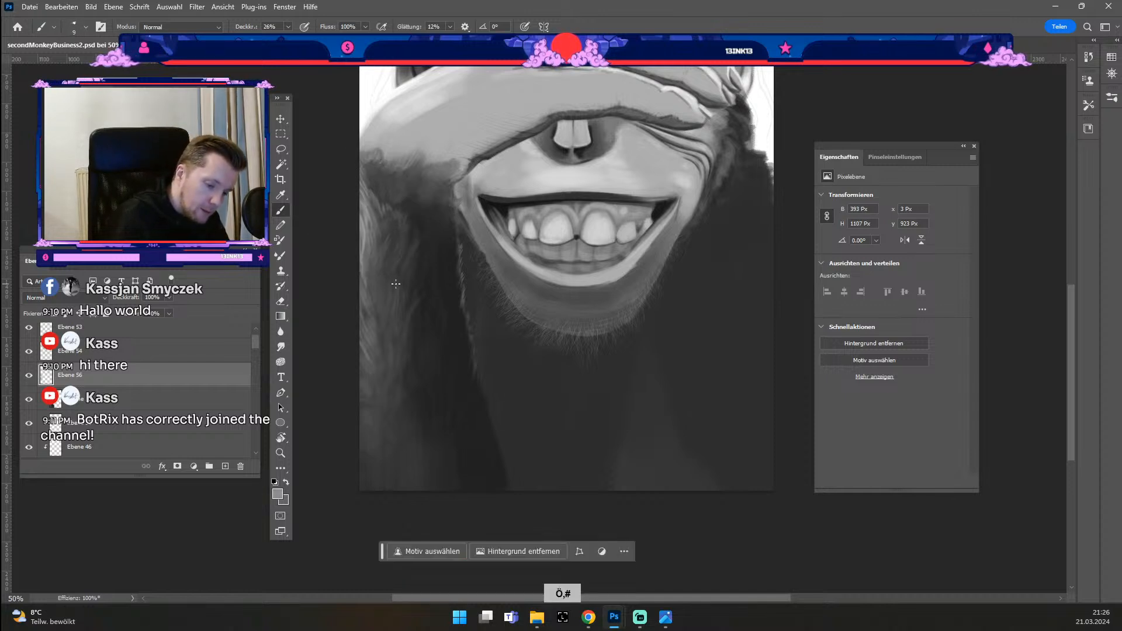
key(ctrl+z)
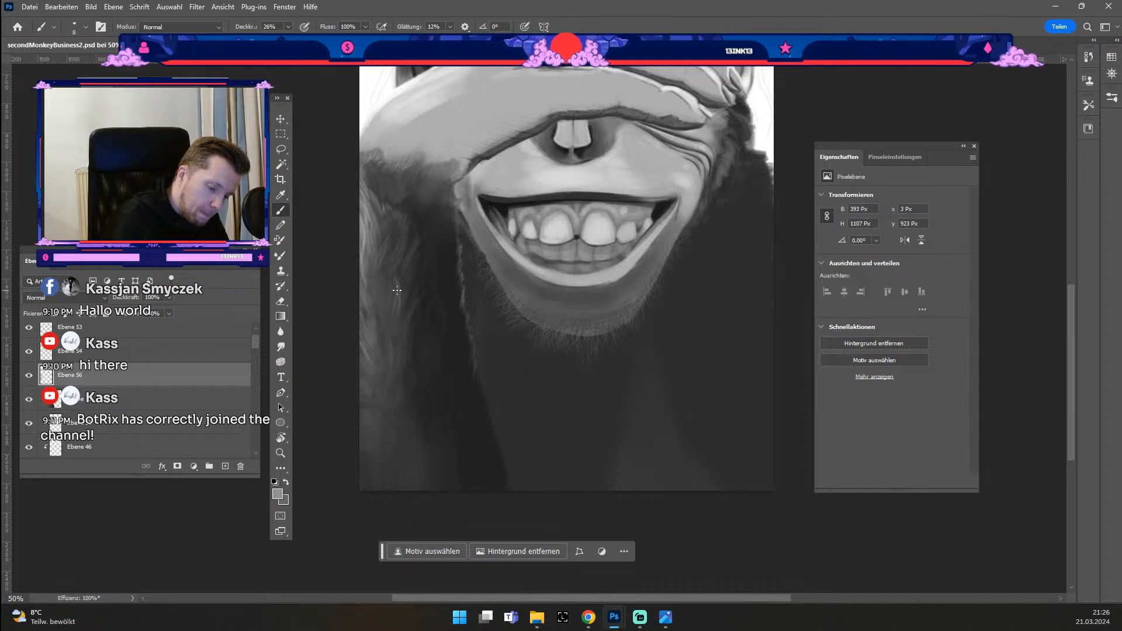
key(ctrl+z)
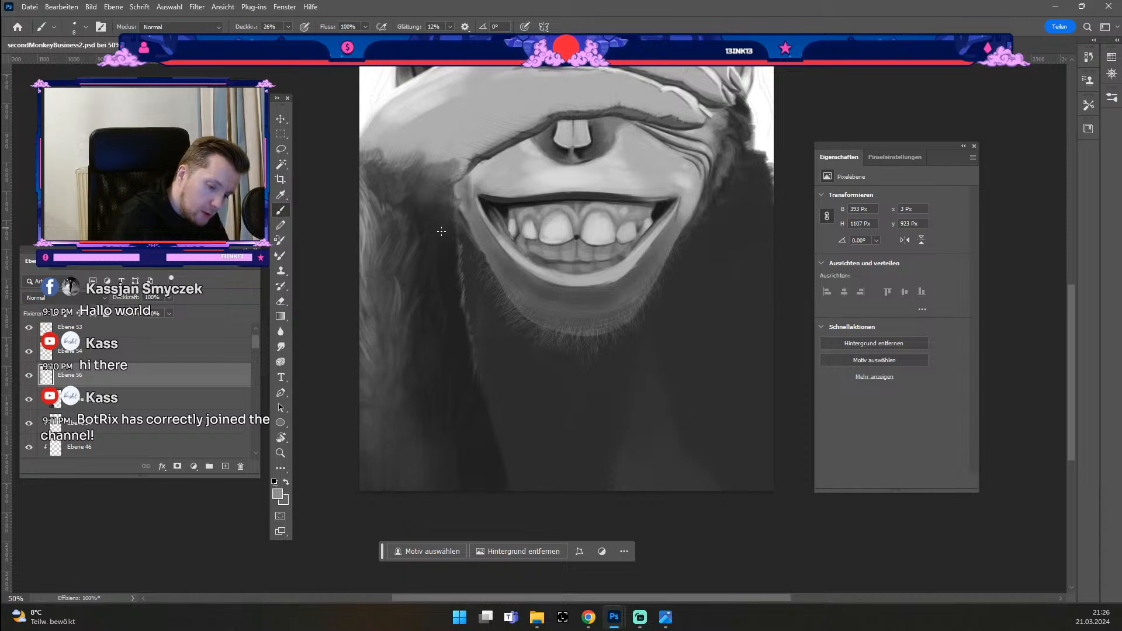
key(ctrl+z)
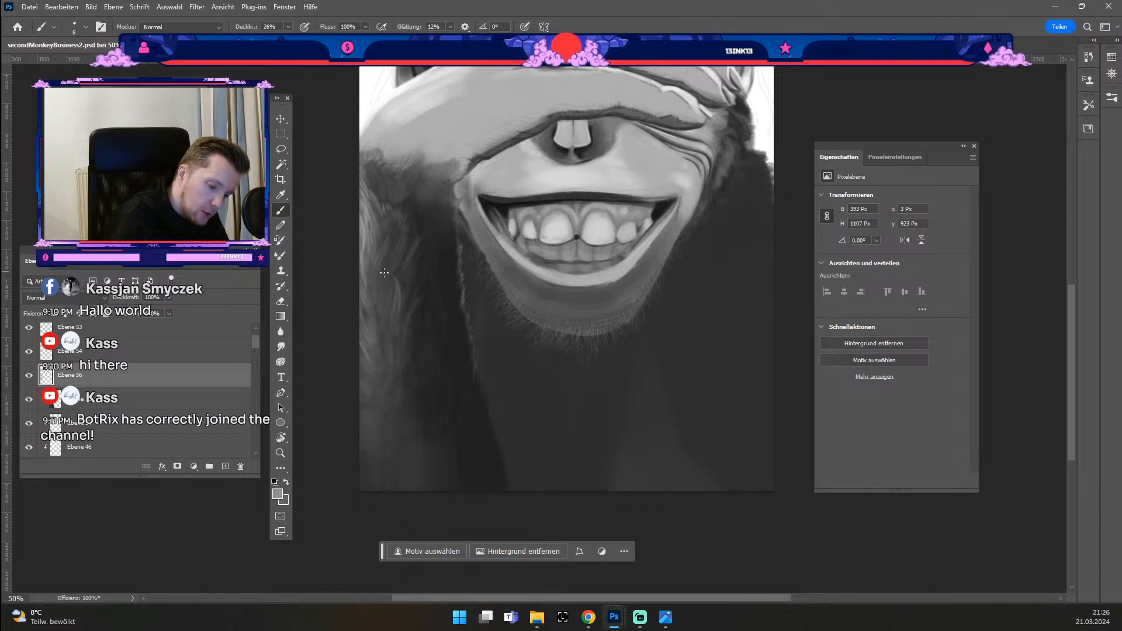
key(ctrl+z)
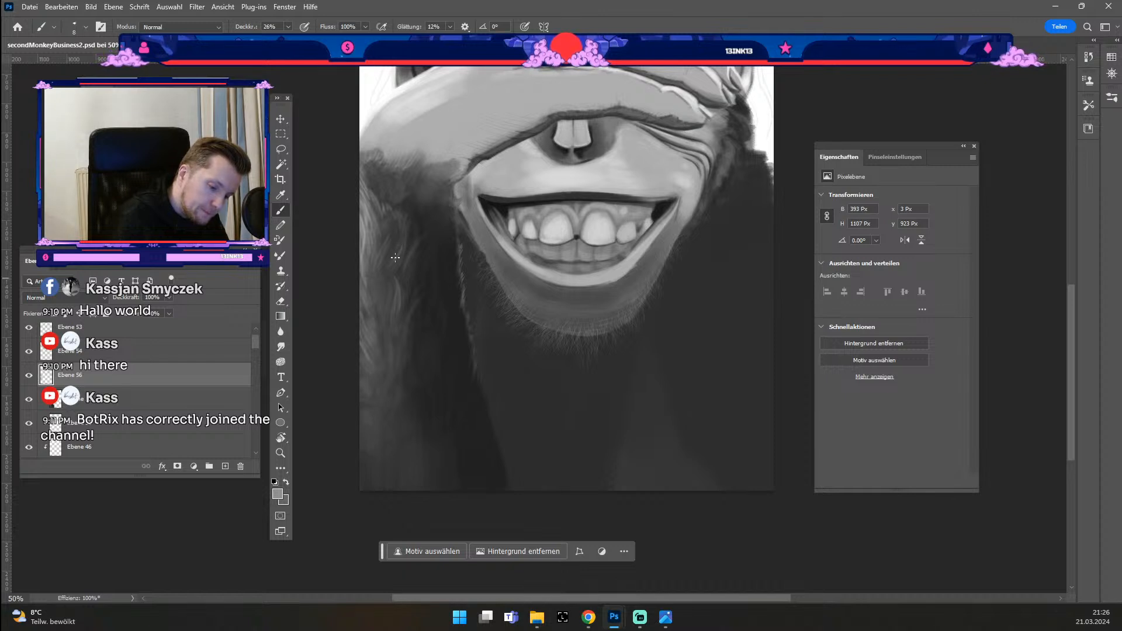
key(ctrl+z)
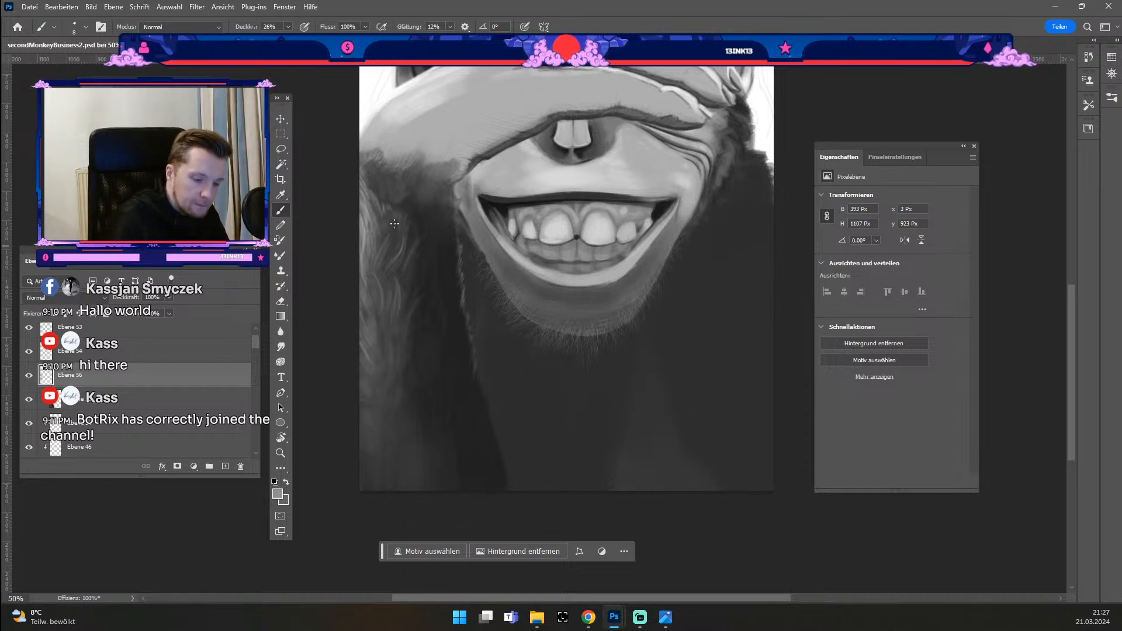
Step: Continue the fine light hairs down the lower forearm to the canvas's lower edge, undoing strokes that do not fit
key(ctrl+z)
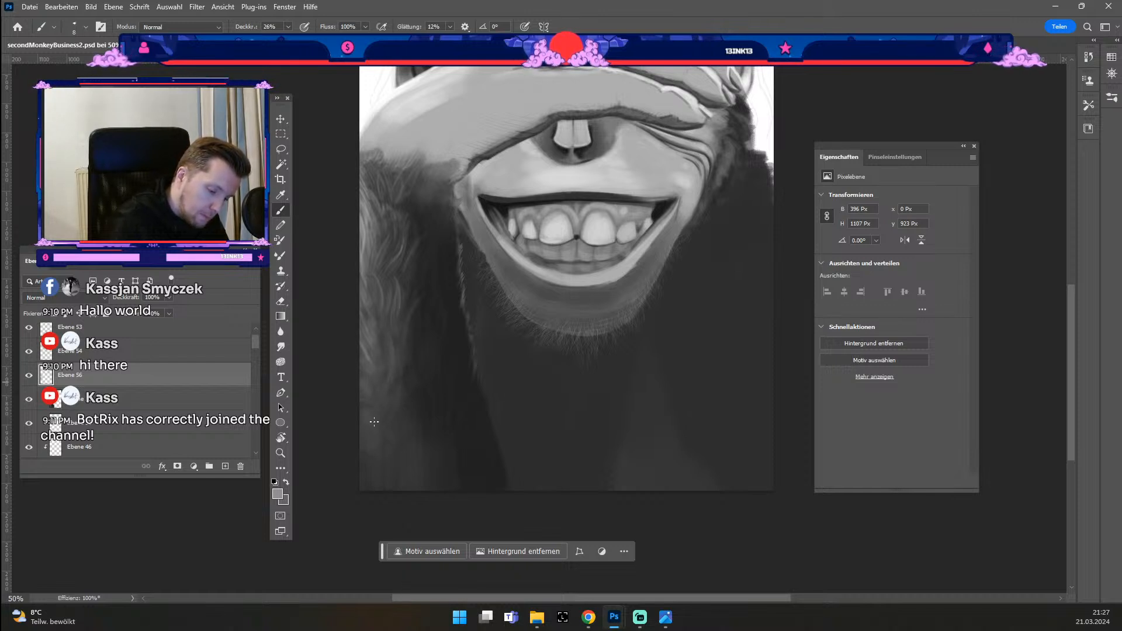
key(ctrl+z)
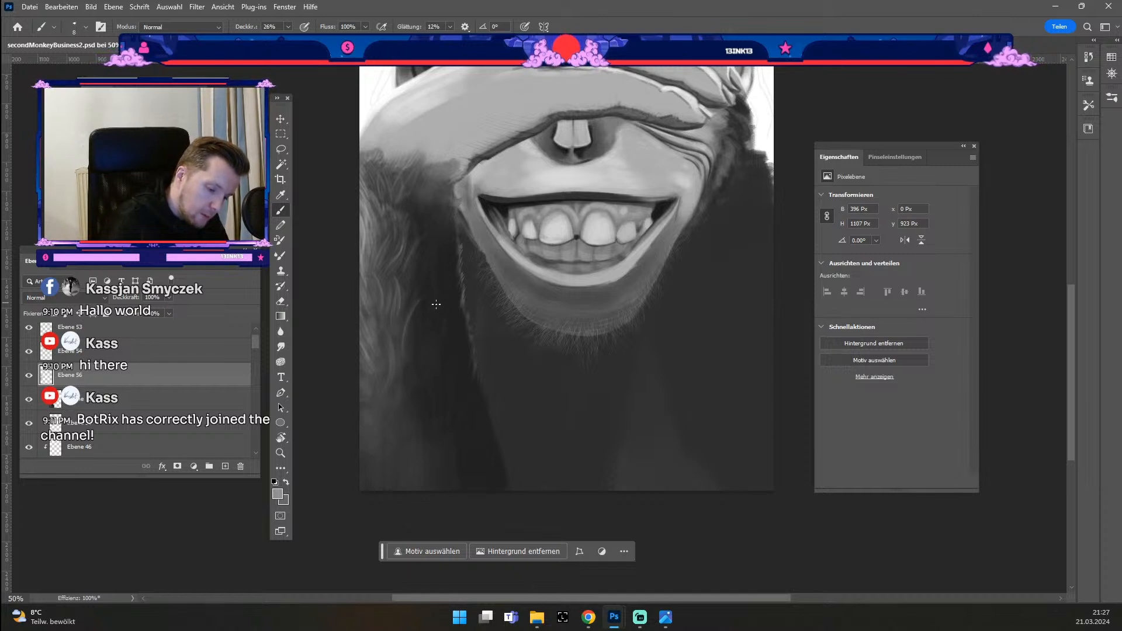
key(ctrl+z)
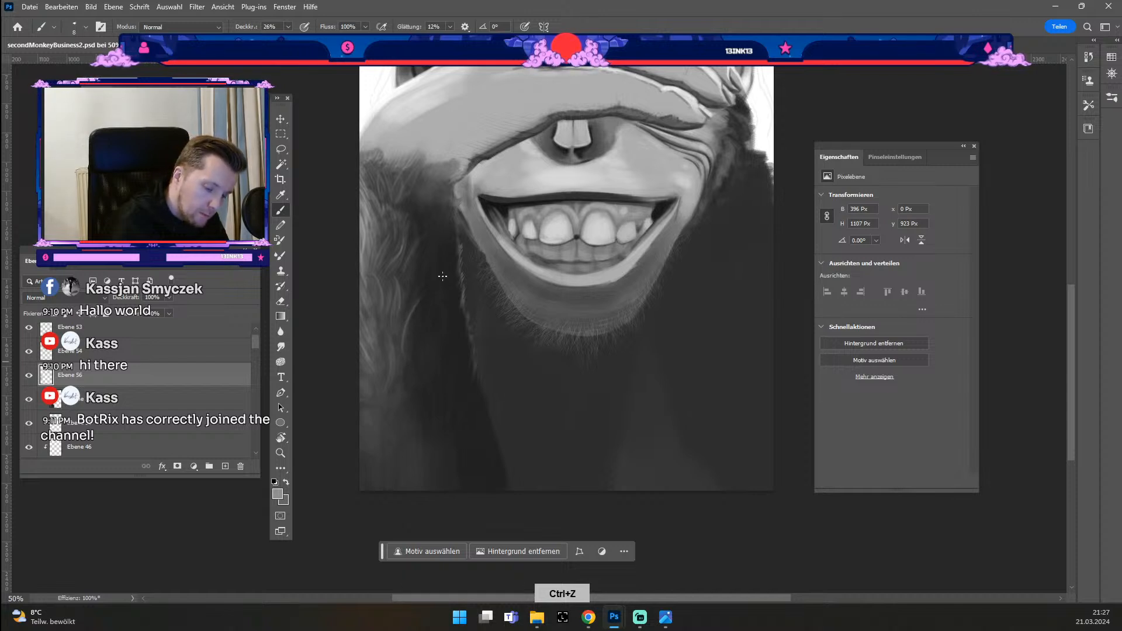
key(ctrl+z)
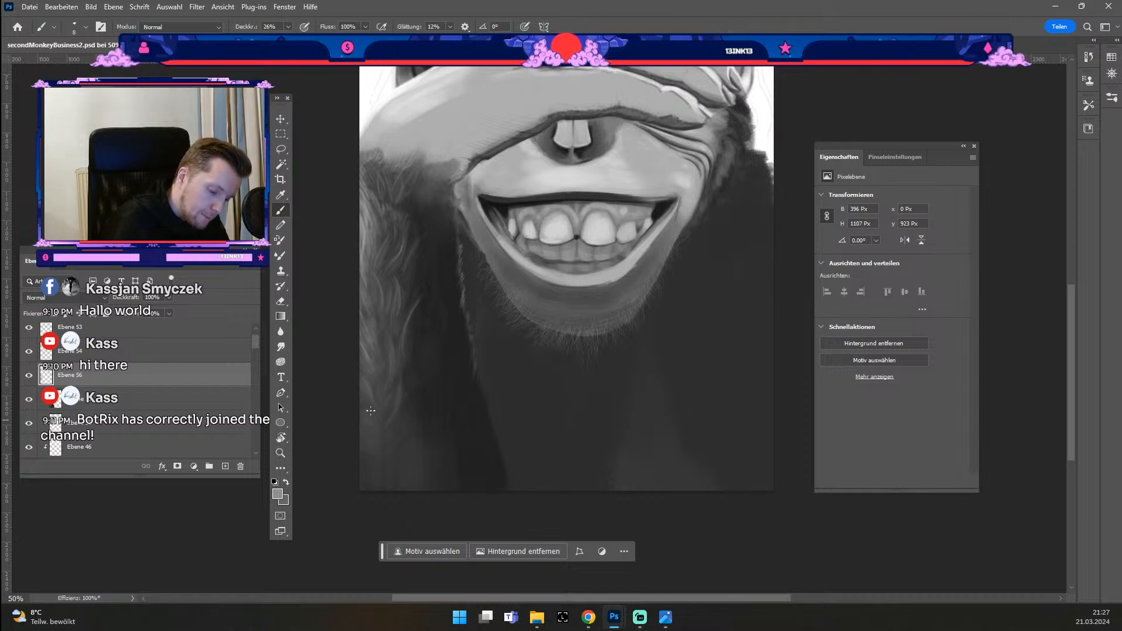
drag(363, 452, 392, 477)
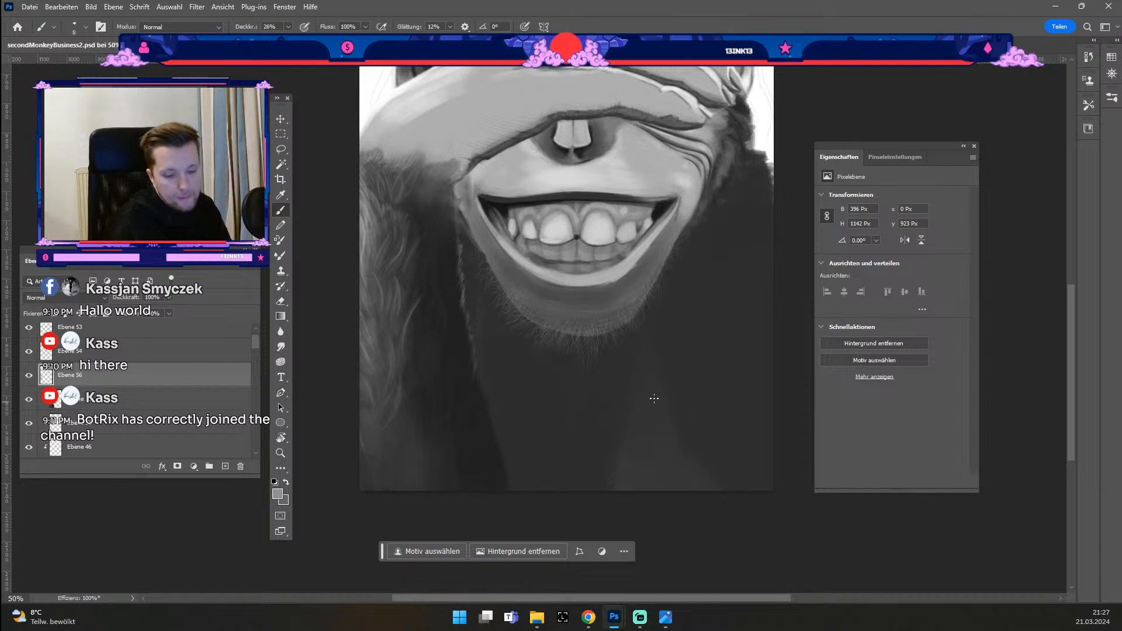
key(ctrl+minus)
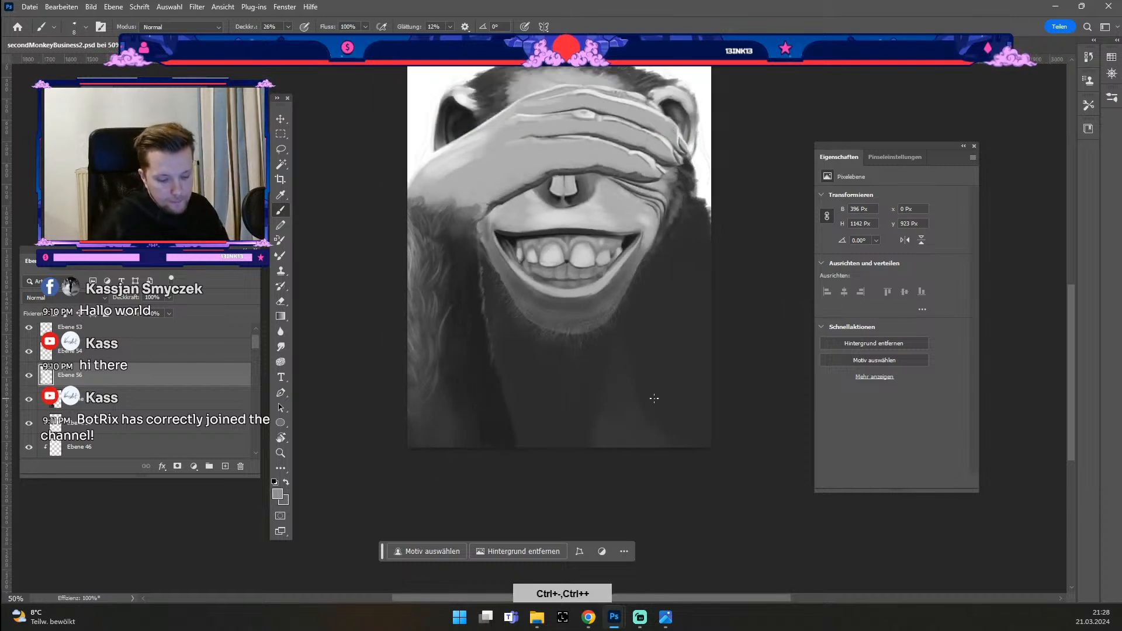
key(ctrl+plus)
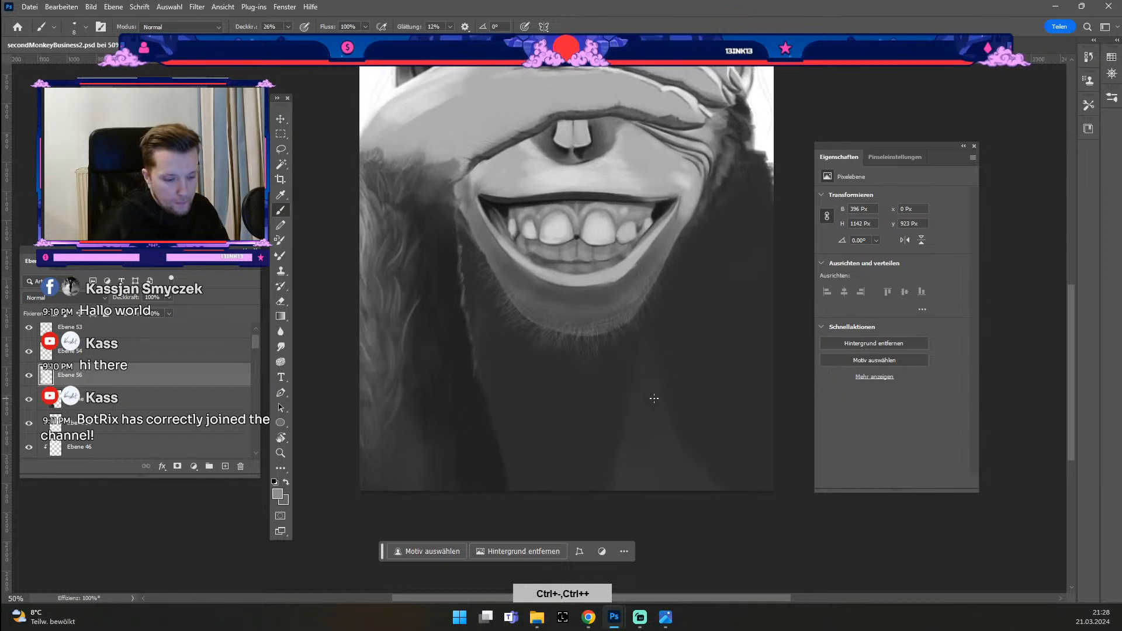
drag(654, 398, 704, 495)
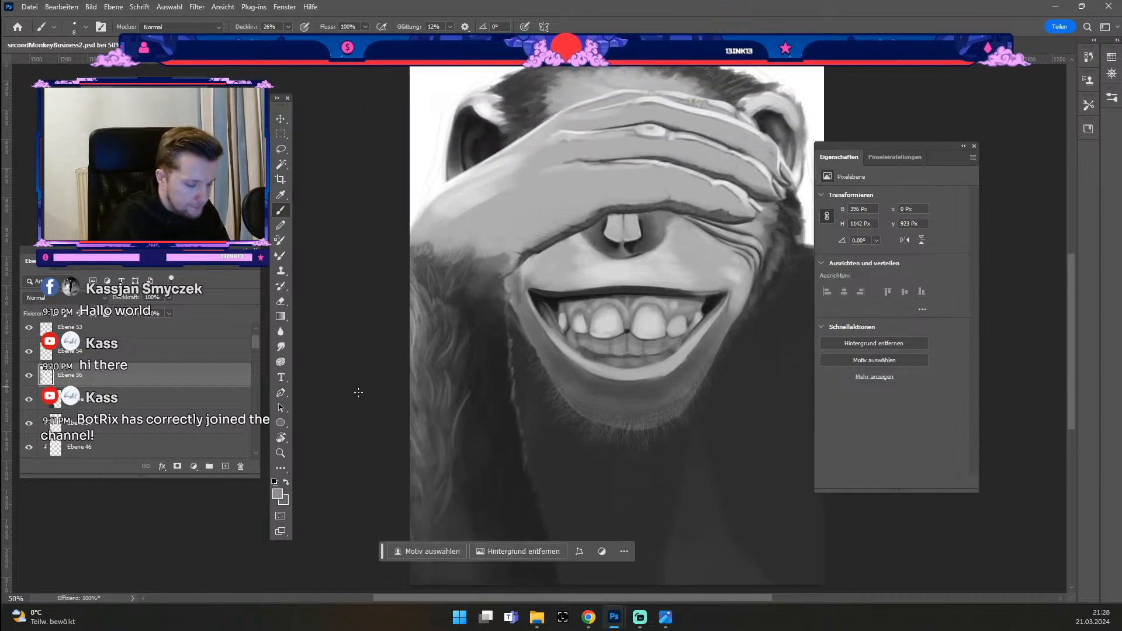
Step: Add a layer directly below Ebene 56 and cover the outer wrist with dark fur, using a dark grey sampled from the inner forearm
click(170, 403)
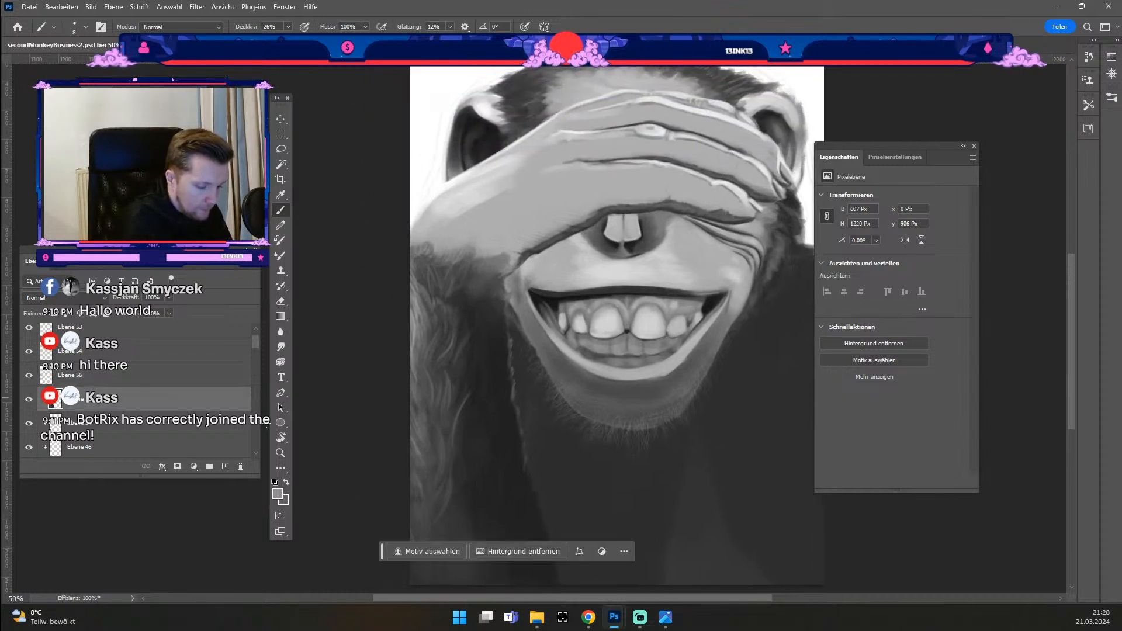
click(226, 466)
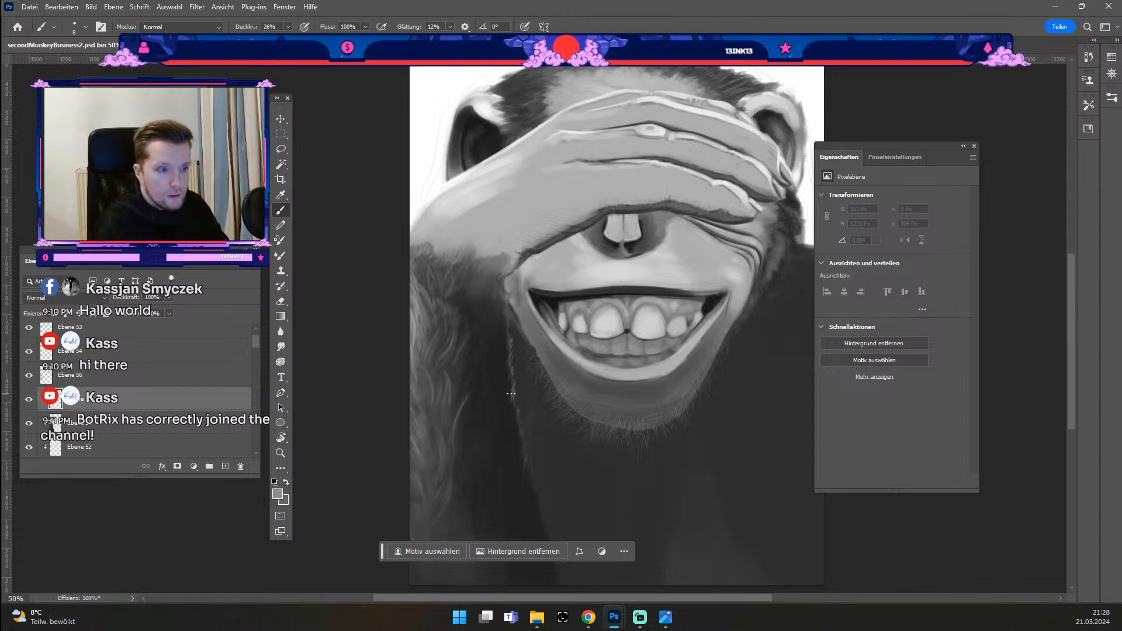
key(alt)
key(alt)
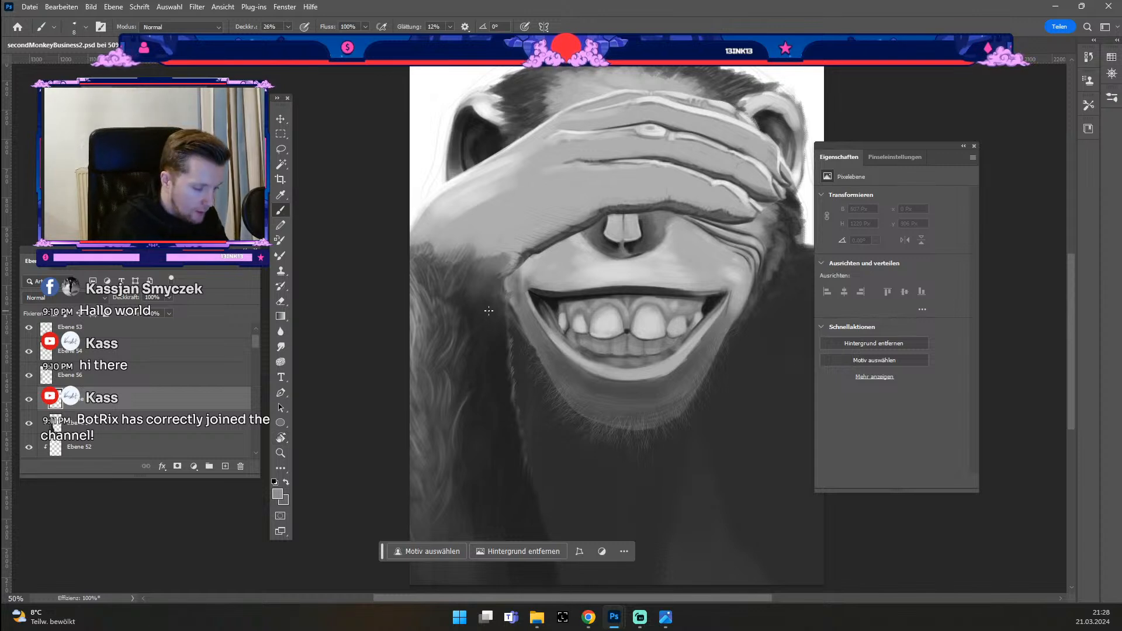
alt+click(488, 310)
key(odiaeresis)
key(numbersign)
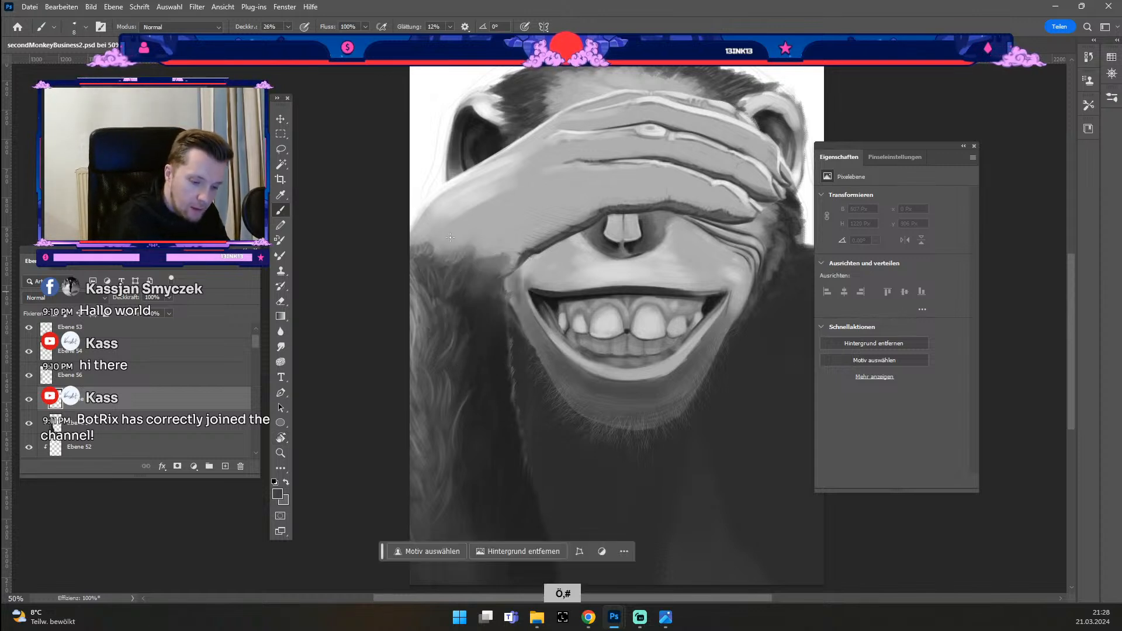
key(numbersign)
mouse_move(443, 250)
mouse_down()
mouse_move(467, 232)
mouse_move(420, 255)
mouse_move(454, 211)
mouse_move(426, 246)
mouse_up()
mouse_move(450, 205)
mouse_down()
mouse_move(418, 244)
mouse_move(467, 190)
mouse_move(438, 235)
mouse_move(469, 237)
mouse_move(441, 265)
mouse_move(486, 209)
mouse_move(476, 233)
mouse_up()
key(odiaeresis)
key(numbersign)
key(numbersign)
key(numbersign)
key(numbersign)
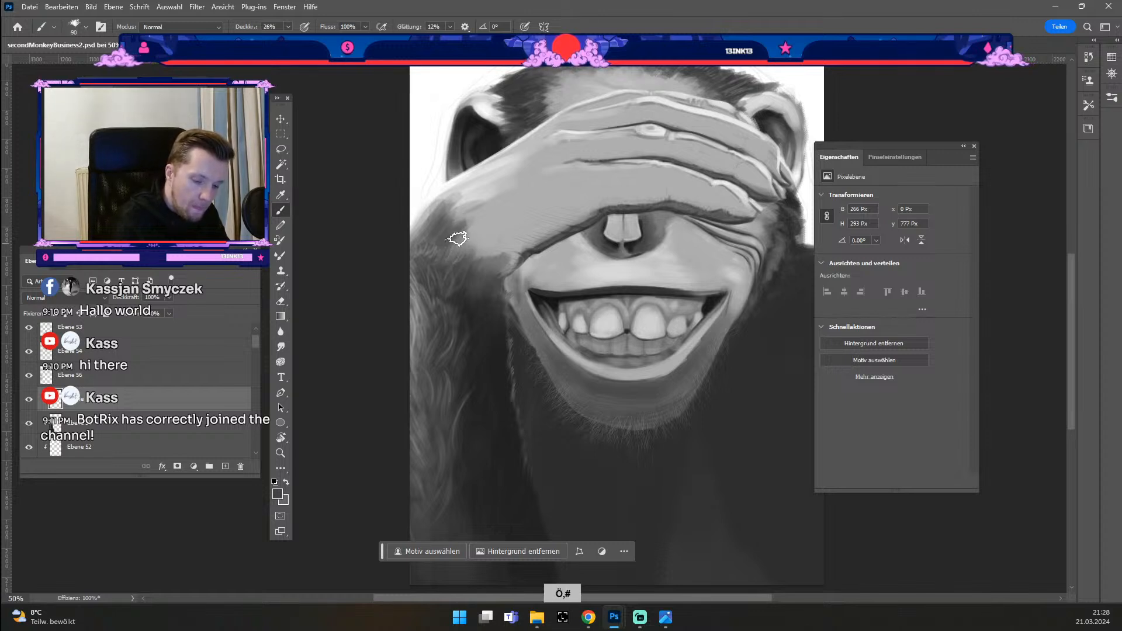
Step: Paint dark fur strokes from the wrist across the back of the hand with the brush at 50 px
key(odiaeresis)
key(odiaeresis)
key(odiaeresis)
key(odiaeresis)
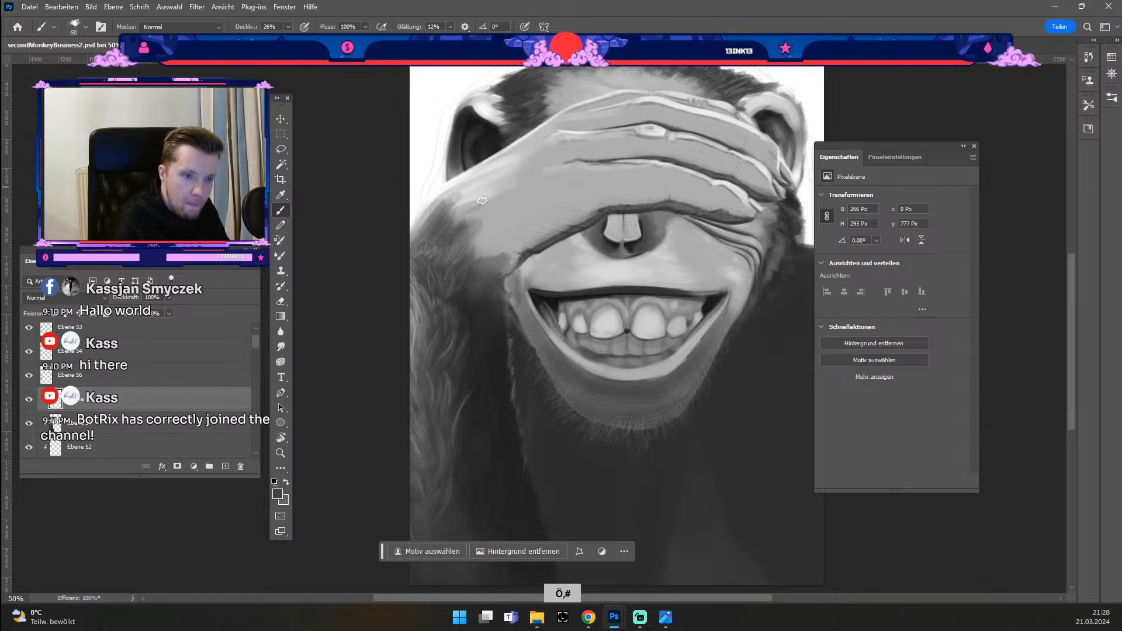
mouse_move(489, 226)
mouse_down()
mouse_move(439, 252)
mouse_move(461, 258)
mouse_move(499, 241)
mouse_move(450, 255)
mouse_move(507, 234)
mouse_move(450, 240)
mouse_move(459, 233)
mouse_move(525, 222)
mouse_move(512, 218)
mouse_move(517, 291)
mouse_up()
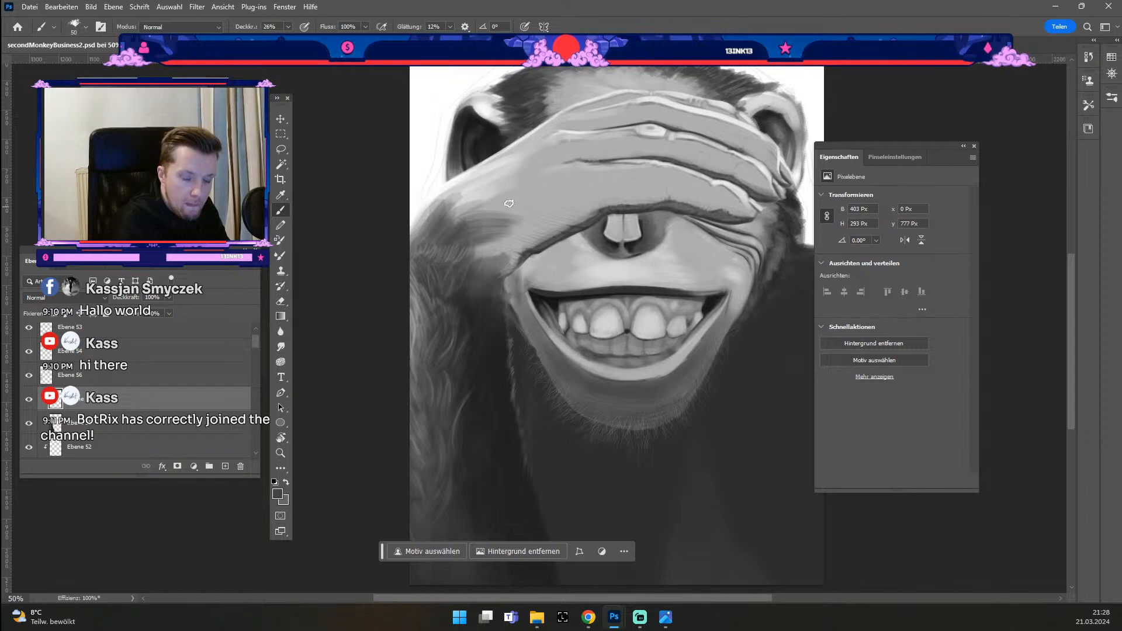
mouse_move(500, 213)
mouse_down()
mouse_move(531, 207)
mouse_move(485, 198)
mouse_move(518, 196)
mouse_move(545, 213)
mouse_move(480, 274)
mouse_move(554, 201)
mouse_move(481, 157)
mouse_move(438, 210)
mouse_move(559, 178)
mouse_move(477, 191)
mouse_move(541, 197)
mouse_move(516, 192)
mouse_move(452, 217)
mouse_move(517, 209)
mouse_move(490, 193)
mouse_move(472, 209)
mouse_move(549, 200)
mouse_move(451, 213)
mouse_move(570, 197)
mouse_move(549, 192)
mouse_move(618, 283)
mouse_move(627, 218)
mouse_move(474, 176)
mouse_move(496, 219)
mouse_move(627, 197)
mouse_move(487, 194)
mouse_move(538, 192)
mouse_up()
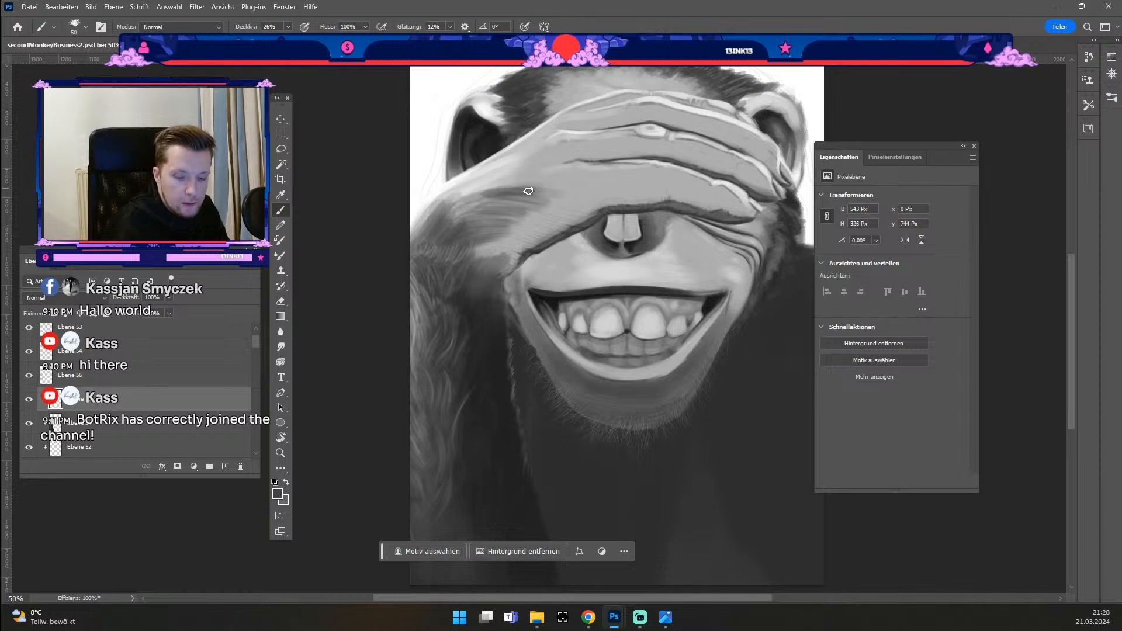
mouse_move(466, 211)
mouse_down()
mouse_move(449, 215)
mouse_move(499, 192)
mouse_move(462, 202)
mouse_up()
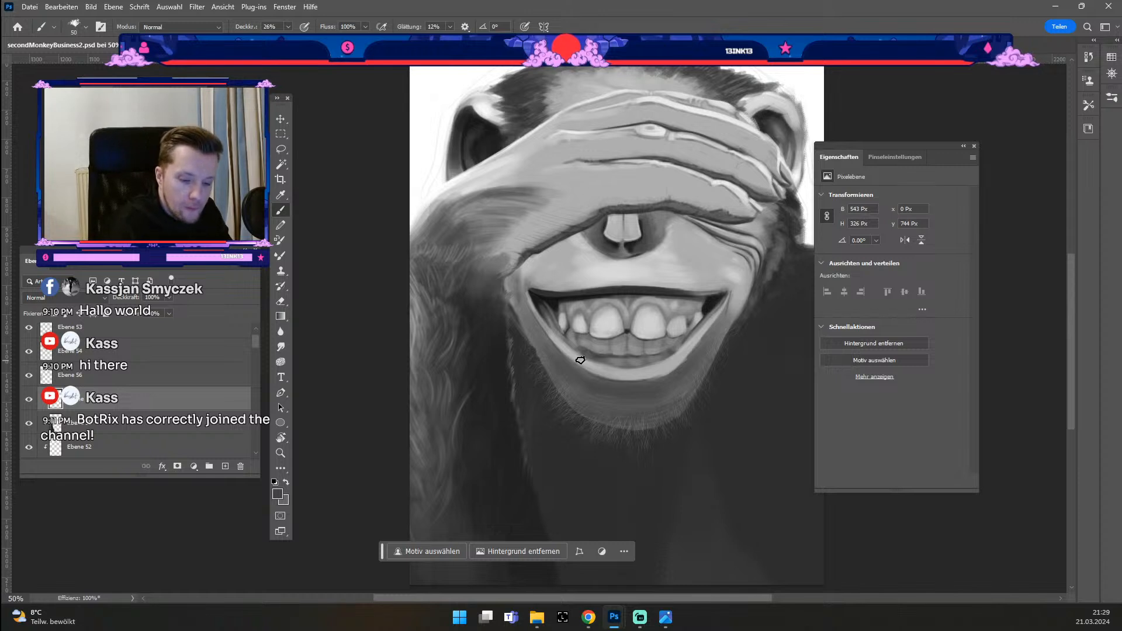
Step: Extend the dark hairs along the upper edge of the hand toward the knuckles, undoing and repainting misplaced strokes
mouse_move(506, 187)
mouse_down()
mouse_move(546, 193)
mouse_move(483, 193)
mouse_move(544, 179)
mouse_up()
drag(465, 199, 554, 166)
key(ctrl+z)
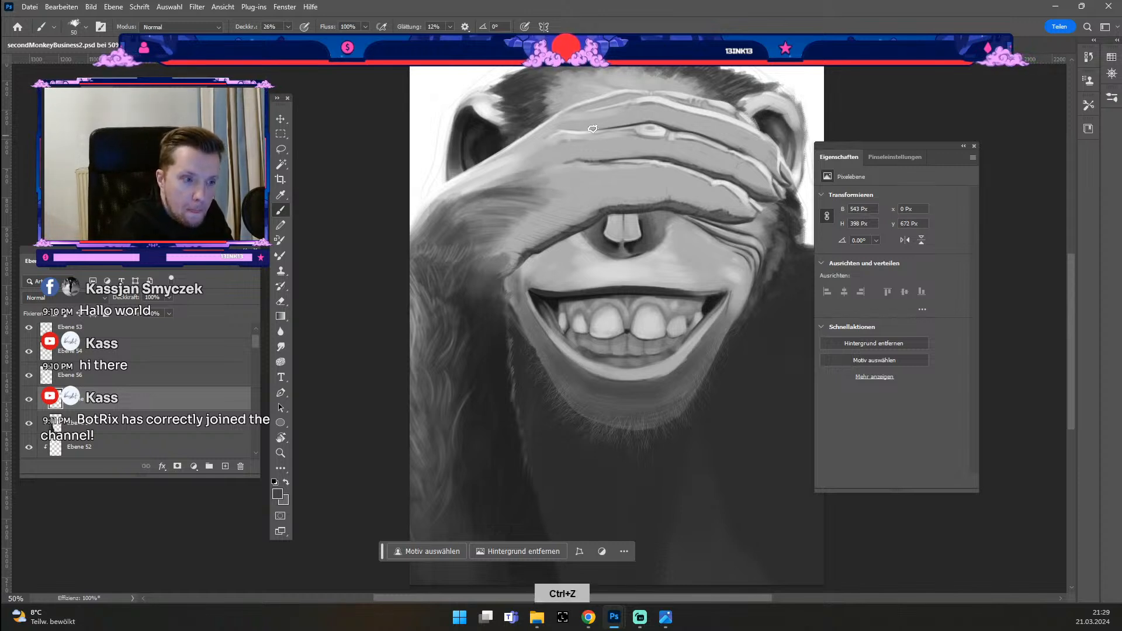
drag(465, 197, 558, 166)
drag(491, 180, 558, 159)
drag(456, 197, 571, 147)
drag(496, 178, 544, 142)
key(ctrl+z)
mouse_move(491, 175)
mouse_down()
mouse_move(544, 139)
mouse_move(454, 191)
mouse_move(542, 134)
mouse_move(494, 168)
mouse_move(575, 134)
mouse_up()
mouse_move(509, 158)
mouse_down()
mouse_move(586, 117)
mouse_move(571, 117)
mouse_up()
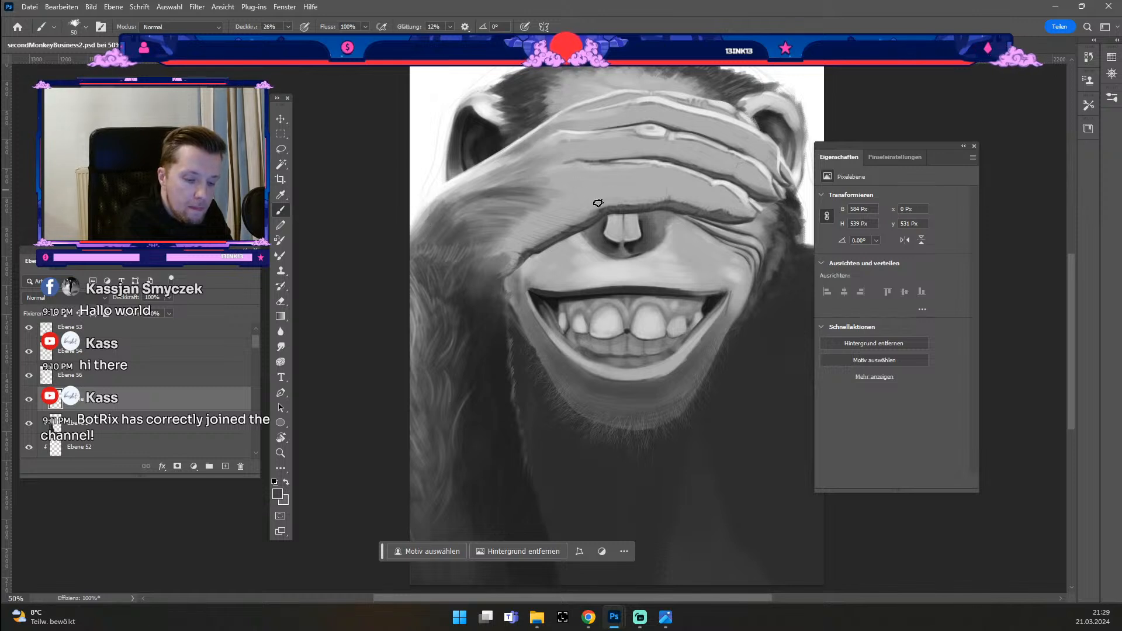
Step: Sample a mid grey and a lighter grey from the hand and work lighter hairs into the dark wrist fur
key(alt)
alt+click(534, 198)
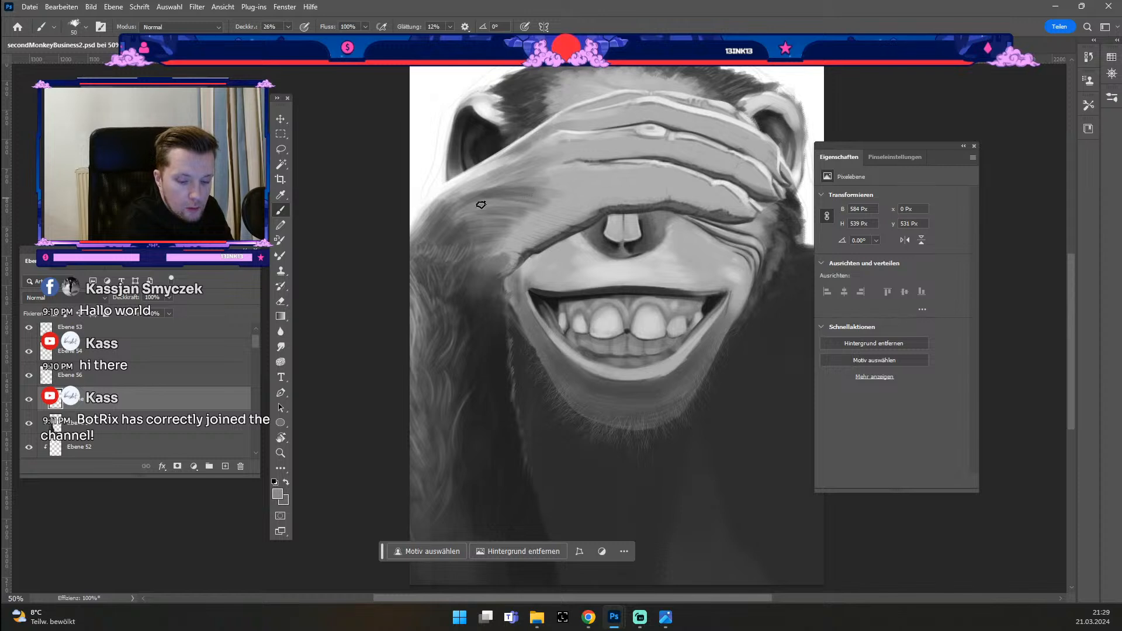
alt+click(574, 188)
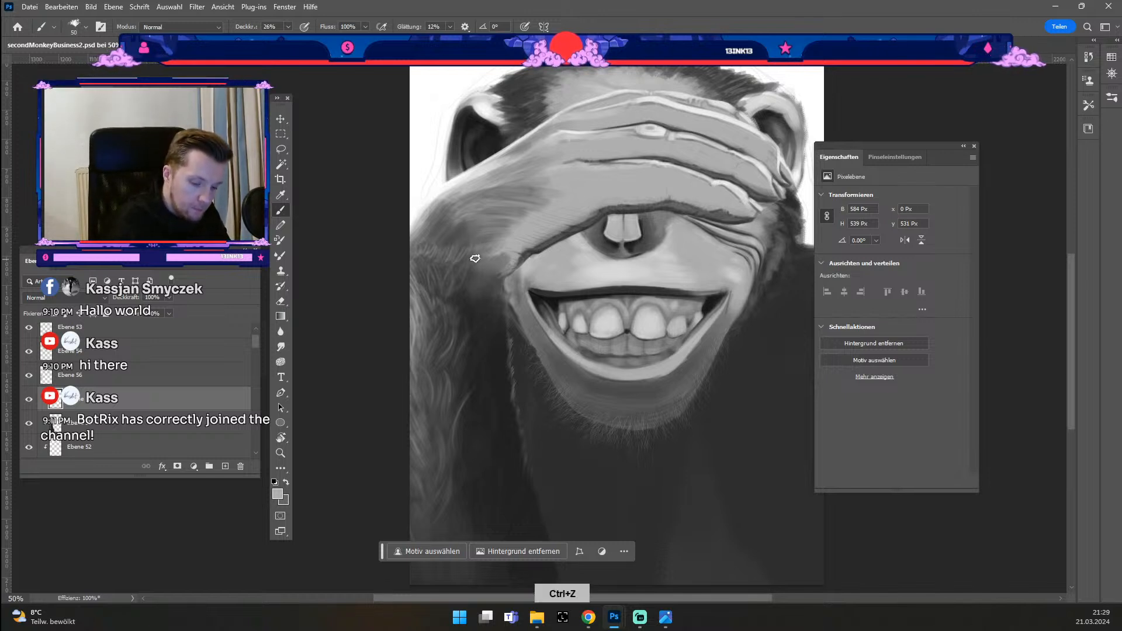
Step: Compare the forearm fur with the layer below the new one and Ebene 56 each hidden and shown, and select Ebene 56
click(30, 424)
click(29, 424)
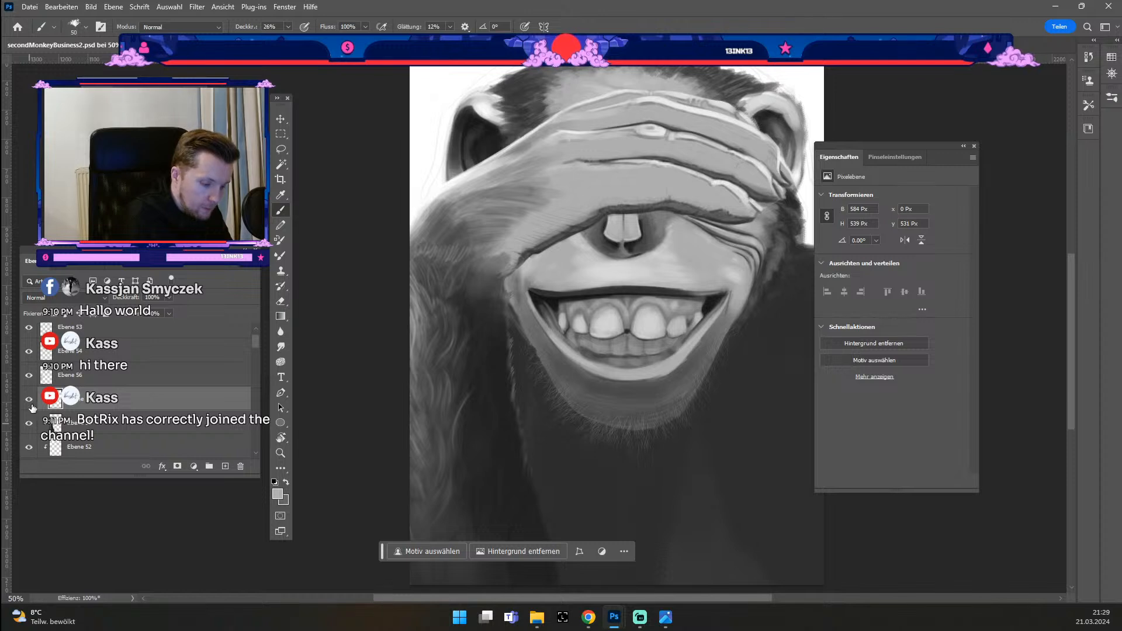
click(29, 376)
click(28, 376)
click(44, 380)
key(e)
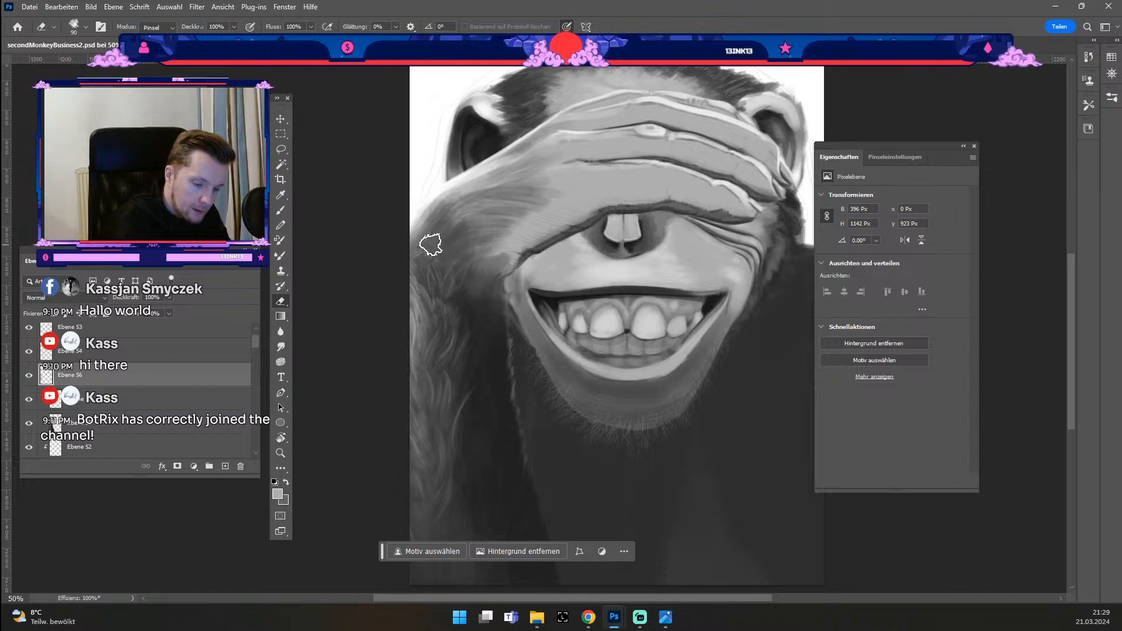
key(odiaeresis)
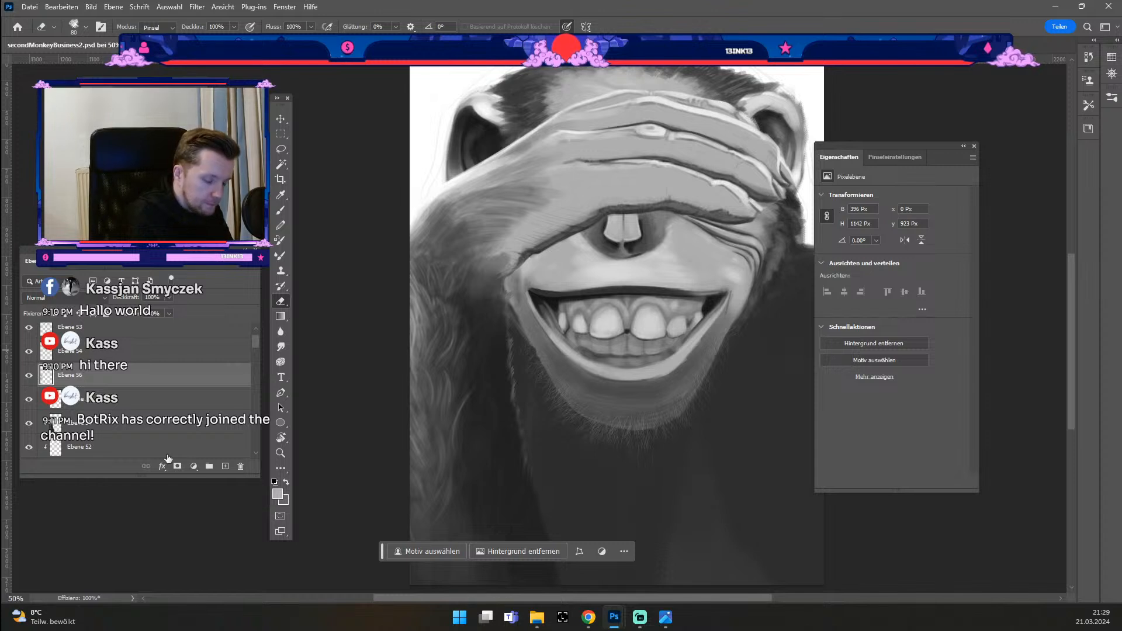
click(281, 119)
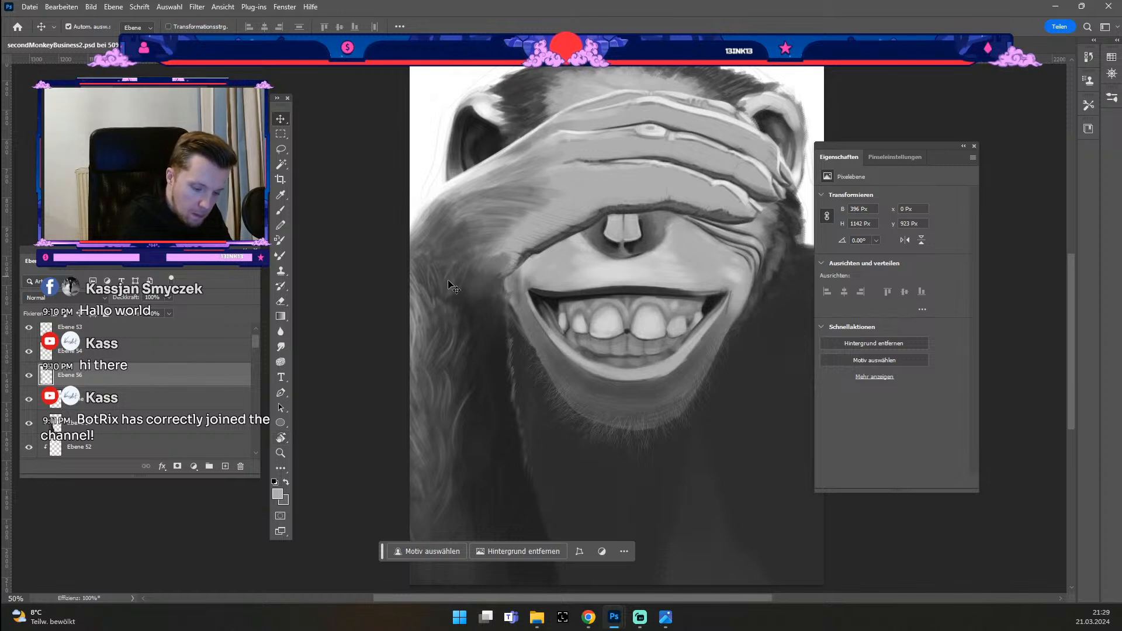
key(alt)
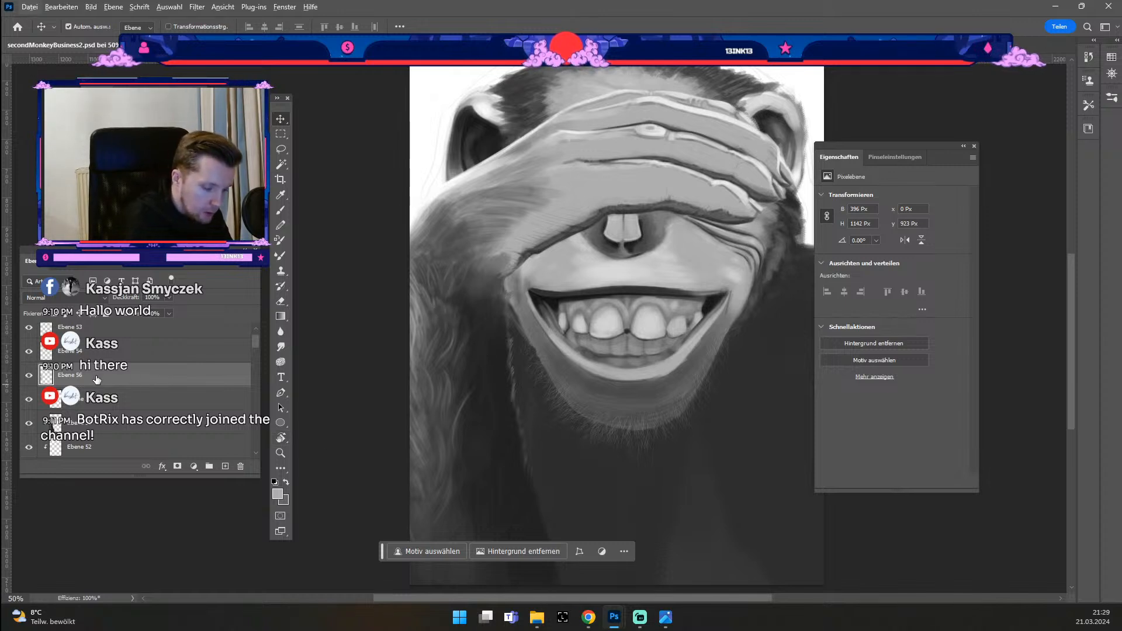
Step: Switch to the Brush with a dark grey at 15 px and 27% opacity, trying out and undoing hairs on the wrist
key(b)
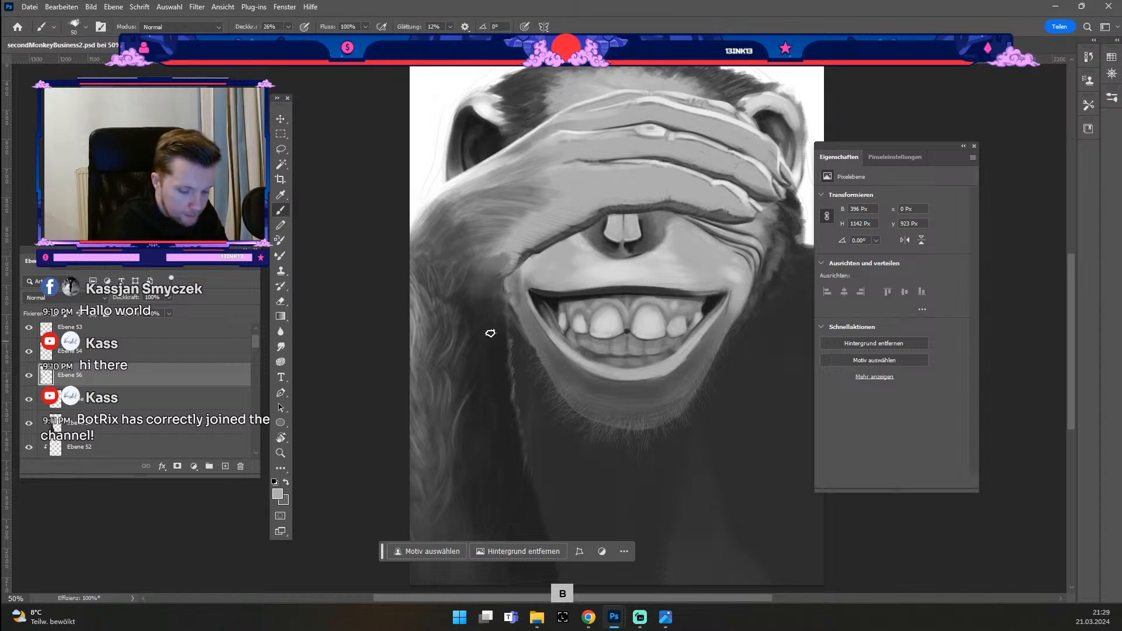
key(odiaeresis)
key(numbersign)
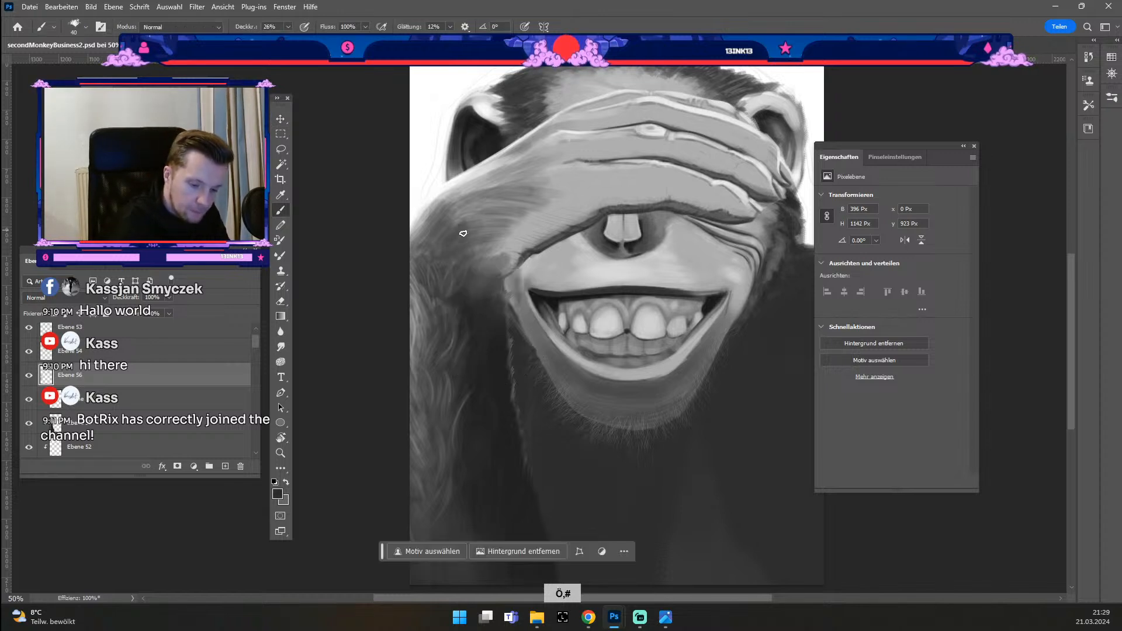
key(4)
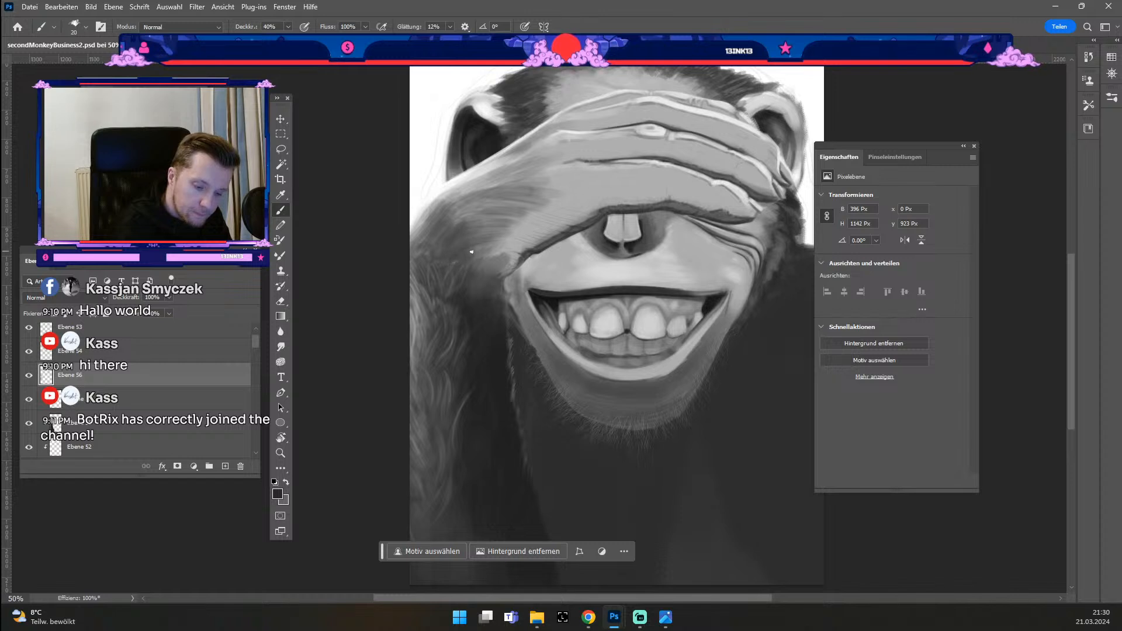
key(ctrl+z)
key(odiaeresis)
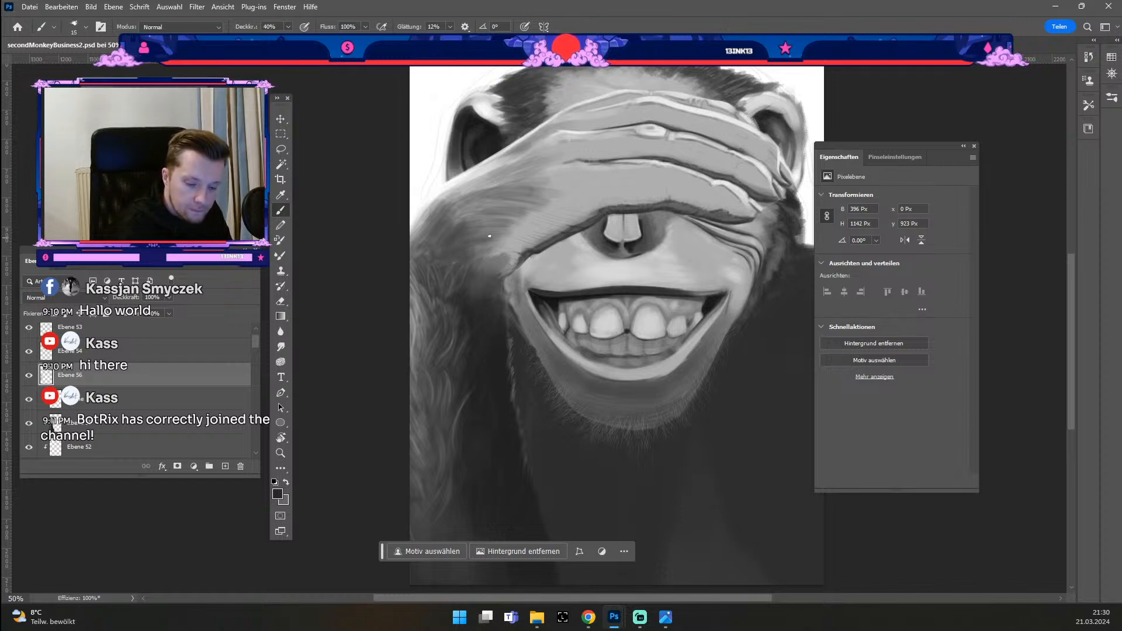
key(ctrl+z)
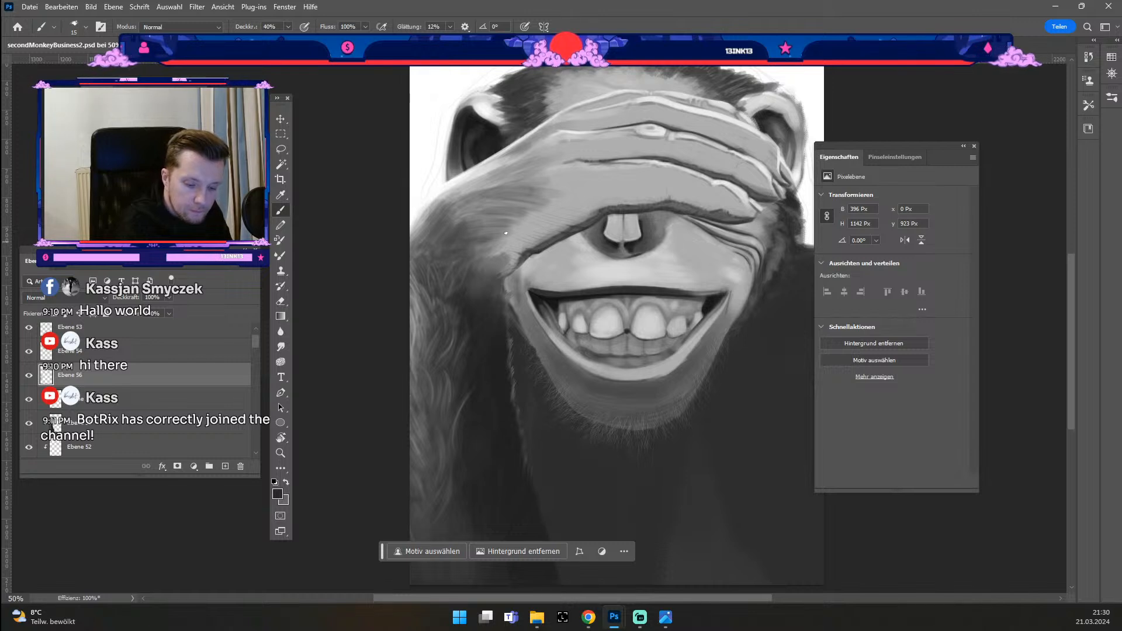
key(2)
key(7)
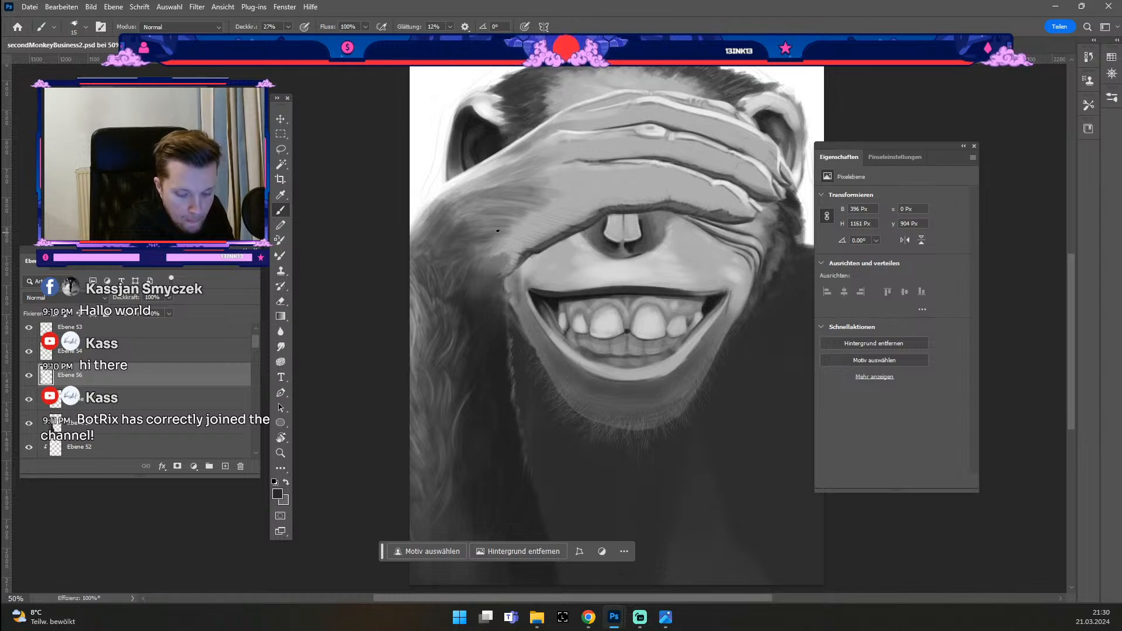
Step: Turn on pen pressure for brush size and paint dark hairs at the wrist, enlarging the brush to 25 px
click(524, 27)
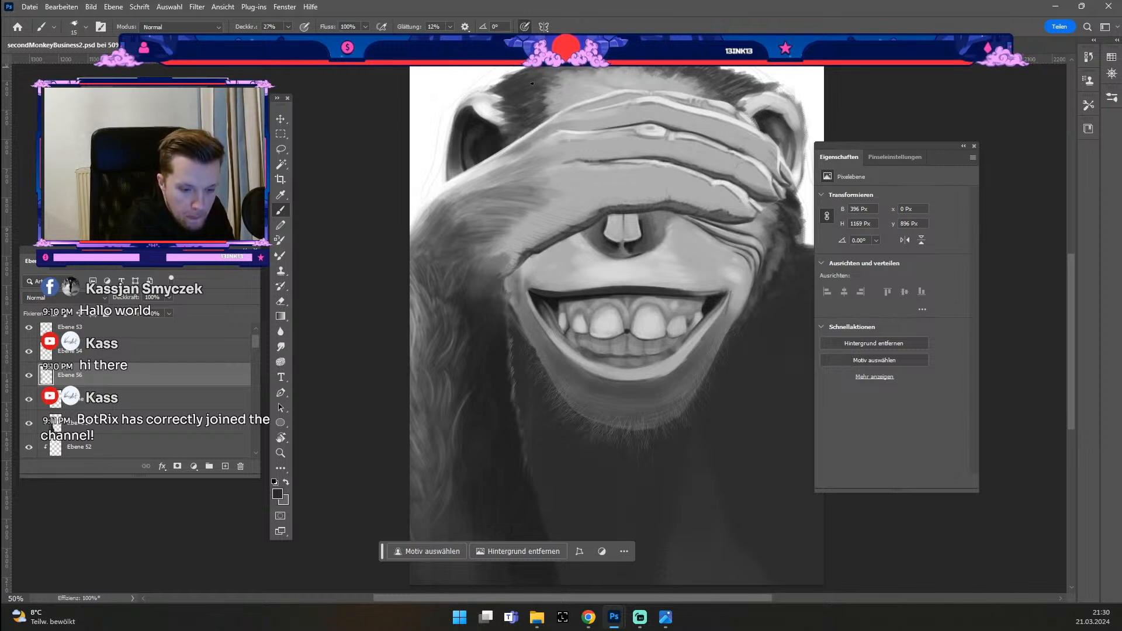
mouse_move(480, 231)
mouse_down()
mouse_move(467, 232)
mouse_move(519, 220)
mouse_up()
key(numbersign)
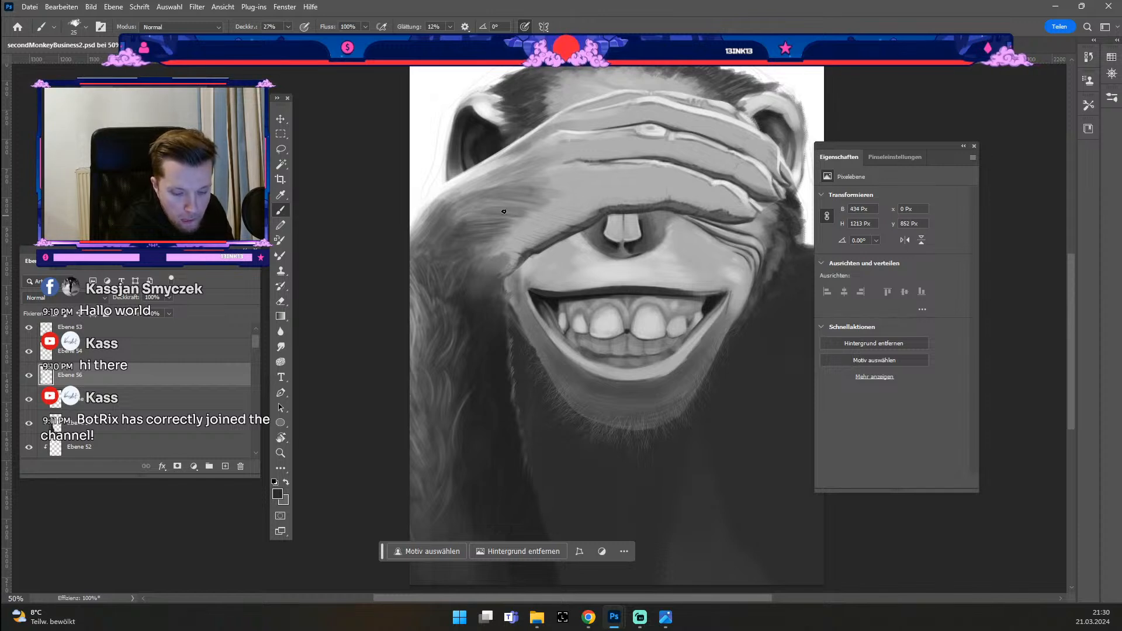
mouse_move(571, 238)
mouse_down()
mouse_move(525, 211)
mouse_move(546, 215)
mouse_up()
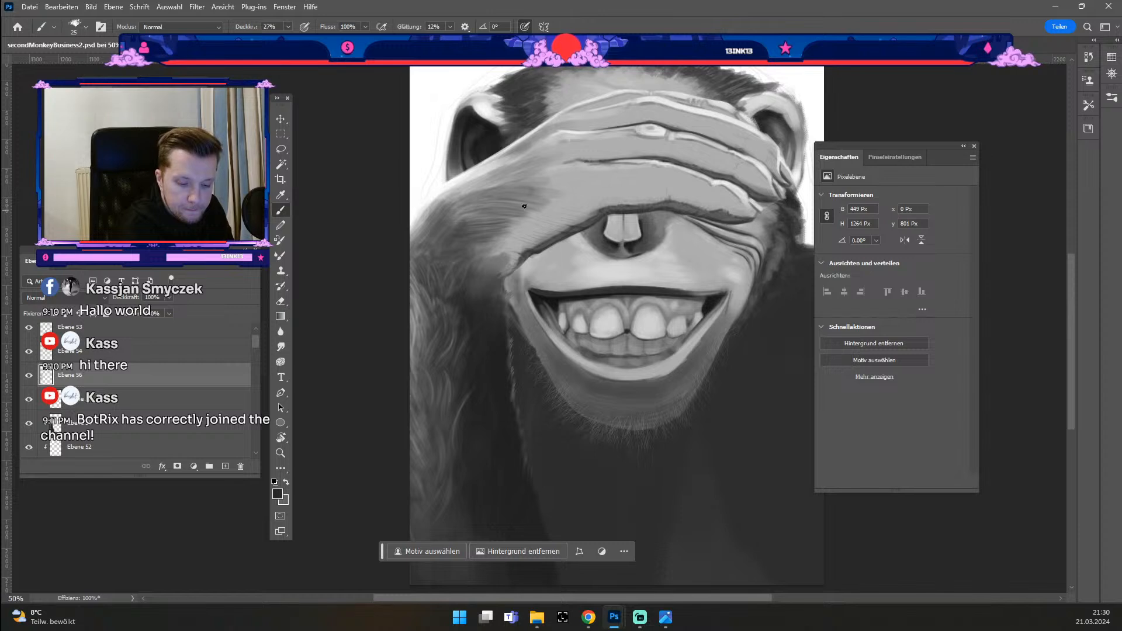
Step: Extend the dark hairs from the wrist onto the back of the hand, undoing and repainting misplaced strokes
key(ctrl+z)
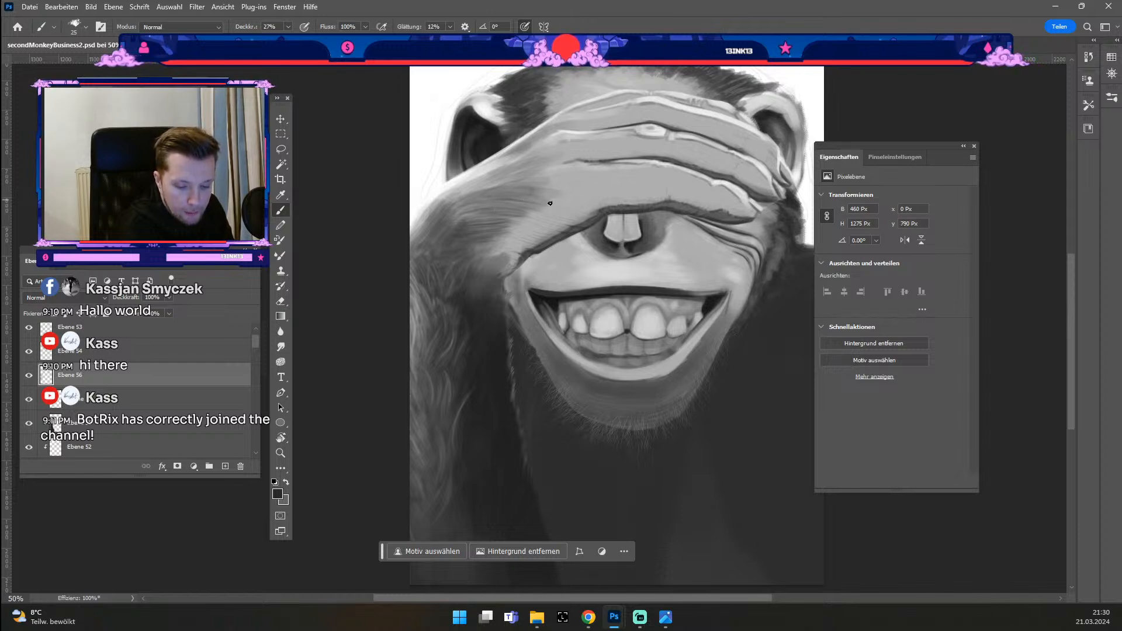
mouse_move(554, 209)
mouse_down()
mouse_move(576, 196)
mouse_move(511, 199)
mouse_up()
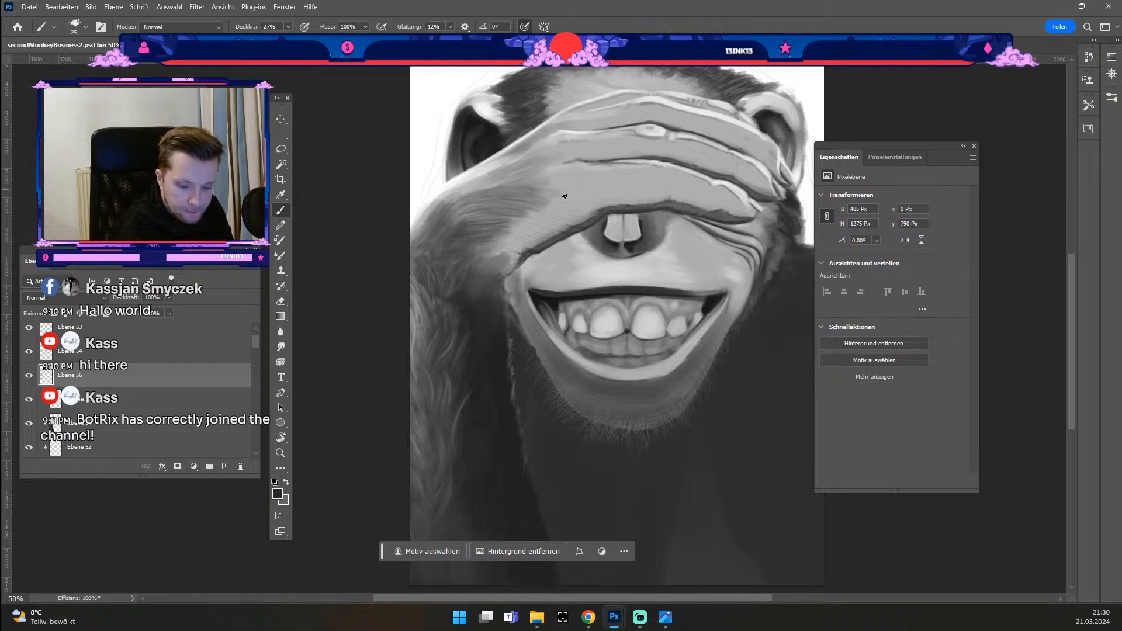
key(ctrl+z)
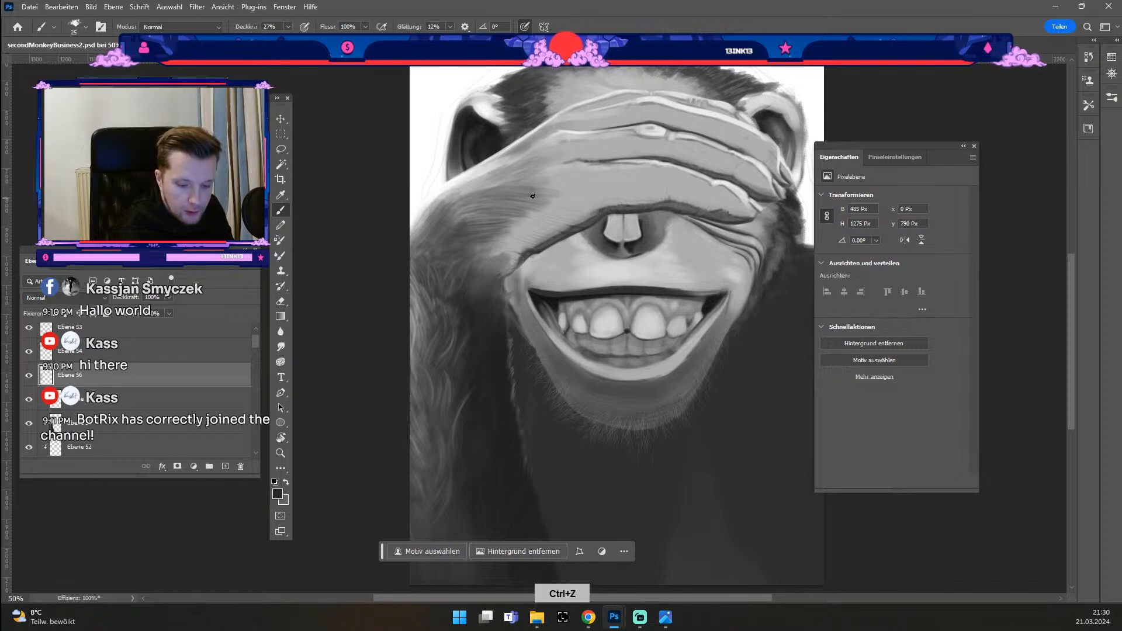
drag(523, 193, 570, 201)
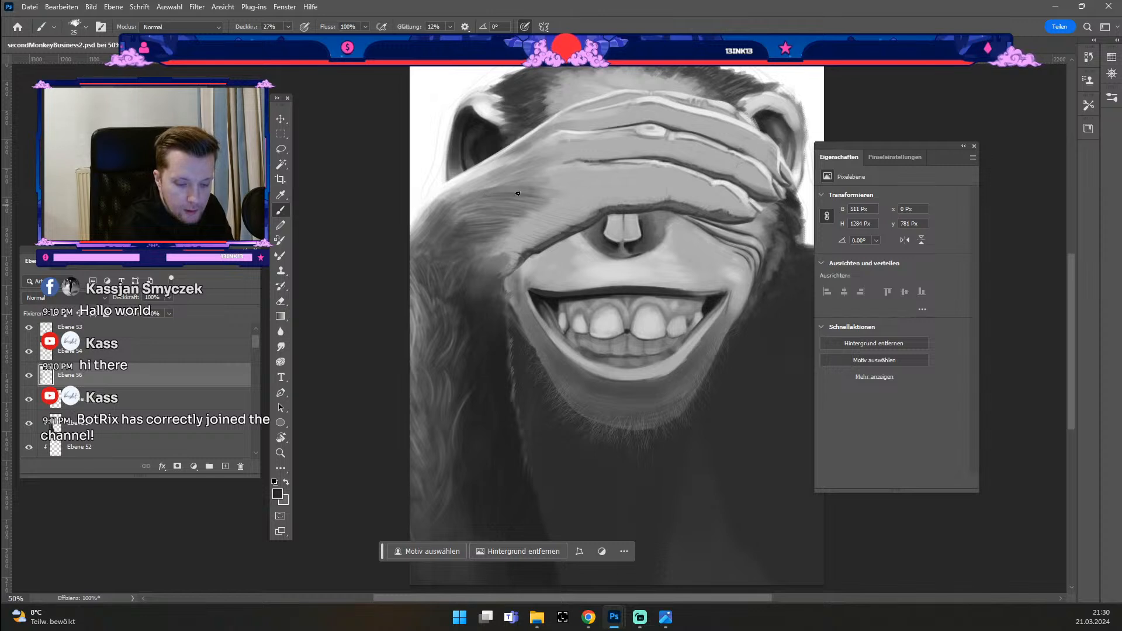
key(ctrl+z)
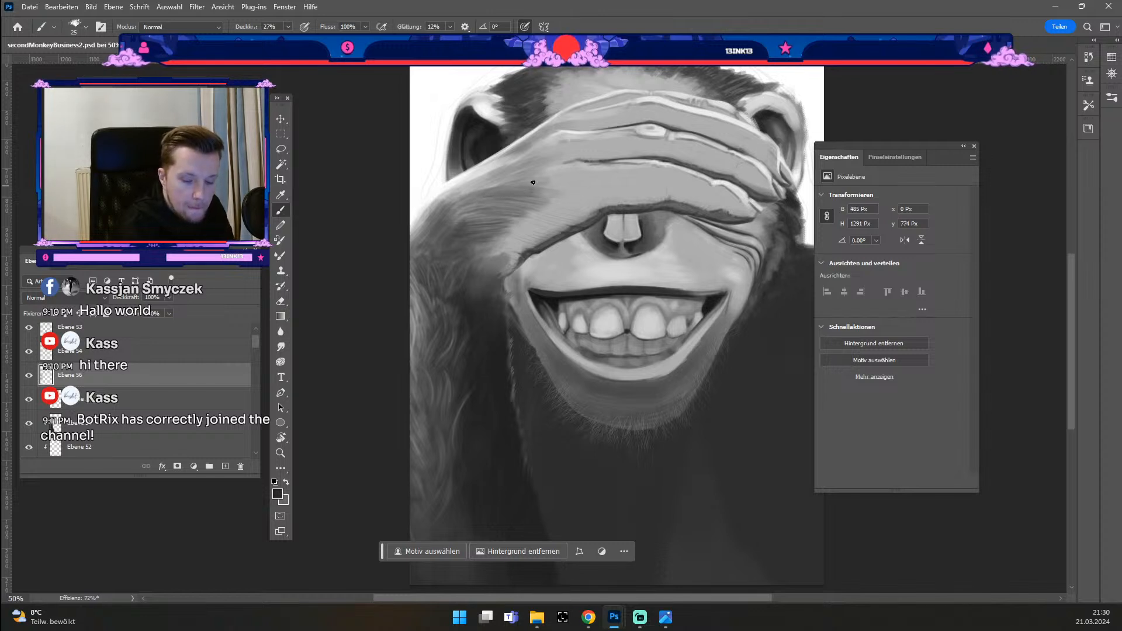
Step: Paint long dark hairs along the upper part of the wrist, undoing the strokes that do not fit
drag(486, 185, 546, 178)
drag(471, 190, 544, 178)
key(ctrl+z)
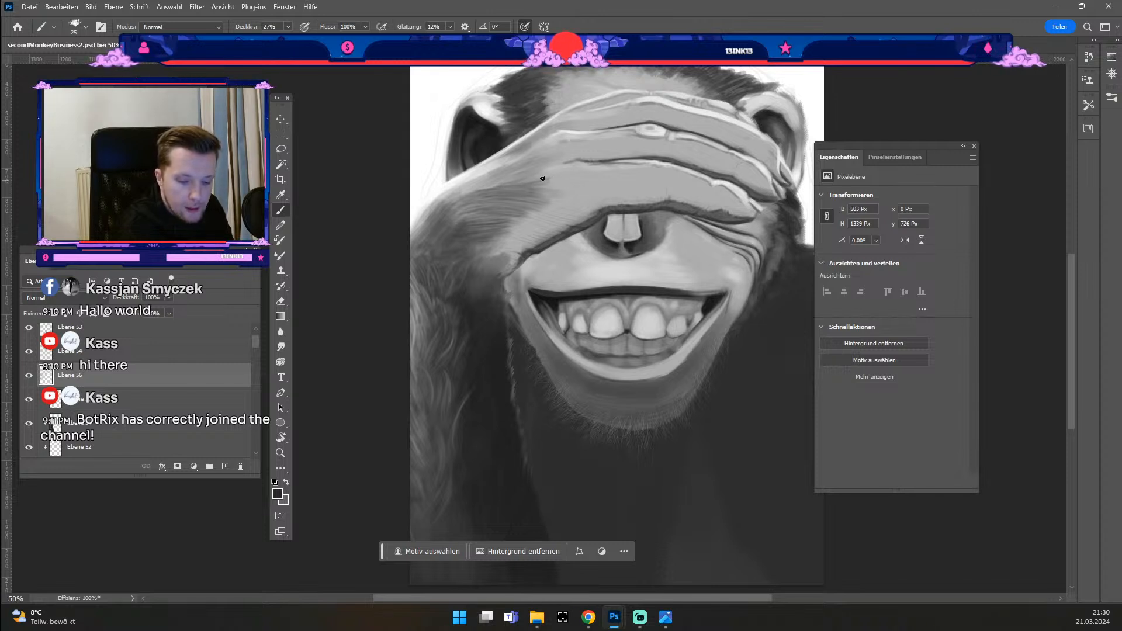
key(ctrl+z)
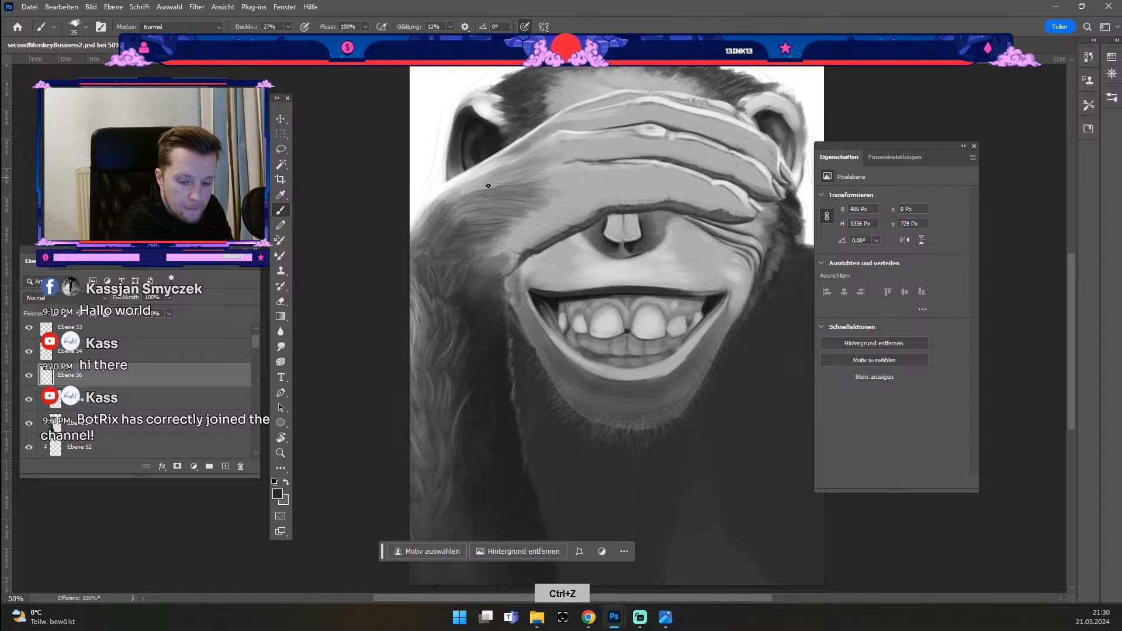
key(ctrl+z)
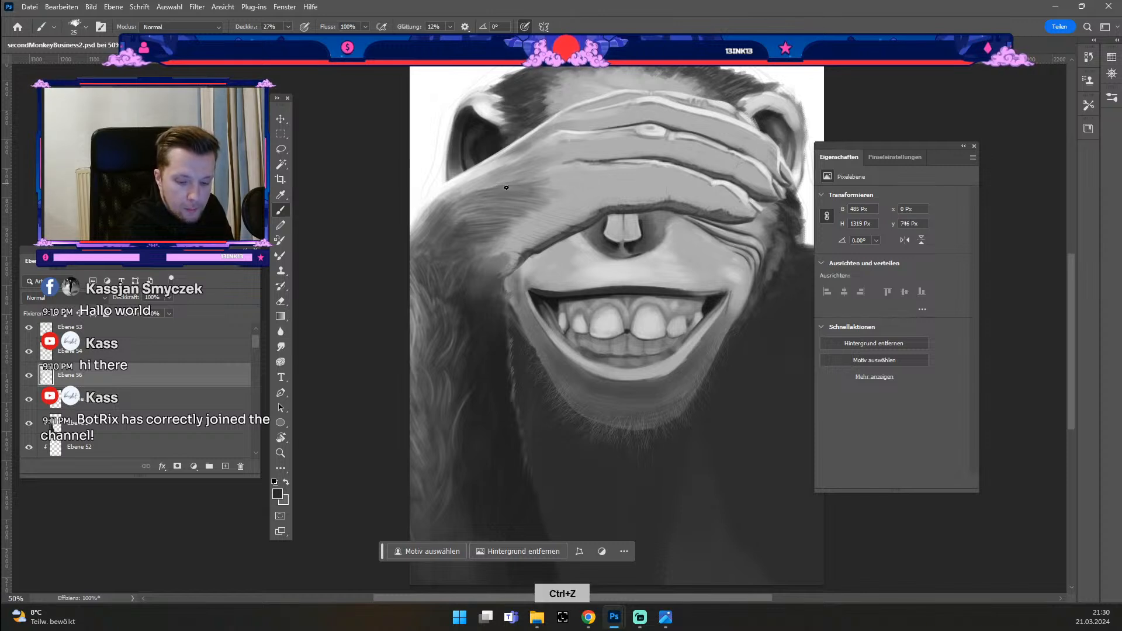
key(ctrl+z)
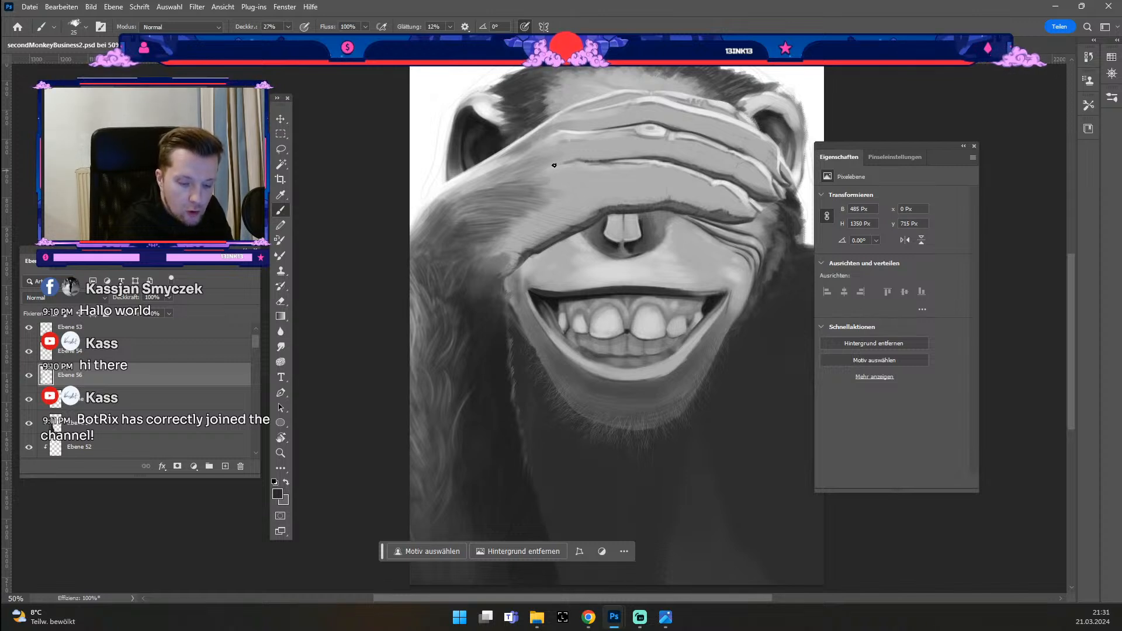
Step: Work dark hairs up toward the knuckles and along the hand's upper edge, undoing misplaced strokes
key(ctrl+z)
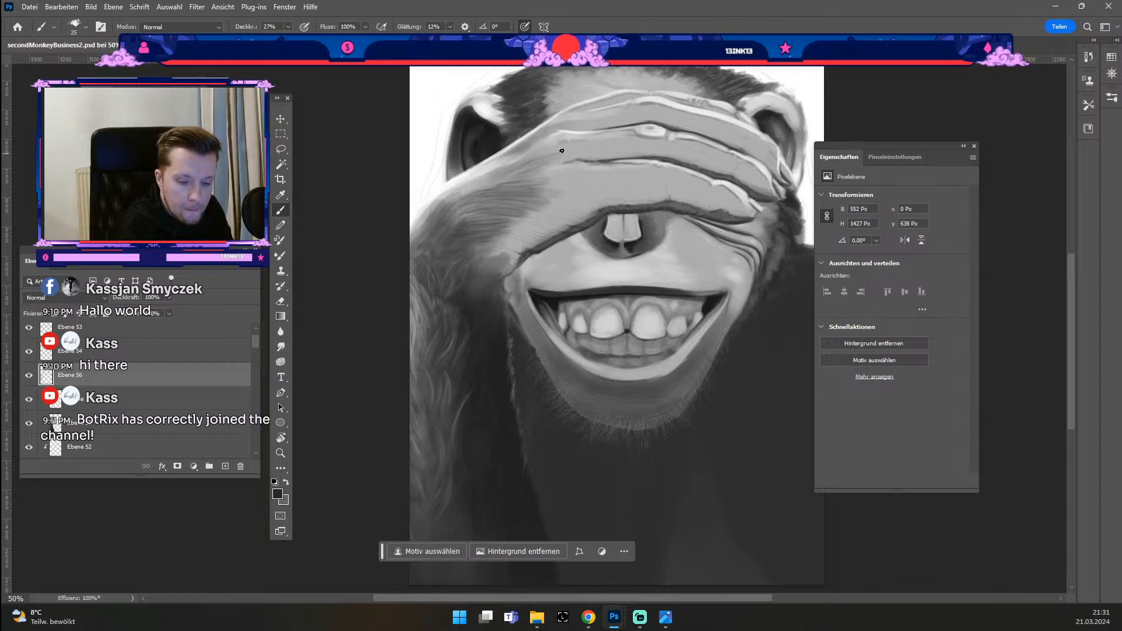
key(ctrl+z)
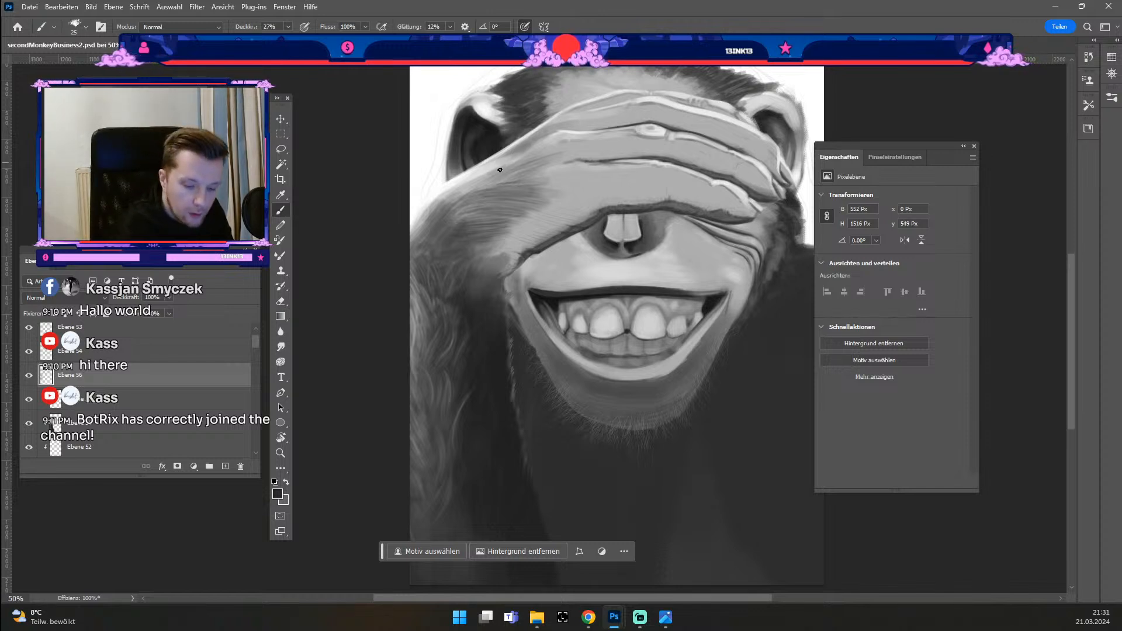
key(ctrl+z)
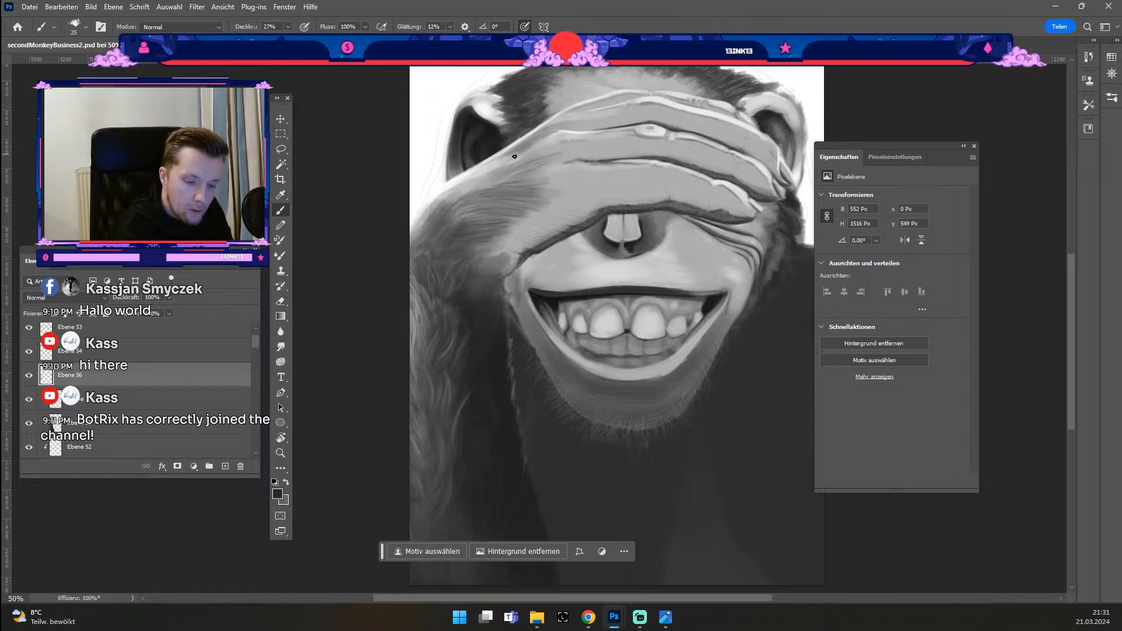
key(ctrl+z)
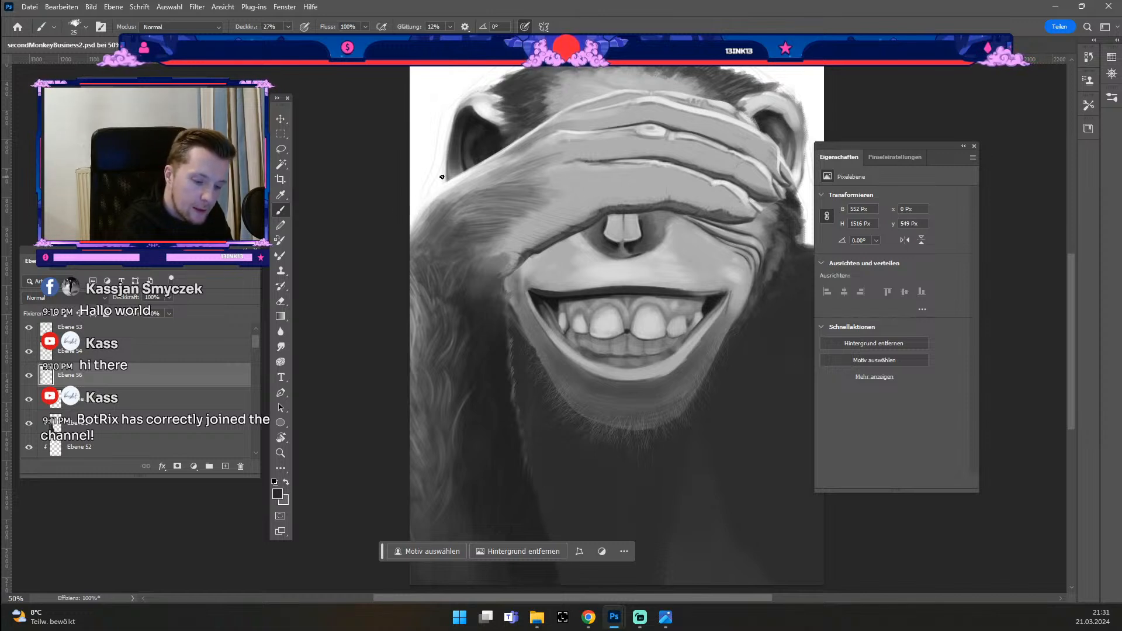
key(ctrl+z)
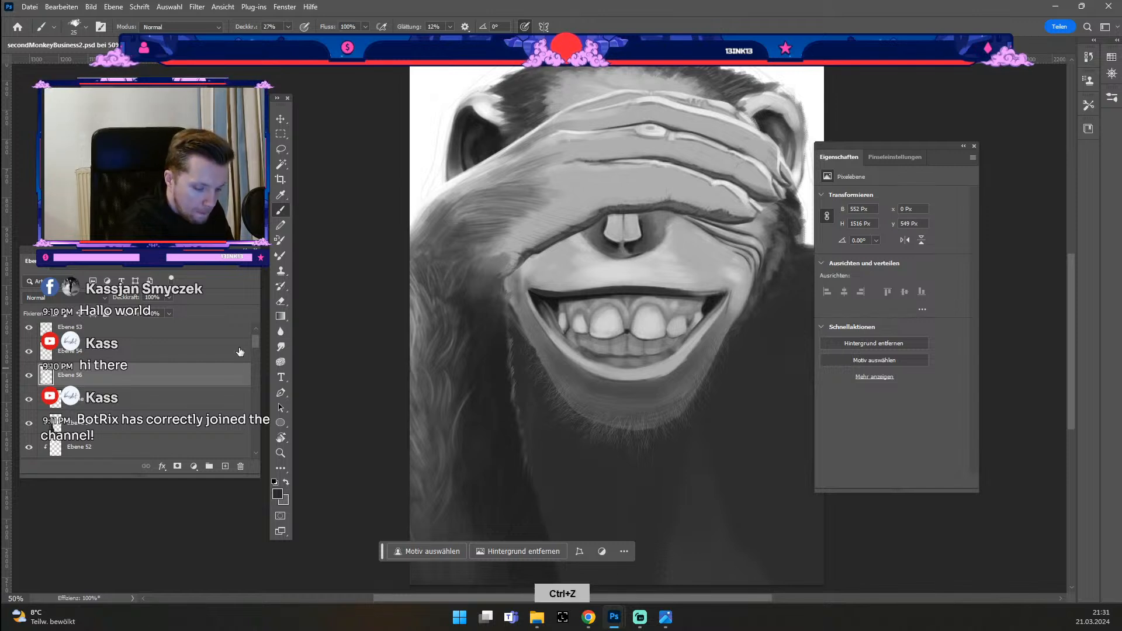
key(ctrl+z)
Step: Check the visibility of Ebene 53 and select the layer directly above it
click(29, 329)
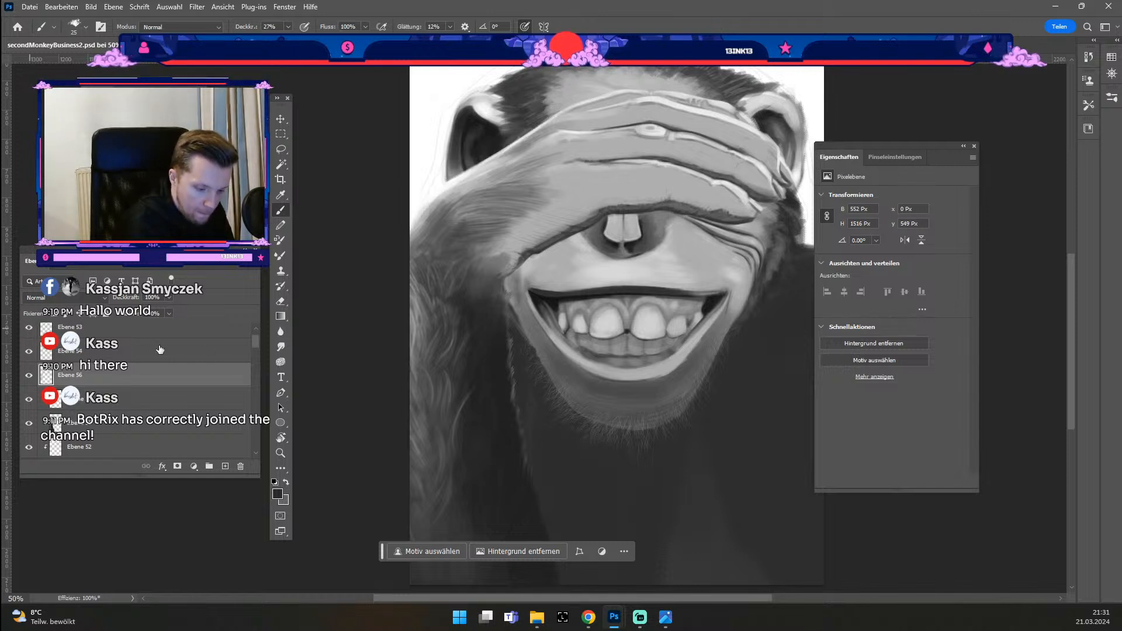
scroll(255, 344, up, 2)
click(146, 358)
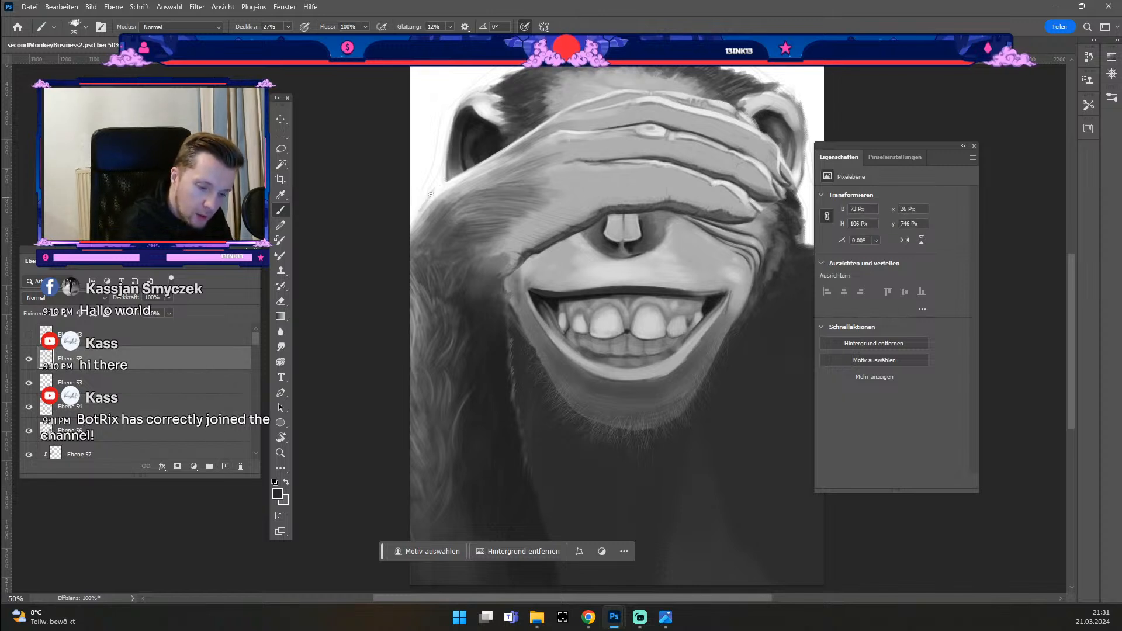
Step: Try dark hairs along the wrist's outer edge and up across the ear beside the hand on the selected layer
key(ctrl+z)
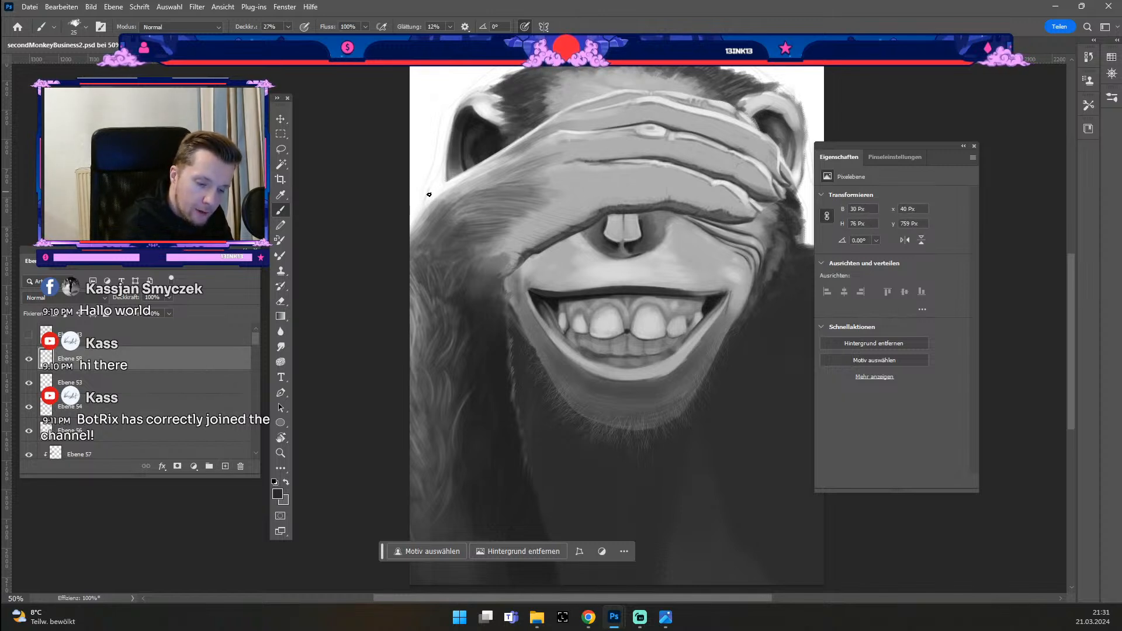
key(ctrl+z)
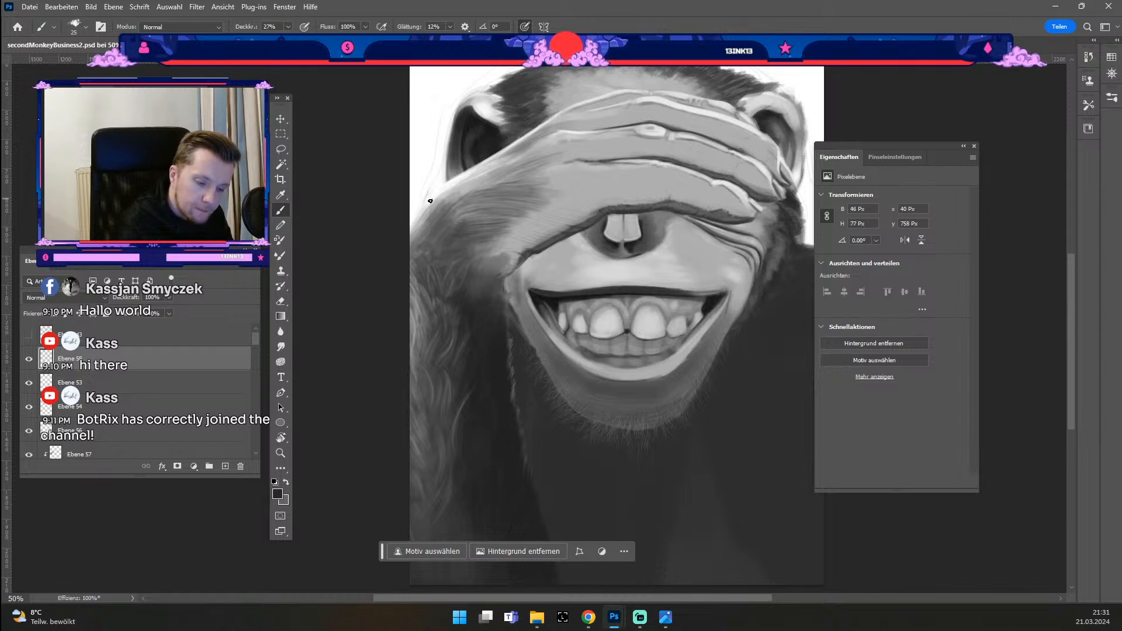
drag(441, 182, 445, 173)
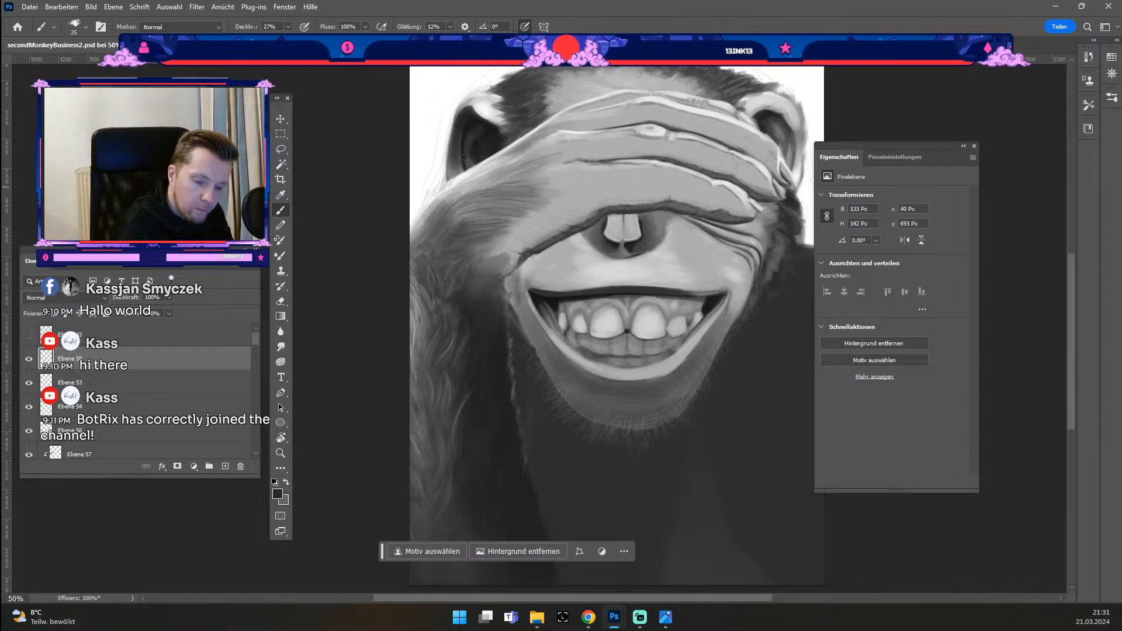
drag(465, 157, 482, 148)
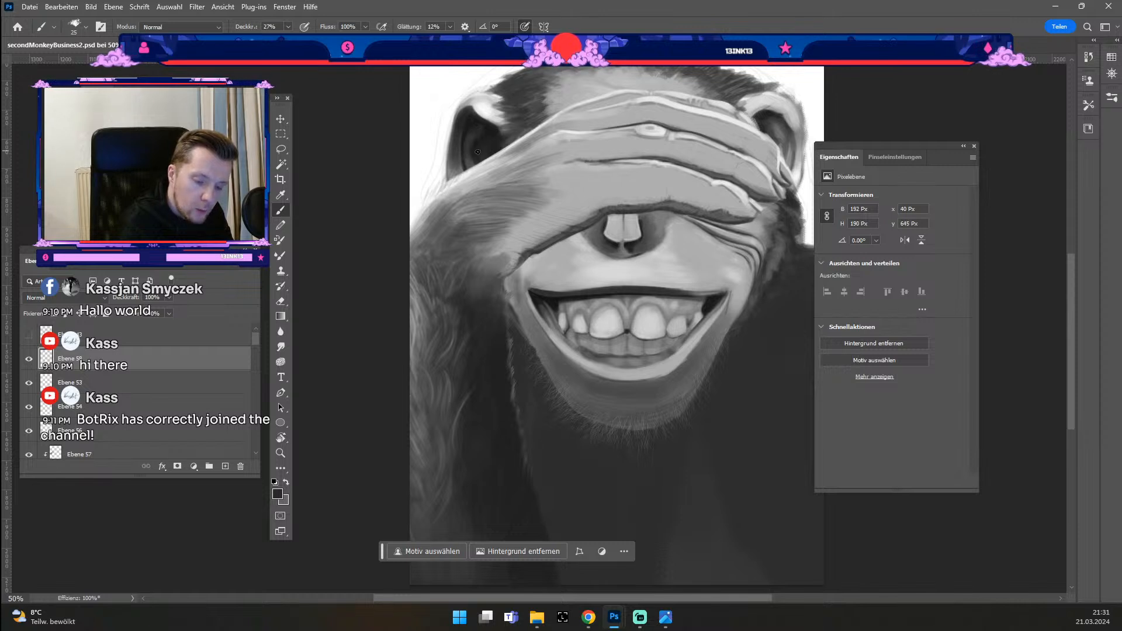
drag(480, 158, 477, 165)
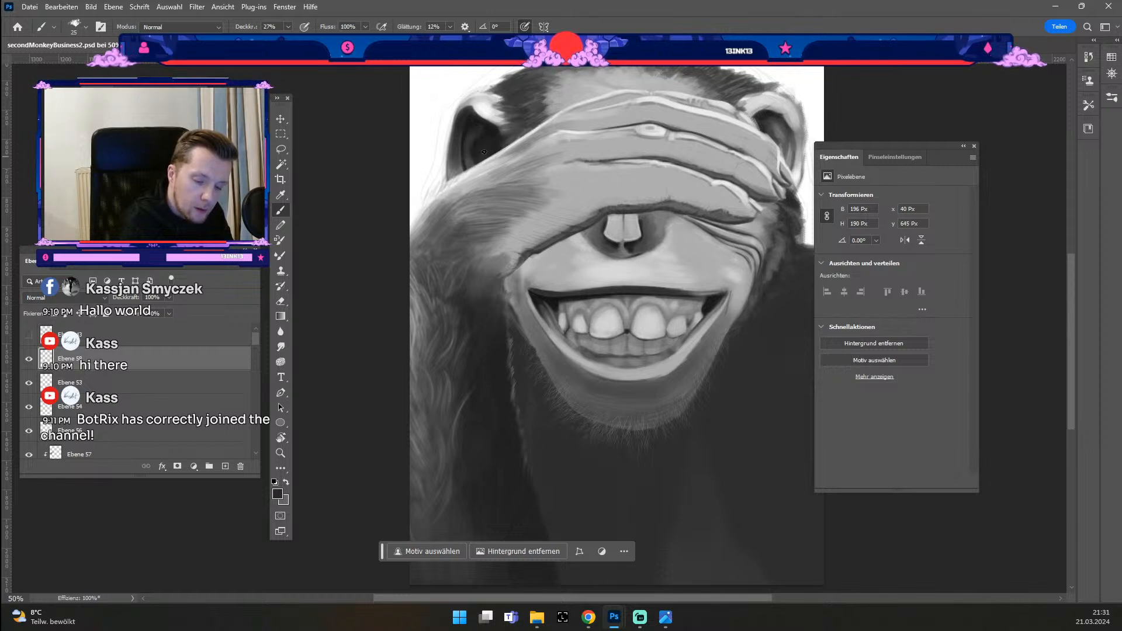
Step: Undo all the hair strokes painted along the outer wrist edge and over the ear
key(ctrl+z)
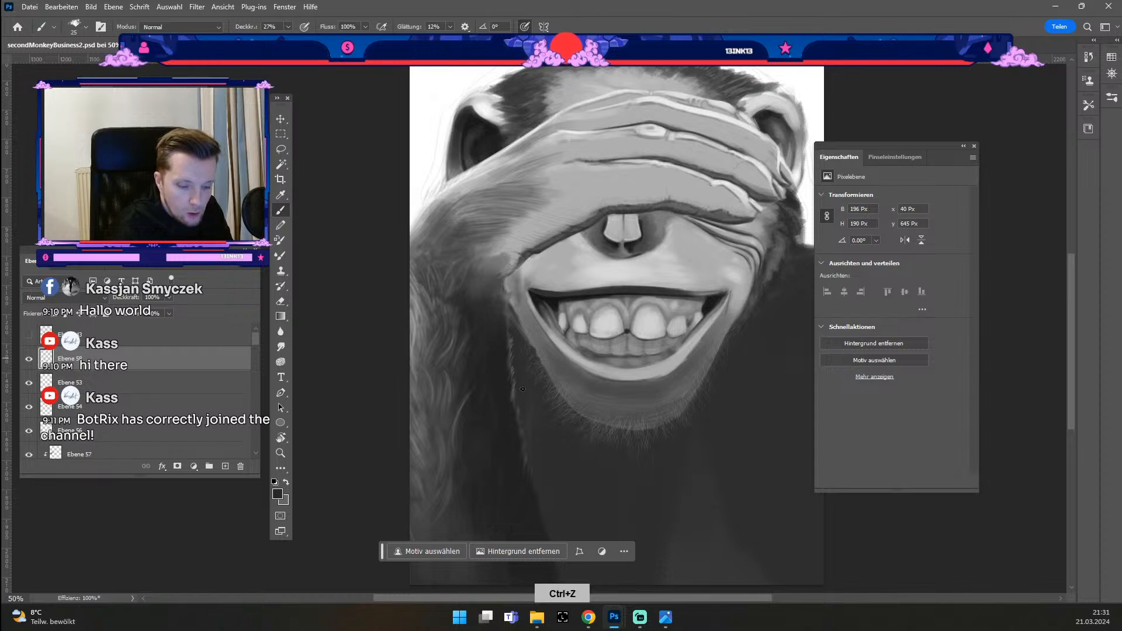
key(ctrl+z)
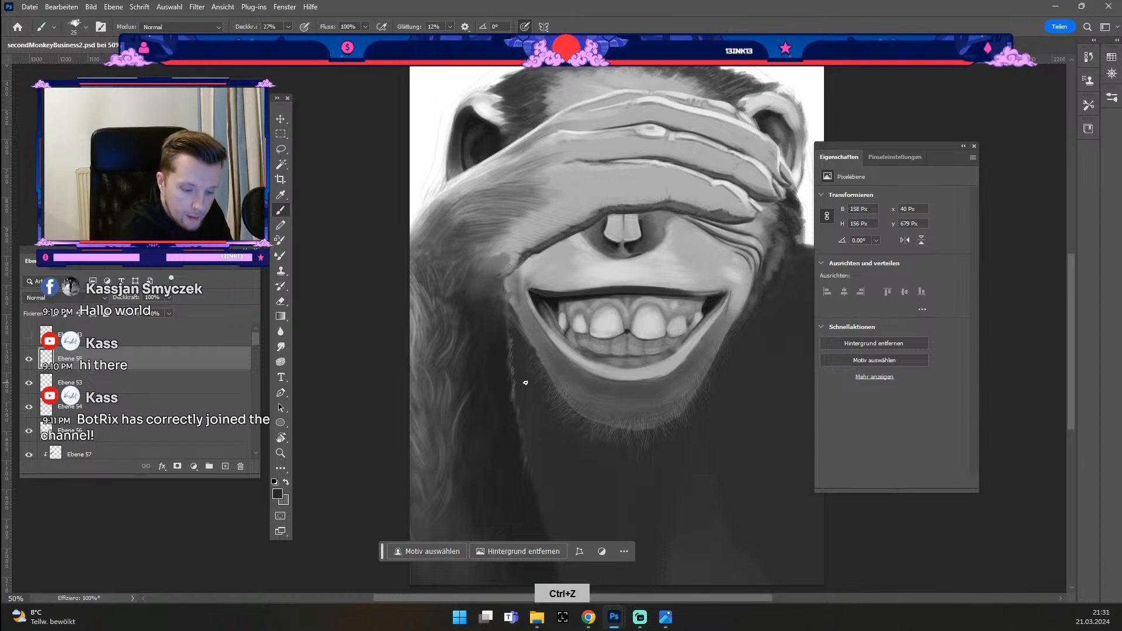
key(ctrl+z)
key(ctrl+z)
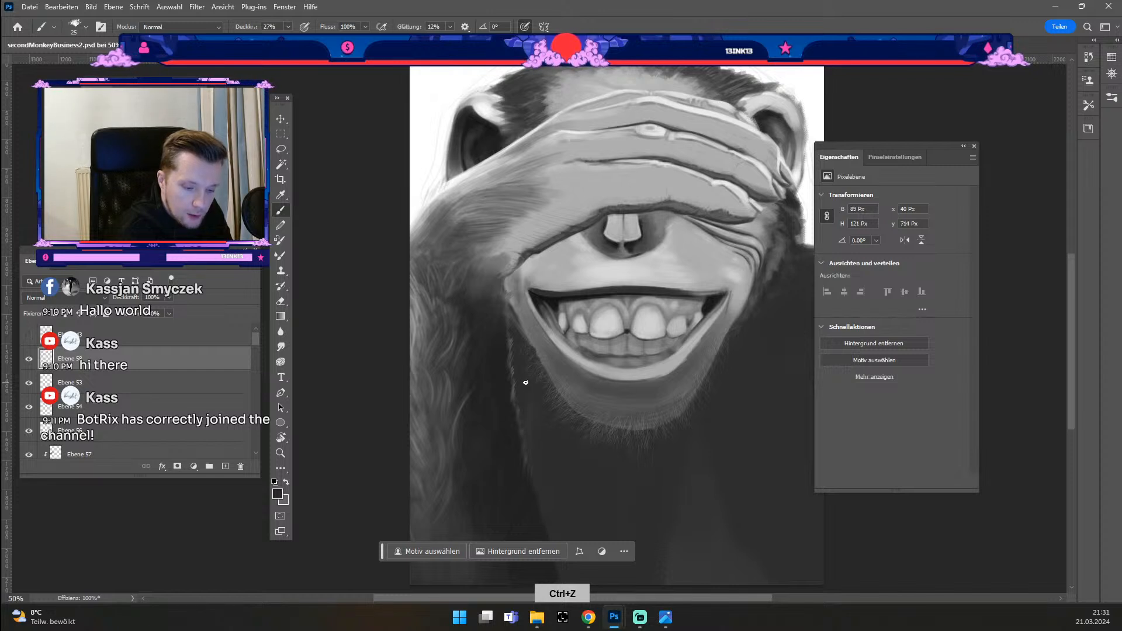
key(ctrl+z)
key(ctrl+z)
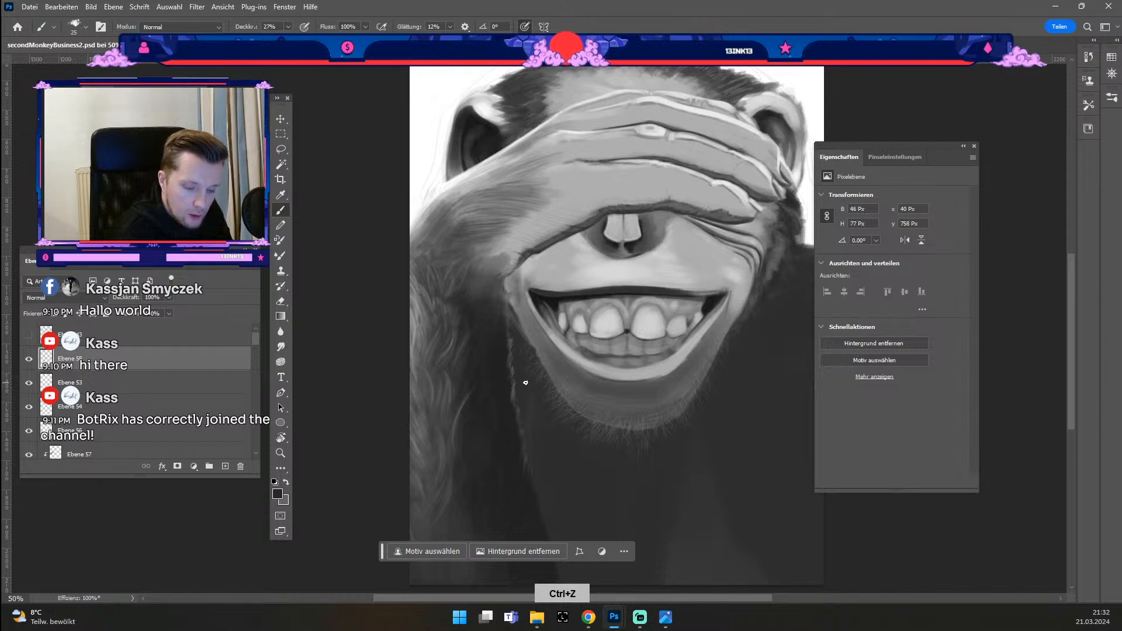
key(ctrl+z)
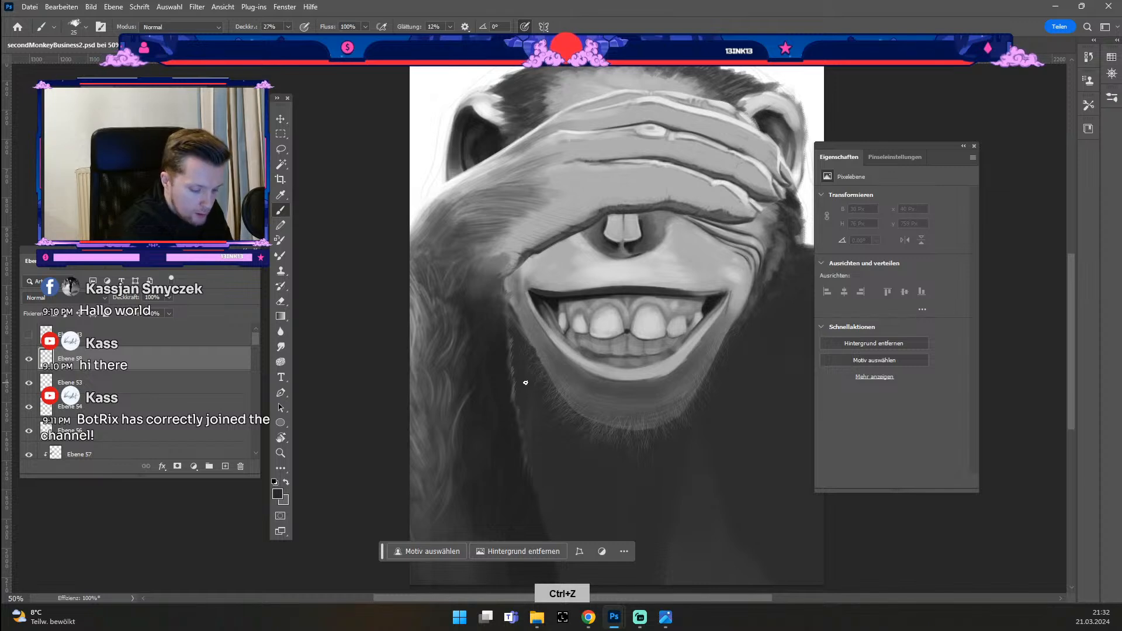
Step: Set the foreground colour to ffffff and the brush to a smaller size at 100% opacity, undoing the test stroke at the wrist
click(277, 494)
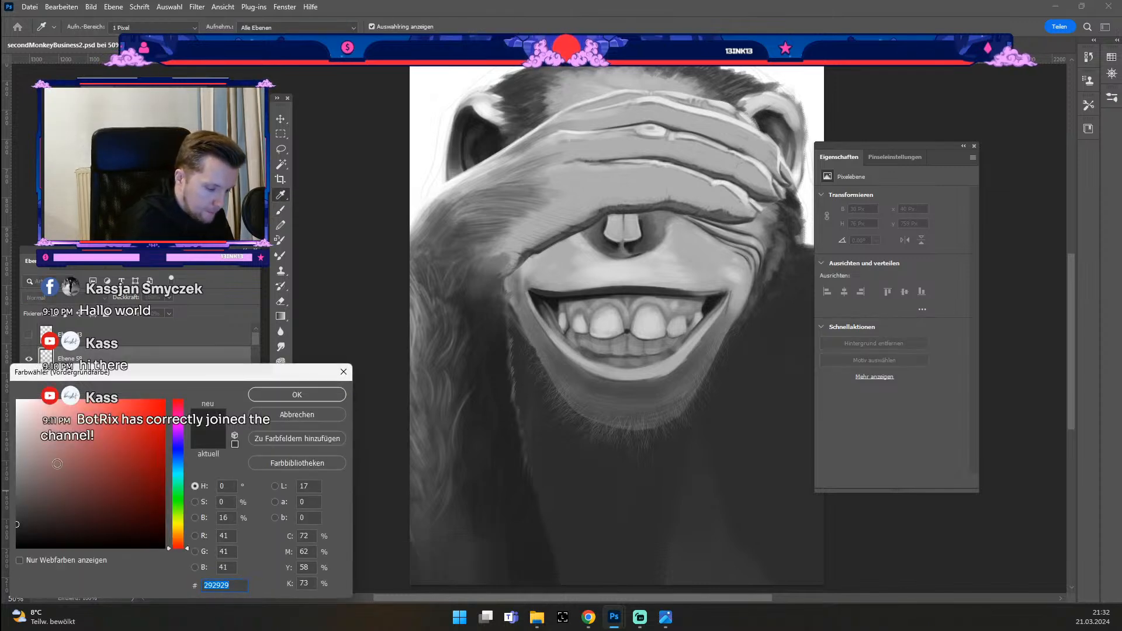
text(ffffff)
click(271, 393)
drag(459, 168, 453, 183)
key(ctrl+z)
key(odiaeresis)
key(odiaeresis)
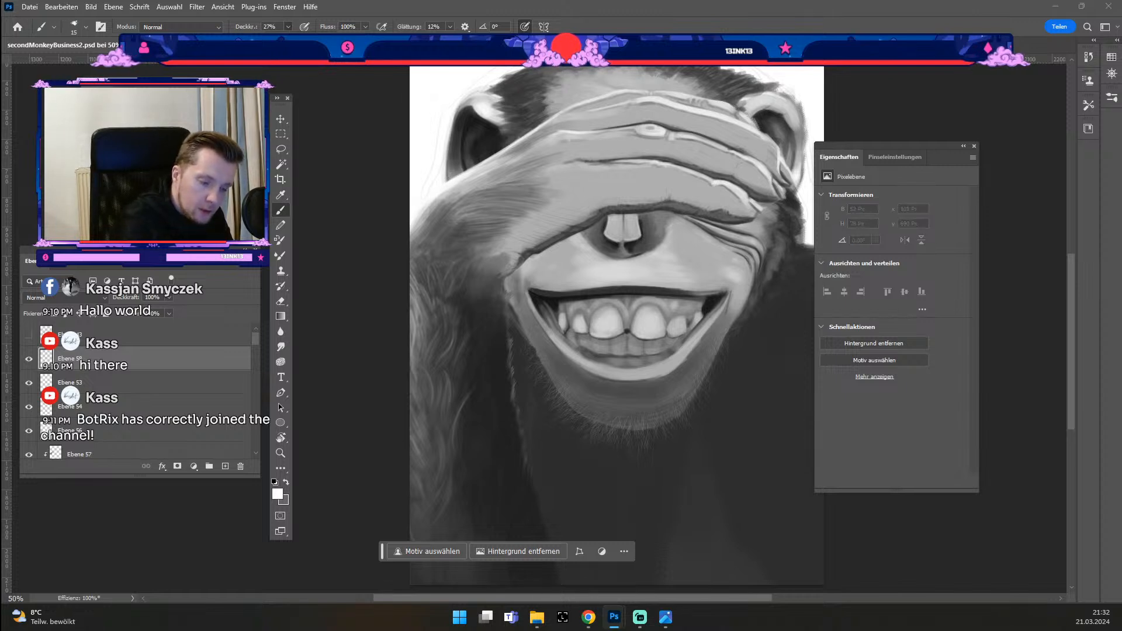
key(0)
Step: Paint fine white hairs along the wrist's outer edge, working past the ear toward the hand's upper edge and undoing misplaced strokes
drag(452, 174, 462, 173)
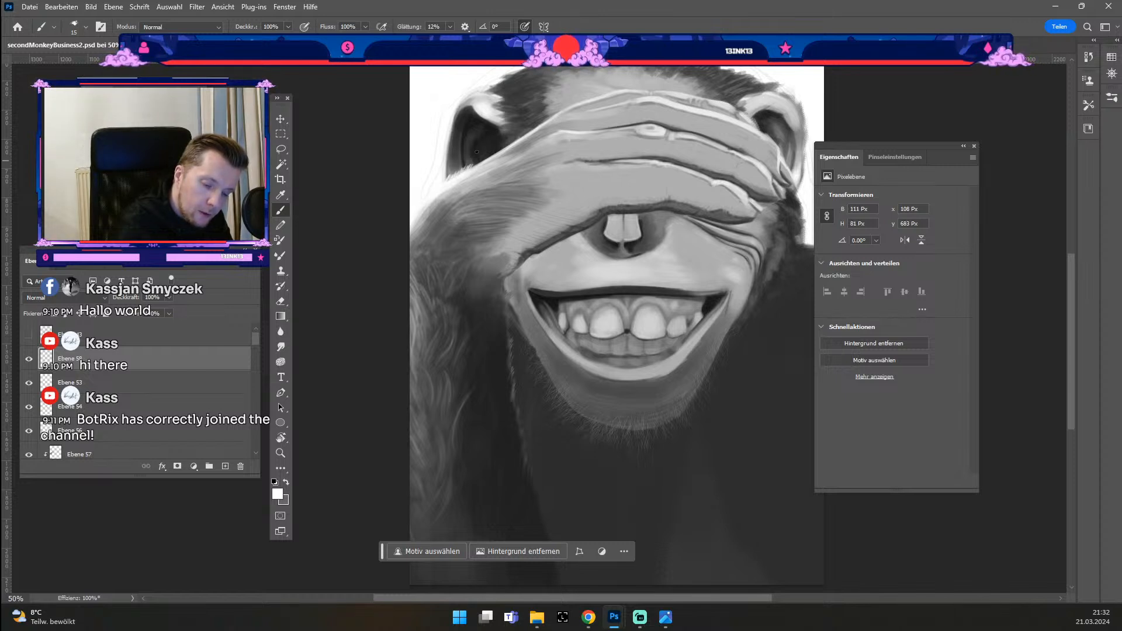
drag(470, 170, 444, 182)
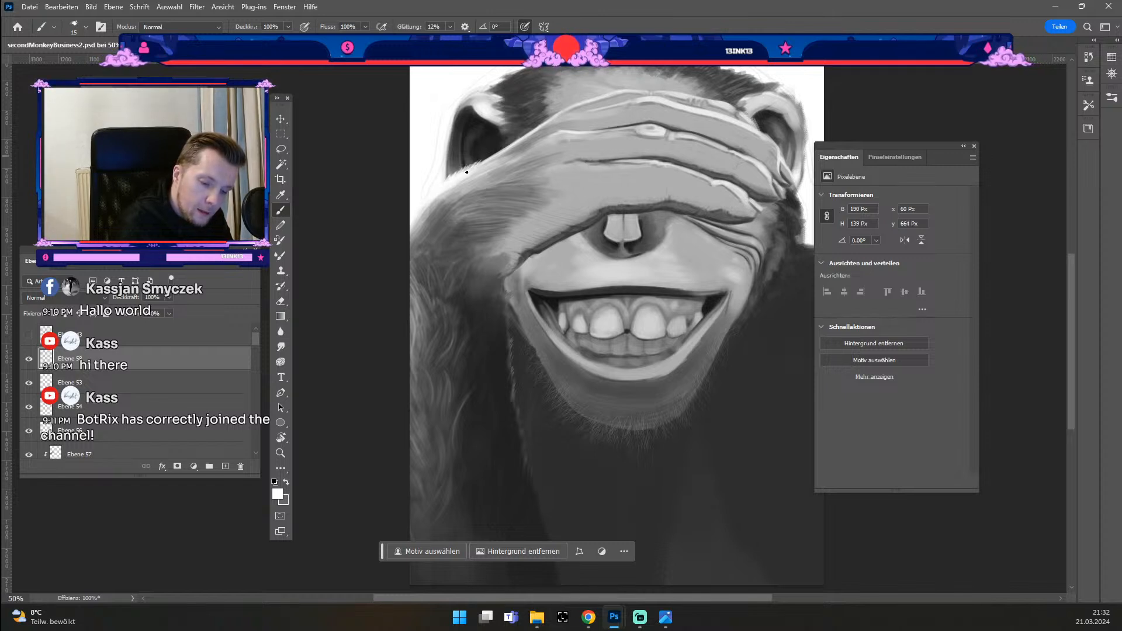
drag(479, 163, 487, 155)
key(ctrl+z)
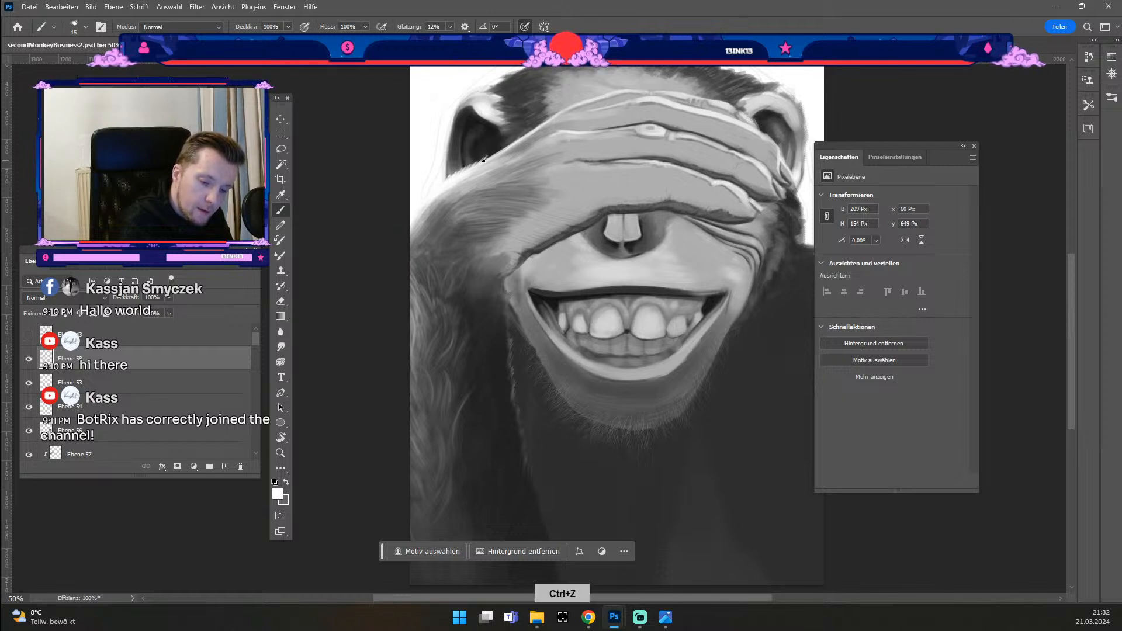
drag(493, 149, 498, 144)
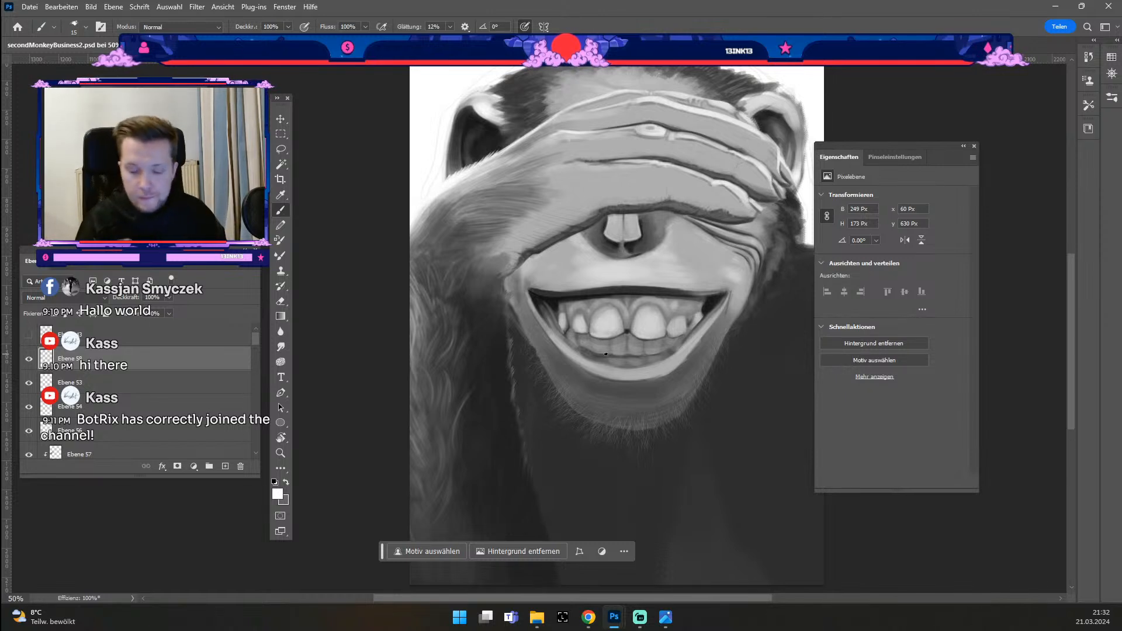
drag(495, 153, 556, 86)
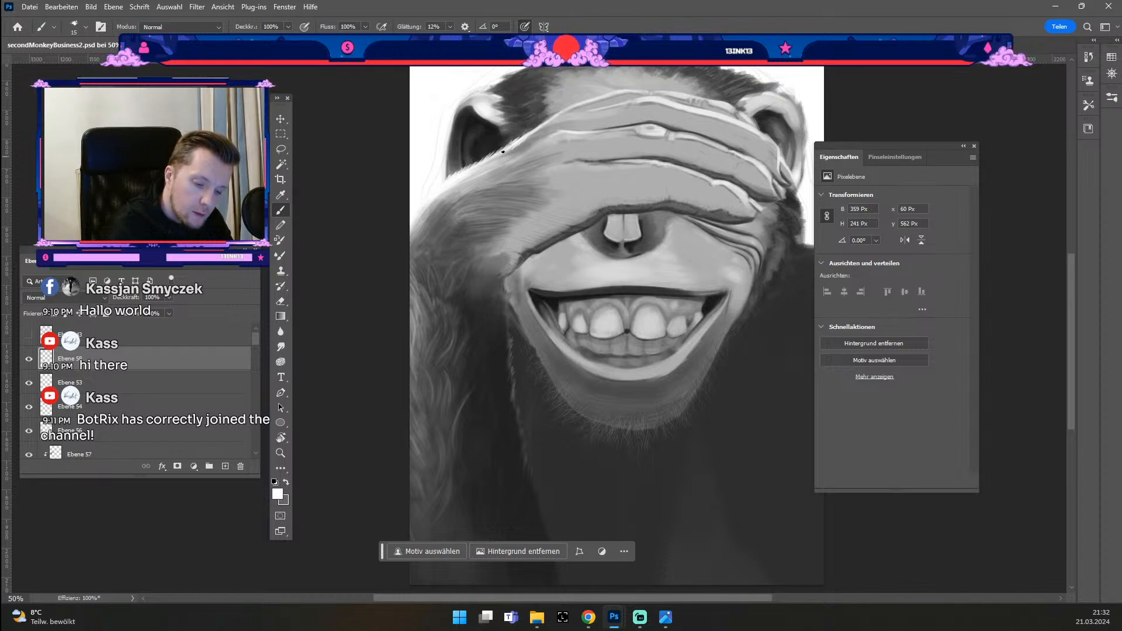
drag(496, 158, 533, 140)
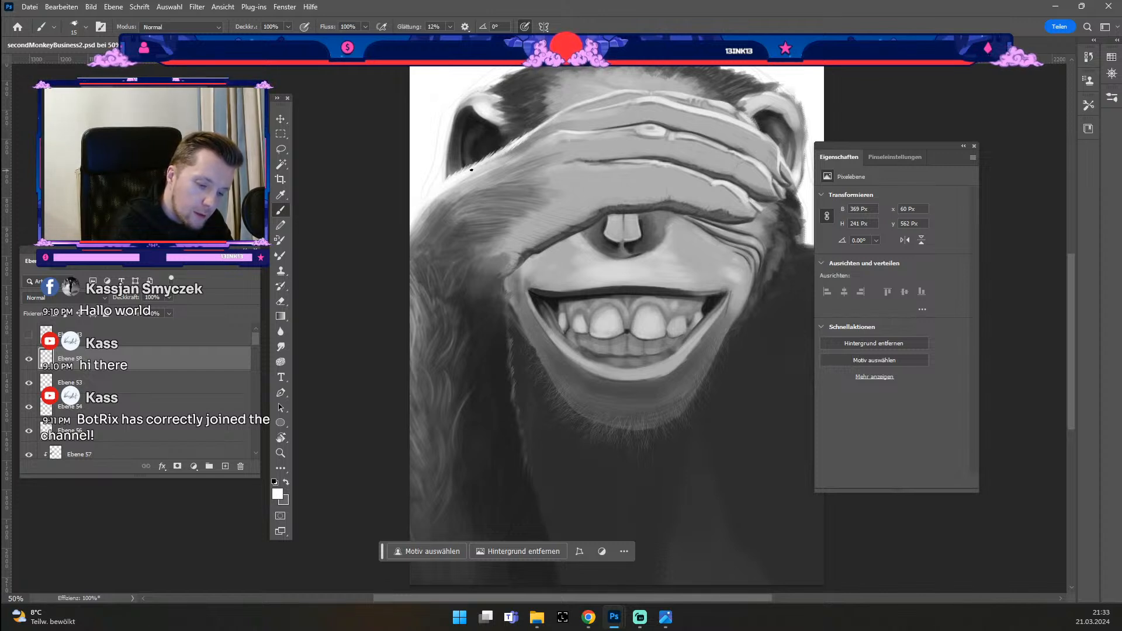
Step: Extend the white hairs down the forearm's outer bend and touch up the hand's upper edge, undoing strokes that miss
drag(421, 218, 416, 225)
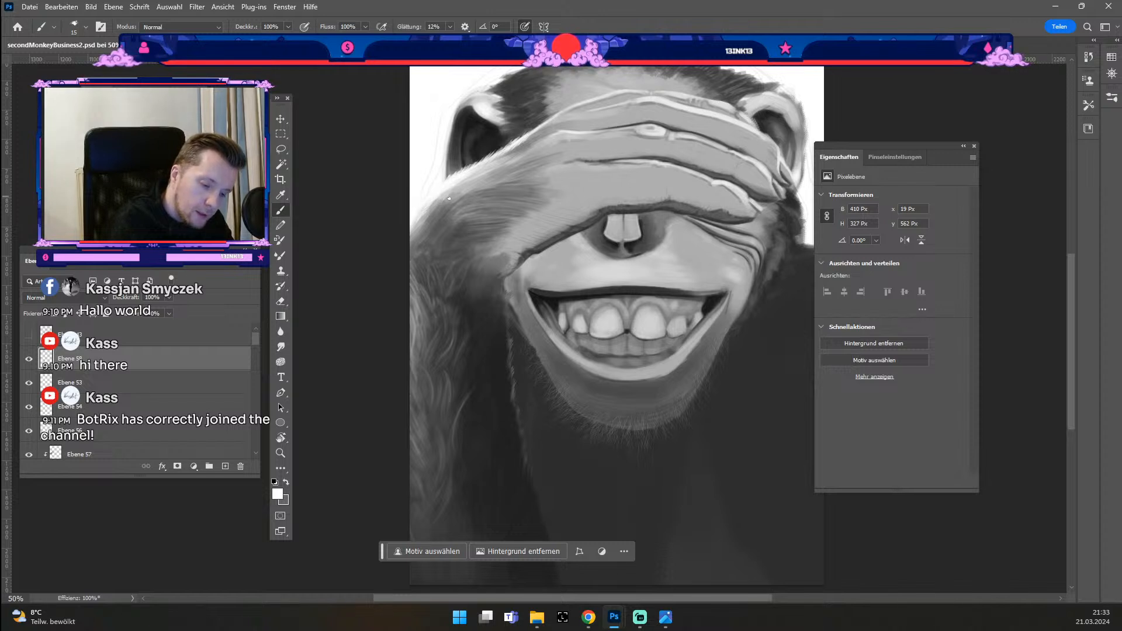
key(ctrl+z)
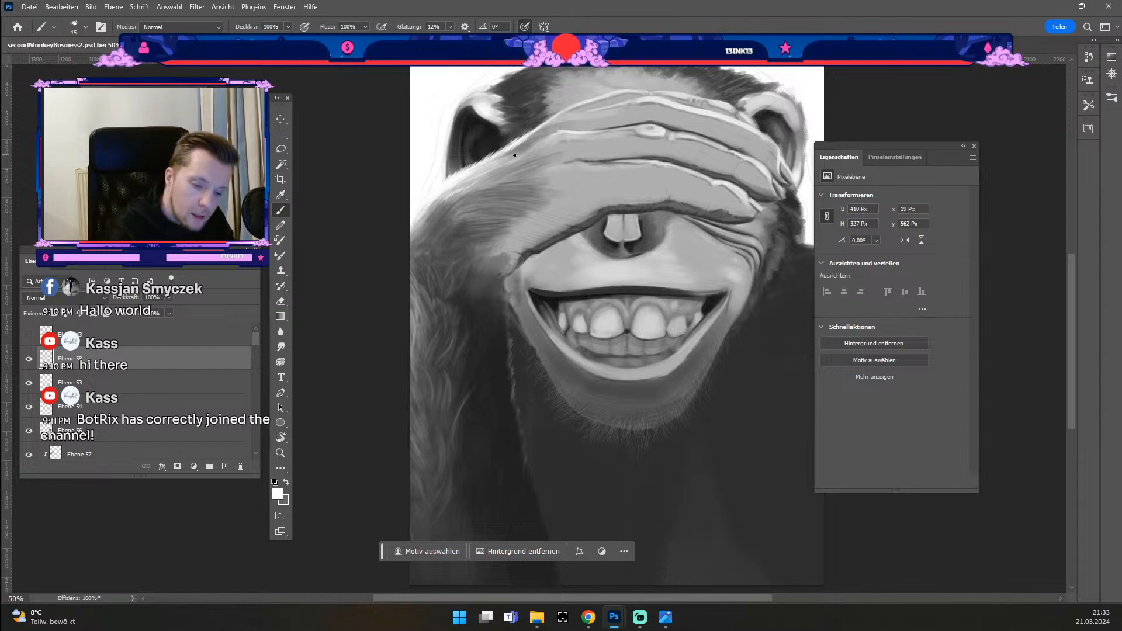
key(ctrl+z)
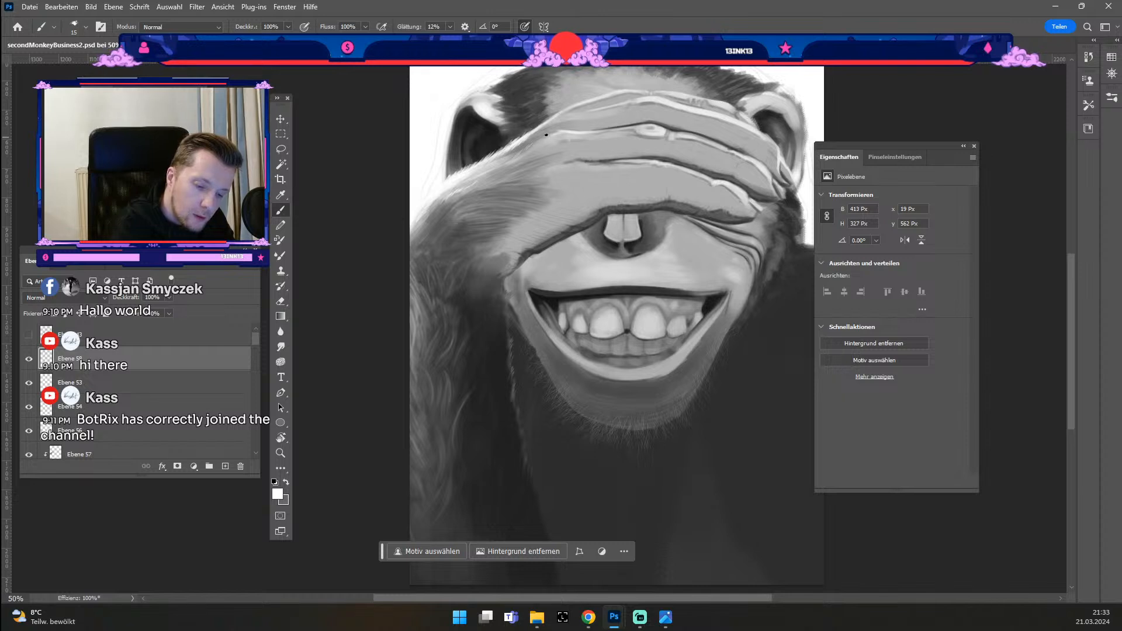
drag(650, 383, 664, 387)
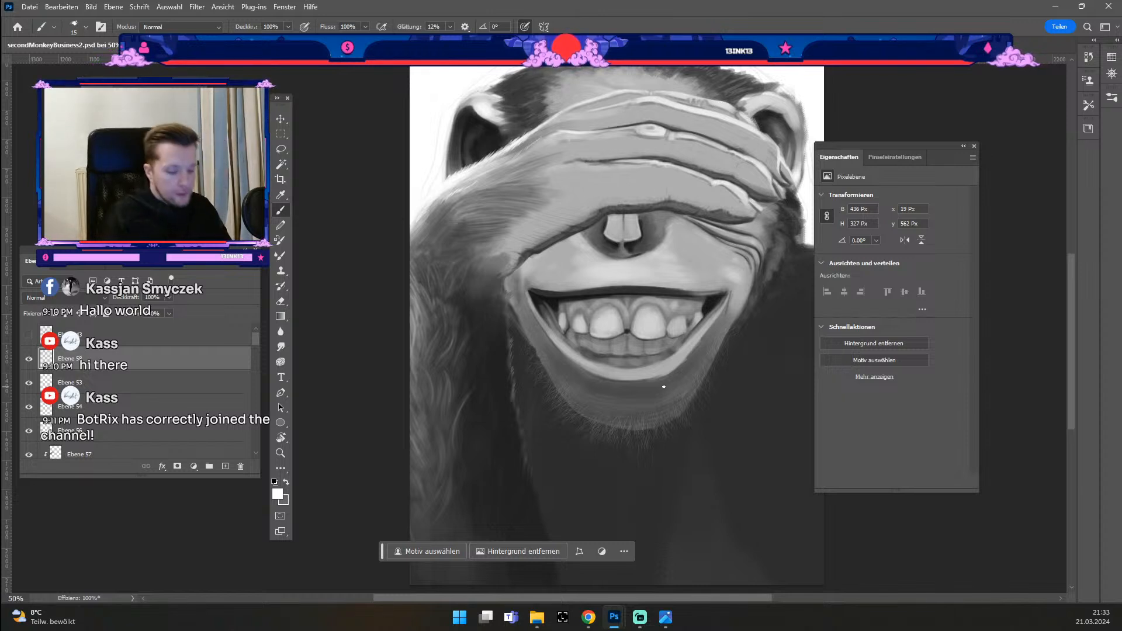
Step: Create a new layer directly above Ebene 56
click(190, 383)
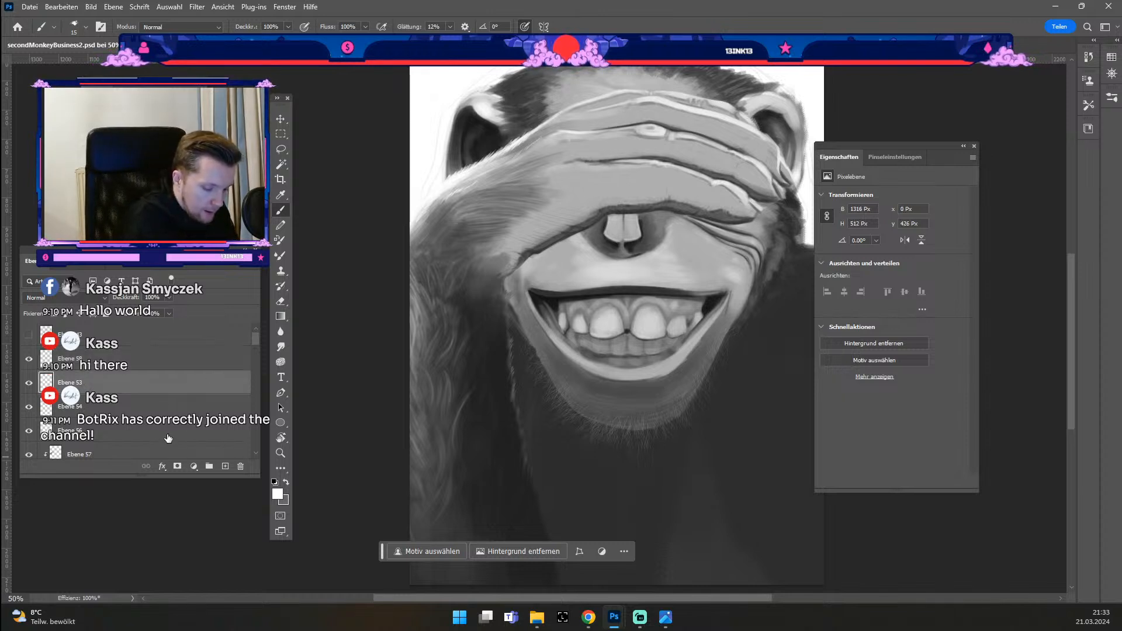
click(58, 435)
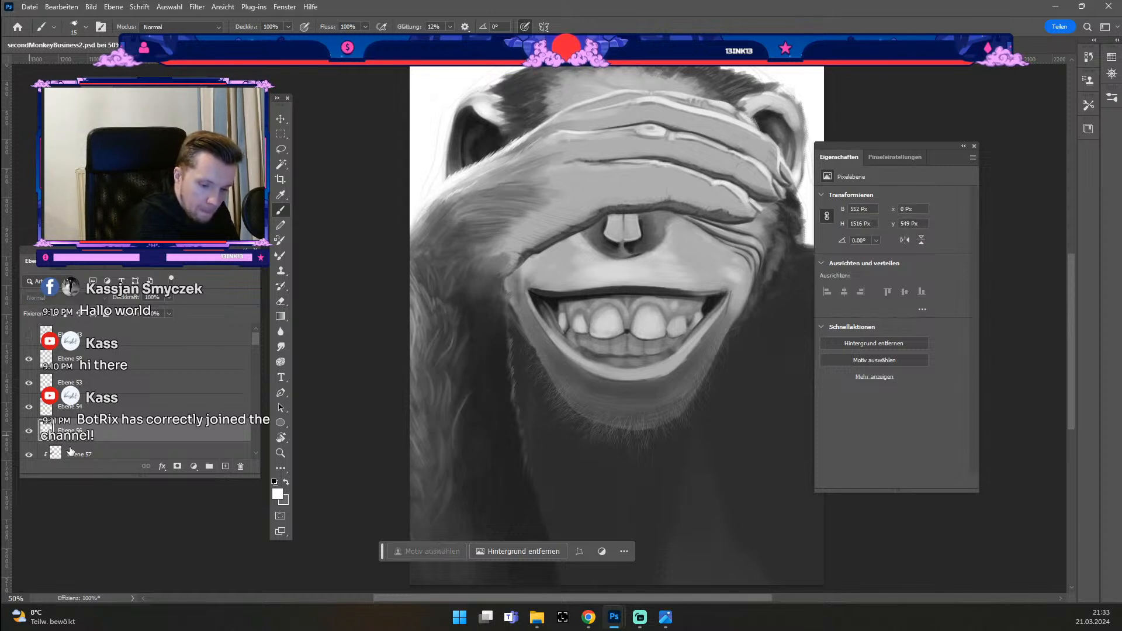
click(225, 466)
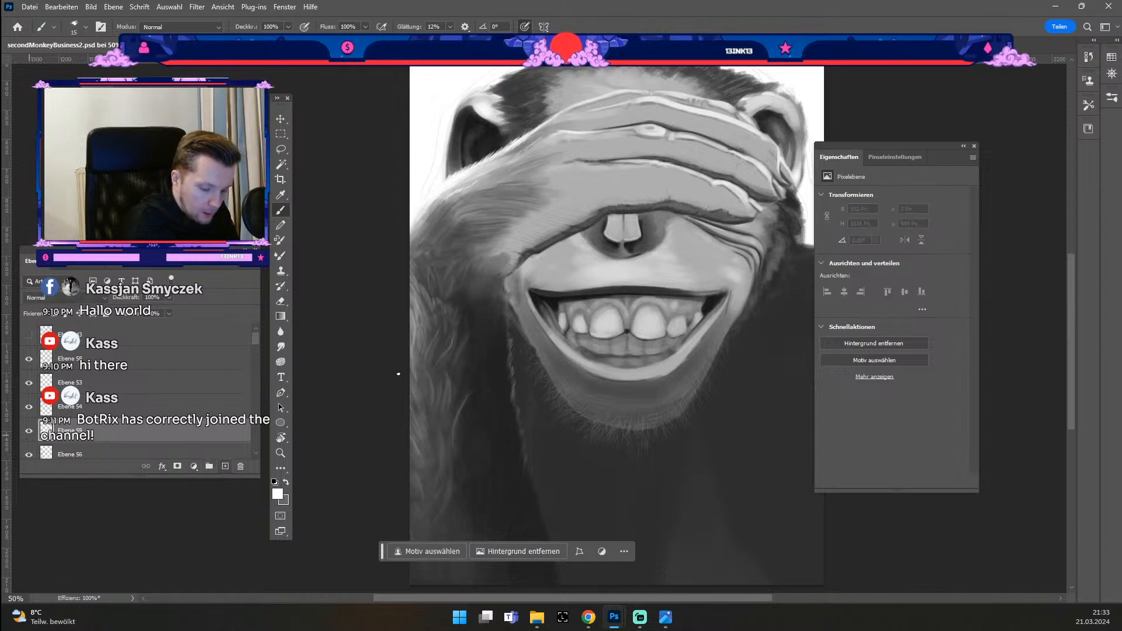
Step: Sample a dark grey from the shaded arm fur as the foreground colour and set the brush opacity to 45%
click(277, 496)
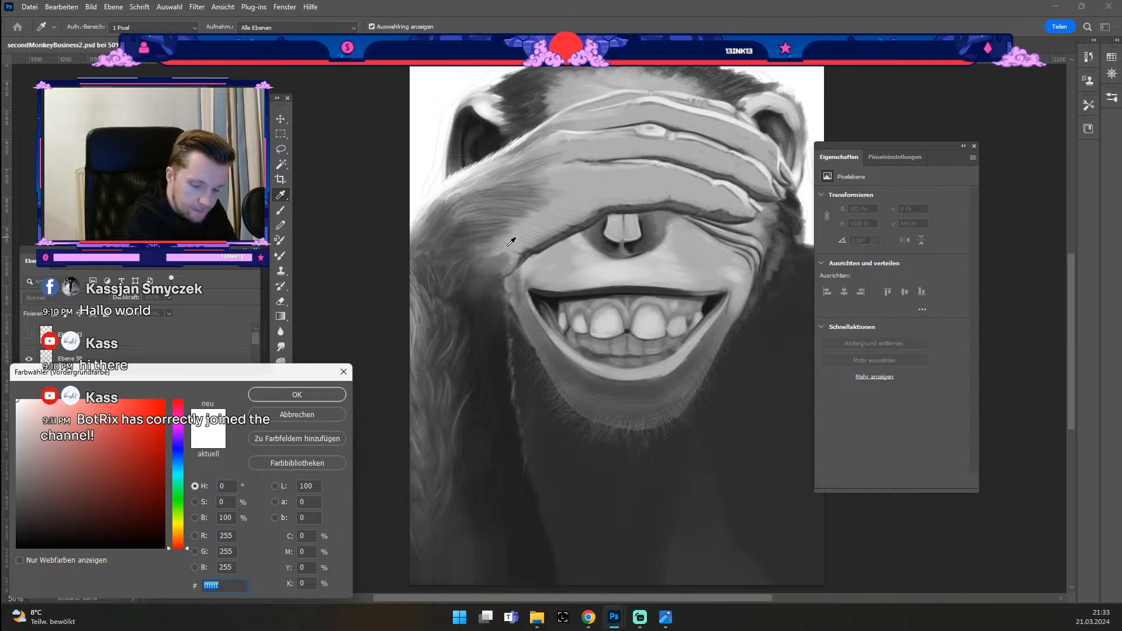
click(459, 374)
click(321, 395)
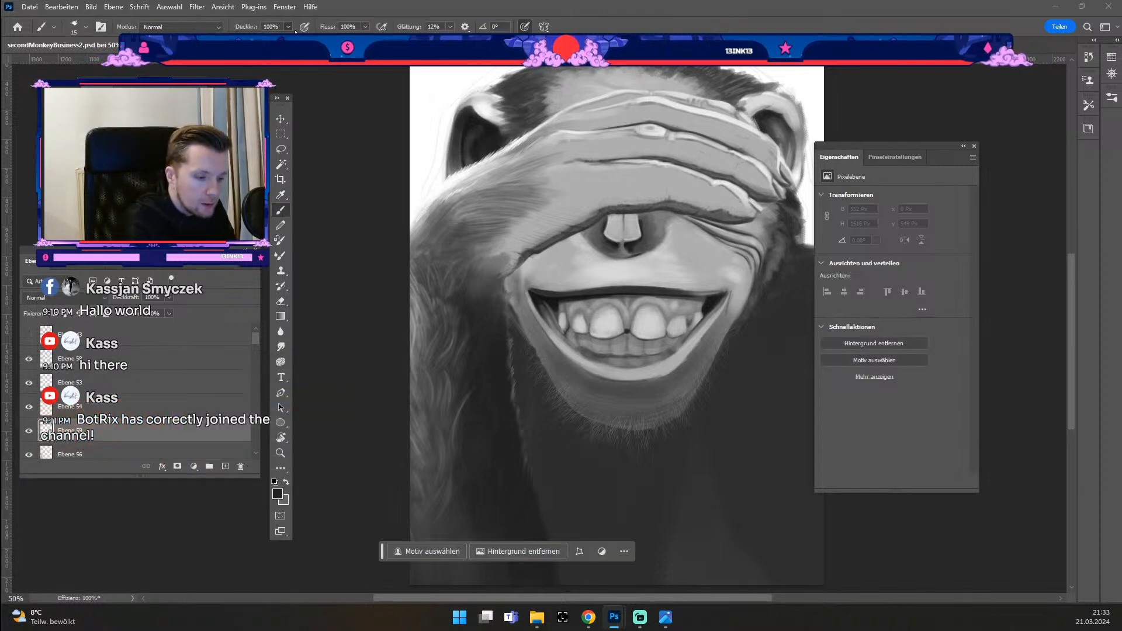
key(4)
key(5)
key(b)
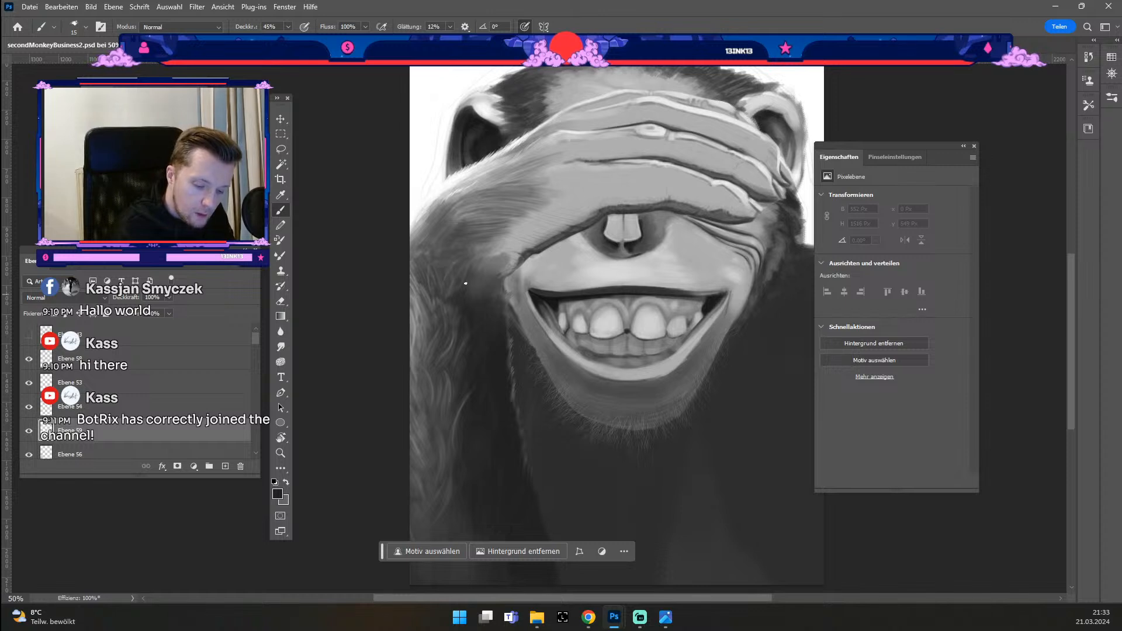
Step: Paint dark hairs on the new layer across the forearm bend below the wrist, undoing a misplaced stroke
drag(454, 255, 468, 245)
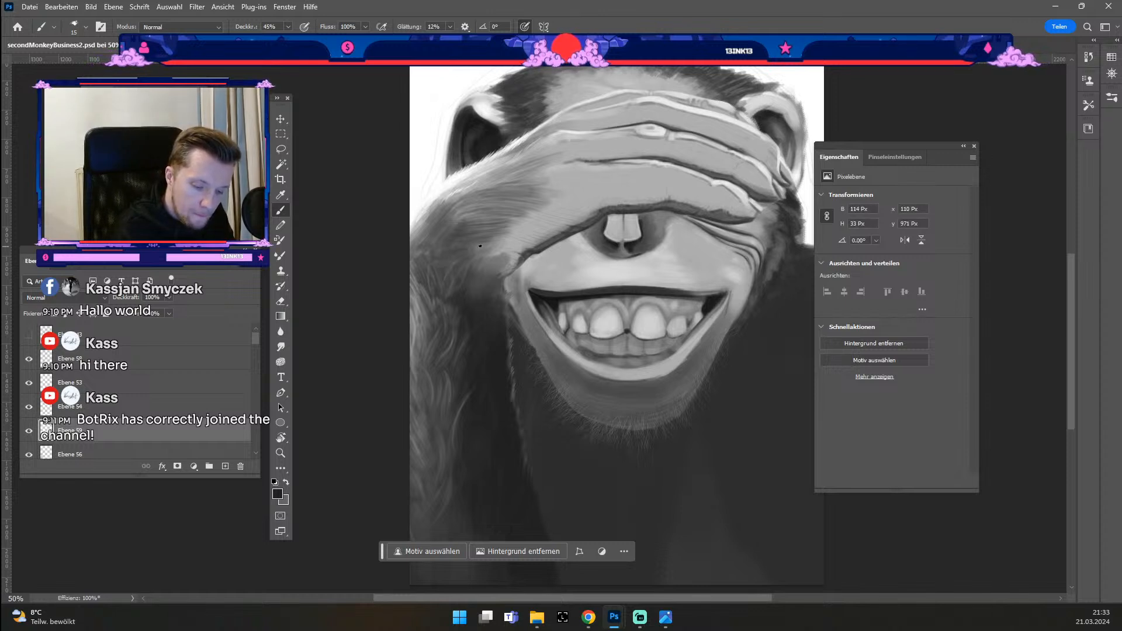
drag(468, 243, 478, 245)
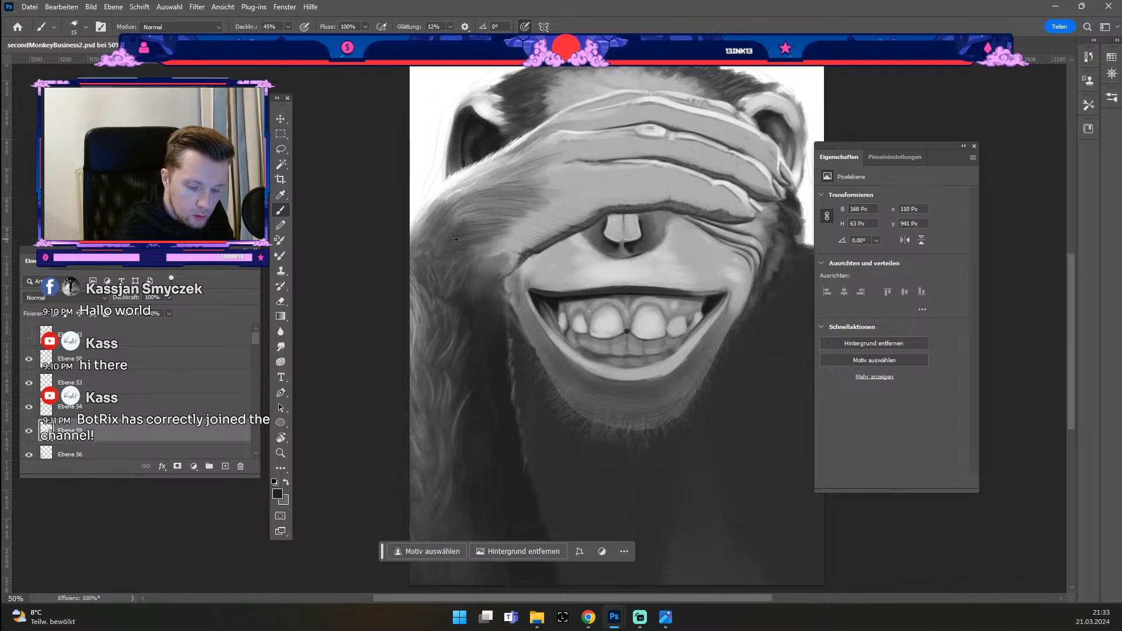
drag(449, 240, 489, 238)
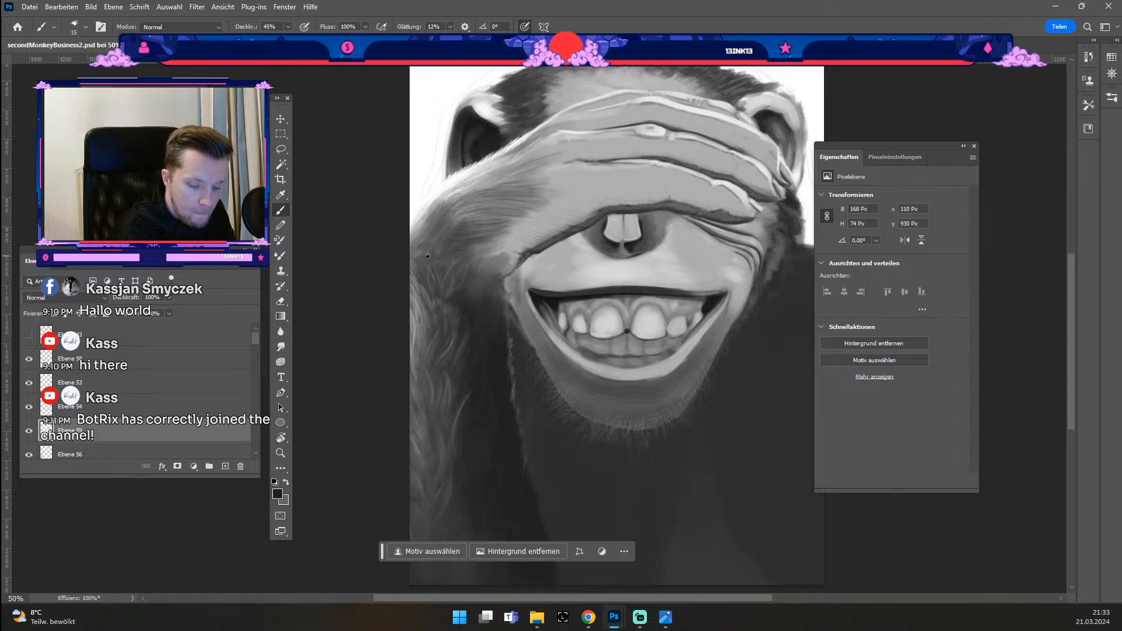
drag(453, 253, 443, 256)
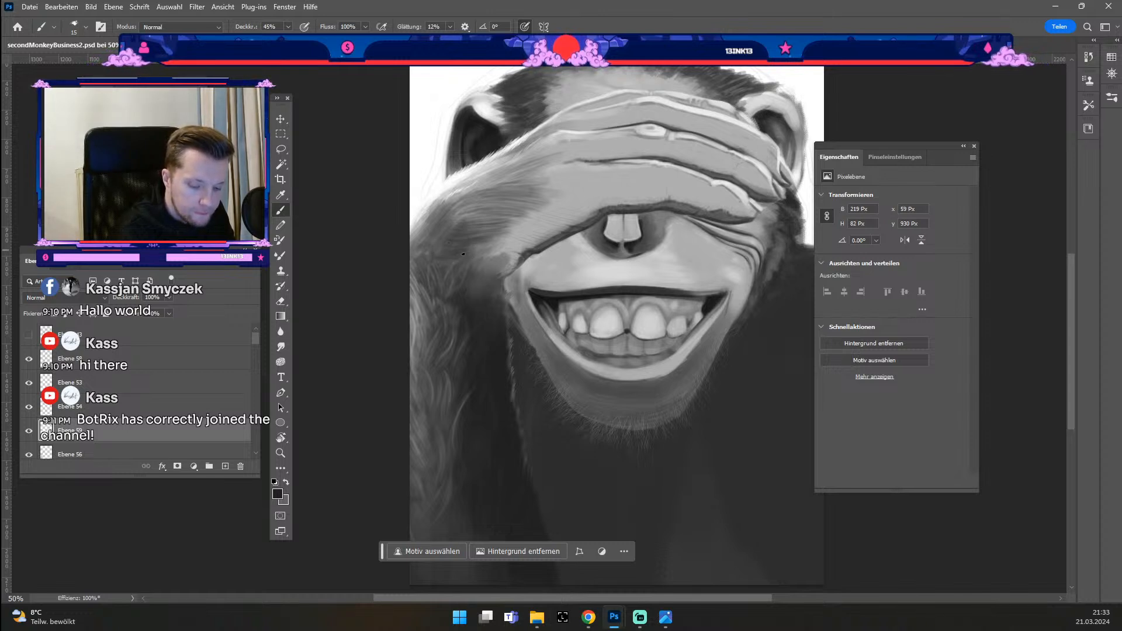
drag(477, 252, 468, 257)
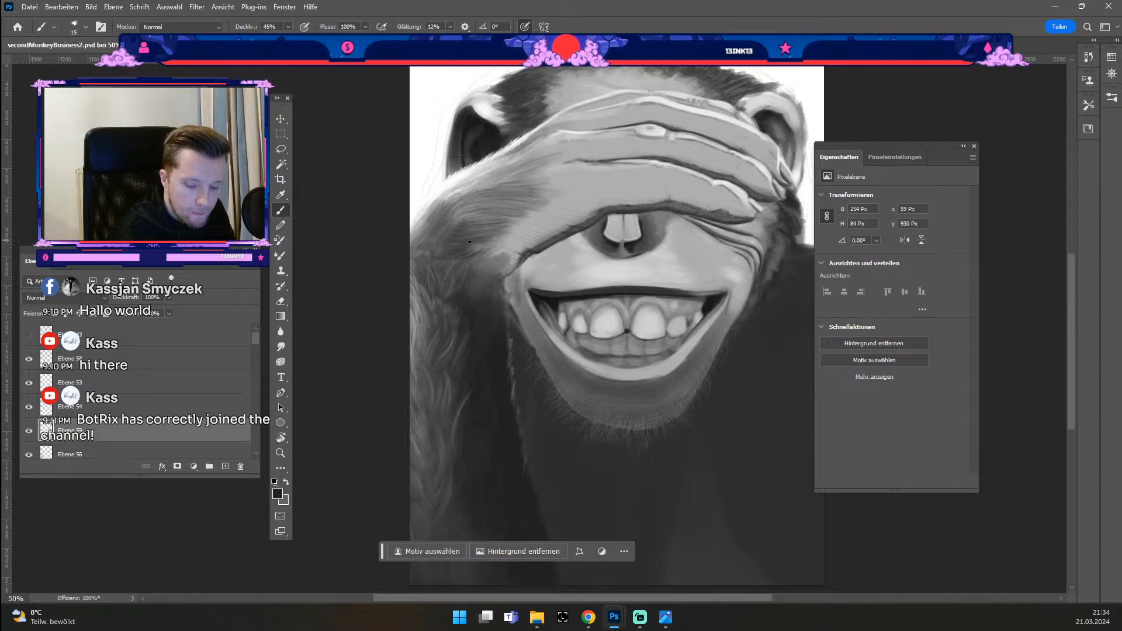
key(ctrl+z)
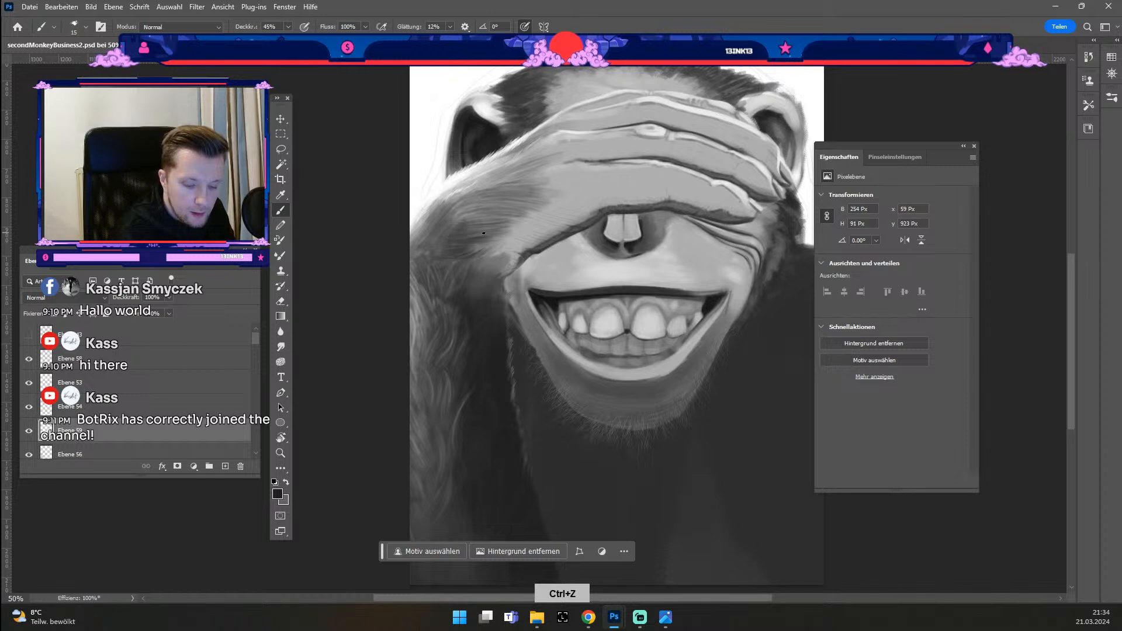
Step: Continue the dark hairs from the forearm bend across the lower wrist toward the palm's edge
click(676, 230)
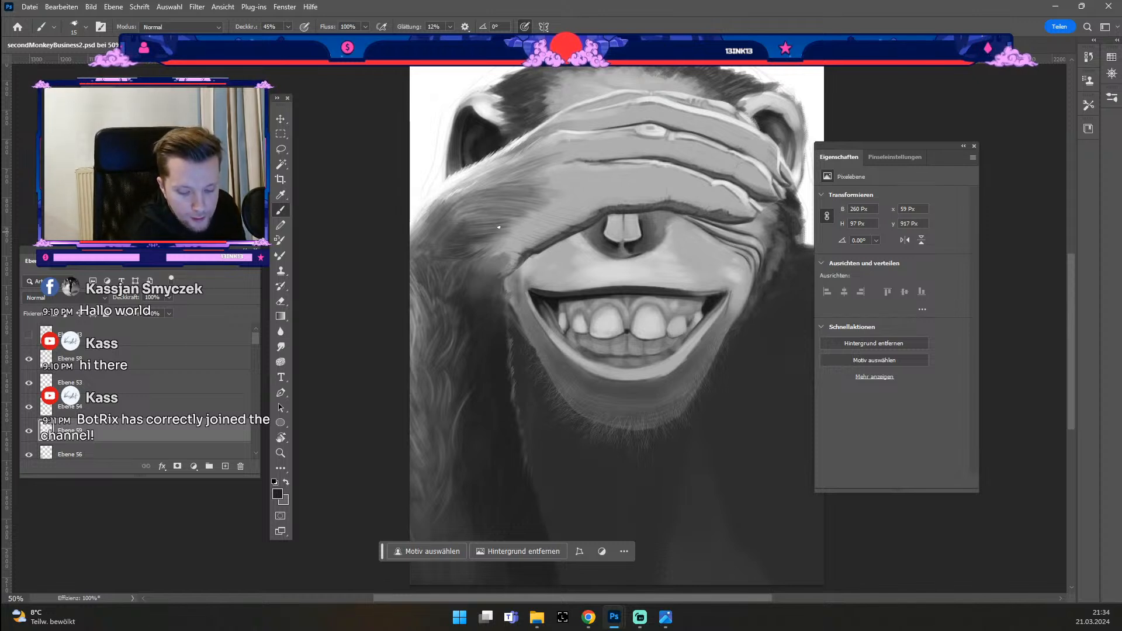
drag(500, 228, 506, 224)
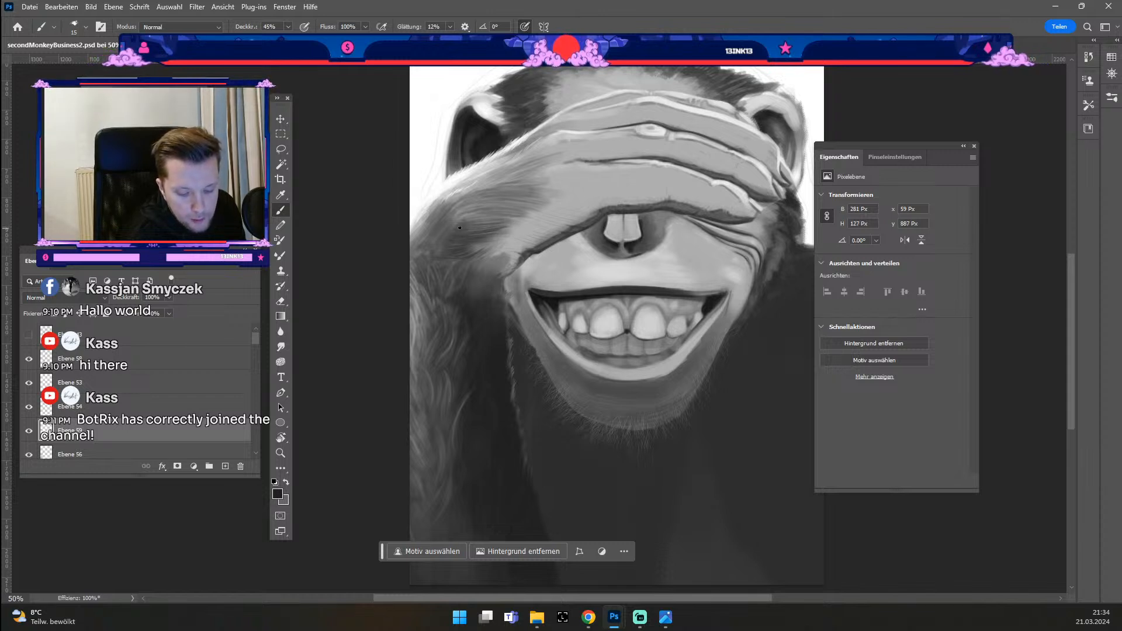
mouse_move(474, 227)
mouse_down()
mouse_move(511, 220)
mouse_move(445, 222)
mouse_move(522, 220)
mouse_up()
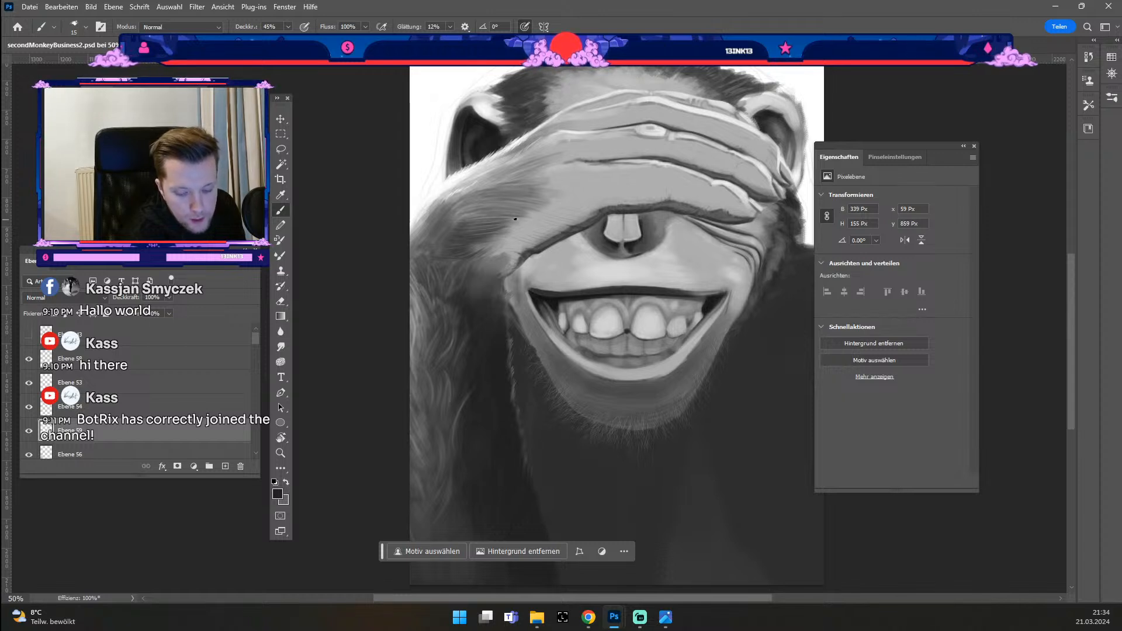
mouse_move(514, 218)
mouse_down()
mouse_move(474, 214)
mouse_move(536, 221)
mouse_move(467, 213)
mouse_move(520, 217)
mouse_up()
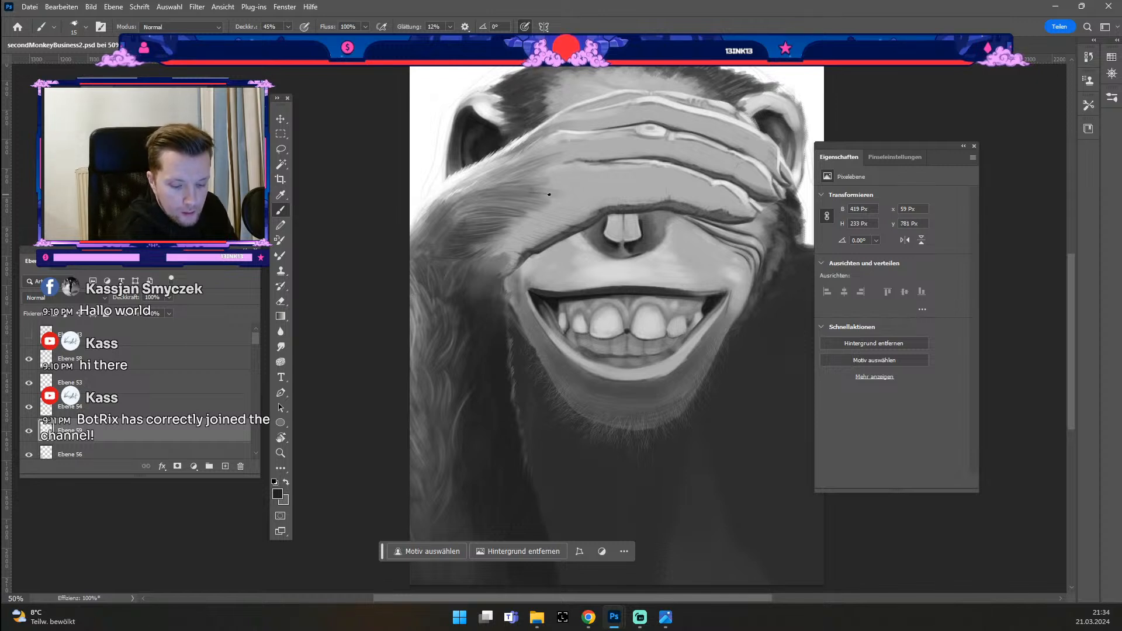
Step: Undo the latest wrist hairs and repaint dark strokes from the mid-wrist toward the back of the hand, undoing those that miss
key(ctrl+z)
key(ctrl+z)
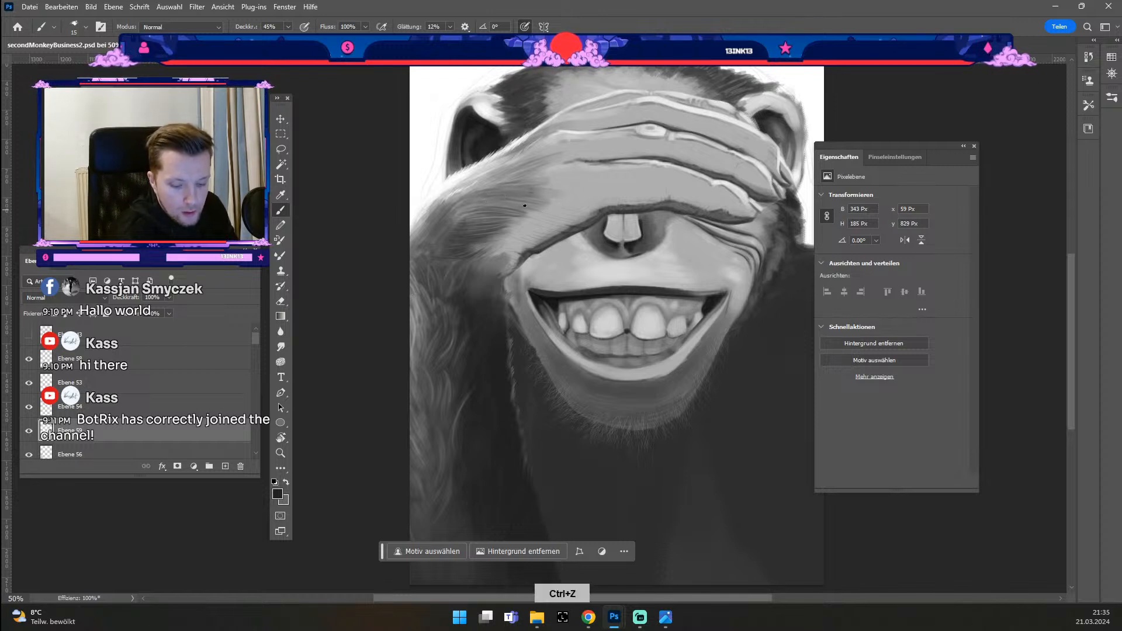
key(ctrl+z)
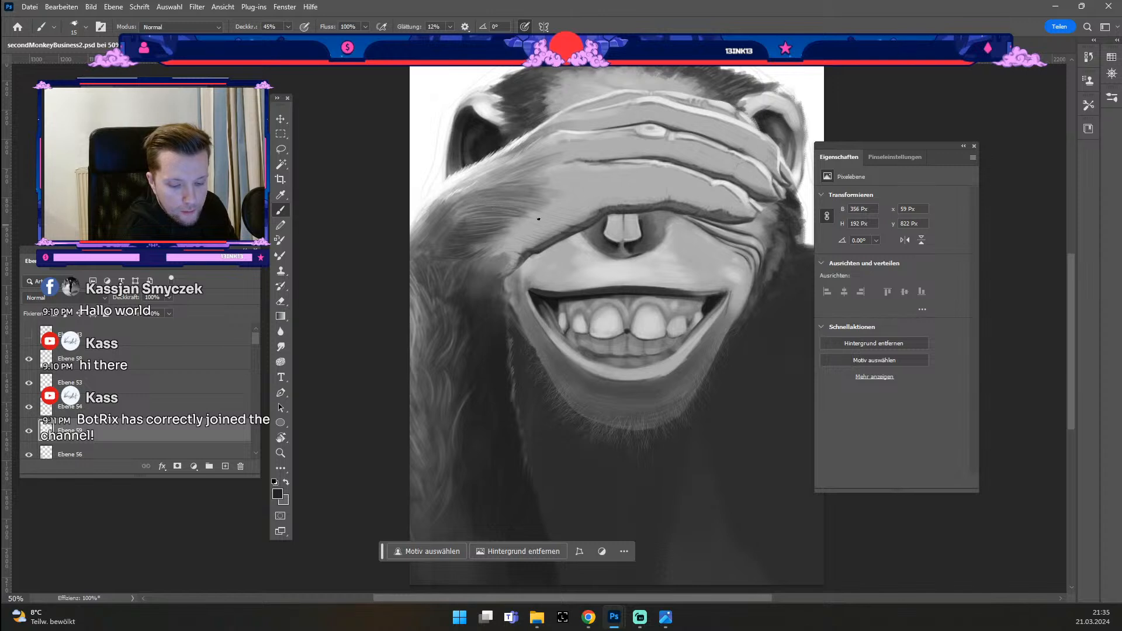
key(ctrl+z)
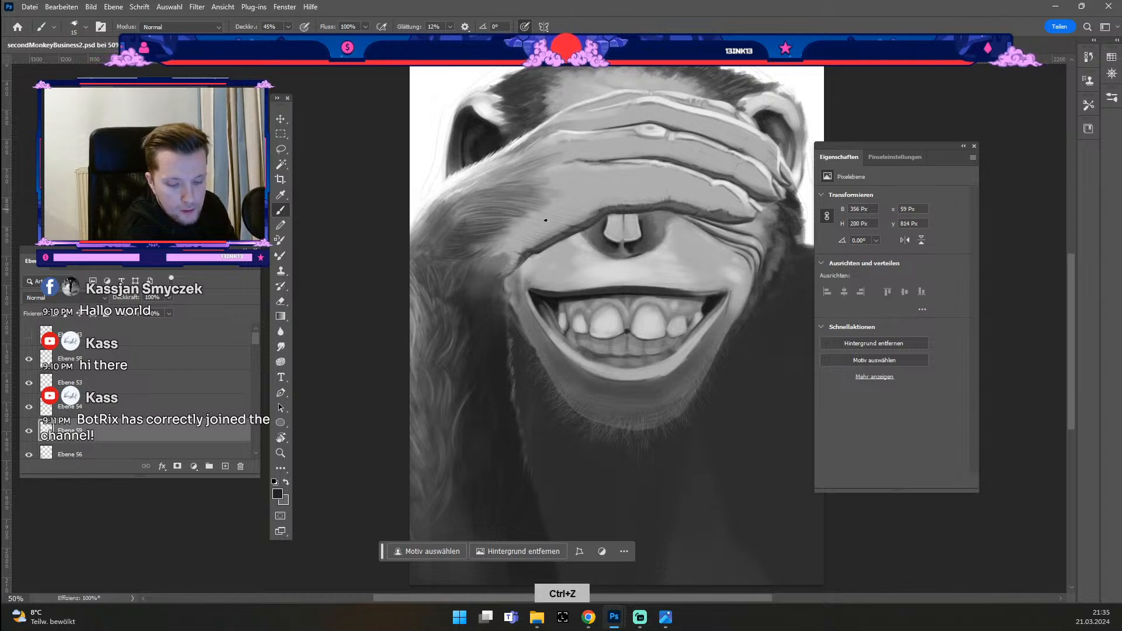
drag(487, 203, 525, 206)
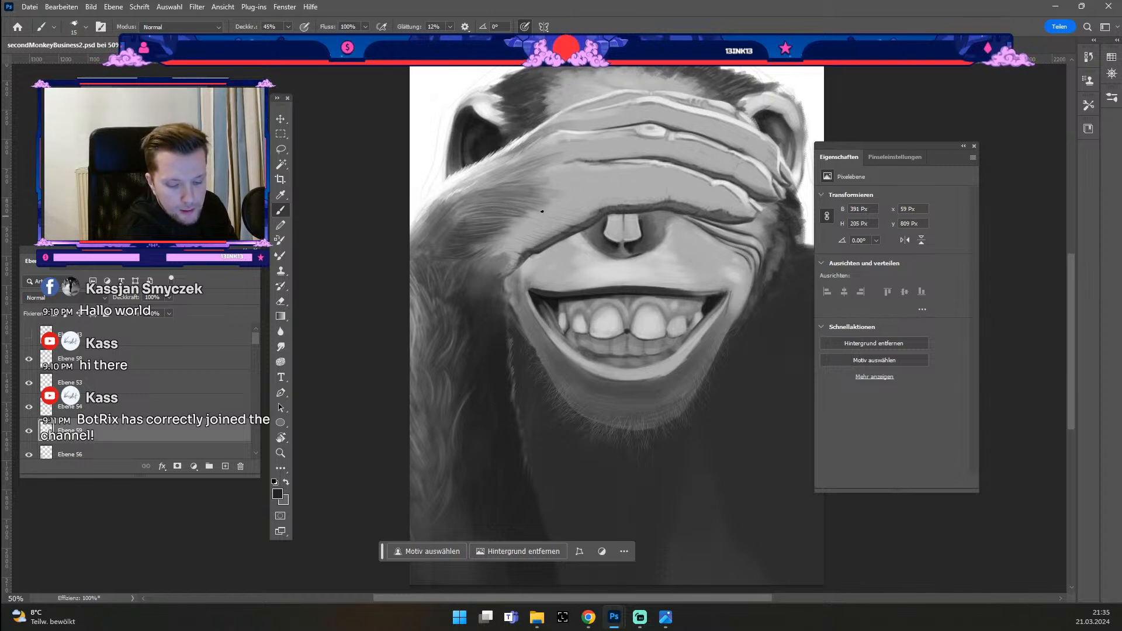
key(ctrl+z)
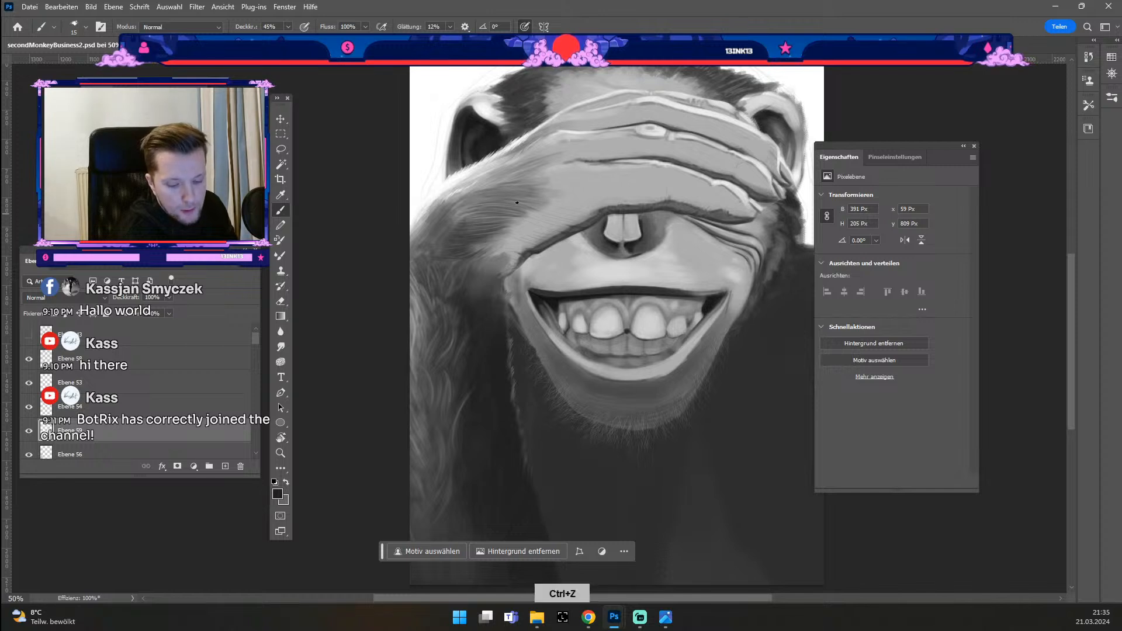
drag(526, 205, 557, 209)
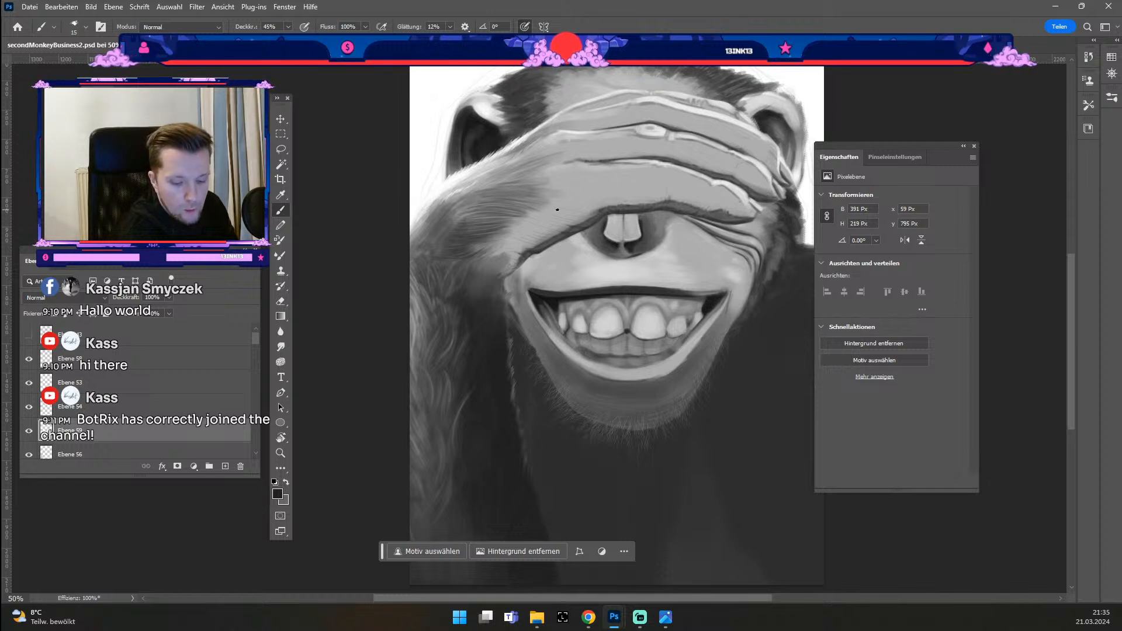
mouse_move(514, 200)
mouse_down()
mouse_move(569, 201)
mouse_move(537, 195)
mouse_up()
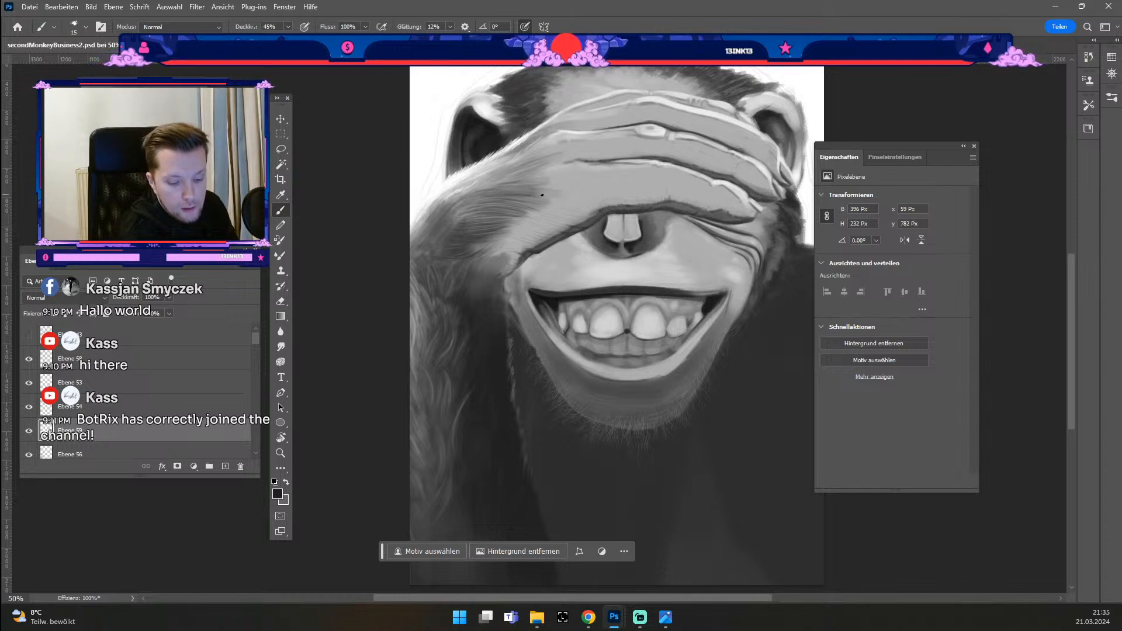
Step: Retry the dark hairs on the mid-wrist beside the back of the hand, undoing the strokes that miss
key(ctrl+z)
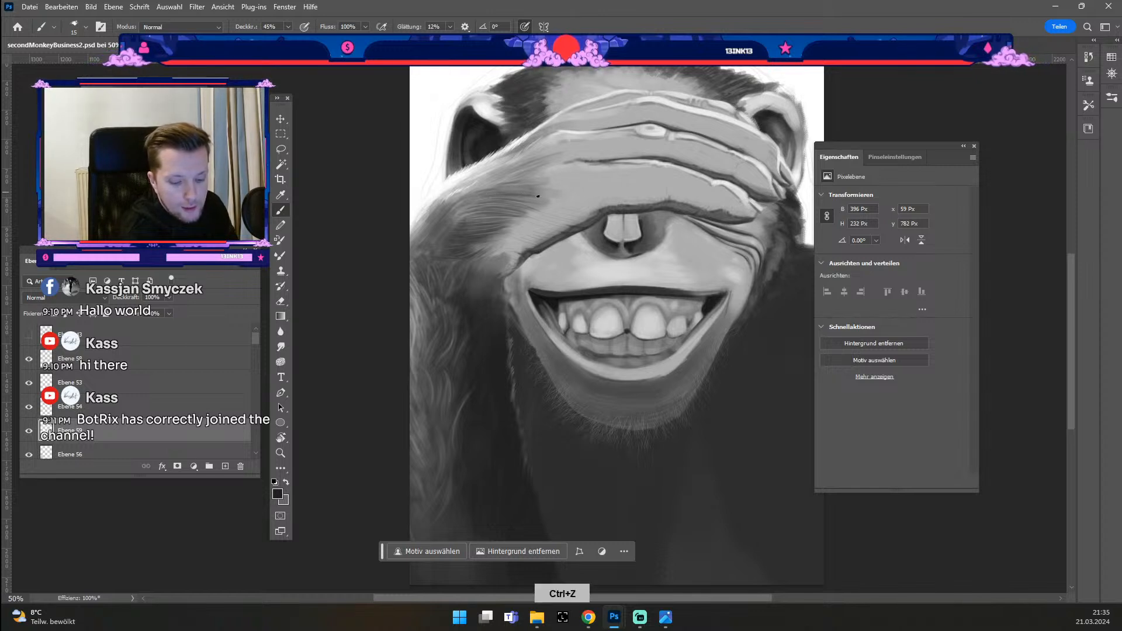
mouse_move(514, 195)
mouse_down()
mouse_move(556, 198)
mouse_move(466, 191)
mouse_move(544, 192)
mouse_up()
key(ctrl+z)
key(ctrl+z)
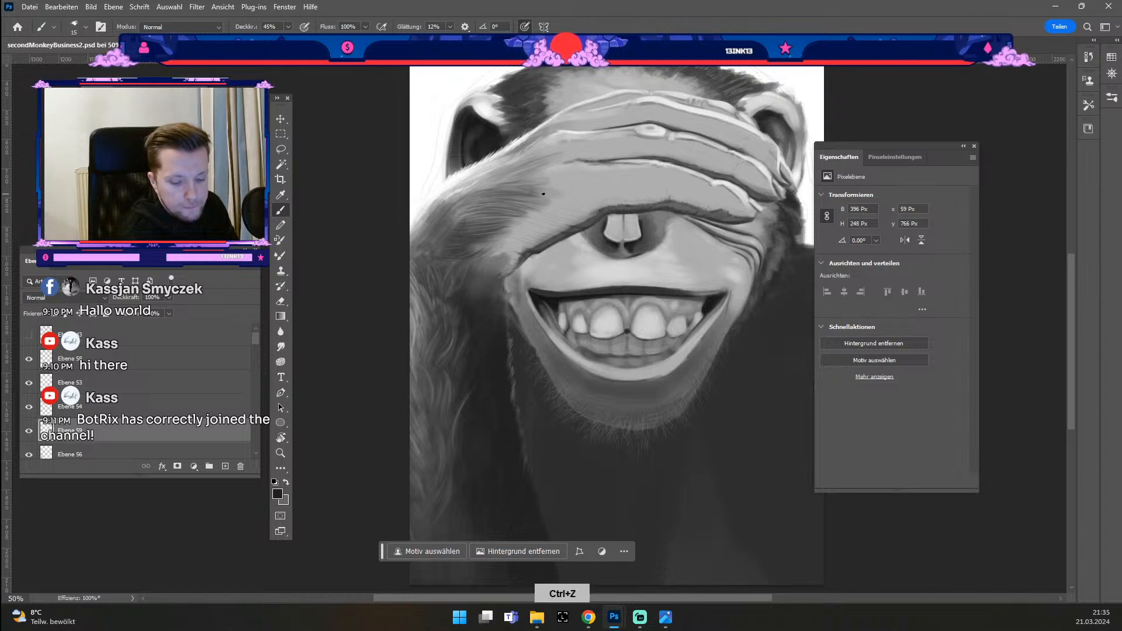
Step: Paint short dark hairs around the forearm bend and its outer edge, repeatedly undoing misplaced strokes
drag(415, 237, 439, 241)
key(ctrl+z)
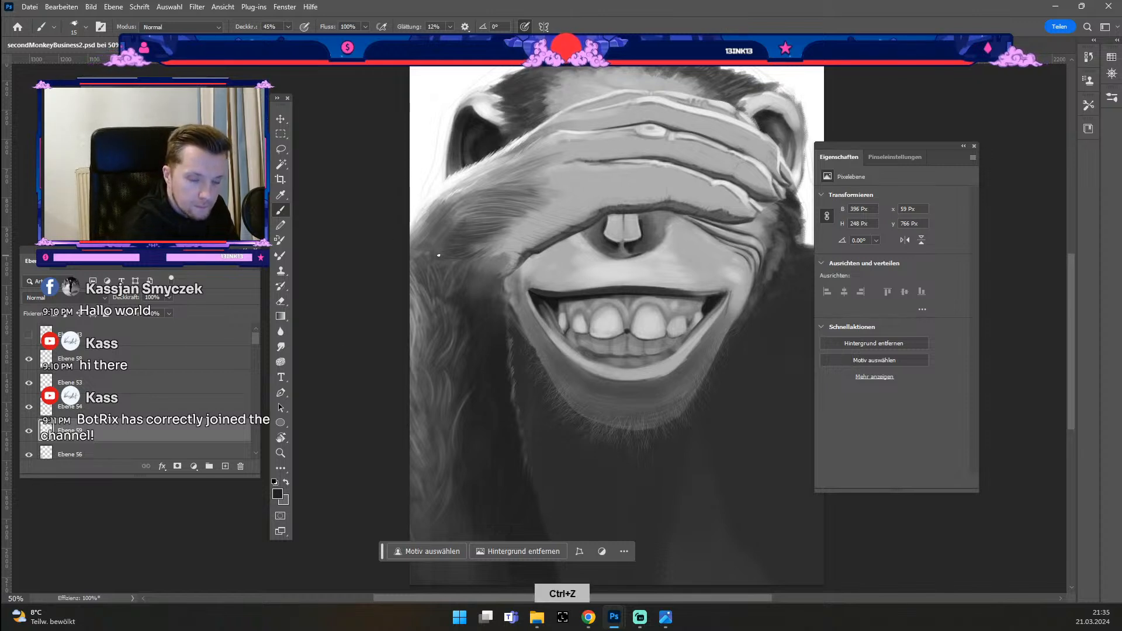
drag(435, 250, 466, 253)
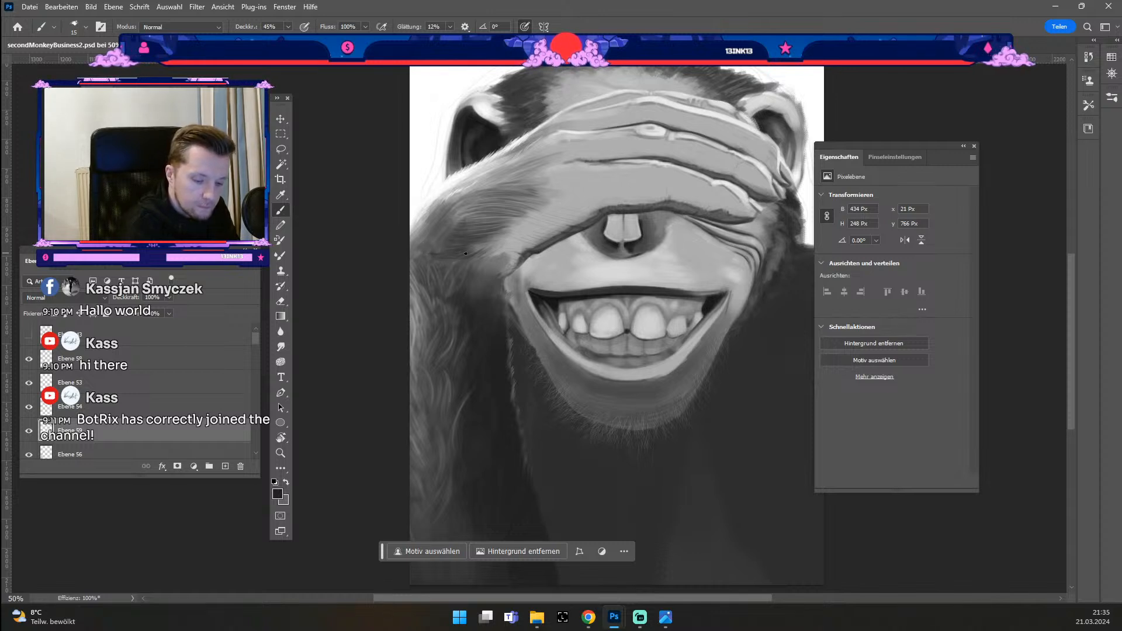
key(ctrl+z)
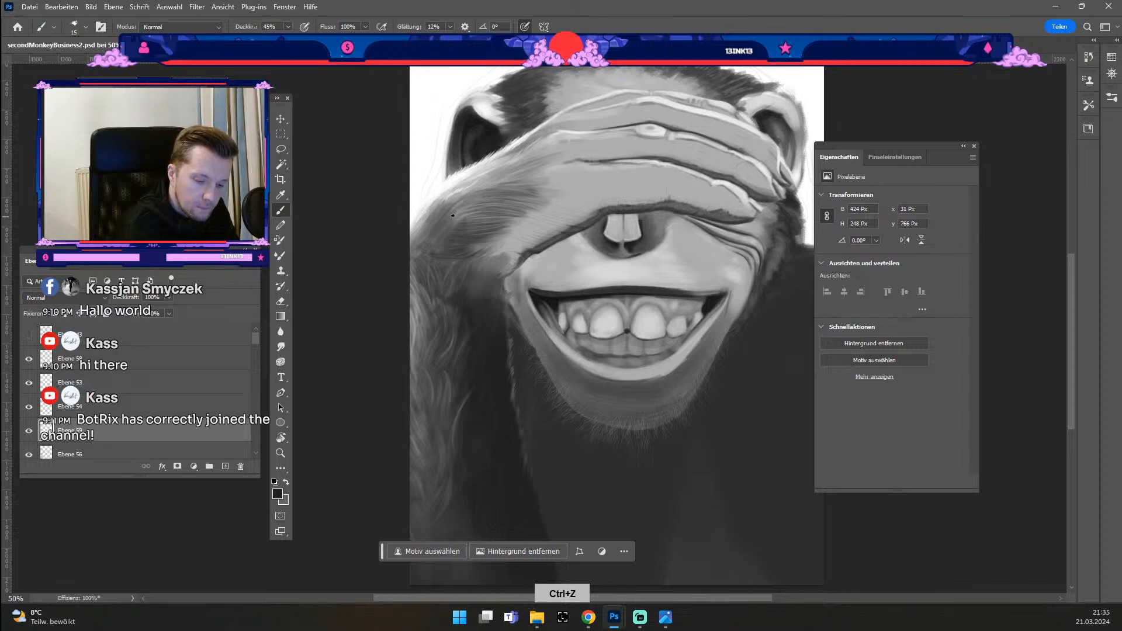
key(ctrl+z)
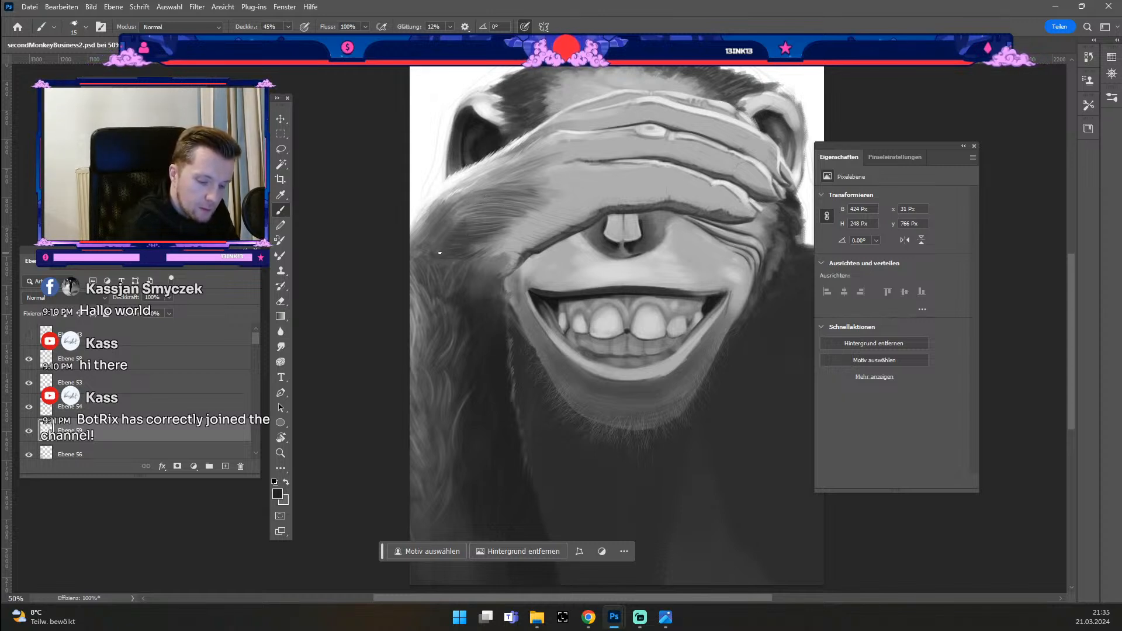
key(ctrl+z)
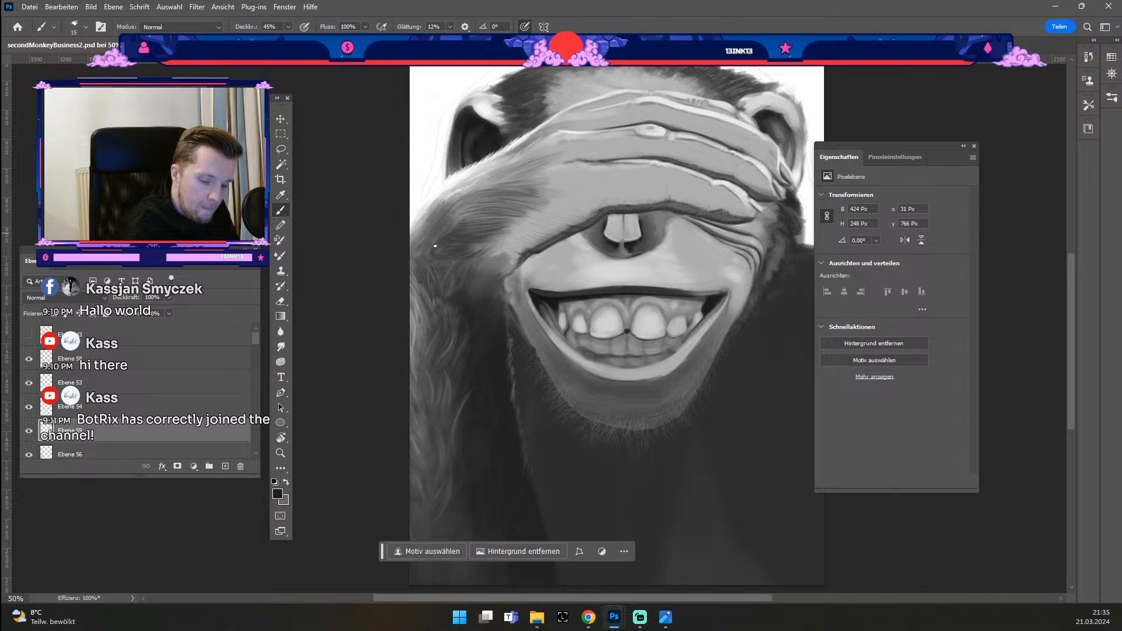
key(ctrl+z)
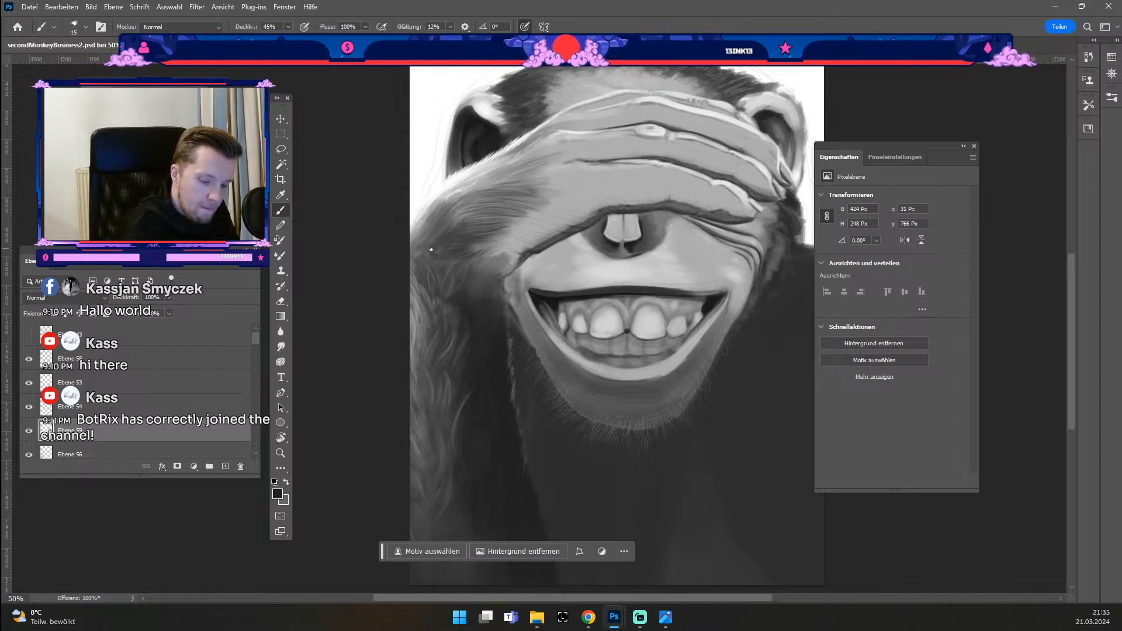
key(ctrl+z)
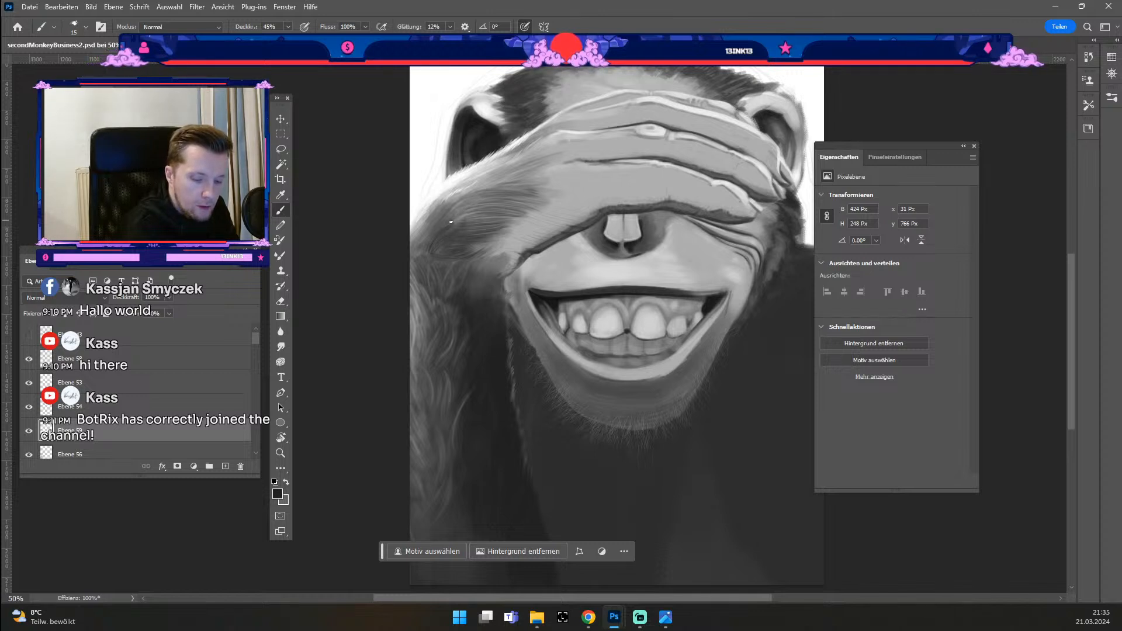
key(ctrl+z)
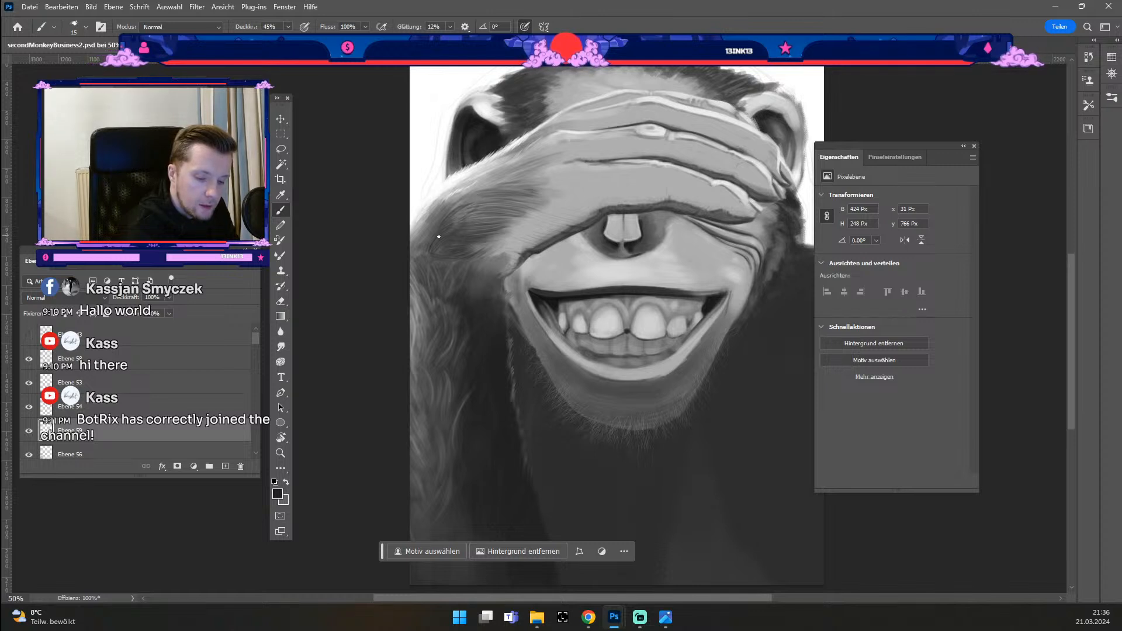
key(ctrl+z)
key(ctrl+z)
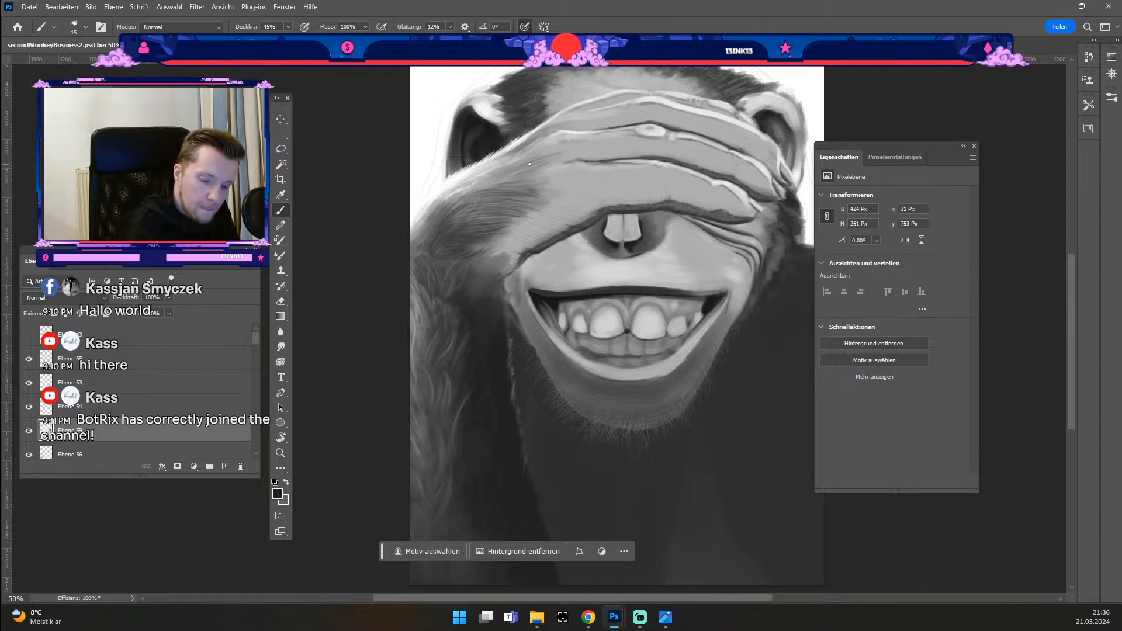
Step: Paint dark hairs along the upper wrist toward the back of the hand, undoing a misplaced stroke
mouse_move(467, 203)
mouse_down()
mouse_move(514, 179)
mouse_move(501, 188)
mouse_up()
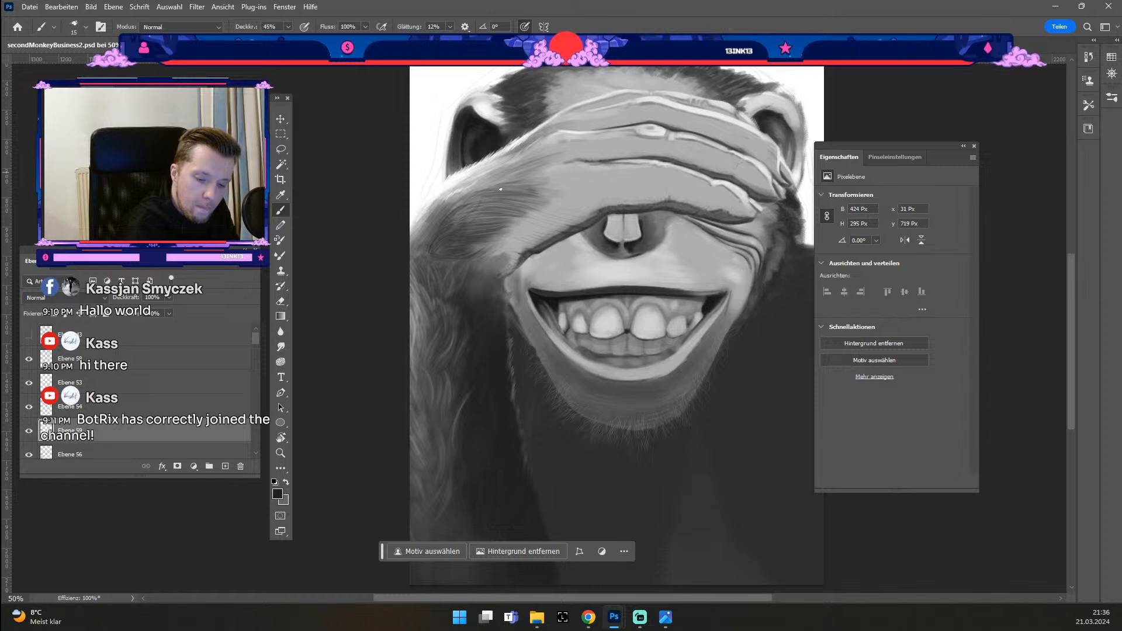
key(ctrl+z)
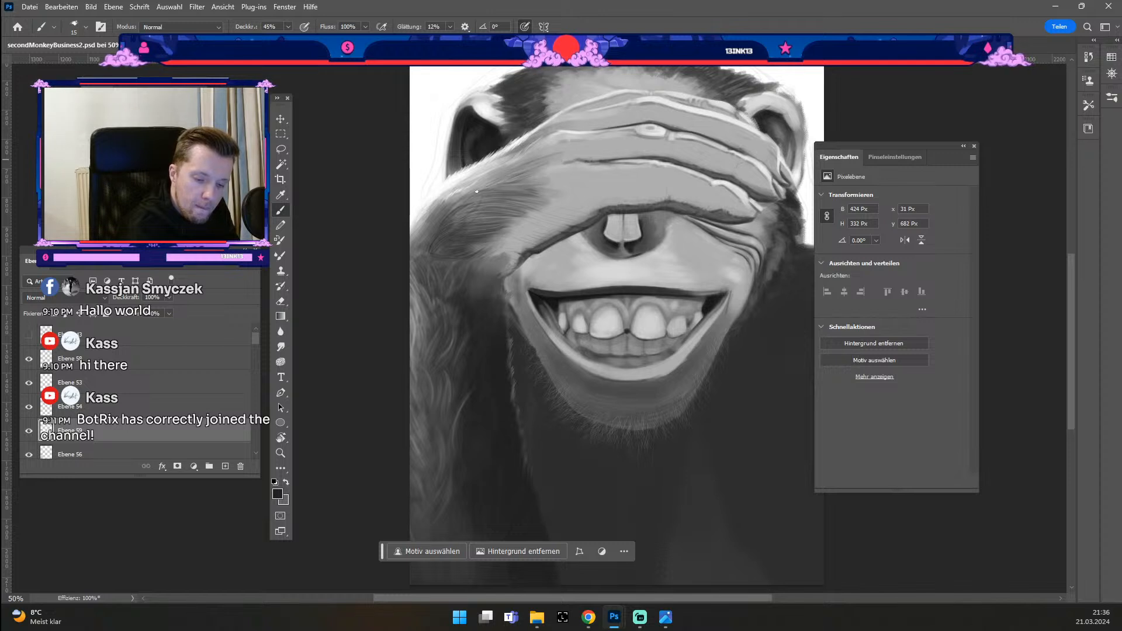
drag(533, 162, 508, 171)
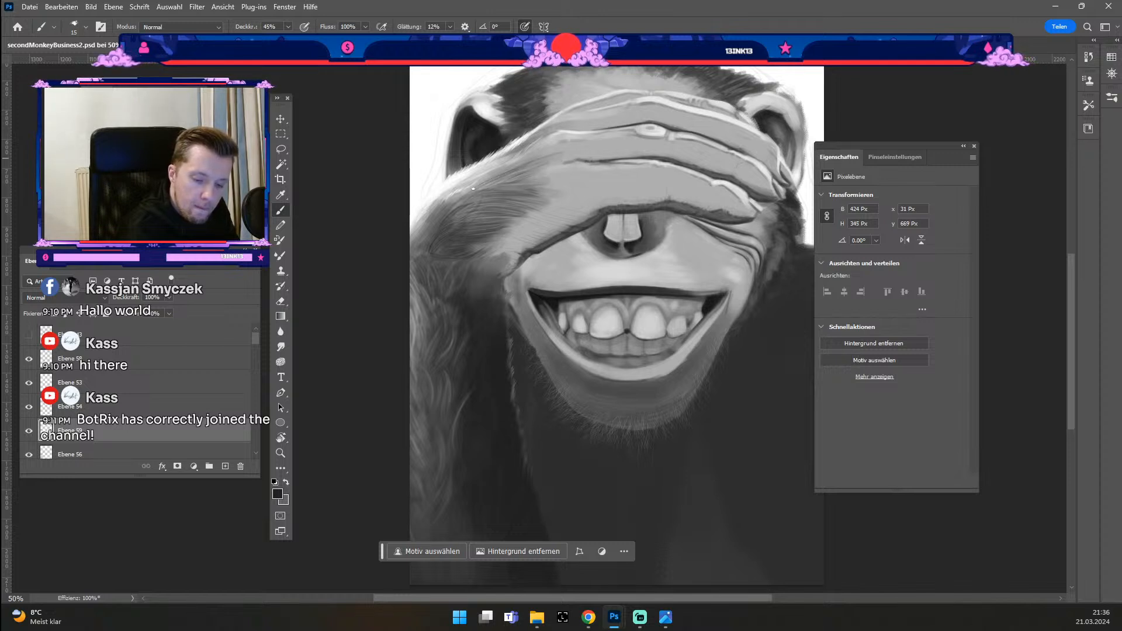
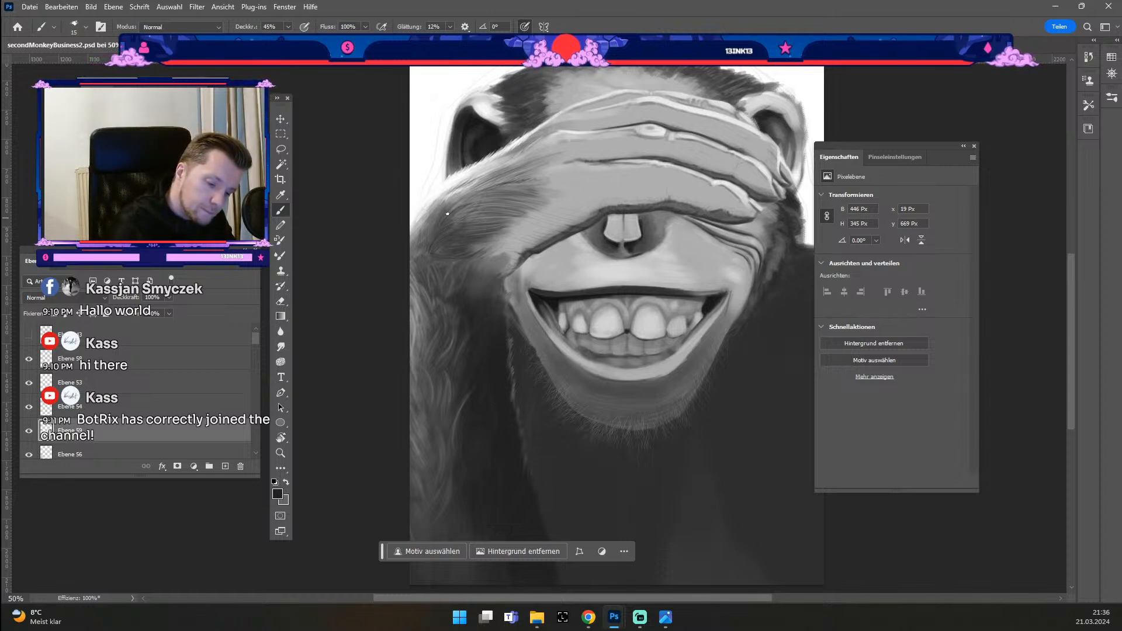
Step: Undo misplaced hairs and extend the dark hairs from the forearm bend down to the arm's outer edge
key(ctrl+z)
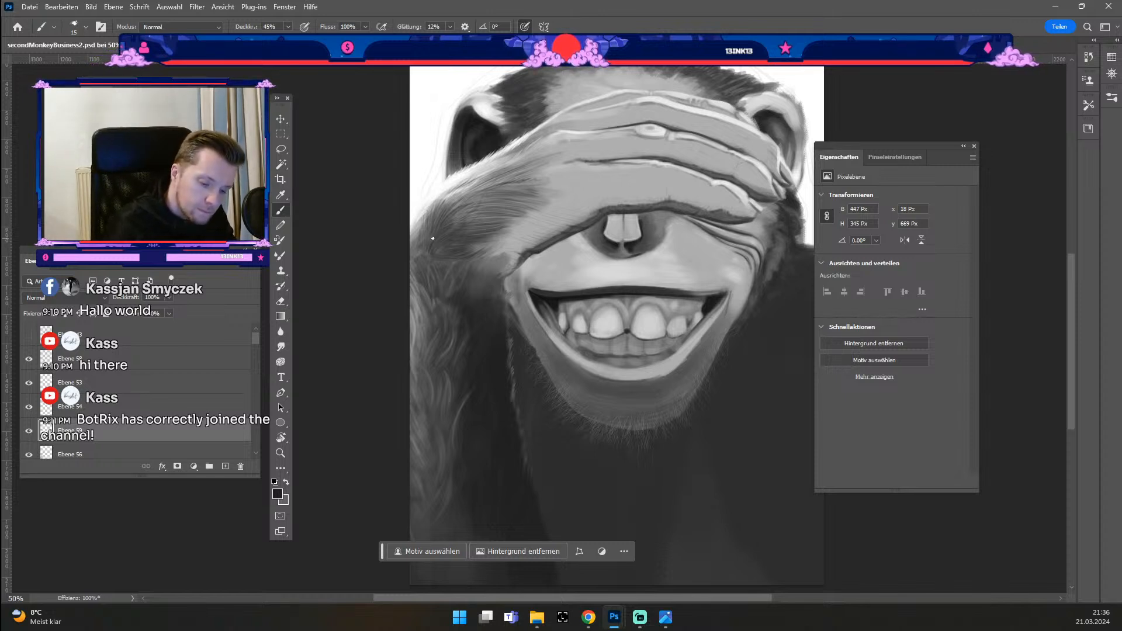
key(ctrl+z)
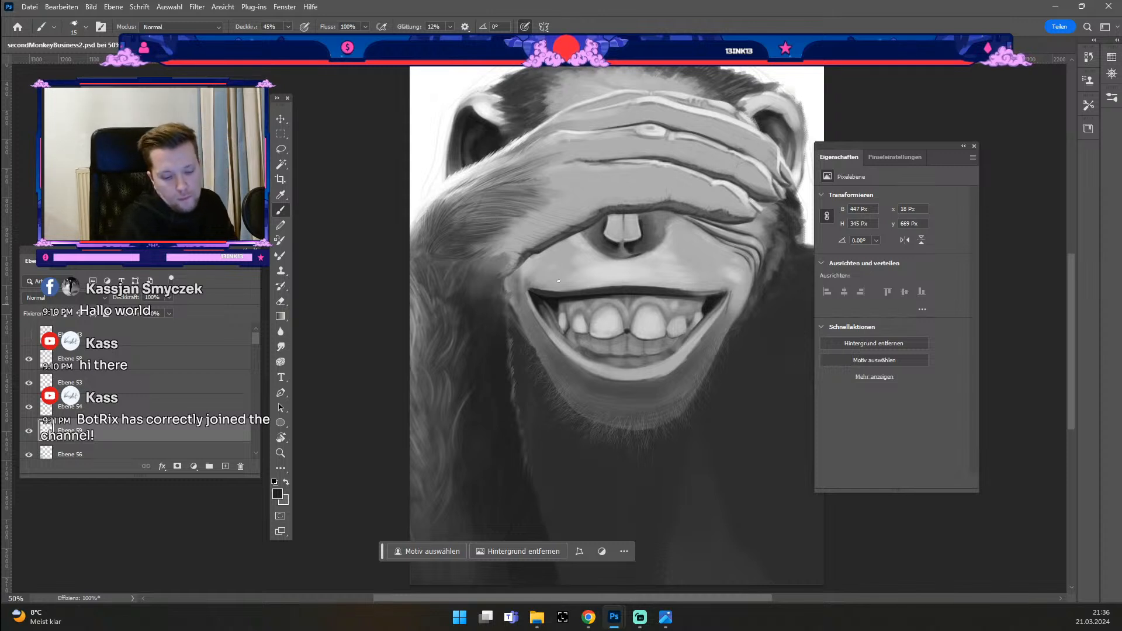
key(ctrl+z)
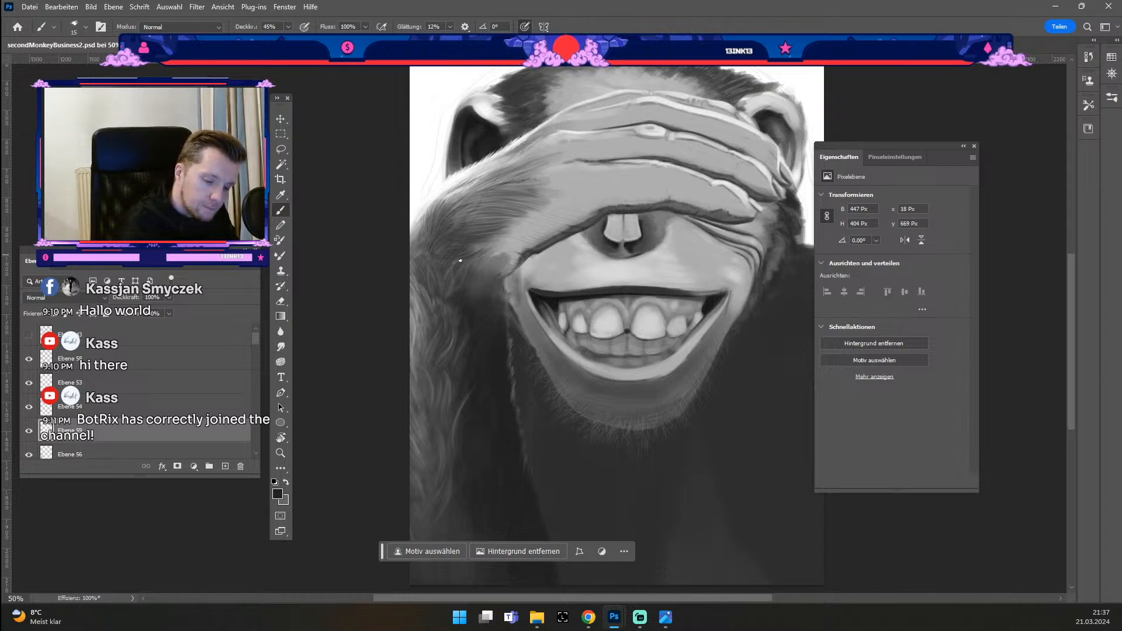
drag(424, 290, 412, 280)
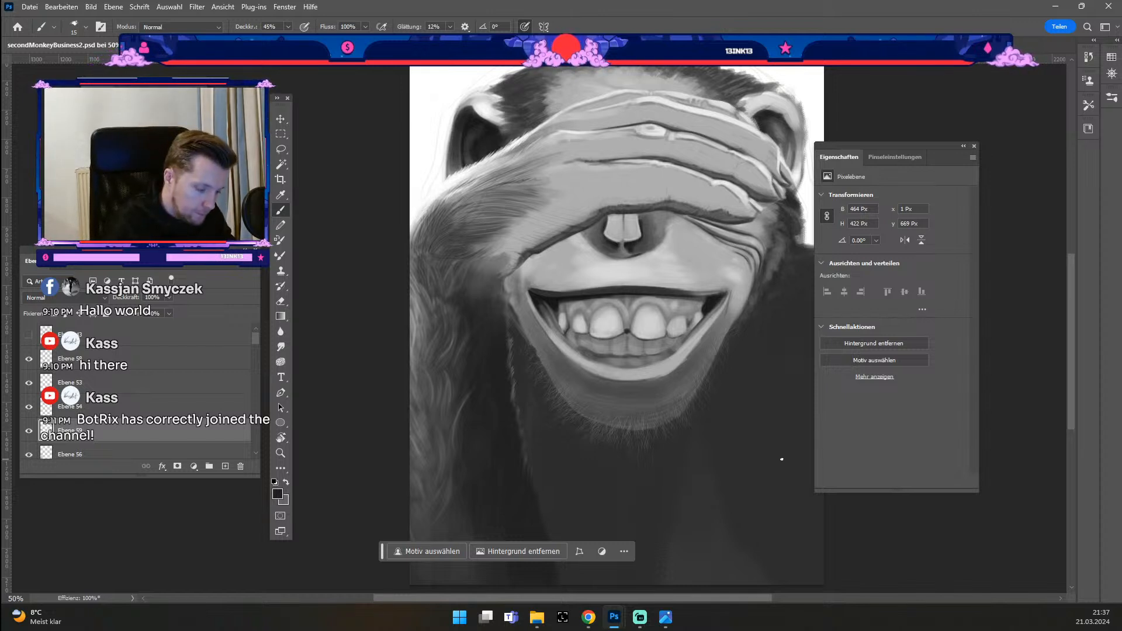
Step: Add a new layer beneath the hair layer and paint broad dark strokes on the forearm bend with a 45 px brush, undoing misplaced ones
click(209, 456)
click(226, 466)
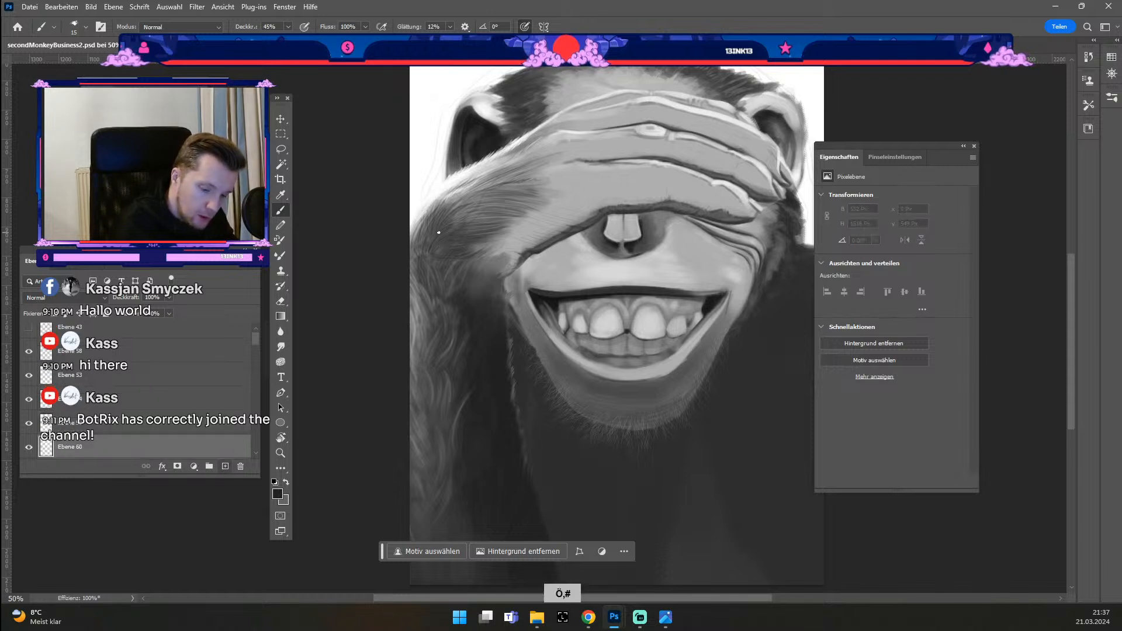
key(bracketright)
mouse_move(437, 232)
mouse_down()
mouse_move(425, 185)
mouse_move(434, 188)
mouse_move(429, 249)
mouse_move(434, 218)
mouse_move(420, 247)
mouse_move(436, 208)
mouse_move(427, 251)
mouse_move(457, 191)
mouse_move(427, 258)
mouse_move(462, 216)
mouse_move(438, 252)
mouse_move(470, 227)
mouse_move(435, 244)
mouse_move(485, 198)
mouse_move(445, 223)
mouse_move(496, 209)
mouse_move(442, 232)
mouse_move(507, 224)
mouse_move(446, 246)
mouse_move(493, 237)
mouse_move(442, 237)
mouse_move(509, 227)
mouse_move(451, 227)
mouse_move(523, 188)
mouse_move(440, 253)
mouse_move(465, 239)
mouse_up()
key(ctrl+z)
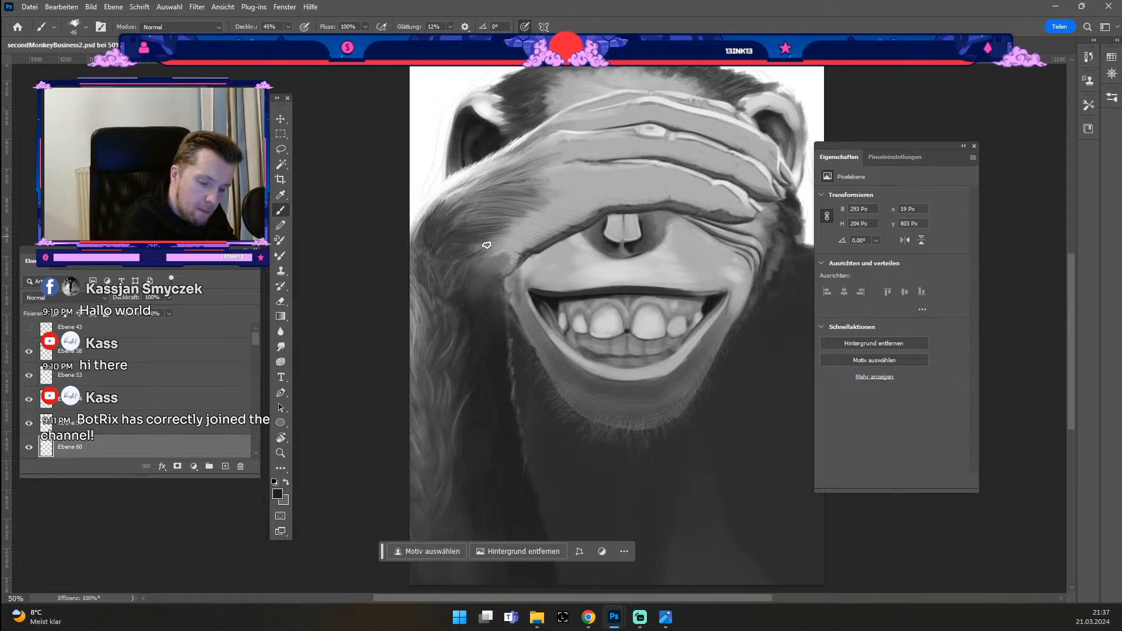
key(ctrl+z)
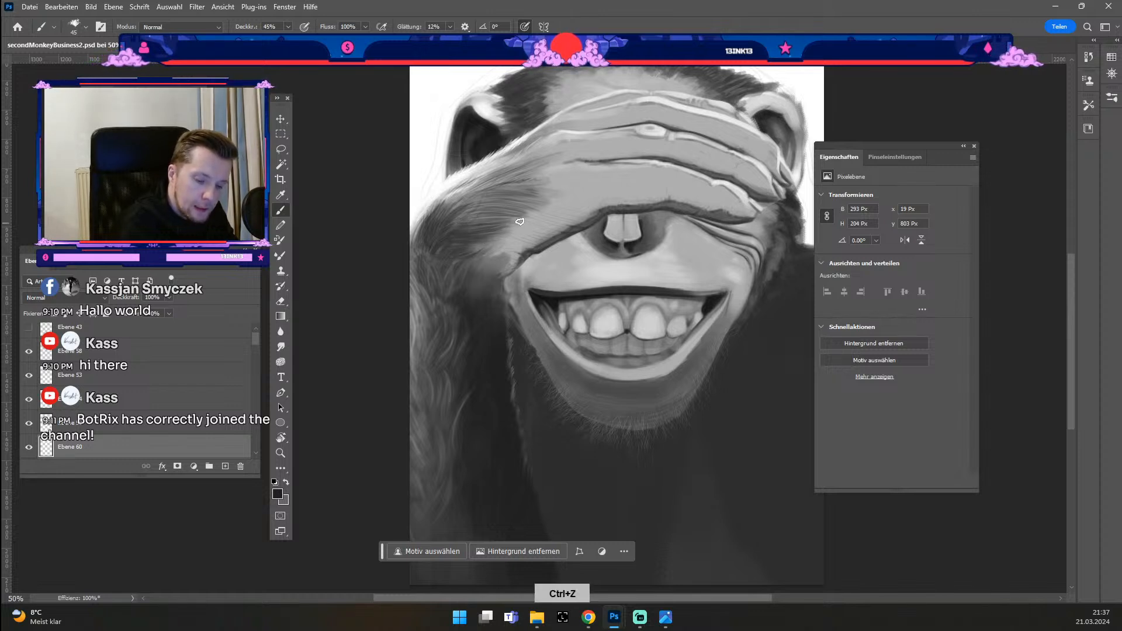
Step: Darken the fur across the wrist and along the forearm bend's outer edge with broad strokes, undoing a misplaced one
mouse_move(451, 221)
mouse_down()
mouse_move(512, 218)
mouse_move(457, 219)
mouse_up()
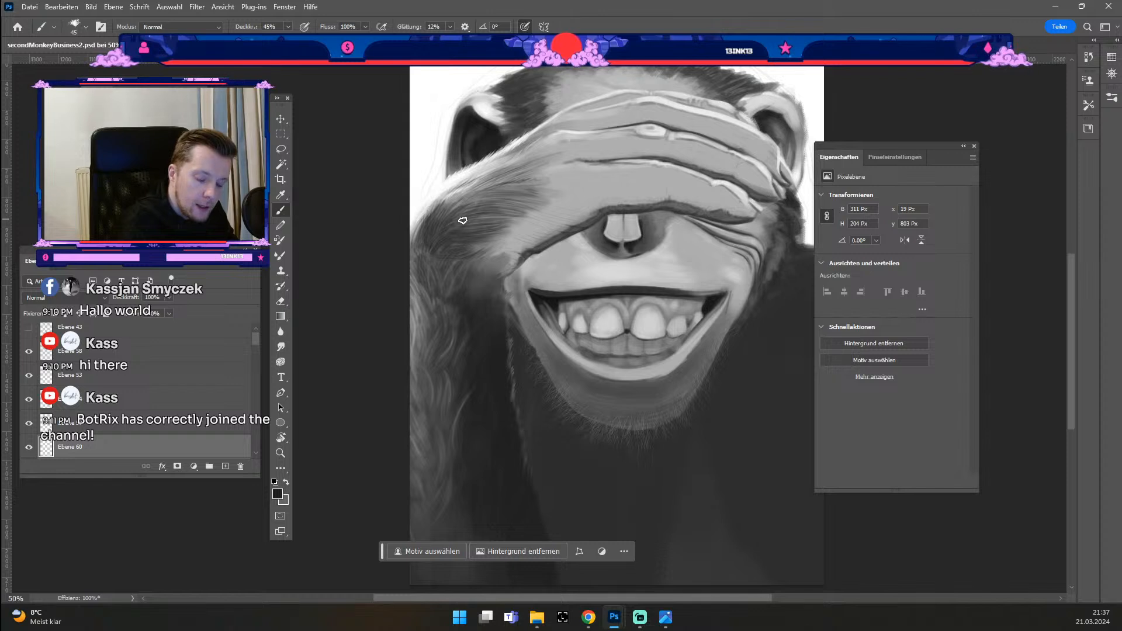
key(ctrl+z)
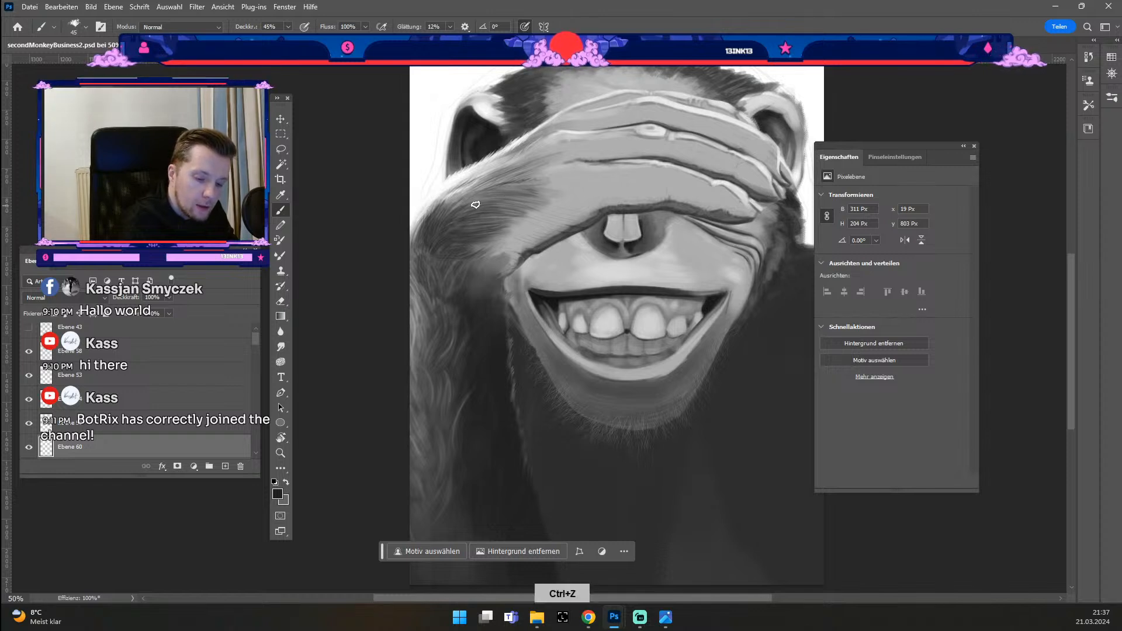
drag(506, 211, 470, 213)
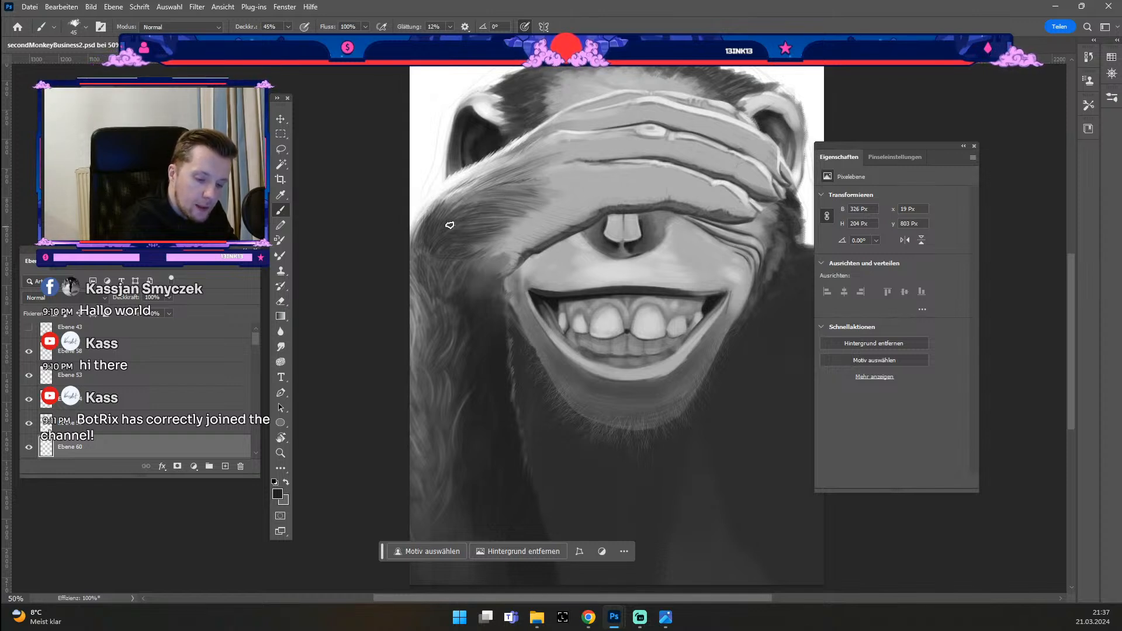
mouse_move(422, 245)
mouse_down()
mouse_move(428, 265)
mouse_move(416, 252)
mouse_up()
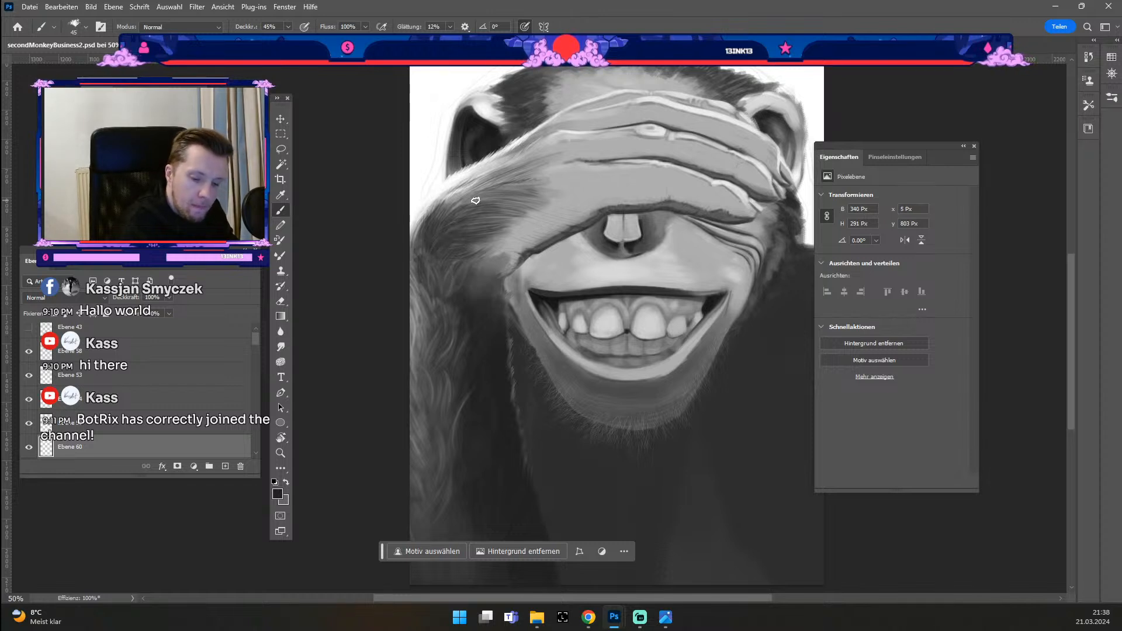
Step: Extend the broad dark strokes along the upper wrist toward the hand and down the arm below the bend
mouse_move(501, 193)
mouse_down()
mouse_move(452, 211)
mouse_move(521, 194)
mouse_move(469, 204)
mouse_move(513, 199)
mouse_move(479, 199)
mouse_up()
mouse_move(526, 170)
mouse_down()
mouse_move(452, 204)
mouse_move(529, 164)
mouse_move(441, 207)
mouse_move(513, 177)
mouse_move(452, 197)
mouse_move(508, 166)
mouse_up()
mouse_move(440, 201)
mouse_down()
mouse_move(484, 177)
mouse_move(423, 220)
mouse_move(511, 168)
mouse_move(496, 164)
mouse_up()
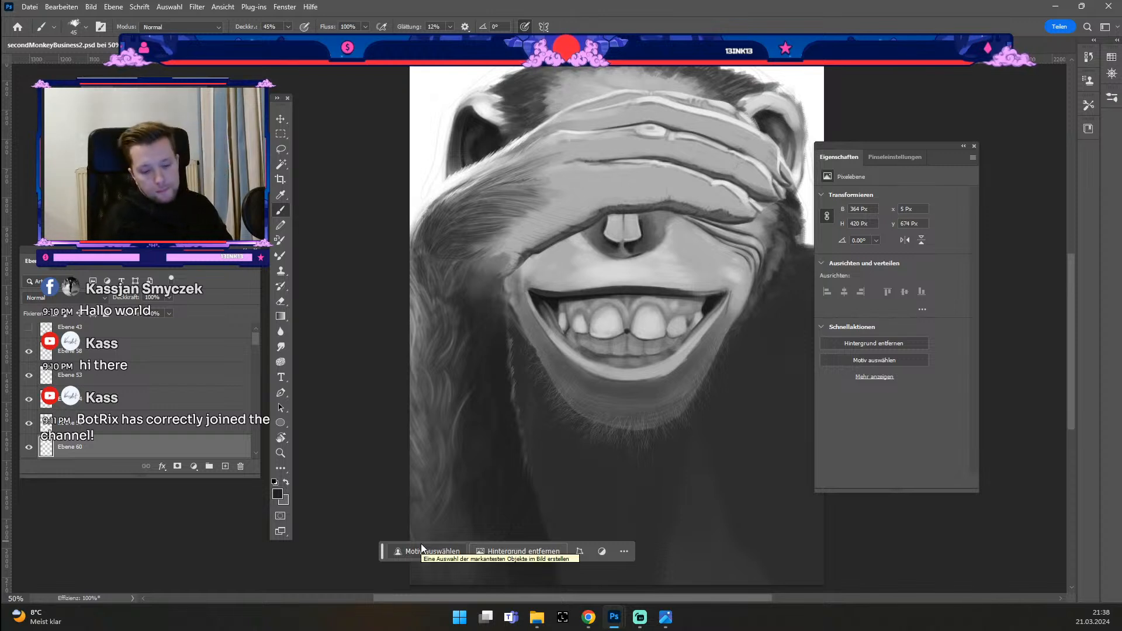
mouse_move(456, 244)
mouse_down()
mouse_move(458, 275)
mouse_move(446, 288)
mouse_up()
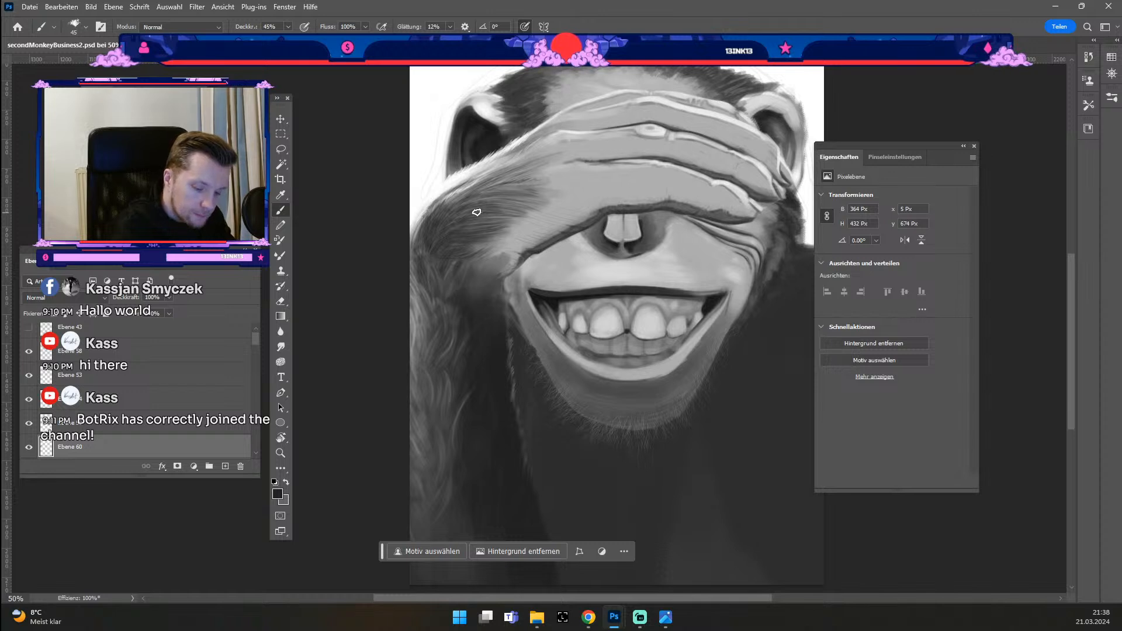
Step: Return to the hair layer, shrink the brush to 15 px and paint fine dark hairs below the forearm bend, undoing a misplaced stroke
click(170, 426)
key(b)
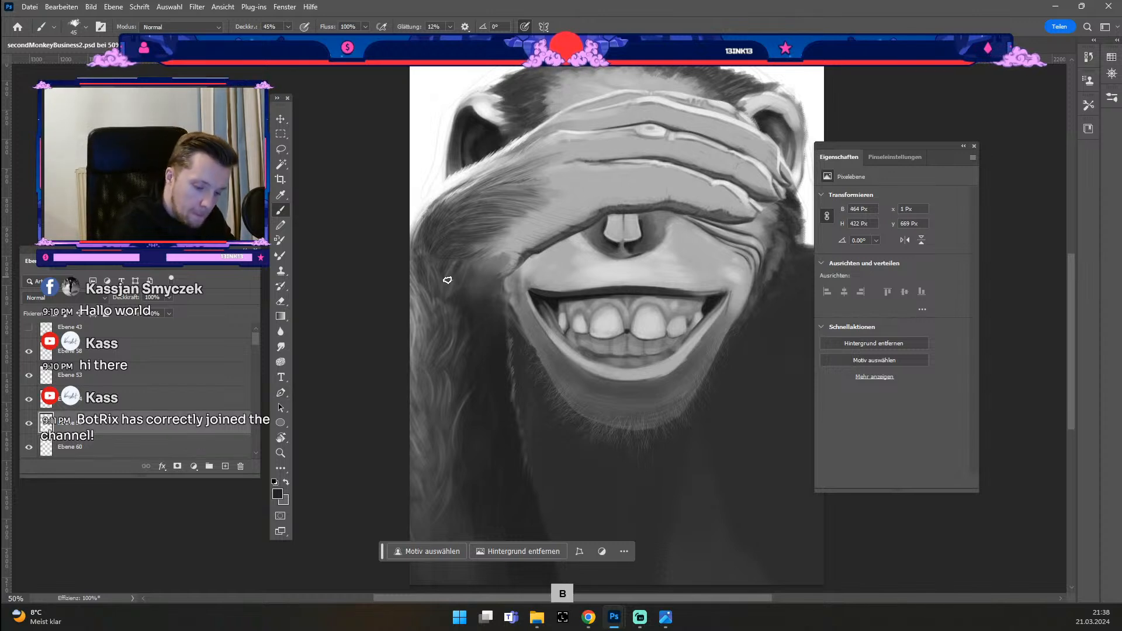
key(odiaeresis)
key(odiaeresis)
key(odiaeresis)
key(odiaeresis)
key(odiaeresis)
key(odiaeresis)
key(numbersign)
drag(457, 264, 445, 301)
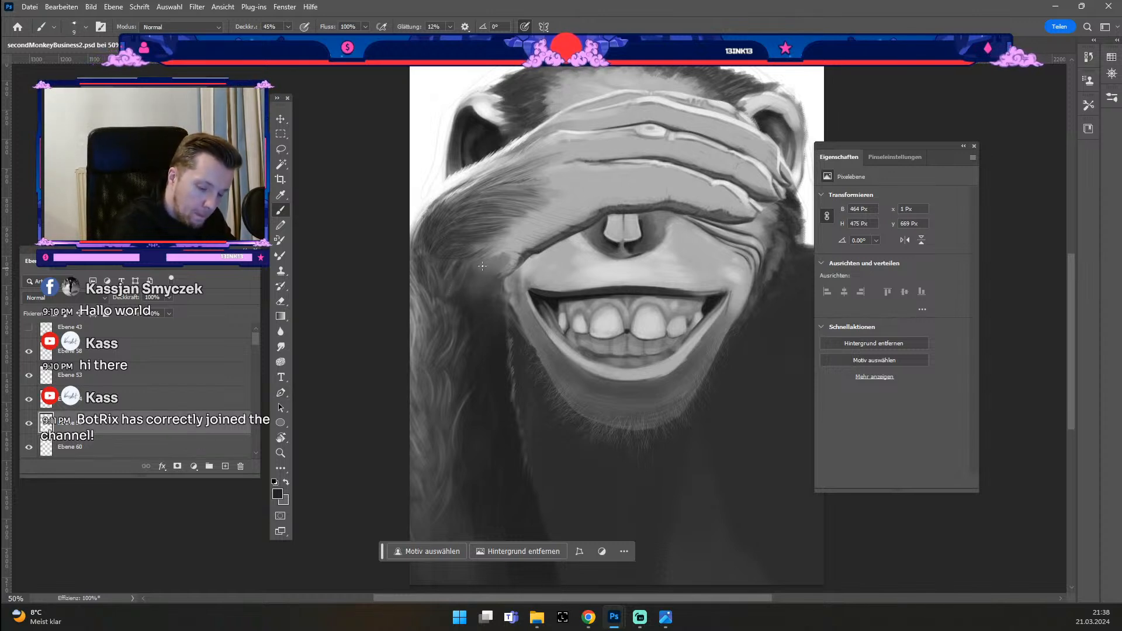
key(numbersign)
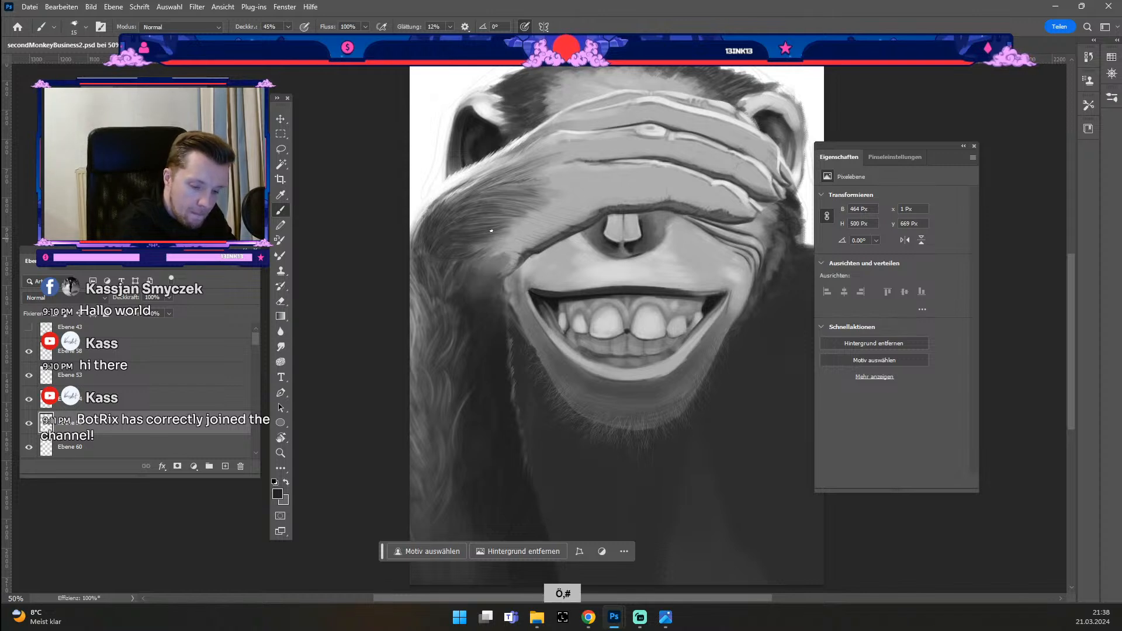
key(ctrl+z)
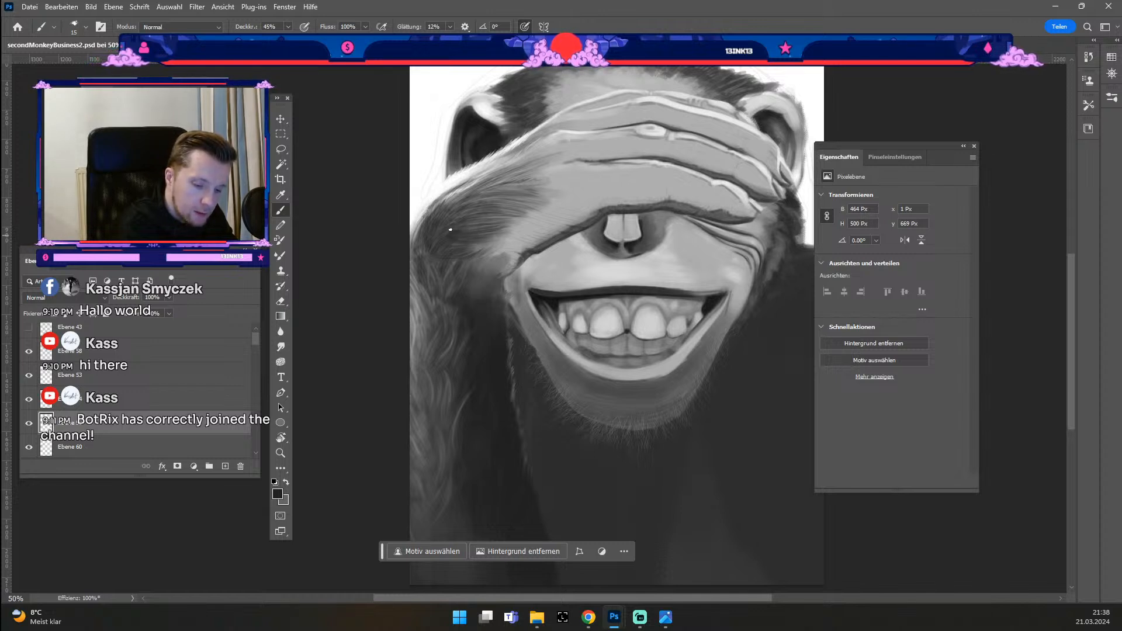
Step: Enlarge the brush to 45 px, paint dark hairs across the mid-wrist, and toggle the hair layer's visibility to compare
key(numbersign)
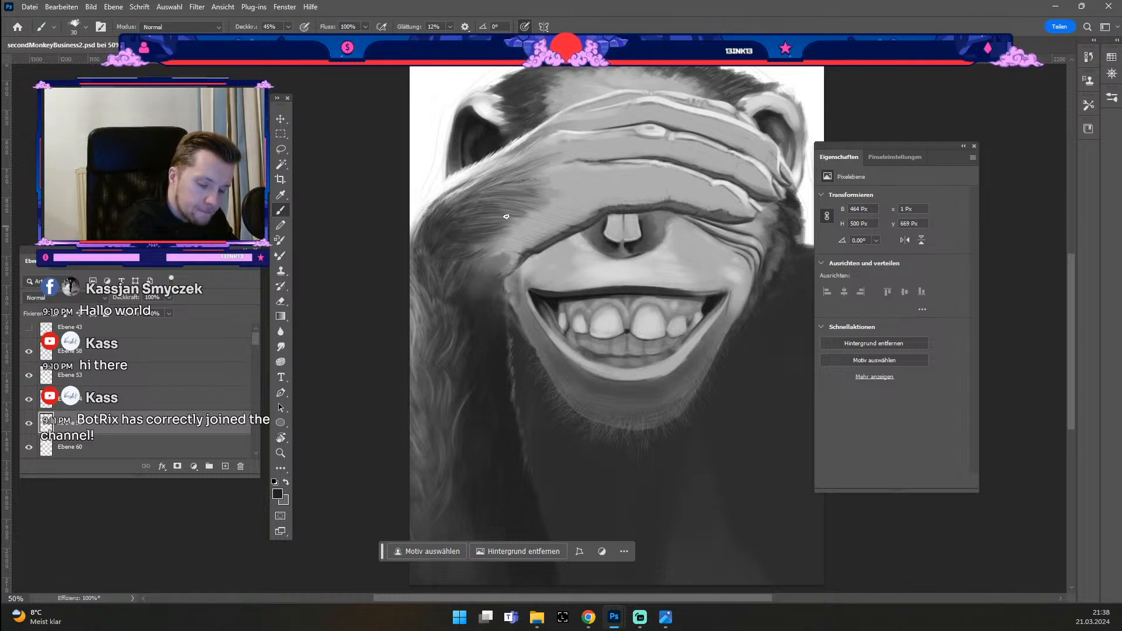
drag(475, 204, 522, 208)
key(ctrl+z)
key(numbersign)
key(numbersign)
key(numbersign)
drag(460, 209, 527, 206)
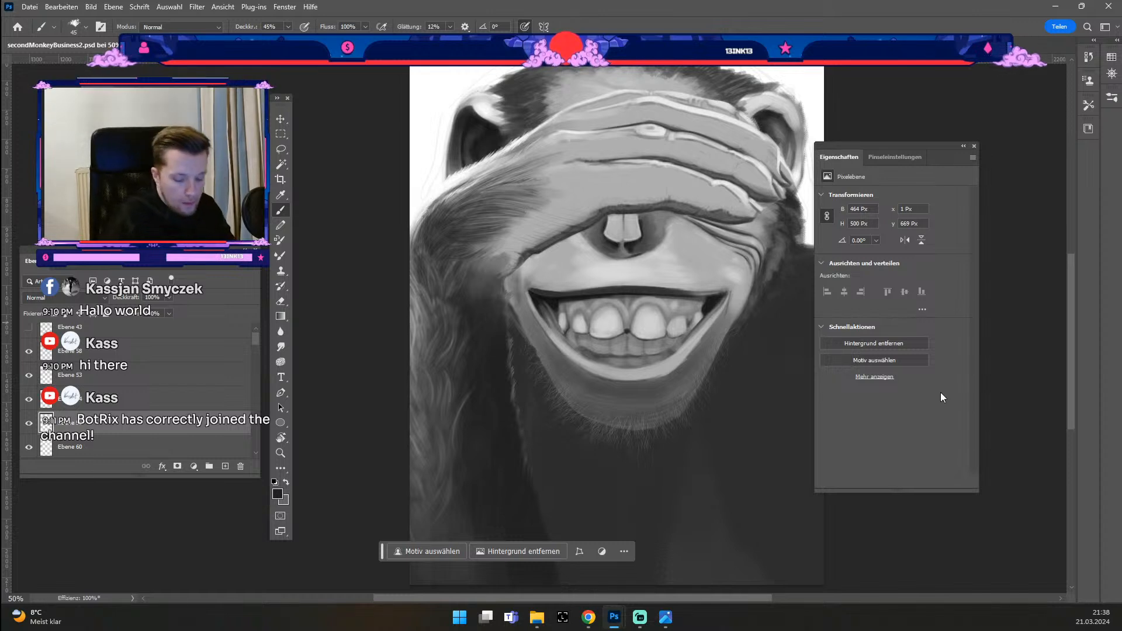
click(27, 425)
click(28, 426)
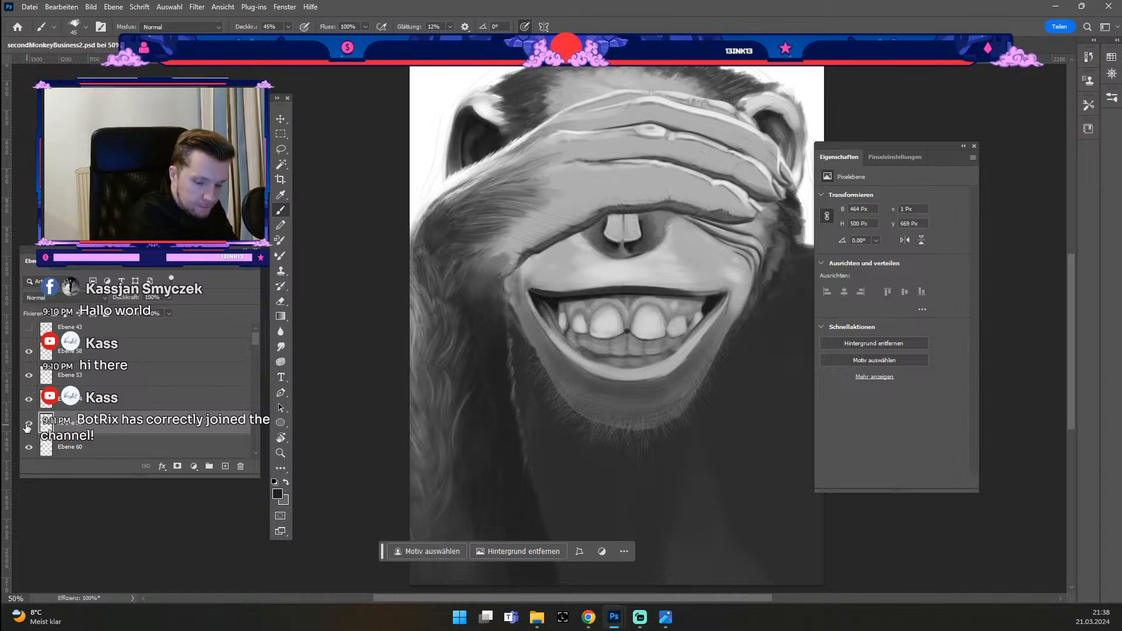
Step: Soften the dark hairs on the wrist and forearm bend with the Eraser enlarged to 100 px
key(e)
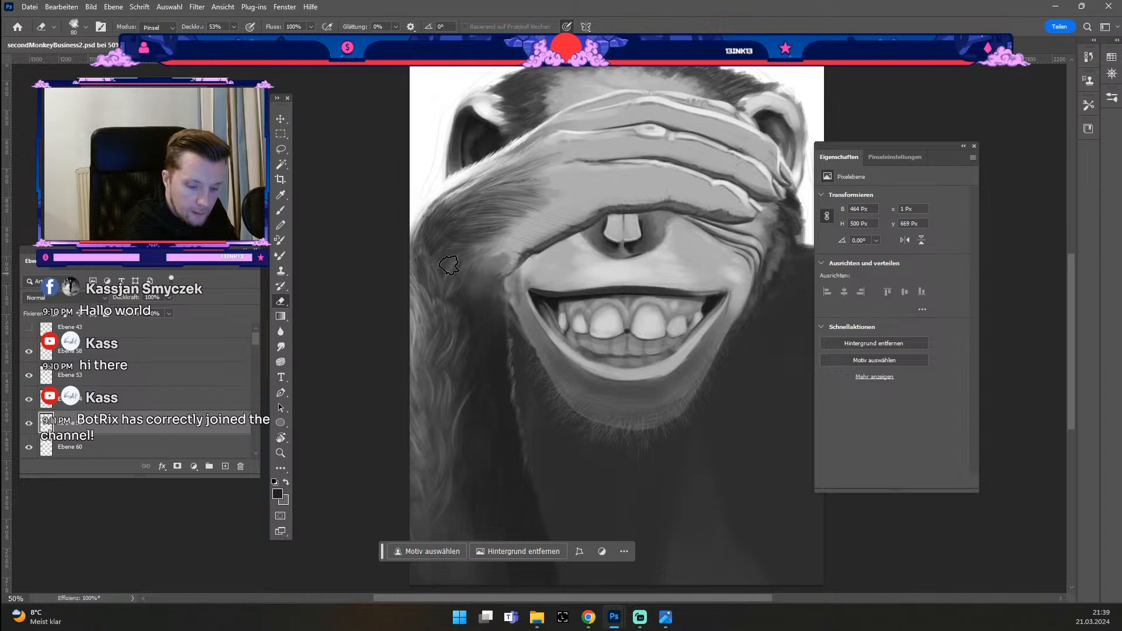
key(numbersign)
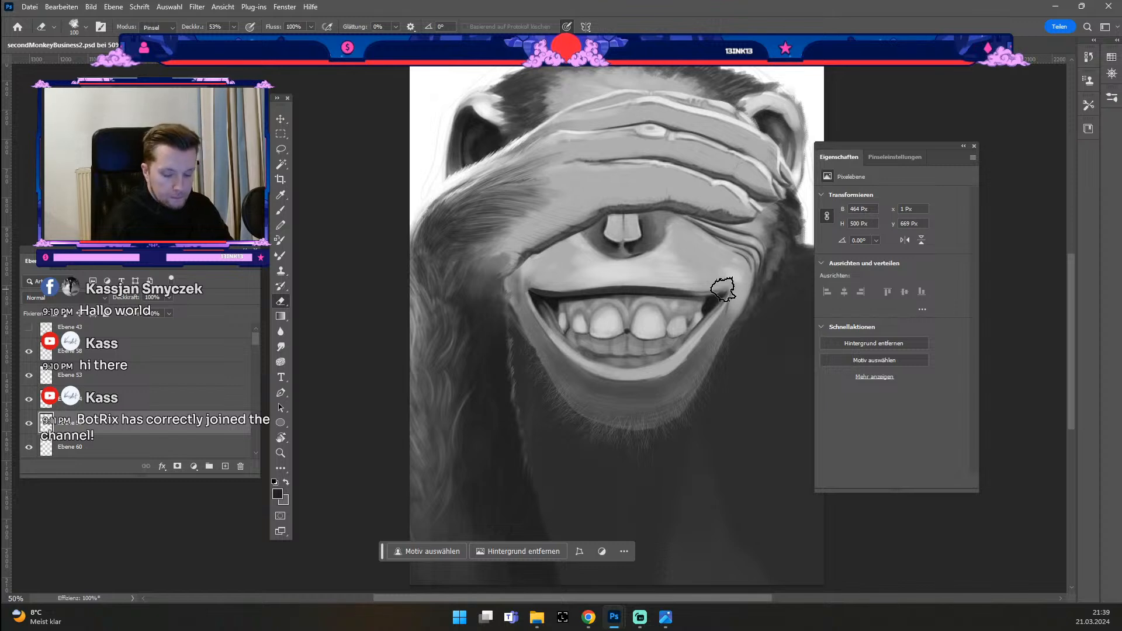
key(ctrl+minus)
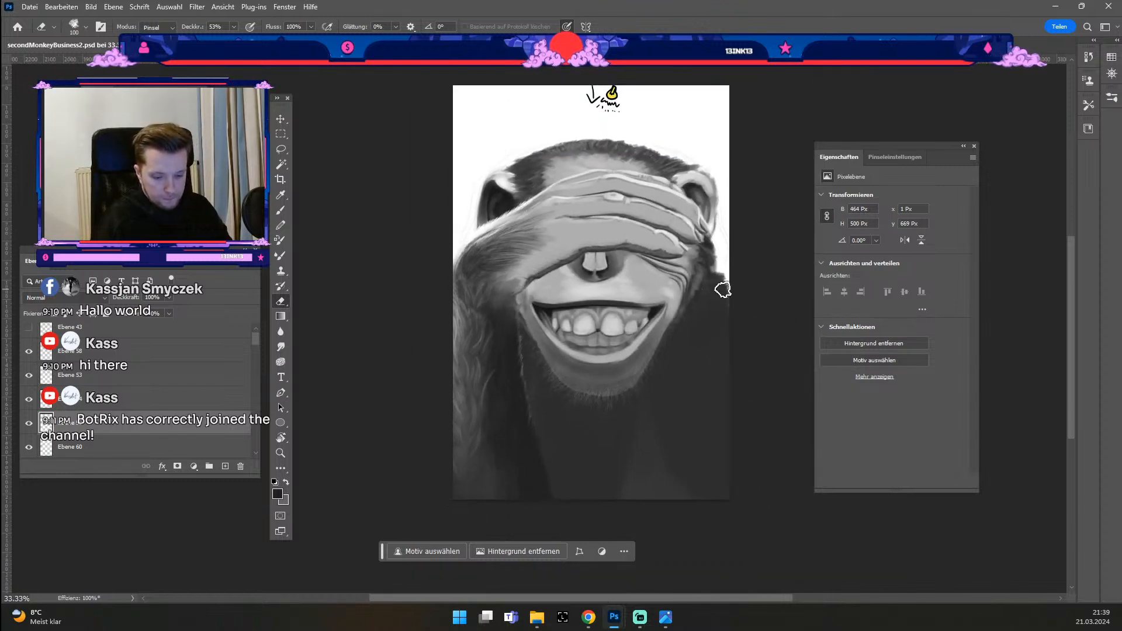
key(ctrl+plus)
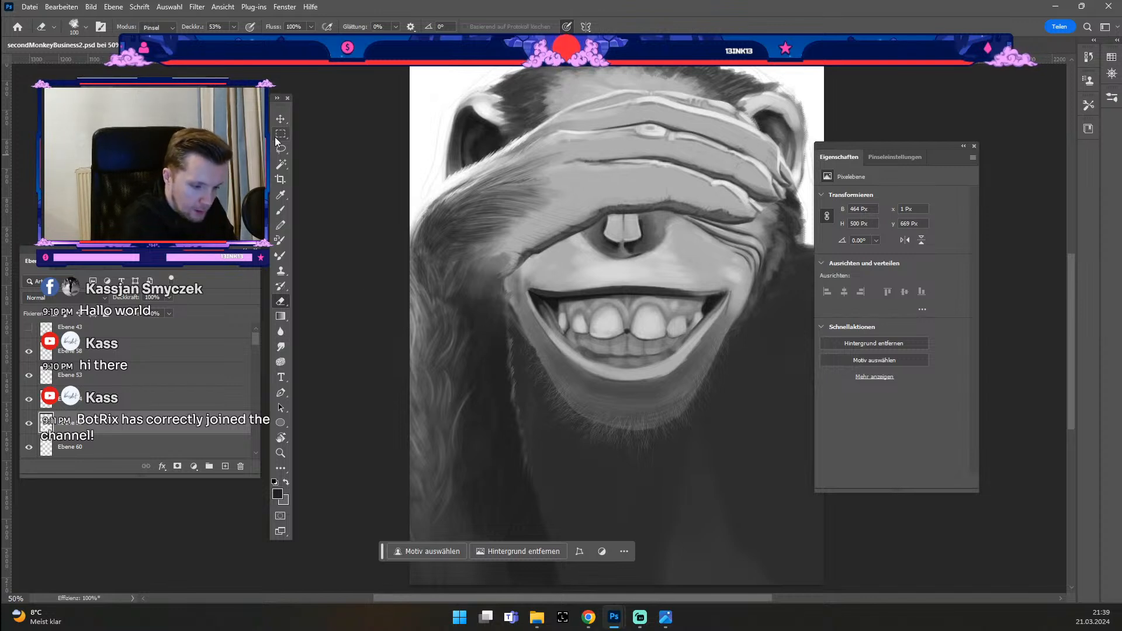
Step: Select the arm's shading layer Ebene 55 from the canvas and return to the Brush tool
click(281, 119)
click(500, 265)
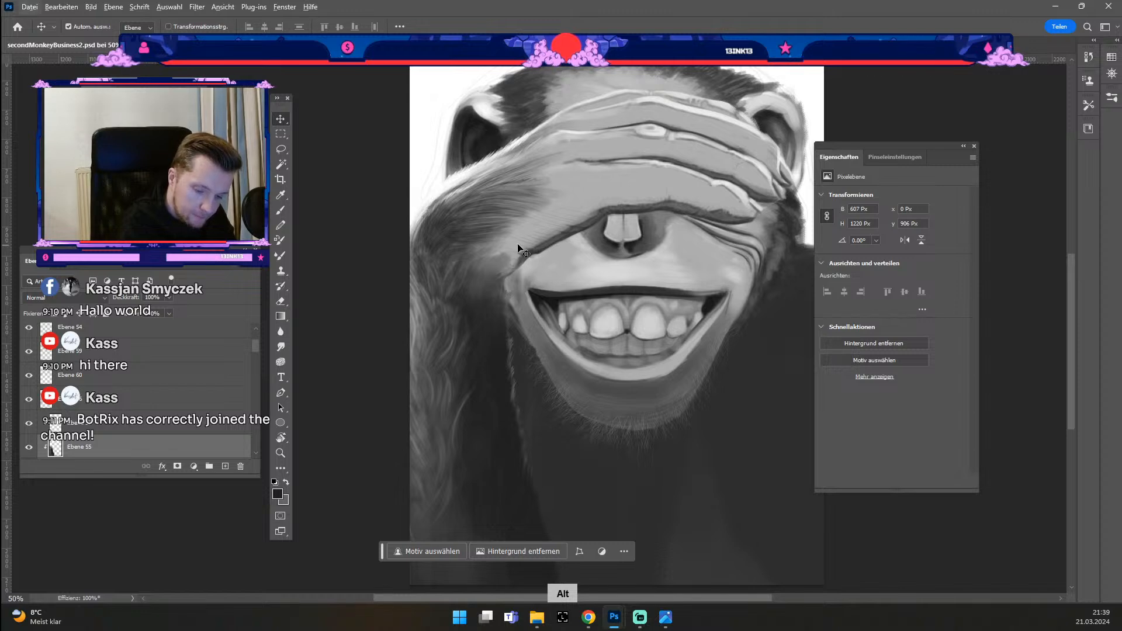
key(b)
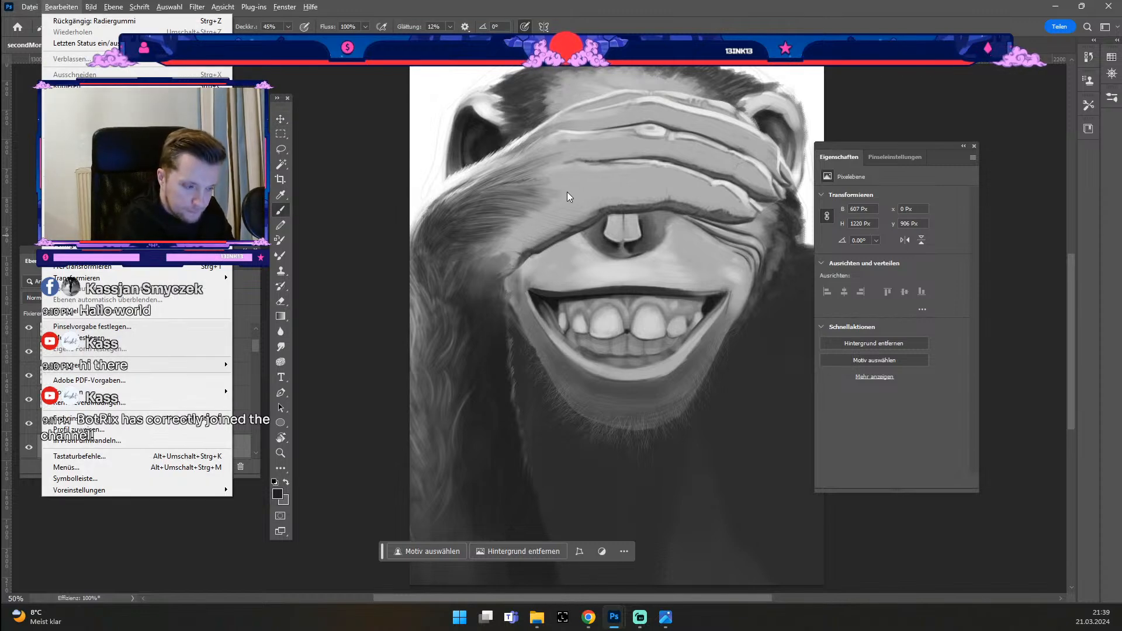
click(283, 211)
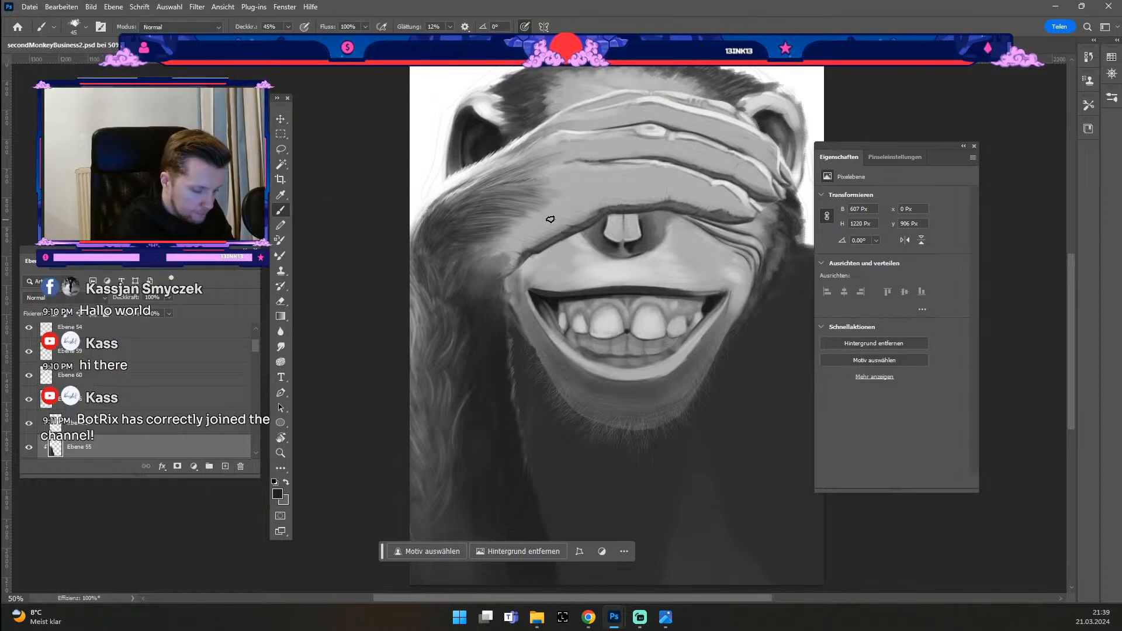
key(ctrl+shift+z)
key(e)
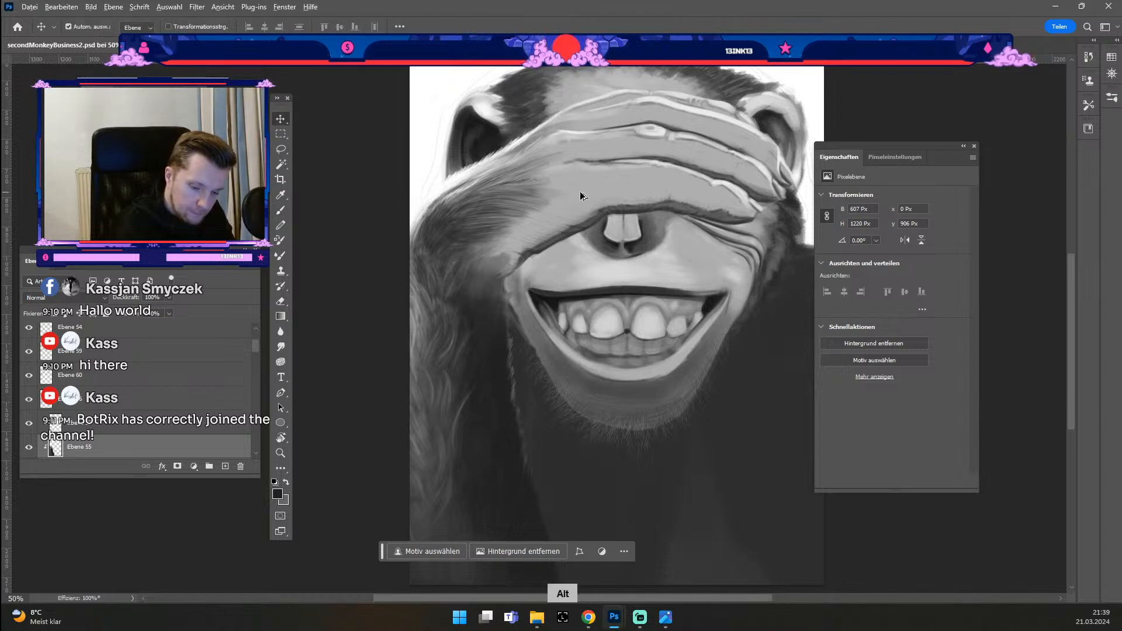
click(316, 201)
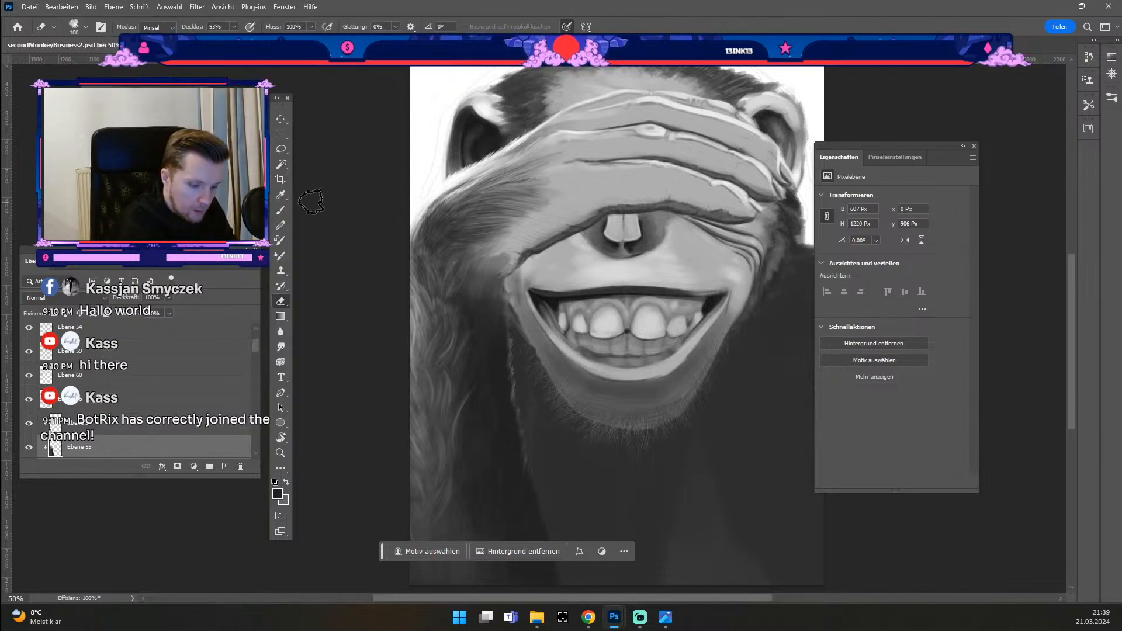
key(b)
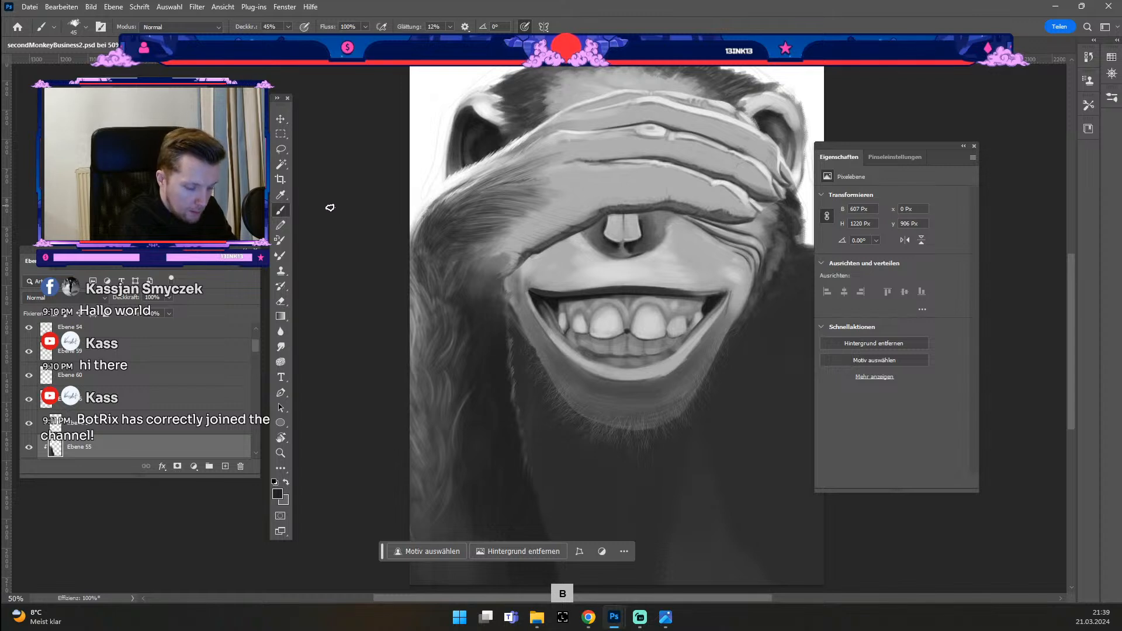
Step: Sample greys from the hand and wrist, enlarge the brush to 70 px, and repaint the wrist's lower corner beside the cheek
key(alt)
alt+click(587, 182)
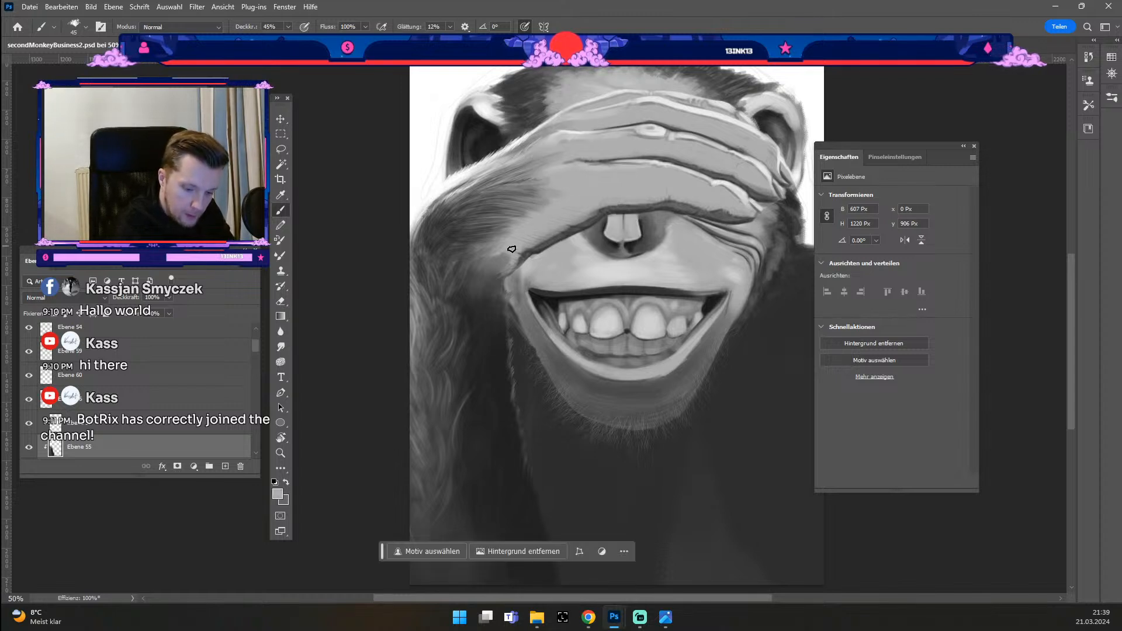
key(bracketright)
key(bracketright)
key(bracketright)
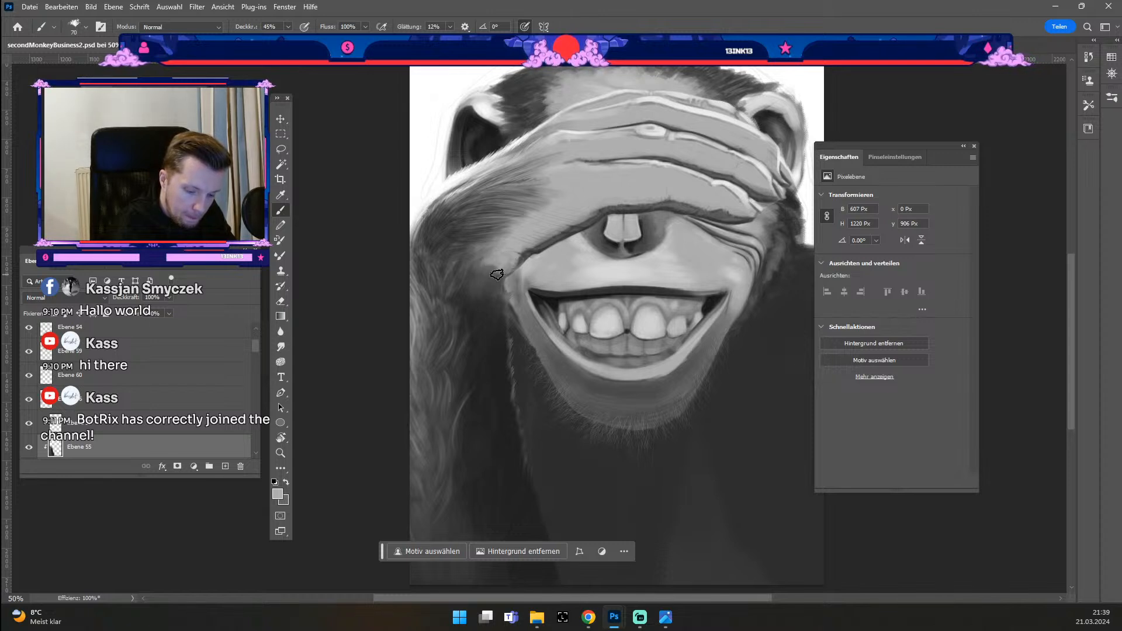
alt+click(522, 261)
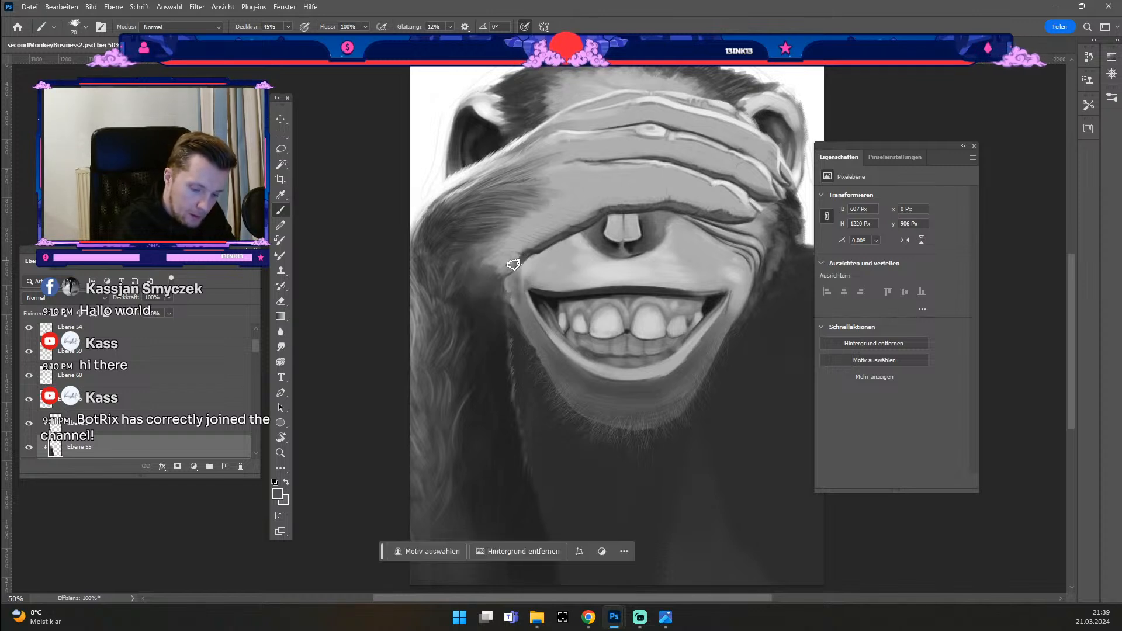
key(odiaeresis)
key(numbersign)
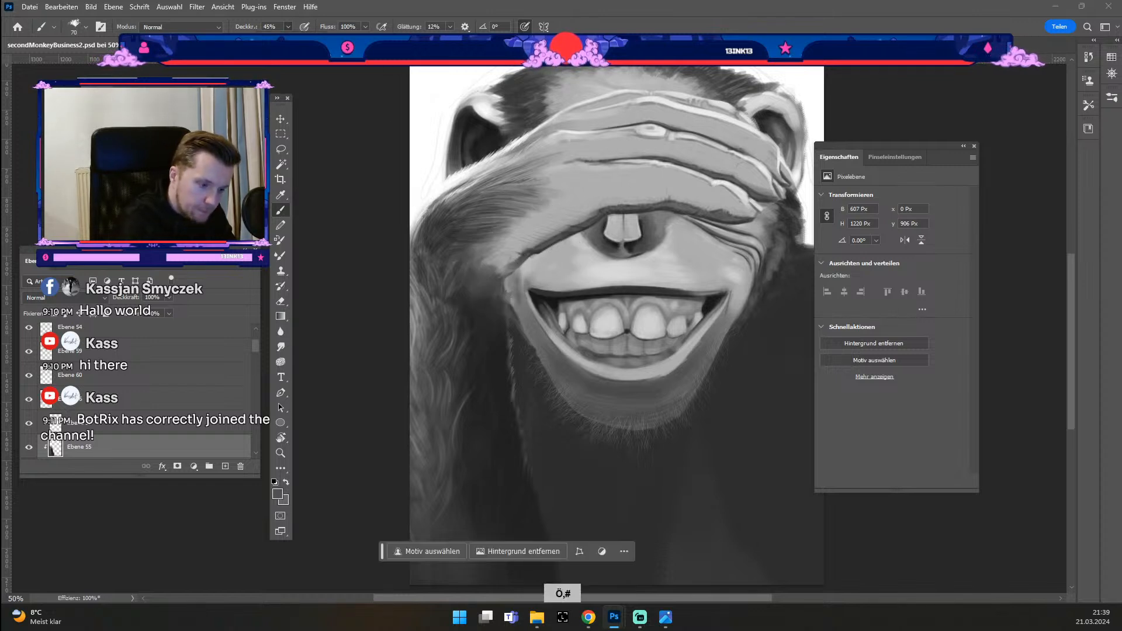
Step: Raise the brush opacity to 73%, sample the dark tone below the wrist, and shade beneath the wrist with a brush of up to 90 px
key(7)
key(3)
key(odiaeresis)
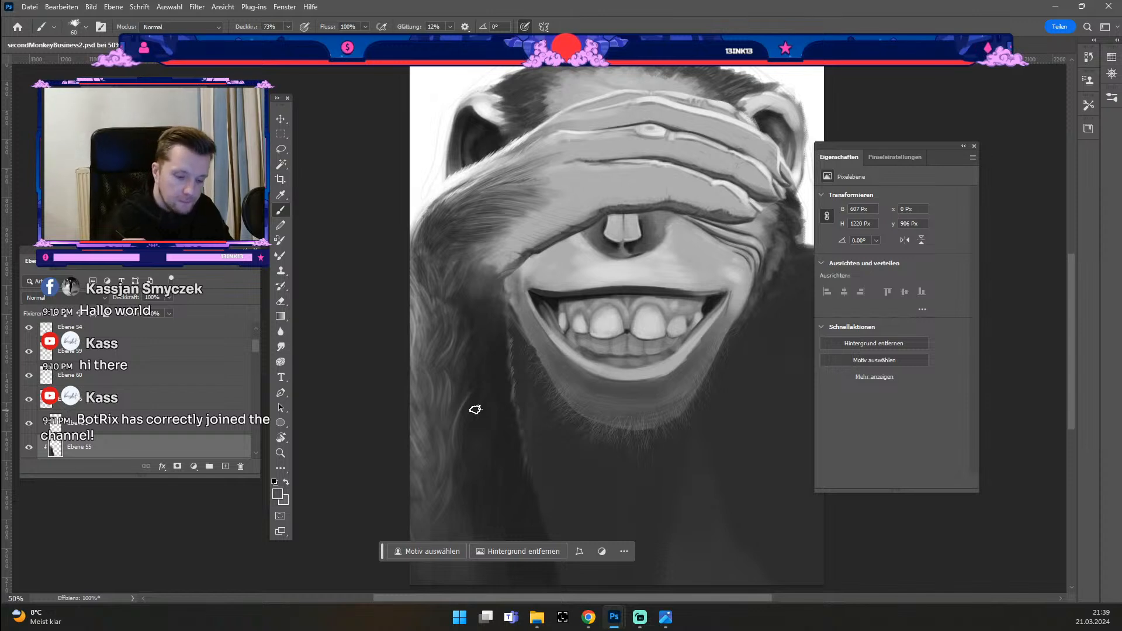
alt+click(483, 299)
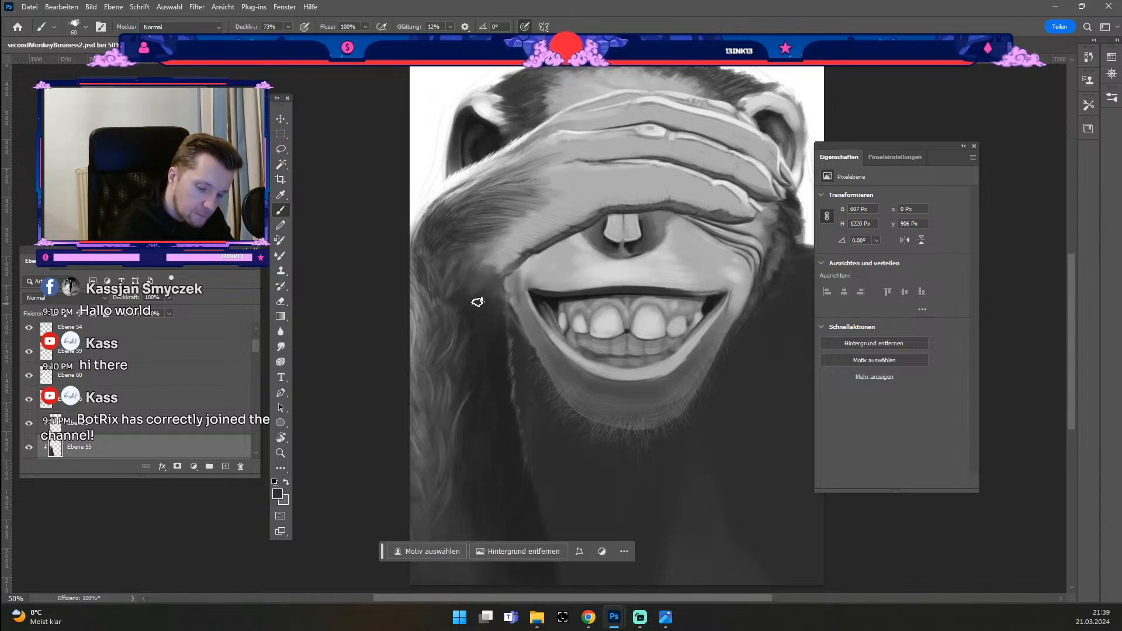
key(numbersign)
key(numbersign)
key(numbersign)
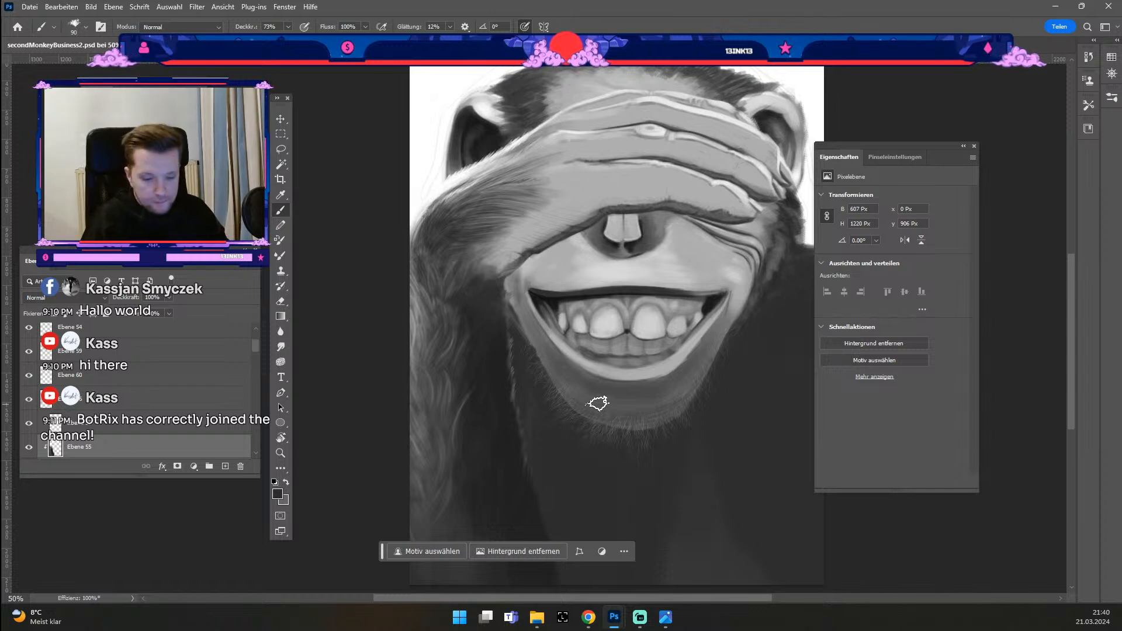
key(ctrl+minus)
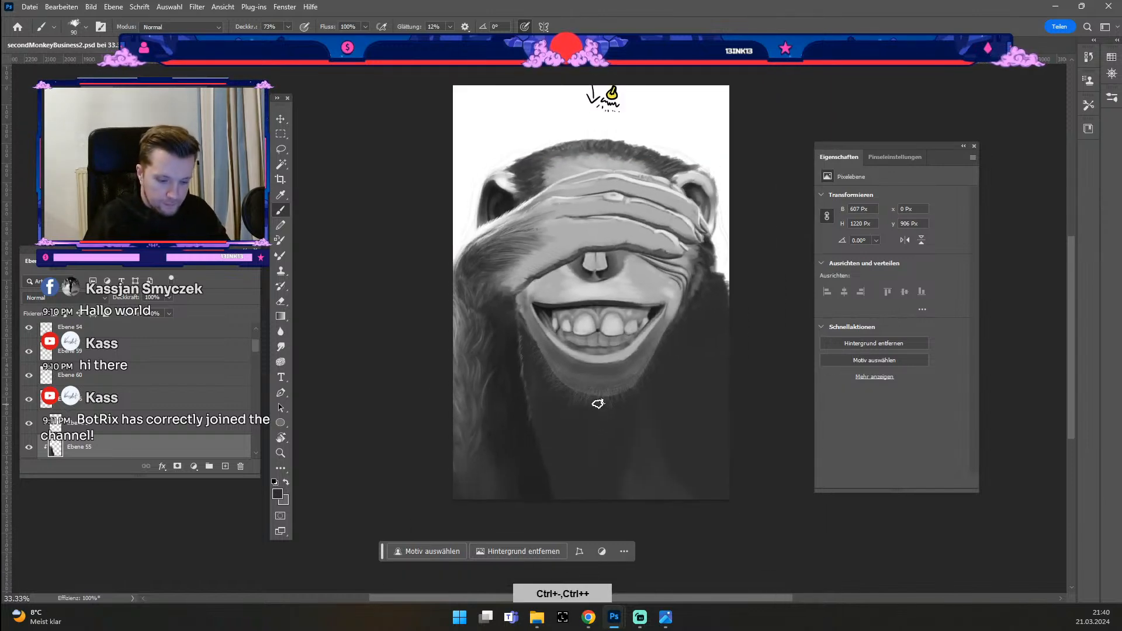
mouse_move(602, 391)
mouse_down()
mouse_move(571, 296)
mouse_move(577, 269)
mouse_up()
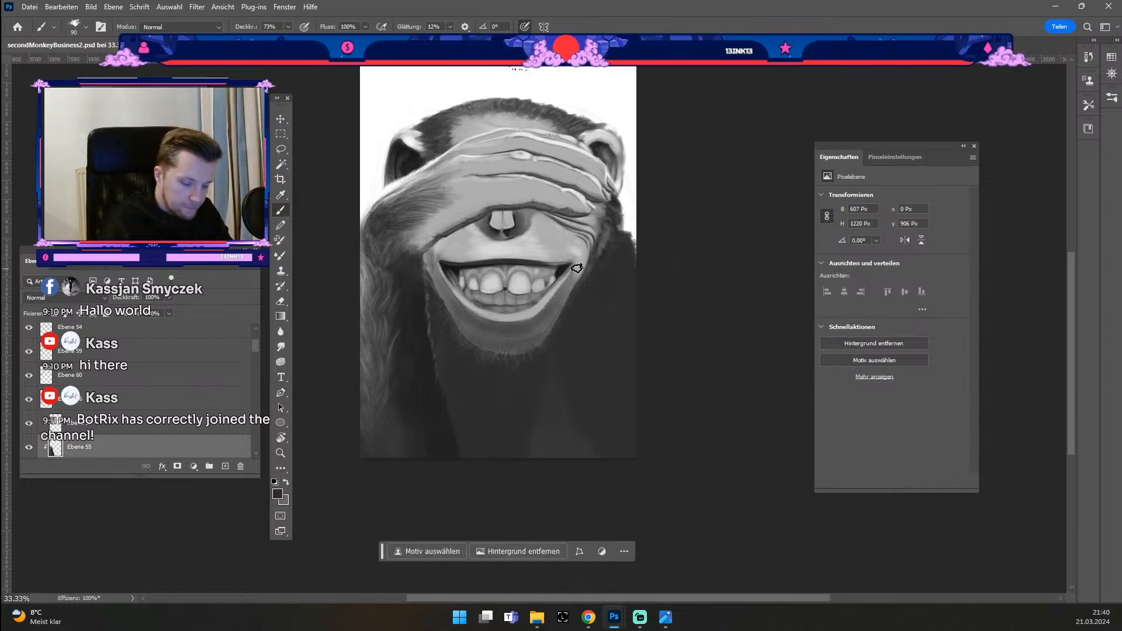
Step: Sample a lighter grey at the arm's outer edge and try a 20 px stroke on the lower arm, undoing it
alt+click(367, 275)
alt+click(364, 282)
key(b)
key(odiaeresis)
key(odiaeresis)
key(odiaeresis)
key(odiaeresis)
key(odiaeresis)
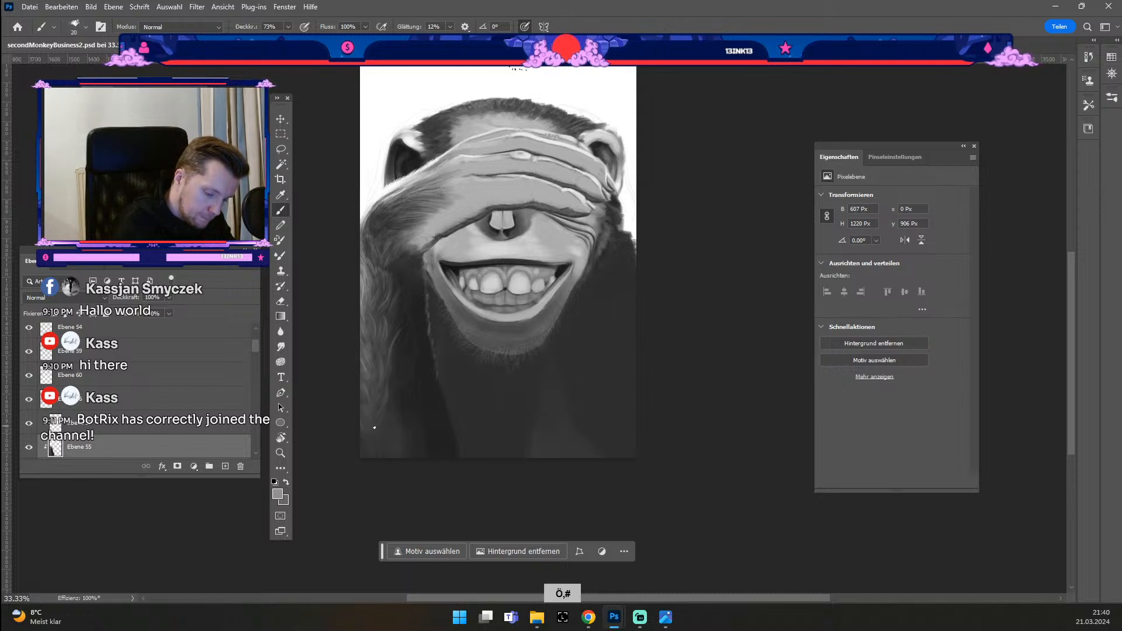
key(ctrl+z)
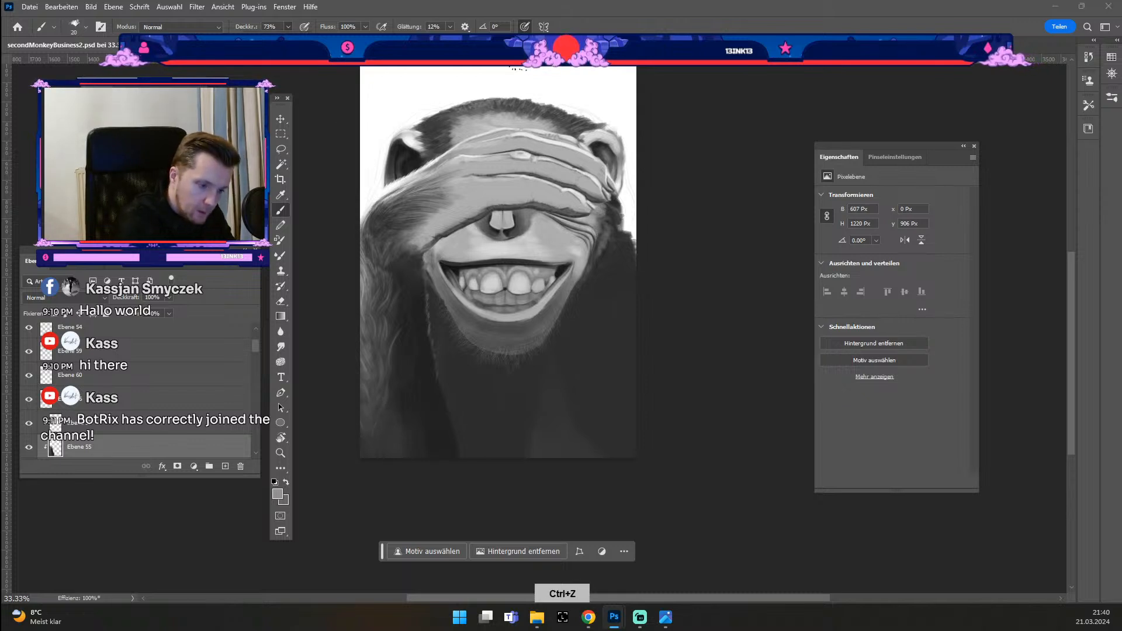
Step: Enlarge the brush to 35 px, undo a stroke tried at 41% opacity, and lighten the lower outer arm at 17%
key(numbersign)
key(numbersign)
key(numbersign)
key(4)
key(1)
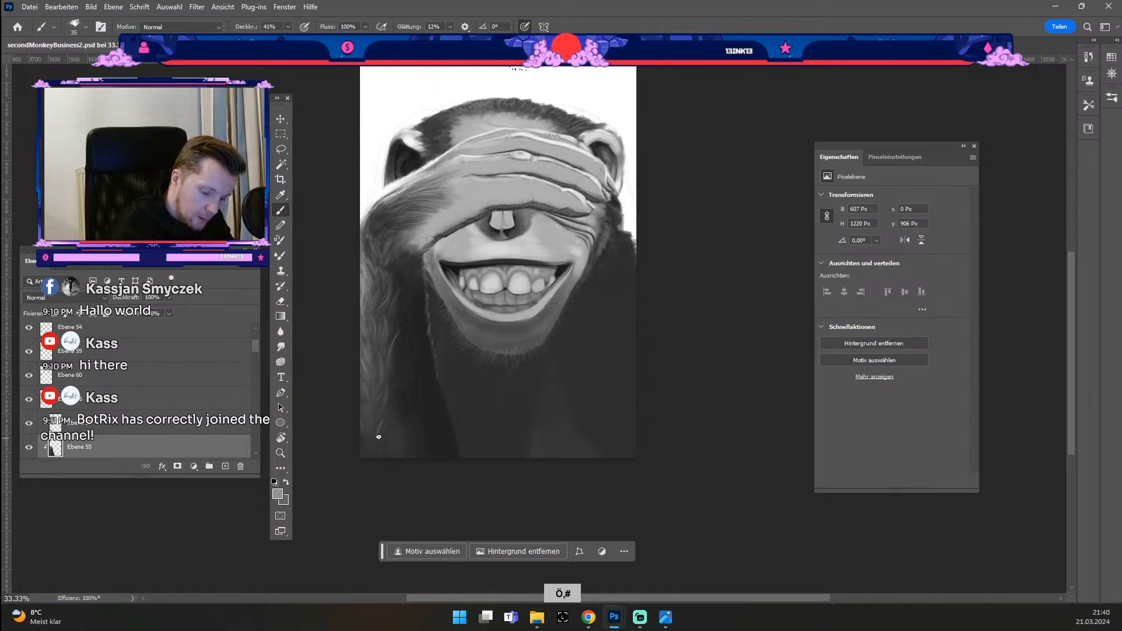
key(ctrl+z)
key(1)
key(7)
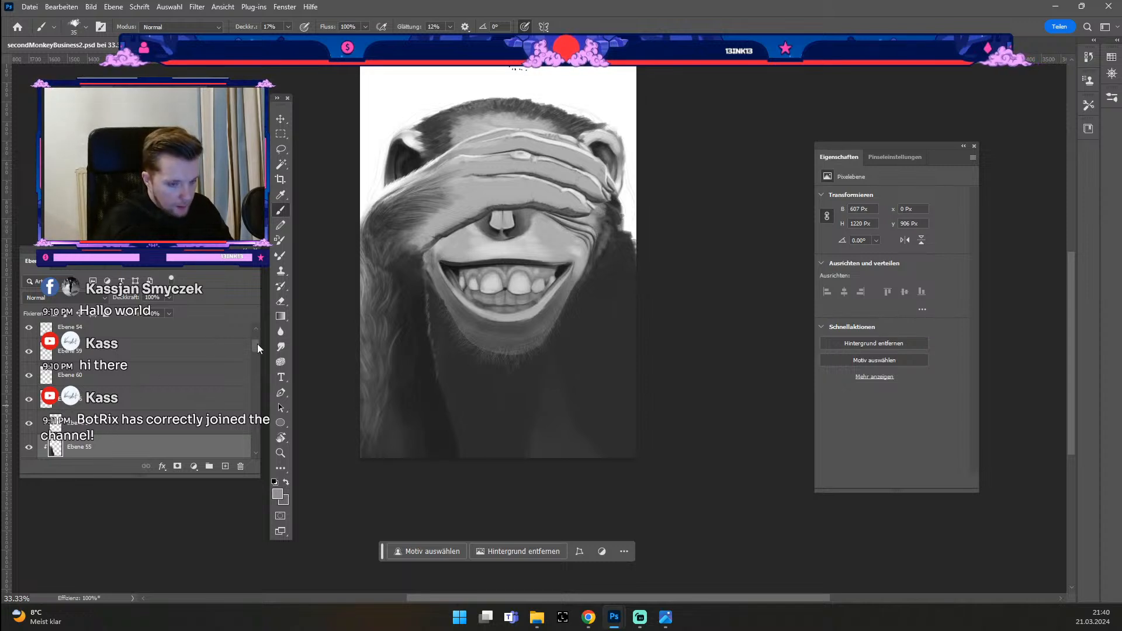
Step: Select the torso's shading layer from the canvas and toggle its visibility to check what it covers
drag(256, 344, 256, 346)
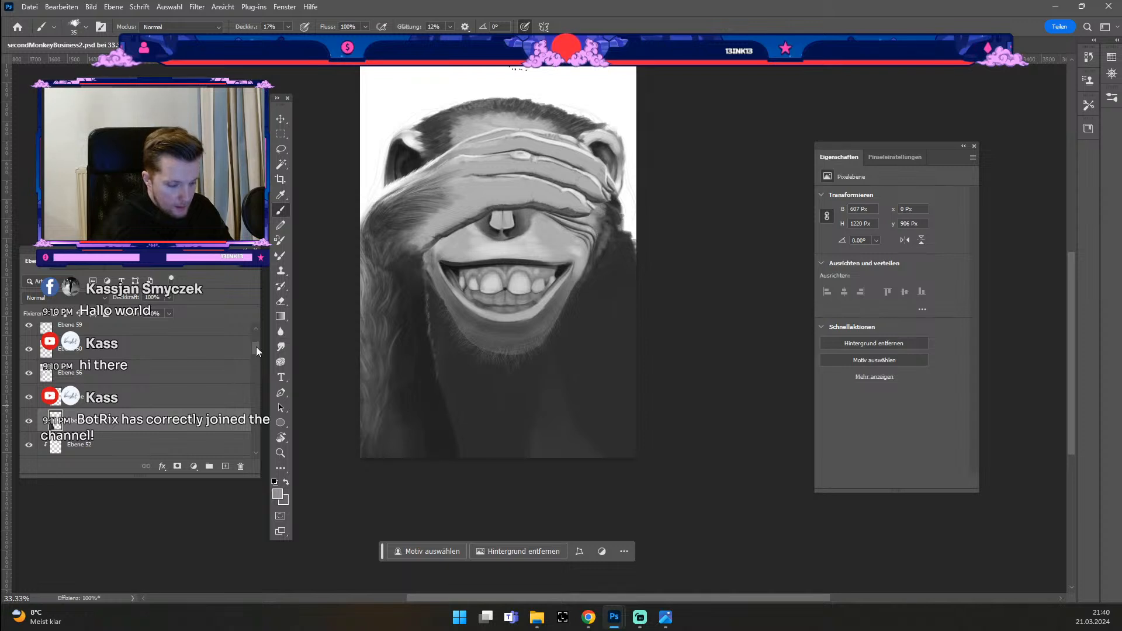
scroll(256, 346, down, 1)
click(280, 119)
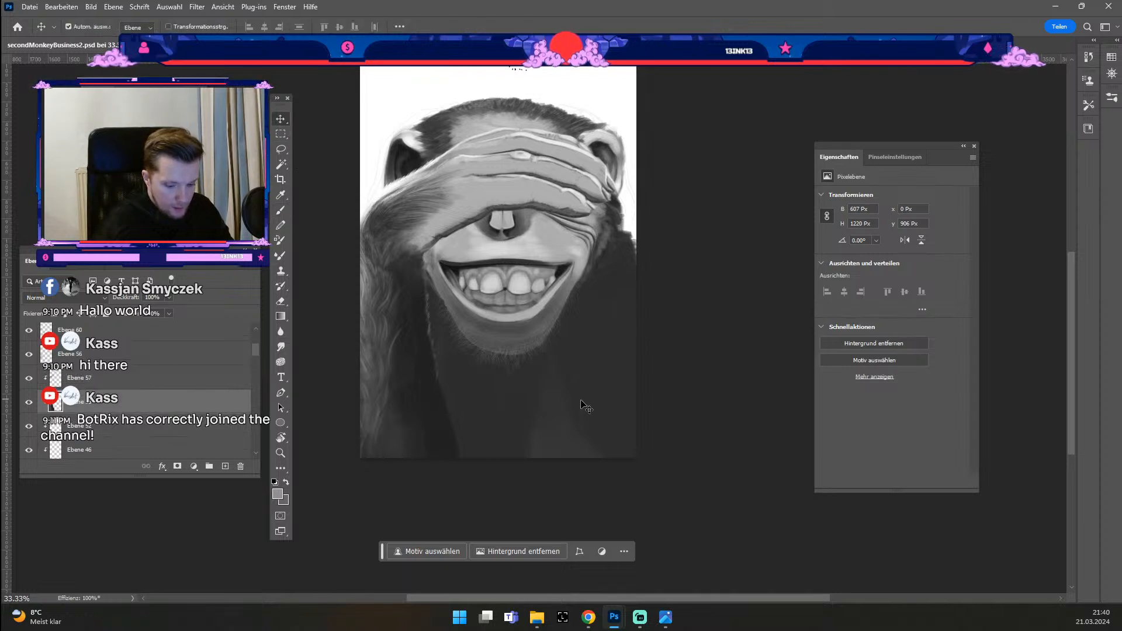
click(543, 405)
click(27, 448)
click(27, 448)
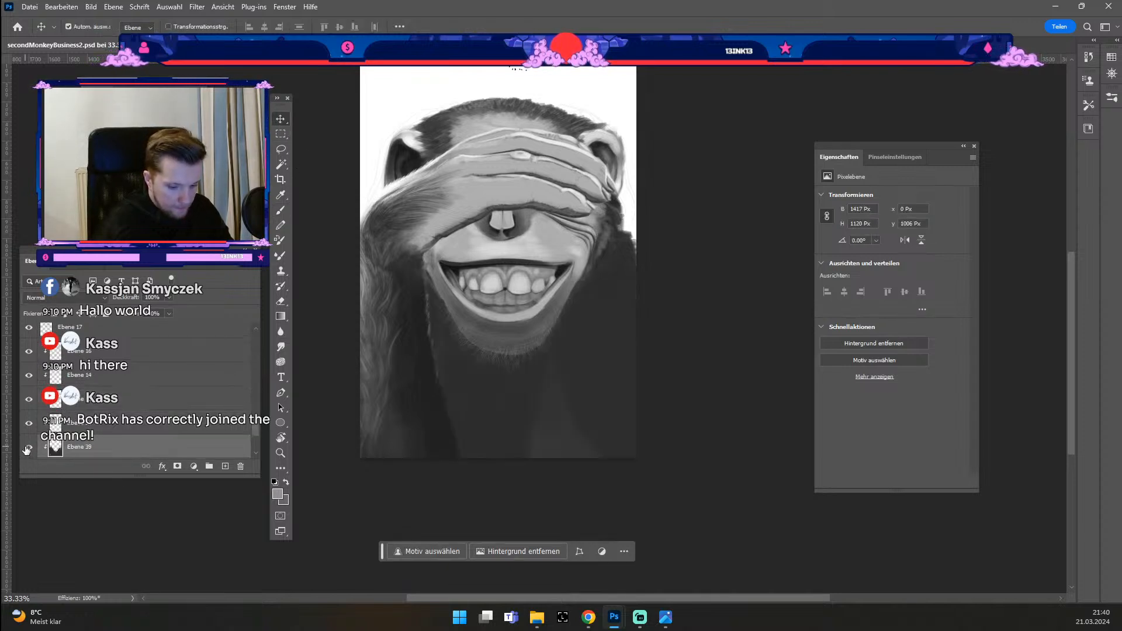
Step: Pick a near-black foreground colour and paint a dark patch on the lower torso on a new clipped layer with a 175 px brush
click(277, 494)
click(441, 428)
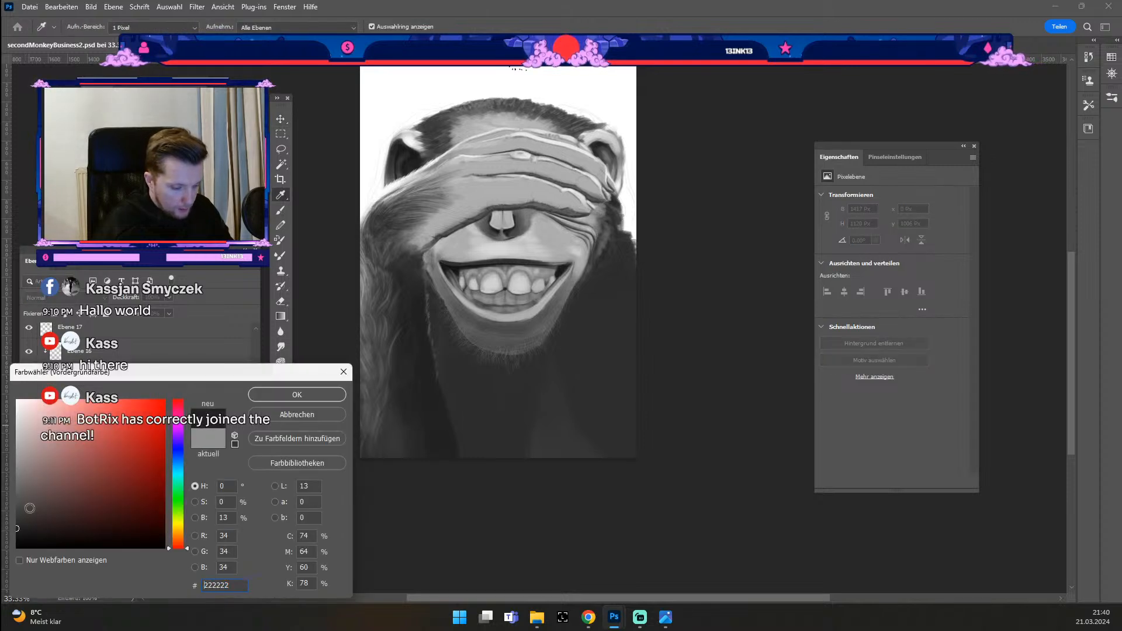
drag(19, 532, 5, 537)
click(265, 398)
key(b)
drag(583, 418, 581, 351)
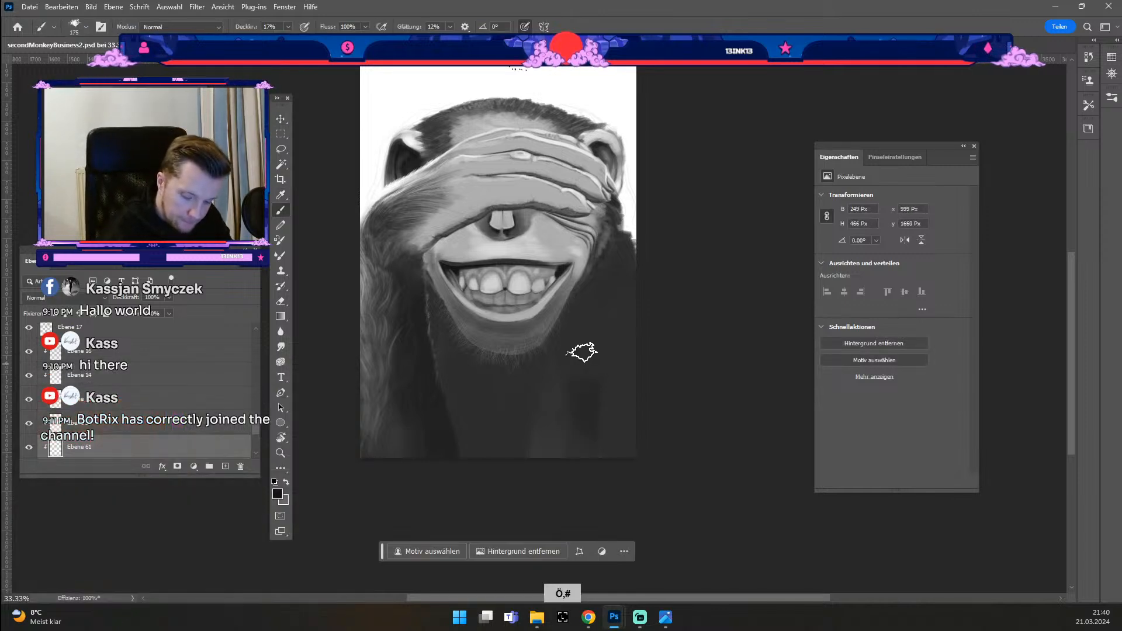
Step: Paint near-black strokes over the torso beside the chin at 100% opacity with a 250 px brush, undoing a misplaced one
mouse_move(556, 462)
mouse_down()
mouse_move(557, 437)
mouse_move(547, 457)
mouse_move(575, 426)
mouse_move(573, 386)
mouse_move(542, 426)
mouse_move(518, 394)
mouse_move(516, 360)
mouse_move(496, 400)
mouse_move(518, 393)
mouse_up()
key(numbersign)
key(numbersign)
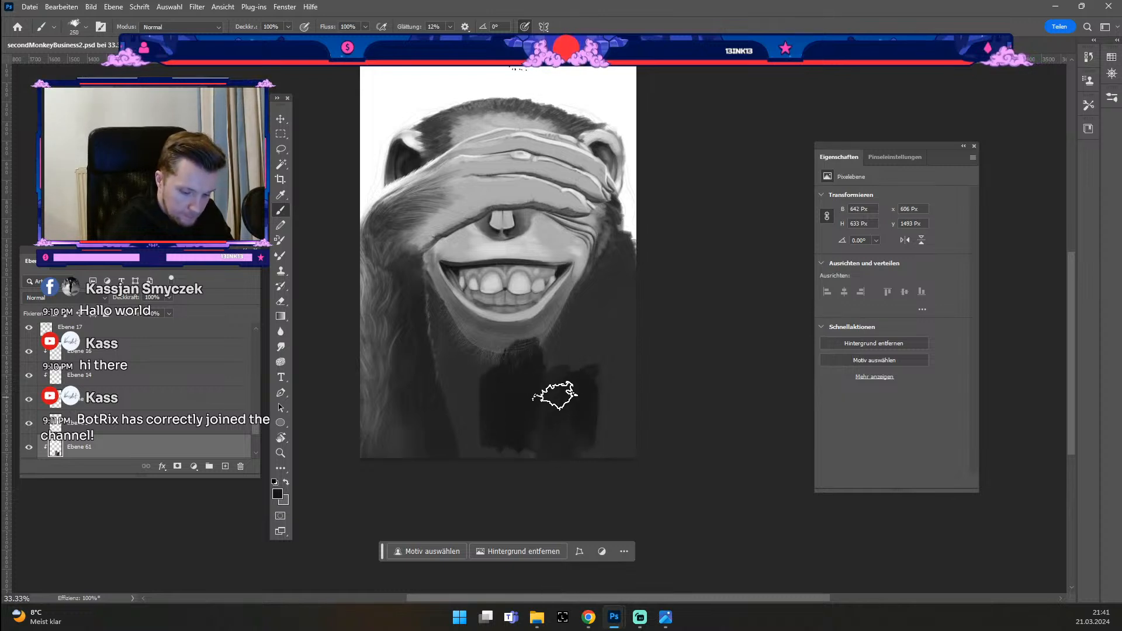
key(ctrl+z)
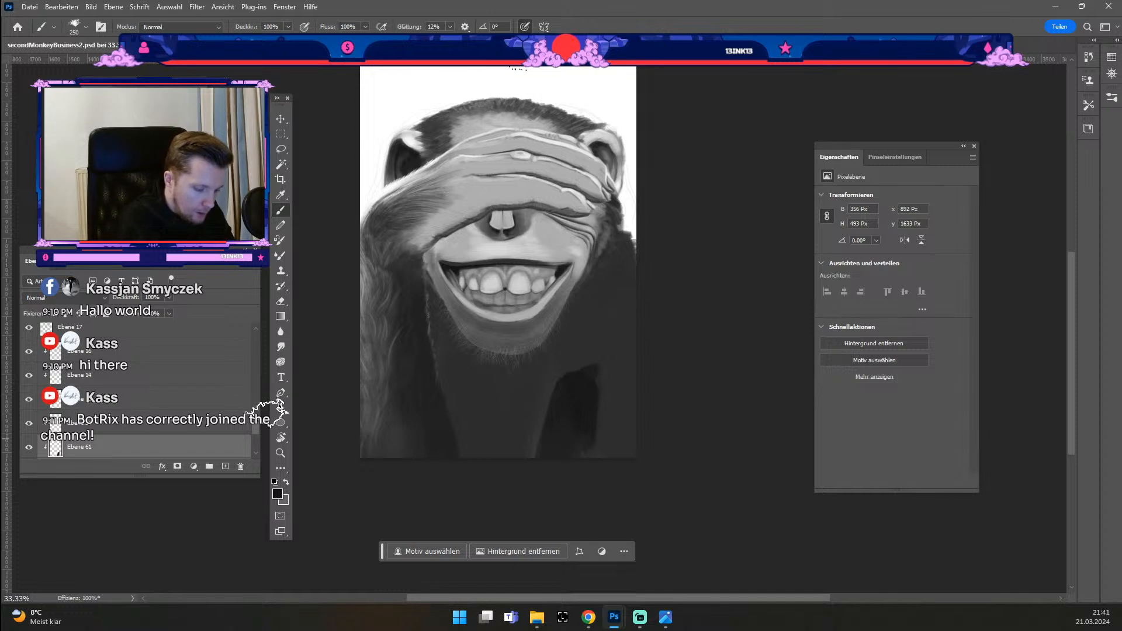
drag(254, 429, 255, 436)
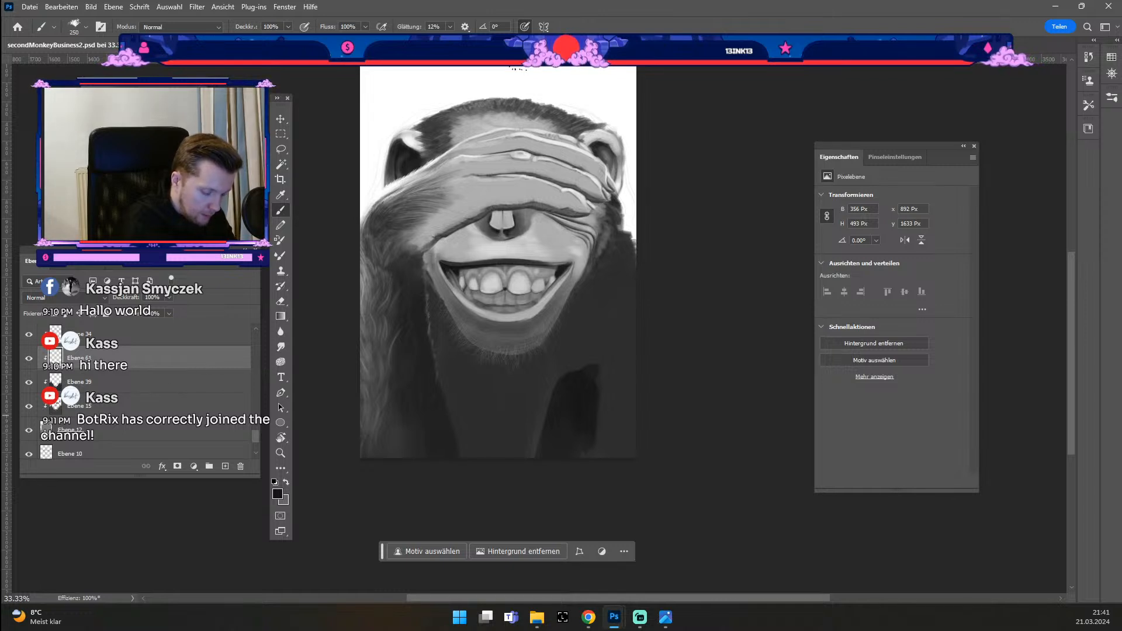
mouse_move(536, 409)
mouse_down()
mouse_move(567, 380)
mouse_move(566, 420)
mouse_move(531, 465)
mouse_move(574, 456)
mouse_move(588, 392)
mouse_move(605, 377)
mouse_move(596, 392)
mouse_move(599, 323)
mouse_move(576, 419)
mouse_move(571, 367)
mouse_move(603, 292)
mouse_move(552, 438)
mouse_move(570, 337)
mouse_move(612, 293)
mouse_move(614, 359)
mouse_up()
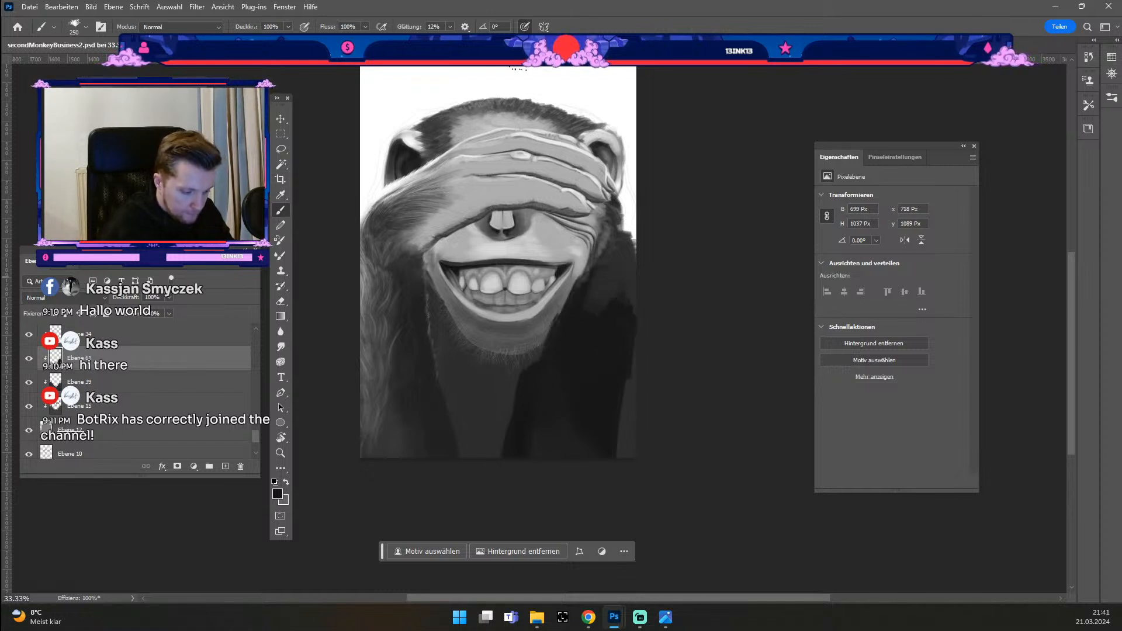
Step: Move the near-black layer above Ebene 34 in the stack and paint the rest of the torso and beard area near-black
mouse_move(100, 361)
mouse_down()
mouse_move(109, 316)
mouse_move(122, 389)
mouse_move(113, 367)
mouse_up()
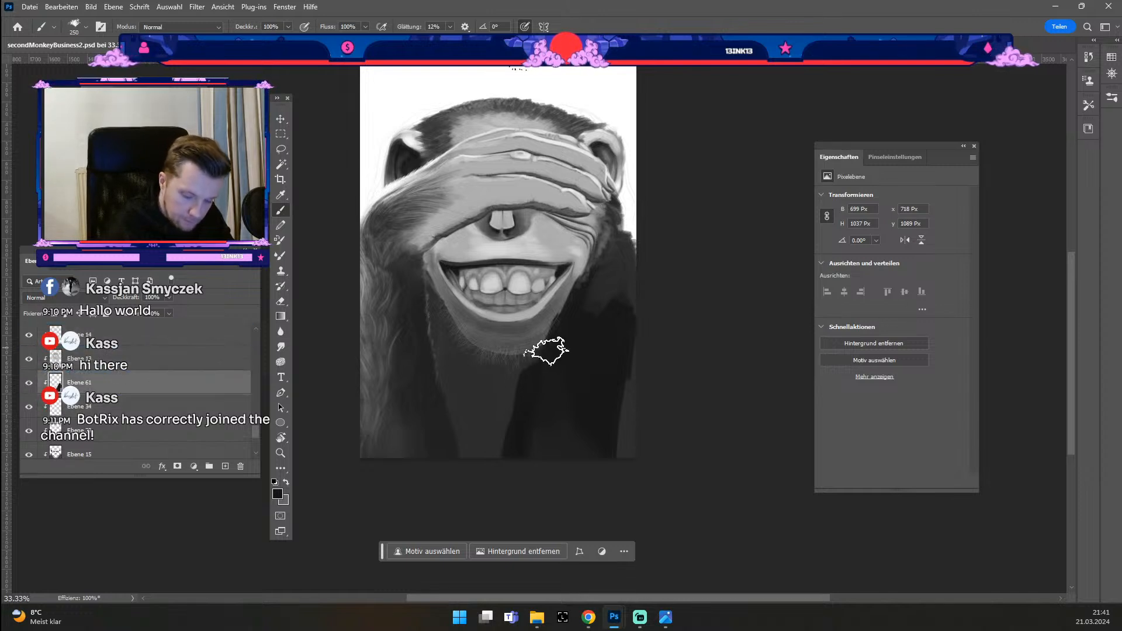
mouse_move(504, 395)
mouse_down()
mouse_move(523, 331)
mouse_move(525, 361)
mouse_move(505, 413)
mouse_move(489, 407)
mouse_move(485, 442)
mouse_move(427, 270)
mouse_up()
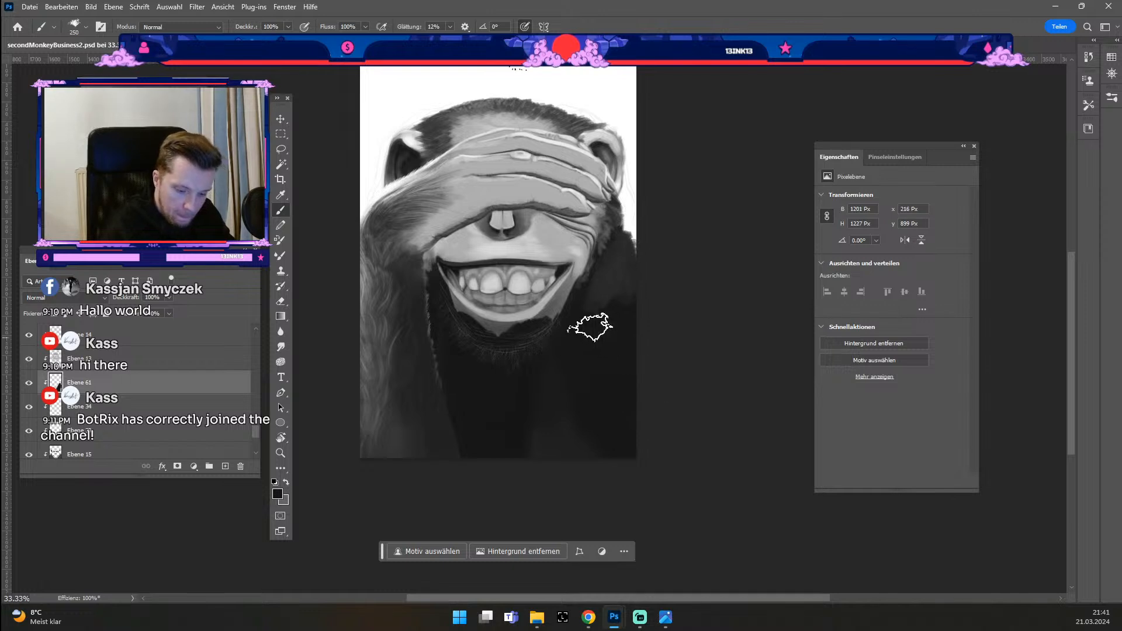
Step: Erase the near-black overspill from the chin at 53% opacity with a plain round 70 px eraser
key(e)
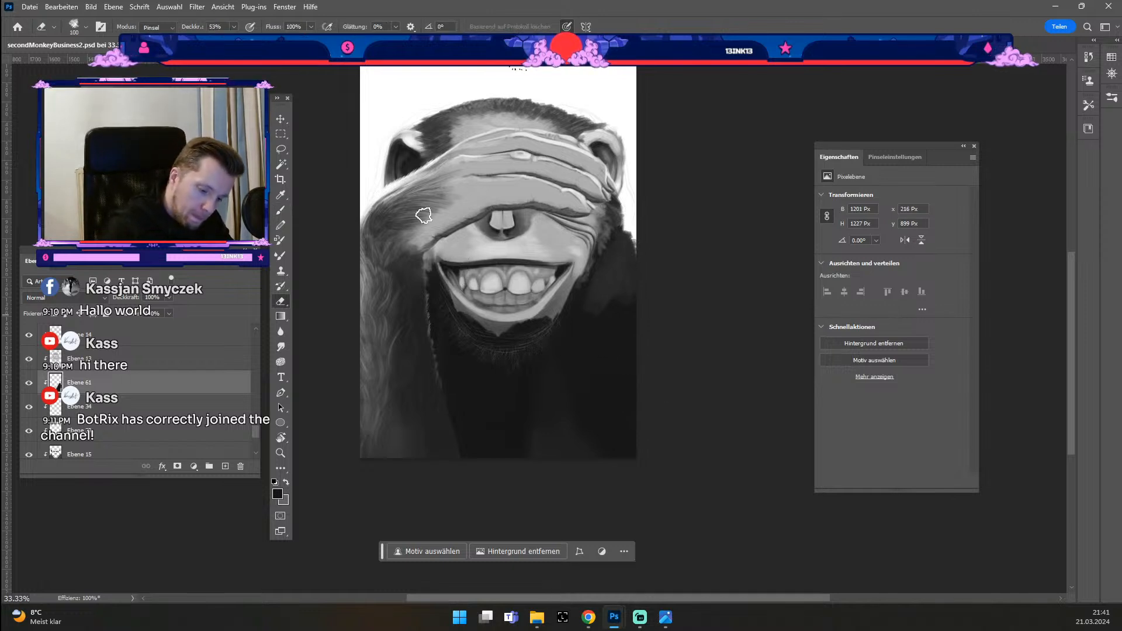
click(73, 25)
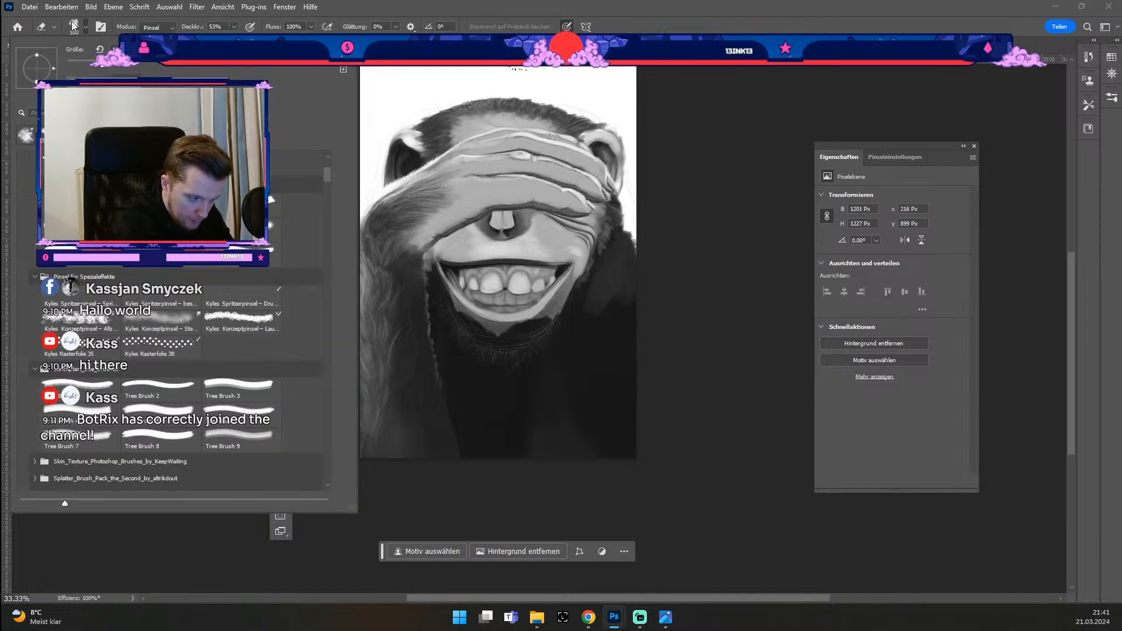
scroll(325, 154, up, 3)
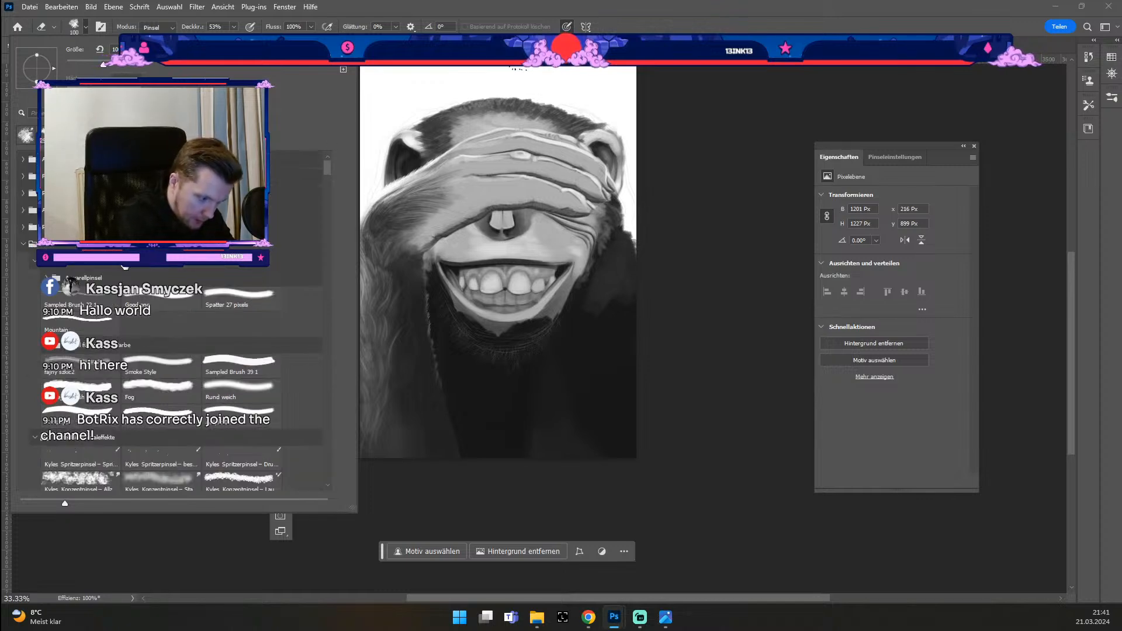
click(24, 158)
click(143, 177)
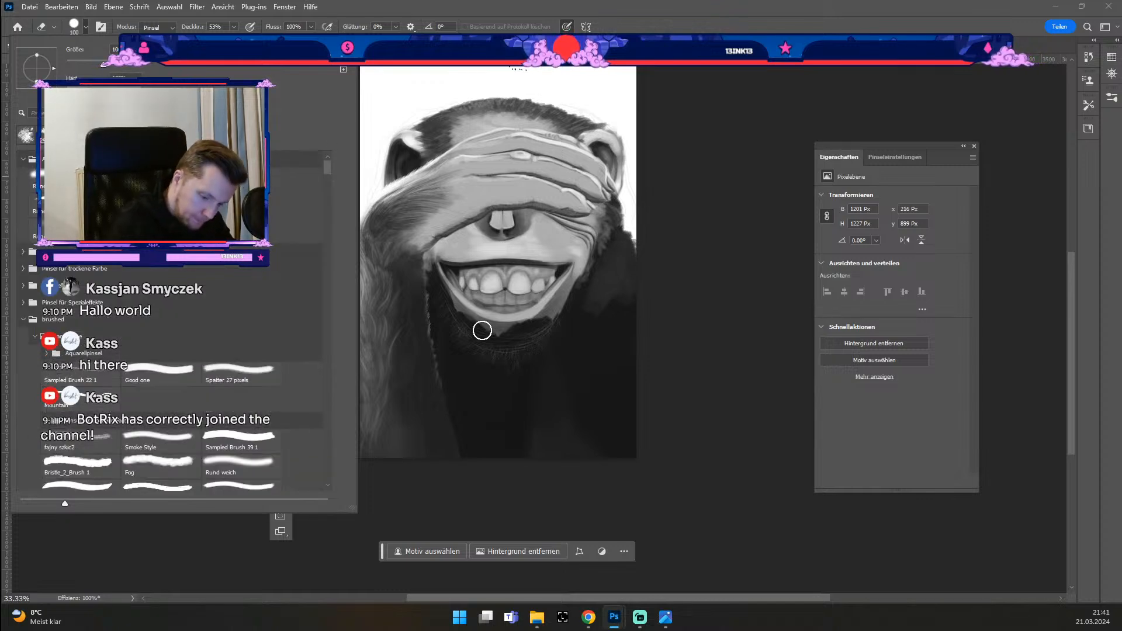
click(497, 325)
key(ö)
key(ö)
key(ö)
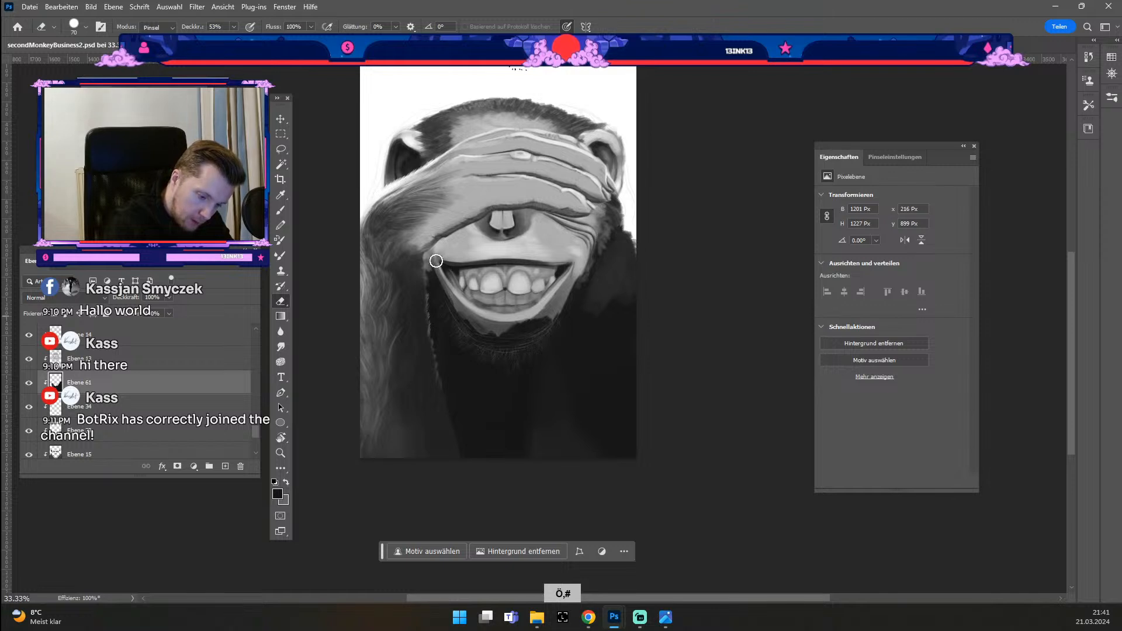
mouse_move(451, 294)
mouse_down()
mouse_move(470, 327)
mouse_move(444, 284)
mouse_move(486, 339)
mouse_move(460, 319)
mouse_move(496, 340)
mouse_up()
mouse_move(515, 290)
mouse_down()
mouse_move(483, 328)
mouse_move(496, 334)
mouse_move(485, 328)
mouse_move(539, 313)
mouse_move(499, 333)
mouse_move(540, 324)
mouse_move(492, 335)
mouse_move(534, 335)
mouse_up()
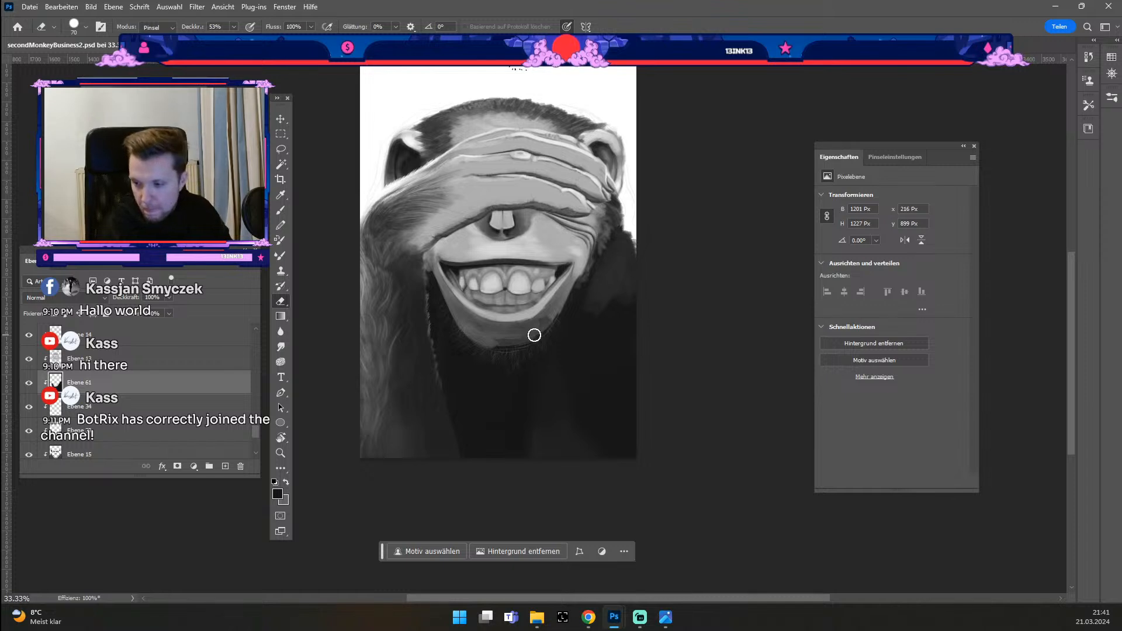
Step: Clean the chin's lower edge with the eraser reduced to 45 and then 25 px, undoing misplaced strokes
key(ctrl+plus)
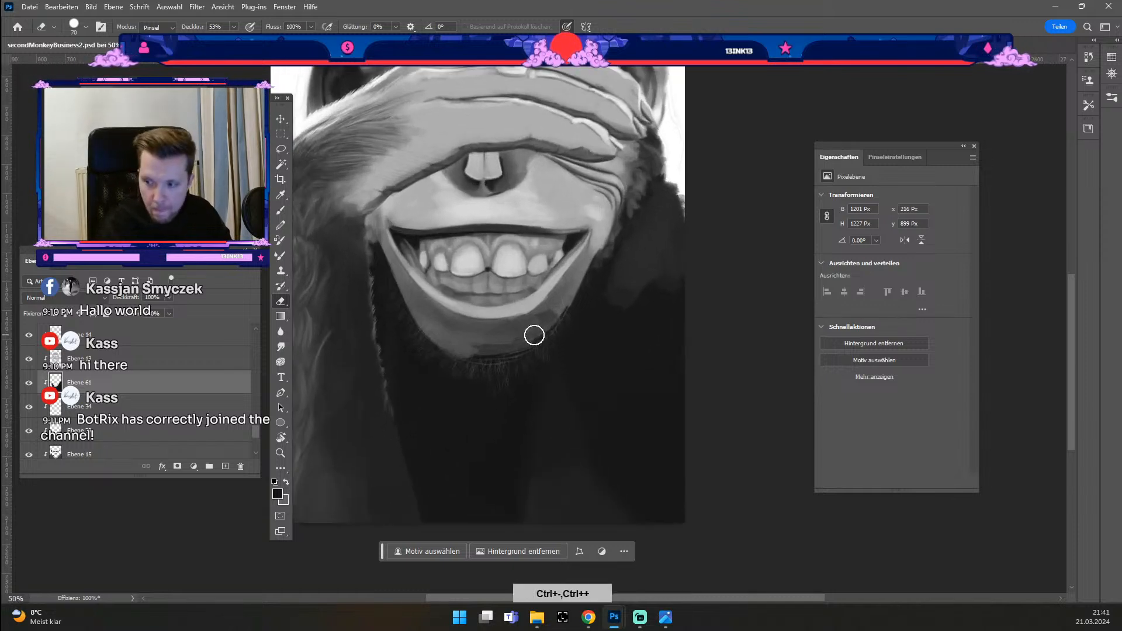
key(space)
drag(584, 358, 596, 303)
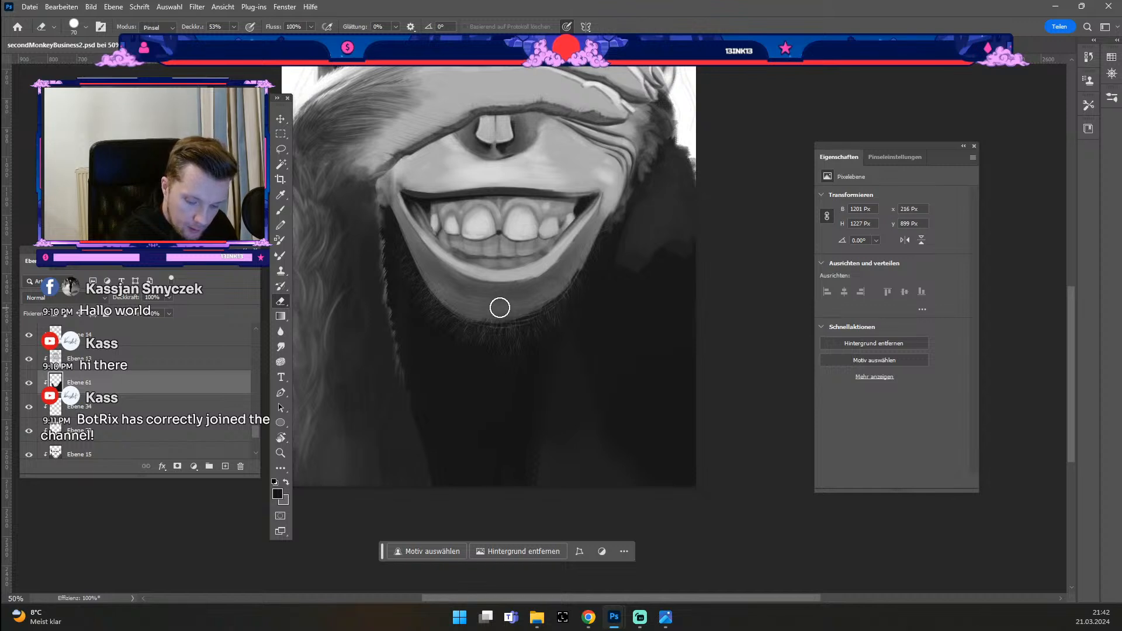
key(bracketleft)
key(bracketleft)
key(bracketleft)
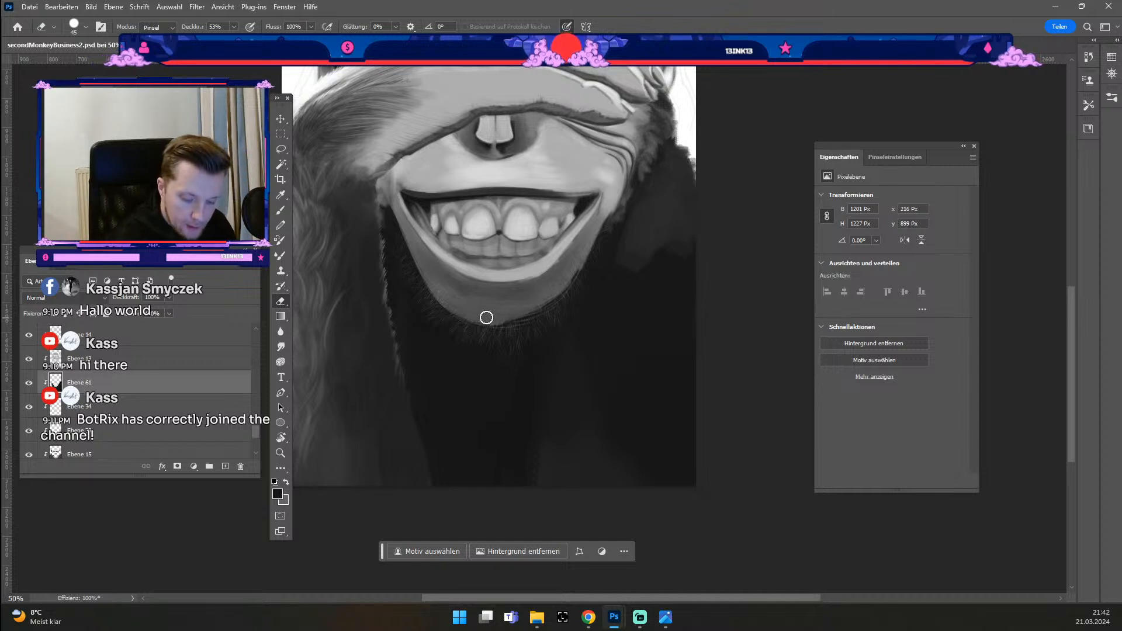
key(ctrl+z)
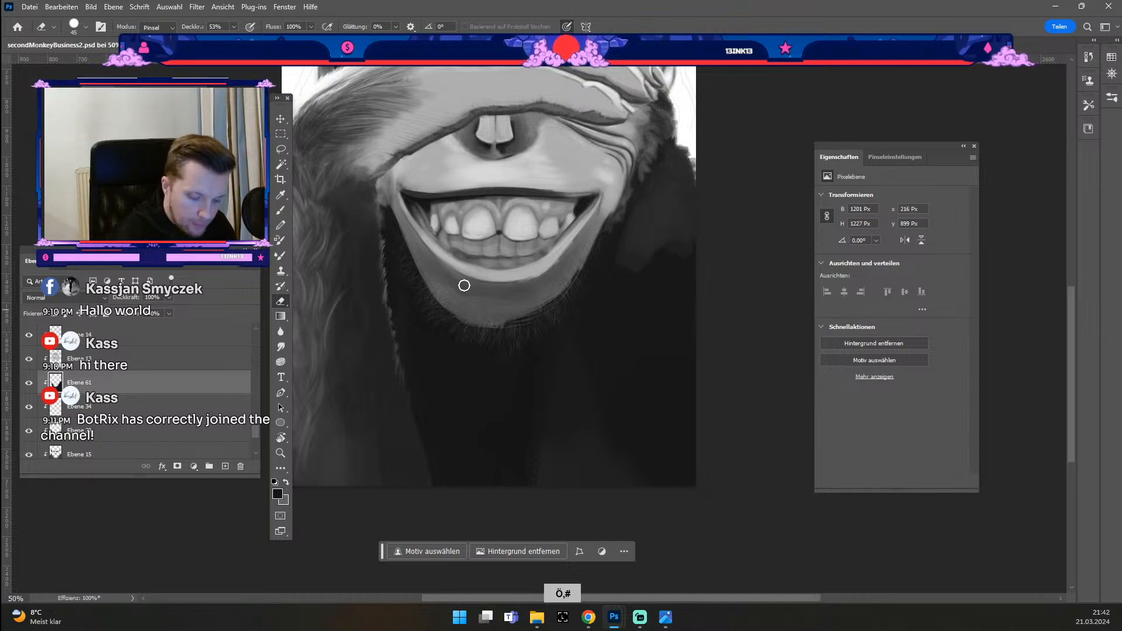
key(bracketleft)
key(bracketleft)
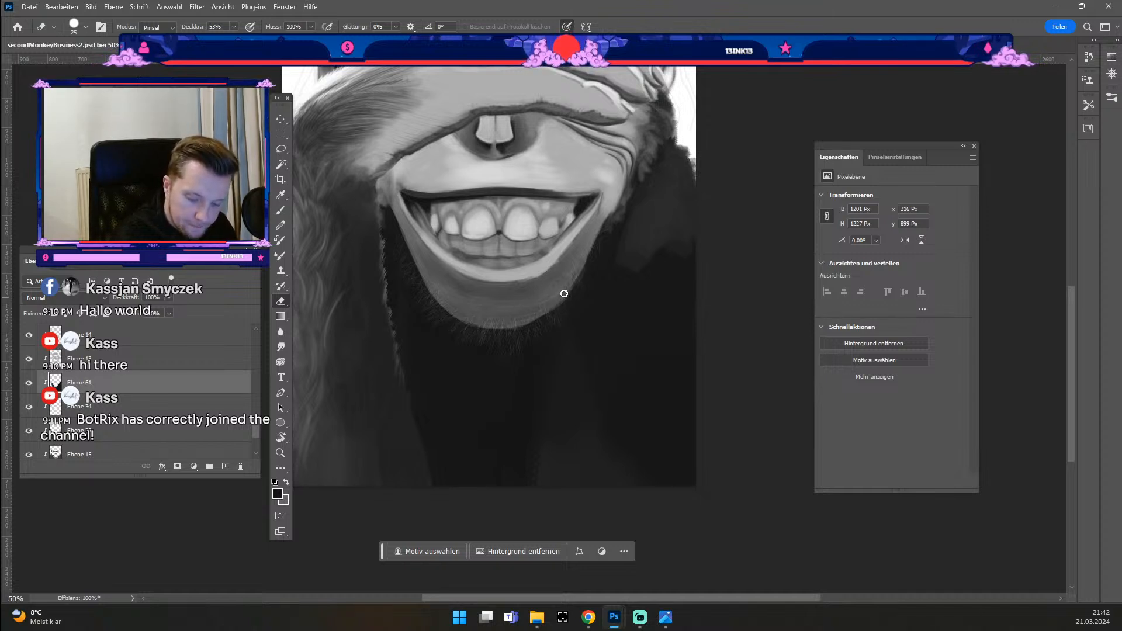
key(ctrl+z)
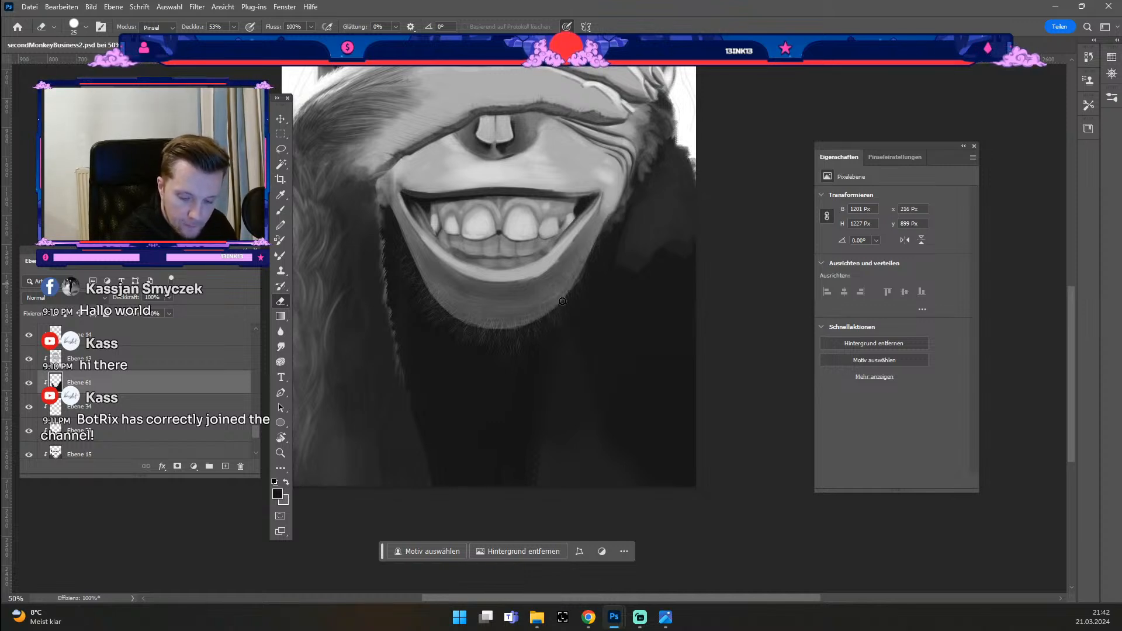
key(ctrl+z)
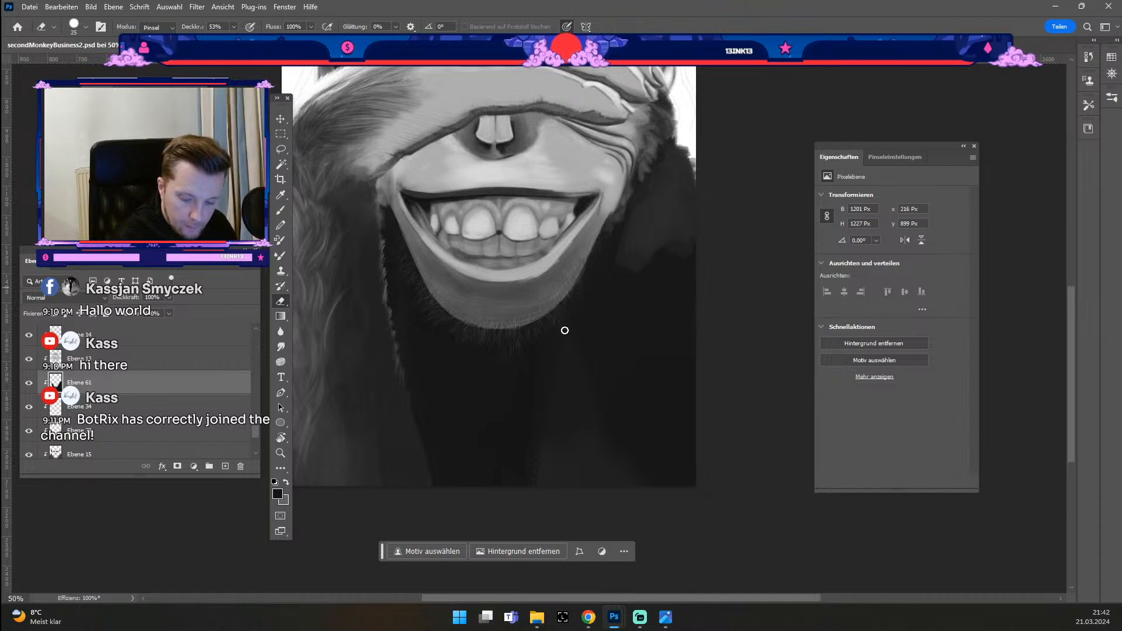
Step: Select the shoulder's grey shading layer from the canvas and erase its patches beside the jaw at 100% opacity with a 100 px eraser
click(282, 122)
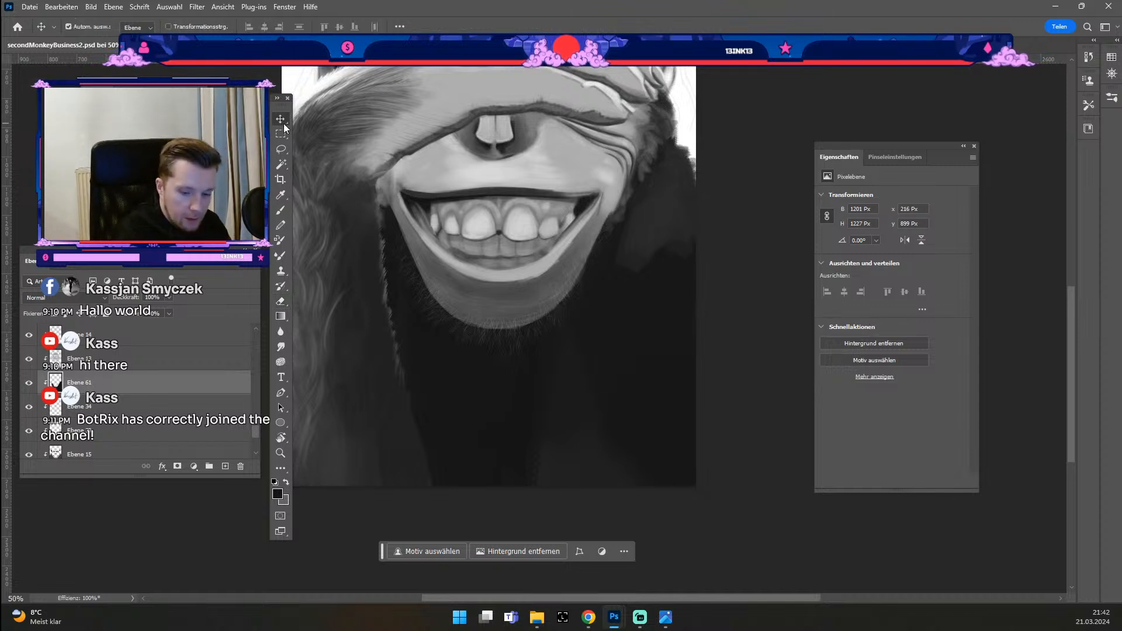
click(581, 364)
key(odiaeresis)
key(numbersign)
mouse_move(656, 248)
mouse_down()
mouse_move(632, 243)
mouse_move(654, 195)
mouse_move(667, 275)
mouse_up()
key(0)
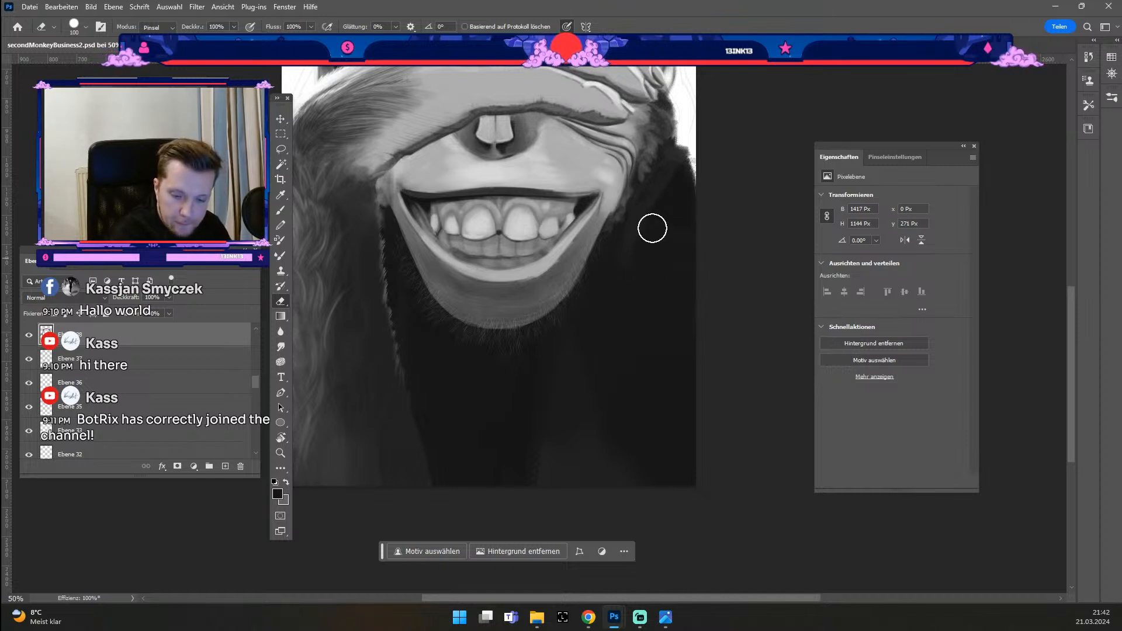
drag(671, 166, 667, 185)
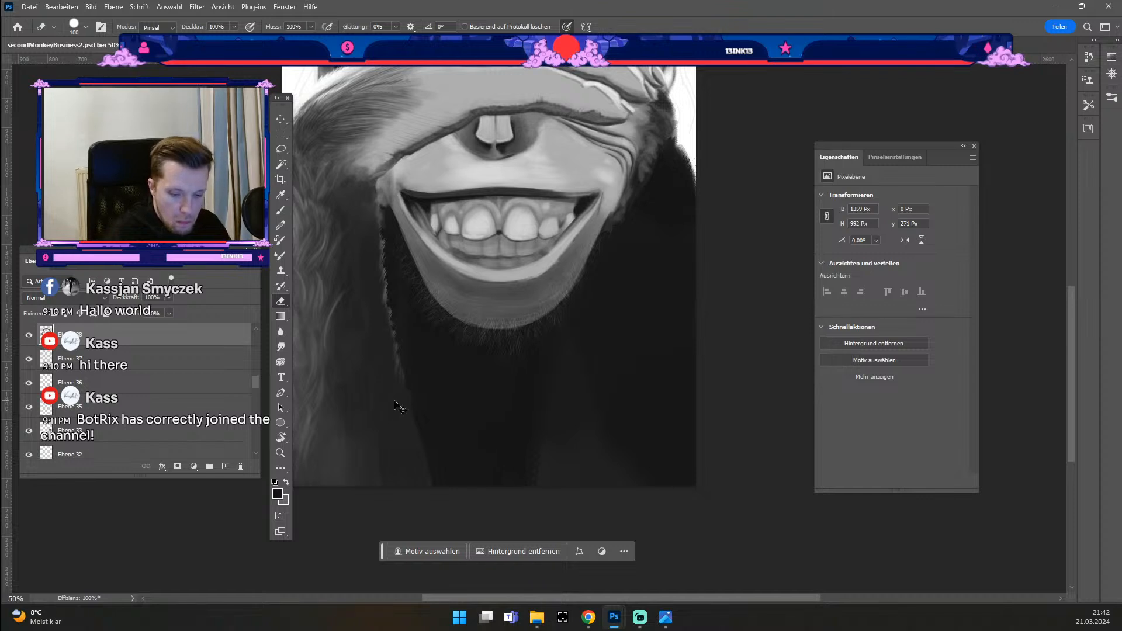
Step: Select the body's base layer Ebene 12 and extend the shoulder silhouette at the image's right edge in near-black with a 250 px brush
key(ctrl+minus)
drag(256, 381, 259, 436)
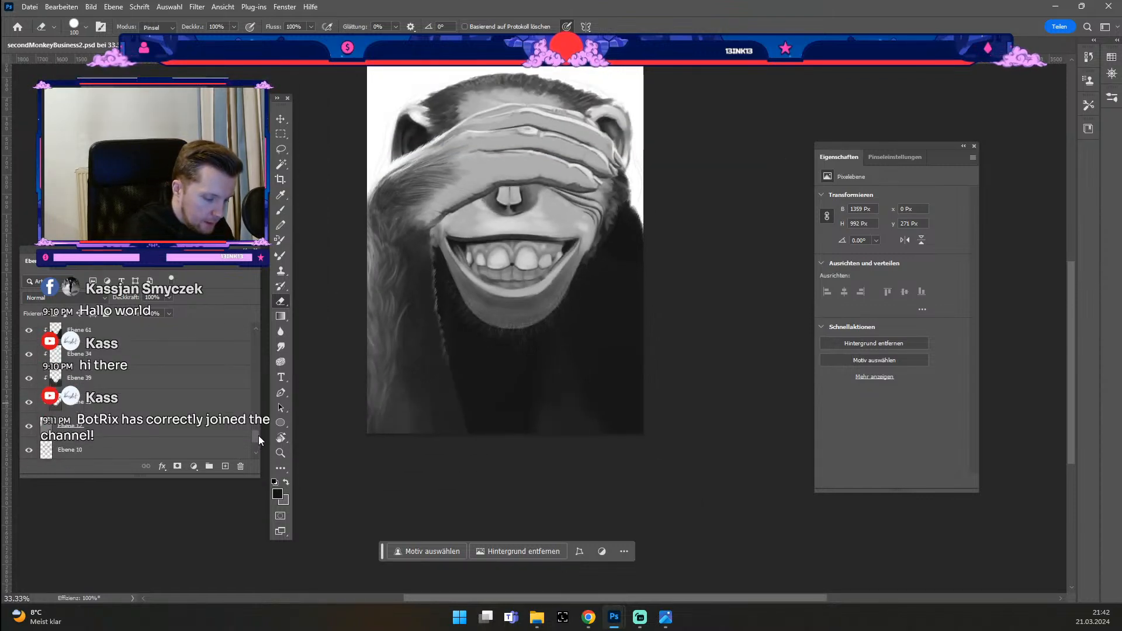
click(224, 428)
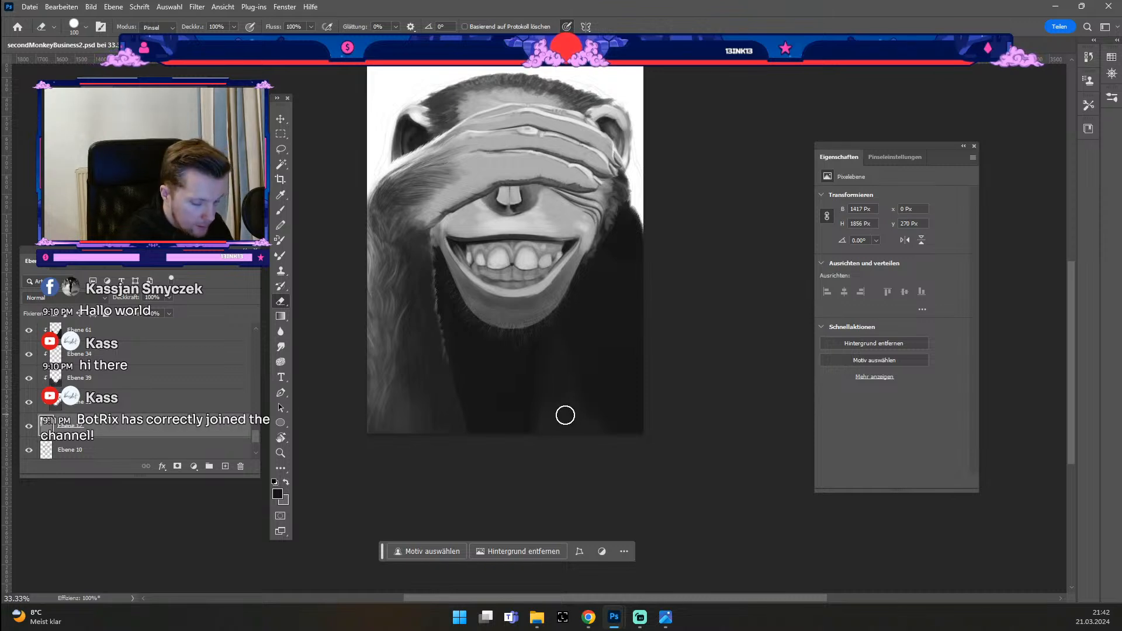
key(b)
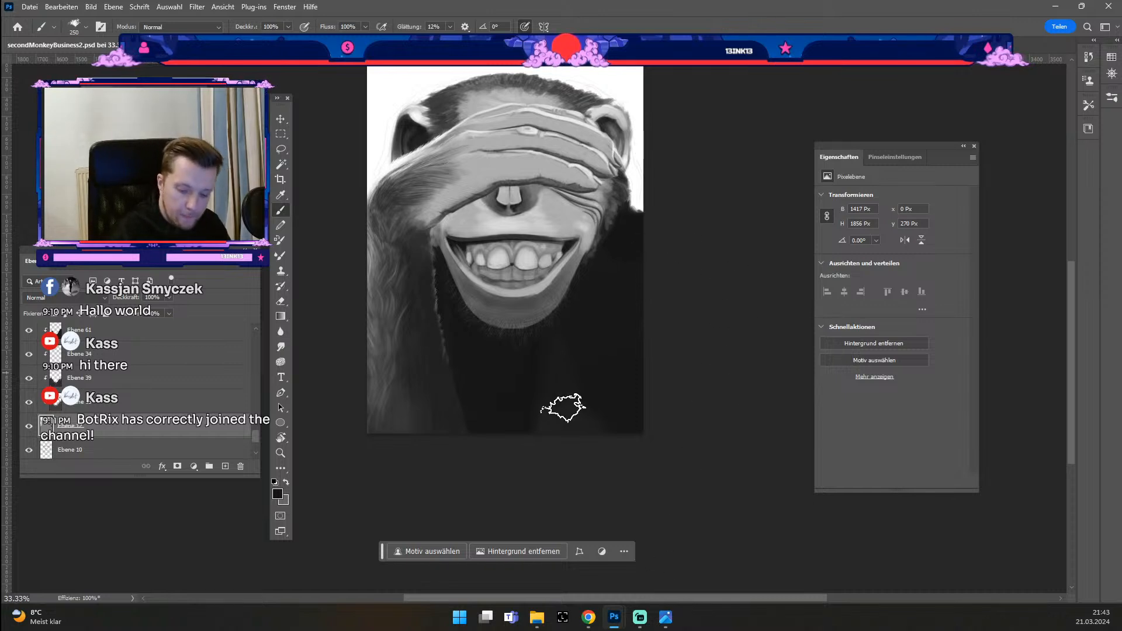
click(198, 343)
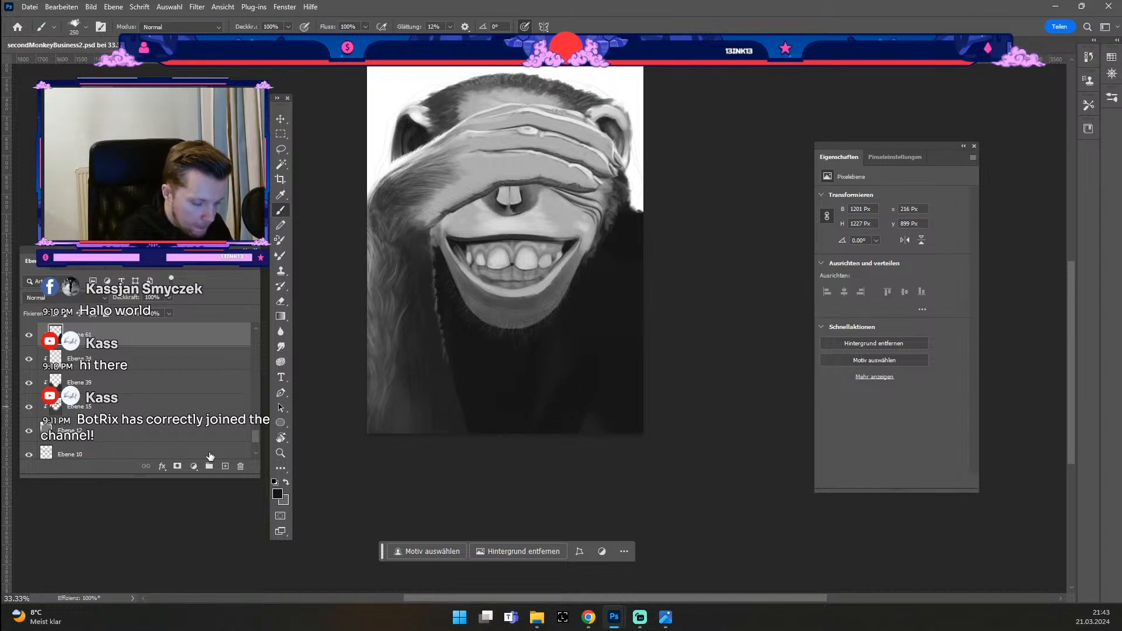
click(216, 433)
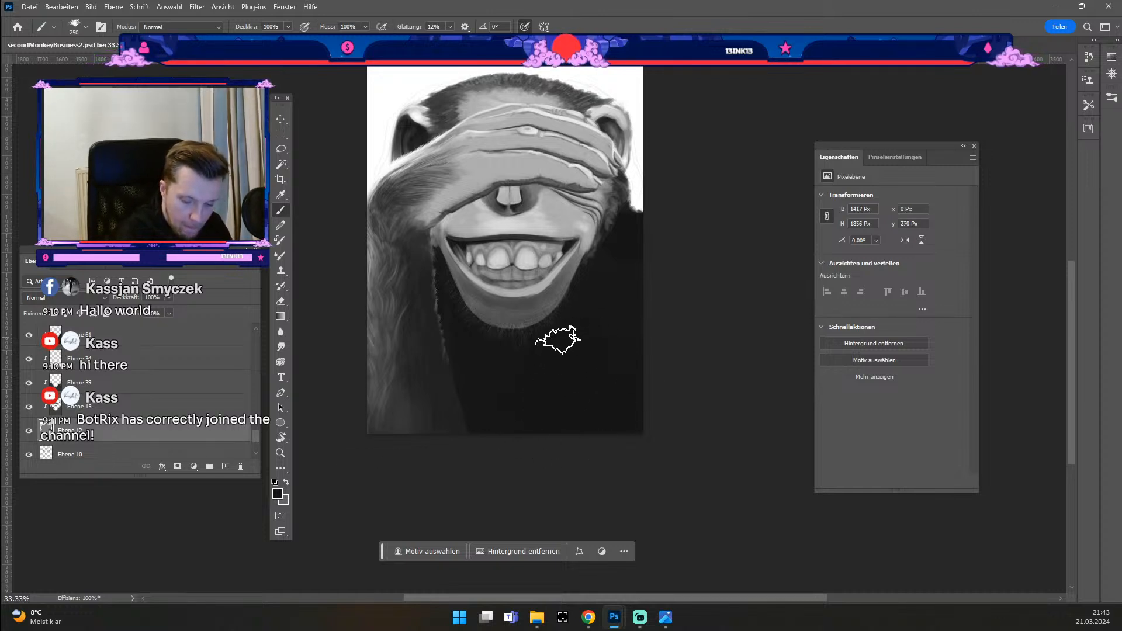
Step: Add a new clipped layer above Ebene 61 and paint dark grey #373737 along the right-hand shoulder with a 175 px brush
click(216, 344)
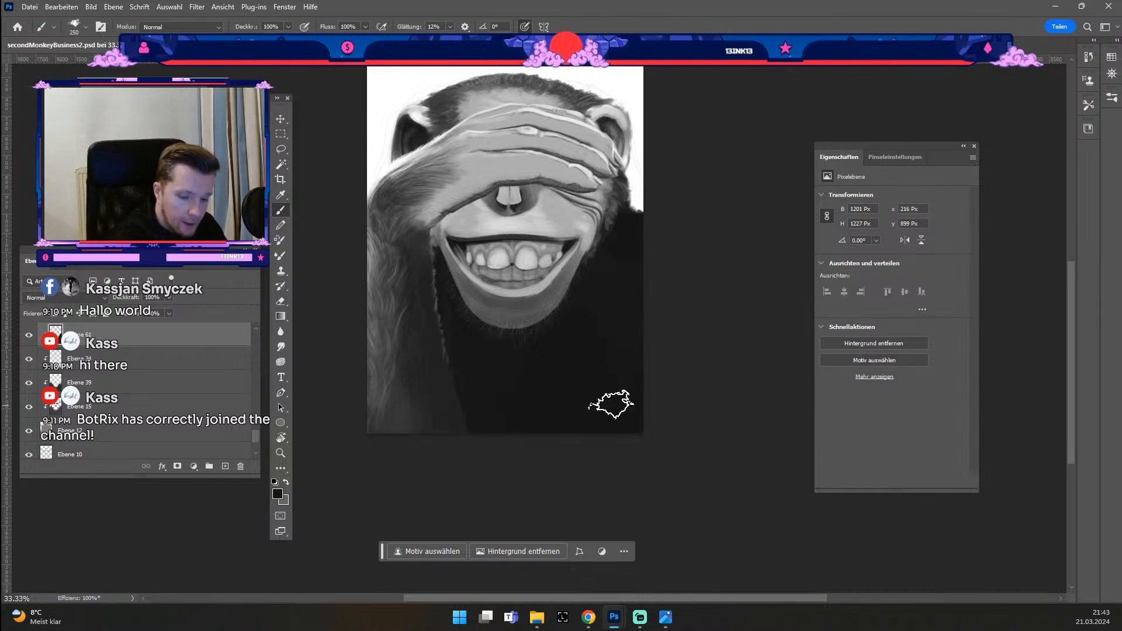
key(odiaeresis)
key(odiaeresis)
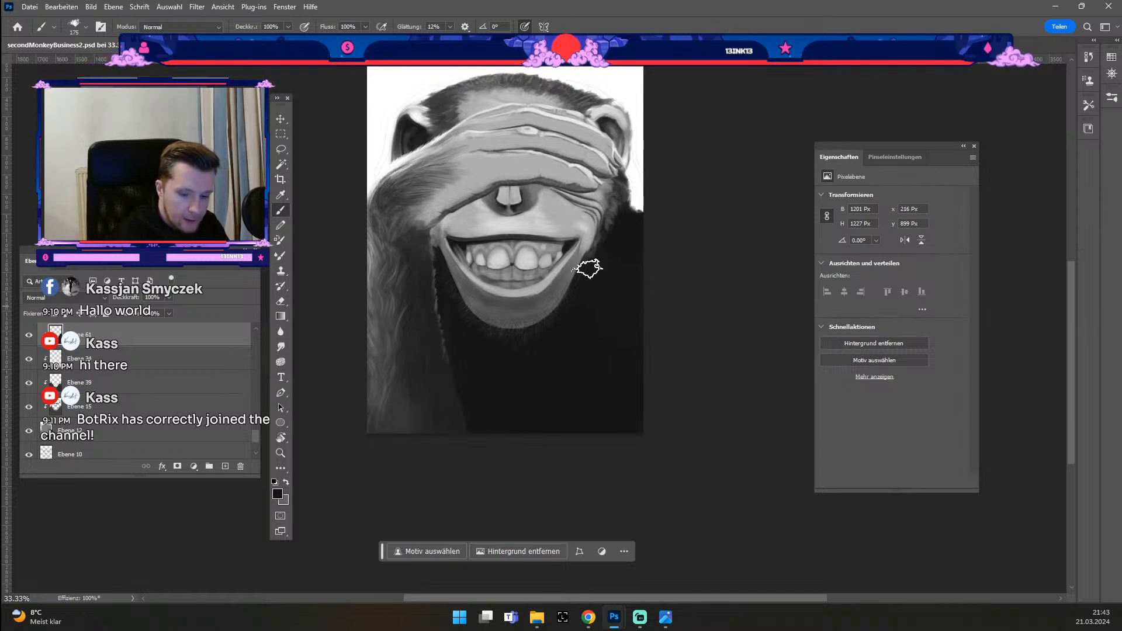
click(225, 467)
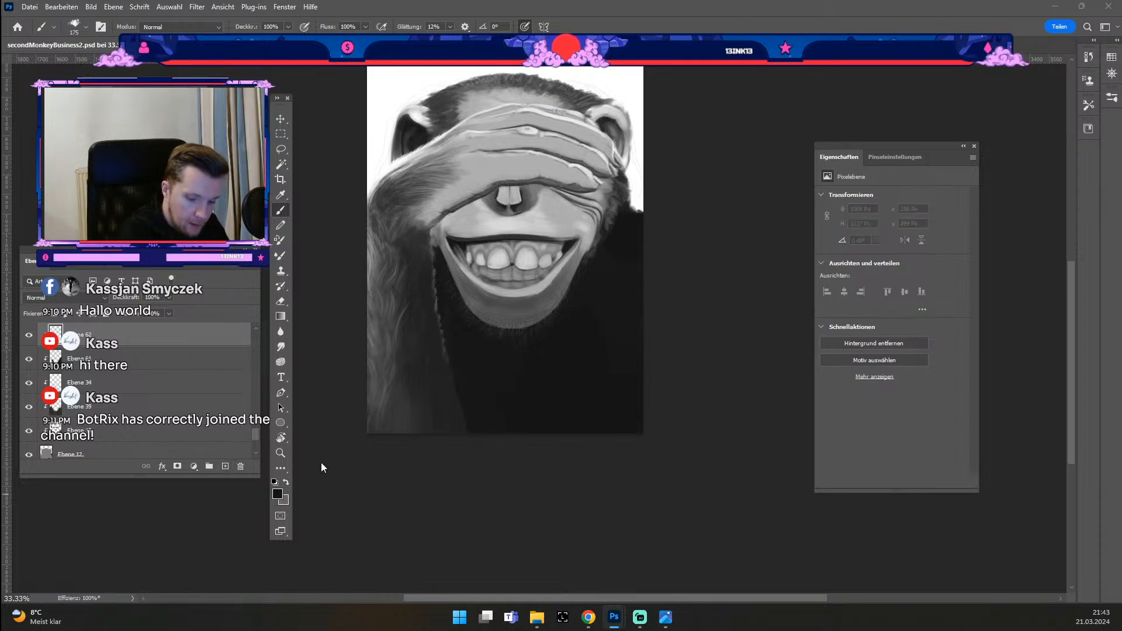
click(277, 494)
click(410, 404)
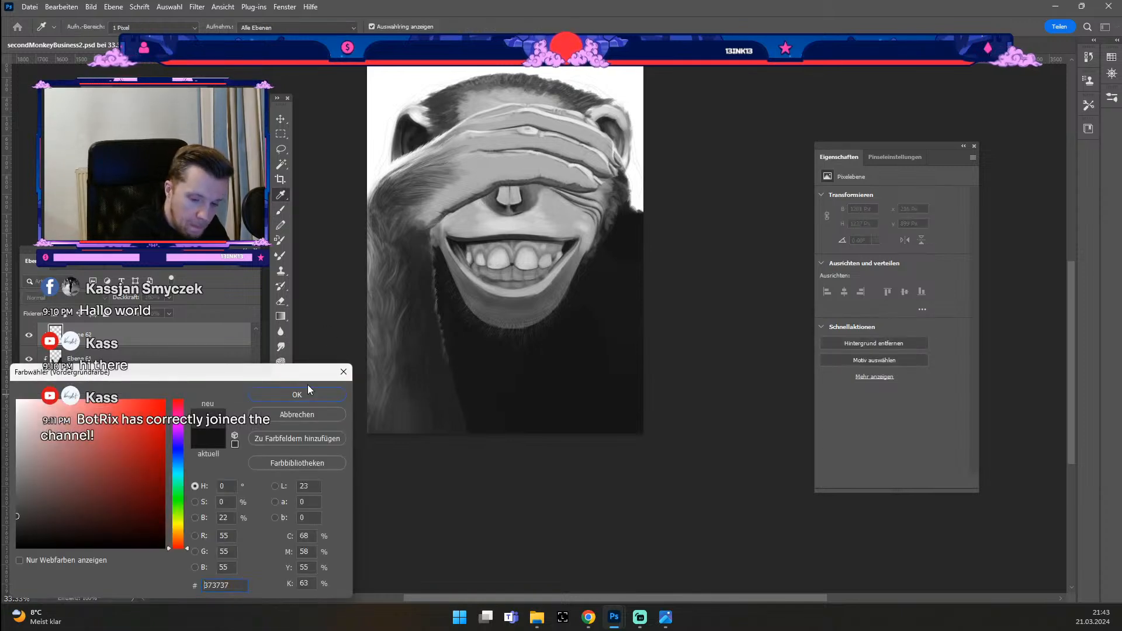
click(307, 395)
mouse_move(641, 190)
mouse_down()
mouse_move(623, 212)
mouse_move(641, 209)
mouse_move(643, 218)
mouse_move(626, 235)
mouse_up()
Step: Blend the shoulder's grey down the side of the torso using a sampled dark tone, a 250 px brush and 62% opacity
key(numbersign)
key(numbersign)
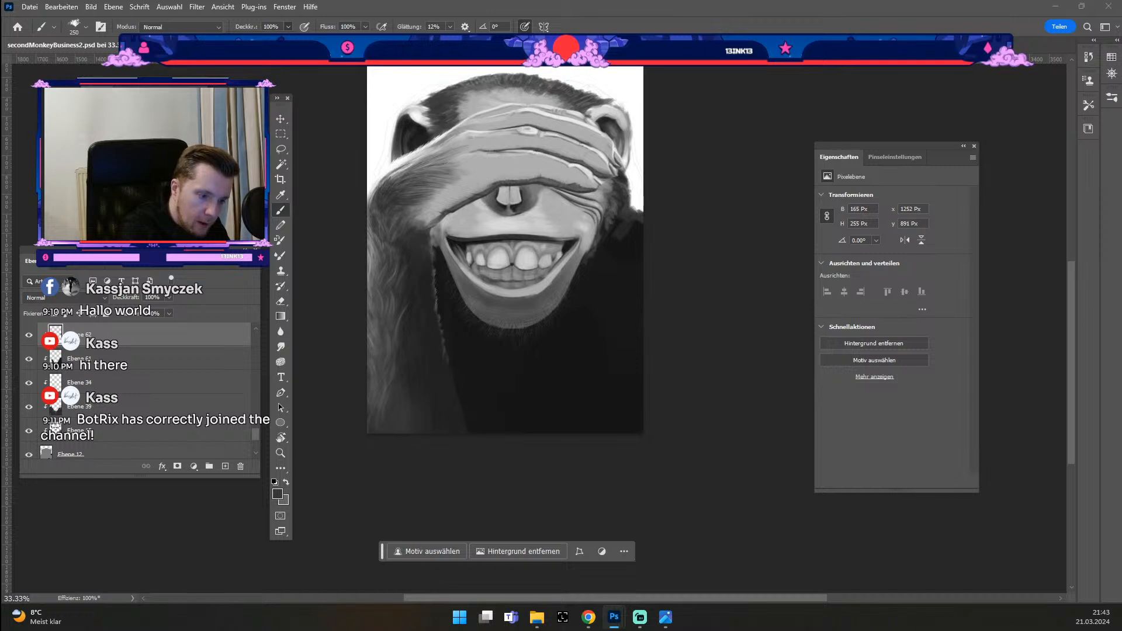
mouse_move(634, 233)
mouse_down()
mouse_move(617, 231)
mouse_move(640, 228)
mouse_move(657, 251)
mouse_move(638, 271)
mouse_move(608, 261)
mouse_move(632, 240)
mouse_move(646, 263)
mouse_move(633, 244)
mouse_up()
key(alt)
alt+click(616, 251)
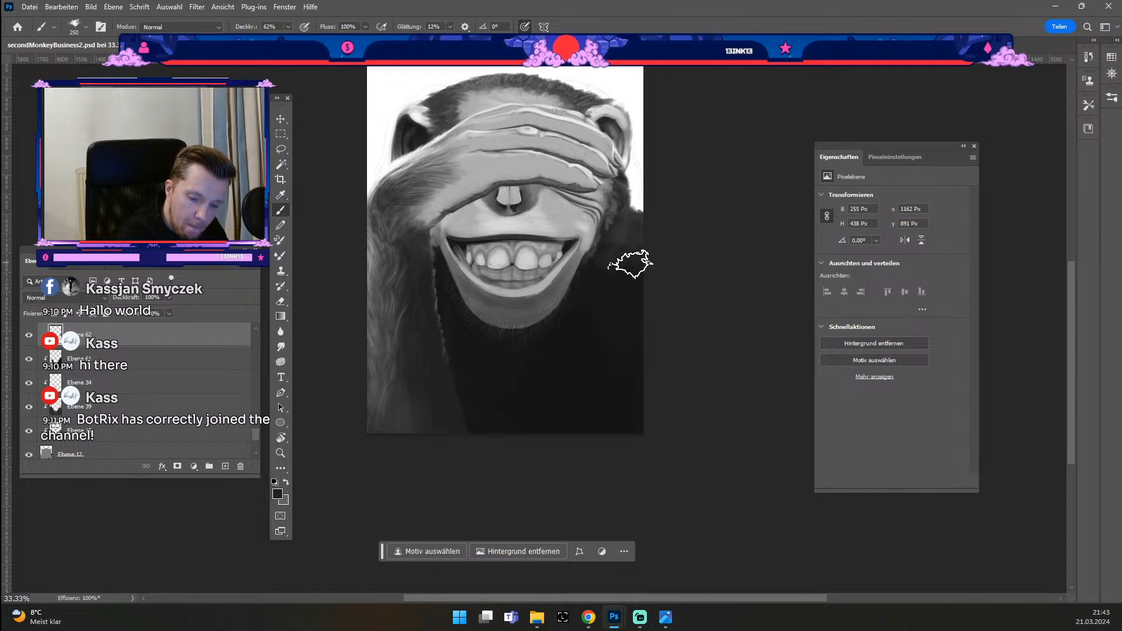
mouse_move(624, 270)
mouse_down()
mouse_move(591, 401)
mouse_move(606, 306)
mouse_move(581, 358)
mouse_move(611, 312)
mouse_up()
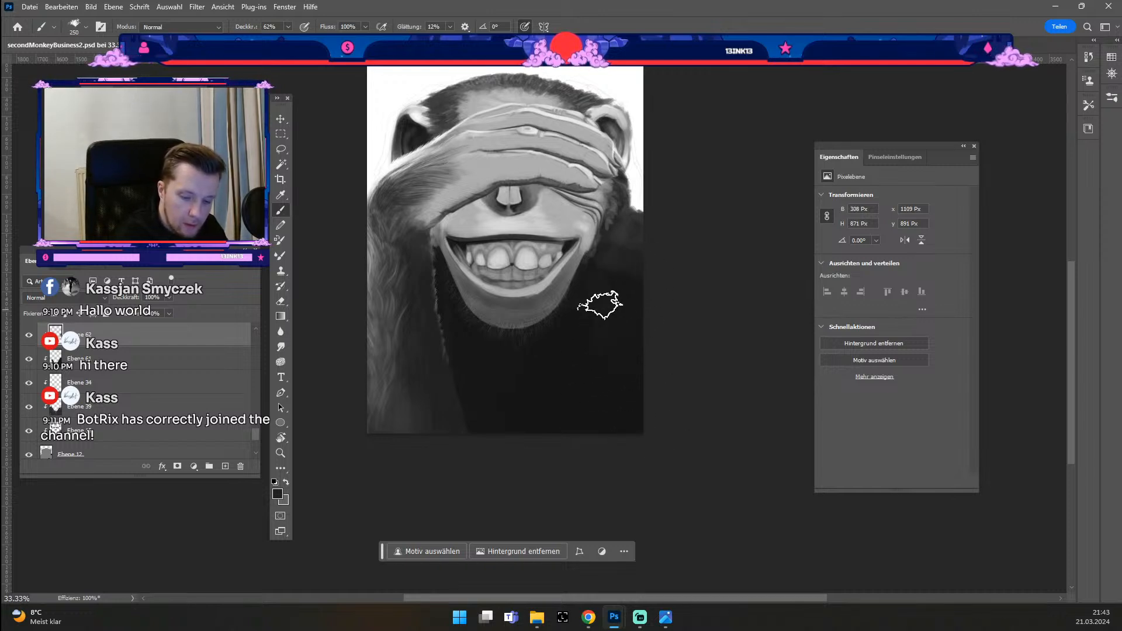
Step: Enlarge the brush to 300 and then 500 px and soften the dark shading between the jaw and the image's right edge
key(numbersign)
drag(613, 251, 602, 255)
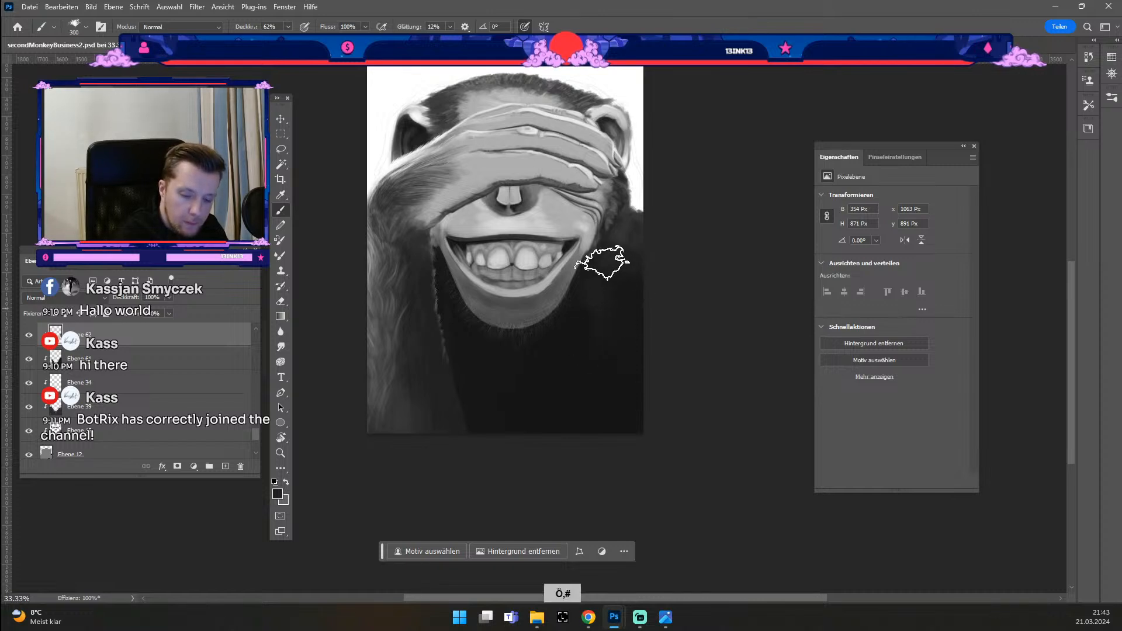
key(numbersign)
key(numbersign)
mouse_move(593, 325)
mouse_down()
mouse_move(596, 278)
mouse_move(614, 270)
mouse_move(664, 386)
mouse_move(650, 334)
mouse_up()
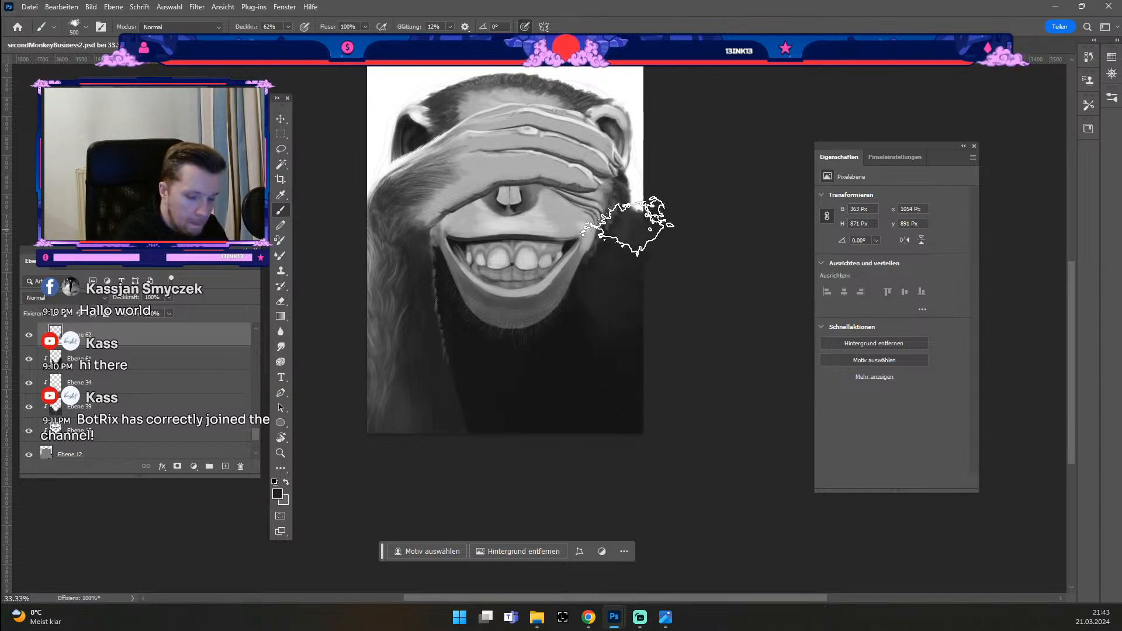
Step: Refine the dark shading between the jaw and the right-hand shoulder with a sampled tone, reducing the brush to 300 and then 200 px
key(odiaeresis)
key(odiaeresis)
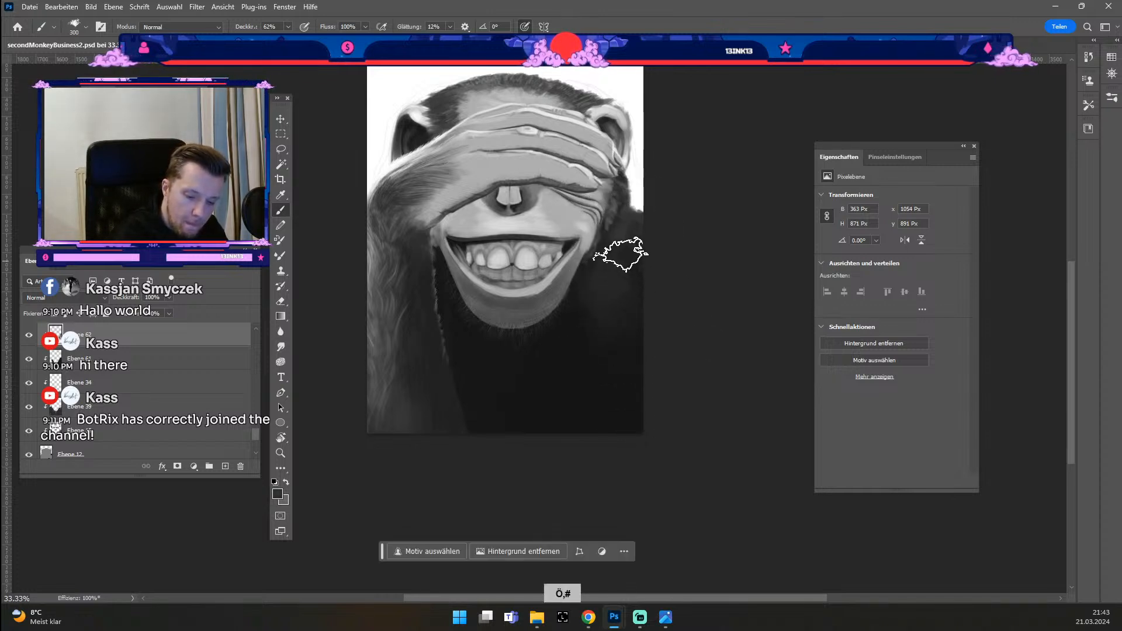
key(alt)
key(odiaeresis)
key(odiaeresis)
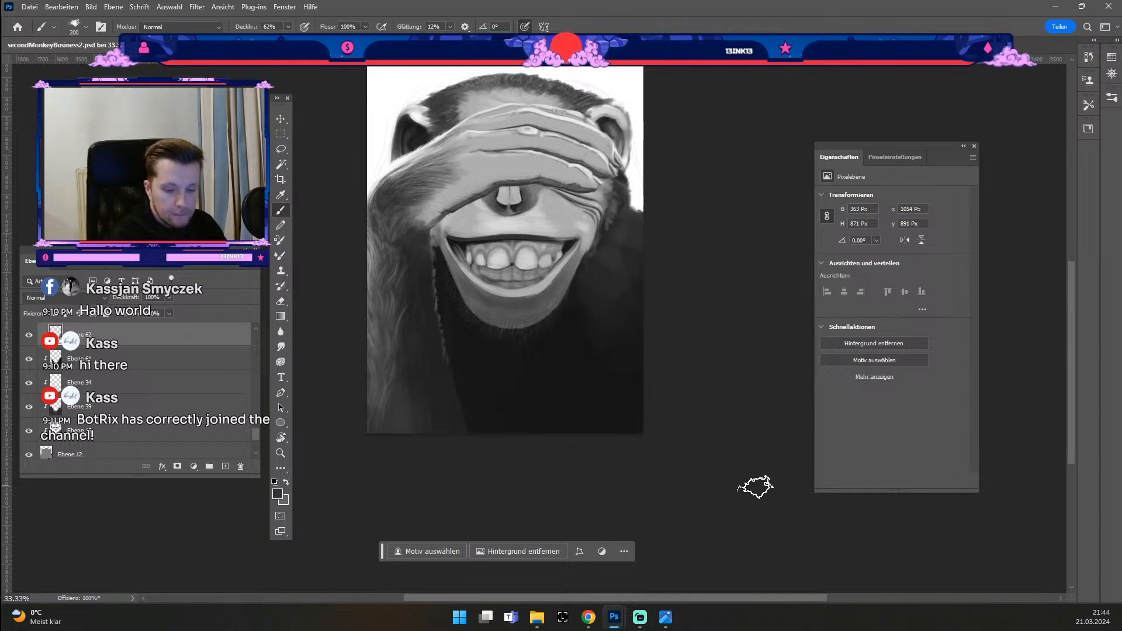
Step: Sample grey tones from the monkey's raised arm and paint soft fur shading onto the right-hand shoulder with the 200 px brush
alt+click(400, 409)
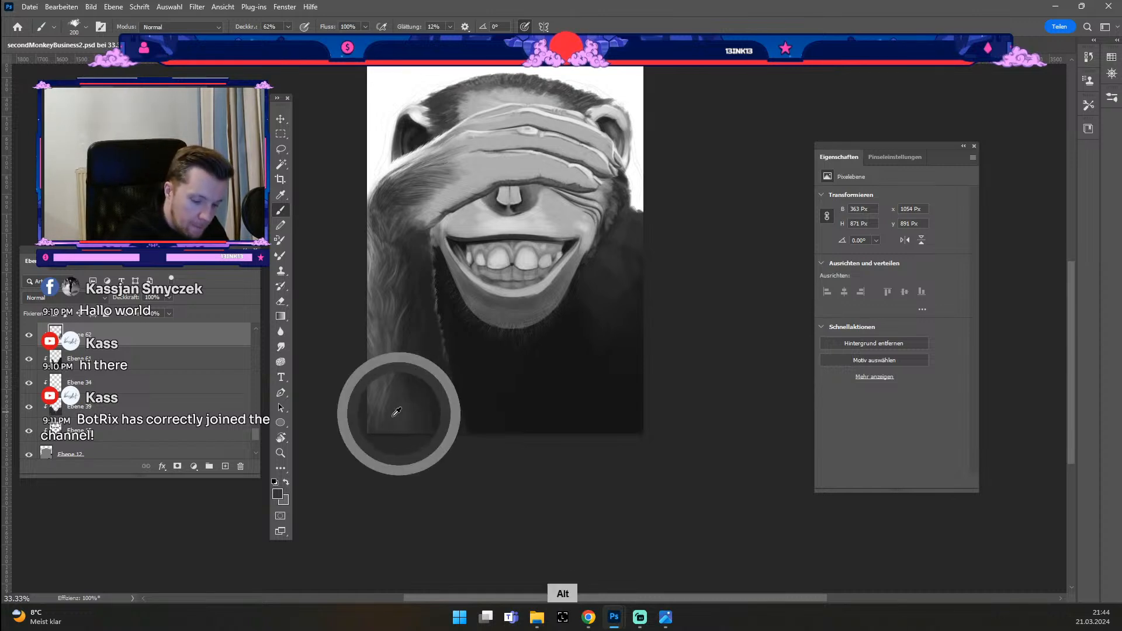
alt+click(401, 258)
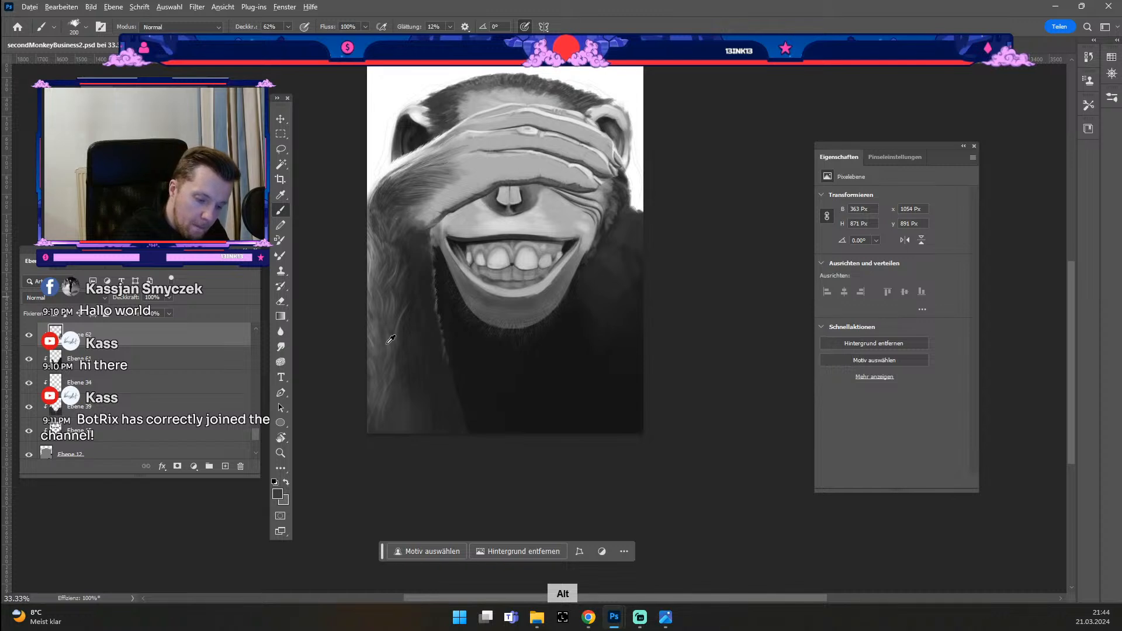
alt+click(383, 367)
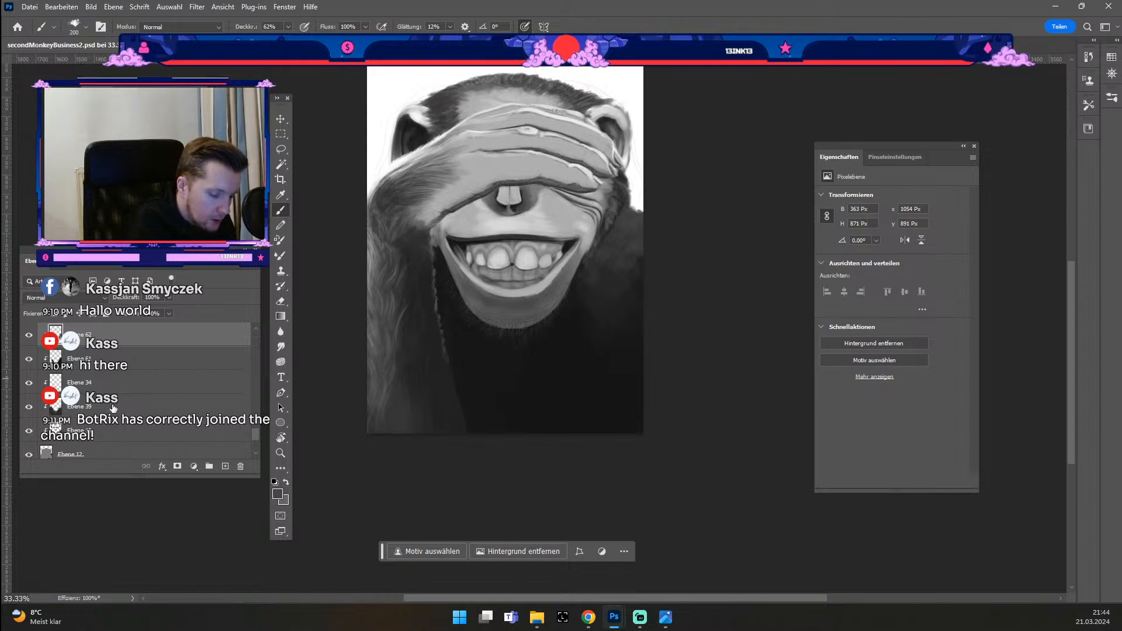
Step: Select the body's base layer Ebene 12 and switch the Eraser to a textured brush tip
click(130, 441)
click(131, 455)
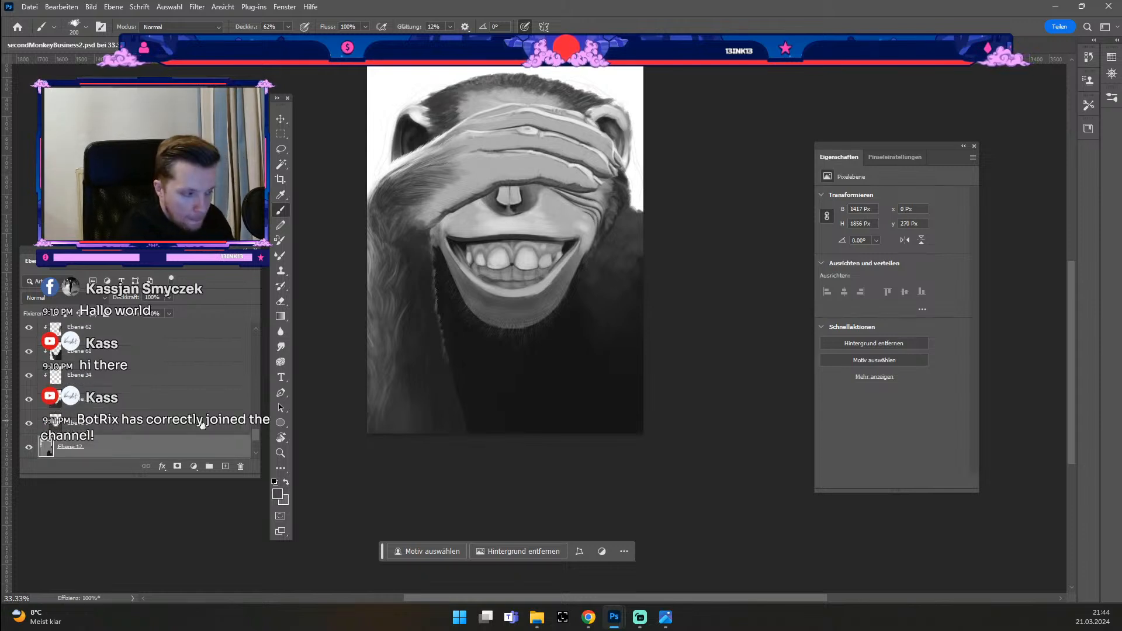
key(e)
drag(634, 201, 634, 227)
key(ctrl+z)
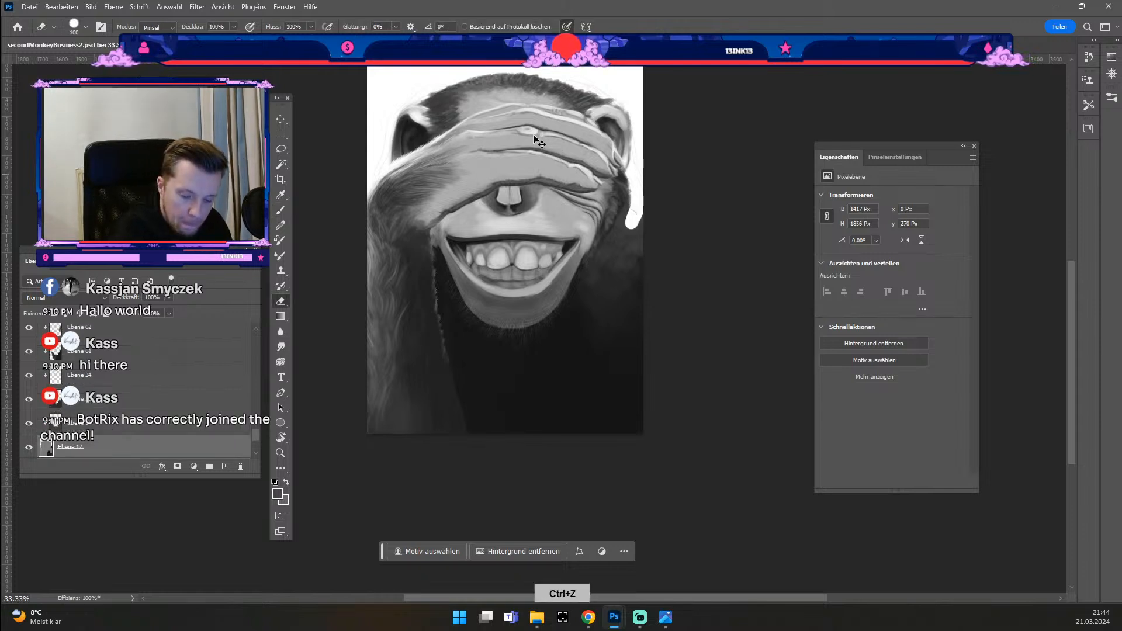
click(73, 26)
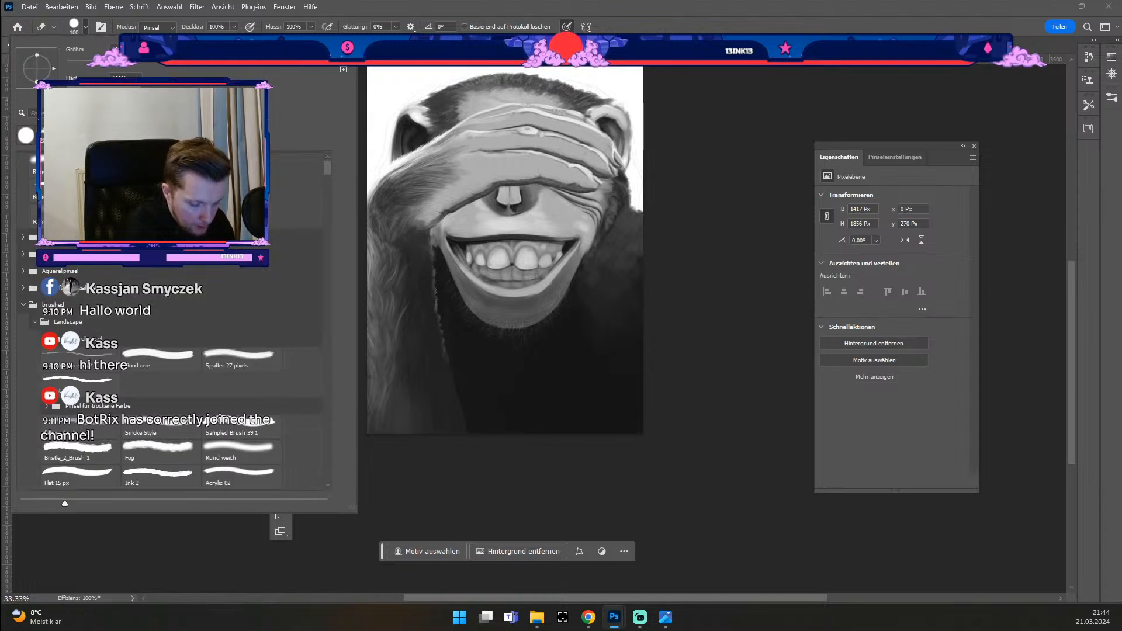
click(157, 361)
click(625, 201)
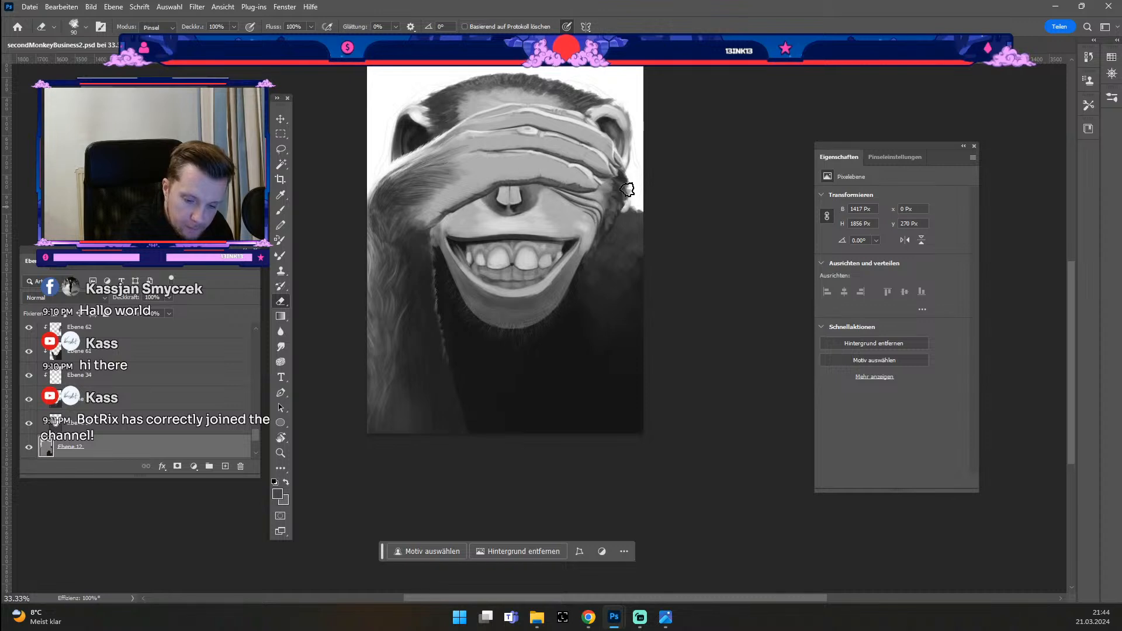
Step: Erase the upper contour of the right-hand shoulder below the ear, using the textured Eraser at 175 and then 150 px
key(odiaeresis)
key(numbersign)
key(numbersign)
key(numbersign)
key(numbersign)
key(numbersign)
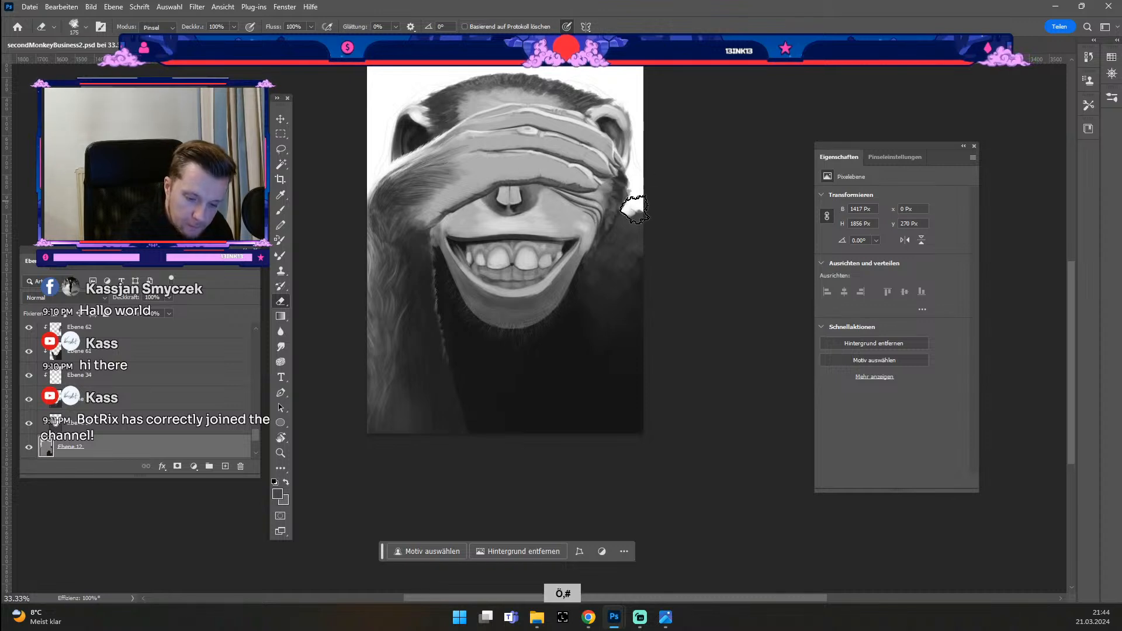
key(odiaeresis)
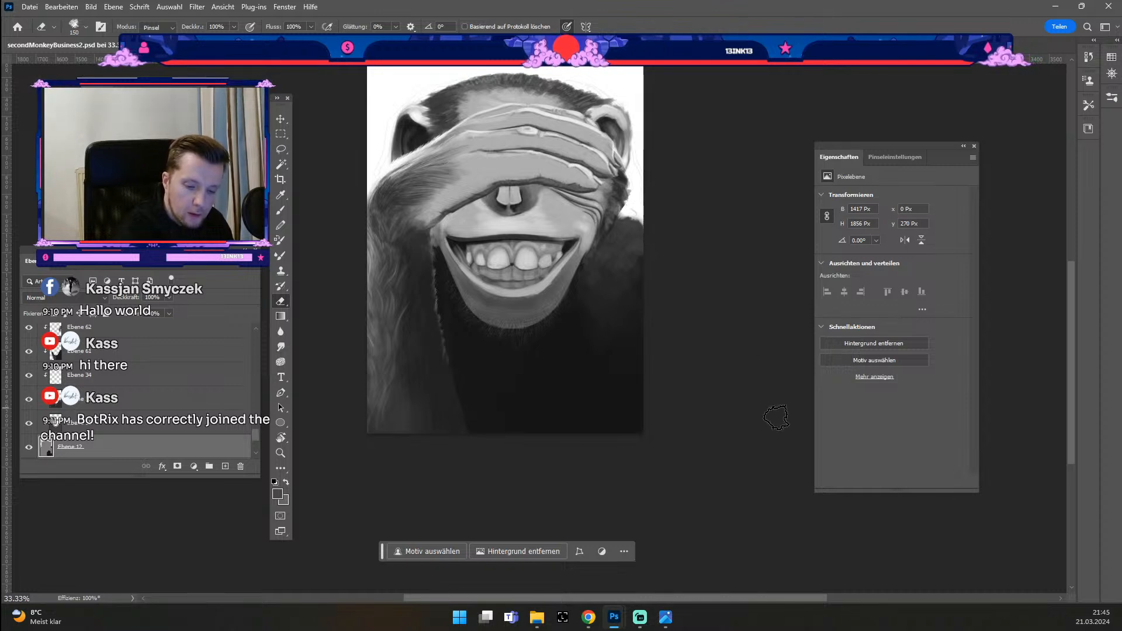
Step: Confirm #464646 as the foreground colour and select the head's layer Ebene 38
click(281, 498)
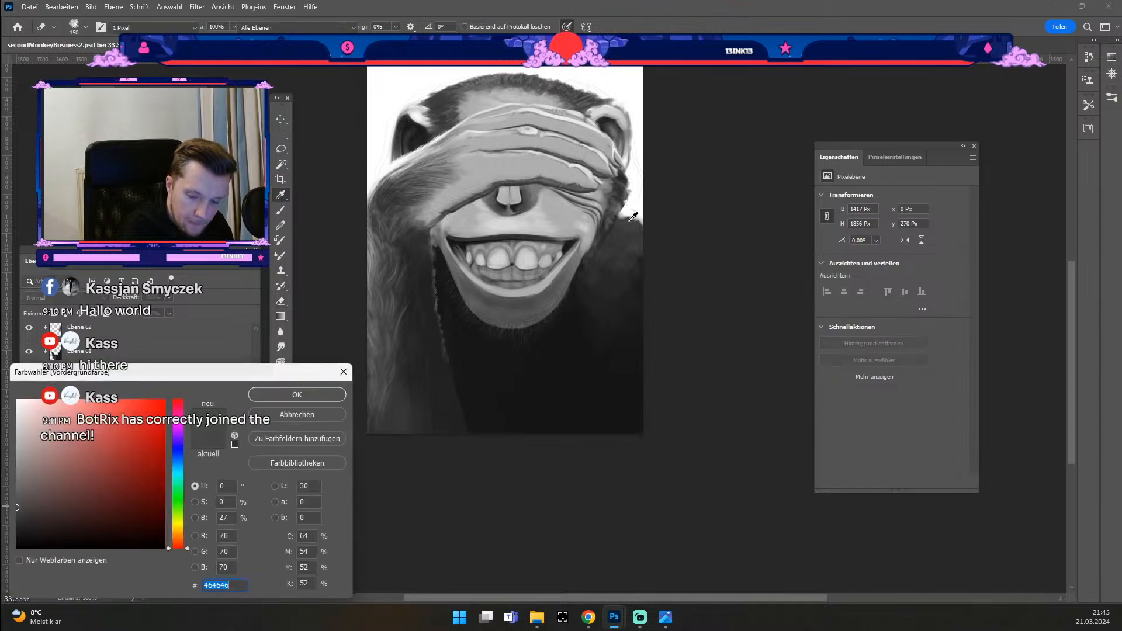
click(319, 394)
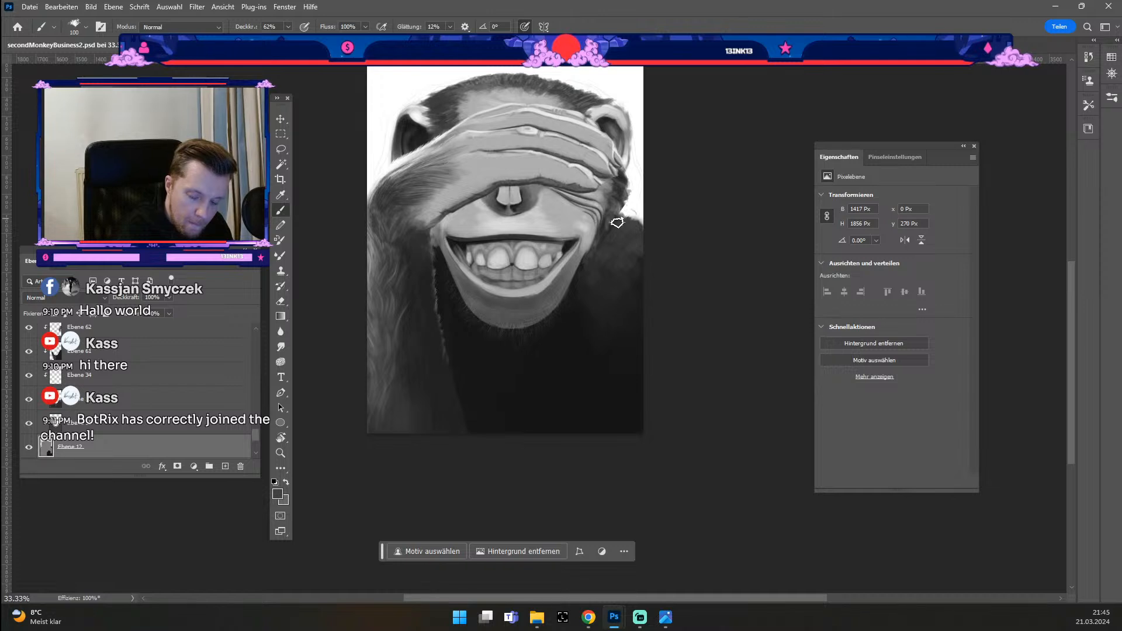
click(288, 120)
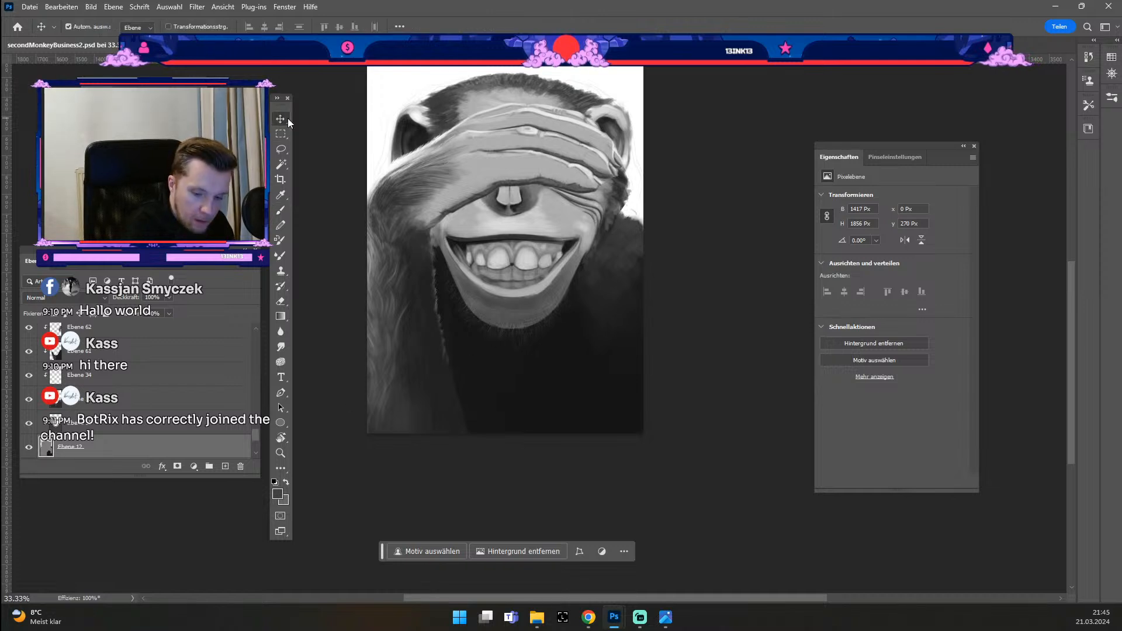
click(606, 234)
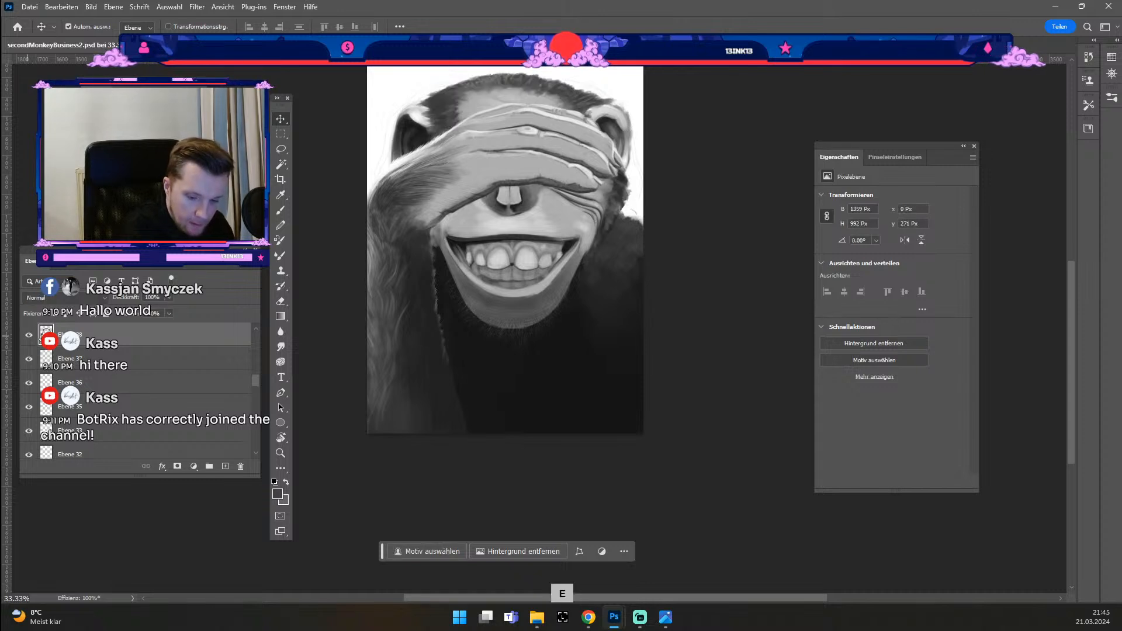
Step: Reduce the Eraser to 70 px to refine the fur edge between the jaw and the right-hand shoulder
key(e)
key(odiaeresis)
key(odiaeresis)
key(odiaeresis)
key(odiaeresis)
key(odiaeresis)
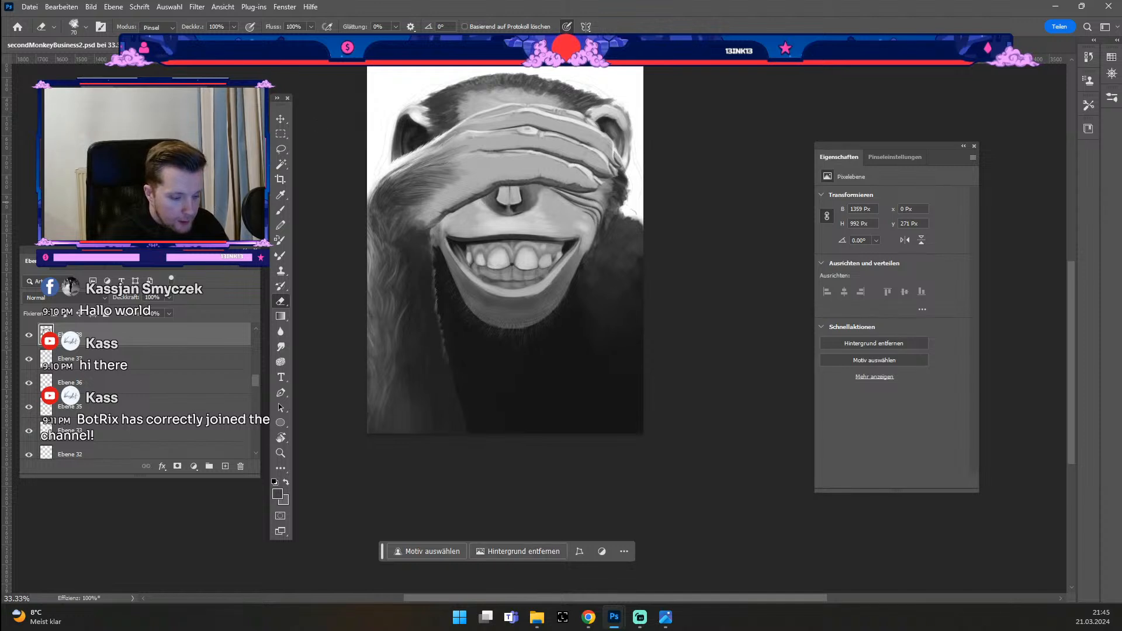
Step: Locate the raised arm's layer Ebene 45, check it by hiding and showing it, and add a new layer above Ebene 42
scroll(161, 364, down, 3)
scroll(180, 380, up, 2)
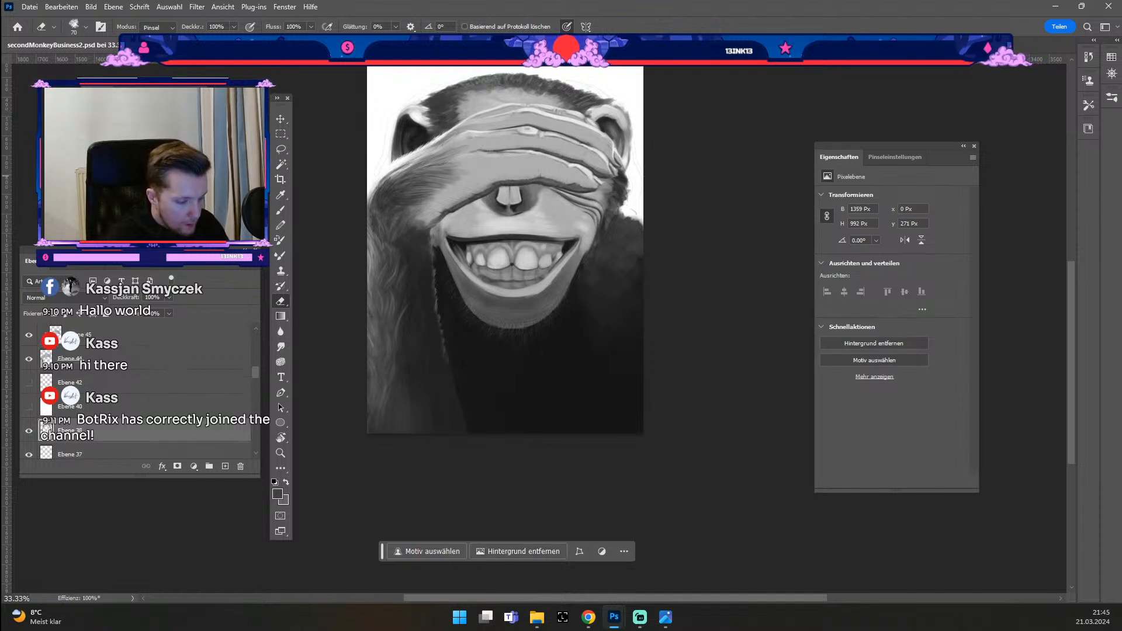
key(v)
click(430, 267)
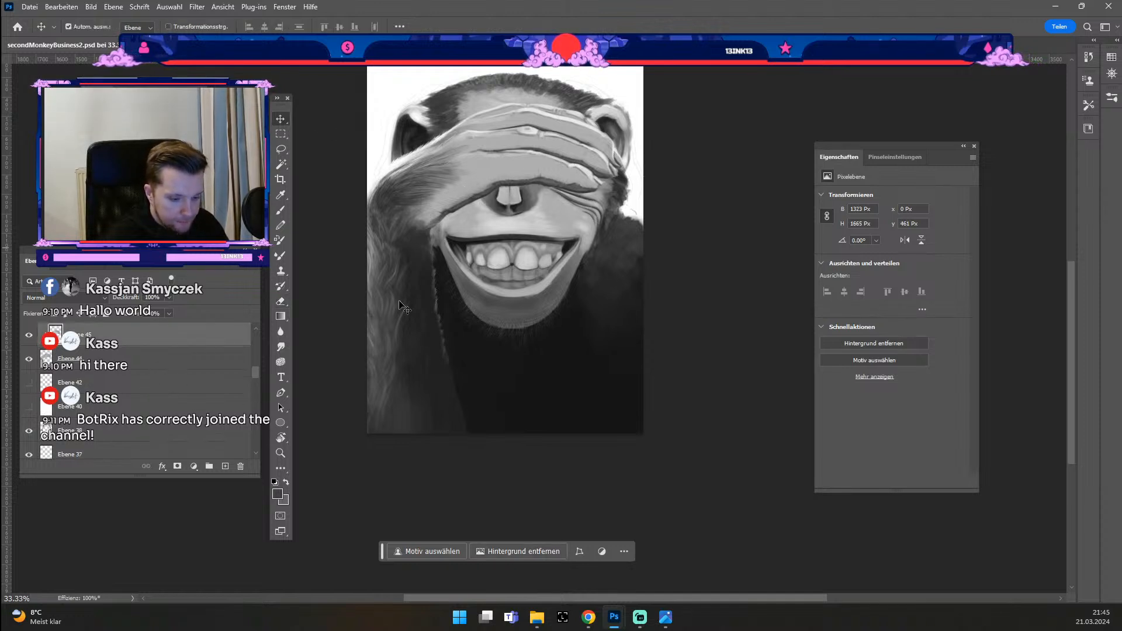
click(28, 336)
click(29, 337)
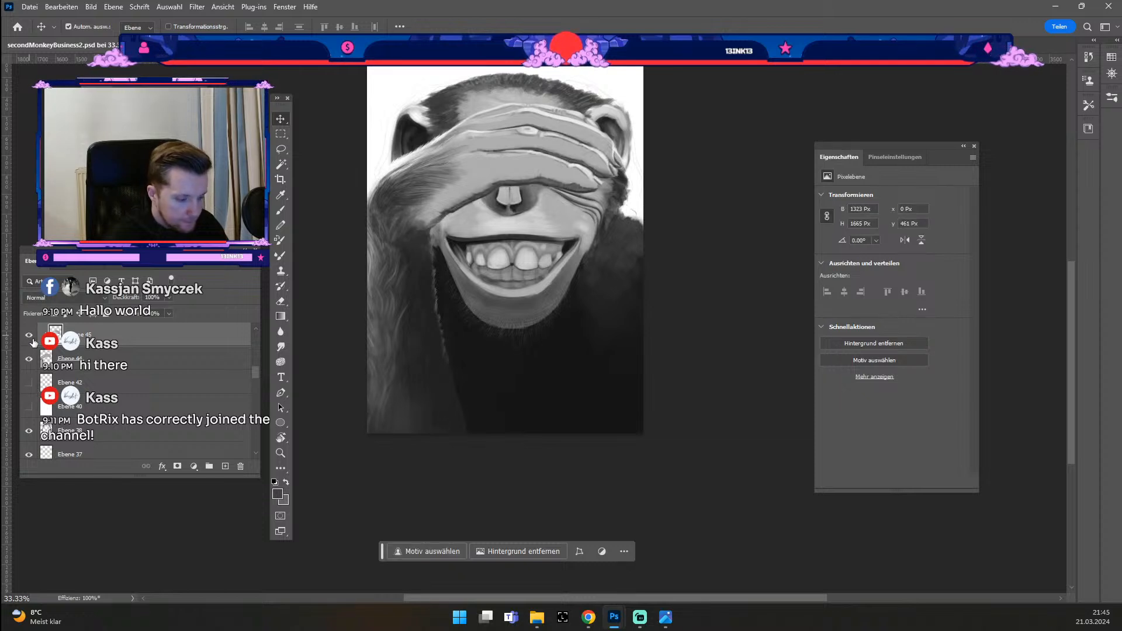
click(113, 386)
click(225, 466)
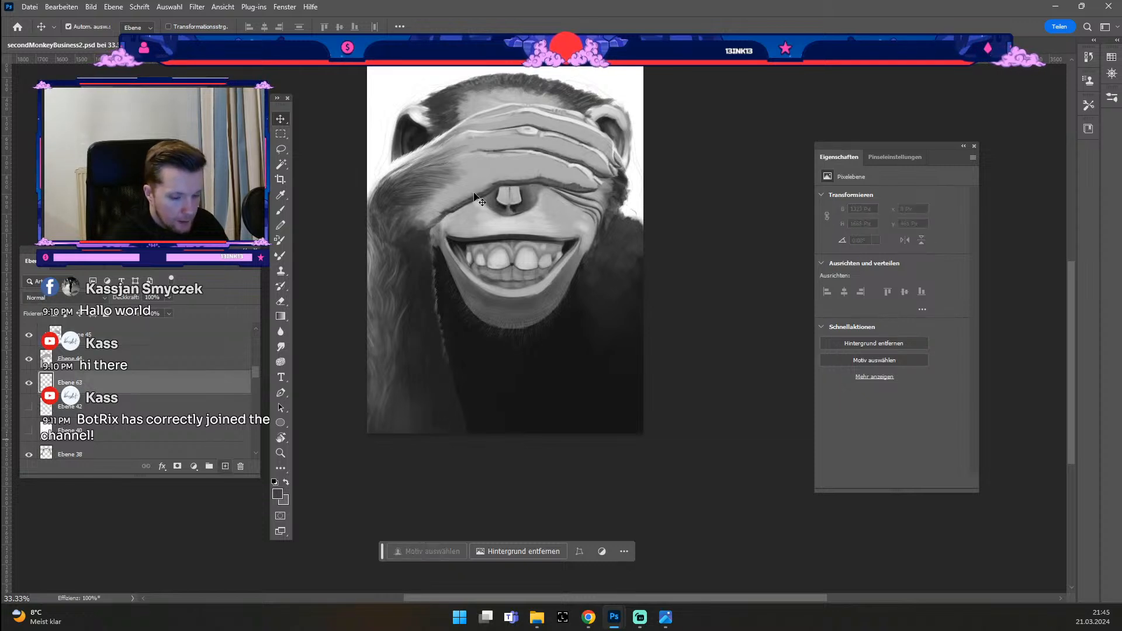
Step: Set the foreground colour to dark grey #535353, sampled from the shadow edge beneath the hand, and return to the Brush tool
key(alt)
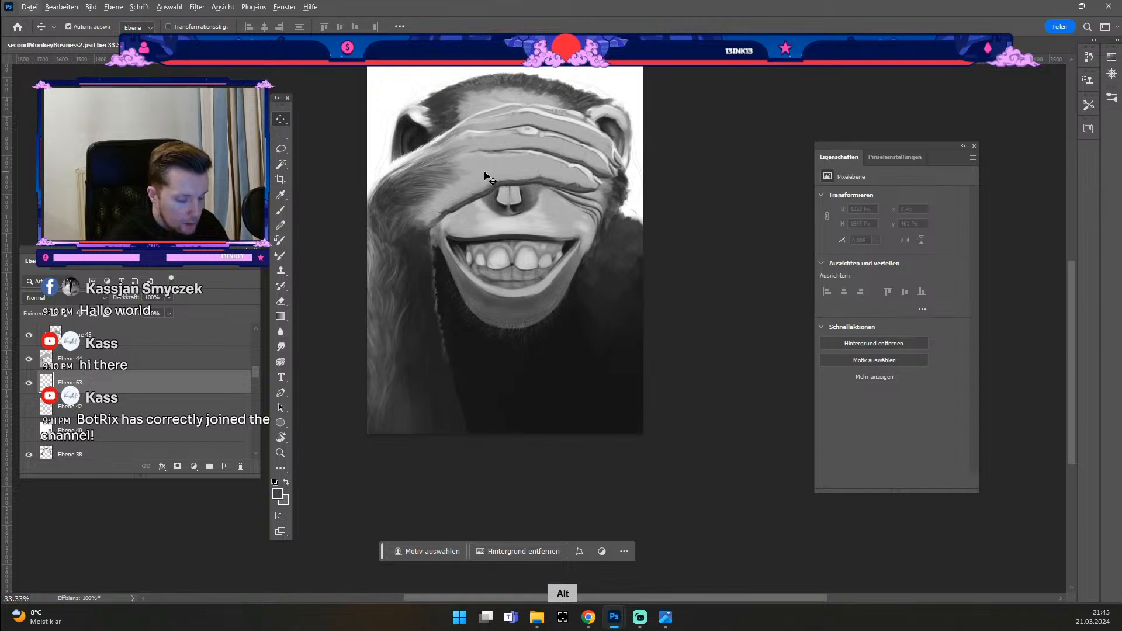
click(279, 494)
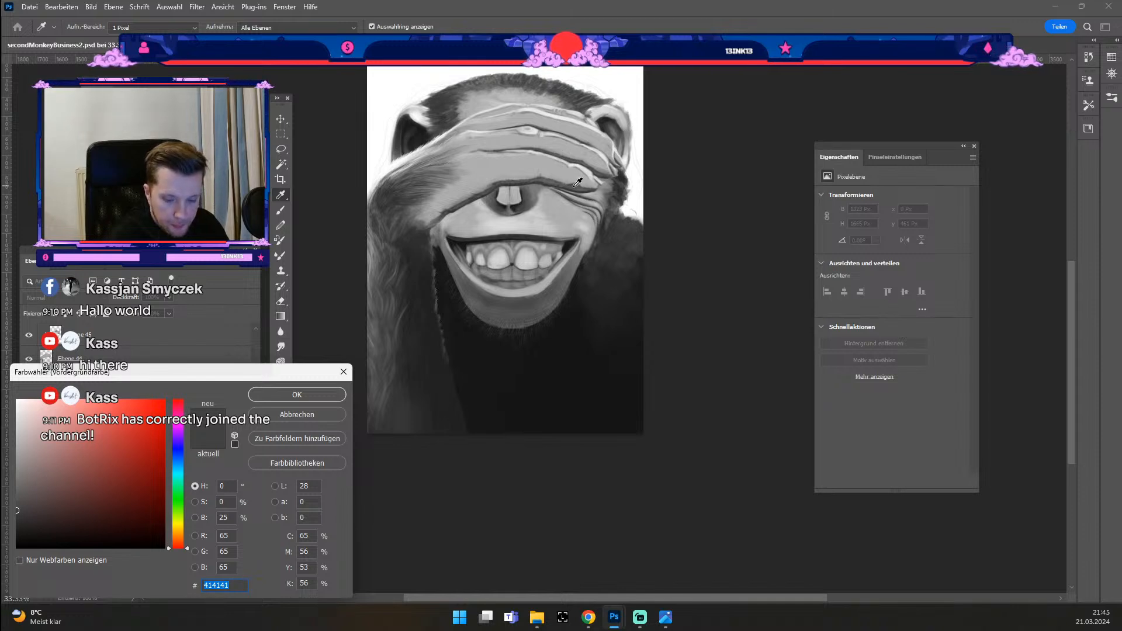
click(466, 201)
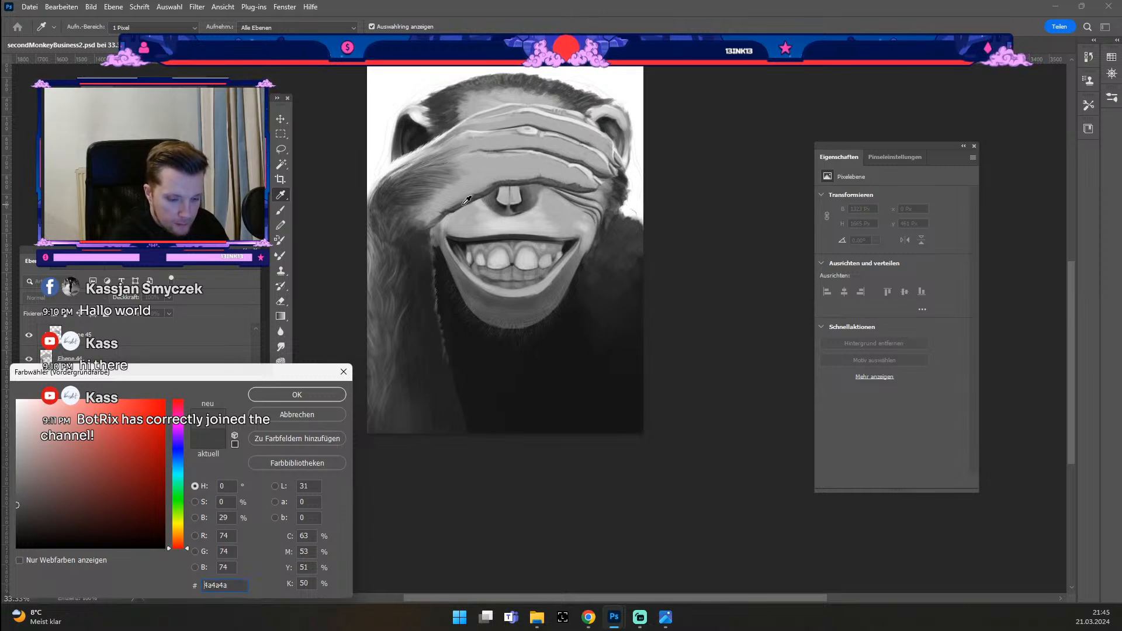
text(b)
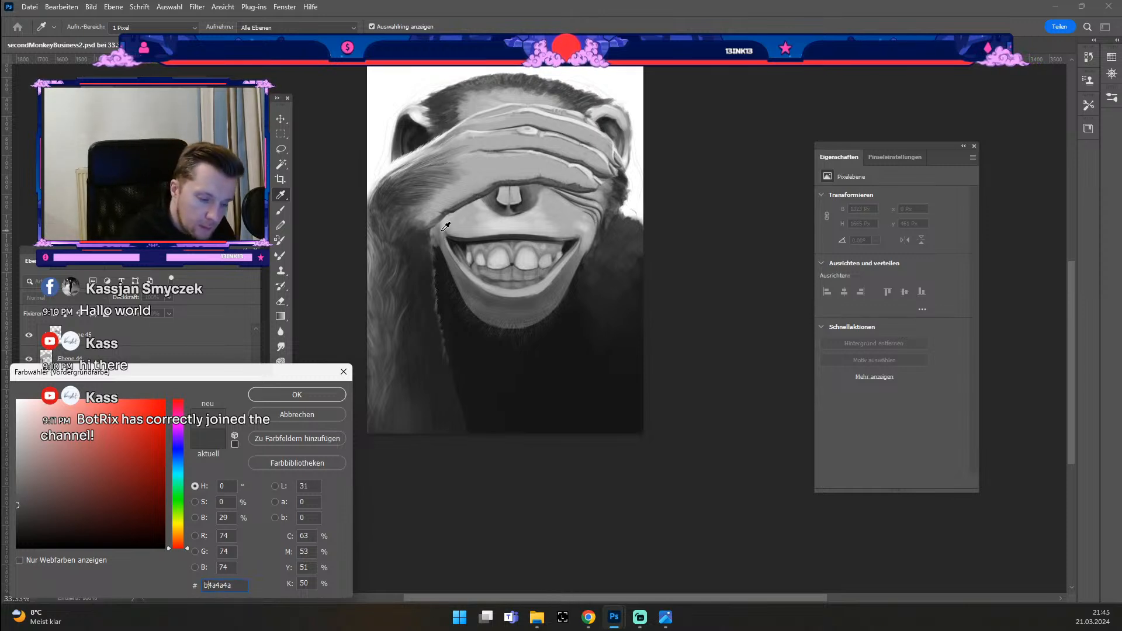
click(302, 394)
key(b)
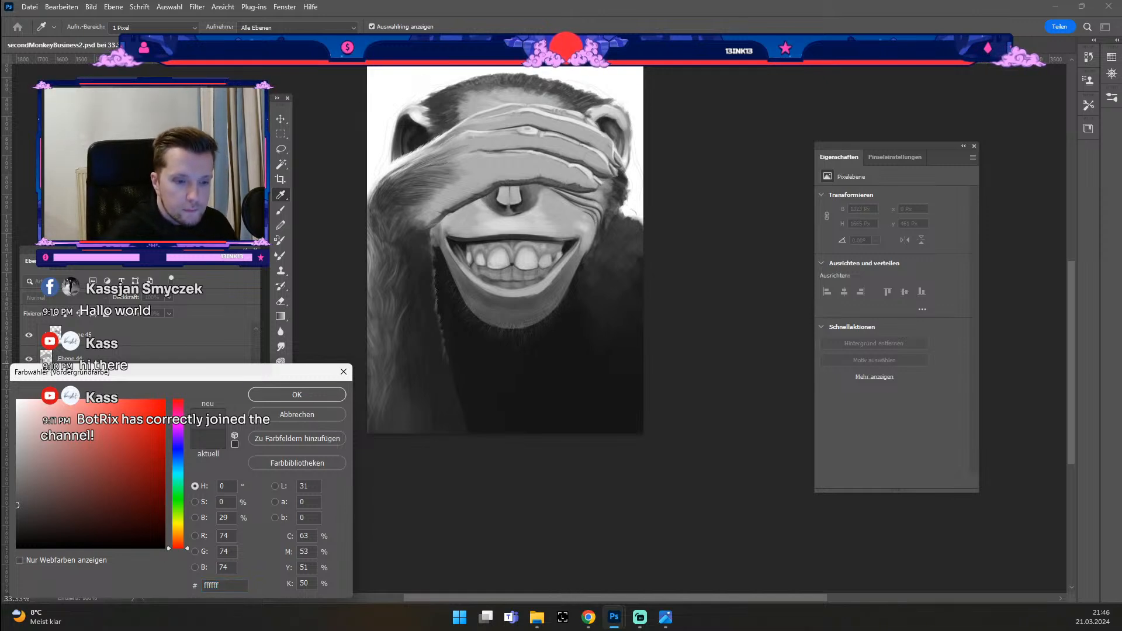
key(Return)
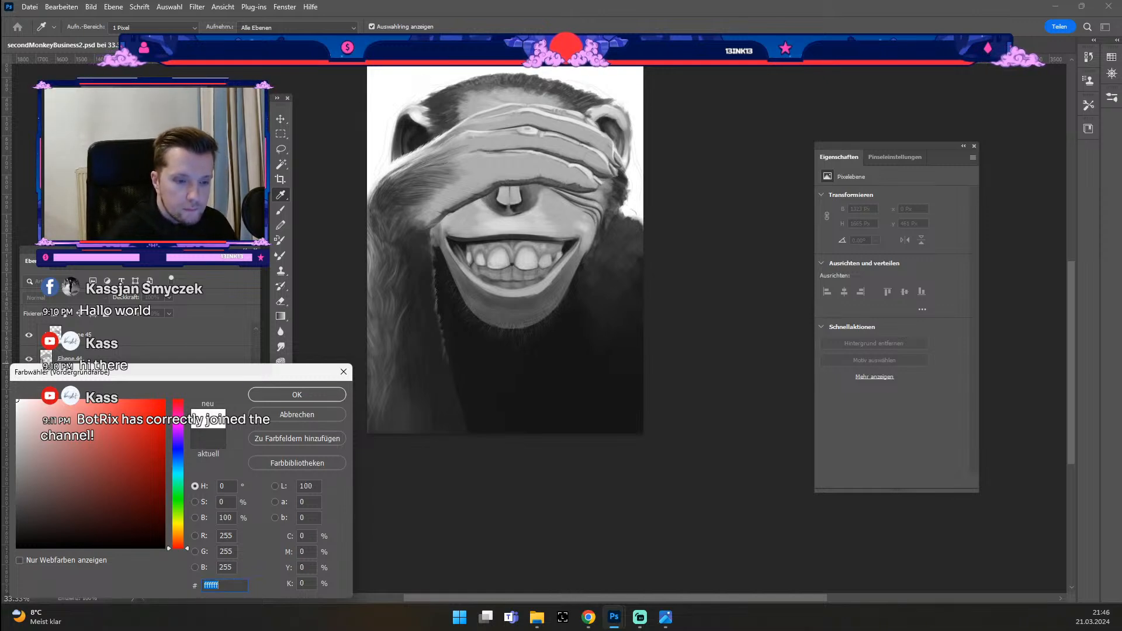
click(456, 207)
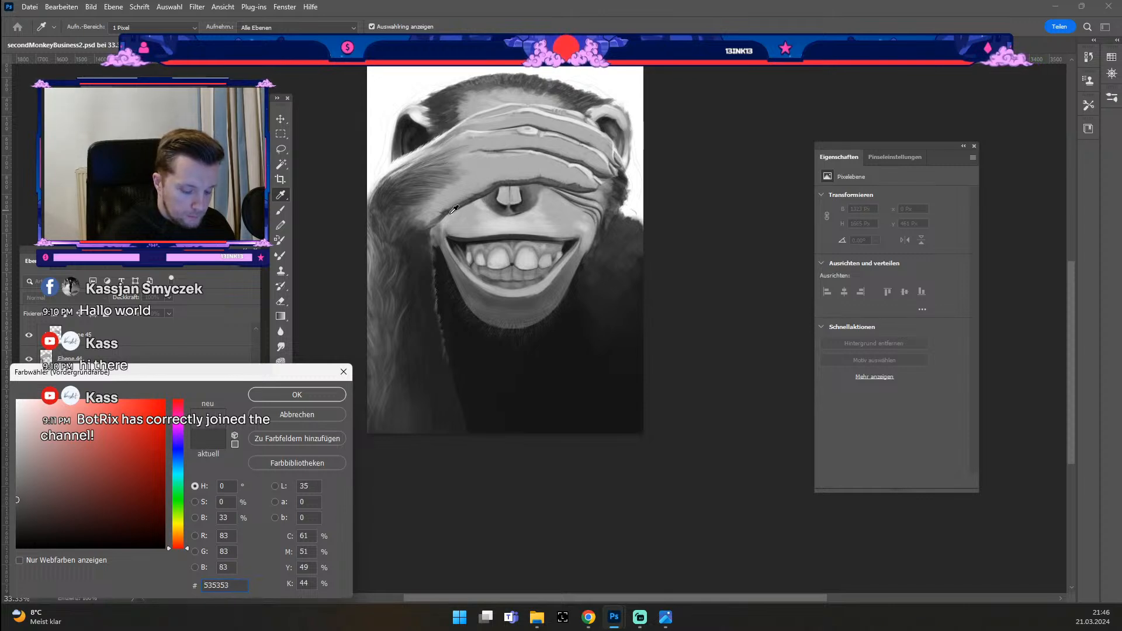
click(297, 395)
key(b)
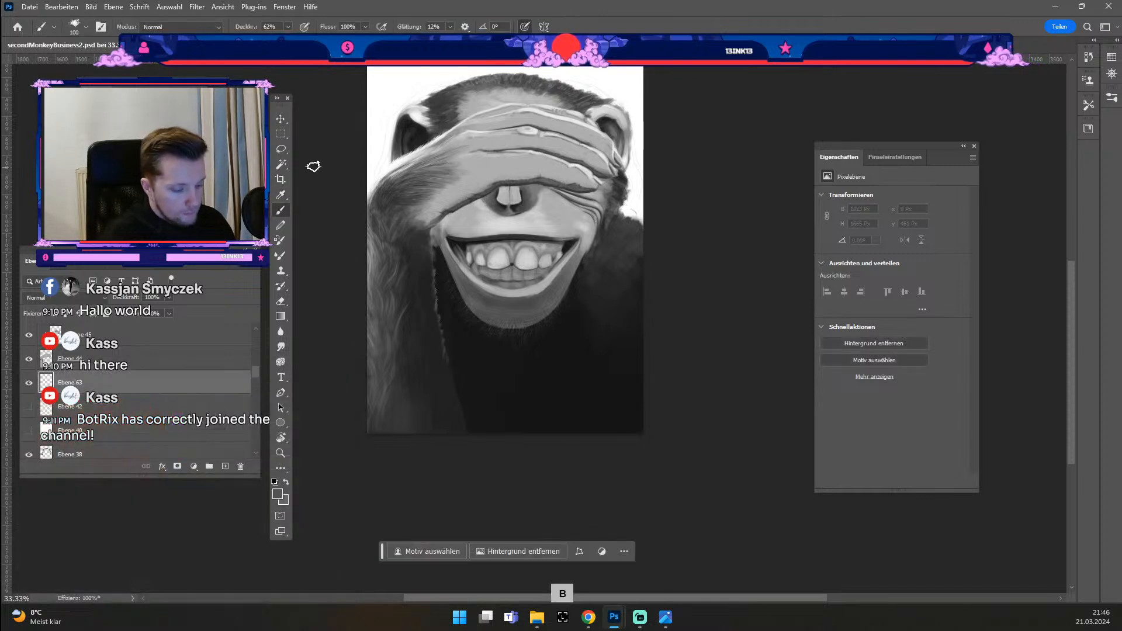
Step: Paint a grey shadow on the face along the hand's lower edge with a textured 60 px brush, and undo the last stroke
click(86, 27)
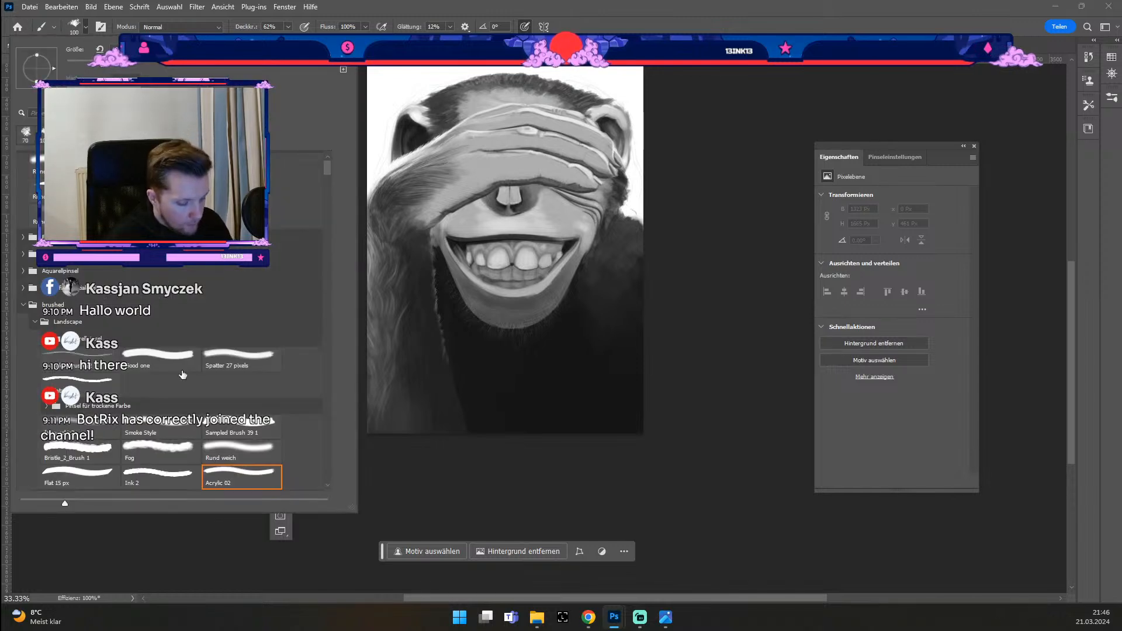
click(167, 357)
key(odiaeresis)
key(odiaeresis)
key(odiaeresis)
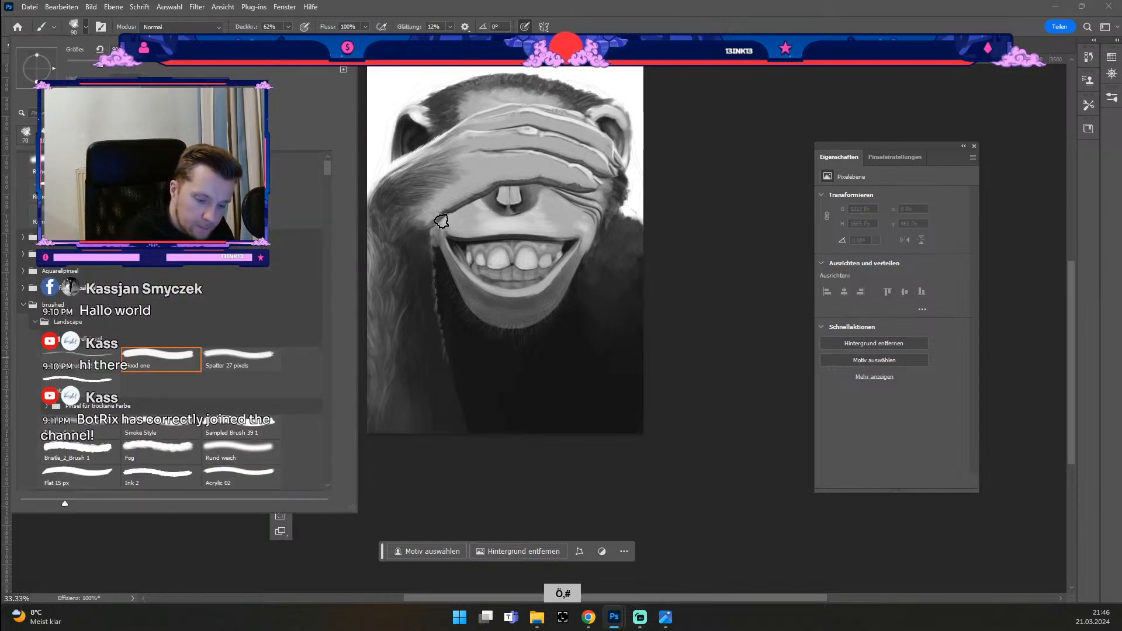
click(450, 216)
drag(441, 218, 489, 195)
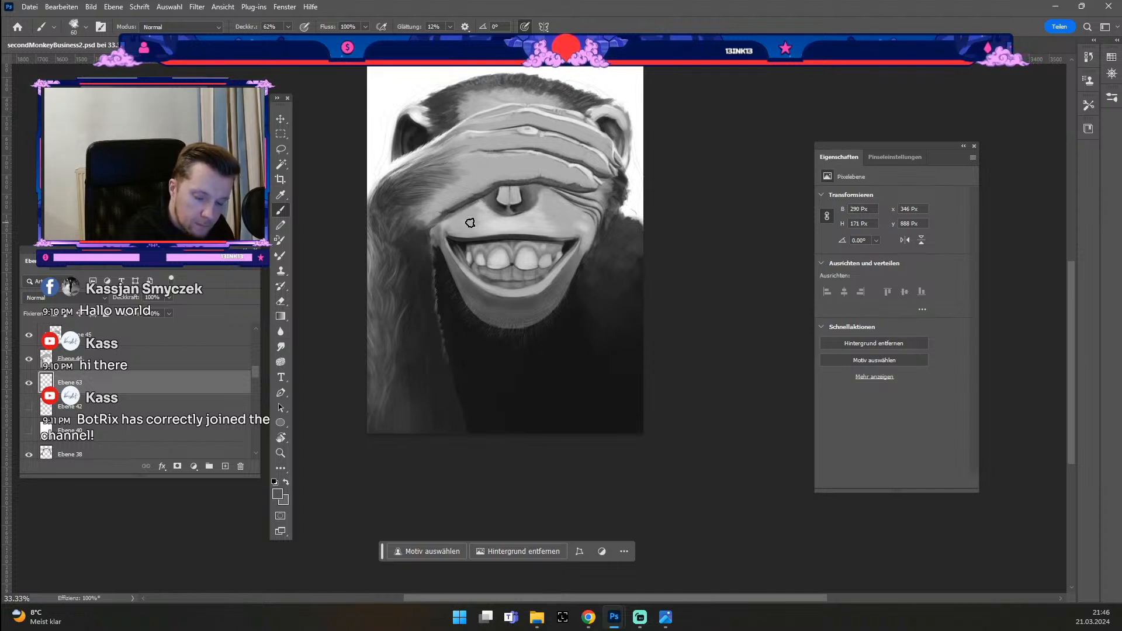
key(ctrl+z)
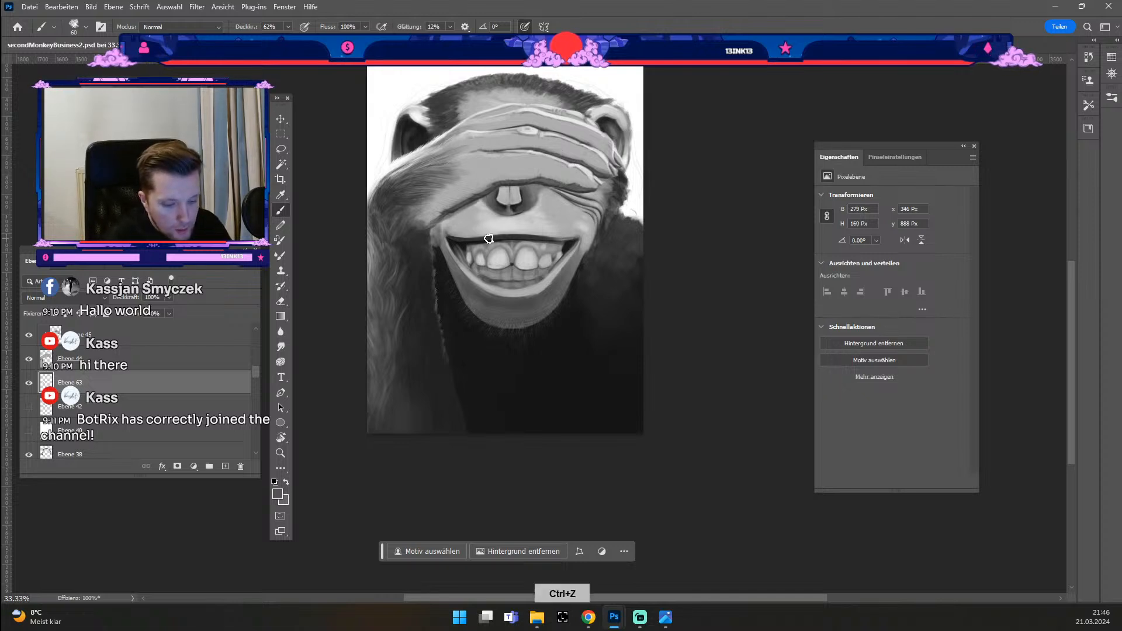
Step: Set the shadow layer's blend mode to Multiplizieren and extend the shadow down the cheek beside the raised arm
click(103, 298)
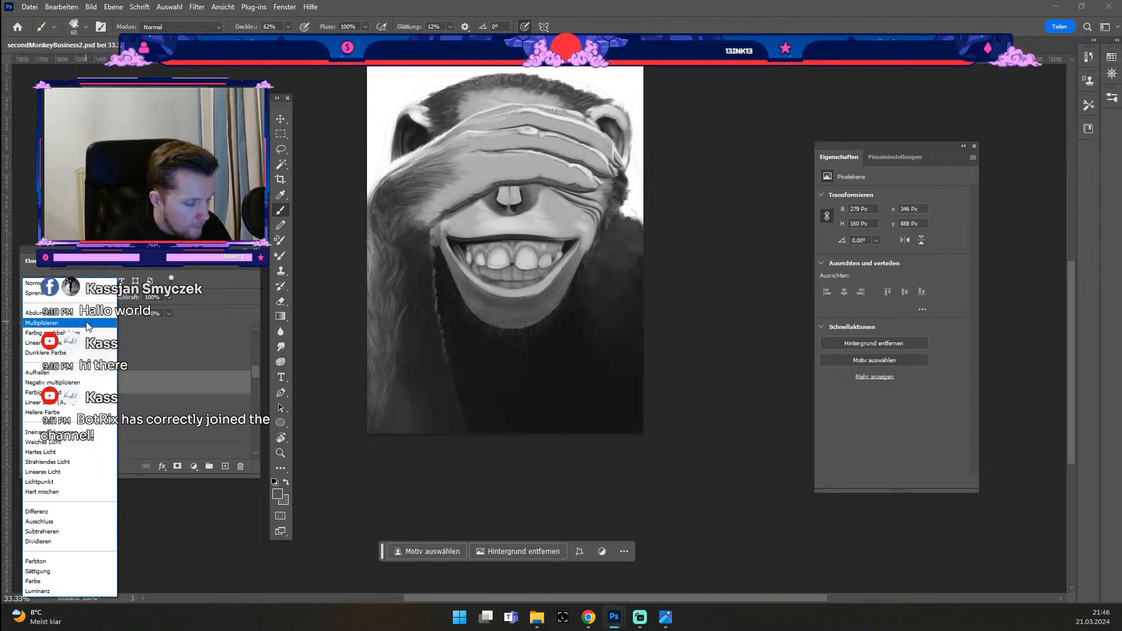
click(86, 323)
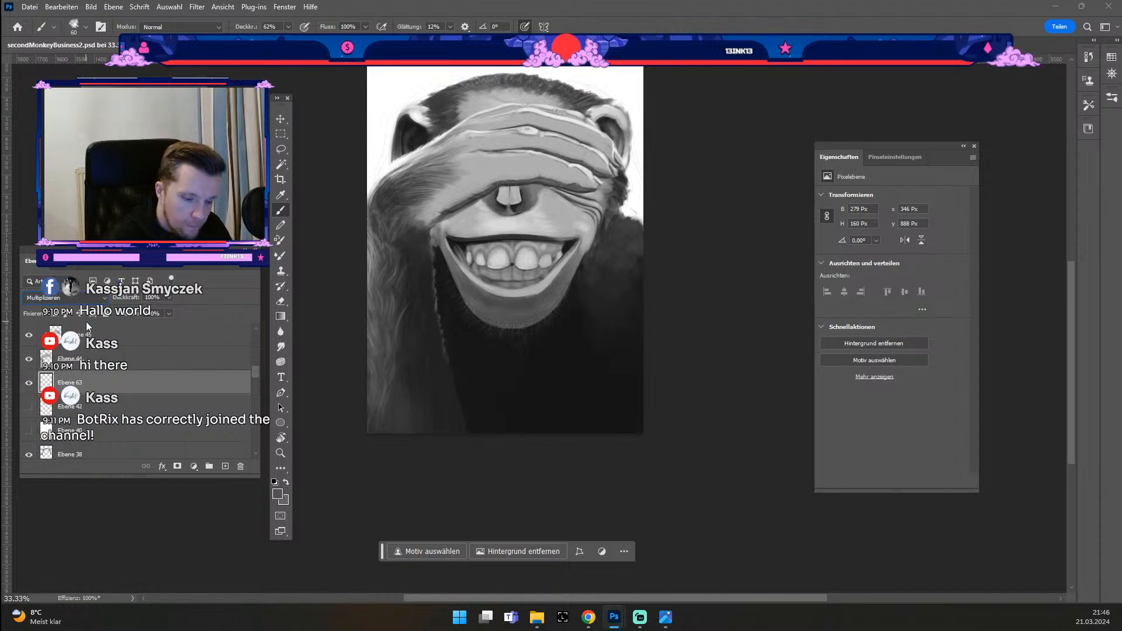
drag(447, 216, 434, 257)
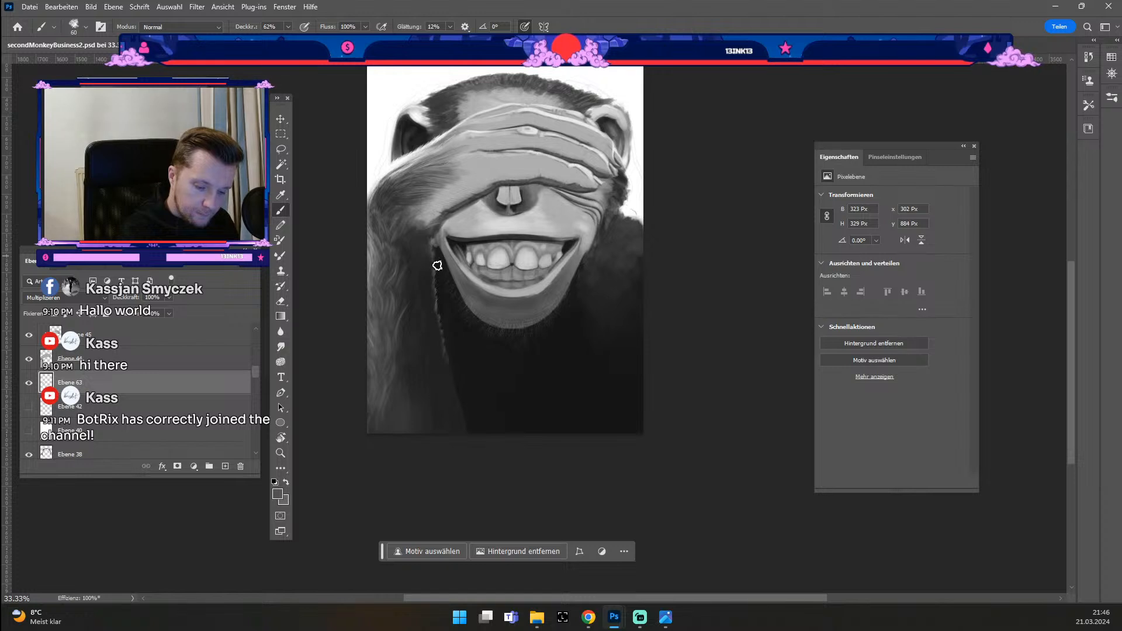
Step: Deepen the shadow beside the raised arm and extend it along the hand's lower edge with a 45 px brush, undoing the last stroke
drag(434, 236, 434, 274)
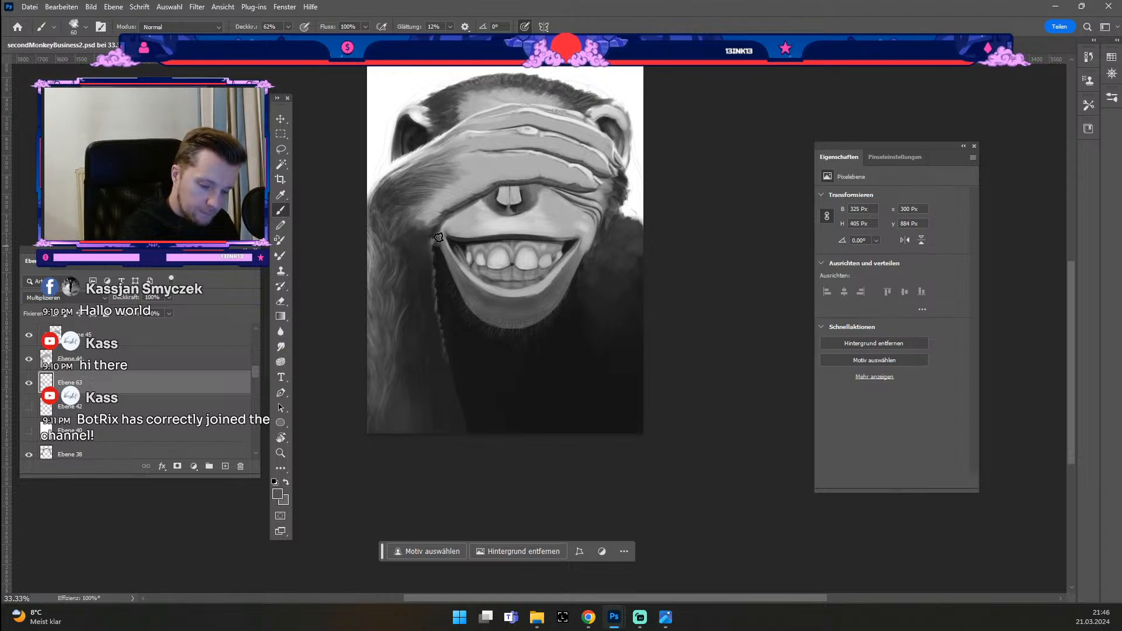
drag(441, 258, 449, 301)
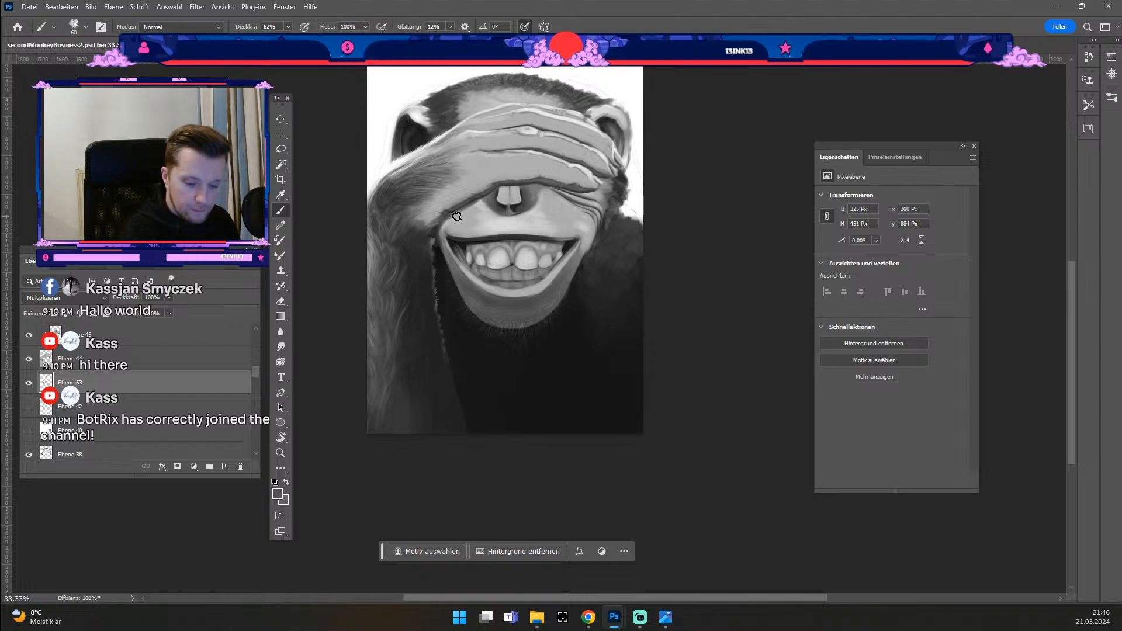
key(odiaeresis)
key(odiaeresis)
drag(476, 200, 521, 184)
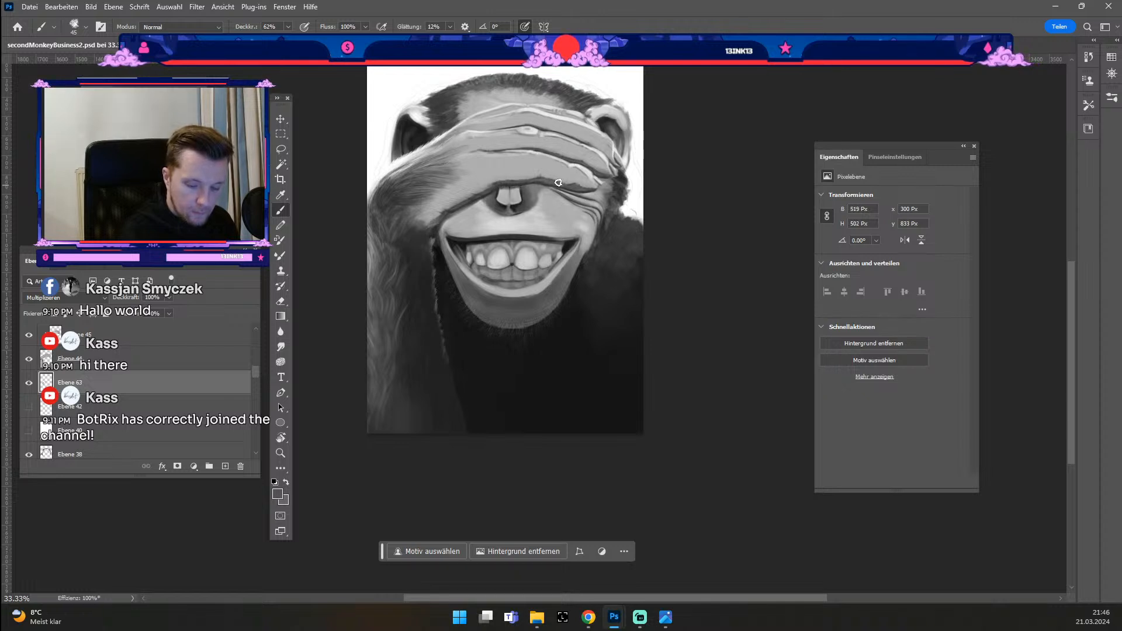
drag(468, 195, 534, 184)
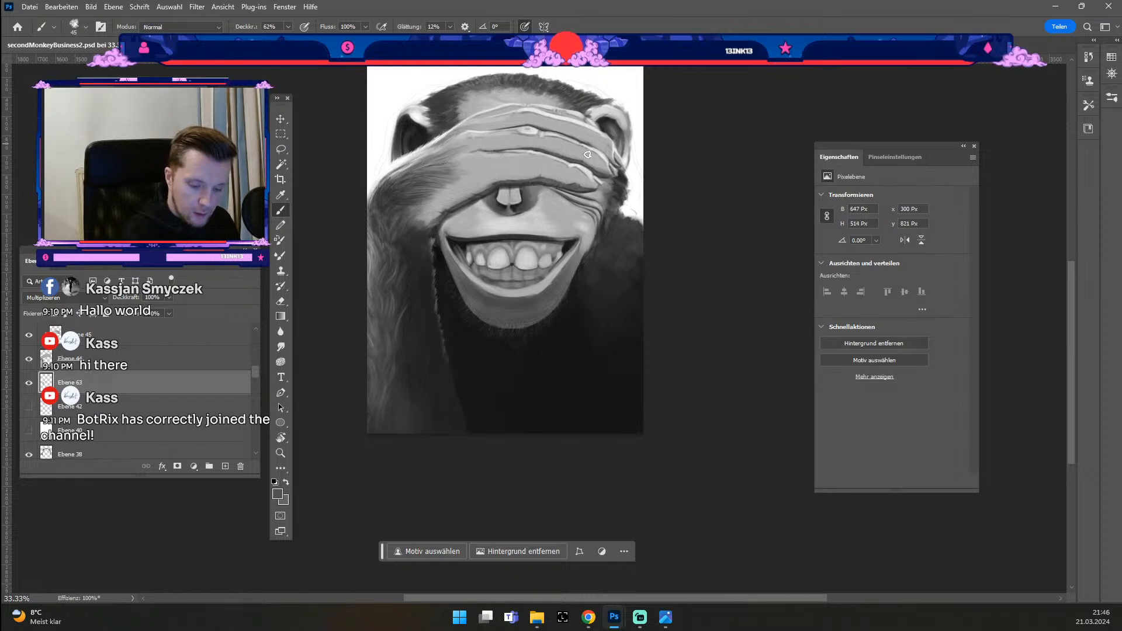
drag(550, 188, 598, 193)
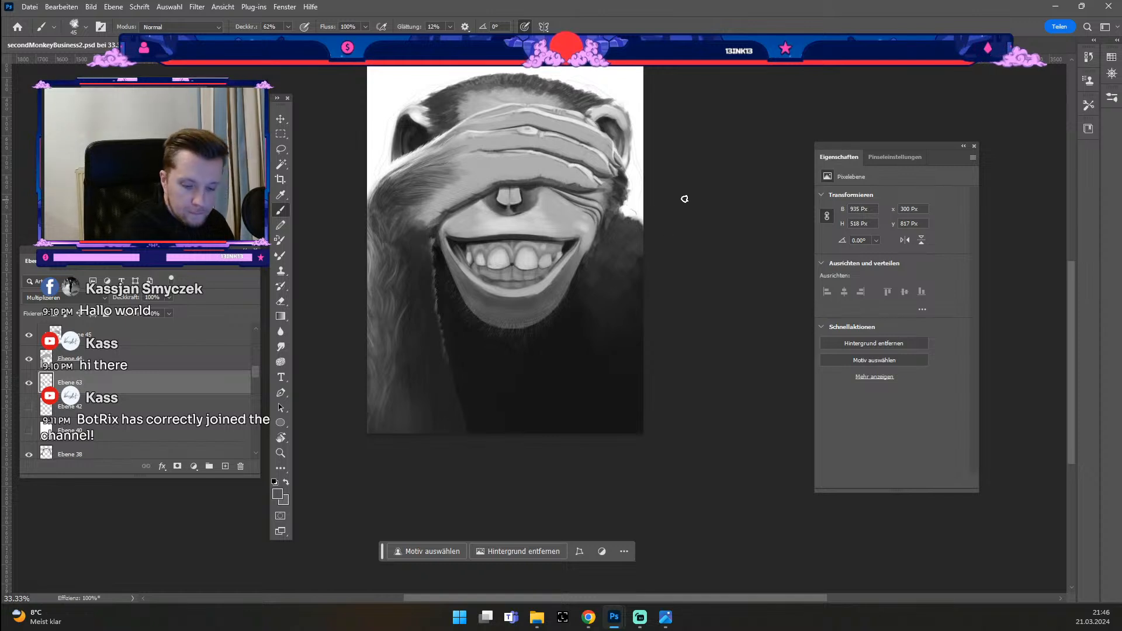
key(ctrl+z)
Step: Paint the hand's shadow around the fingertips and the adjoining cheek folds, using a smaller brush
key(ctrl+plus)
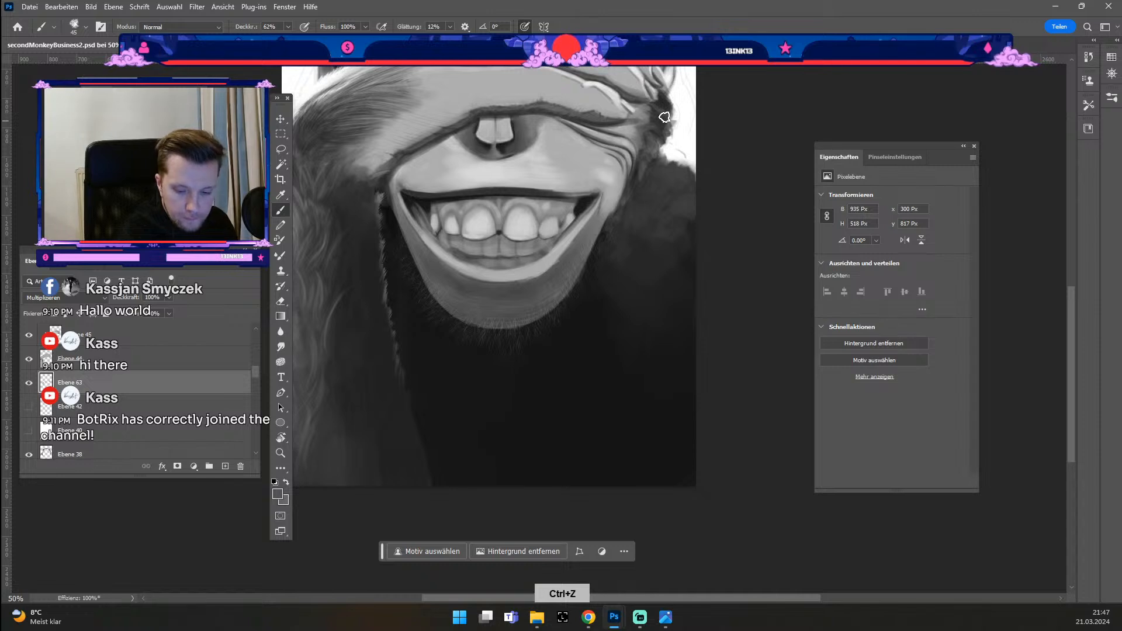
drag(625, 105, 643, 107)
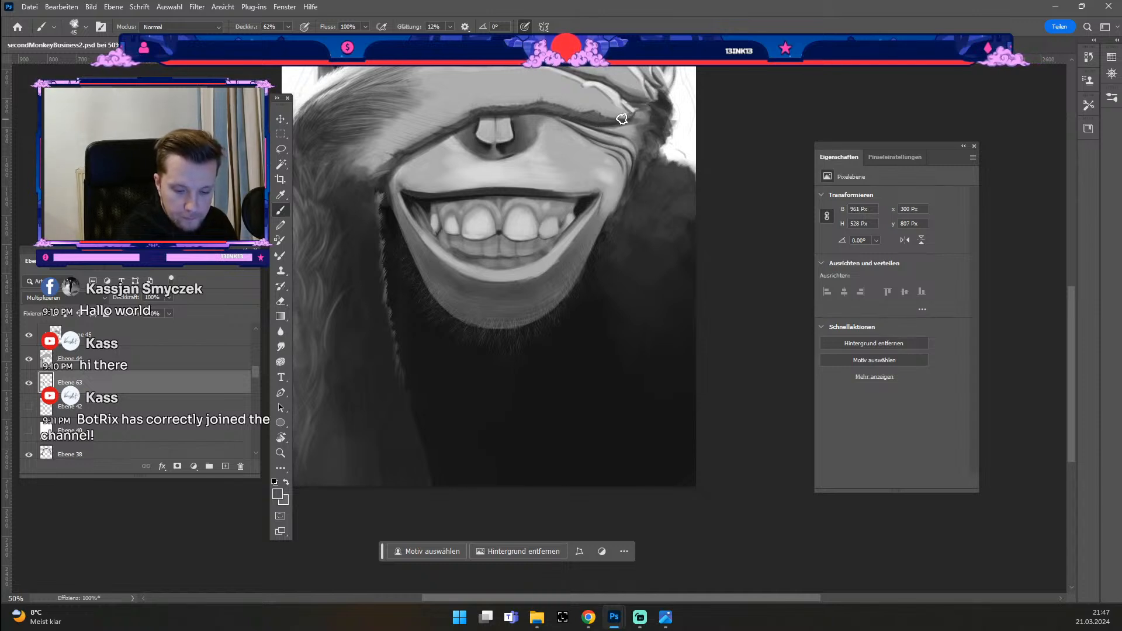
key(space)
drag(611, 159, 500, 265)
key(odiaeresis)
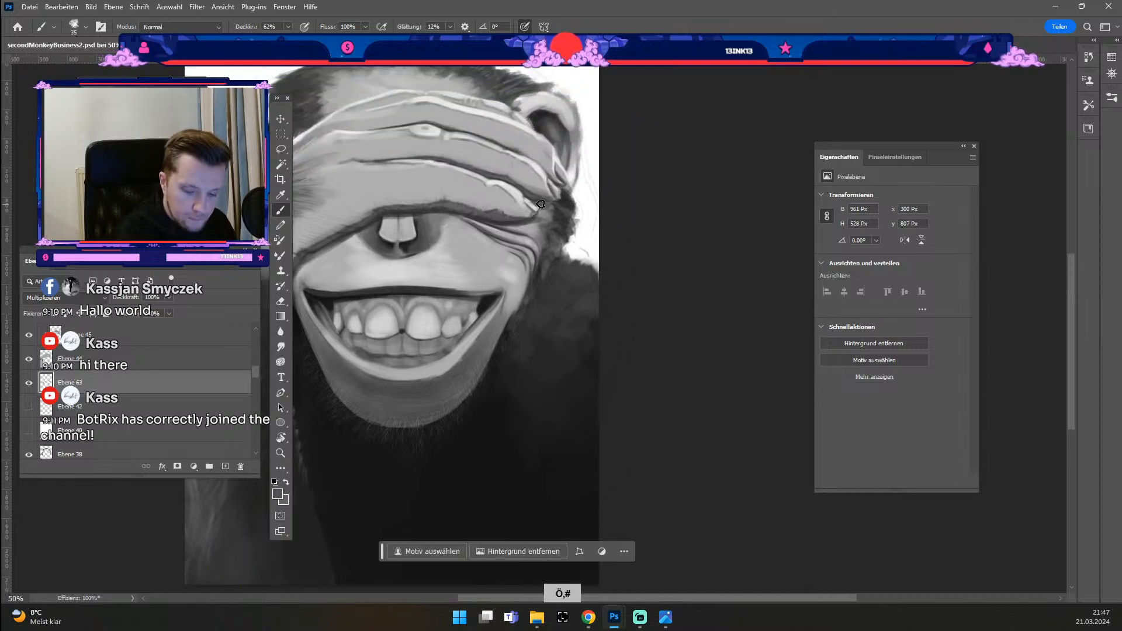
mouse_move(556, 187)
mouse_down()
mouse_move(552, 211)
mouse_move(493, 220)
mouse_up()
Step: Move the floating tool palette away from the raised arm's side of the painting and return to the full portrait view
drag(279, 98, 701, 111)
key(space)
drag(448, 281, 579, 189)
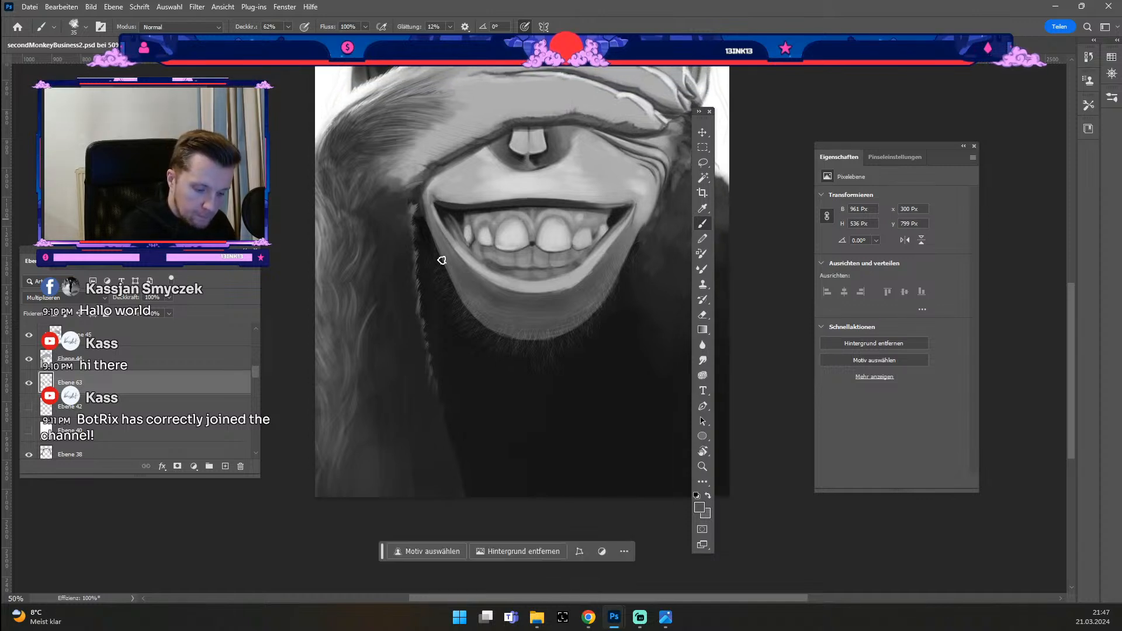
key(ctrl+minus)
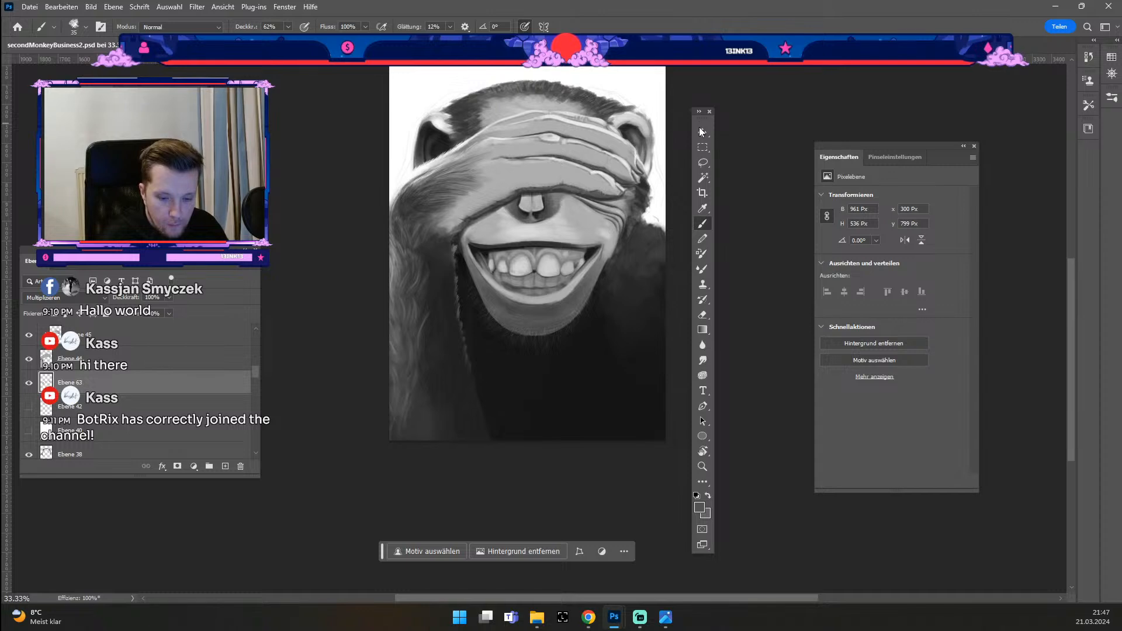
Step: Select the faint layer Ebene 9 from the canvas, check it by hiding it, and delete it along with the layer directly above Ebene 8
key(v)
click(603, 91)
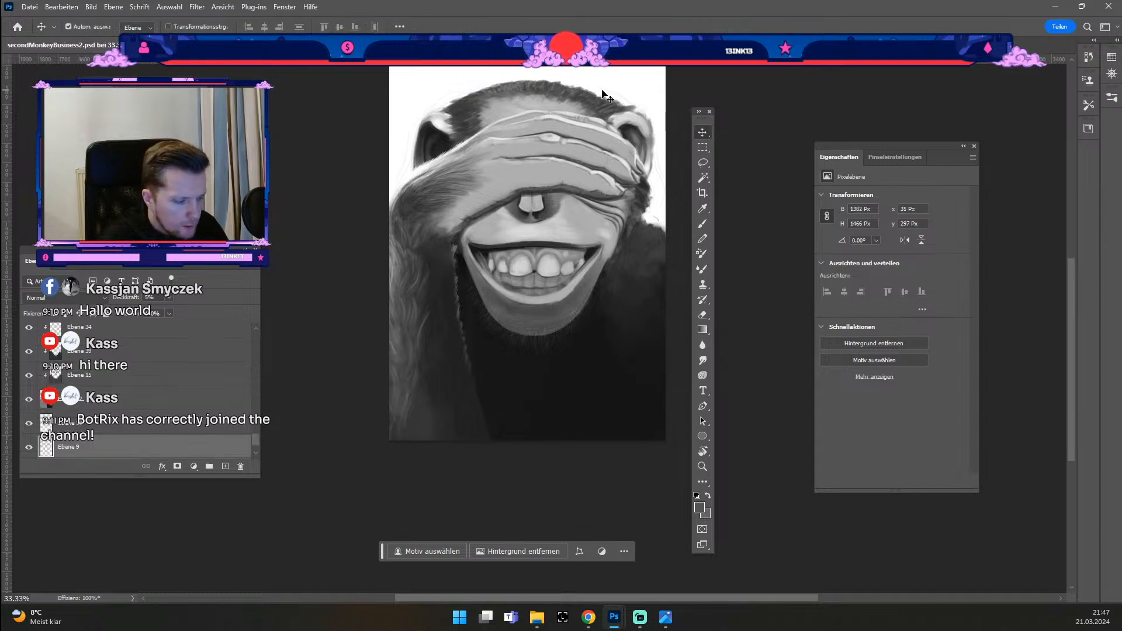
click(28, 448)
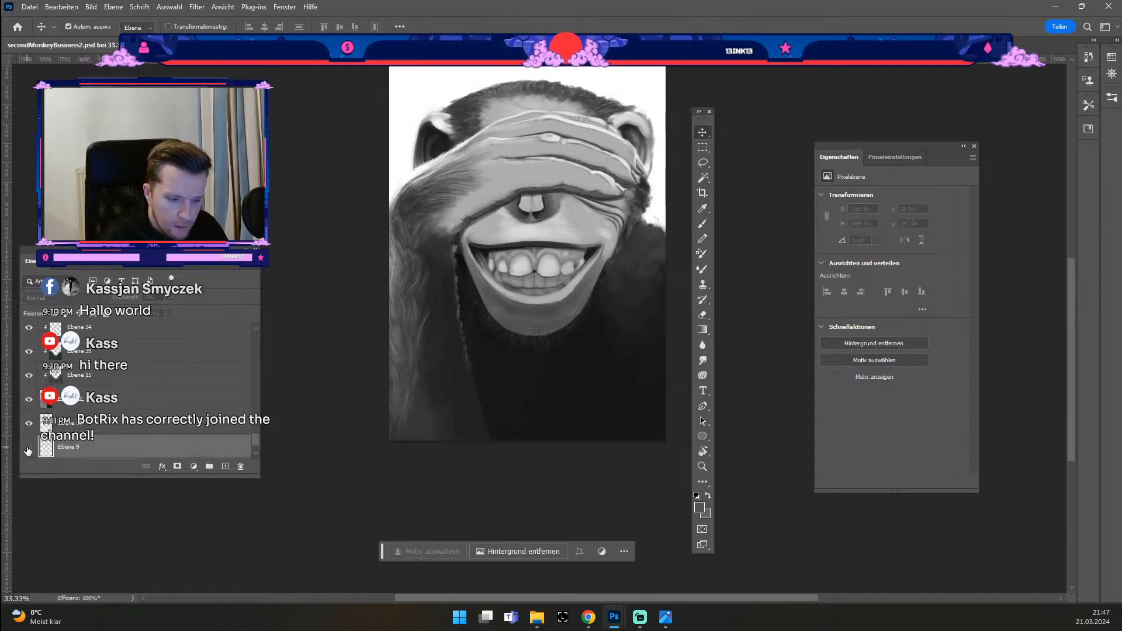
drag(92, 450, 241, 466)
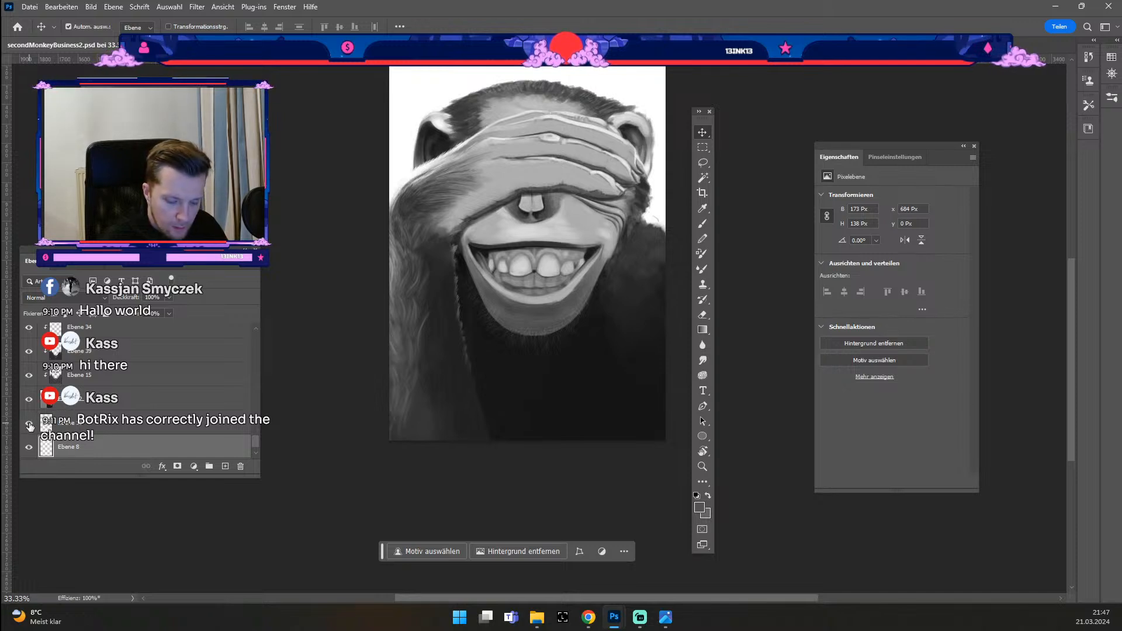
drag(70, 448, 240, 465)
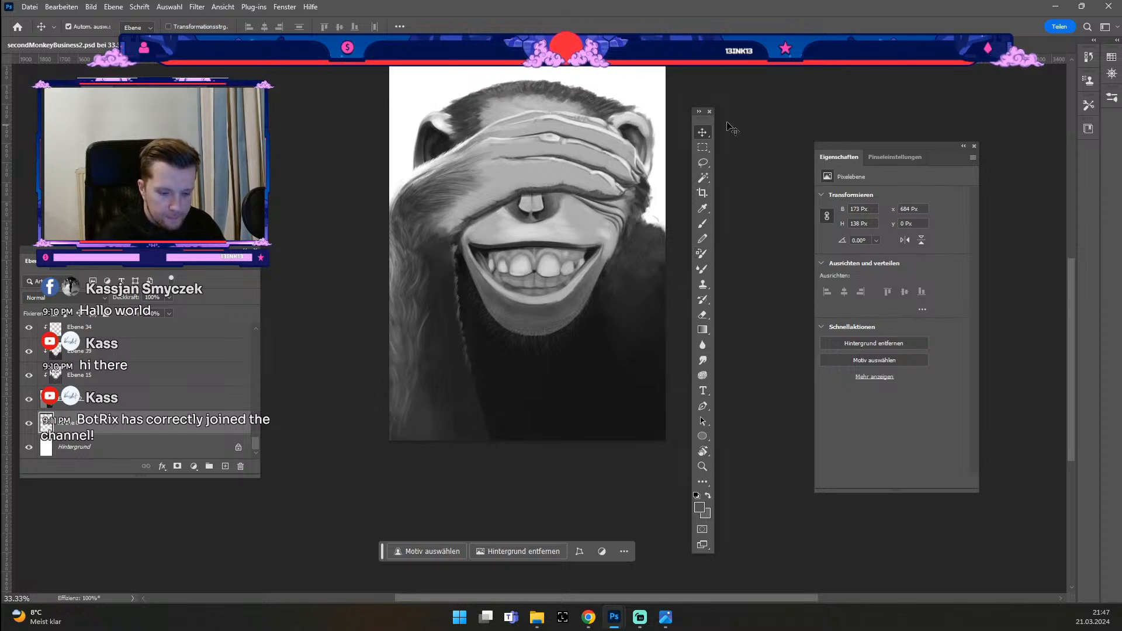
Step: Reposition the floating tool palette and the contextual task bar clear of the painting
drag(704, 121, 741, 111)
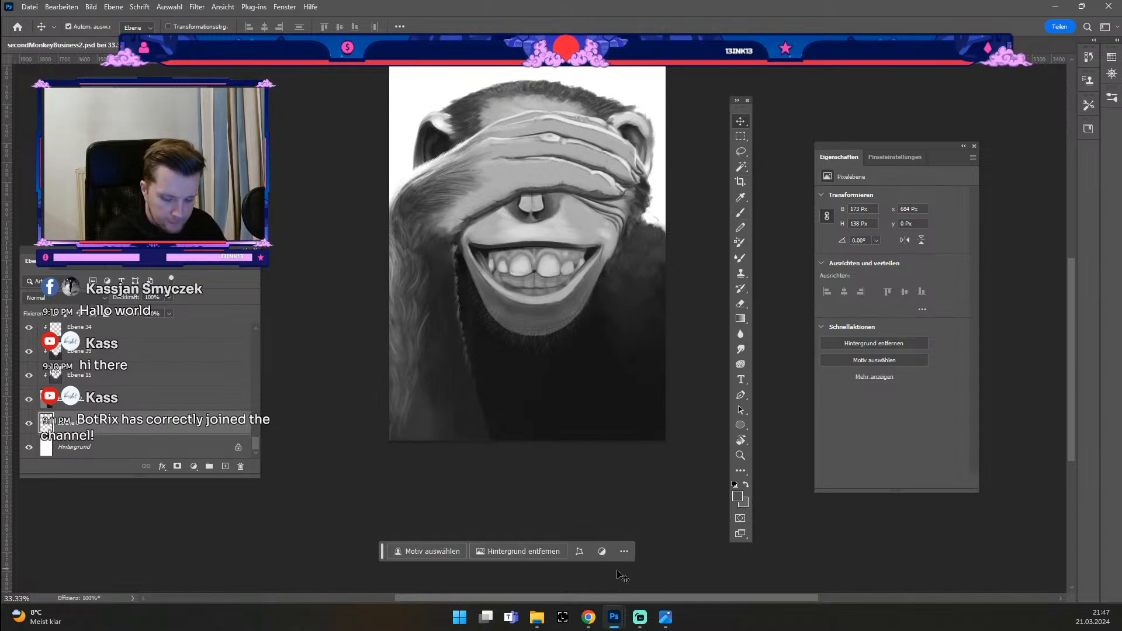
drag(382, 553, 327, 539)
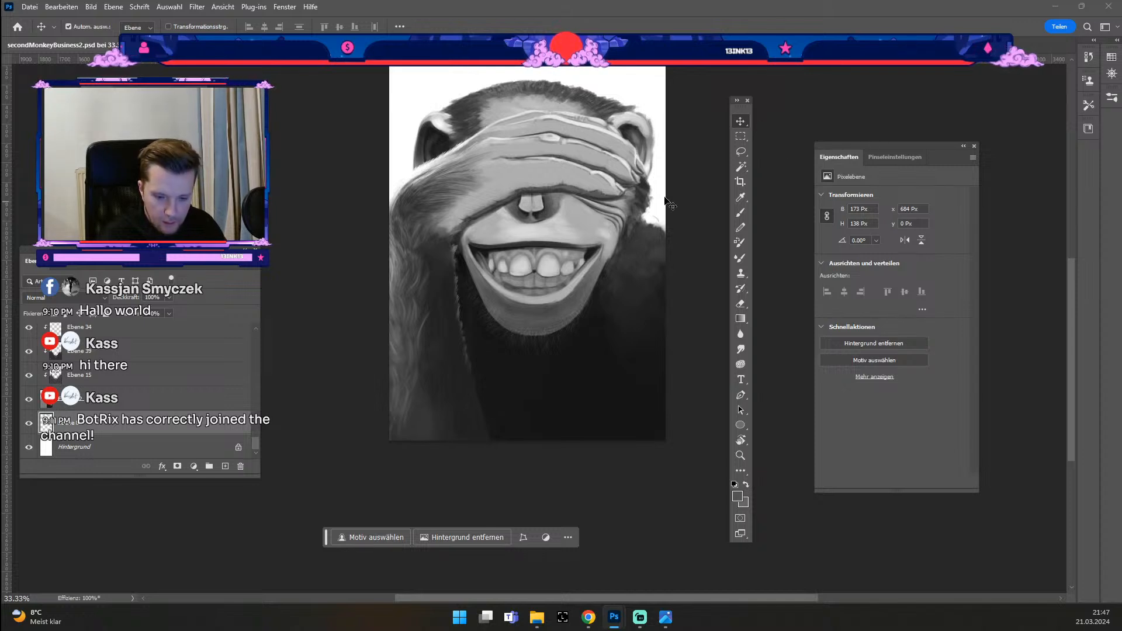
Step: Identify the shoulder's layer Ebene 62 by hiding and showing it, and add a new layer above it
click(648, 245)
click(29, 335)
click(29, 335)
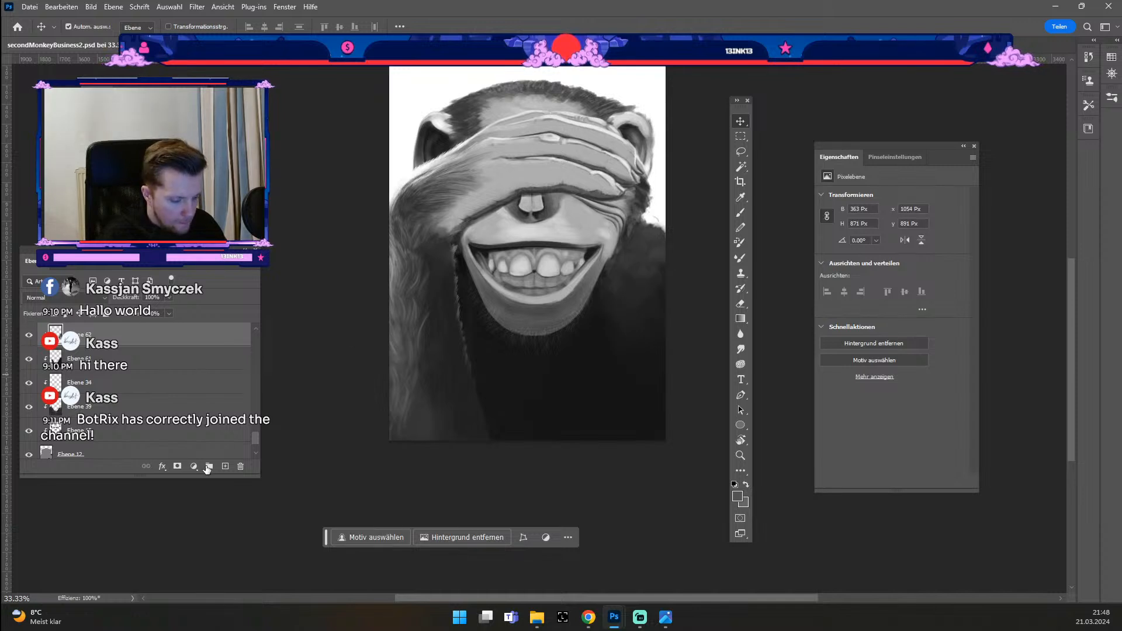
click(225, 466)
key(b)
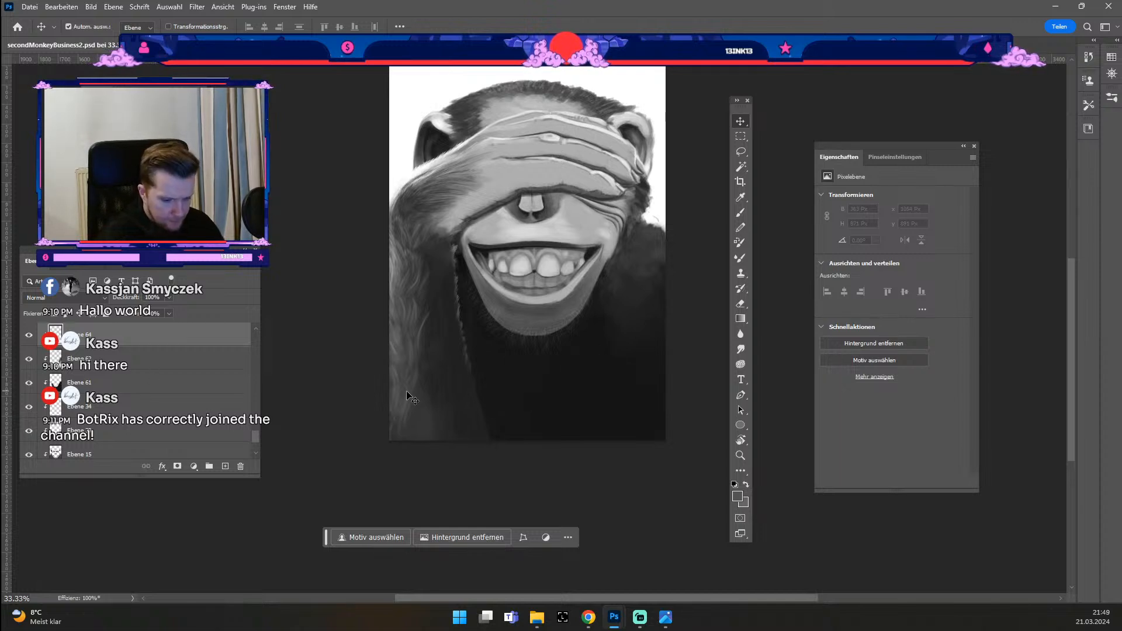
Step: Add another new layer directly above Ebene 61
scroll(164, 342, down, 2)
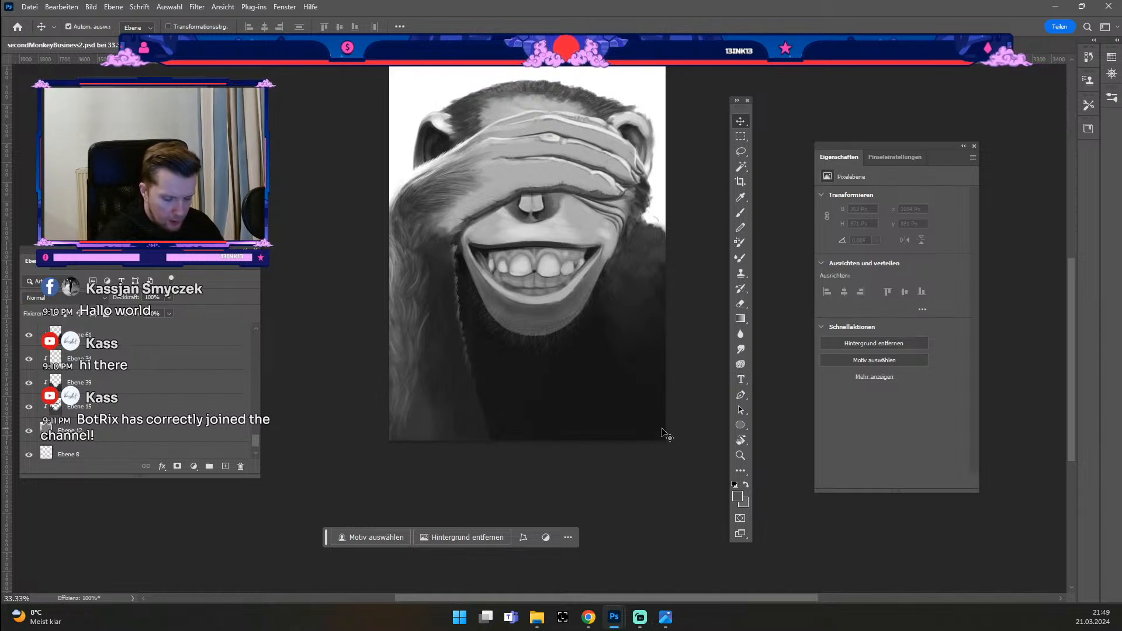
scroll(106, 375, up, 2)
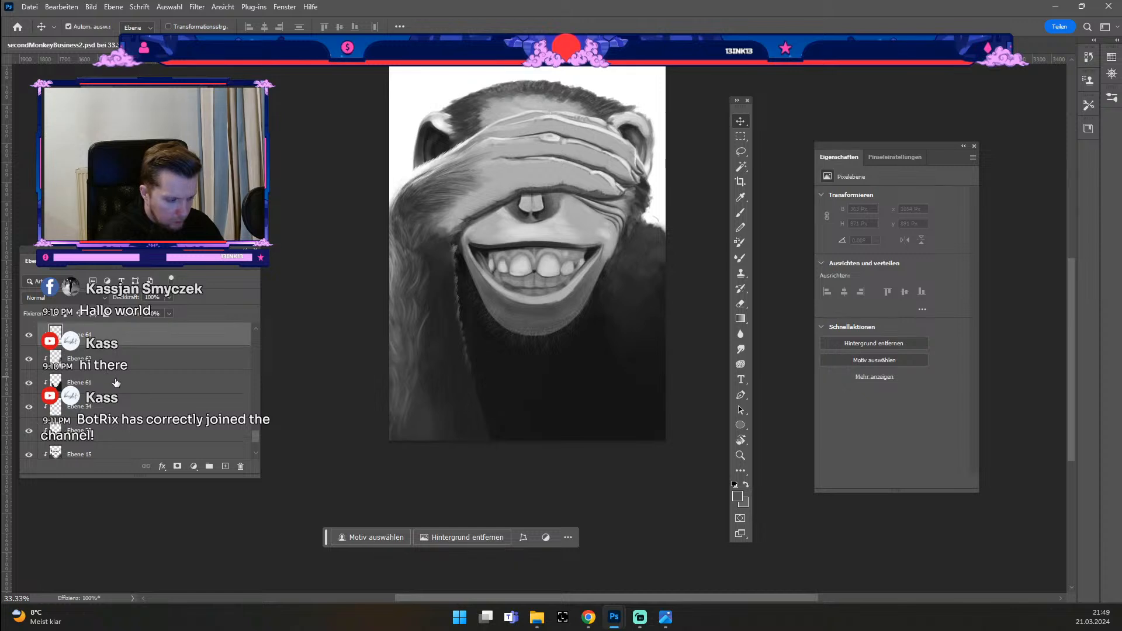
click(109, 380)
click(226, 465)
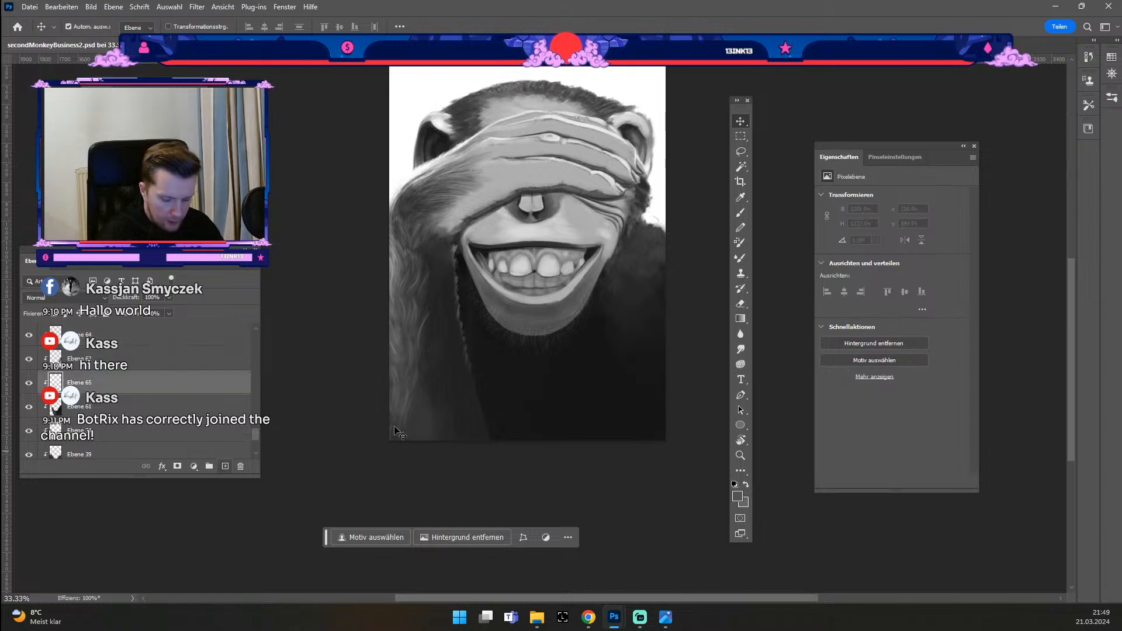
Step: Set the foreground colour to light grey #b6b6b6 and return to the Brush tool
click(740, 497)
drag(26, 447, 3, 441)
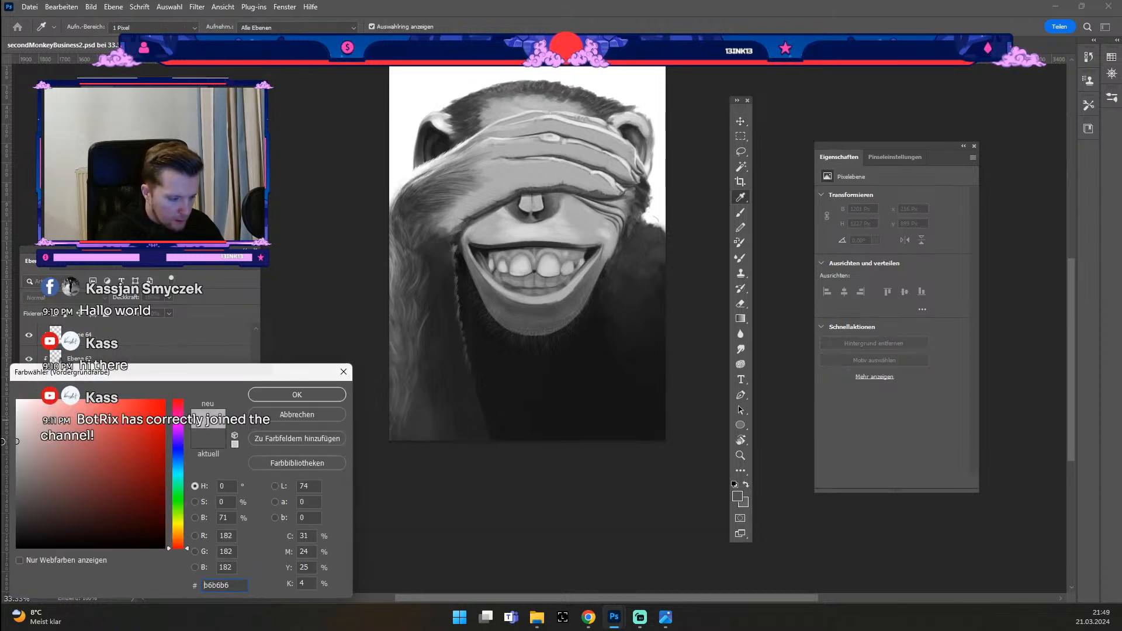
click(297, 394)
key(b)
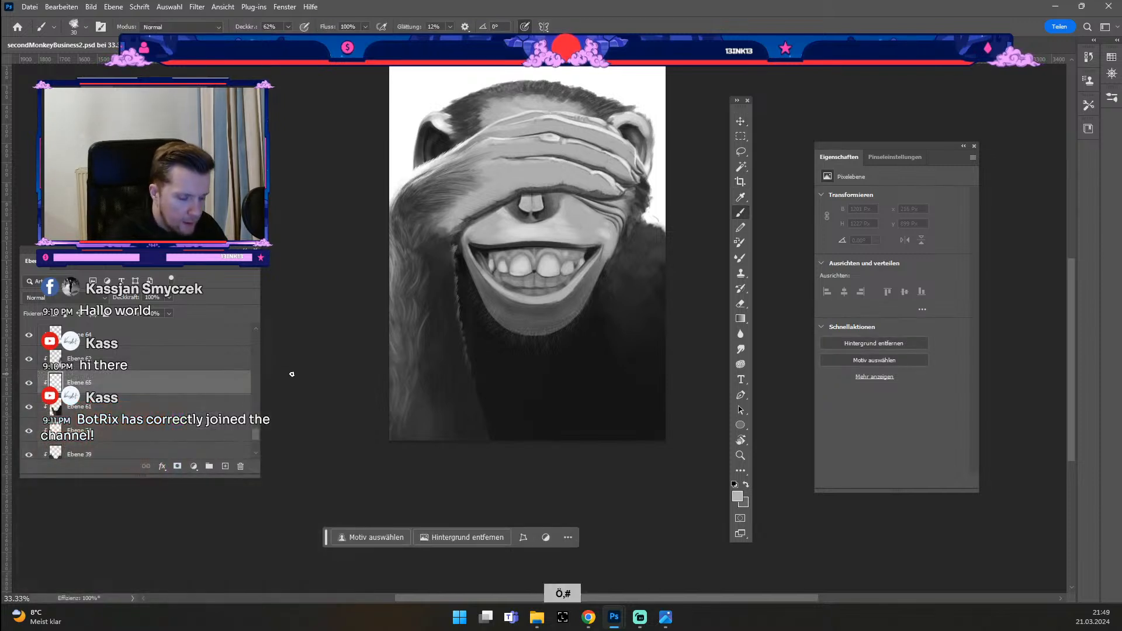
Step: Block in a light grey area from below the chin up along the jaw with an enlarged brush, and set the brush opacity to 100%
key(numbersign)
key(numbersign)
key(numbersign)
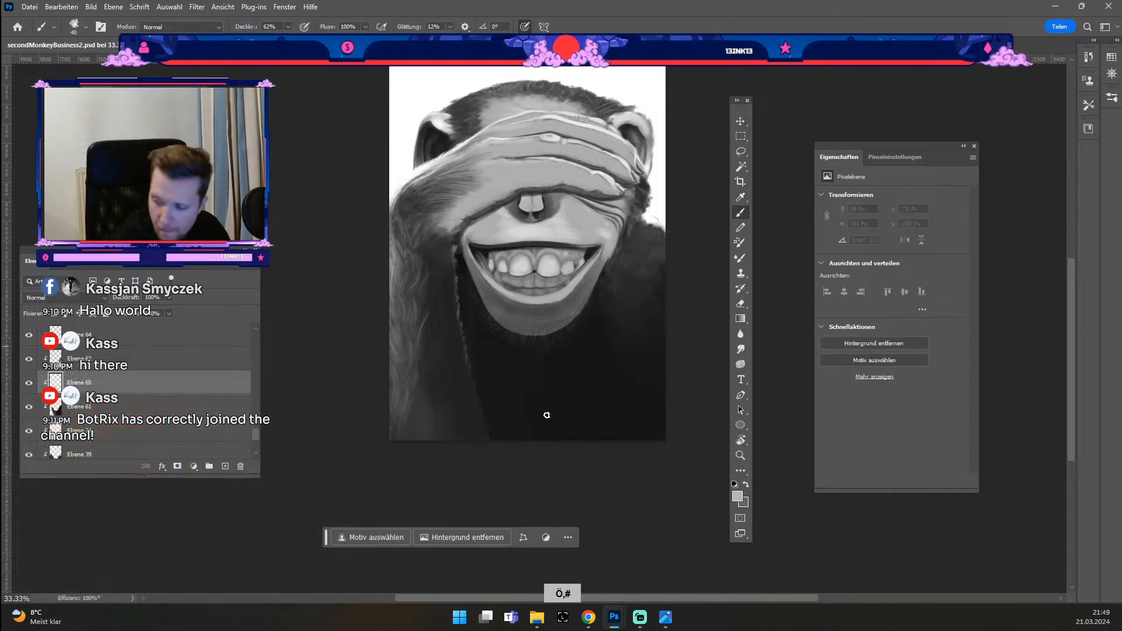
key(numbersign)
drag(543, 341, 562, 380)
key(ctrl+z)
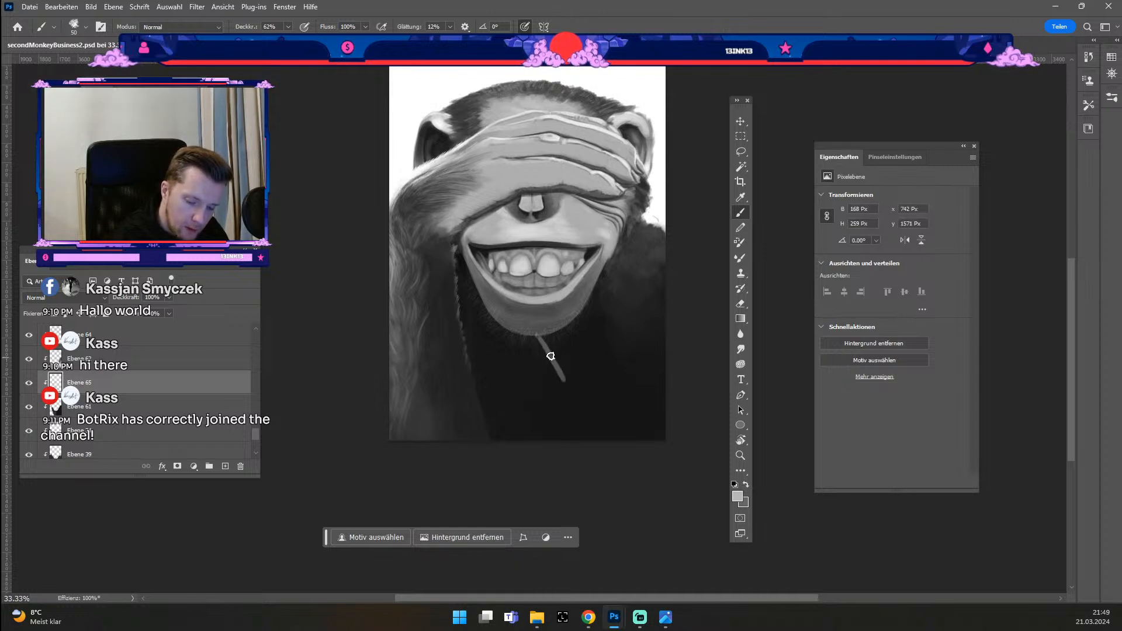
key(numbersign)
key(numbersign)
key(numbersign)
mouse_move(543, 339)
mouse_down()
mouse_move(574, 324)
mouse_move(565, 333)
mouse_move(627, 232)
mouse_move(587, 315)
mouse_move(598, 304)
mouse_move(561, 345)
mouse_move(564, 360)
mouse_move(549, 339)
mouse_move(604, 400)
mouse_move(573, 387)
mouse_up()
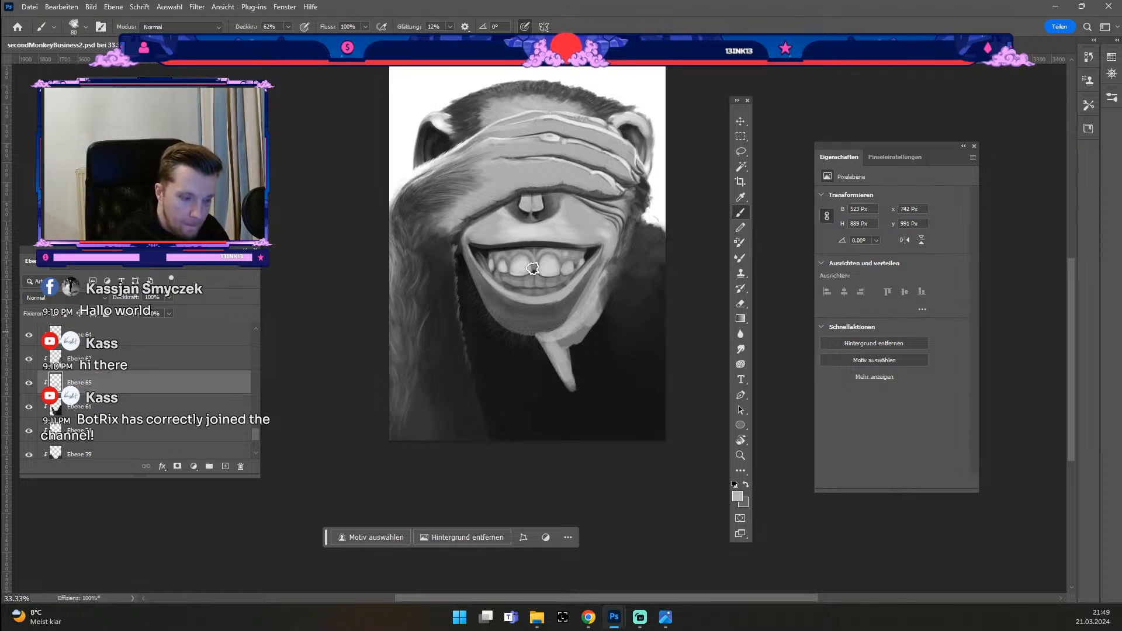
key(0)
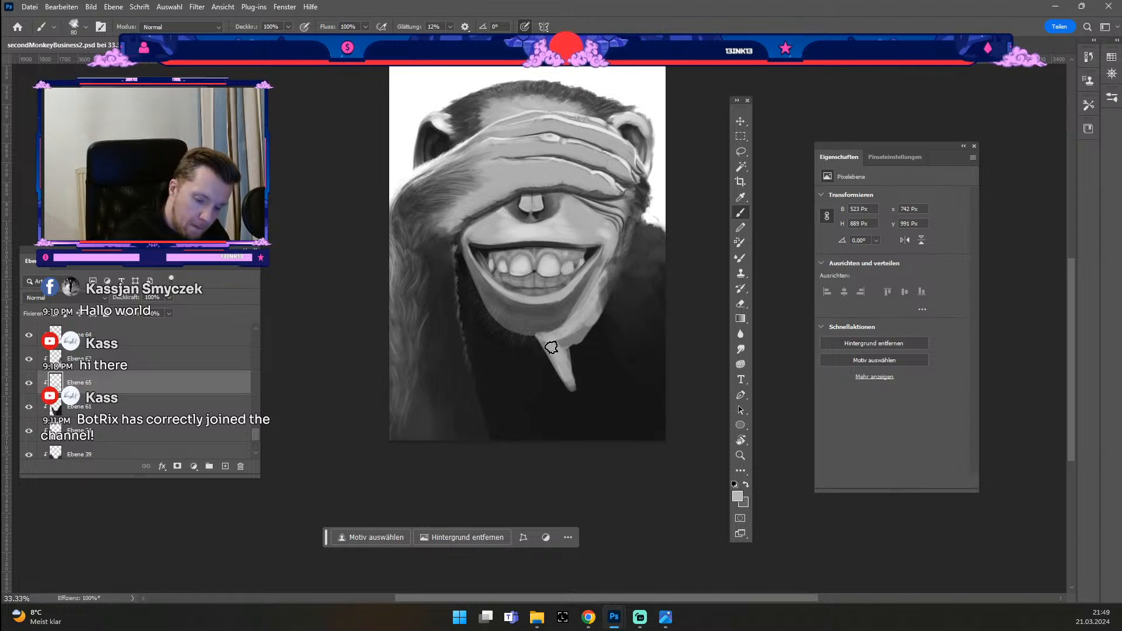
Step: Fill the right collar flap with light grey, and hide the overlapping neck shading layer Ebene 67
mouse_move(545, 340)
mouse_down()
mouse_move(569, 371)
mouse_move(559, 348)
mouse_move(576, 356)
mouse_move(578, 384)
mouse_move(611, 299)
mouse_move(576, 387)
mouse_move(630, 303)
mouse_move(576, 352)
mouse_move(583, 322)
mouse_move(569, 342)
mouse_move(582, 350)
mouse_move(572, 366)
mouse_move(589, 355)
mouse_move(583, 372)
mouse_move(609, 327)
mouse_move(584, 373)
mouse_move(631, 295)
mouse_move(637, 230)
mouse_move(595, 373)
mouse_move(645, 257)
mouse_move(610, 327)
mouse_move(614, 293)
mouse_up()
click(737, 121)
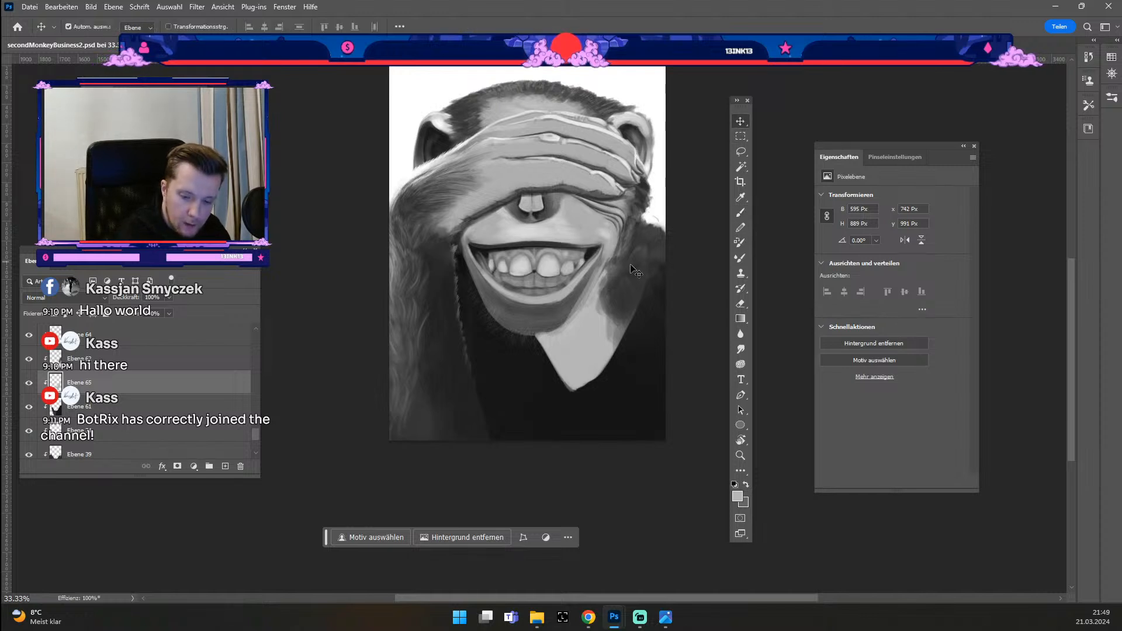
click(620, 274)
click(28, 359)
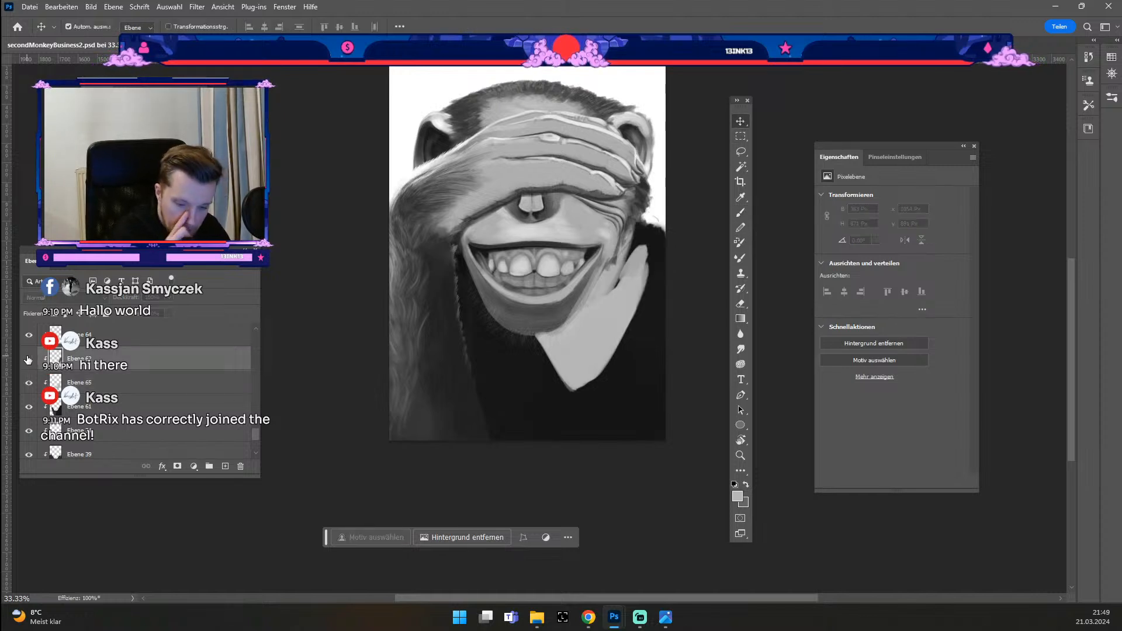
Step: On layer Ebene 65, paint the right collar flap light grey up to the shoulder and close the gaps beside the jaw
key(b)
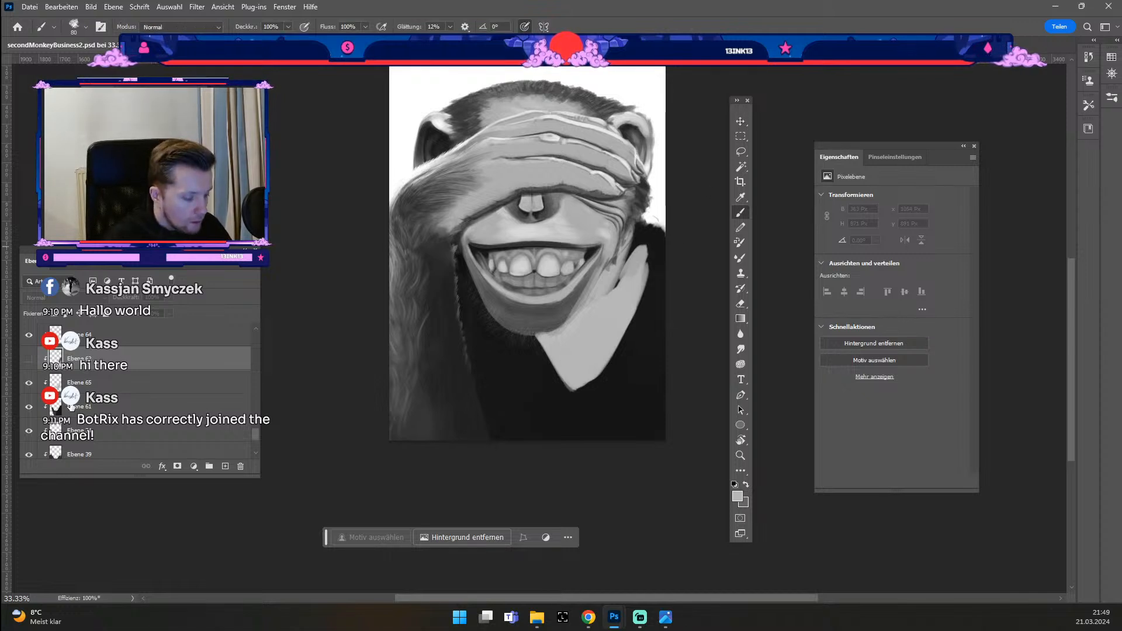
click(112, 391)
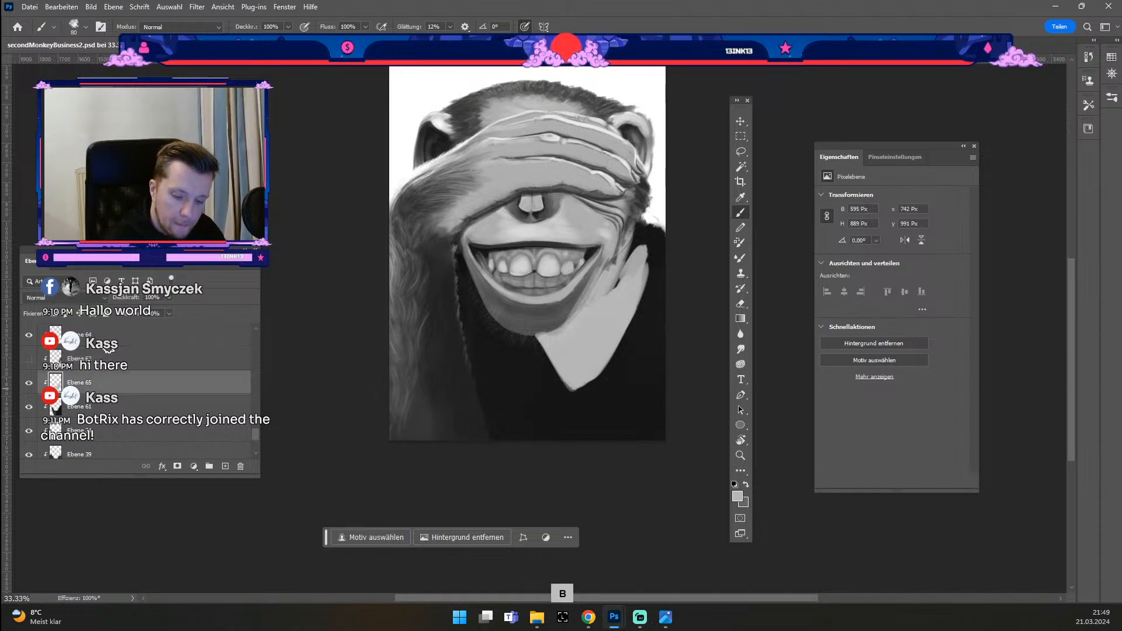
drag(635, 223, 632, 272)
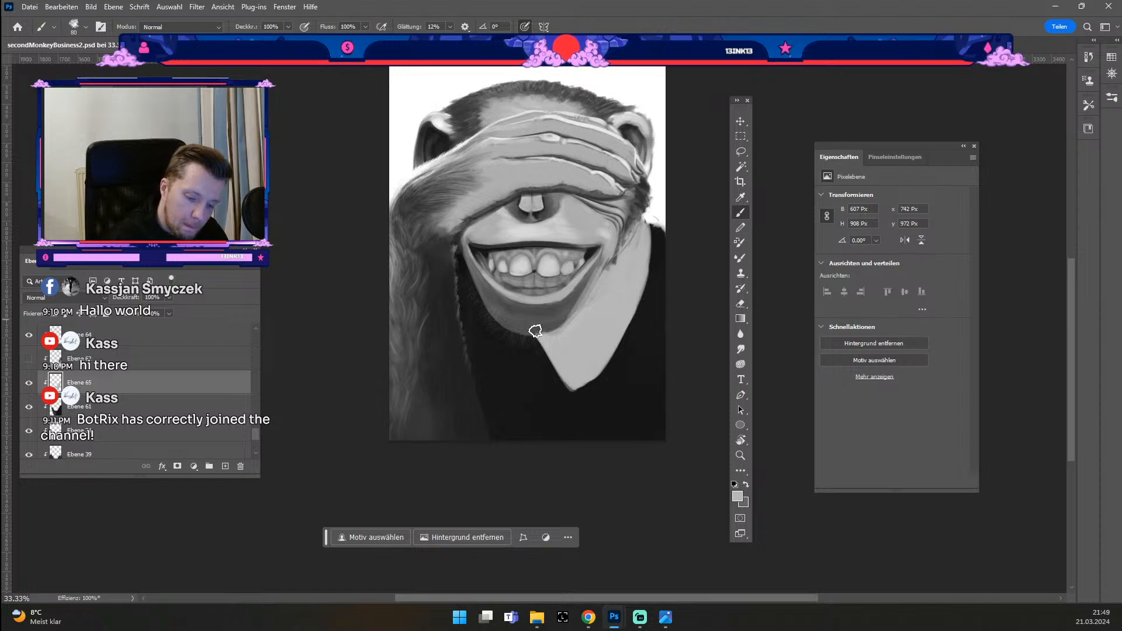
Step: Paint the left collar flap's inner edge as a slanted light grey stroke running down from the chin, and trim it with the Eraser
drag(529, 330, 504, 391)
key(ctrl+z)
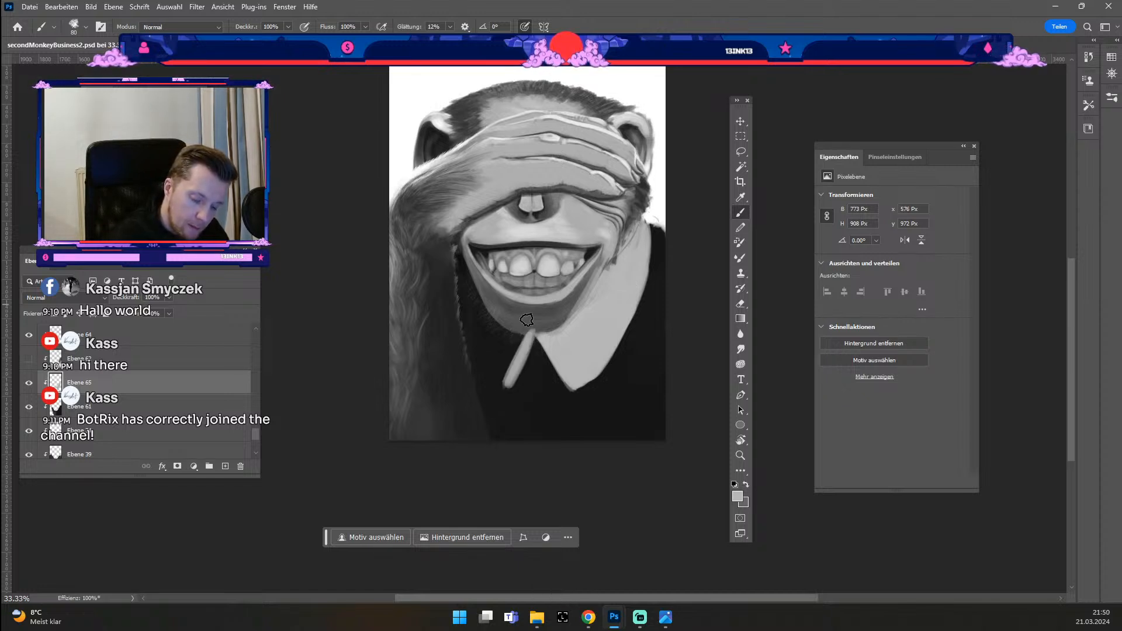
key(odiaeresis)
key(numbersign)
key(numbersign)
key(numbersign)
key(numbersign)
key(odiaeresis)
key(odiaeresis)
key(odiaeresis)
mouse_move(513, 389)
mouse_down()
mouse_move(508, 399)
mouse_move(530, 336)
mouse_move(511, 391)
mouse_up()
key(e)
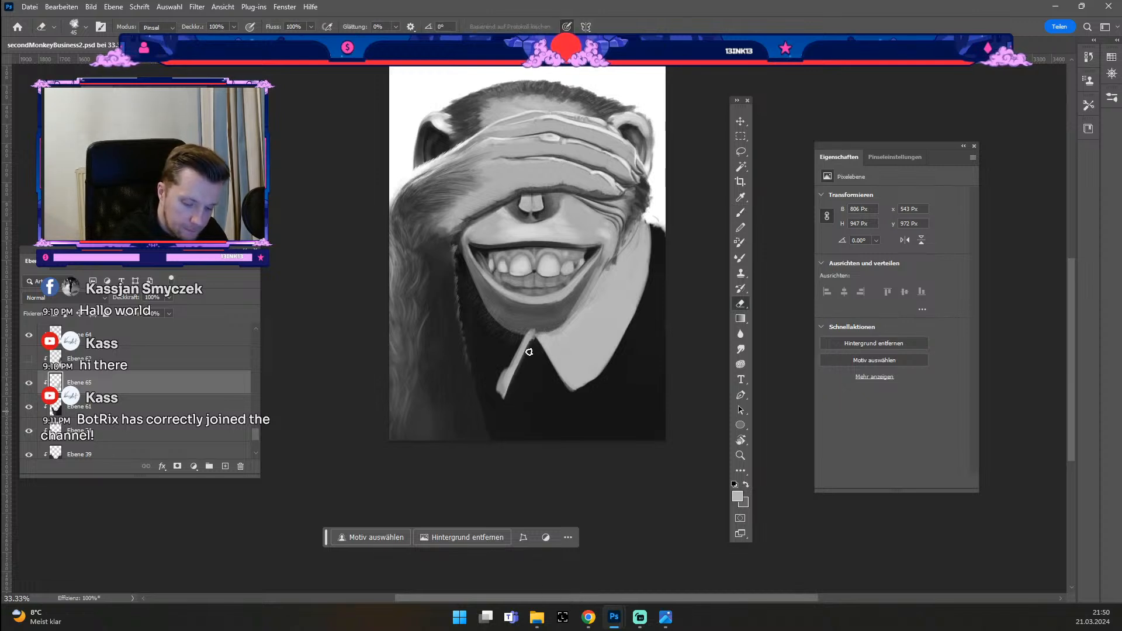
Step: Paint the left collar flap's outer edge up along the neck and fill most of the flap light grey
key(b)
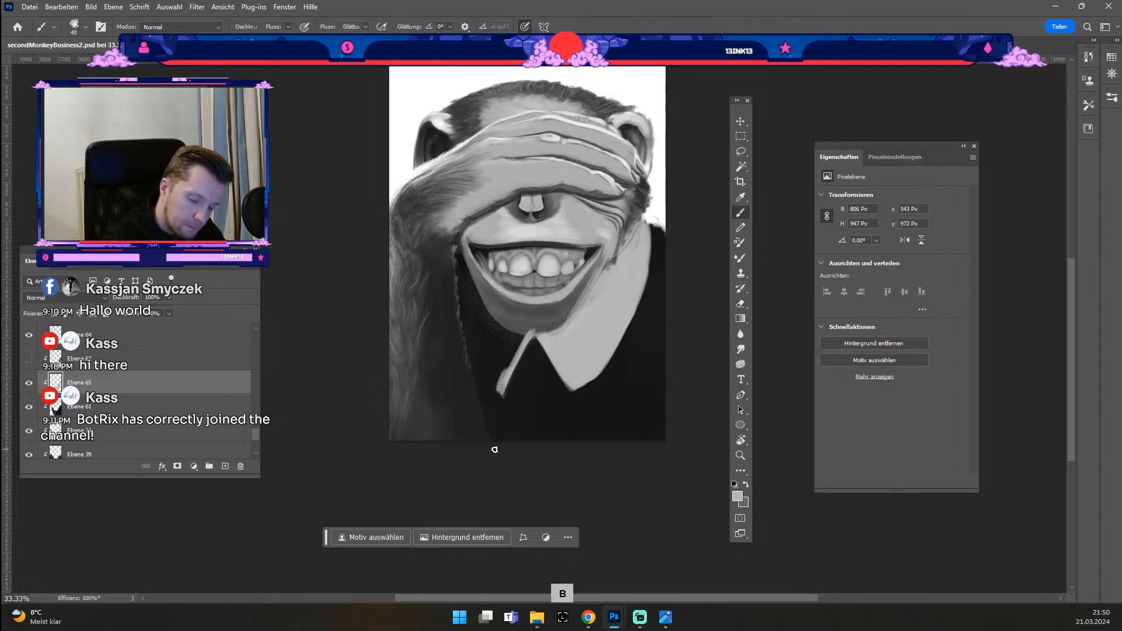
mouse_move(504, 394)
mouse_down()
mouse_move(482, 380)
mouse_move(442, 280)
mouse_move(497, 393)
mouse_move(461, 345)
mouse_up()
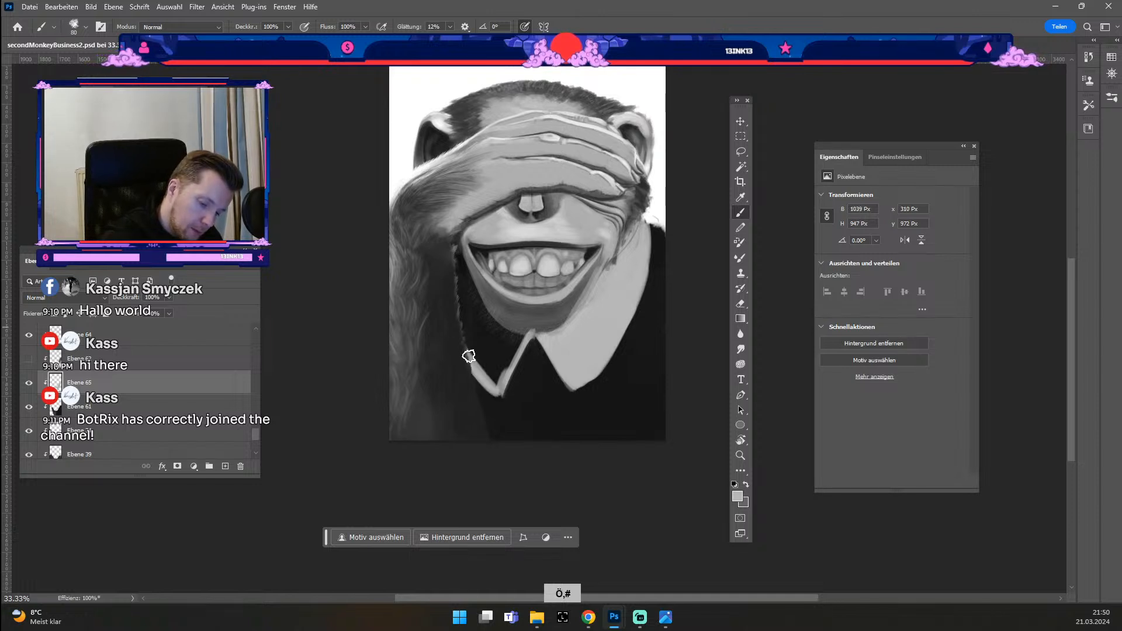
drag(497, 386, 463, 345)
drag(498, 378, 461, 319)
mouse_move(498, 359)
mouse_down()
mouse_move(454, 288)
mouse_move(504, 363)
mouse_up()
drag(458, 279, 509, 363)
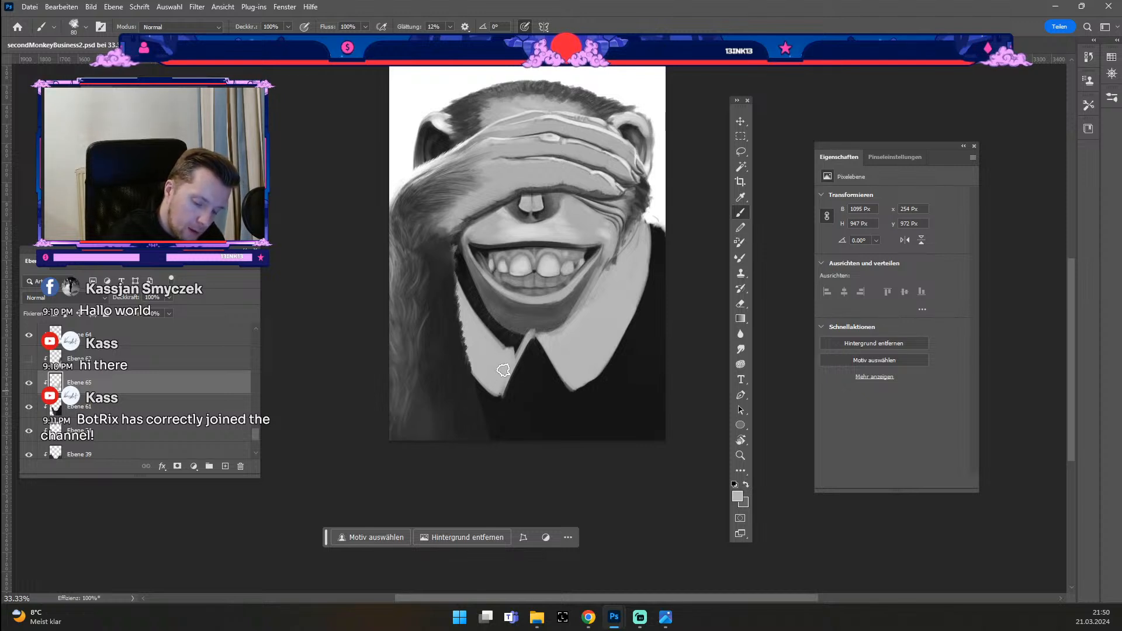
Step: Adjust the brush size and fill the remaining dark gaps of the left collar flap up to the jaw and chin
key(odiaeresis)
key(odiaeresis)
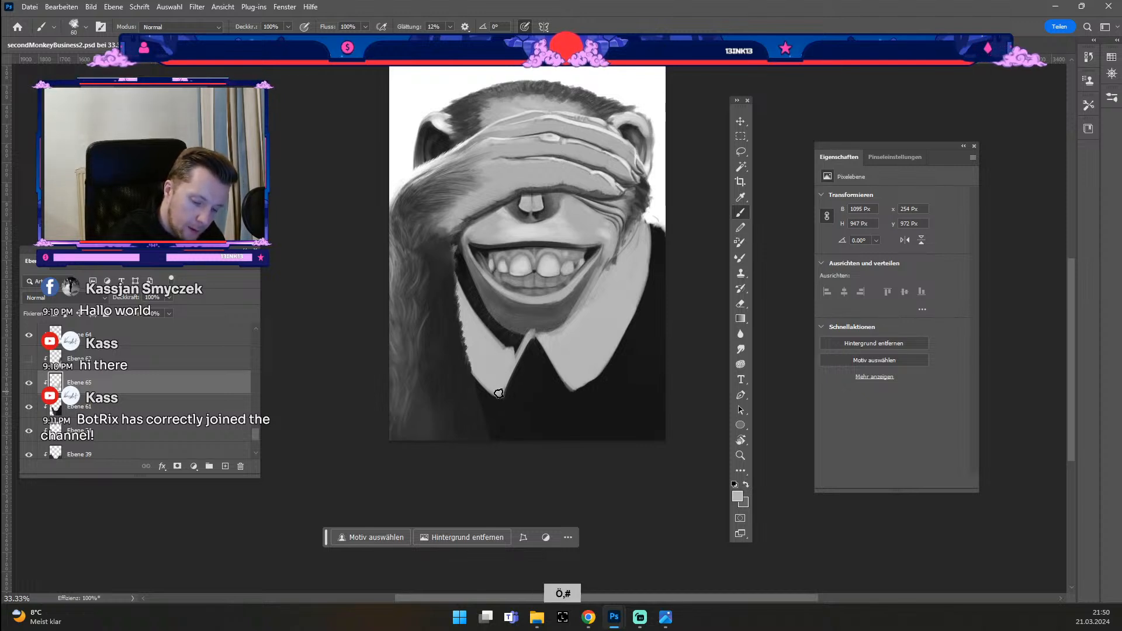
key(odiaeresis)
mouse_move(517, 345)
mouse_down()
mouse_move(507, 302)
mouse_move(477, 321)
mouse_up()
mouse_move(459, 269)
mouse_down()
mouse_move(512, 348)
mouse_move(497, 322)
mouse_move(515, 345)
mouse_move(517, 334)
mouse_up()
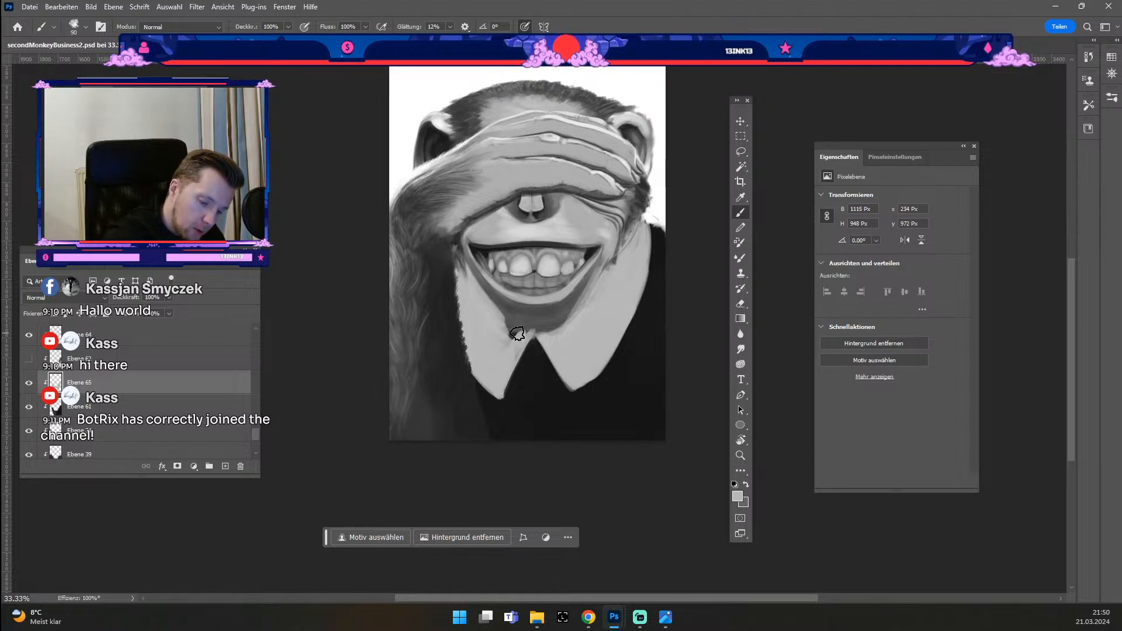
key(numbersign)
key(numbersign)
key(numbersign)
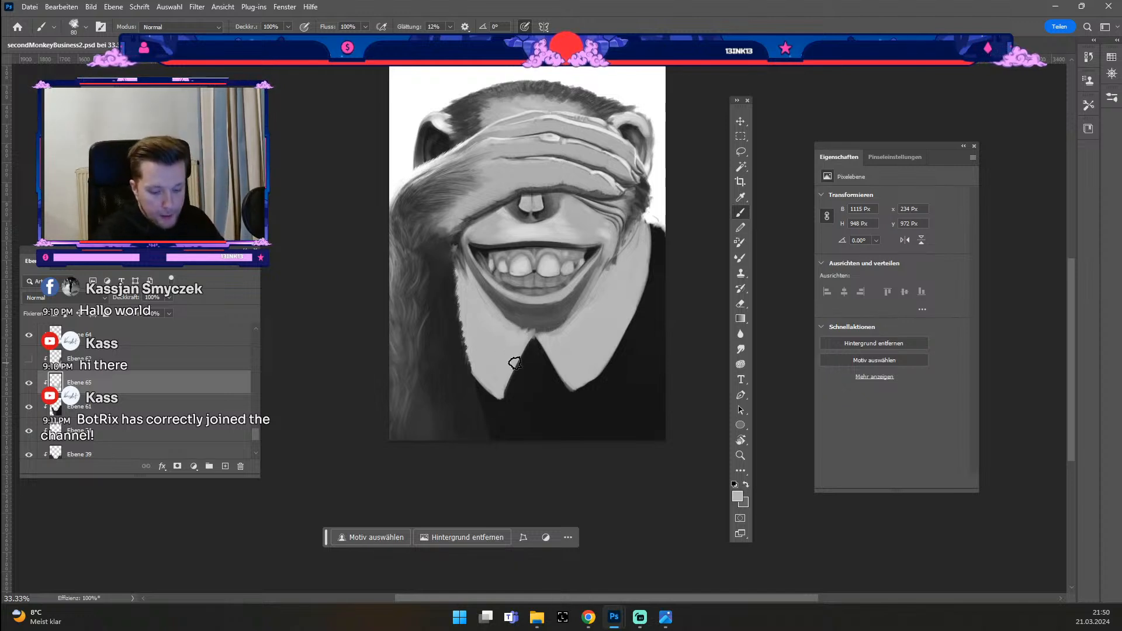
Step: Erase the ragged lower tip of the left collar flap and the collar paint overlapping the jawline
key(e)
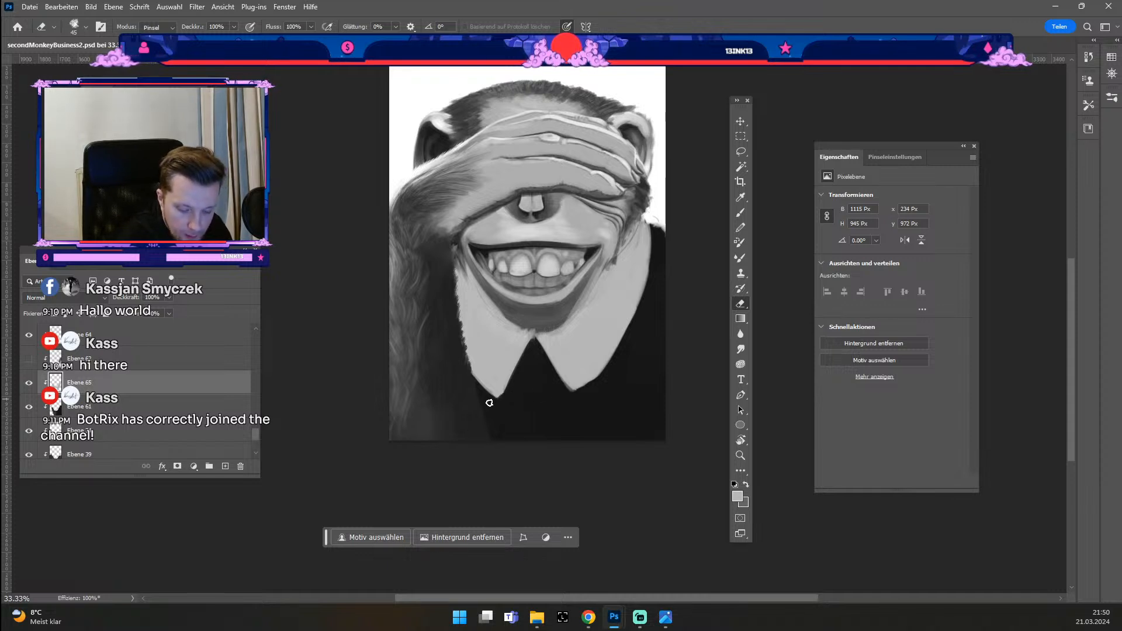
drag(493, 394, 469, 403)
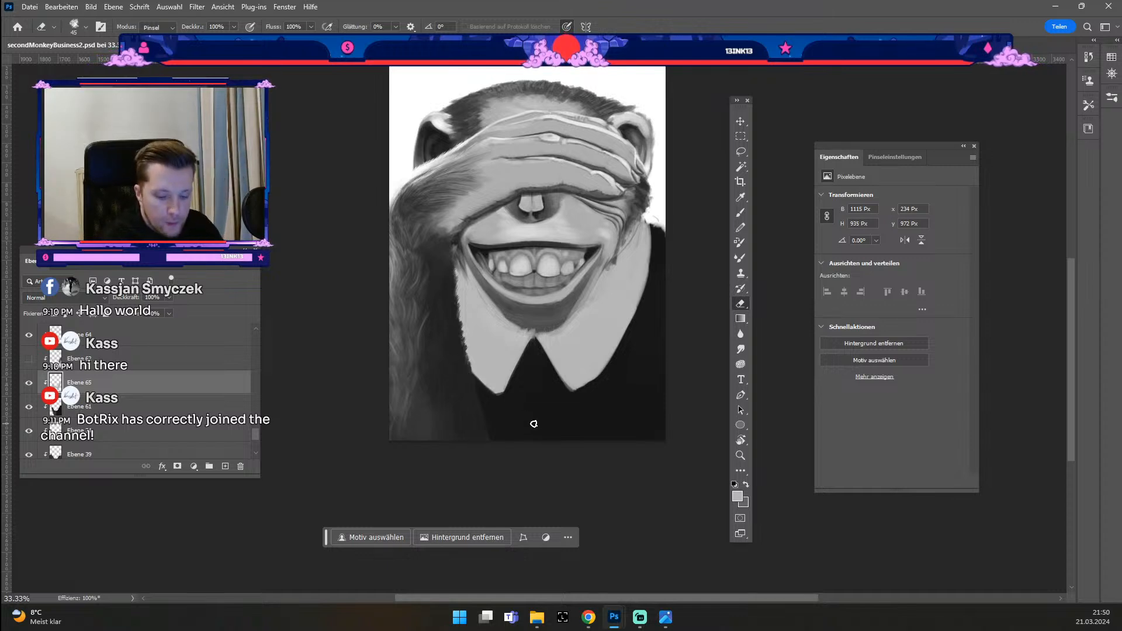
click(85, 30)
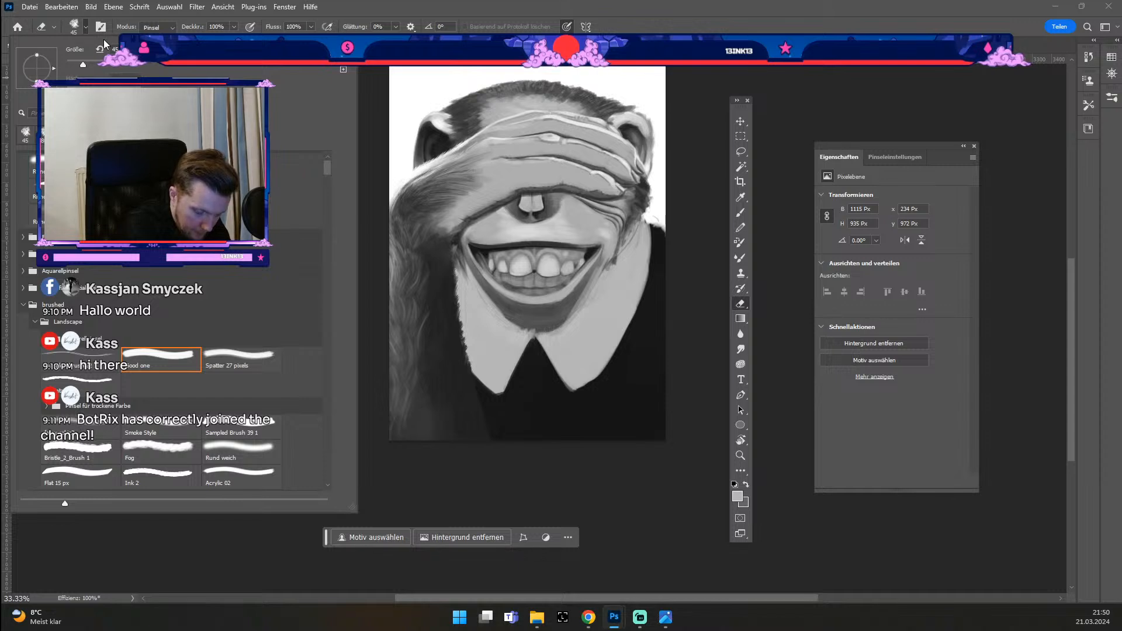
click(562, 316)
key(ö)
drag(593, 284, 576, 306)
drag(605, 262, 581, 298)
key(#)
key(#)
key(#)
key(#)
mouse_move(604, 260)
mouse_down()
mouse_move(560, 324)
mouse_move(465, 258)
mouse_up()
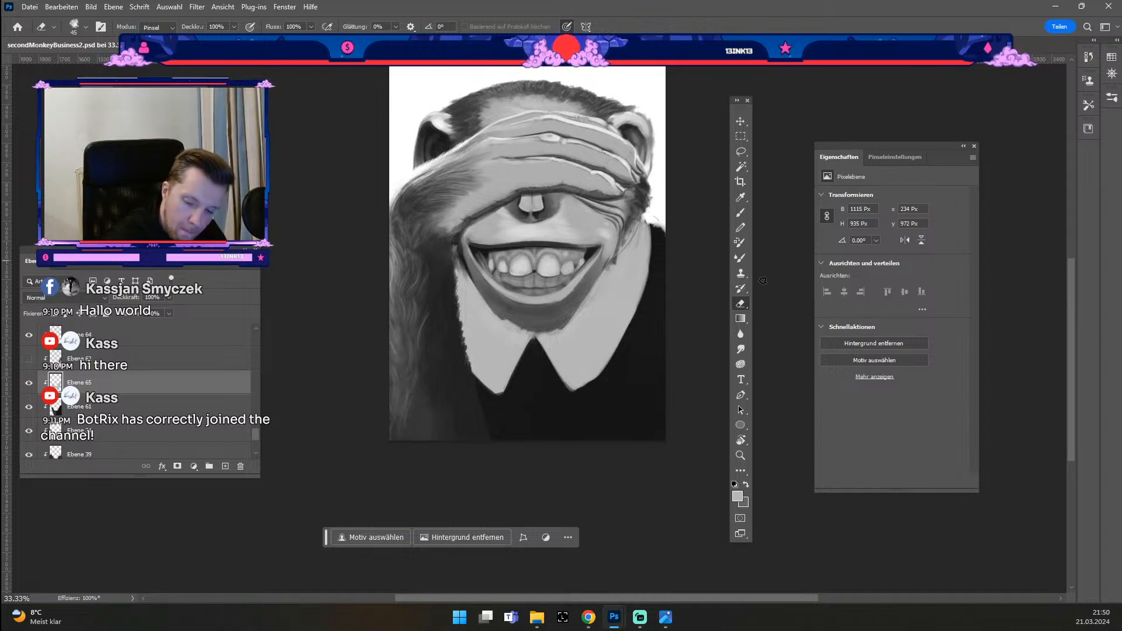
drag(165, 310, 149, 313)
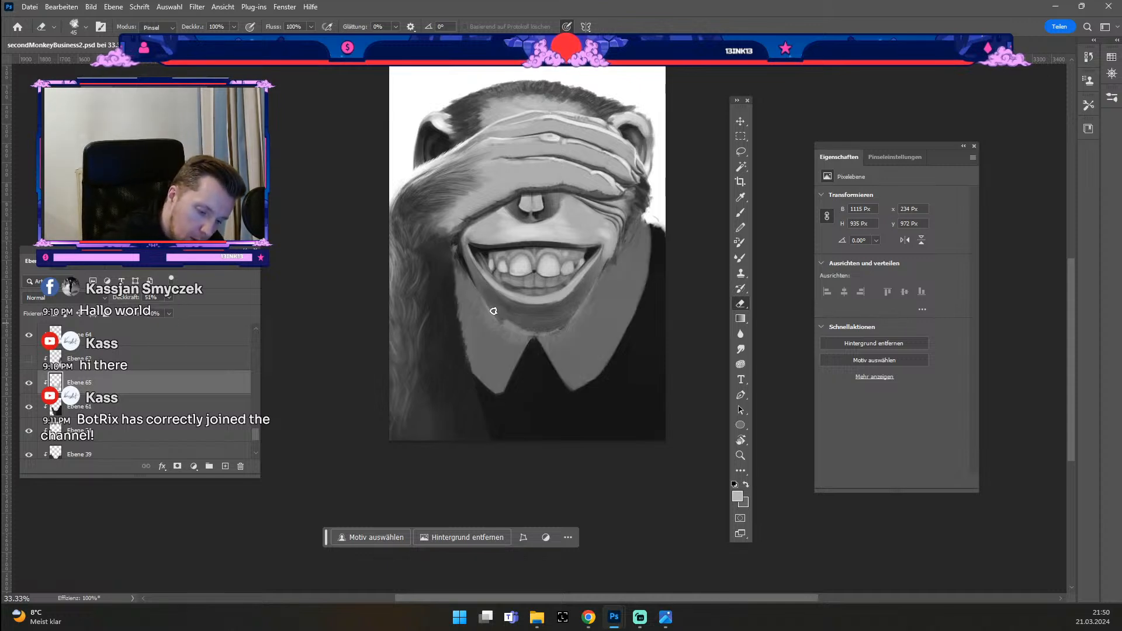
key(ctrl+z)
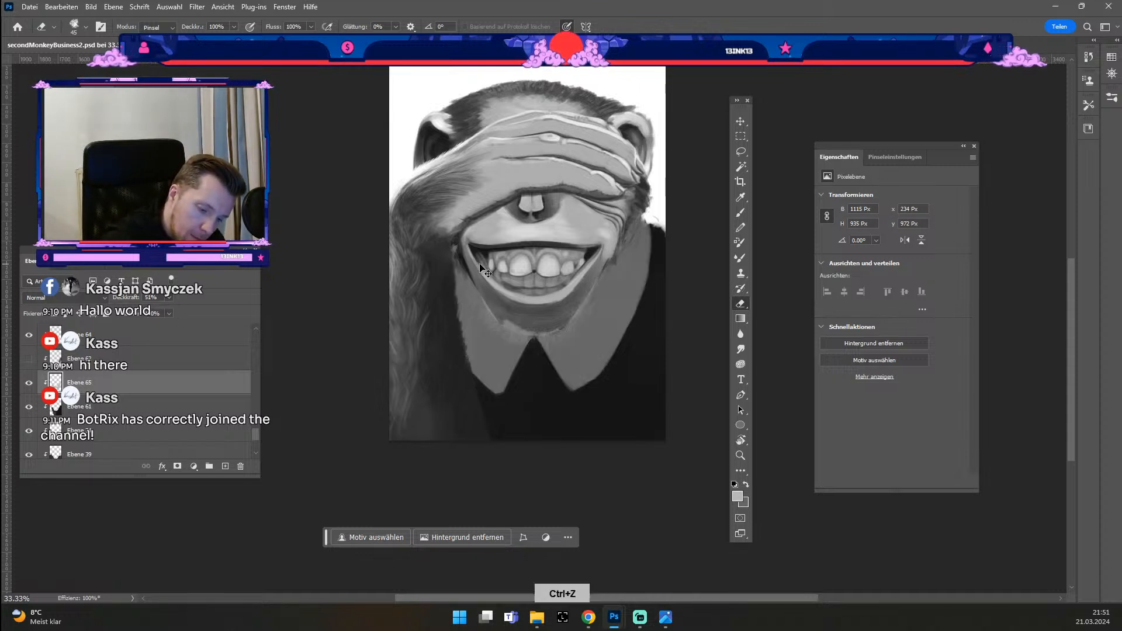
key(ctrl+z)
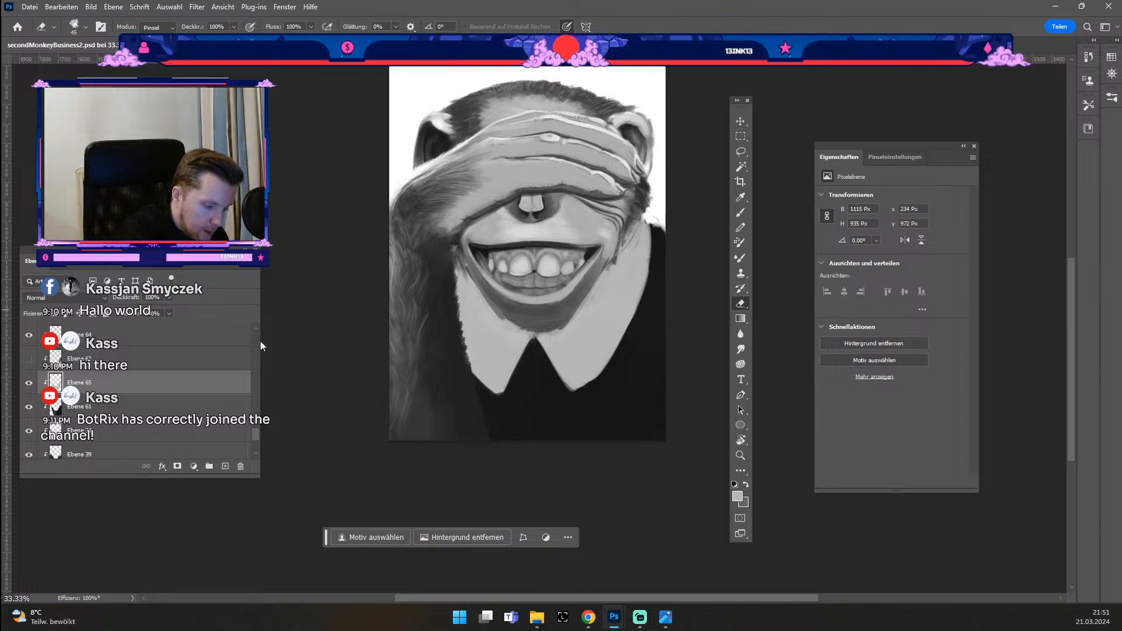
Step: Lower the opacity of layer Ebene 65 to 48% and erase the collar along the chin fur and its outer edges
click(144, 317)
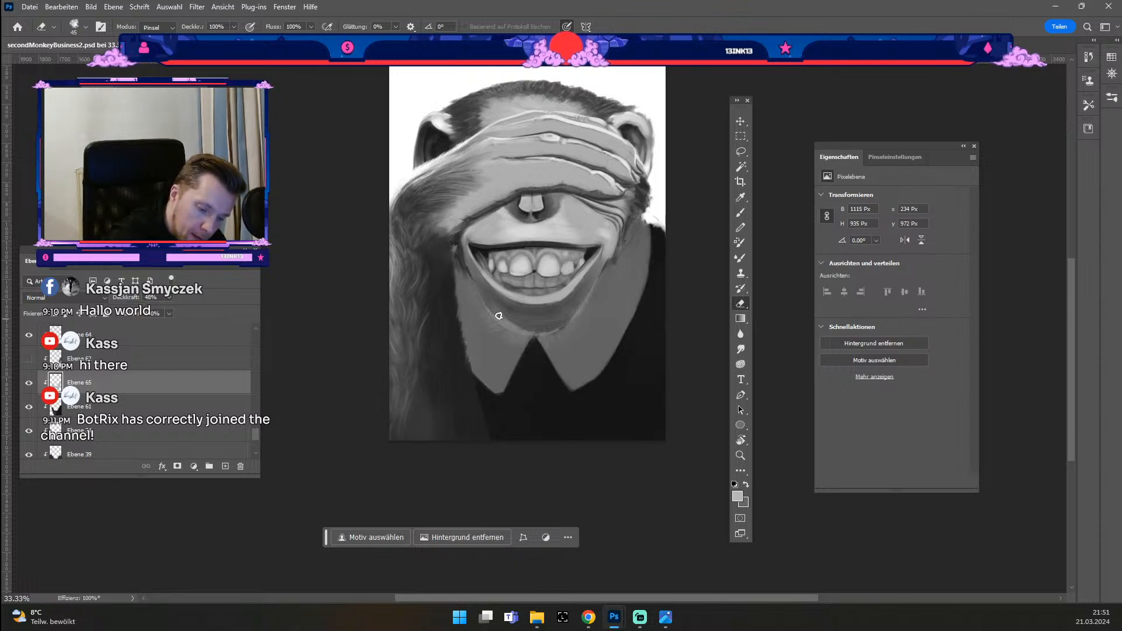
key(ctrl+z)
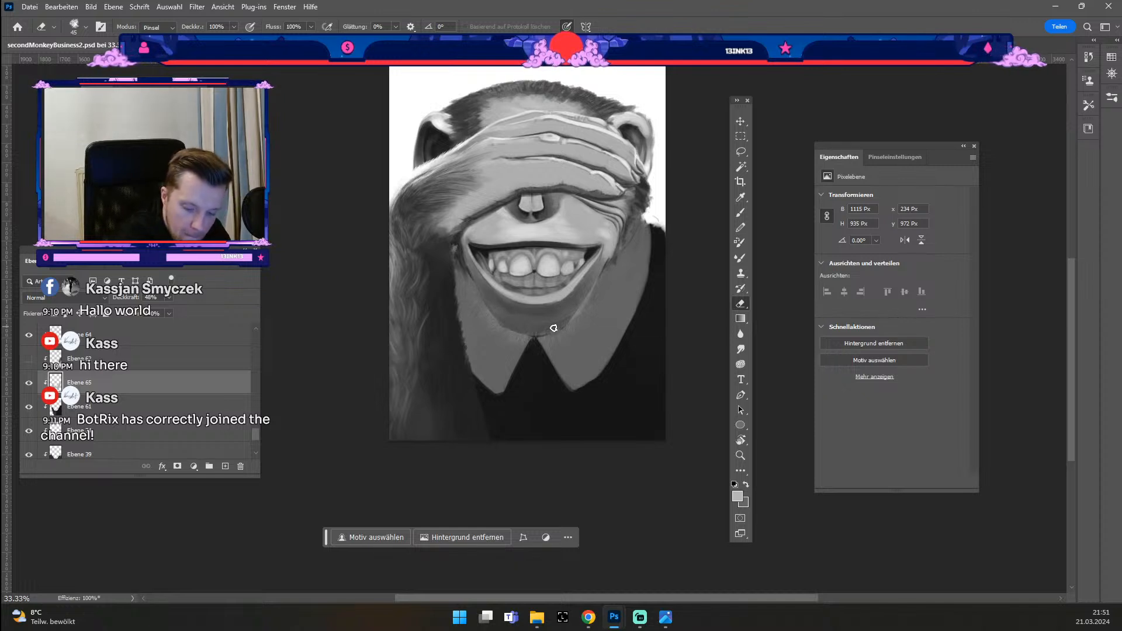
key(ctrl+z)
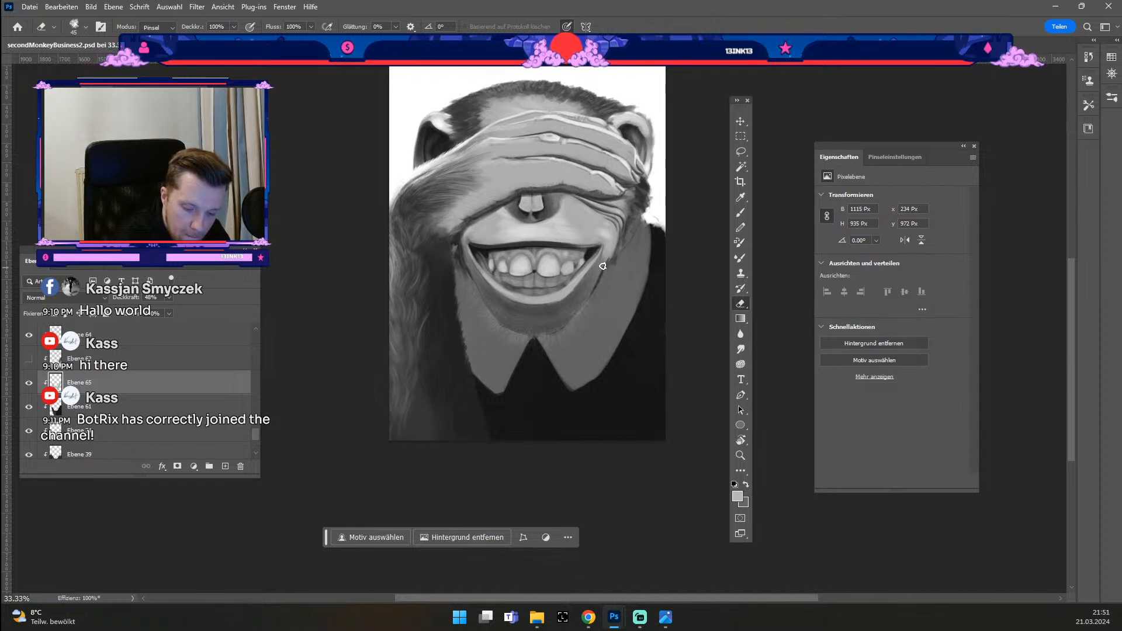
key(ctrl+z)
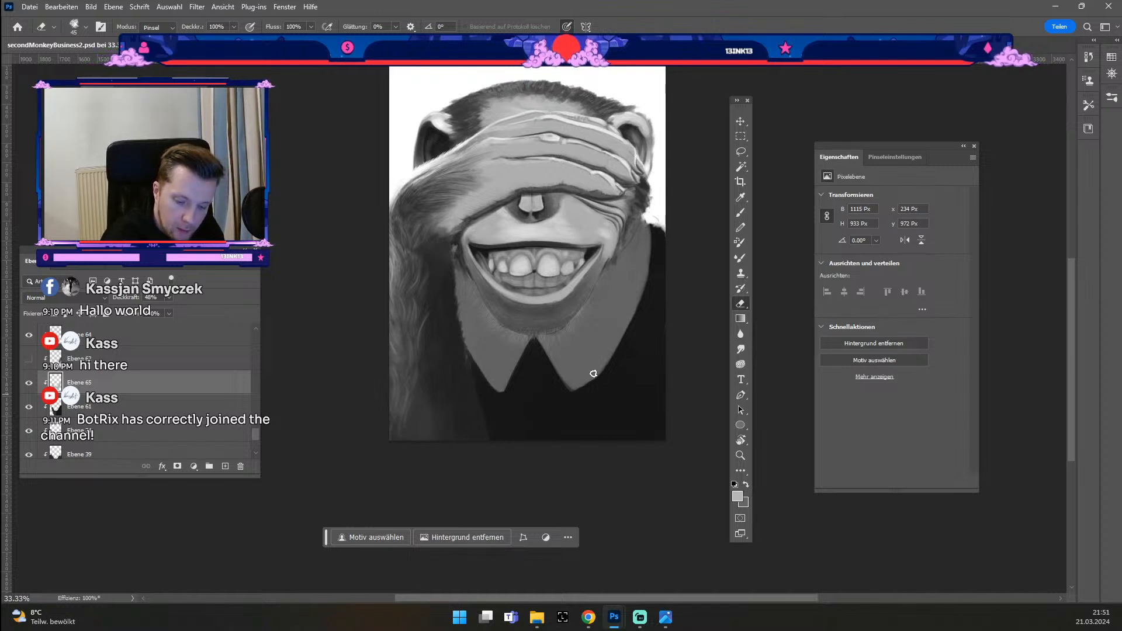
key(ctrl+z)
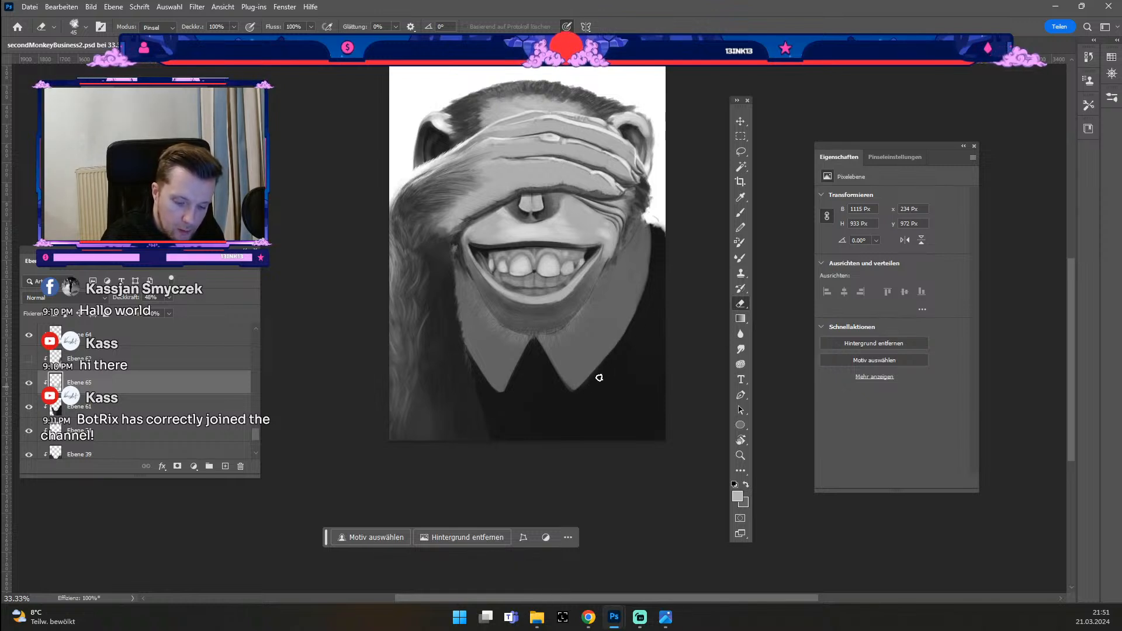
drag(657, 224, 612, 359)
key(ctrl+z)
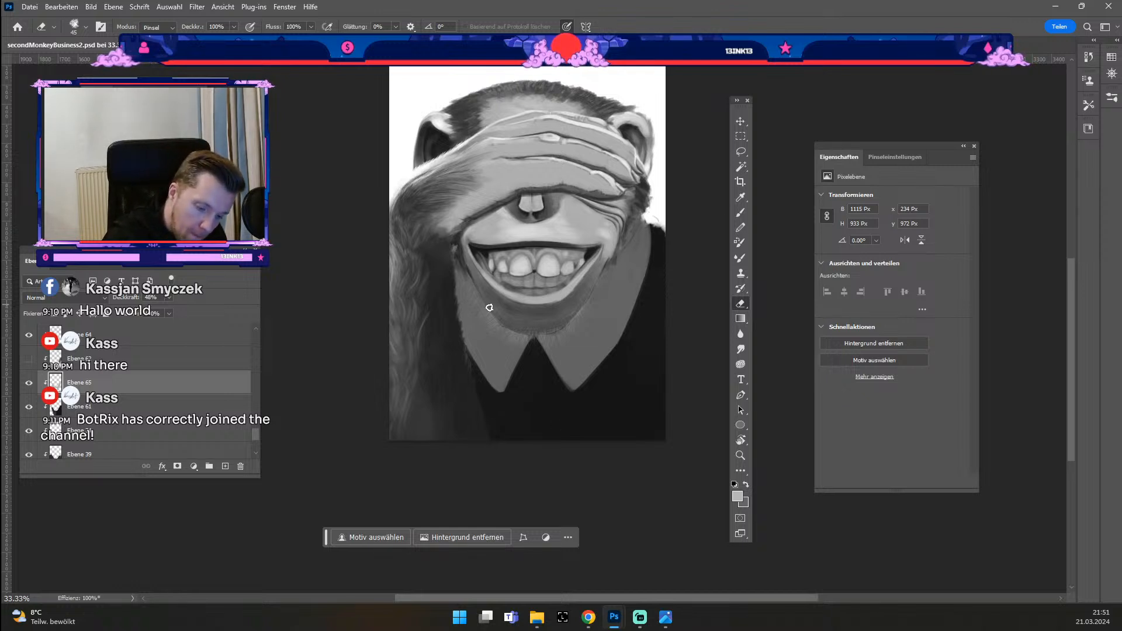
key(ctrl+z)
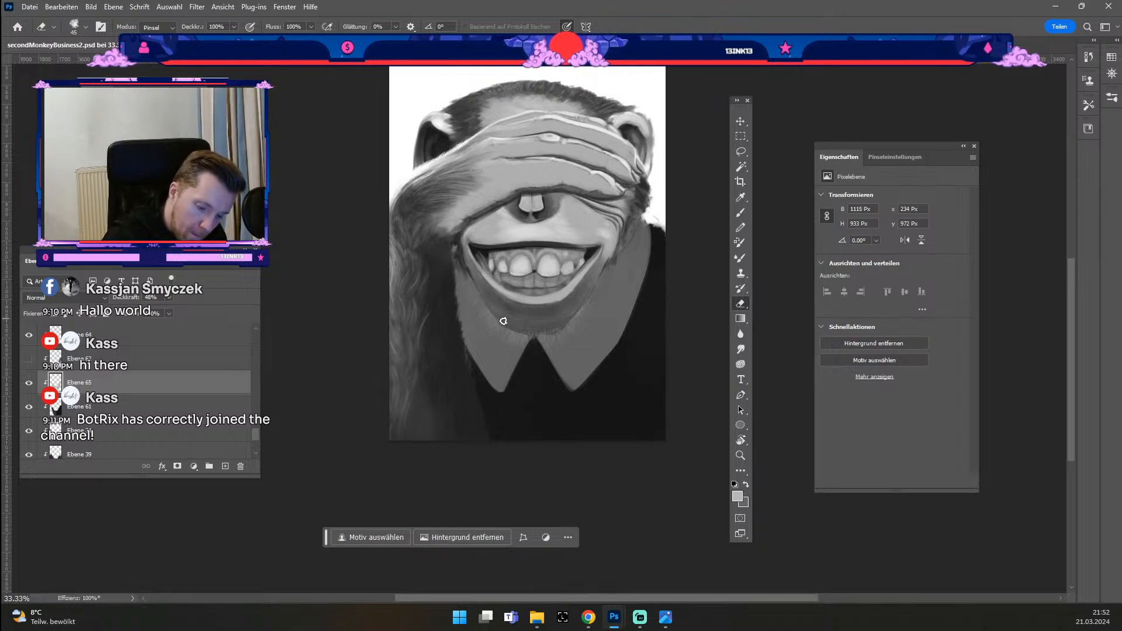
Step: Restore the opacity of layer Ebene 65 to 100% and refine the collar edge along the jaw with a smaller eraser
click(168, 298)
drag(170, 310, 582, 320)
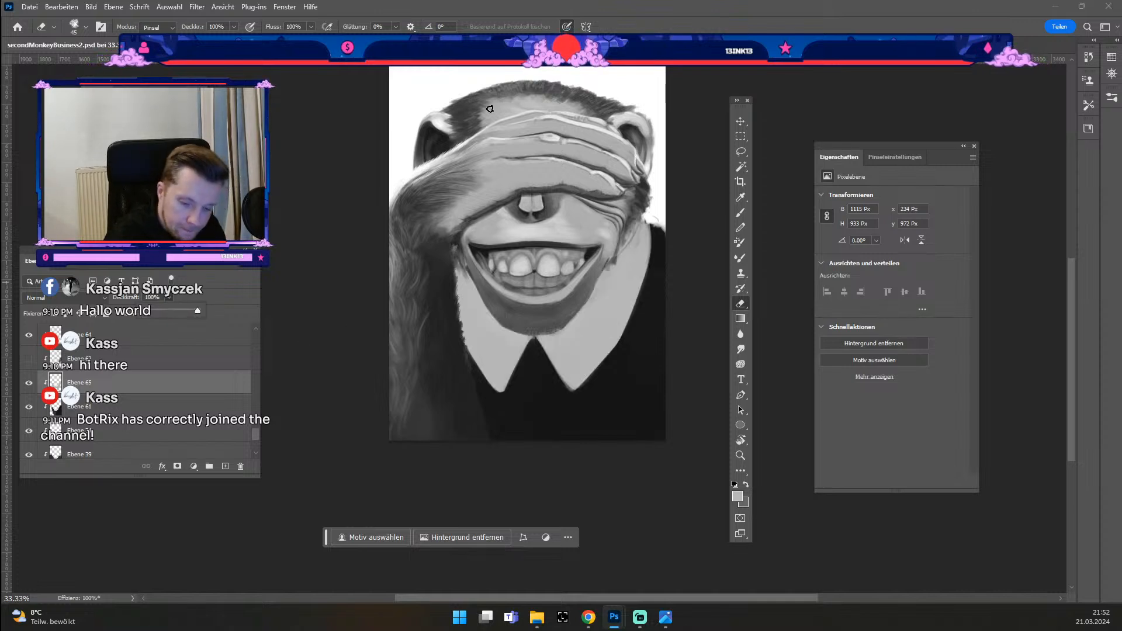
click(565, 320)
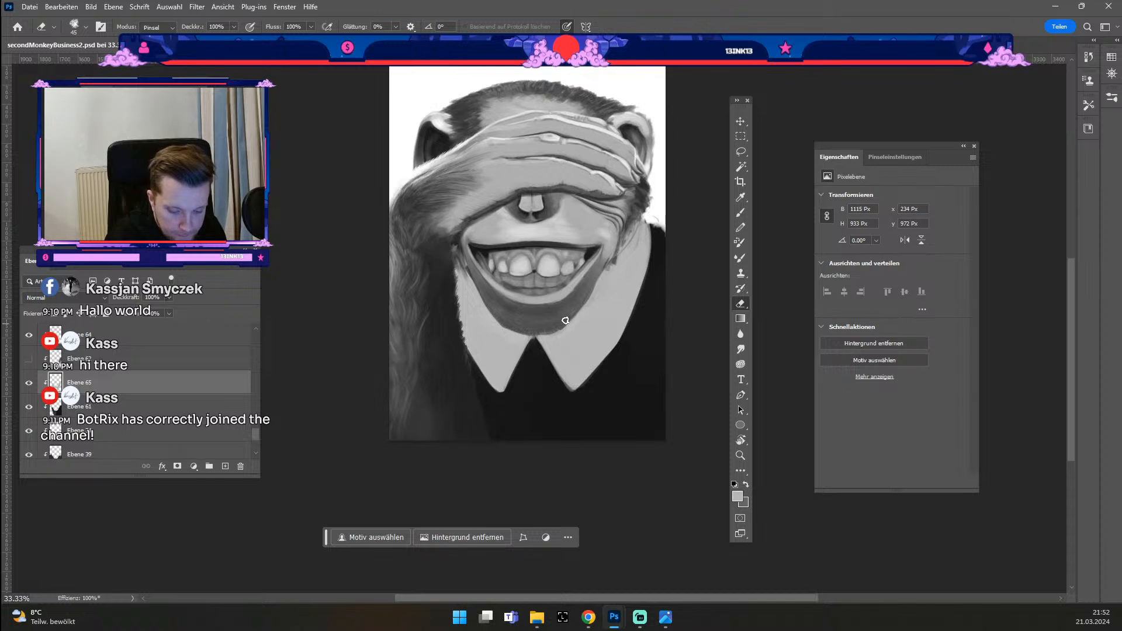
key(odiaeresis)
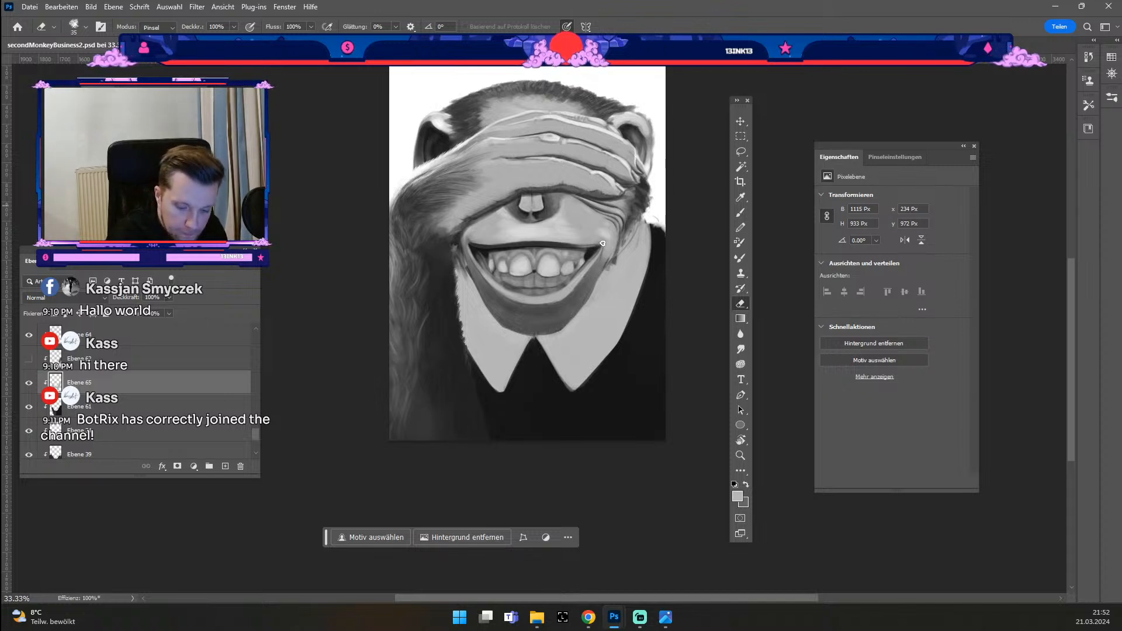
key(ctrl+z)
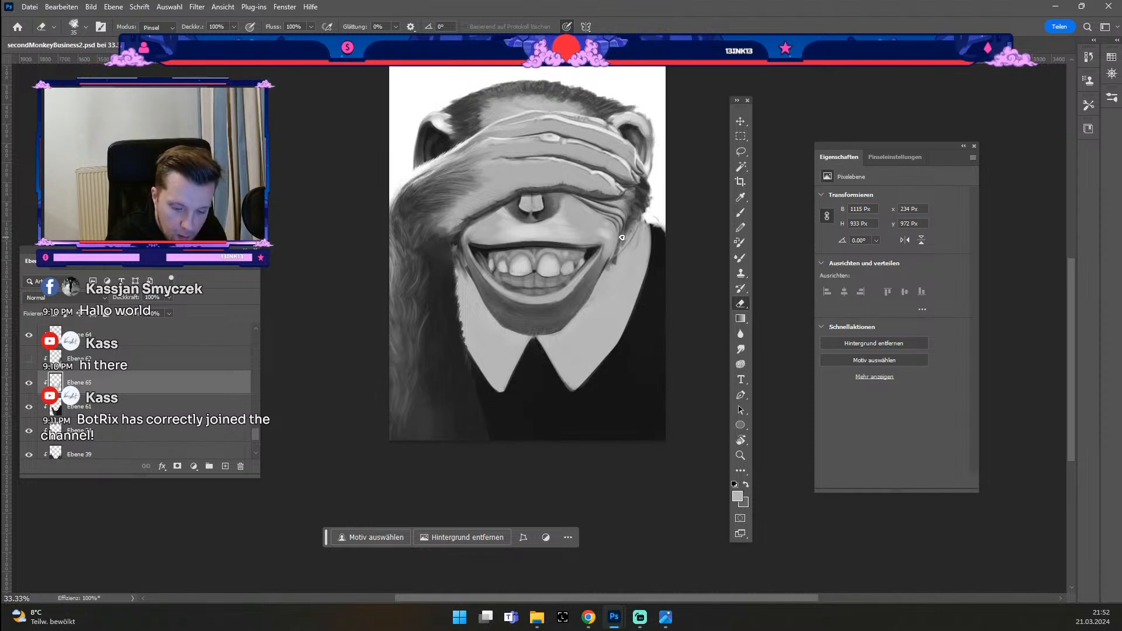
key(ctrl+z)
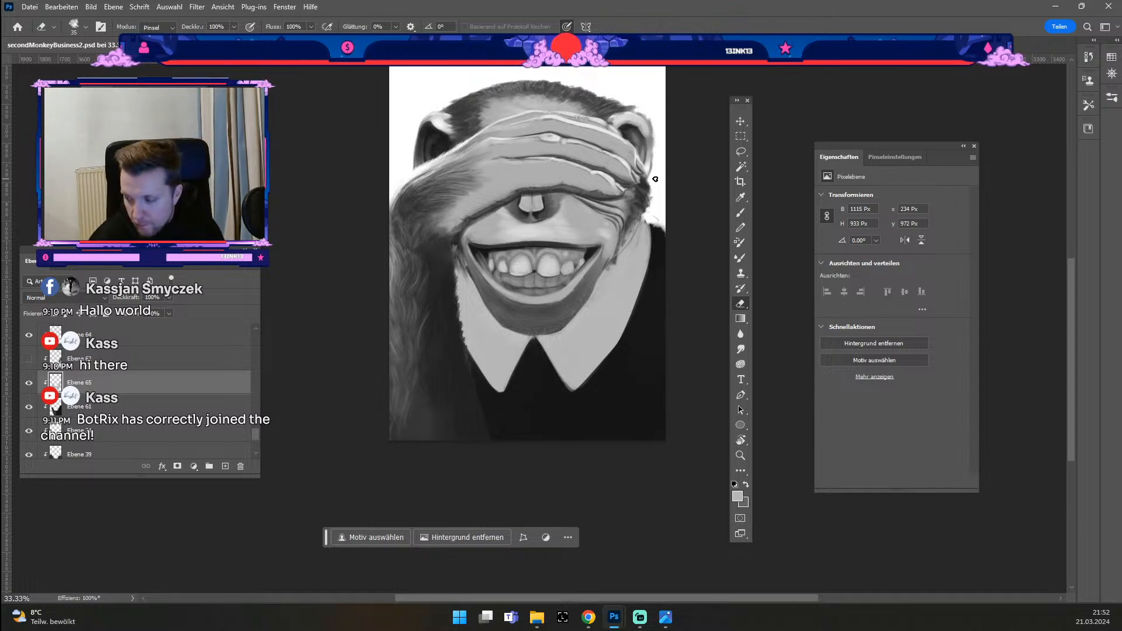
Step: Move layer Ebene 65 down the stack to directly below Ebene 17, and add a new empty layer above it
click(740, 121)
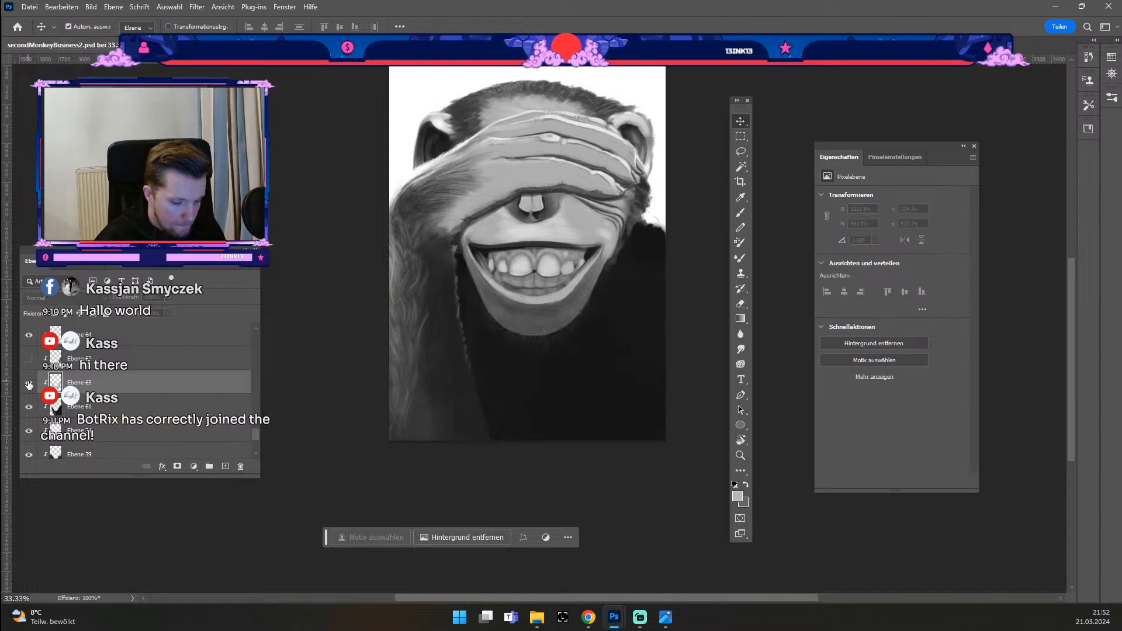
drag(98, 382, 141, 404)
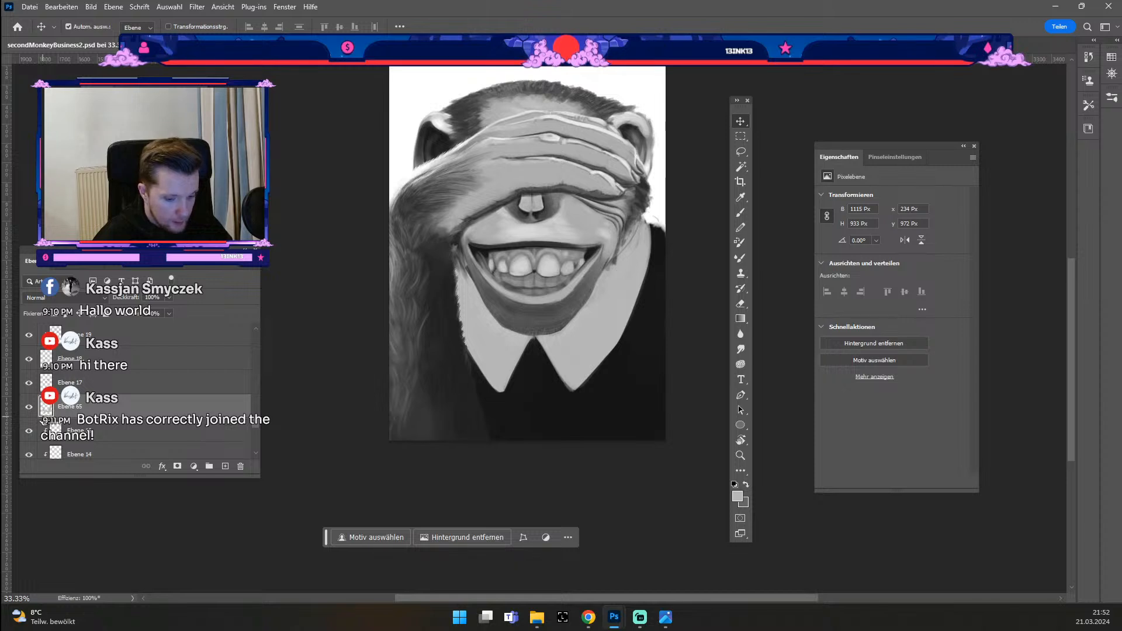
click(226, 467)
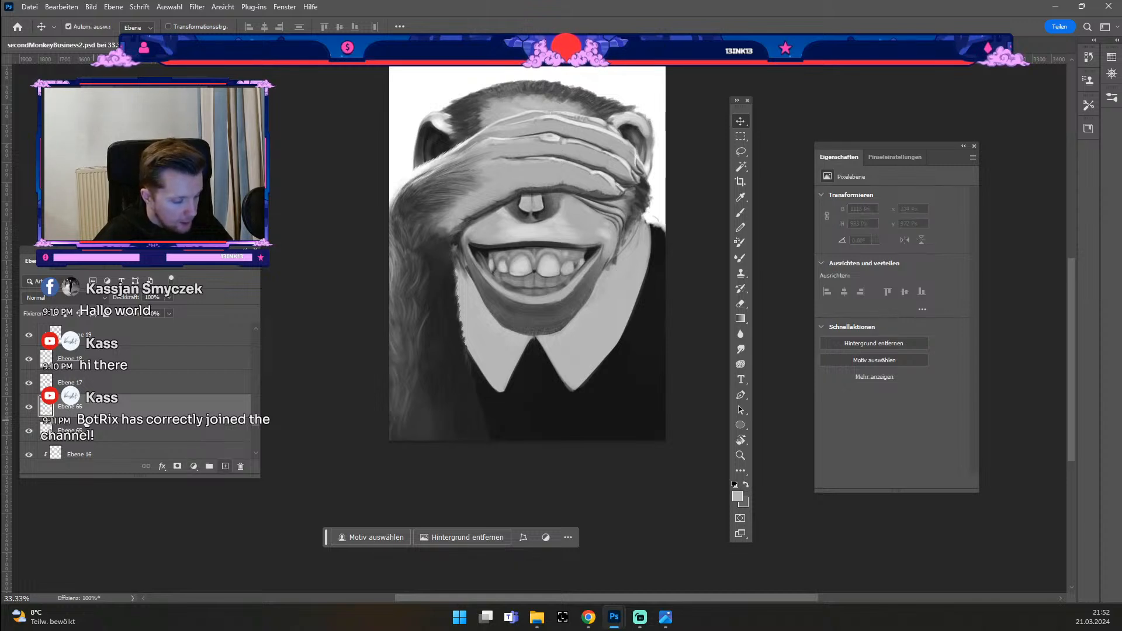
Step: Set the foreground colour to mid grey 7e7e7e and paint the jaw's shadow onto the right collar flap on layer Ebene 66
key(b)
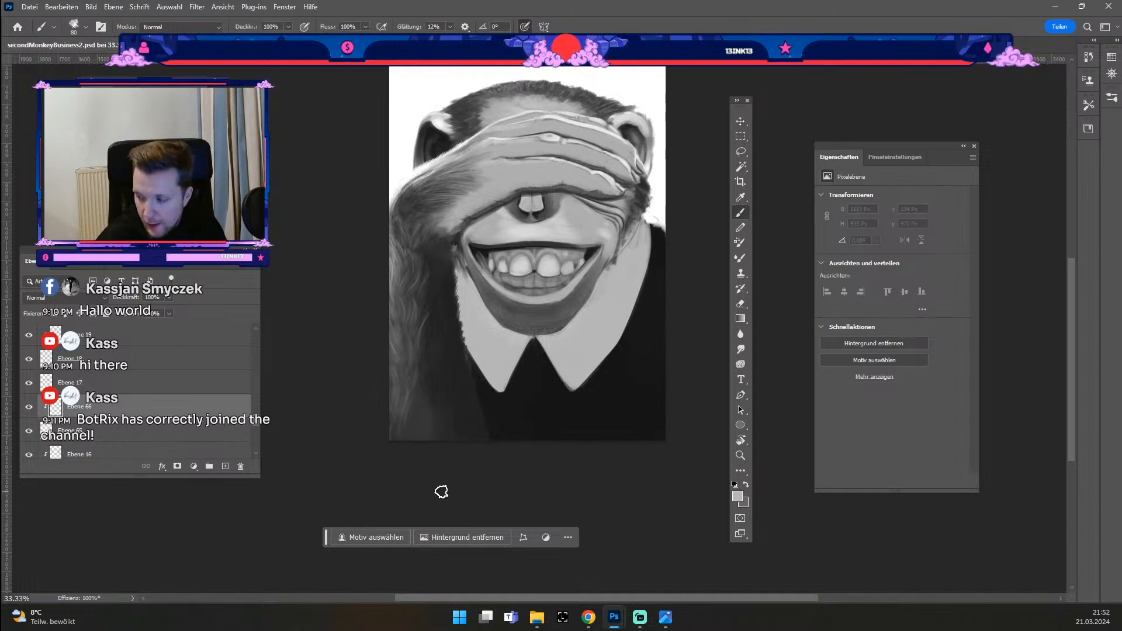
click(738, 497)
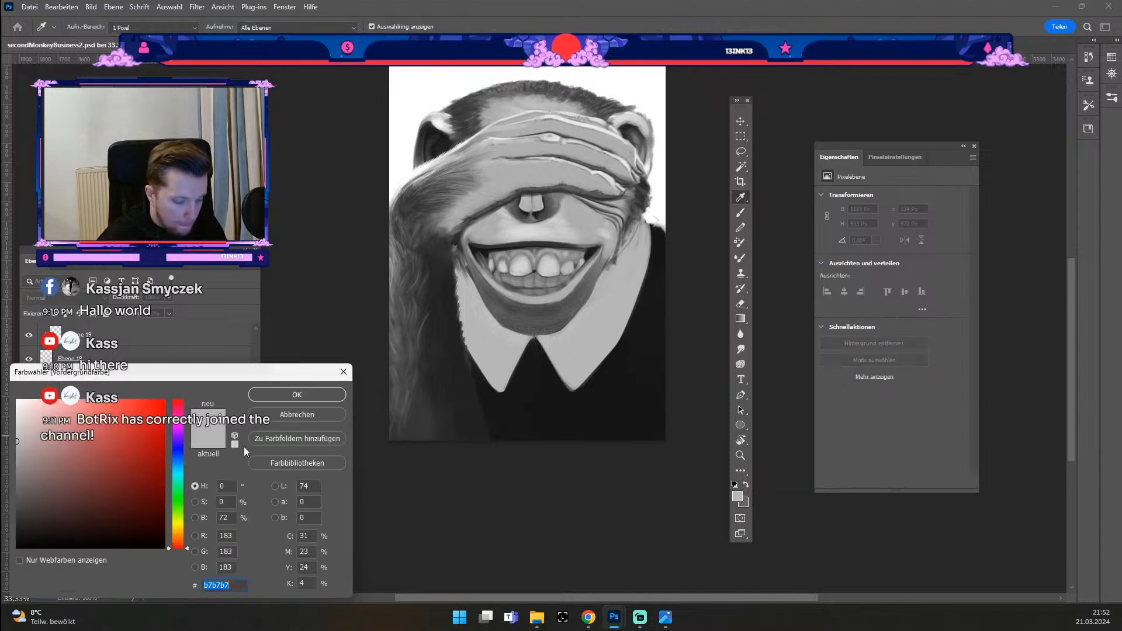
click(297, 393)
key(b)
drag(564, 314, 537, 349)
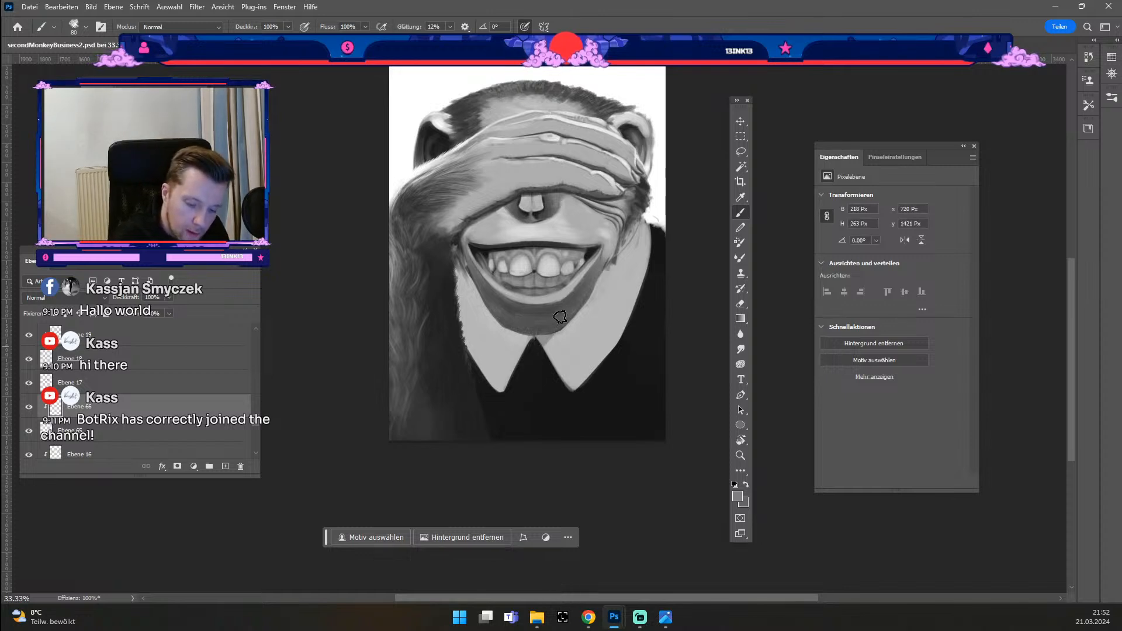
mouse_move(592, 299)
mouse_down()
mouse_move(542, 341)
mouse_move(571, 331)
mouse_move(543, 341)
mouse_move(571, 324)
mouse_move(550, 340)
mouse_move(589, 286)
mouse_move(548, 339)
mouse_move(562, 337)
mouse_move(618, 255)
mouse_up()
key(ctrl+z)
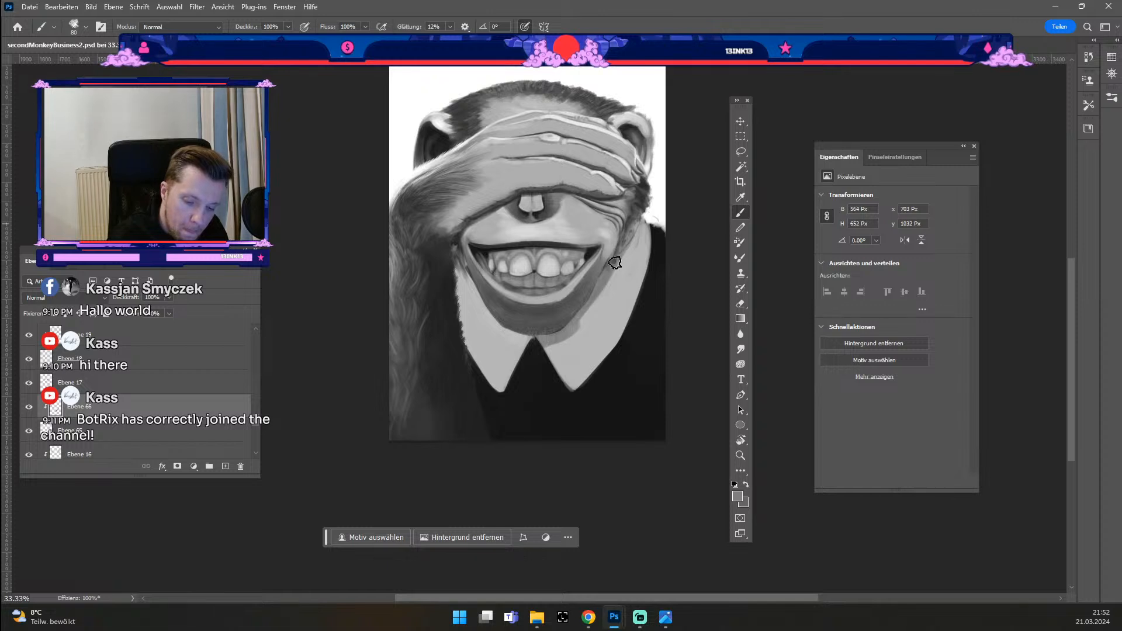
key(ctrl+z)
drag(594, 291, 606, 270)
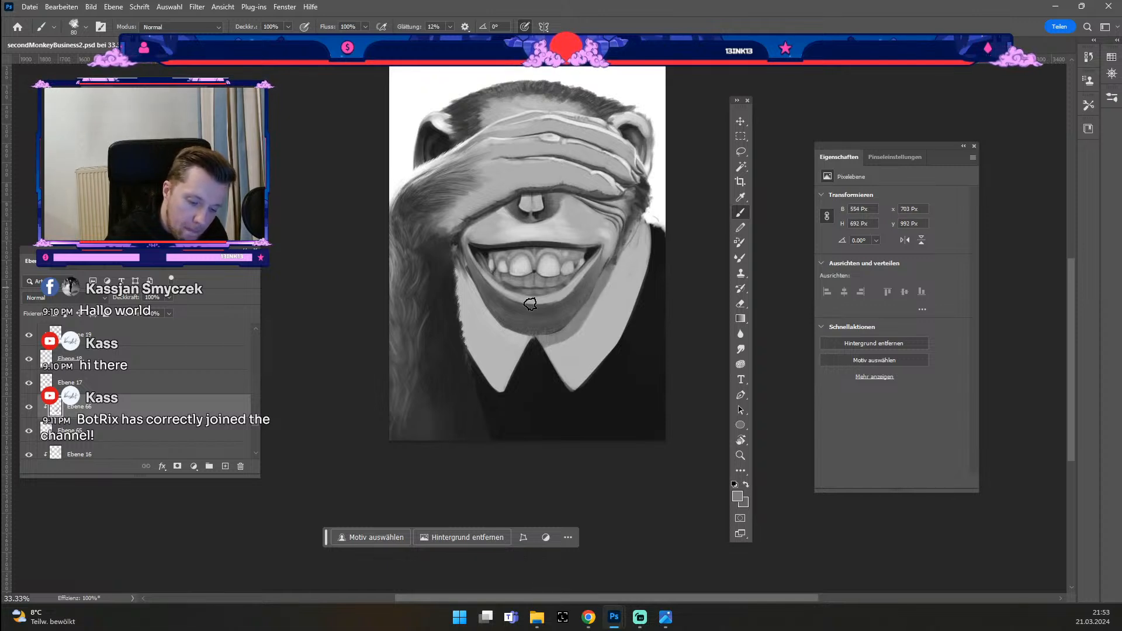
Step: Paint the same mid-grey shadow onto the left collar flap, following the jawline from the chin up to the cheek
drag(497, 318, 539, 340)
drag(506, 319, 489, 301)
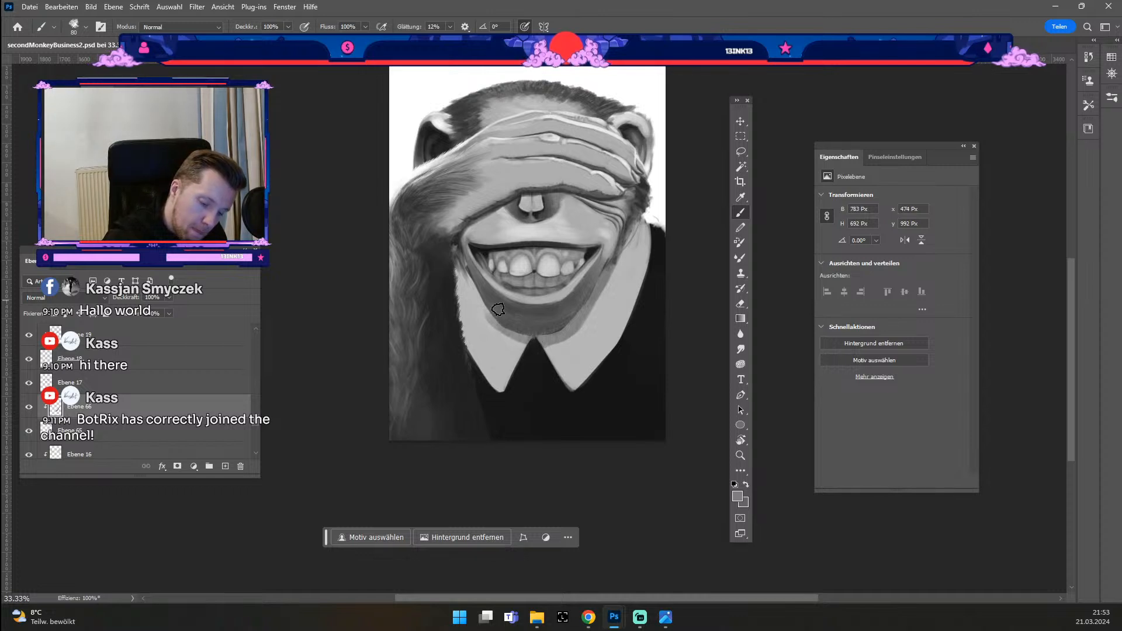
drag(531, 343, 457, 252)
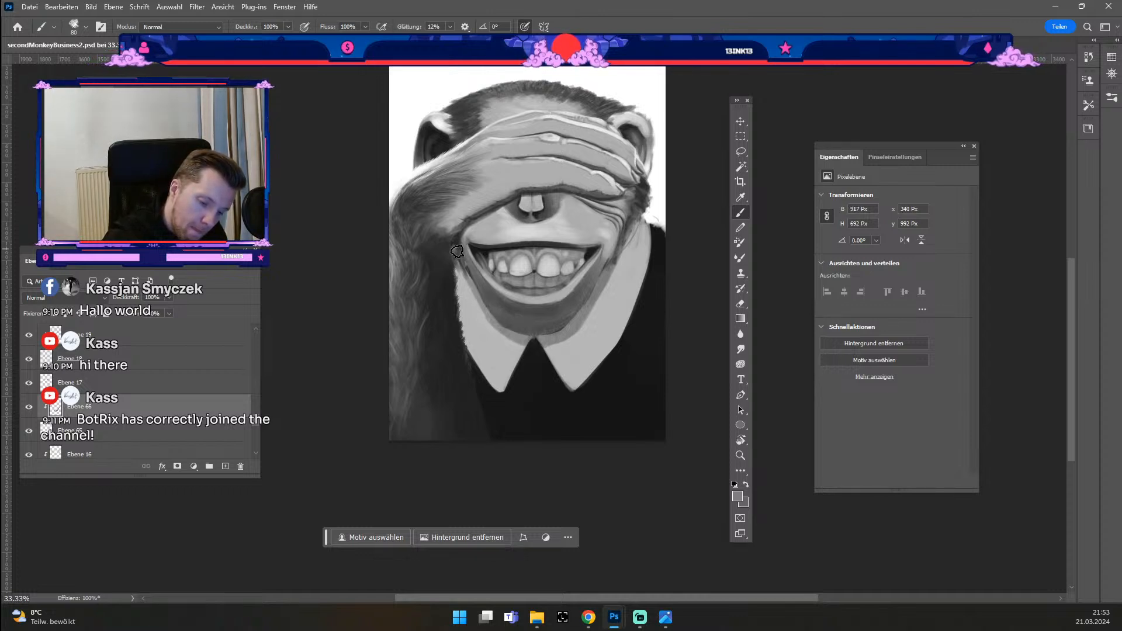
drag(491, 300, 466, 266)
mouse_move(500, 322)
mouse_down()
mouse_move(467, 268)
mouse_move(498, 323)
mouse_move(477, 291)
mouse_up()
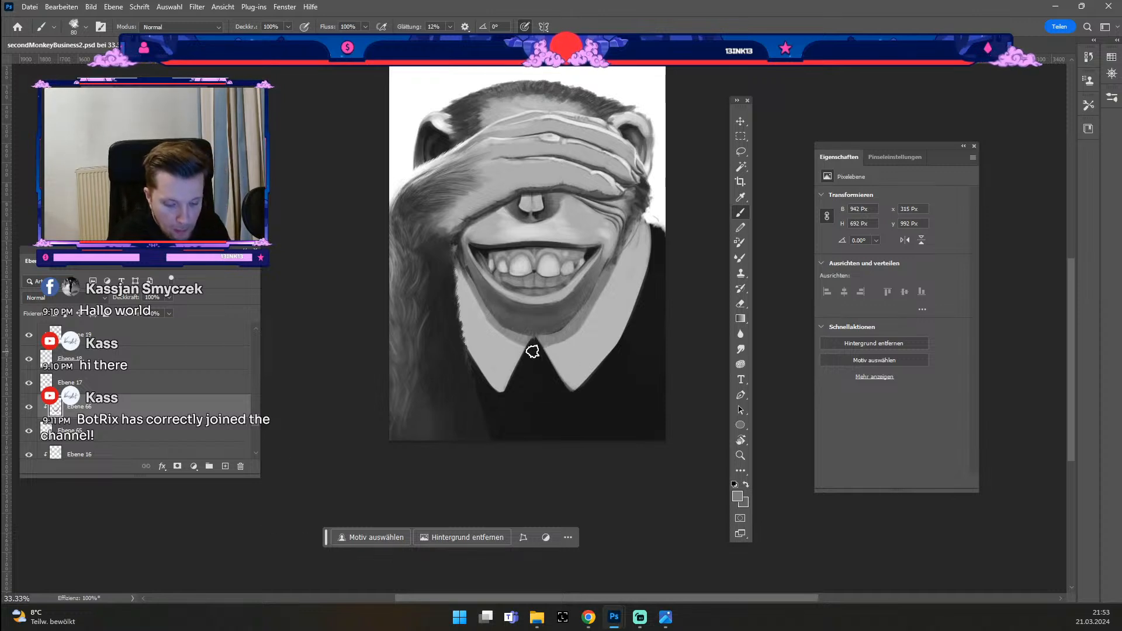
Step: Try thin shading strokes along the inner edges of the collar opening with a smaller brush and undo the unwanted ones
key(e)
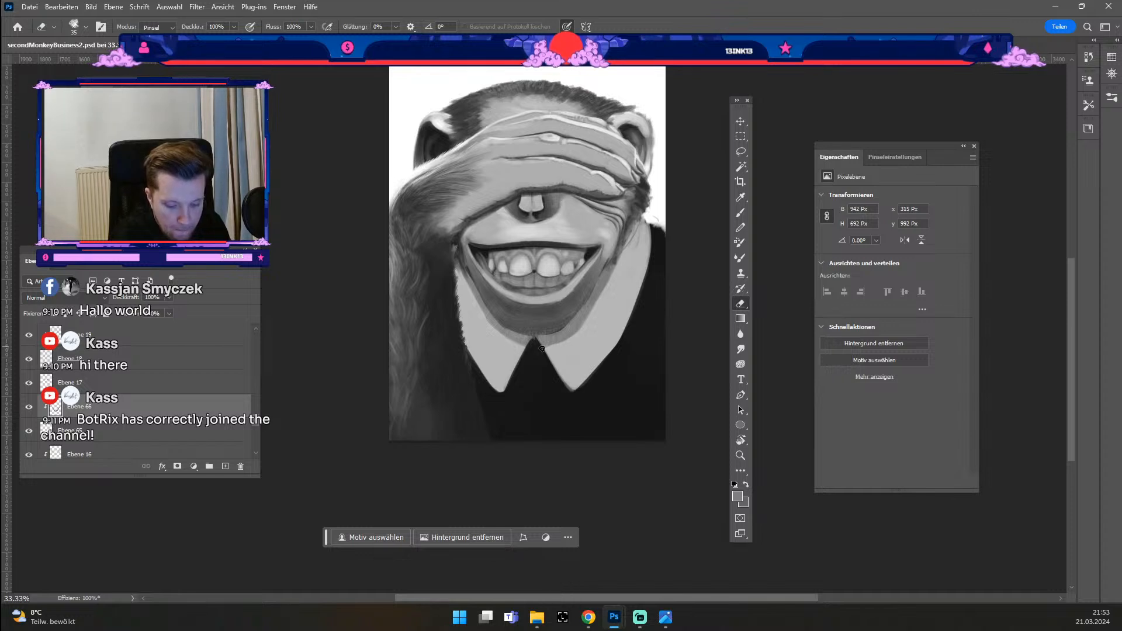
key(b)
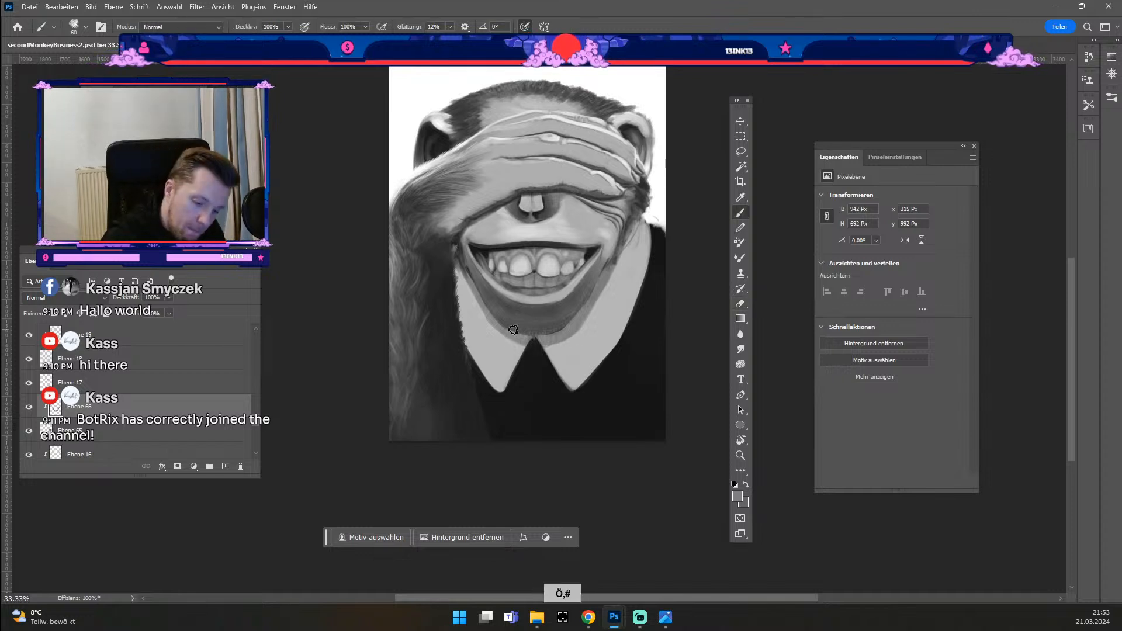
key(ctrl+z)
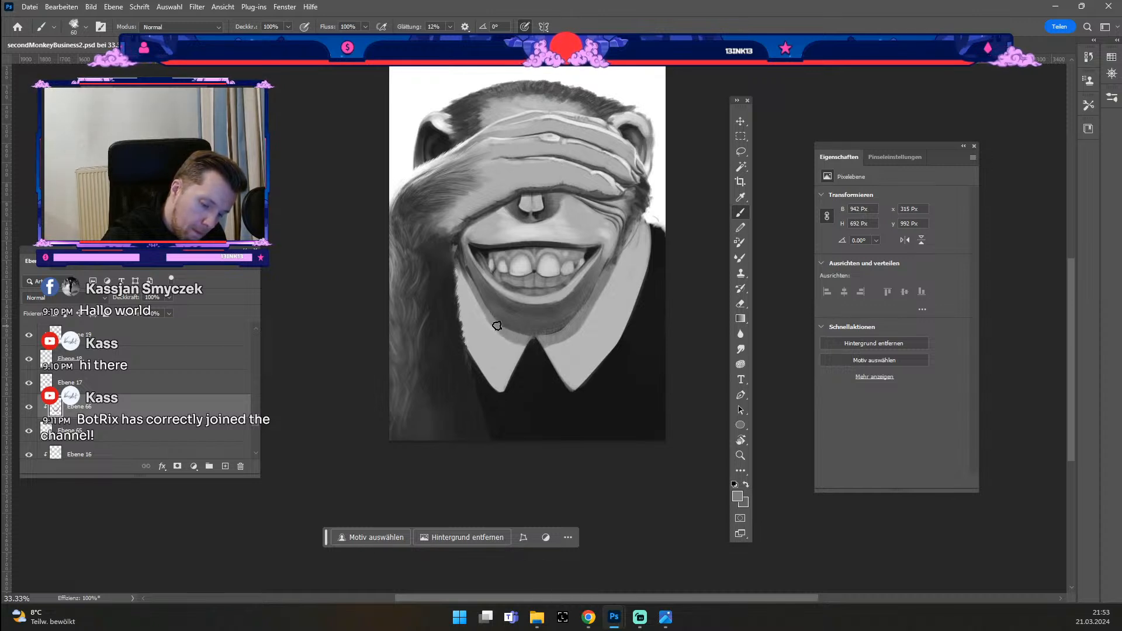
key(odiaeresis)
key(numbersign)
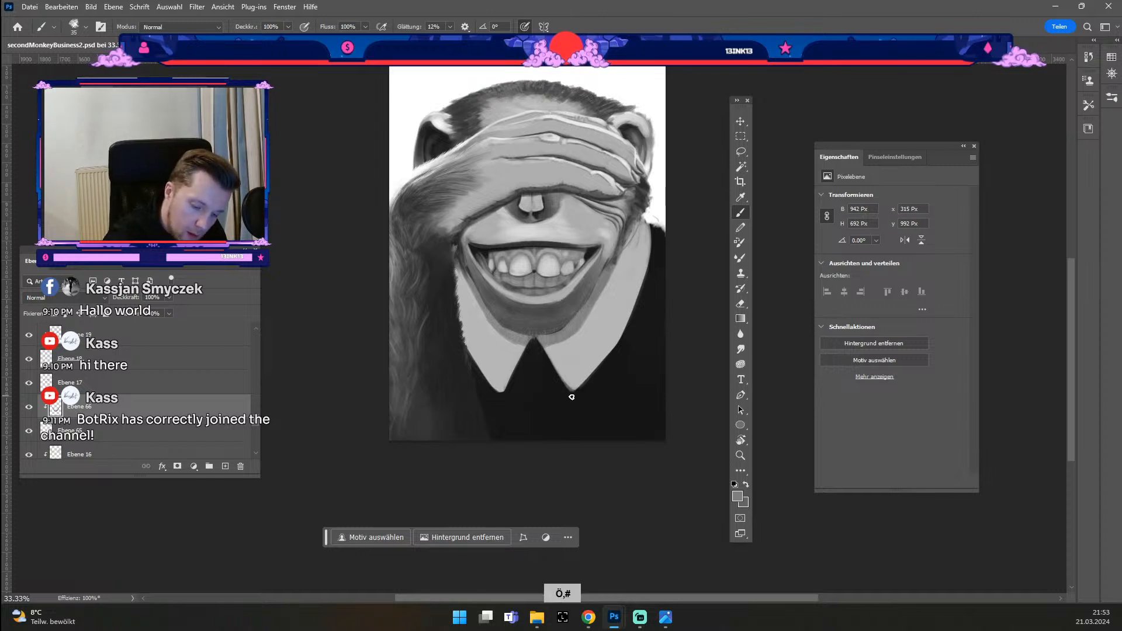
drag(542, 348, 575, 398)
key(ctrl+z)
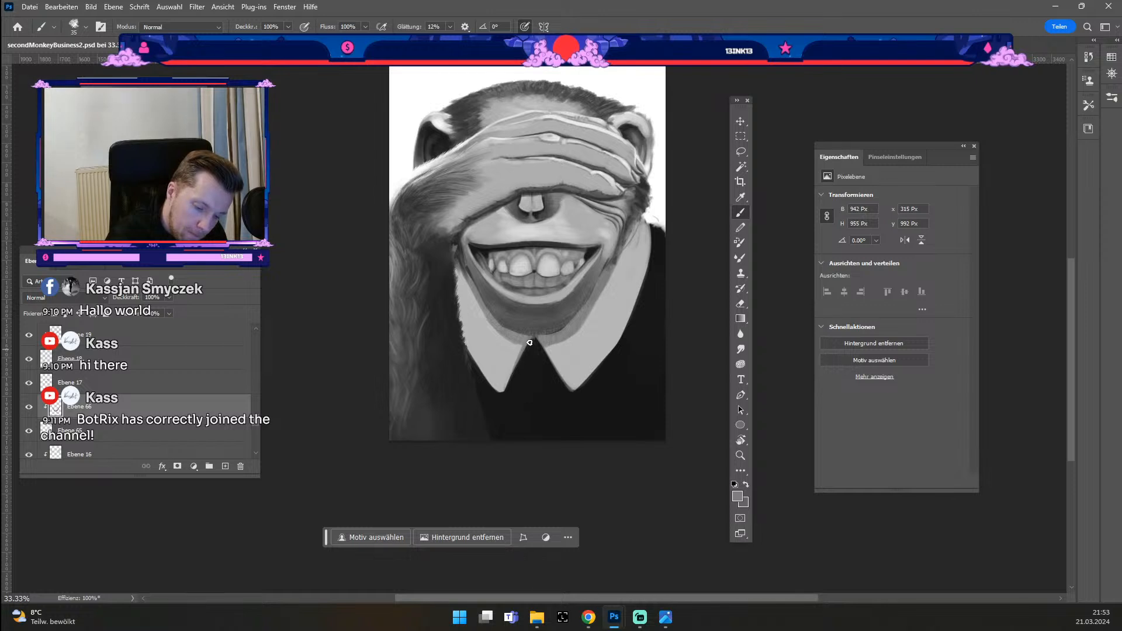
key(ctrl+z)
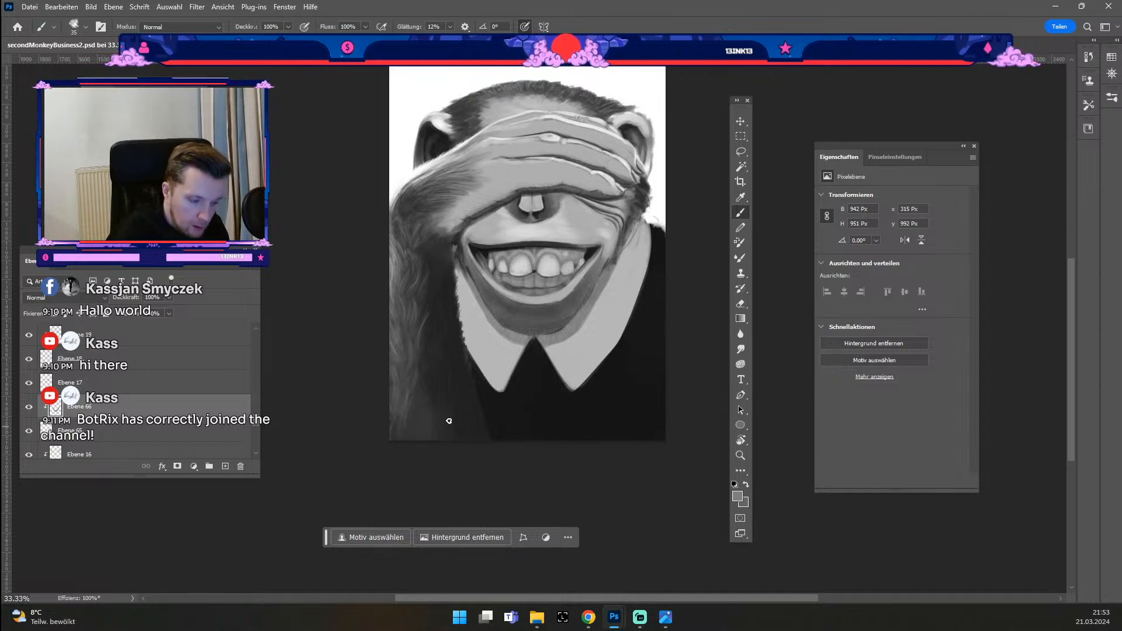
Step: Pick a darker grey, lower the brush opacity to 39%, and deepen the collar shadow below the chin with an enlarged brush
click(738, 498)
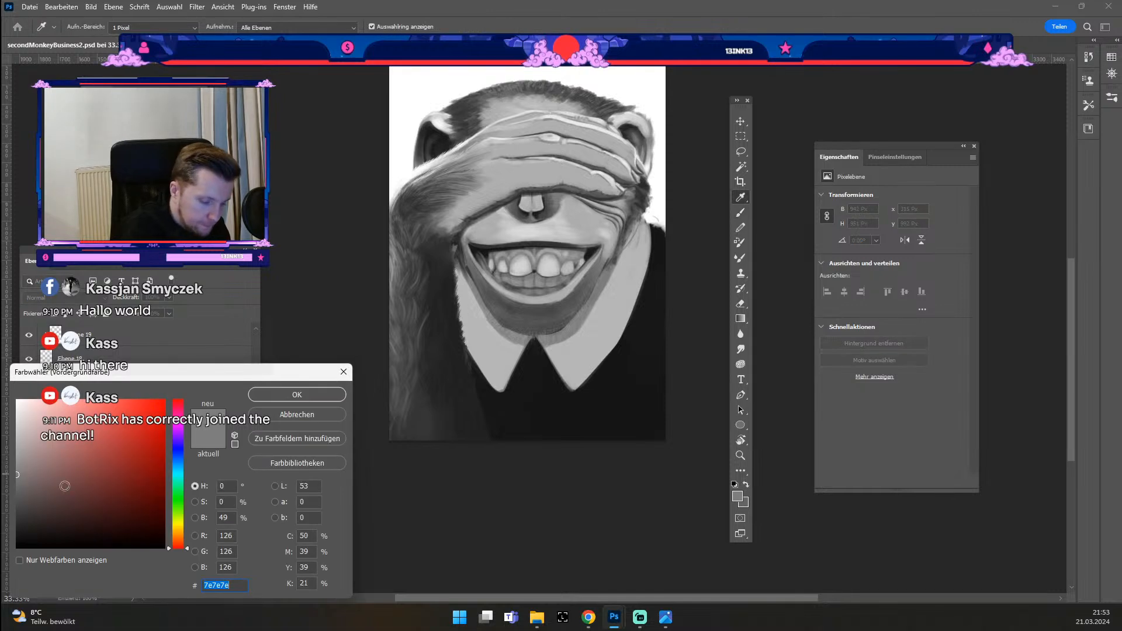
click(285, 399)
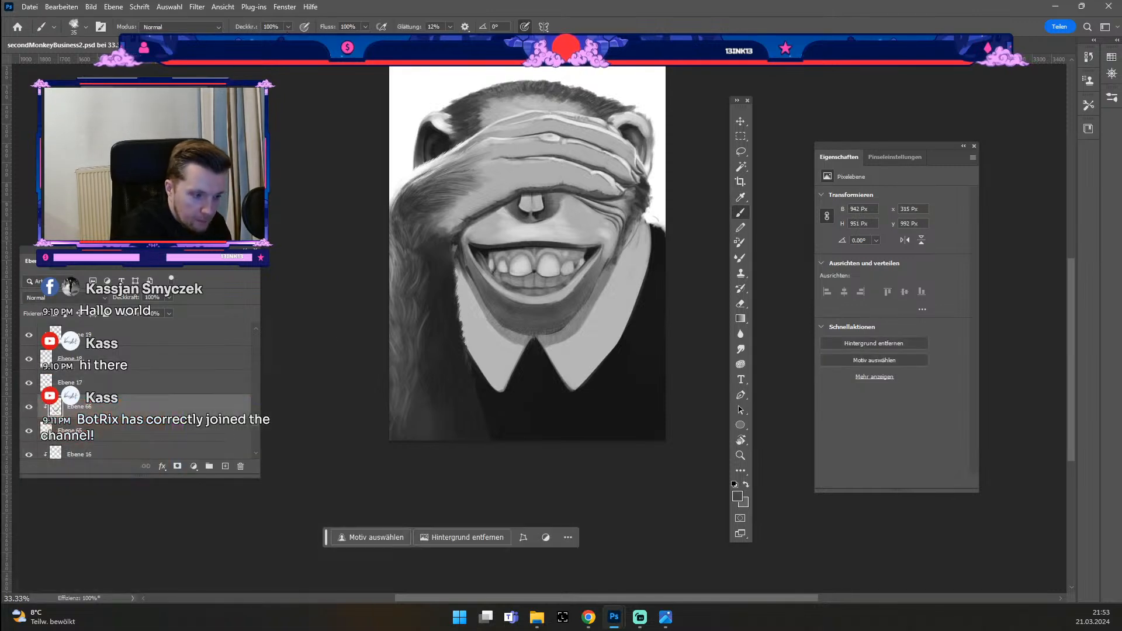
drag(290, 29, 254, 37)
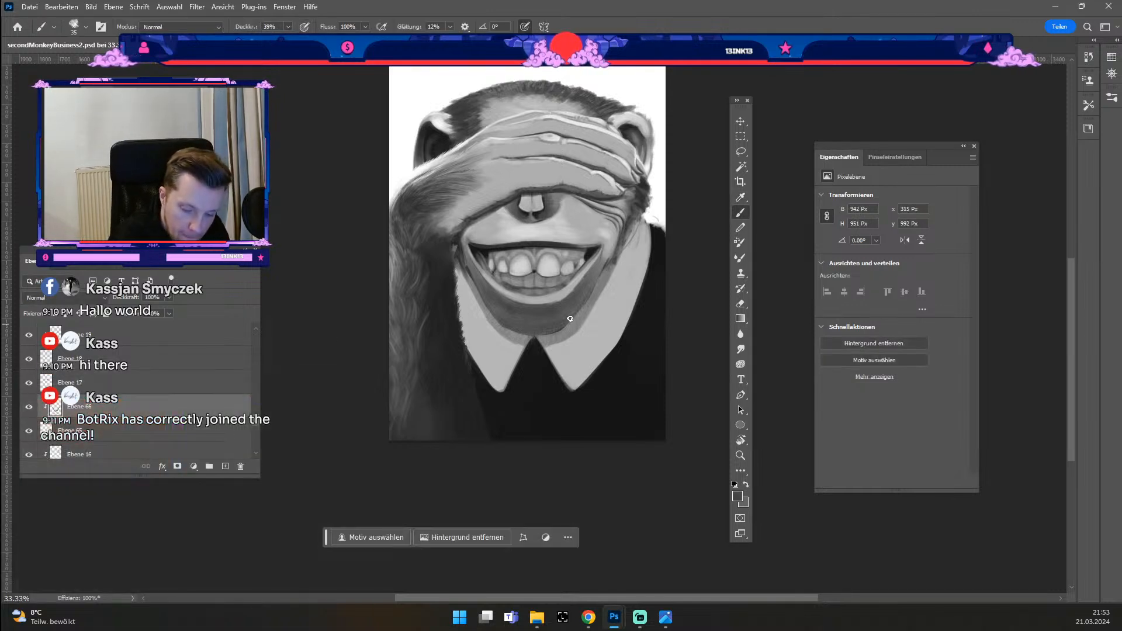
key(#)
key(#)
key(numbersign)
key(numbersign)
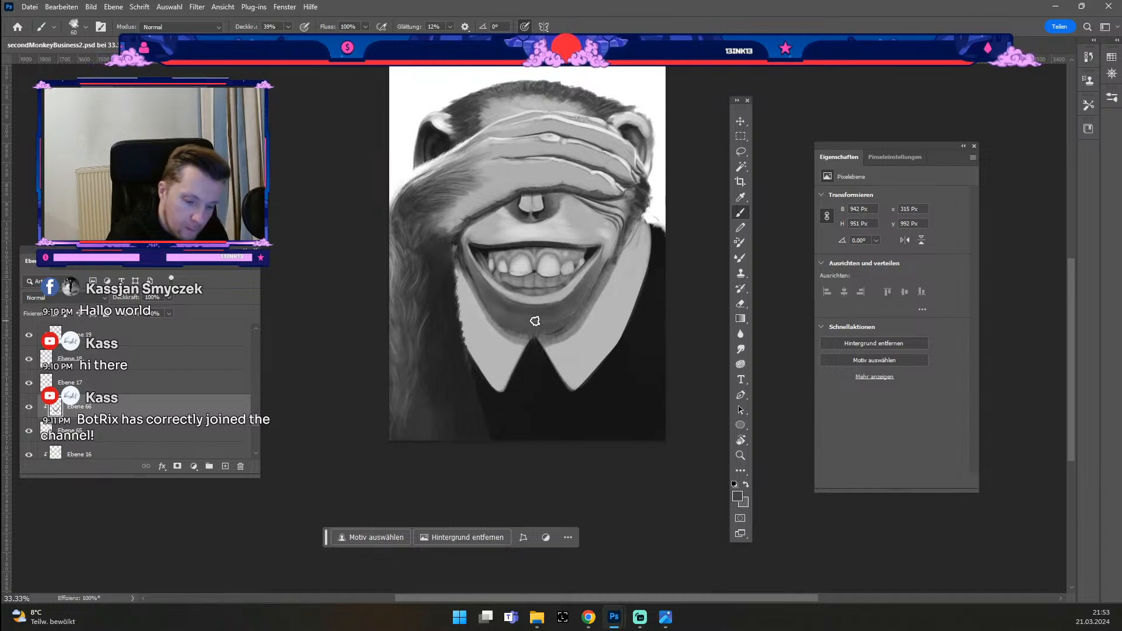
Step: Sample the grey beside the right jaw and darken the shadow close to the jawline with a smaller brush, undoing the last stroke
key(alt)
alt+click(604, 275)
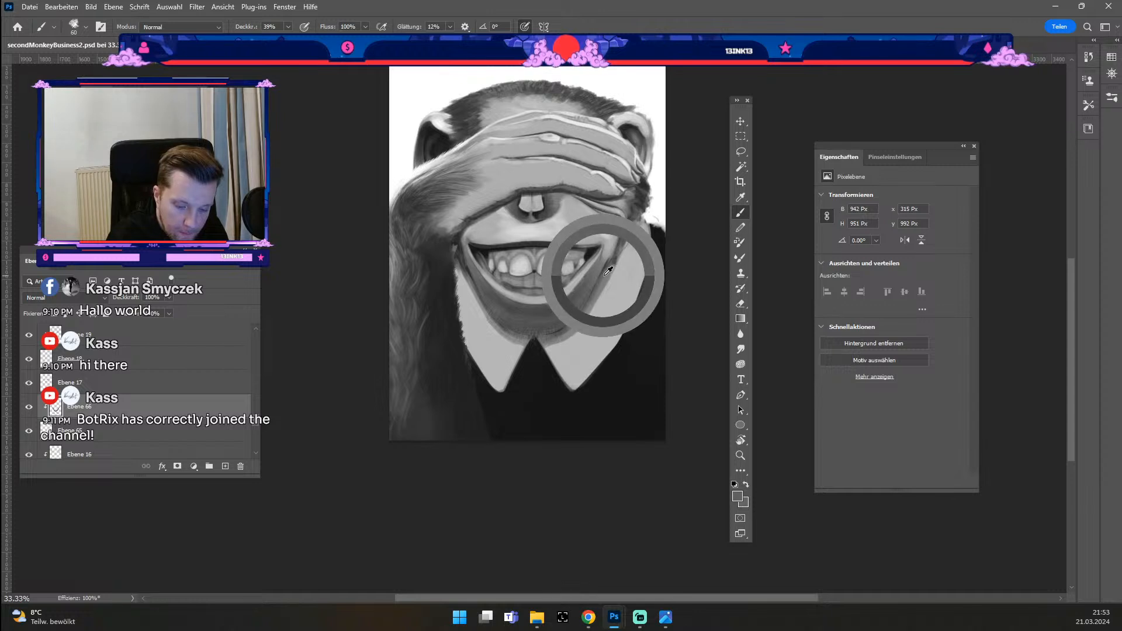
key(ö)
key(ö)
key(ö)
key(ö)
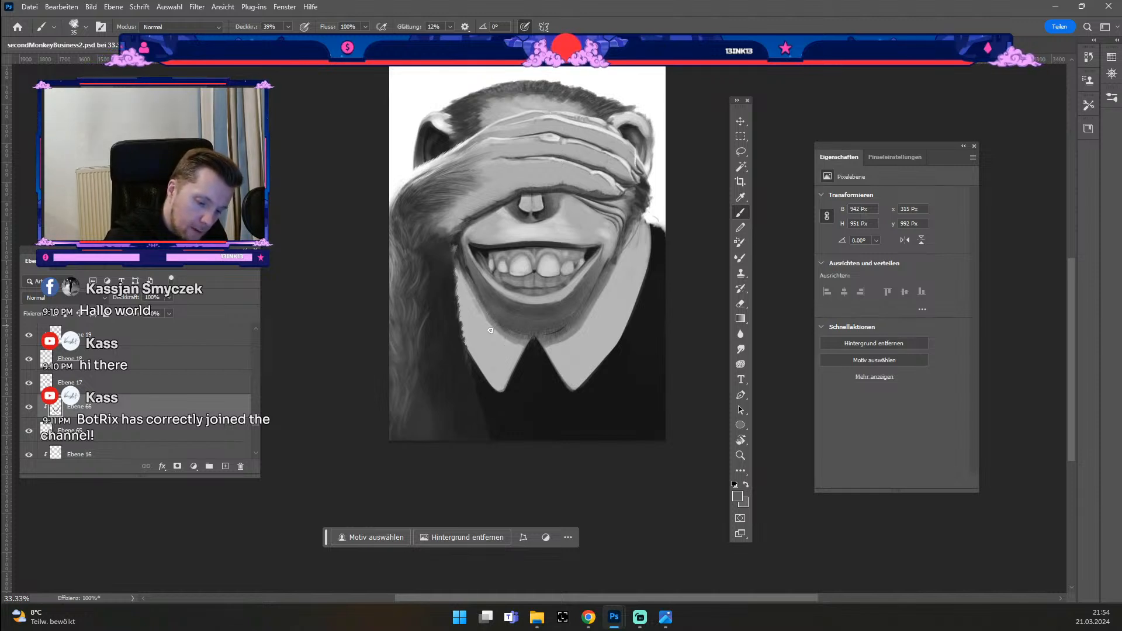
key(ctrl+z)
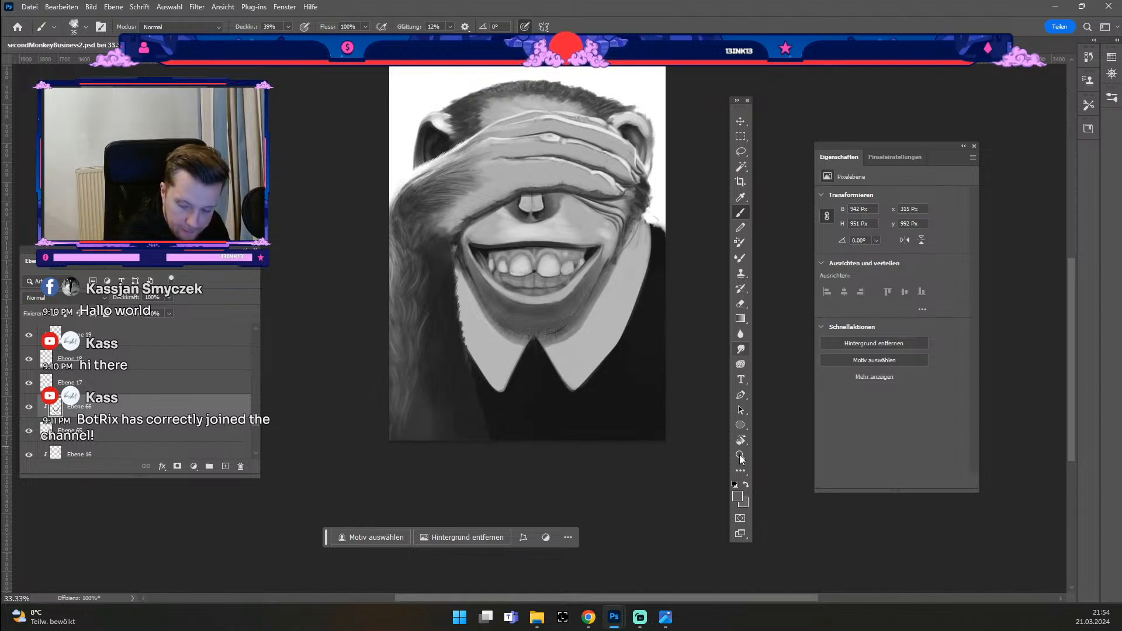
Step: Darken the foreground colour past 404040 and paint a thin contact shadow on the collar along the jawline, undoing the last stroke
click(738, 497)
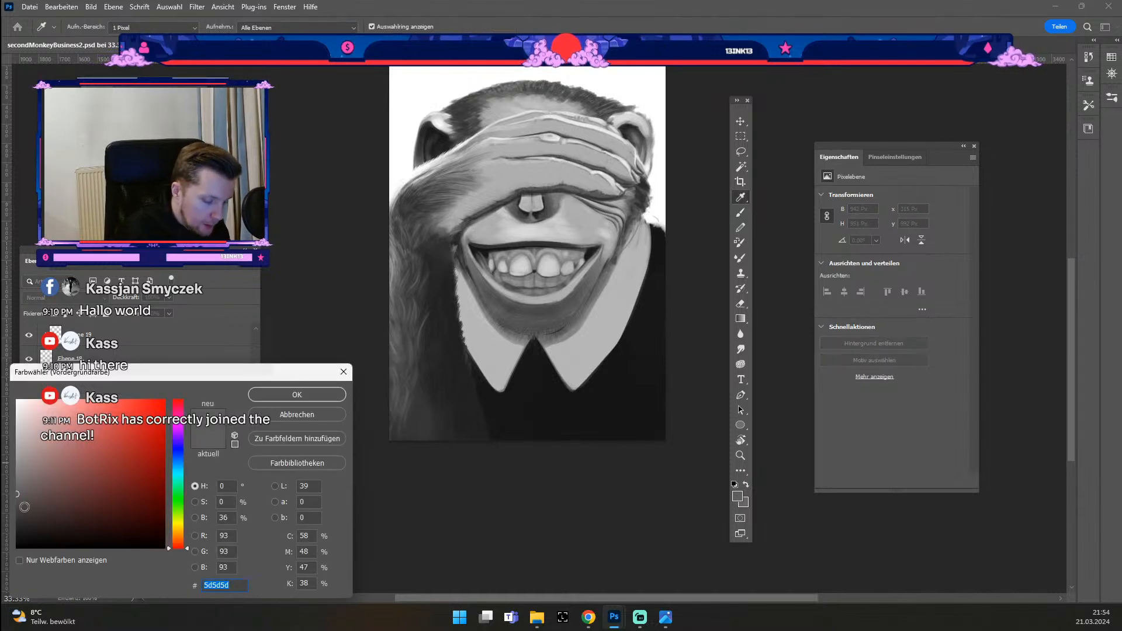
click(288, 399)
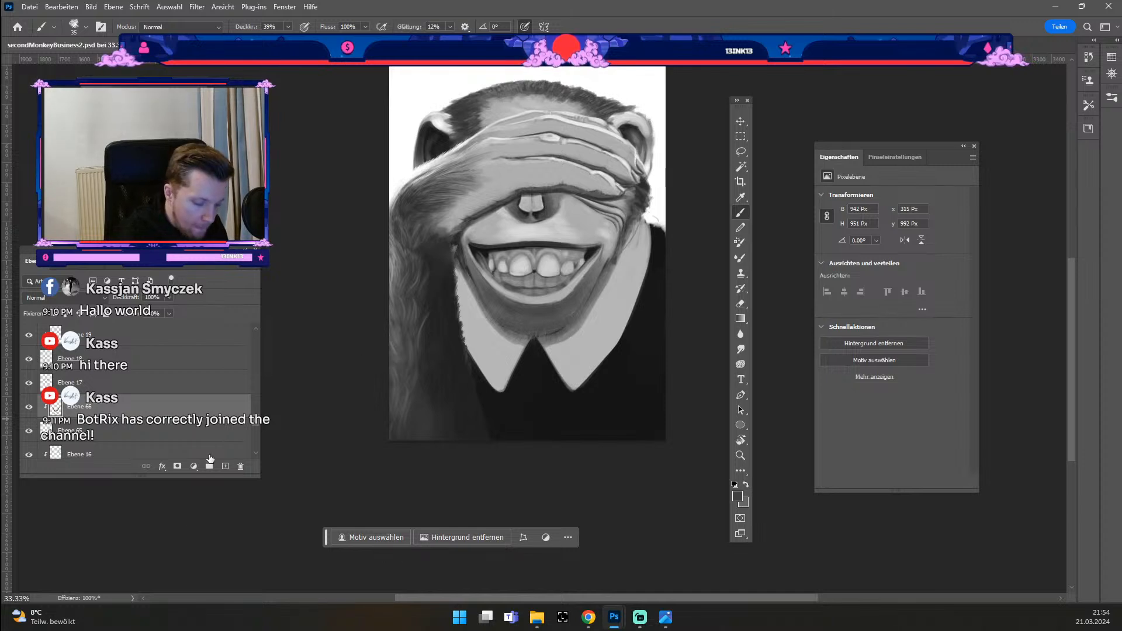
click(738, 497)
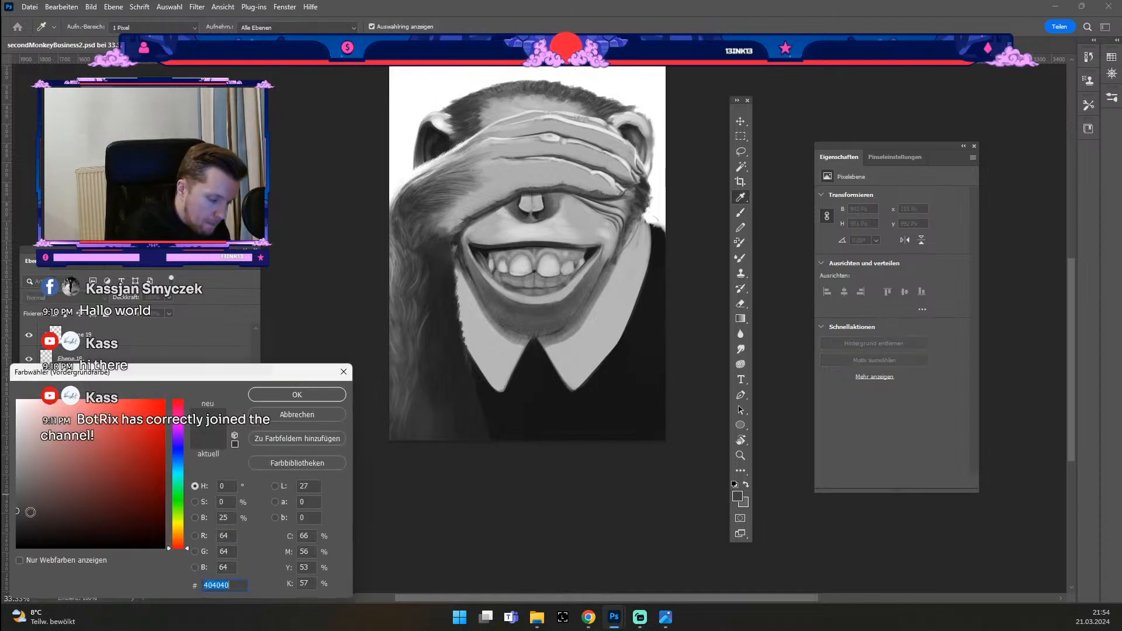
click(295, 396)
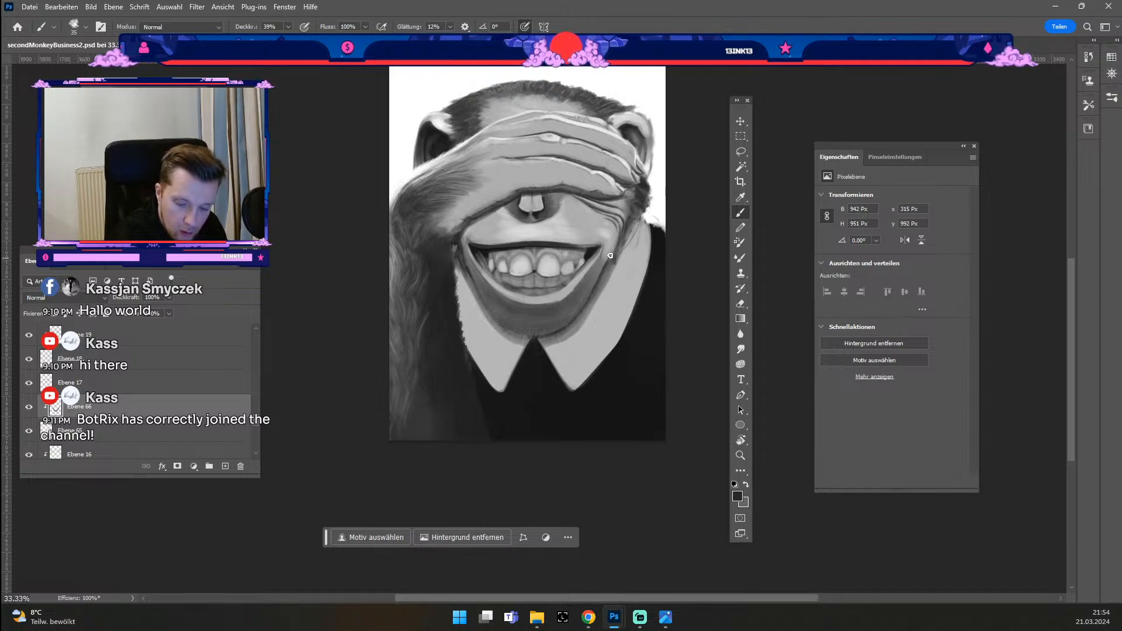
key(ctrl+z)
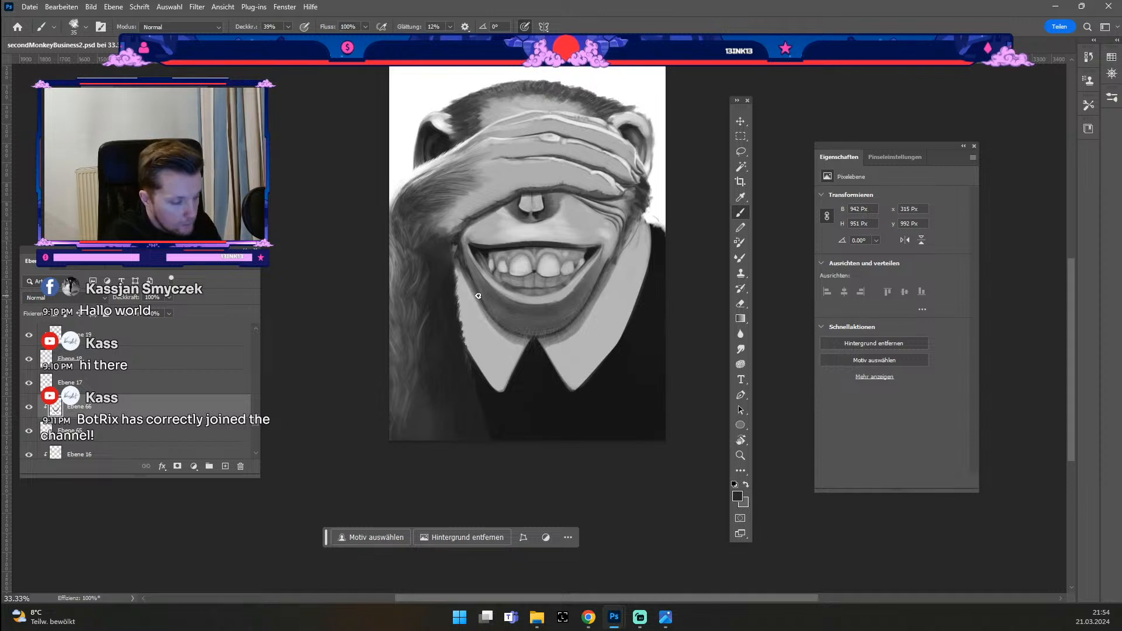
Step: Sample the mid grey from the collar shadow below the chin and blend the right shadow edge, adjusting the brush size
key(alt)
alt+click(571, 331)
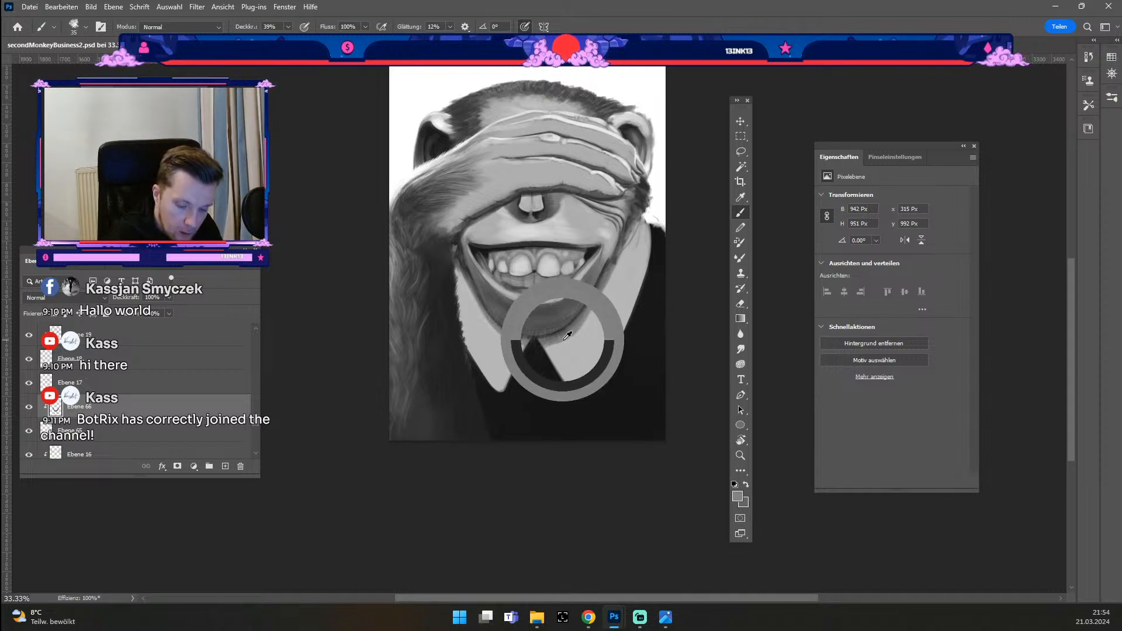
key(odiaeresis)
key(numbersign)
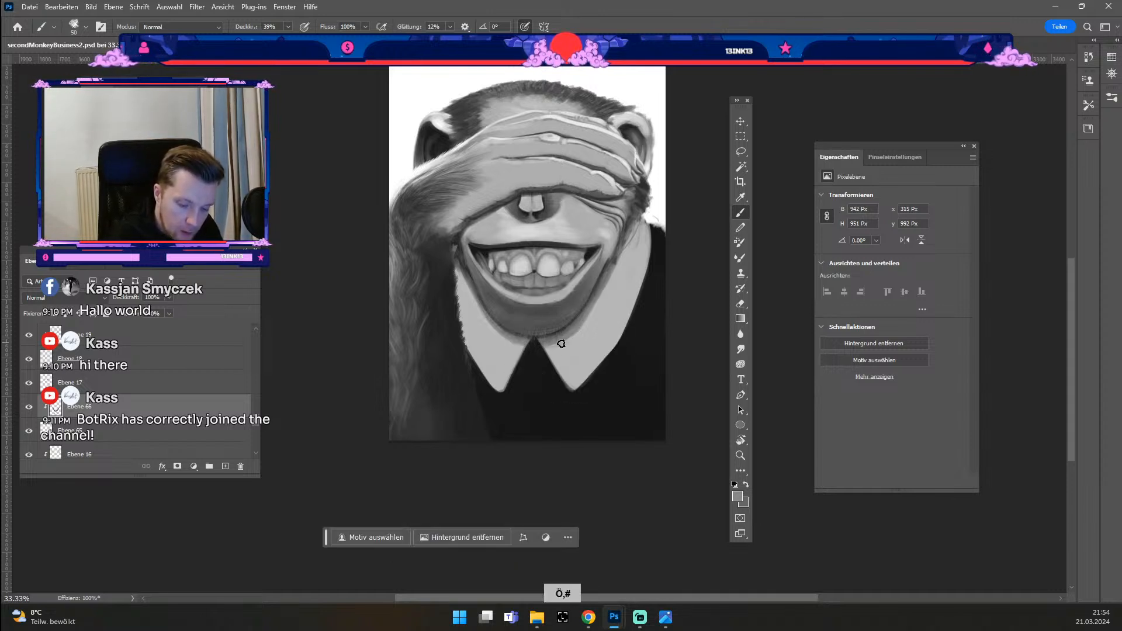
key(odiaeresis)
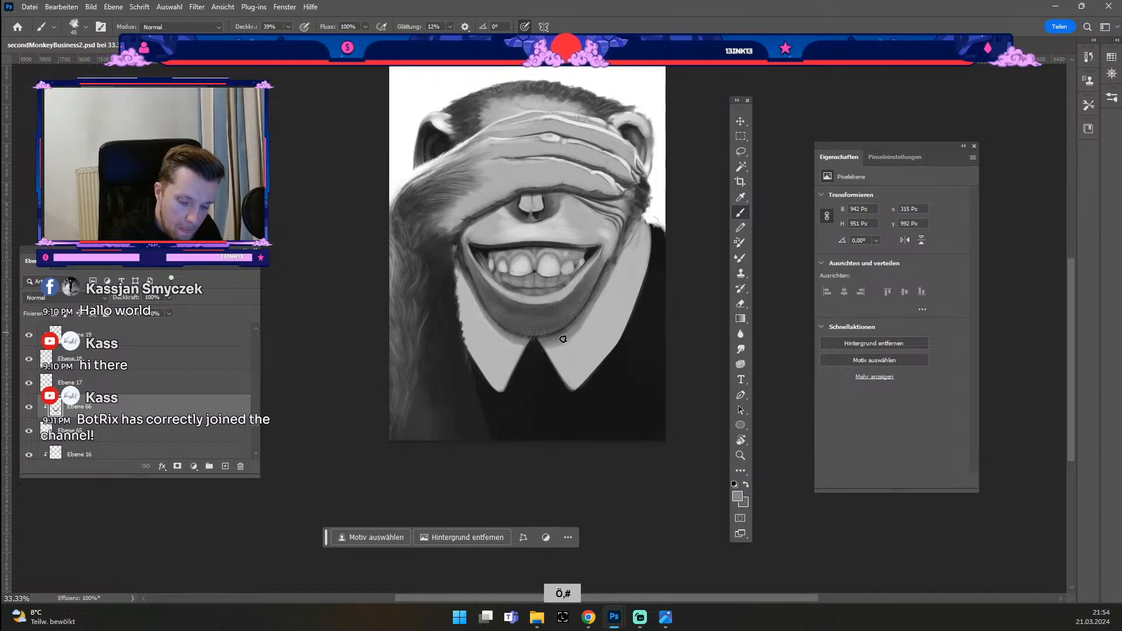
key(numbersign)
key(numbersign)
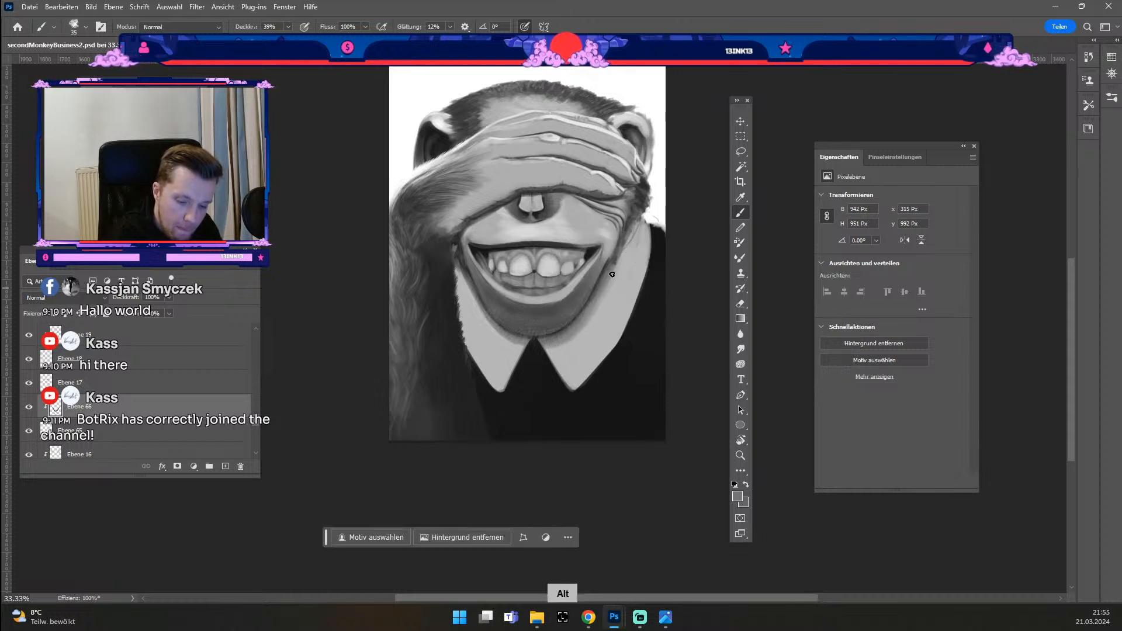
Step: Enlarge the brush and soften the outer edge of the chin shadow across both collar flaps
key(numbersign)
key(numbersign)
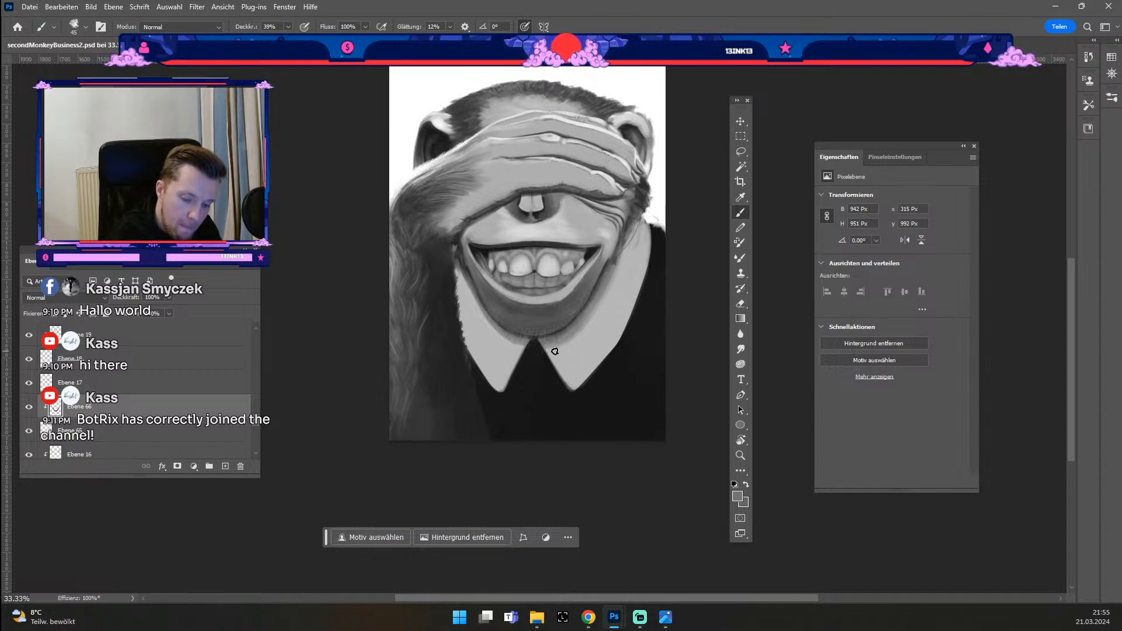
key(numbersign)
key(numbersign)
key(numbersign)
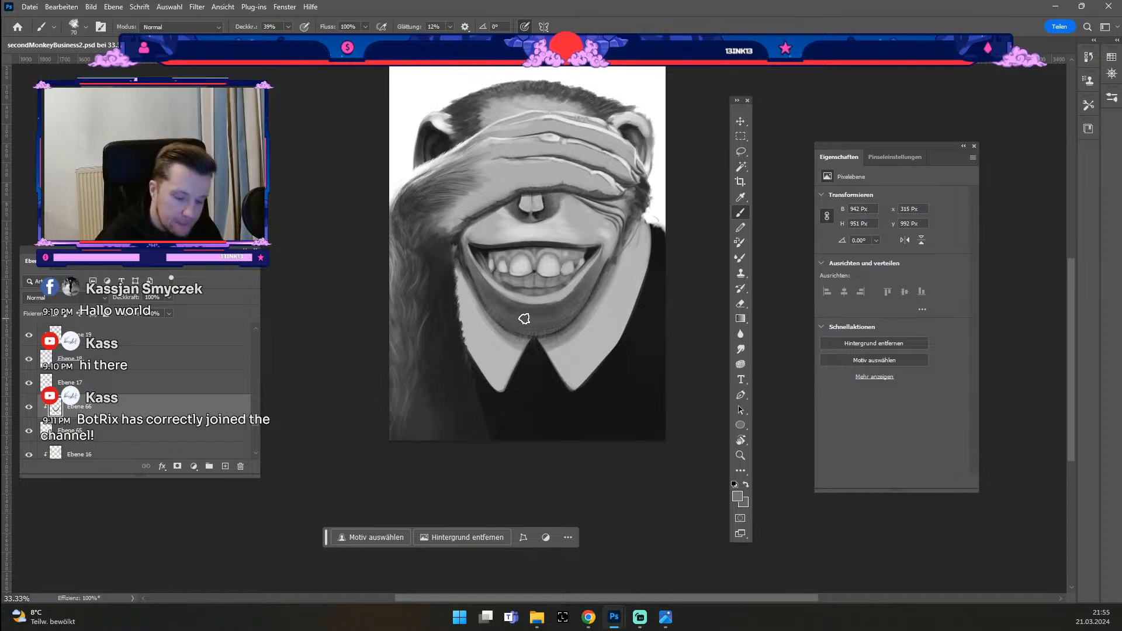
Step: Reduce the brush to 60 px and paint a soft shadow down the outer edge of the left collar flap, undoing the first stroke
key(odiaeresis)
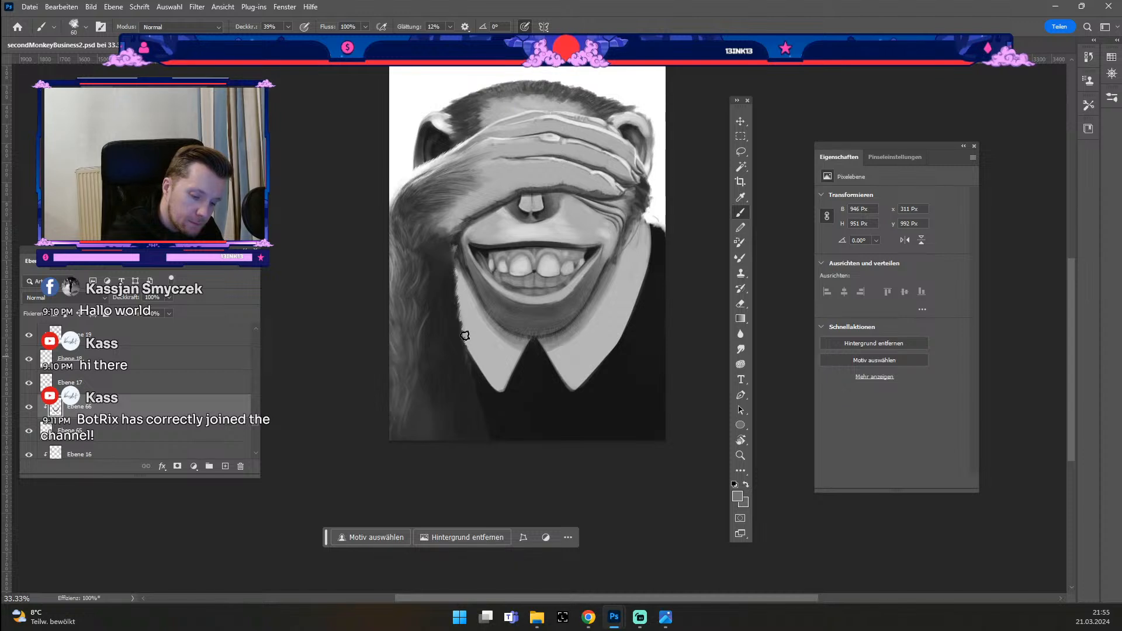
drag(461, 278, 468, 359)
key(ctrl+z)
drag(461, 278, 466, 348)
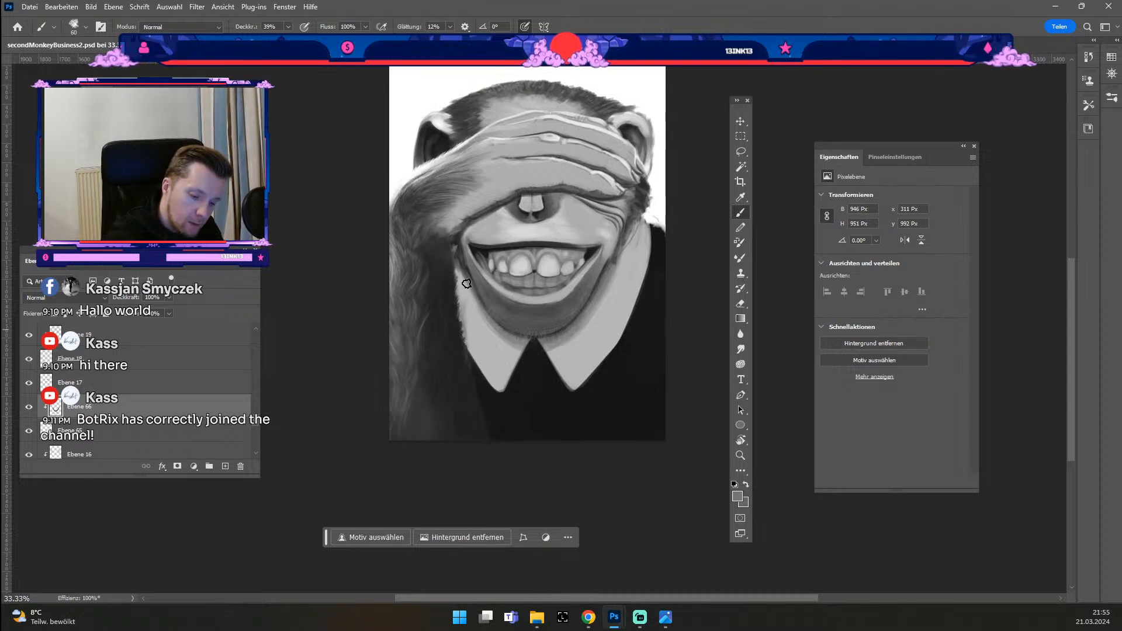
Step: Carry the shading down the left collar flap's outer edge to its tip, undoing unwanted strokes and varying the brush between 90 and 60 px
key(numbersign)
key(numbersign)
key(numbersign)
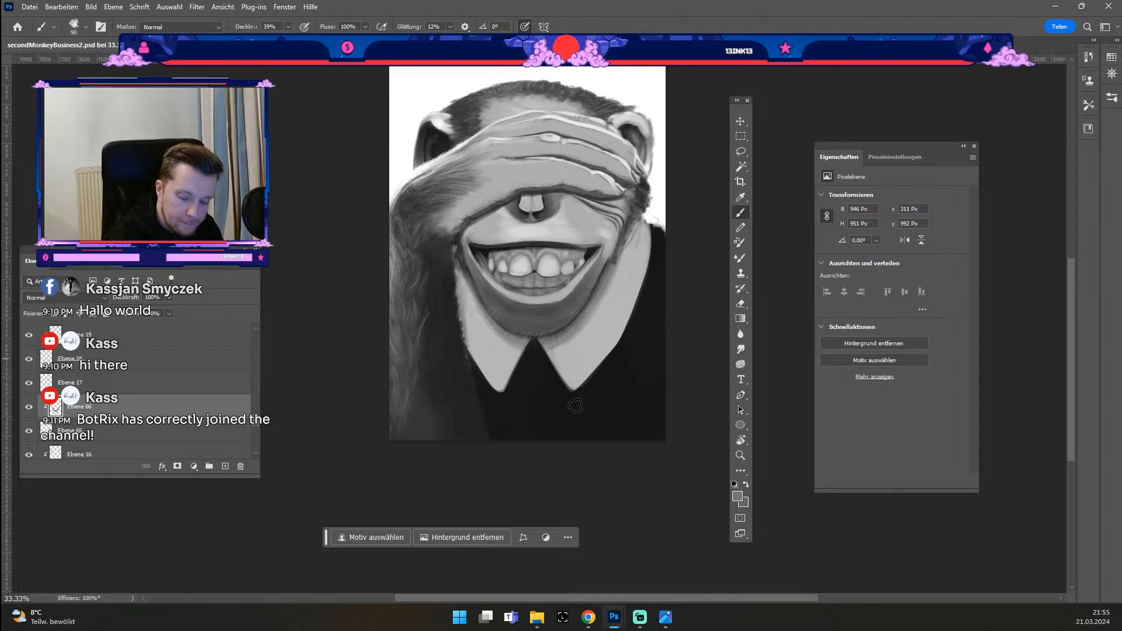
key(ctrl+z)
key(odiaeresis)
key(odiaeresis)
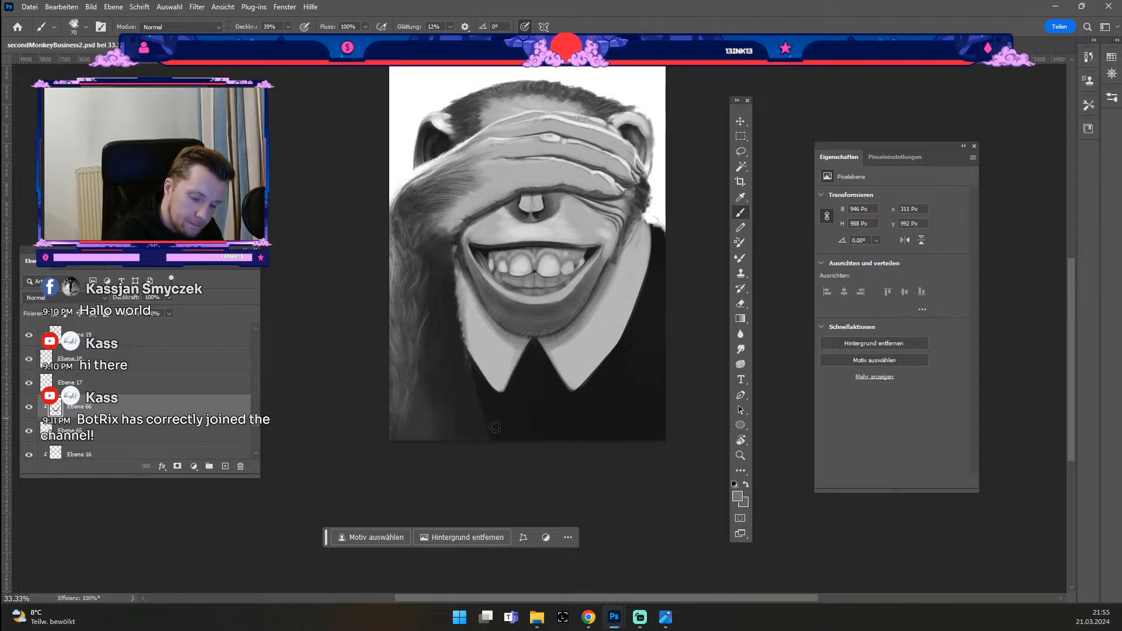
key(ctrl+z)
drag(466, 343, 510, 428)
key(odiaeresis)
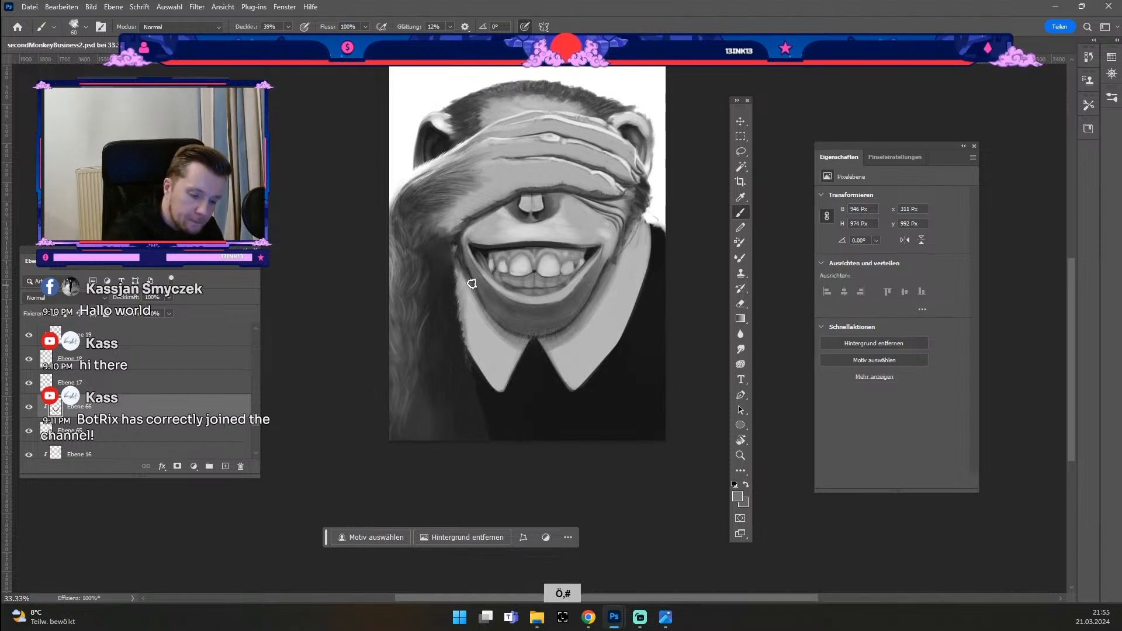
Step: Sample darker greys around the jaw and darken the upper outer edge of the left collar flap, undoing stray strokes and shrinking the brush to 40 px
alt+click(467, 276)
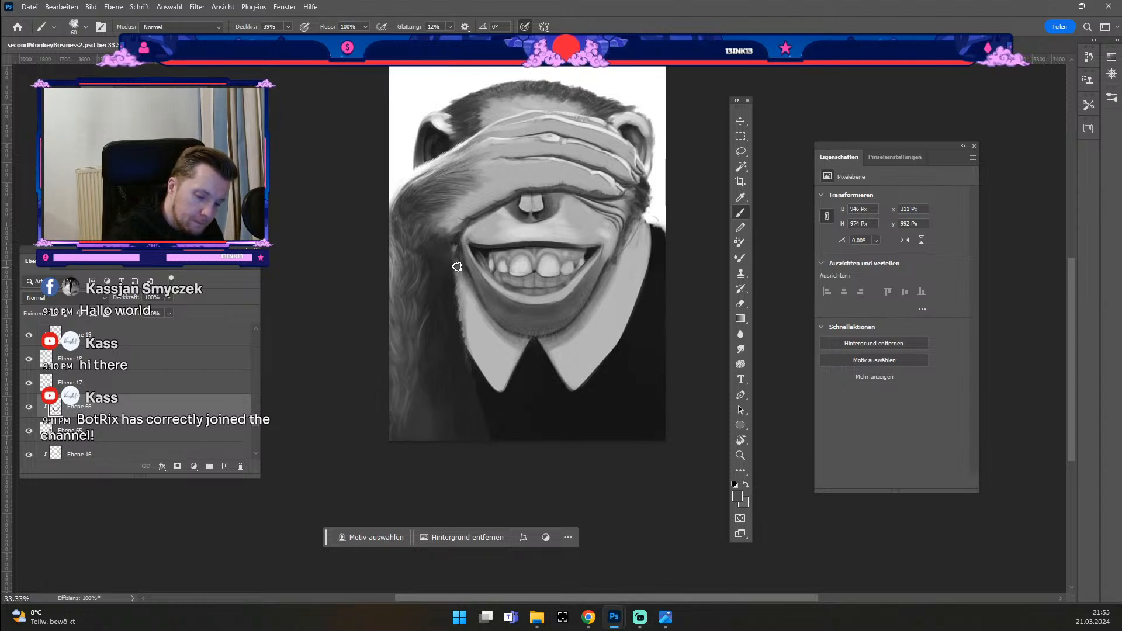
alt+click(610, 263)
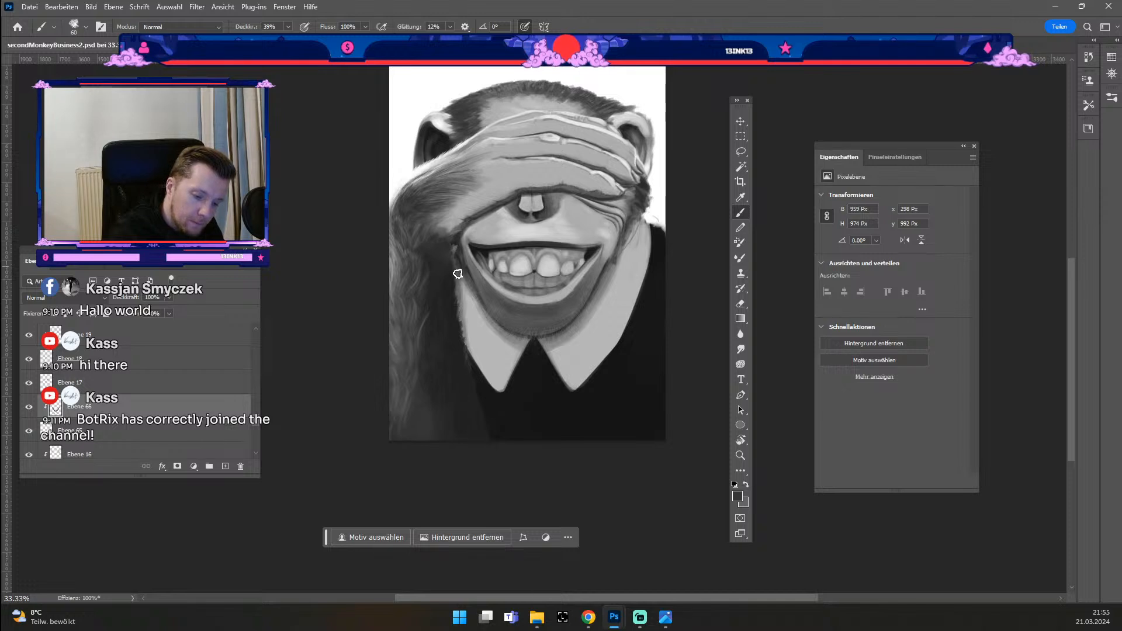
key(ctrl+z)
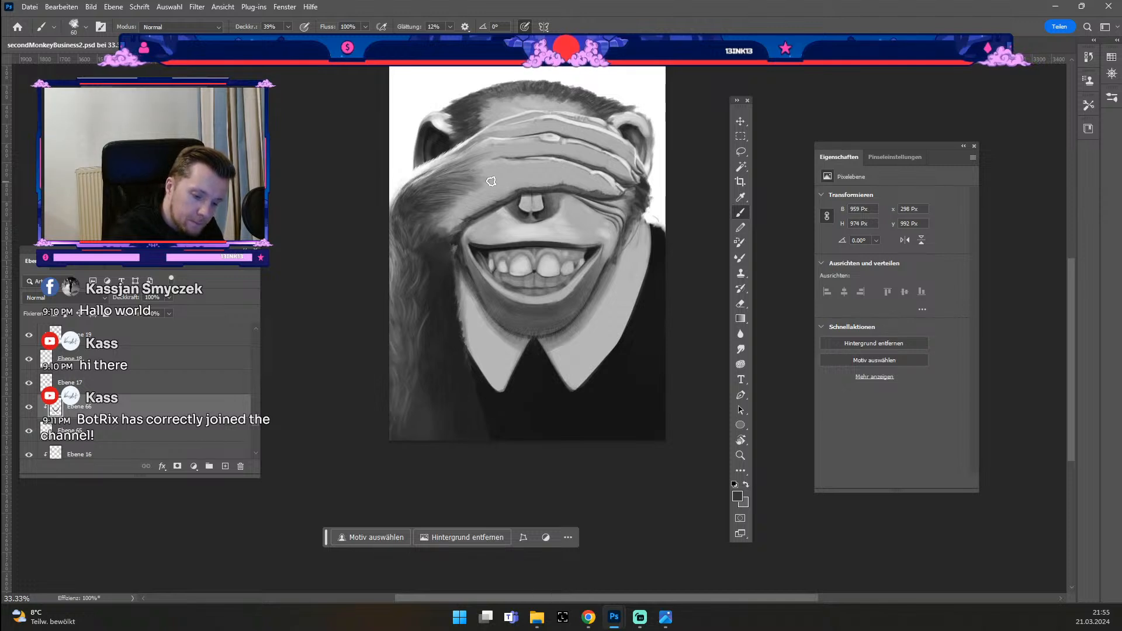
key(ctrl+z)
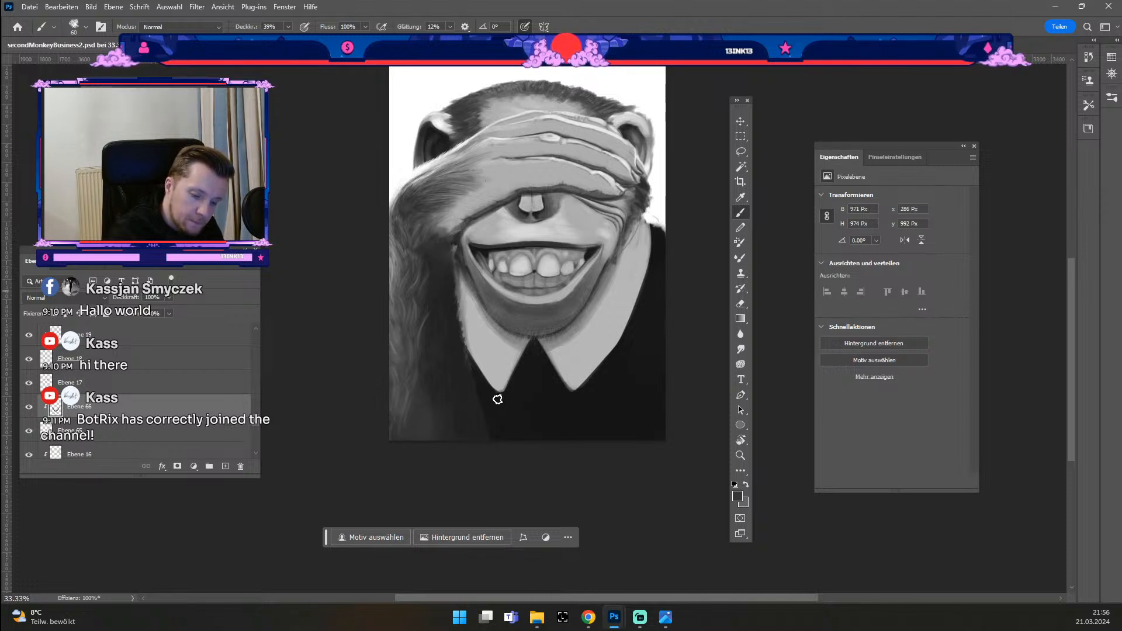
key(bracketleft)
key(bracketleft)
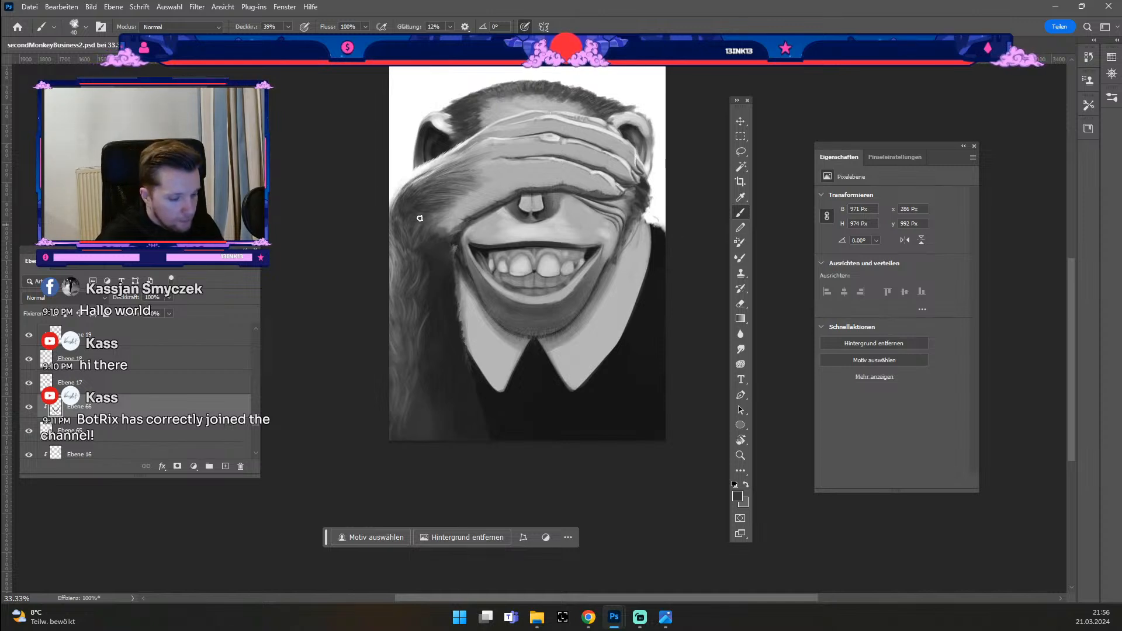
Step: Pick the collar's base layer on the canvas and add a new empty layer beneath it
click(739, 120)
click(606, 381)
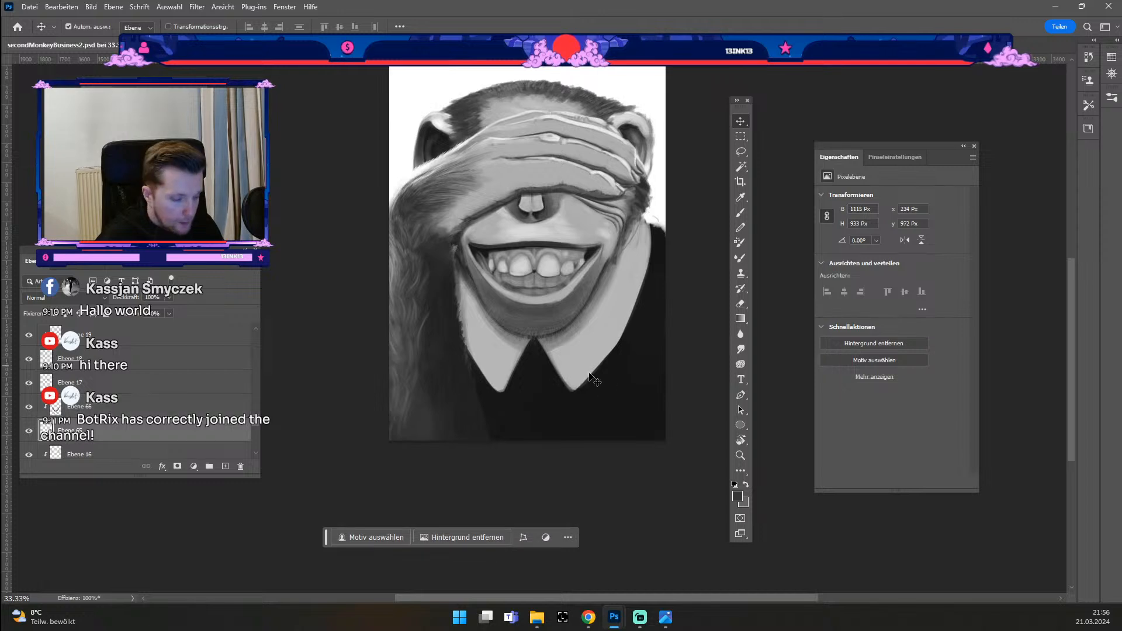
scroll(93, 431, down, 1)
click(113, 434)
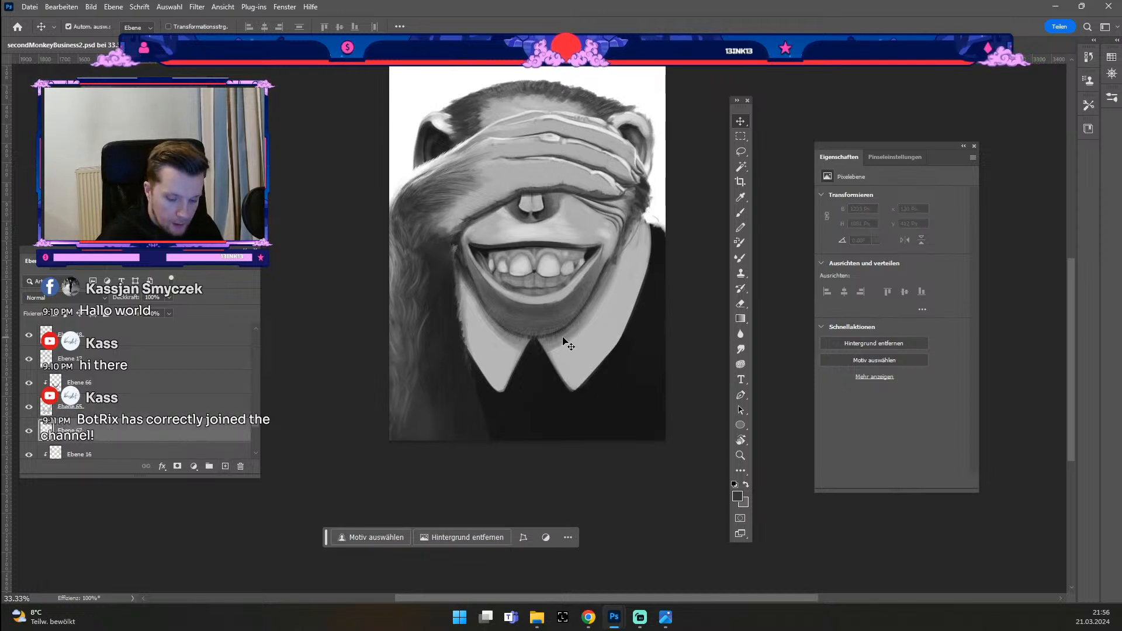
key(ctrl+shift+z)
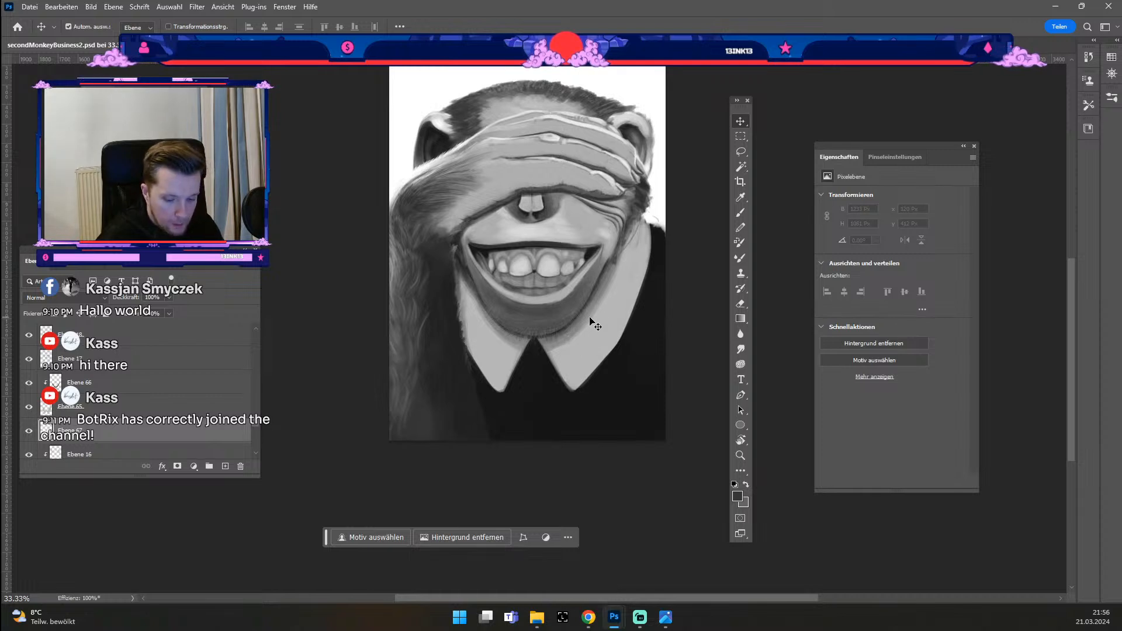
Step: Sample the mid grey of the collar shadow, enlarge the brush to 200 px and rough in the shirt front between the collar flaps
key(b)
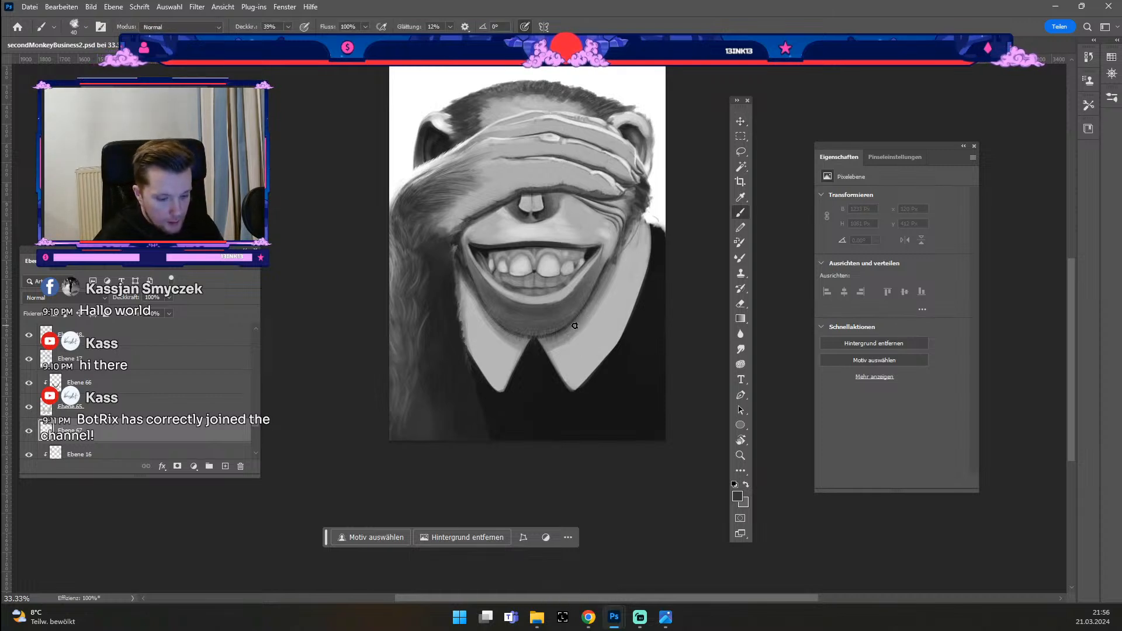
alt+click(574, 327)
key(b)
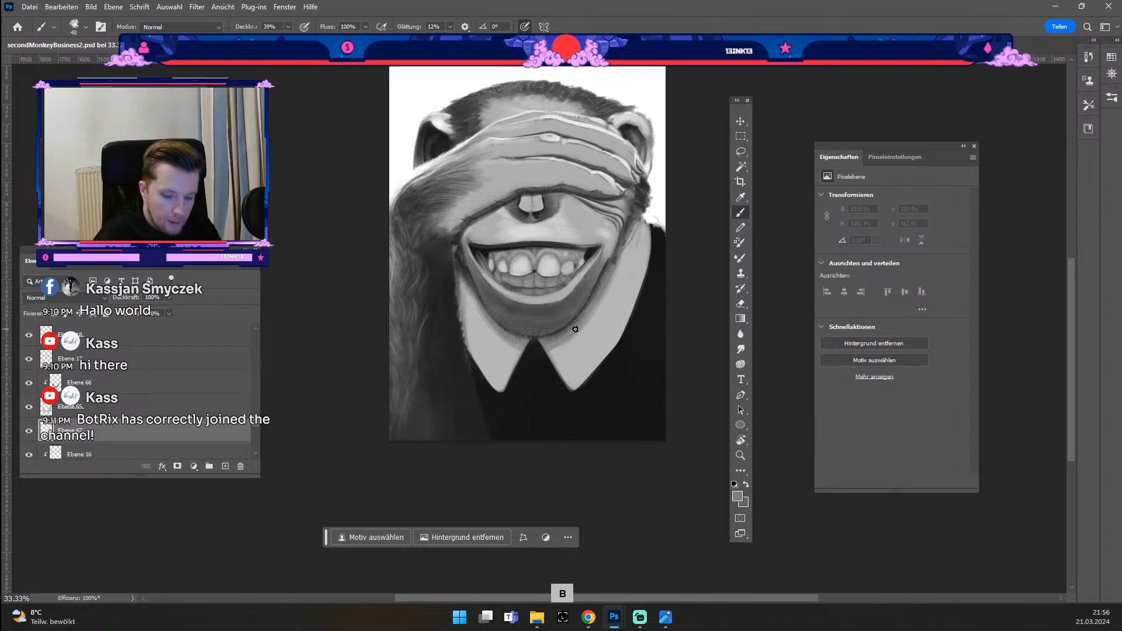
key(numbersign)
key(numbersign)
key(numbersign)
key(numbersign)
key(numbersign)
mouse_move(530, 364)
mouse_down()
mouse_move(506, 415)
mouse_move(528, 358)
mouse_up()
mouse_move(507, 399)
mouse_down()
mouse_move(529, 353)
mouse_move(499, 412)
mouse_move(532, 345)
mouse_move(514, 379)
mouse_move(529, 350)
mouse_move(554, 349)
mouse_move(534, 345)
mouse_move(560, 403)
mouse_up()
key(numbersign)
key(numbersign)
key(numbersign)
mouse_move(537, 349)
mouse_down()
mouse_move(559, 421)
mouse_move(540, 358)
mouse_move(547, 446)
mouse_move(539, 368)
mouse_move(530, 422)
mouse_up()
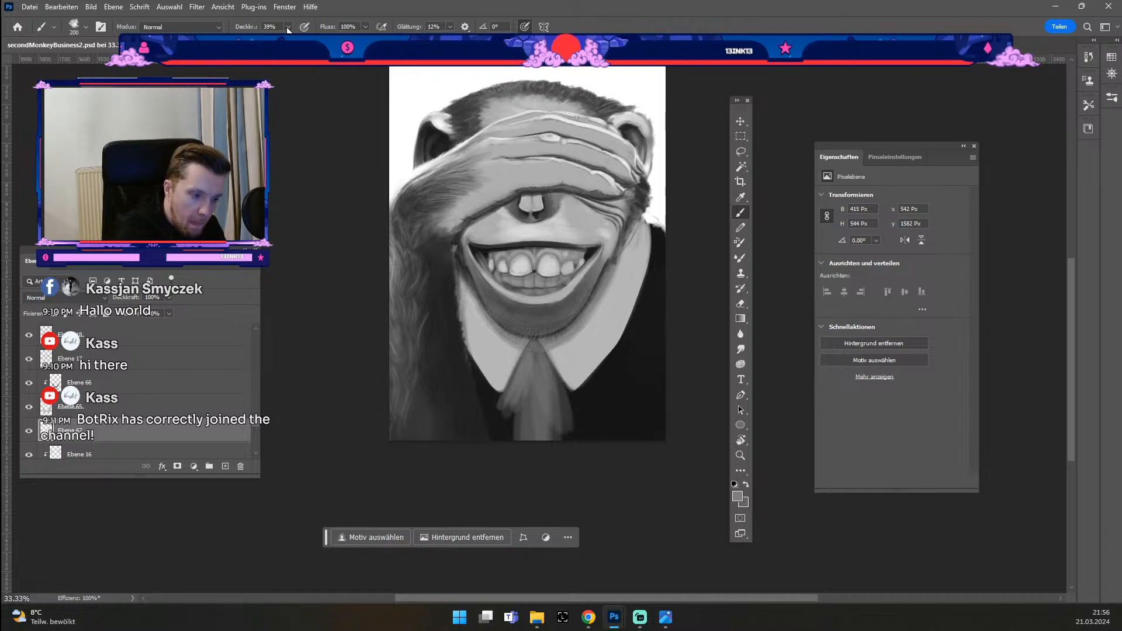
Step: Raise the brush opacity to 100% and cover the shirt front between the collar flaps with solid mid grey
drag(288, 27, 339, 30)
mouse_move(535, 354)
mouse_down()
mouse_move(530, 387)
mouse_move(535, 397)
mouse_move(533, 360)
mouse_move(516, 417)
mouse_move(527, 368)
mouse_move(520, 426)
mouse_move(534, 350)
mouse_move(568, 464)
mouse_move(540, 350)
mouse_move(586, 467)
mouse_move(554, 385)
mouse_move(589, 444)
mouse_up()
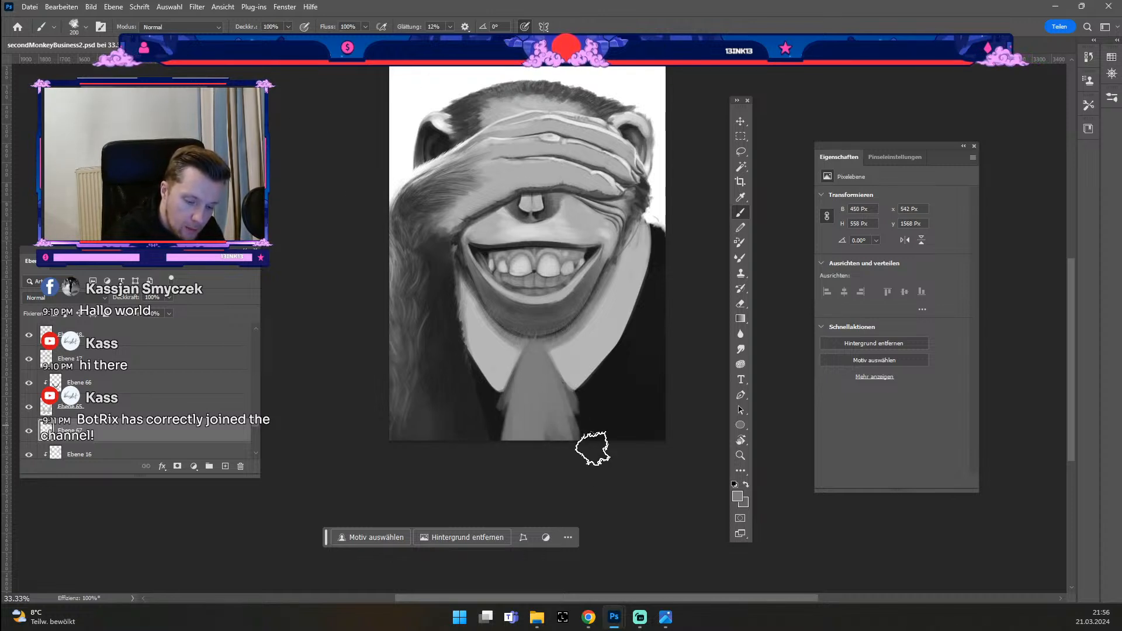
mouse_move(550, 361)
mouse_down()
mouse_move(579, 453)
mouse_move(518, 401)
mouse_move(495, 459)
mouse_up()
drag(516, 374, 515, 445)
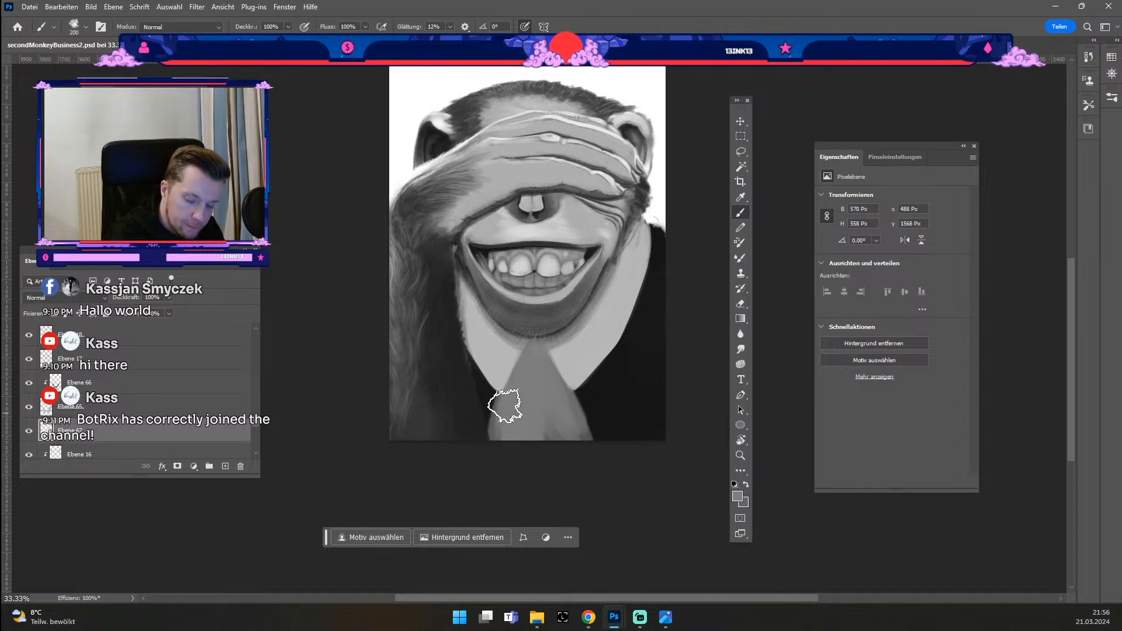
Step: Extend the mid-grey shirt front outward beneath the left and right collar flaps, down to the canvas edge
drag(476, 351, 498, 447)
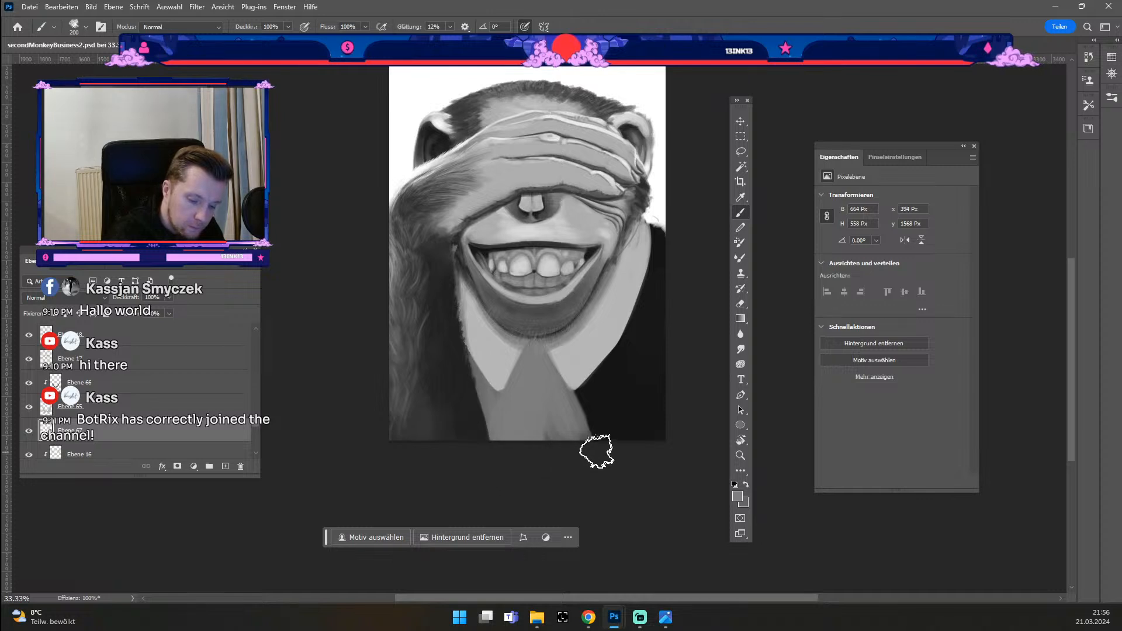
mouse_move(576, 451)
mouse_down()
mouse_move(590, 406)
mouse_move(585, 463)
mouse_move(608, 351)
mouse_up()
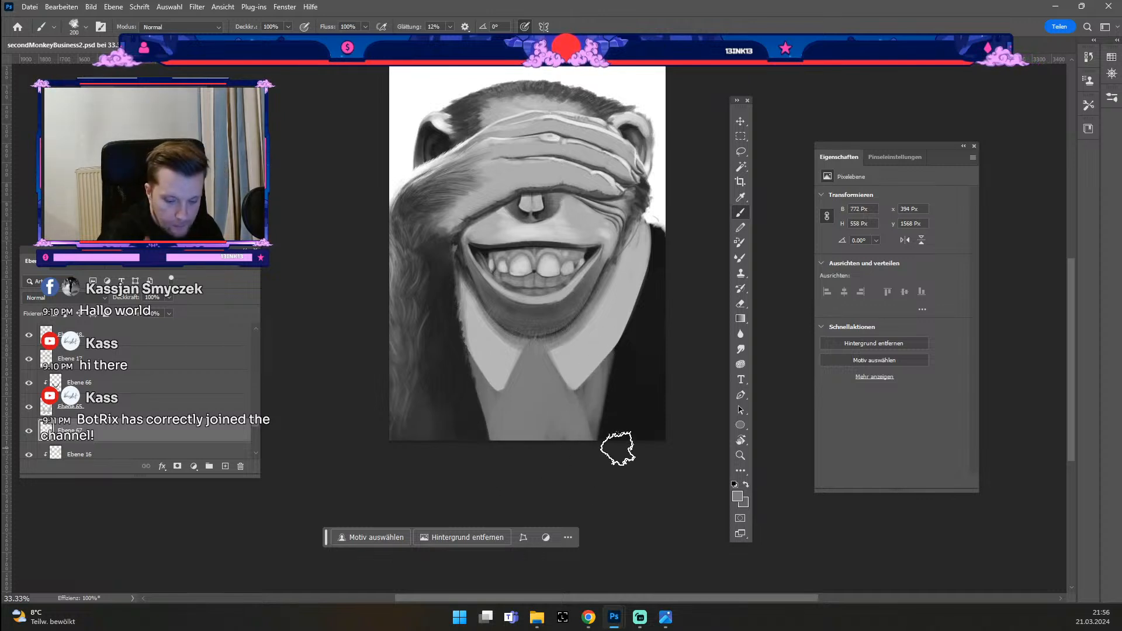
drag(615, 346, 559, 486)
drag(583, 409, 571, 433)
drag(594, 348, 558, 485)
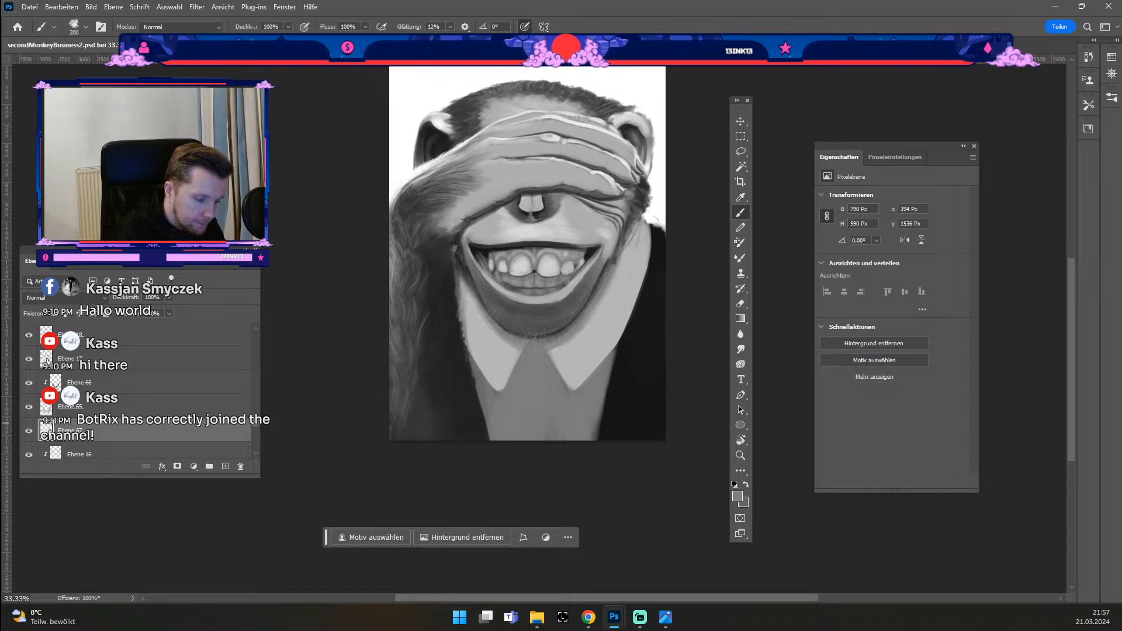
Step: Check the collar shading layer's visibility, locate the collar layers from the canvas and add a new empty layer above the collar shading
click(29, 384)
click(29, 384)
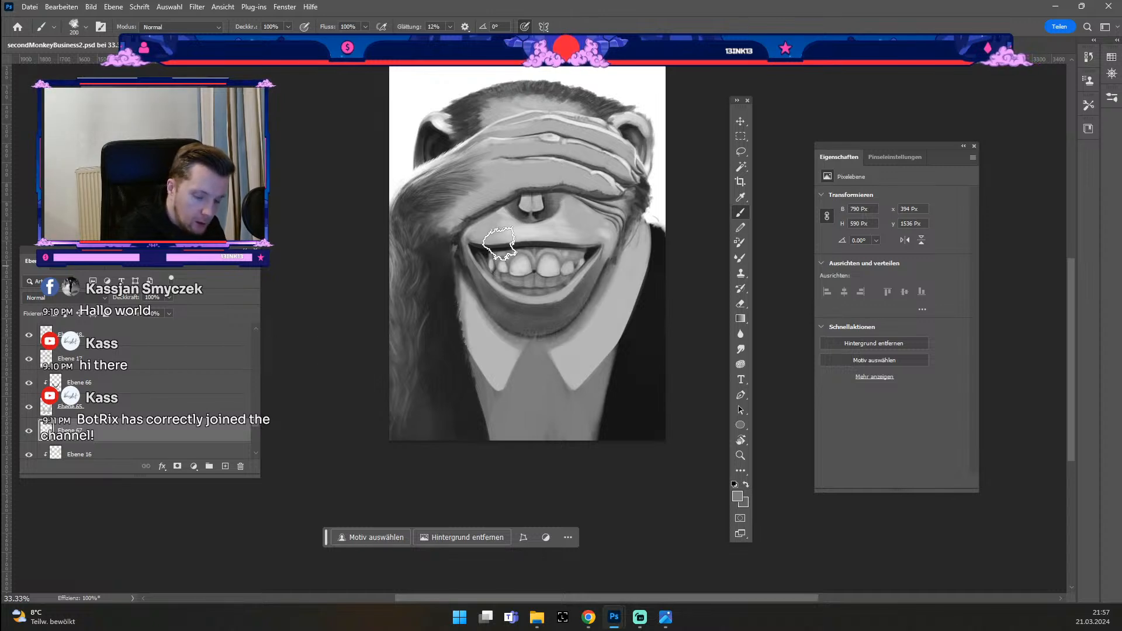
key(v)
click(405, 390)
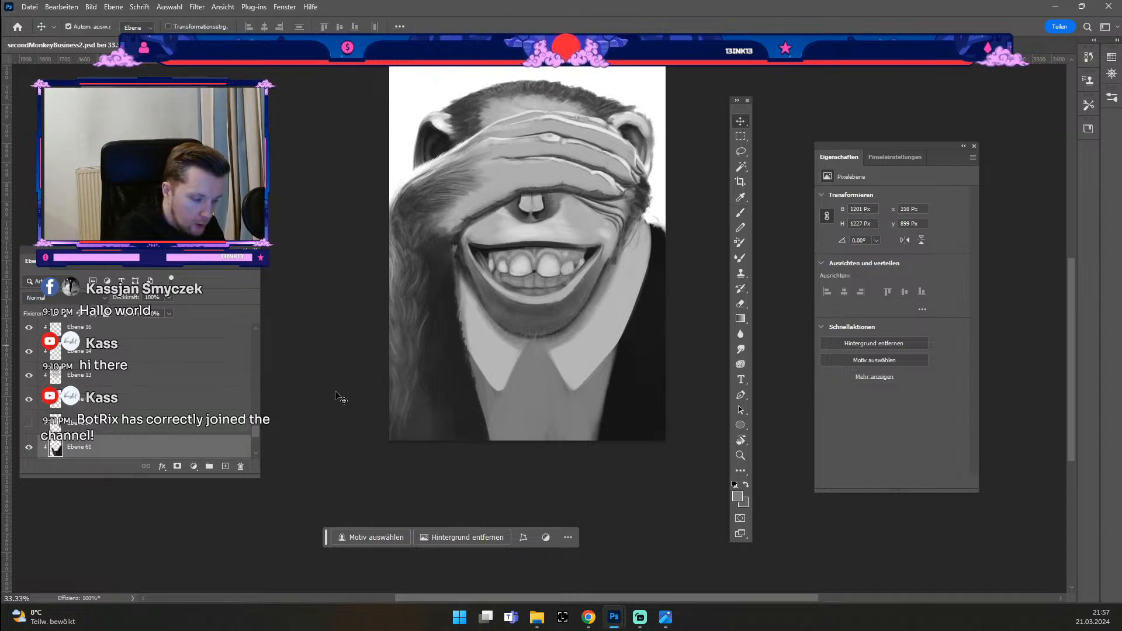
click(621, 295)
scroll(252, 434, up, 3)
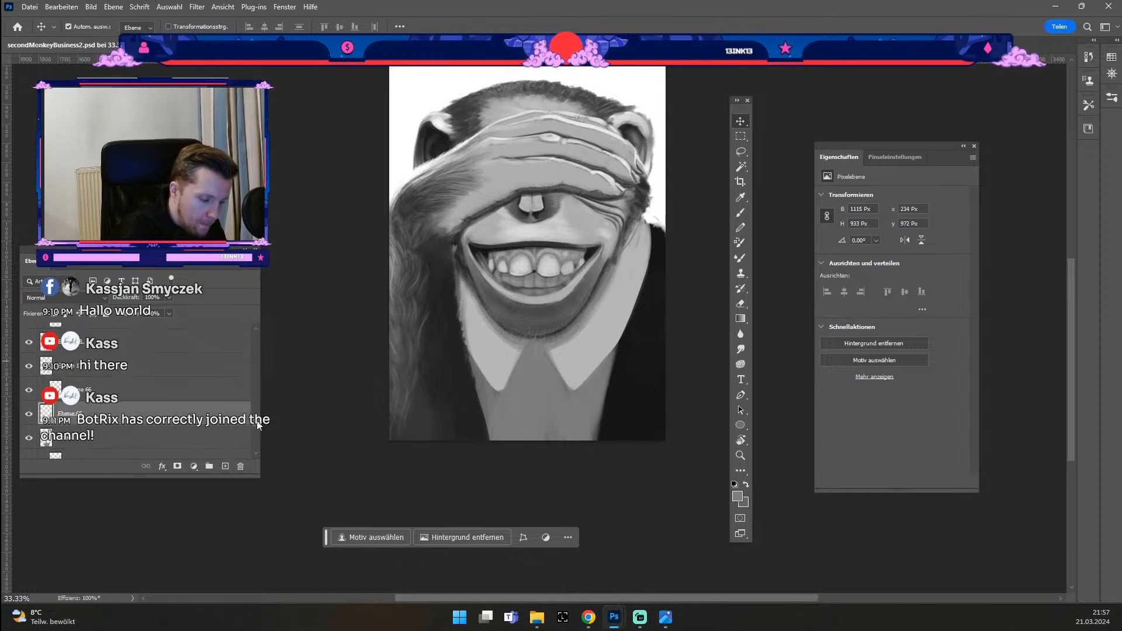
click(199, 404)
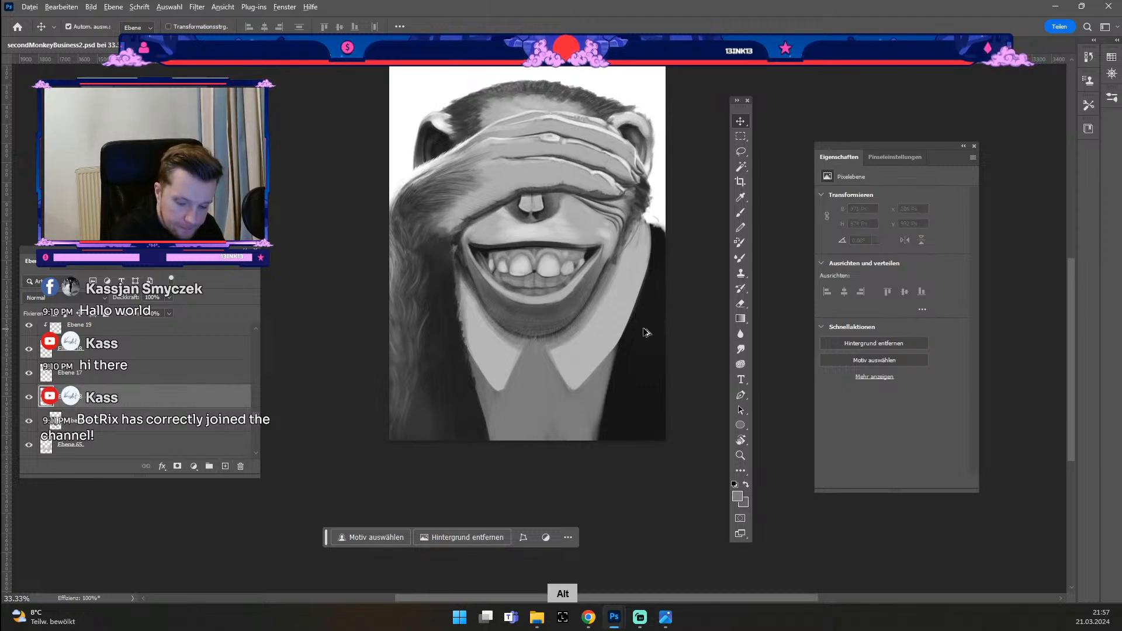
Step: Sample the jacket's near-black, shrink the brush to 100 px and try a jacket edge along the right collar flap, undoing the strokes
key(alt+b)
key(Escape)
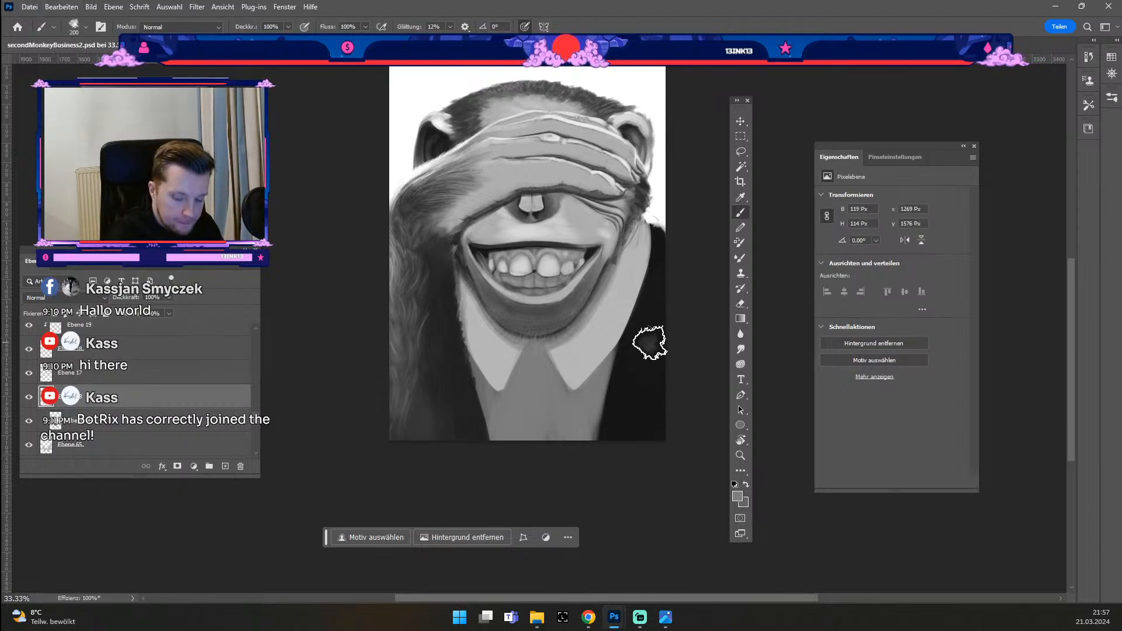
key(odiaeresis)
key(odiaeresis)
key(odiaeresis)
key(odiaeresis)
key(ctrl+z)
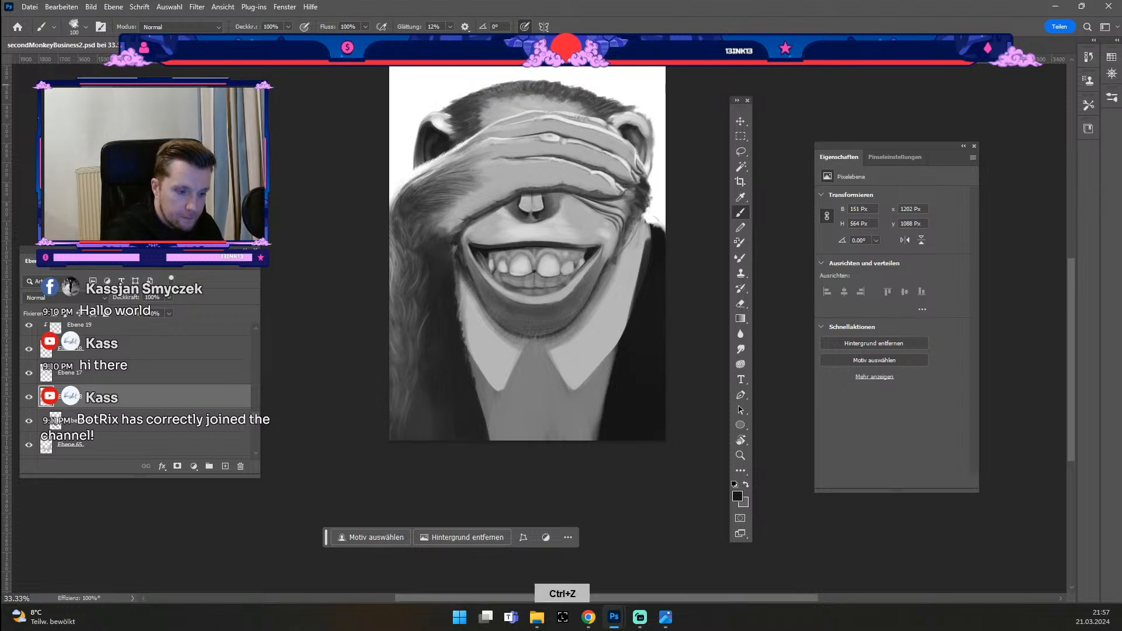
drag(641, 315, 645, 267)
drag(656, 225, 615, 361)
key(ctrl+z)
key(ctrl+z)
Step: Paint the near-black jacket front over the right collar flap's outer edge and down across the shirt with a smaller brush
key(odiaeresis)
key(odiaeresis)
drag(653, 230, 619, 373)
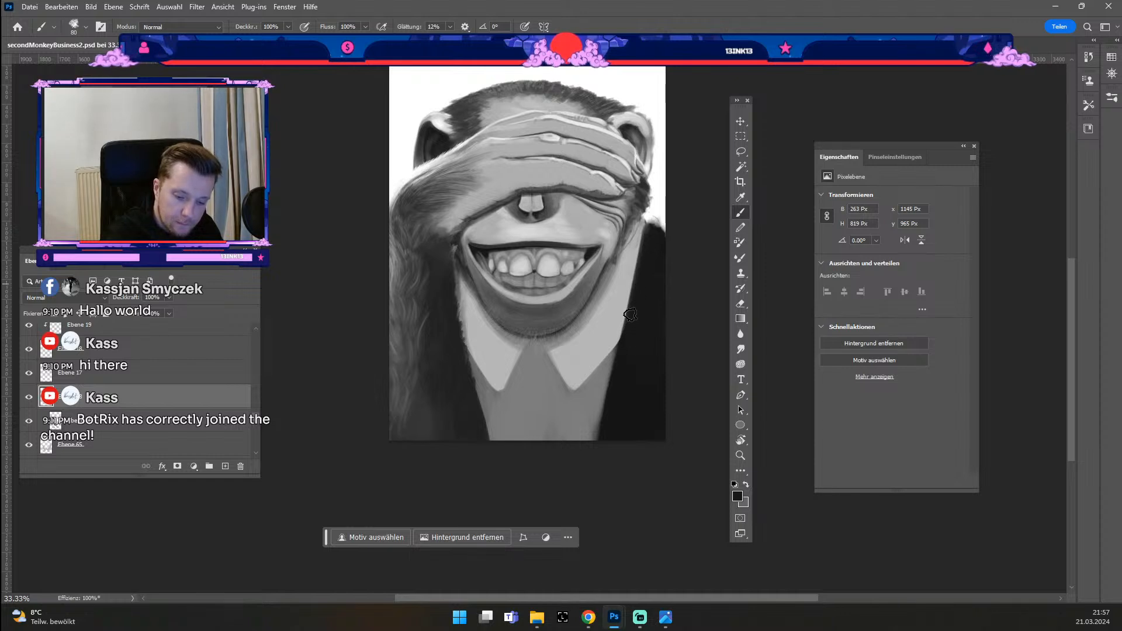
drag(648, 228, 604, 392)
drag(648, 260, 590, 436)
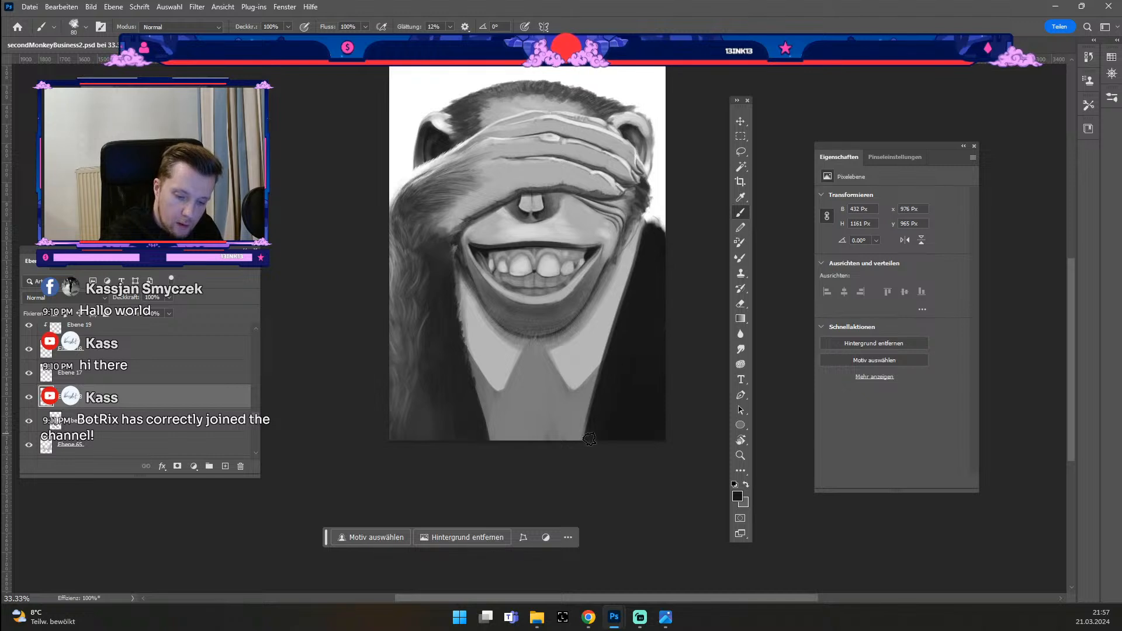
Step: Erase along the jacket's inner edge with the Eraser to clean up its line over the right collar flap
key(e)
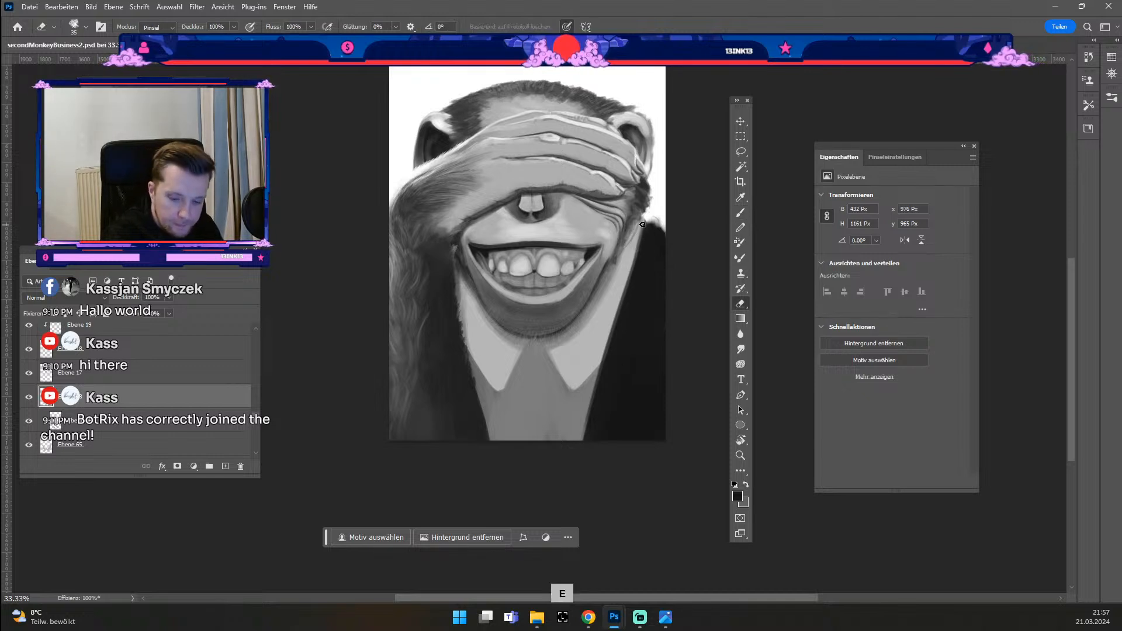
mouse_move(647, 222)
mouse_down()
mouse_move(588, 379)
mouse_move(632, 287)
mouse_move(644, 232)
mouse_move(612, 310)
mouse_move(644, 218)
mouse_move(631, 250)
mouse_up()
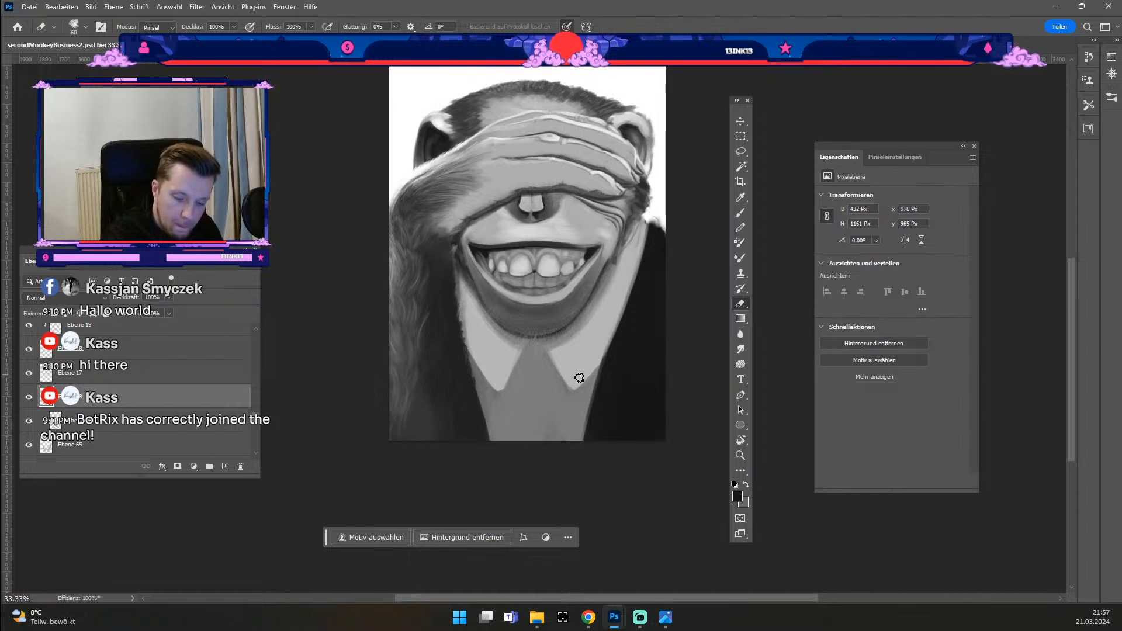
drag(613, 314, 595, 366)
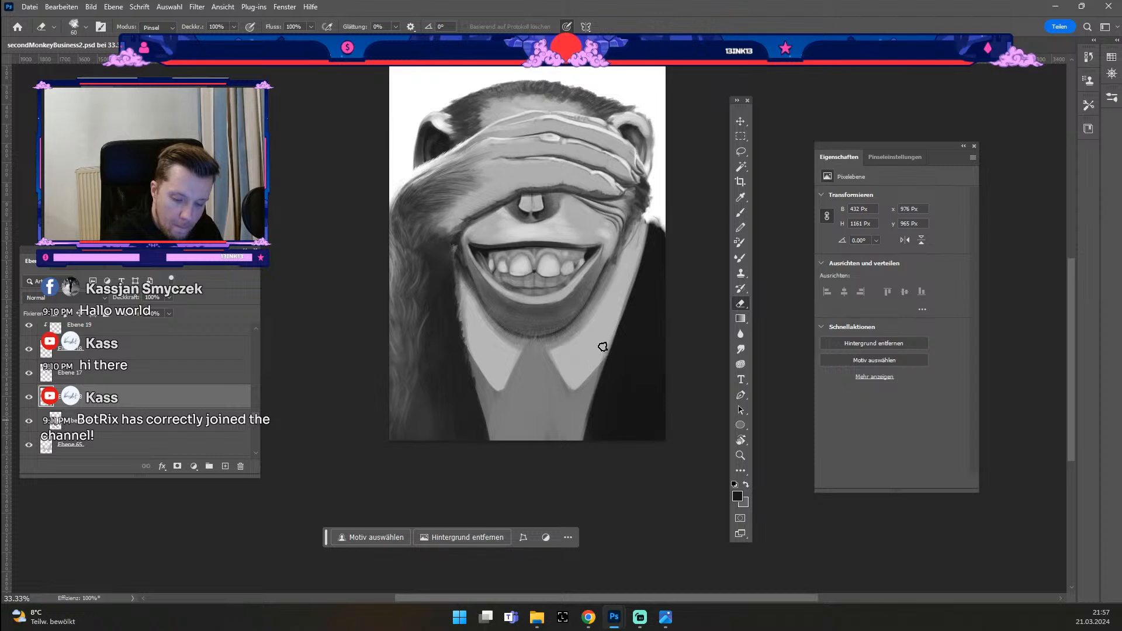
drag(643, 227, 556, 485)
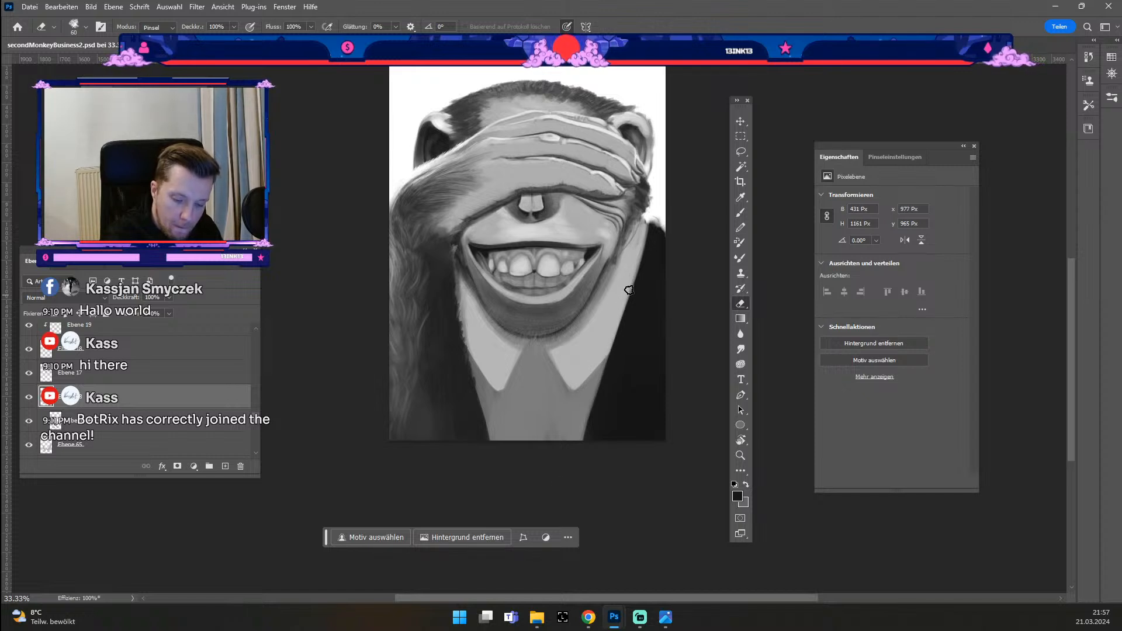
Step: Brush the jacket's inner edge further over the shirt below the right collar flap, undoing the last stroke
key(b)
drag(626, 348, 581, 475)
drag(635, 329, 557, 518)
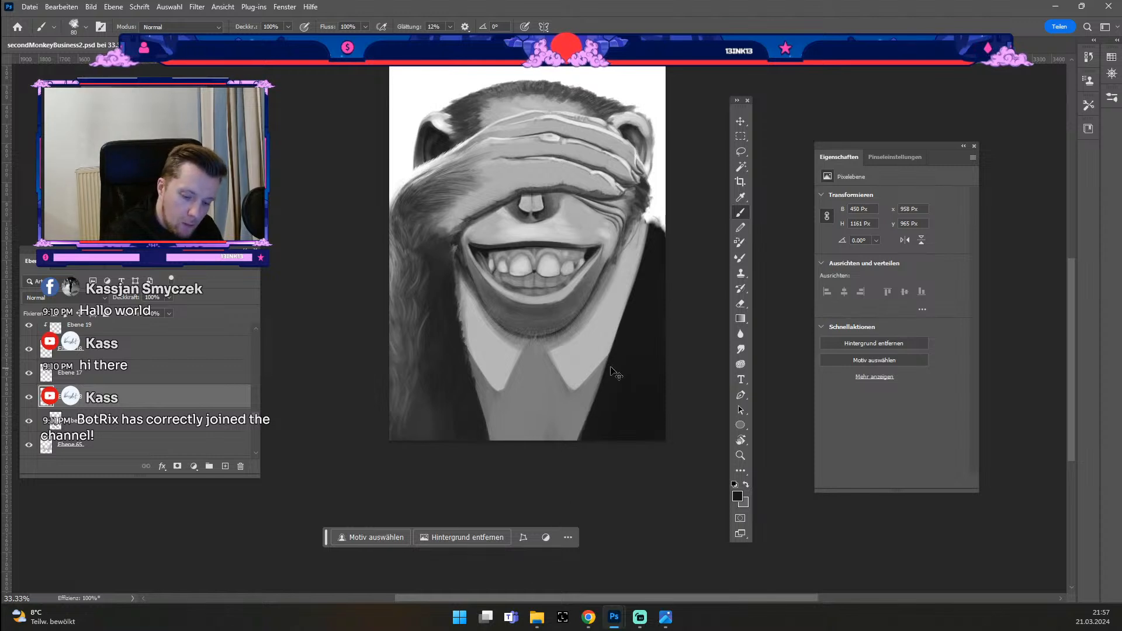
key(ctrl+z)
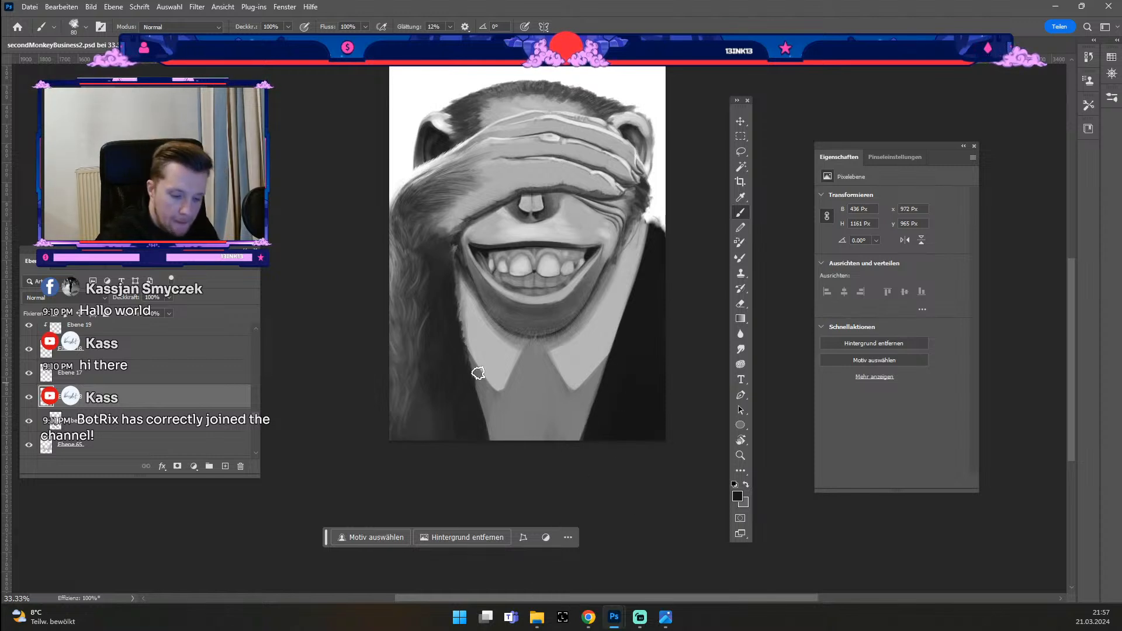
Step: Undo the last stroke and paint the near-black jacket front along the outer edge of the left collar flap and down the shirt
key(ctrl+z)
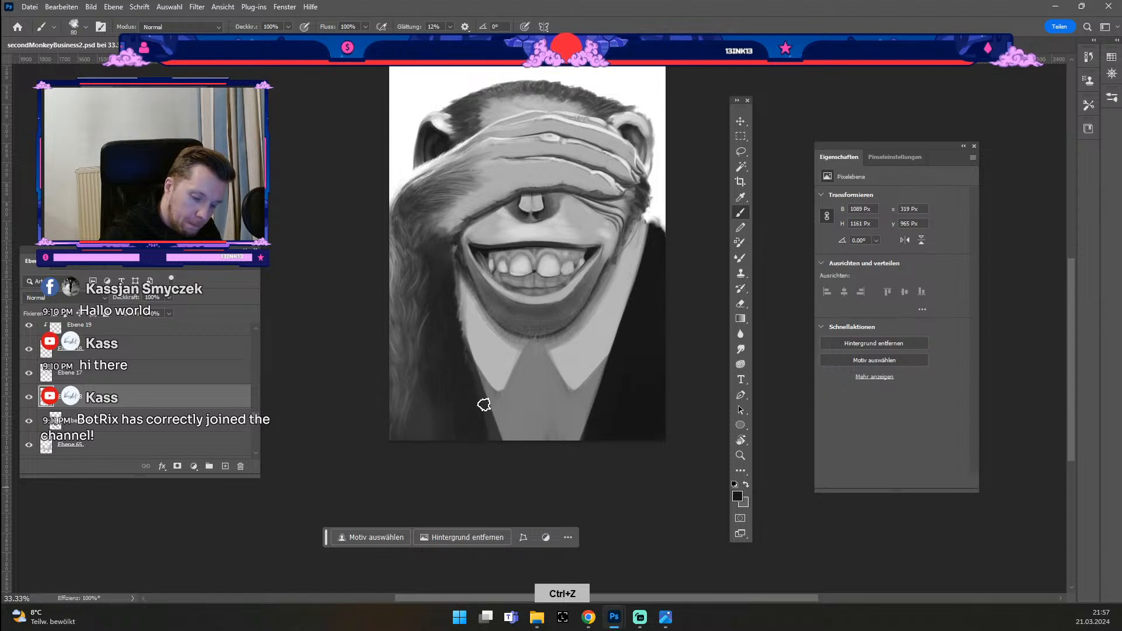
drag(516, 489, 448, 330)
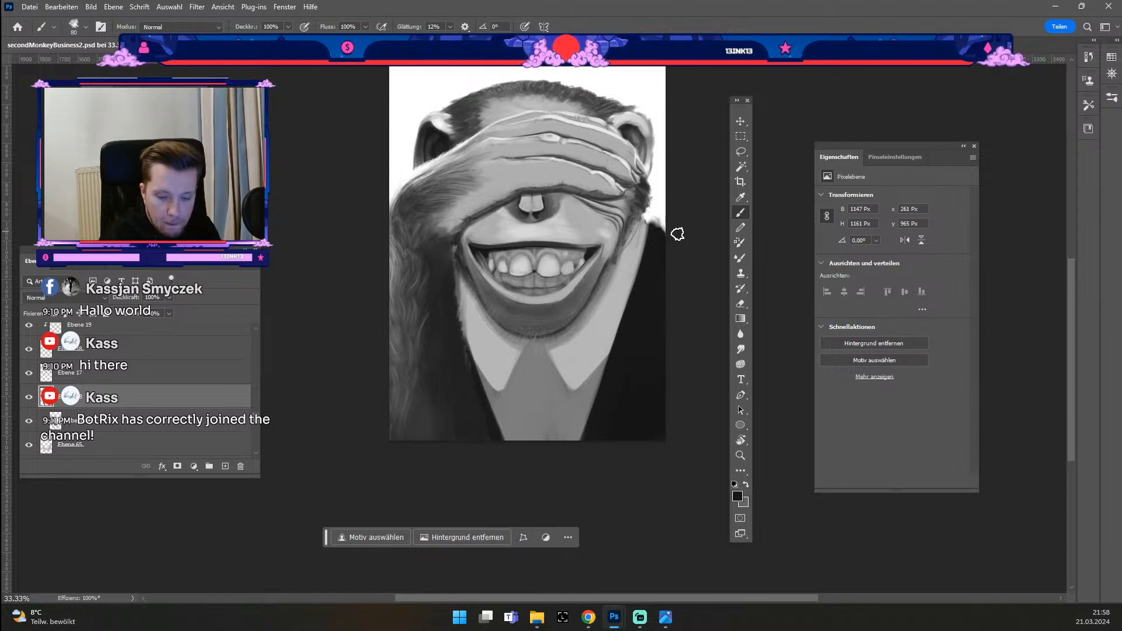
Step: Clean up the top of the jacket's right shoulder beside the fur with the Eraser
key(odiaeresis)
key(odiaeresis)
key(odiaeresis)
key(odiaeresis)
key(numbersign)
key(e)
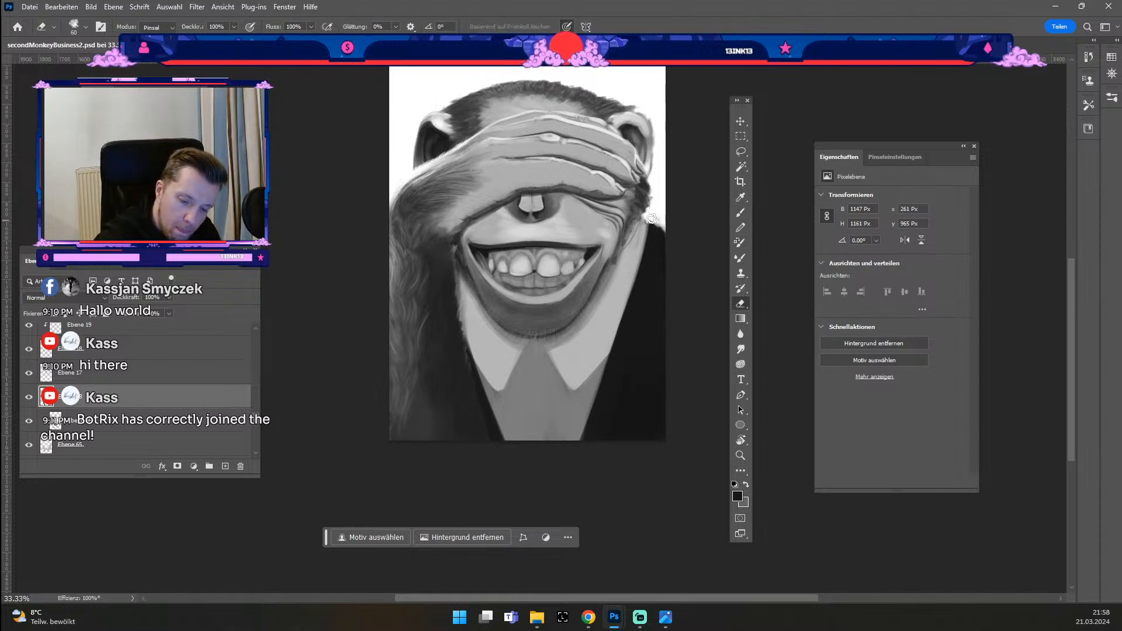
drag(652, 219, 679, 235)
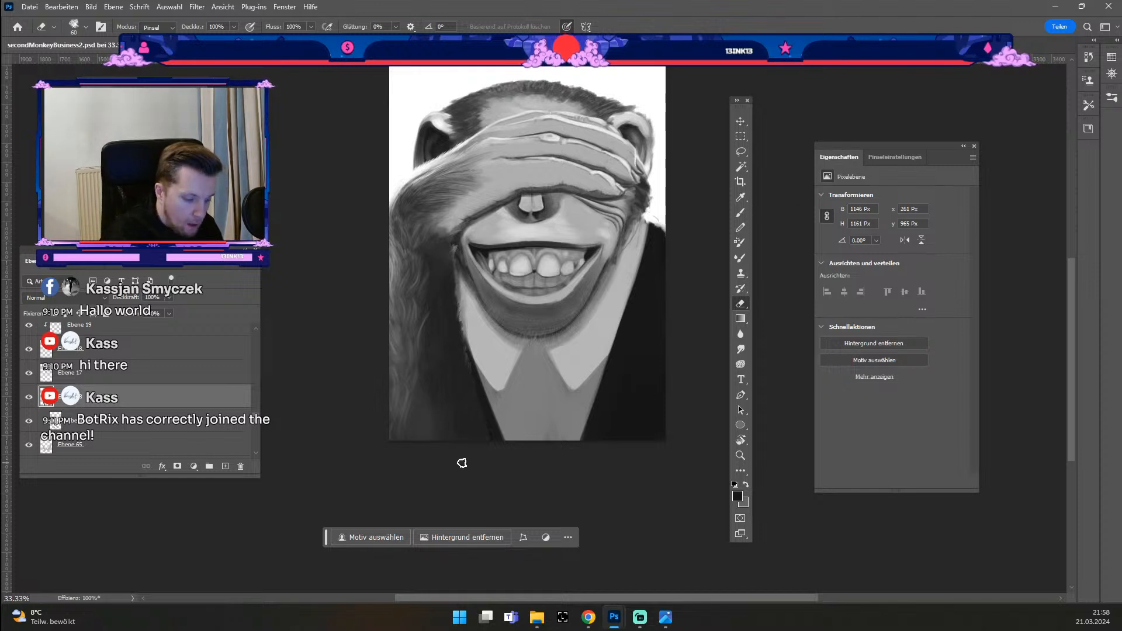
Step: Select the monkey's base layer Ebene 12 and erase at the fur edge above the right shoulder at 54% opacity, undoing the last stroke
click(741, 121)
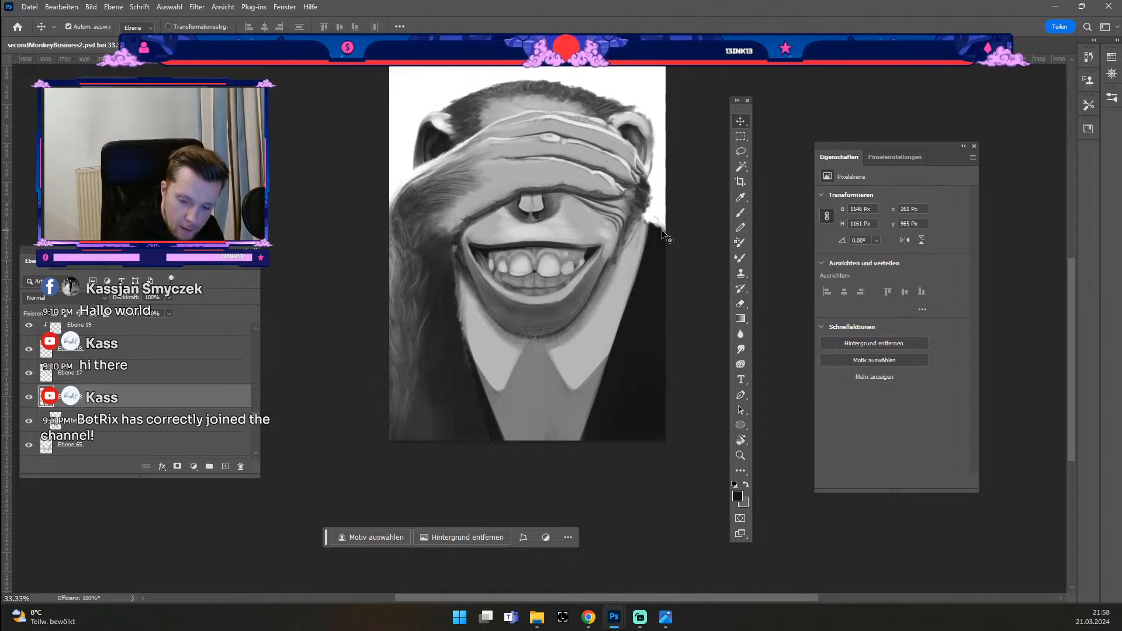
click(664, 234)
key(e)
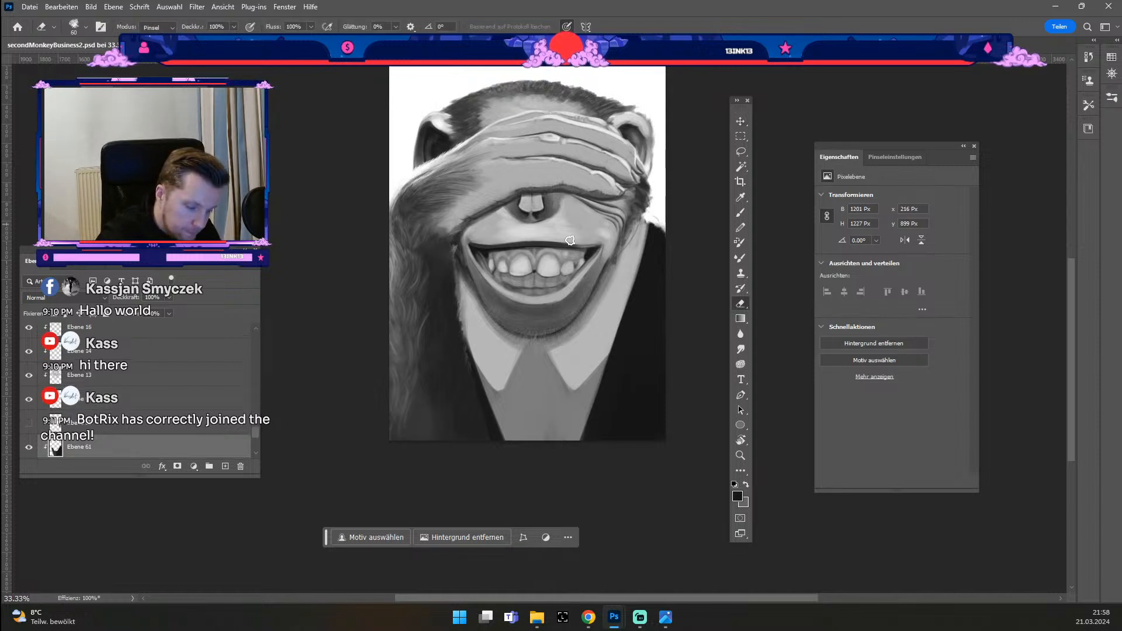
click(256, 454)
click(255, 454)
click(255, 454)
click(255, 455)
click(253, 451)
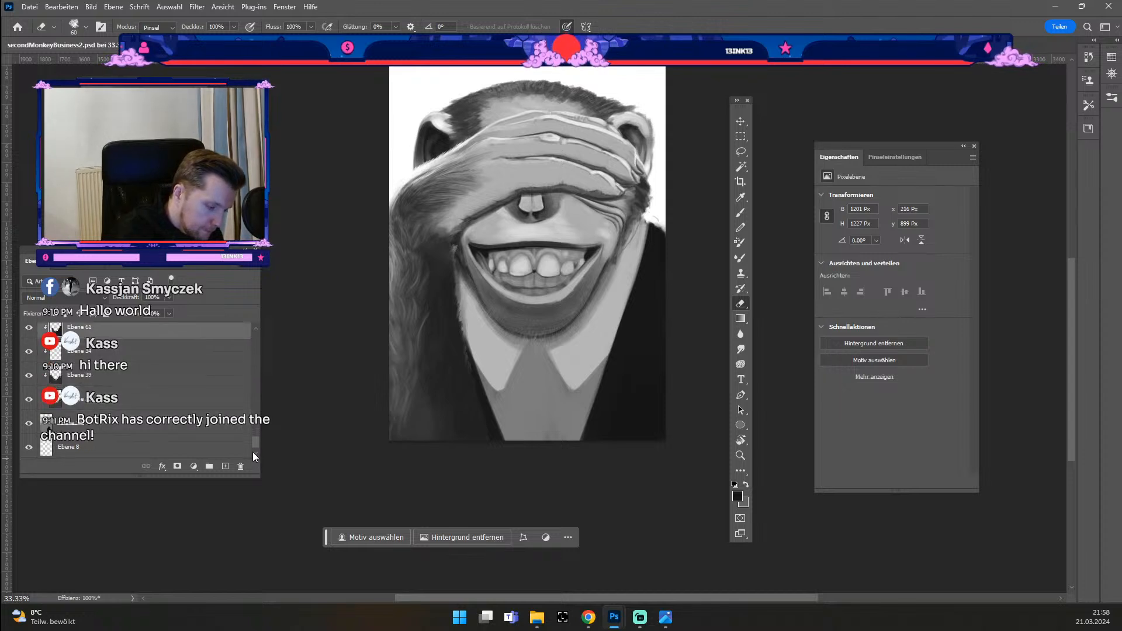
click(225, 431)
key(odiaeresis)
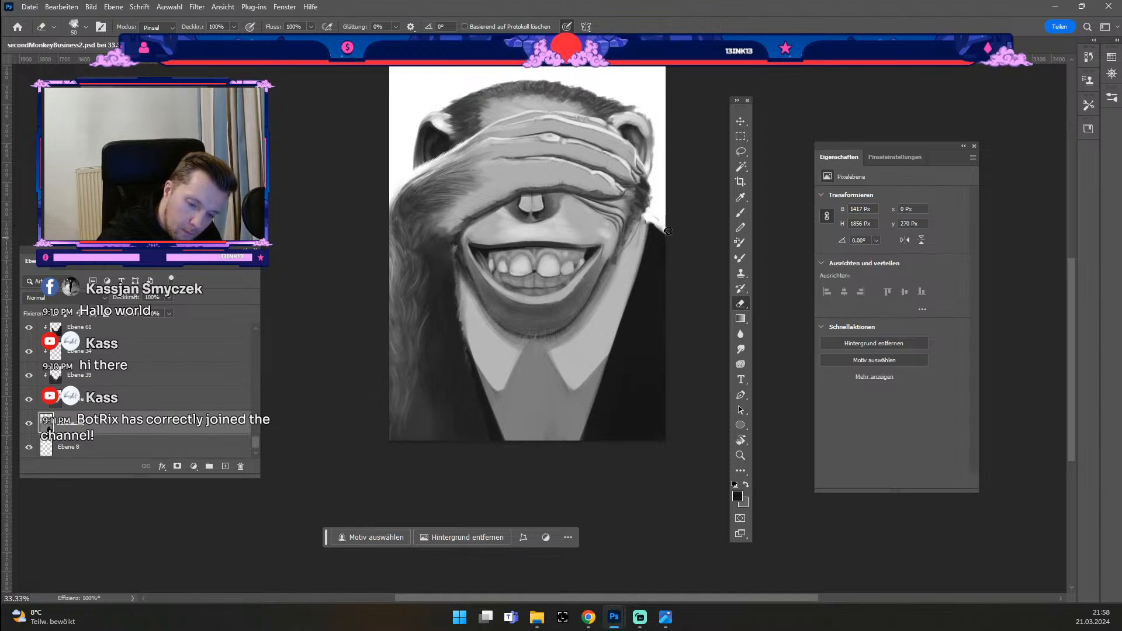
key(ctrl+z)
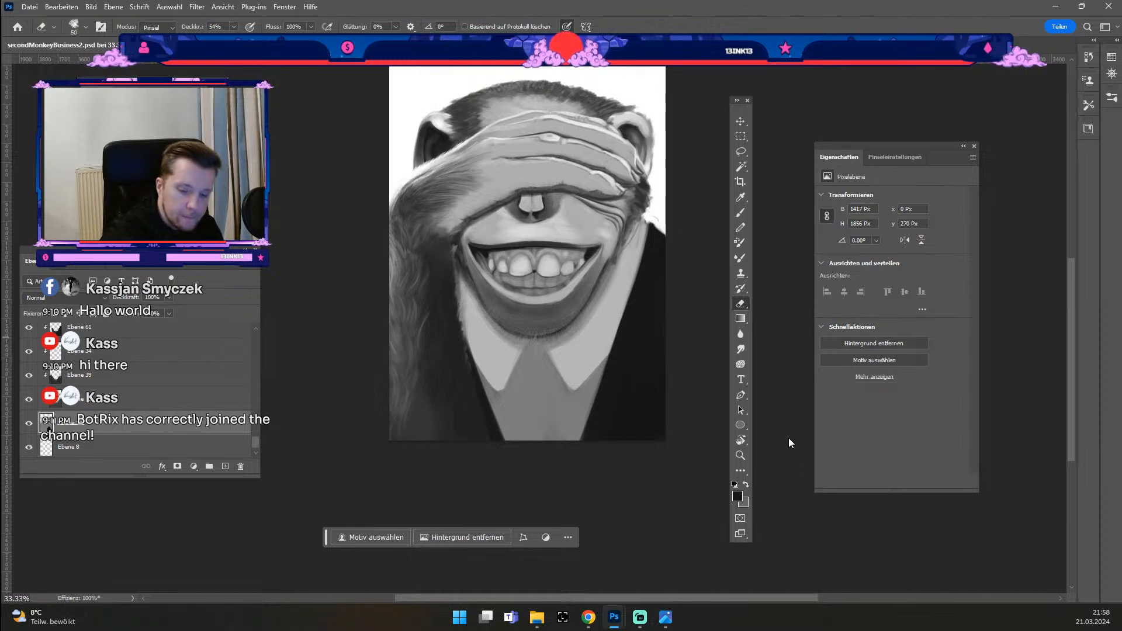
Step: Select the jacket layer again and extend its right shoulder line with a 40 px brush, undoing the last stroke
click(741, 121)
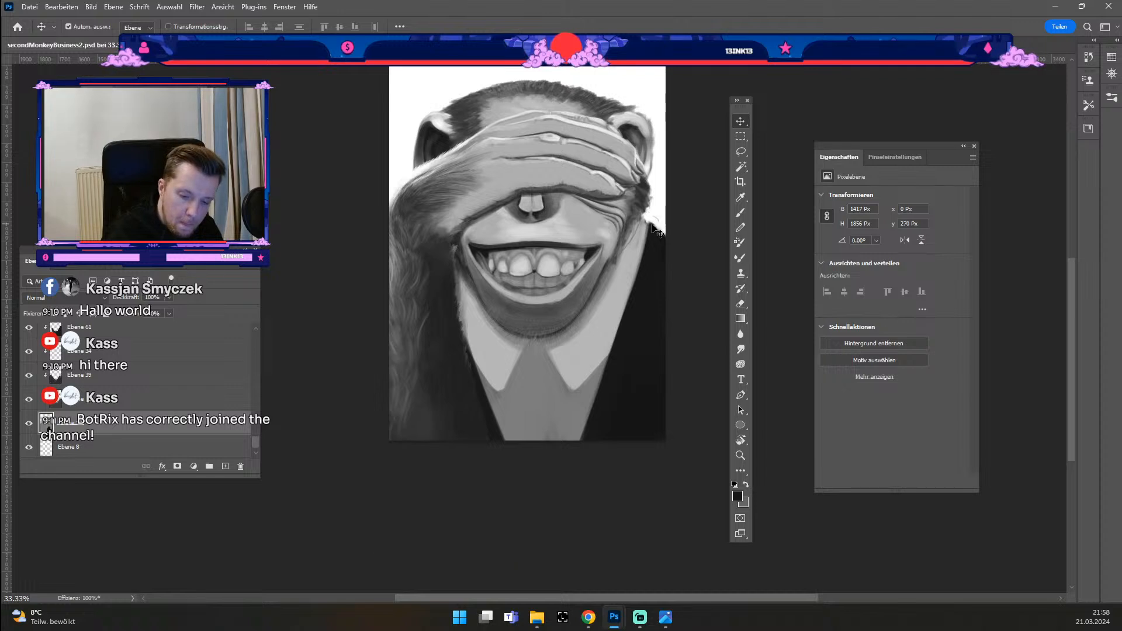
click(656, 230)
key(b)
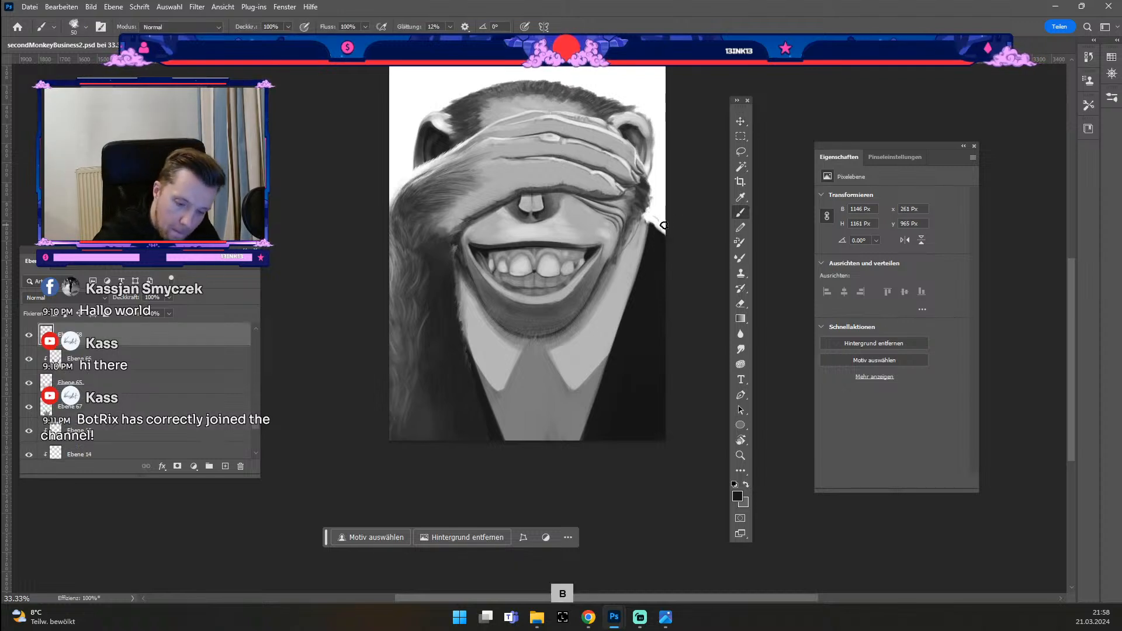
key(odiaeresis)
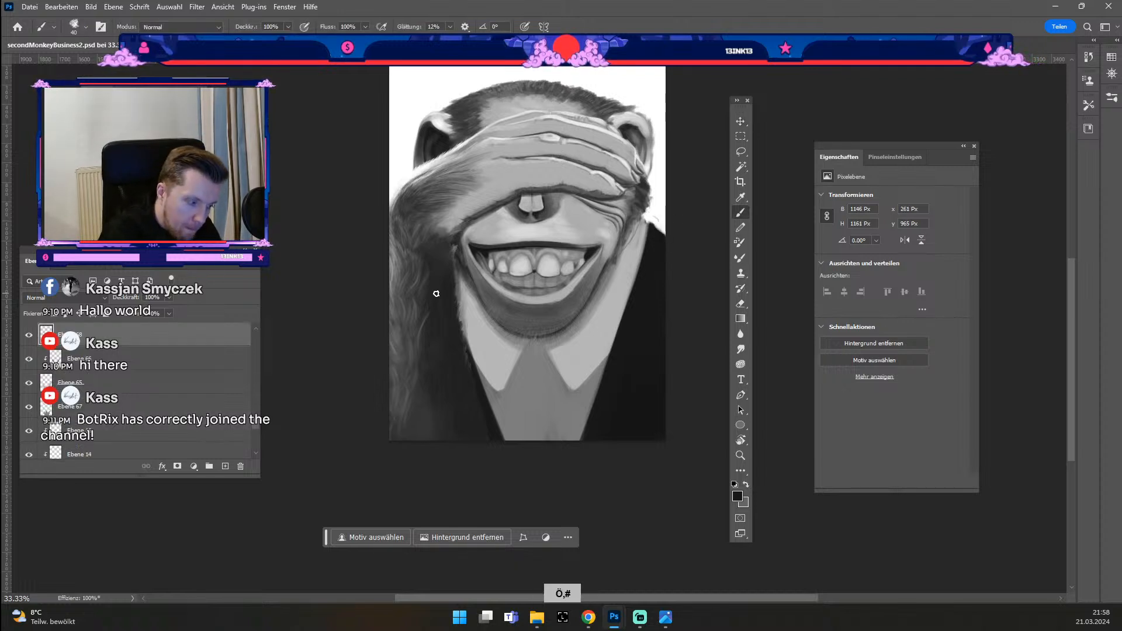
key(ctrl+z)
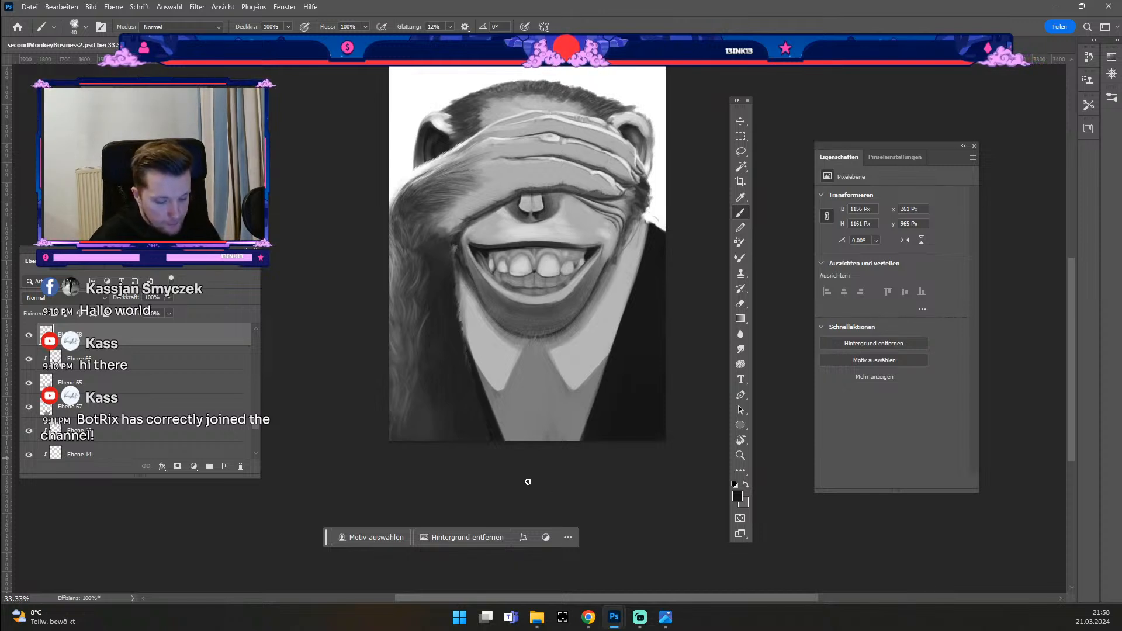
Step: Add a new layer directly above the collar layer and set the foreground colour to a near-white for brushing highlights
click(747, 121)
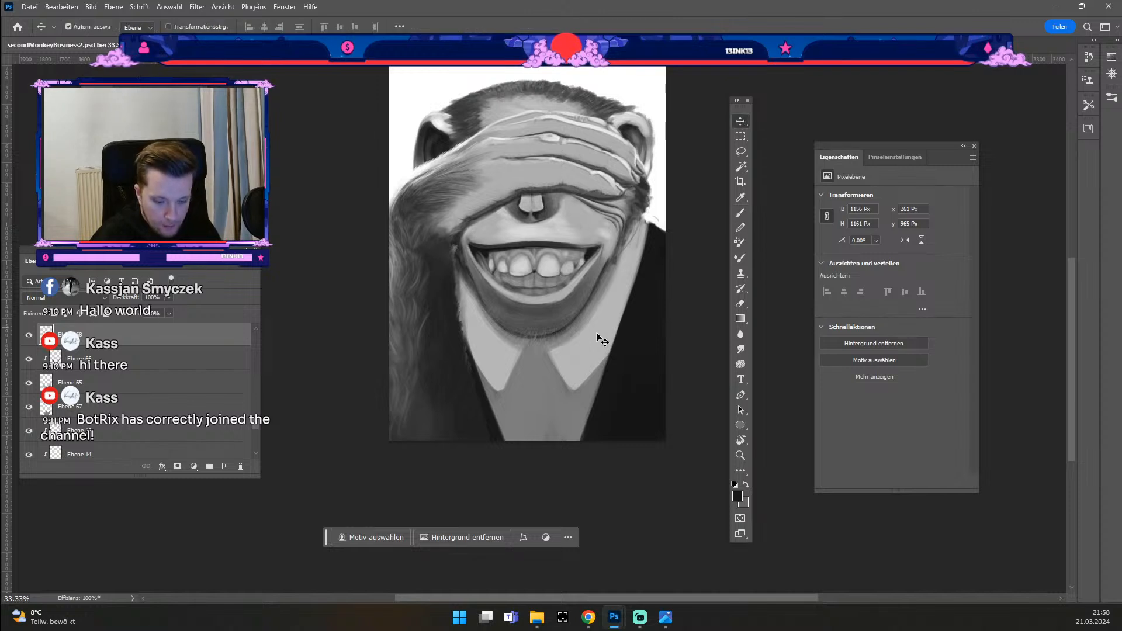
click(582, 367)
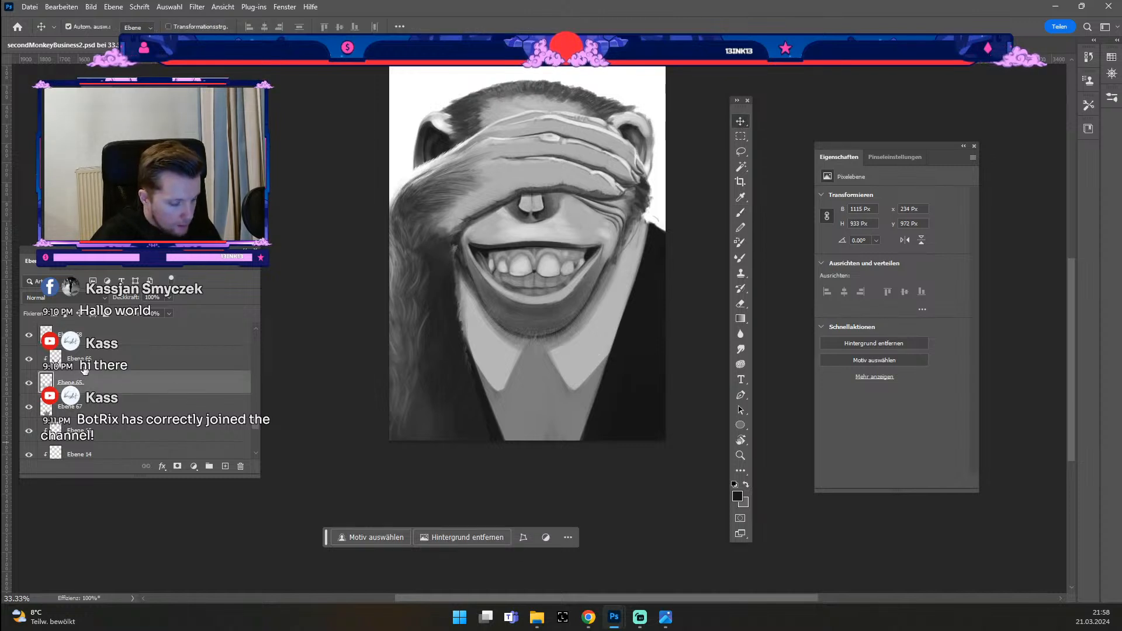
click(225, 466)
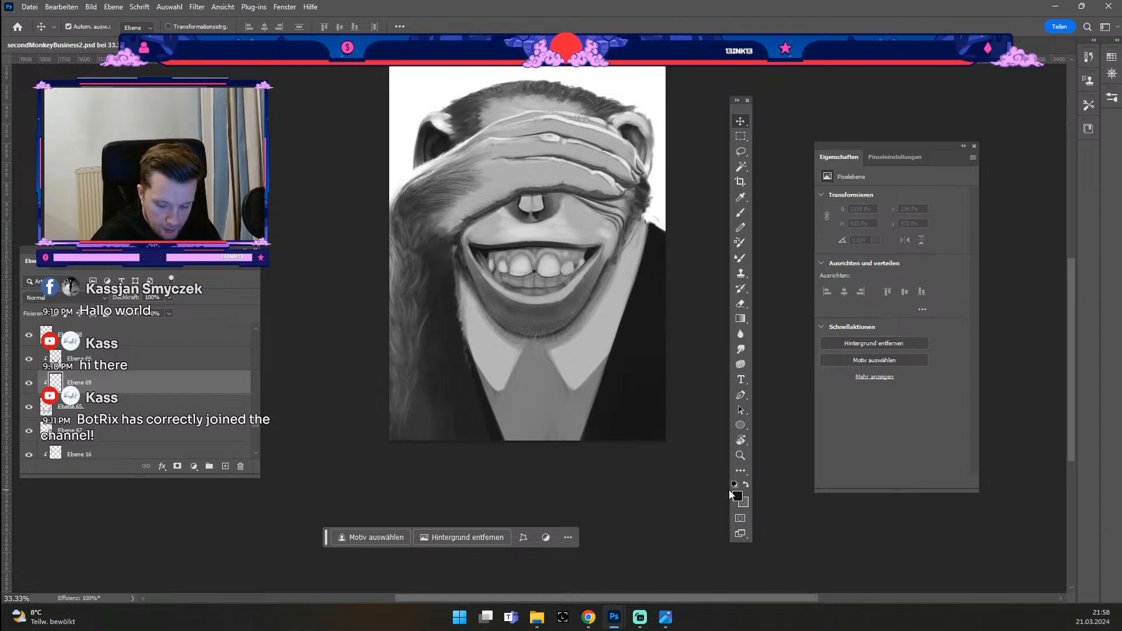
click(735, 495)
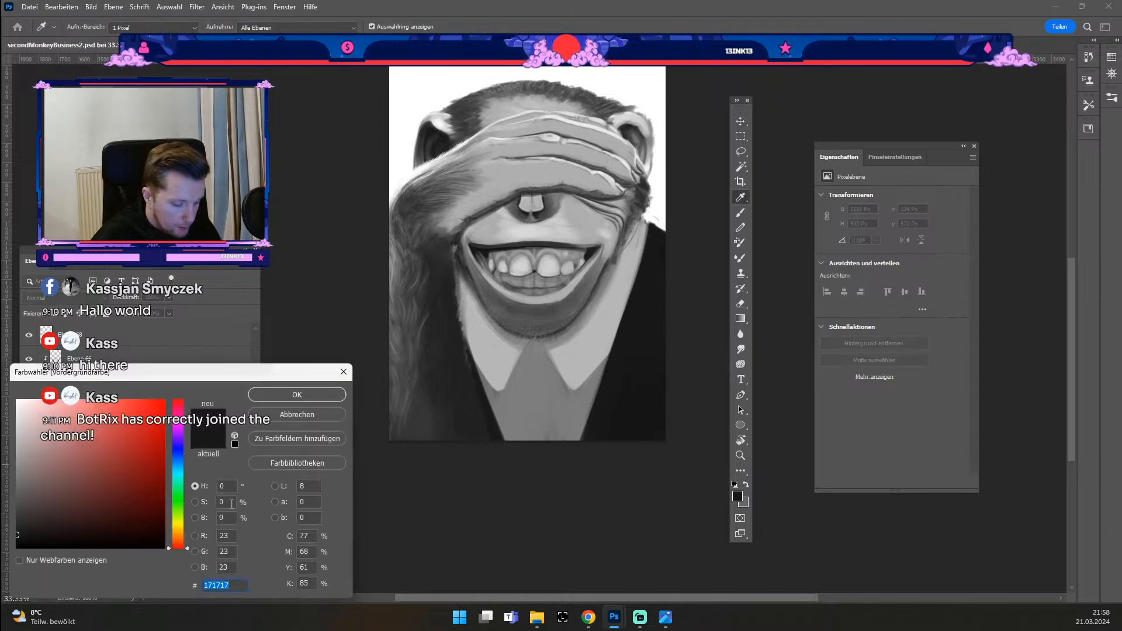
click(542, 308)
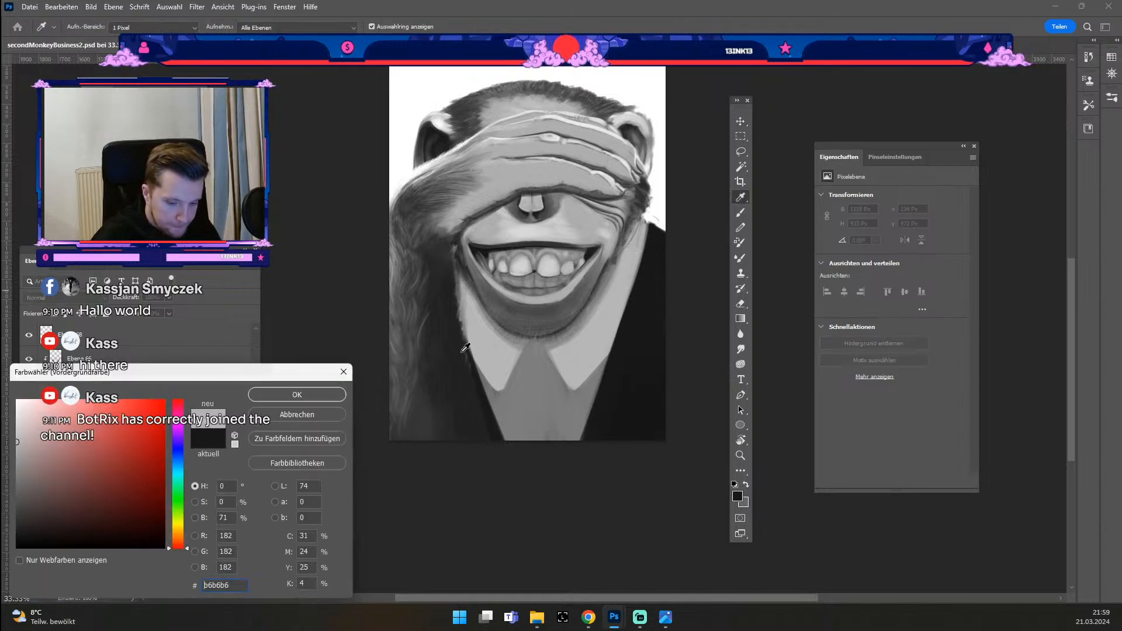
click(290, 398)
key(b)
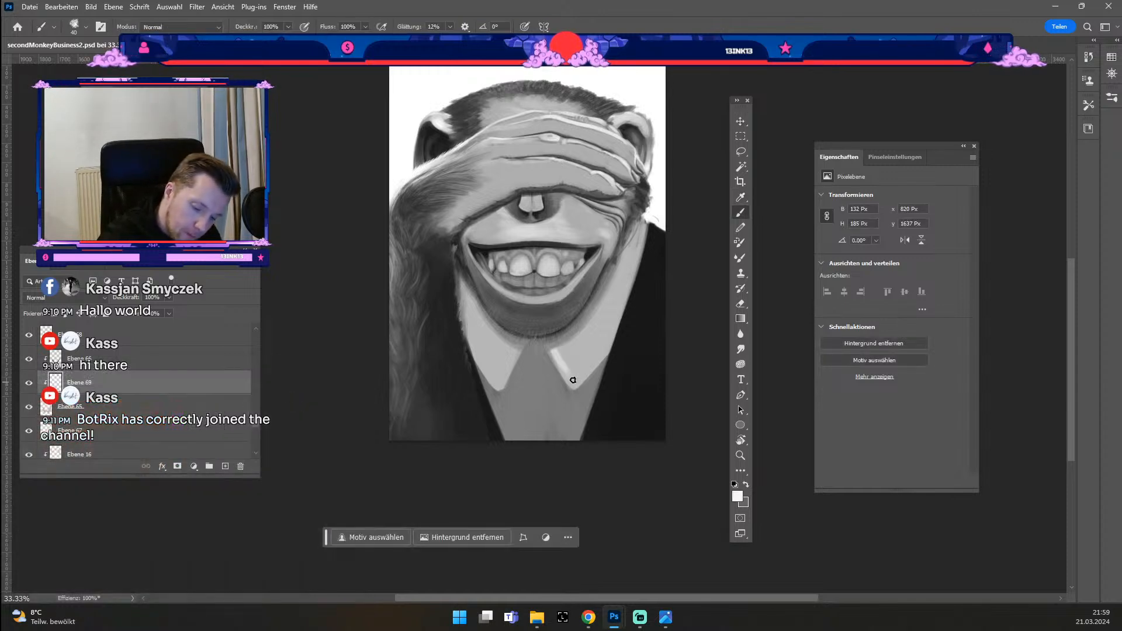
Step: Undo the first highlight stroke and brush near-white at 45% opacity onto the right collar flap's tip, enlarging the brush to 175 px
key(ctrl+z)
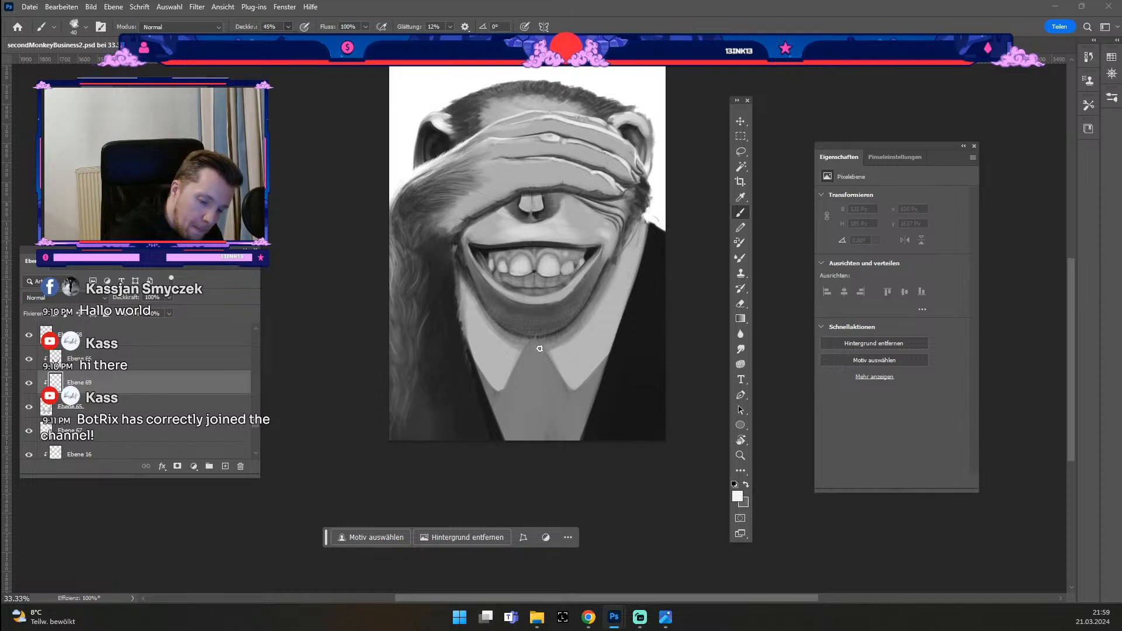
key(numbersign)
drag(558, 357, 574, 383)
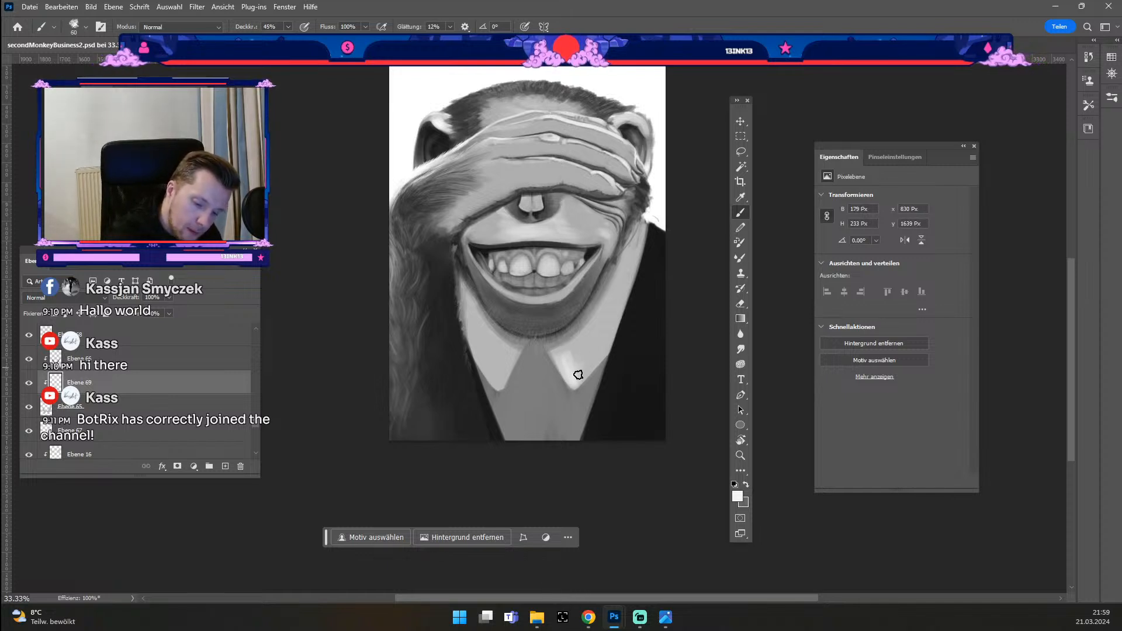
key(numbersign)
key(numbersign)
key(numbersign)
key(numbersign)
mouse_move(576, 356)
mouse_down()
mouse_move(573, 381)
mouse_move(607, 342)
mouse_move(605, 320)
mouse_move(579, 374)
mouse_up()
key(numbersign)
key(numbersign)
key(numbersign)
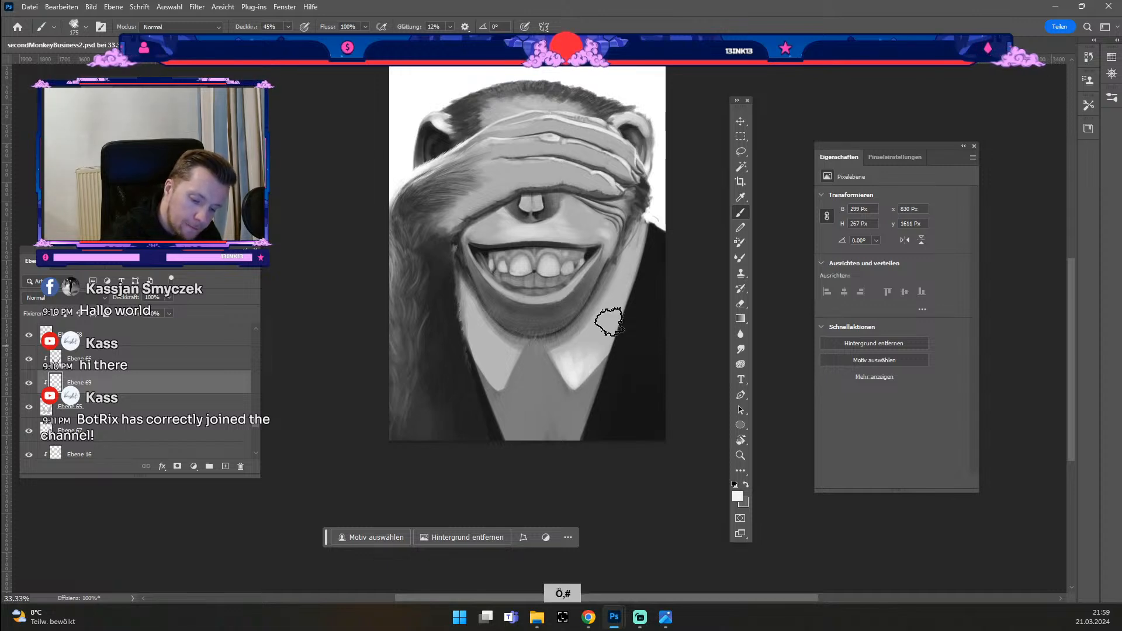
Step: Brush soft near-white highlights onto the left collar flap with a smaller brush
key(odiaeresis)
key(odiaeresis)
mouse_move(496, 361)
mouse_down()
mouse_move(499, 380)
mouse_move(503, 371)
mouse_up()
key(odiaeresis)
key(odiaeresis)
key(odiaeresis)
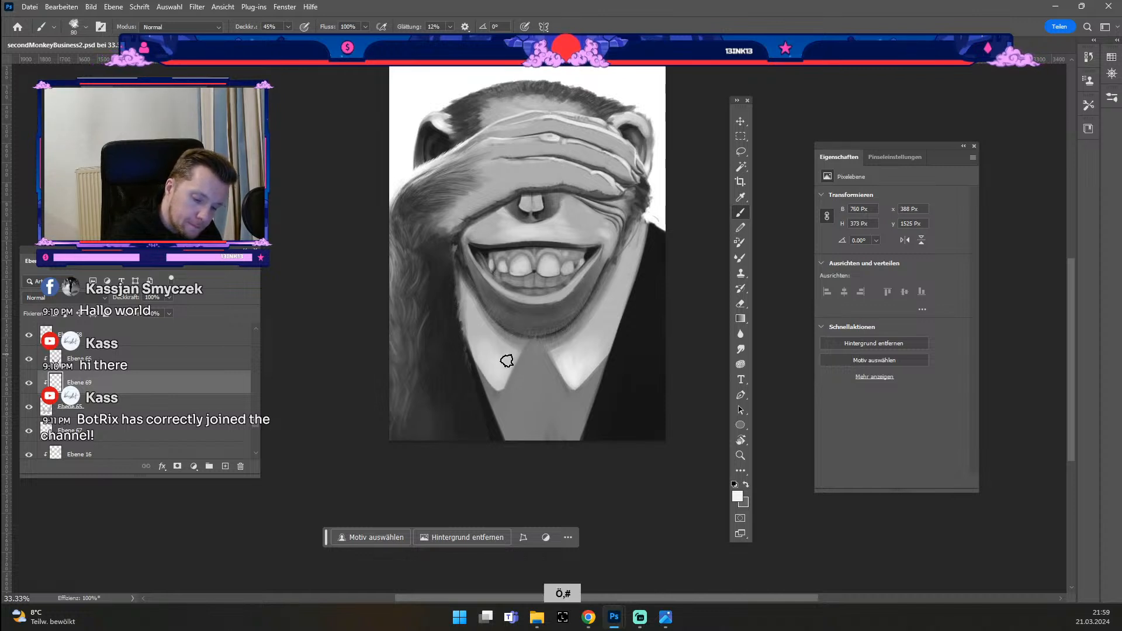
Step: Extend the near-white highlight up the upper part of the right collar flap, shrinking the brush to 60 px
drag(631, 259, 623, 283)
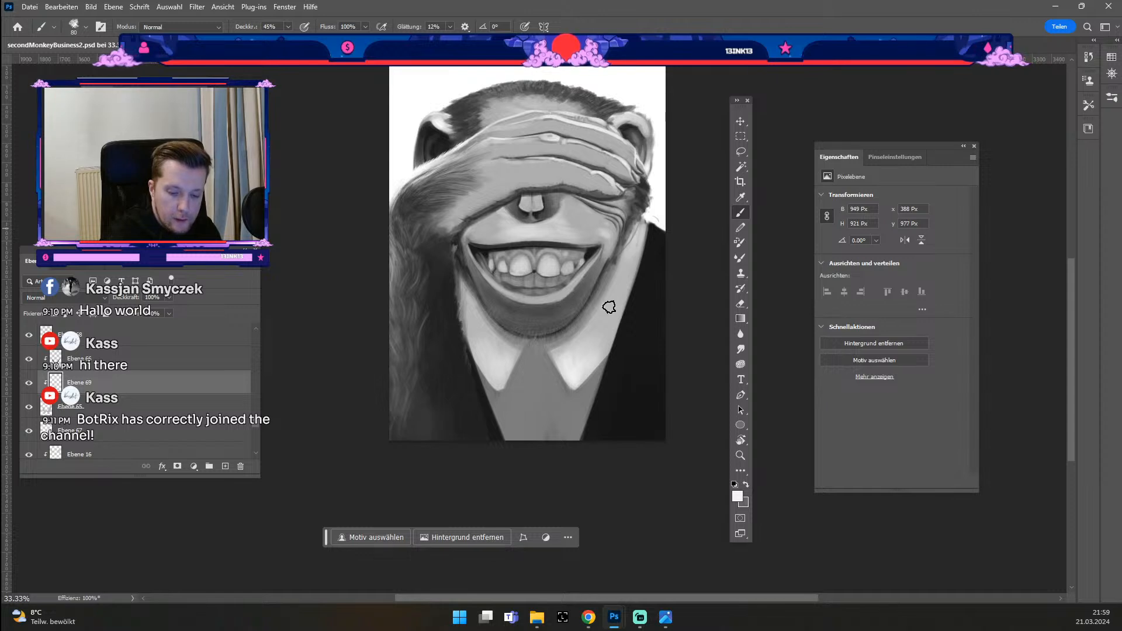
key(ö)
key(ö)
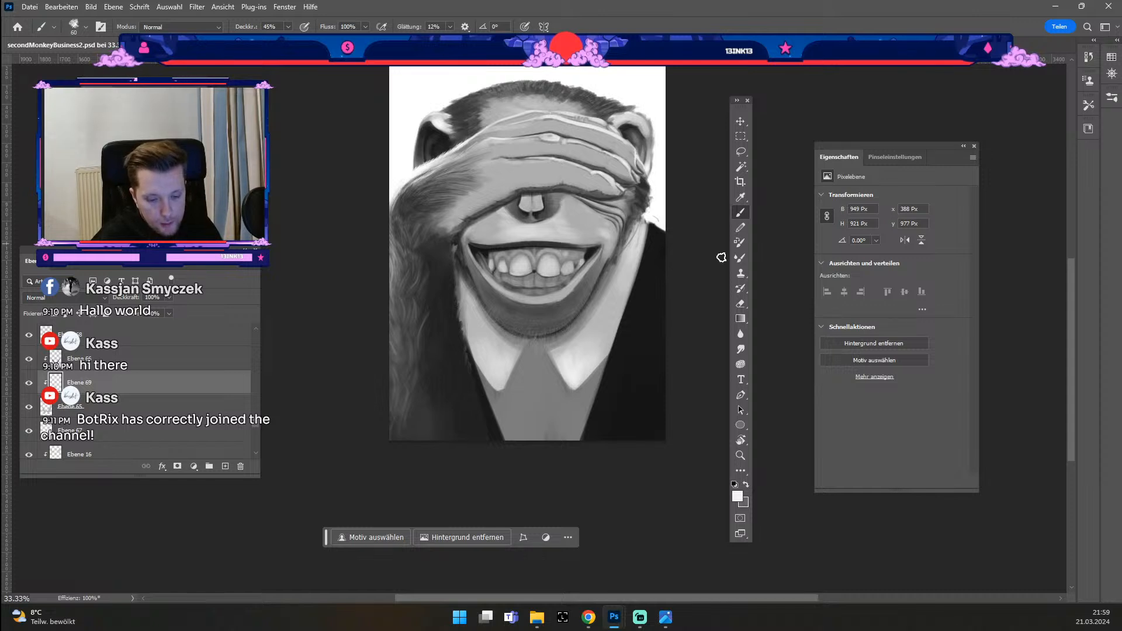
Step: Select the monkey's base layer Ebene 12 and erase stray marks above the right shoulder with a small Eraser
scroll(217, 373, down, 5)
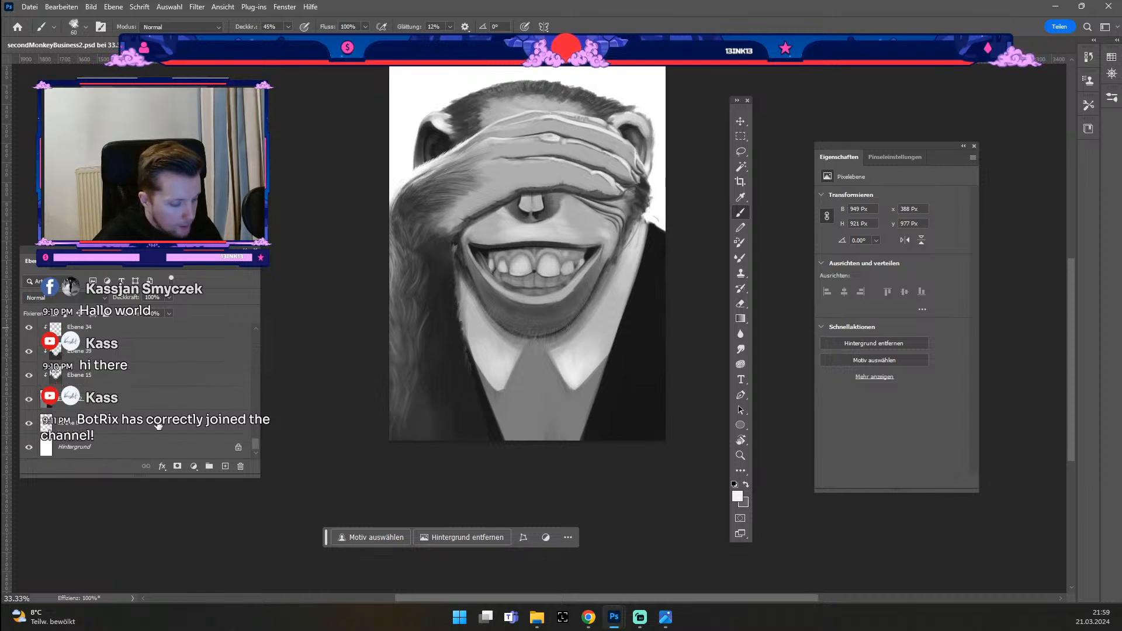
click(134, 401)
key(e)
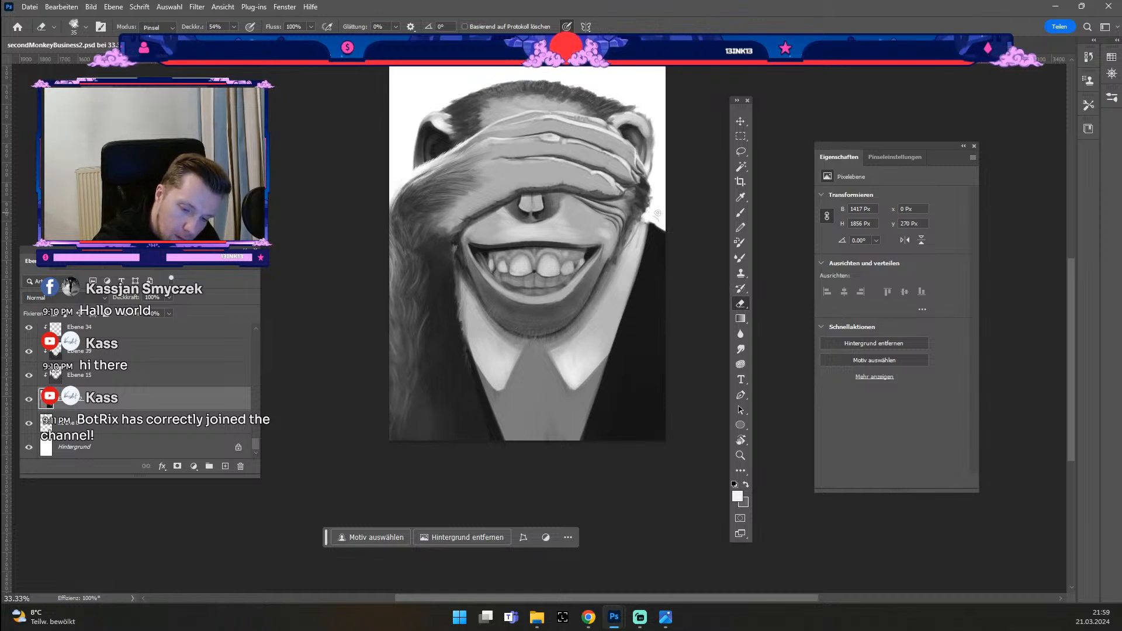
Step: Identify which layers cover the face, collar and right shoulder by selecting them on the canvas and toggling their visibility
click(740, 123)
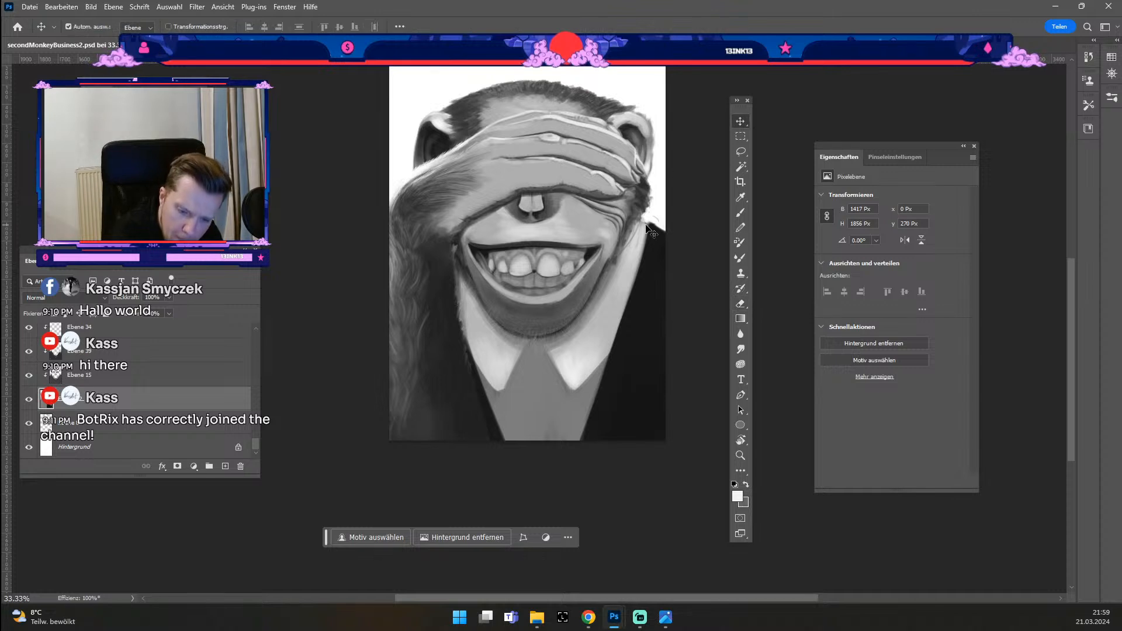
click(548, 261)
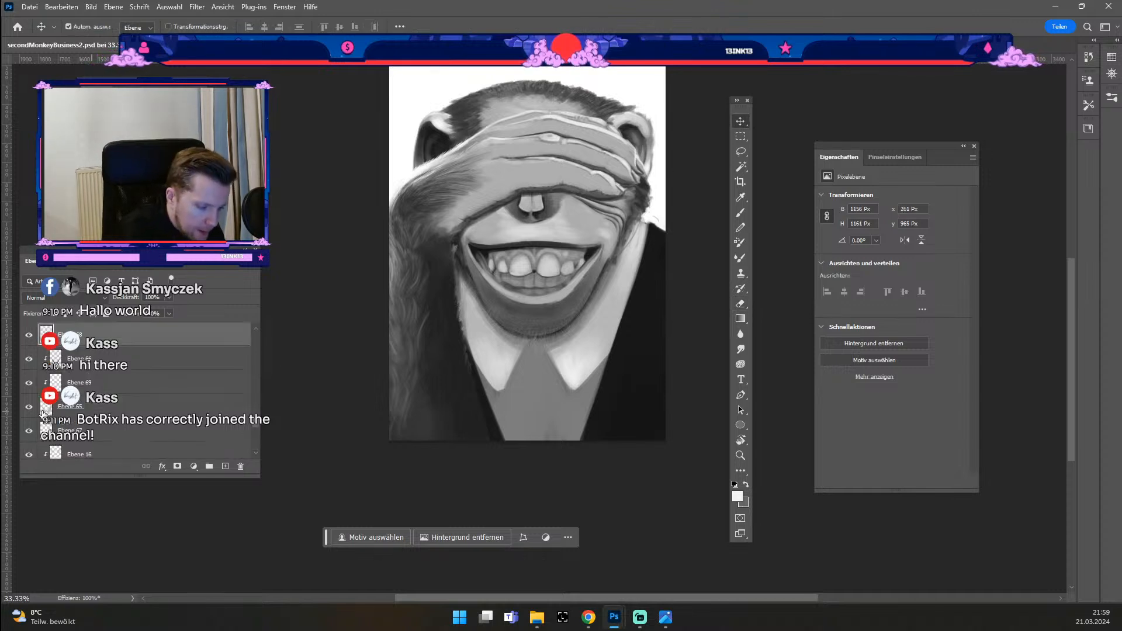
click(29, 337)
click(29, 337)
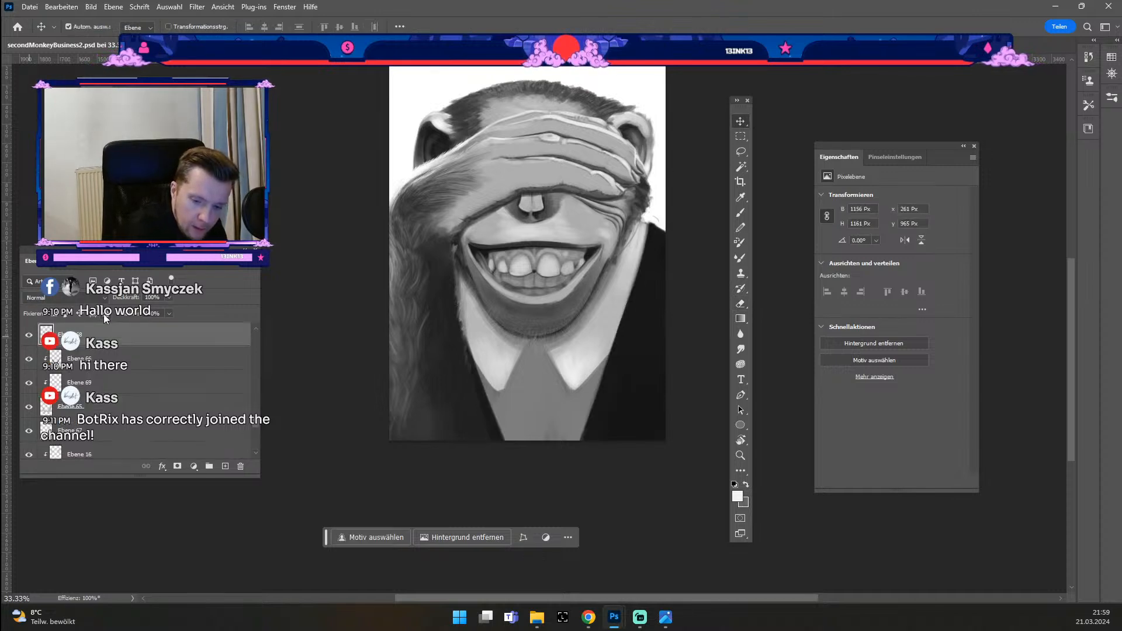
click(653, 231)
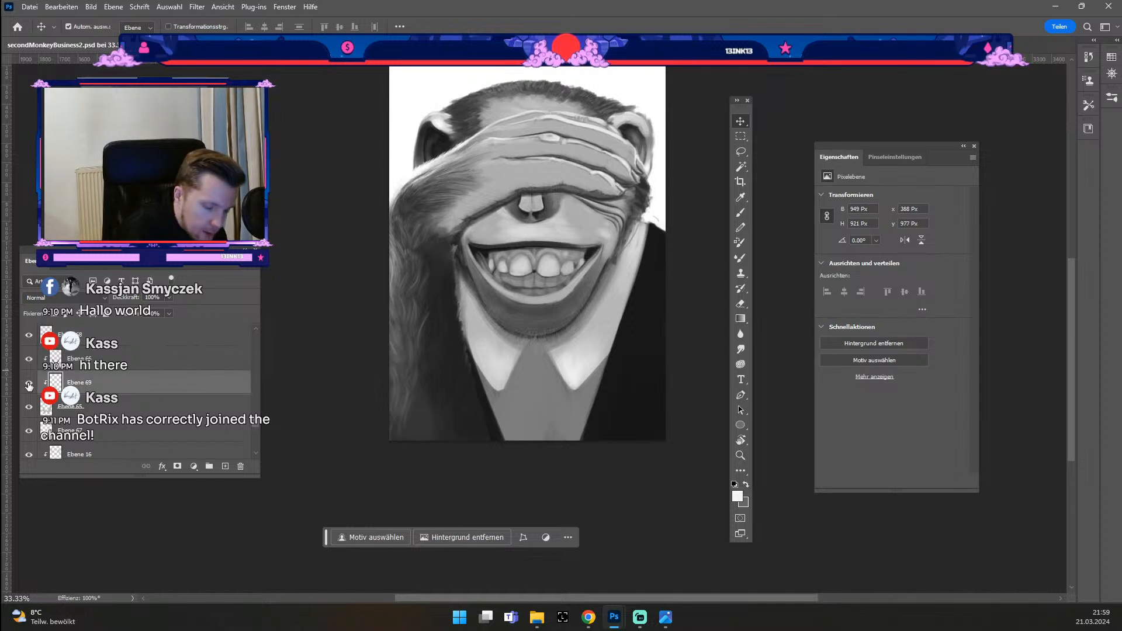
click(648, 225)
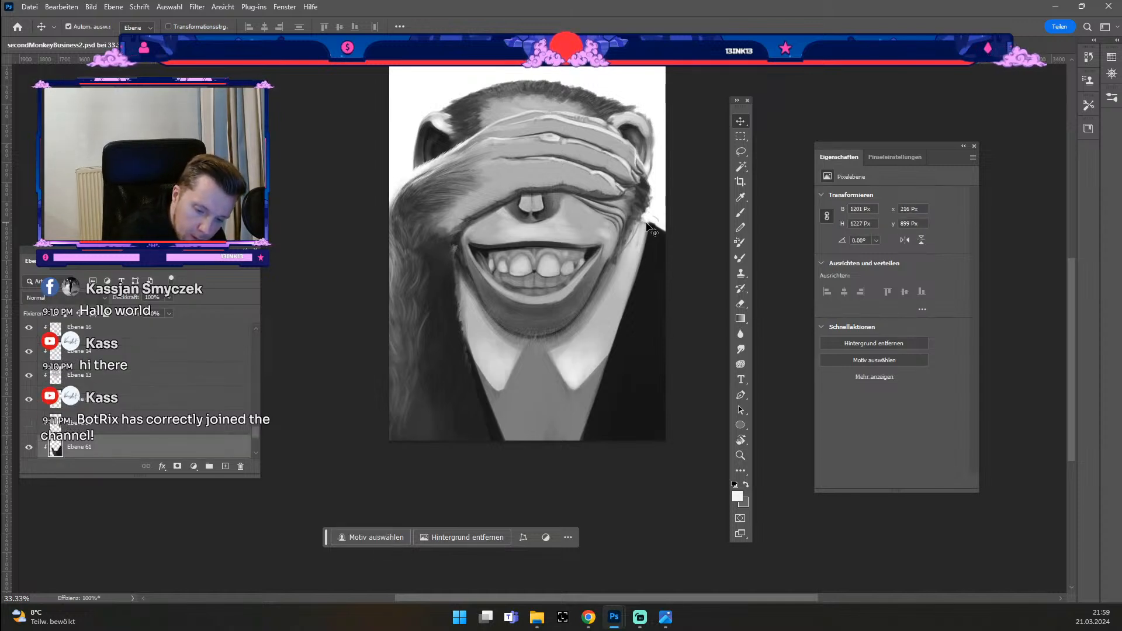
click(28, 448)
click(28, 448)
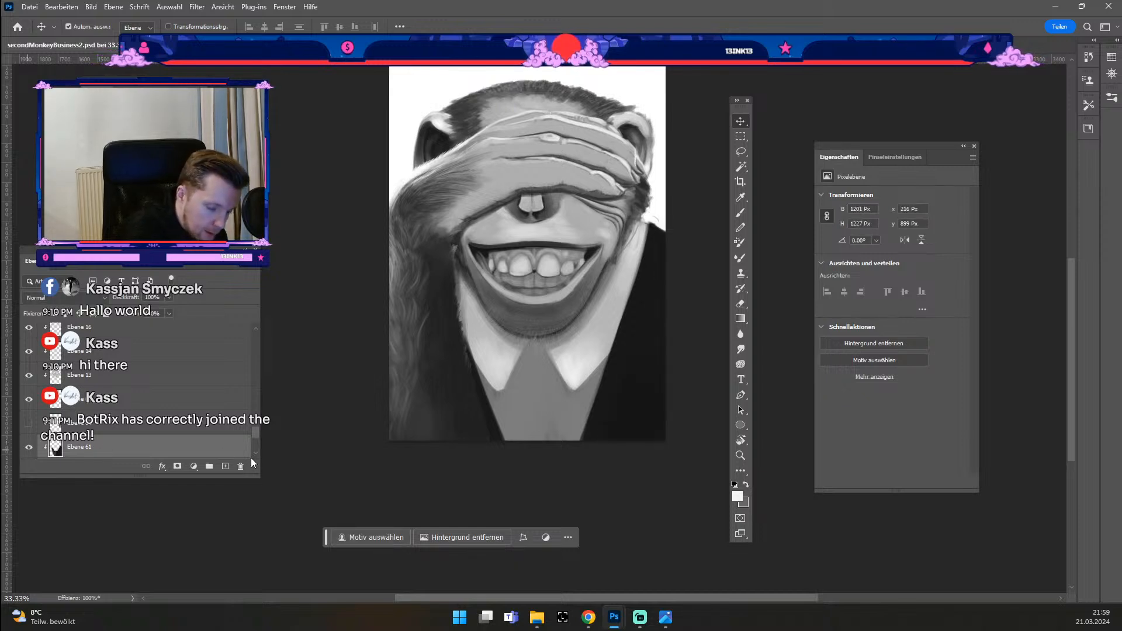
Step: Make the monkey's base layer Ebene 12 the active layer and switch to the Eraser
scroll(255, 455, down, 2)
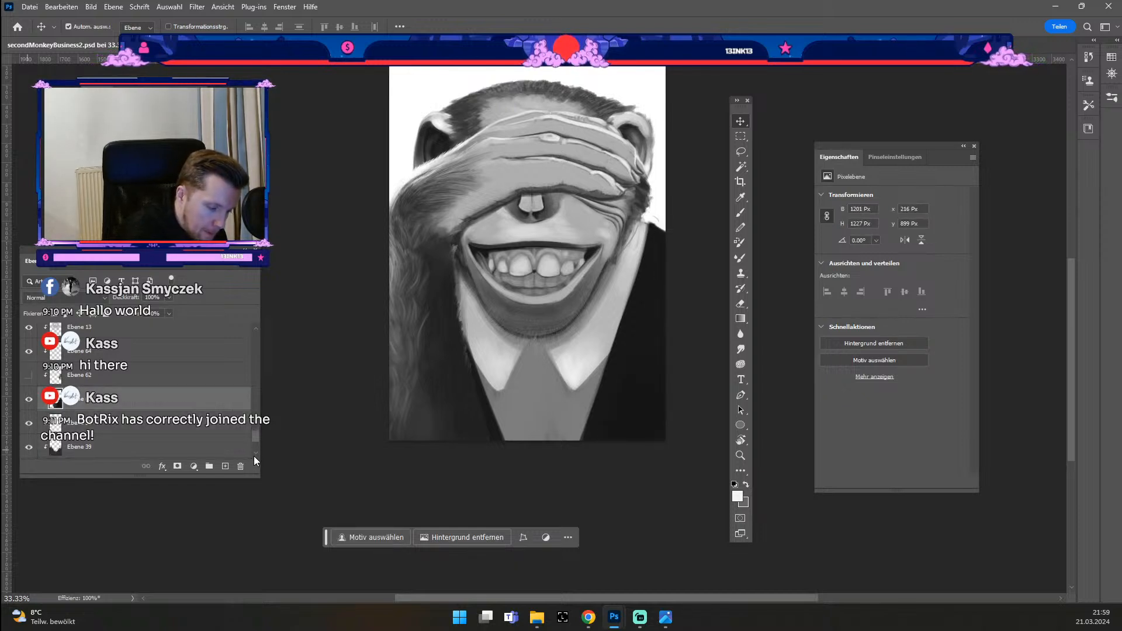
scroll(255, 455, down, 1)
scroll(255, 455, down, 1)
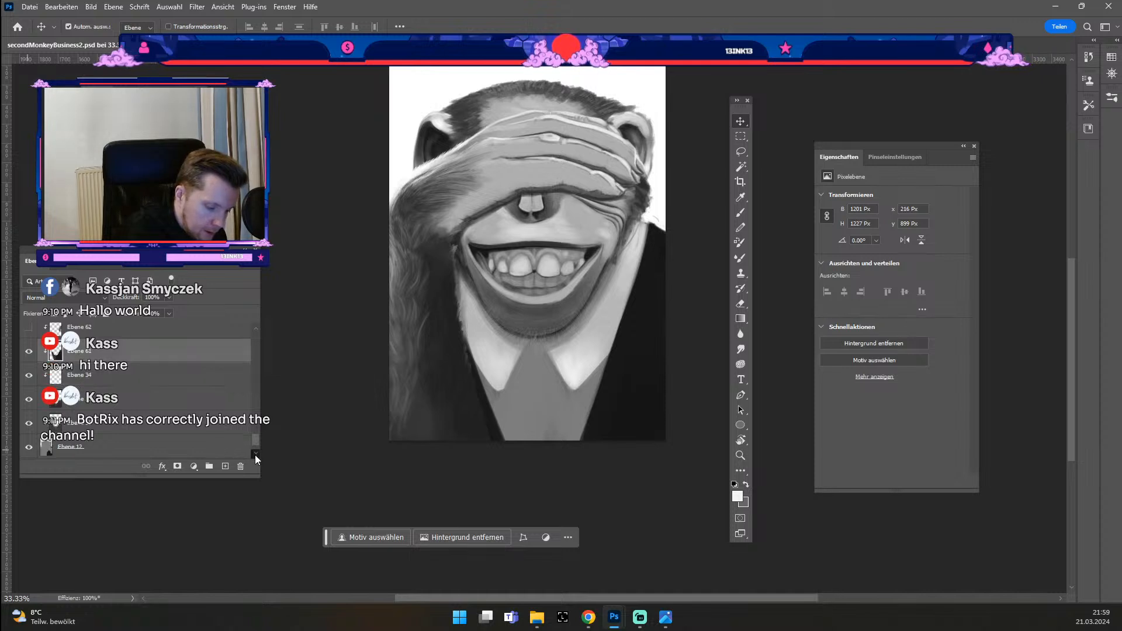
click(241, 445)
key(e)
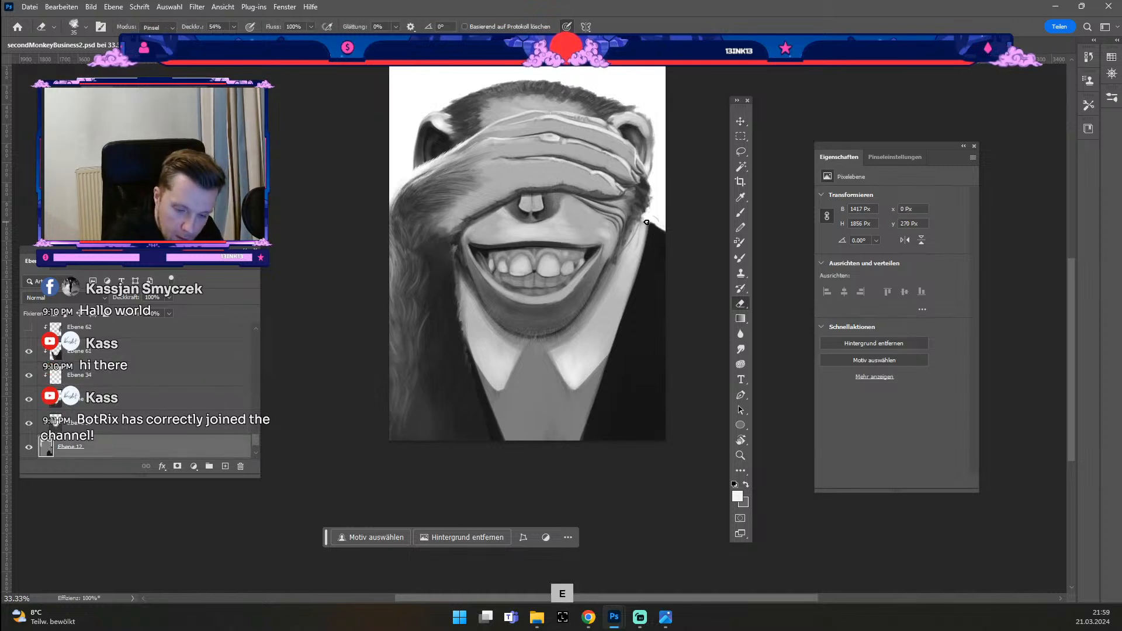
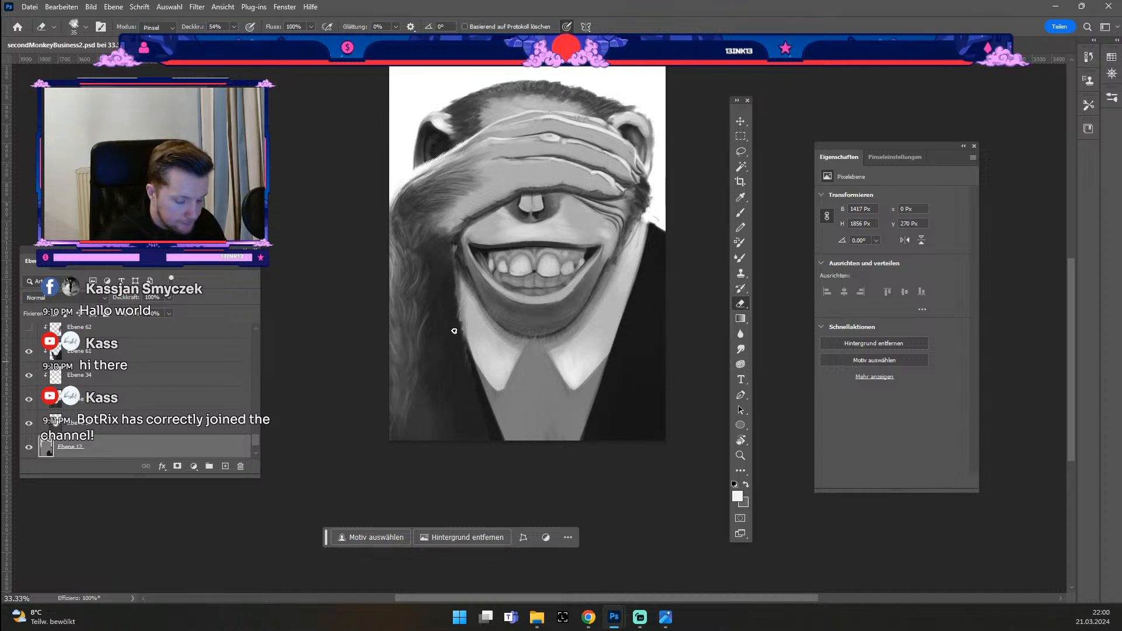
Step: Select the black jacket's layer Ebene 68, check it by toggling its visibility, and add a new layer above it
key(v)
click(648, 322)
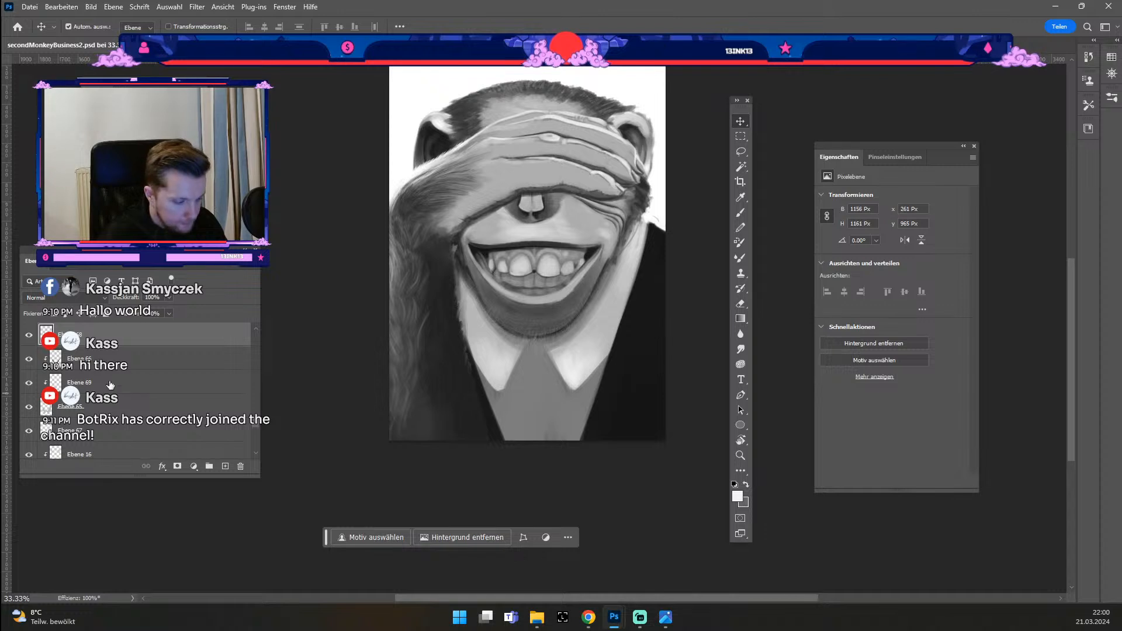
click(29, 336)
click(30, 337)
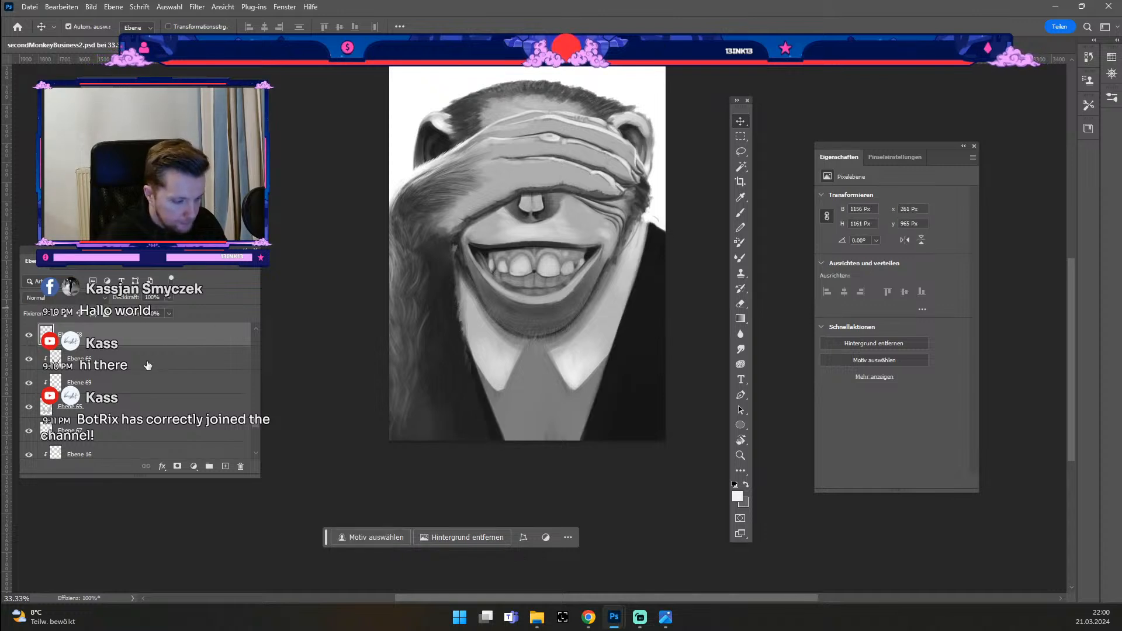
scroll(147, 366, up, 2)
click(226, 467)
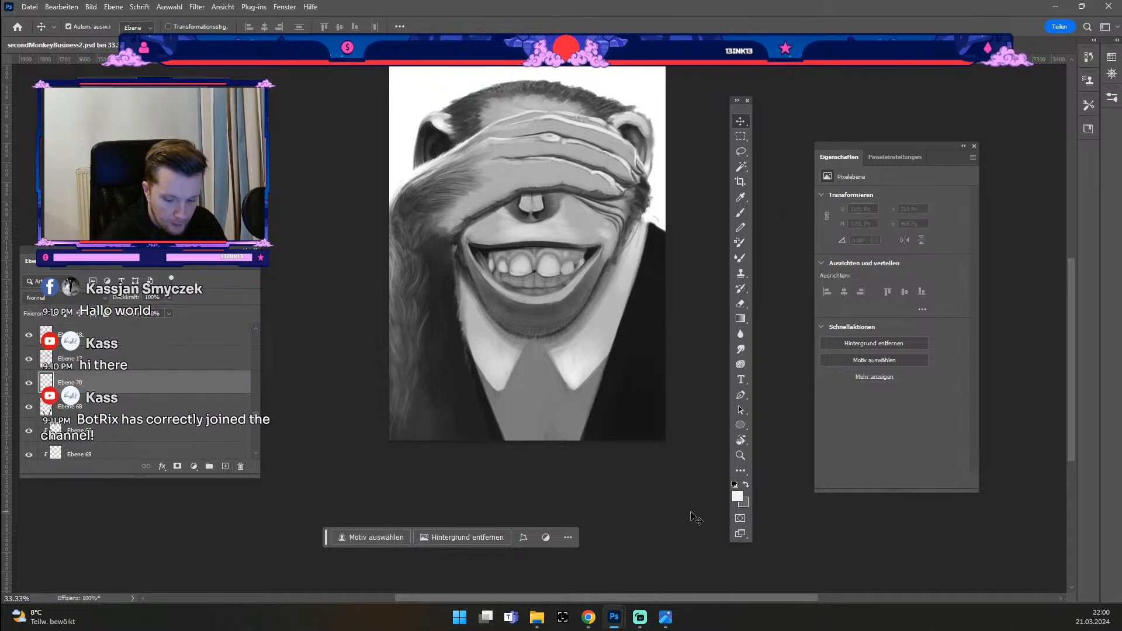
Step: Sample the jacket's black as foreground colour, lighten it to dark grey 494949 and activate the Brush
click(738, 497)
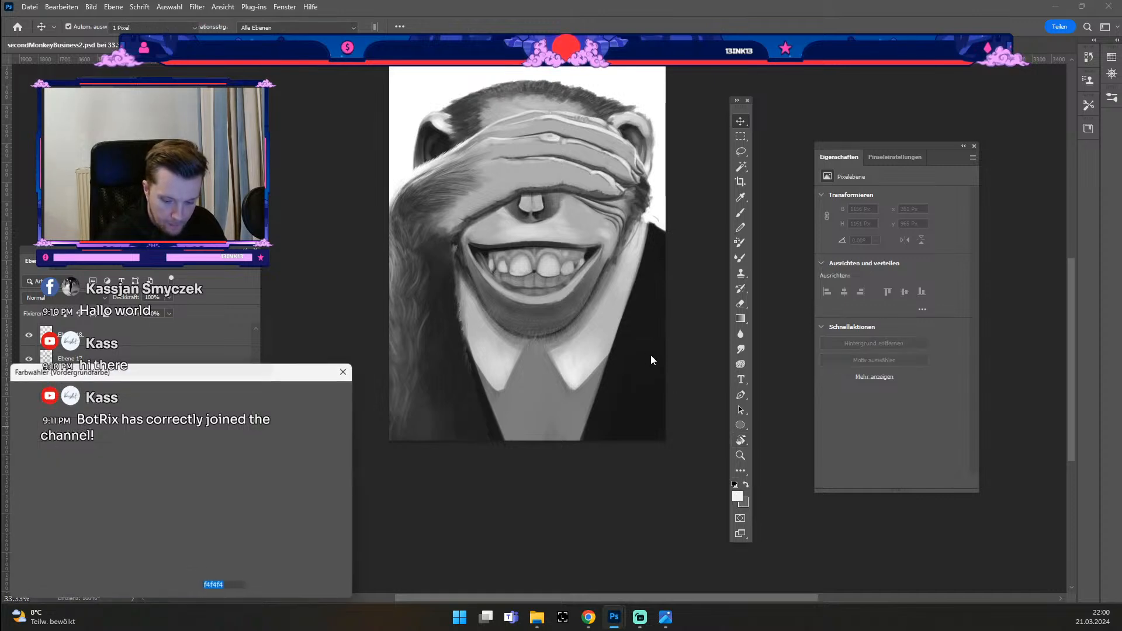
click(658, 359)
click(297, 396)
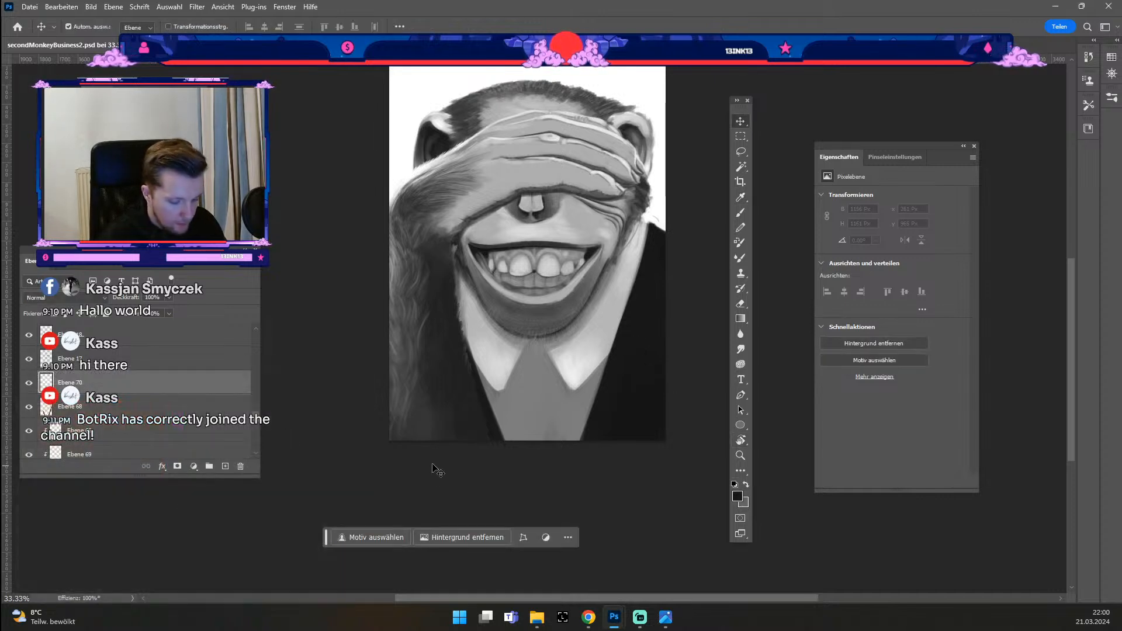
click(738, 497)
click(9, 505)
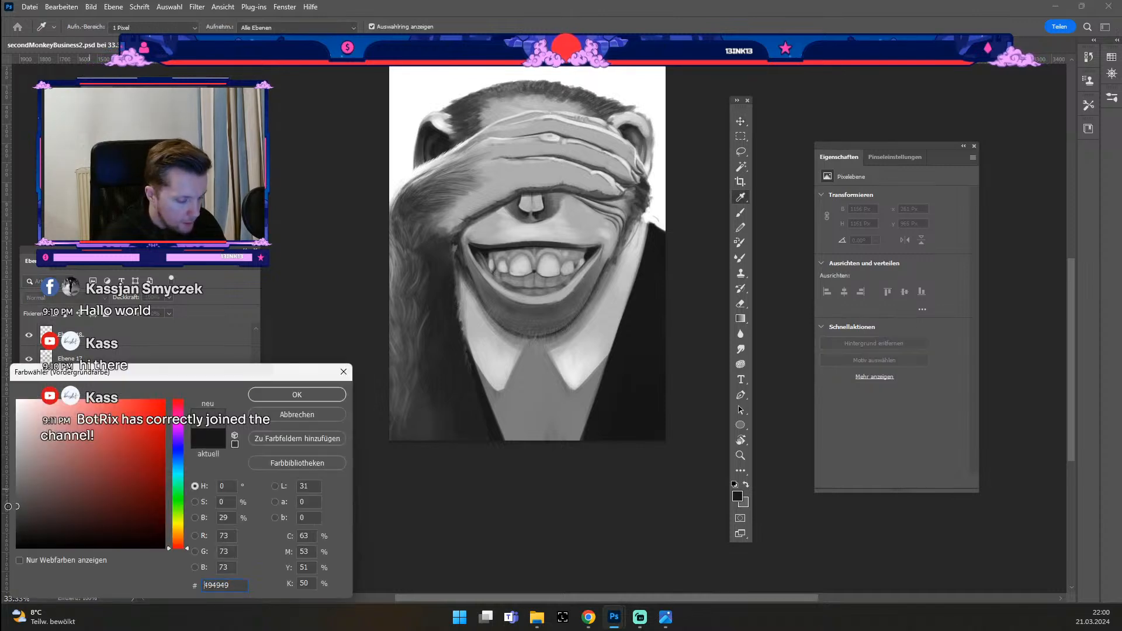
click(273, 395)
key(b)
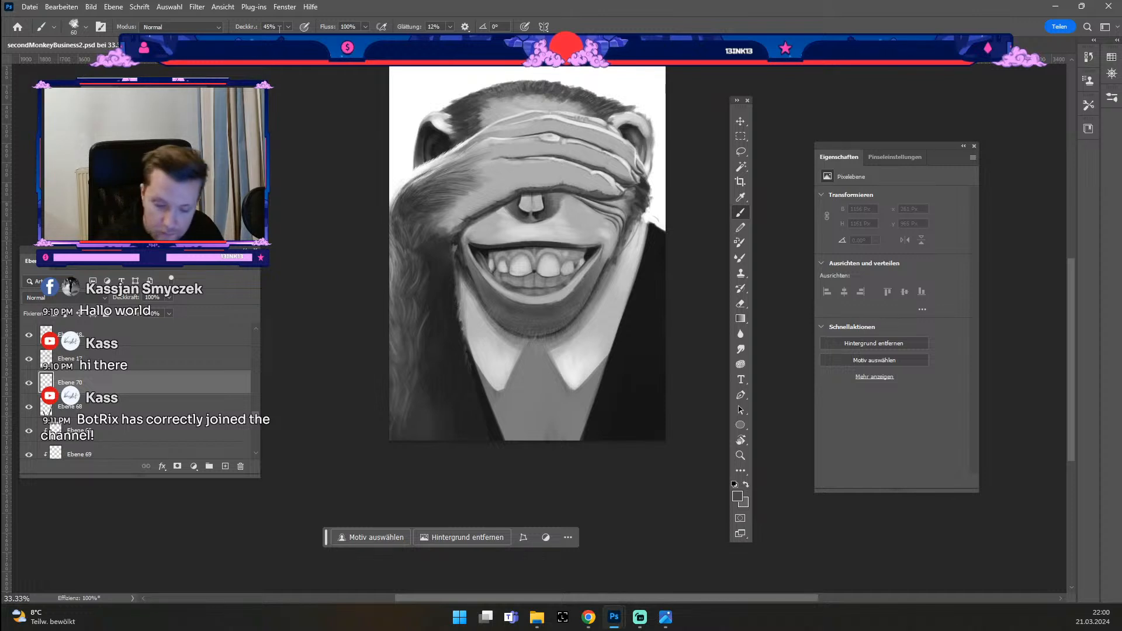
Step: Try dark grey brush strokes on the jacket's right shoulder beside the collar and undo them, adjusting the brush size
drag(663, 218, 651, 248)
key(ctrl+z)
key(ctrl+z)
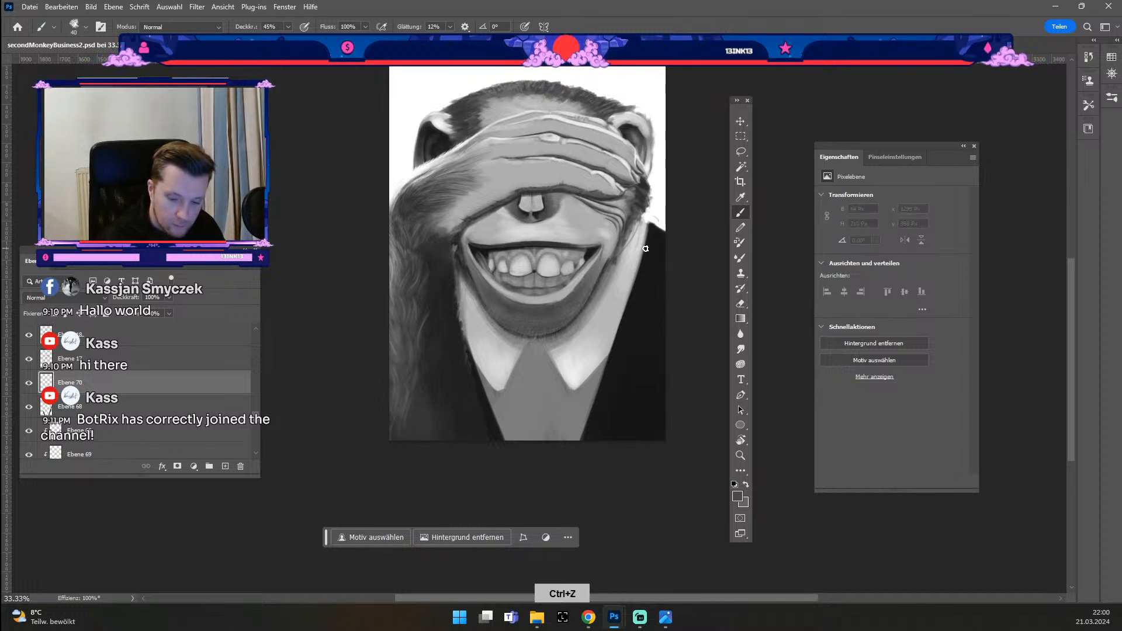
key(odiaeresis)
key(numbersign)
key(numbersign)
mouse_move(653, 244)
mouse_down()
mouse_move(647, 228)
mouse_move(648, 245)
mouse_up()
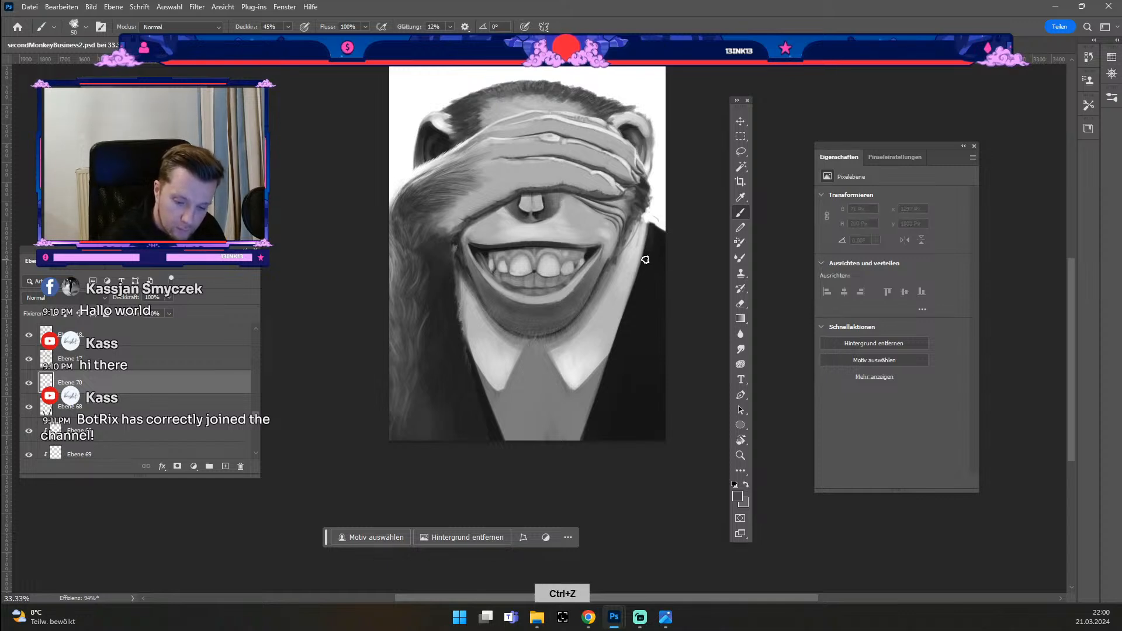
Step: Select the black jacket's layer Ebene 68 again, add a new layer directly above it and clip it to the jacket
click(741, 121)
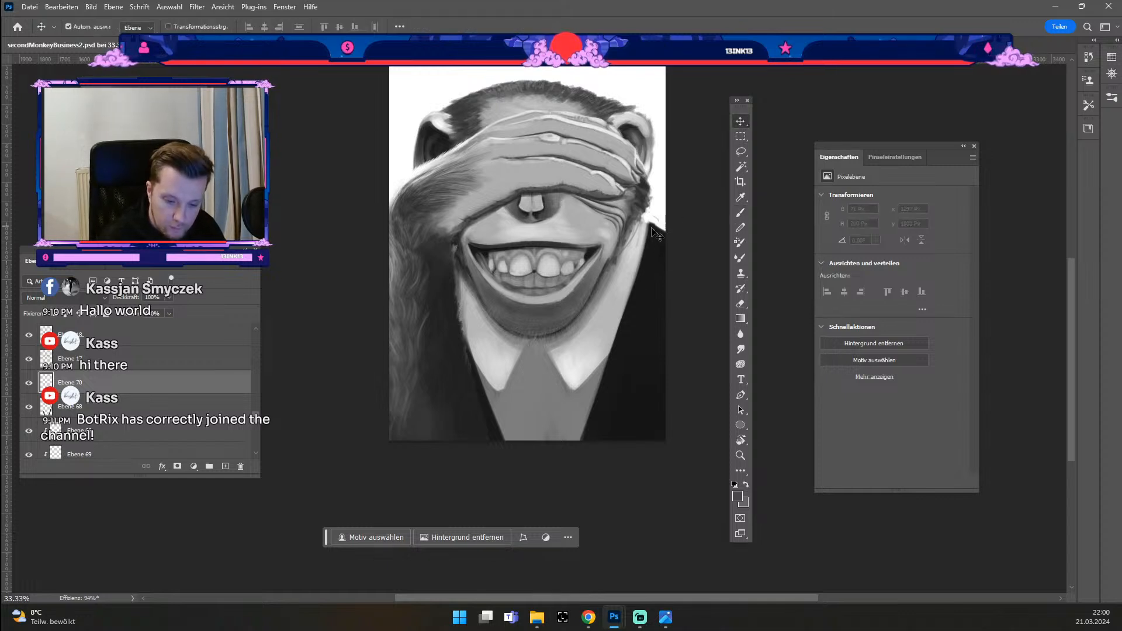
click(659, 241)
scroll(99, 425, down, 3)
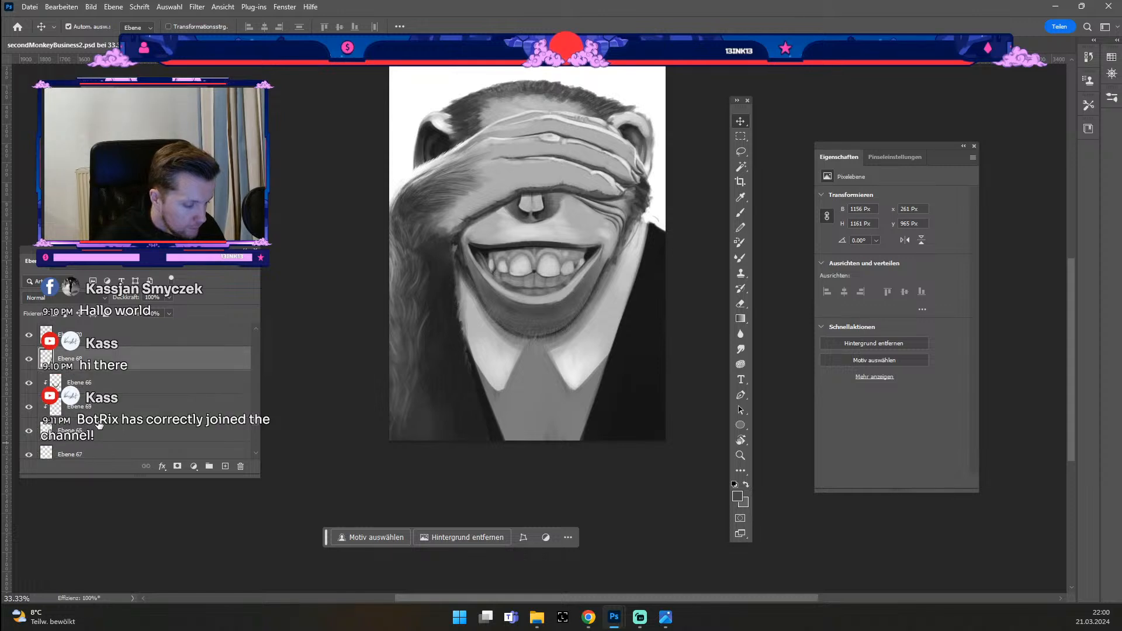
click(29, 336)
click(30, 336)
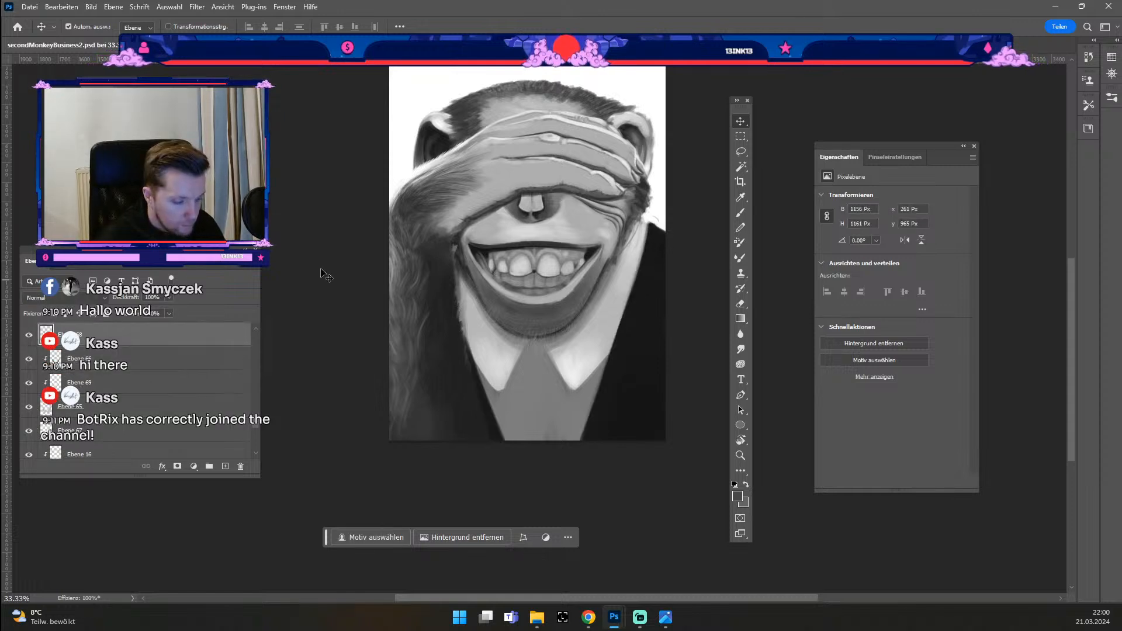
scroll(146, 385, up, 2)
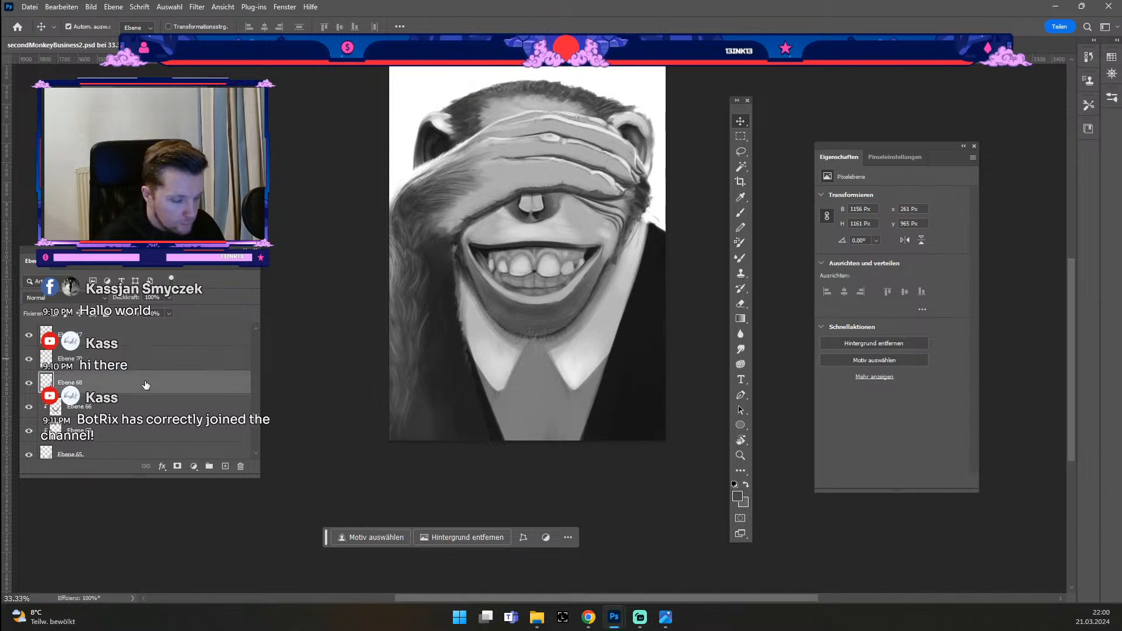
click(225, 467)
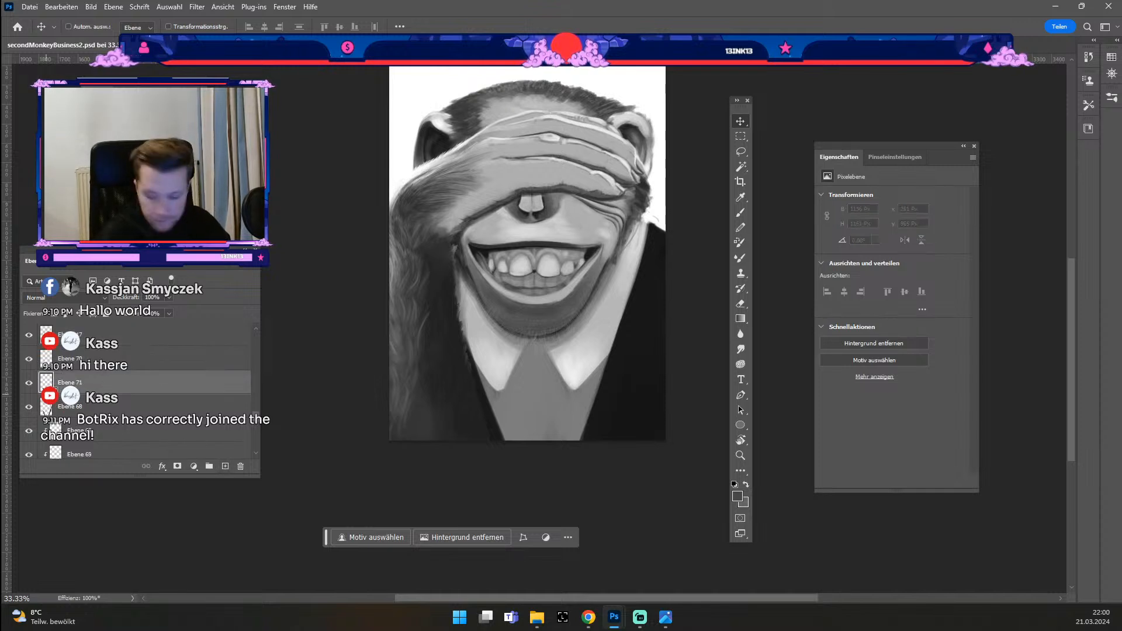
key(ctrl+alt+g)
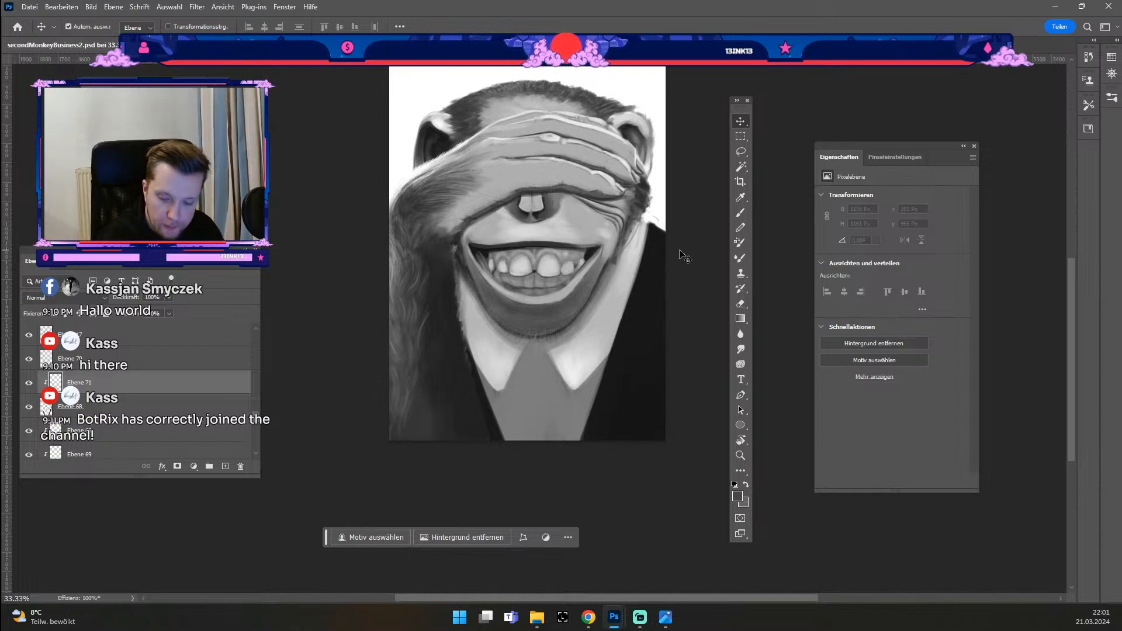
Step: Brush dark grey at 45% opacity onto the jacket's right shoulder and along the collar edge with an enlarged brush
key(b)
key(odiaeresis)
key(numbersign)
key(numbersign)
key(numbersign)
key(numbersign)
drag(658, 217, 640, 272)
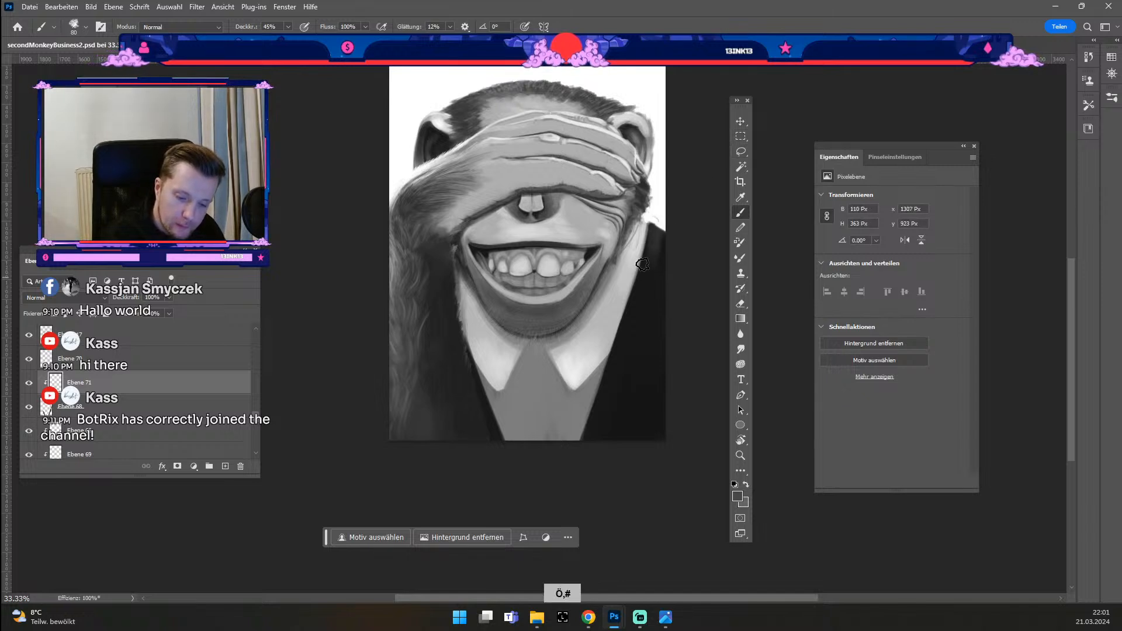
drag(663, 228, 657, 289)
drag(660, 228, 638, 291)
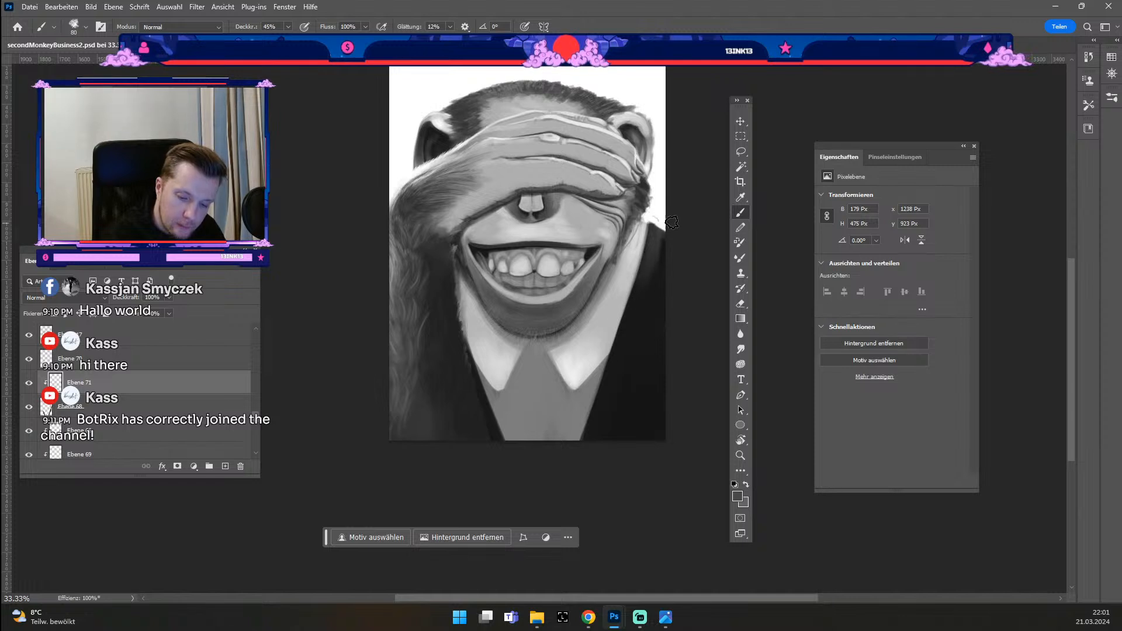
Step: Reduce the brush to 70 px and set the foreground colour to mid-grey 6f6f6f
key(odiaeresis)
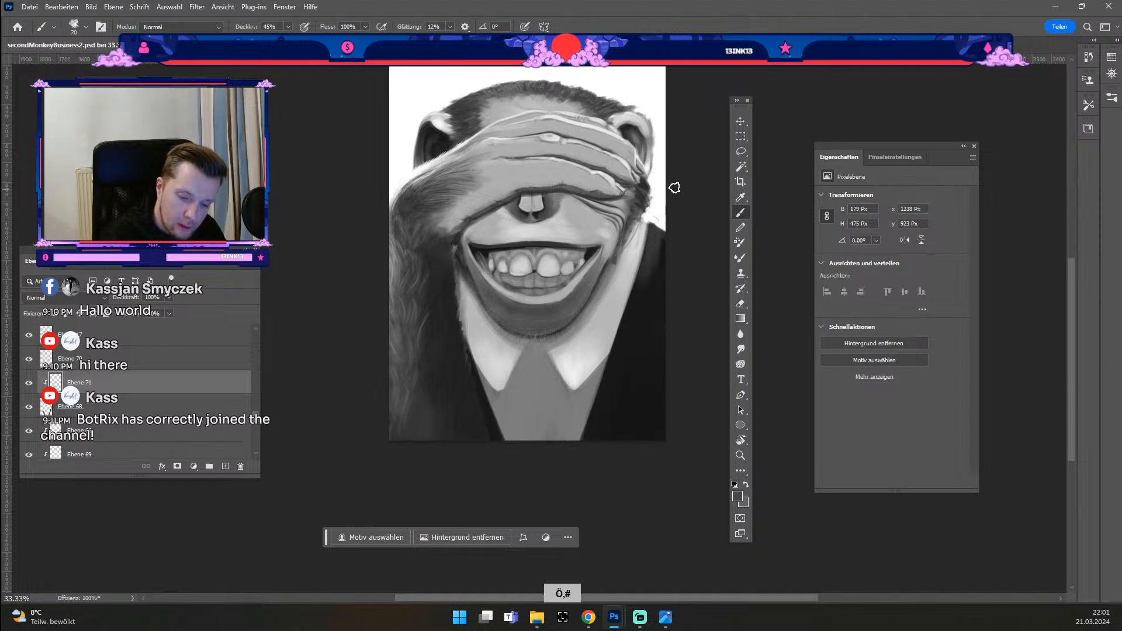
click(739, 497)
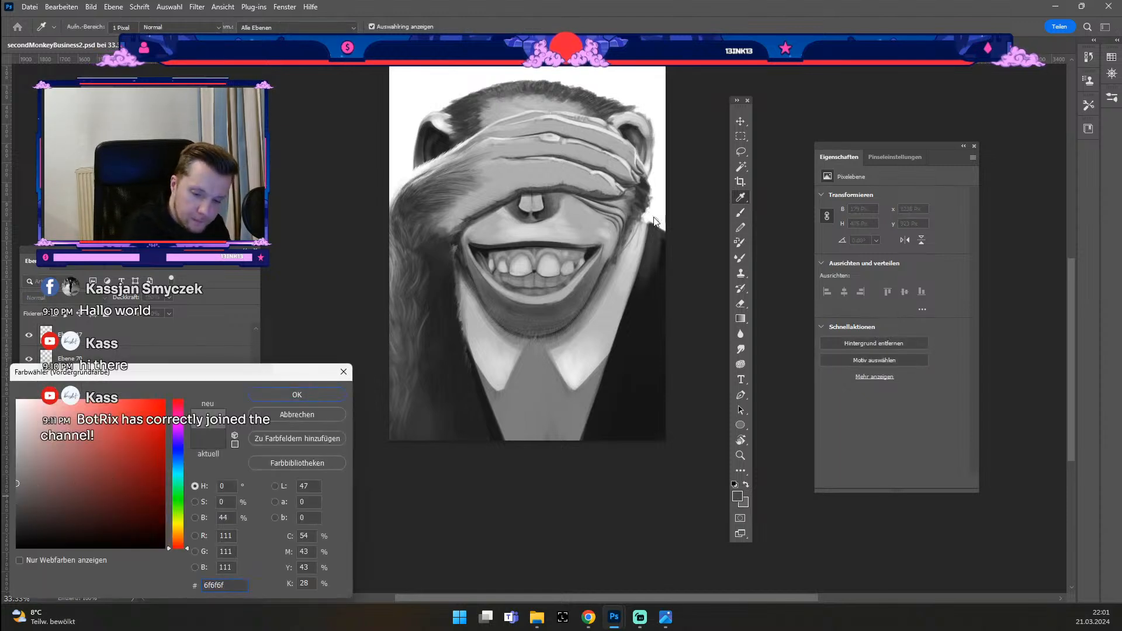
click(289, 395)
Step: Try mid-grey strokes on the jacket's right shoulder with smaller brush sizes and undo them
key(ctrl+z)
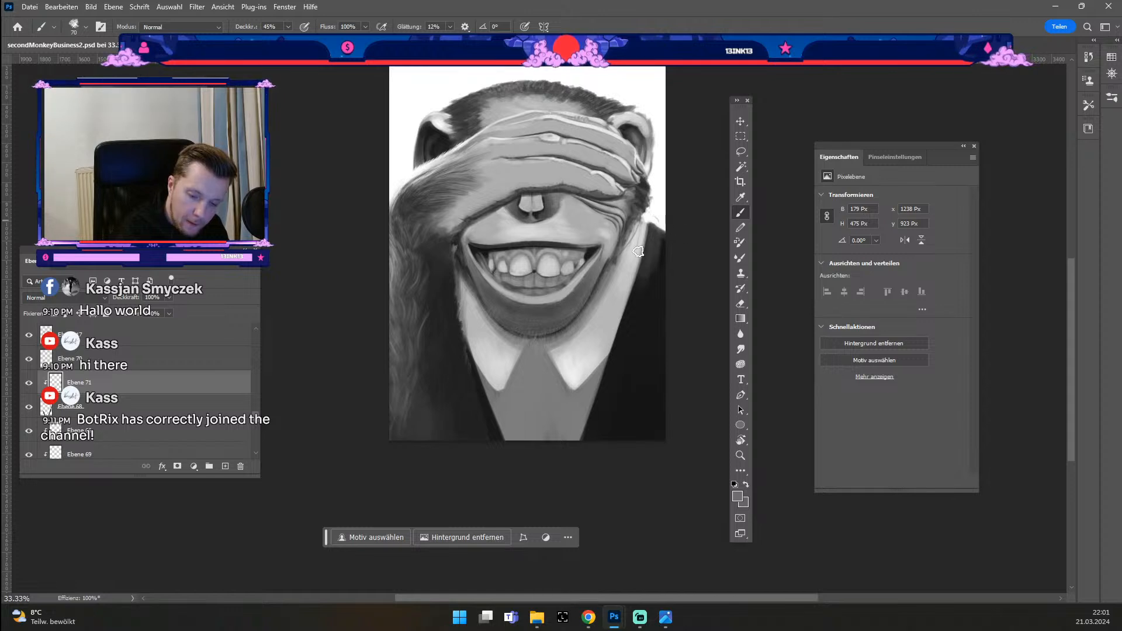
key(odiaeresis)
key(odiaeresis)
key(odiaeresis)
key(numbersign)
key(ctrl+z)
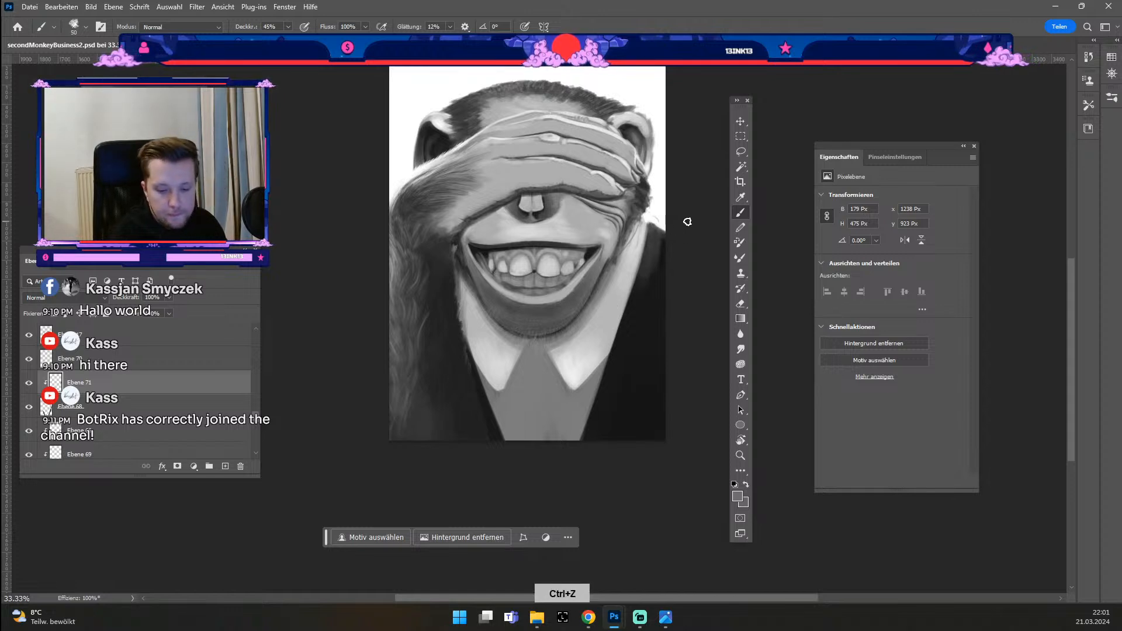
Step: Brush a mid-grey shading stroke down the lower right side of the black jacket with a smaller brush
key(odiaeresis)
key(odiaeresis)
key(odiaeresis)
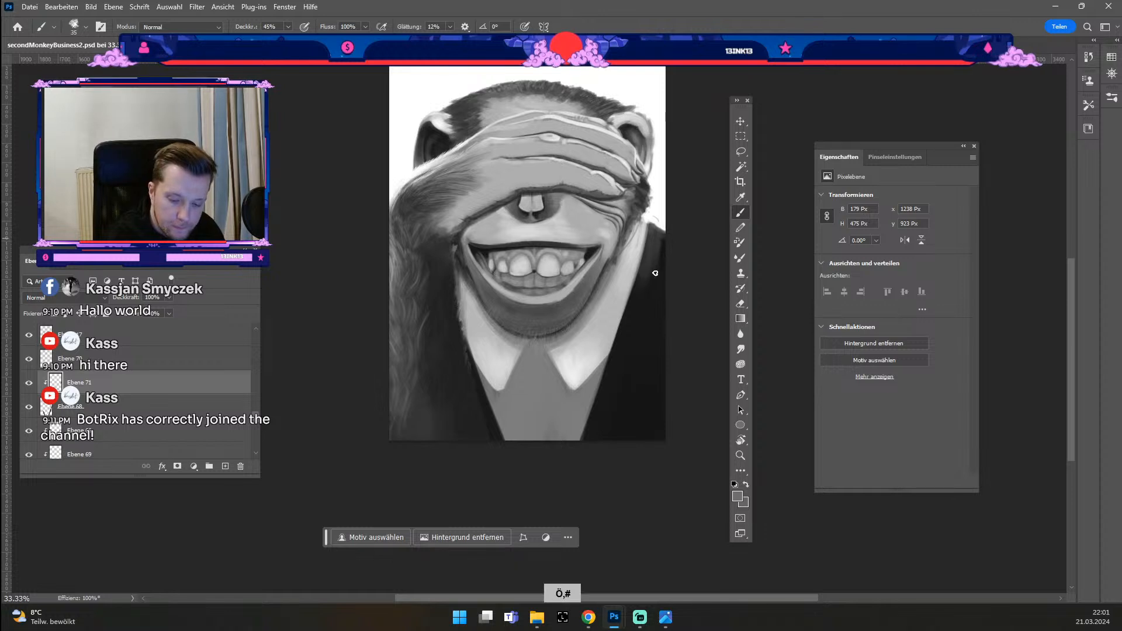
key(ctrl+z)
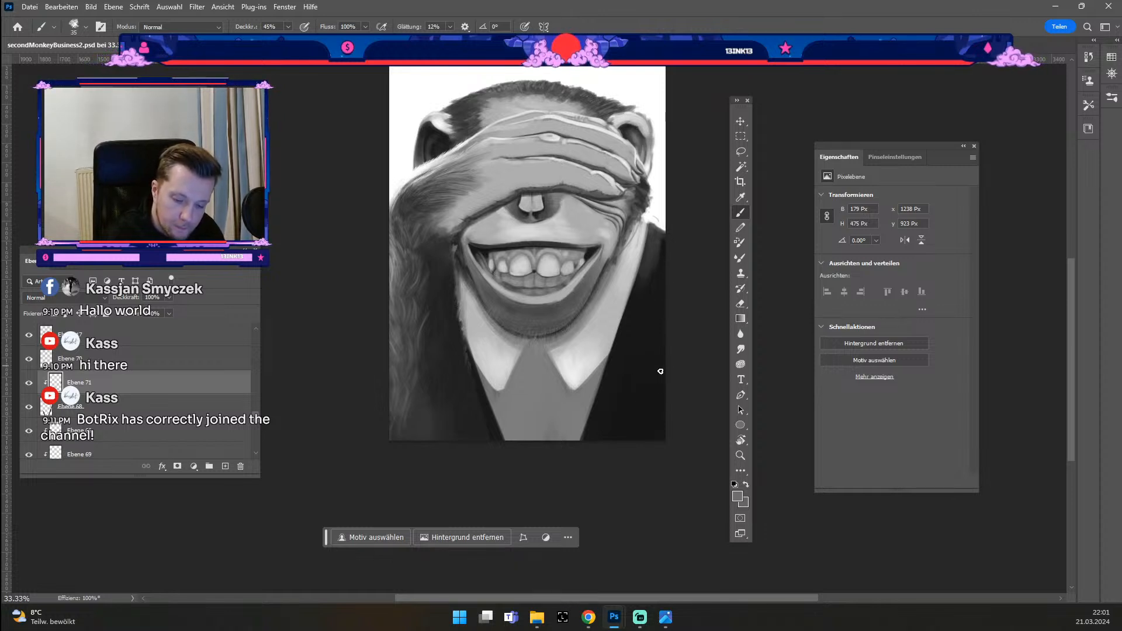
drag(635, 382, 693, 477)
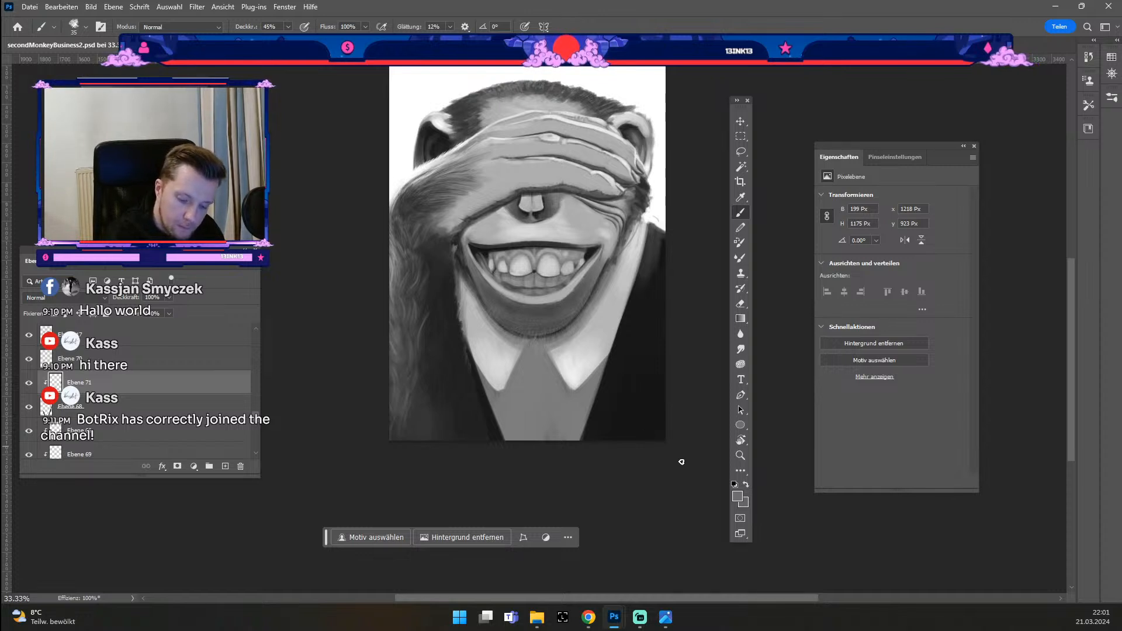
Step: Add a new layer above Ebene 71 and try mid-grey strokes on the jacket's lower right, undoing each one
key(ctrl+shift+alt+n)
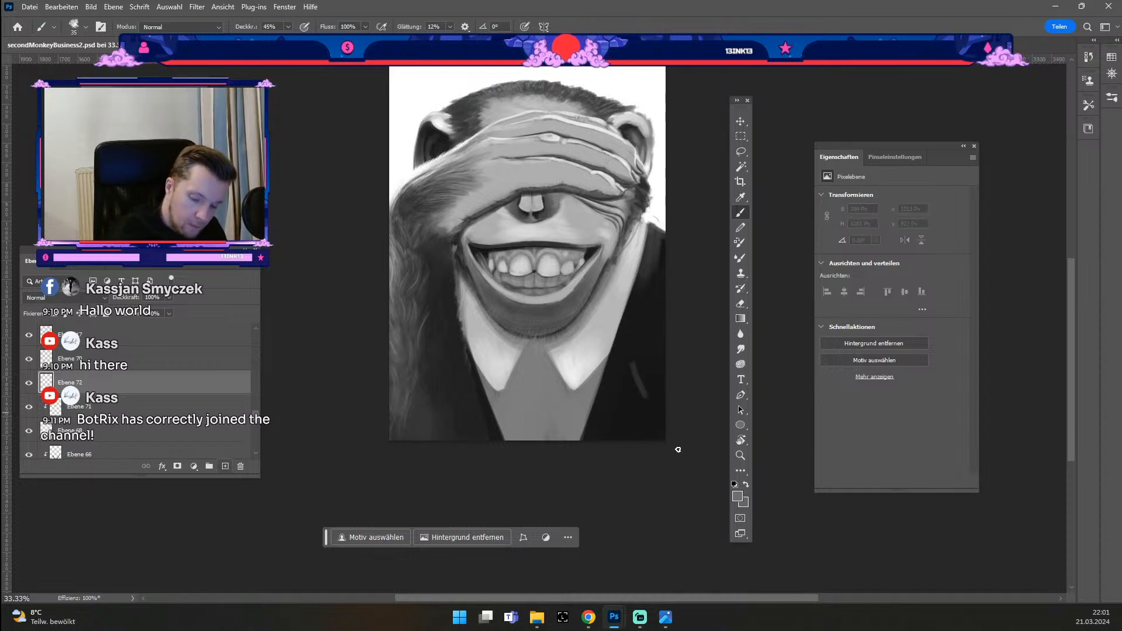
drag(633, 365, 668, 433)
key(ctrl+z)
drag(644, 384, 685, 426)
key(ctrl+z)
mouse_move(642, 374)
mouse_down()
mouse_move(680, 407)
mouse_move(644, 375)
mouse_move(675, 431)
mouse_move(603, 349)
mouse_move(658, 401)
mouse_up()
key(ctrl+z)
Step: Draw a short, thin diagonal grey line on the jacket's lower right with a smaller brush, undoing unwanted strokes
key(ö)
key(ö)
key(ö)
key(ö)
key(ctrl+z)
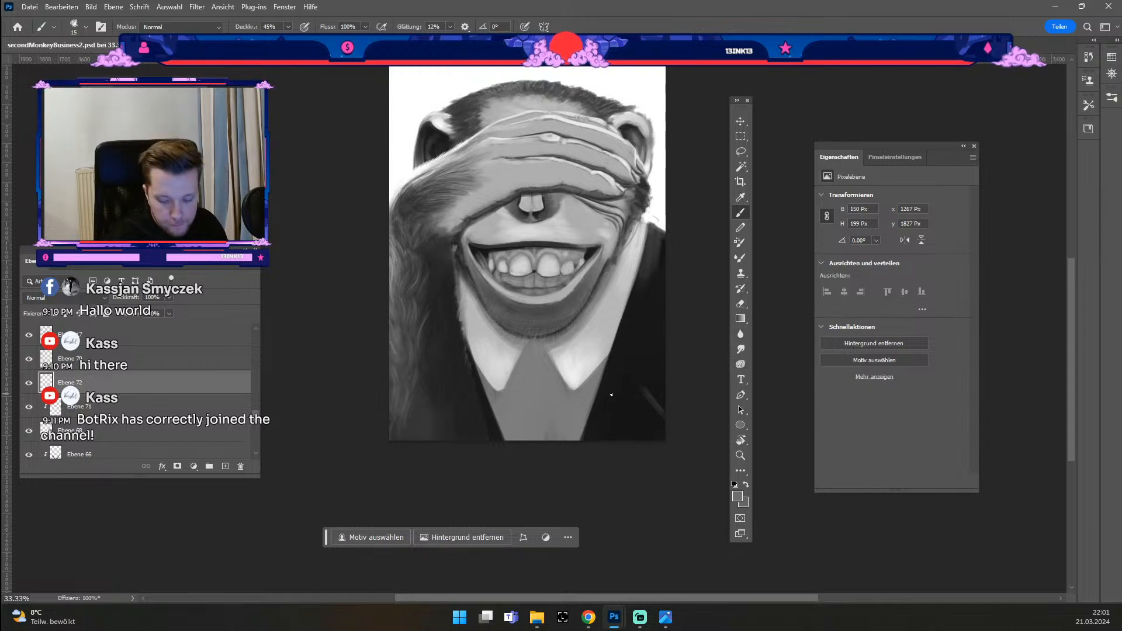
key(ctrl+z)
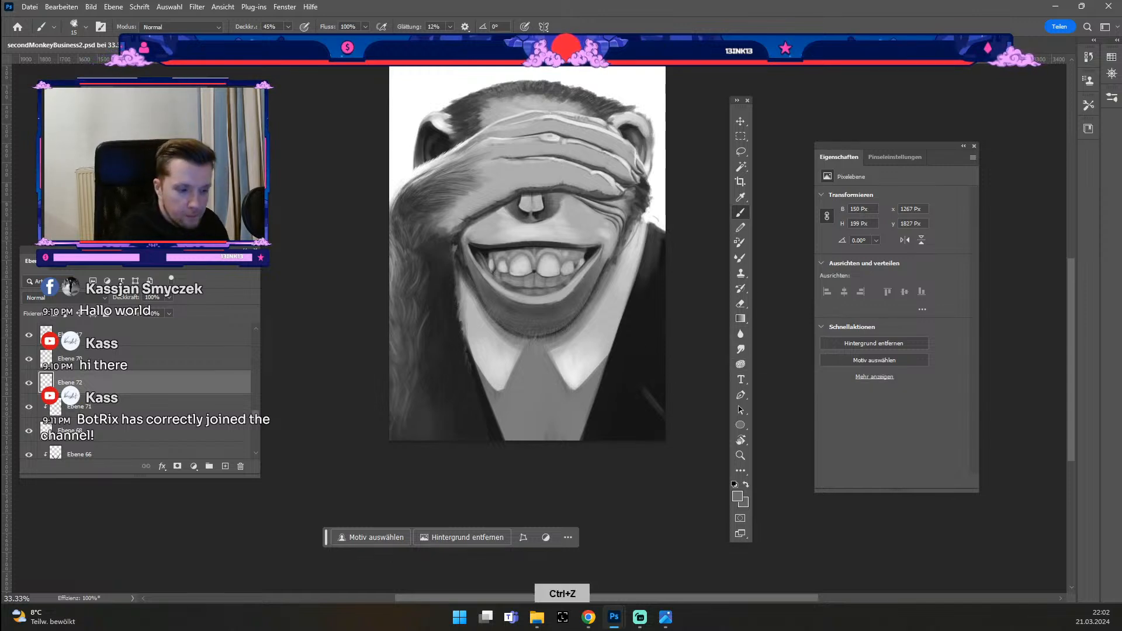
Step: Extend the lapel detail on the jacket's lower right at 17% brush opacity using the dark grey 493b3b and a 25 px brush
drag(289, 27, 270, 41)
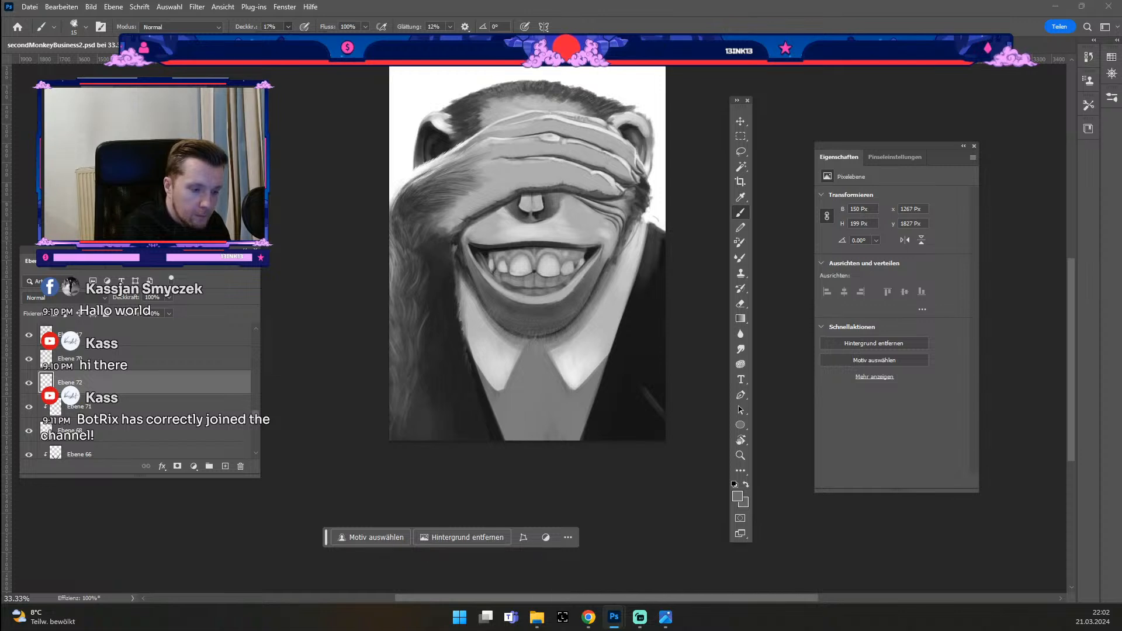
click(738, 496)
click(18, 501)
click(297, 395)
key(ctrl+z)
key(numbersign)
key(numbersign)
drag(677, 361, 631, 390)
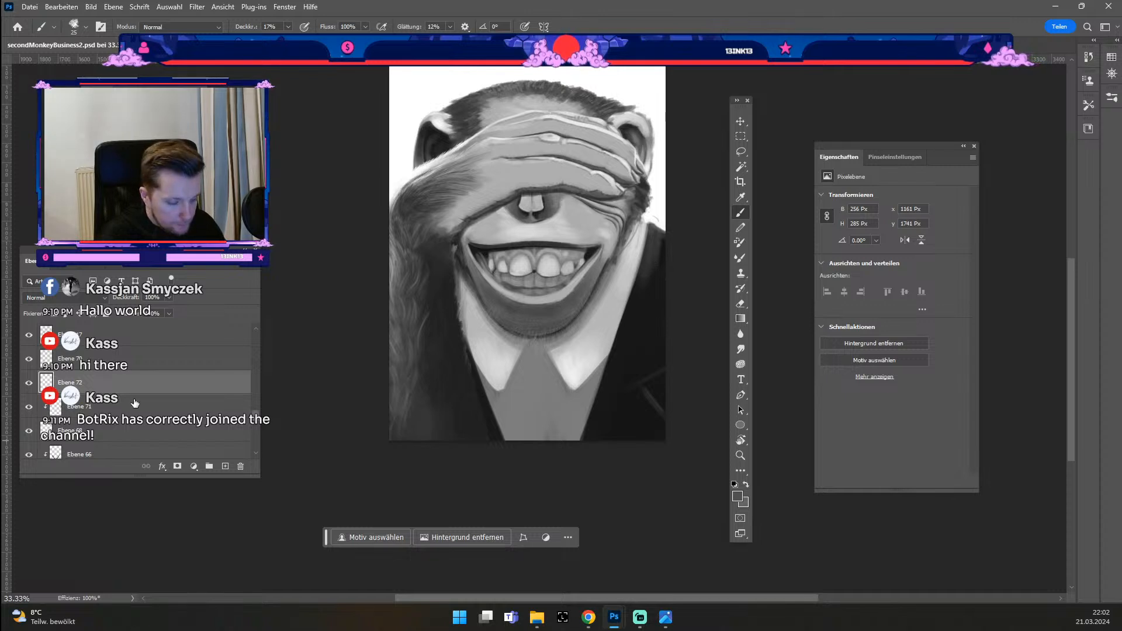
Step: Select the jacket shading layer Ebene 71 and set the foreground colour to dark grey 2b2b2b for the brush
click(742, 121)
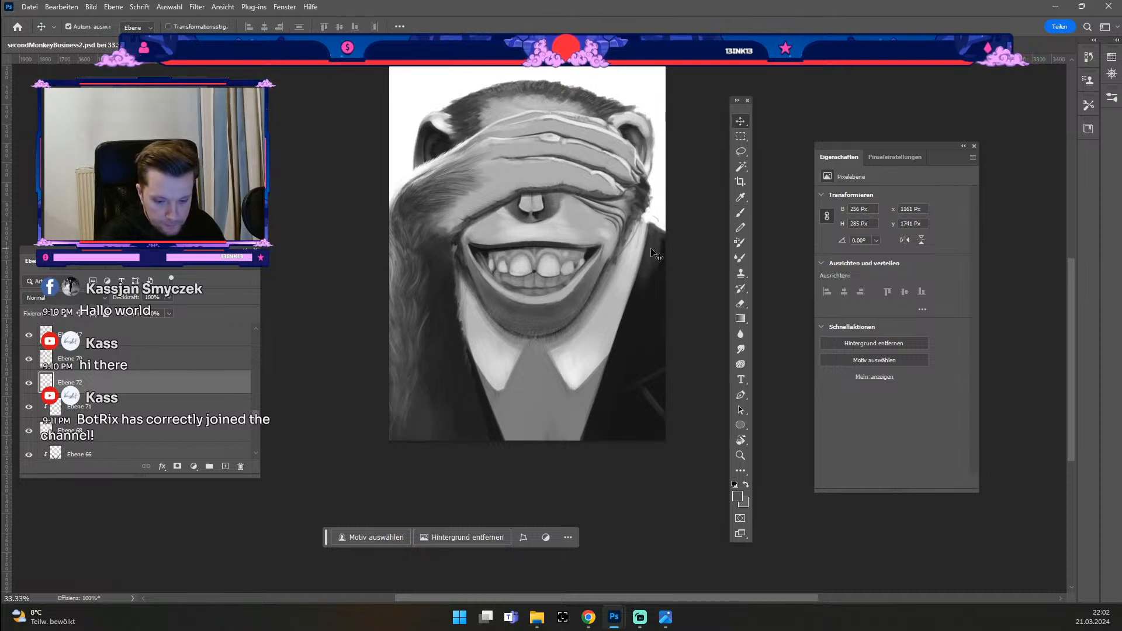
click(122, 409)
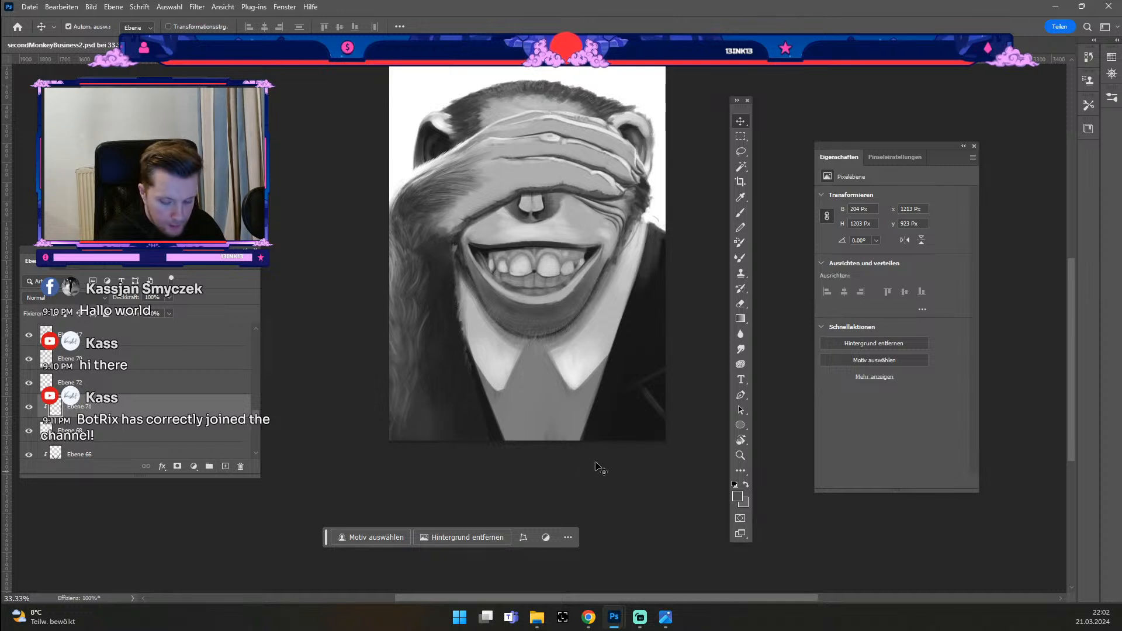
key(i)
click(738, 495)
text(2b2b2b)
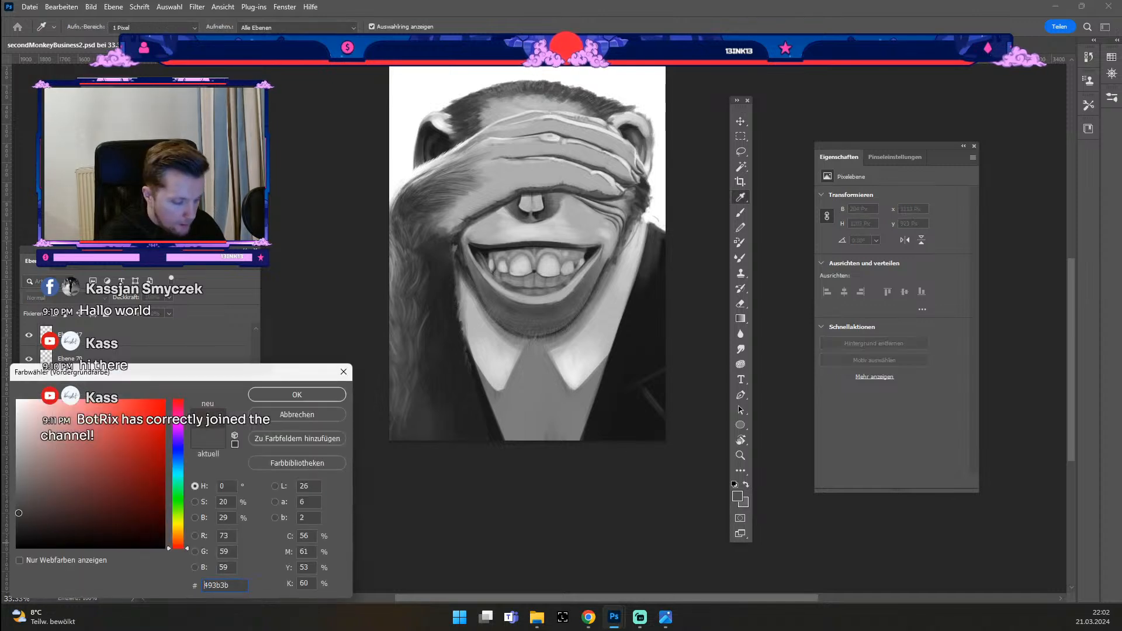
click(261, 395)
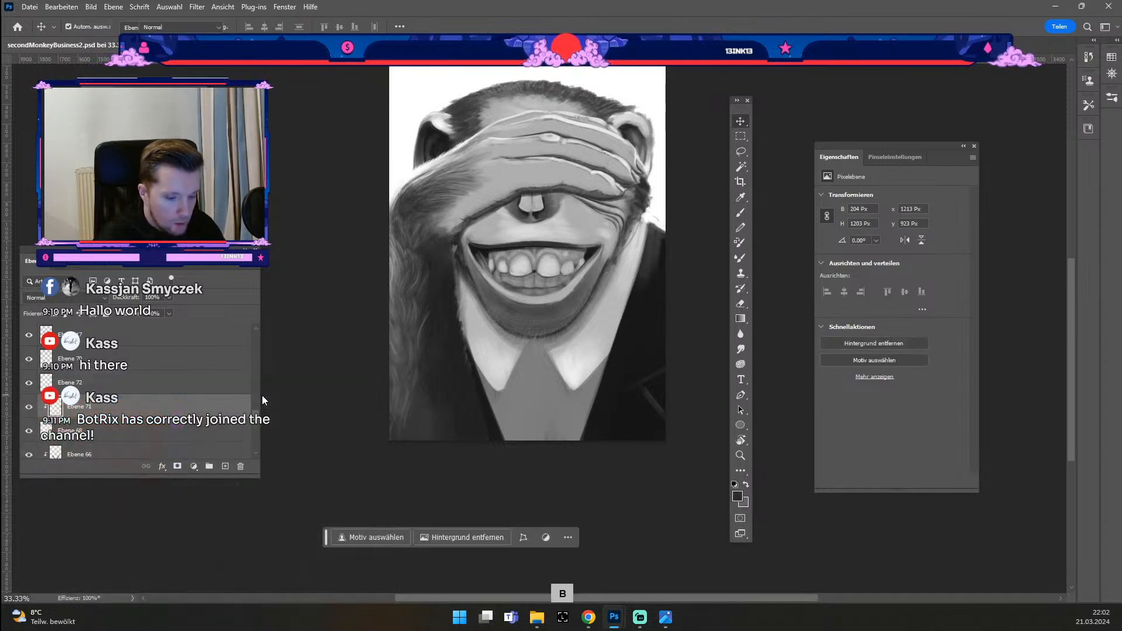
key(odiaeresis)
key(numbersign)
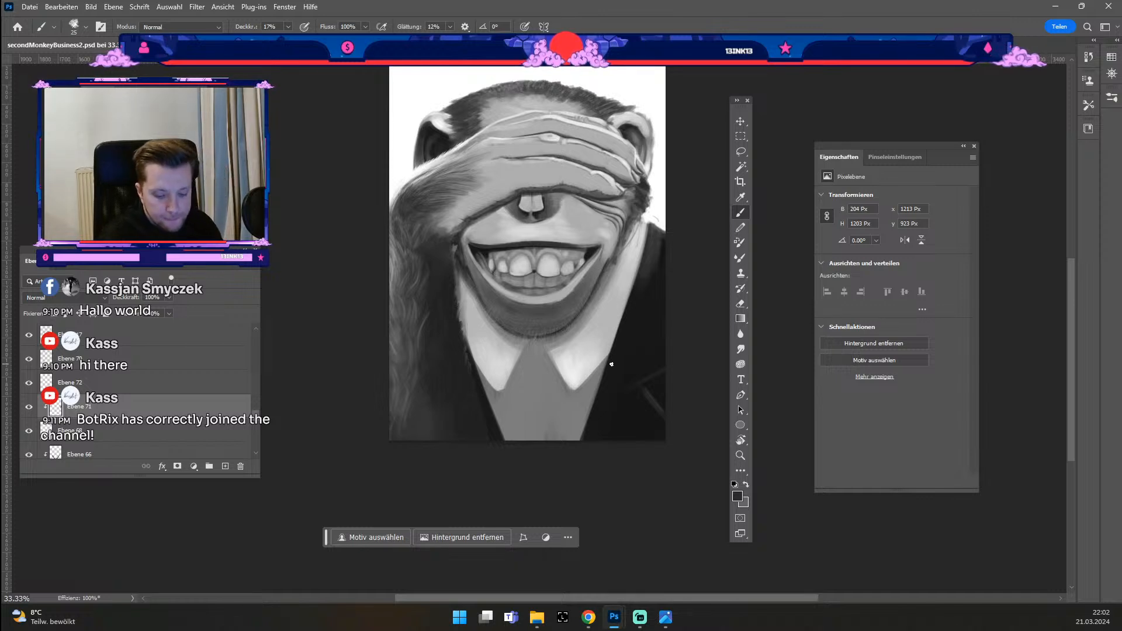
Step: Select the collar shading layer Ebene 66 and set the brush opacity to 33%
click(740, 121)
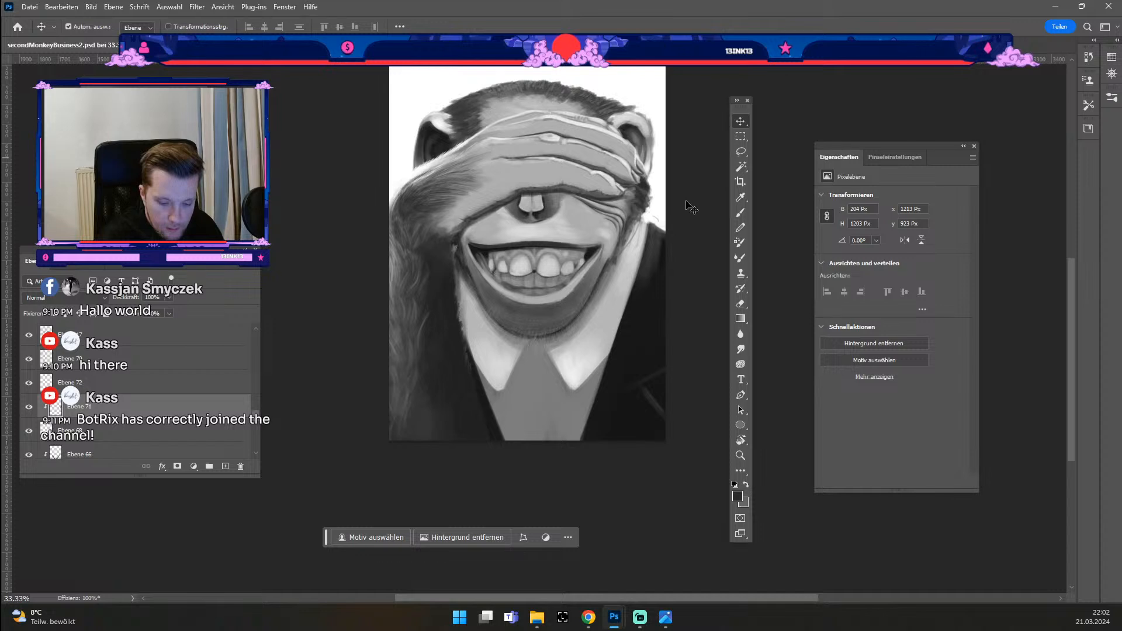
click(553, 352)
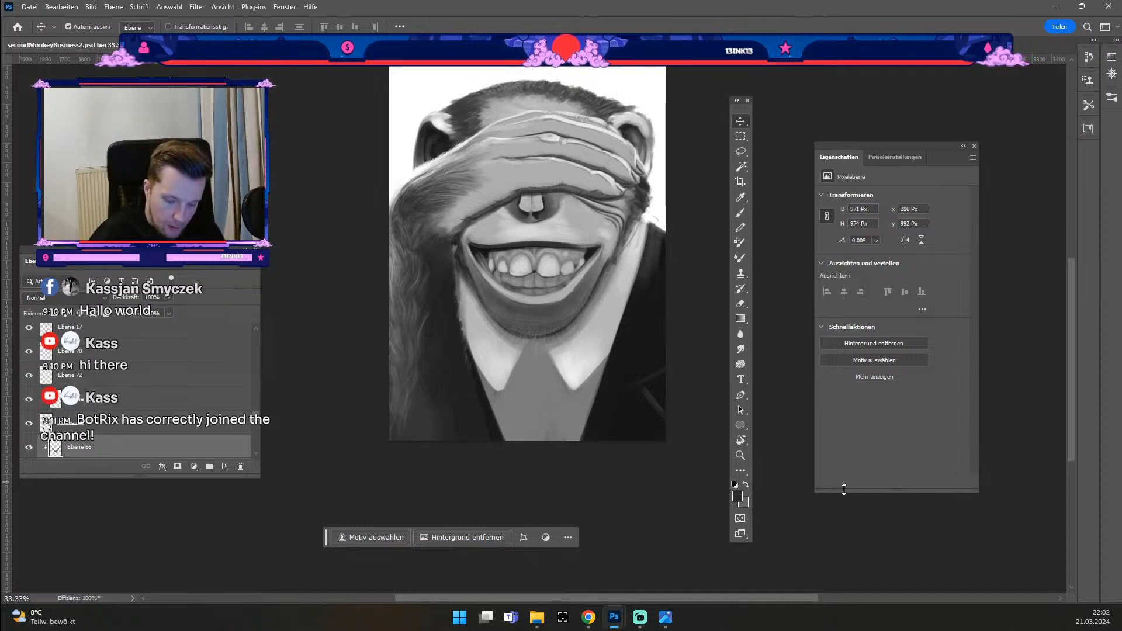
key(b)
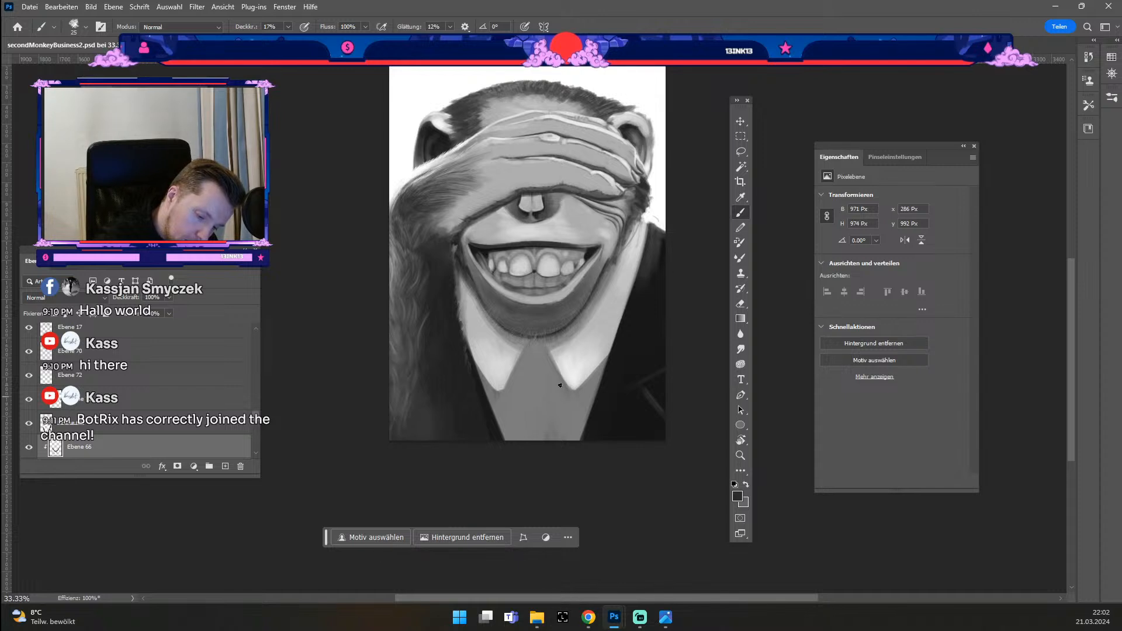
key(3)
key(3)
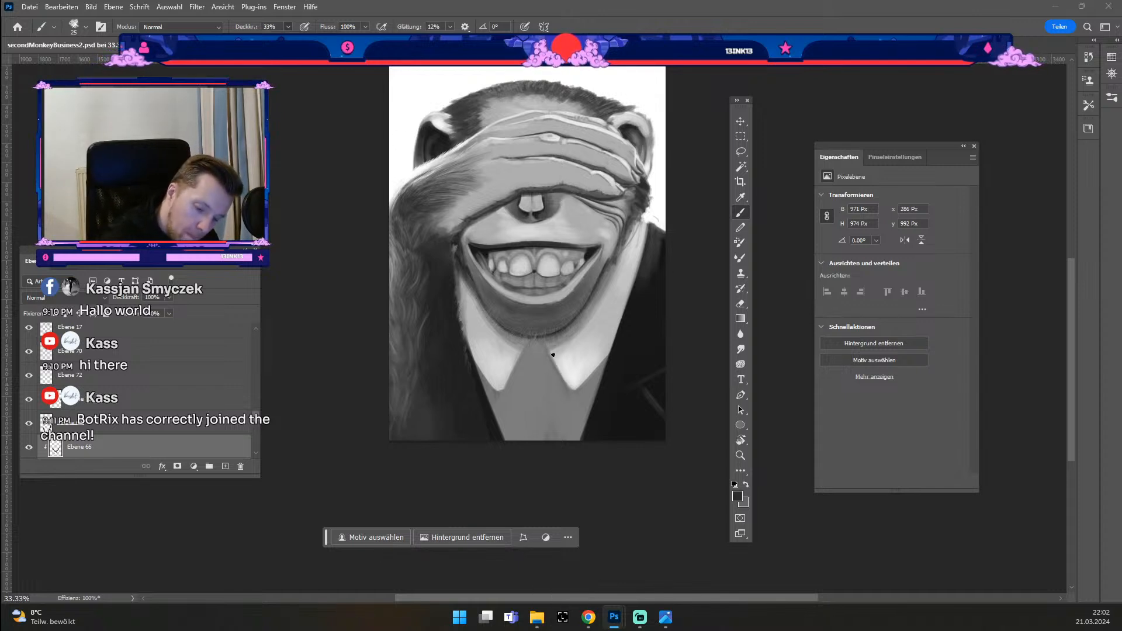
Step: Try dark strokes along the collar's right point with smaller brush sizes and undo them
key(odiaeresis)
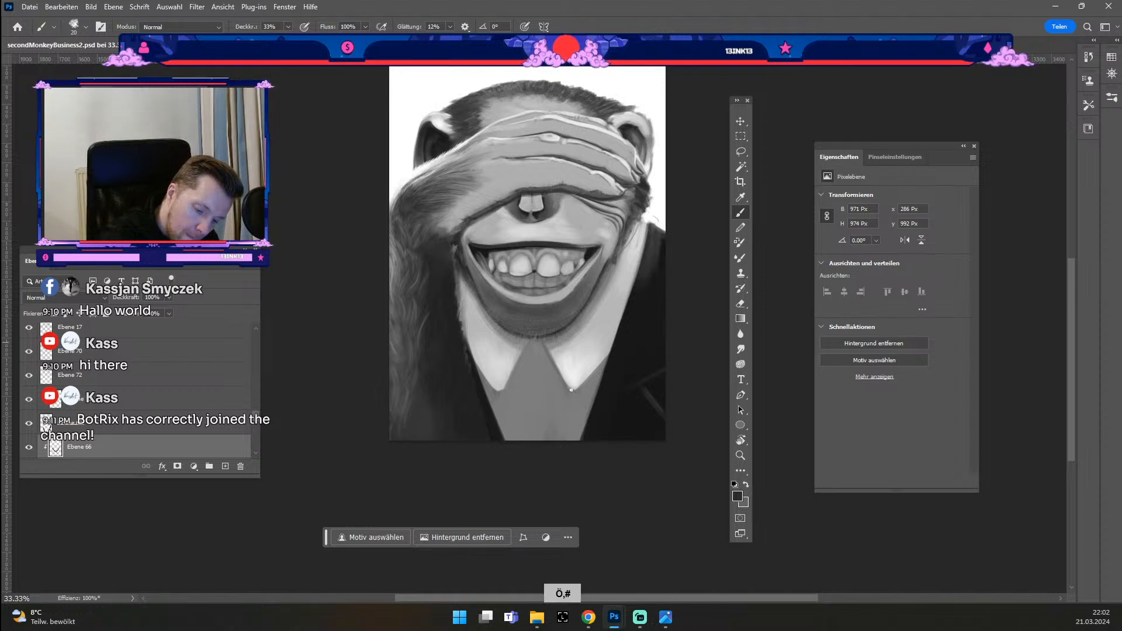
key(ctrl+z)
key(odiaeresis)
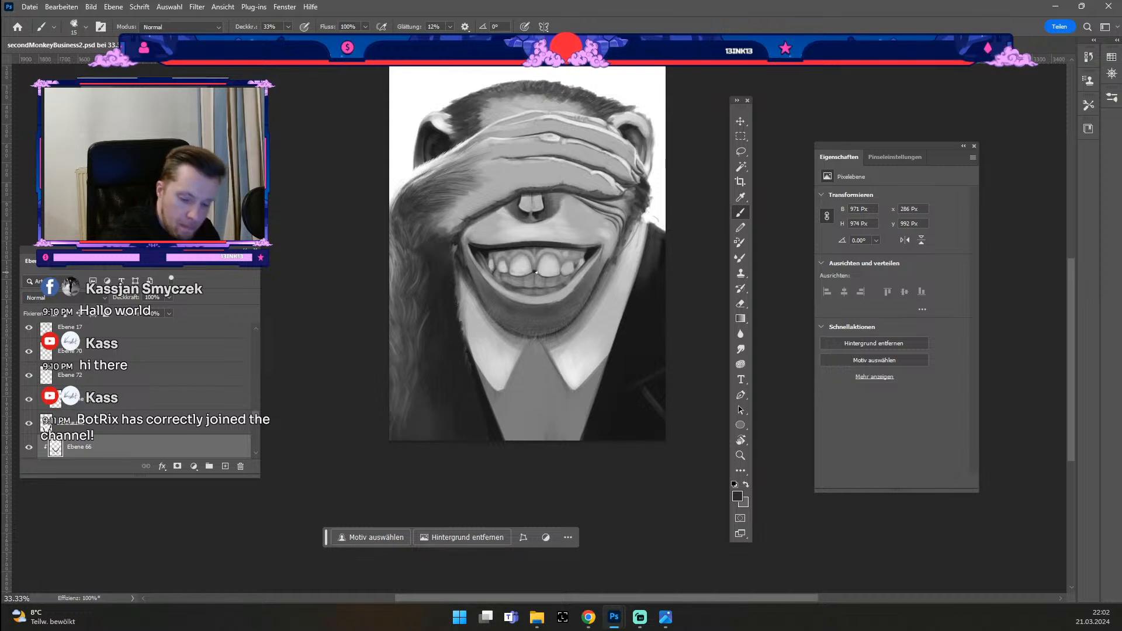
key(ctrl+z)
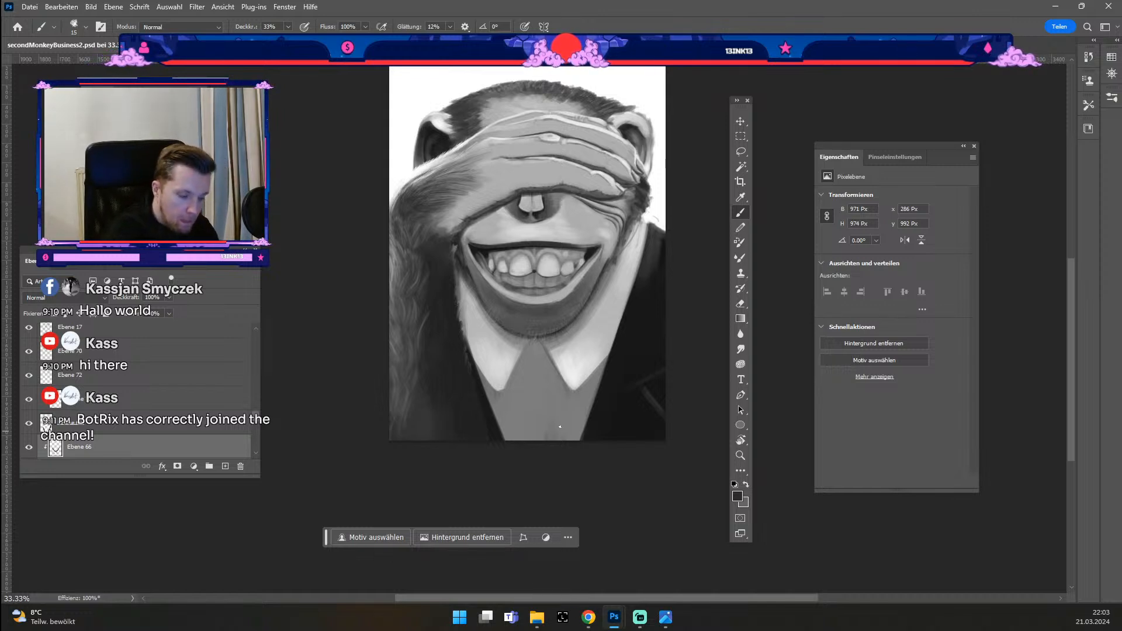
Step: Add a new layer above Ebene 71 and brush thin dark shadow lines along the inner edges of both collar points
click(176, 413)
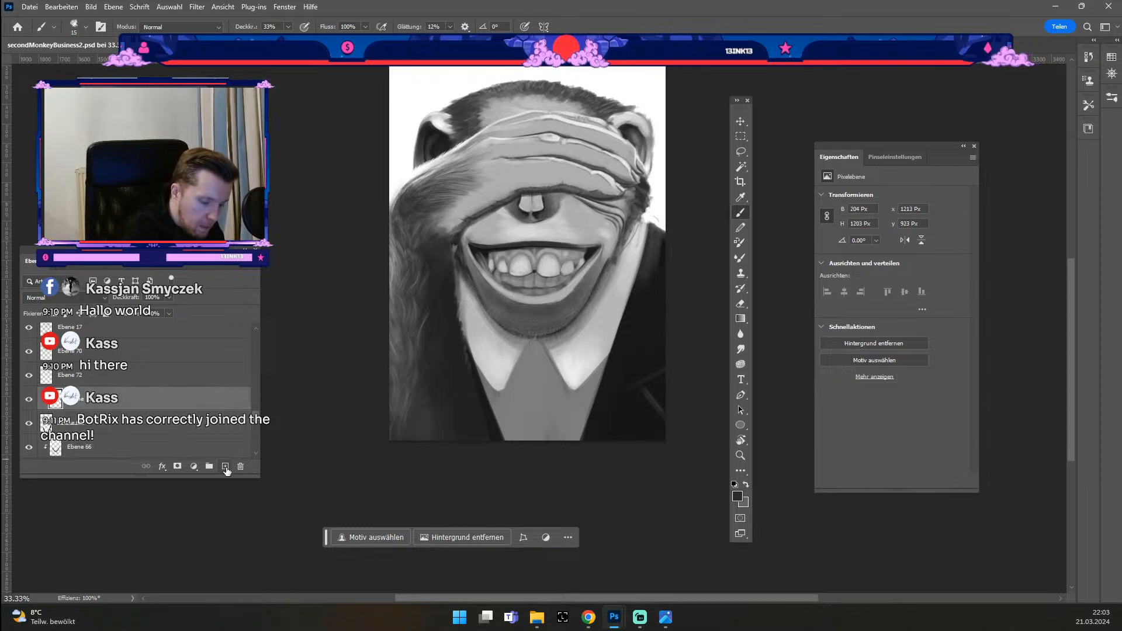
click(226, 467)
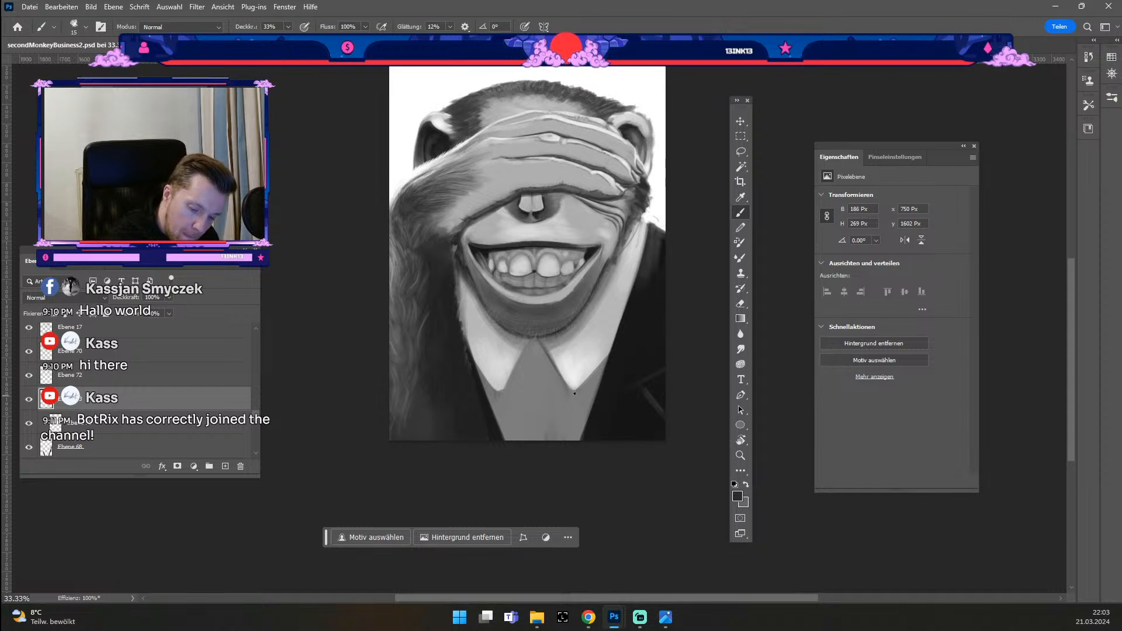
drag(582, 393, 580, 387)
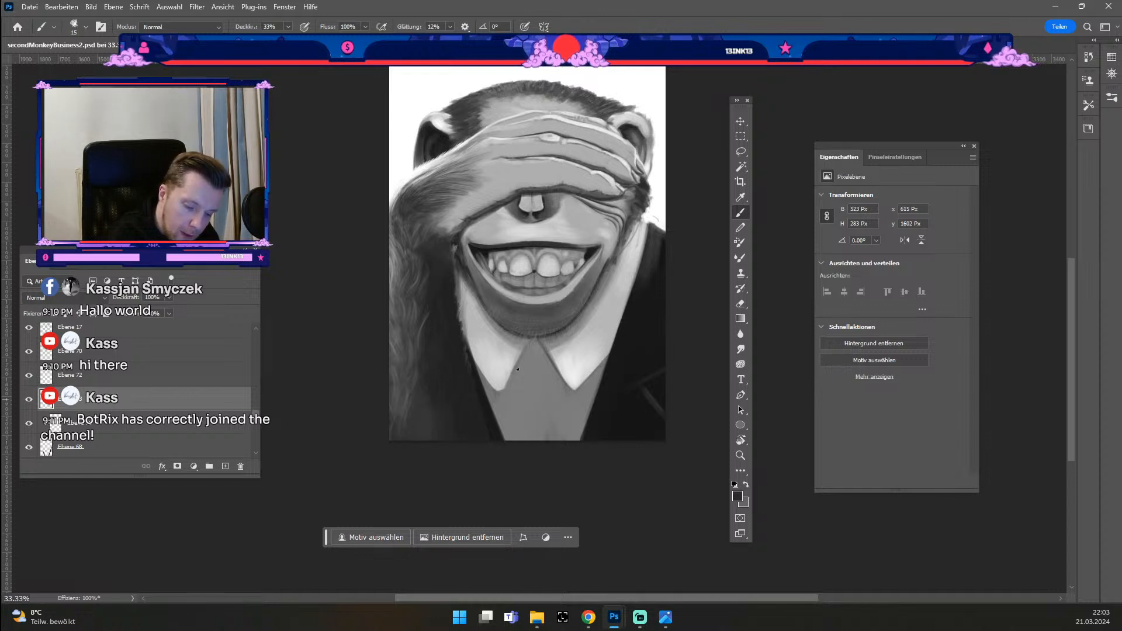
key(numbersign)
key(numbersign)
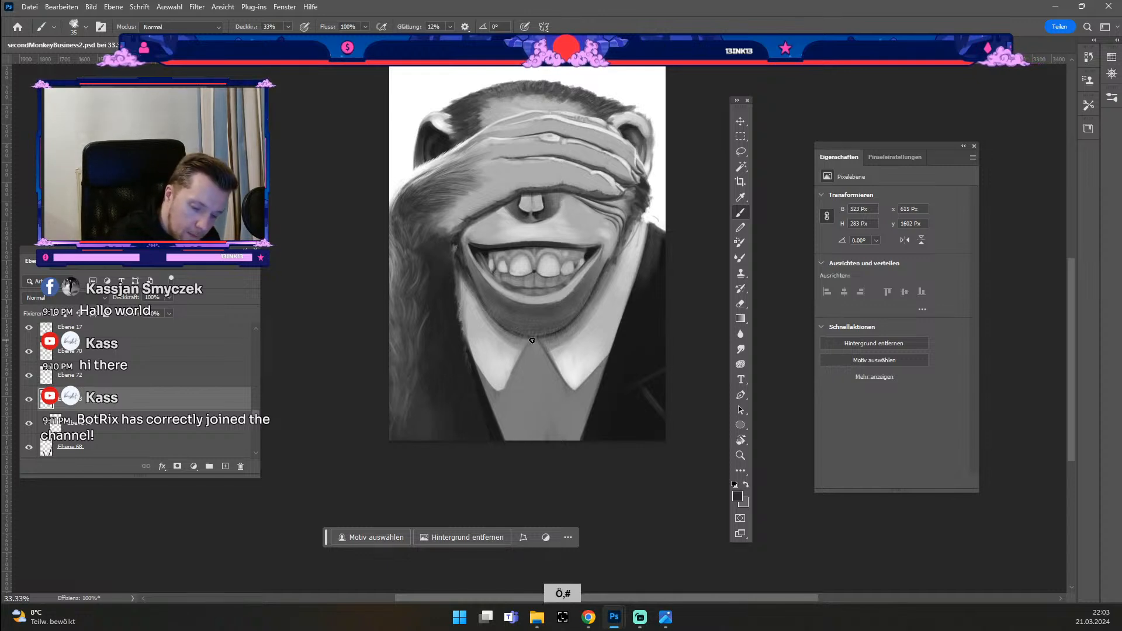
key(odiaeresis)
key(odiaeresis)
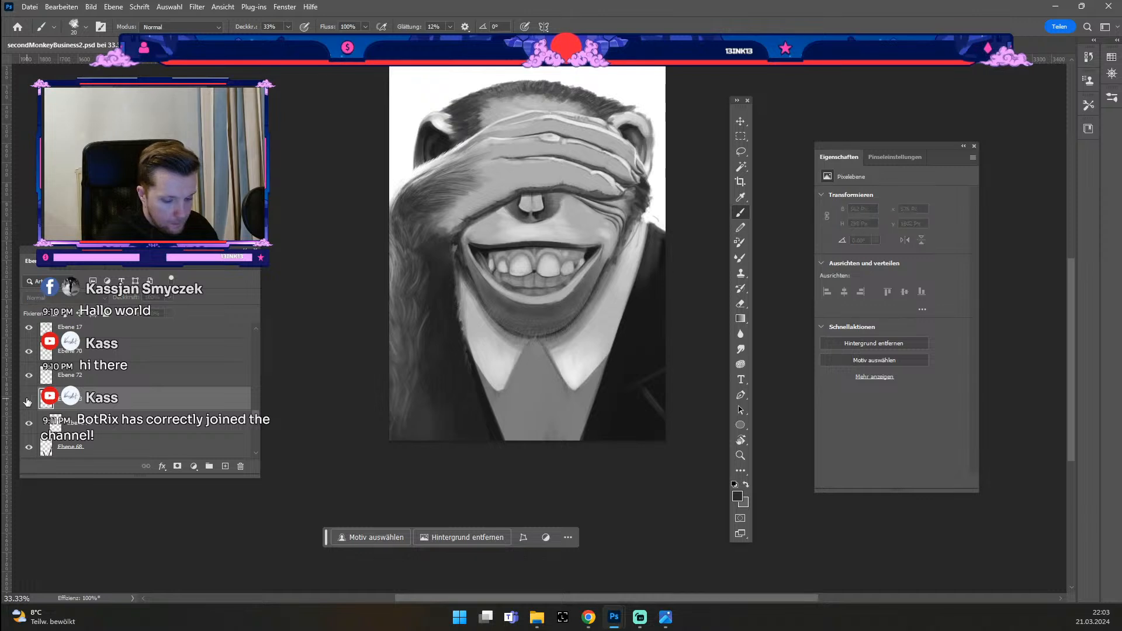
Step: Add another new layer directly above Ebene 71 and set the foreground colour to near-black 161616
click(166, 423)
click(226, 467)
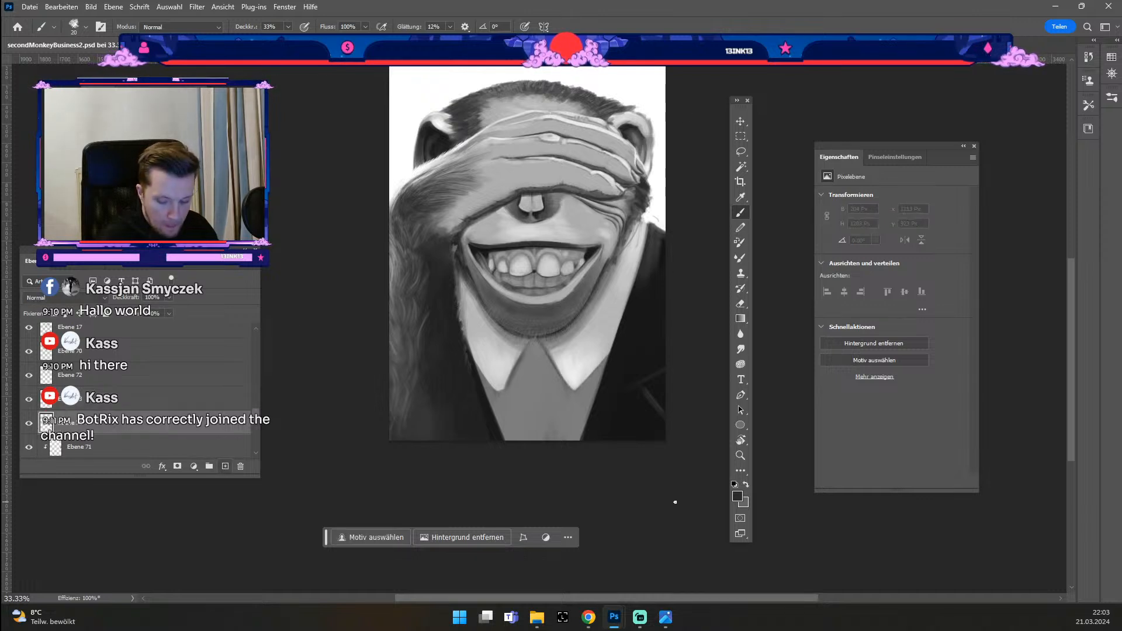
click(737, 496)
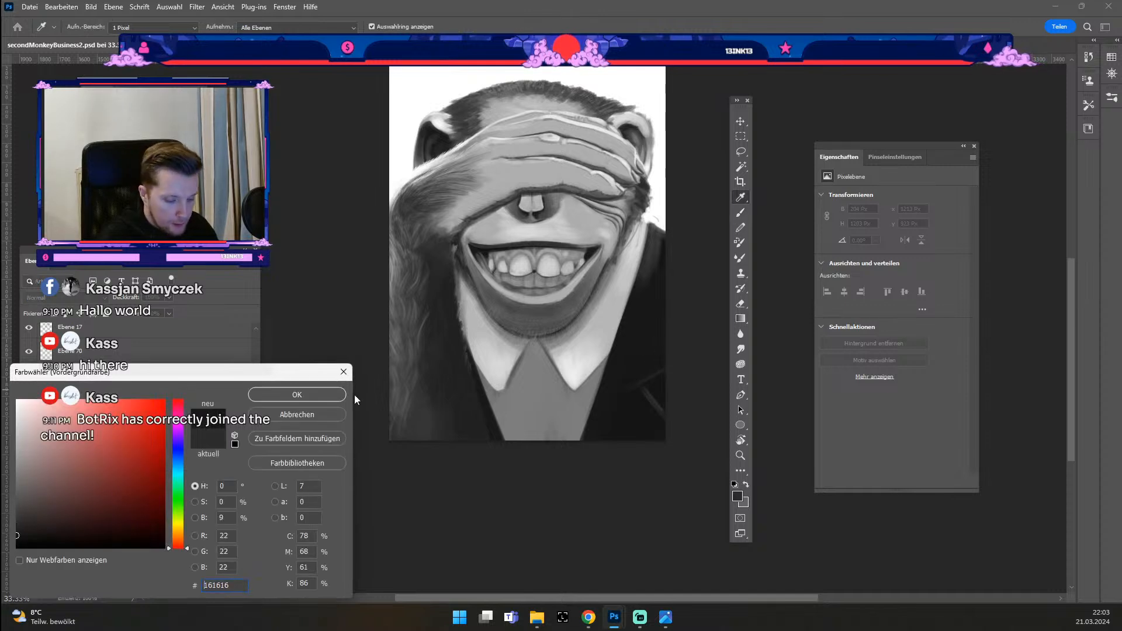
click(334, 390)
key(b)
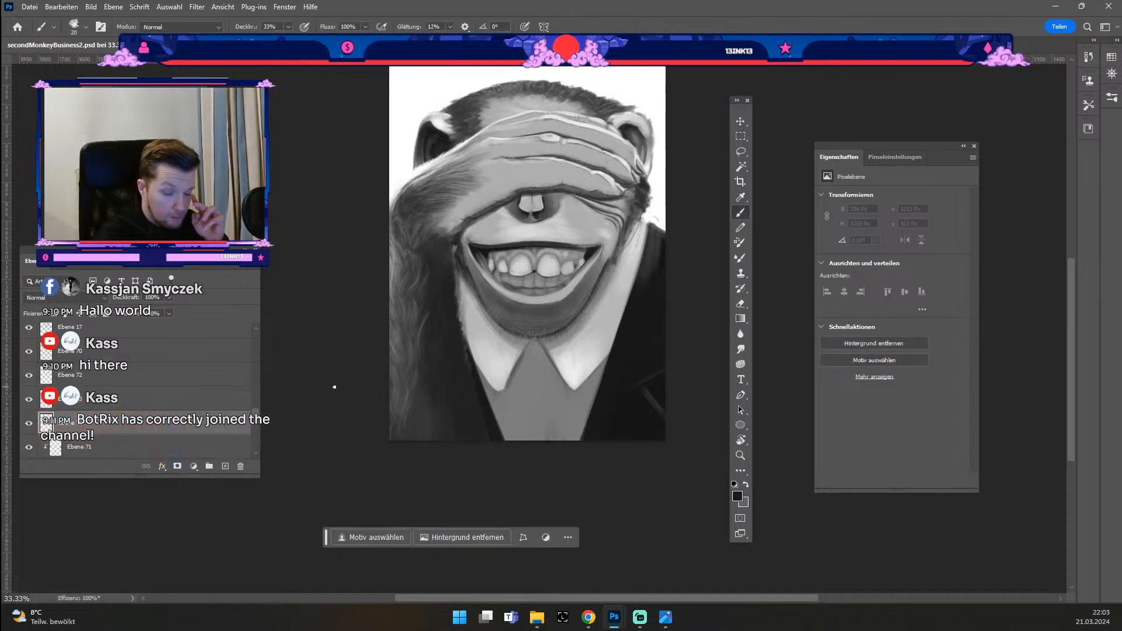
Step: Brush a small near-black test stroke beside the left collar point, raising the brush opacity to 100% and its size to 60 px
drag(507, 383, 517, 402)
key(#)
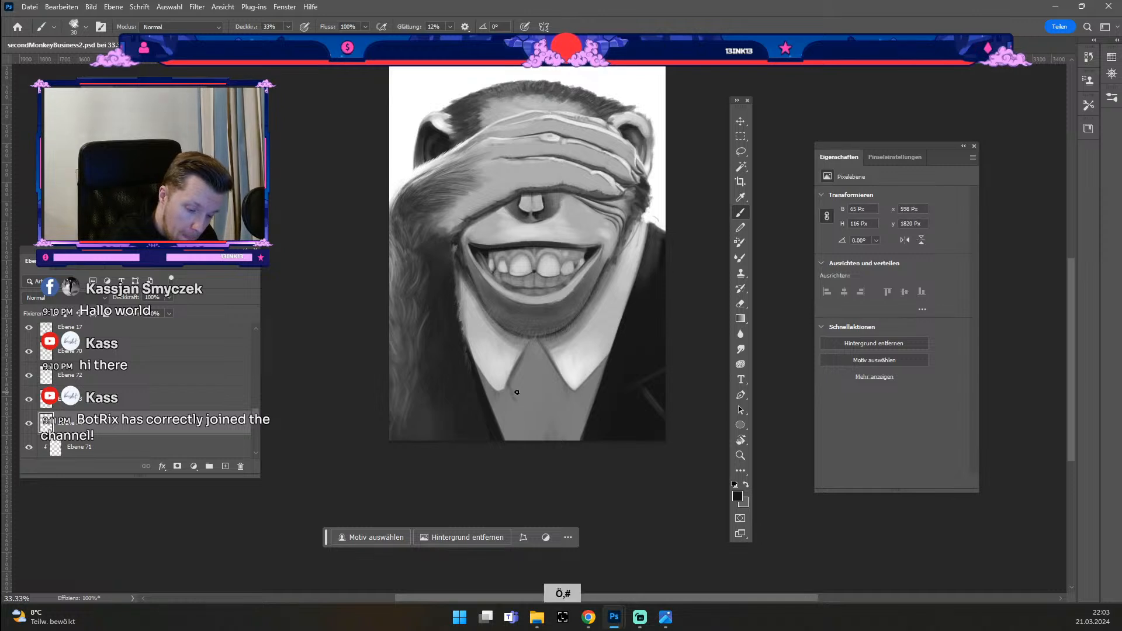
key(0)
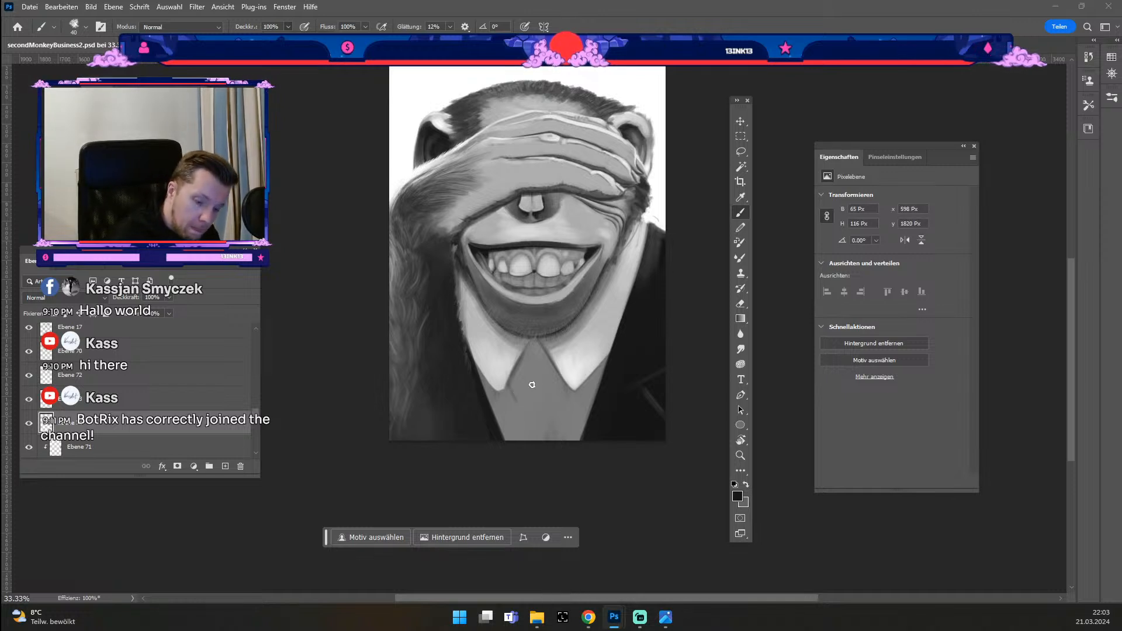
key(#)
key(#)
Step: Try full-opacity near-black strokes on the shirt beside the left collar point and undo them
drag(508, 383, 525, 411)
mouse_move(521, 364)
mouse_down()
mouse_move(515, 388)
mouse_move(511, 370)
mouse_move(518, 385)
mouse_up()
key(ctrl+z)
key(ctrl+z)
key(ctrl+z)
key(ctrl+z)
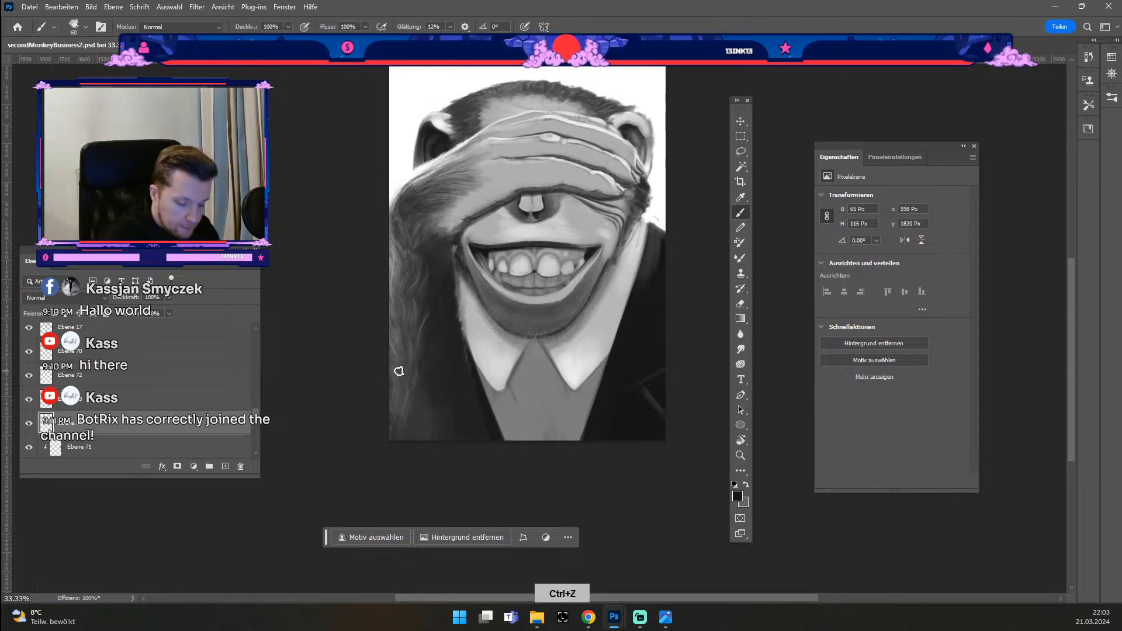
Step: Move the new layer directly below the collar layer Ebene 65 and paint a solid near-black tie knot between the collar points
drag(146, 423, 124, 433)
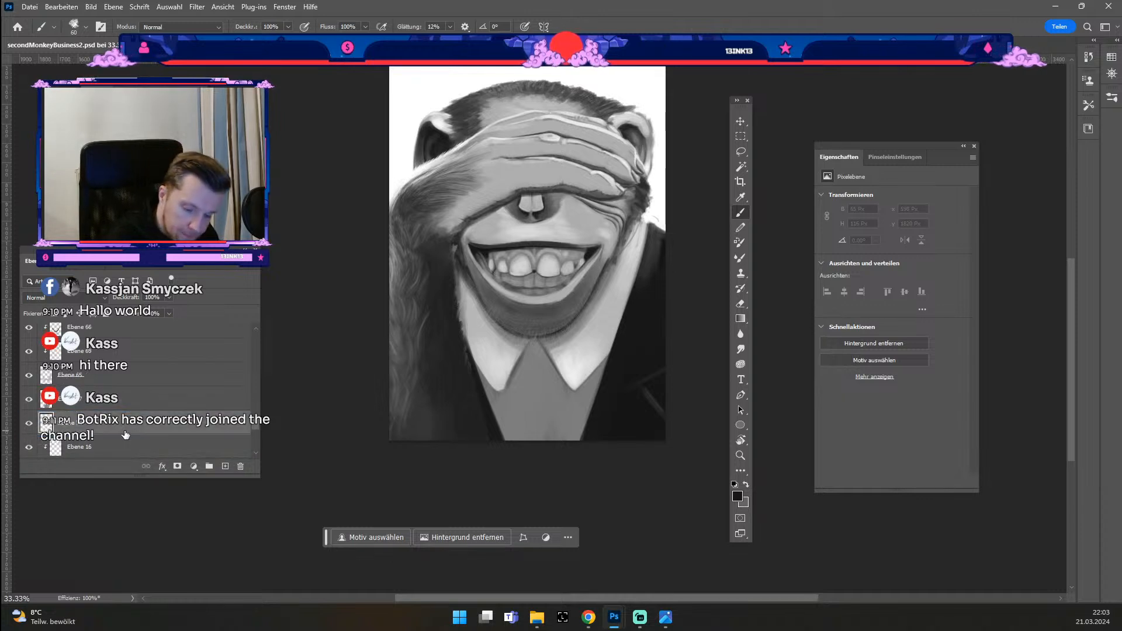
drag(160, 430, 178, 387)
drag(520, 364, 527, 407)
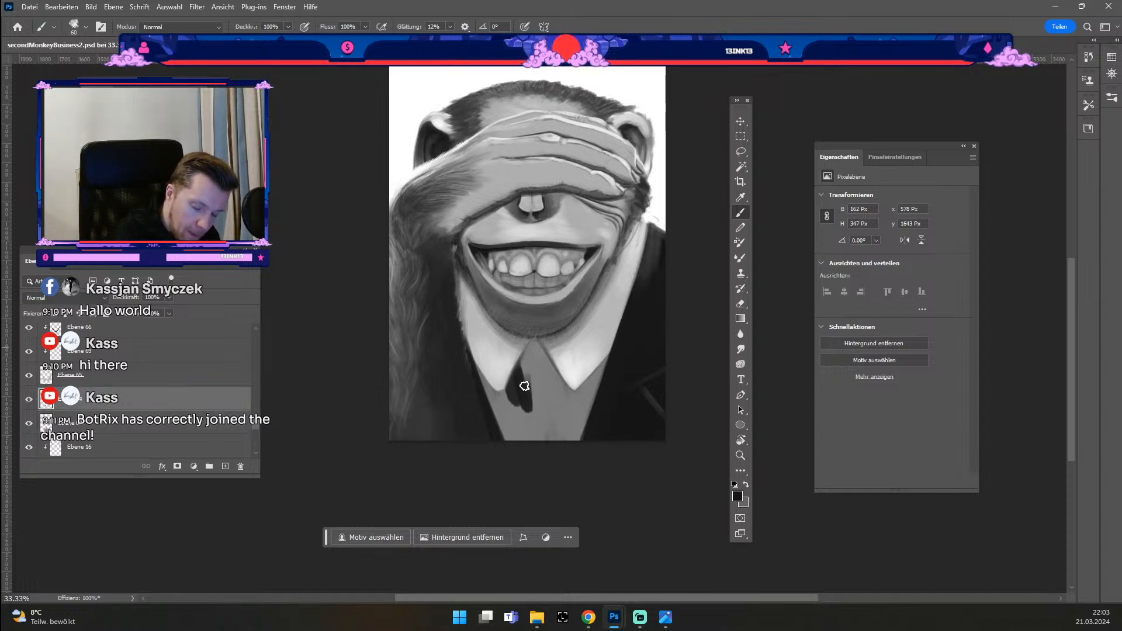
key(bracketright)
mouse_move(522, 348)
mouse_down()
mouse_move(537, 390)
mouse_move(518, 349)
mouse_move(540, 343)
mouse_move(537, 377)
mouse_move(552, 337)
mouse_move(560, 362)
mouse_move(542, 393)
mouse_move(544, 378)
mouse_move(520, 366)
mouse_move(506, 377)
mouse_move(552, 418)
mouse_move(535, 347)
mouse_move(518, 400)
mouse_move(544, 417)
mouse_up()
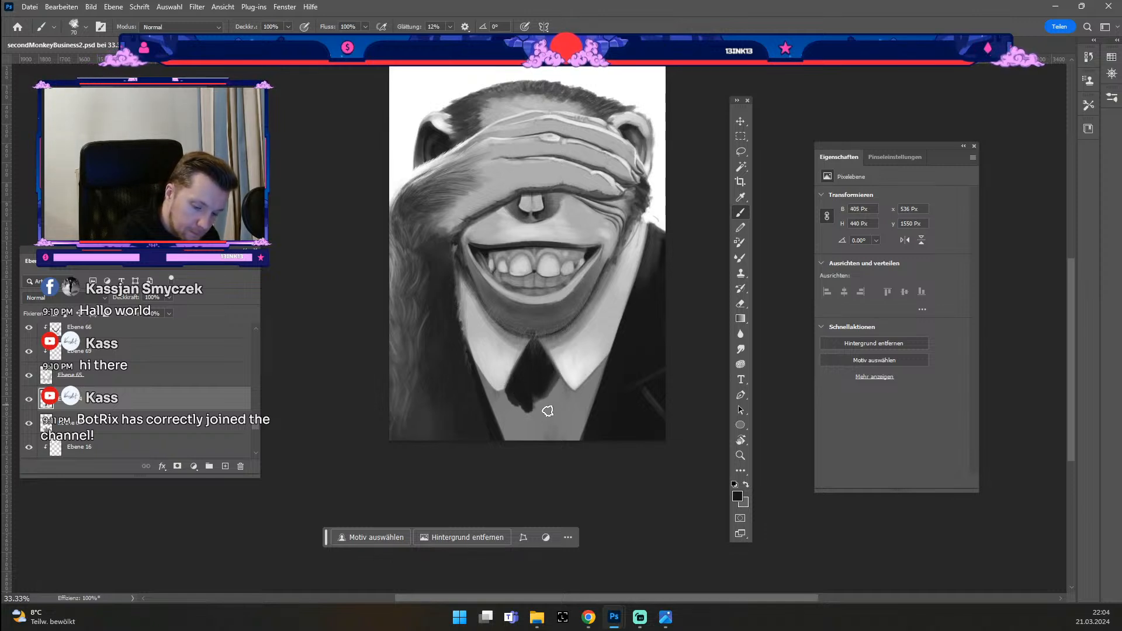
drag(567, 379, 542, 402)
Step: Refine the near-black tie knot by alternately erasing and repainting its lower edges into a clean shape between the collar points
key(e)
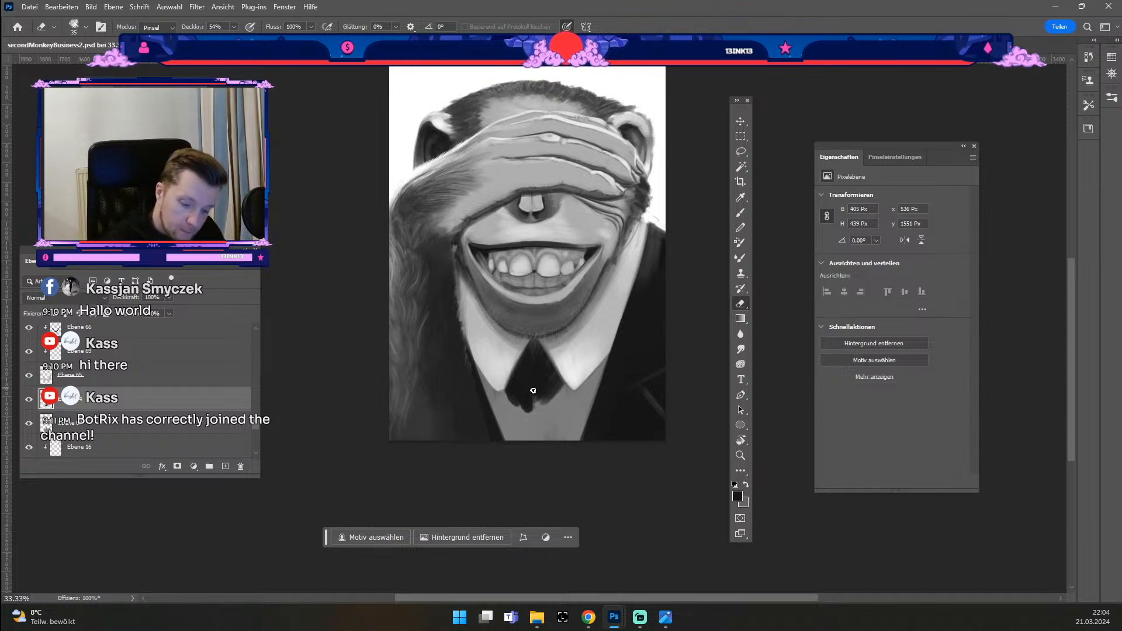
key(b)
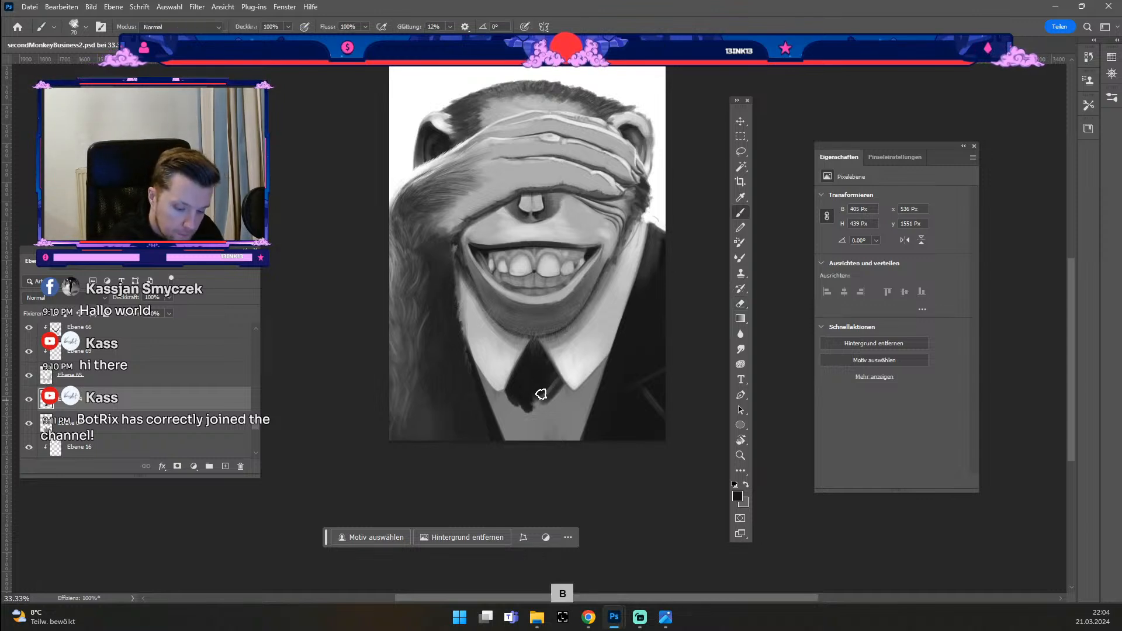
key(e)
key(odiaeresis)
key(numbersign)
key(numbersign)
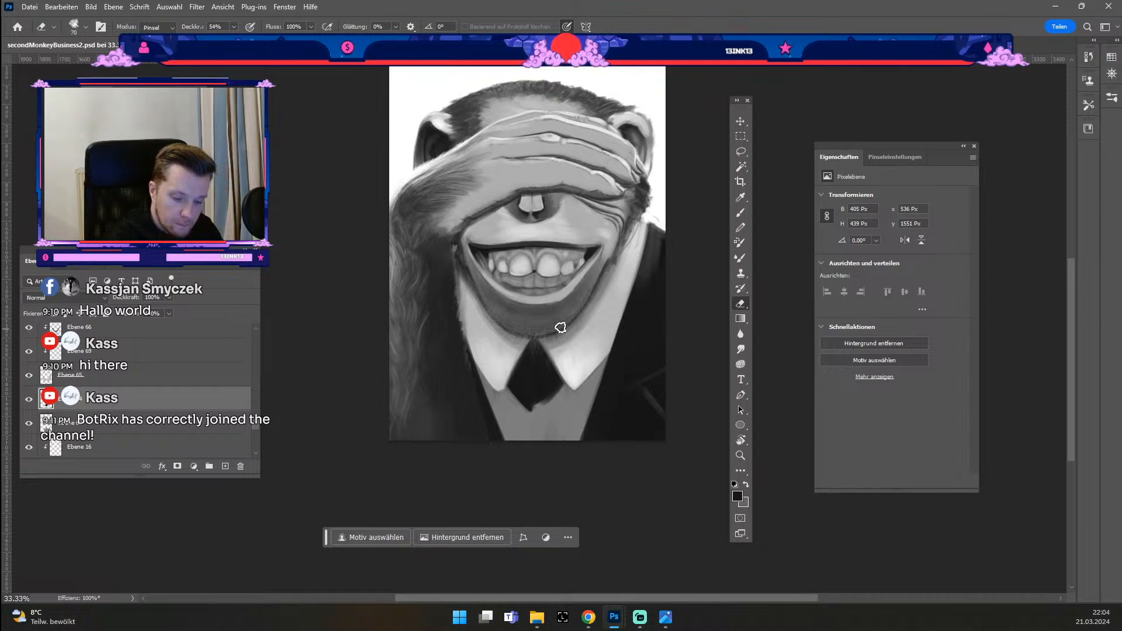
Step: Paint the near-black tie body from the knot down to the canvas edge and trim its outline with the eraser
key(b)
mouse_move(566, 375)
mouse_down()
mouse_move(536, 406)
mouse_move(543, 399)
mouse_move(522, 392)
mouse_move(523, 451)
mouse_up()
mouse_move(528, 396)
mouse_down()
mouse_move(520, 487)
mouse_move(534, 459)
mouse_move(546, 476)
mouse_up()
mouse_move(536, 391)
mouse_down()
mouse_move(557, 481)
mouse_move(557, 462)
mouse_up()
drag(543, 402, 561, 456)
key(e)
key(ctrl+z)
key(odiaeresis)
key(numbersign)
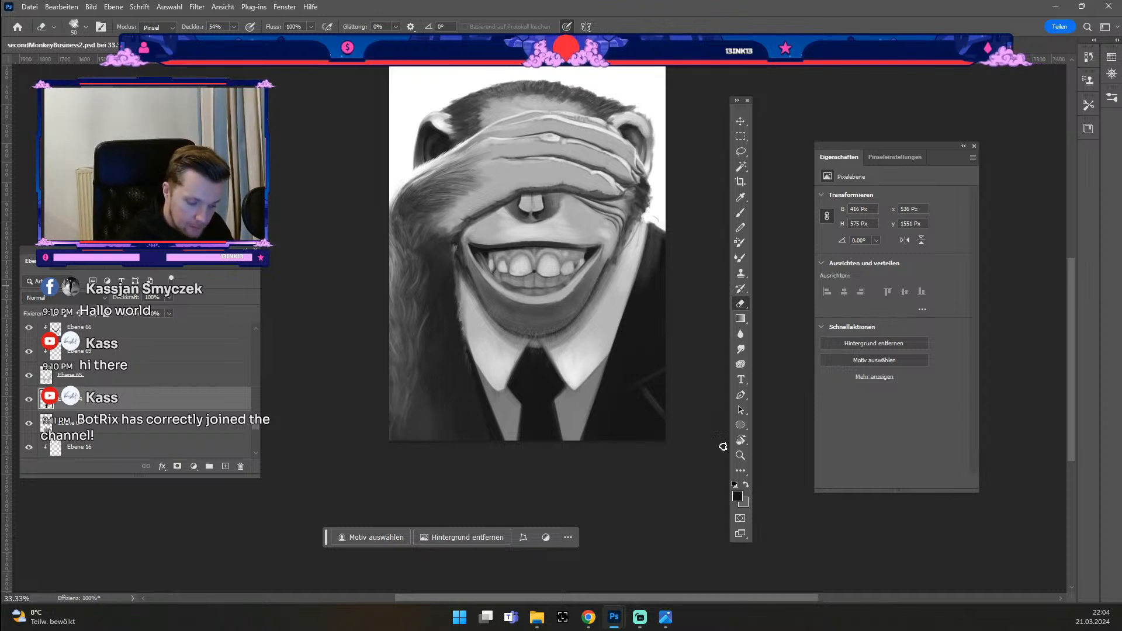
Step: Add a new layer clipped to the tie layer and set the foreground colour to dark grey 2f2f2f
click(225, 466)
drag(134, 389, 50, 405)
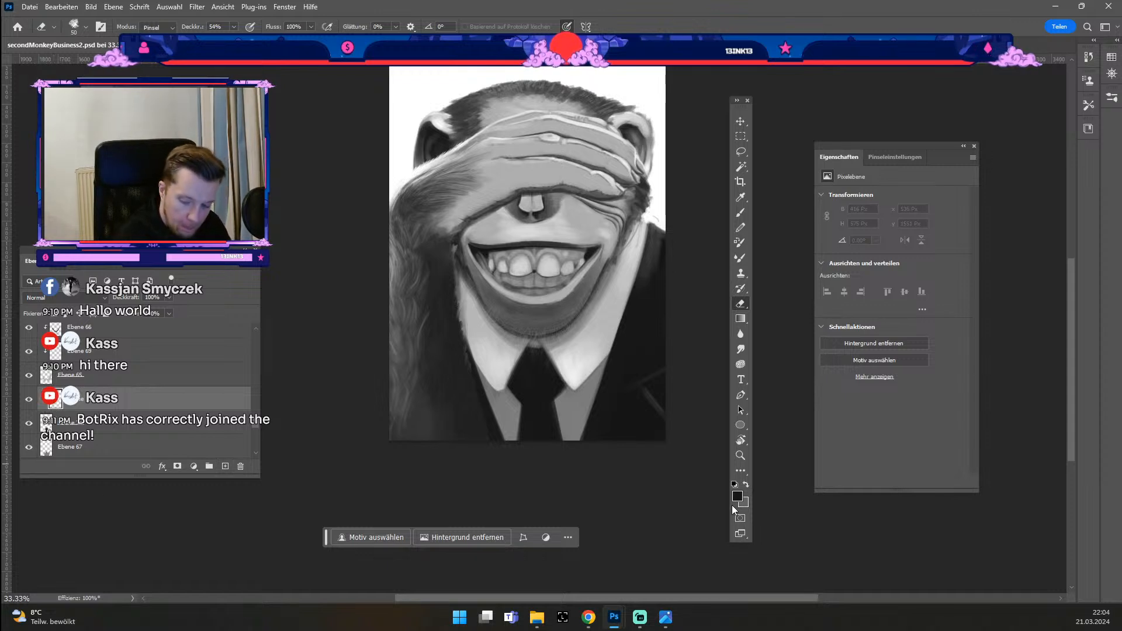
click(737, 496)
drag(28, 524, 17, 521)
click(279, 396)
key(b)
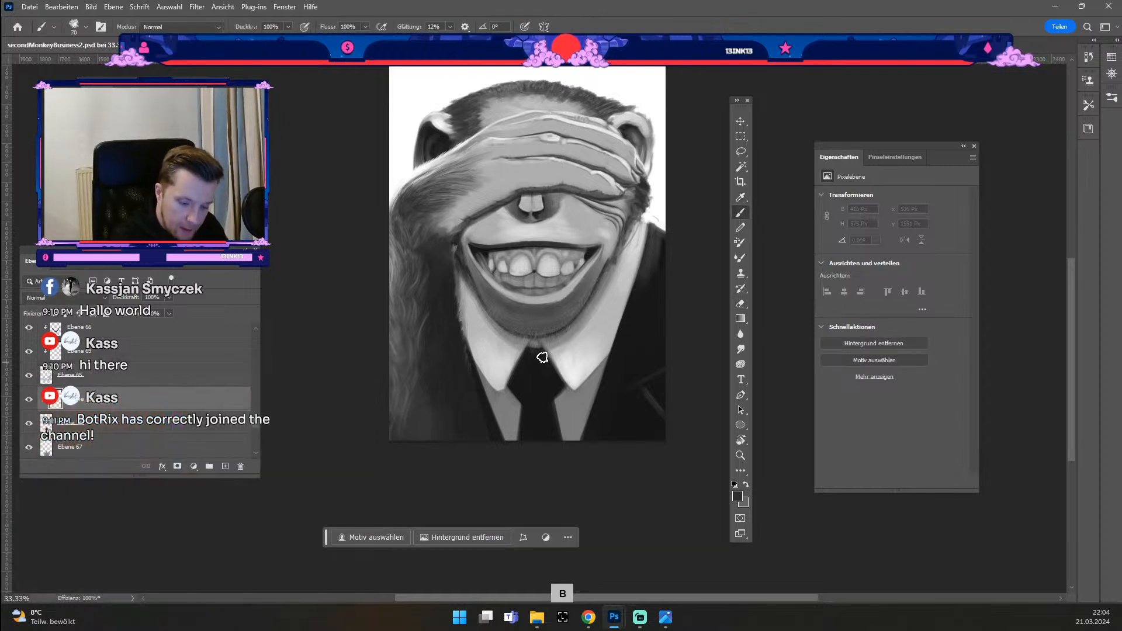
Step: Brush dark grey shading over the tie knot, undoing stray strokes and reducing the brush size
key(odiaeresis)
key(numbersign)
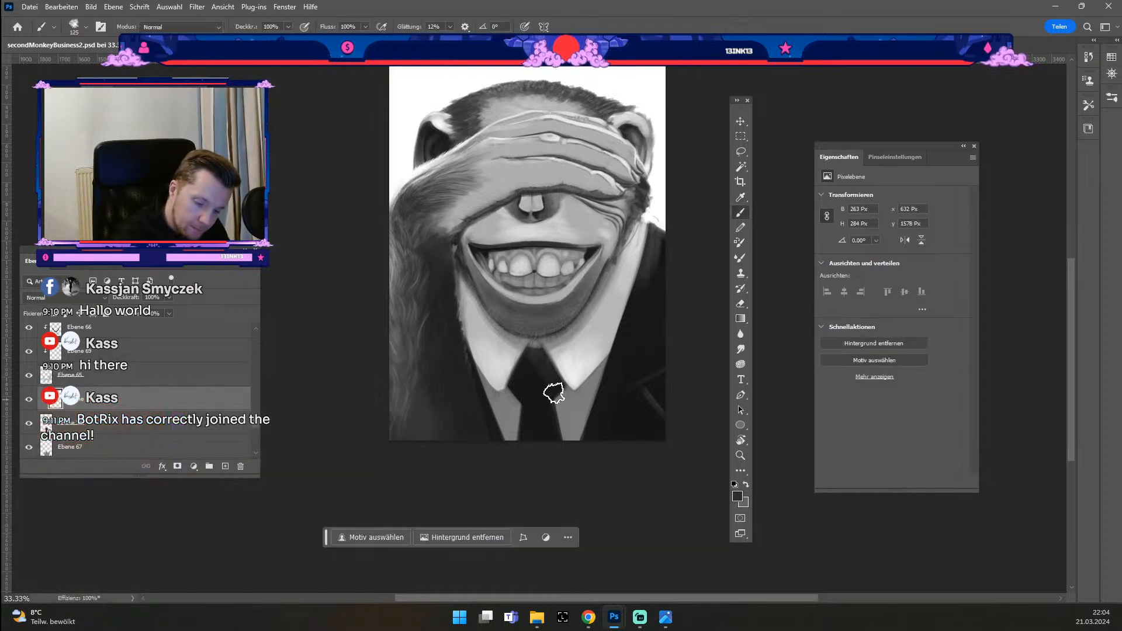
key(ctrl+z)
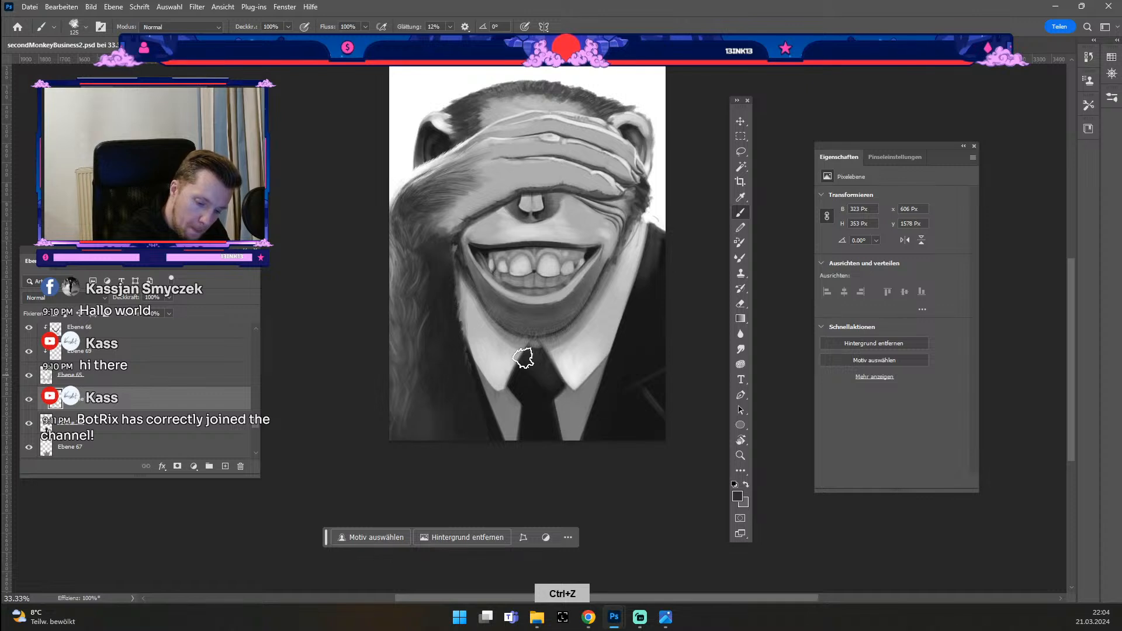
key(ctrl+z)
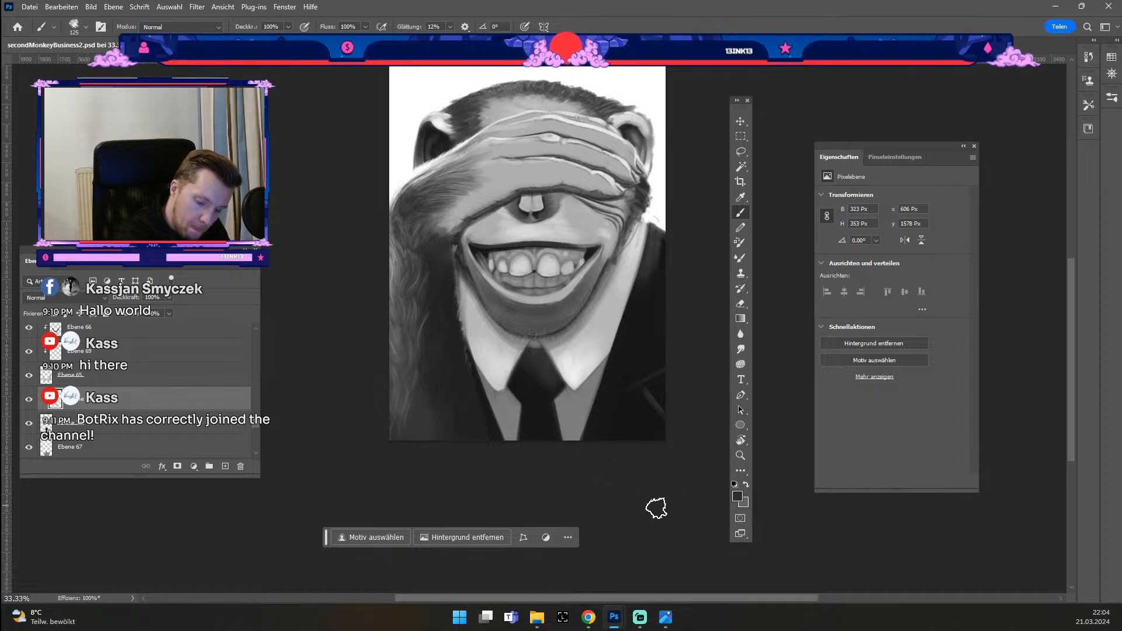
key(odiaeresis)
key(odiaeresis)
key(odiaeresis)
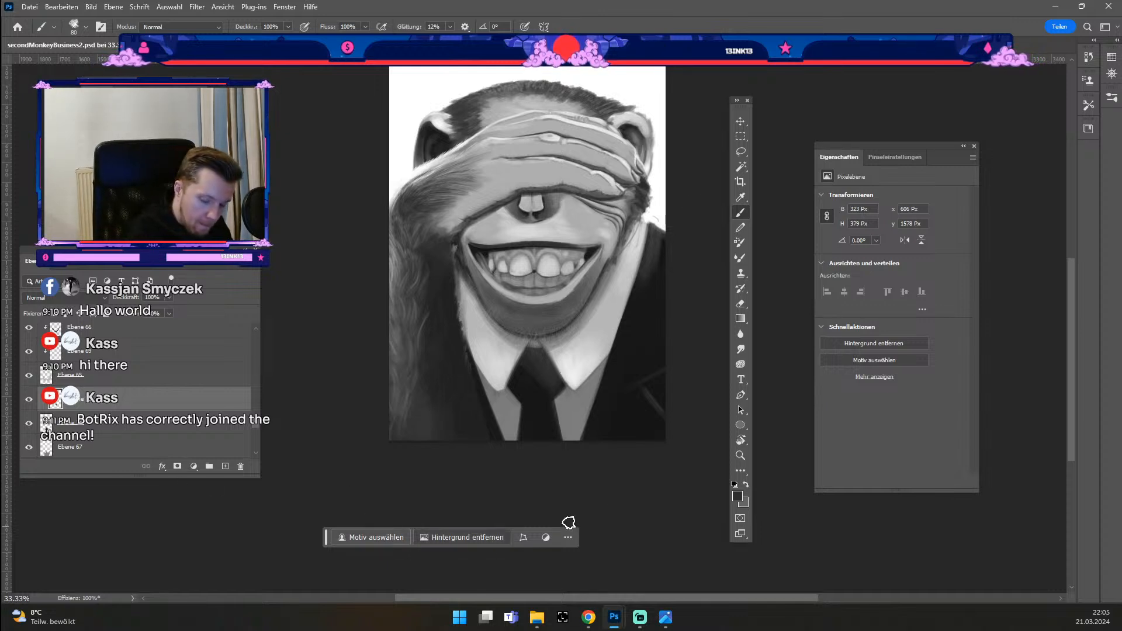
Step: Choose a lighter grey, undo a full-opacity stroke, and highlight the top of the tie knot at 54% brush opacity
click(737, 497)
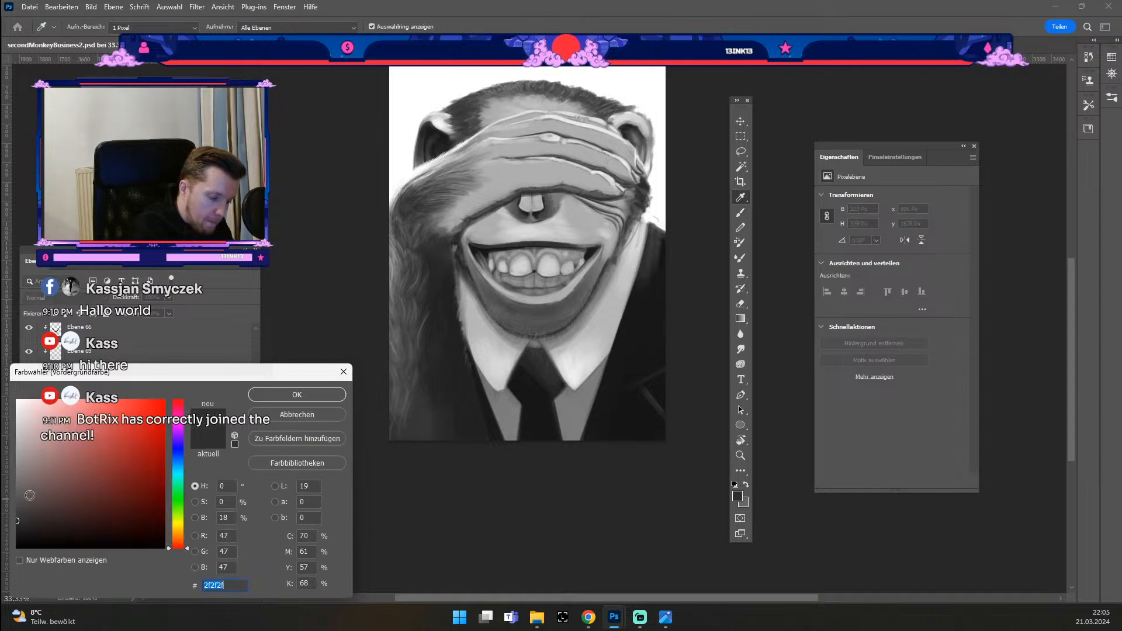
click(285, 394)
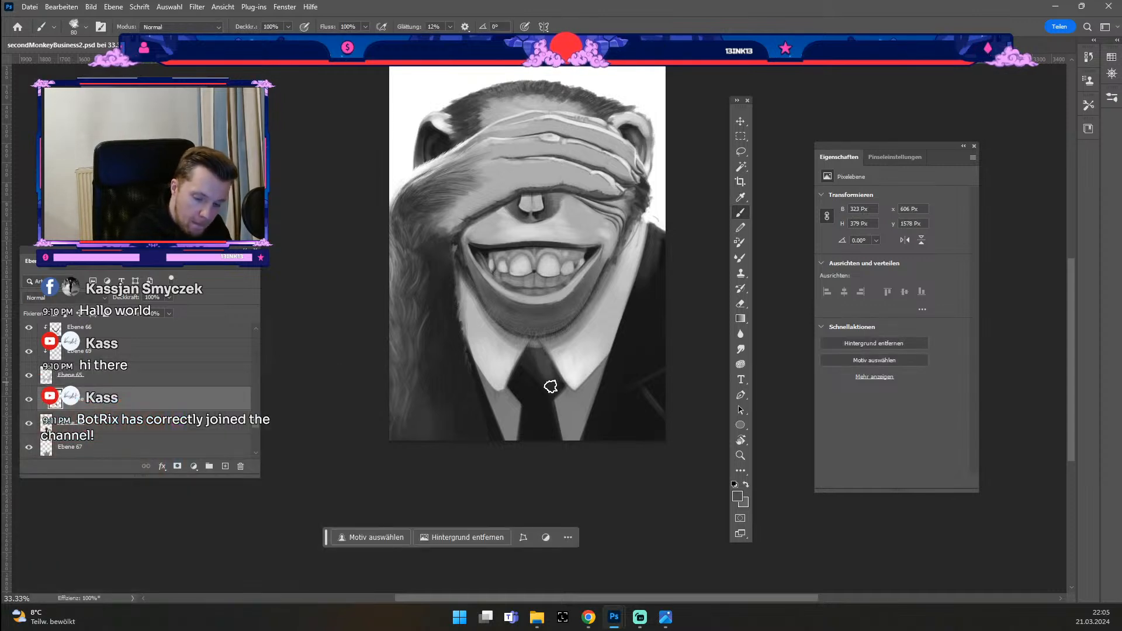
key(ctrl+z)
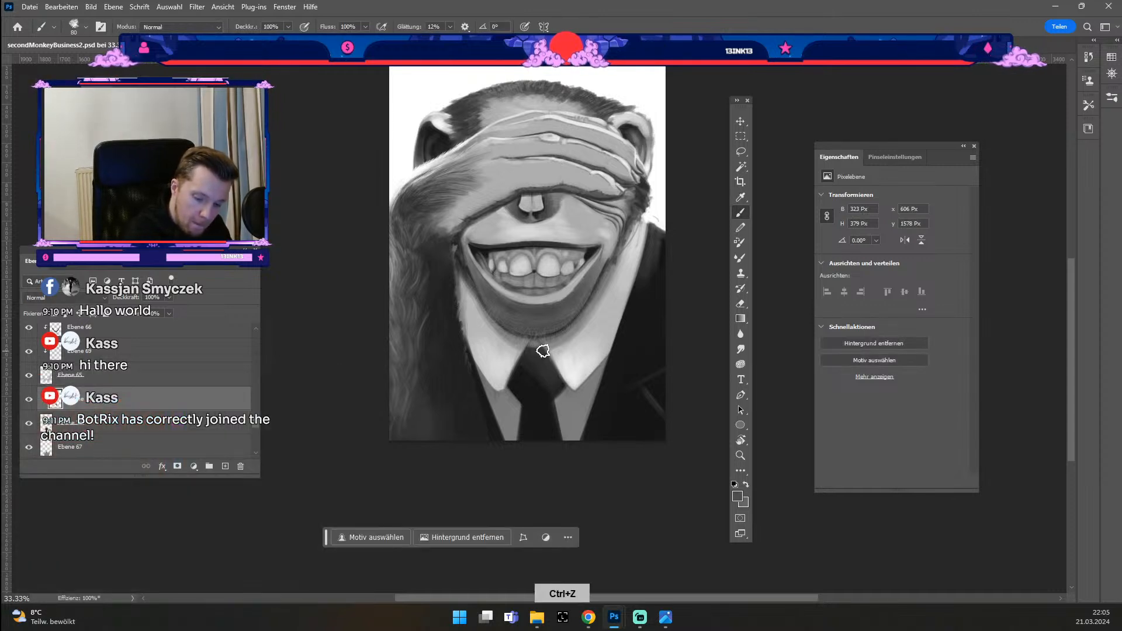
key(5)
key(4)
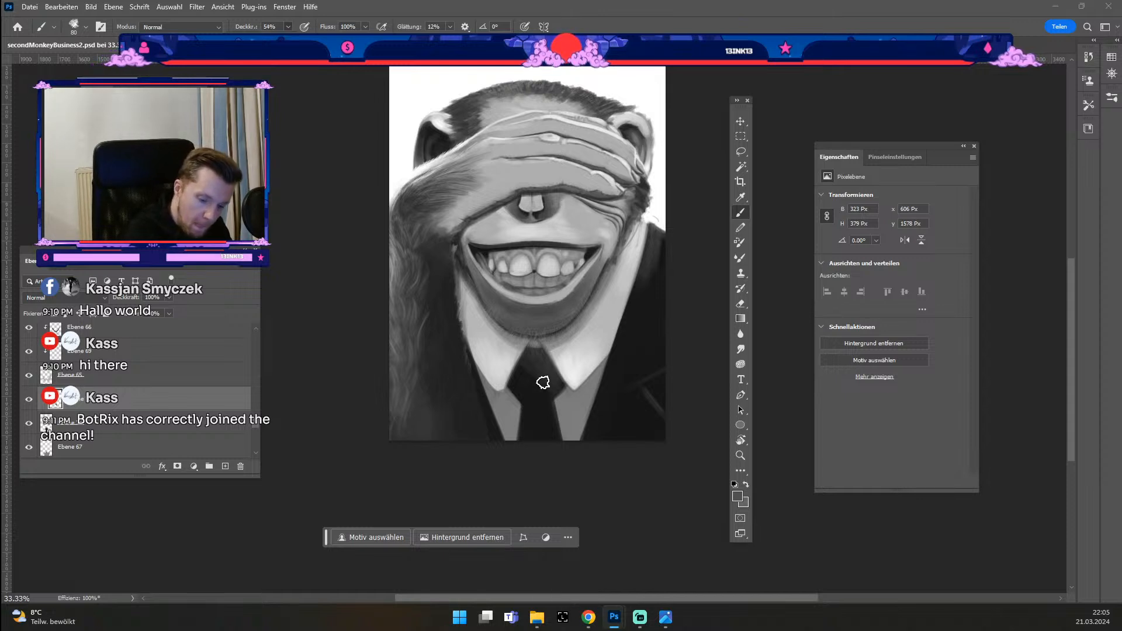
mouse_move(539, 344)
mouse_down()
mouse_move(551, 383)
mouse_move(541, 347)
mouse_up()
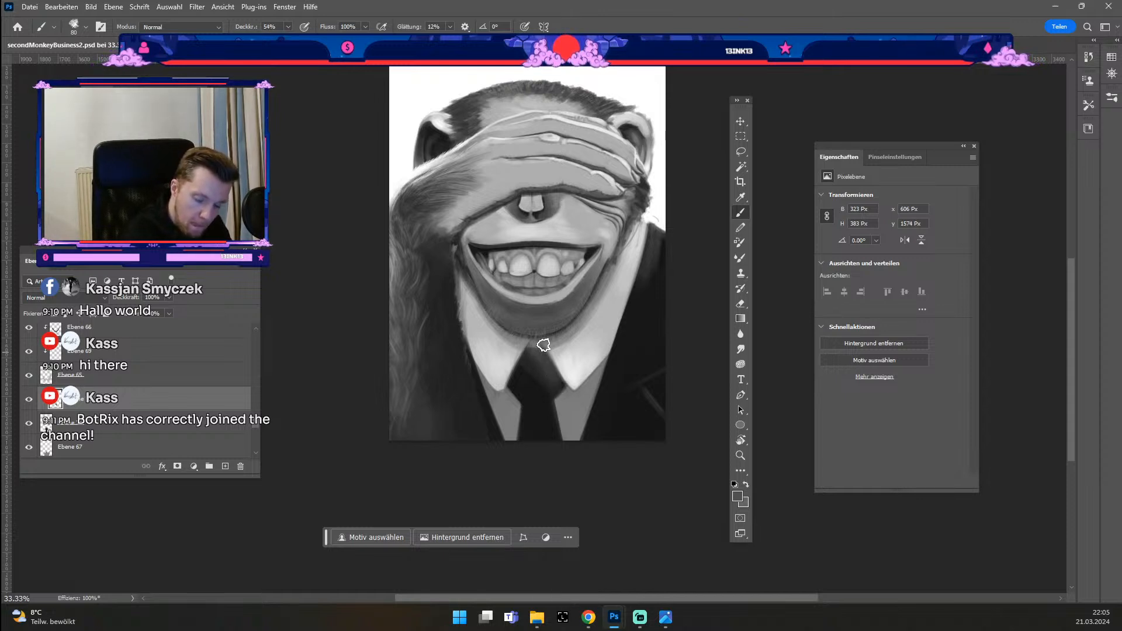
Step: Set the foreground colour to near-black 040404 and paint shadows along the tie knot with a smaller brush, undoing misplaced strokes
click(737, 496)
text(000000)
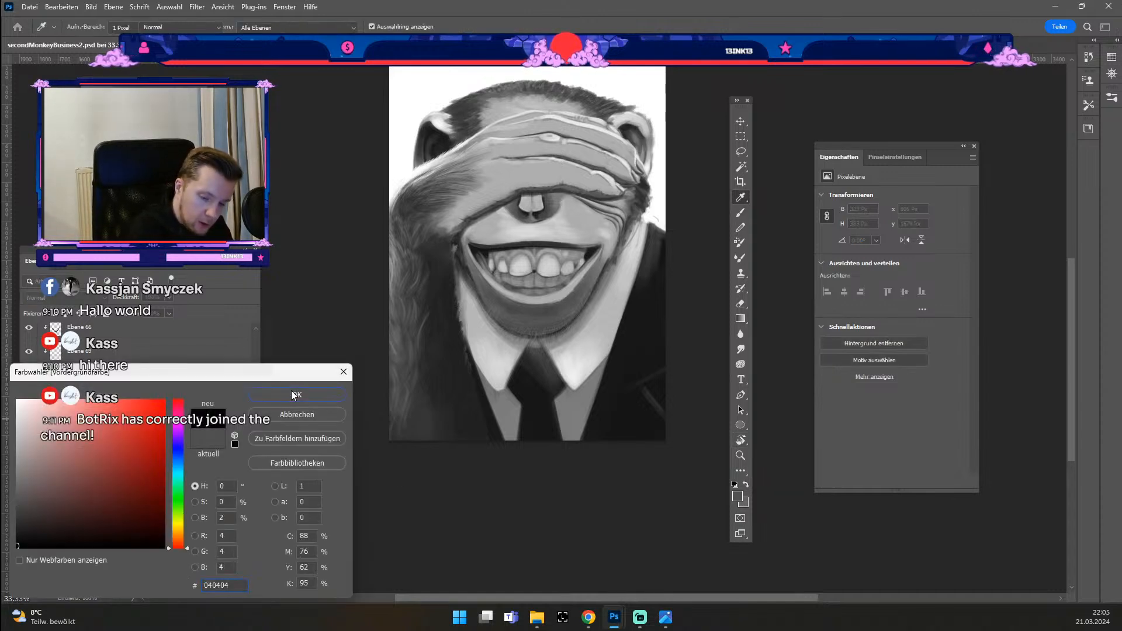
click(301, 394)
key(ctrl+z)
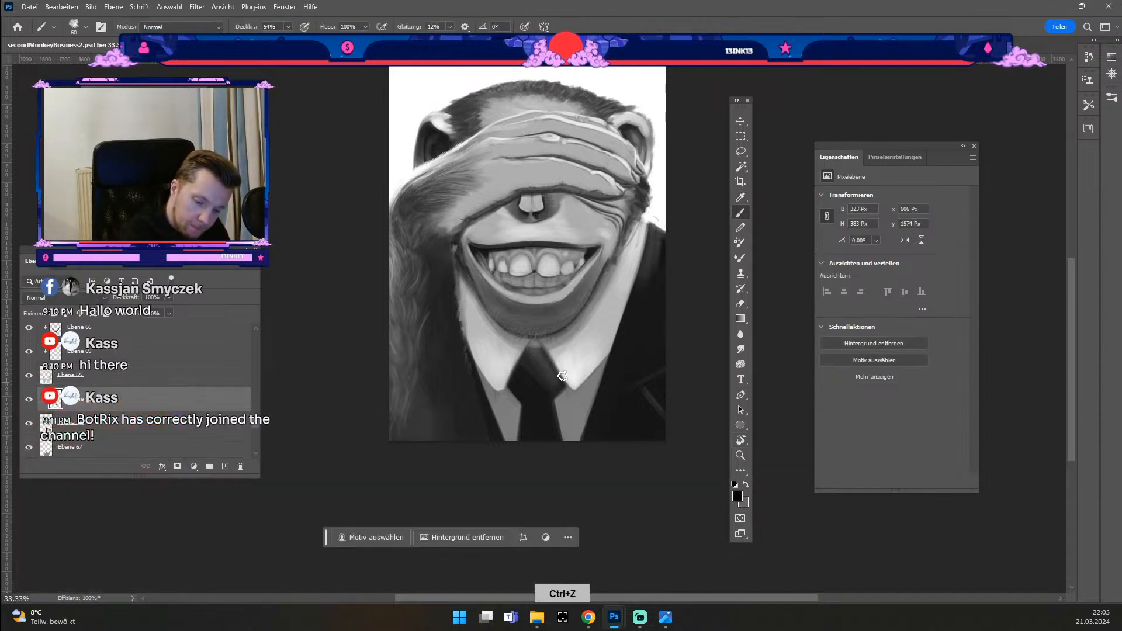
key(odiaeresis)
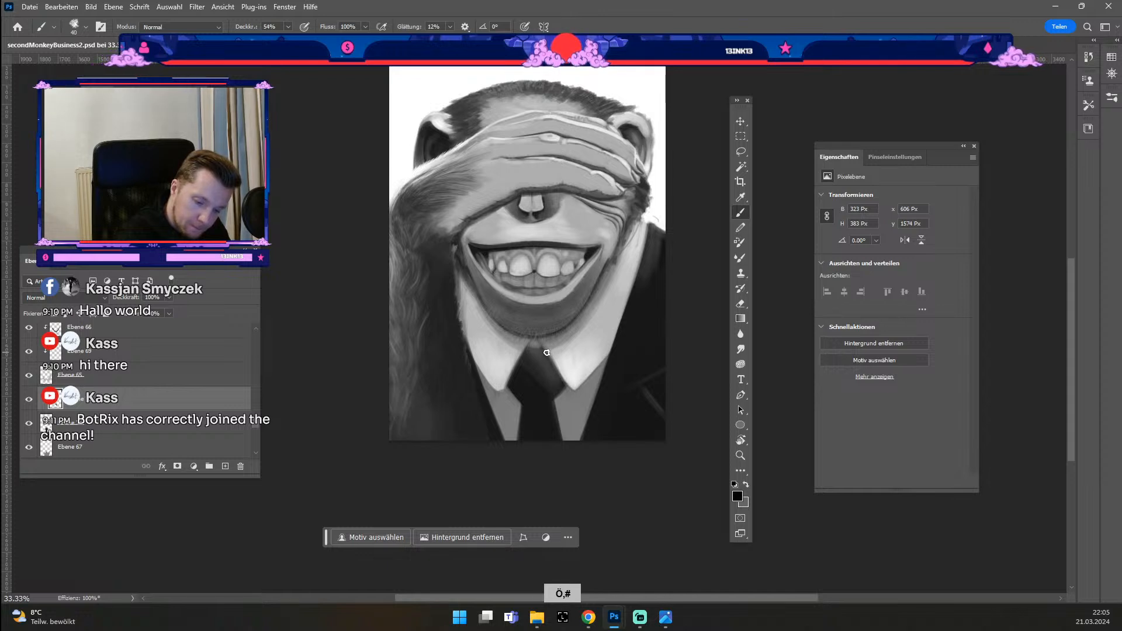
key(ctrl+z)
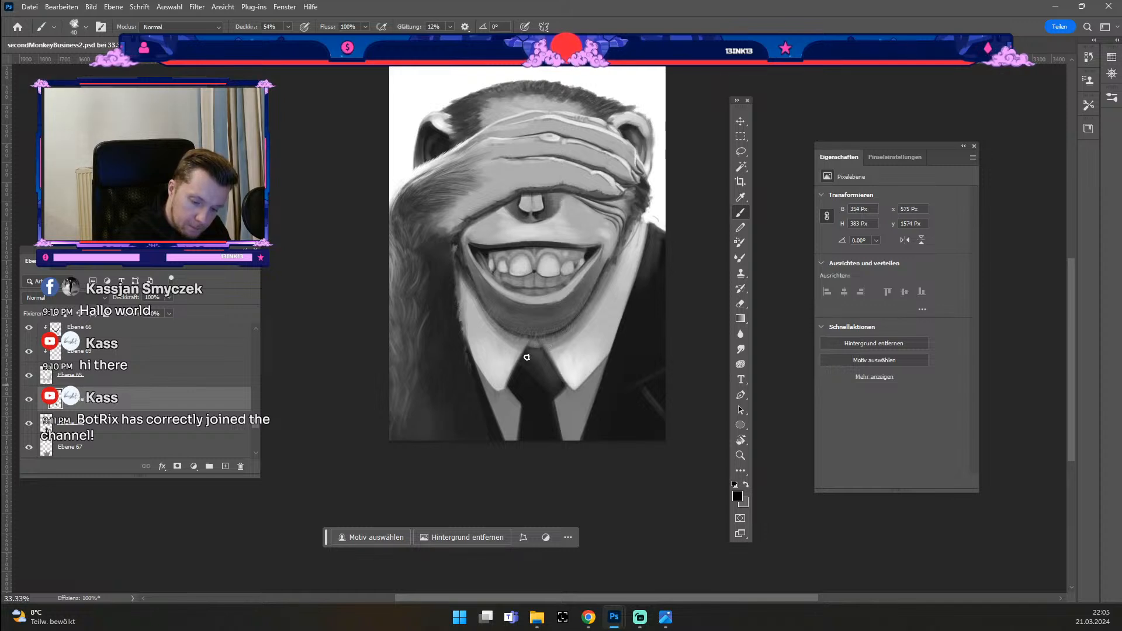
key(ctrl+z)
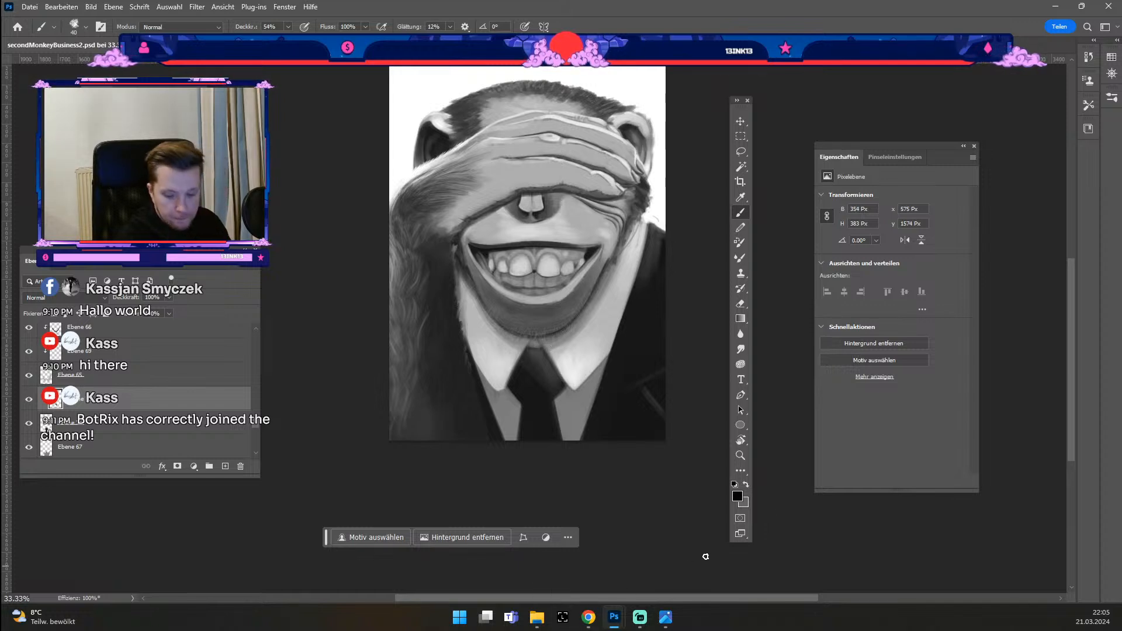
Step: Sample grey from the tie knot, reduce the brush to 9 px, and try thin strokes across the knot, undoing them
alt+click(551, 370)
key(odiaeresis)
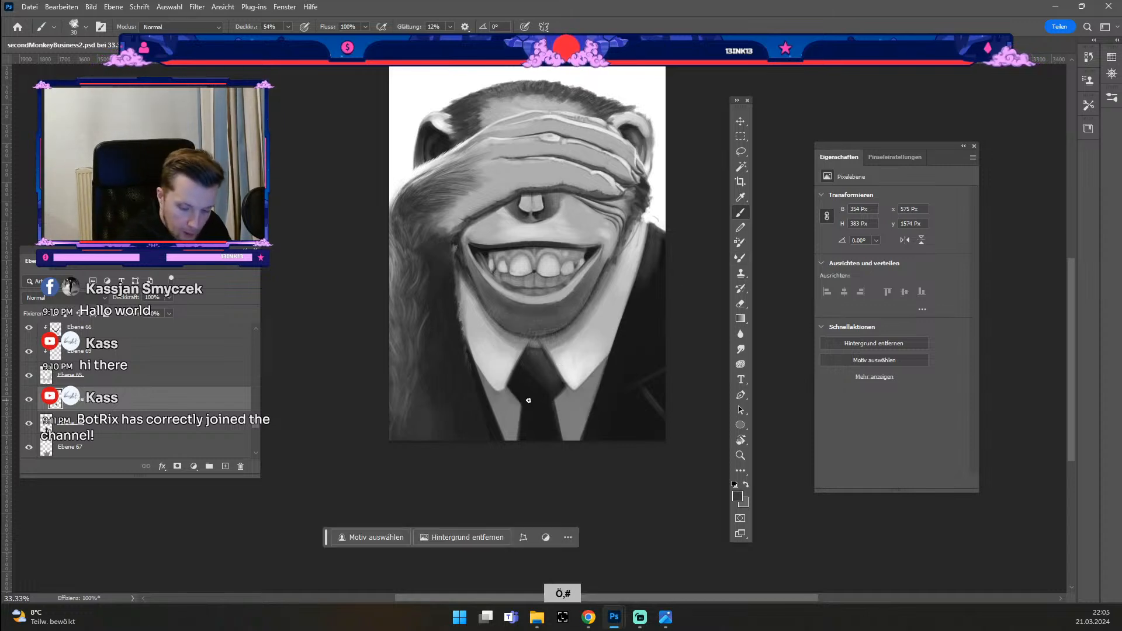
key(odiaeresis)
key(odiaeresis)
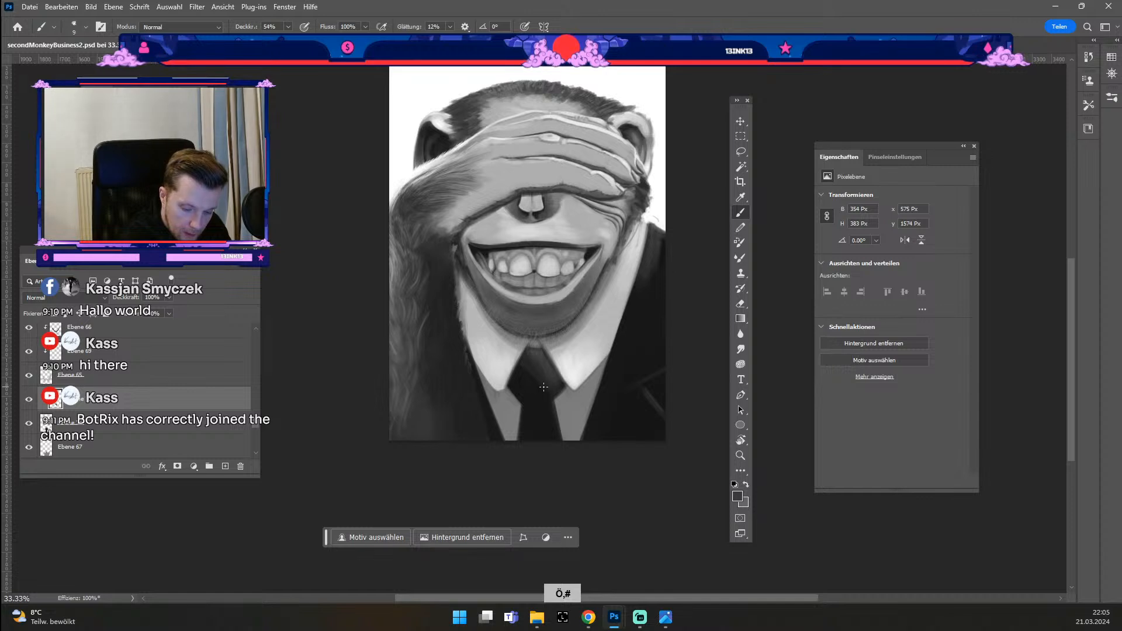
key(ctrl+z)
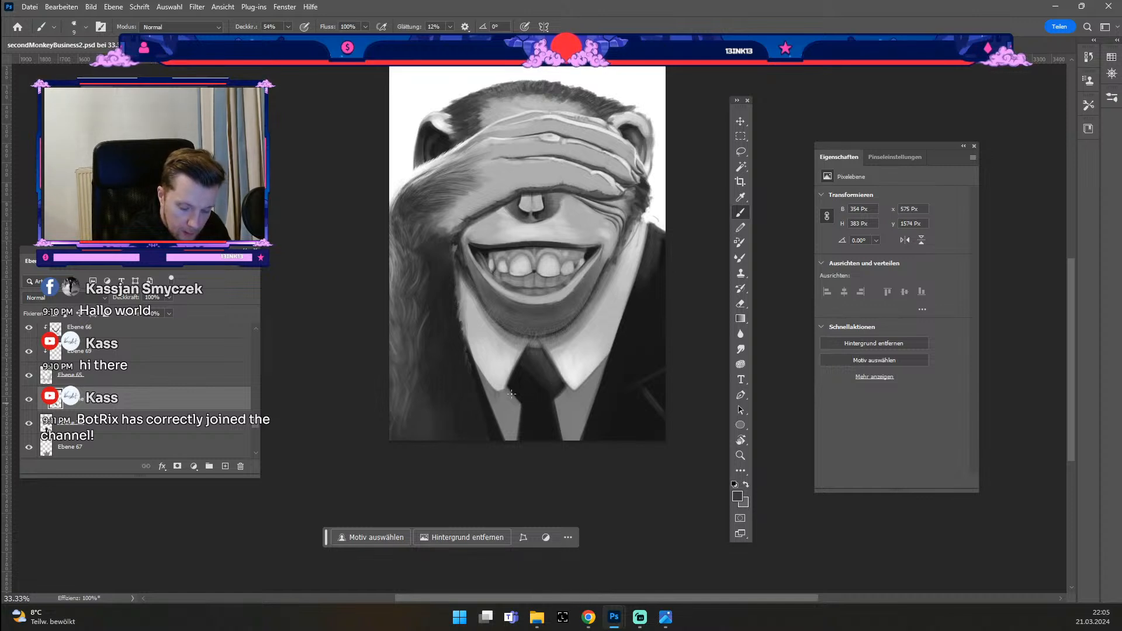
key(ctrl+z)
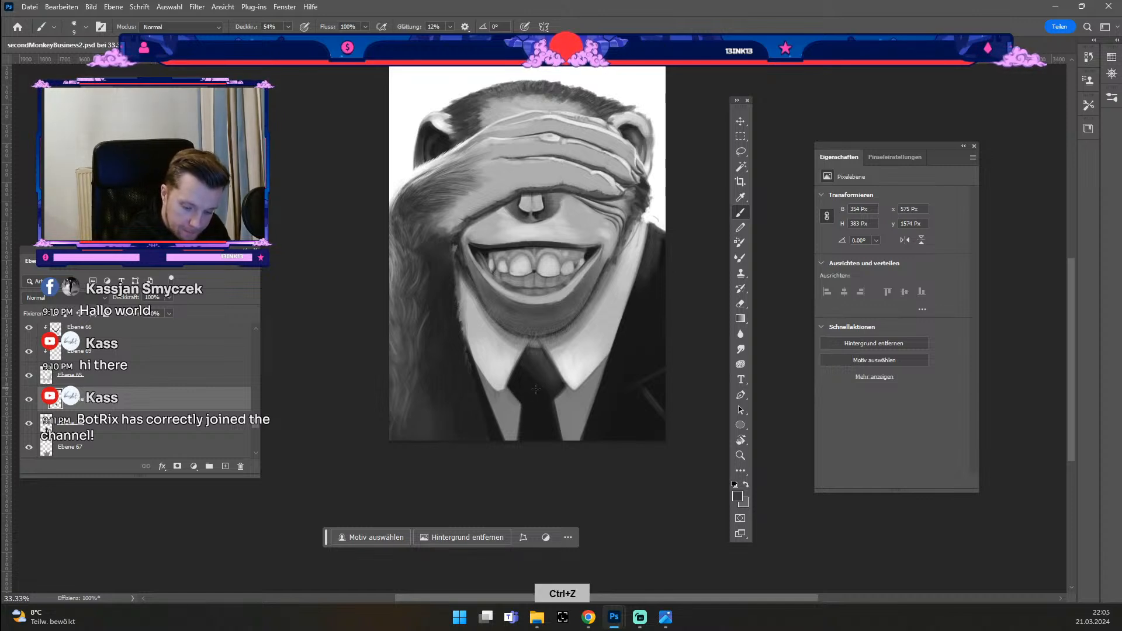
key(ctrl+z)
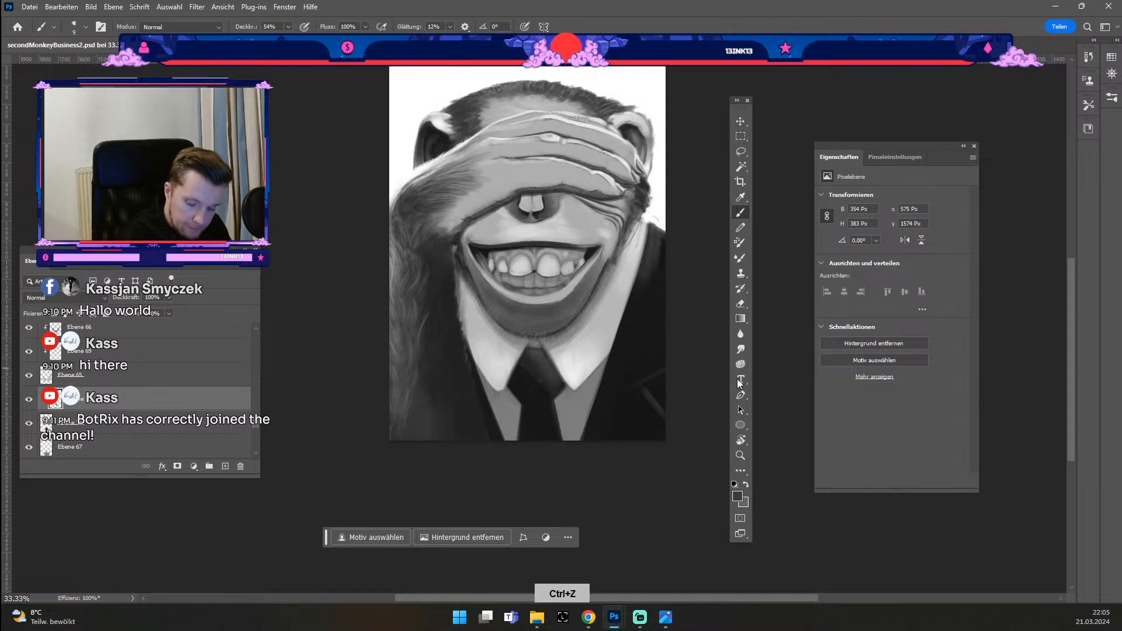
Step: Set the foreground colour to mid-grey 757575 and try thin strokes on the lower tie knot, undoing them
key(alt+Tab)
click(17, 480)
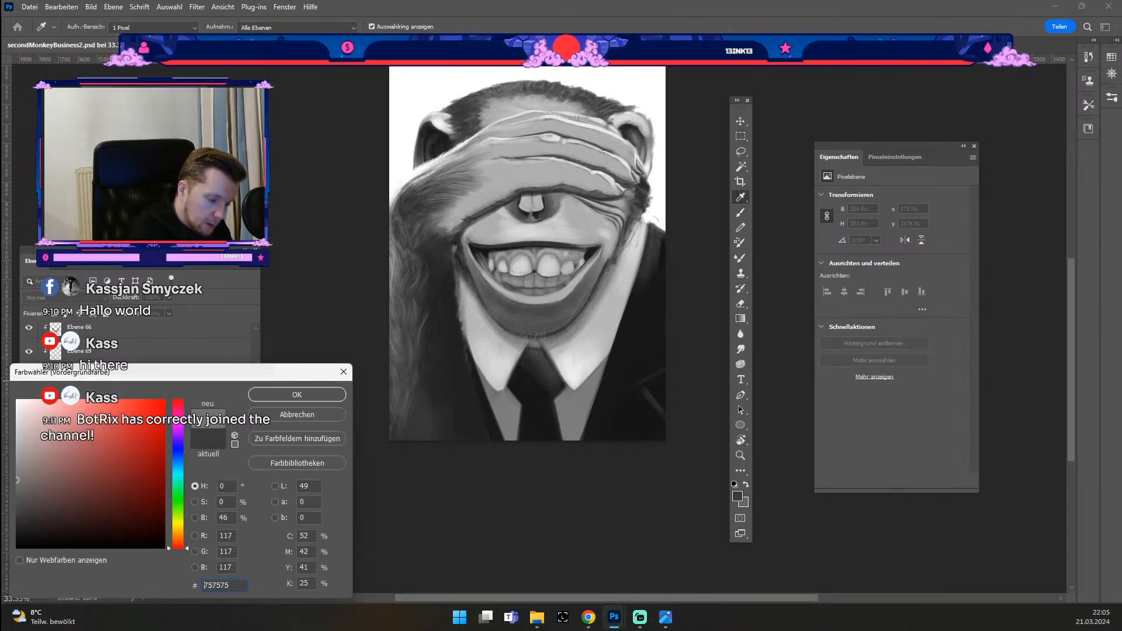
click(314, 393)
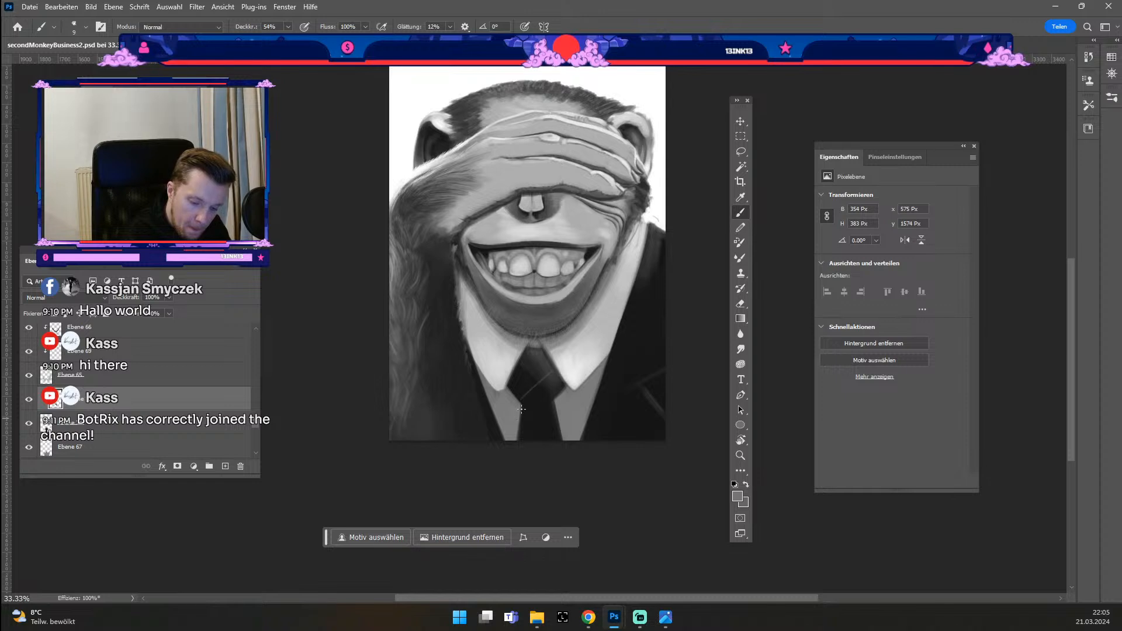
key(ctrl+z)
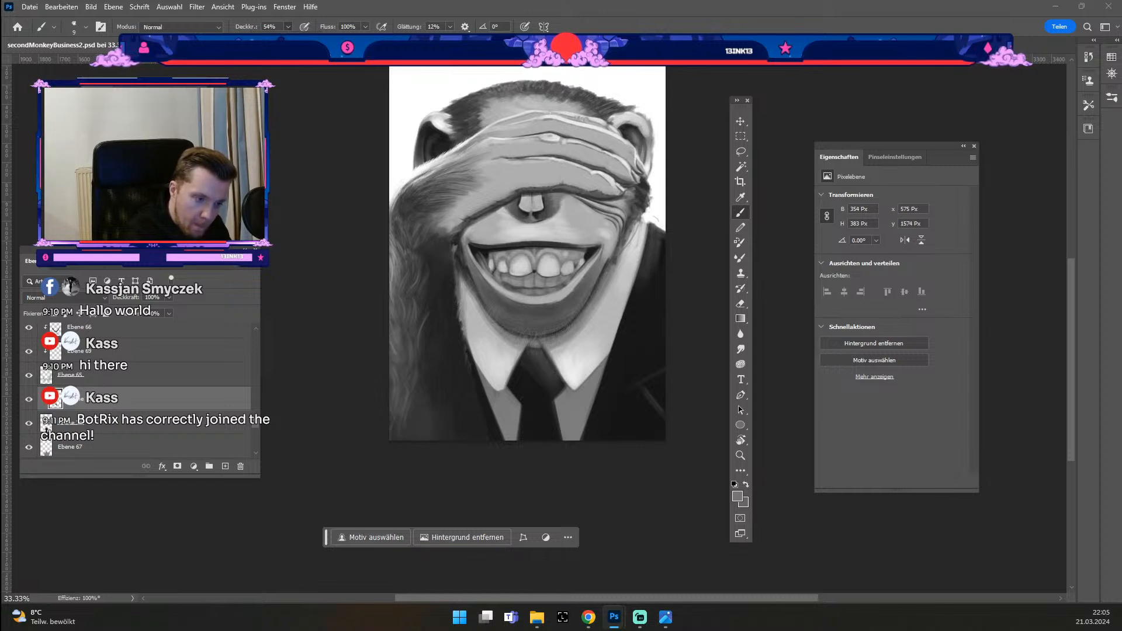
key(ctrl+z)
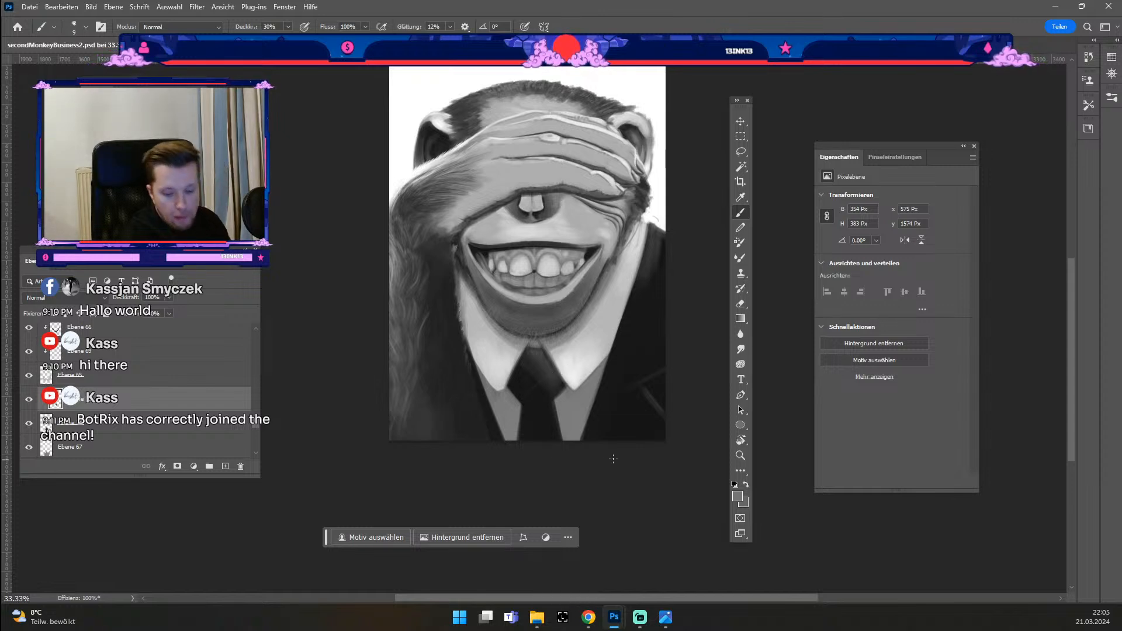
Step: Undo a test erasure on the knot and paint thin 757575 strokes at 30% opacity on another new layer above it
key(e)
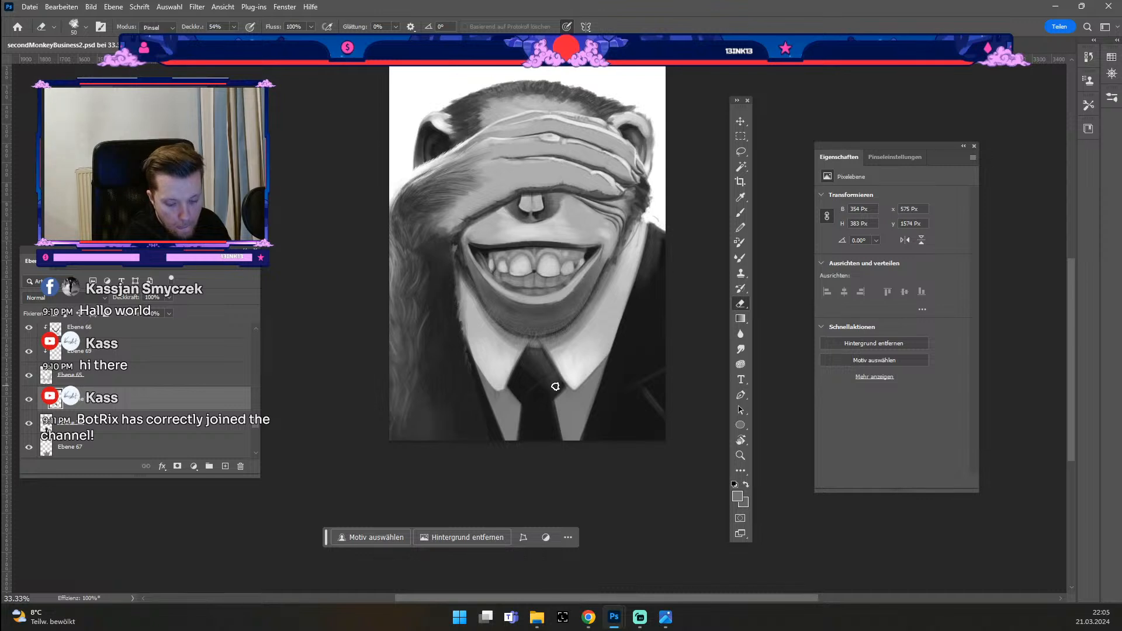
key(ctrl+z)
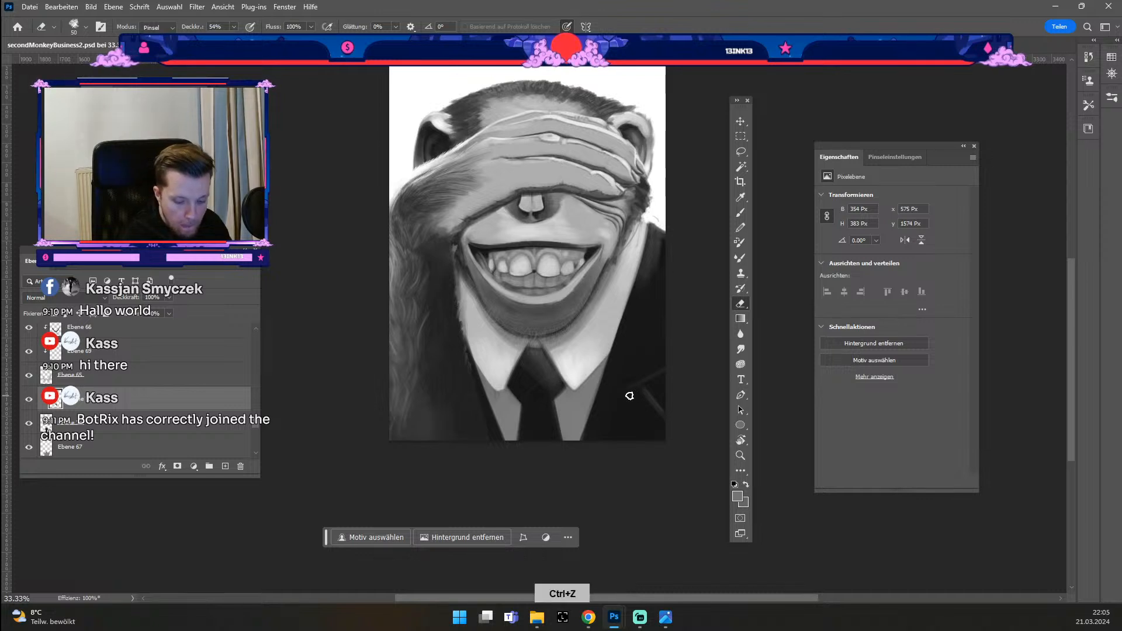
key(b)
key(ctrl+z)
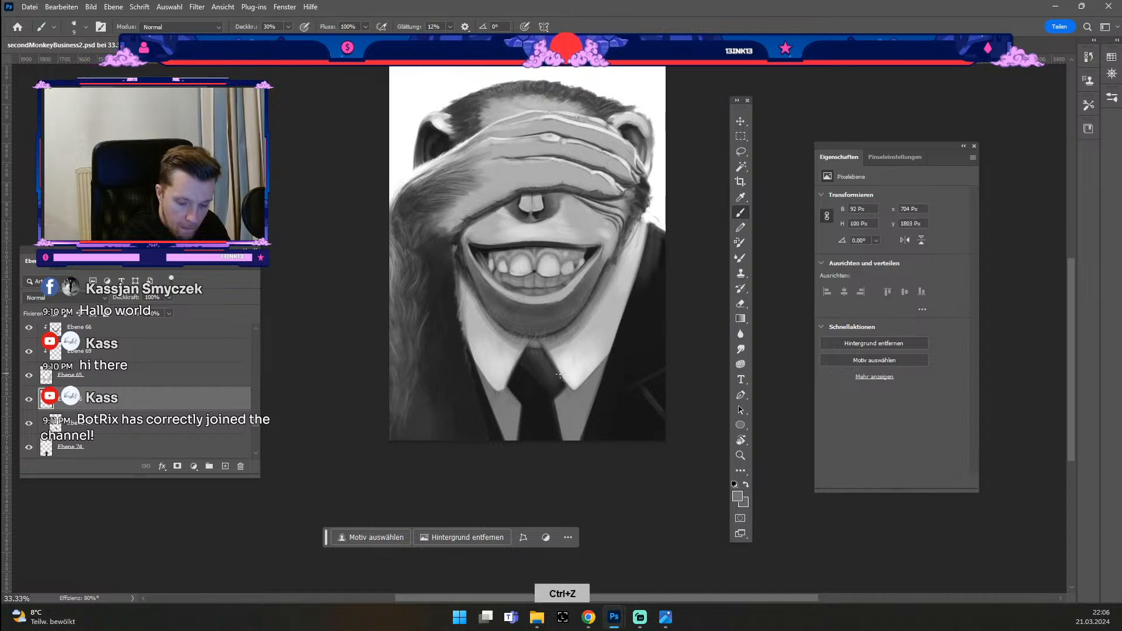
key(ctrl+z)
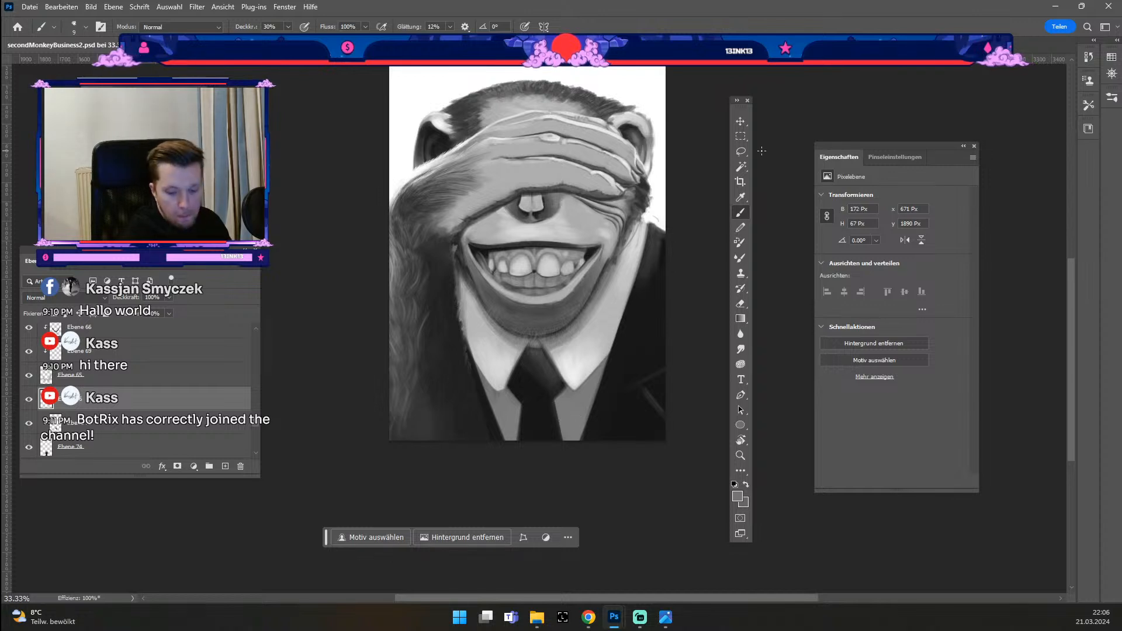
Step: Paint soft 757575 strokes on the upper tie knot at 30% opacity with the brush enlarged to 20–30 px
key(odiaeresis)
key(numbersign)
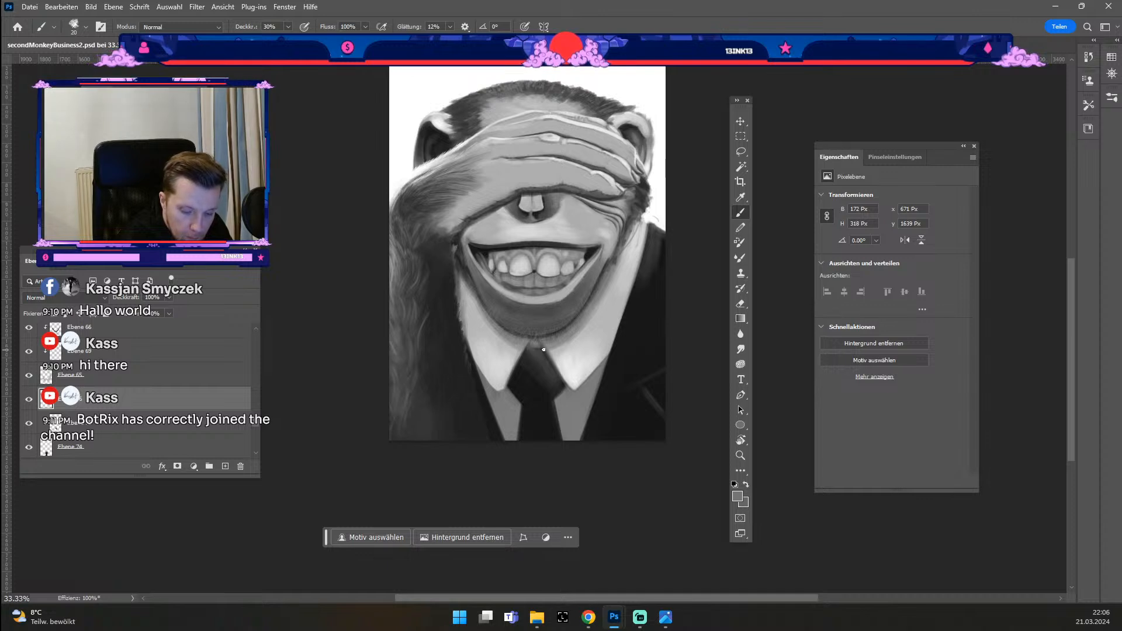
key(numbersign)
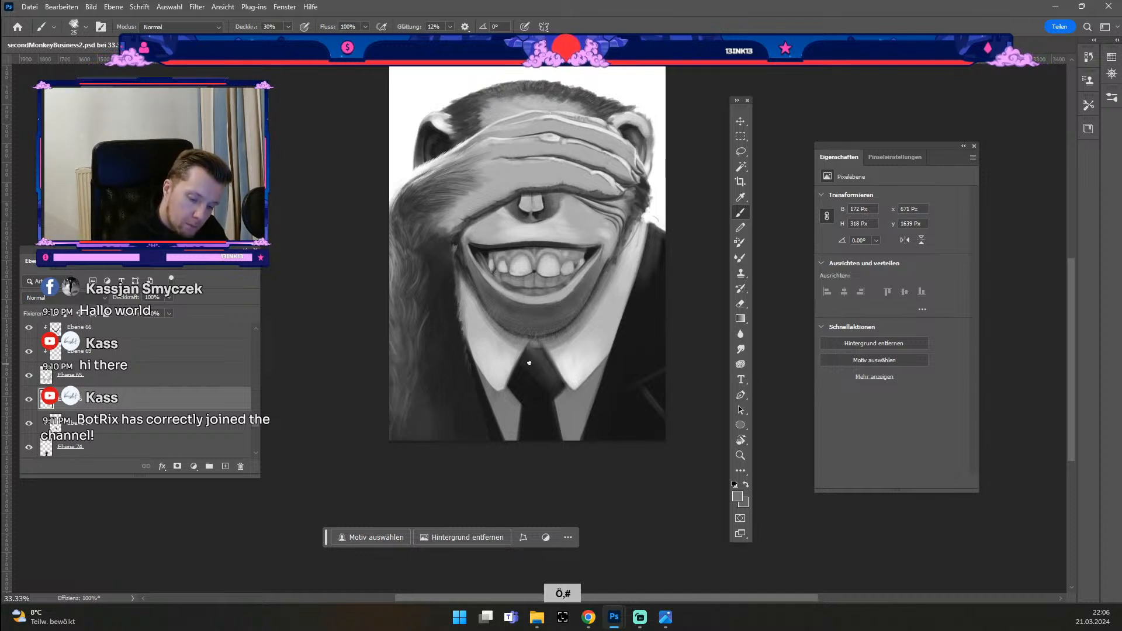
key(odiaeresis)
key(odiaeresis)
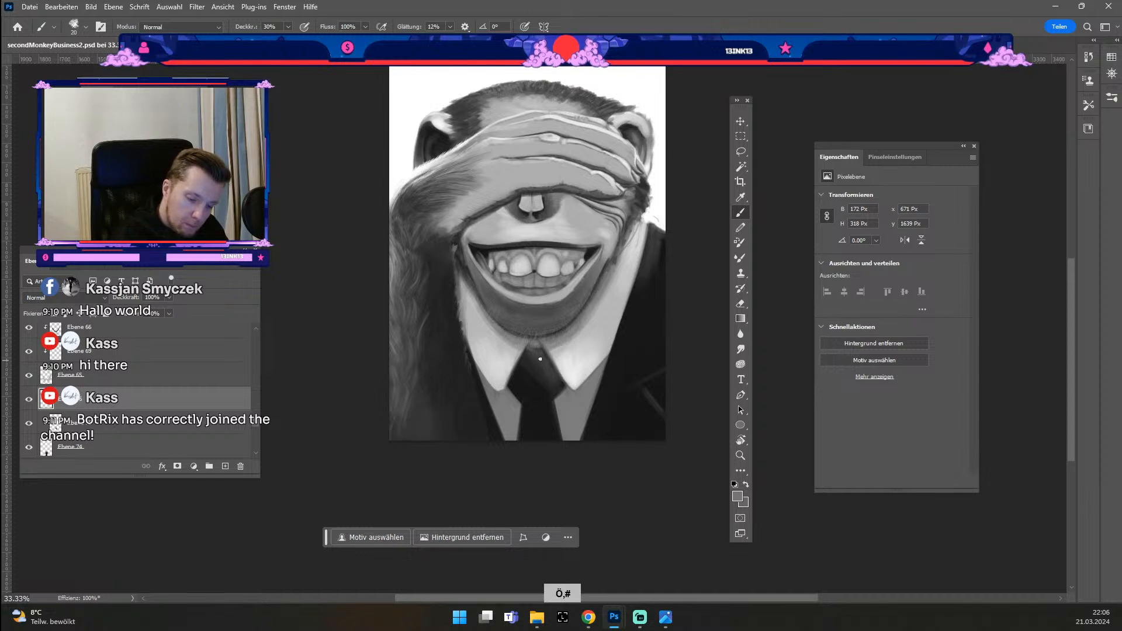
key(numbersign)
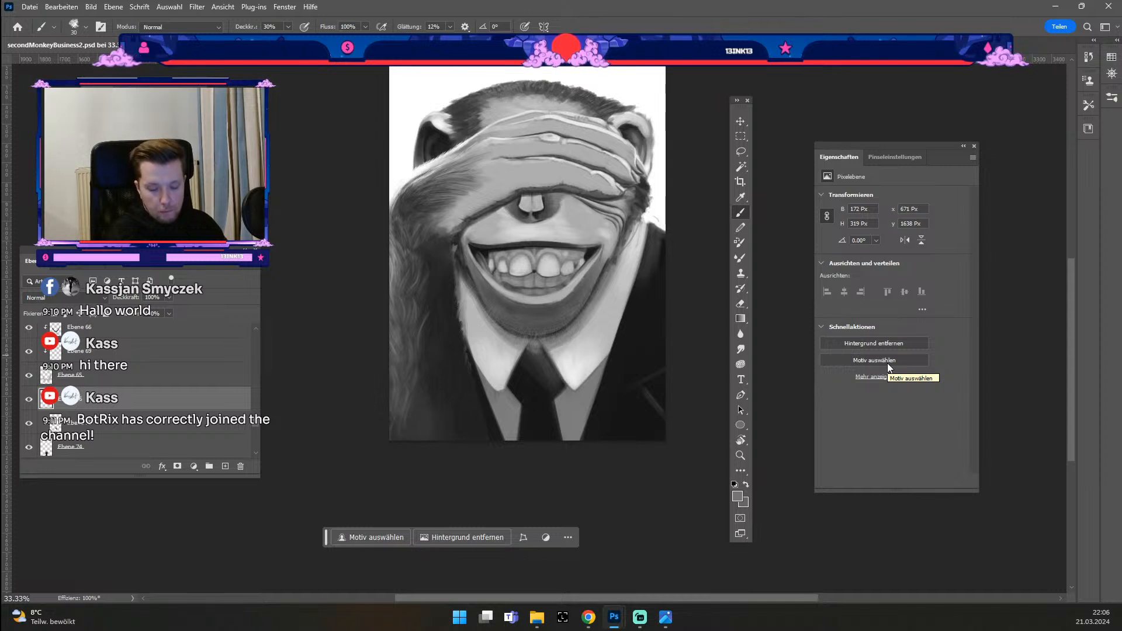
Step: Sample dark grey from the tie knot and paint soft tones down the tie below it with a 40–50 px brush, undoing a misplaced stroke
alt+click(550, 364)
key(numbersign)
key(numbersign)
key(numbersign)
key(numbersign)
mouse_move(530, 398)
mouse_down()
mouse_move(525, 433)
mouse_move(554, 433)
mouse_up()
key(ctrl+z)
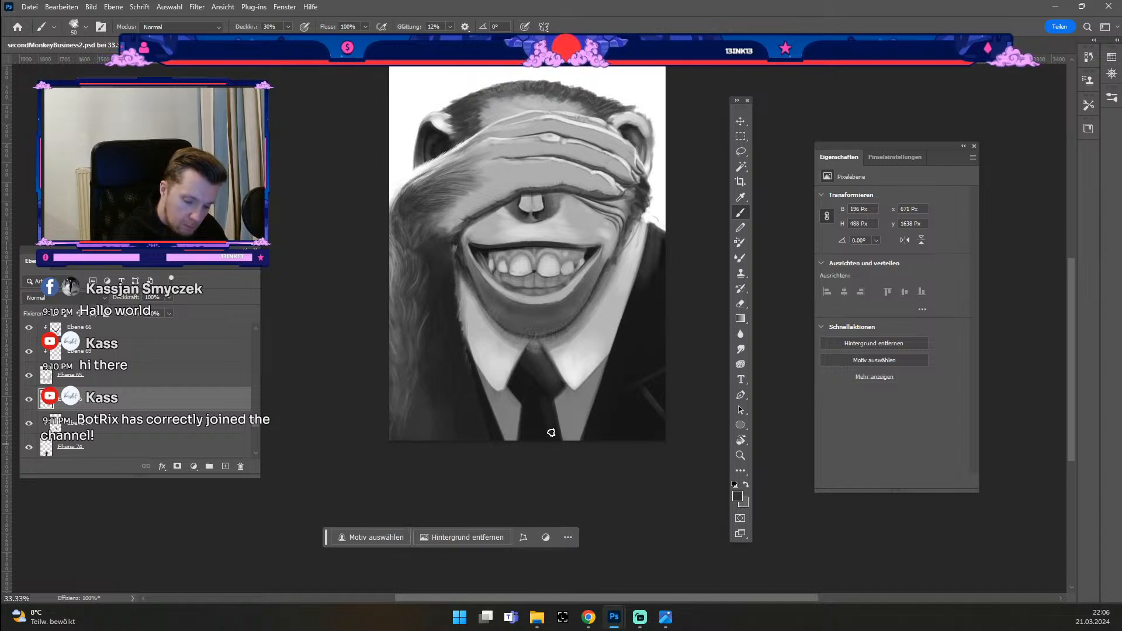
key(odiaeresis)
drag(551, 412, 553, 423)
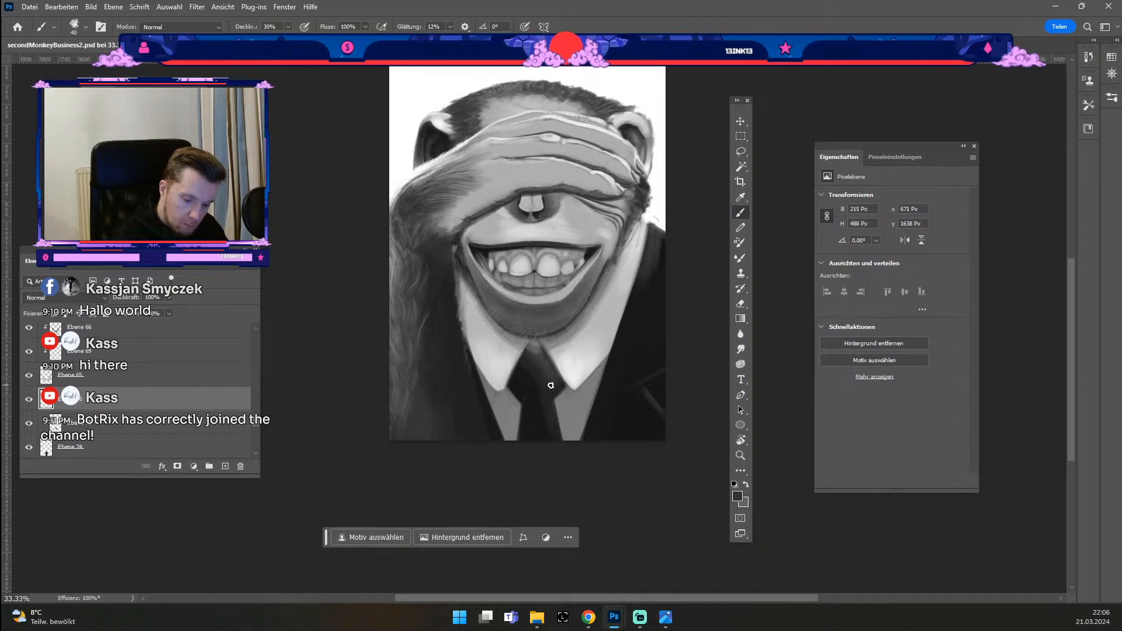
Step: Sample near-black 181818 from the knot and paint shadow strokes just below it with a 25 px brush, undoing the last one
alt+click(532, 380)
key(odiaeresis)
key(odiaeresis)
key(odiaeresis)
key(odiaeresis)
key(numbersign)
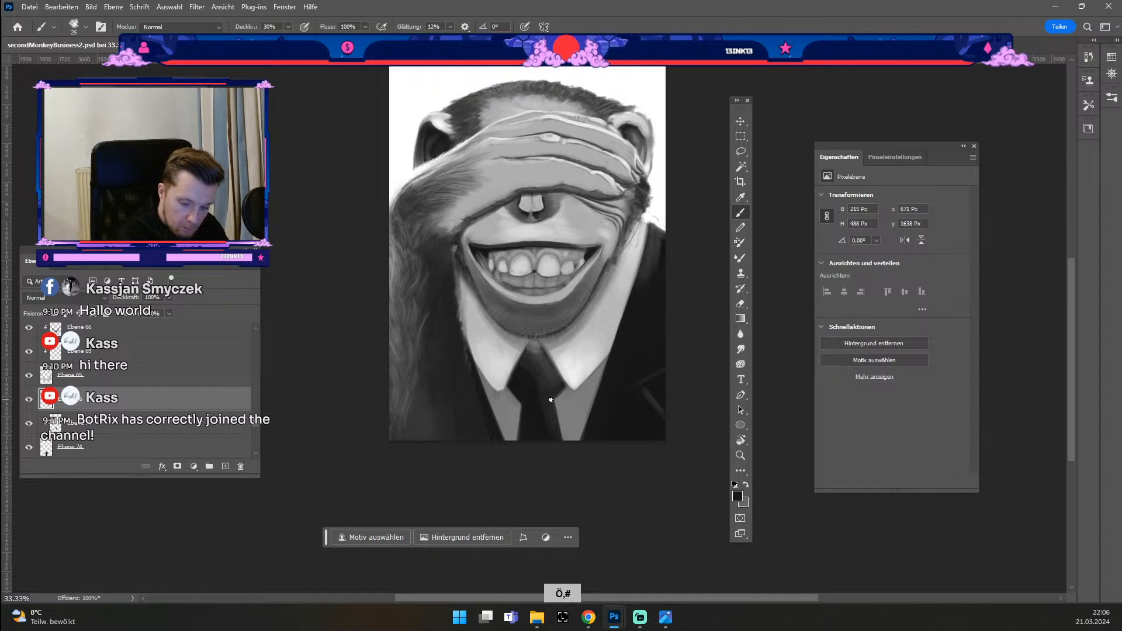
key(ctrl+z)
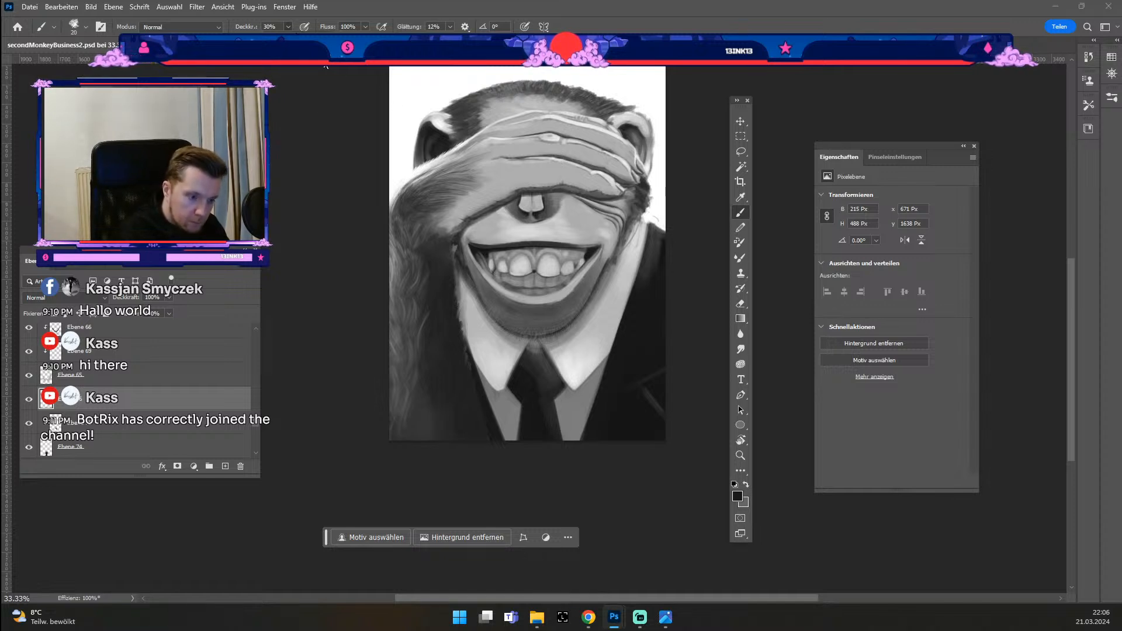
Step: Set the brush opacity to 100% and the foreground colour to black, and paint thin shadow lines below the knot, undoing a misplaced stroke
key(odiaeresis)
key(numbersign)
key(numbersign)
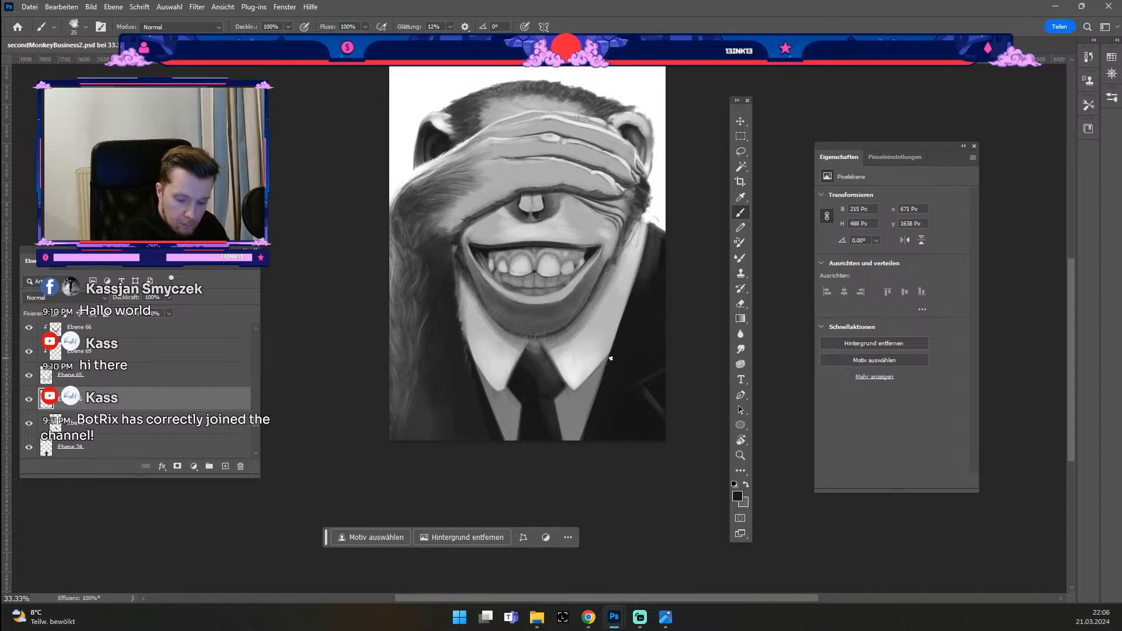
click(737, 497)
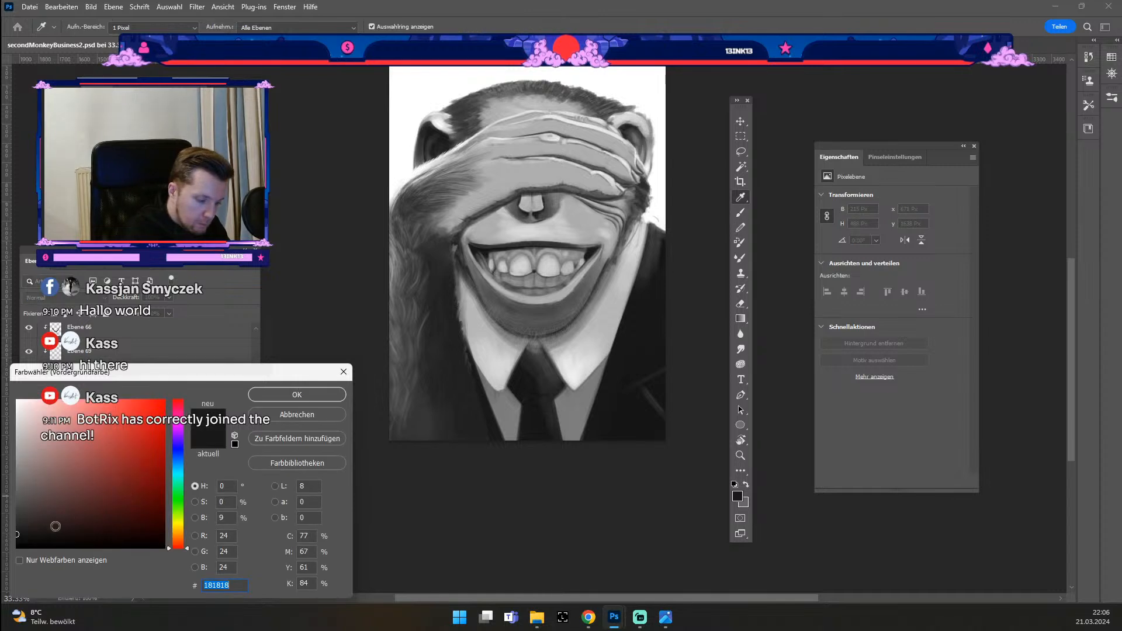
click(297, 396)
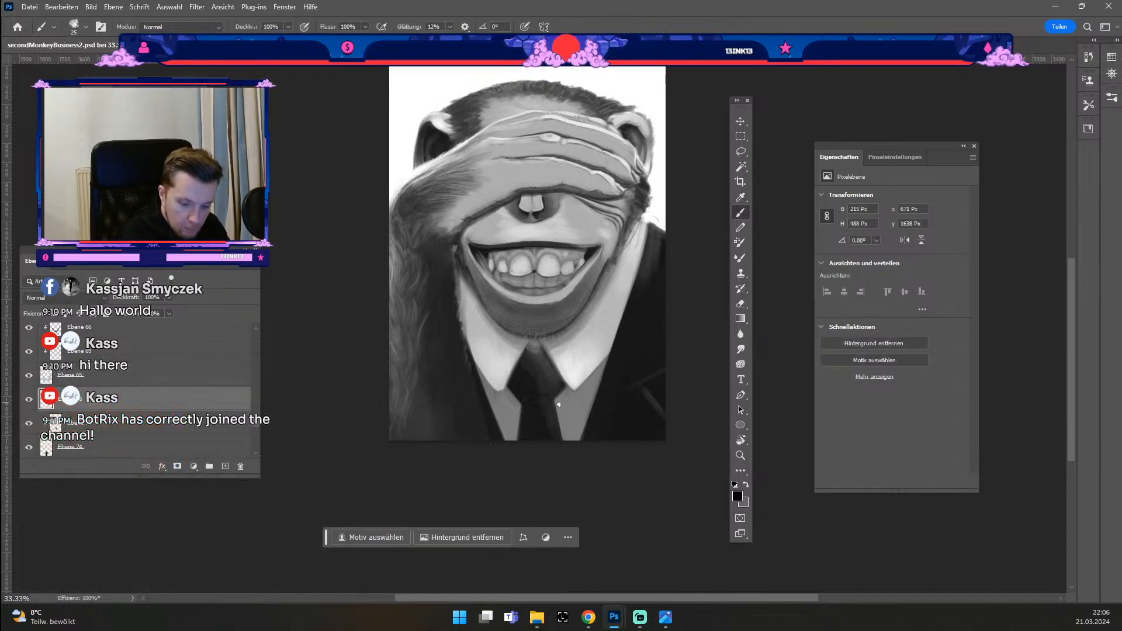
key(odiaeresis)
key(numbersign)
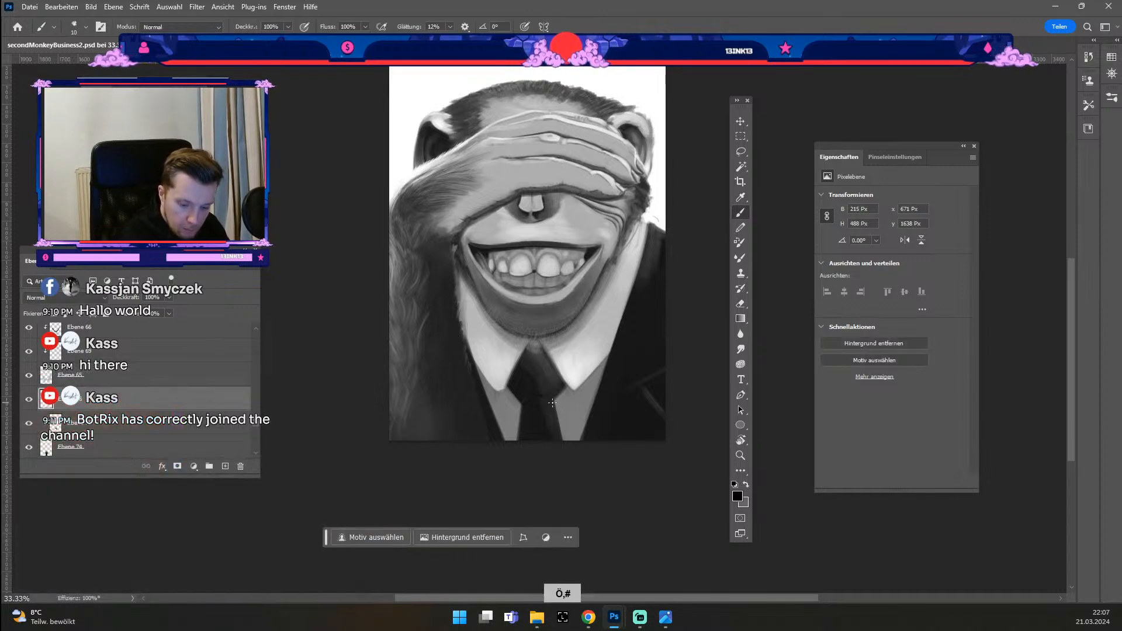
key(odiaeresis)
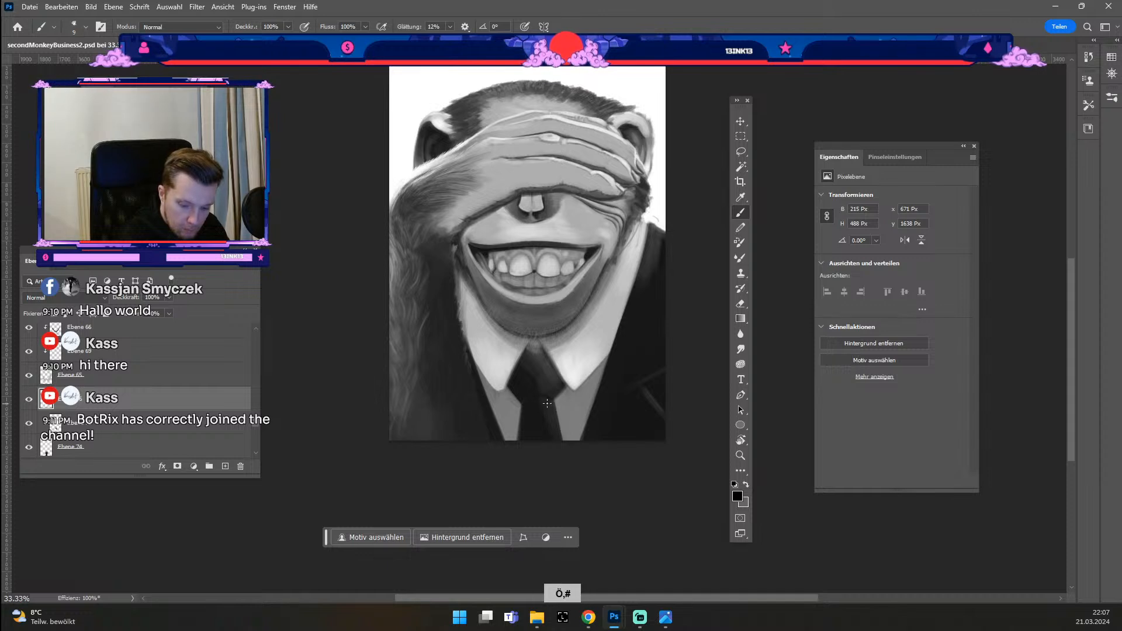
key(odiaeresis)
key(ctrl+z)
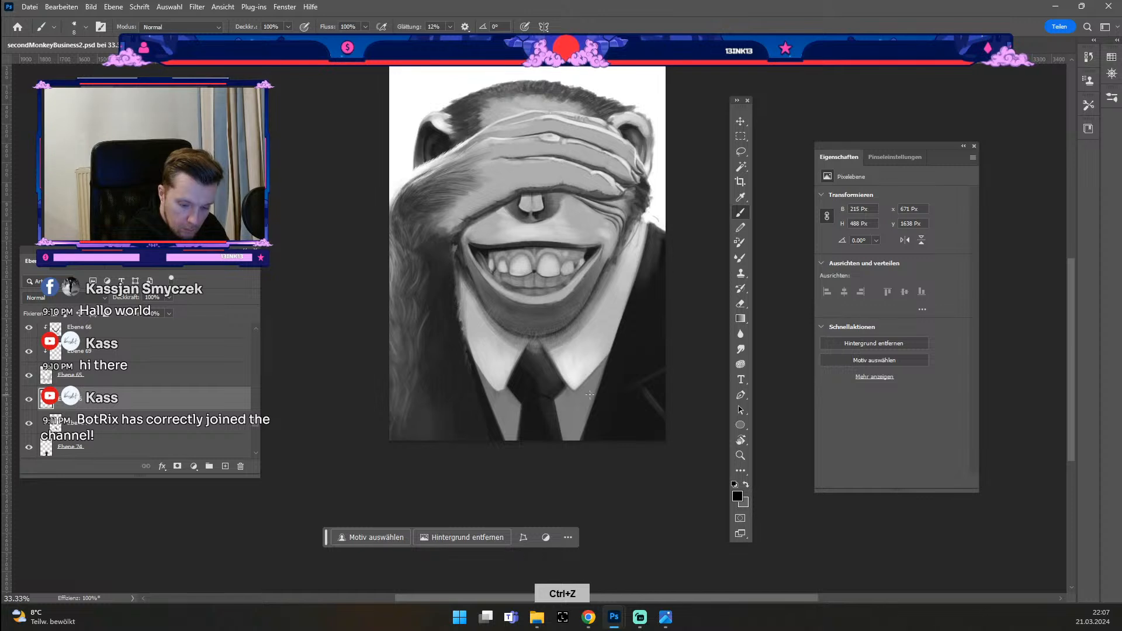
Step: Paint black shadows along the knot's lower edge and corner with a 10–20 px brush, undoing misplaced strokes
key(numbersign)
key(numbersign)
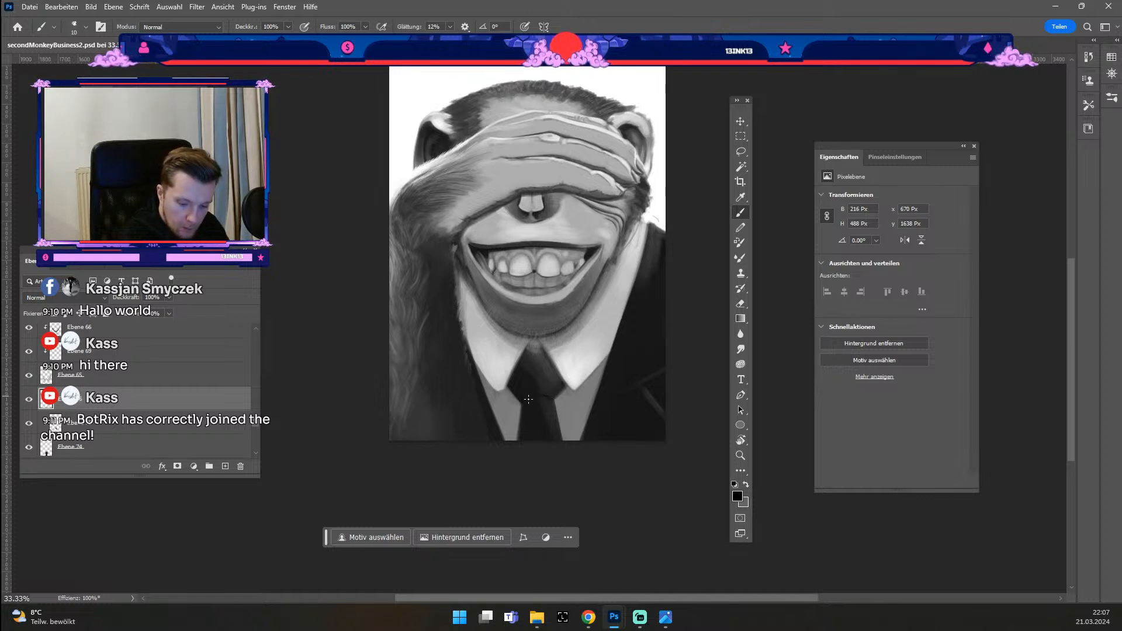
key(ctrl+z)
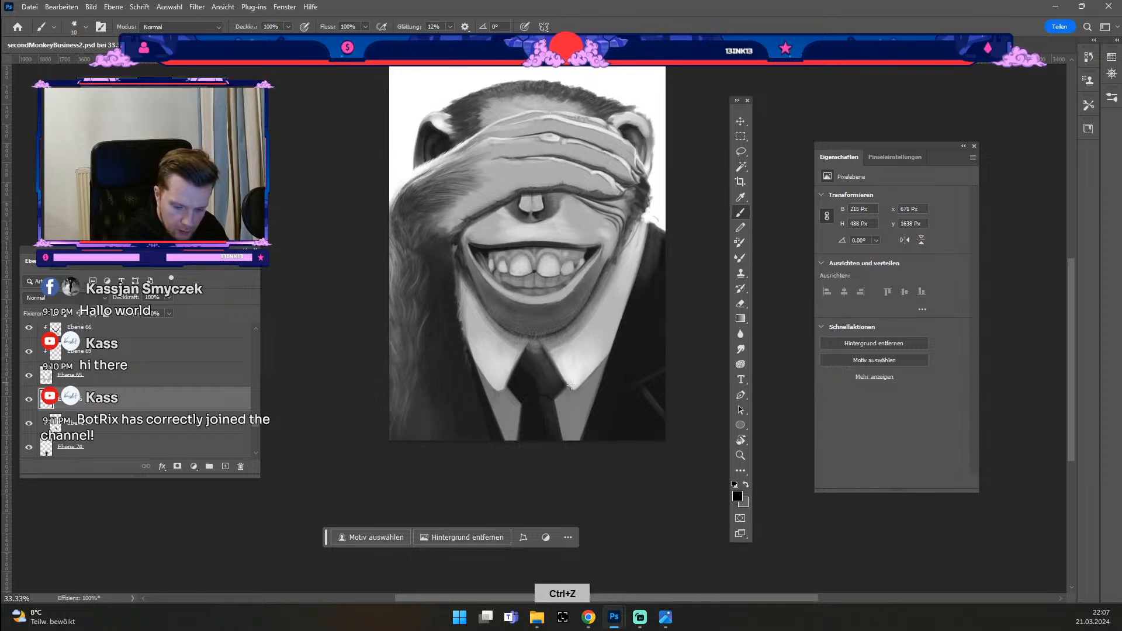
key(odiaeresis)
key(numbersign)
key(numbersign)
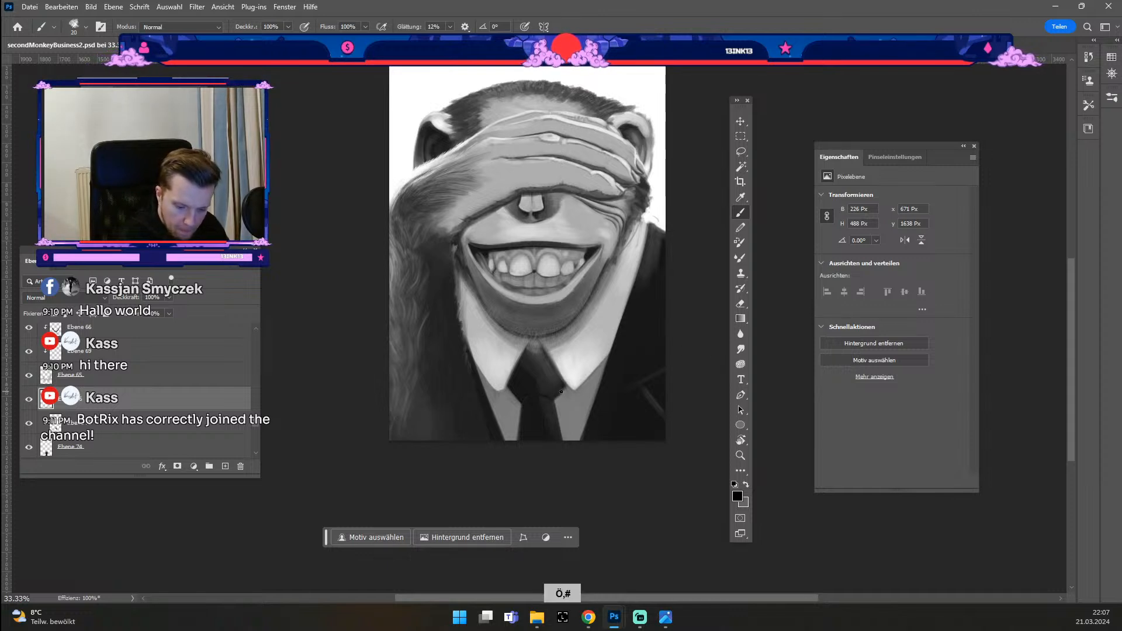
key(odiaeresis)
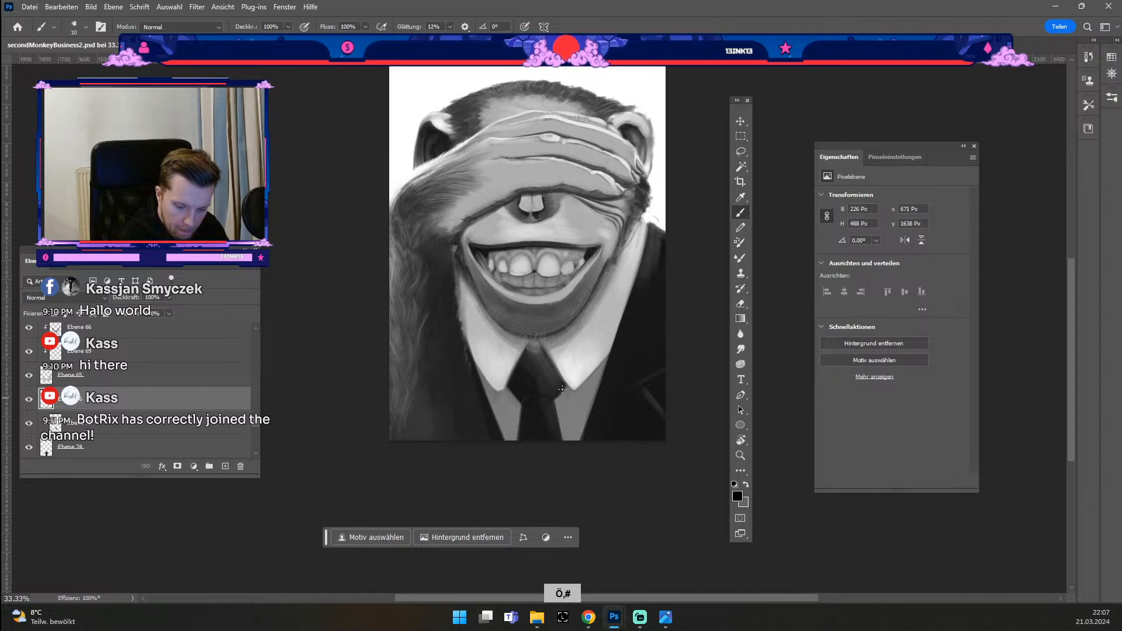
key(numbersign)
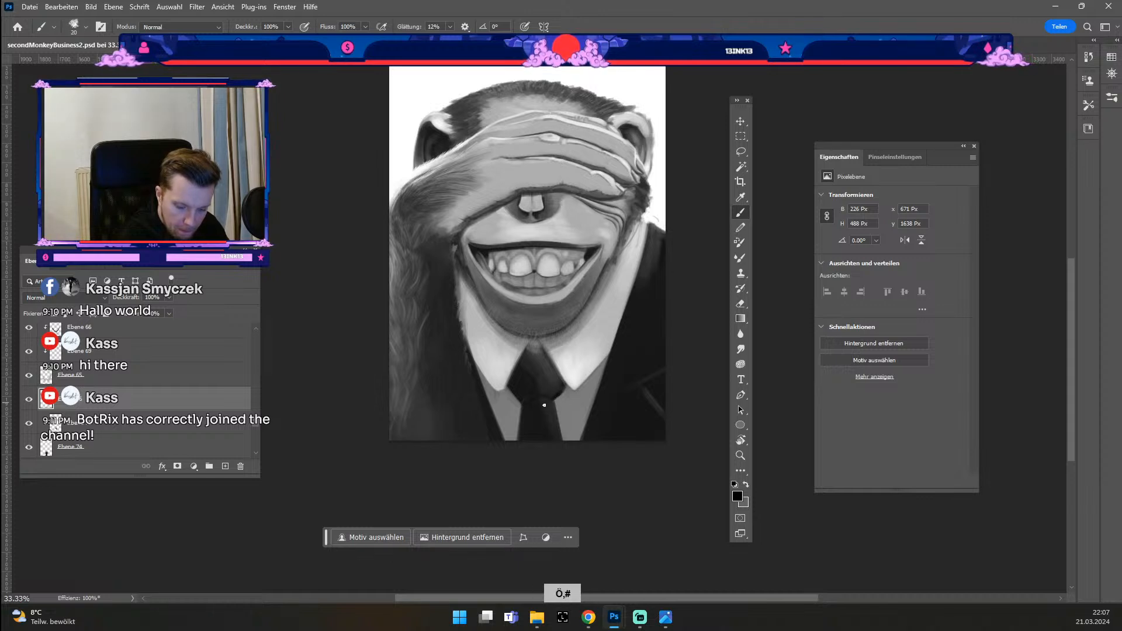
key(ctrl+z)
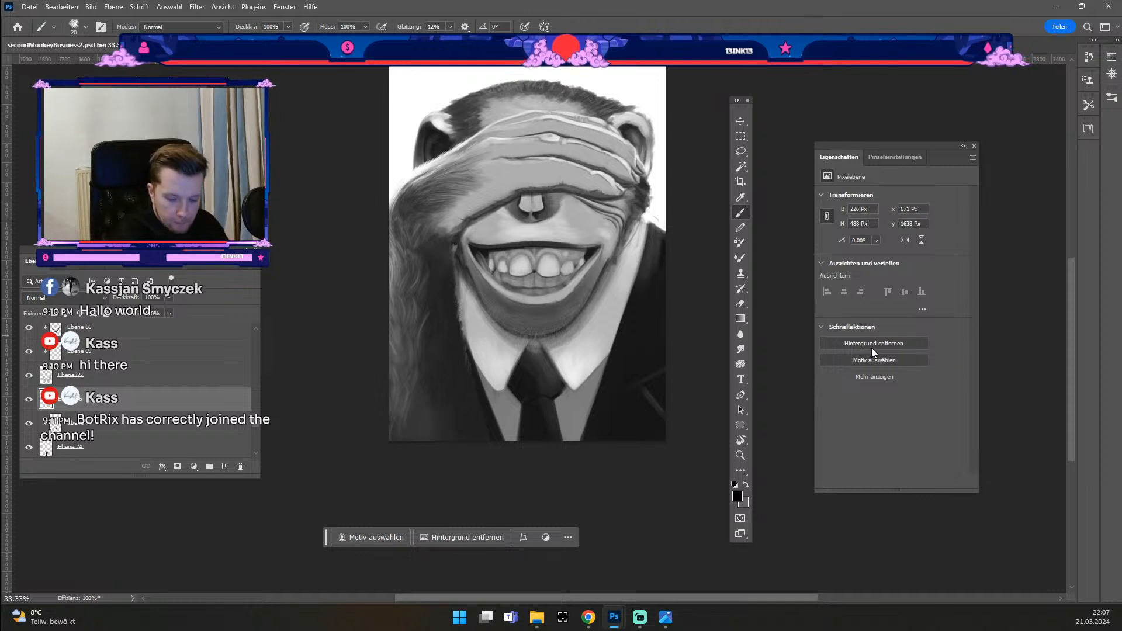
Step: Try thin 9 px black strokes along the top edge of the tie knot, undoing them
key(ctrl+z)
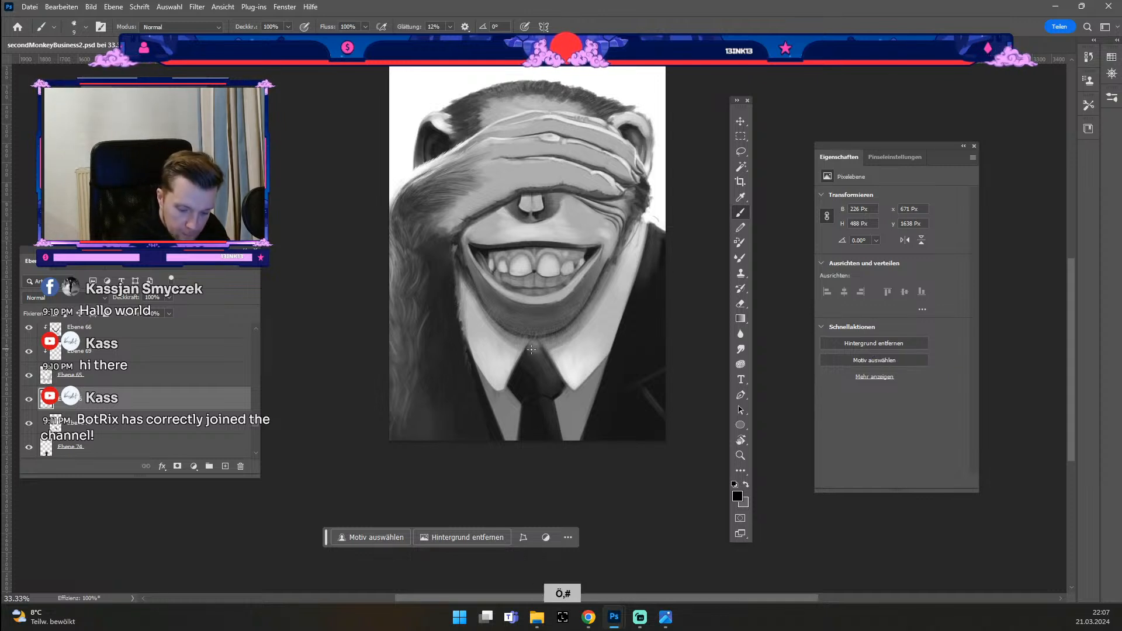
key(ctrl+z)
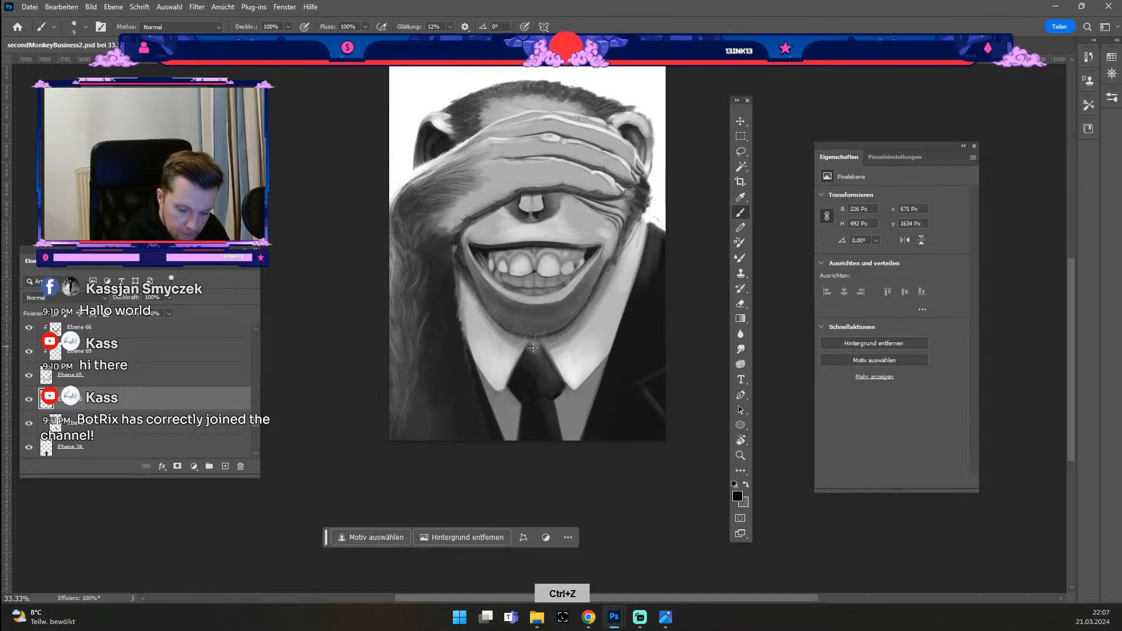
key(ctrl+z)
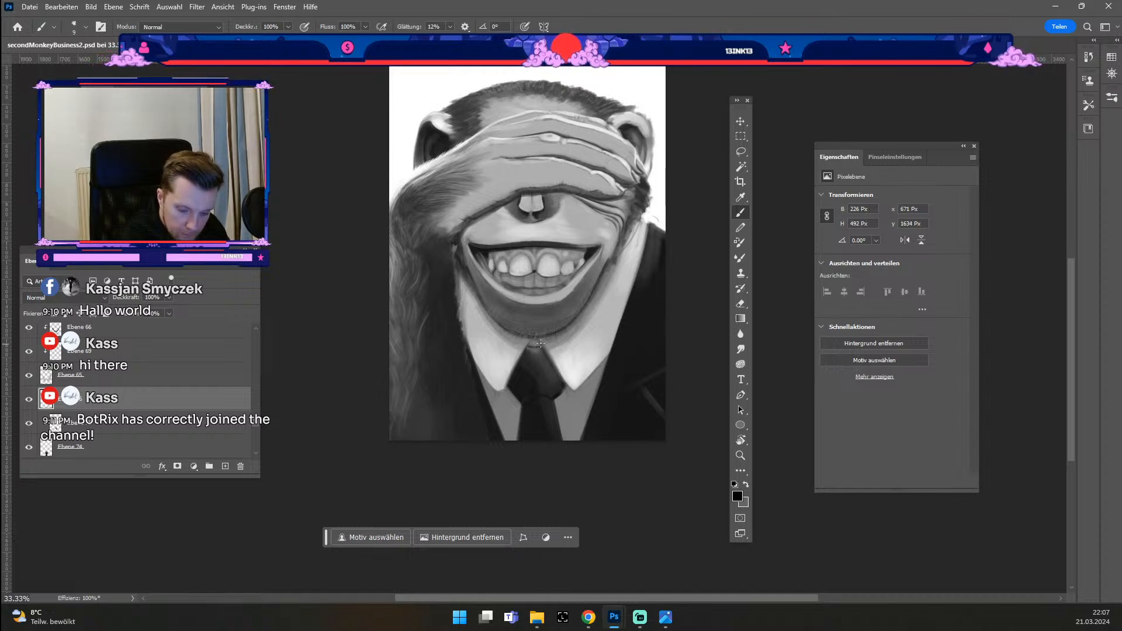
key(ctrl+z)
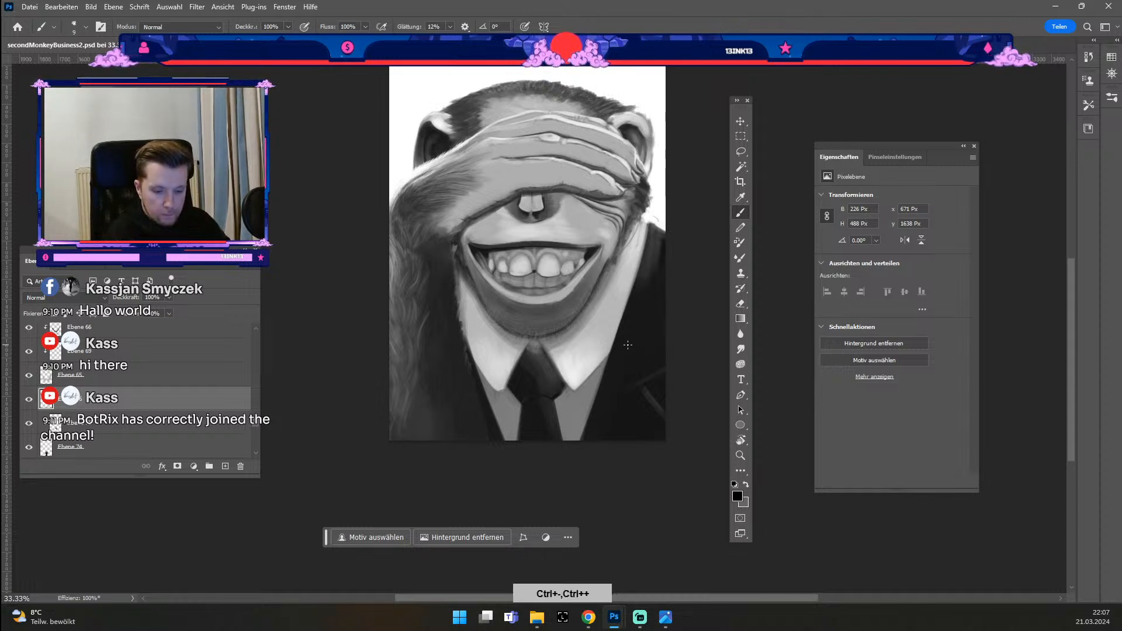
Step: Unlock the white background layer at the end of the layer stack, turning it into a regular layer
key(ctrl+minus)
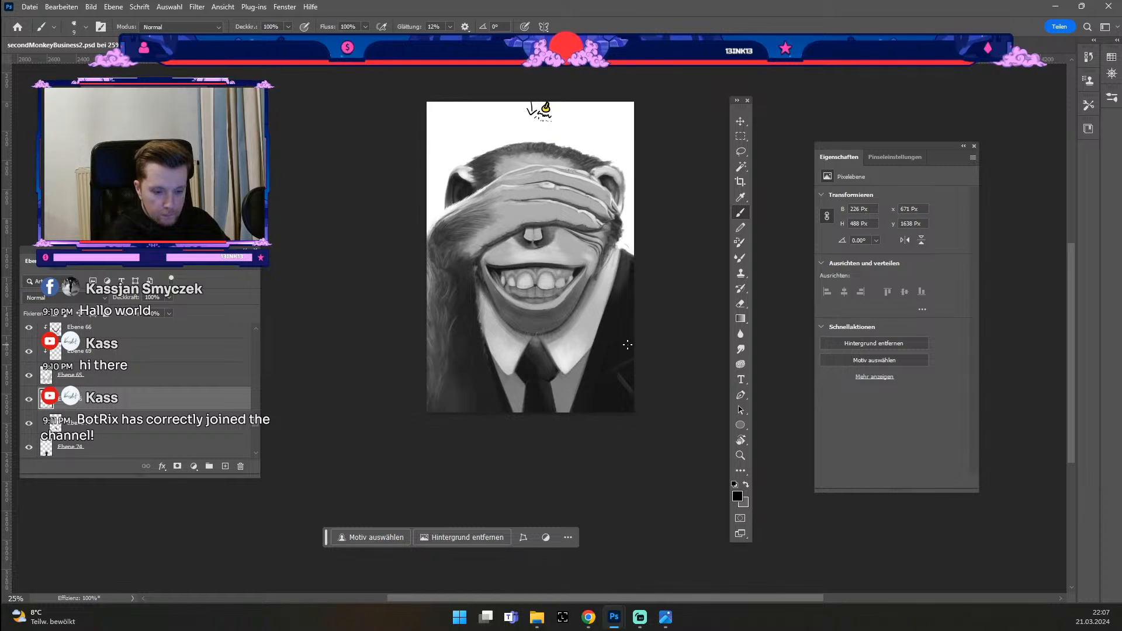
key(ctrl+plus)
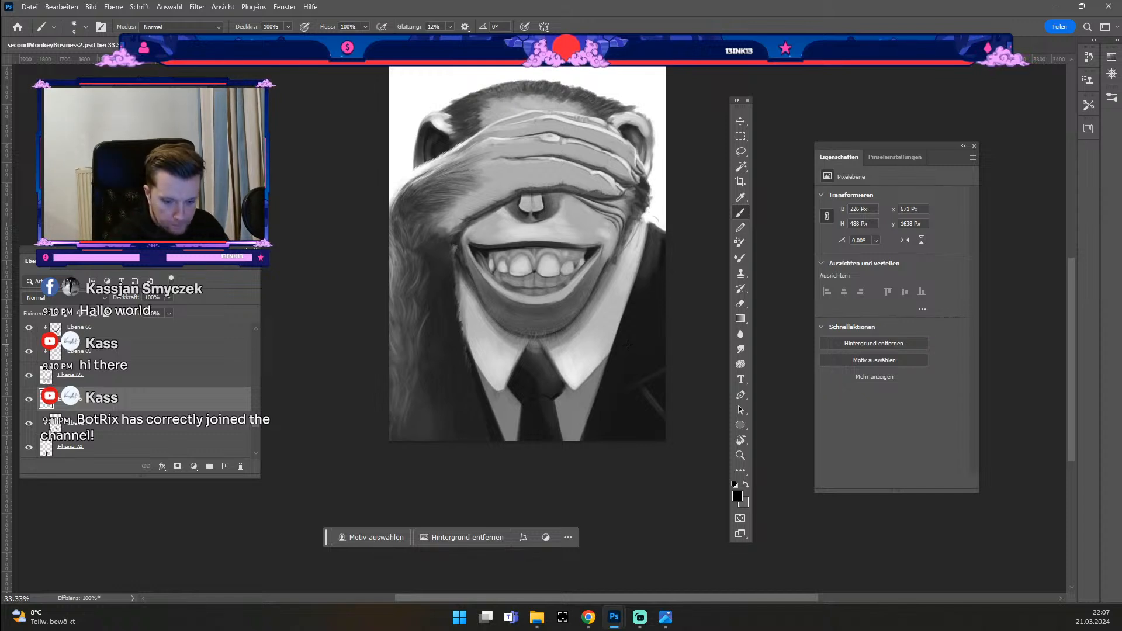
key(space)
drag(628, 345, 585, 351)
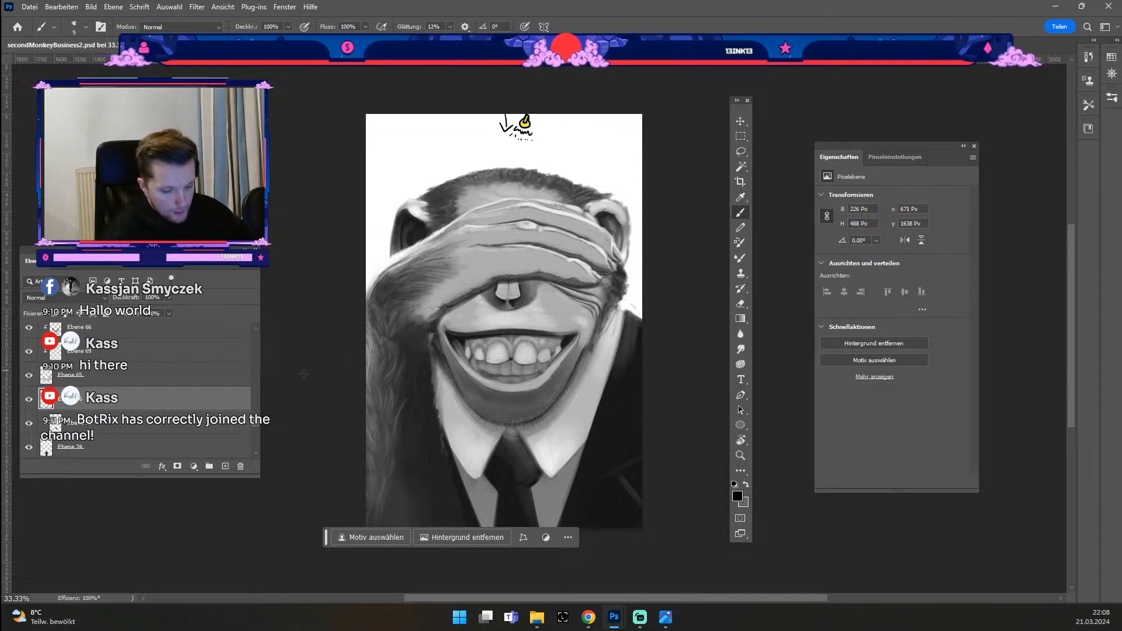
scroll(251, 423, down, 5)
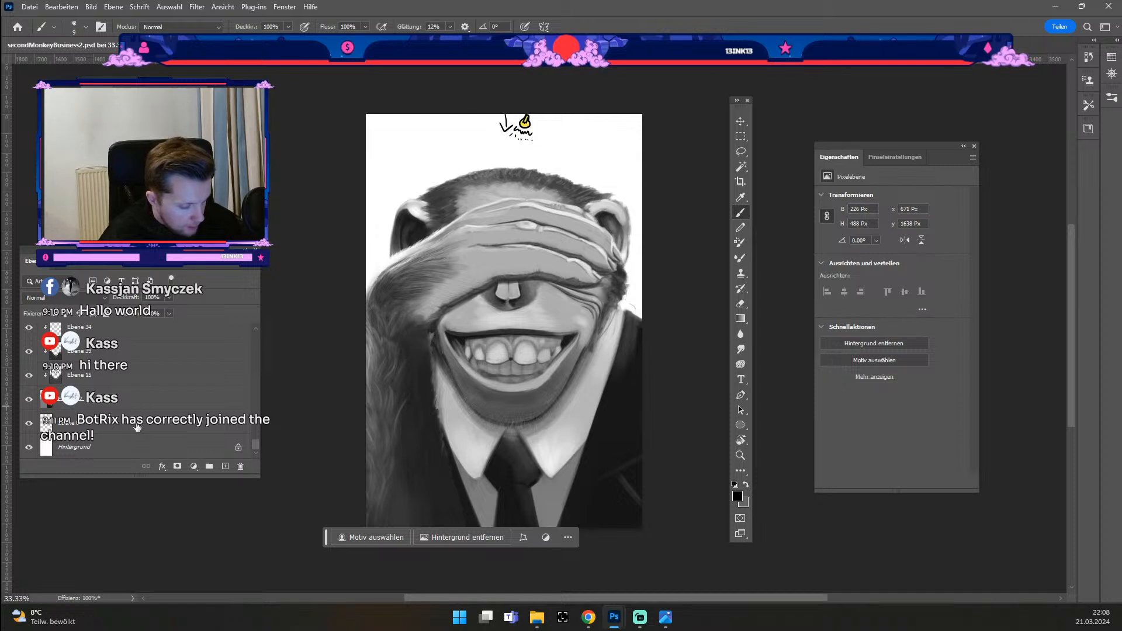
click(238, 447)
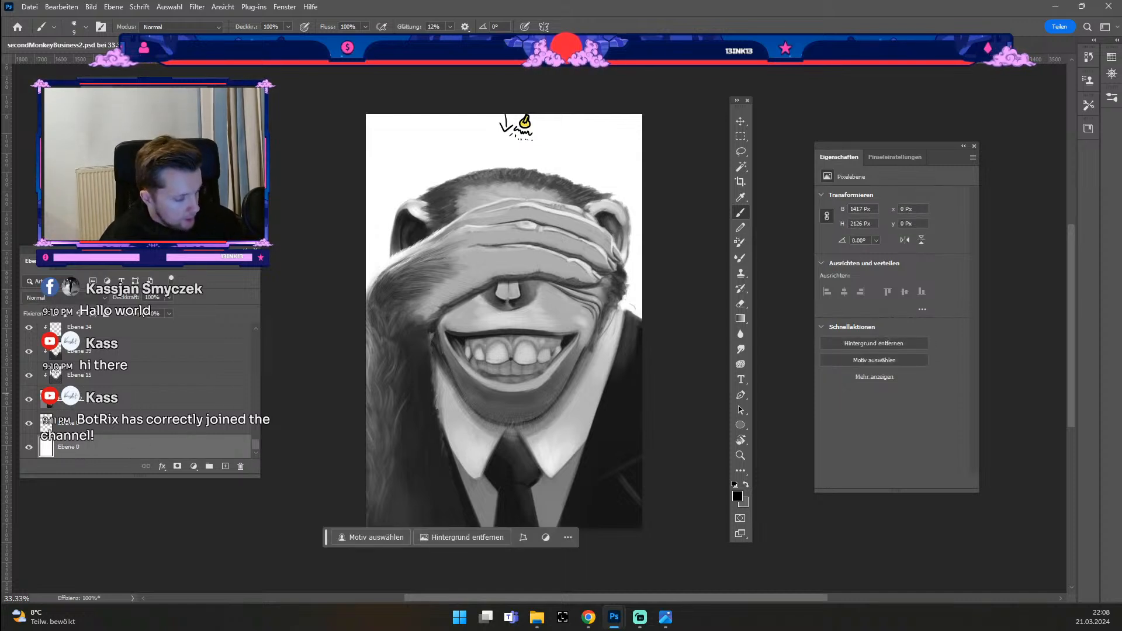
Step: Darken the white background layer to mid-grey with a Hue/Saturation lightness reduction and return to the Brush tool
key(ctrl+u)
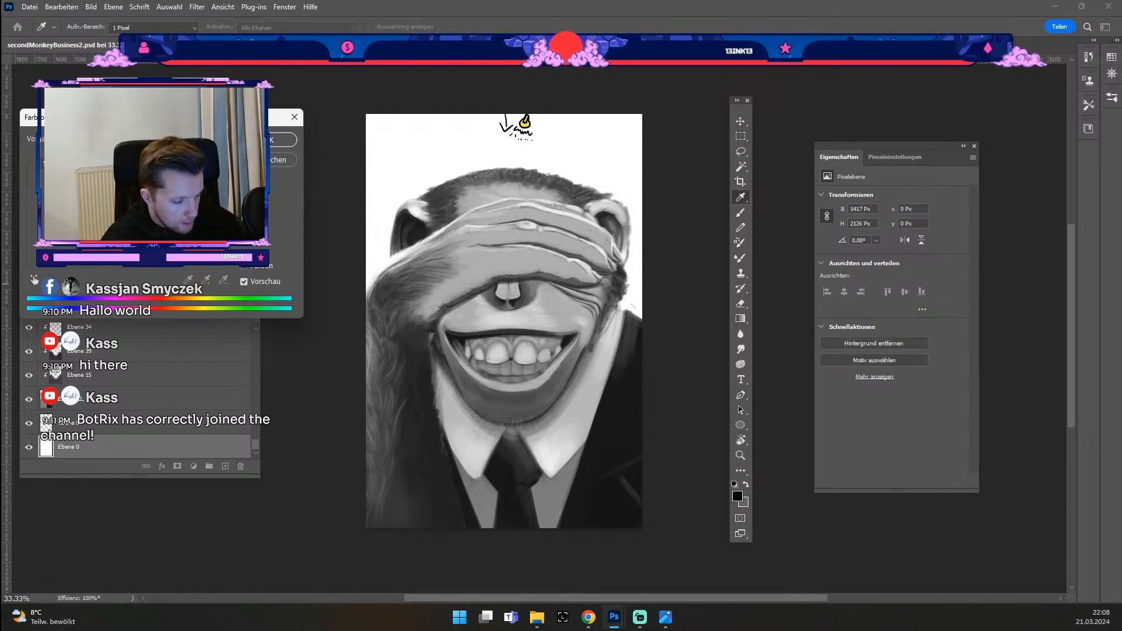
drag(133, 256, 98, 256)
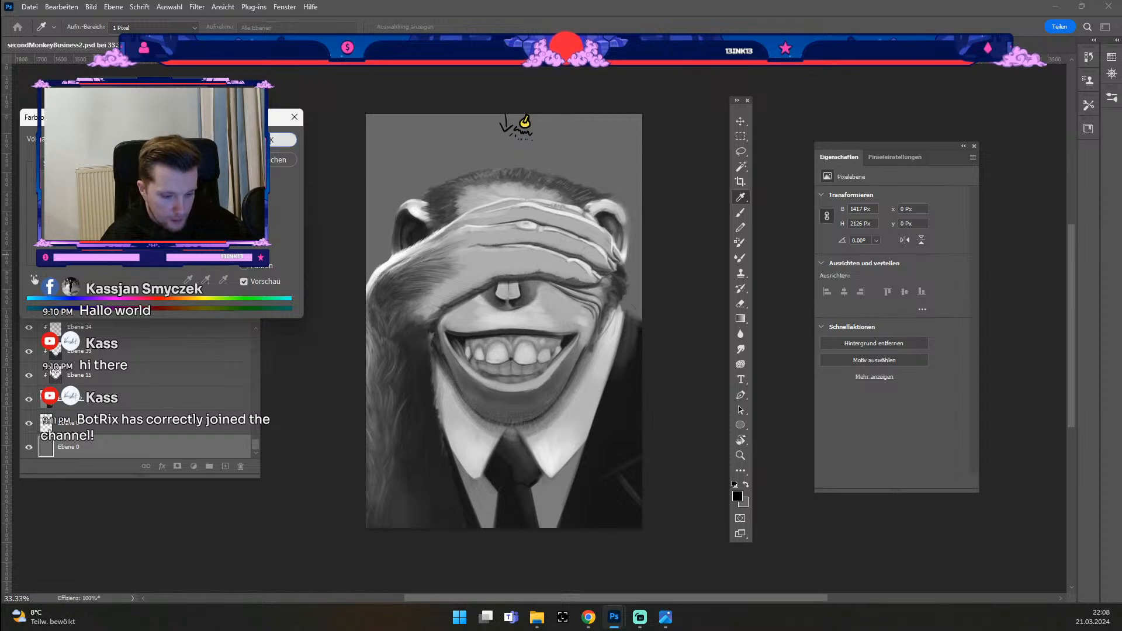
click(284, 140)
key(b)
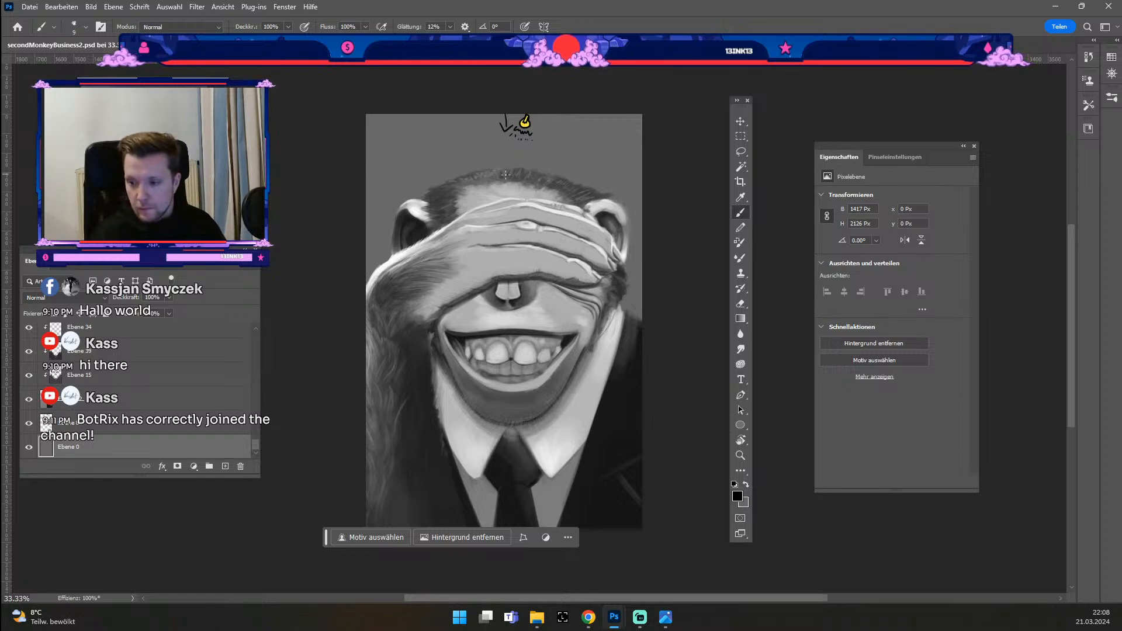
Step: Add a new empty layer at the top of the layer stack, above all the monkey layers
key(space)
drag(514, 389, 494, 356)
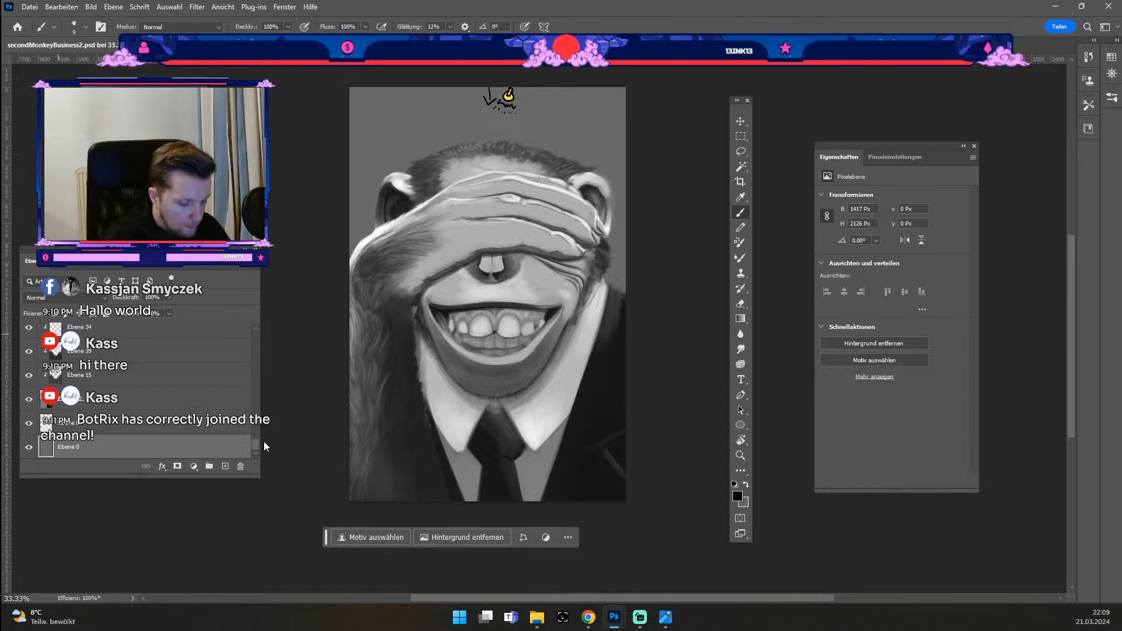
drag(255, 444, 245, 320)
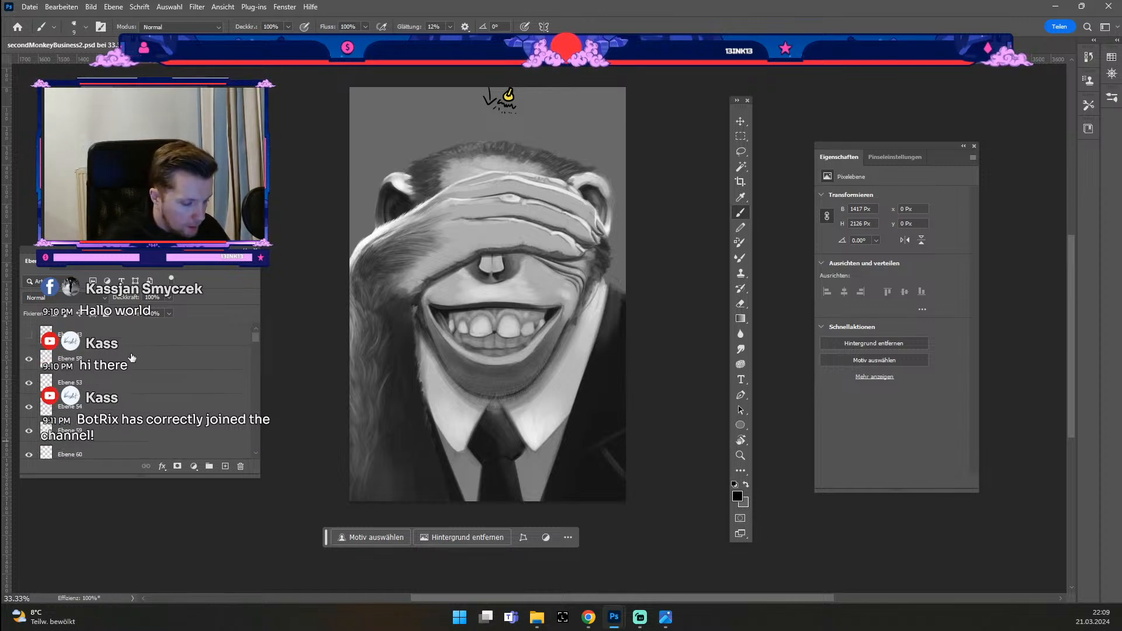
scroll(148, 341, up, 1)
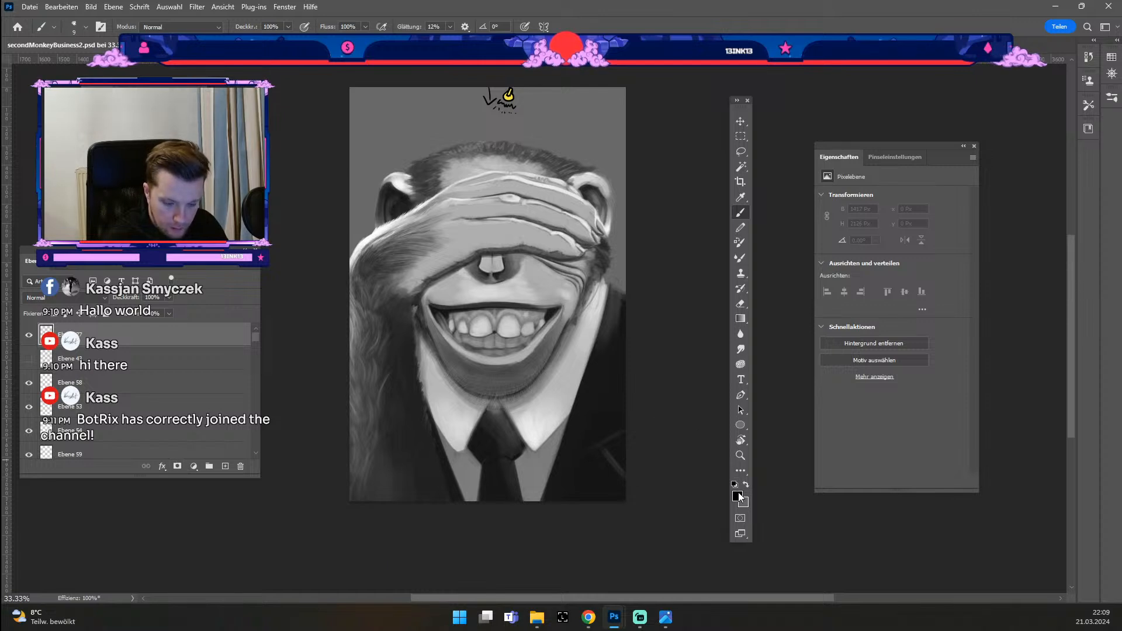
Step: Set the foreground colour to dark grey #474747 and return to the Brush tool
click(737, 496)
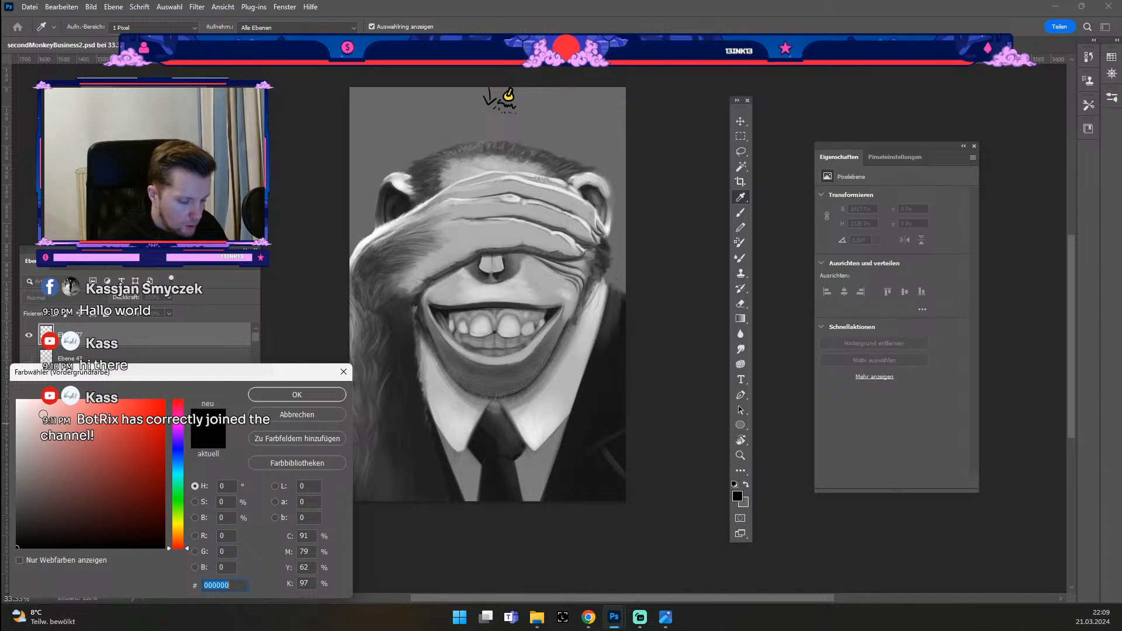
drag(32, 419, 17, 507)
drag(3, 507, 4, 508)
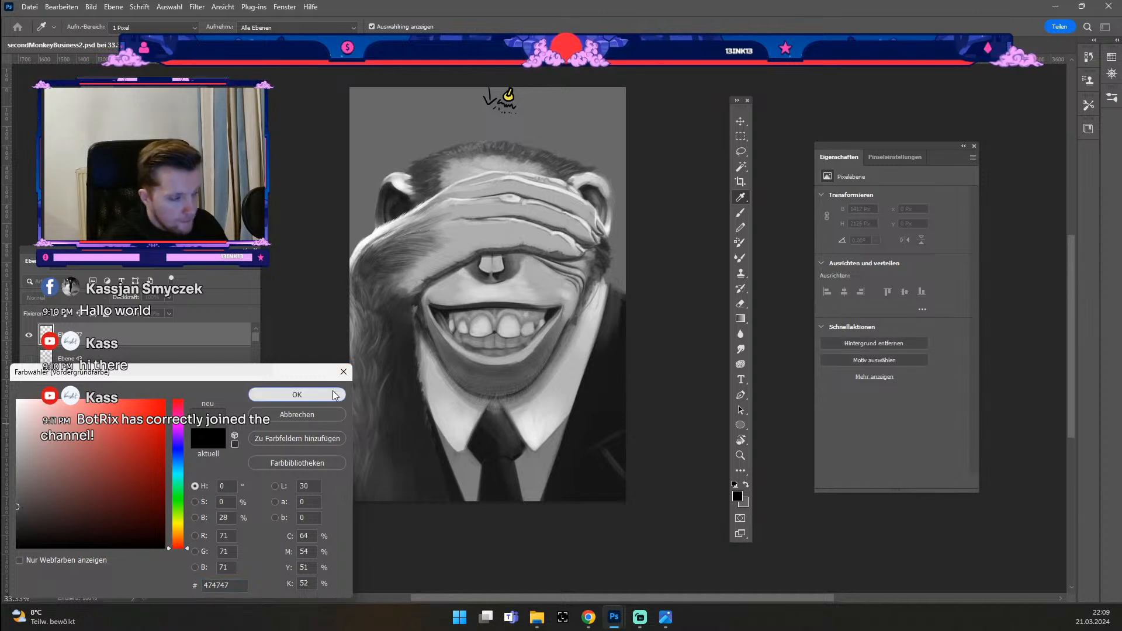
click(342, 376)
key(b)
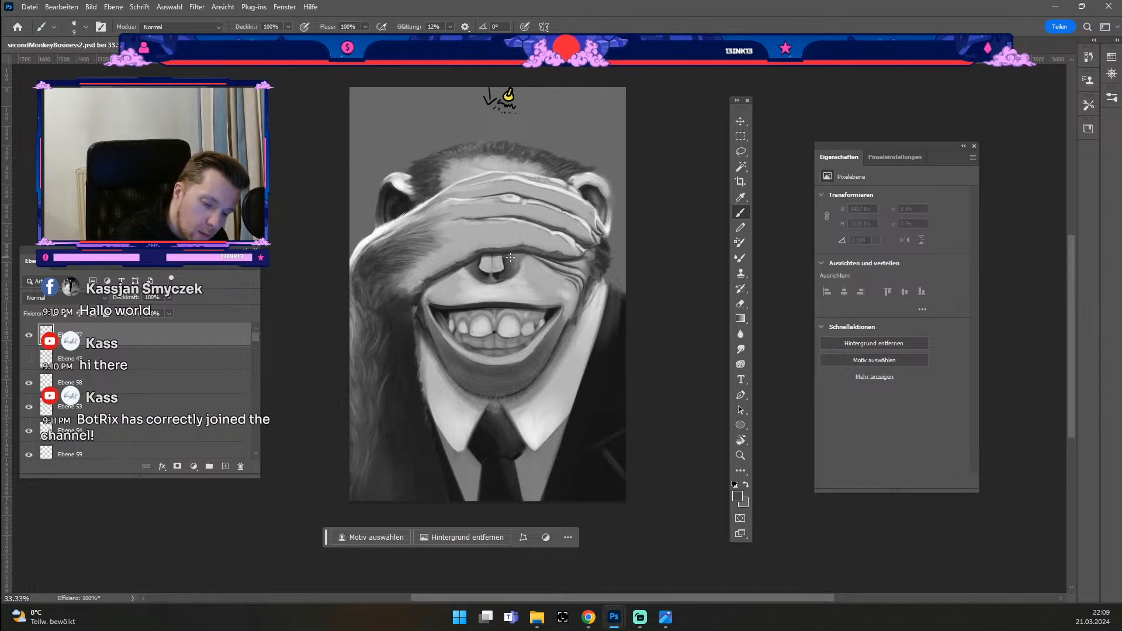
Step: Paint a short dark grey vertical stem with a 20 px brush on the lowest finger, just above the nose
key(odiaeresis)
key(numbersign)
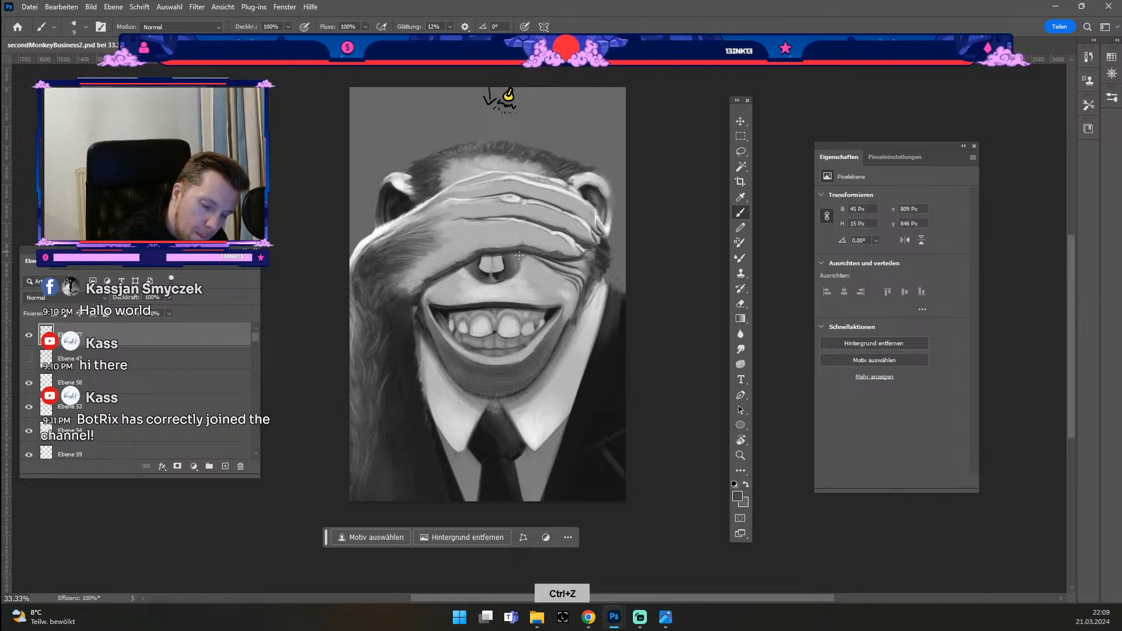
key(numbersign)
key(numbersign)
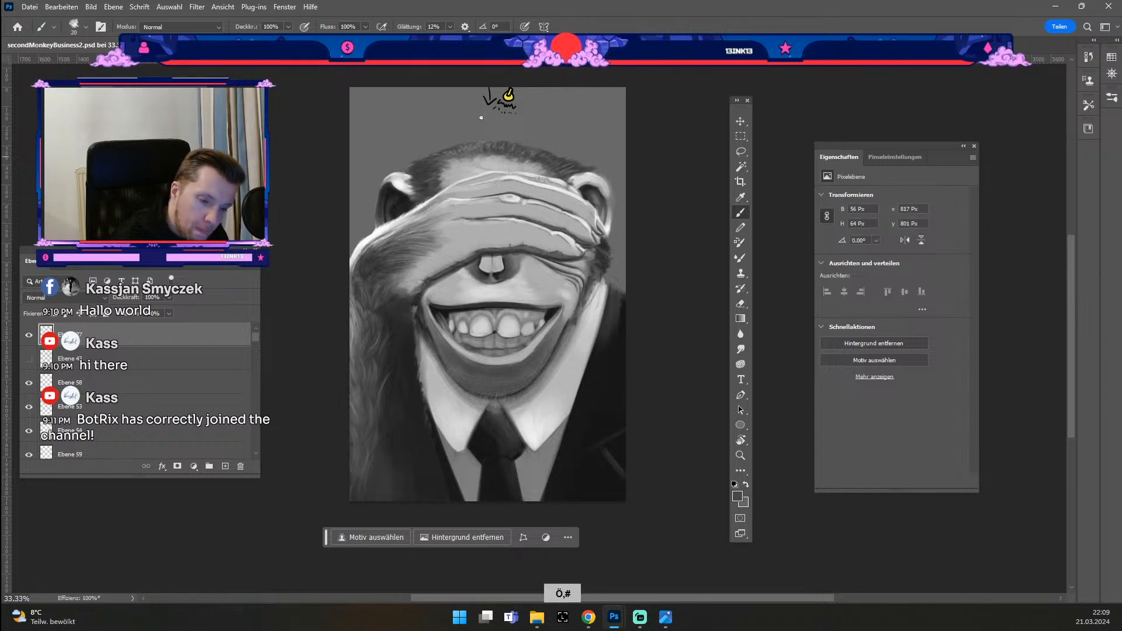
drag(509, 235, 517, 252)
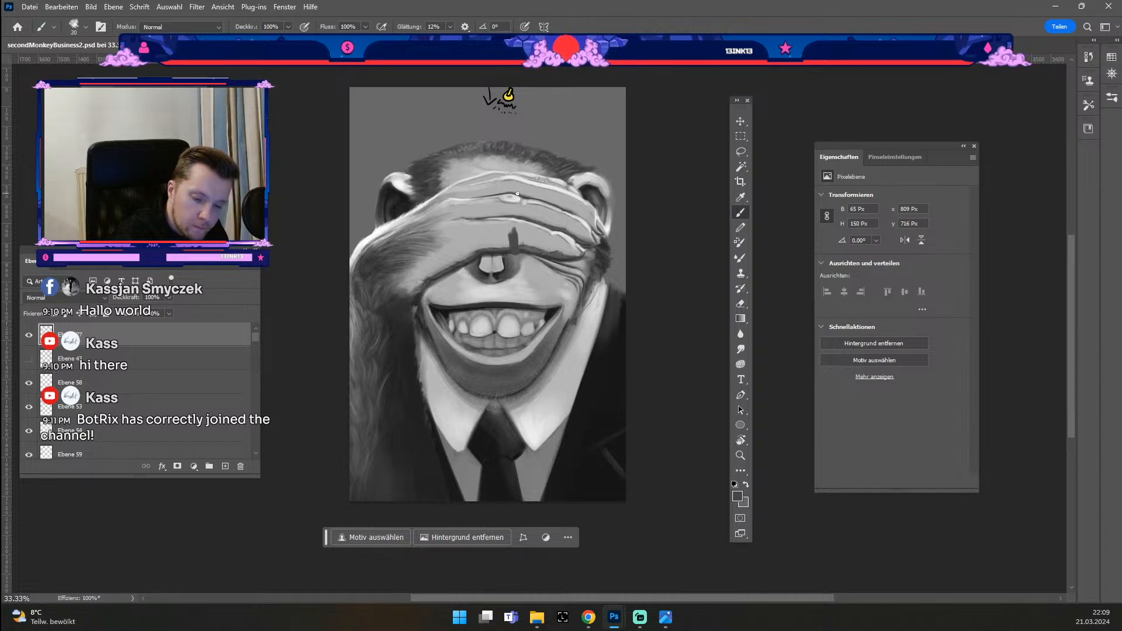
Step: Paint a round head onto the stem with a 40 px brush, making the whole shape about 139 px wide and 226 px high
key(numbersign)
drag(511, 219, 520, 204)
key(ctrl+z)
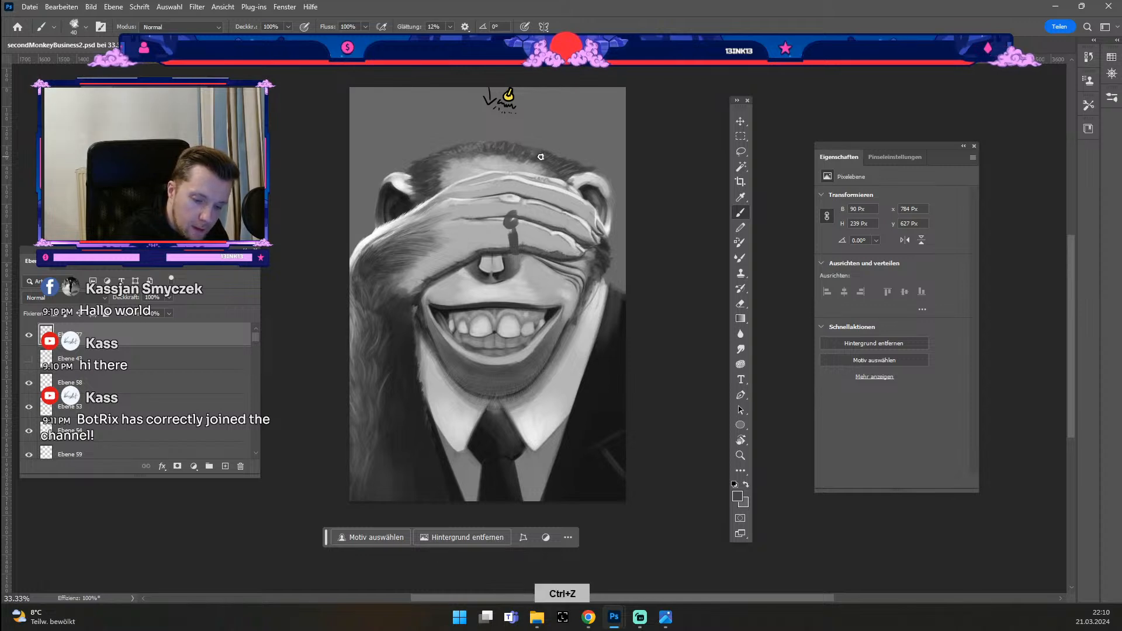
drag(514, 235, 514, 219)
key(ctrl+z)
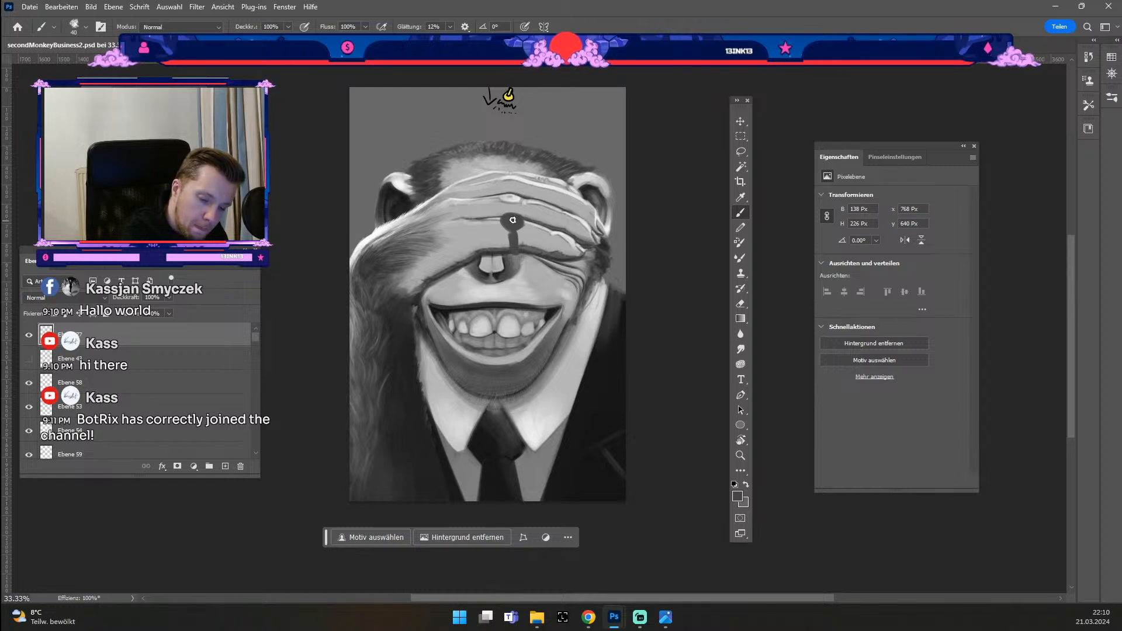
drag(507, 218, 513, 248)
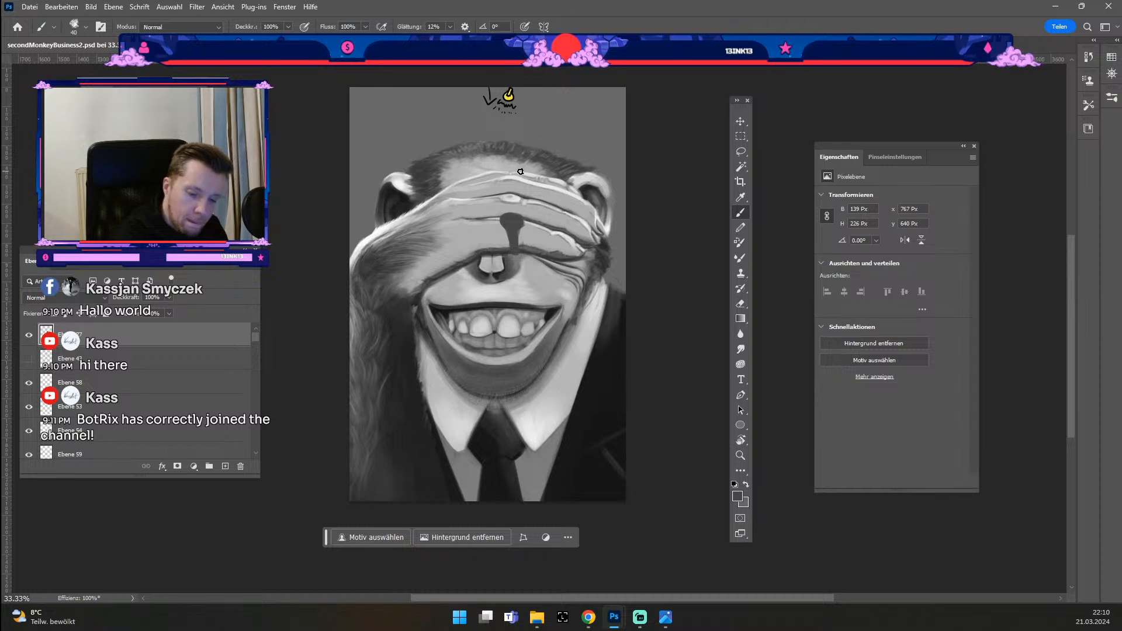
Step: Build up the edges of the round head and its neck with a 25 px brush, undoing a stray stroke
key(ctrl+minus)
key(ctrl+plus)
key(space)
drag(563, 225, 583, 299)
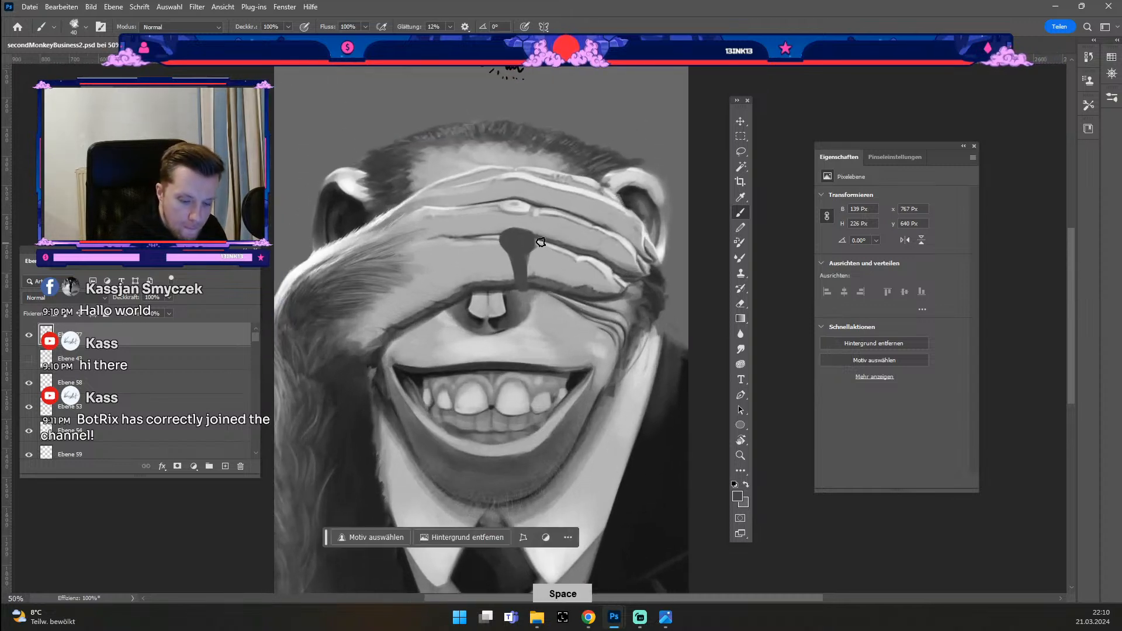
key(odiaeresis)
key(odiaeresis)
key(odiaeresis)
key(odiaeresis)
key(numbersign)
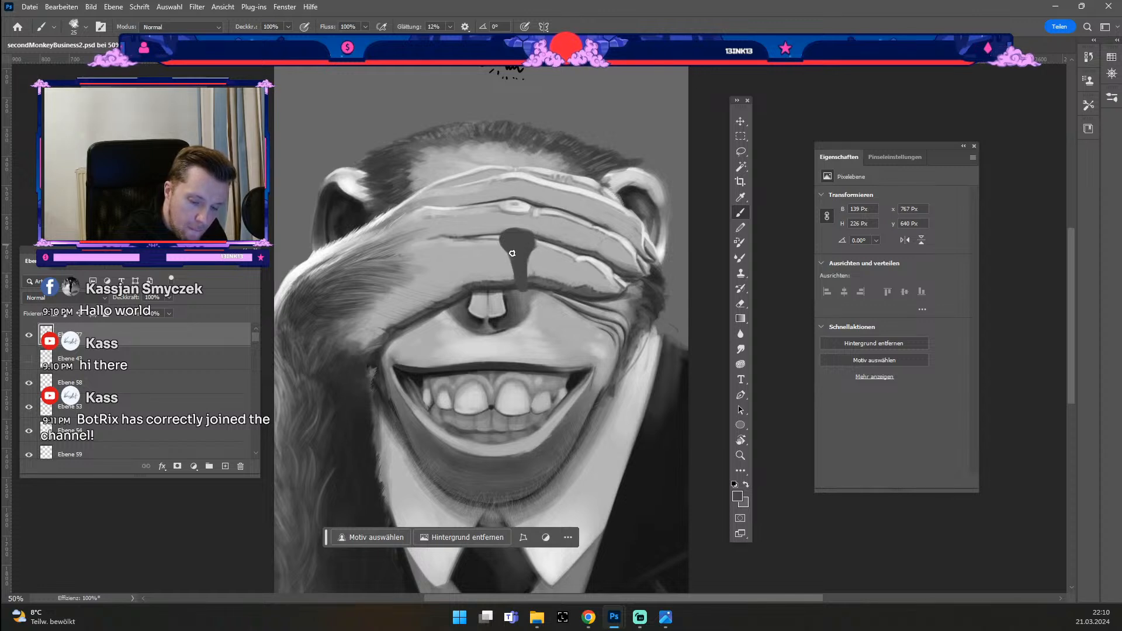
drag(521, 246, 526, 254)
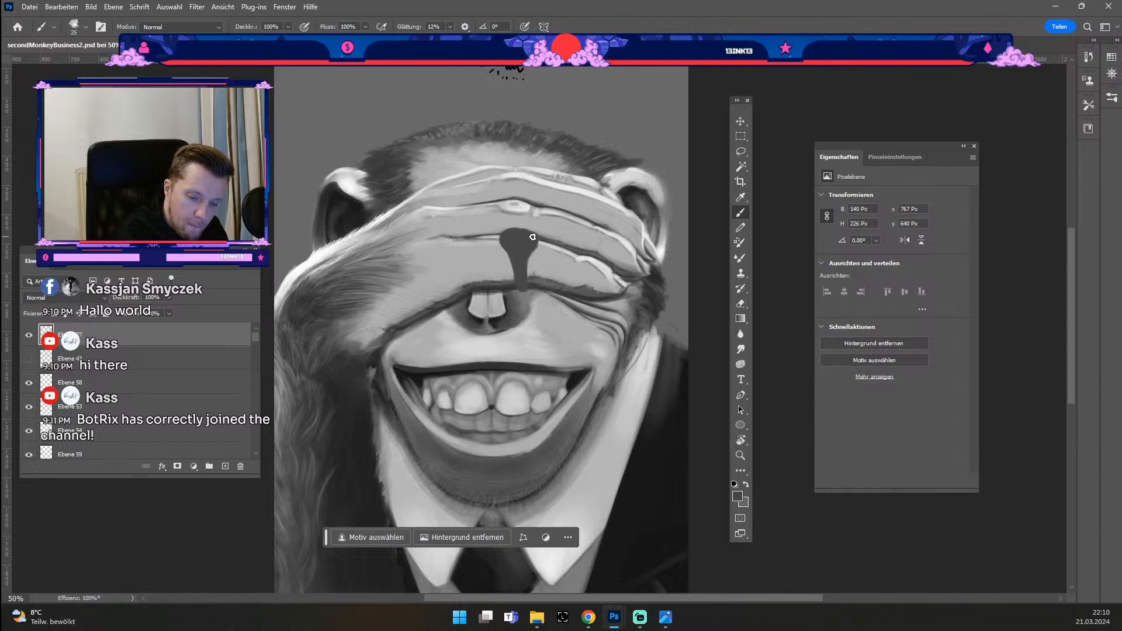
key(ctrl+z)
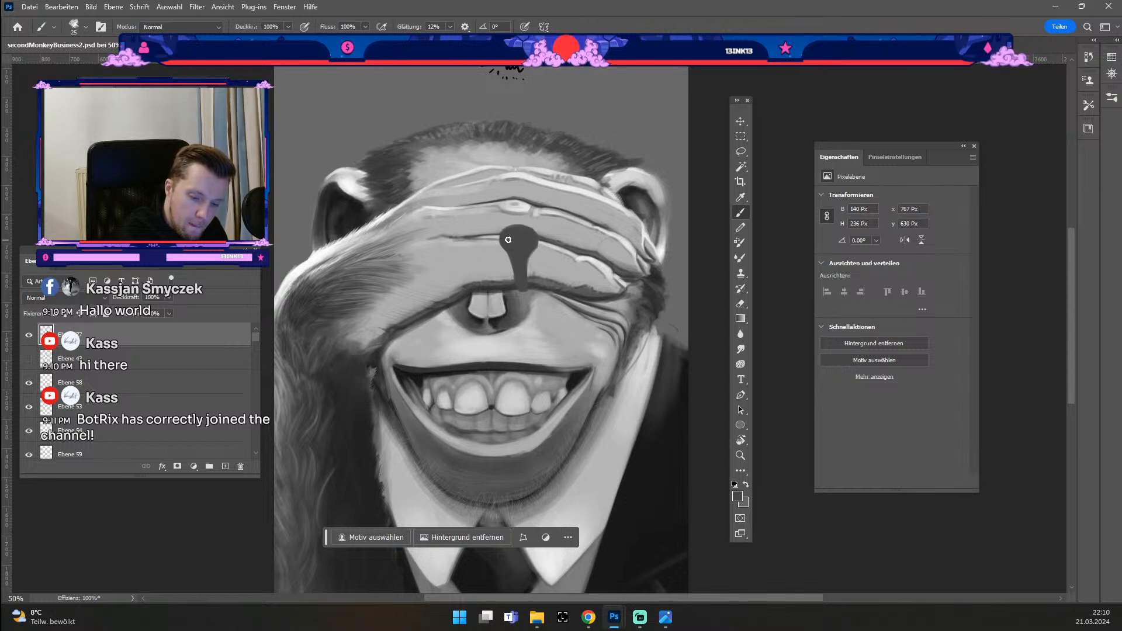
Step: Refine the outline of the round head with a 15 px brush, bringing the shape to about 153 by 238 px
key(odiaeresis)
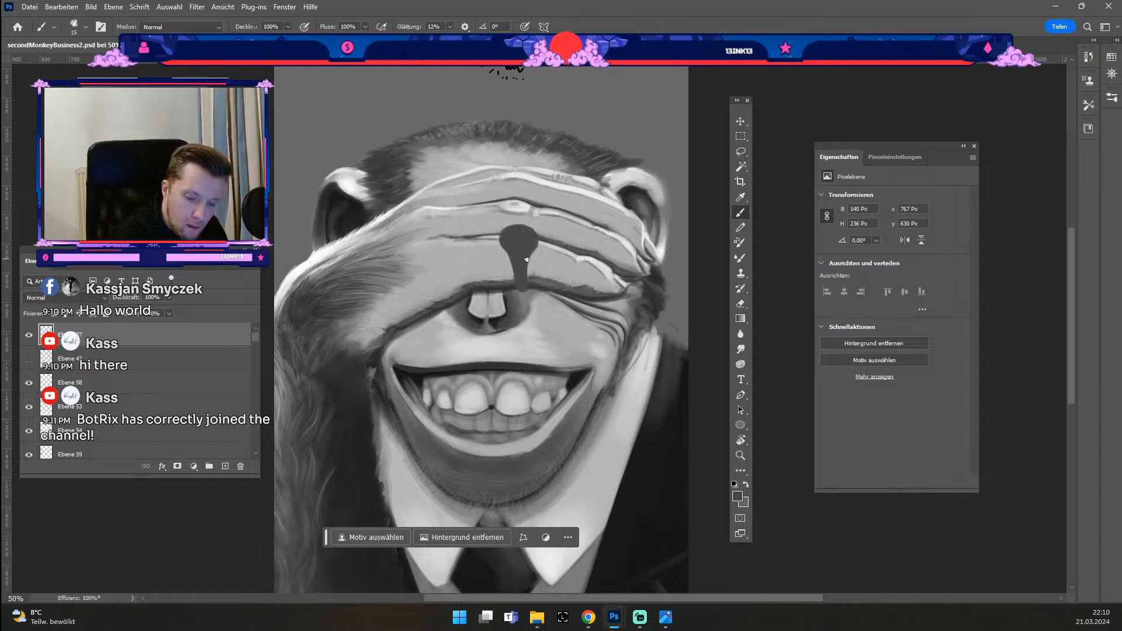
drag(535, 250, 535, 234)
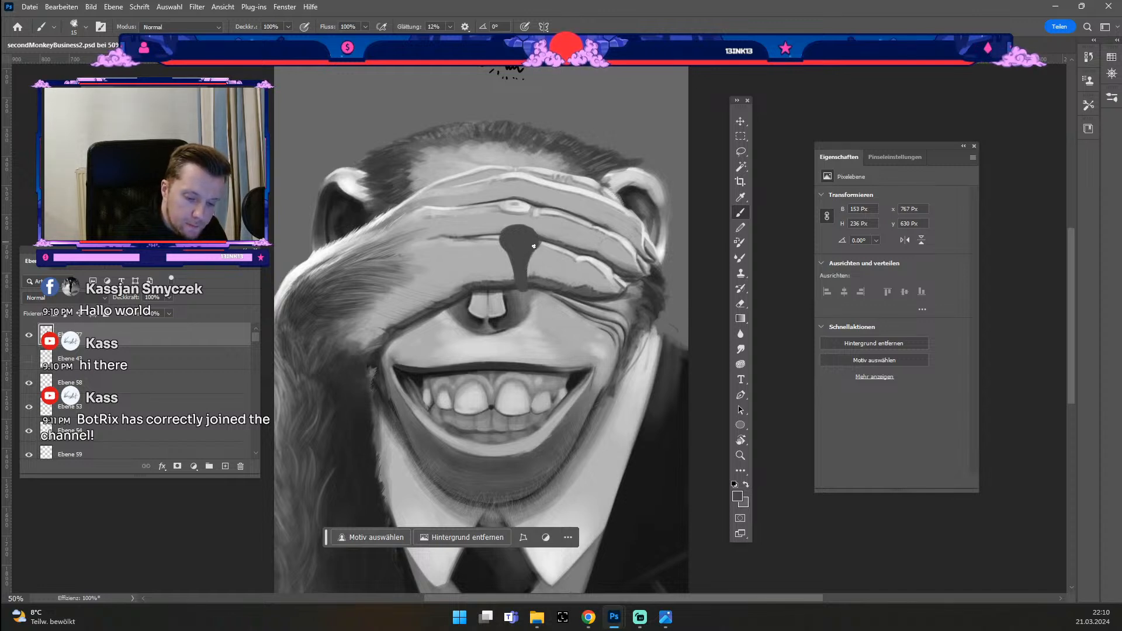
drag(535, 239, 528, 235)
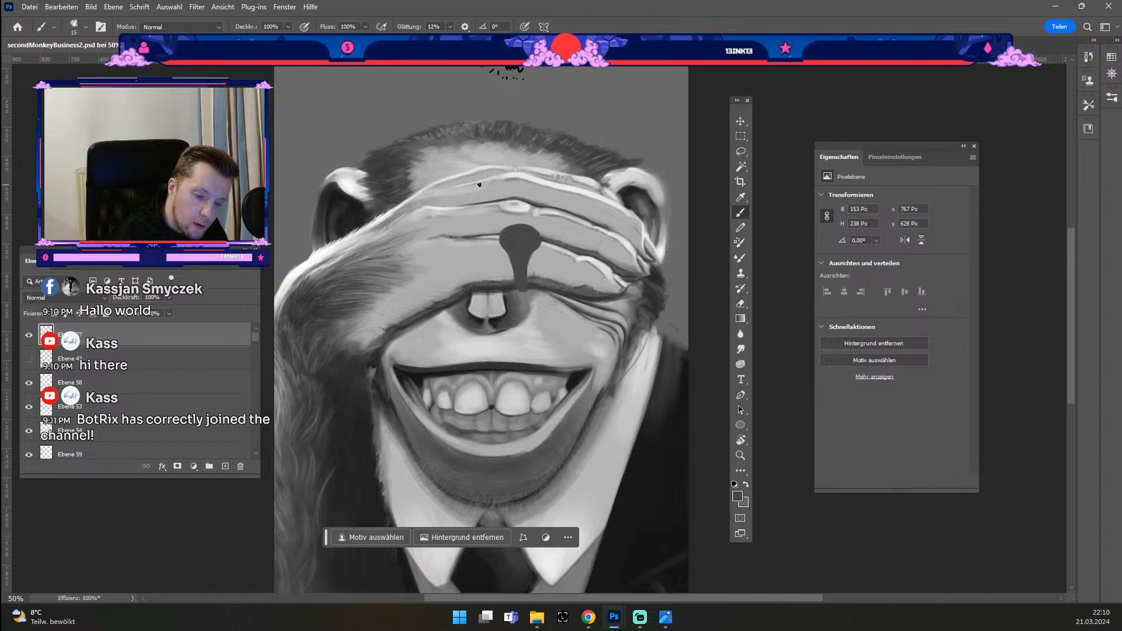
Step: Outline a small rounded rectangle across the finger above the round-headed shape and fill it with dark grey
mouse_move(466, 198)
mouse_down()
mouse_move(491, 195)
mouse_move(469, 197)
mouse_up()
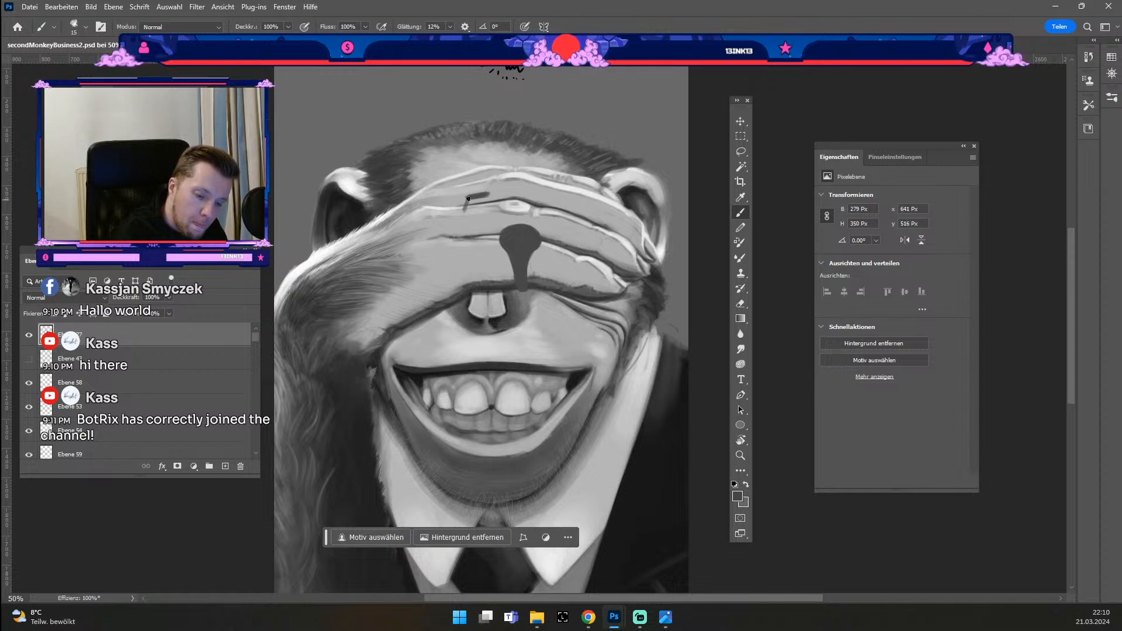
key(ctrl+z)
mouse_move(467, 209)
mouse_down()
mouse_move(488, 196)
mouse_move(500, 208)
mouse_up()
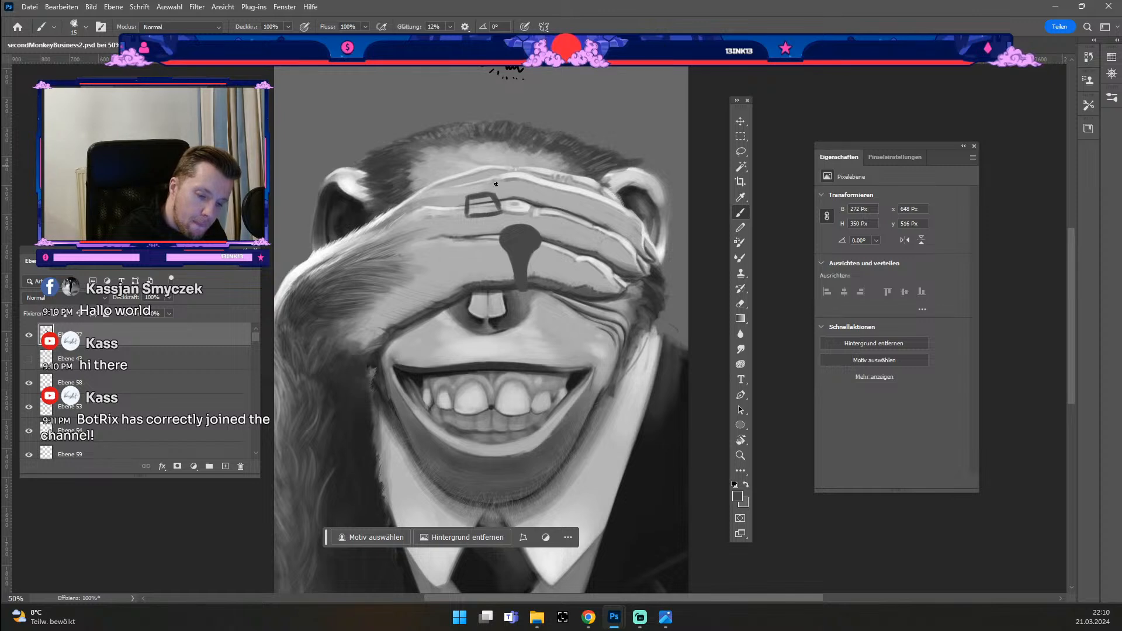
mouse_move(468, 198)
mouse_down()
mouse_move(475, 212)
mouse_move(477, 202)
mouse_up()
key(bracketright)
key(bracketright)
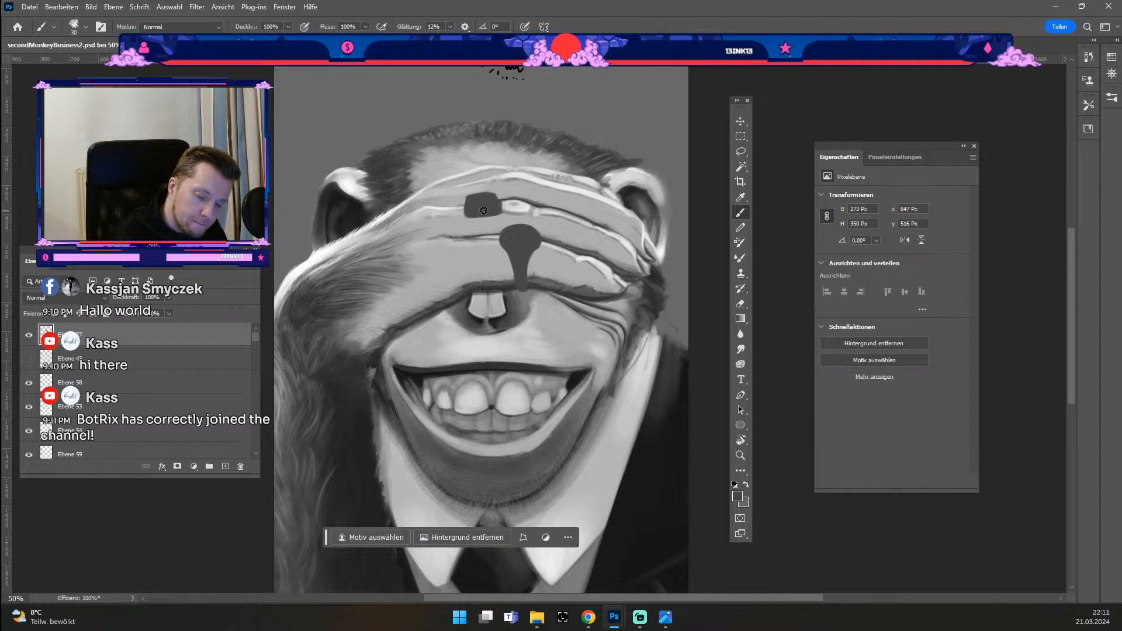
Step: Paint a narrow dark grey stem with a 15 px brush from the rounded rectangle down to the next finger crease
key(odiaeresis)
key(numbersign)
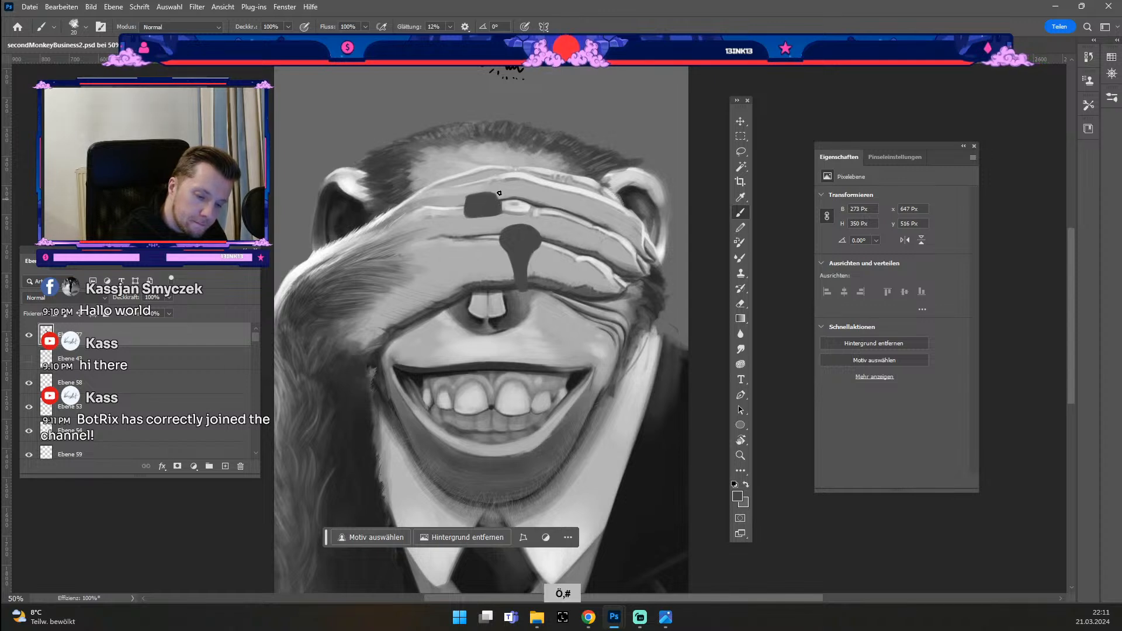
key(ctrl+z)
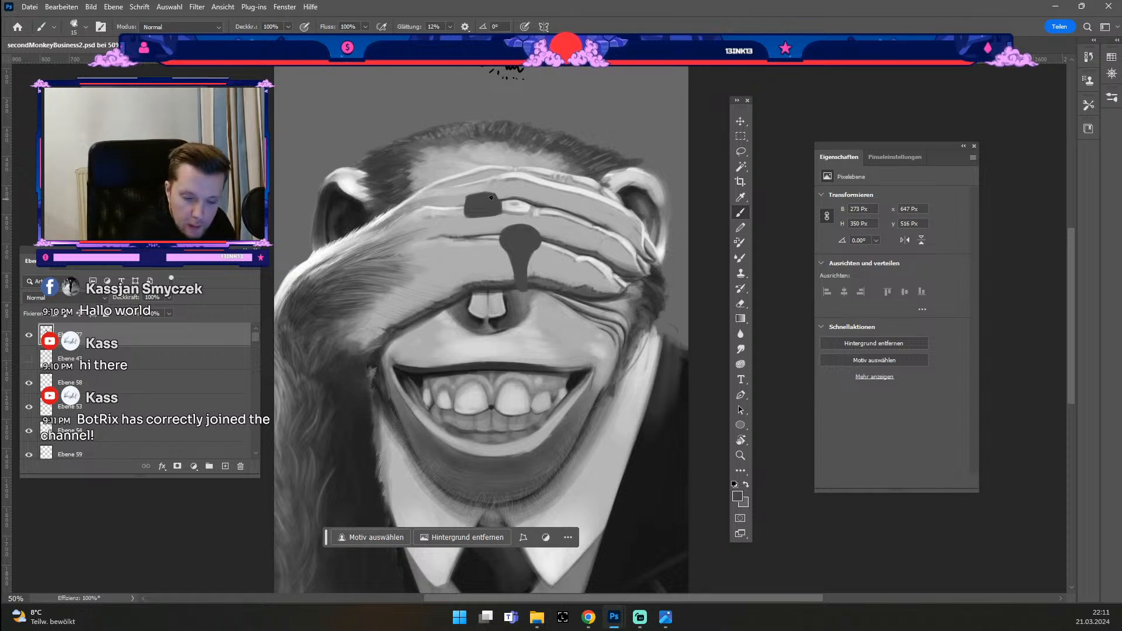
key(ctrl+z)
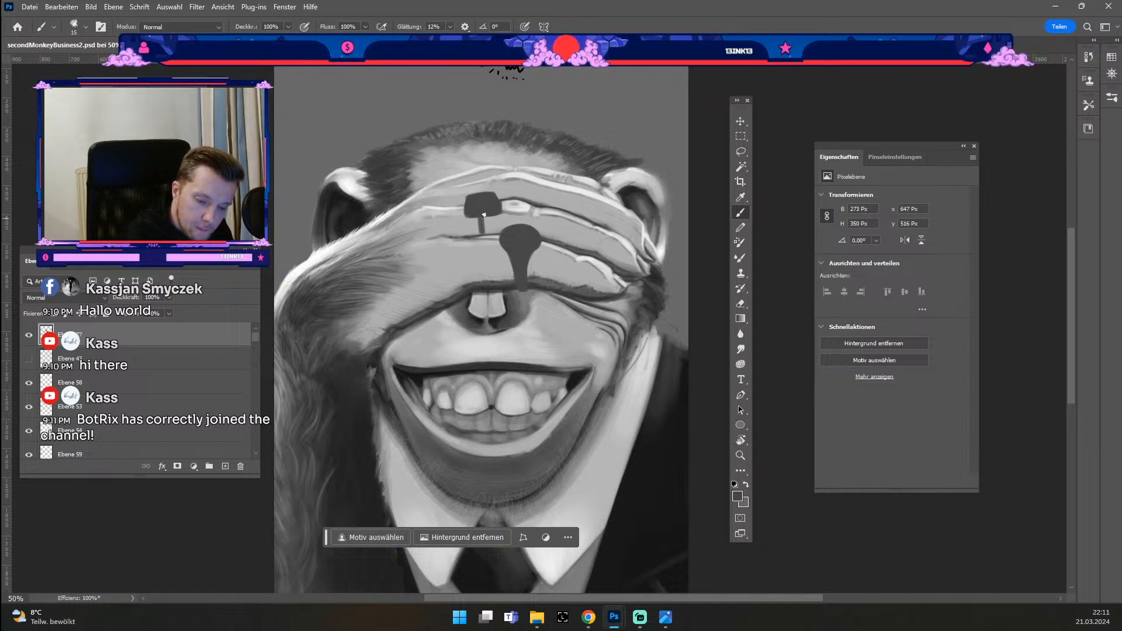
drag(481, 240, 481, 221)
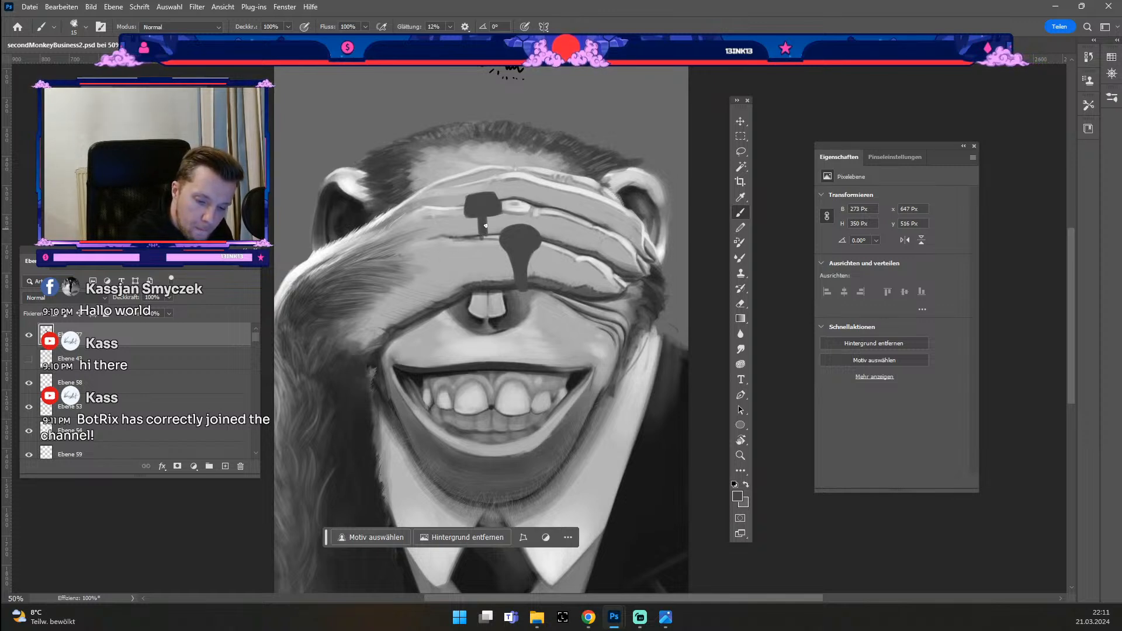
key(e)
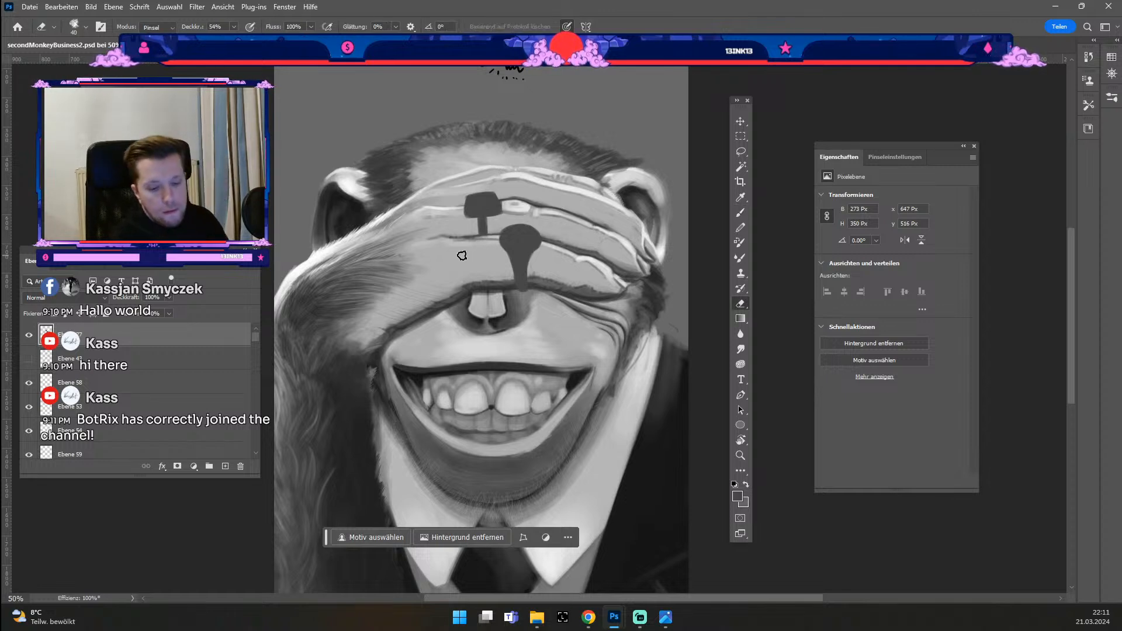
key(b)
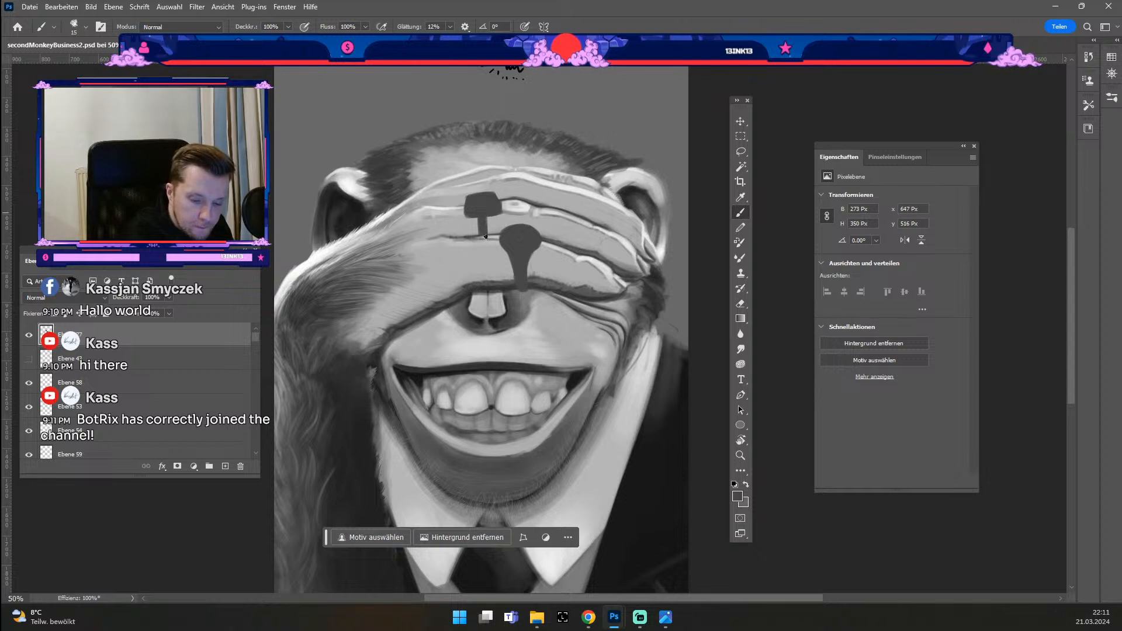
mouse_move(486, 226)
mouse_down()
mouse_move(479, 245)
mouse_move(478, 222)
mouse_up()
key(ctrl+z)
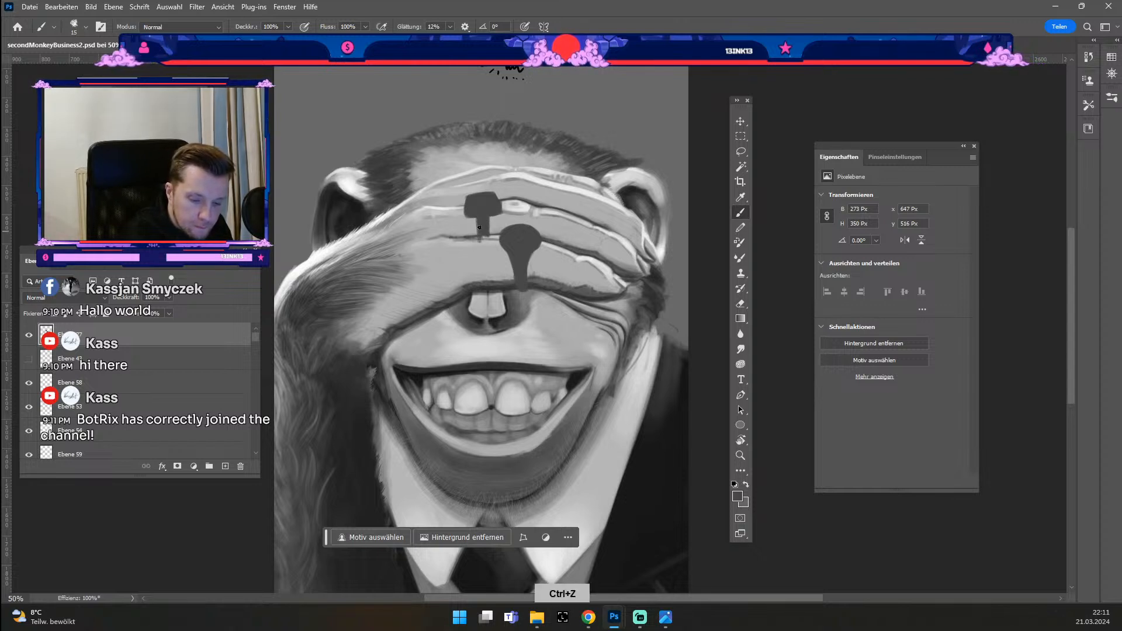
Step: Add a new empty layer directly below the layer holding the painted shapes, keeping the Brush tool active
key(e)
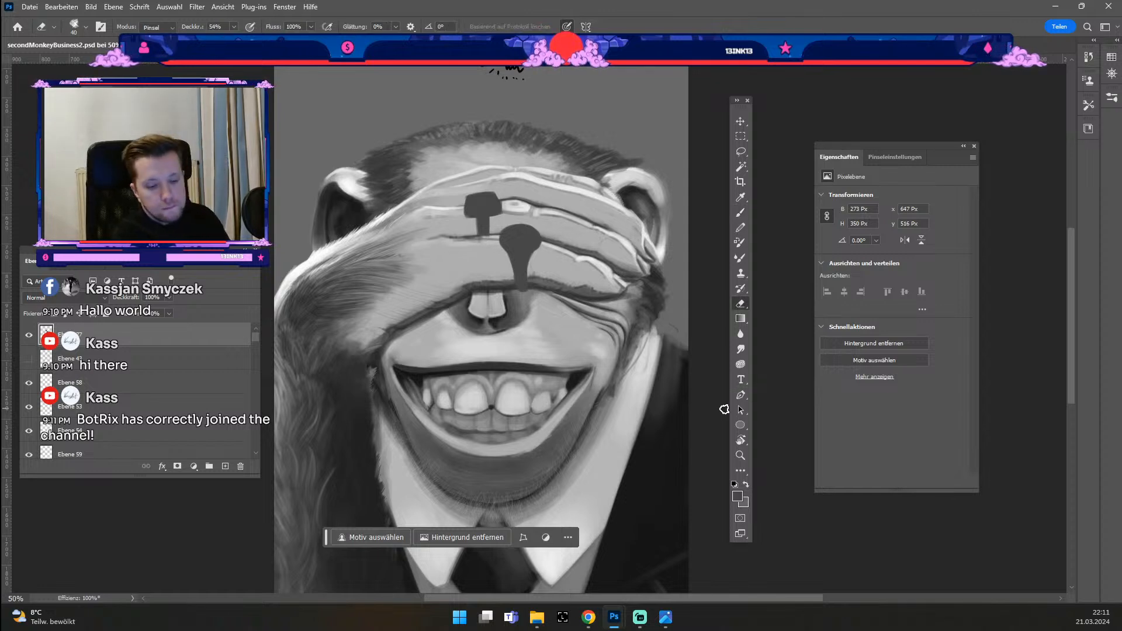
key(b)
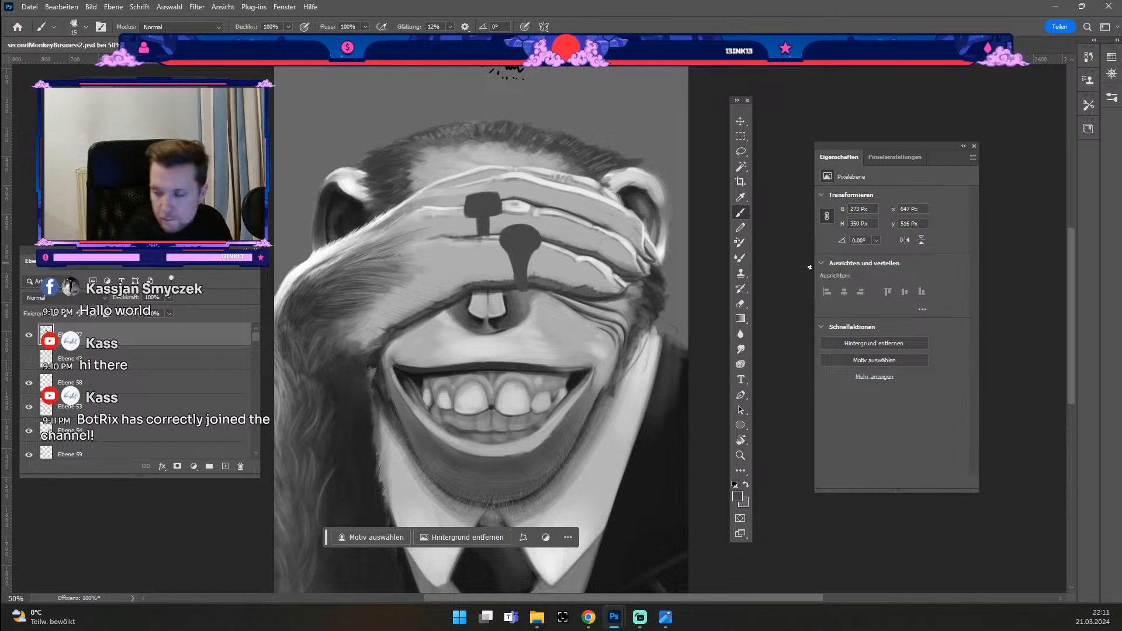
key(b)
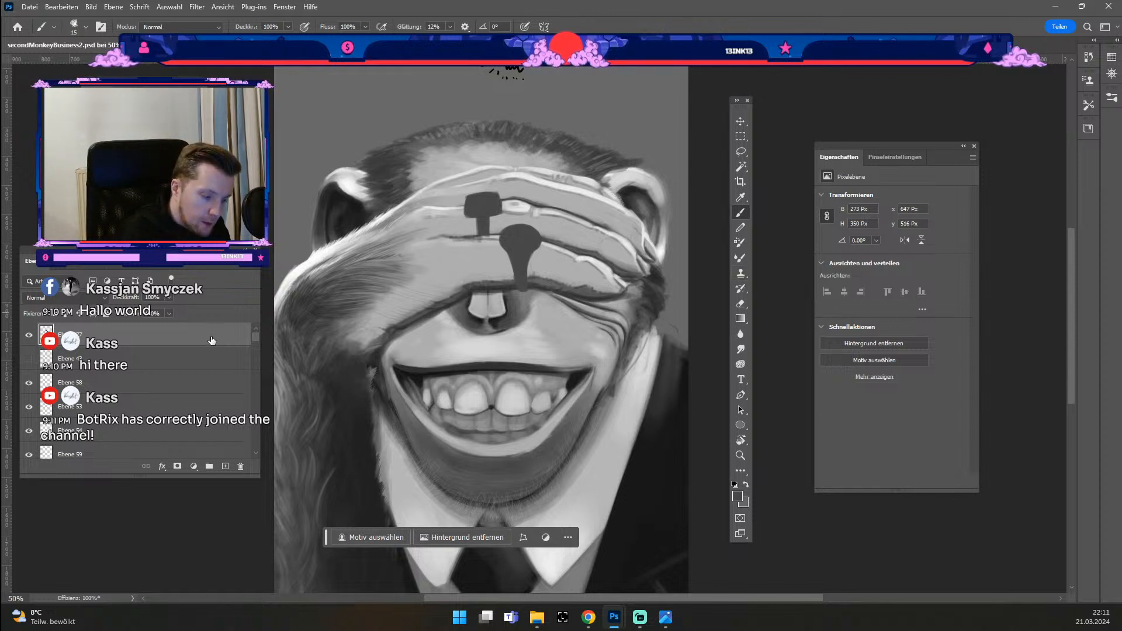
click(193, 364)
click(225, 466)
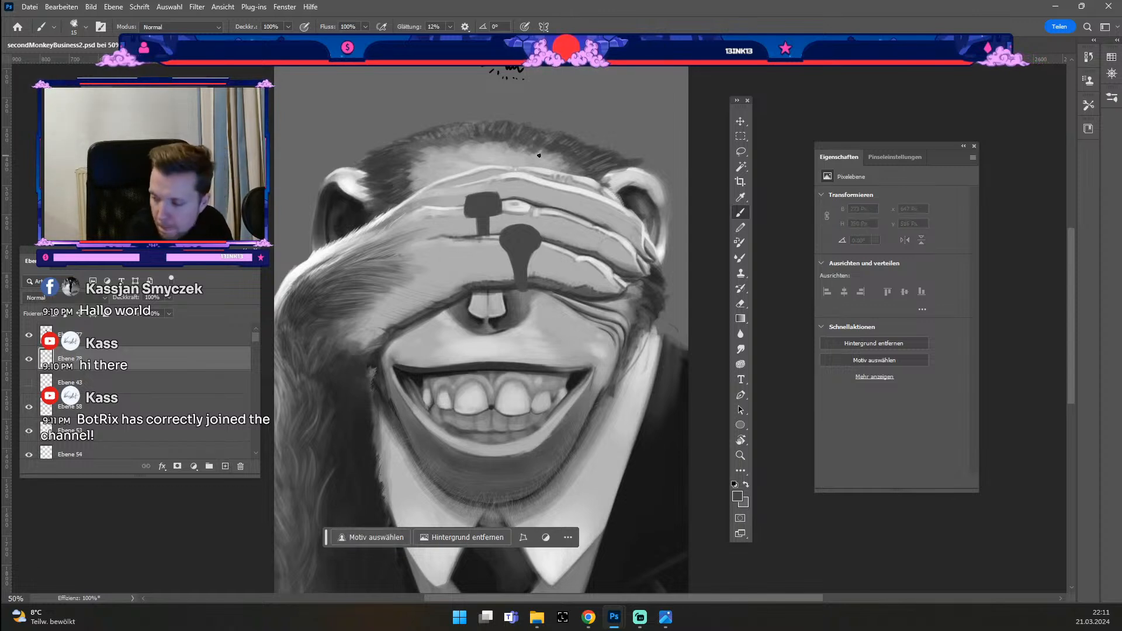
Step: Paint a flat rounded cap about 135 px wide and 71 px high on the topmost finger, above the rectangular shape
drag(460, 187, 485, 183)
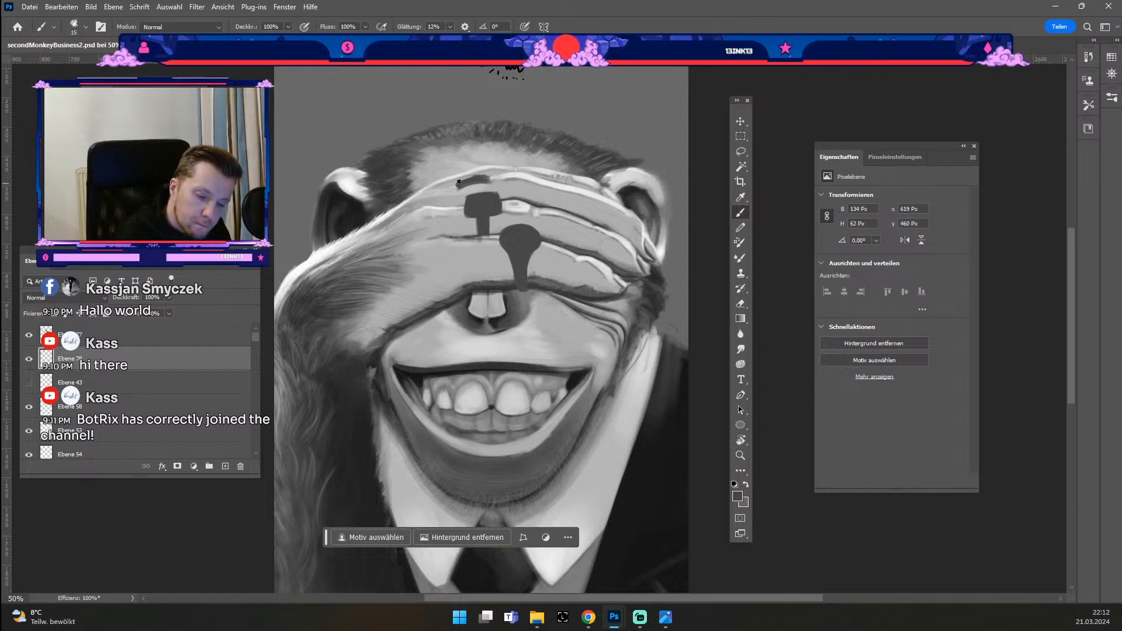
drag(473, 177, 476, 179)
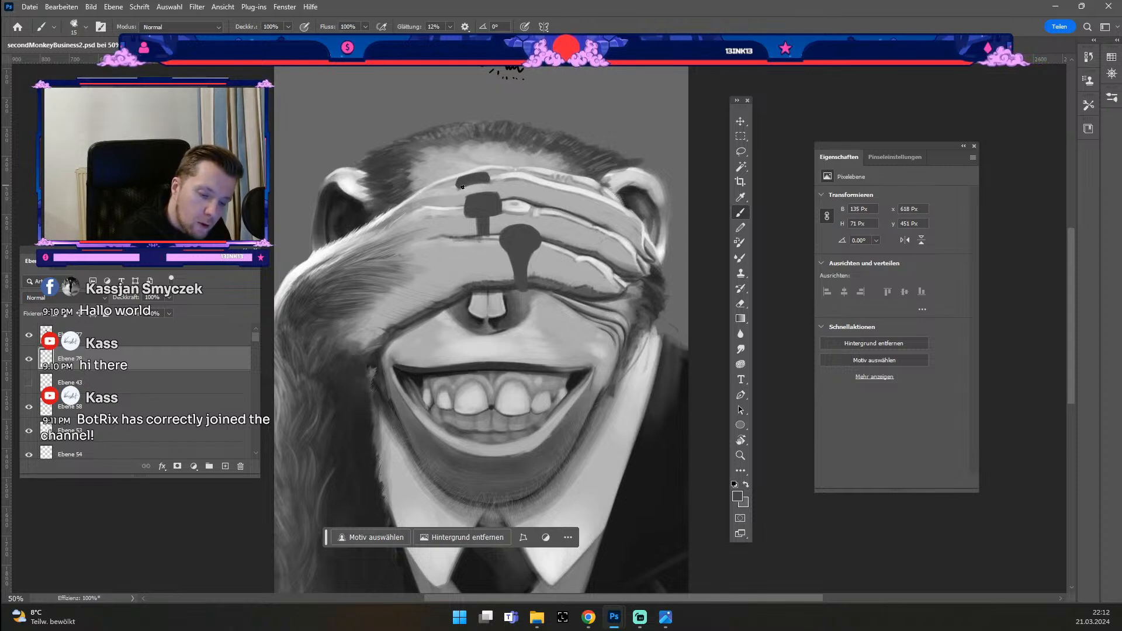
key(ctrl+z)
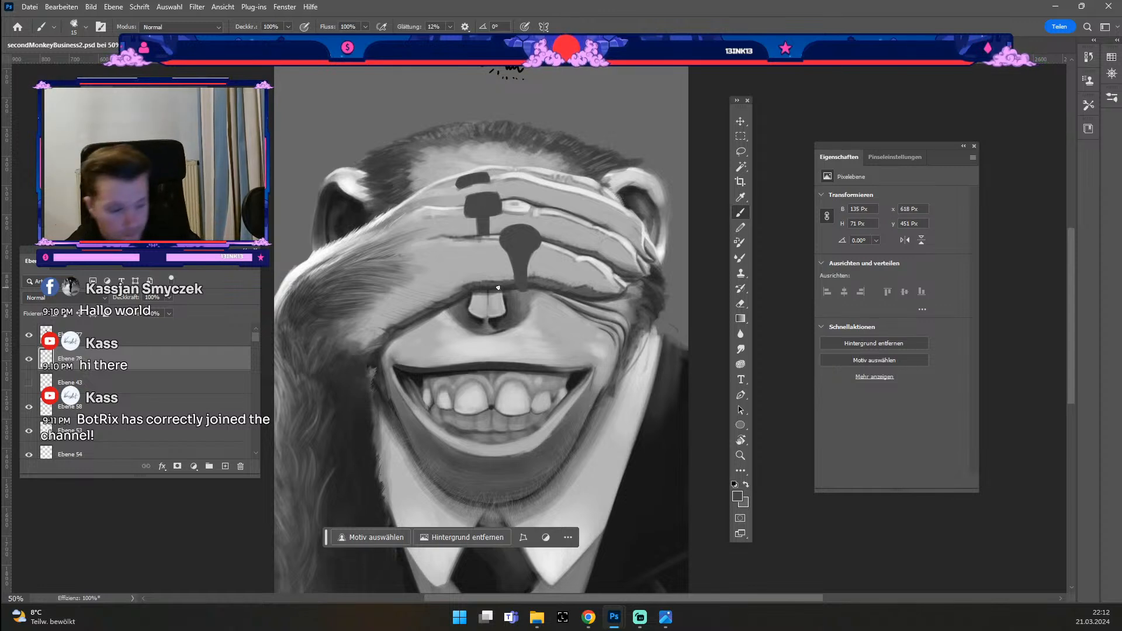
Step: Connect the cap to the rectangular shape below with a dark grey stem, extending it to about 125 px high
drag(466, 186, 467, 197)
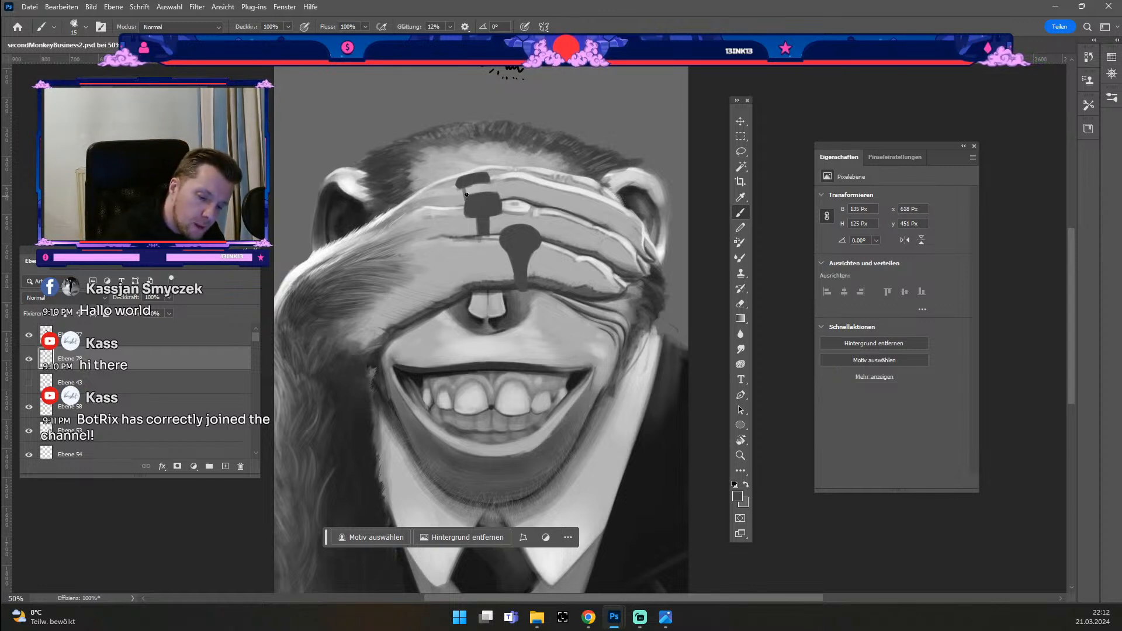
key(bracketright)
key(bracketright)
key(bracketright)
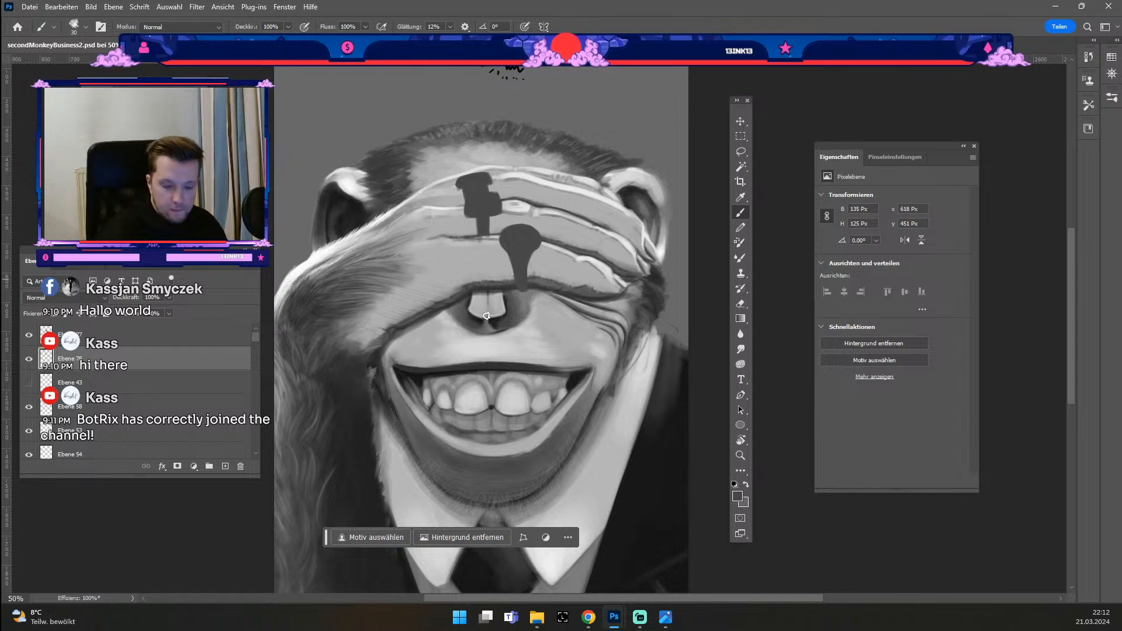
Step: Add a new layer clipped directly above the layer holding the round-headed stemmed shape, and save the document
click(30, 335)
click(30, 335)
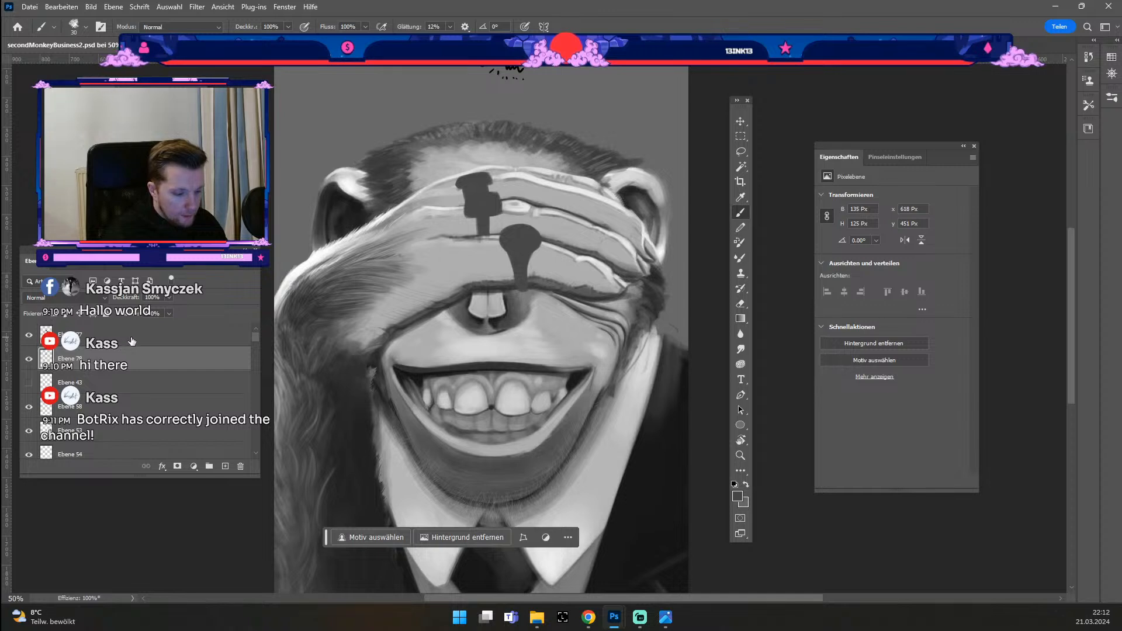
click(124, 337)
click(225, 466)
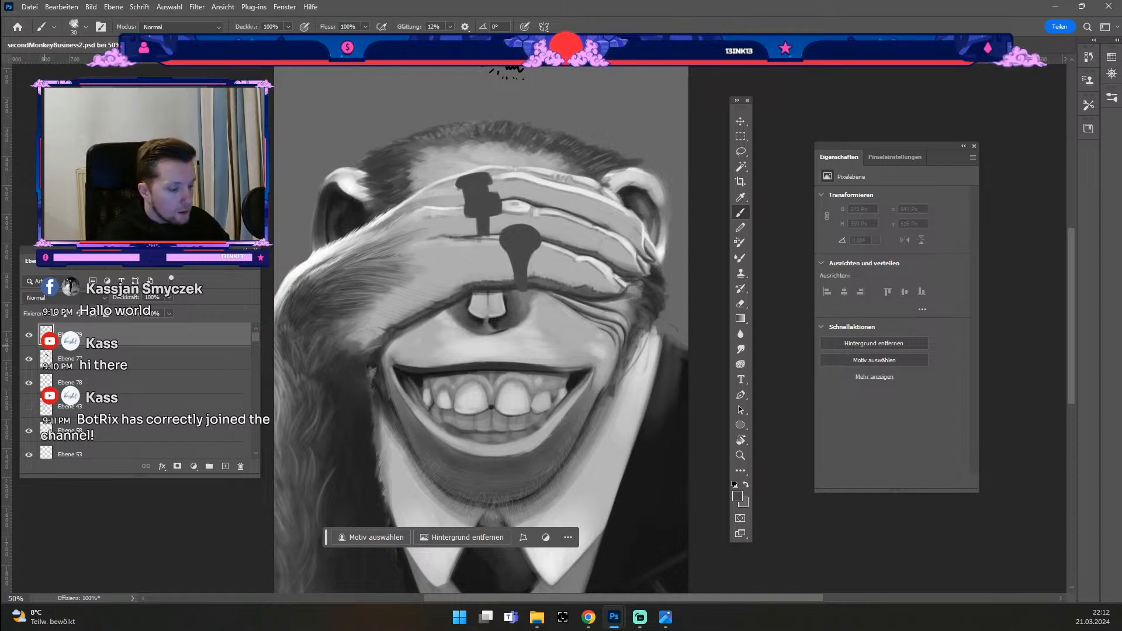
click(29, 7)
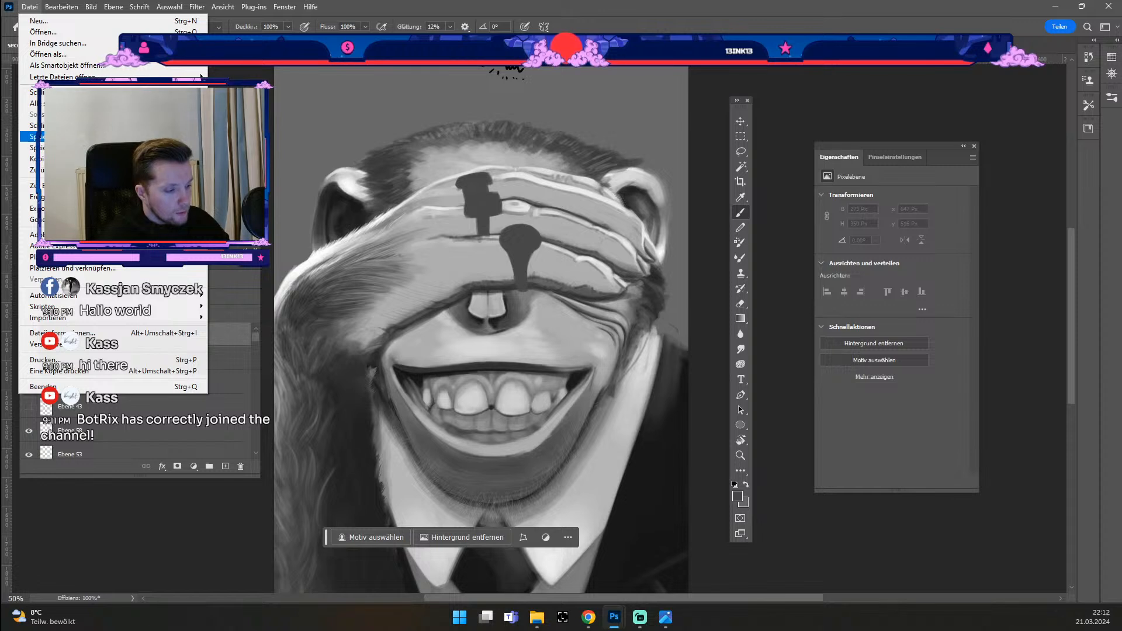
click(58, 136)
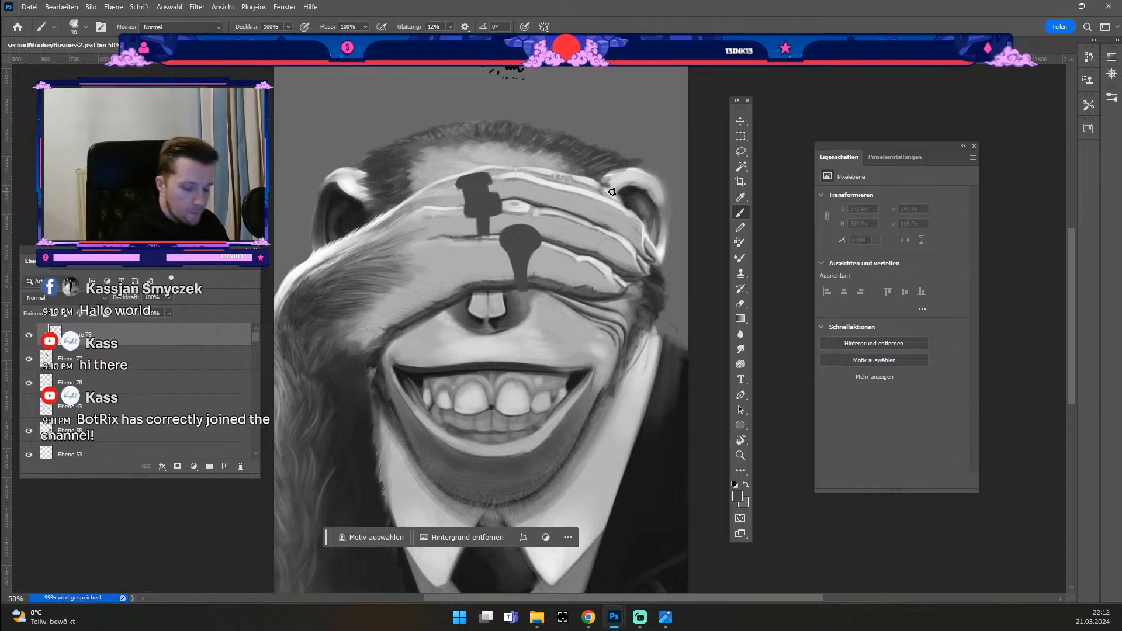
Step: Paint a lighter grey oval about 184 px wide and 101 px high on the round head of the lower stemmed shape
click(737, 495)
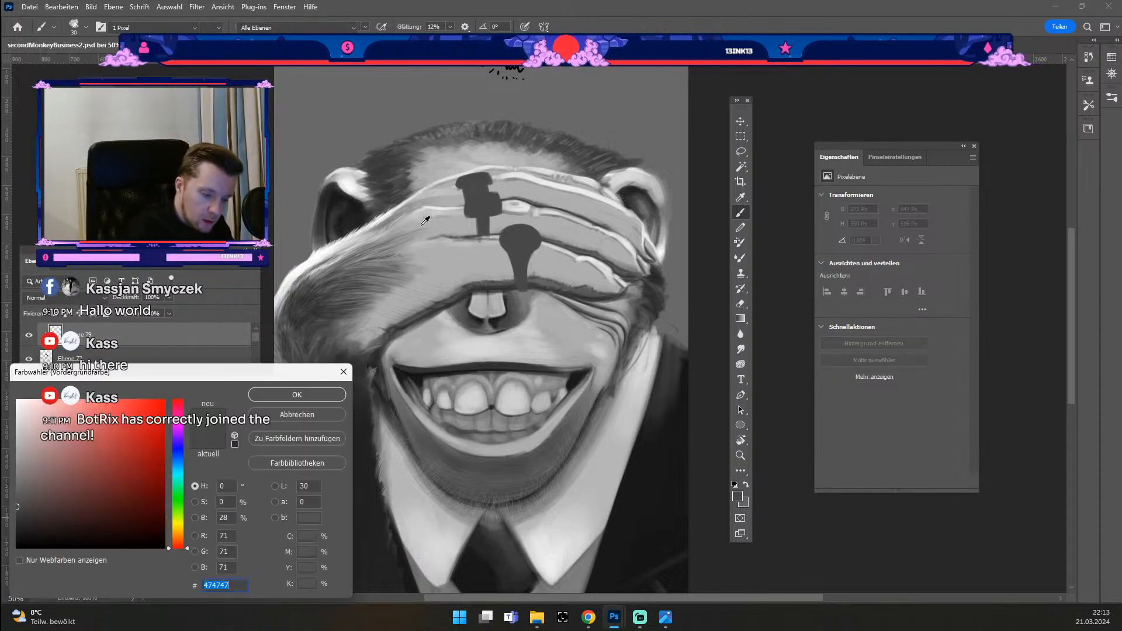
drag(31, 476, 15, 466)
click(262, 394)
key(b)
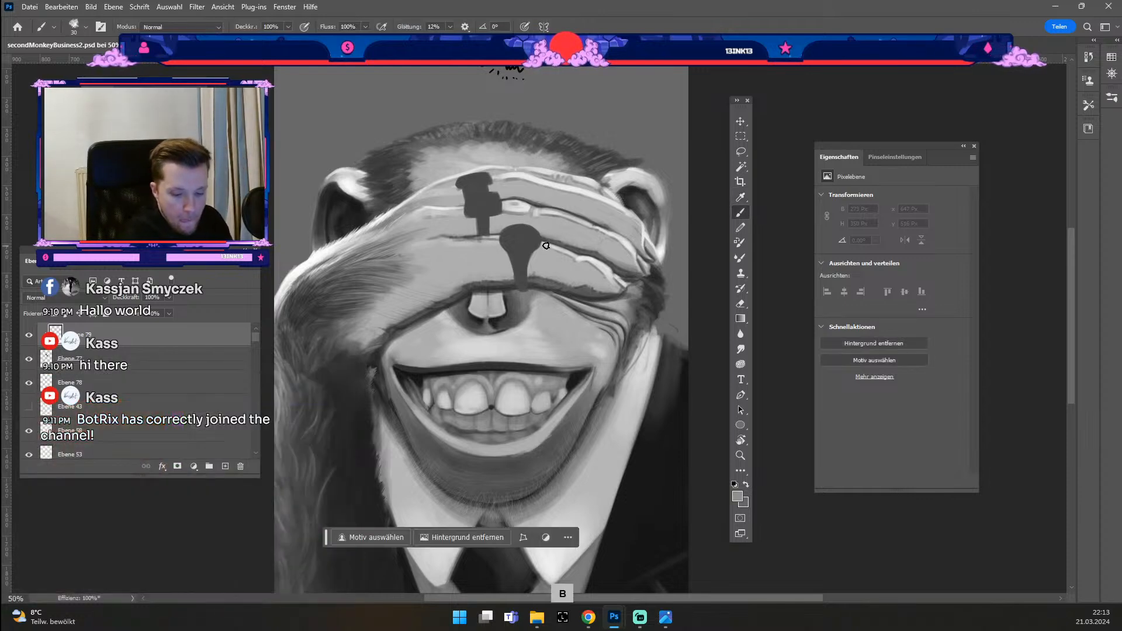
mouse_move(504, 236)
mouse_down()
mouse_move(534, 242)
mouse_move(533, 231)
mouse_up()
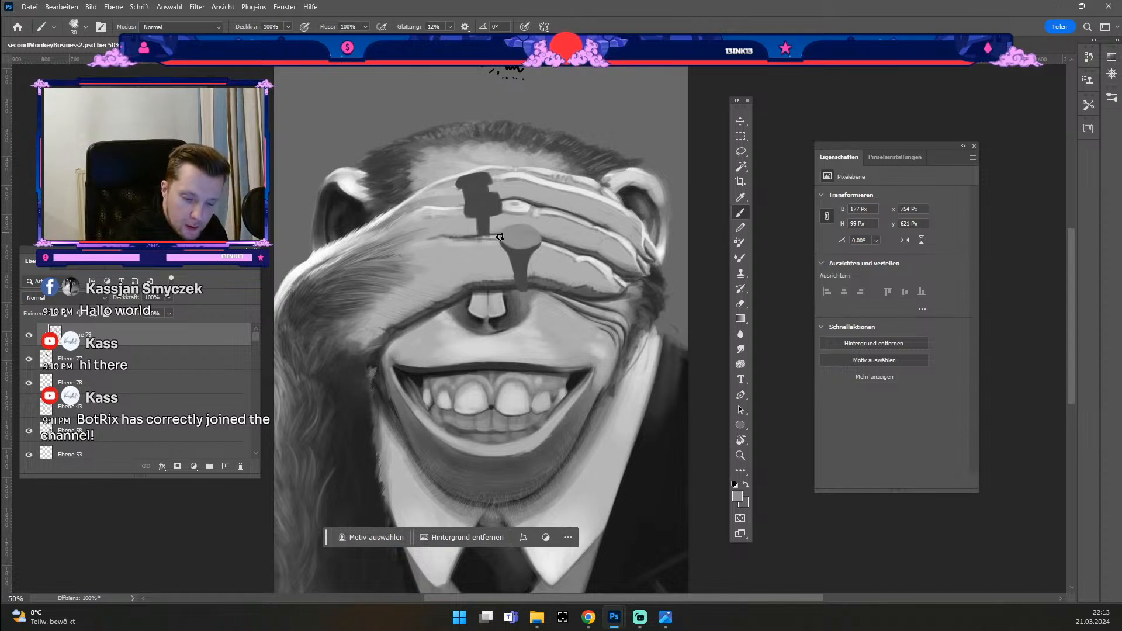
drag(542, 238, 535, 248)
key(ctrl+z)
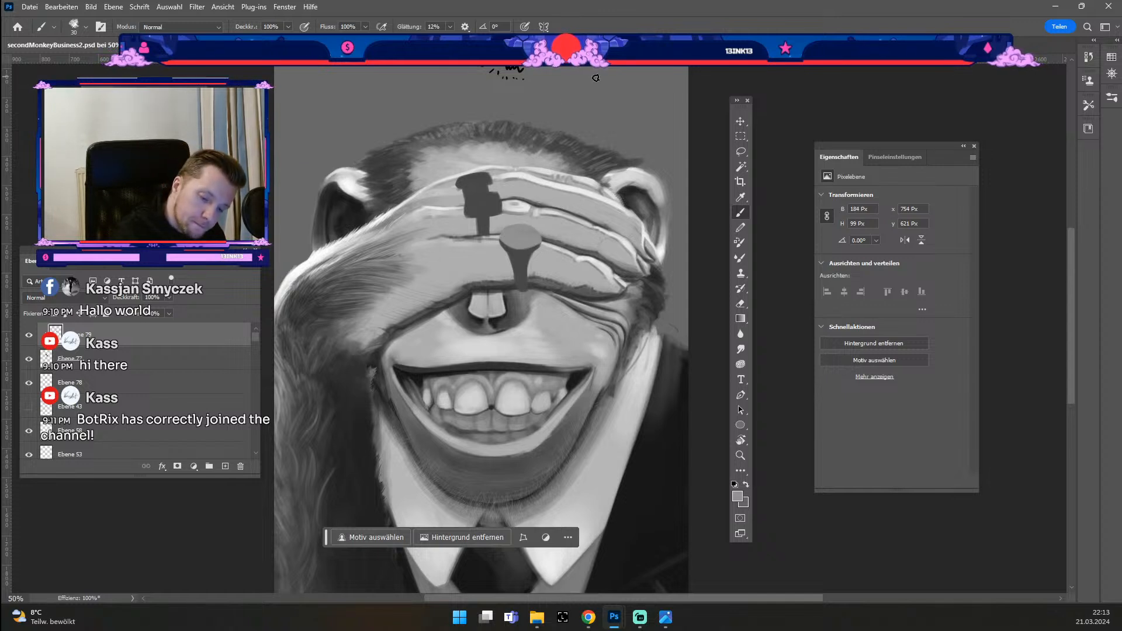
drag(535, 238, 532, 239)
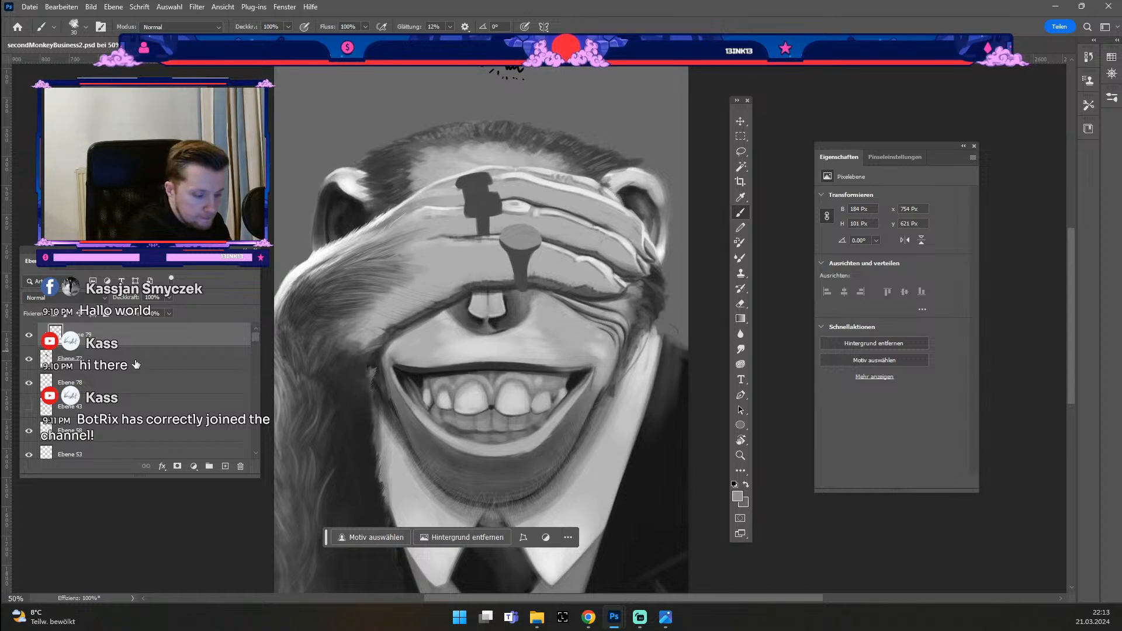
Step: Touch up the rim of the lower shape's round head in dark grey on the base layer beneath the oval's layer
key(alt+bracketleft)
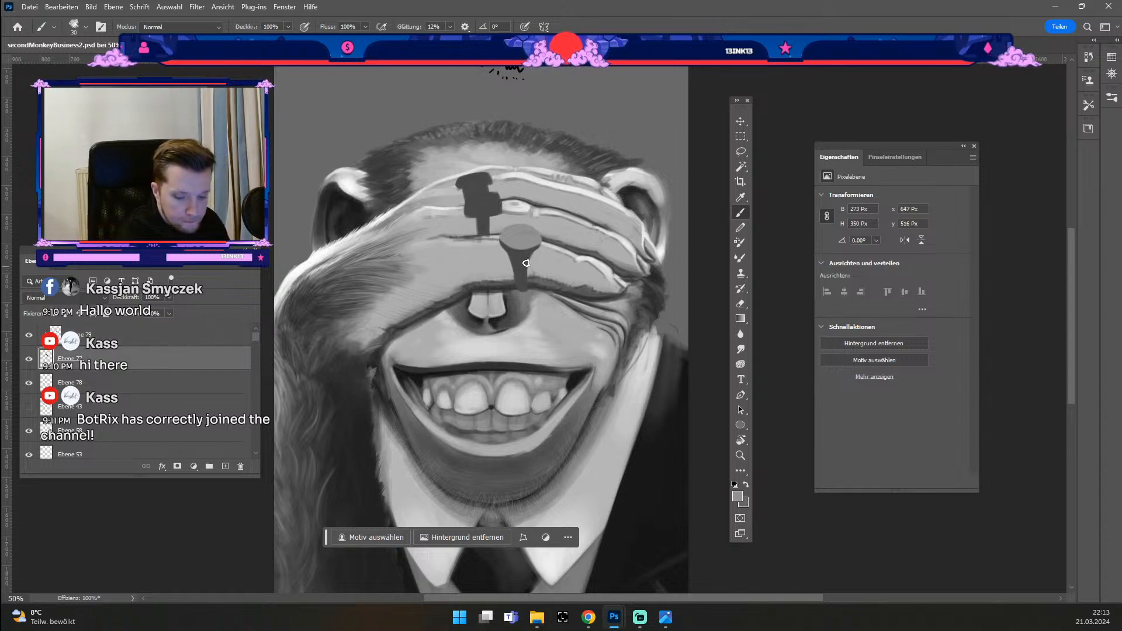
key(odiaeresis)
key(numbersign)
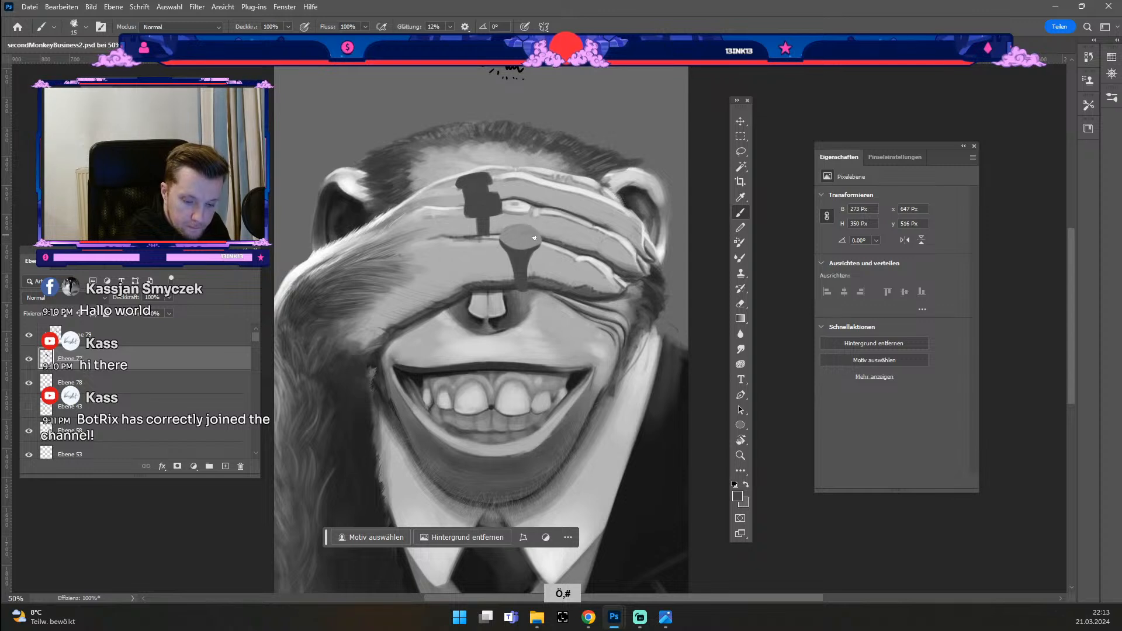
key(ctrl+z)
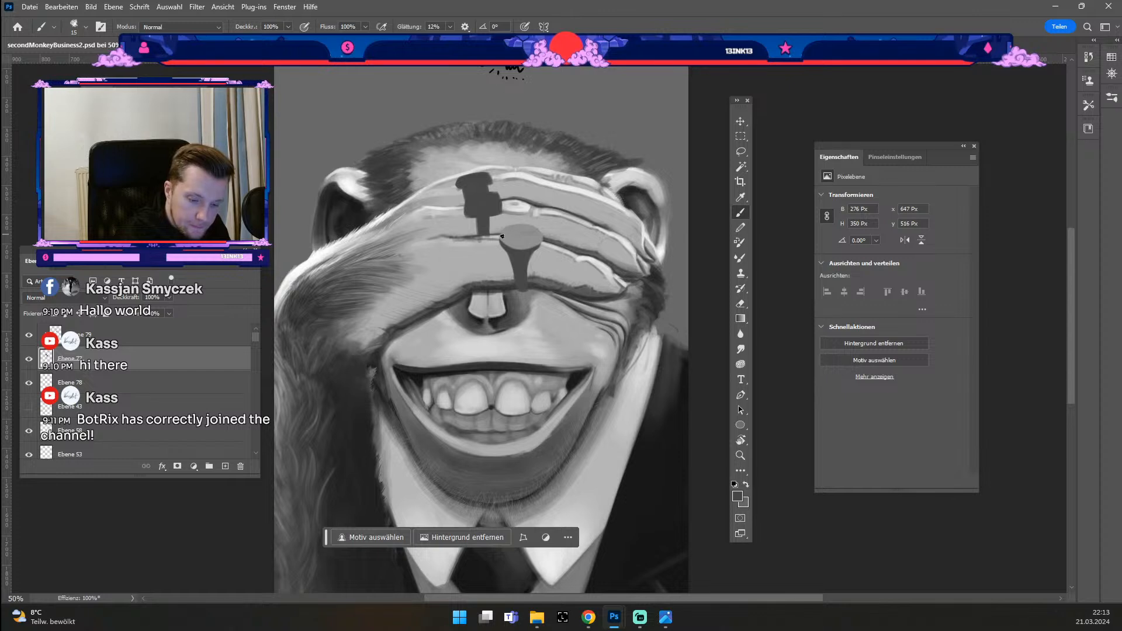
key(ö)
key(#)
key(#)
key(#)
key(#)
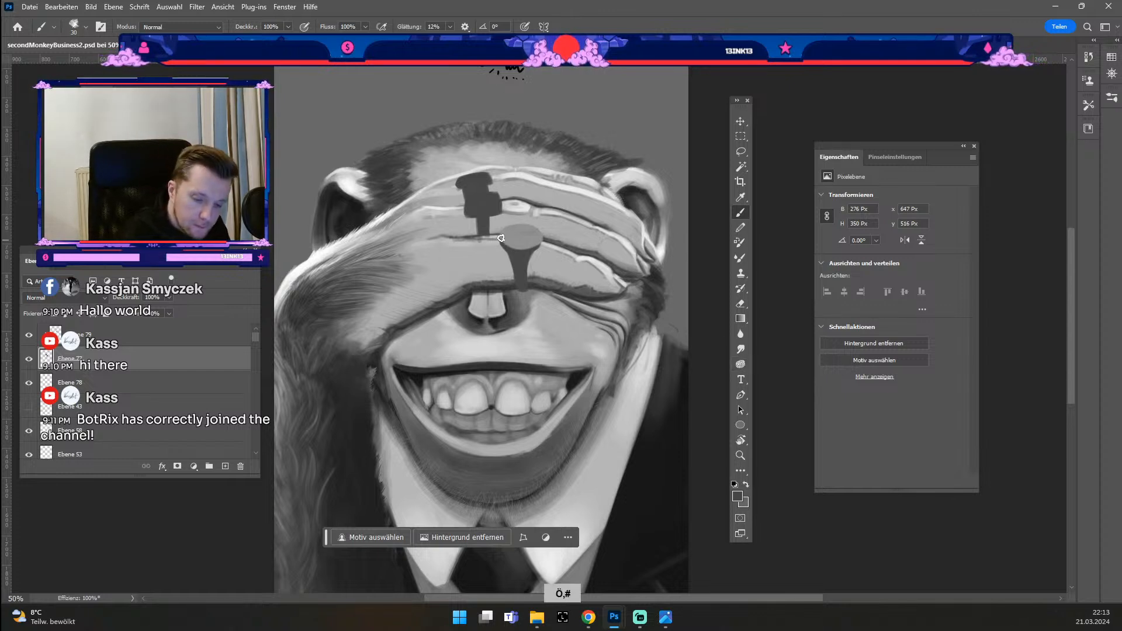
key(ctrl+z)
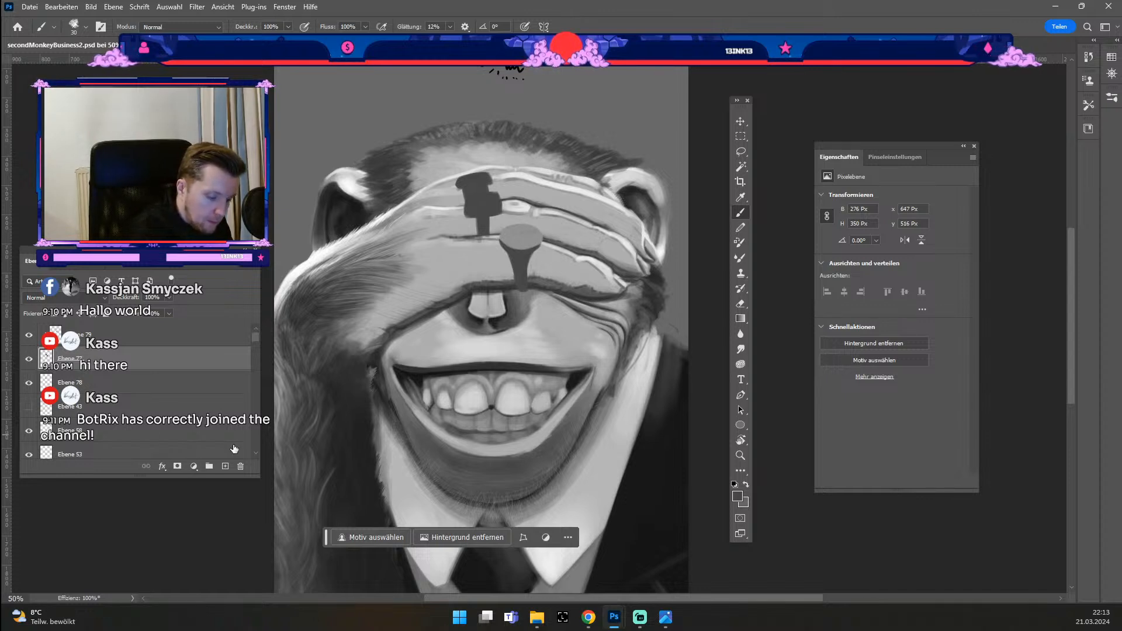
Step: Add a clipped layer directly above the base shape layer and paint a #696969 grey band under the oval head
click(225, 466)
alt+click(529, 230)
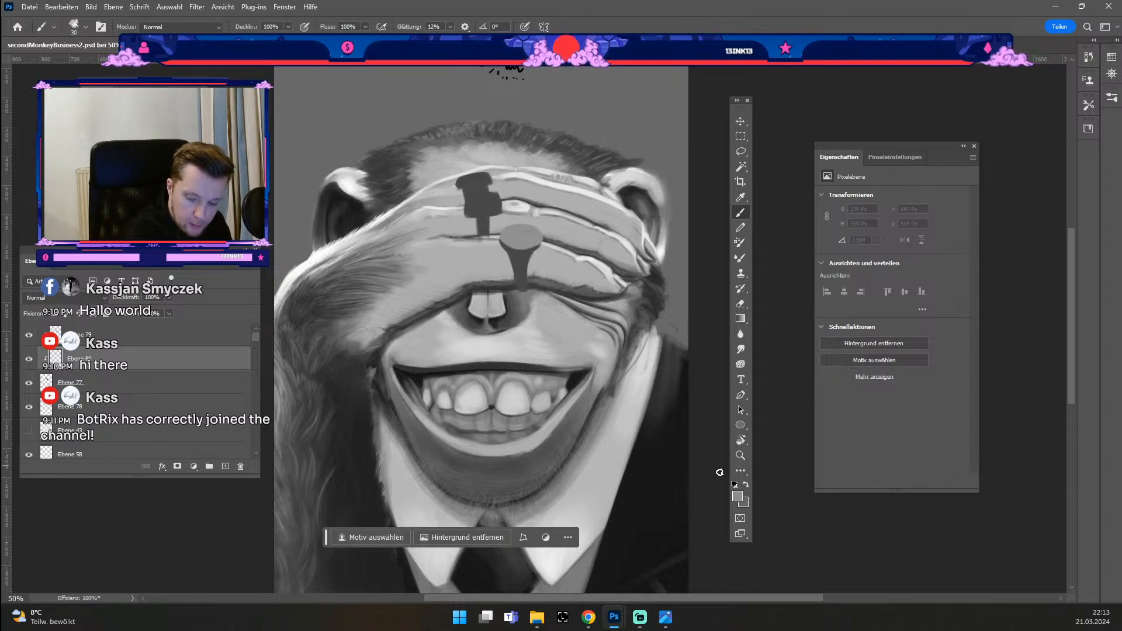
click(738, 497)
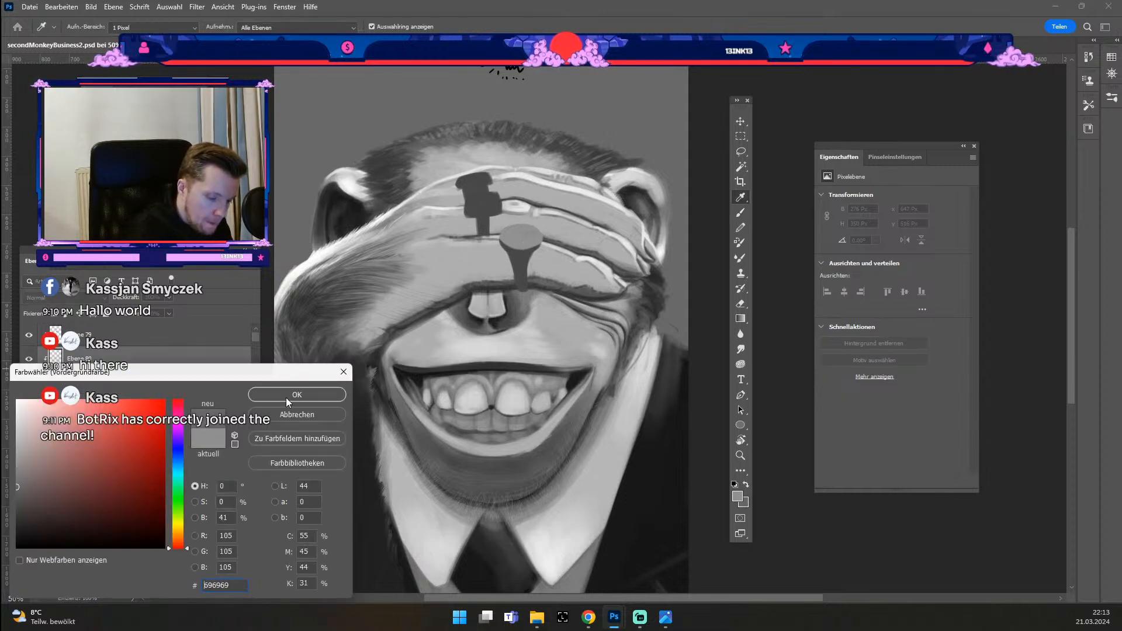
key(Return)
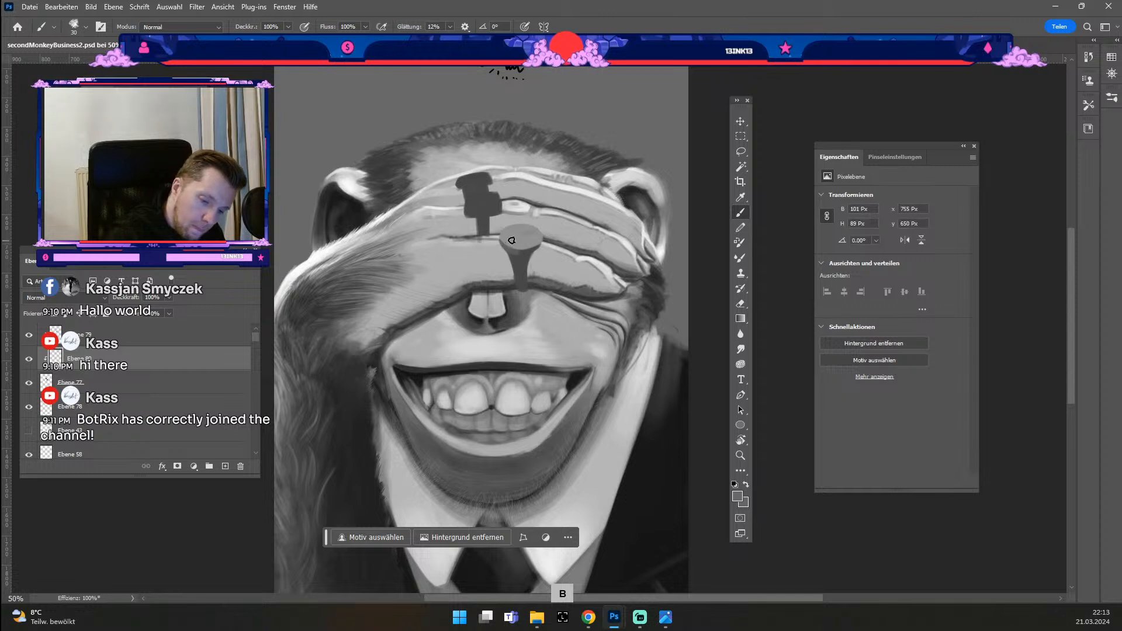
key(ctrl+z)
drag(504, 242, 528, 248)
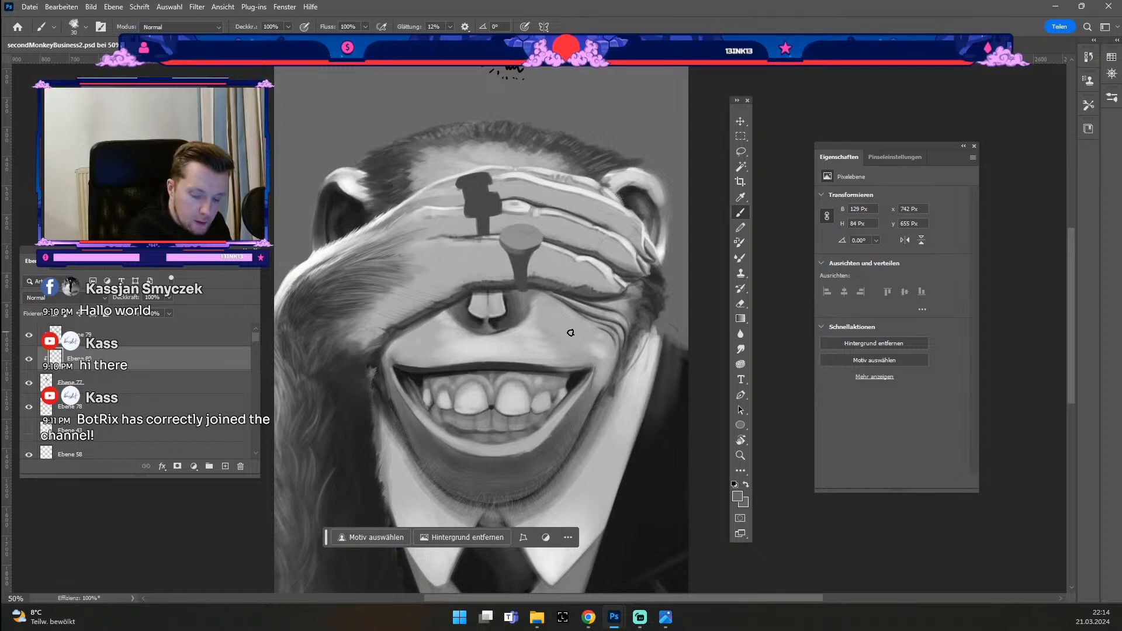
Step: Add another clipped layer directly below the band's layer and paint mid-grey tones down the stem of the round-headed shape
click(225, 466)
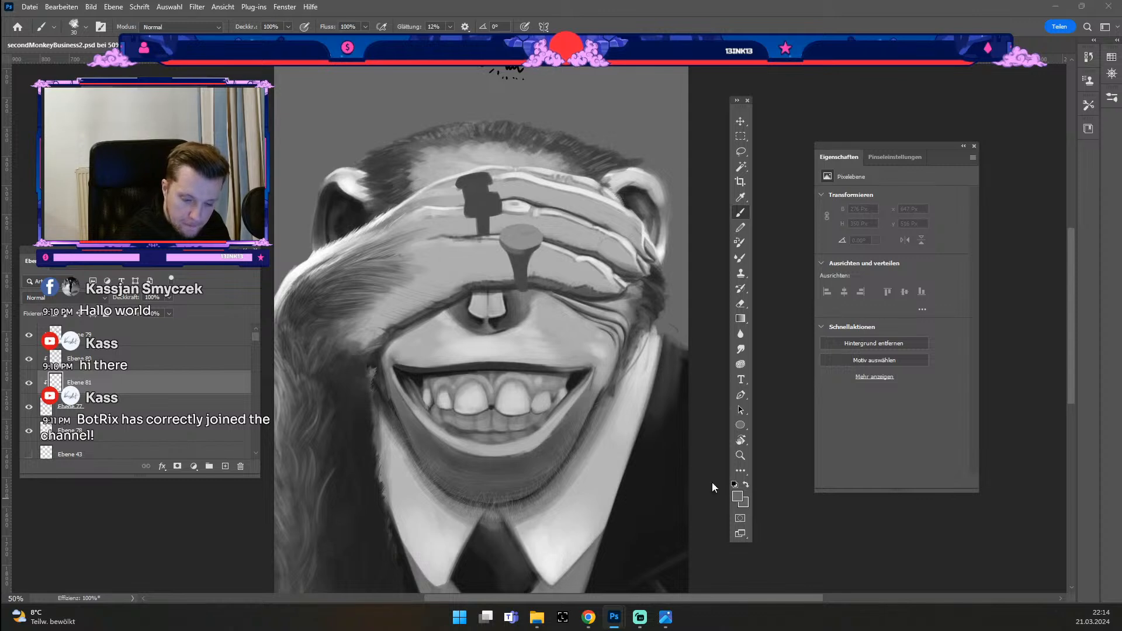
click(737, 497)
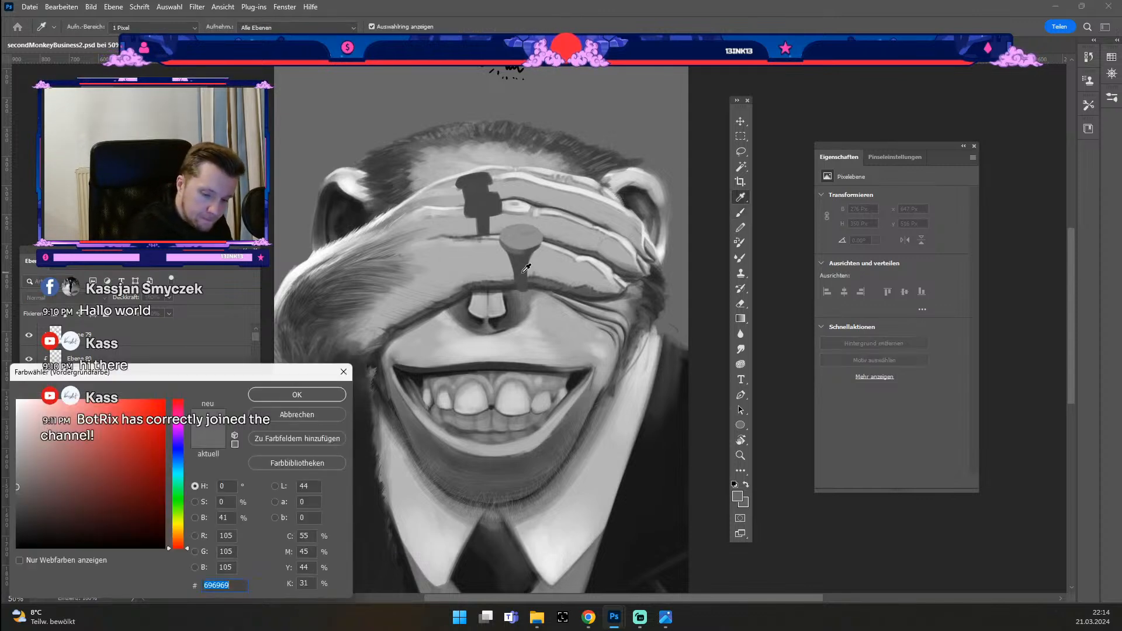
click(317, 395)
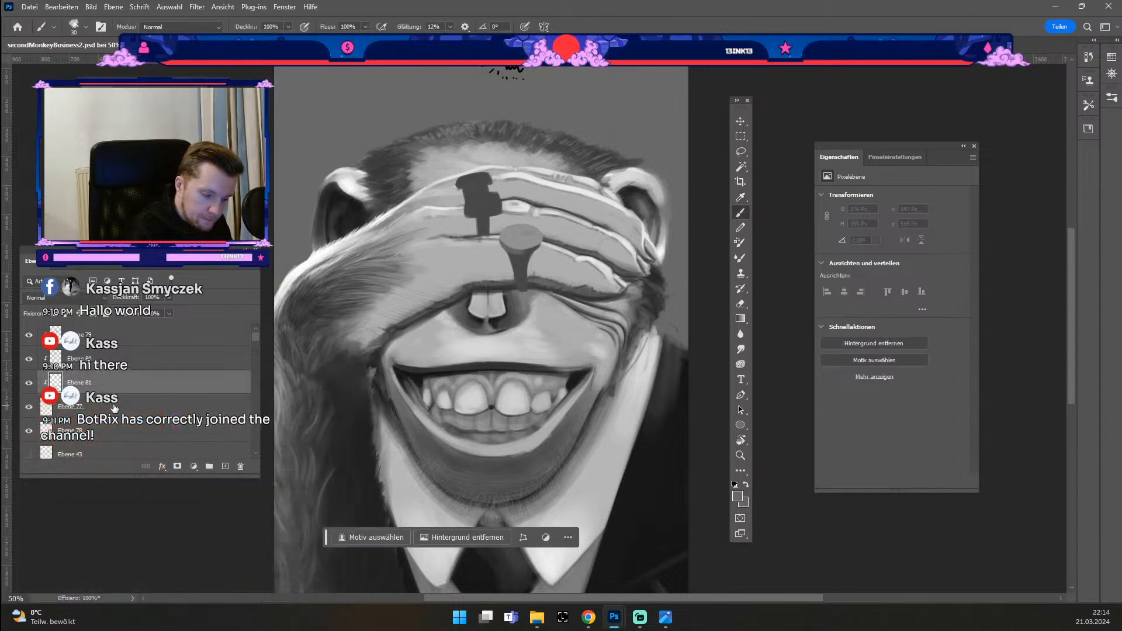
mouse_move(517, 261)
mouse_down()
mouse_move(519, 275)
mouse_move(528, 253)
mouse_move(528, 283)
mouse_up()
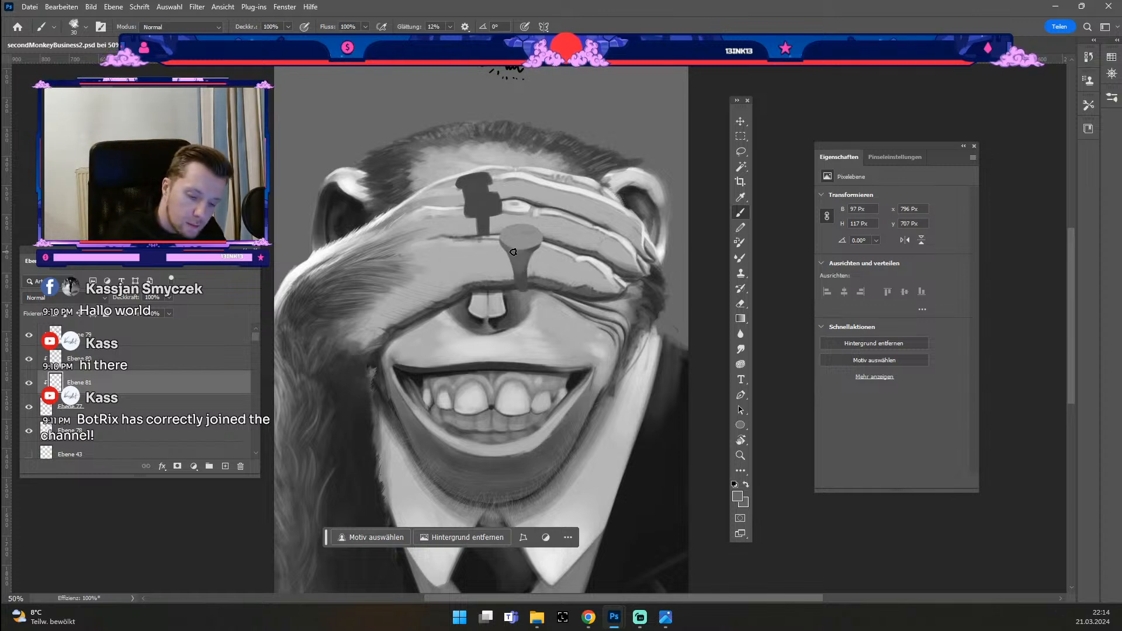
drag(511, 266, 514, 289)
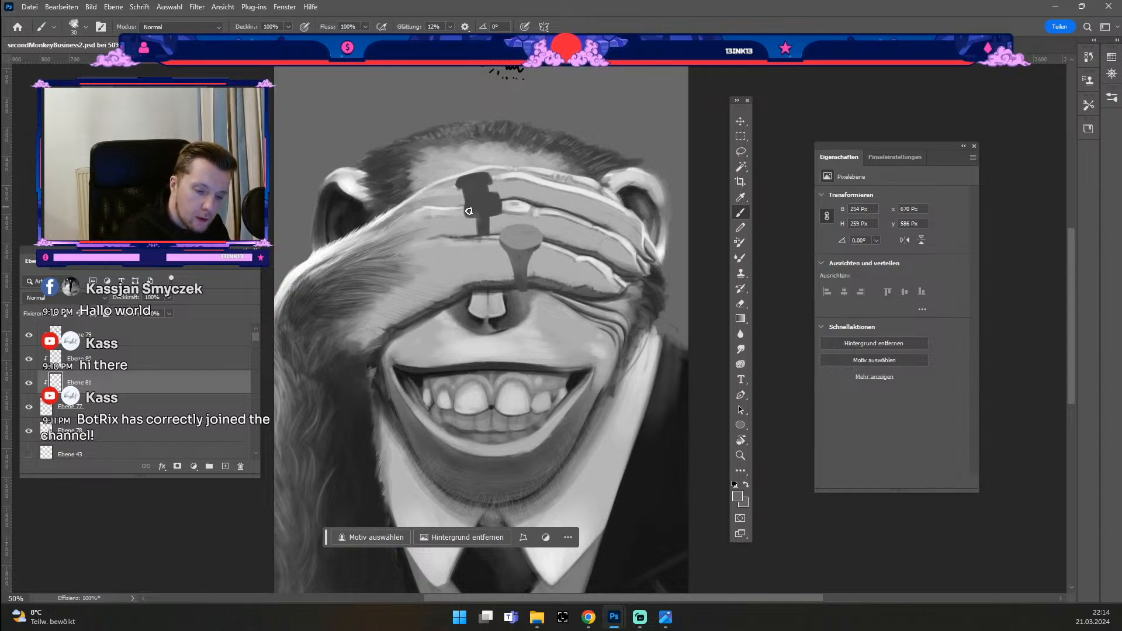
Step: Paint mid-grey over the rectangular block and cap edge of the upper stemmed shape, using a 50 px brush for the block's upper part
key(ctrl+z)
drag(467, 215, 515, 213)
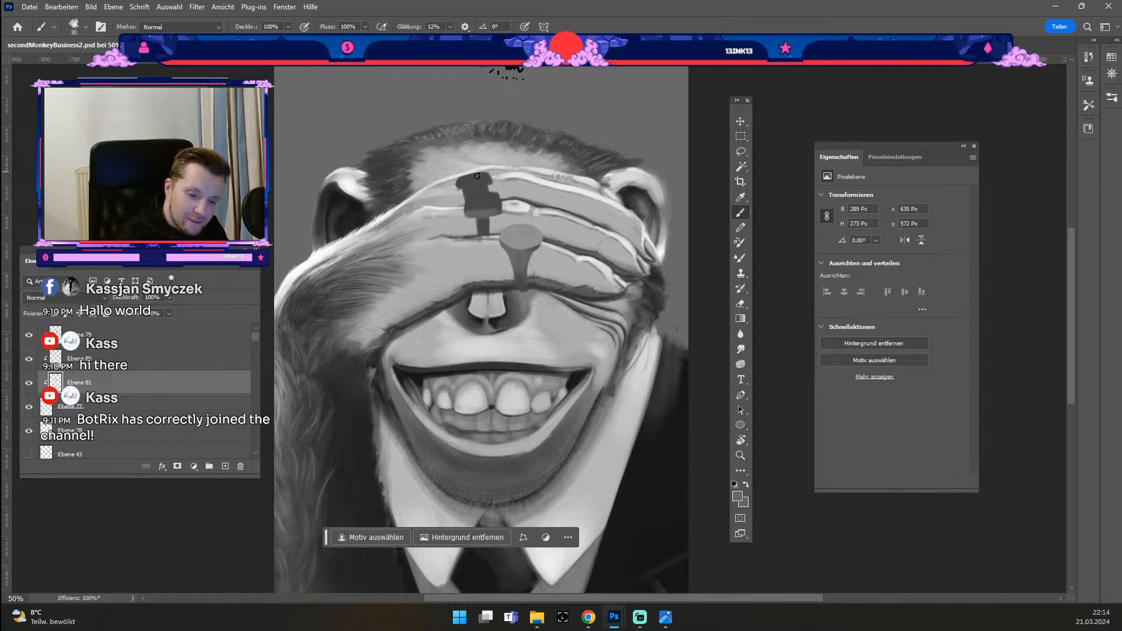
drag(493, 180, 503, 184)
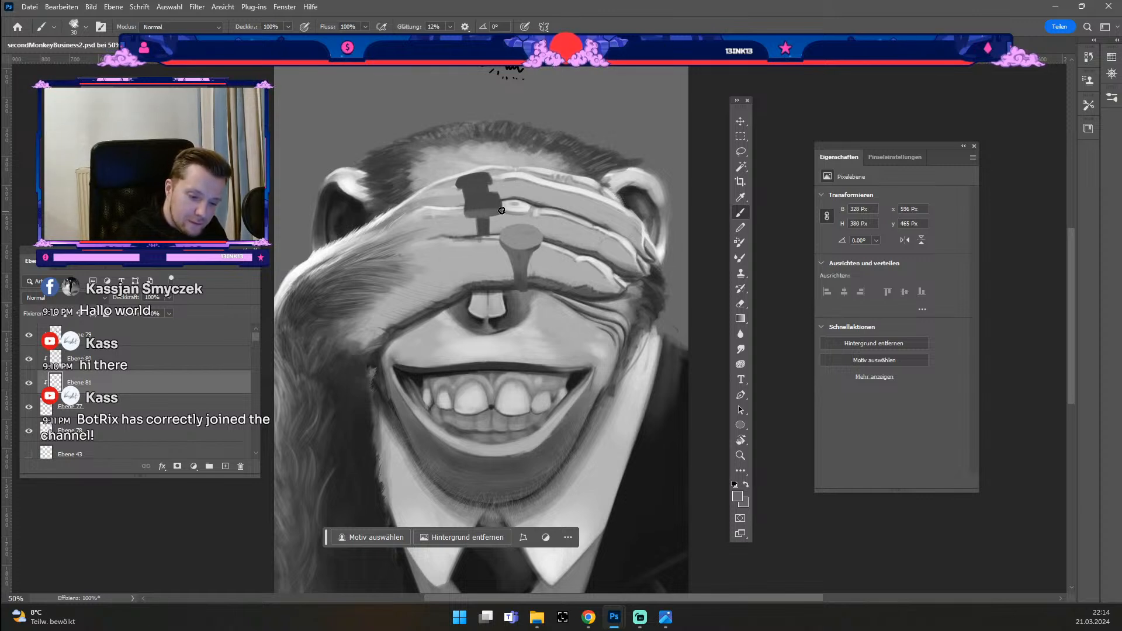
key(#)
key(#)
key(#)
key(#)
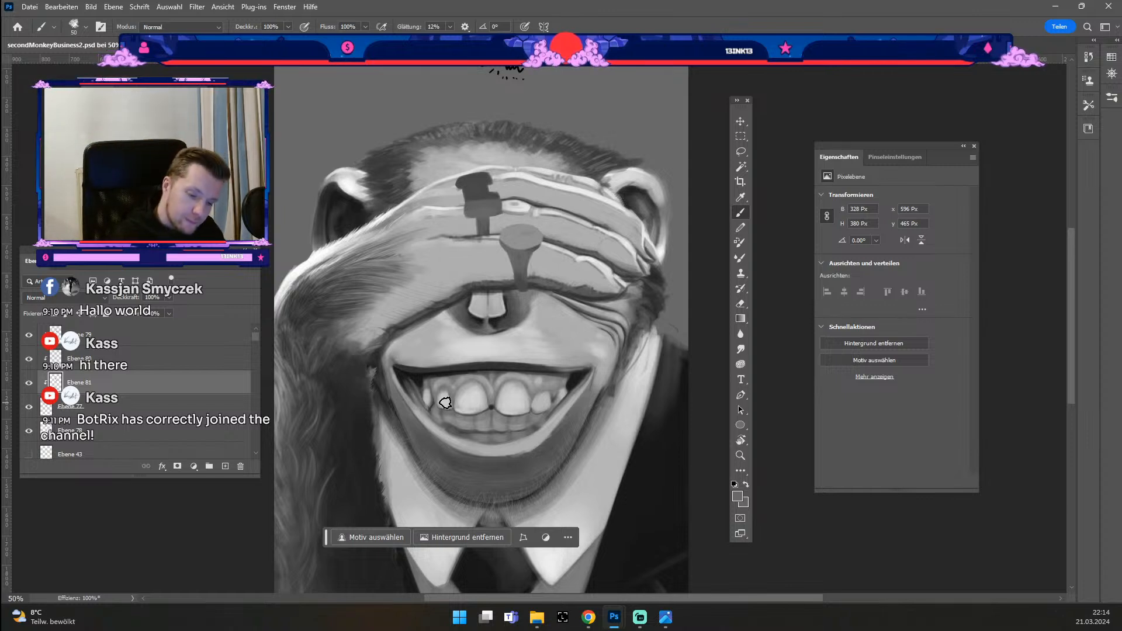
drag(493, 201, 474, 198)
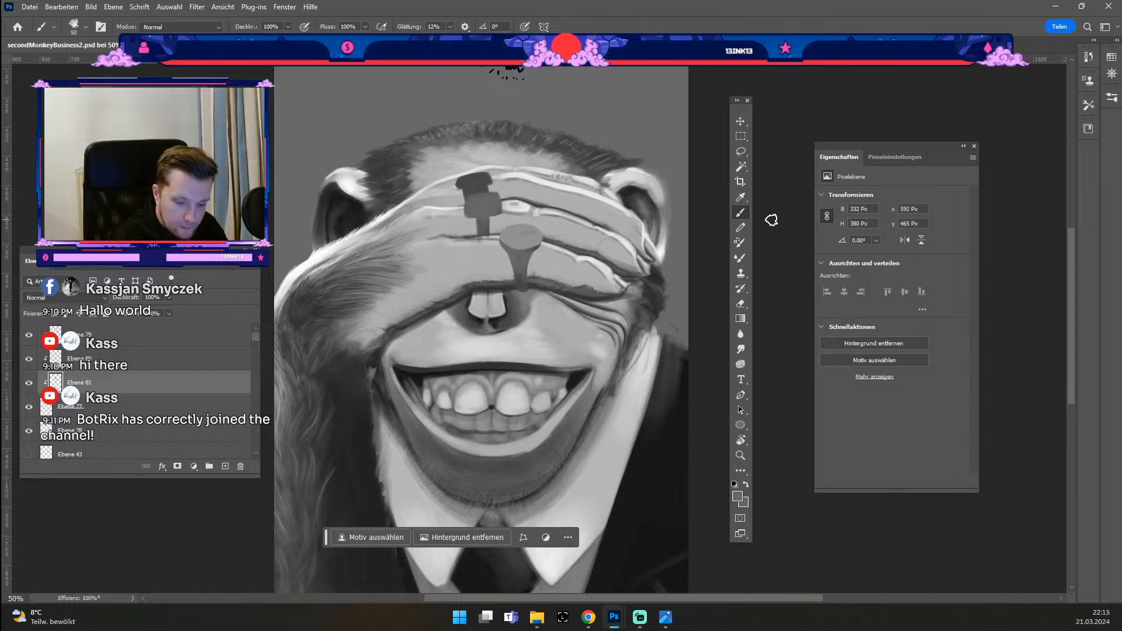
Step: Paint a lighter grey sampled from the oval head across the upper part of the rectangular block with a smaller brush
key(odiaeresis)
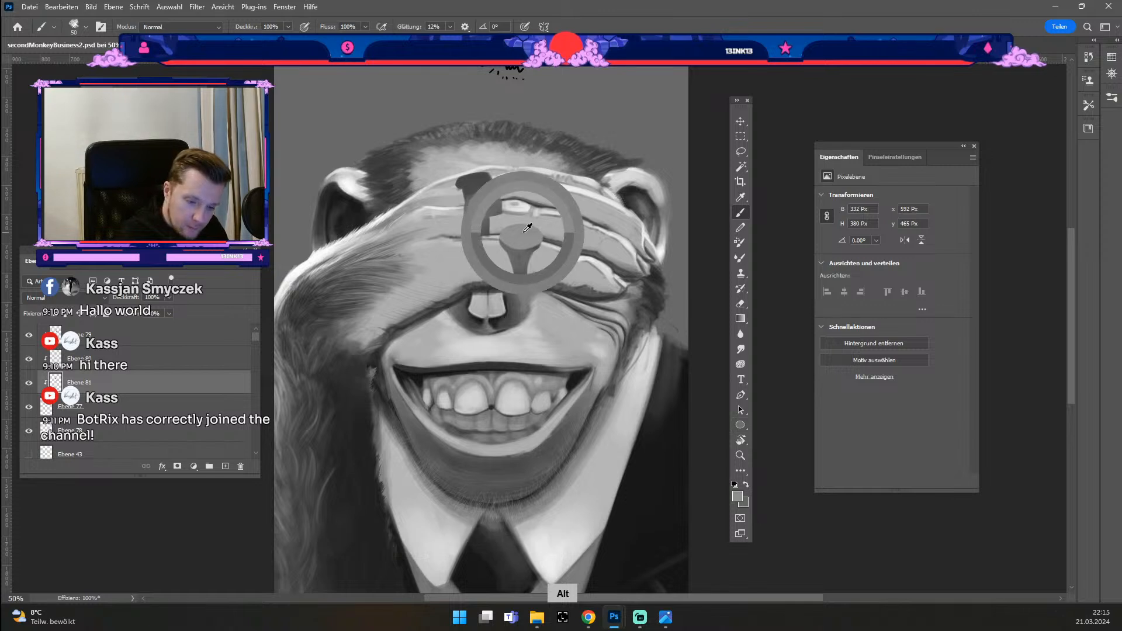
key(odiaeresis)
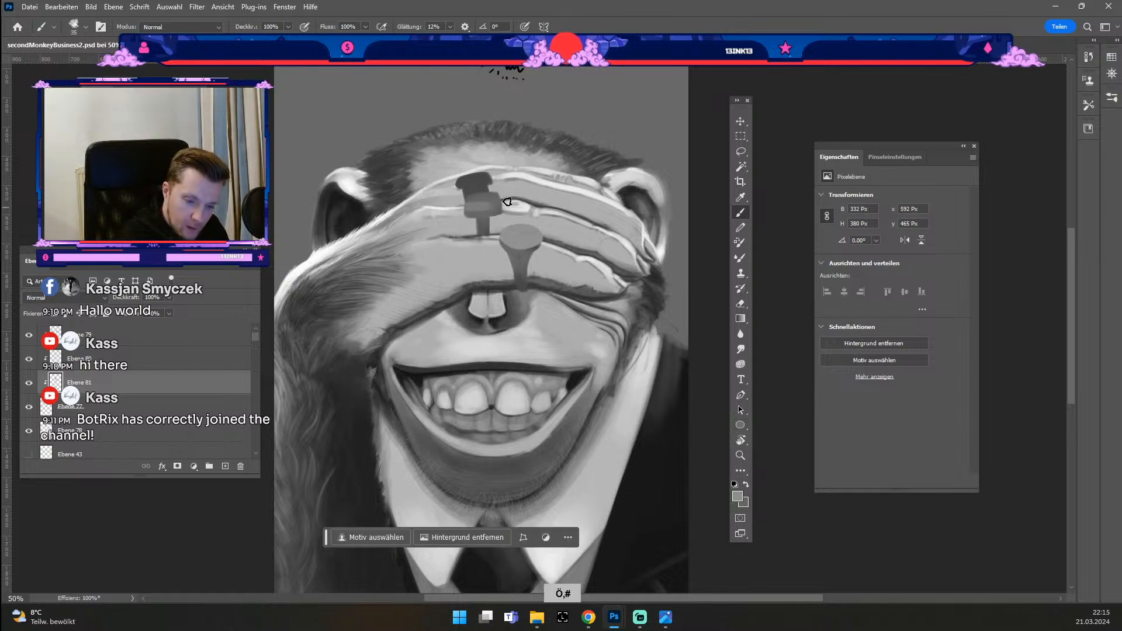
key(ctrl+z)
mouse_move(508, 204)
mouse_down()
mouse_move(460, 202)
mouse_move(525, 196)
mouse_up()
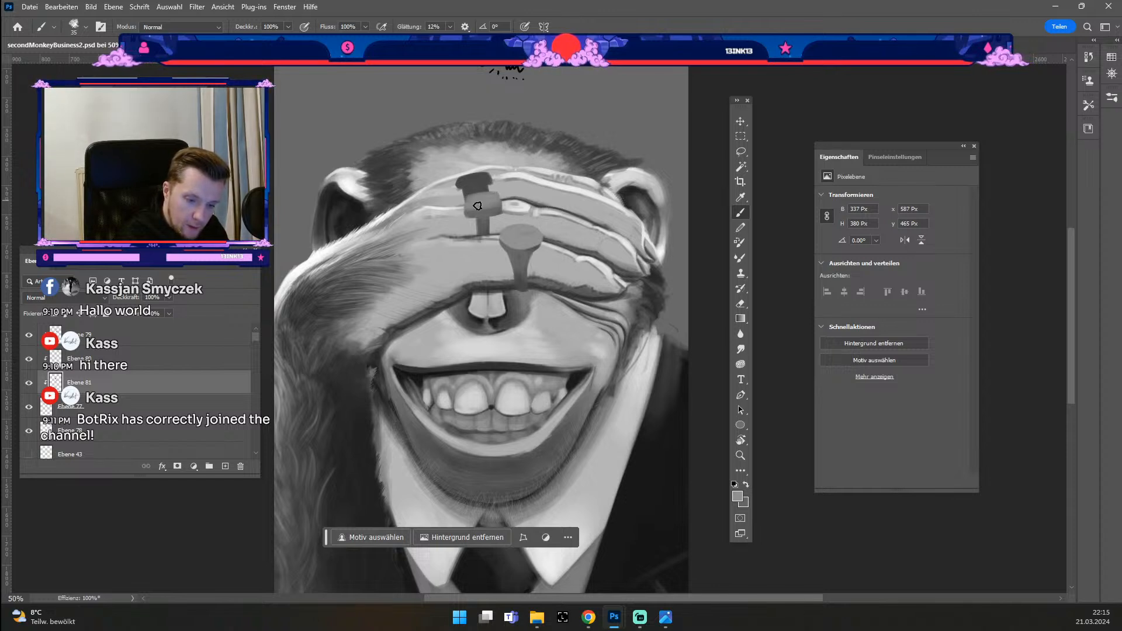
key(odiaeresis)
key(numbersign)
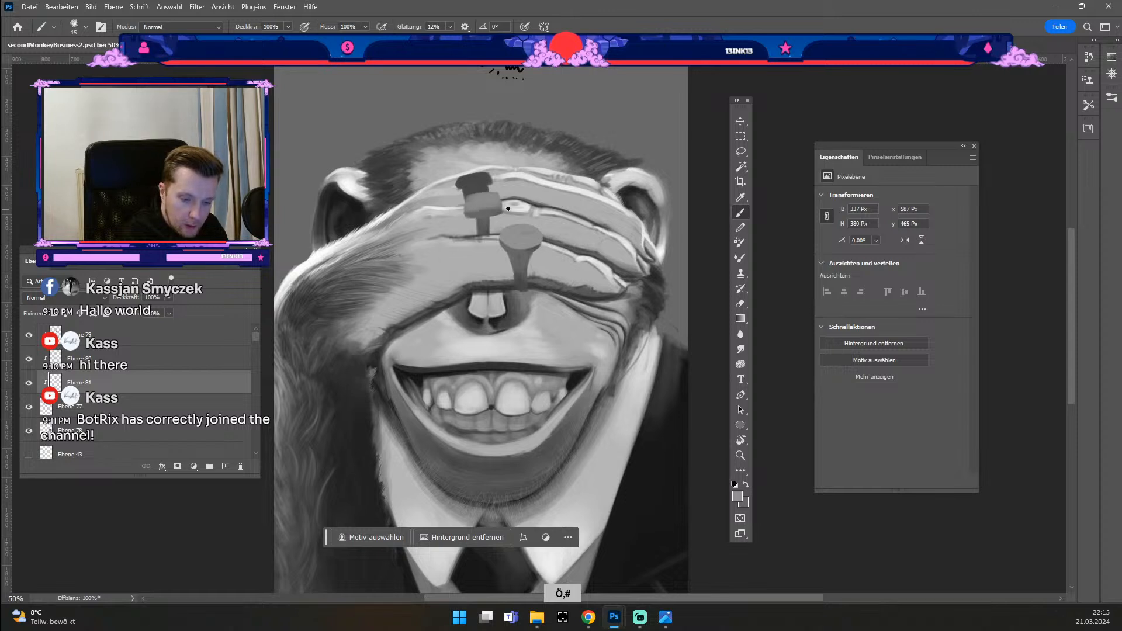
key(ctrl+z)
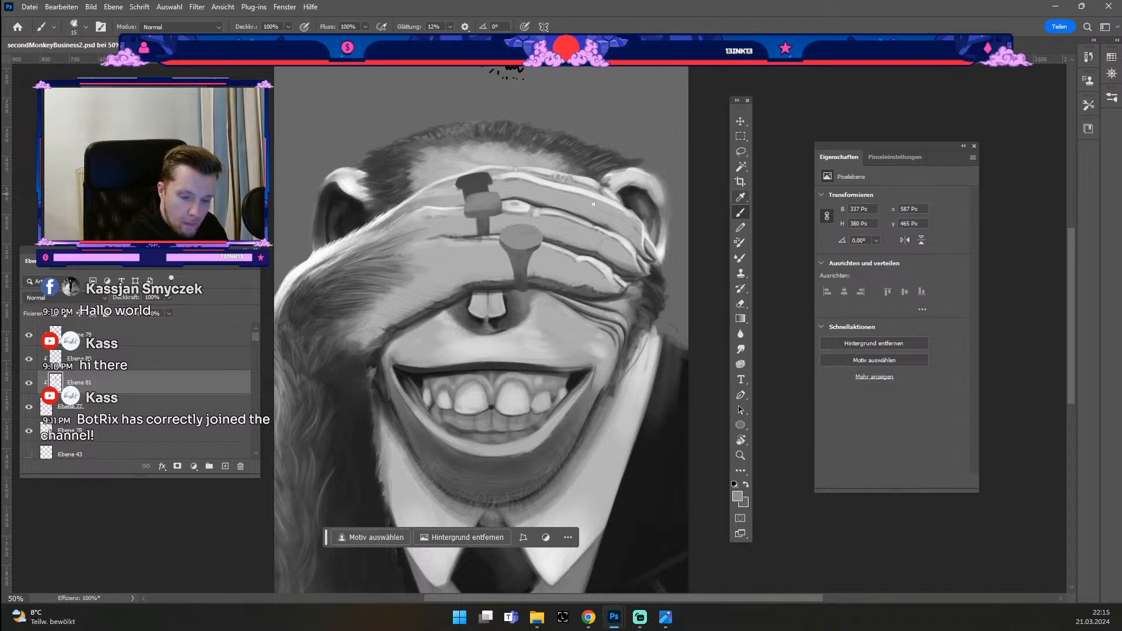
Step: Set the foreground colour to dark grey #414141 and return to the Brush tool
key(alt)
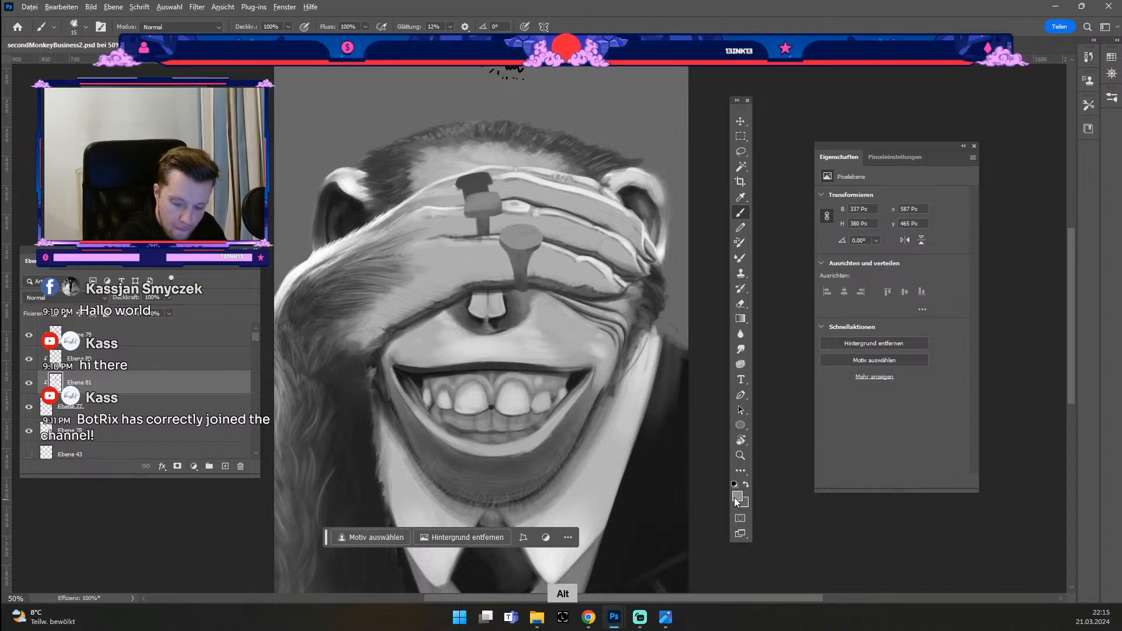
click(737, 497)
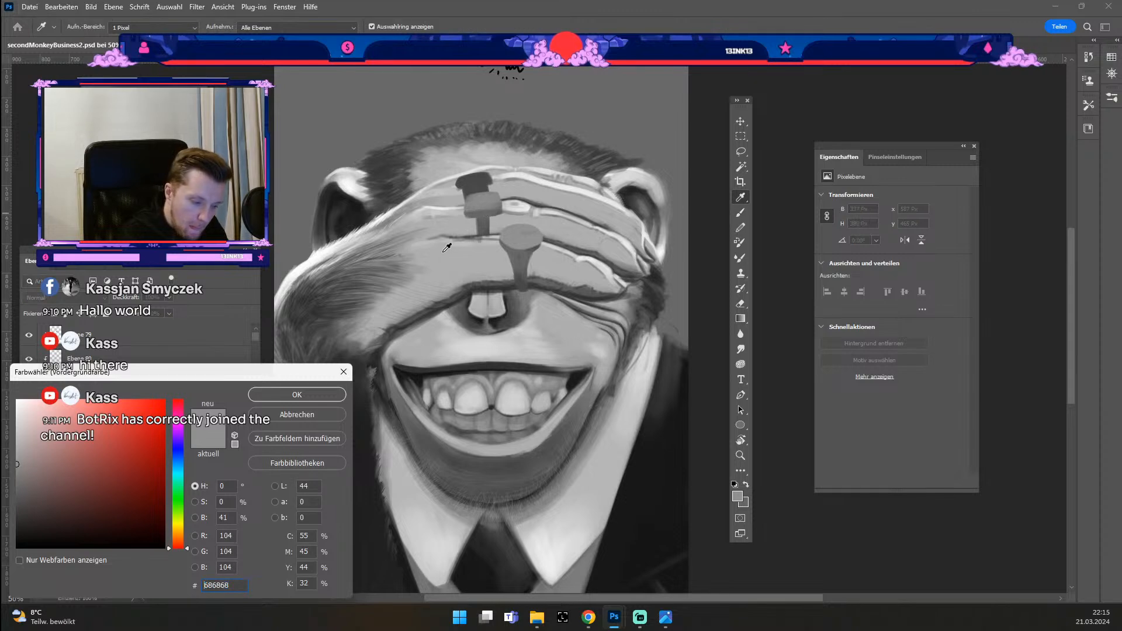
click(287, 387)
key(b)
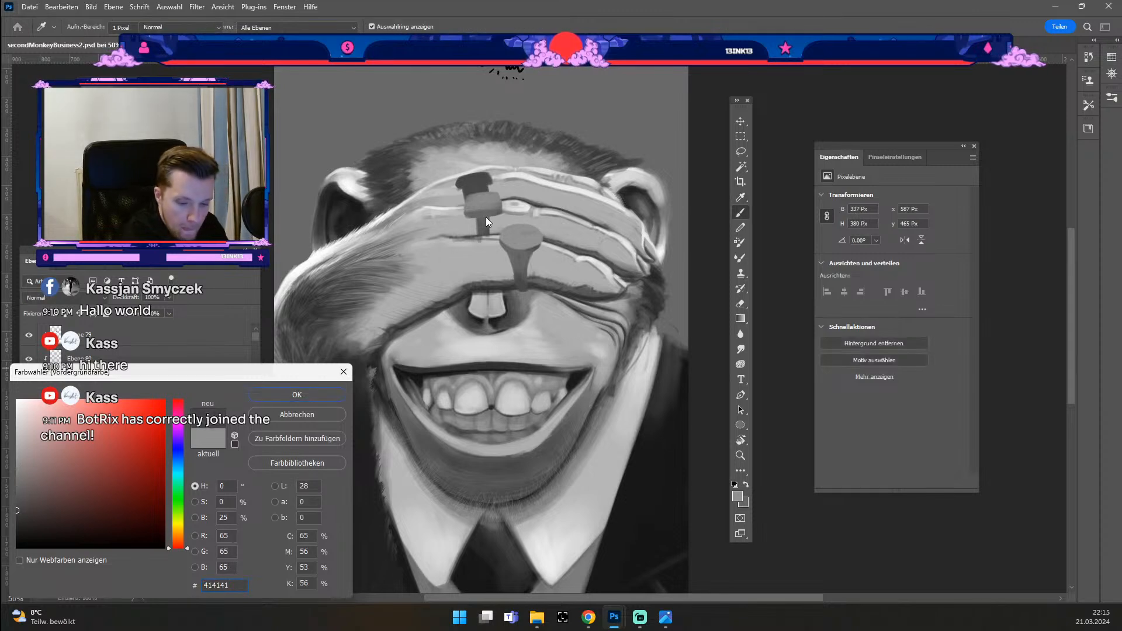
Step: Try fine dark grey strokes on the upper stem of the round-headed shape and undo the last one
key(odiaeresis)
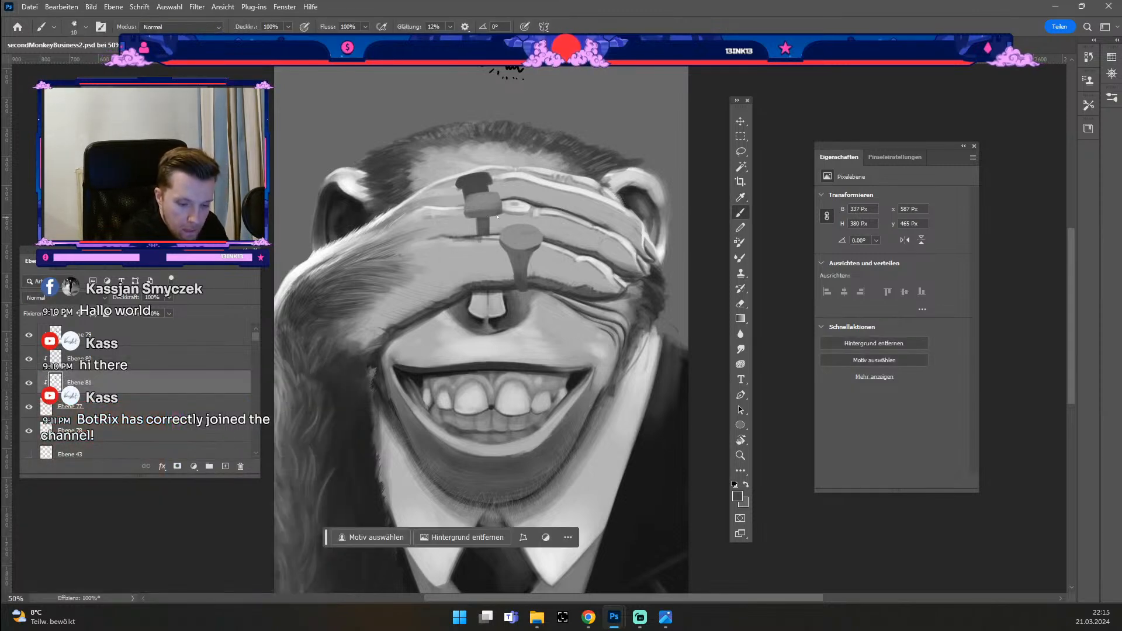
key(numbersign)
key(numbersign)
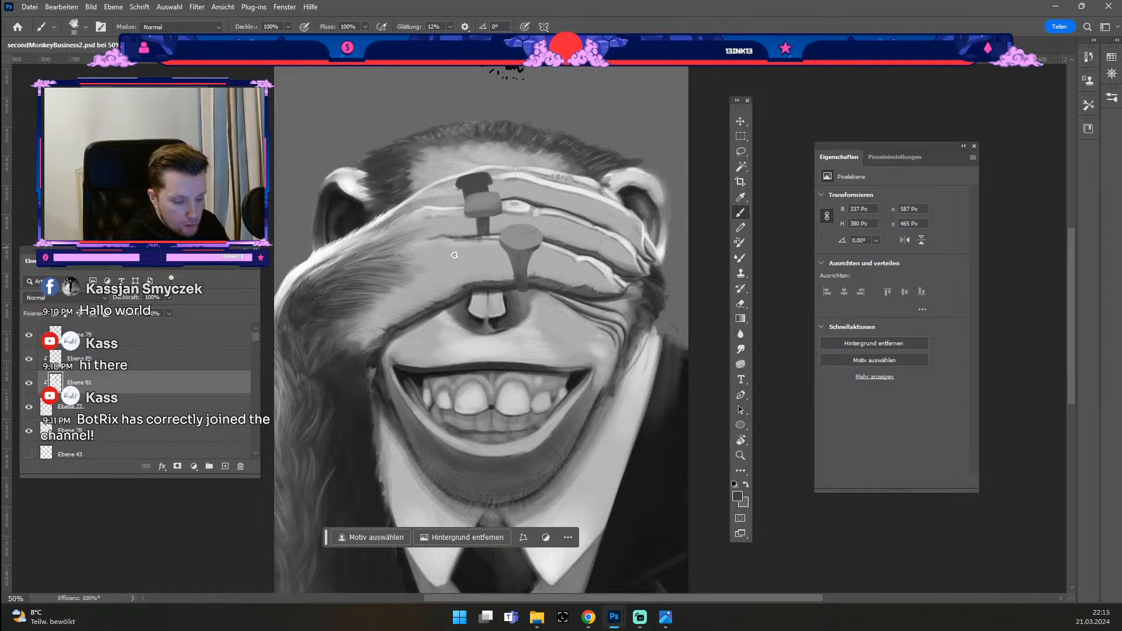
click(213, 403)
key(e)
key(odiaeresis)
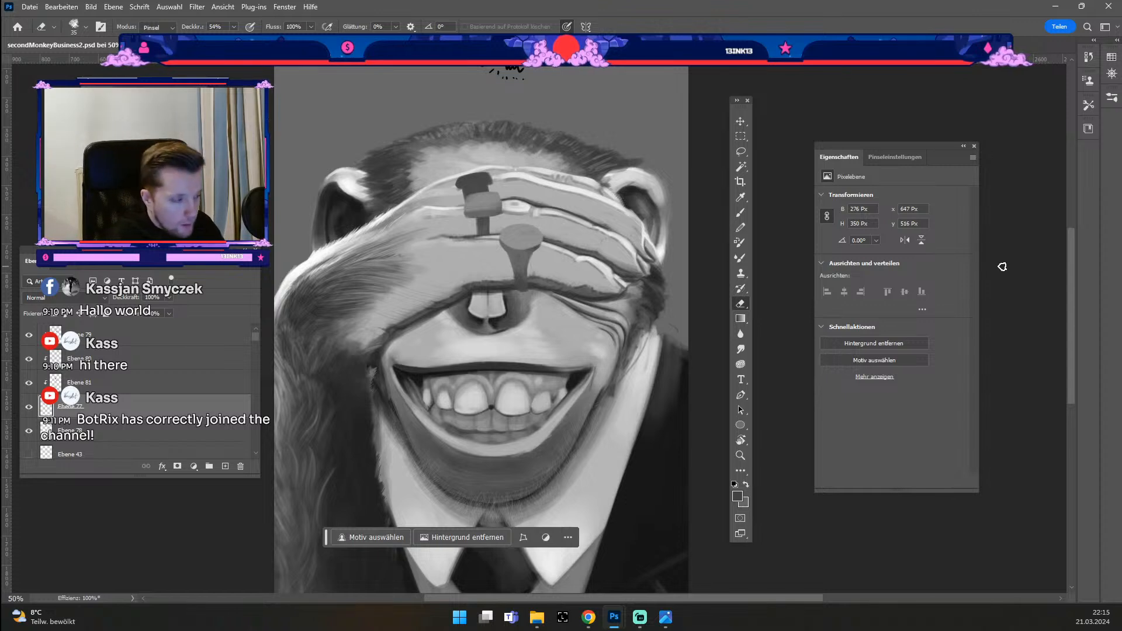
key(b)
key(odiaeresis)
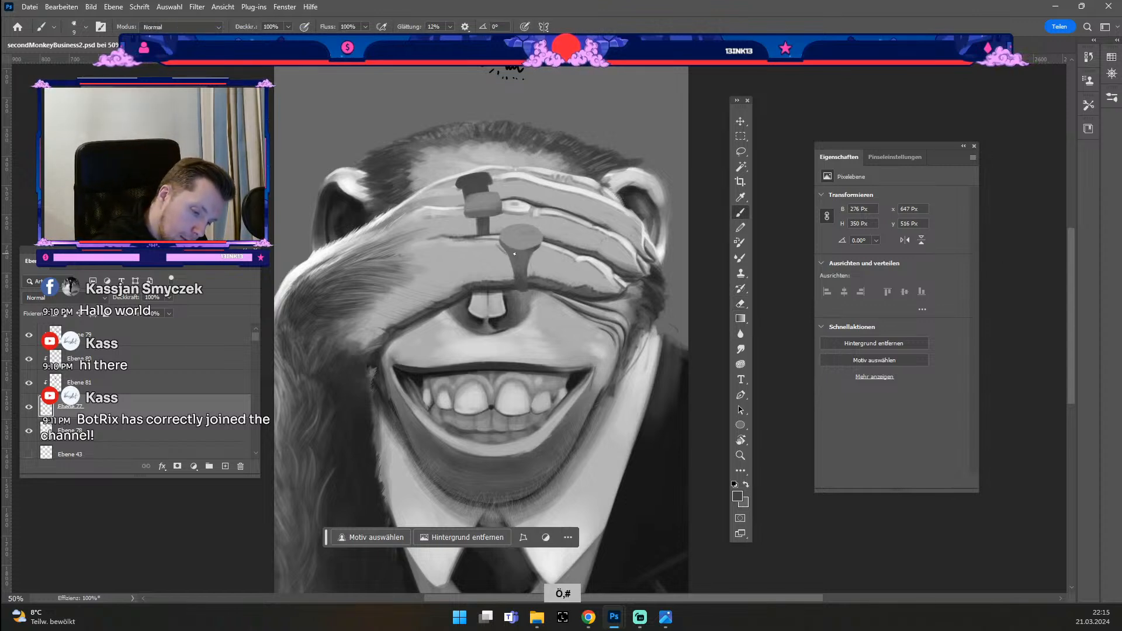
click(212, 383)
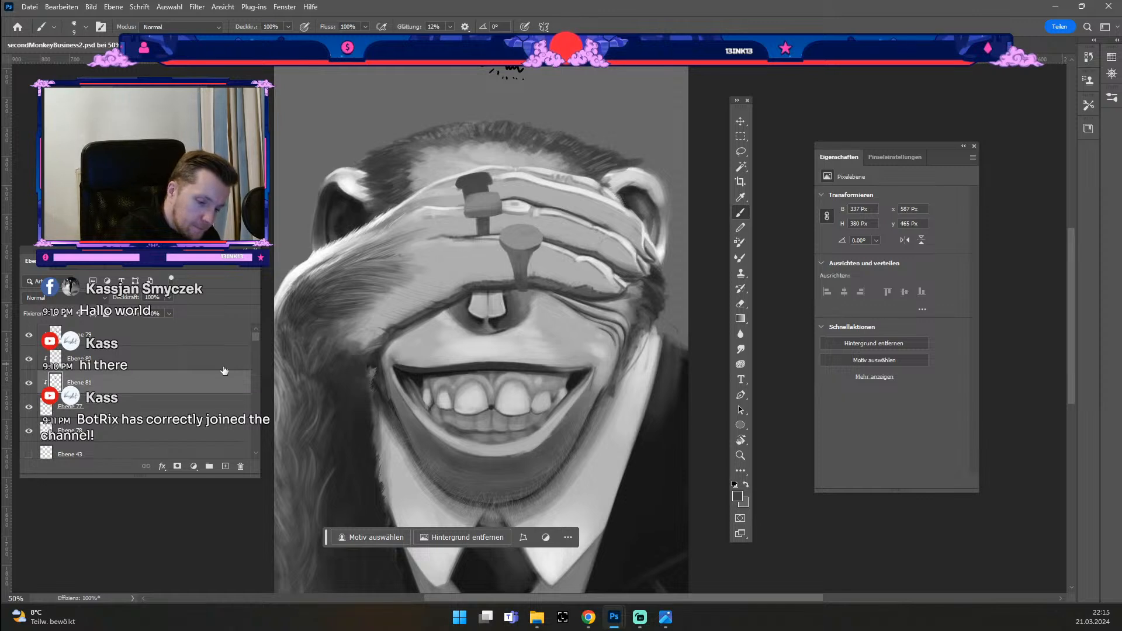
key(ctrl+z)
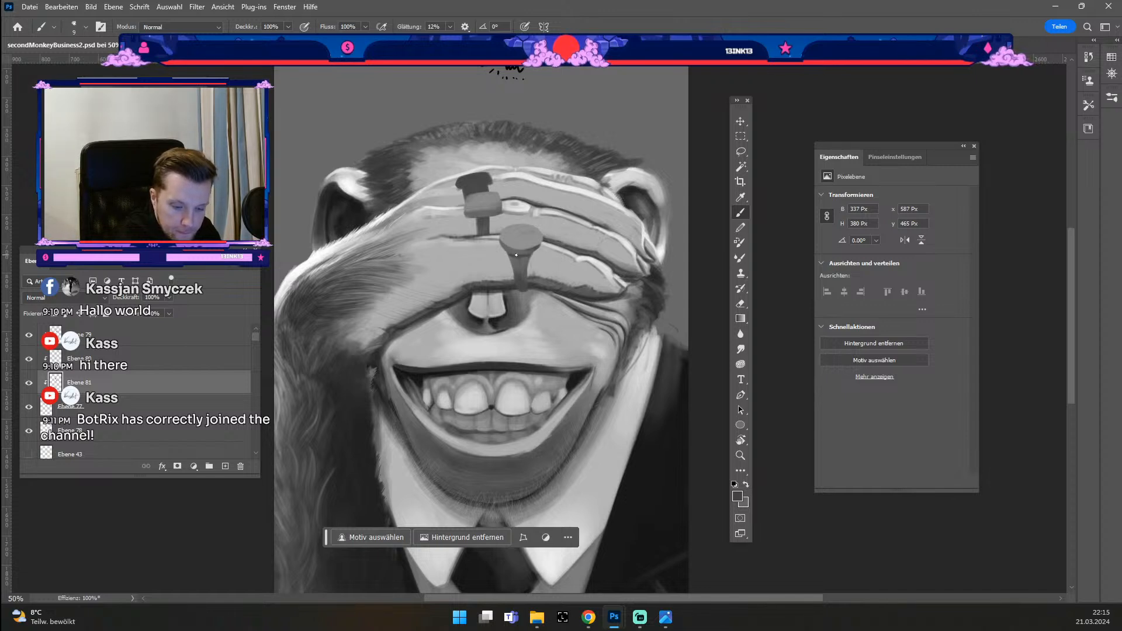
Step: Paint dark grey shading down the edge of the round-headed shape's stem on its clipped layer with a 20 px brush
key(odiaeresis)
key(numbersign)
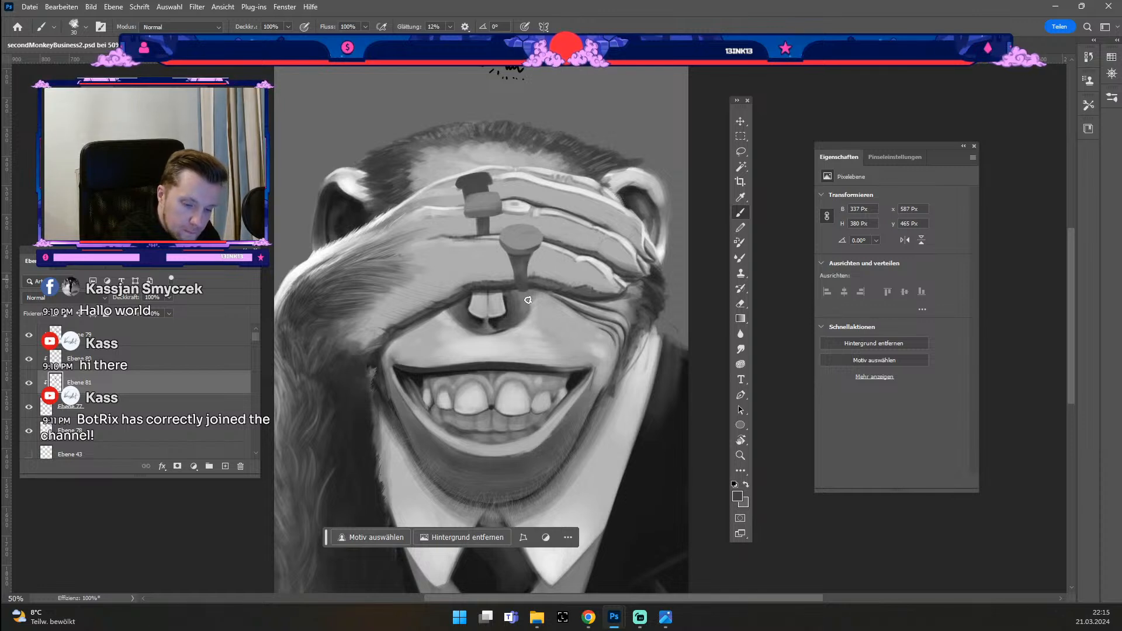
key(odiaeresis)
key(numbersign)
key(odiaeresis)
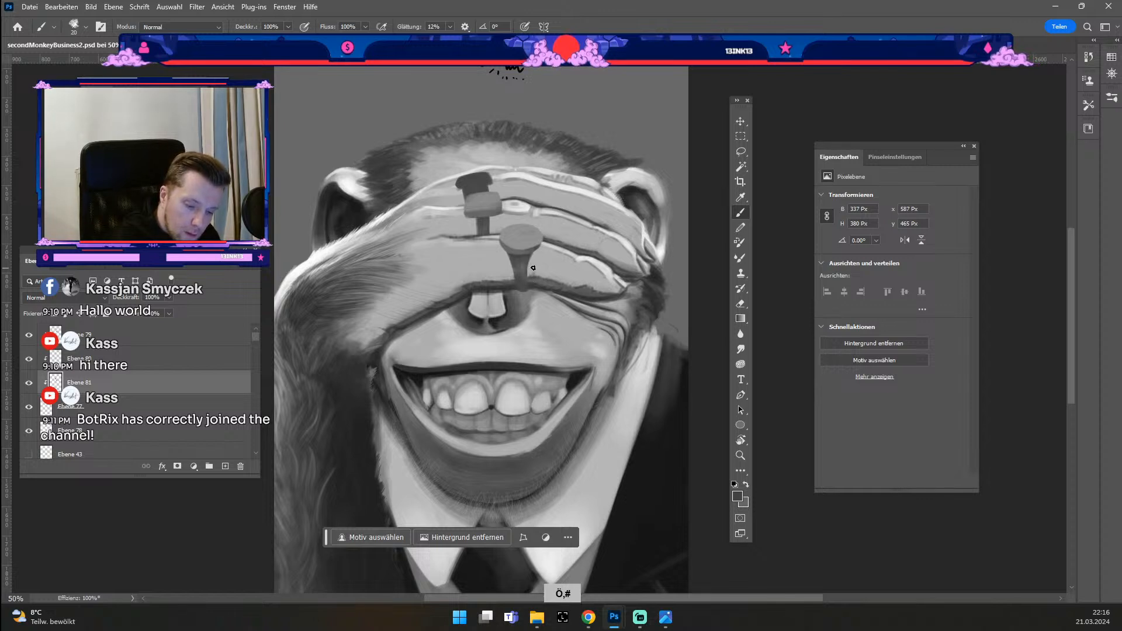
drag(534, 269, 534, 286)
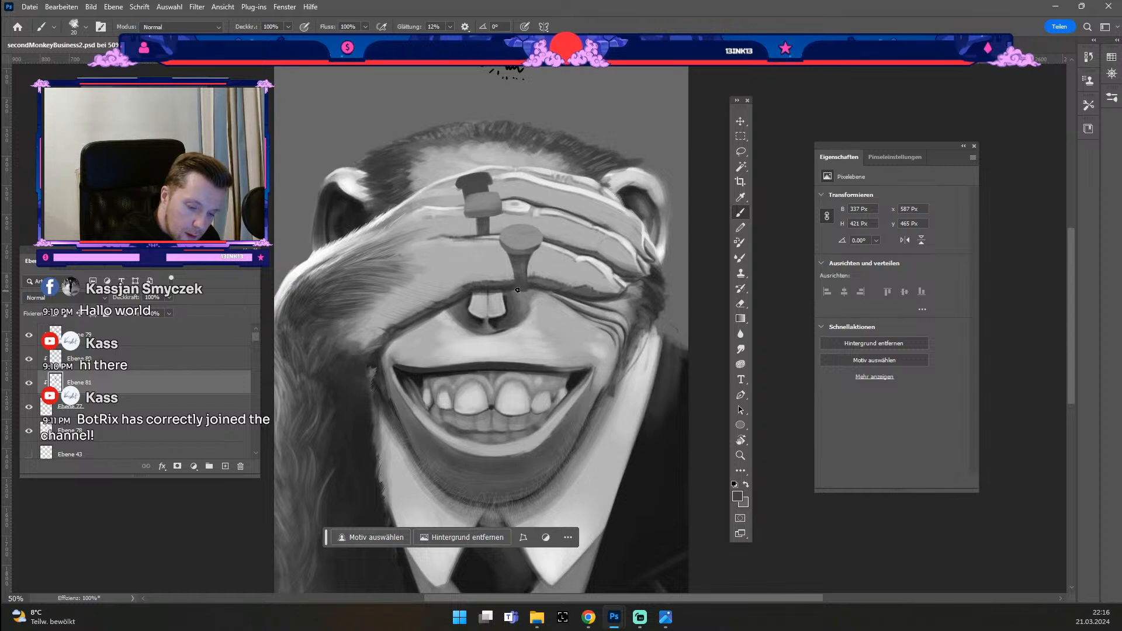
Step: On the base layer of the stemmed shapes, extend the lower end of the round-headed shape's stem with dark grey
click(221, 402)
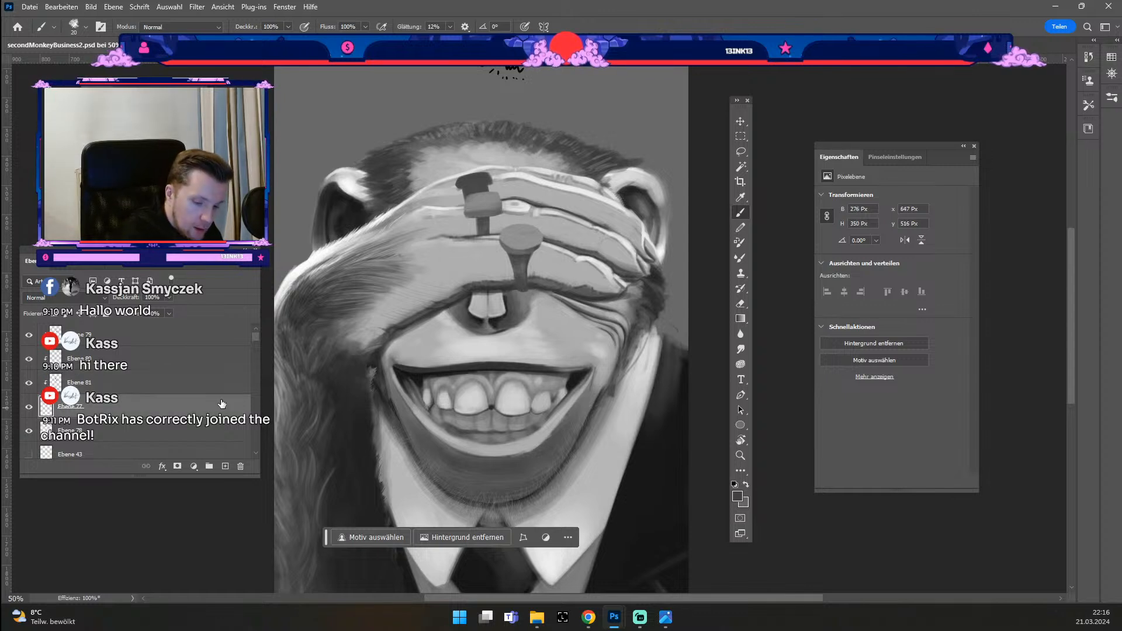
drag(523, 286, 523, 289)
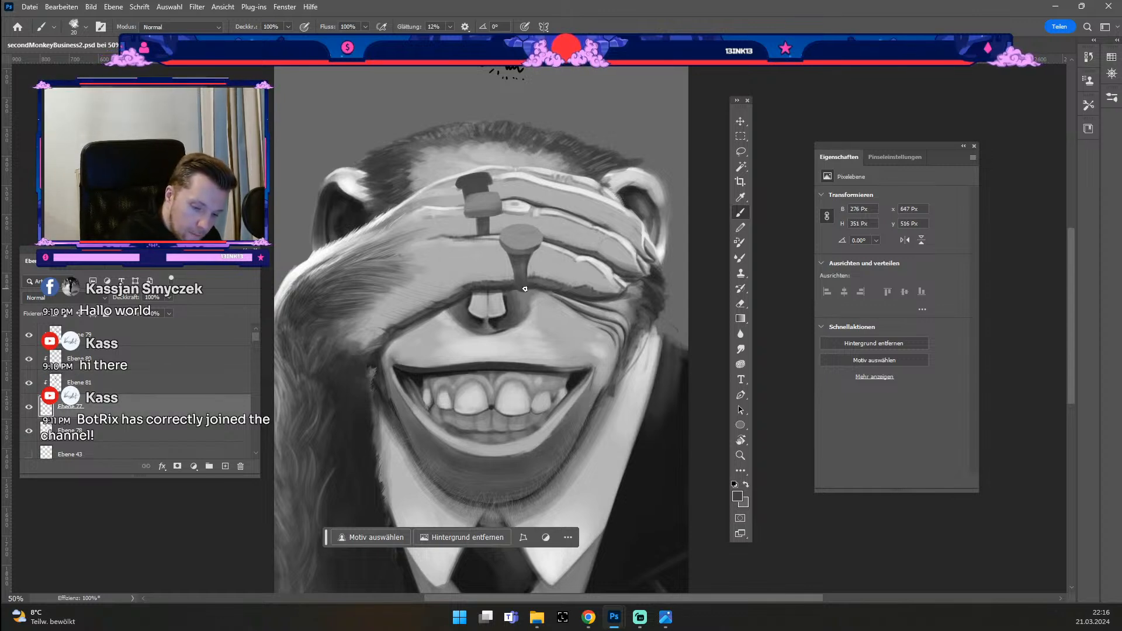
key(odiaeresis)
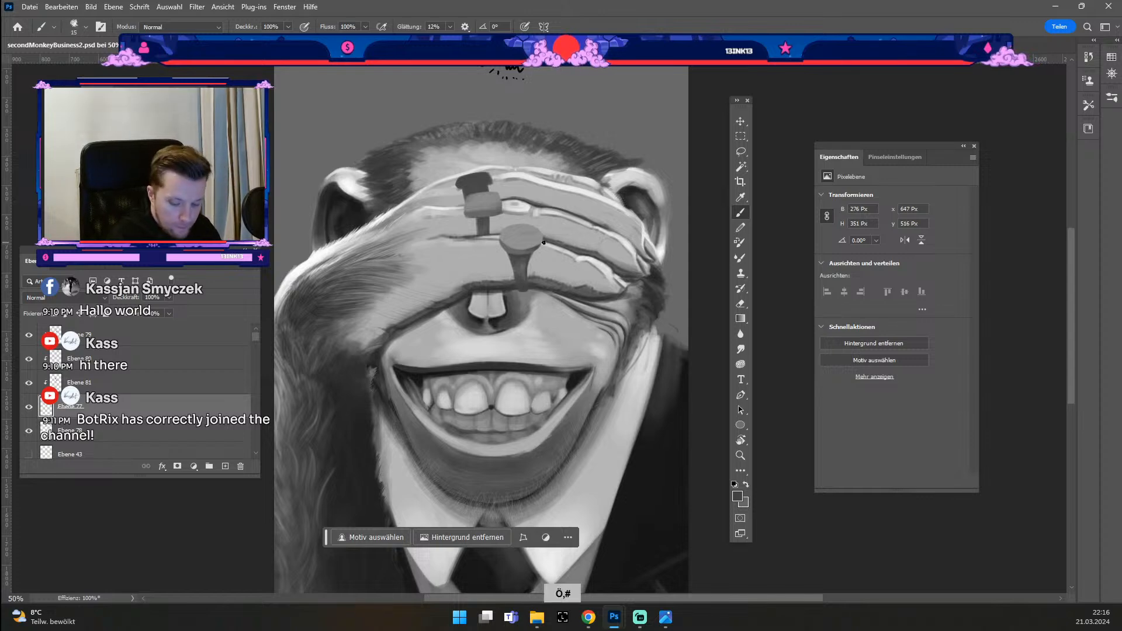
Step: Set the foreground colour to near-black #040404 and shade the round-headed shape's stem on the clipped layer with a 40 px brush, undoing unwanted strokes
click(736, 497)
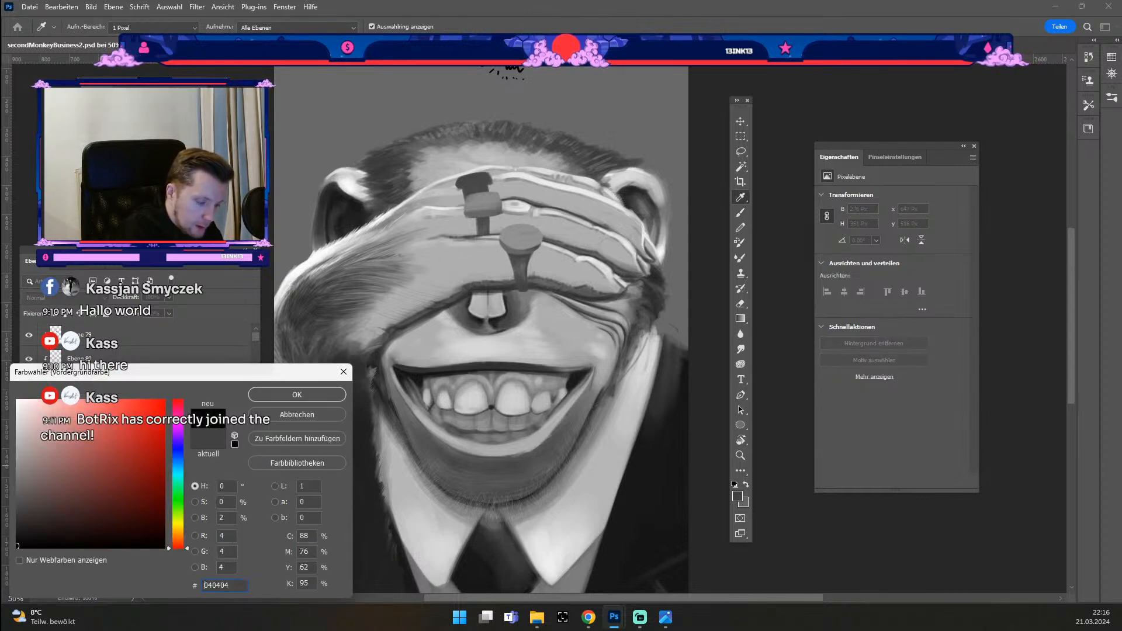
click(292, 395)
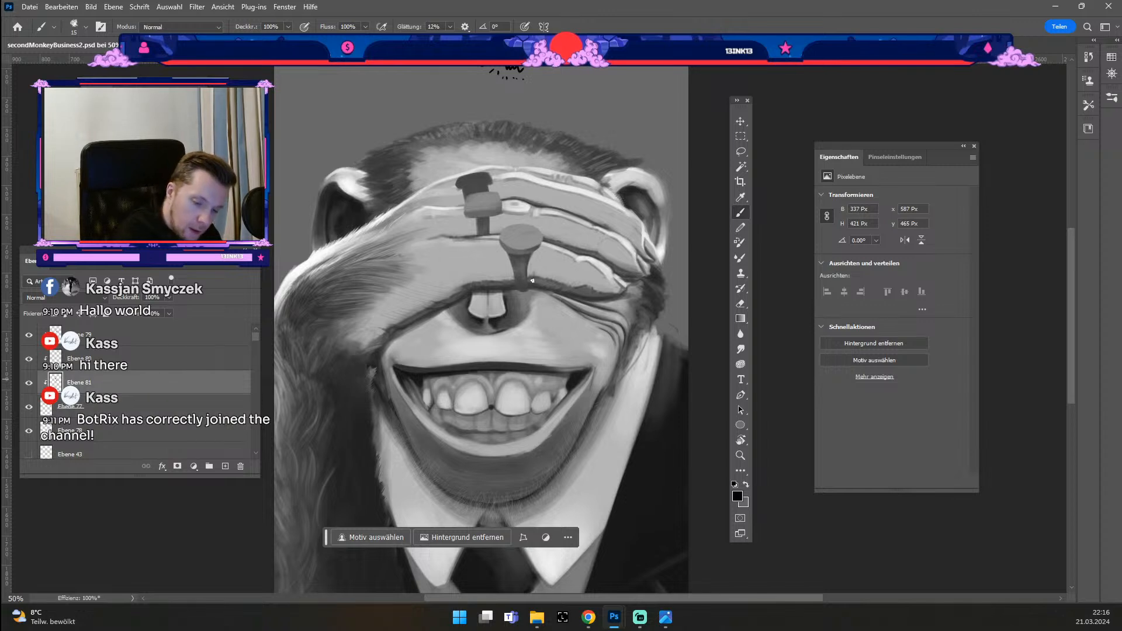
key(numbersign)
key(numbersign)
key(numbersign)
key(numbersign)
key(numbersign)
key(ctrl+z)
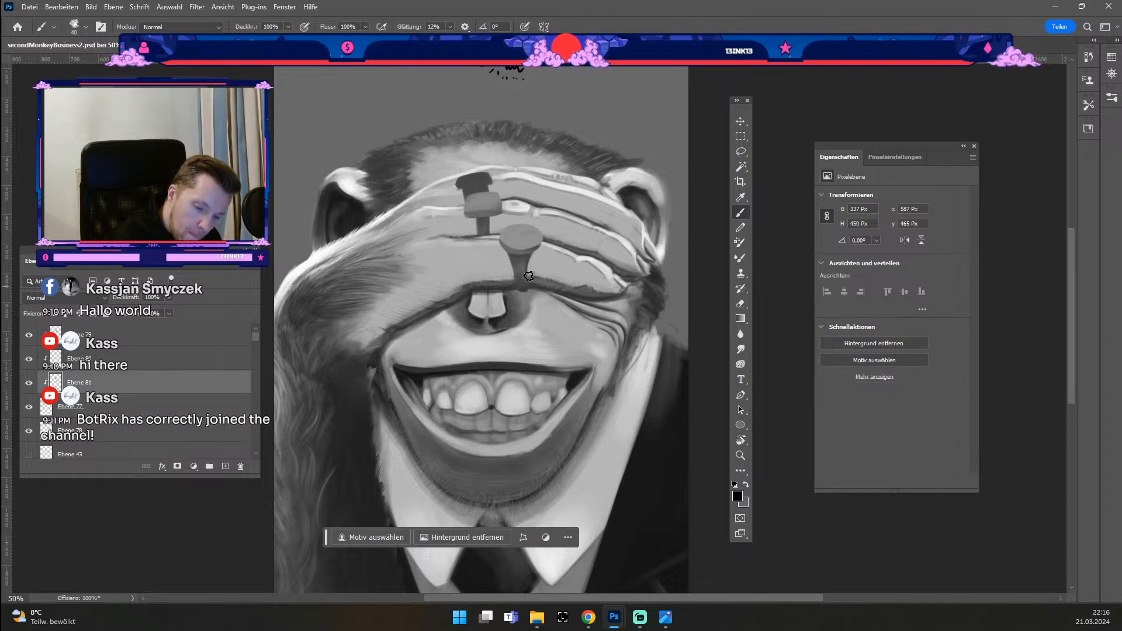
key(ctrl+z)
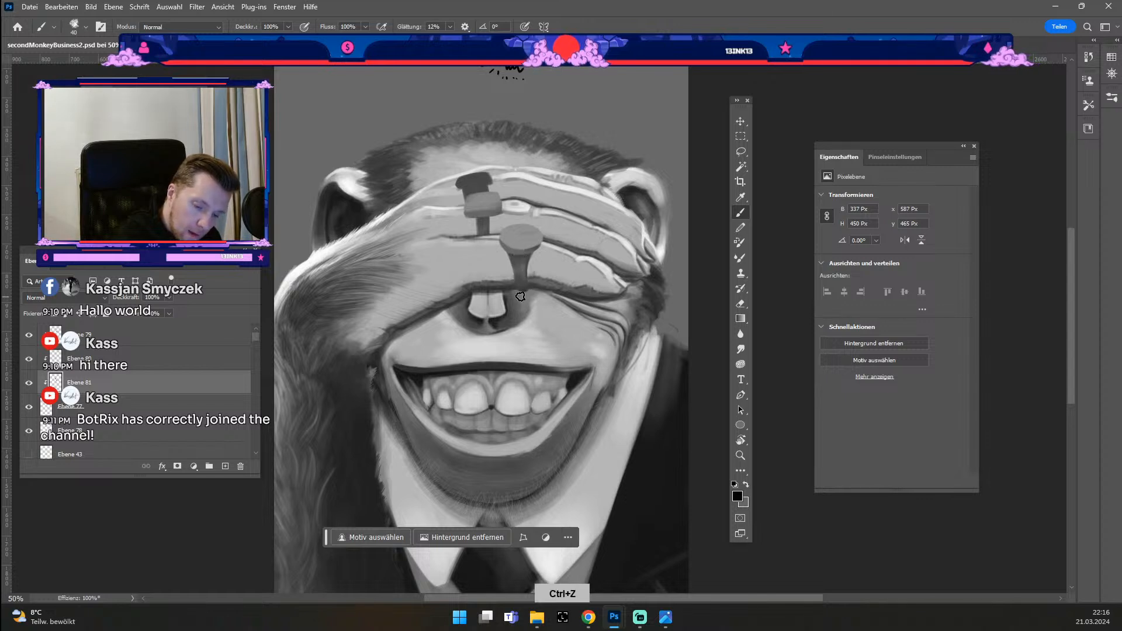
key(ctrl+z)
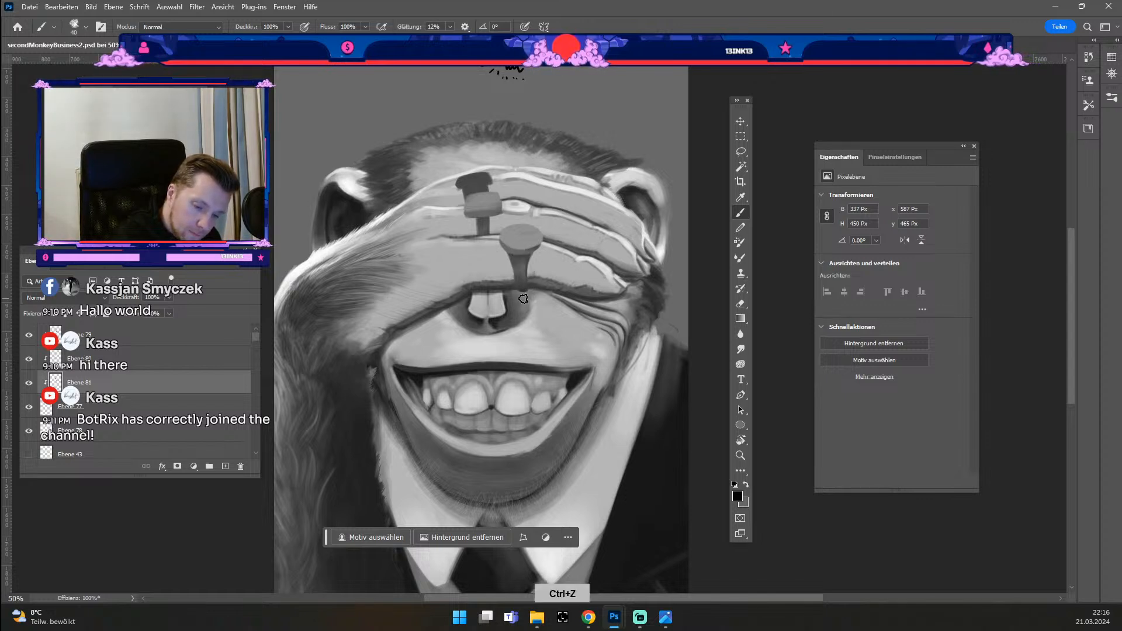
Step: Try a thin near-black stroke on the round-headed shape's stem with a much smaller brush, and undo it
key(odiaeresis)
key(odiaeresis)
key(odiaeresis)
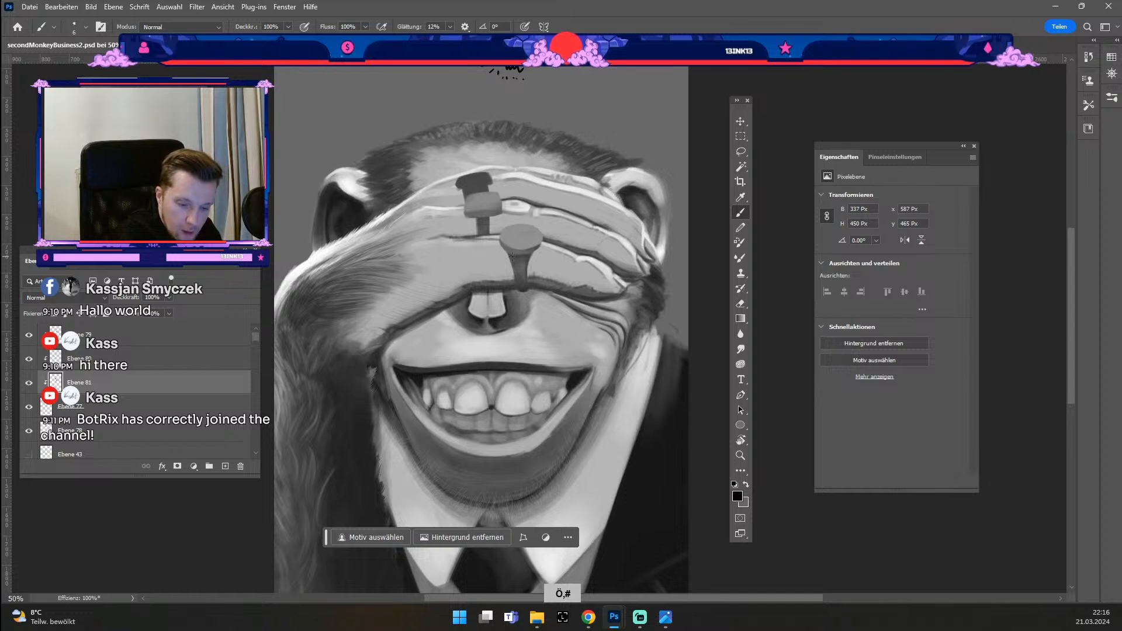
key(ctrl+z)
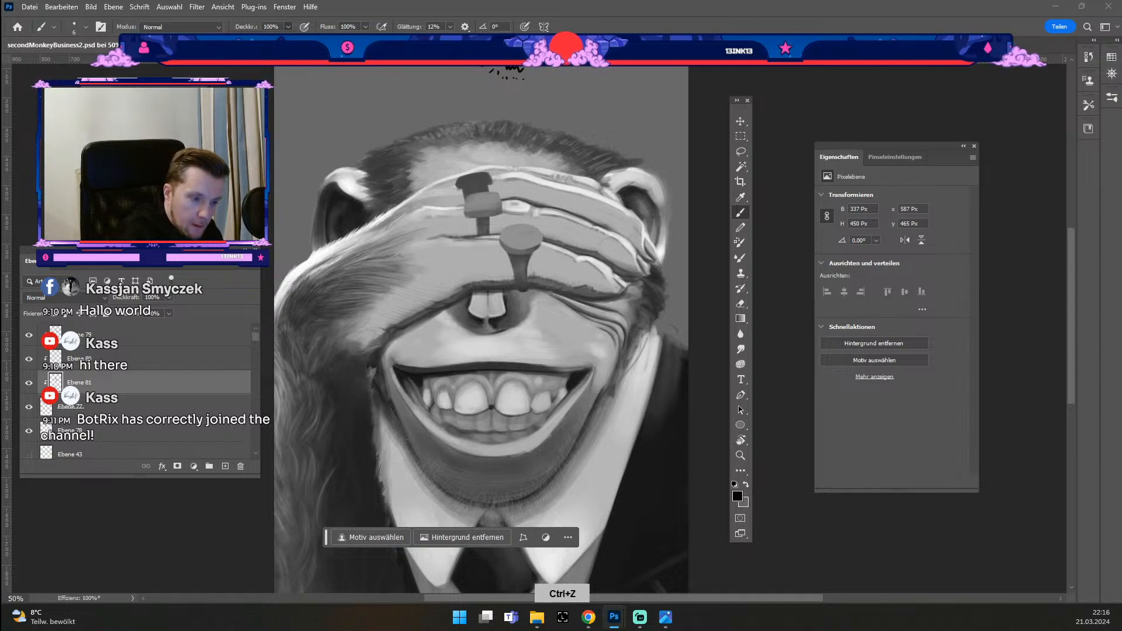
Step: Lower the brush opacity to 58% and paint near-black shading beneath the oval head with a 25 px brush, undoing the last stroke
key(numbersign)
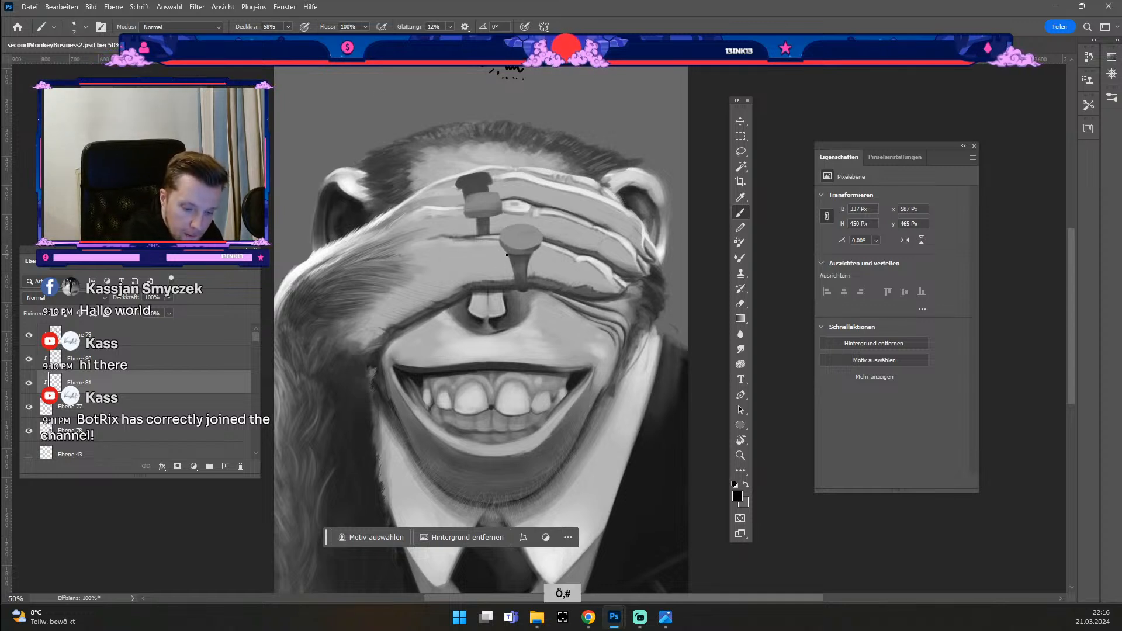
key(numbersign)
key(numbersign)
key(numbersign)
key(numbersign)
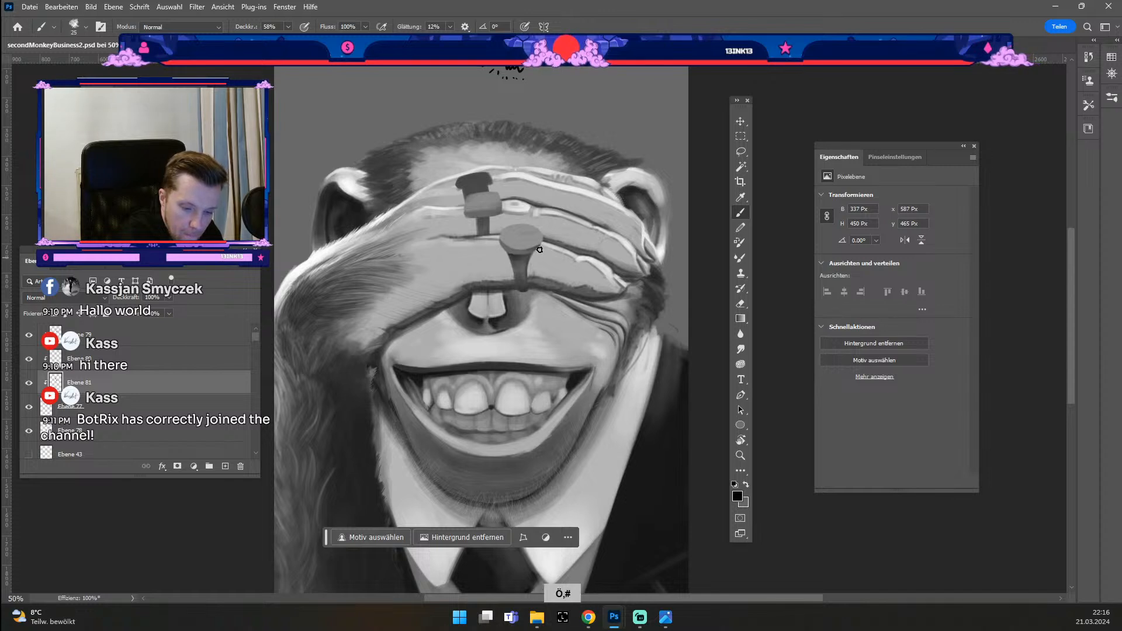
key(odiaeresis)
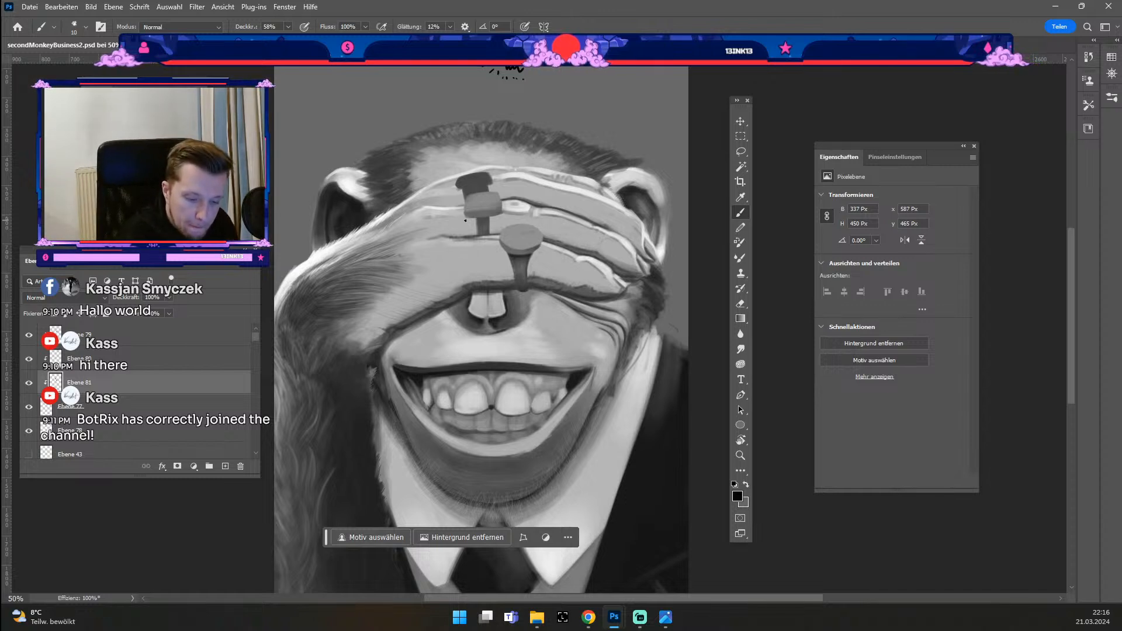
key(ctrl+z)
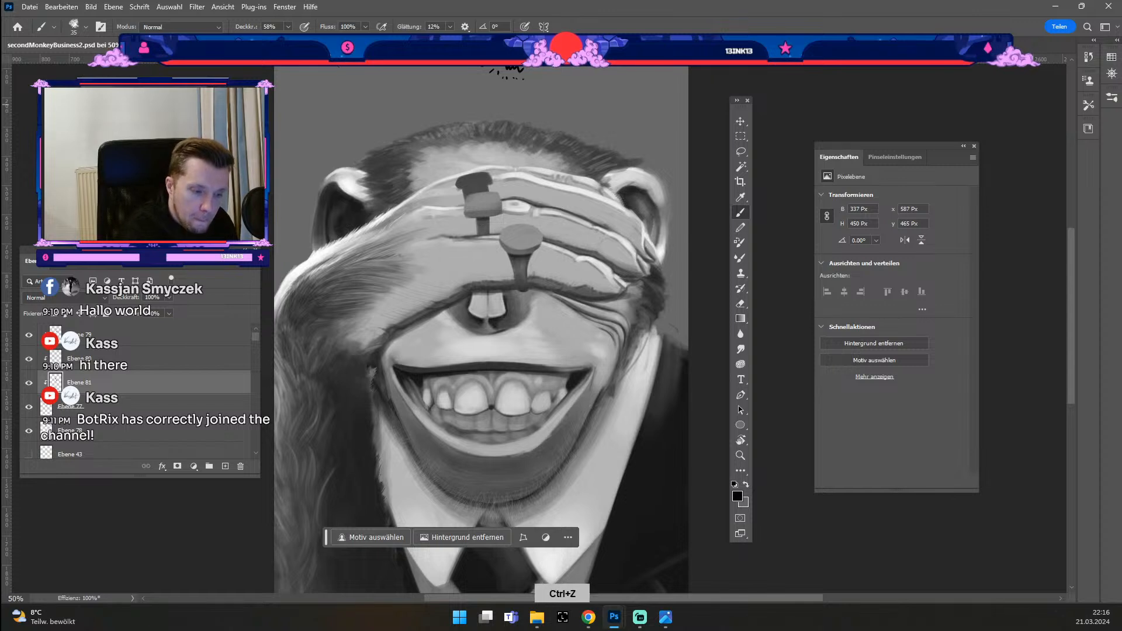
Step: Reduce the brush opacity to 28% and softly shade the upper shape's stem below the rectangular block in near-black
key(2)
key(8)
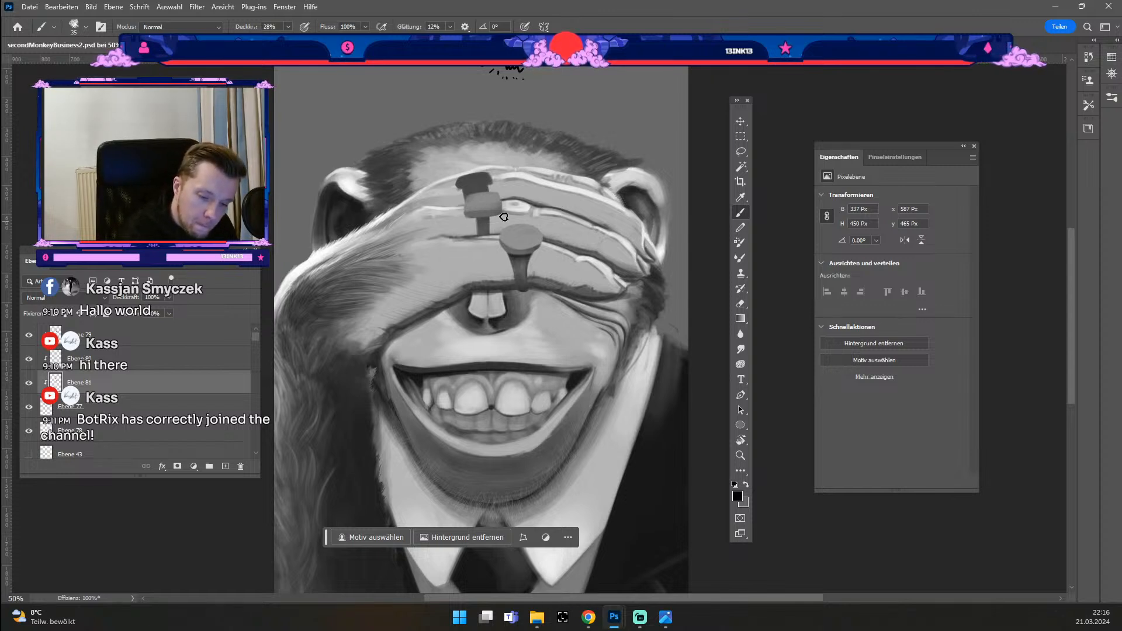
key(odiaeresis)
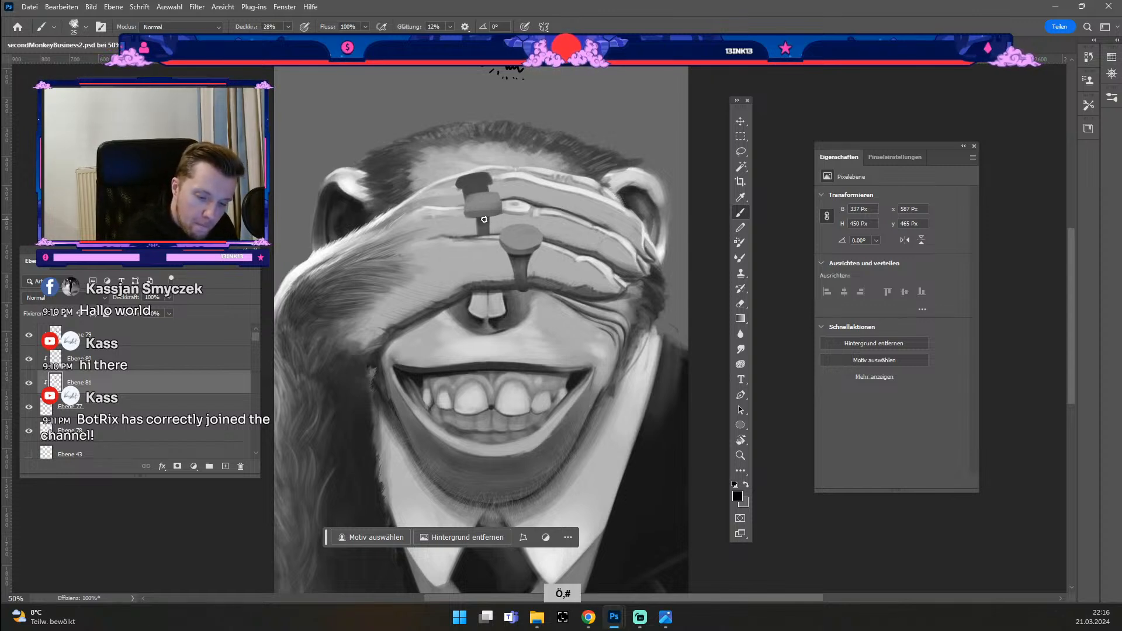
key(numbersign)
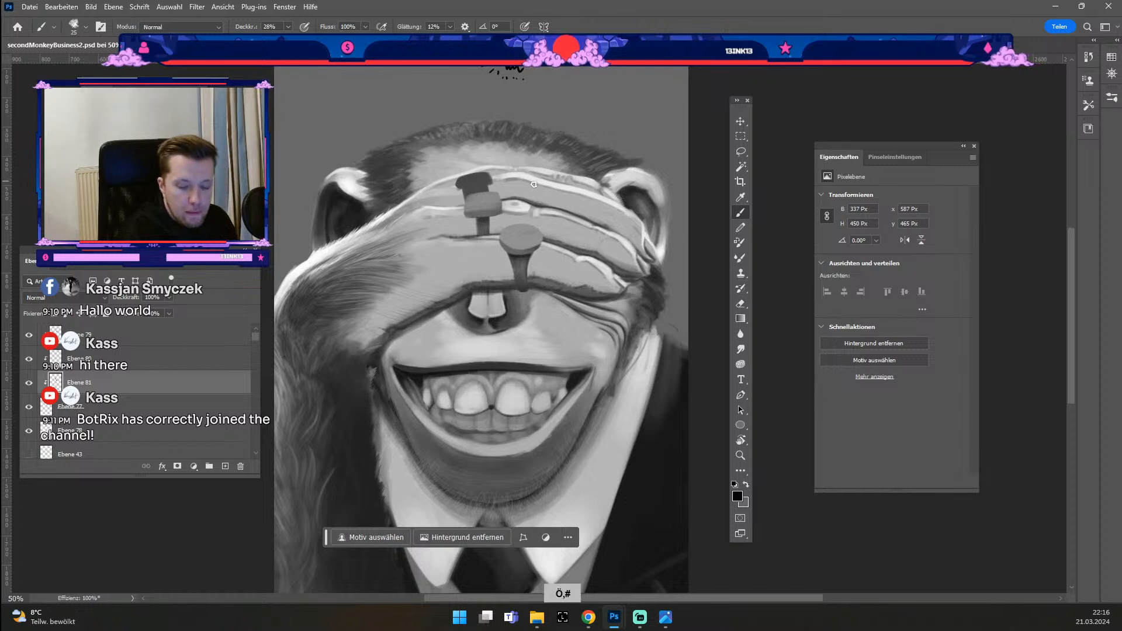
key(odiaeresis)
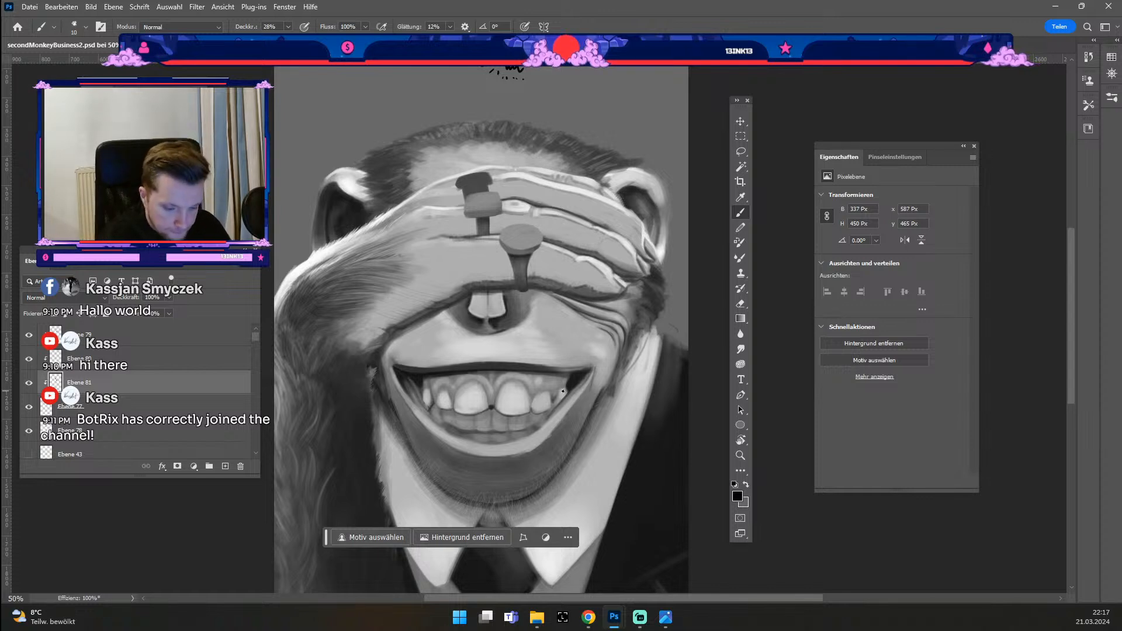
Step: Sample the oval head's grey, paint along its lower rim on the head's own layer with a 15 px brush, and undo the last stroke
alt+click(516, 237)
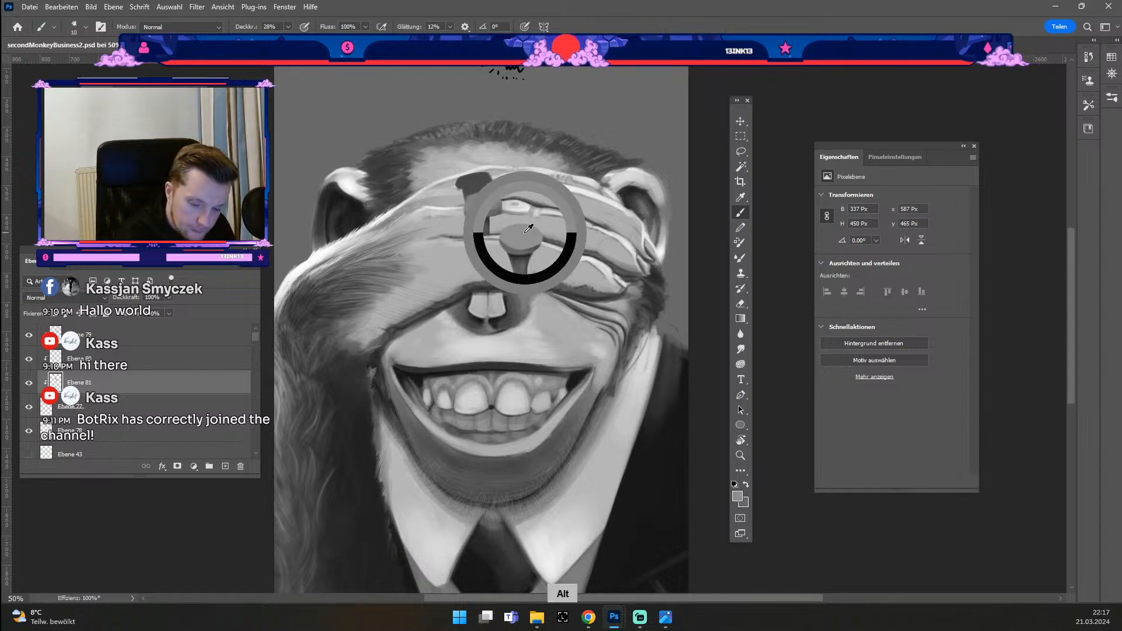
key(numbersign)
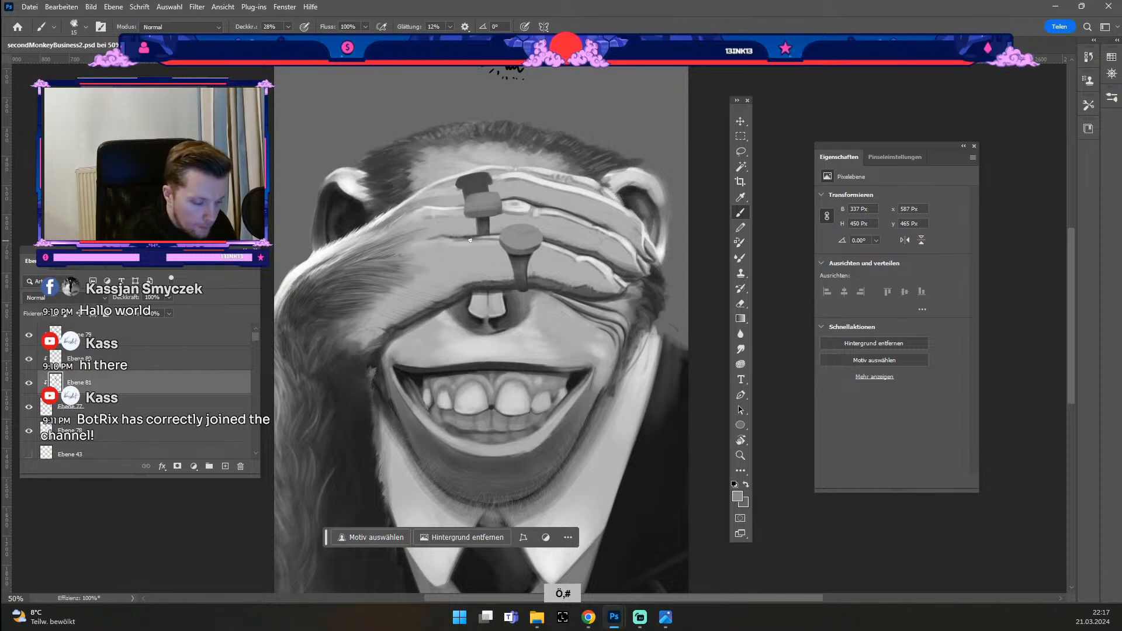
click(741, 121)
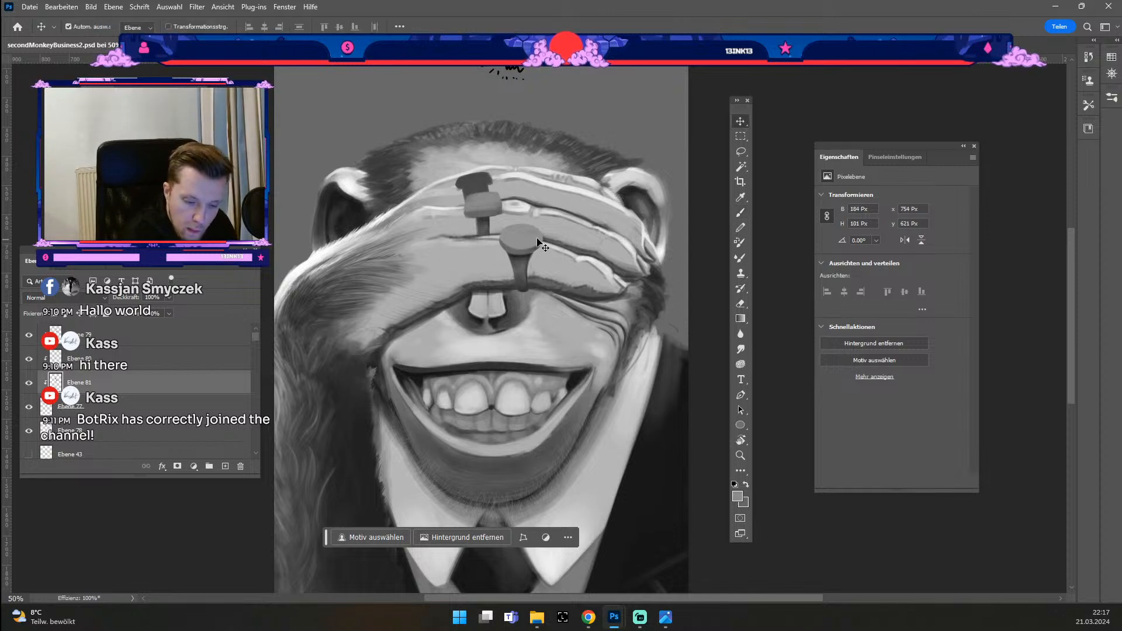
click(534, 241)
key(b)
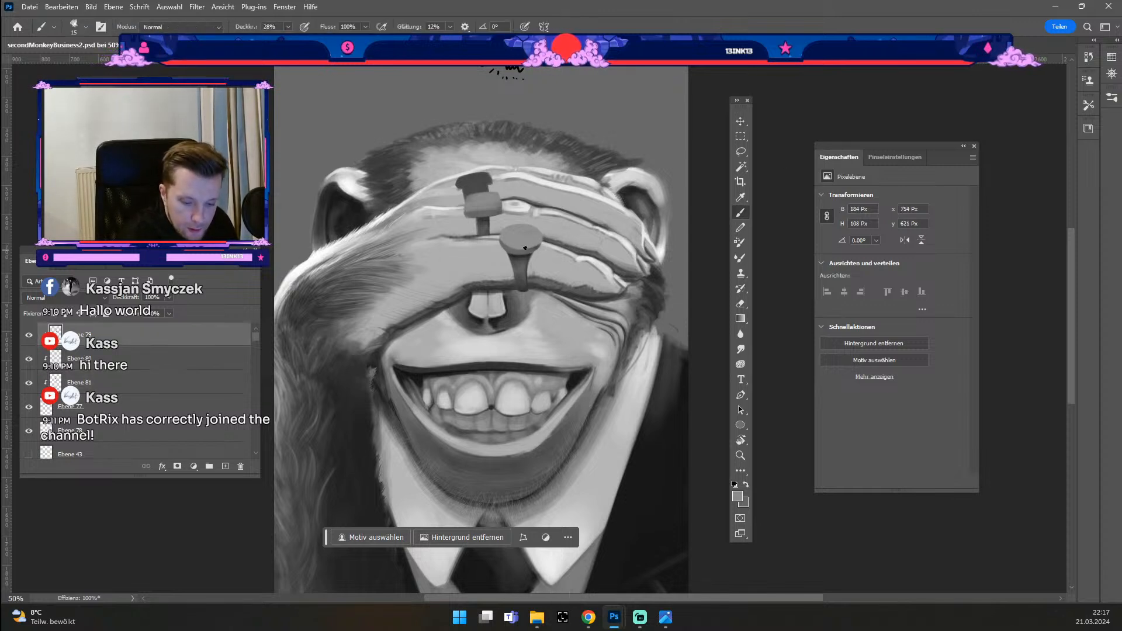
drag(519, 251, 542, 245)
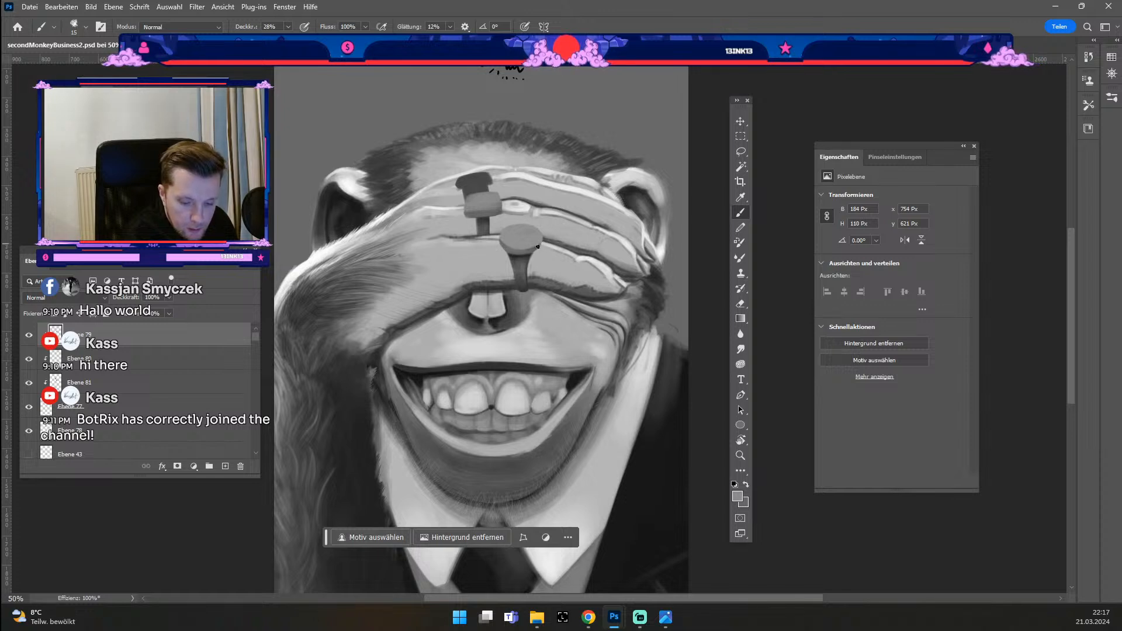
key(ctrl+z)
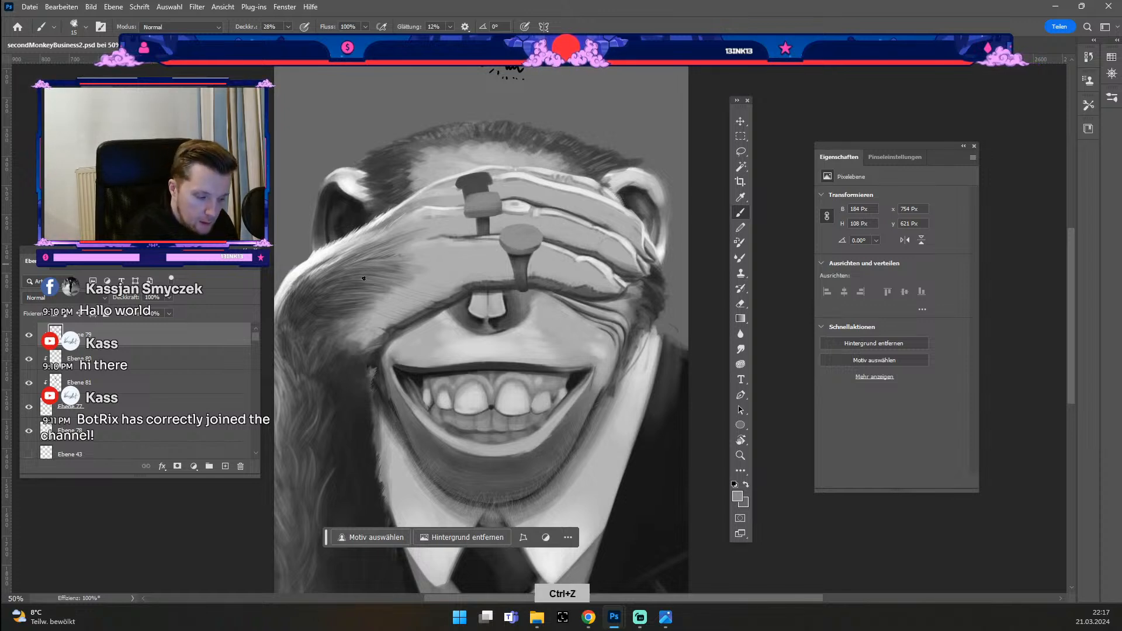
Step: Raise the brush opacity to 100% and try a grey stroke on the oval head's own layer, then undo it
key(v)
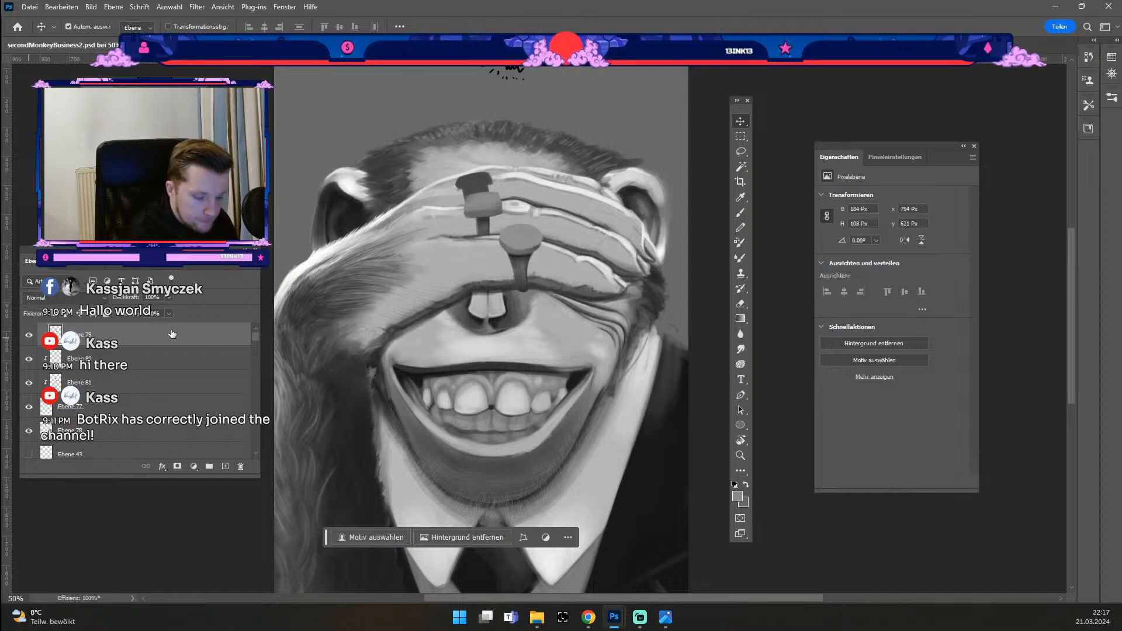
key(odiaeresis)
key(numbersign)
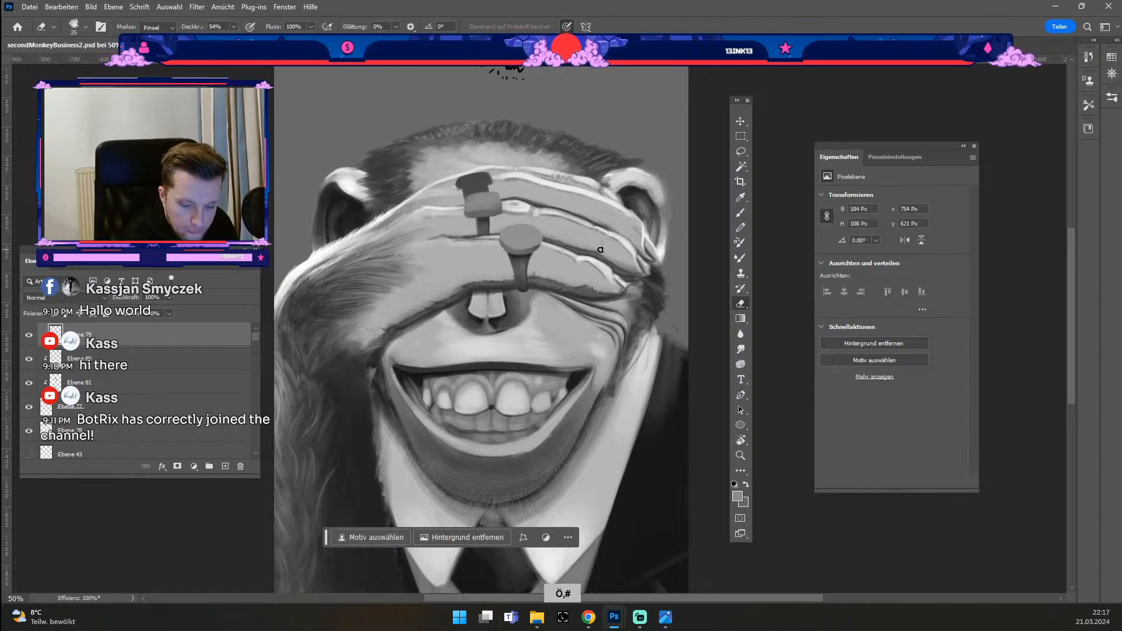
key(b)
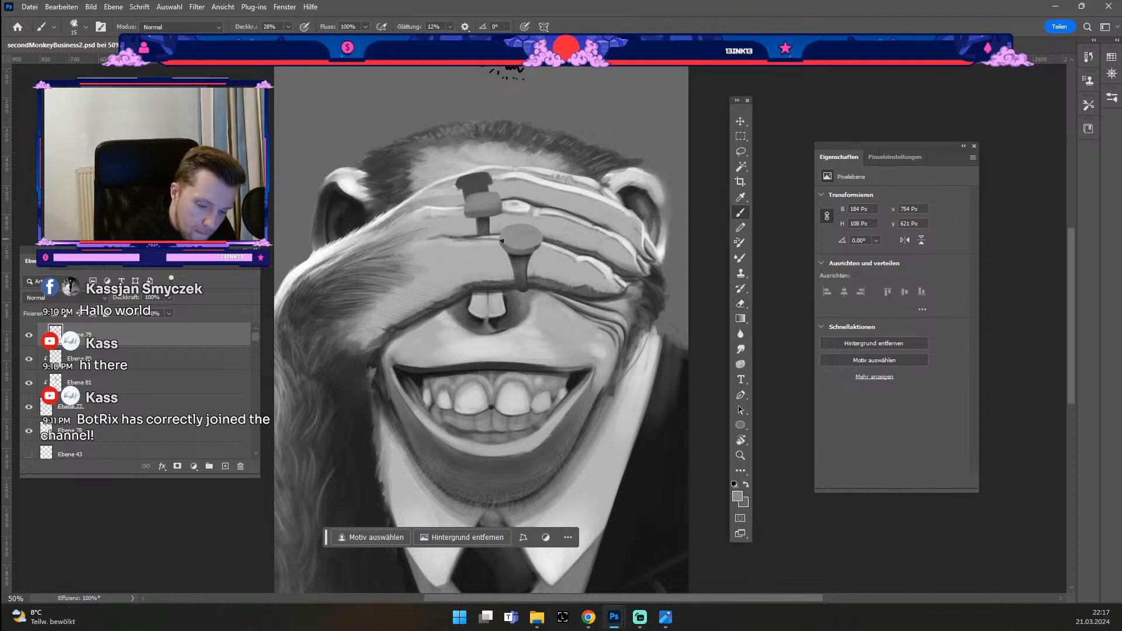
key(0)
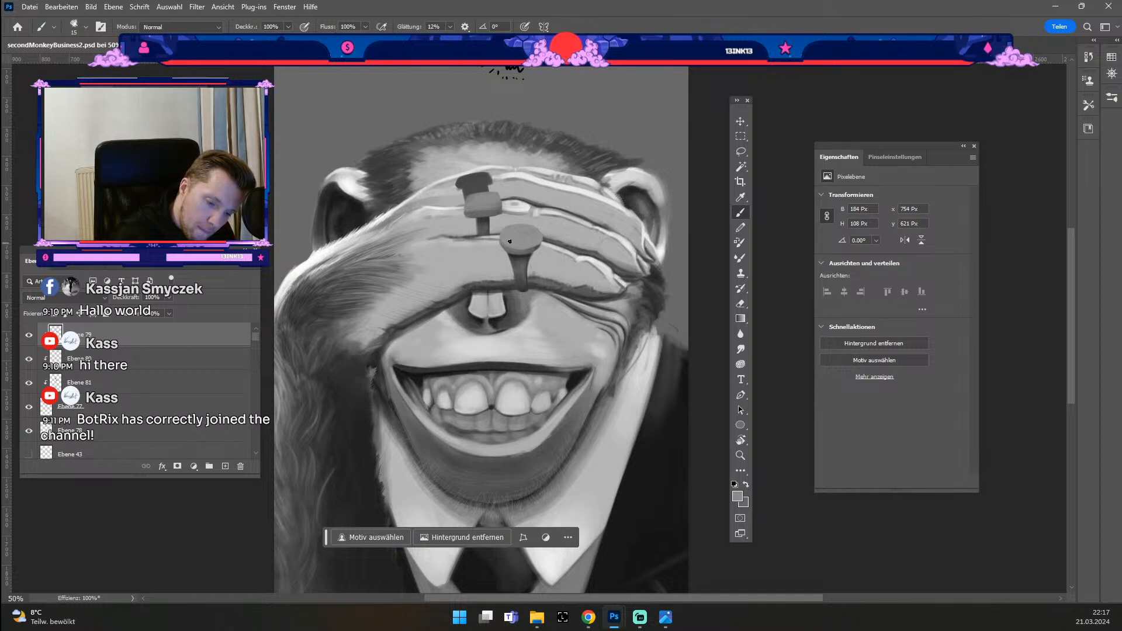
key(ctrl+z)
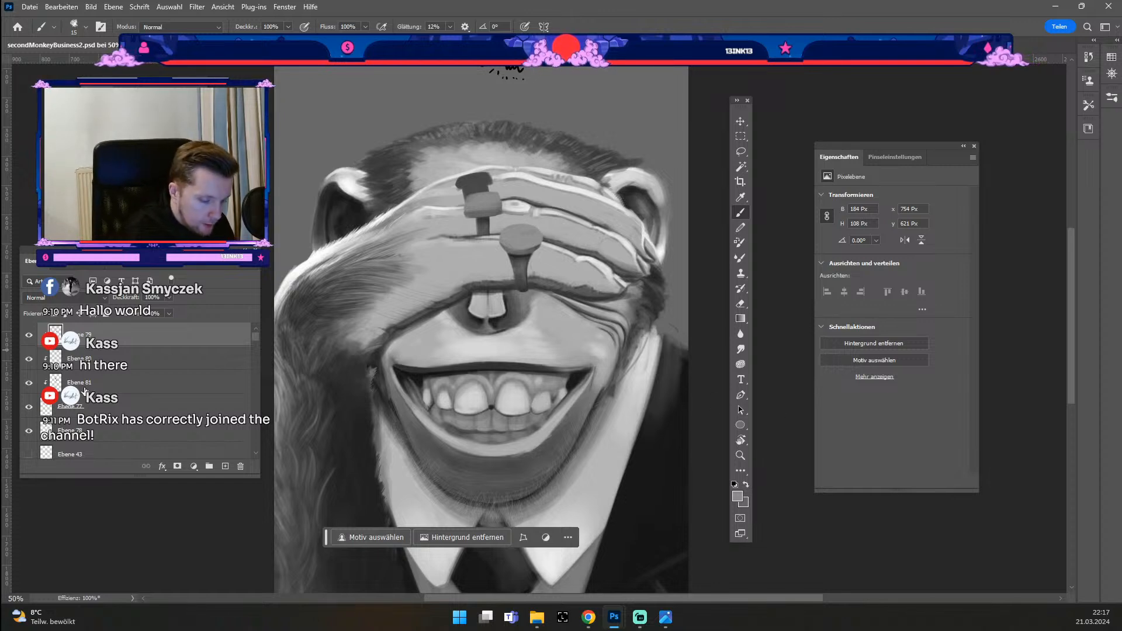
Step: On the pin shapes' base layer, sample the rim's darker grey and extend the oval head's right edge with a 10 px brush
click(114, 394)
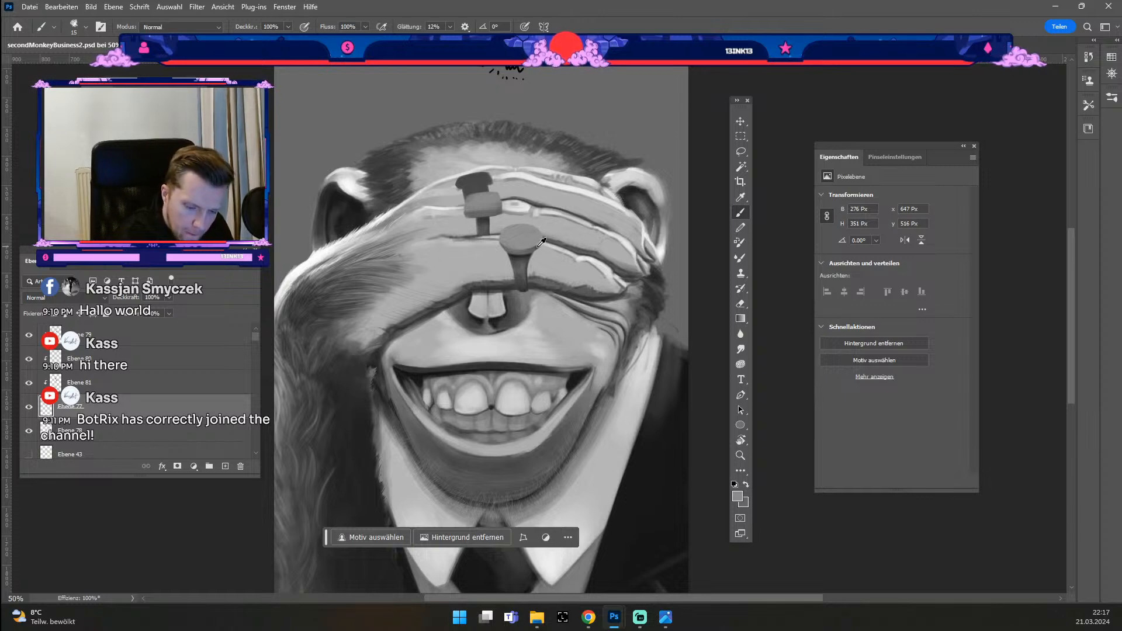
key(ctrl+plus)
key(b)
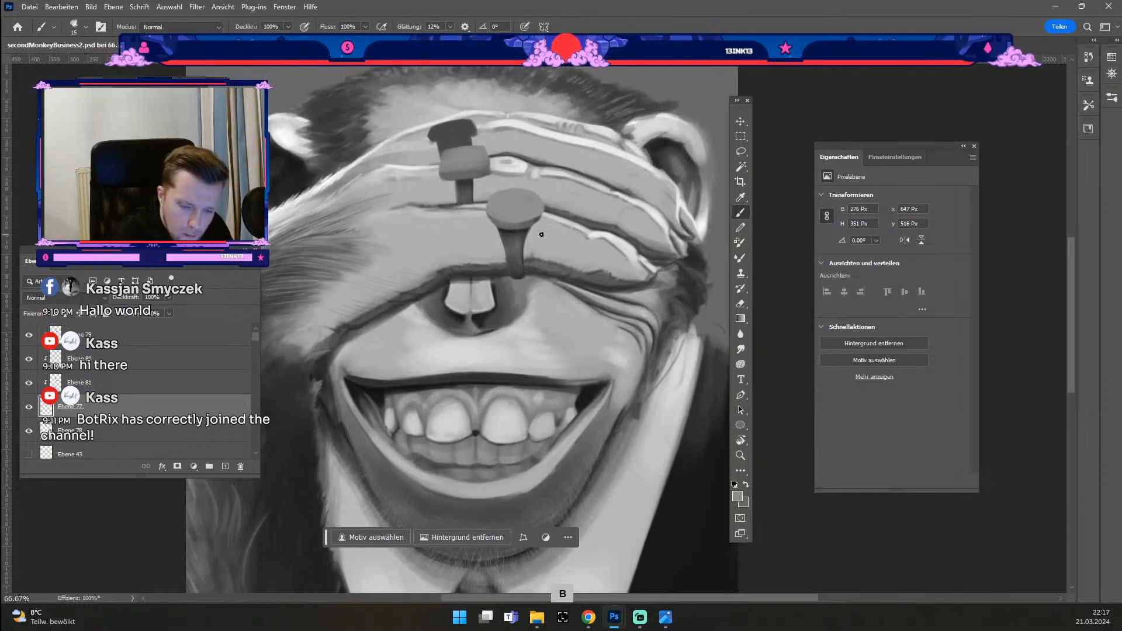
key(odiaeresis)
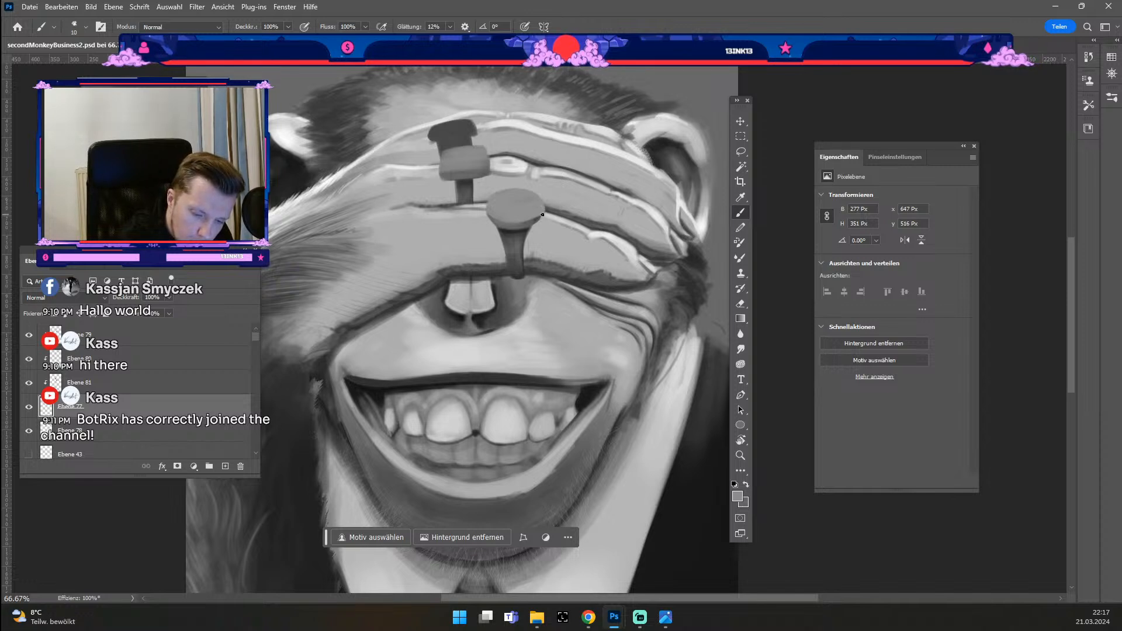
key(alt)
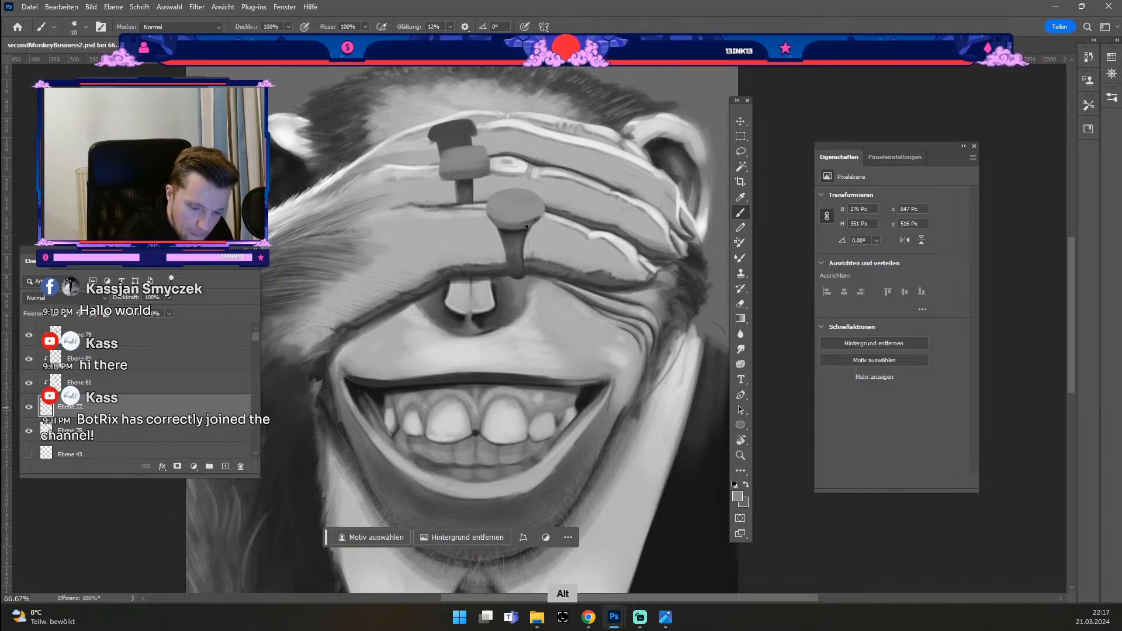
alt+click(539, 217)
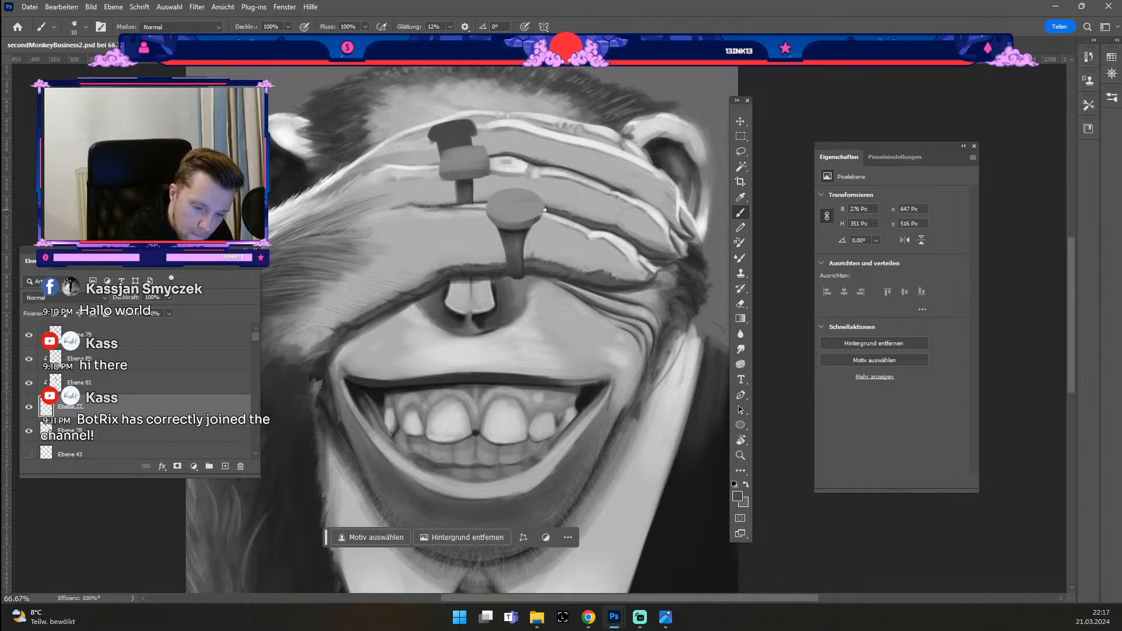
click(544, 215)
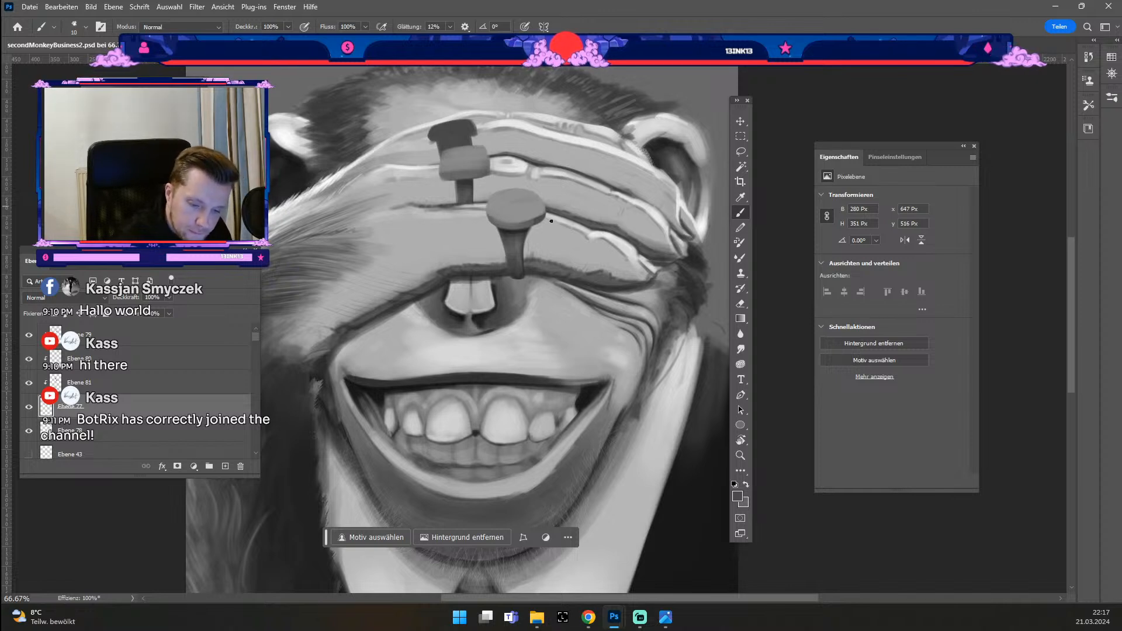
Step: Sample the oval head's lighter grey and paint its right edge on layer Ebene 80 with a 10 px brush
key(e)
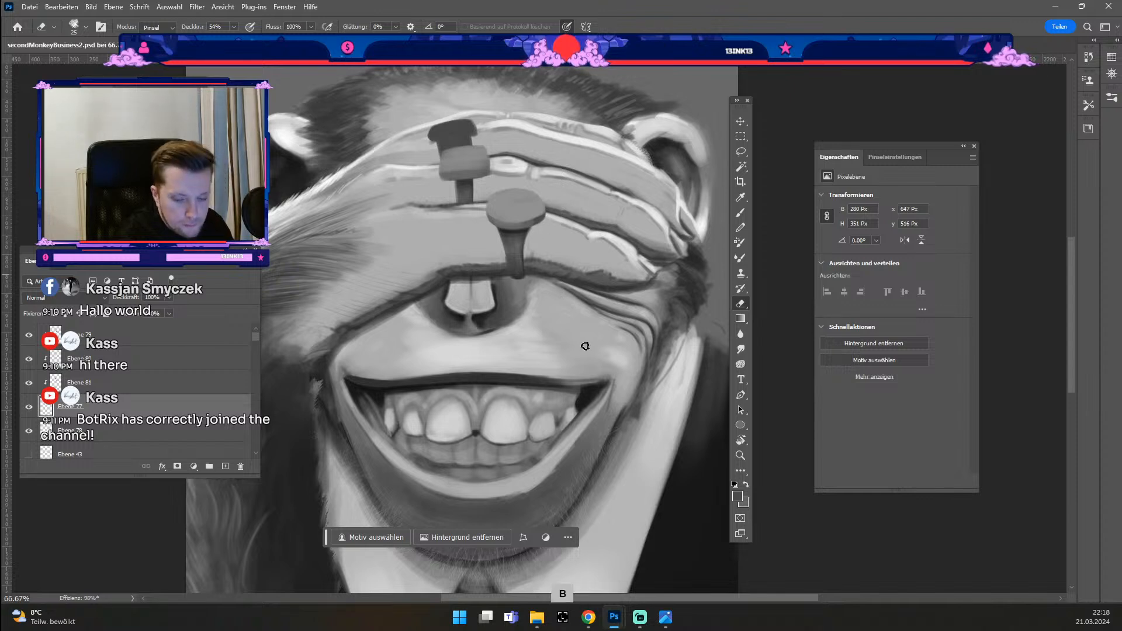
key(b)
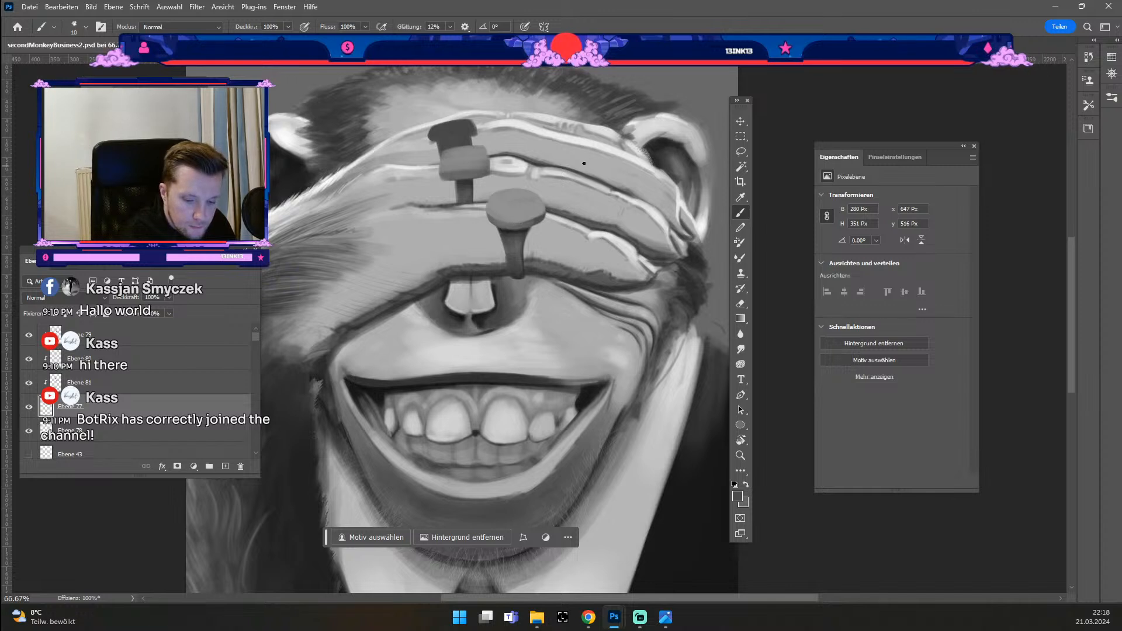
key(odiaeresis)
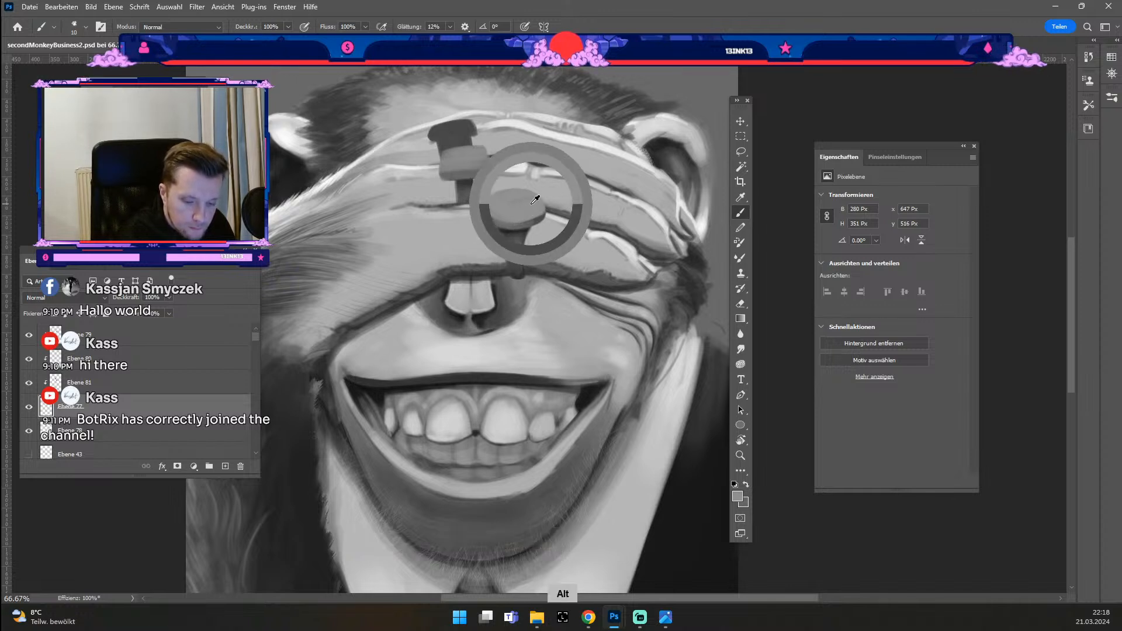
key(numbersign)
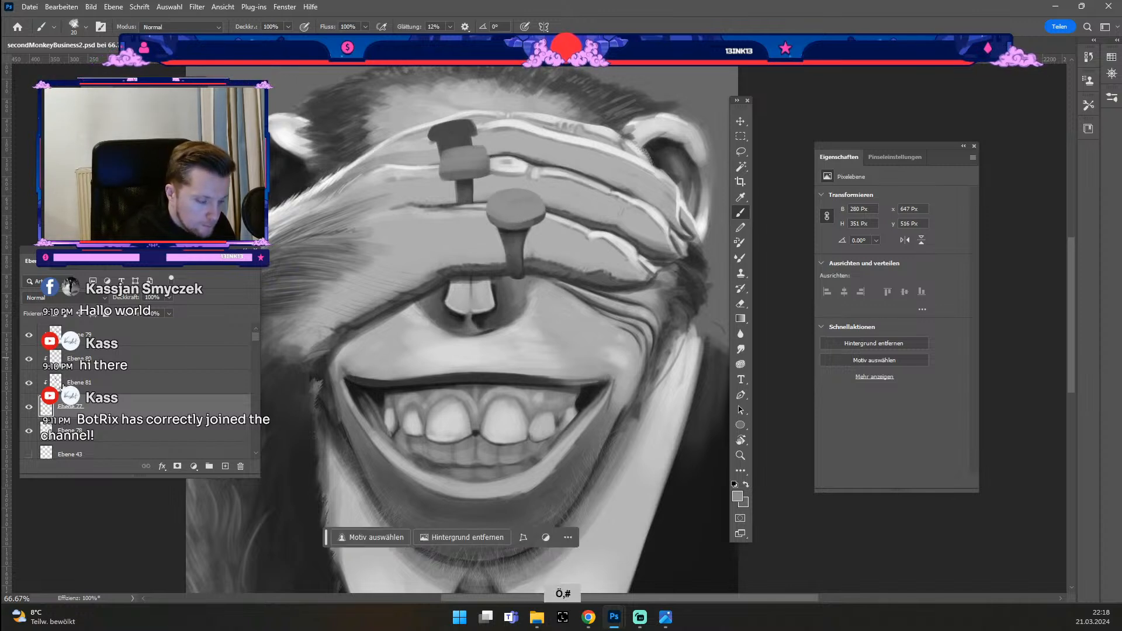
click(29, 383)
click(30, 383)
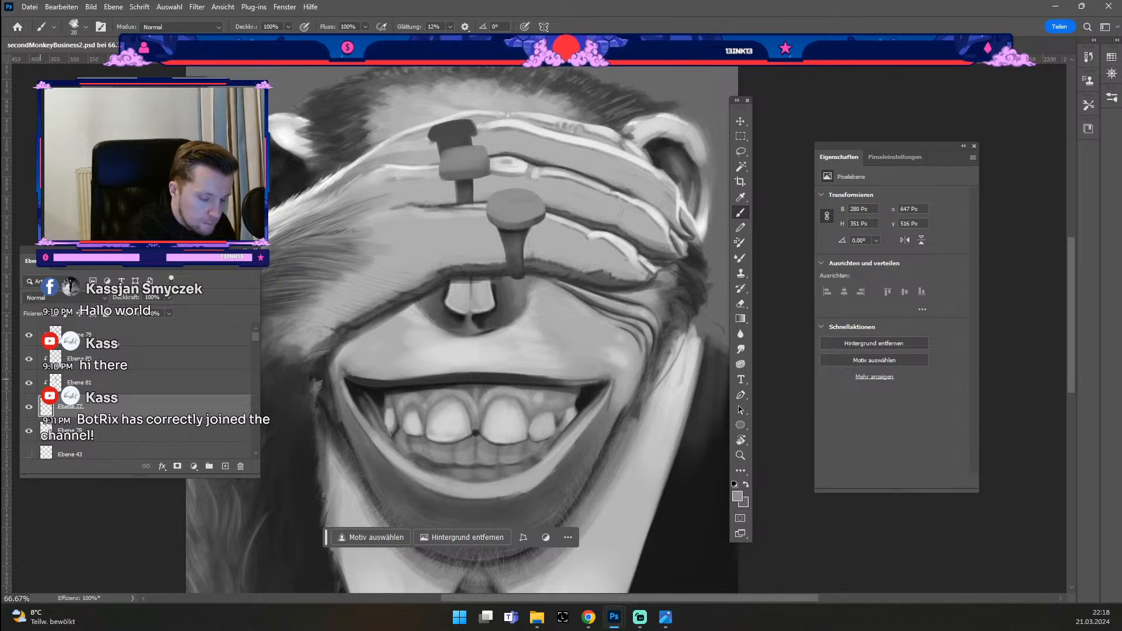
click(101, 354)
key(odiaeresis)
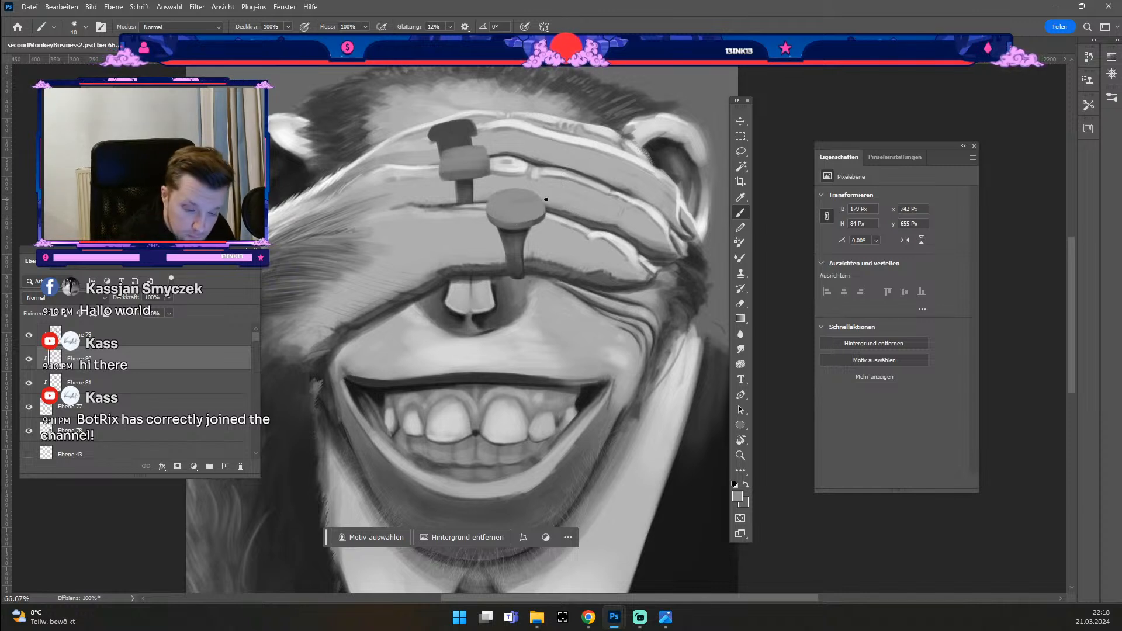
drag(544, 201, 541, 210)
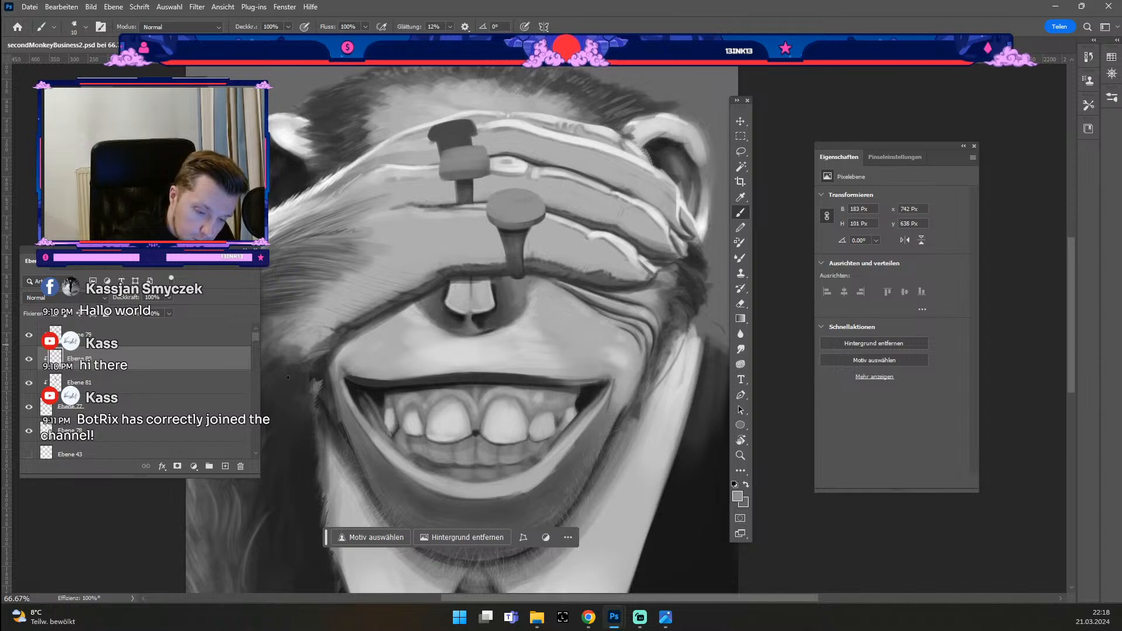
Step: On the base layer, sample the grey at the oval head's left edge and touch up that rim with a 9 px brush
click(175, 409)
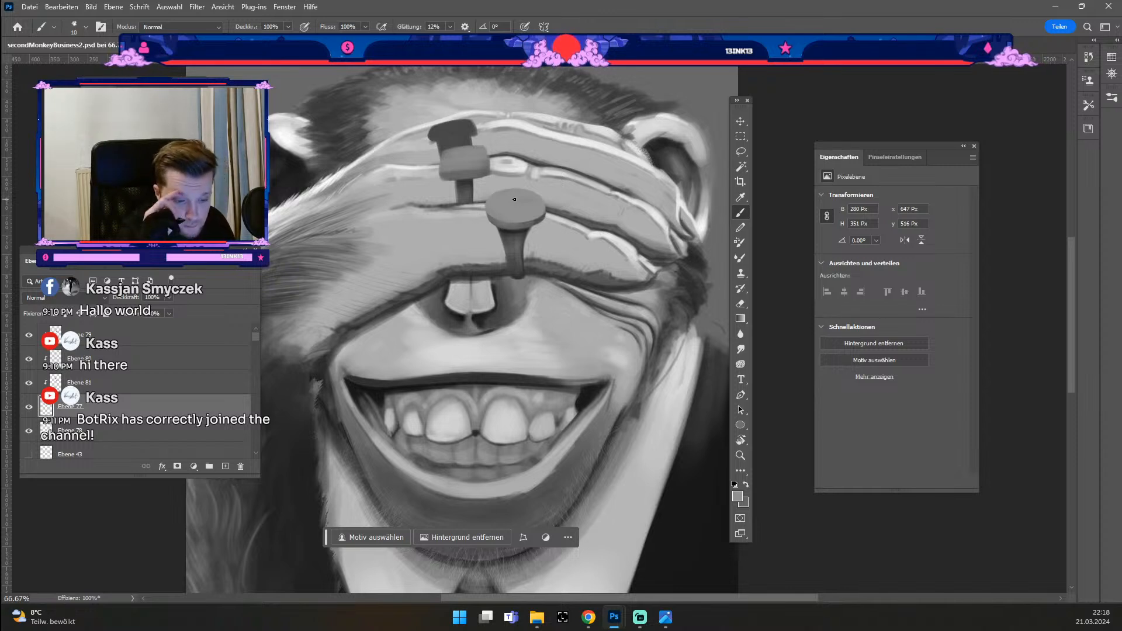
alt+click(490, 217)
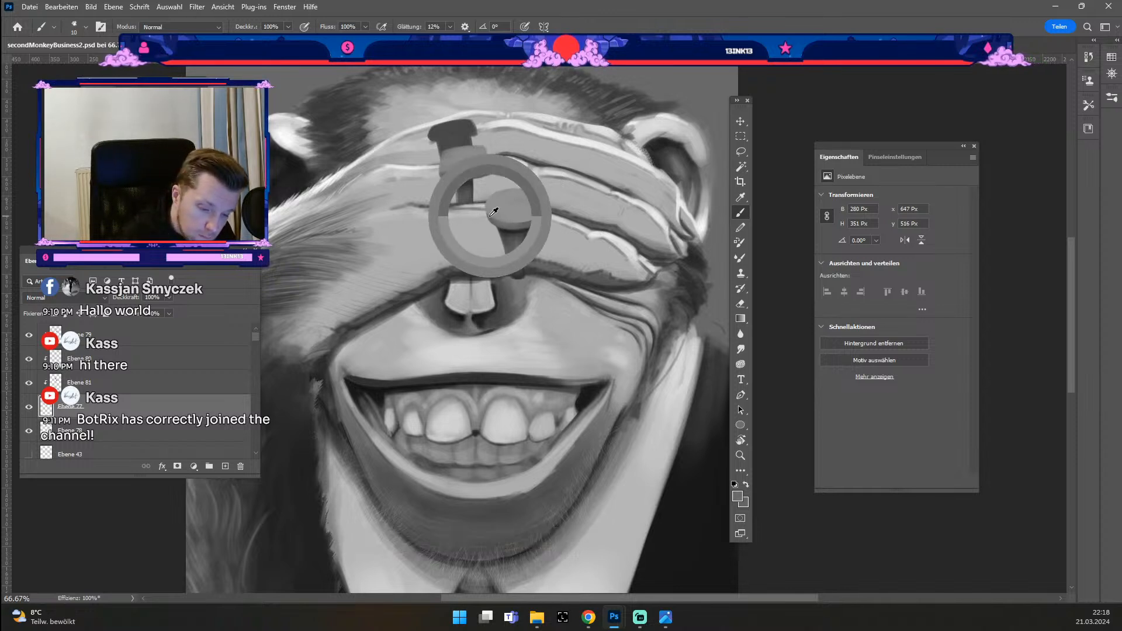
ctrl+click(485, 213)
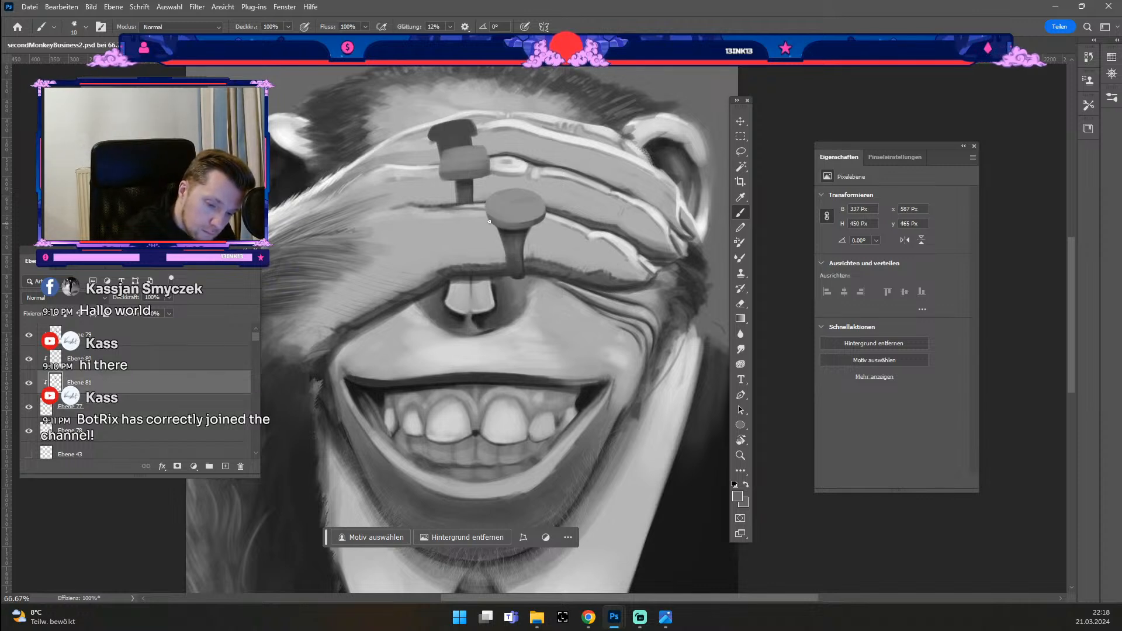
ctrl+click(492, 214)
key(odiaeresis)
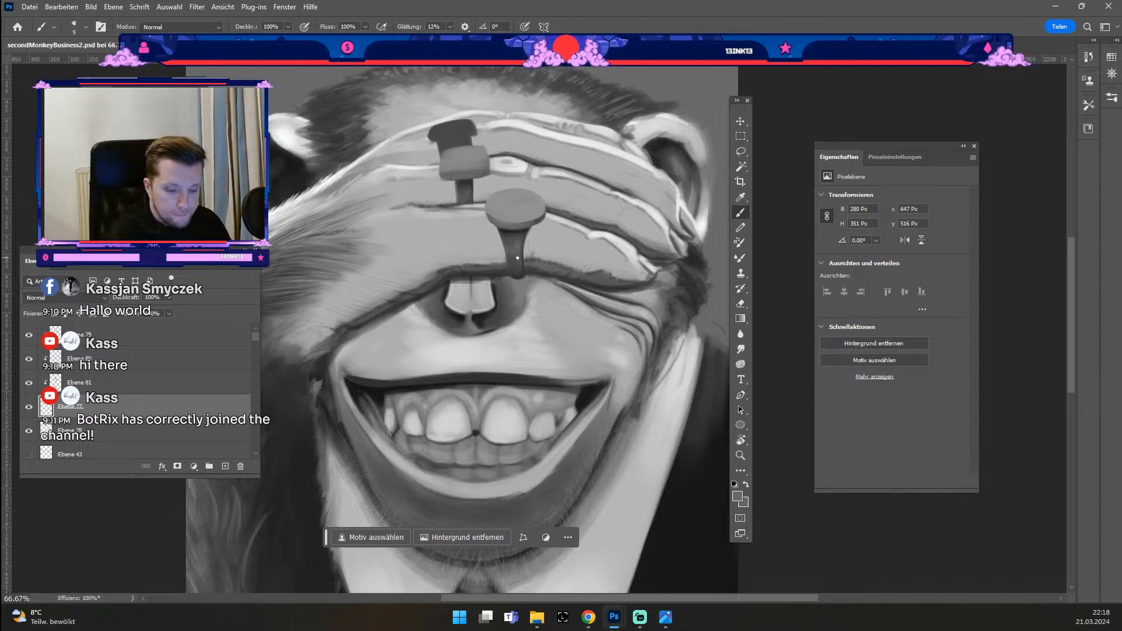
scroll(517, 258, down, 2)
scroll(517, 257, up, 2)
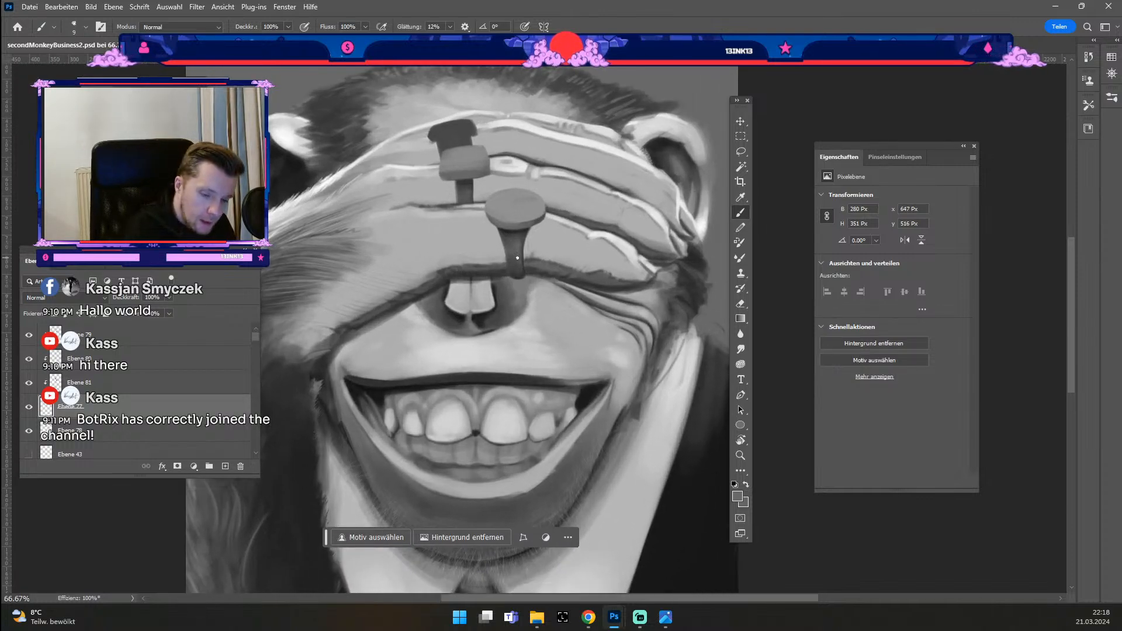
Step: Select the stem's shading layer Ebene 81, undo a trial grey stroke, and sample the near-black beneath the oval head
click(741, 121)
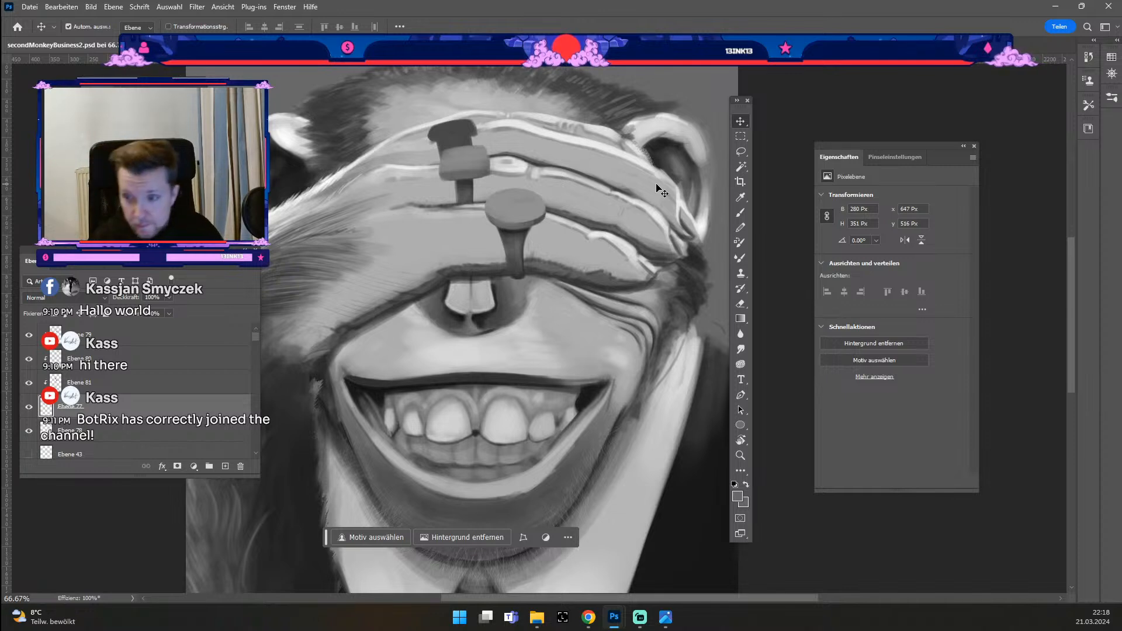
click(515, 236)
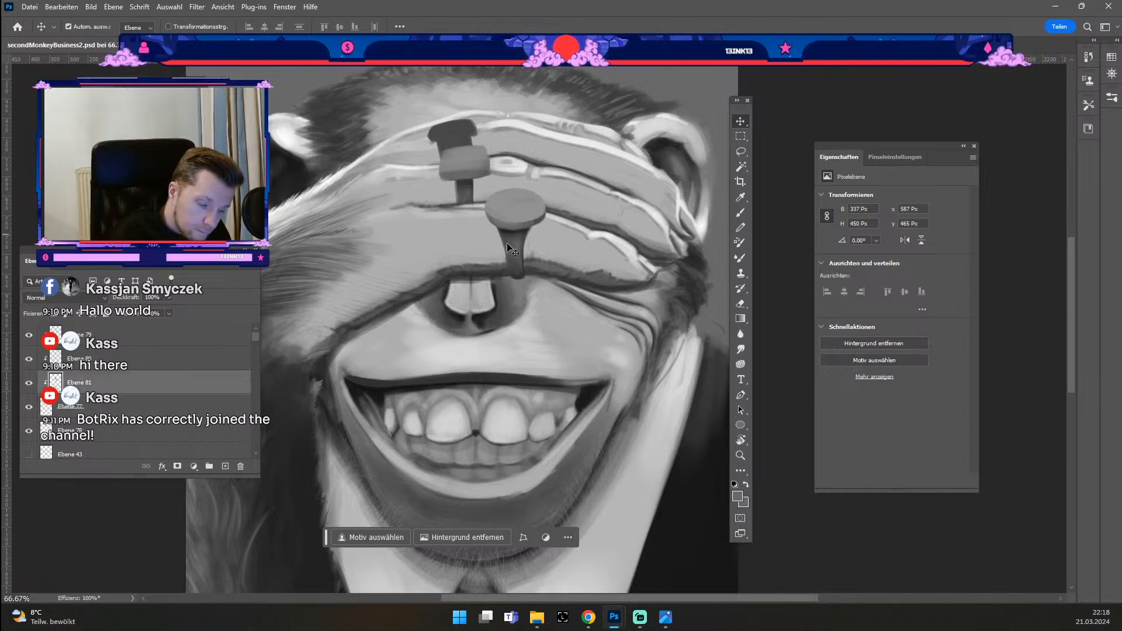
key(b)
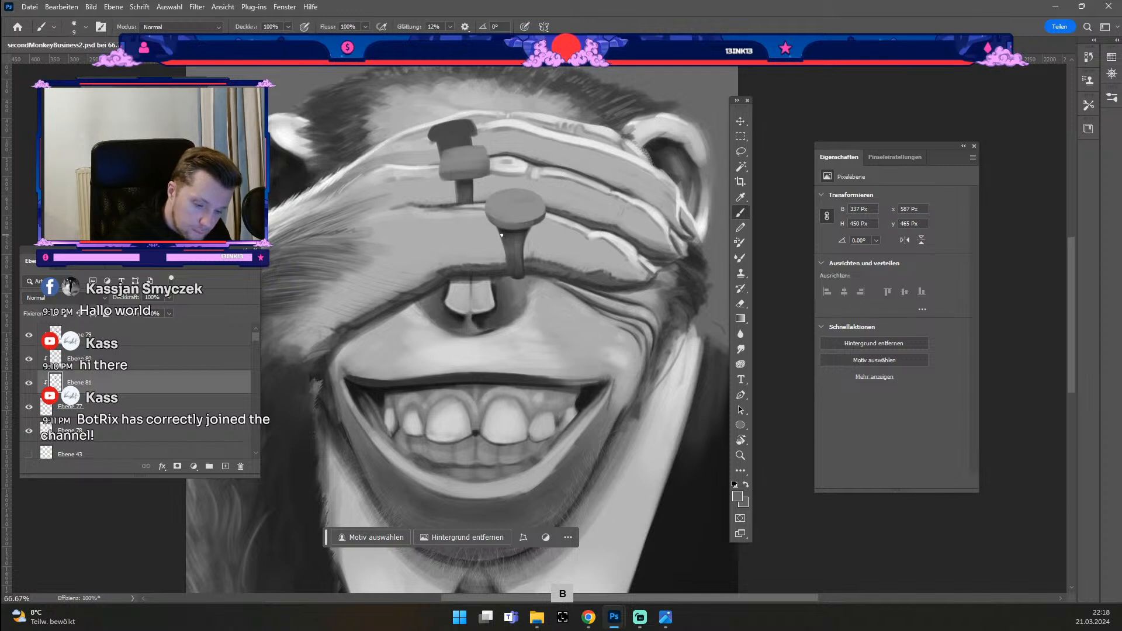
key(ctrl+z)
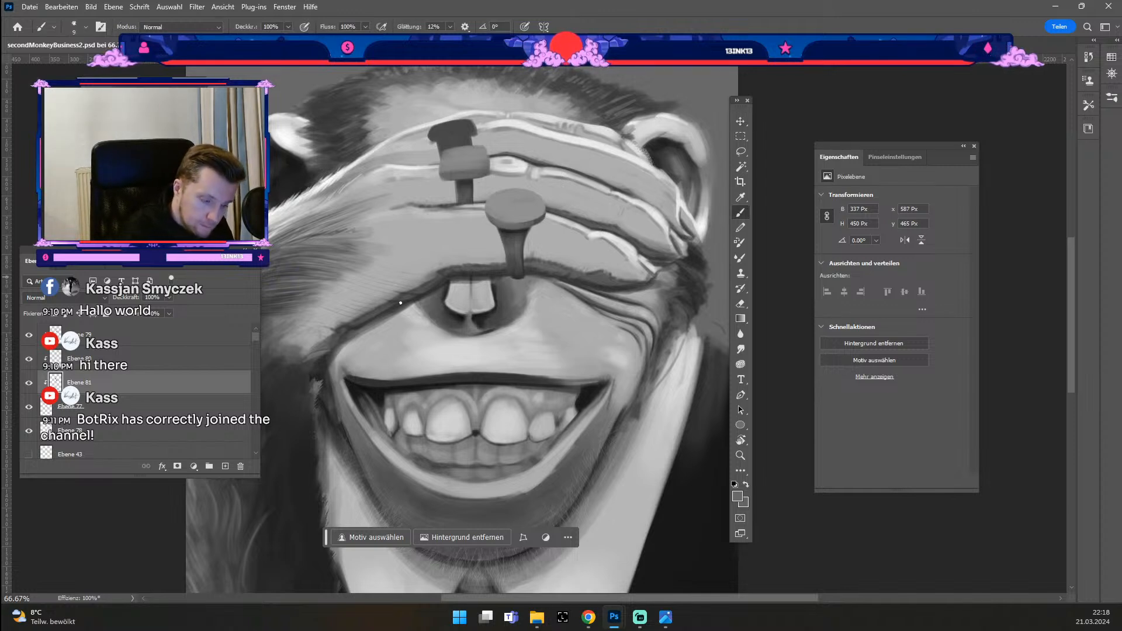
key(alt)
alt+click(512, 227)
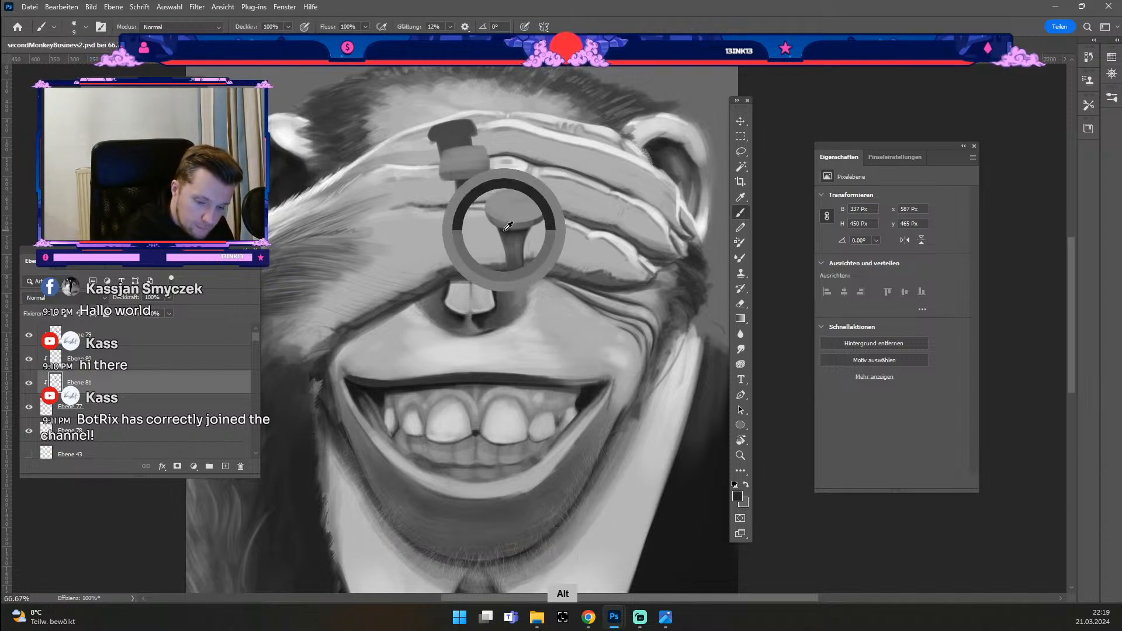
Step: Compare the pin shapes' layers by toggling their visibility, try thin near-black stem strokes with an 8 px brush, and undo the last two
click(30, 337)
click(29, 338)
click(29, 359)
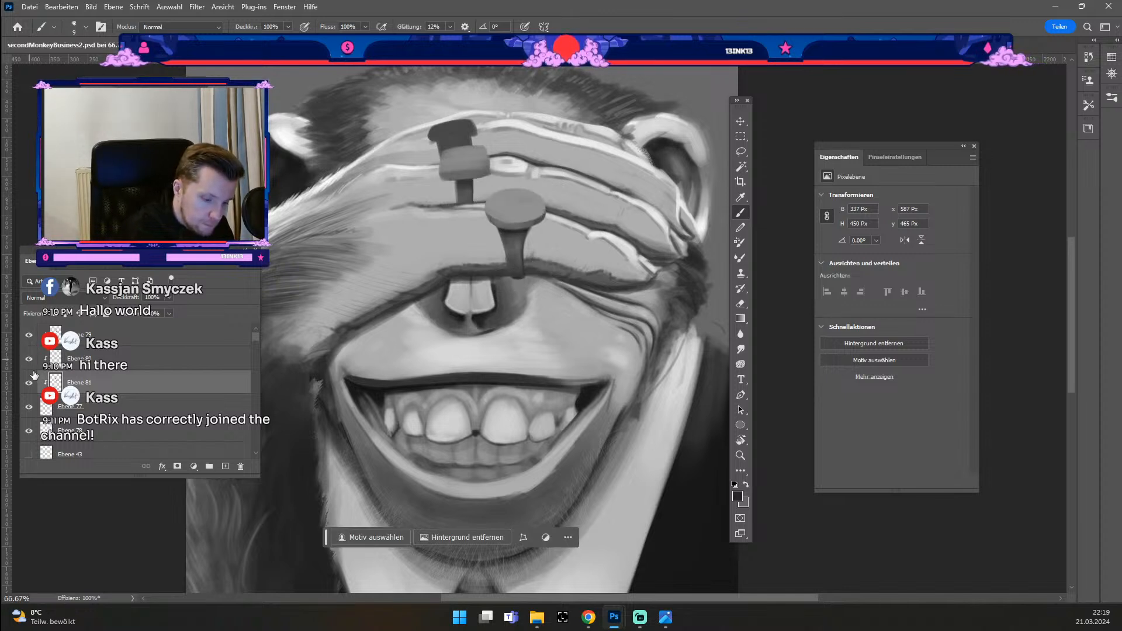
click(29, 385)
click(29, 385)
key(b)
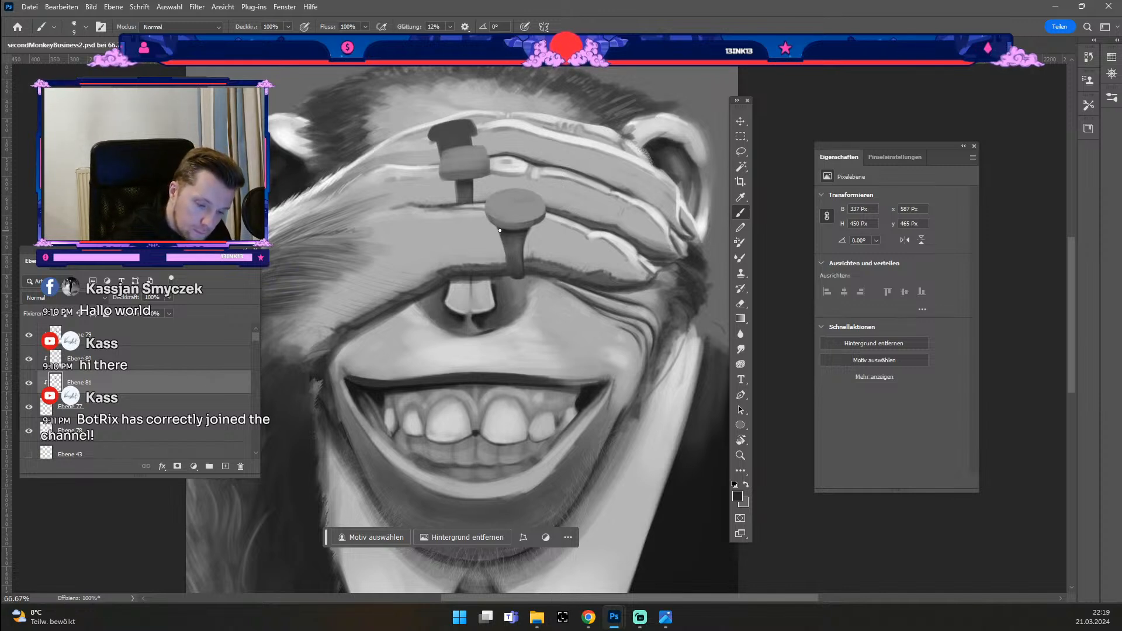
key(odiaeresis)
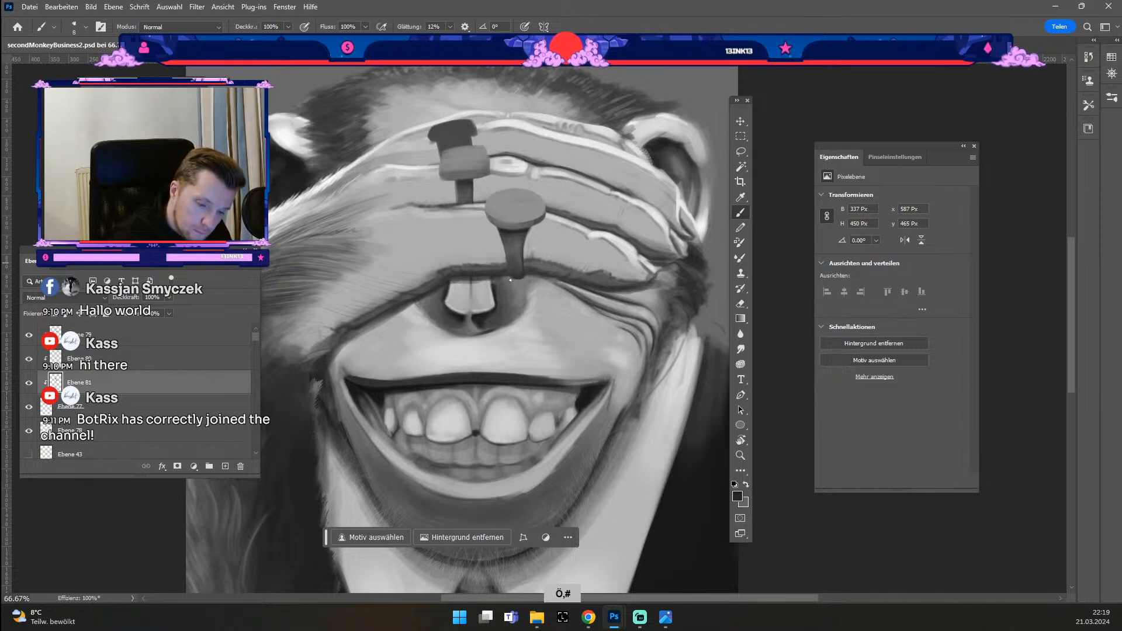
key(ctrl+z)
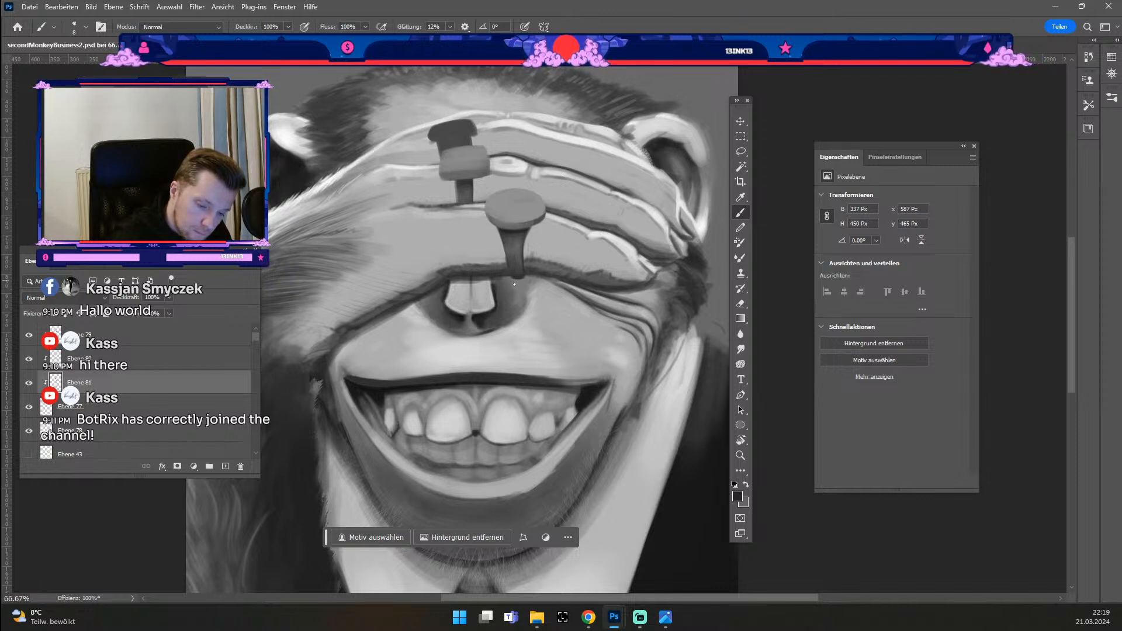
key(ctrl+z)
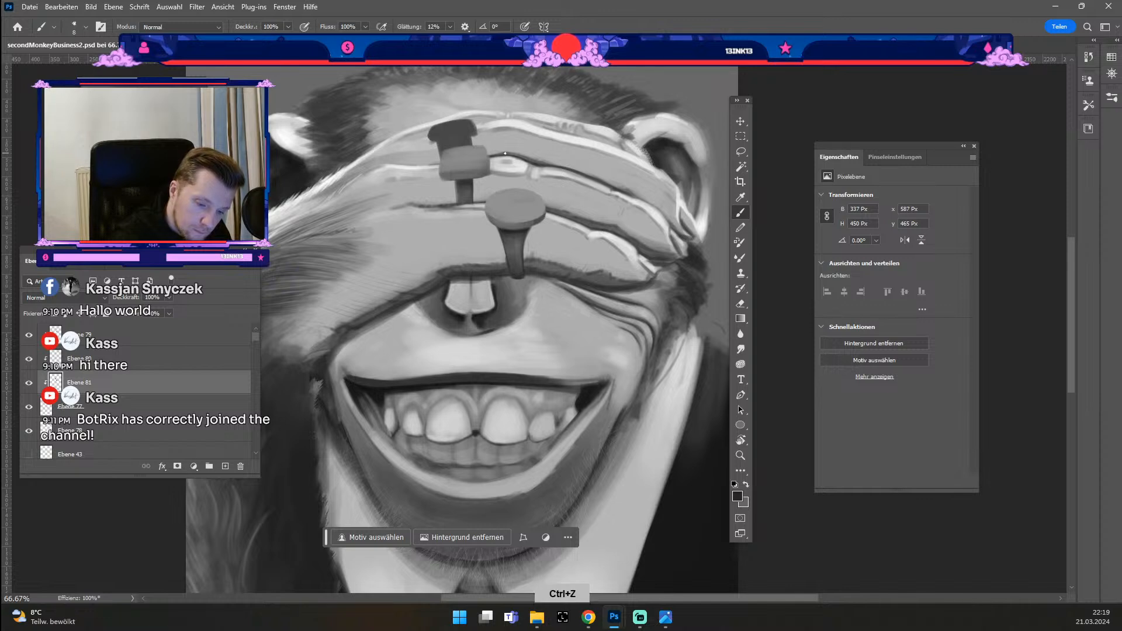
Step: Select layer Ebene 77 and clean up the edge of the lower pin's shaft with a smaller eraser
key(odiaeresis)
key(numbersign)
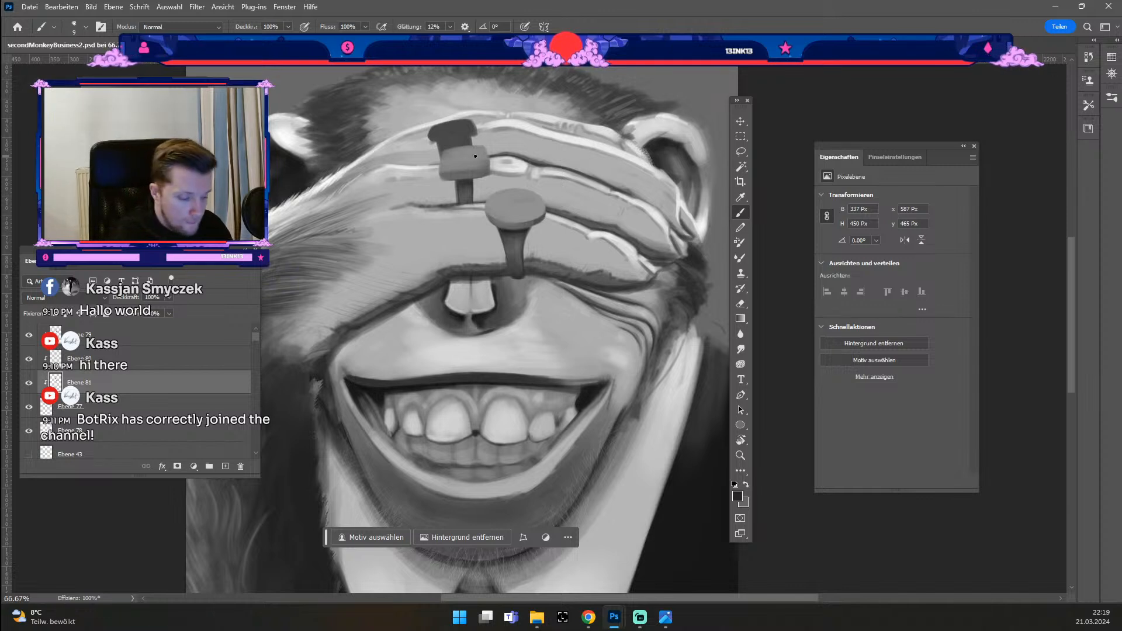
click(90, 407)
key(e)
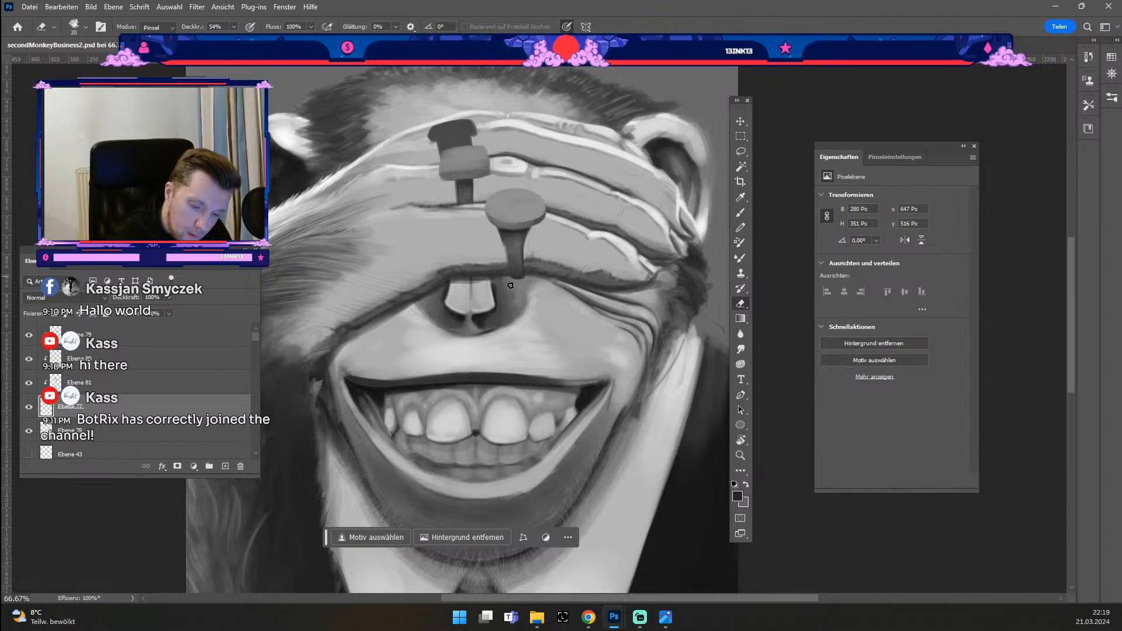
key(odiaeresis)
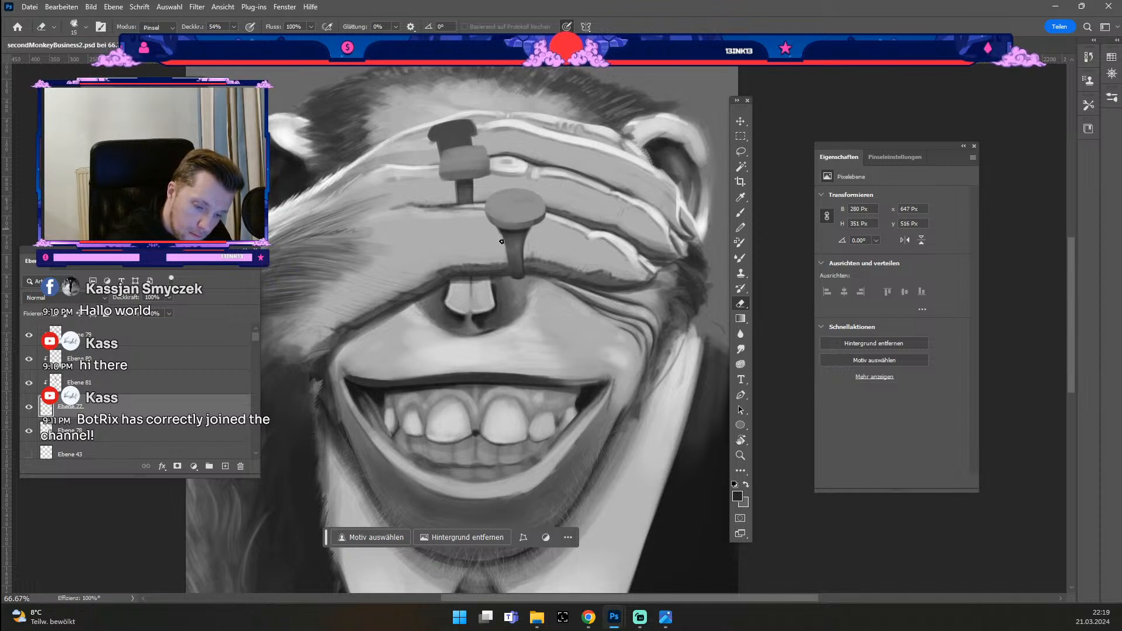
key(odiaeresis)
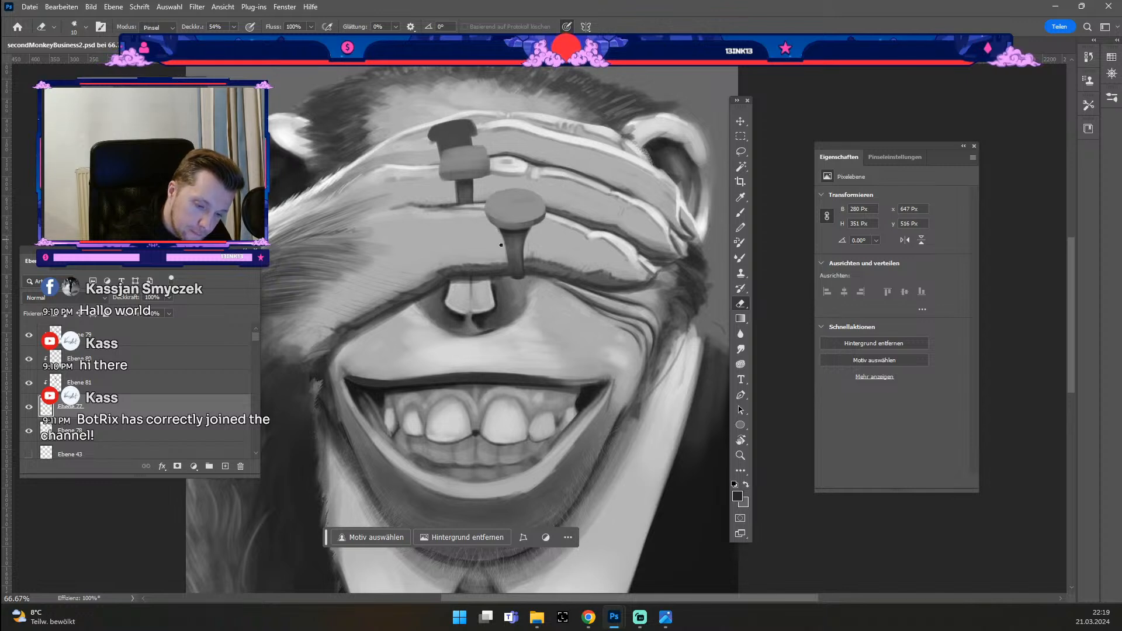
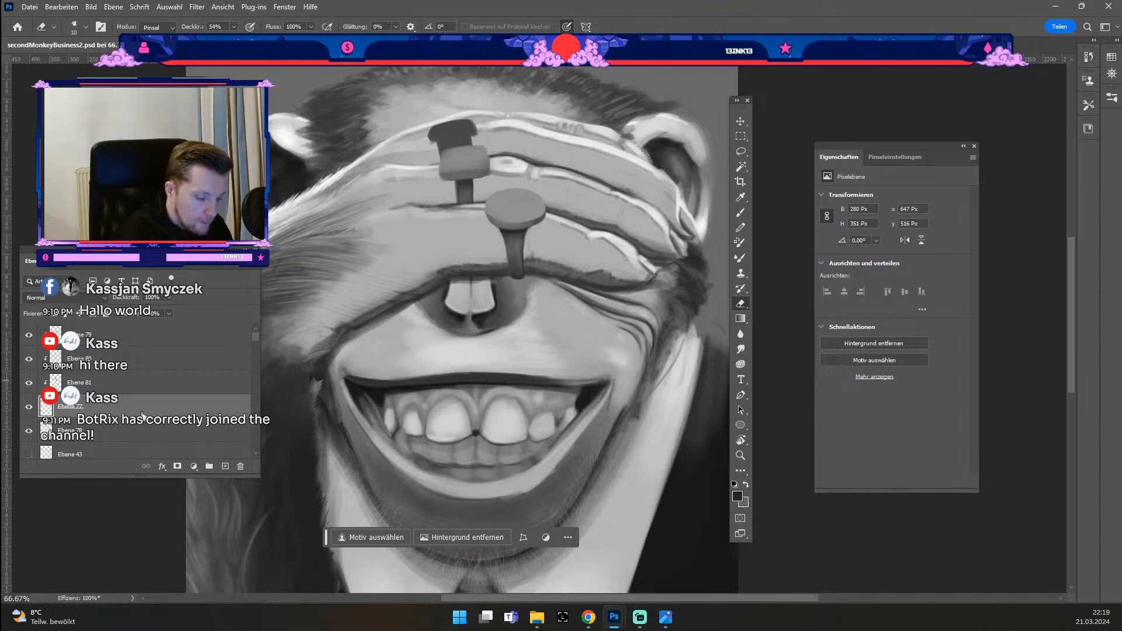
Step: Undo the last brush stroke and sample grey from the rim of the lower pin's head with a finer brush
key(b)
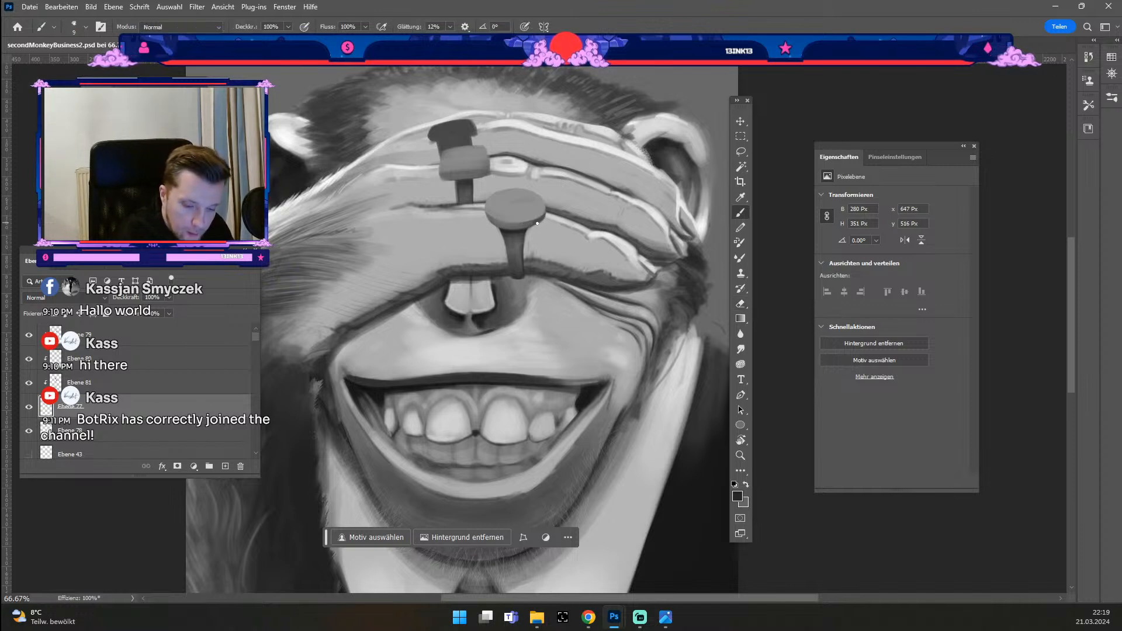
key(ctrl+z)
key(odiaeresis)
key(numbersign)
key(alt)
alt+click(524, 223)
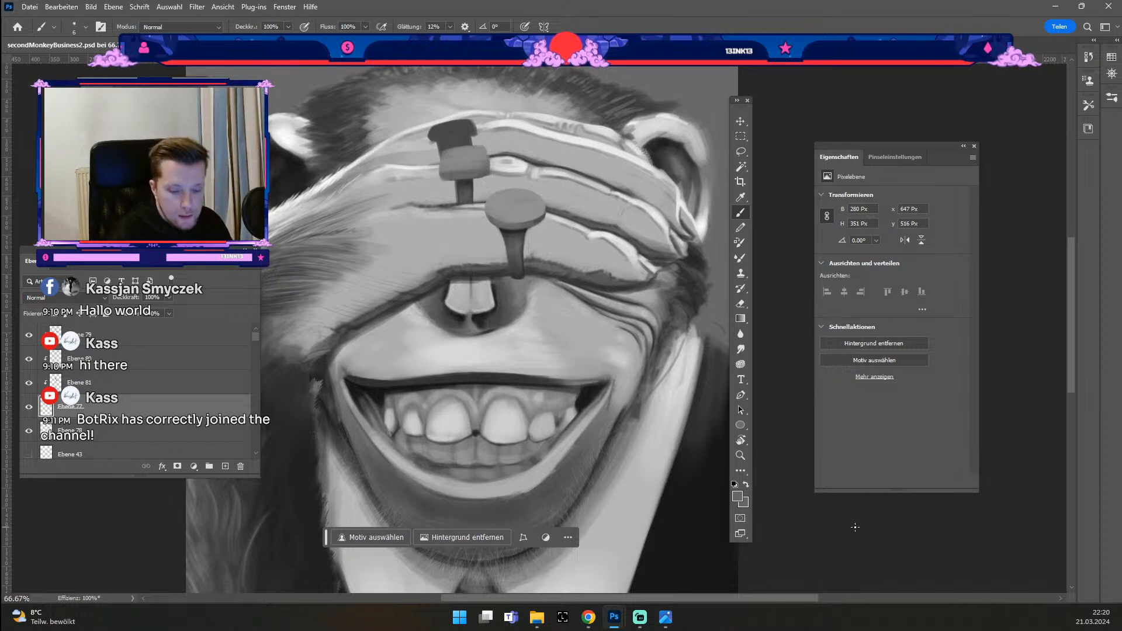
Step: Check layer Ebene 81 by toggling its visibility, then select layer Ebene 80 with black (000000) as the foreground colour
click(29, 383)
click(29, 382)
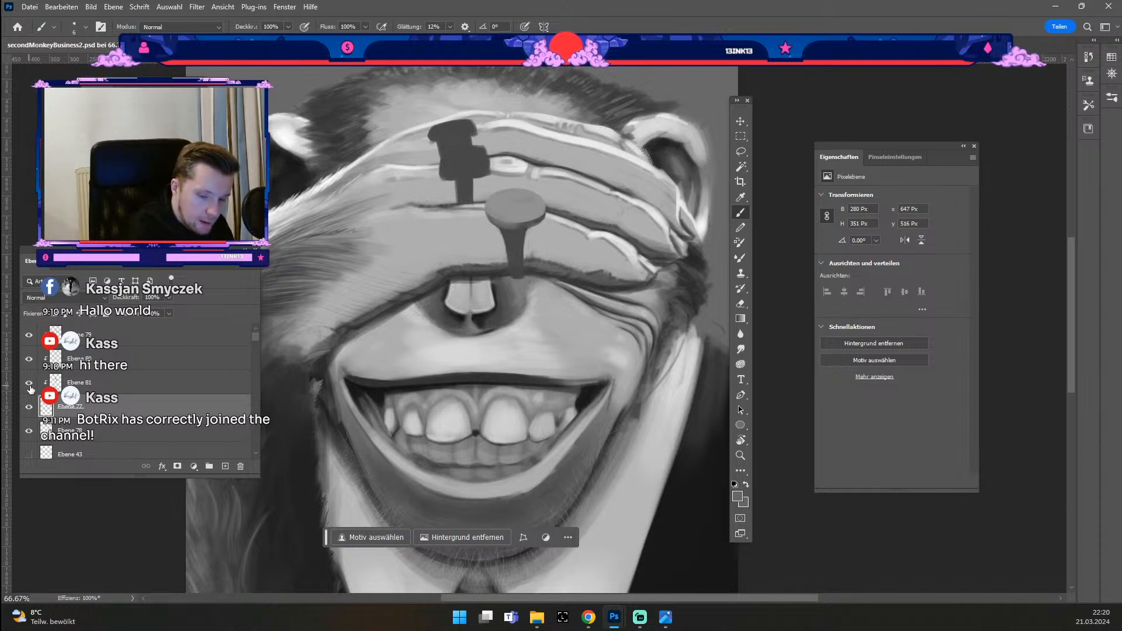
click(87, 355)
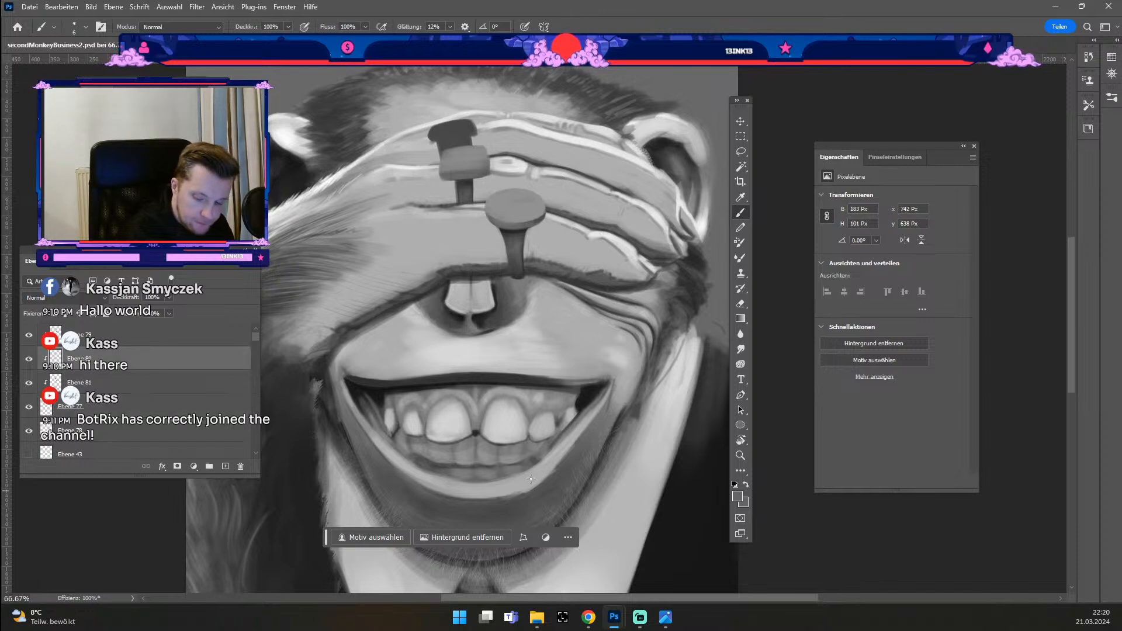
click(737, 496)
text(000000)
click(324, 393)
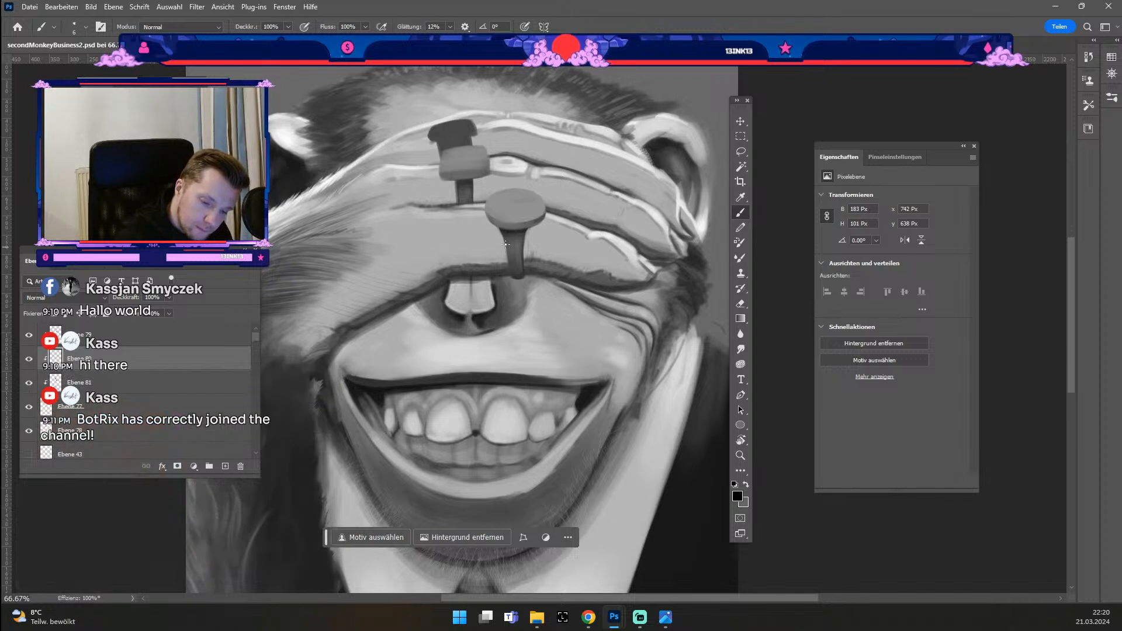
Step: Undo the trial black stroke on the lower pin and set the brush opacity to 54%
key(ctrl+z)
key(bracketright)
key(bracketright)
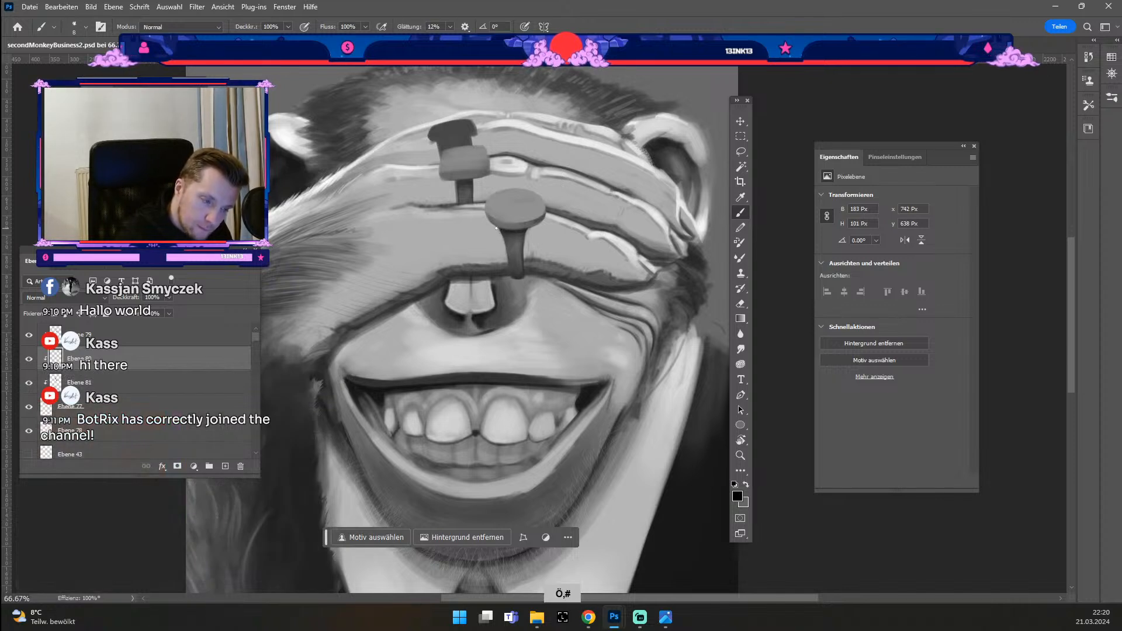
key(5)
key(4)
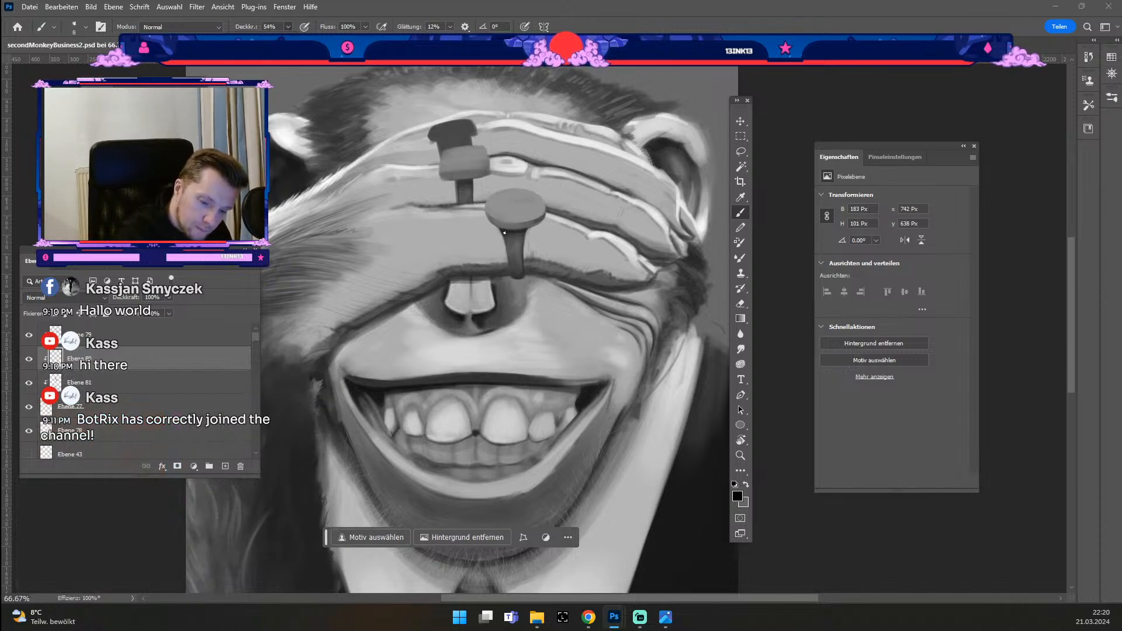
Step: Shade the edges and tip of the lower pin's shaft in black on layer Ebene 80, adjusting the brush size
key(ctrl+z)
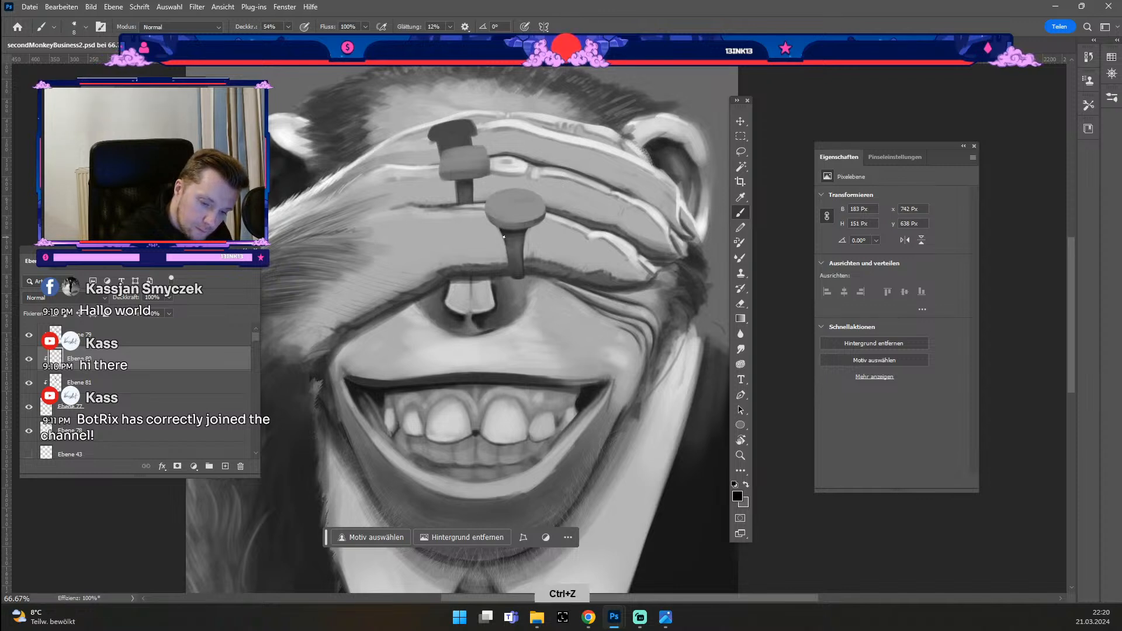
key(numbersign)
key(numbersign)
key(numbersign)
key(numbersign)
key(numbersign)
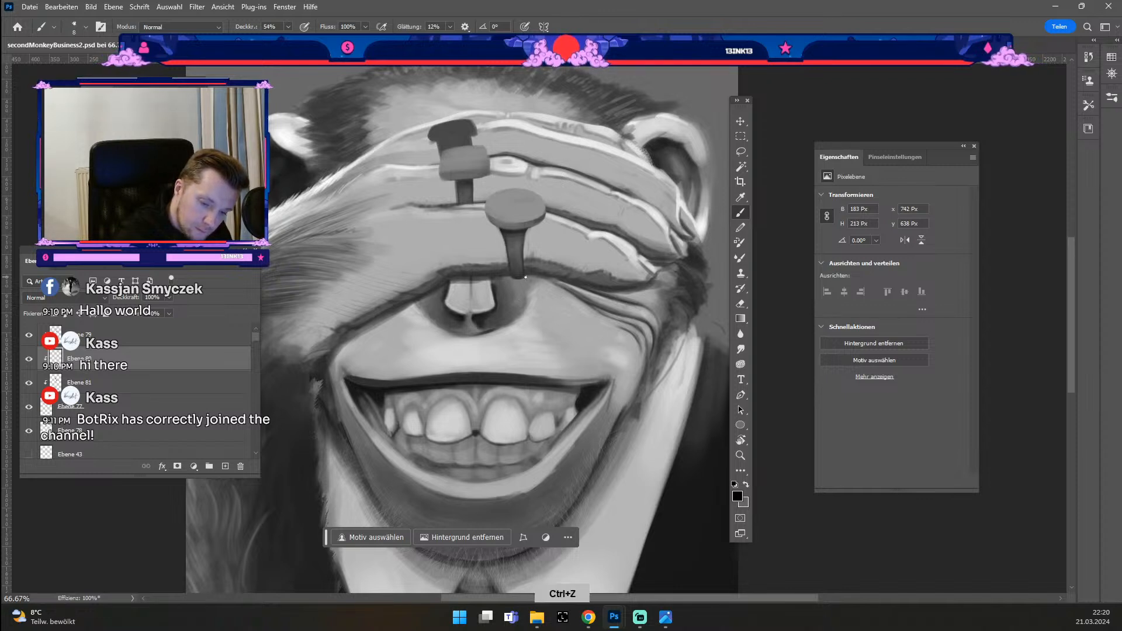
key(odiaeresis)
key(odiaeresis)
key(odiaeresis)
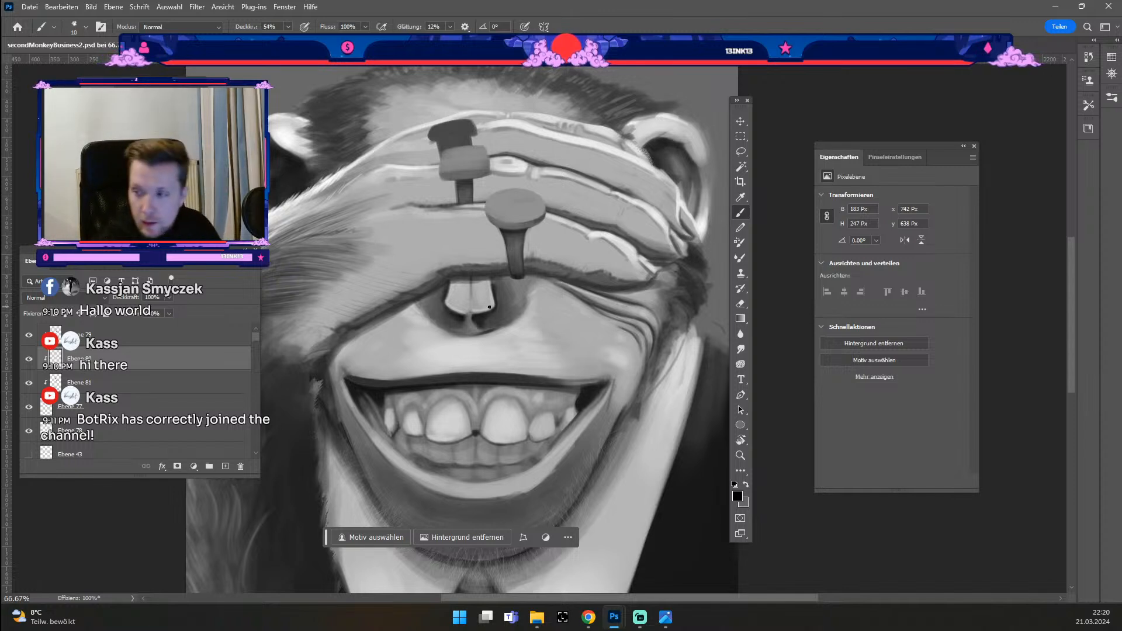
Step: Darken the shafts beneath both pin heads on layer Ebene 80 with sampled dark grey, setting the brush opacity to 91%
key(alt)
alt+click(512, 239)
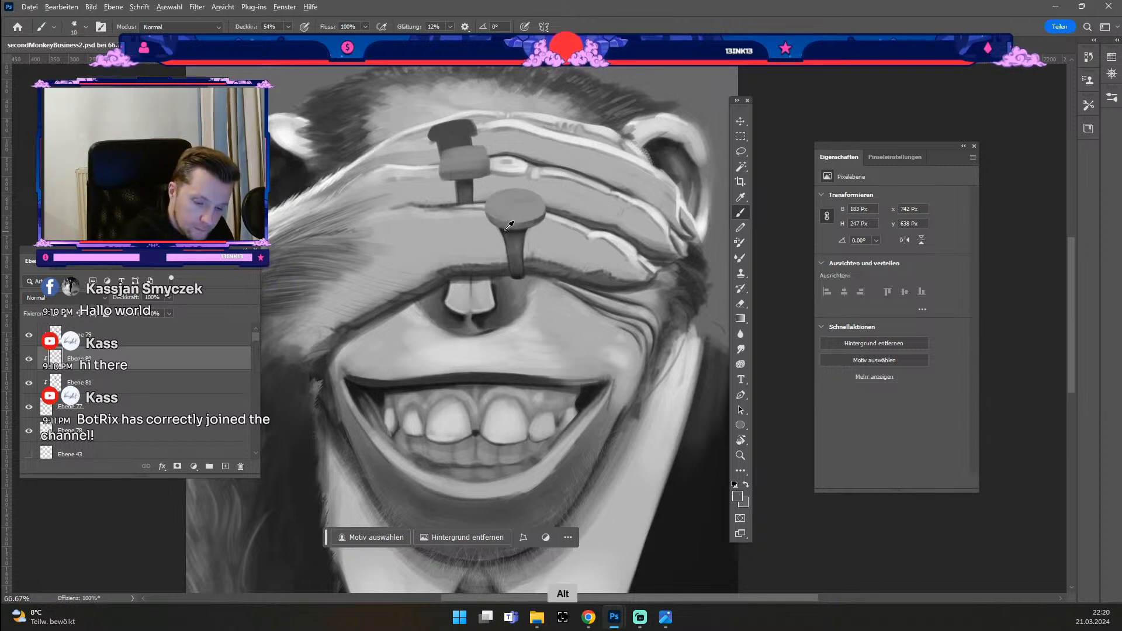
key(alt)
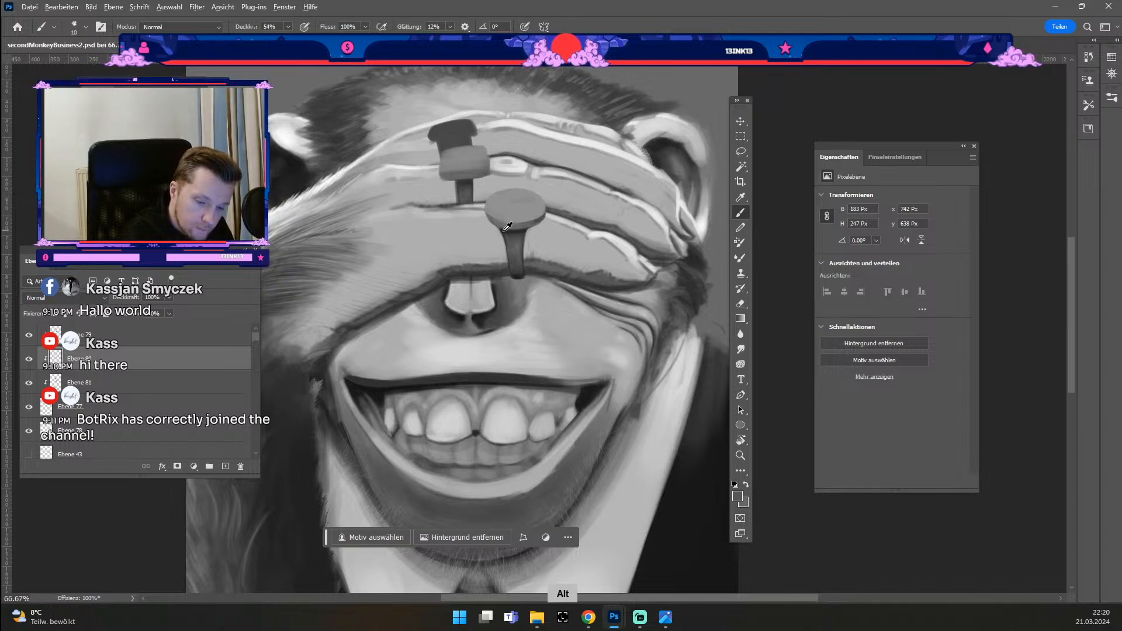
right_click(508, 227)
key(Escape)
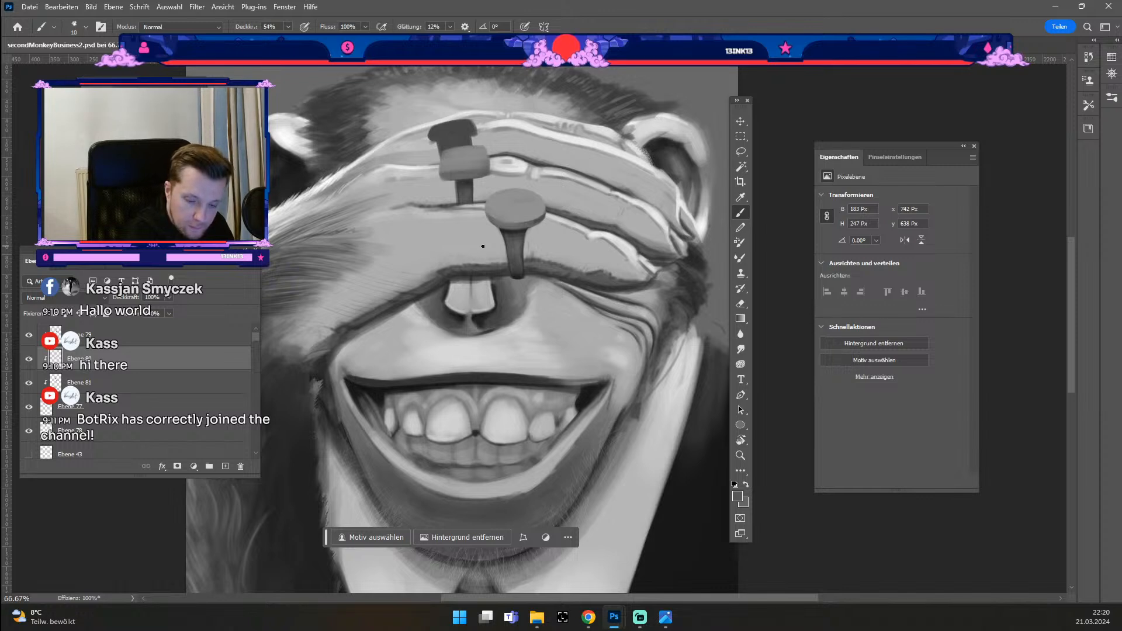
alt+click(464, 176)
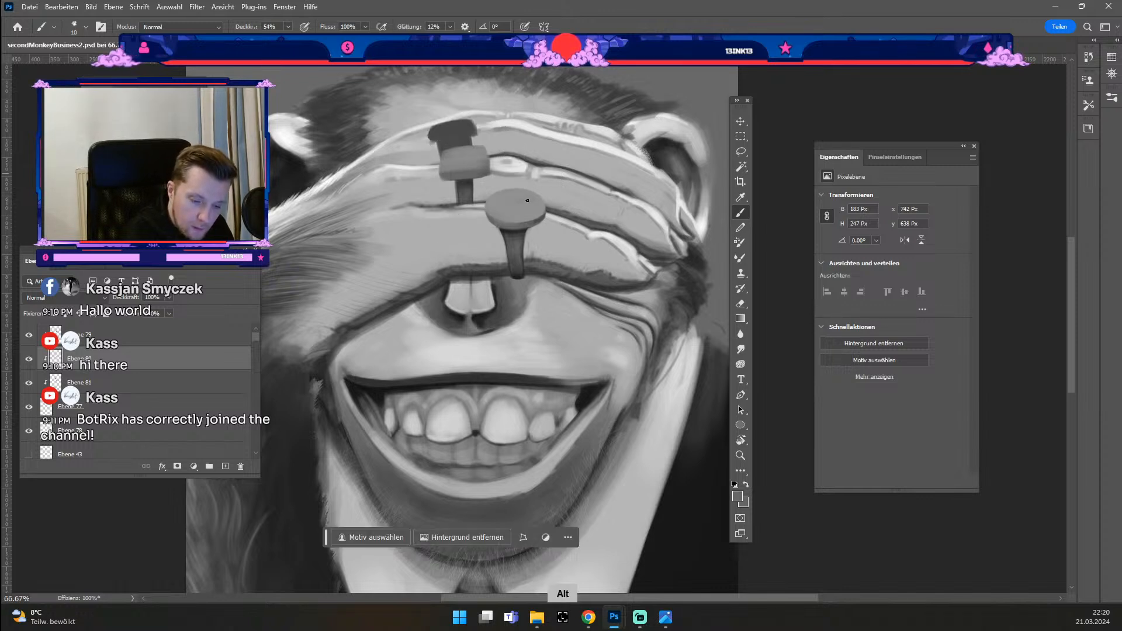
alt+click(509, 226)
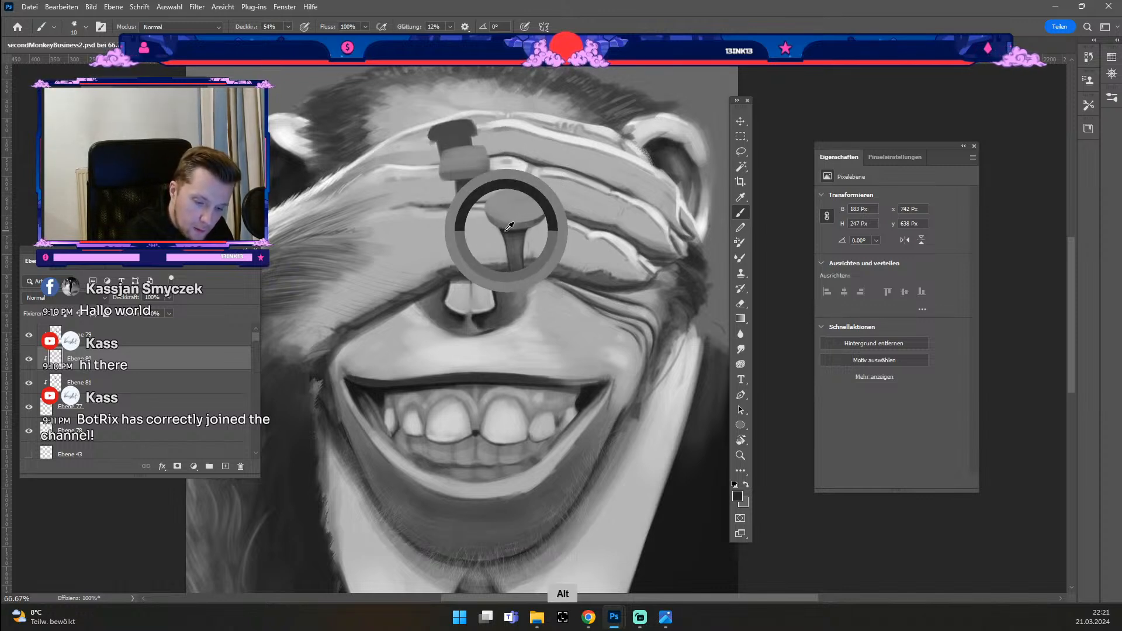
key(b)
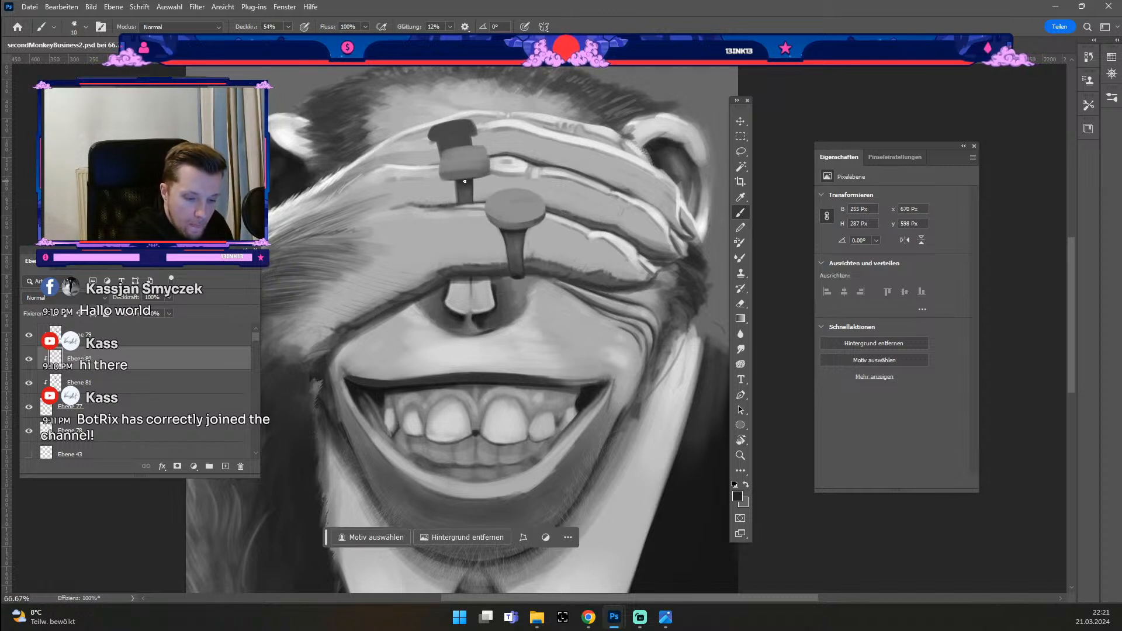
key(9)
key(1)
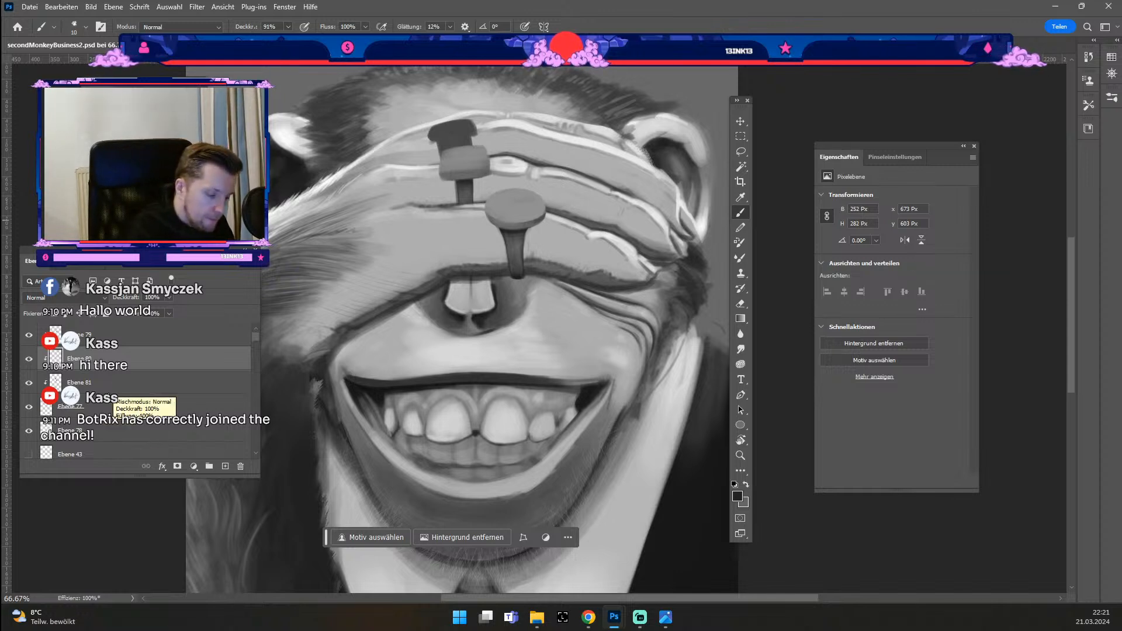
Step: Select layer Ebene 77, undo the last brush stroke on the lower pin's shaft and switch to the Eraser
click(111, 402)
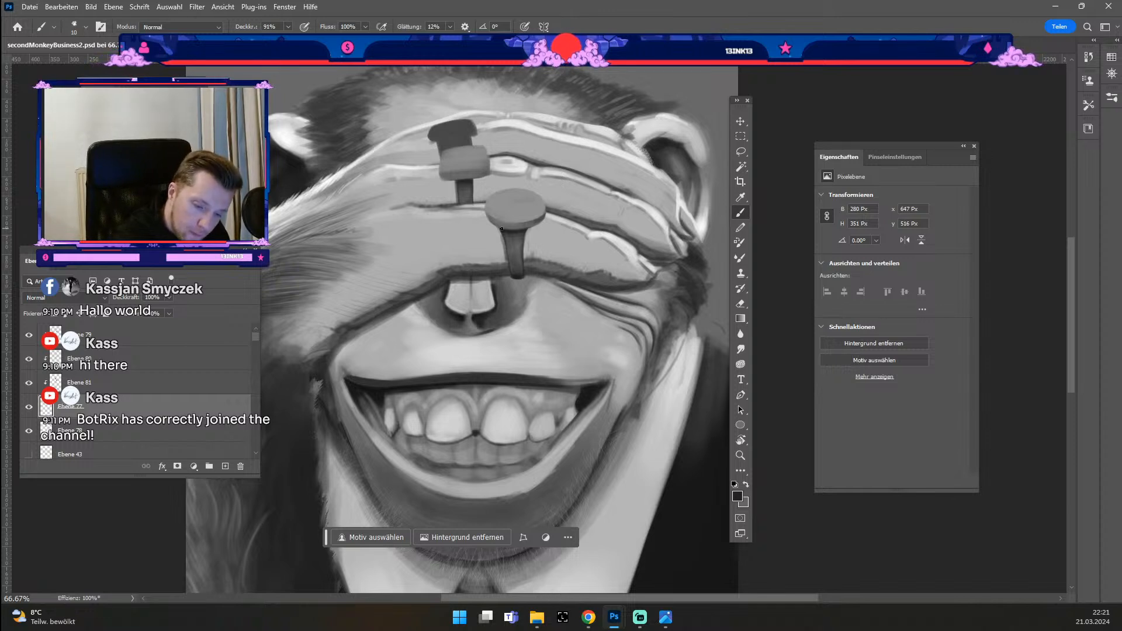
key(ctrl+z)
key(alt)
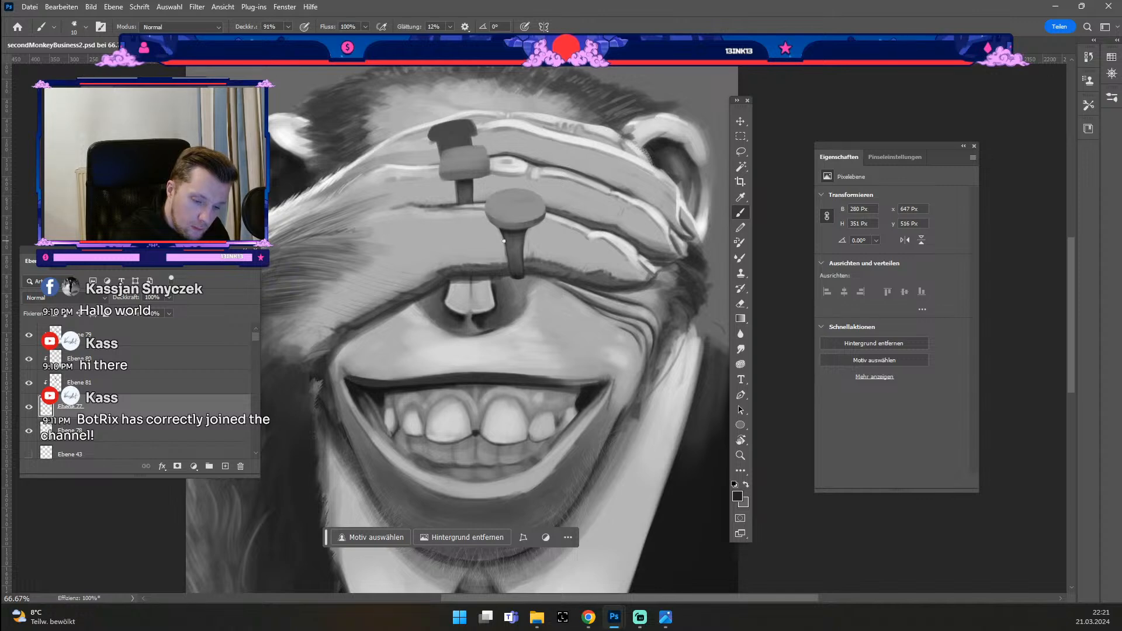
key(alt)
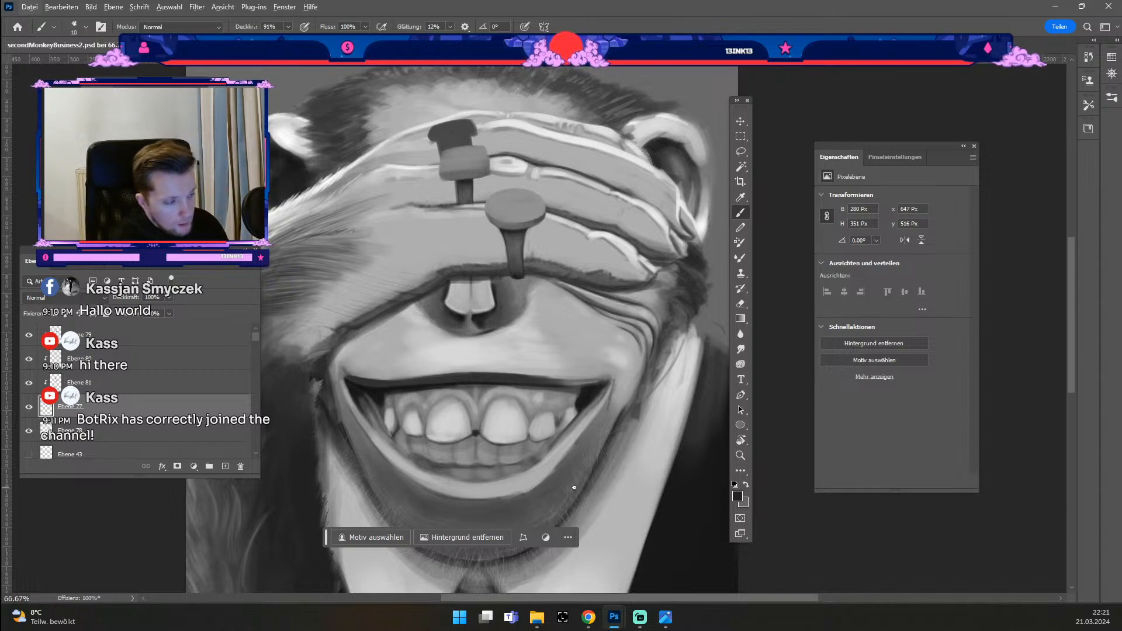
key(e)
click(648, 213)
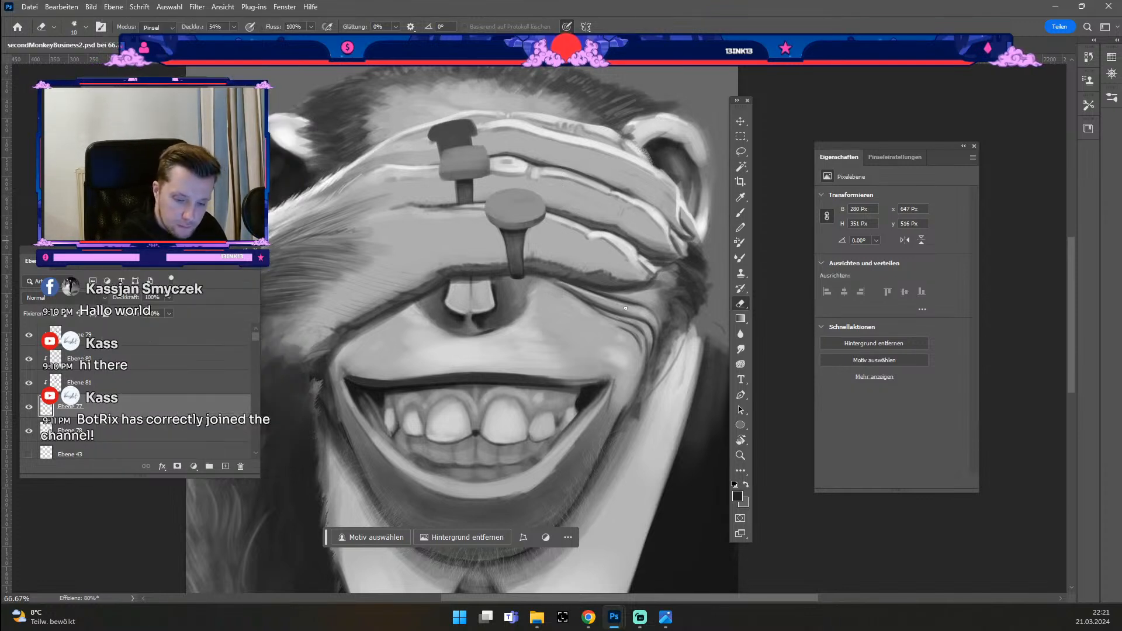
key(e)
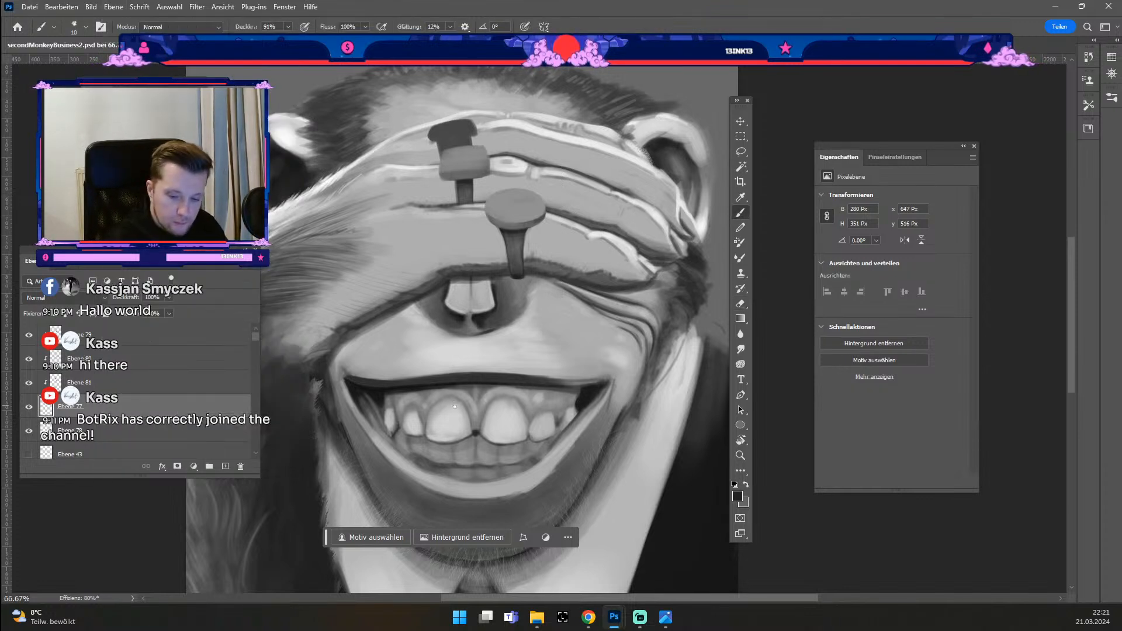
key(e)
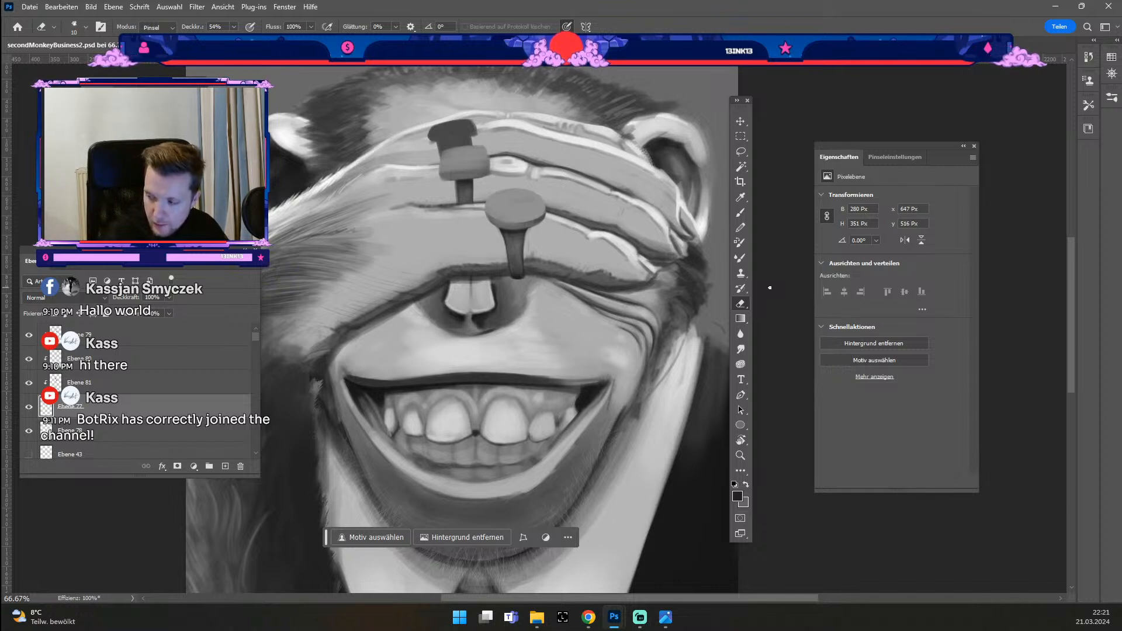
Step: Select the mouth layer Ebene 36 from the artwork and check its content by toggling its visibility
key(ctrl+minus)
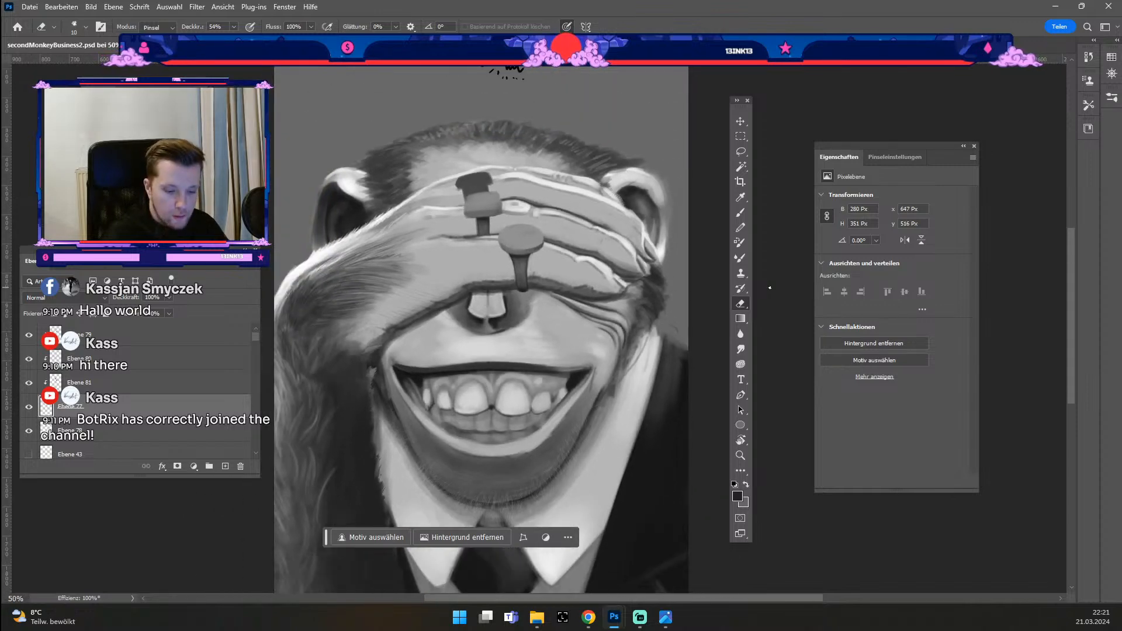
key(space)
drag(624, 371, 627, 294)
key(ctrl+minus)
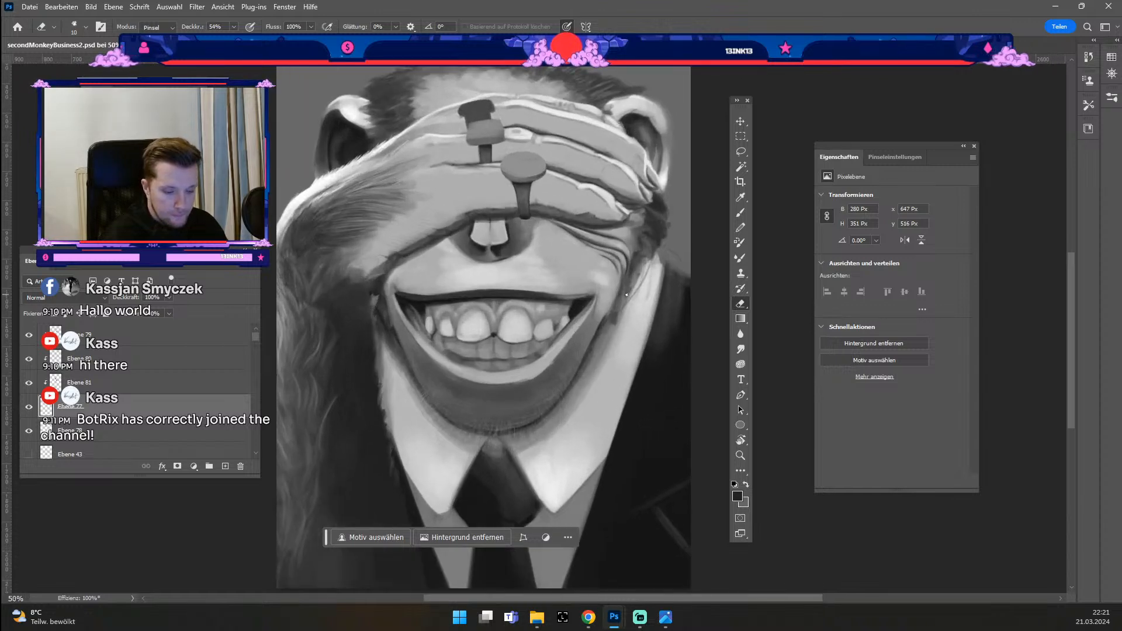
click(741, 120)
click(527, 310)
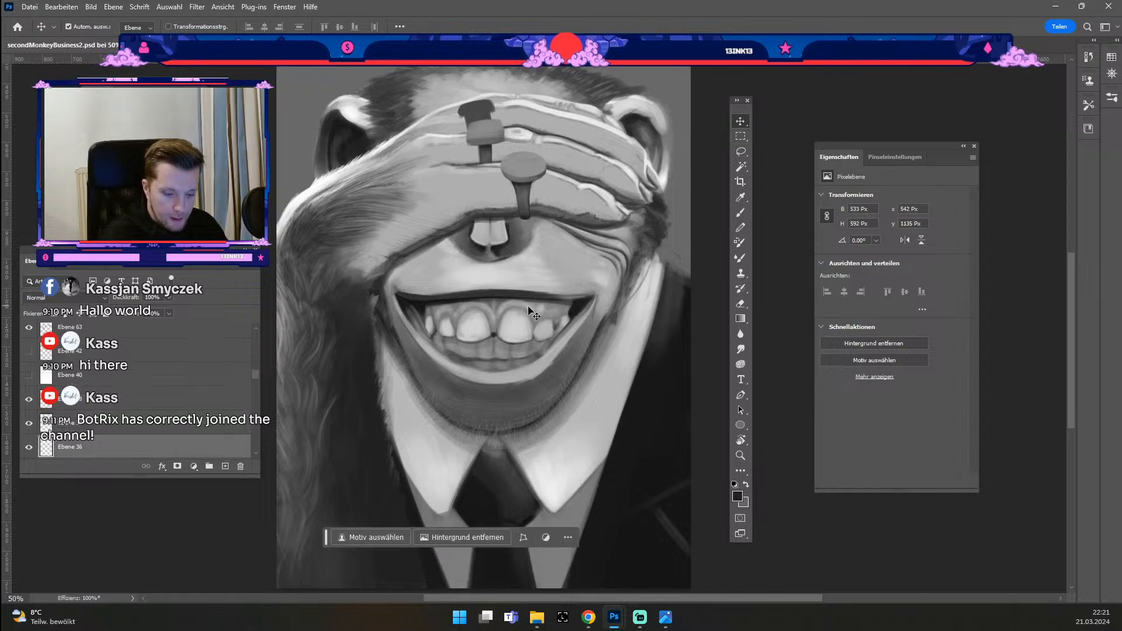
click(28, 447)
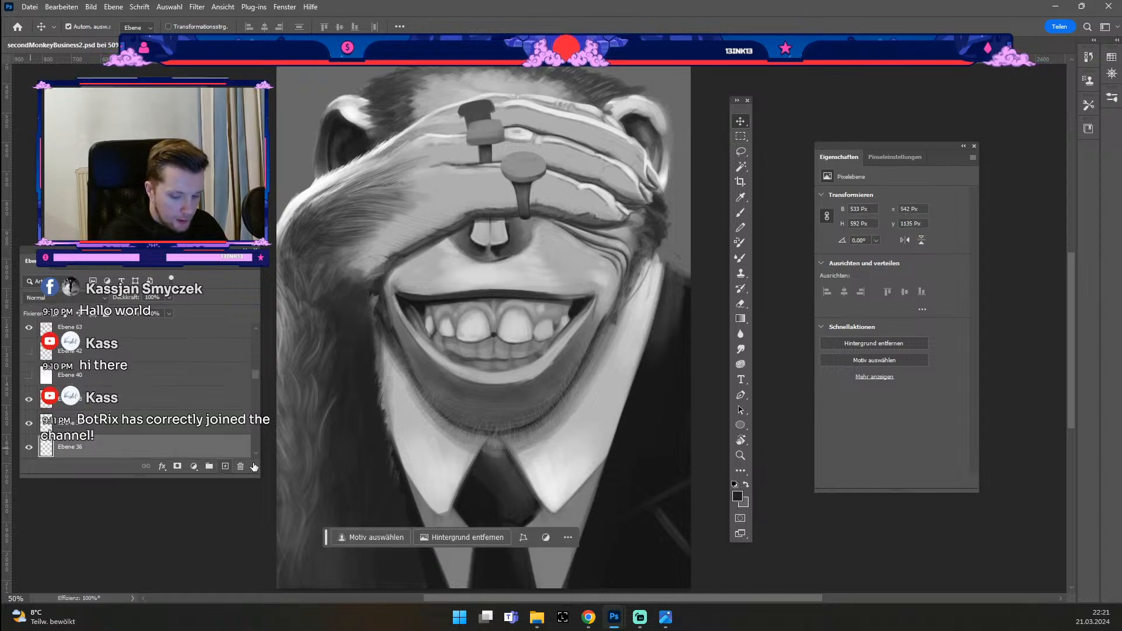
Step: Add a new layer above Ebene 36 and set the foreground colour to light grey for the Brush
click(737, 497)
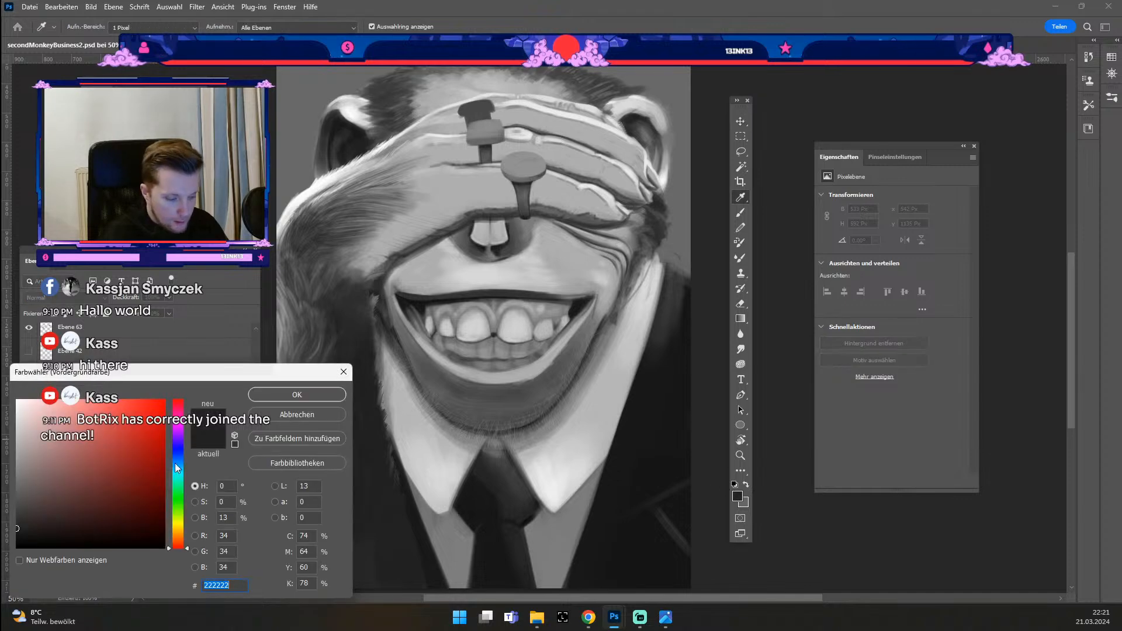
click(17, 453)
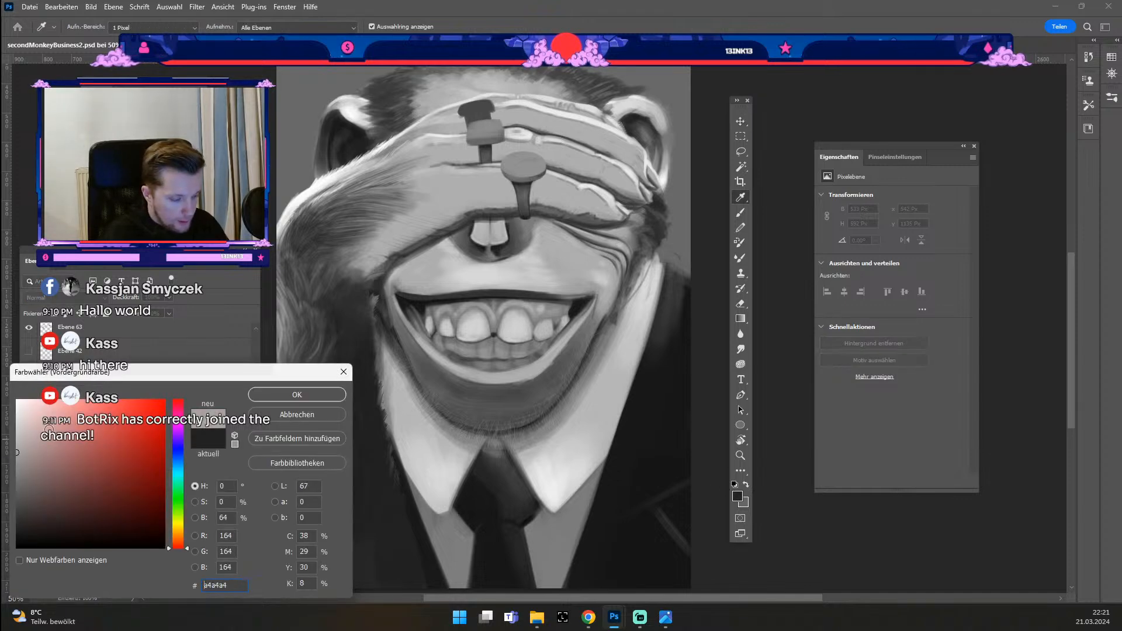
click(17, 420)
click(276, 393)
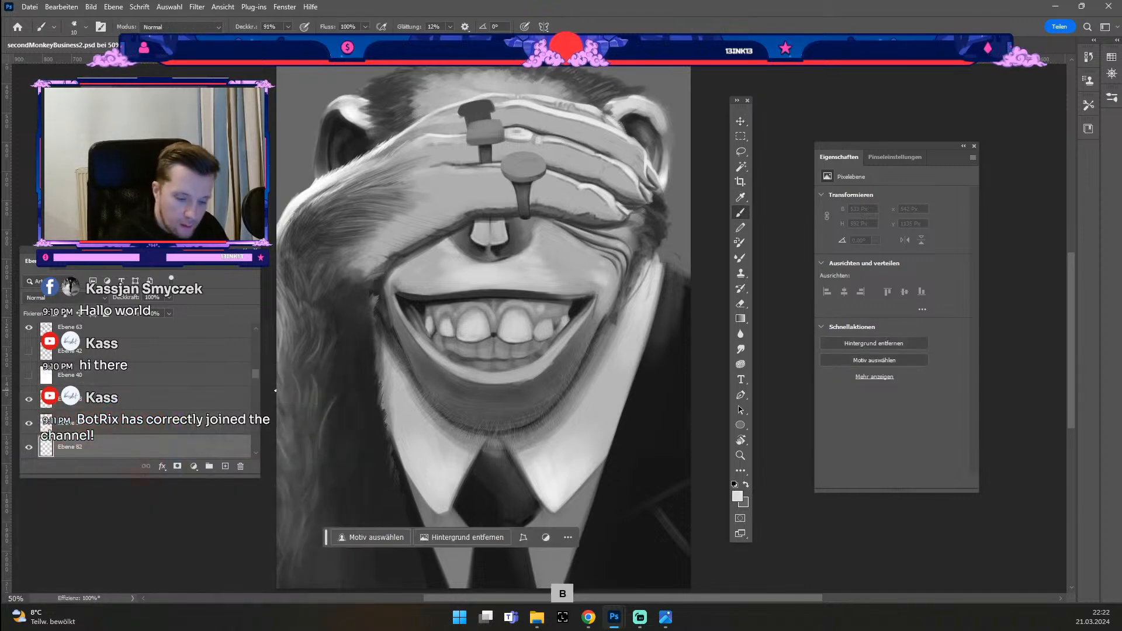
Step: Paint small light grey highlights on the upper gum above the teeth beside the front pair on layer Ebene 82, adjusting the brush size
key(bracketright)
key(bracketright)
key(bracketright)
click(533, 316)
key(odiaeresis)
click(541, 313)
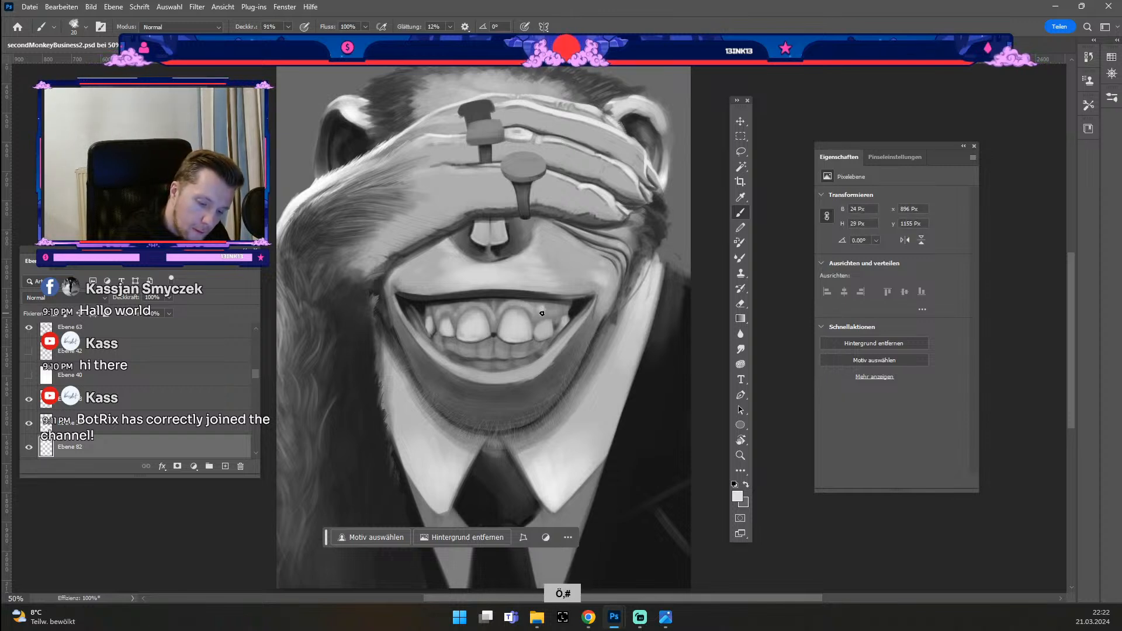
key(odiaeresis)
key(odiaeresis)
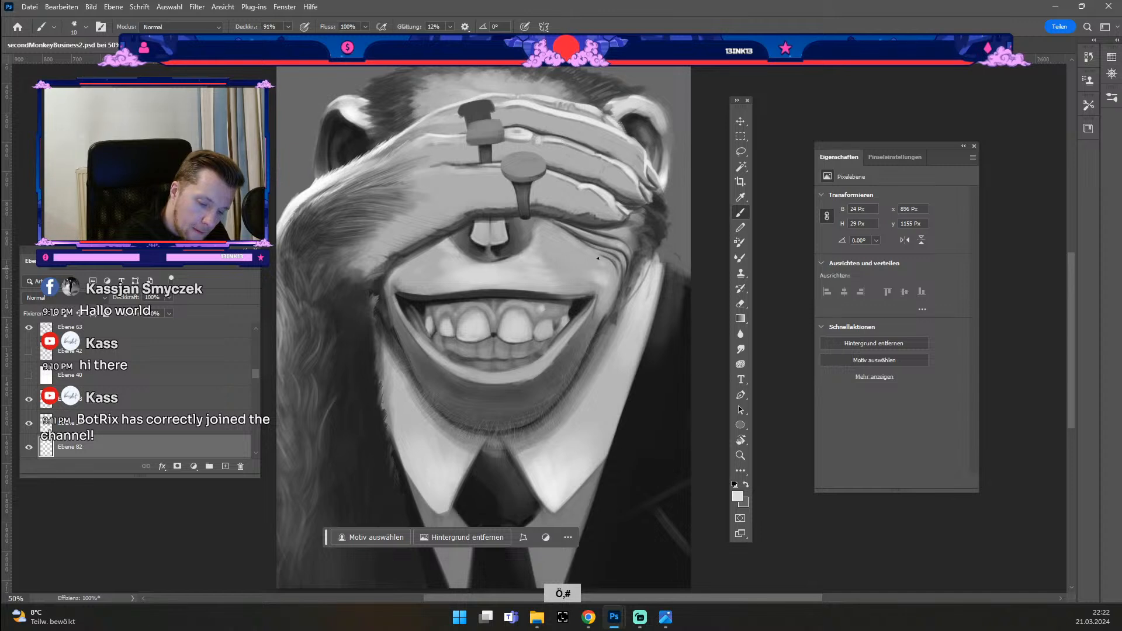
key(odiaeresis)
drag(535, 319, 522, 321)
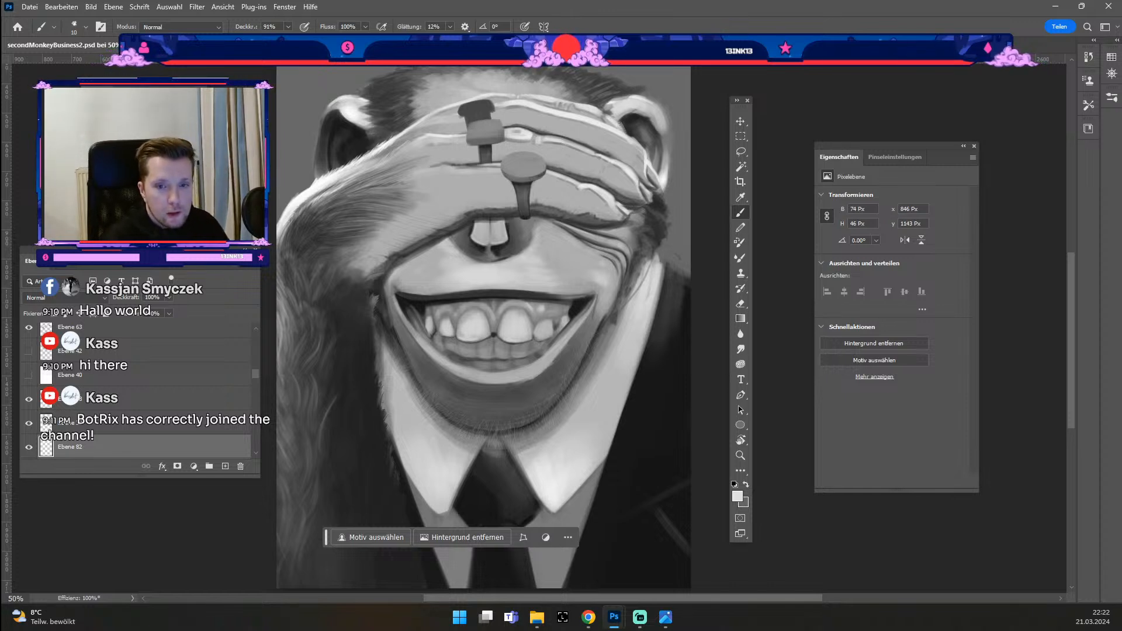
Step: Extend the light grey highlights along the upper gum line on both sides of the front teeth, undoing misplaced strokes
click(533, 0)
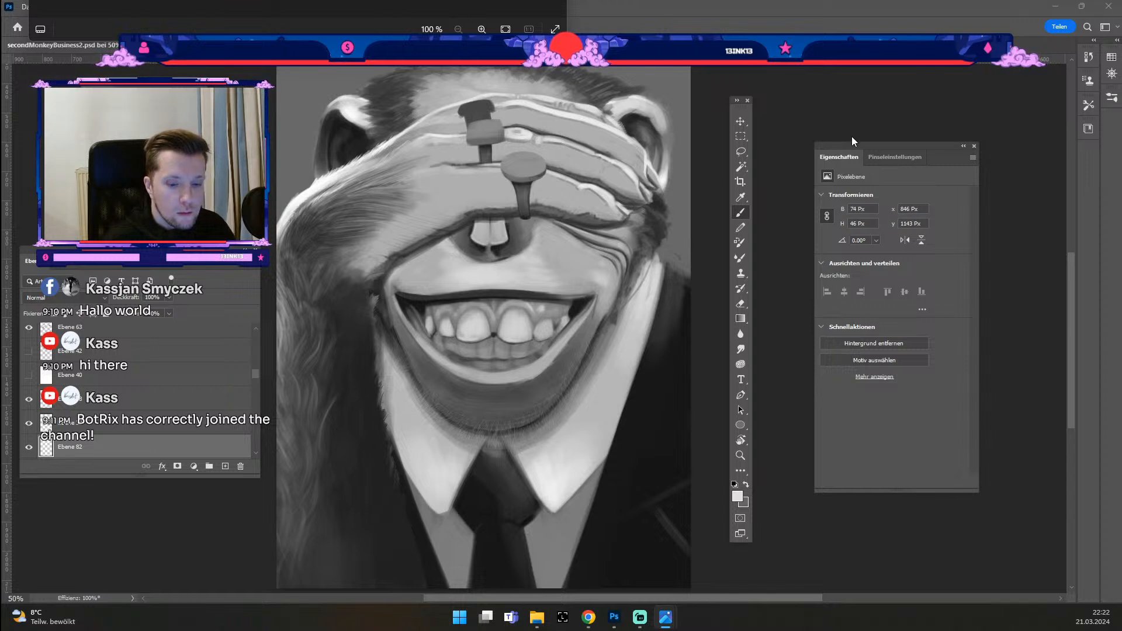
click(675, 9)
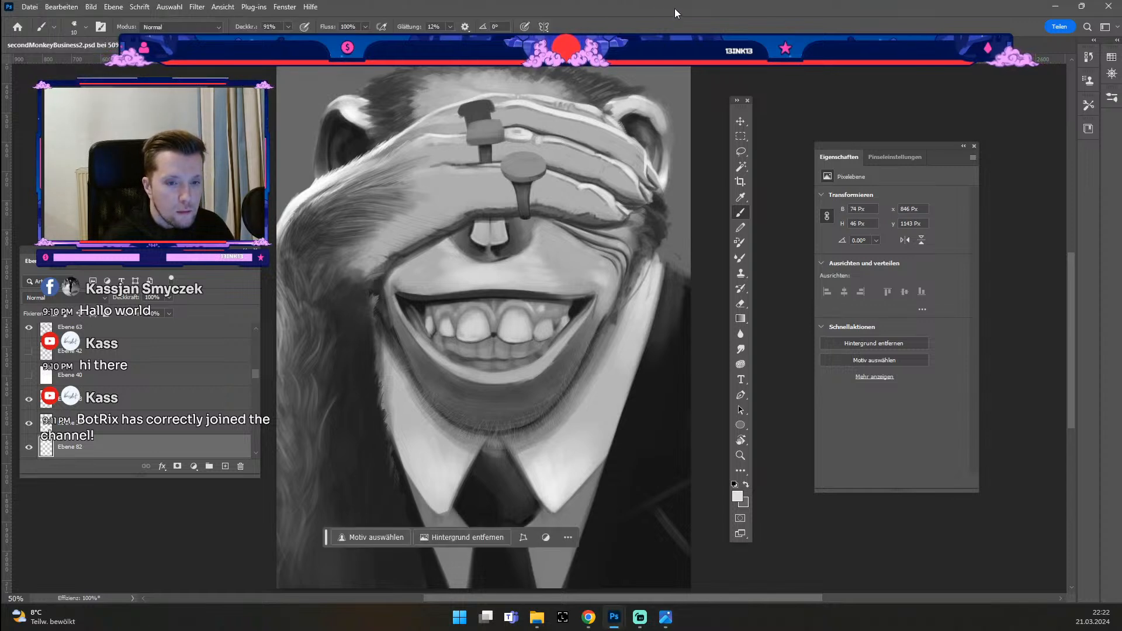
key(b)
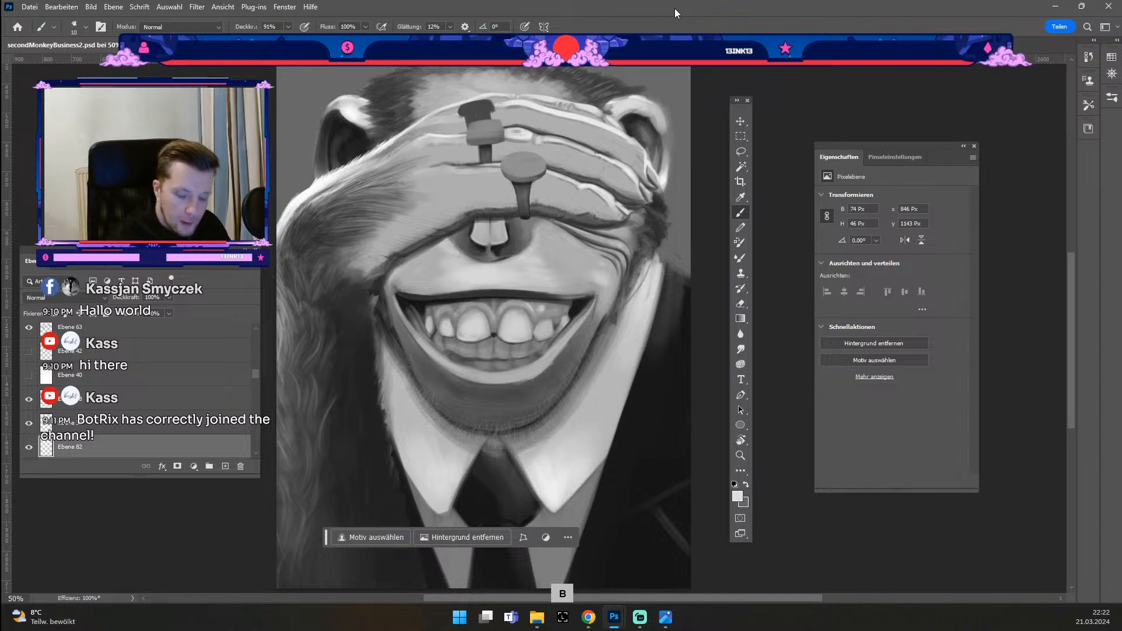
key(odiaeresis)
key(numbersign)
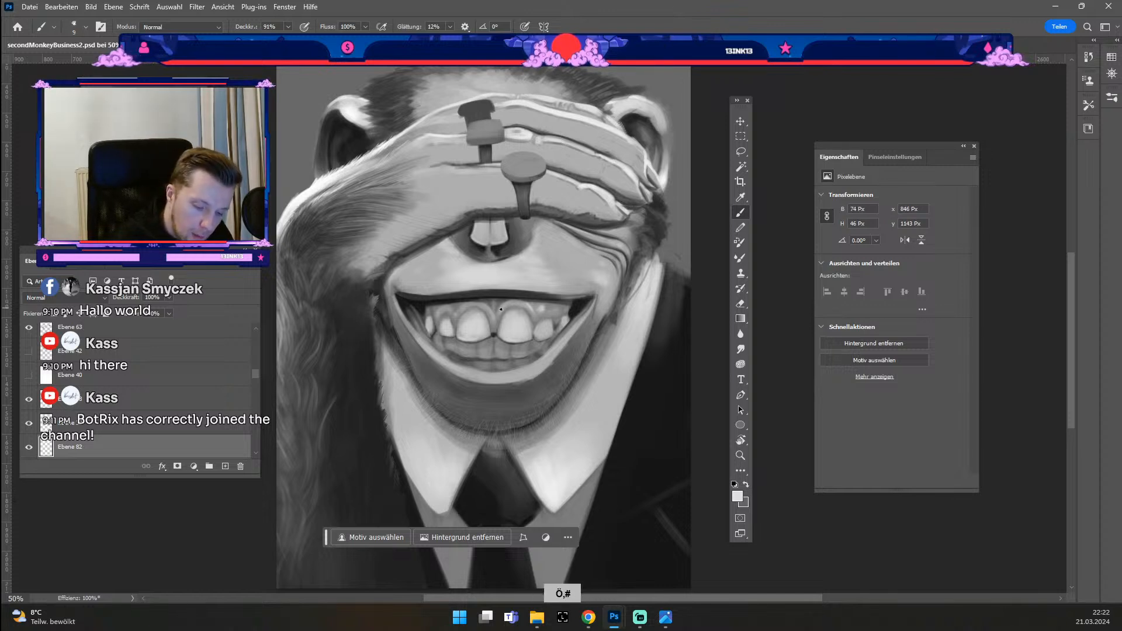
key(odiaeresis)
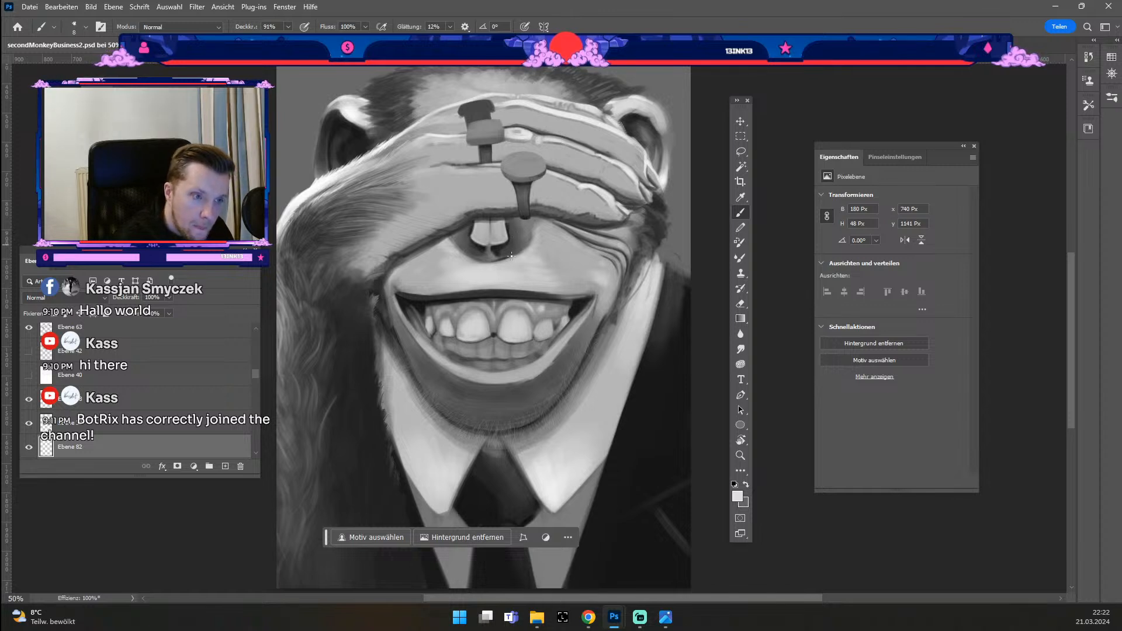
key(numbersign)
key(numbersign)
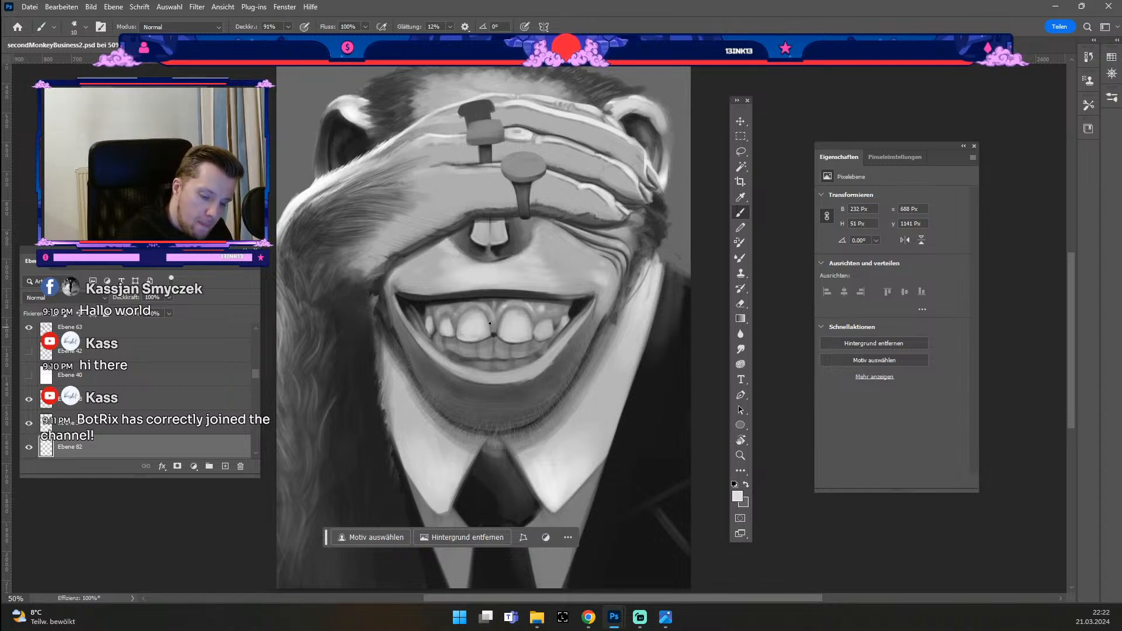
key(ctrl+z)
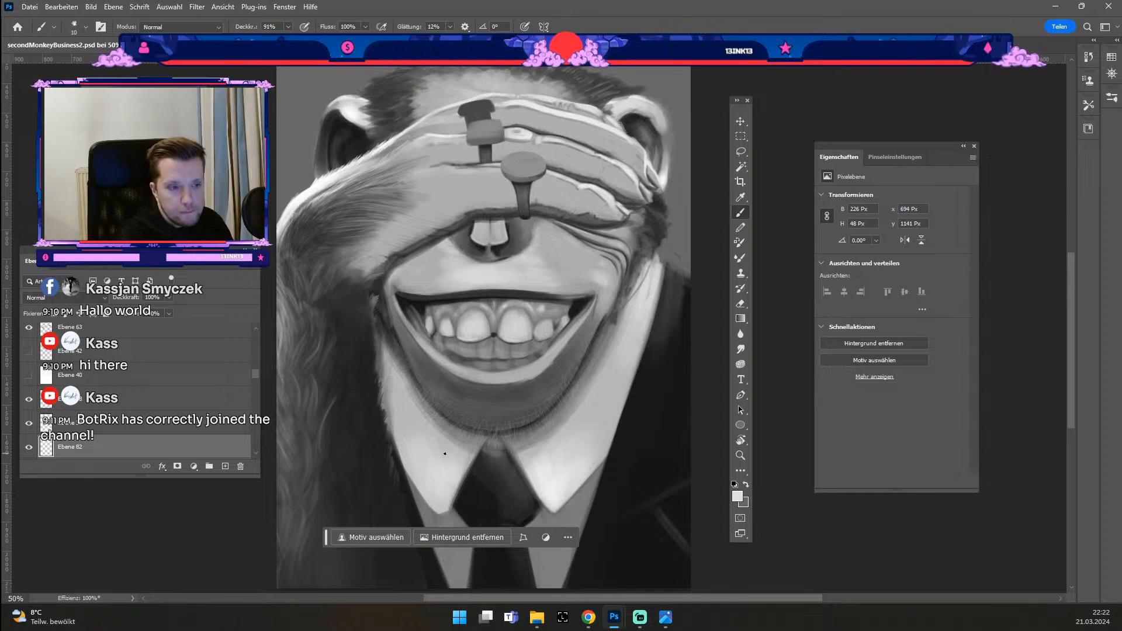
drag(552, 313, 563, 319)
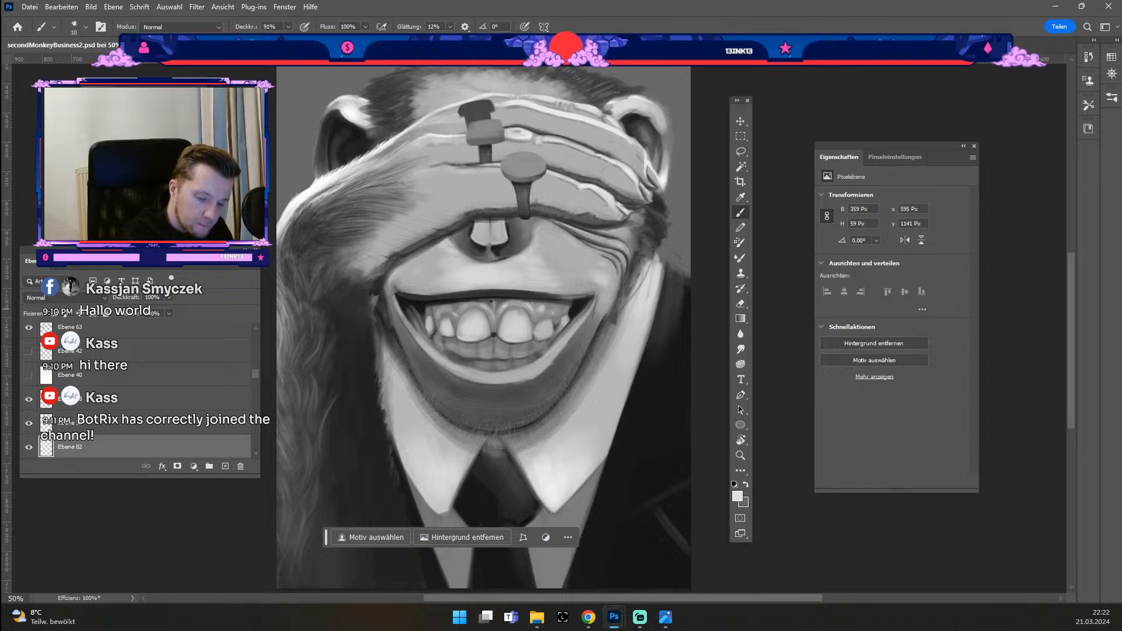
key(ctrl+z)
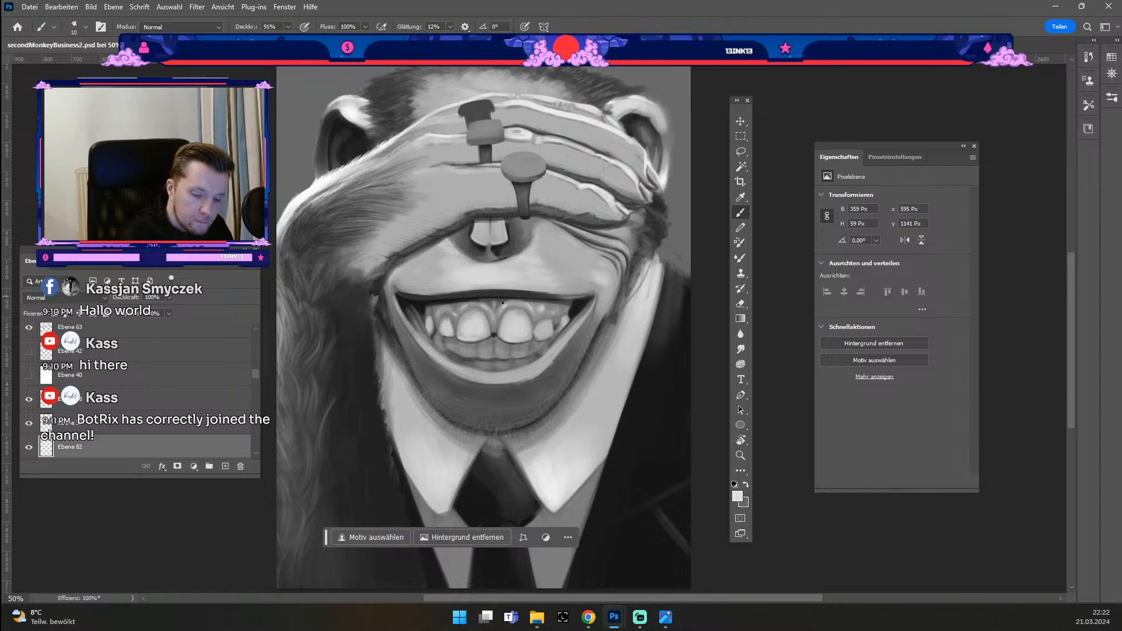
Step: Sample mid grey from the gum, soften the area around the gap between the front teeth, and set the brush opacity to 60%
alt+click(497, 311)
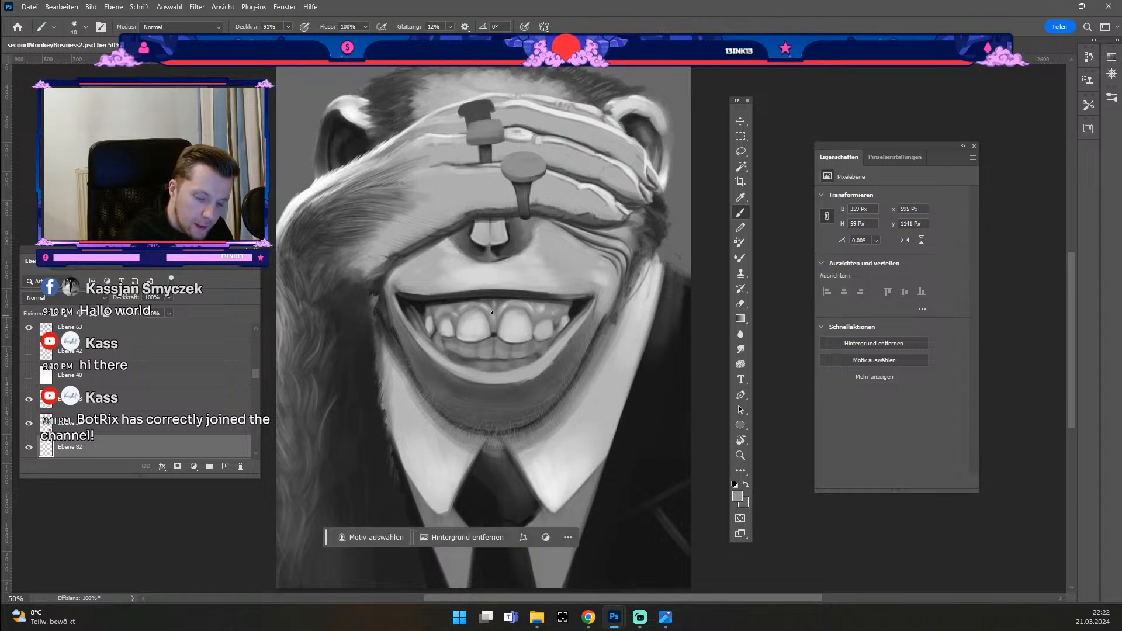
alt+click(491, 312)
key(#)
key(#)
key(#)
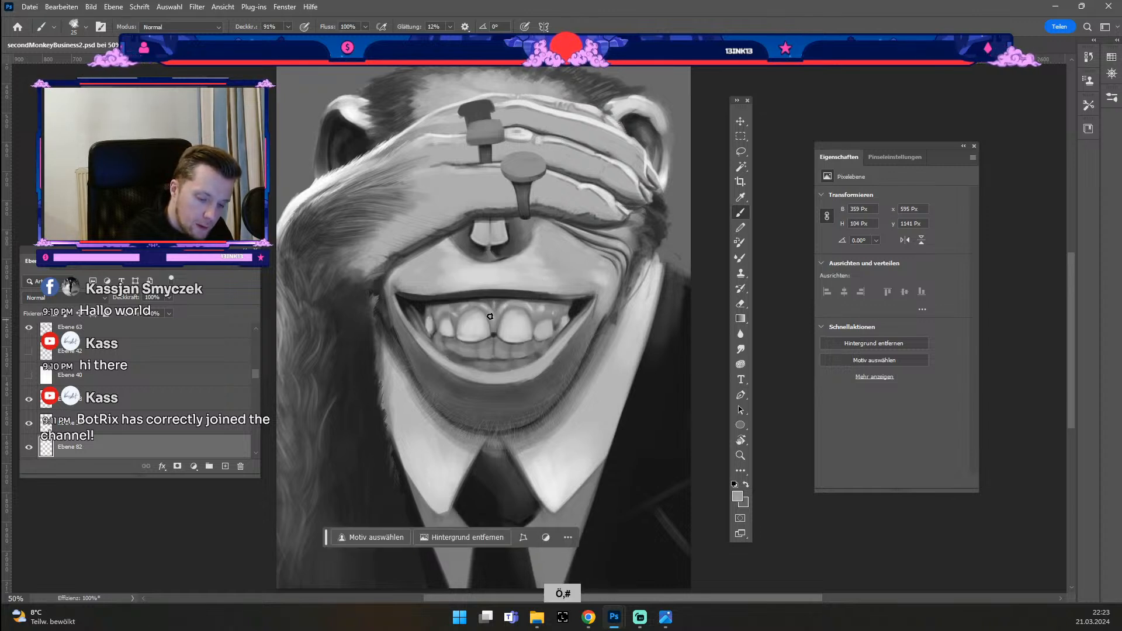
drag(491, 317, 494, 330)
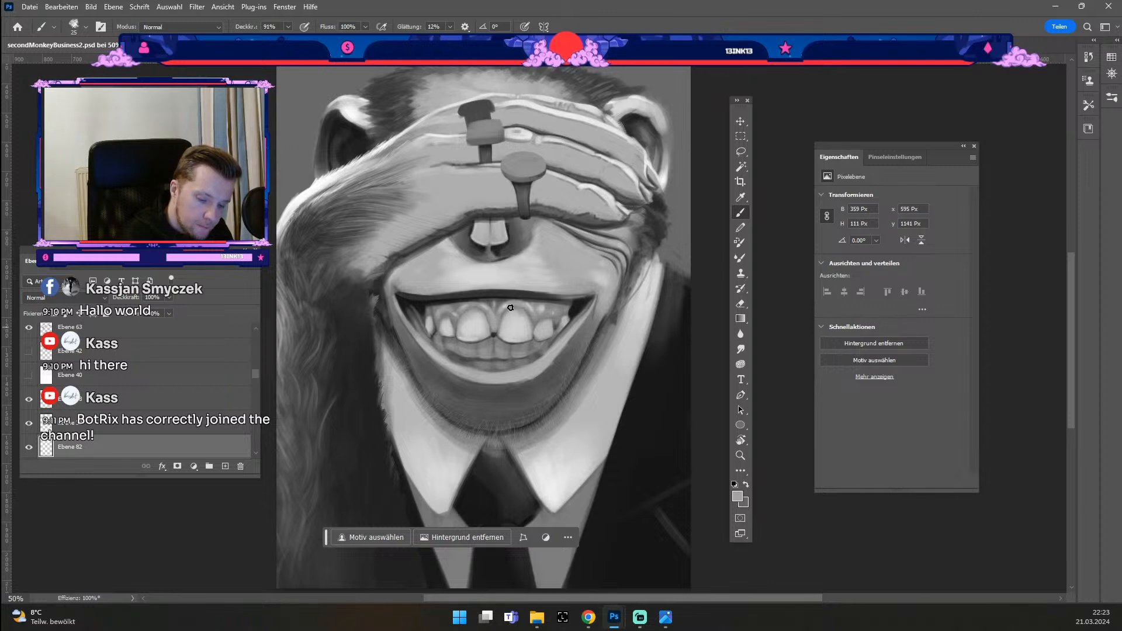
key(odiaeresis)
key(numbersign)
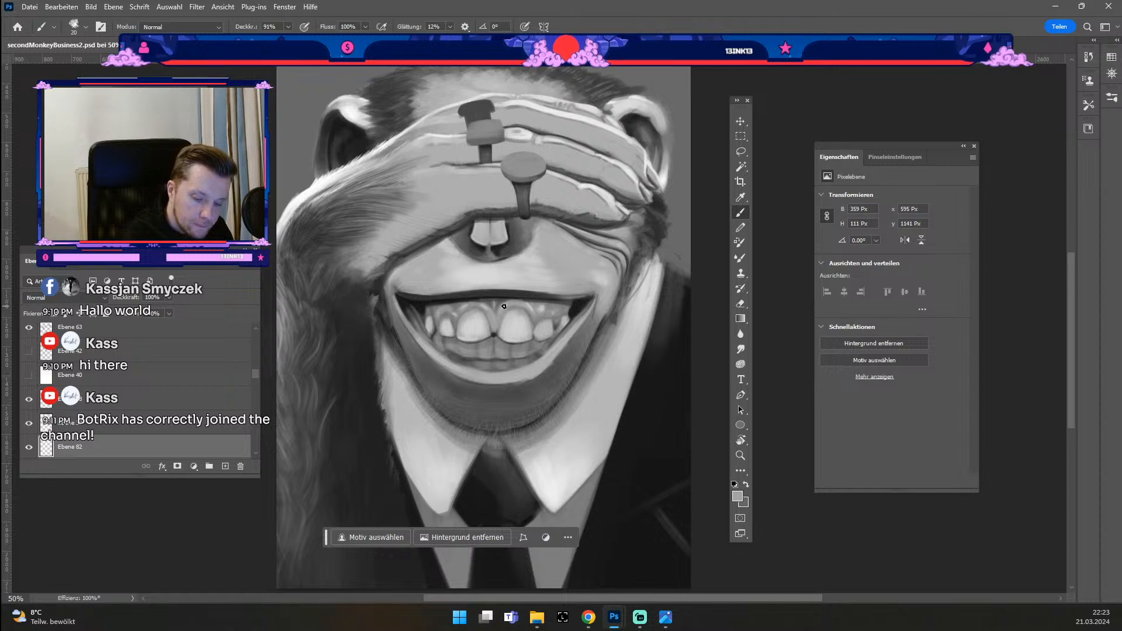
key(alt)
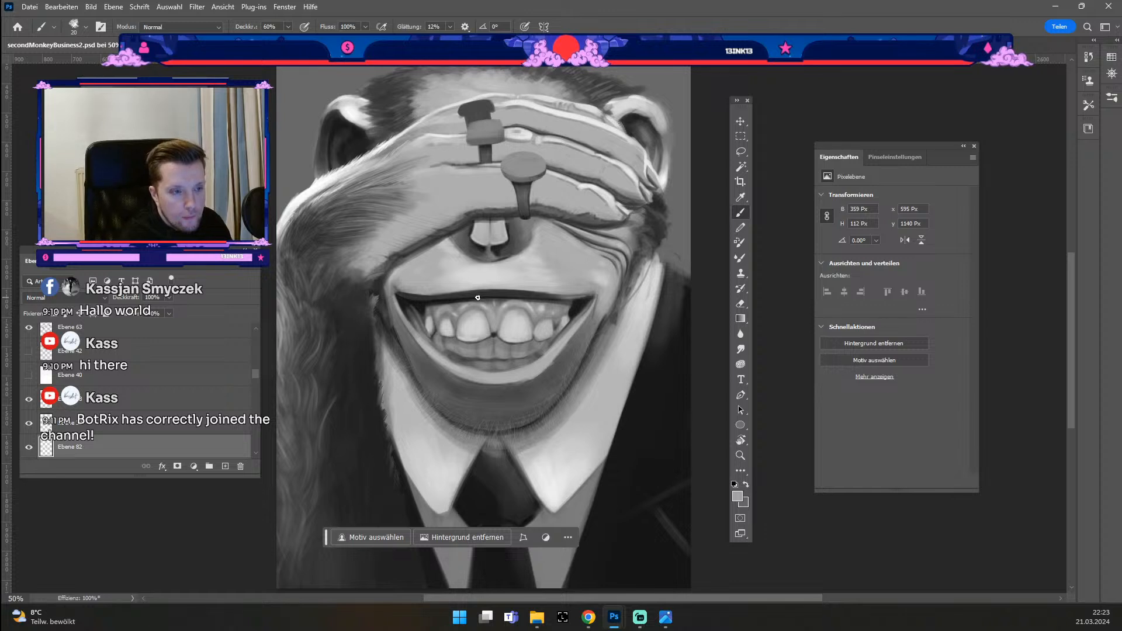
Step: Set the foreground colour to near-white fdfdfd and paint fine highlights on the upper teeth with a small brush
key(b)
click(737, 496)
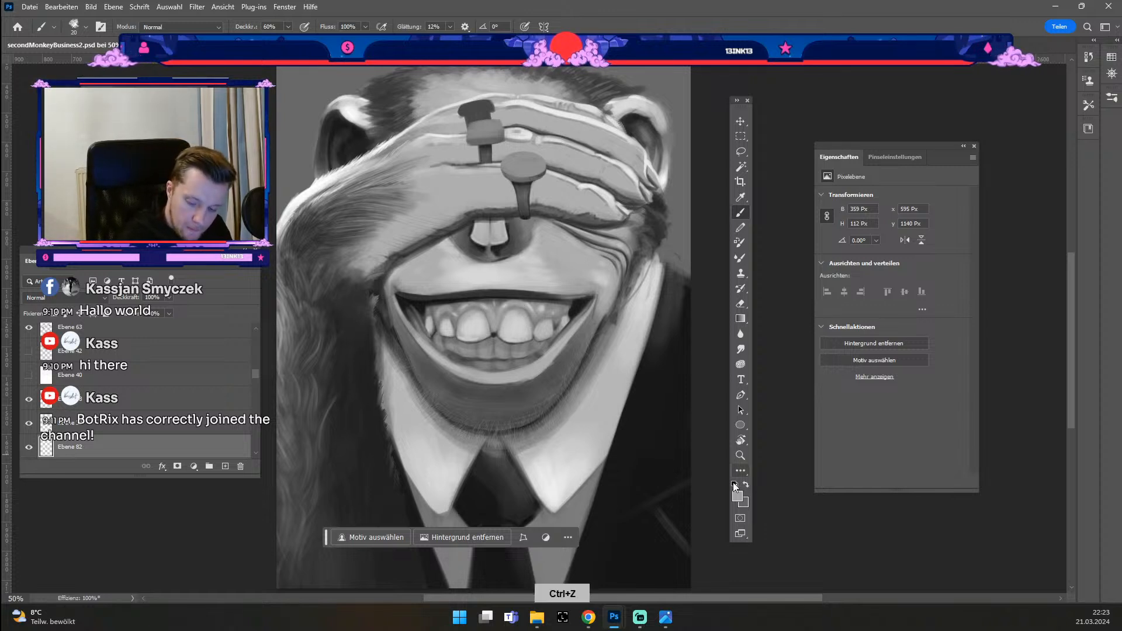
click(18, 403)
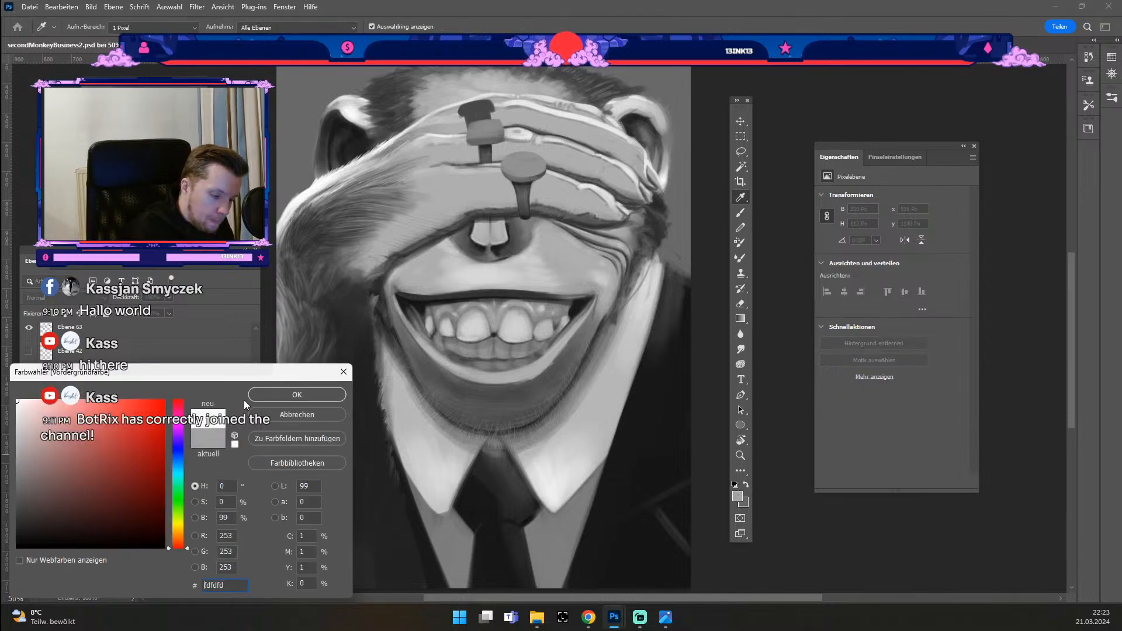
click(297, 393)
key(b)
key(odiaeresis)
key(odiaeresis)
key(numbersign)
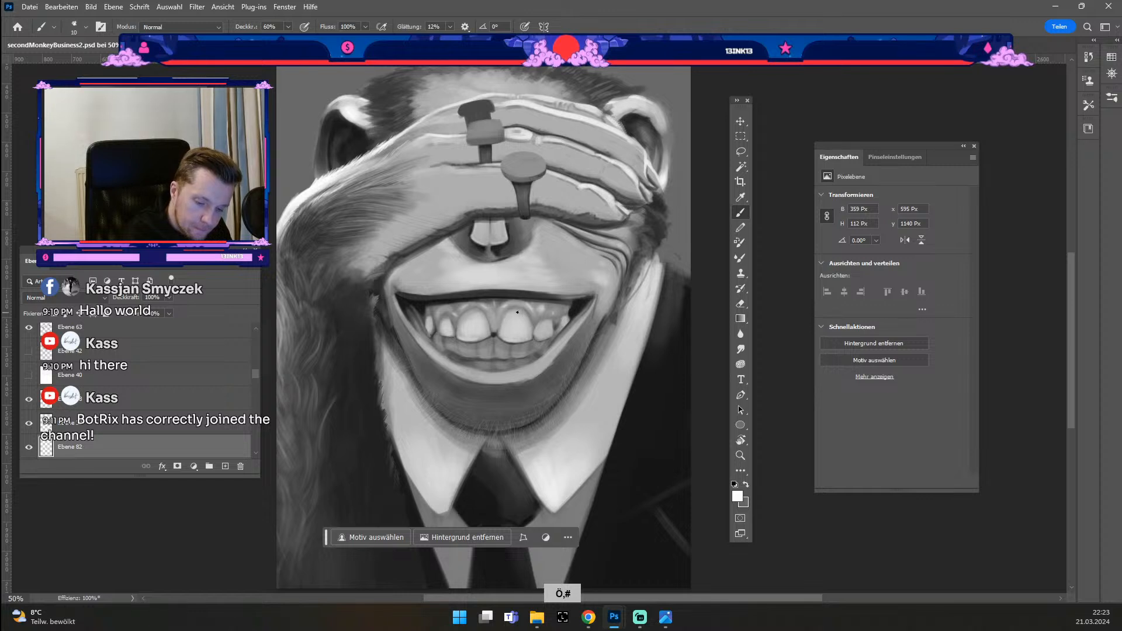
key(numbersign)
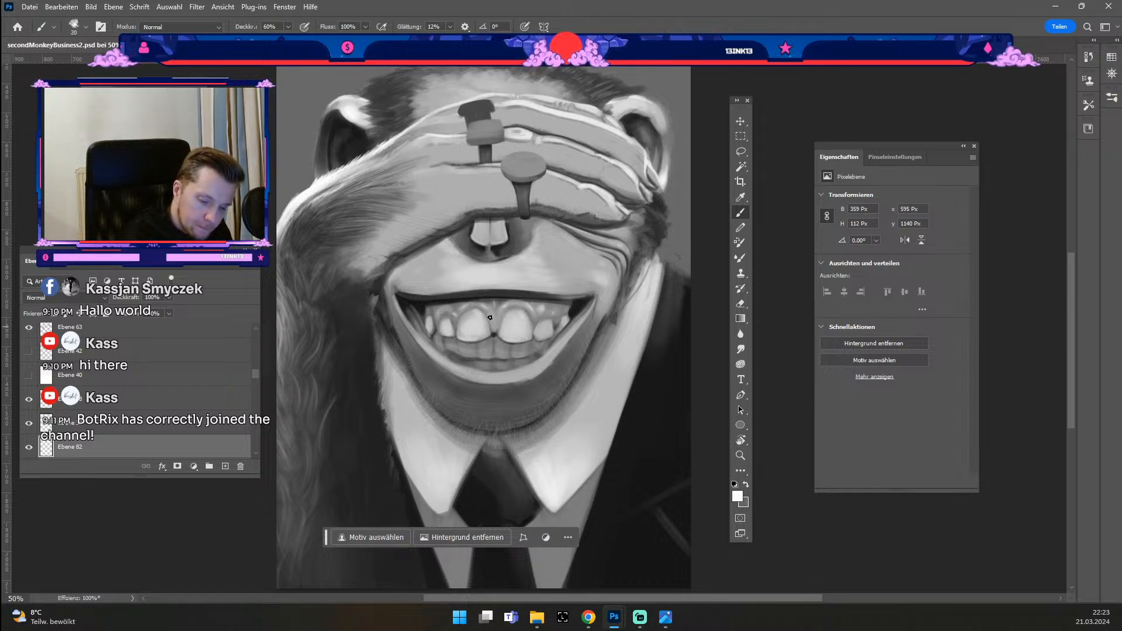
key(odiaeresis)
key(odiaeresis)
key(odiaeresis)
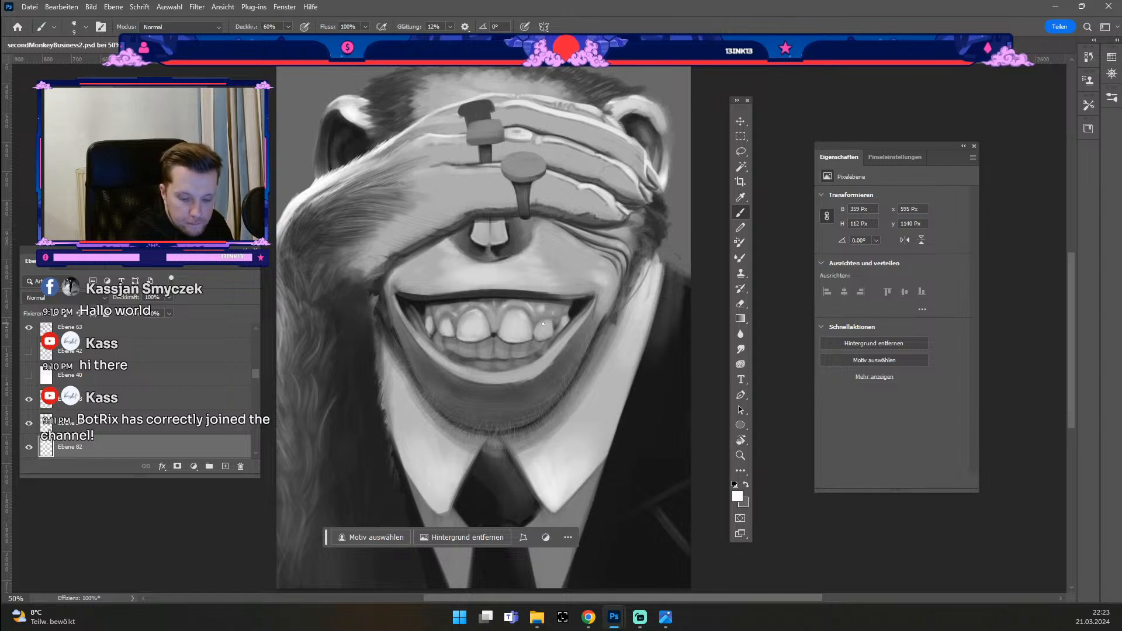
drag(449, 322, 446, 325)
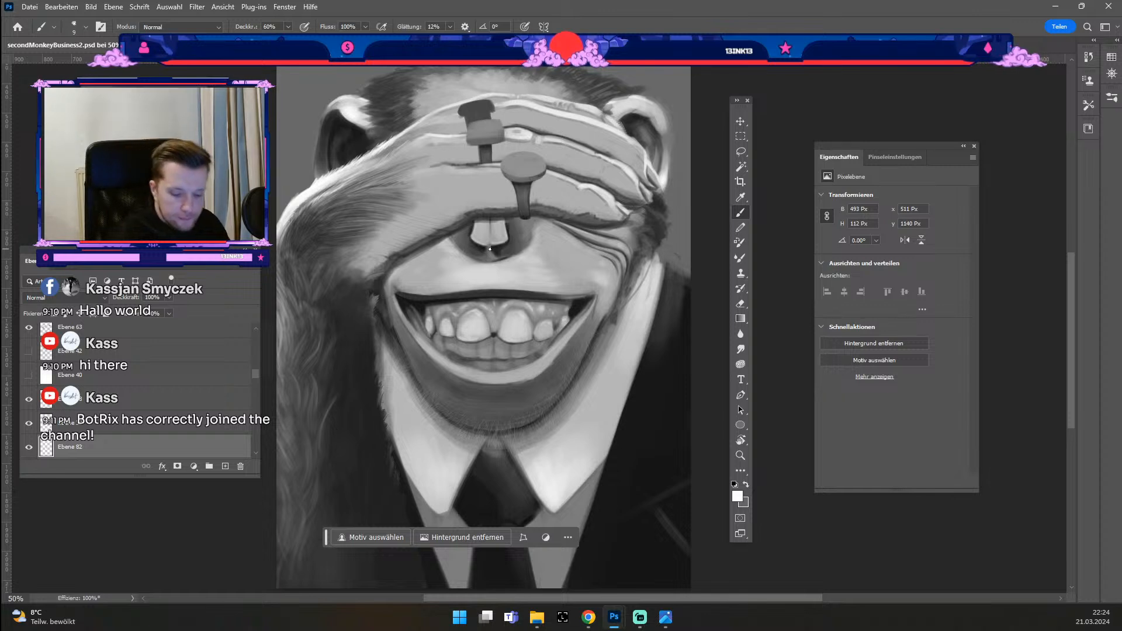
Step: Add near-white highlights to the lower gum and the edges of the mouth corners with a finer brush, undoing misplaced strokes
drag(498, 366, 503, 365)
key(ctrl+z)
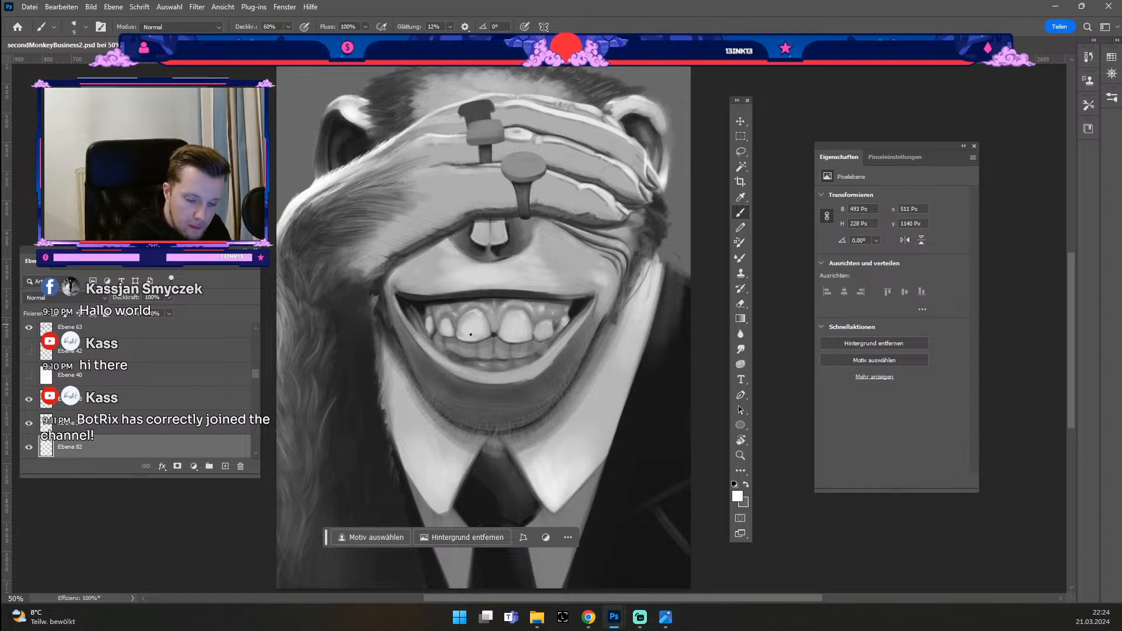
key(odiaeresis)
key(numbersign)
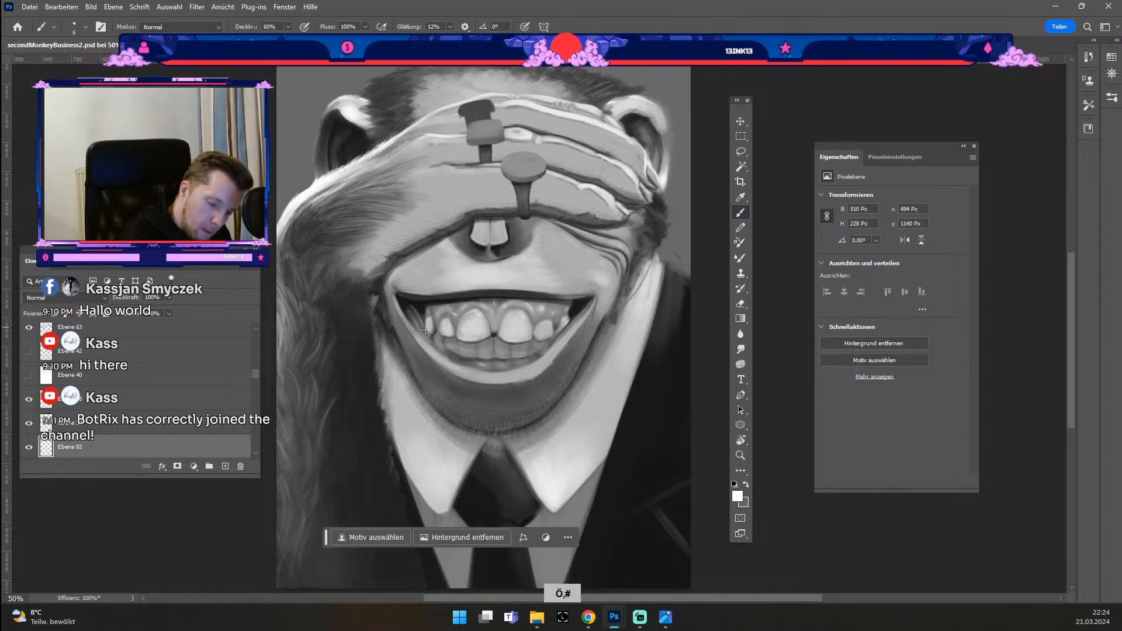
drag(422, 323, 422, 325)
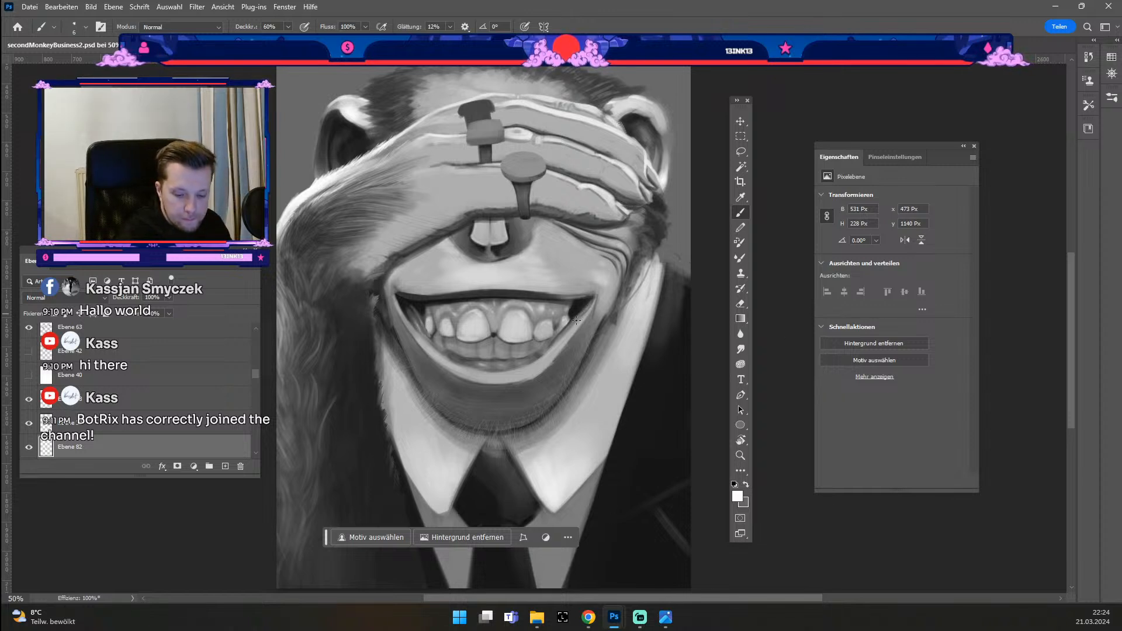
key(ctrl+z)
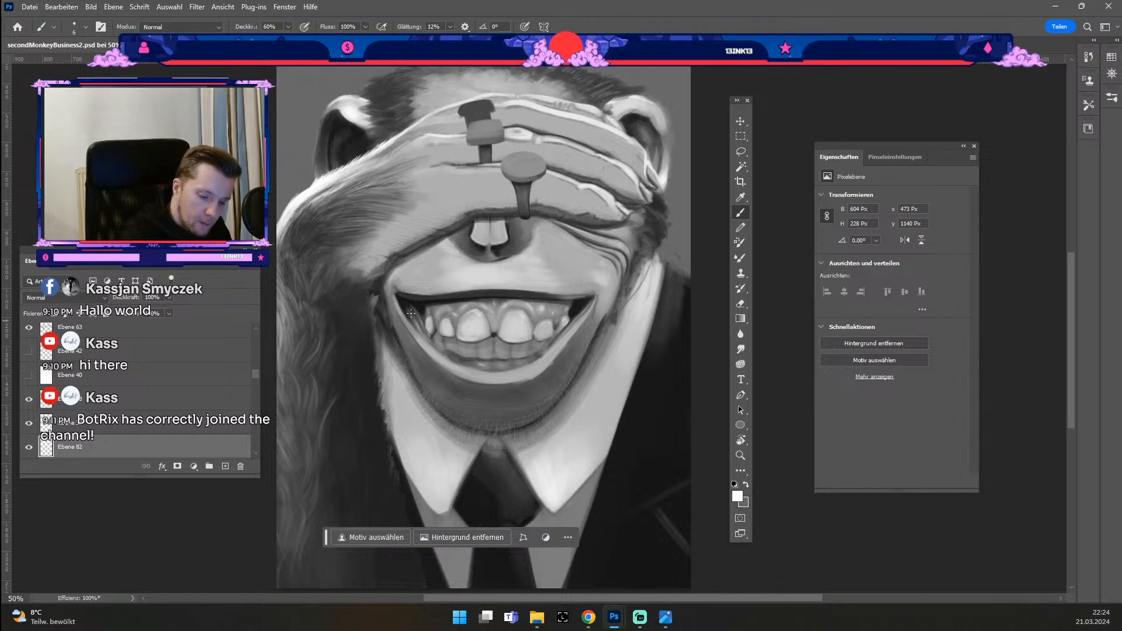
drag(400, 300, 417, 327)
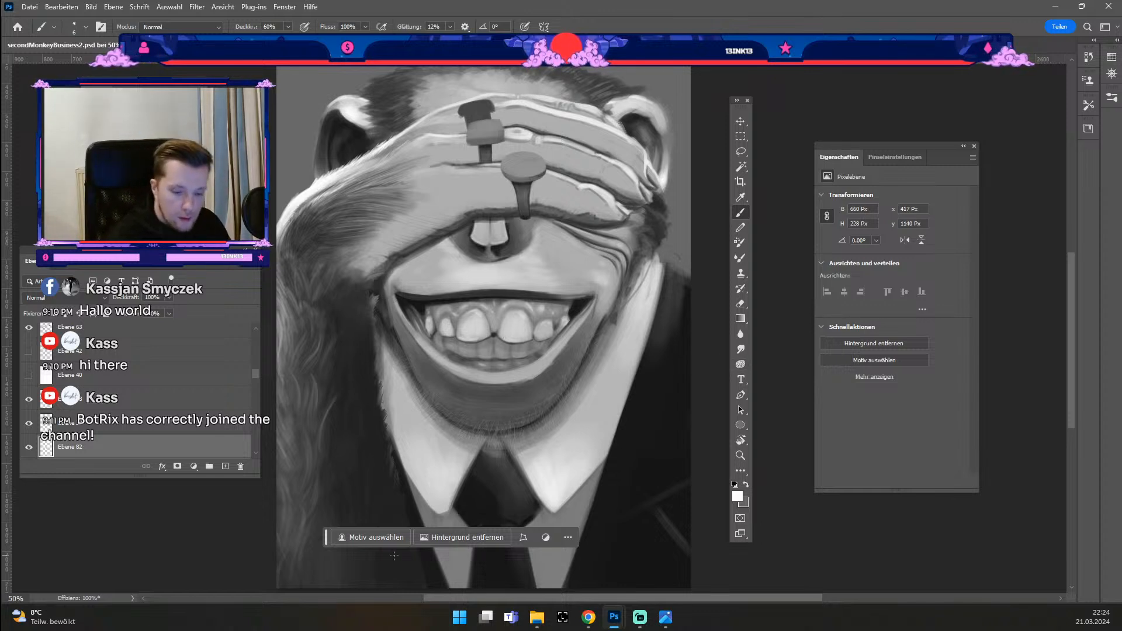
Step: Sample dark grey from the nostril beside the lower pin and shade its rim with a larger brush at 31% opacity
key(alt)
alt+click(507, 242)
key(odiaeresis)
key(numbersign)
key(numbersign)
key(numbersign)
key(numbersign)
key(numbersign)
key(numbersign)
key(numbersign)
key(3)
key(1)
key(numbersign)
key(numbersign)
drag(501, 255, 512, 244)
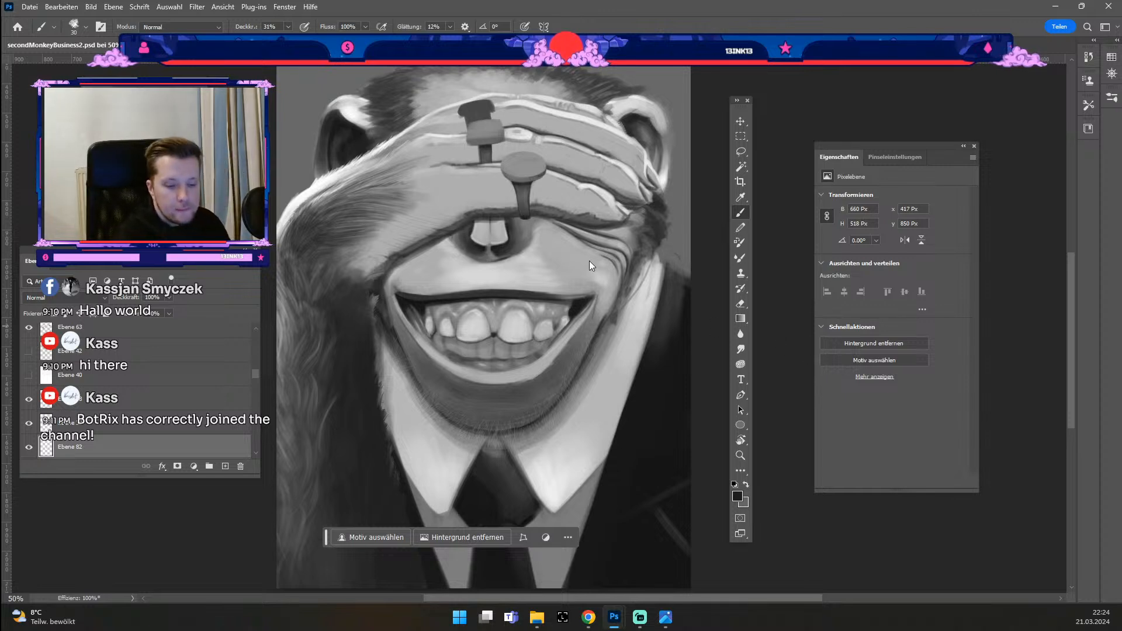
Step: Sample greys beneath the lower pin's tip and blend the nostril's outer edge with an enlarged brush
alt+click(517, 232)
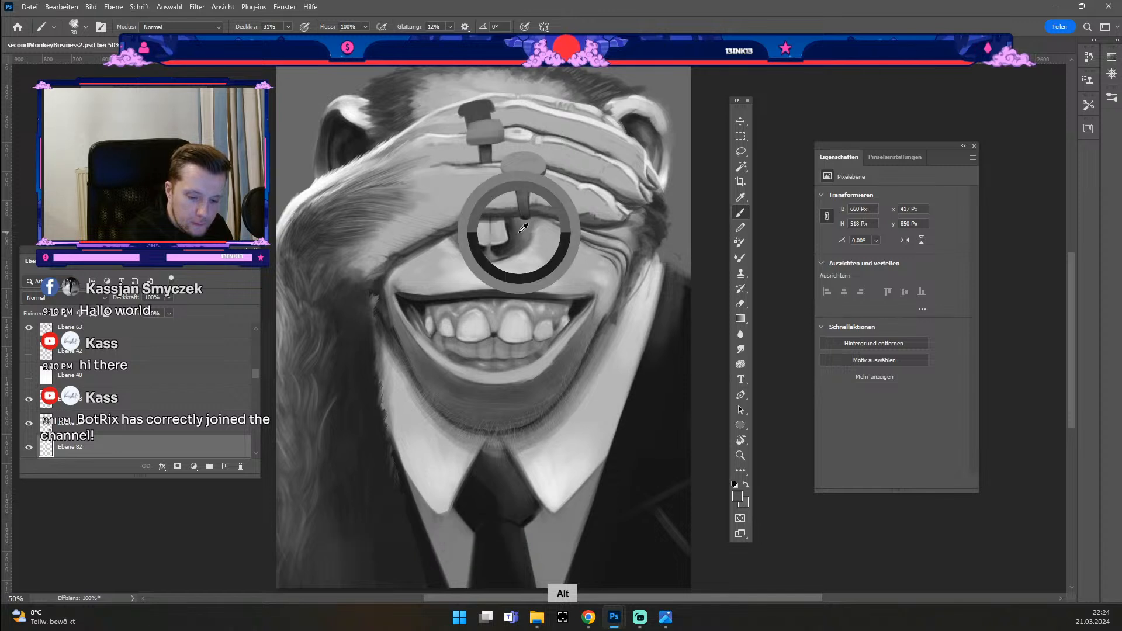
key(bracketright)
key(bracketright)
key(bracketright)
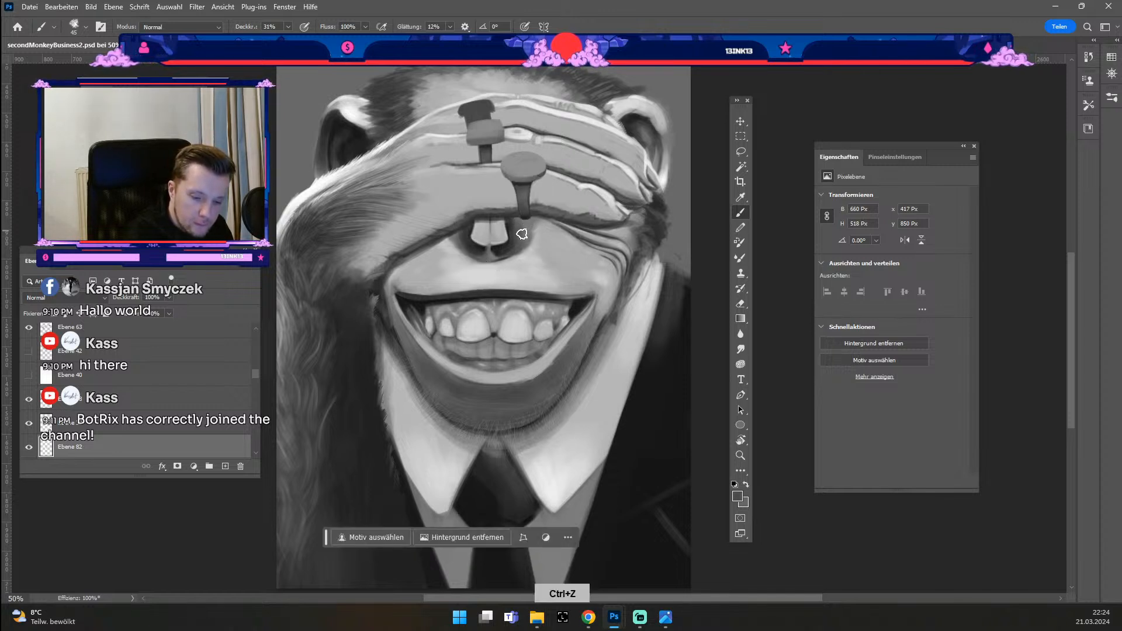
alt+click(513, 239)
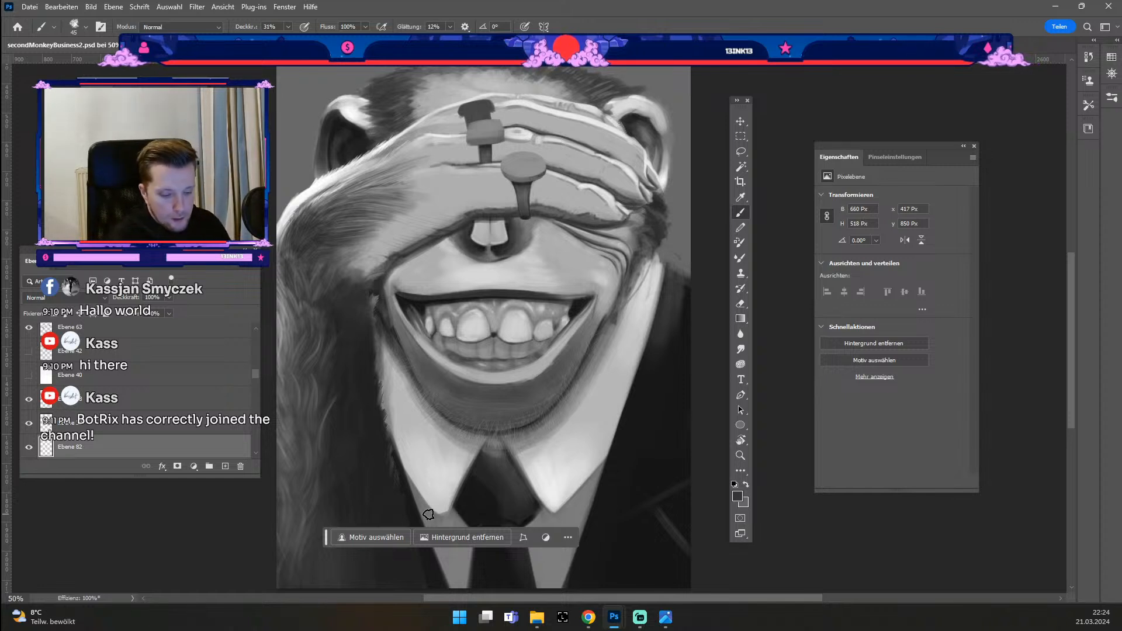
key(ctrl+minus)
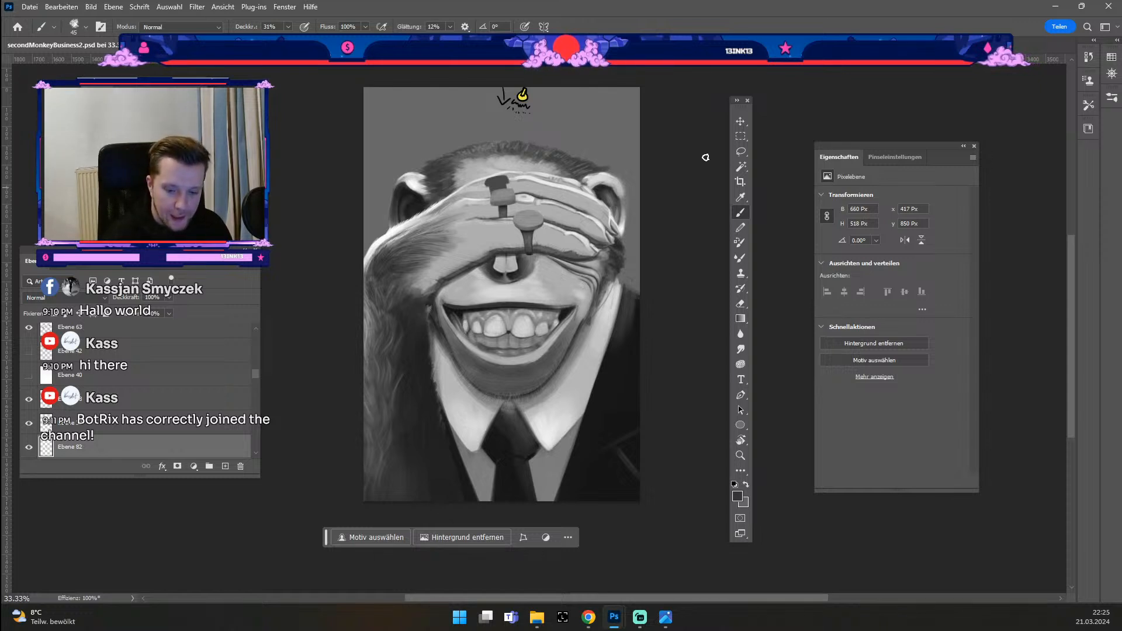
click(741, 121)
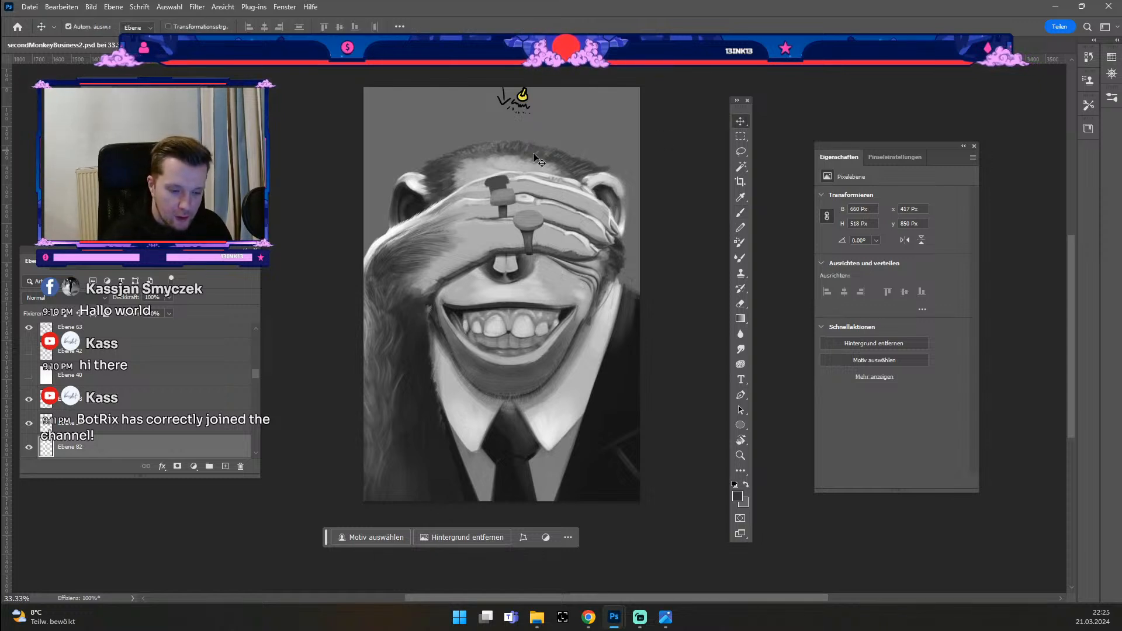
click(433, 220)
key(odiaeresis)
key(numbersign)
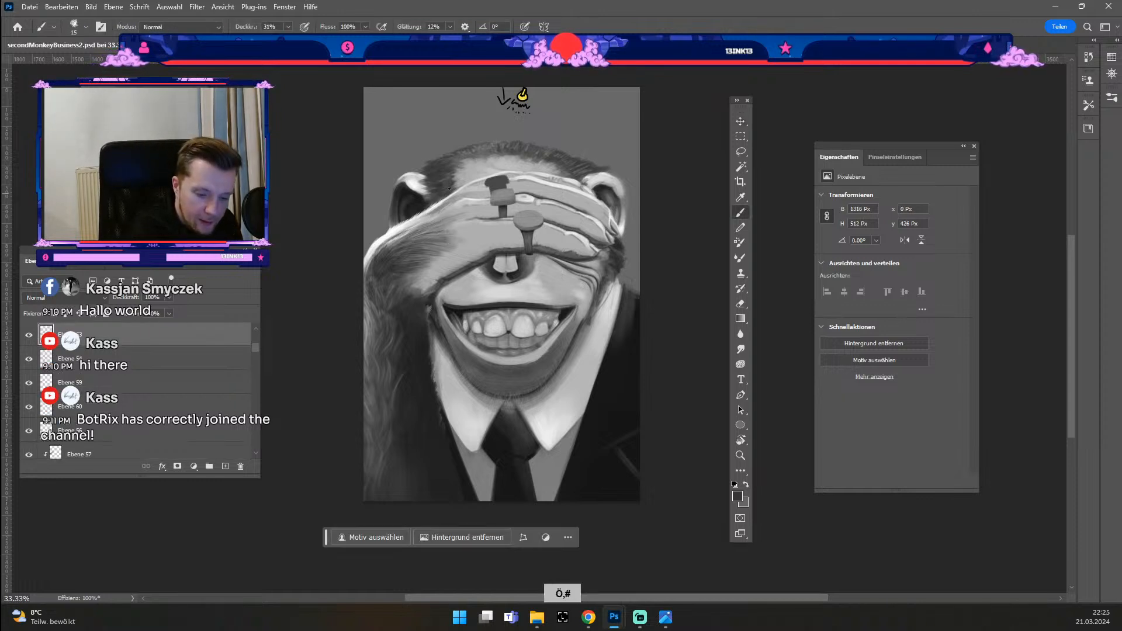
key(ctrl+z)
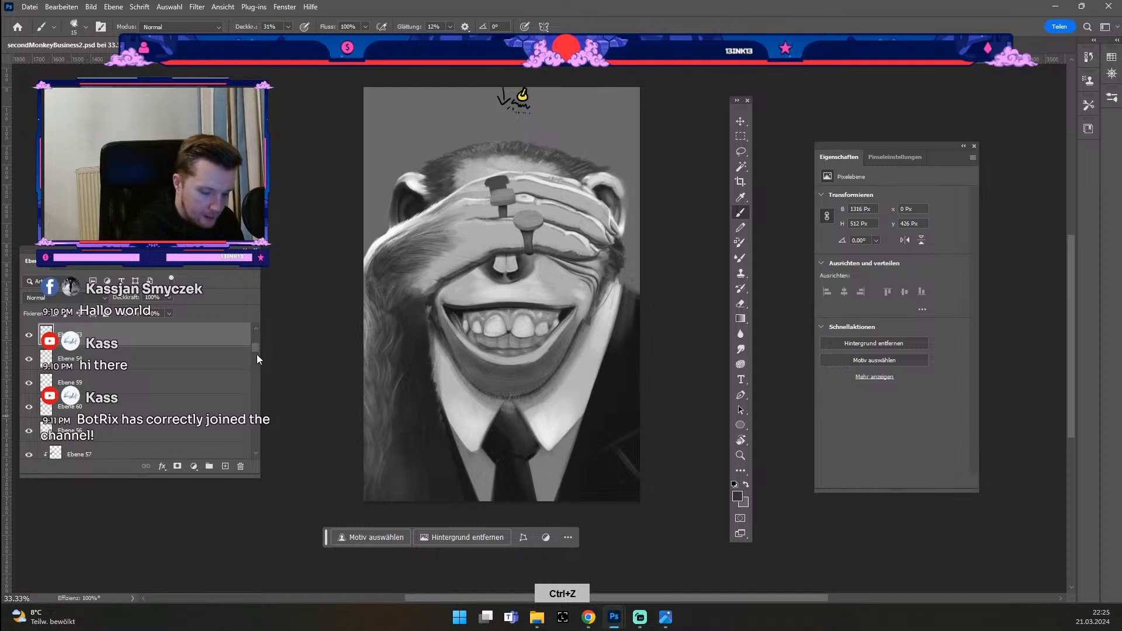
Step: Add a new layer above Ebene 79 and set the foreground colour to near-white sampled from the raised arm's highlight edge
drag(256, 349, 259, 323)
click(213, 337)
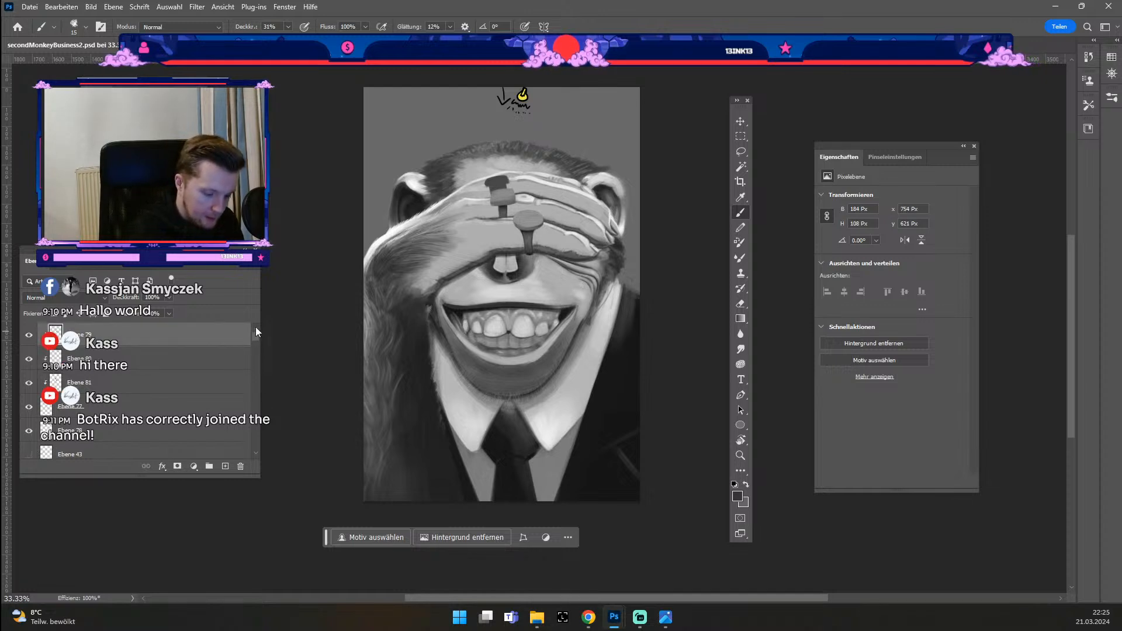
click(225, 465)
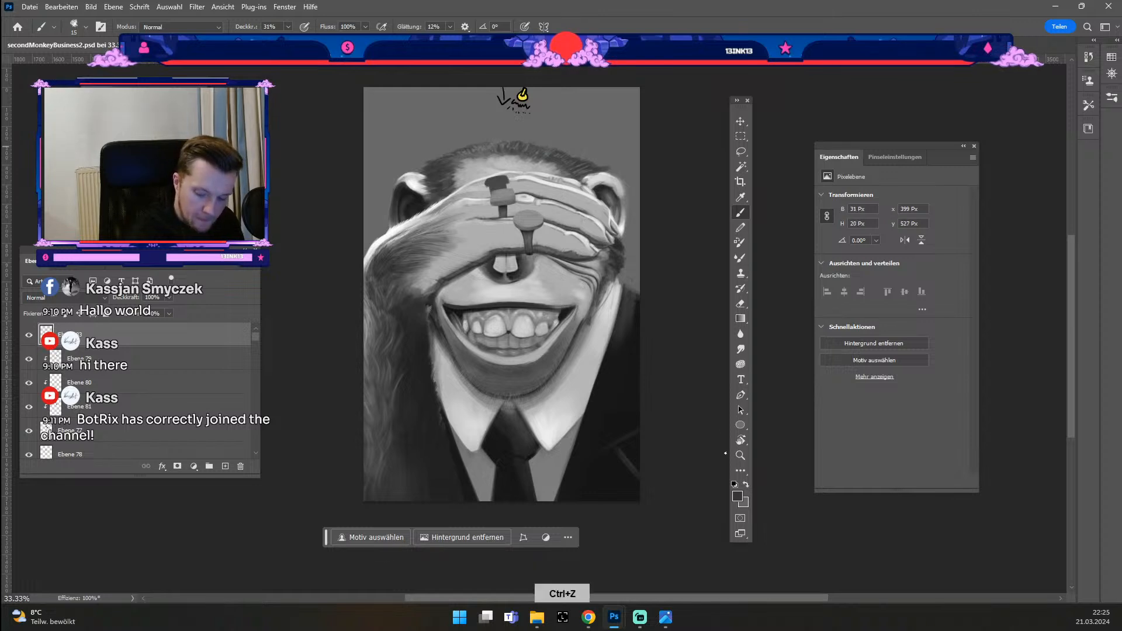
click(738, 495)
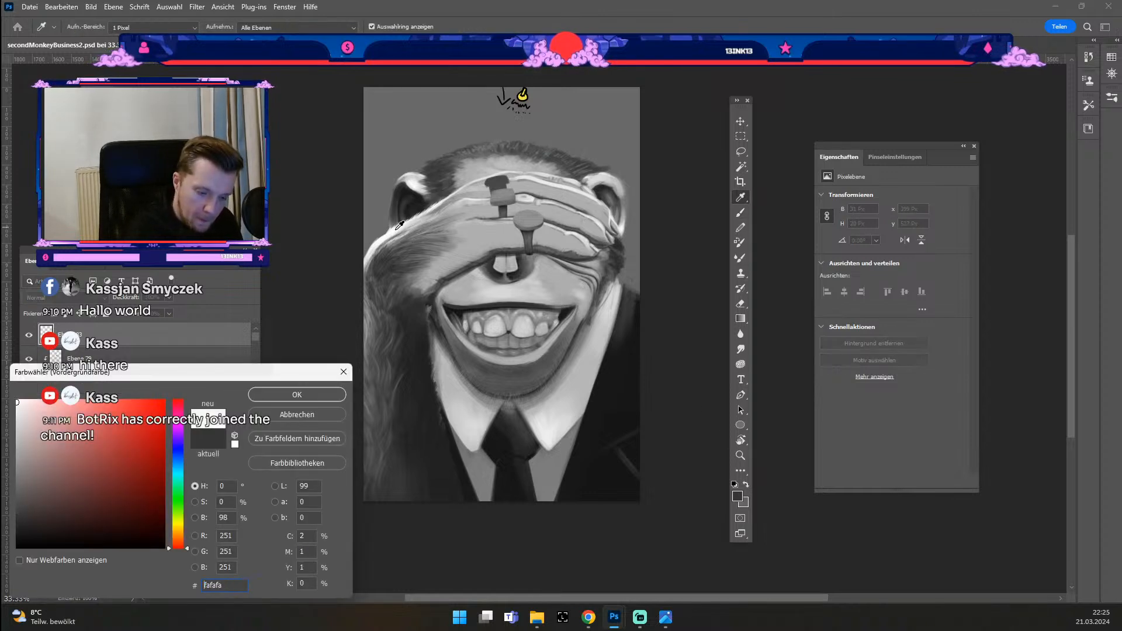
click(305, 393)
drag(476, 152, 480, 146)
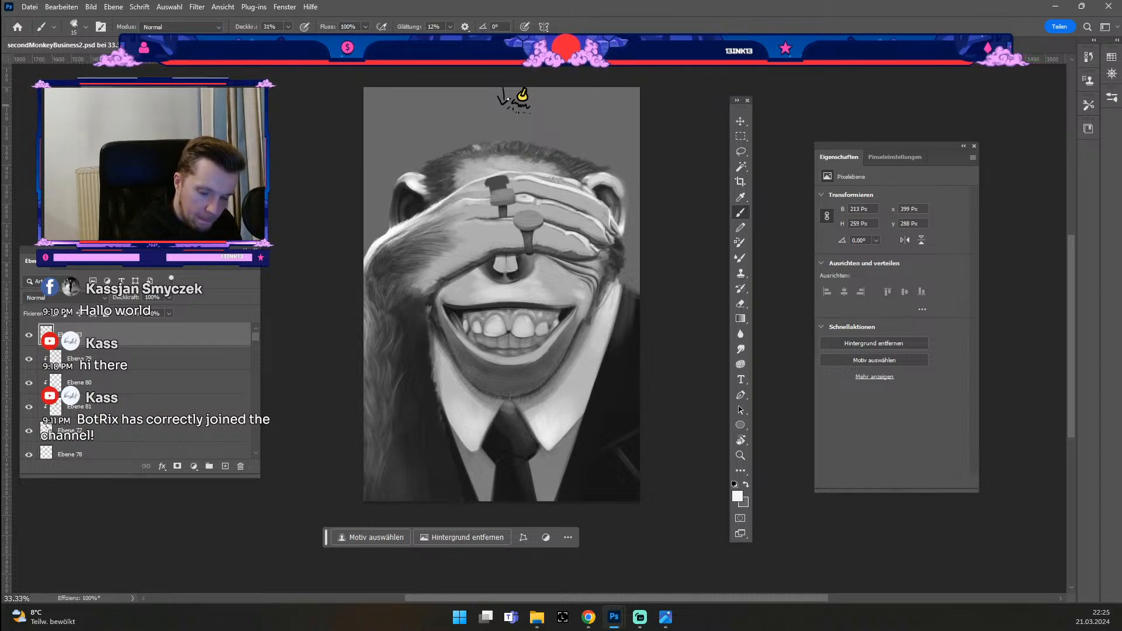
key(ctrl+z)
key(ctrl+z)
key(ctrl+z)
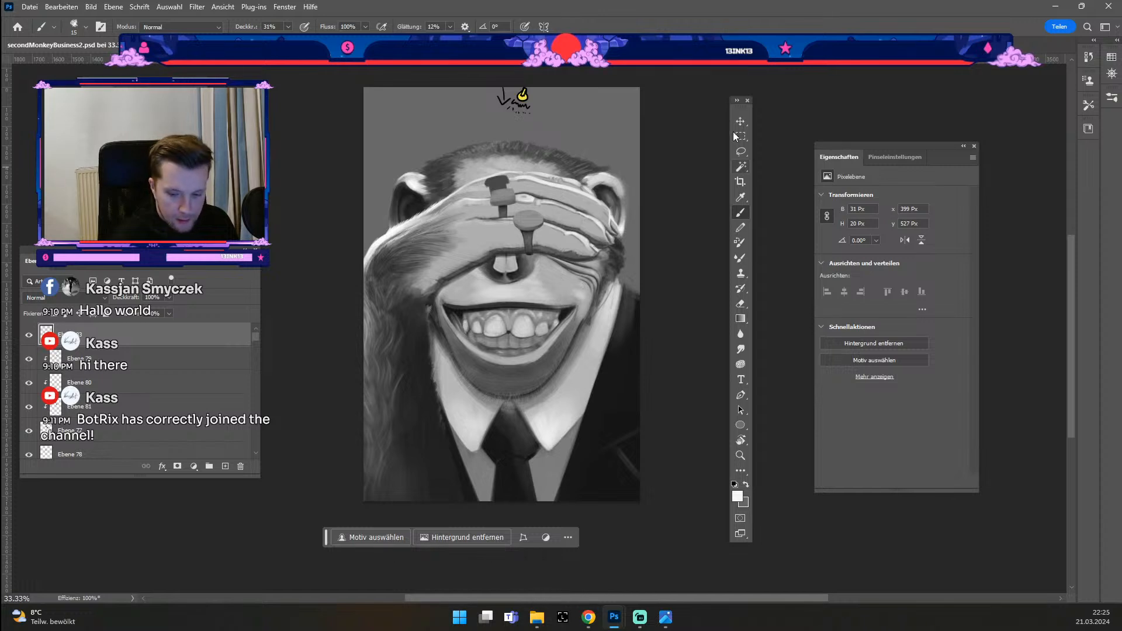
Step: Create a new layer above the head fur layer Ebene 38 and clip it to that layer
click(739, 121)
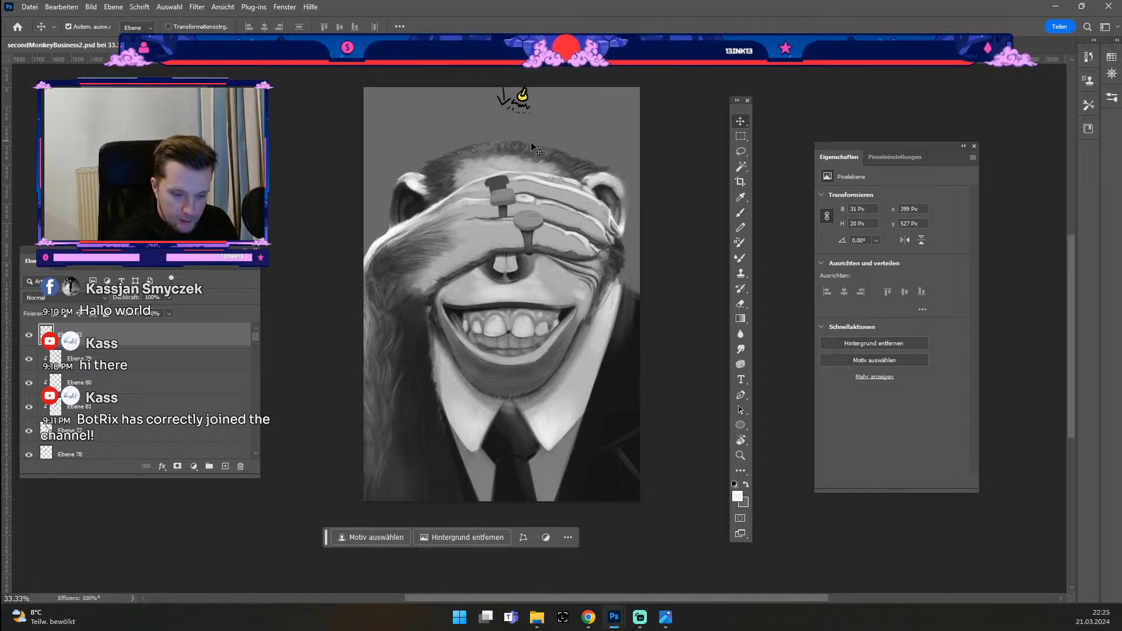
click(472, 145)
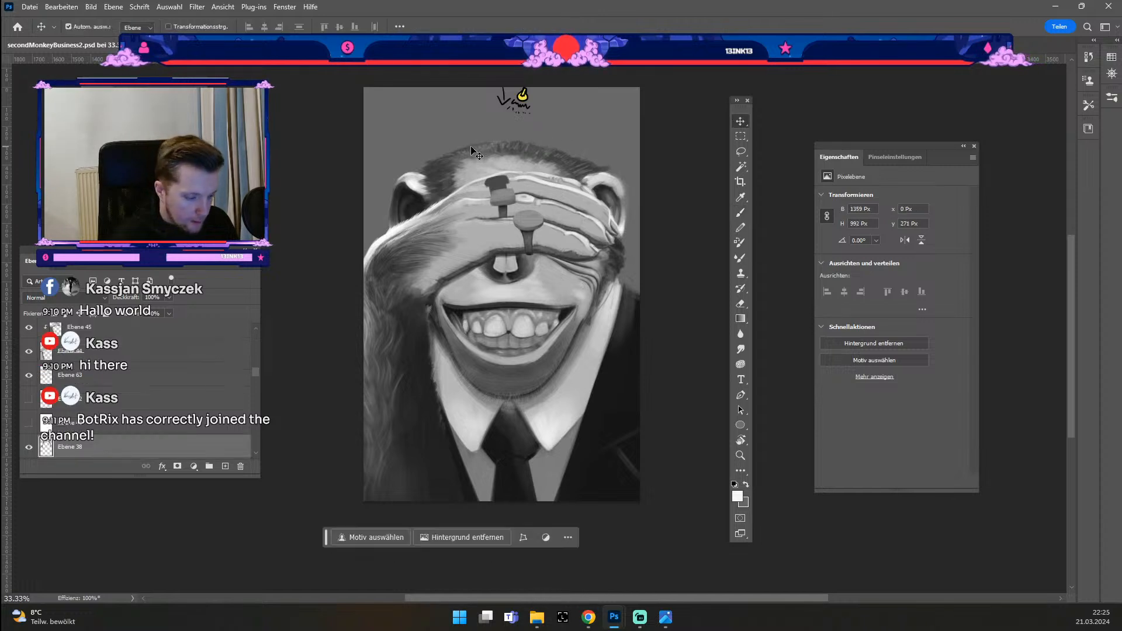
click(32, 450)
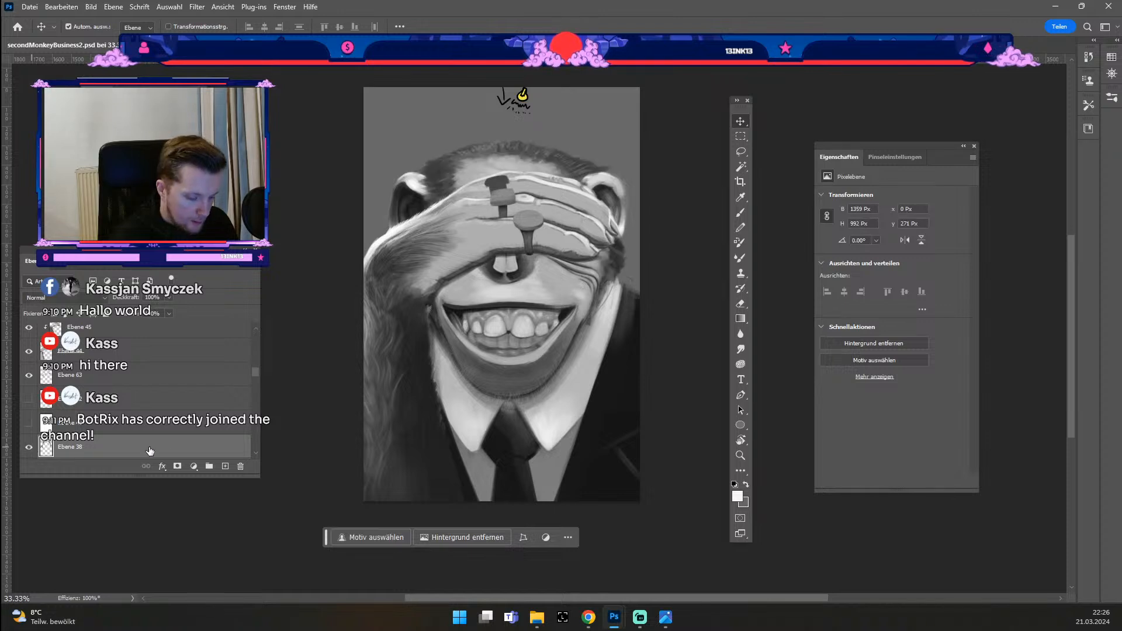
click(225, 467)
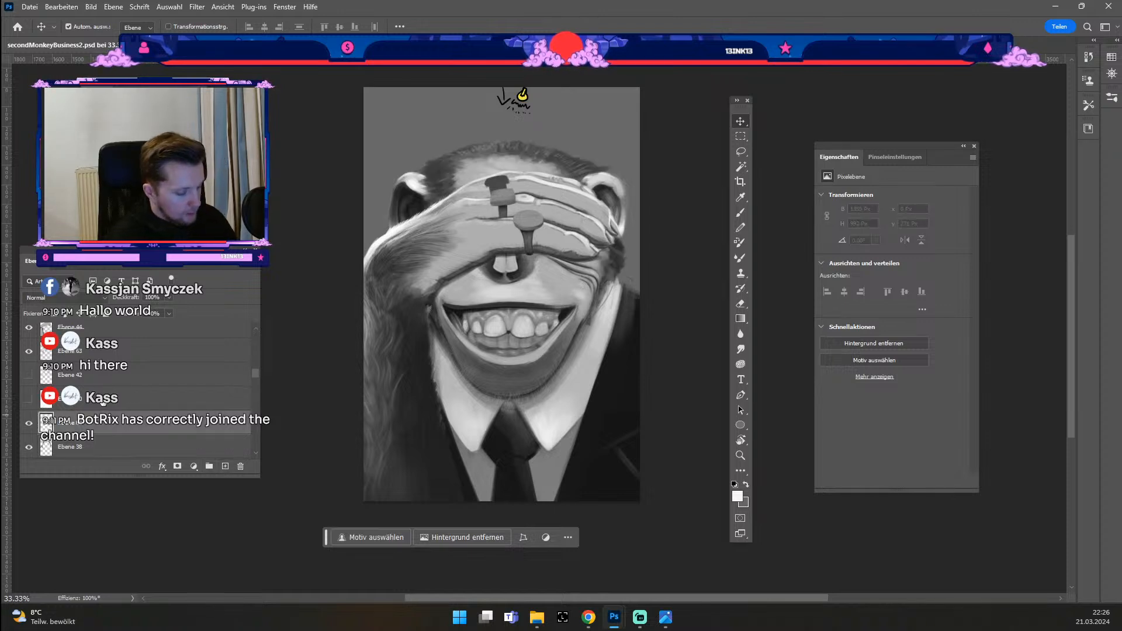
alt+click(44, 434)
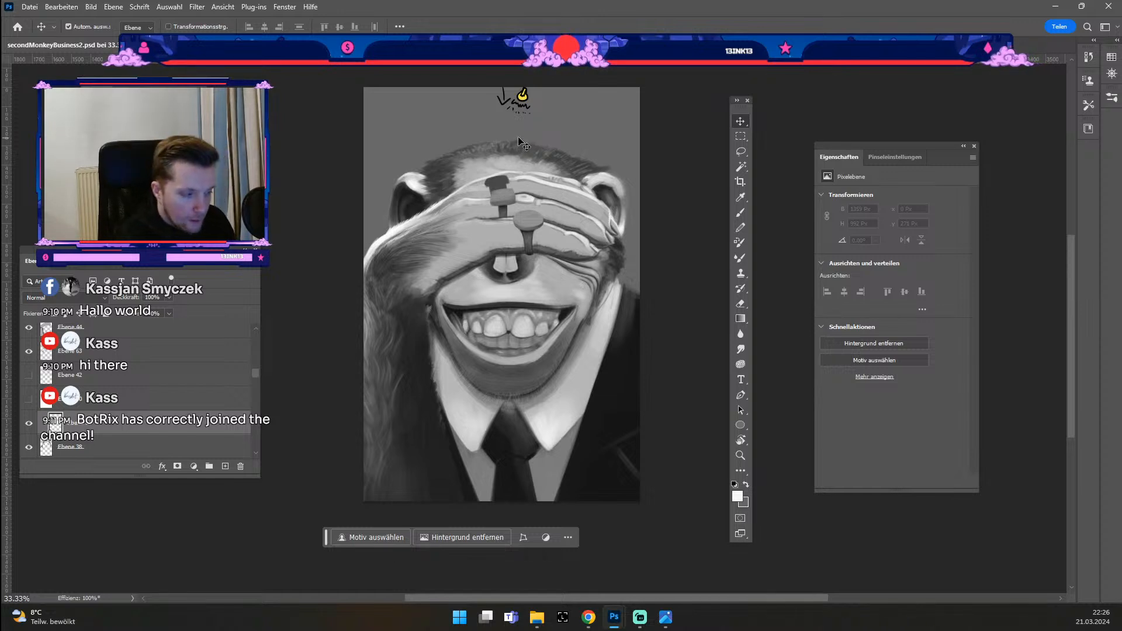
Step: Paint near-white highlights along the fur on top of the head at 31% opacity, undoing the misplaced stroke
key(b)
key(odiaeresis)
mouse_move(515, 143)
mouse_down()
mouse_move(571, 134)
mouse_move(556, 149)
mouse_up()
key(ctrl+z)
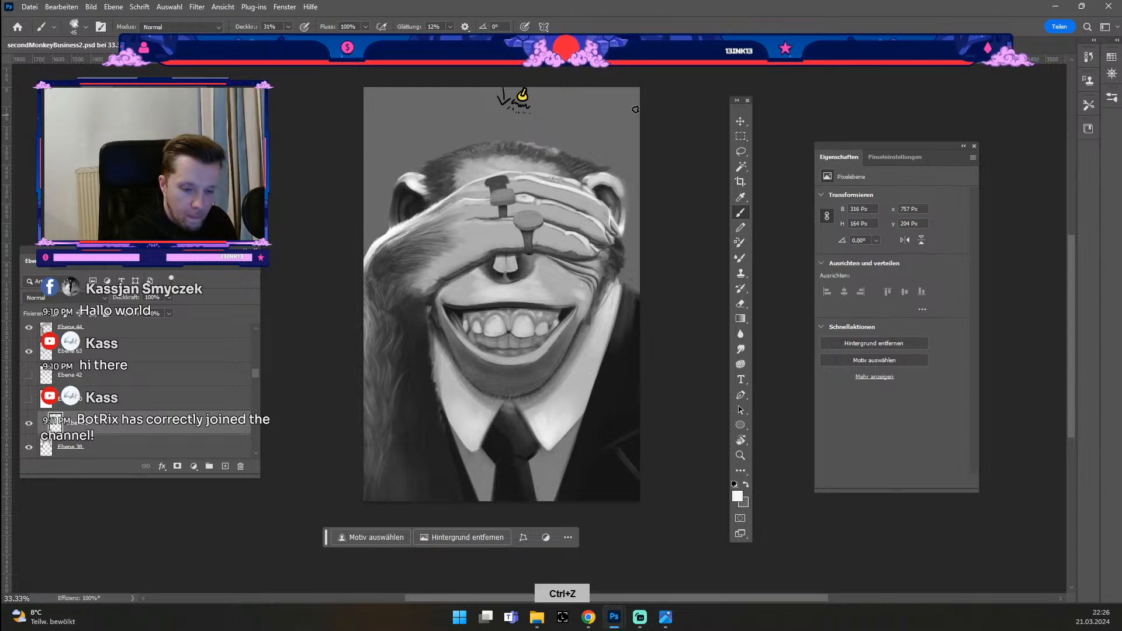
Step: Add finer near-white hair strokes to the fur just right of the crown with a smaller brush
key(ctrl+minus)
key(ctrl+plus)
key(space)
drag(588, 145, 602, 394)
key(odiaeresis)
key(odiaeresis)
key(odiaeresis)
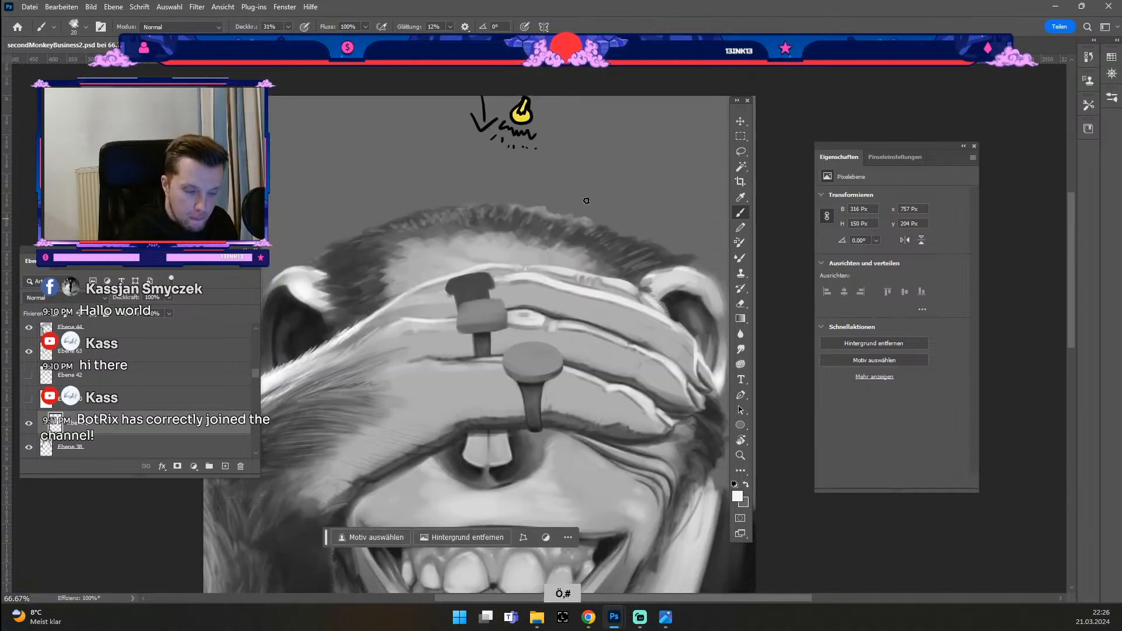
key(odiaeresis)
key(odiaeresis)
drag(576, 236, 581, 230)
Step: Enlarge the brush to about 40 px and extend the near-white fur highlights across both sides of the head's outline
key(numbersign)
key(numbersign)
key(numbersign)
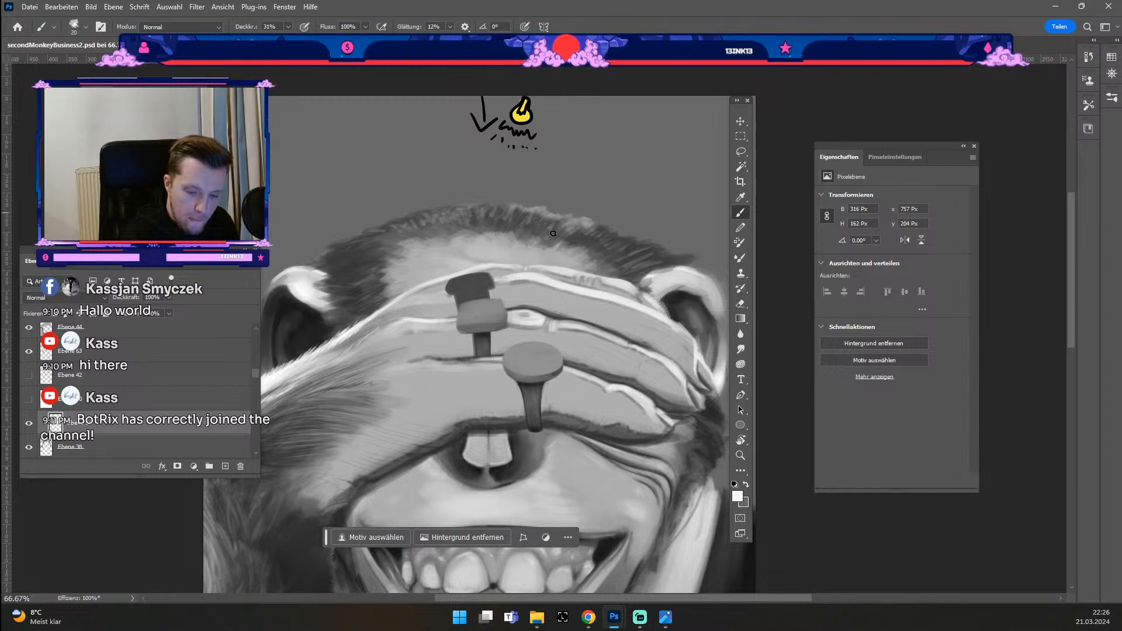
key(numbersign)
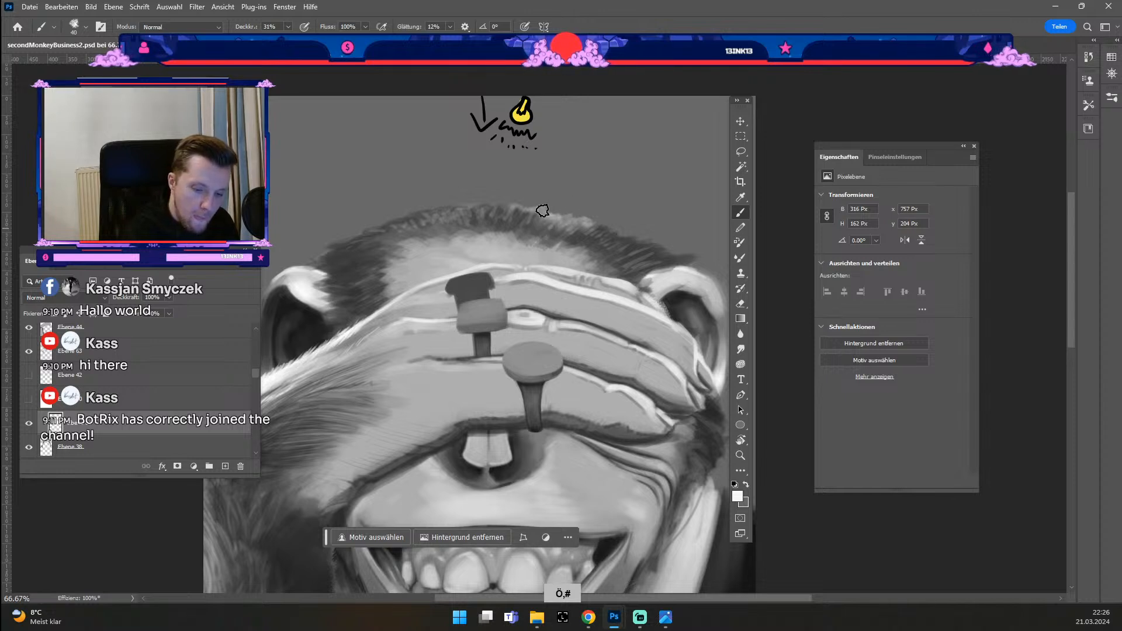
mouse_move(506, 215)
mouse_down()
mouse_move(487, 212)
mouse_move(473, 227)
mouse_move(443, 220)
mouse_move(484, 210)
mouse_move(426, 202)
mouse_move(402, 226)
mouse_move(343, 236)
mouse_move(376, 228)
mouse_move(338, 252)
mouse_move(372, 240)
mouse_up()
key(numbersign)
mouse_move(604, 238)
mouse_down()
mouse_move(678, 234)
mouse_move(642, 246)
mouse_move(711, 260)
mouse_move(652, 261)
mouse_move(698, 262)
mouse_move(660, 256)
mouse_move(707, 245)
mouse_move(604, 258)
mouse_up()
Step: Lighten the forehead hairline and the fur beside the left ear with progressively smaller near-white brushes
key(odiaeresis)
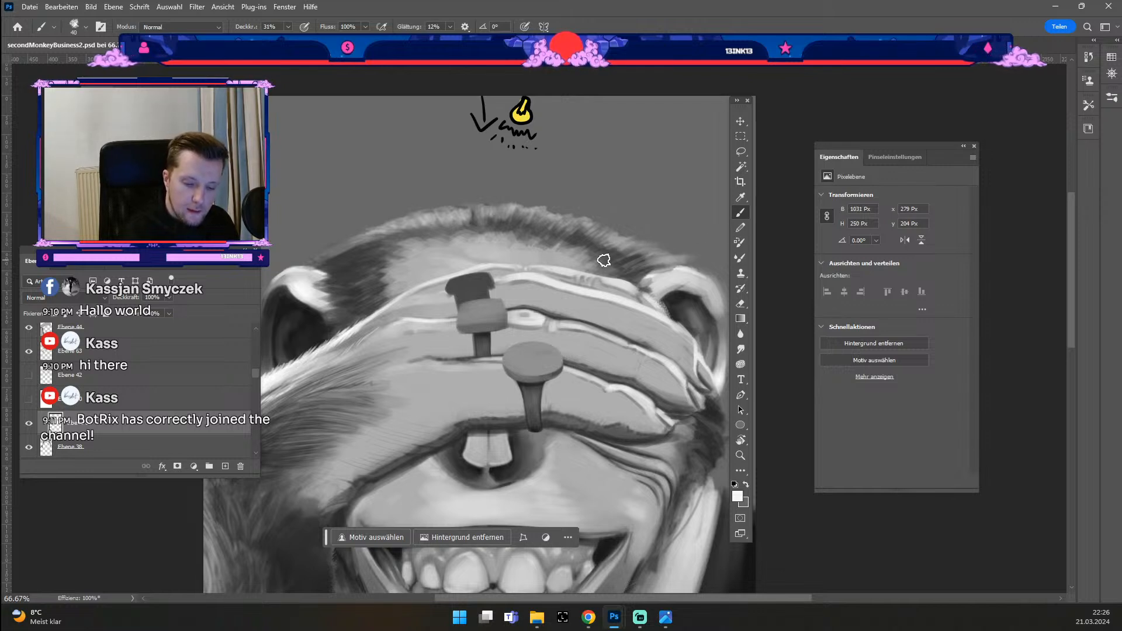
key(odiaeresis)
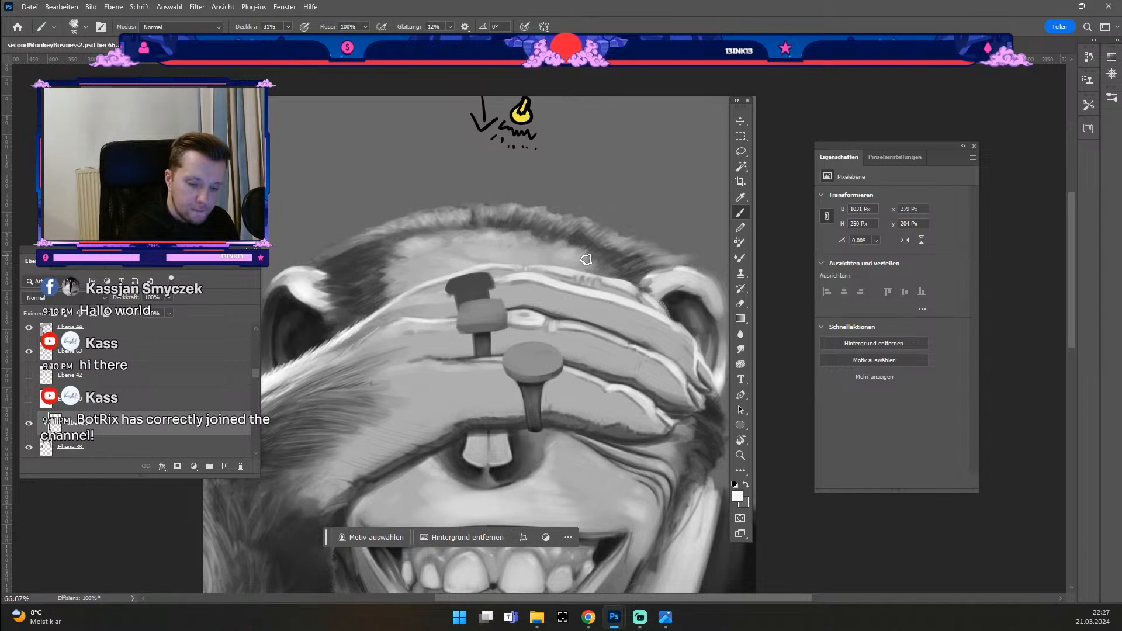
mouse_move(402, 249)
mouse_down()
mouse_move(378, 256)
mouse_move(392, 260)
mouse_move(374, 263)
mouse_move(361, 300)
mouse_move(392, 289)
mouse_move(383, 299)
mouse_move(353, 277)
mouse_up()
key(odiaeresis)
key(odiaeresis)
key(odiaeresis)
key(odiaeresis)
key(odiaeresis)
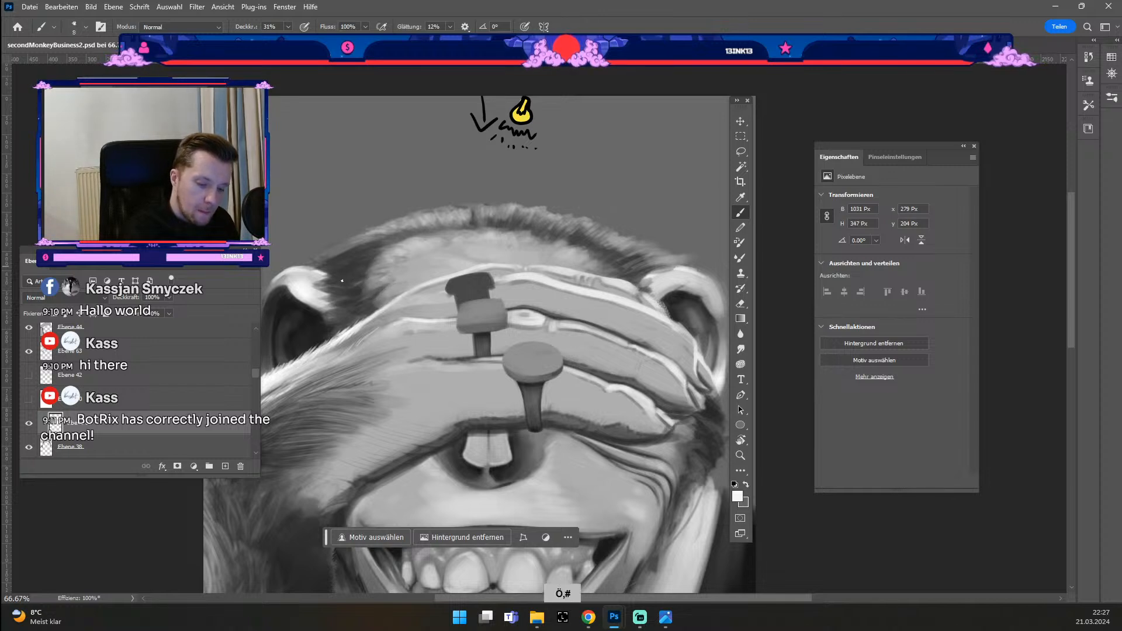
key(odiaeresis)
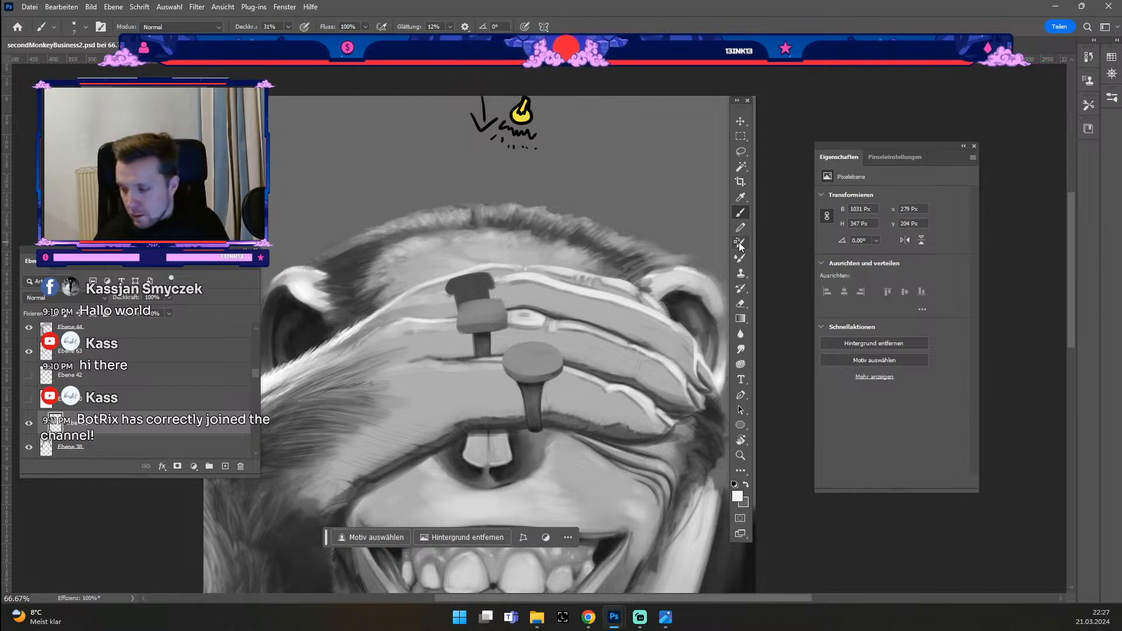
Step: Paint near-white fur strokes where the head meets the top of the left ear with a 20 px brush
key(ctrl+minus)
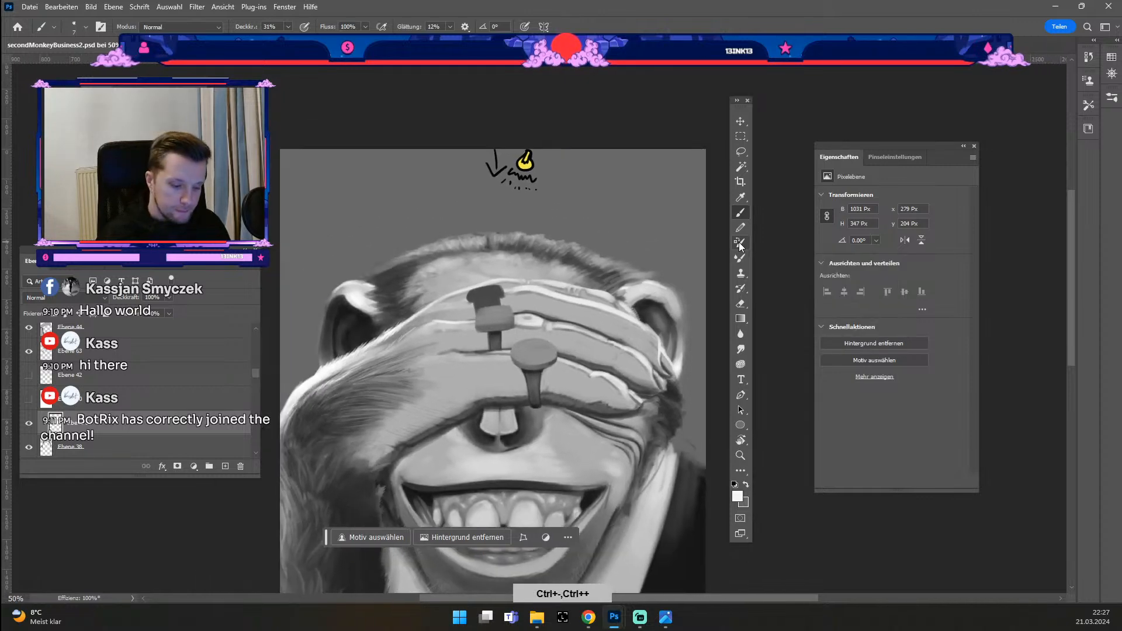
key(odiaeresis)
key(numbersign)
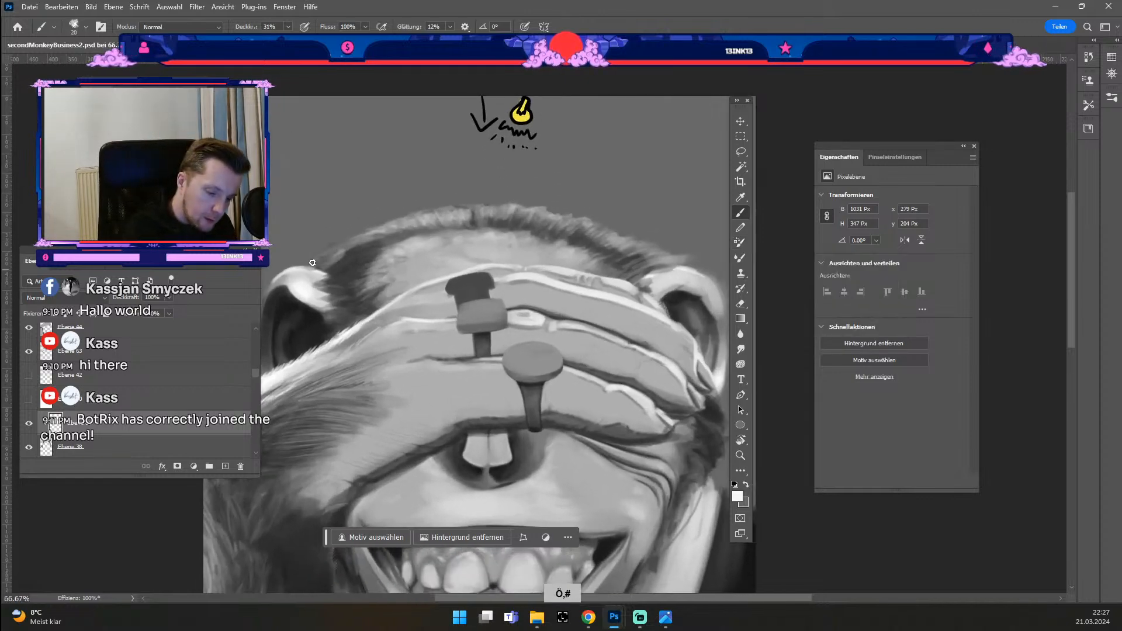
key(ctrl+z)
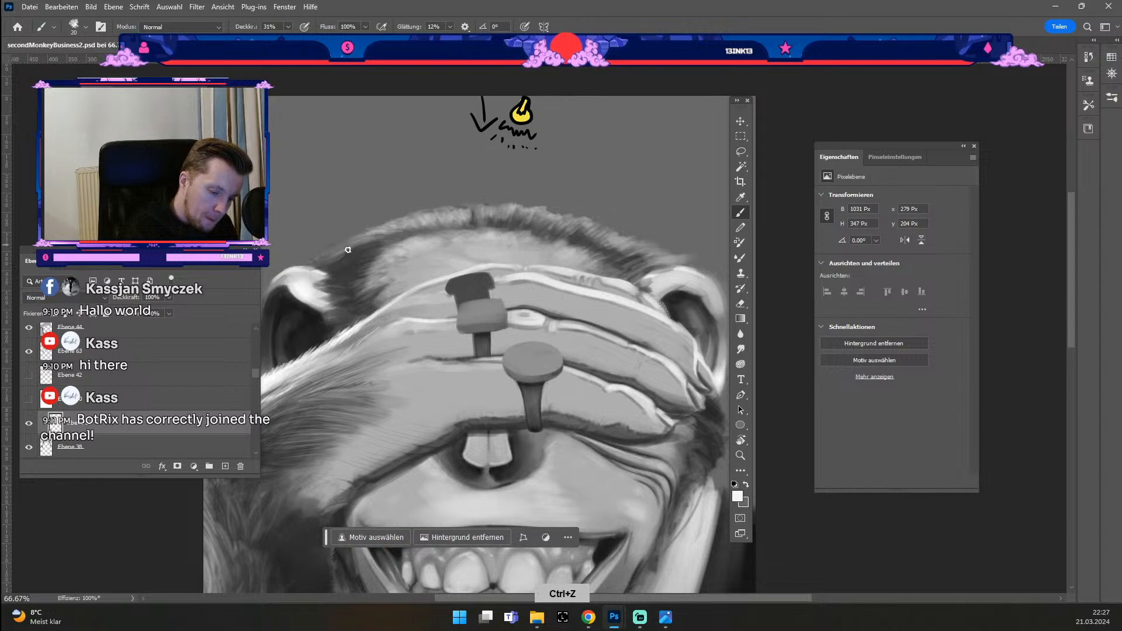
mouse_move(316, 262)
mouse_down()
mouse_move(345, 241)
mouse_move(329, 266)
mouse_up()
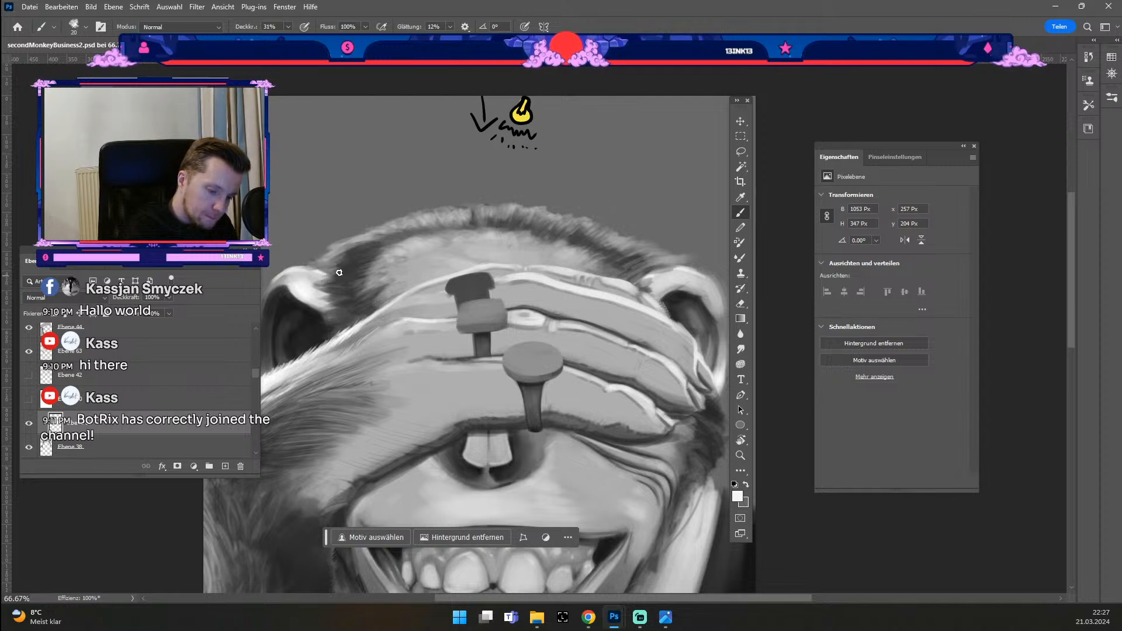
Step: Refine the light hairs at the left temple with a brush of about 8 to 10 px, undoing the misplaced stroke
key(odiaeresis)
key(odiaeresis)
key(odiaeresis)
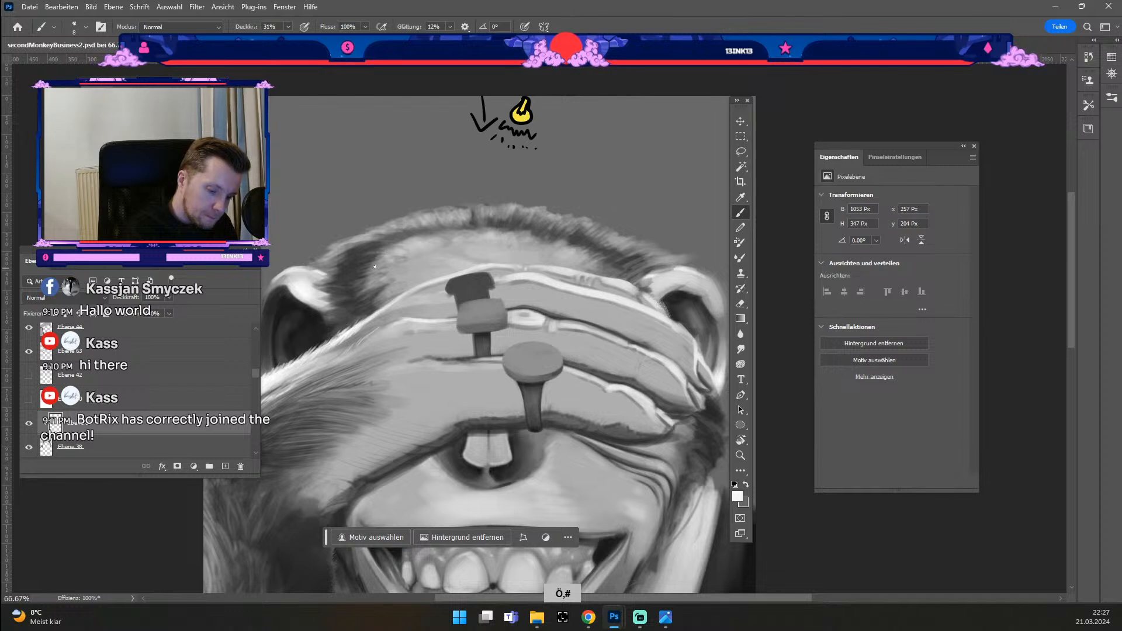
key(ctrl+z)
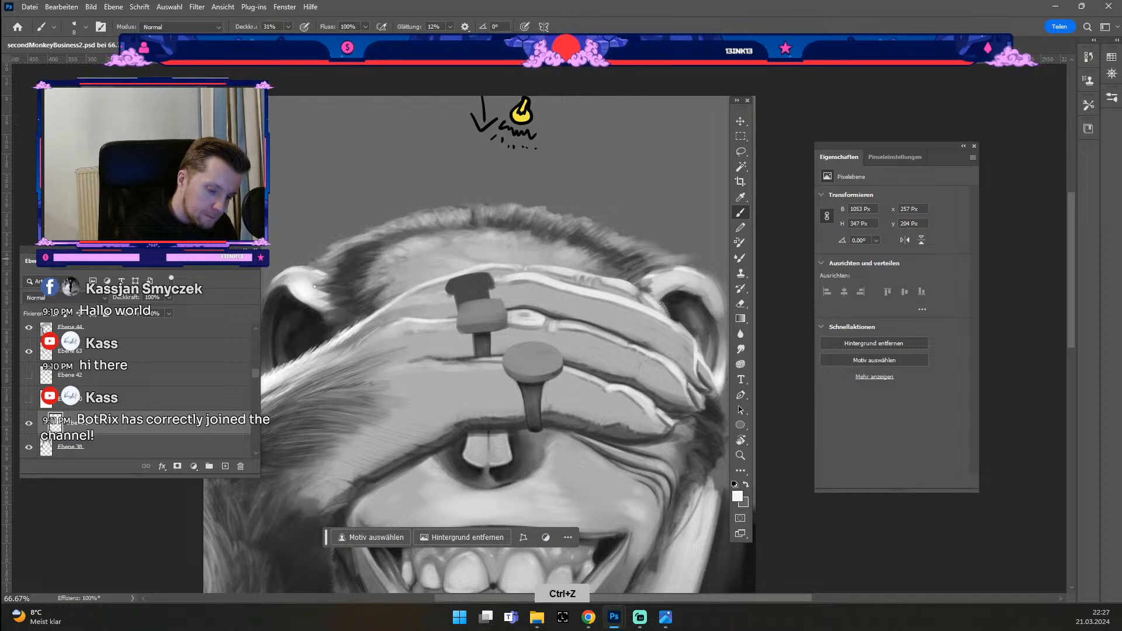
key(numbersign)
key(numbersign)
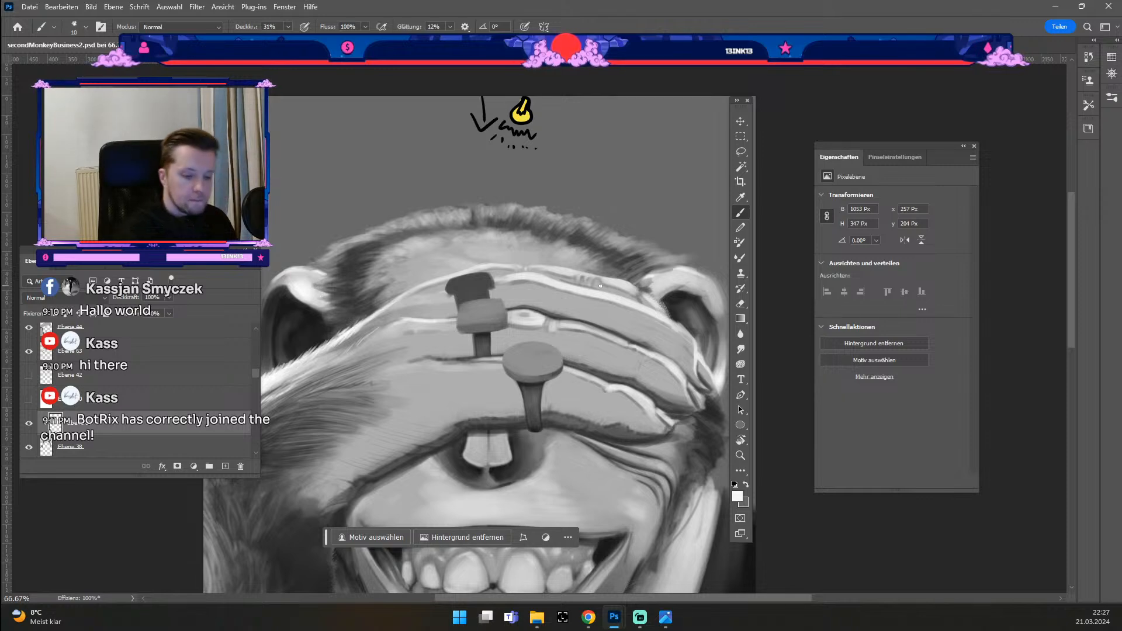
key(ctrl+minus)
key(ctrl+minus)
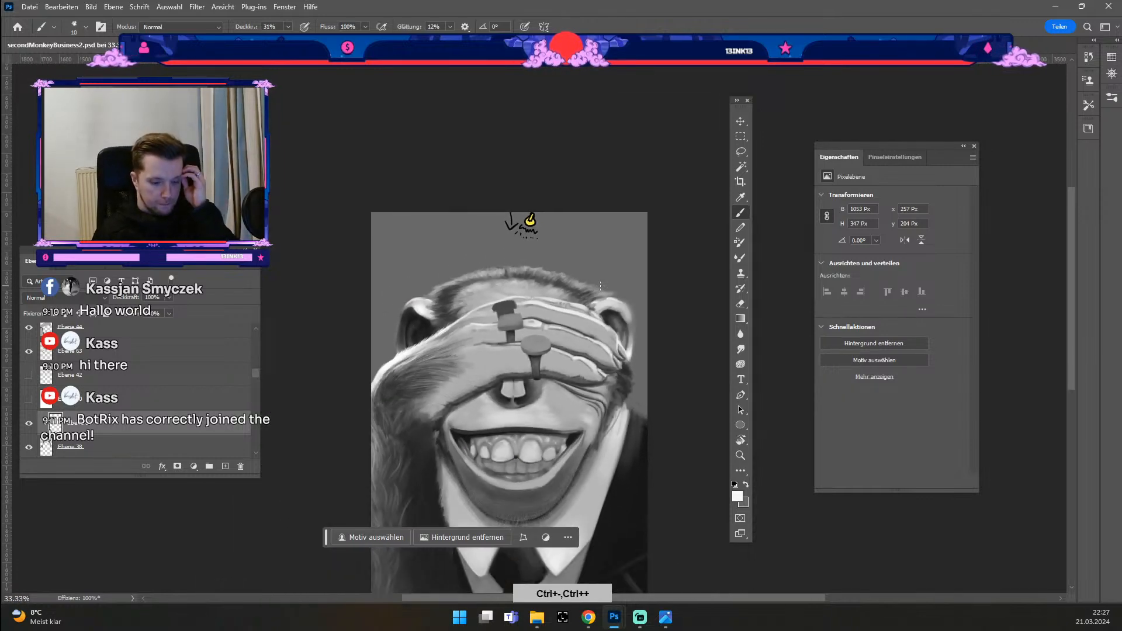
key(ctrl+minus)
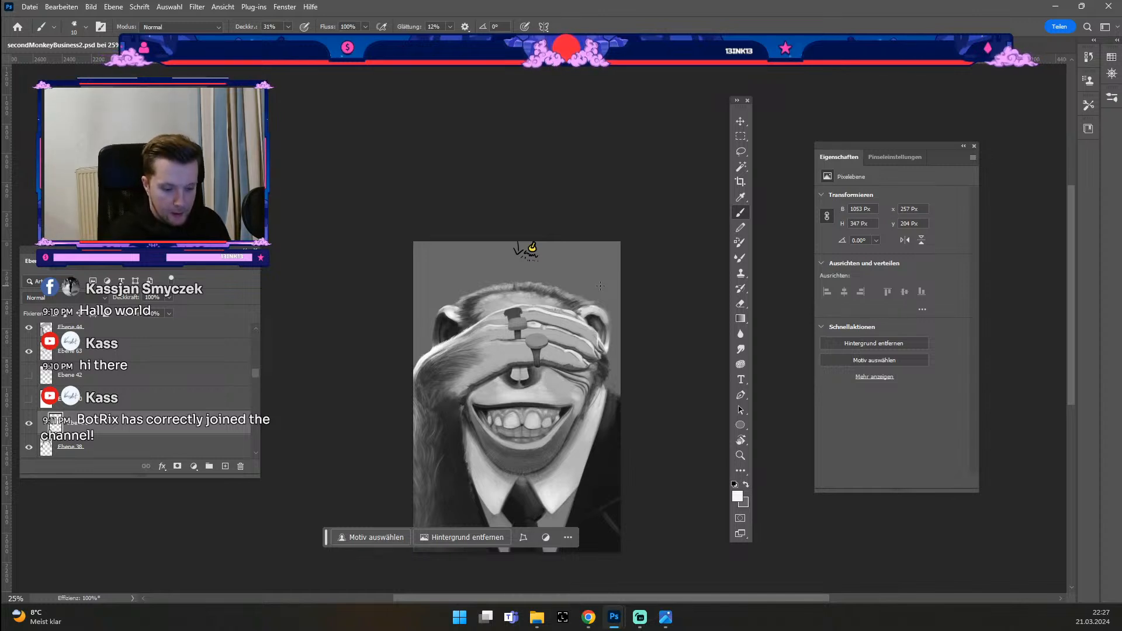
key(ctrl+plus)
key(ctrl+plus)
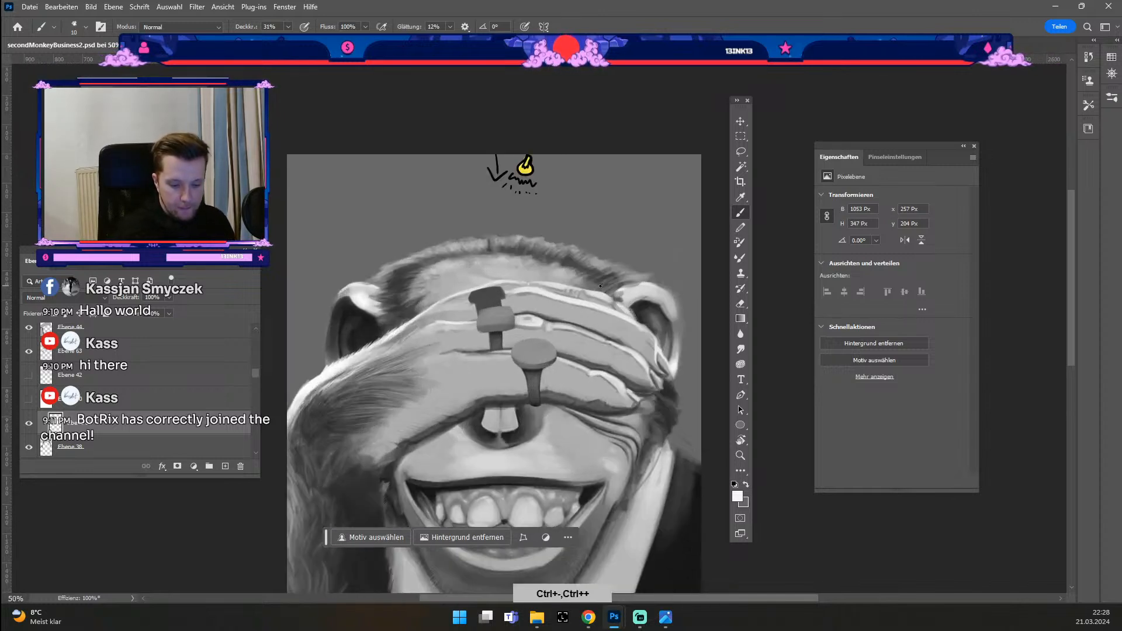
key(ctrl+plus)
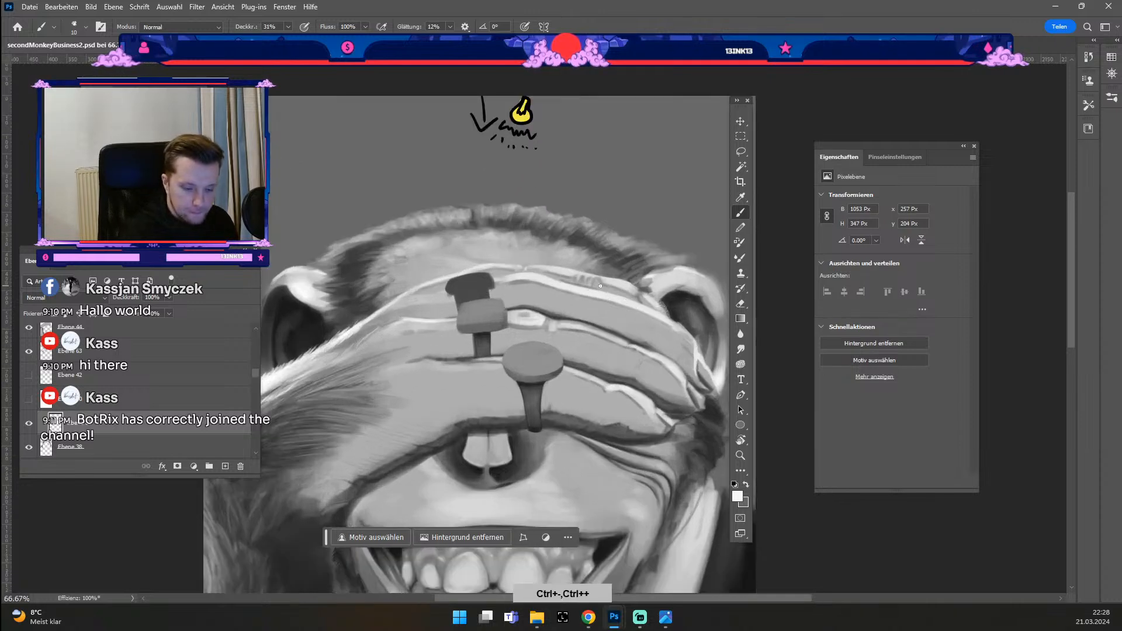
key(alt)
alt+click(358, 269)
key(numbersign)
key(numbersign)
key(numbersign)
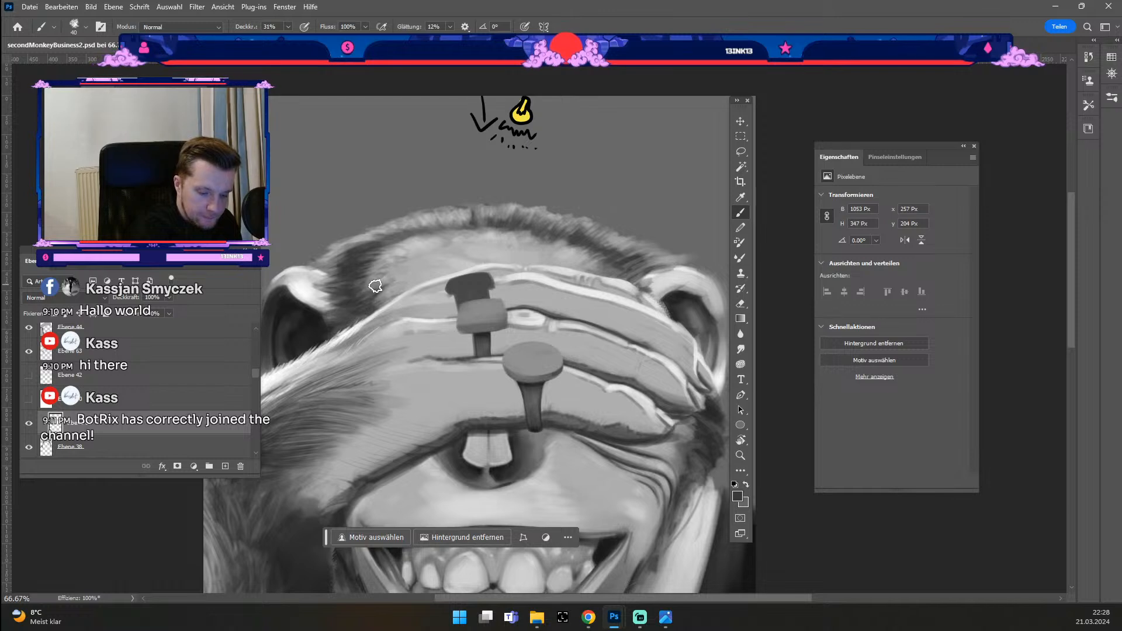
key(ctrl+z)
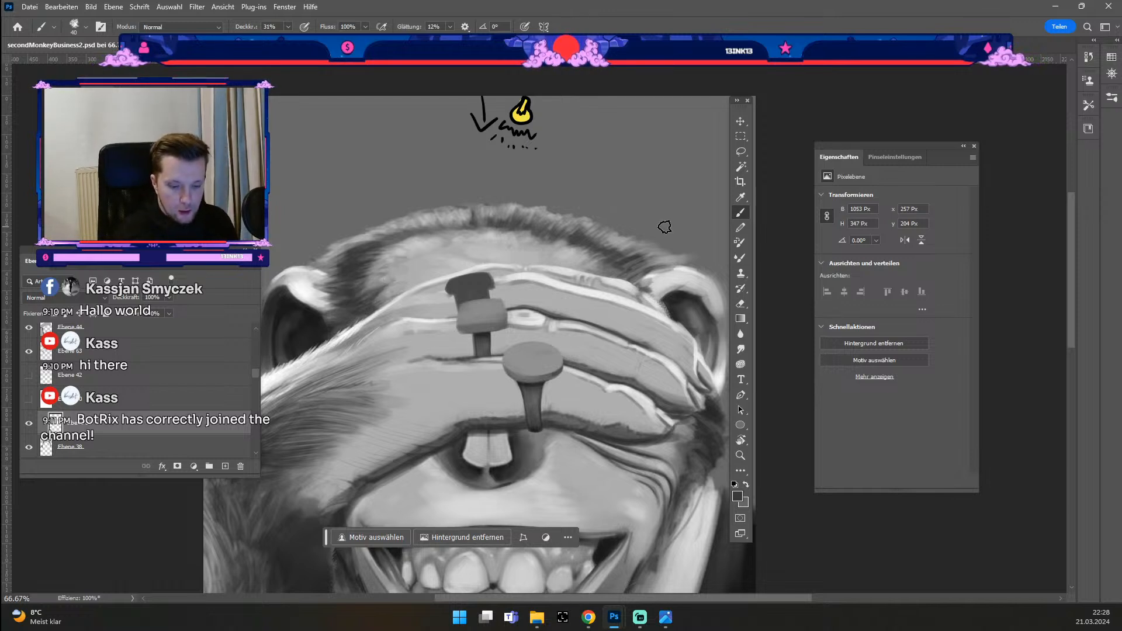
Step: Sample the dark fur tone beside the left temple and add a new layer at the top of the layer stack
key(ctrl+minus)
key(ctrl+minus)
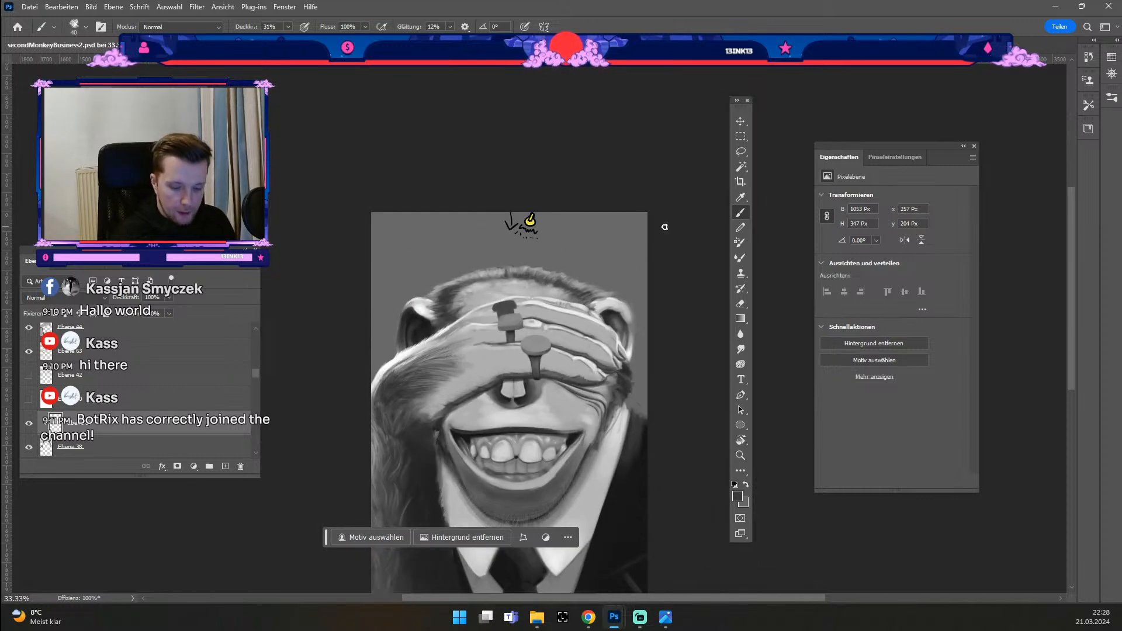
key(ctrl+plus)
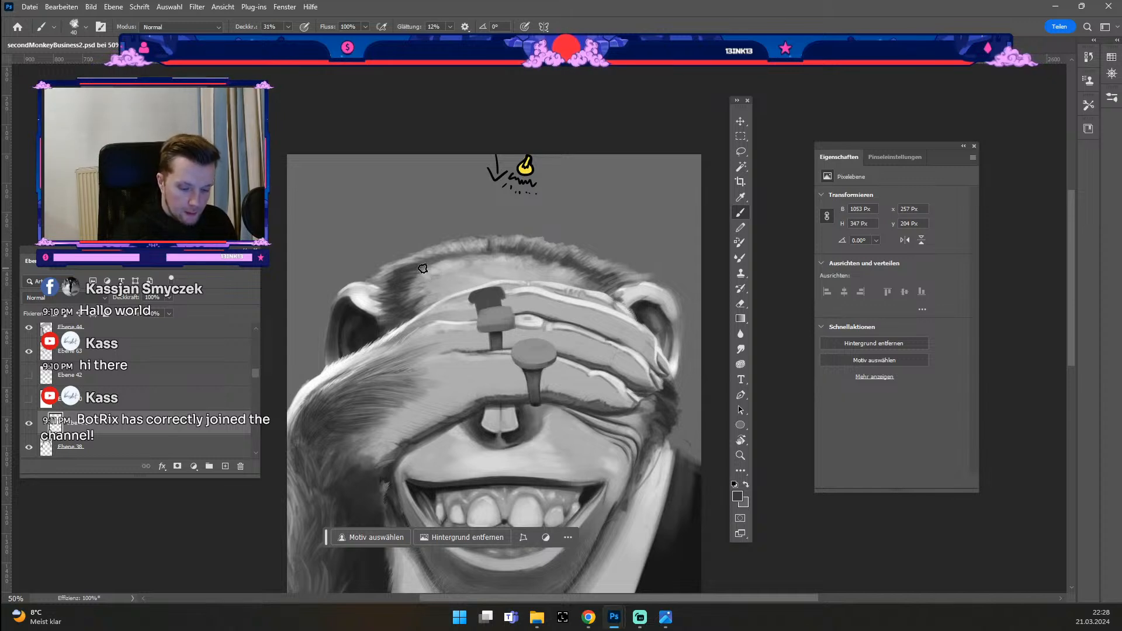
alt+click(398, 264)
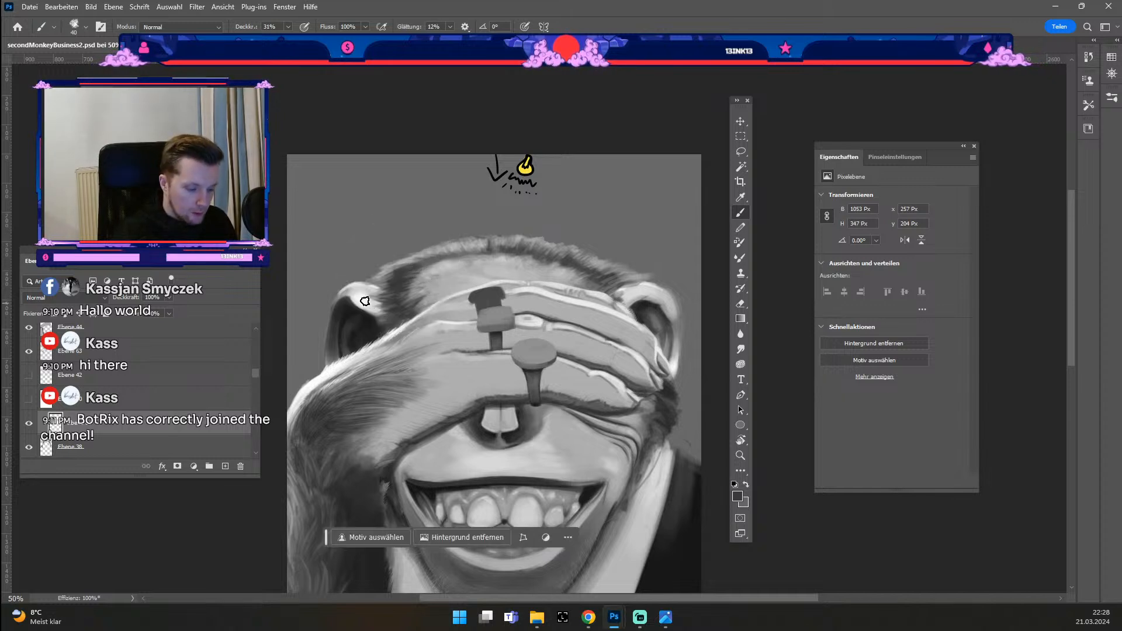
drag(258, 374, 252, 307)
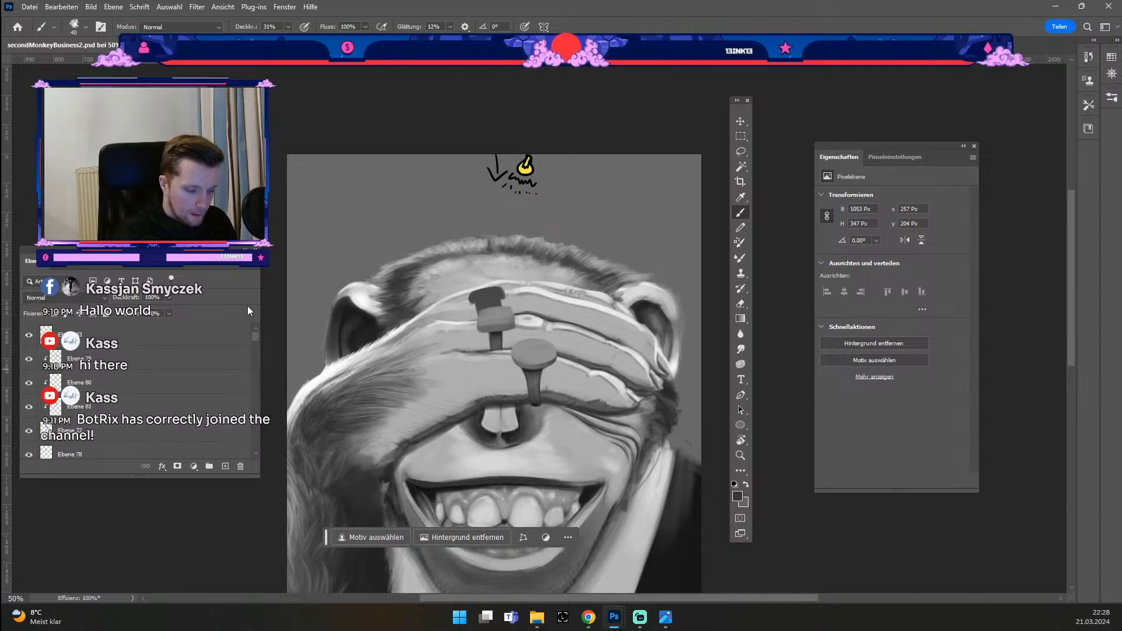
click(172, 334)
click(226, 467)
key(b)
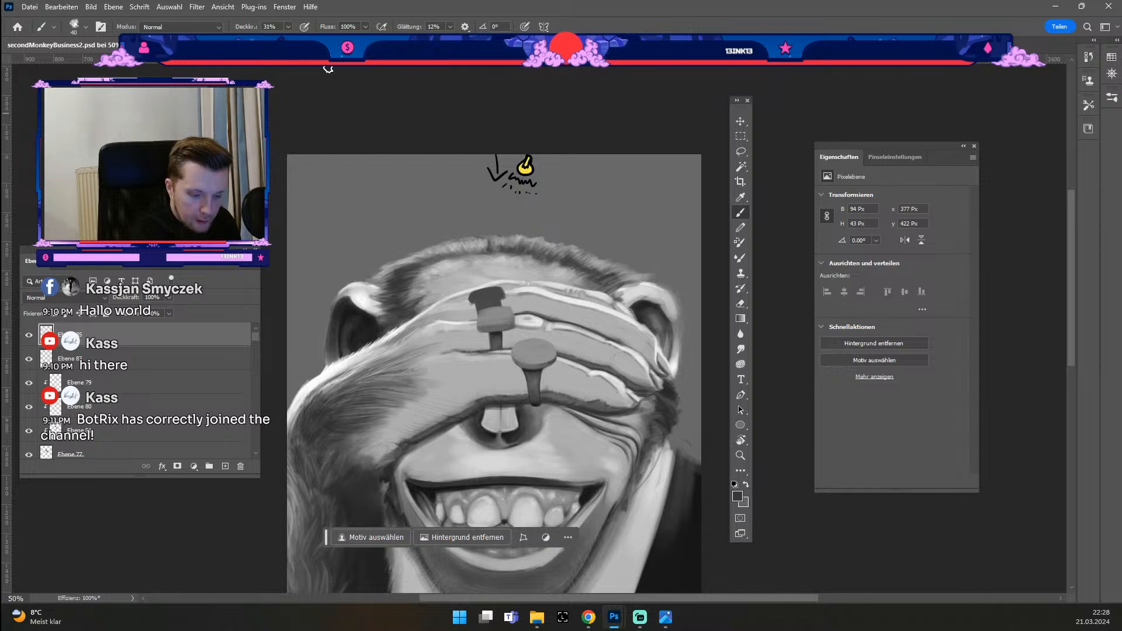
Step: Paint dark fur over the left temple on the new layer with a 20 to 30 px brush at 66% opacity
key(ö)
key(ö)
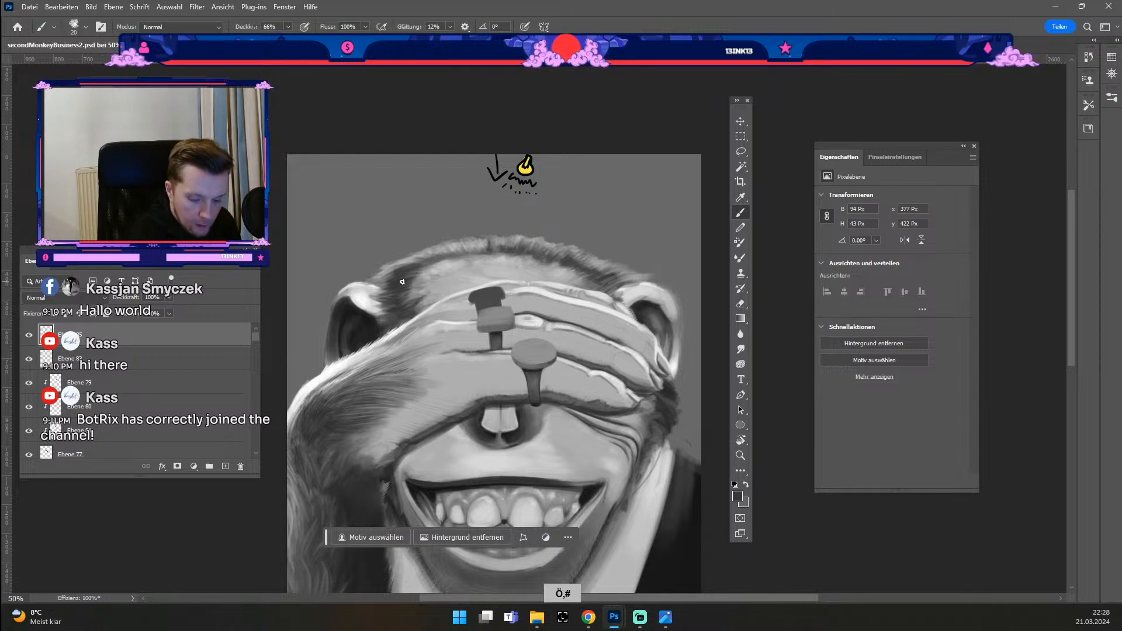
mouse_move(400, 281)
mouse_down()
mouse_move(450, 273)
mouse_move(411, 291)
mouse_move(428, 275)
mouse_move(403, 283)
mouse_move(421, 306)
mouse_up()
key(odiaeresis)
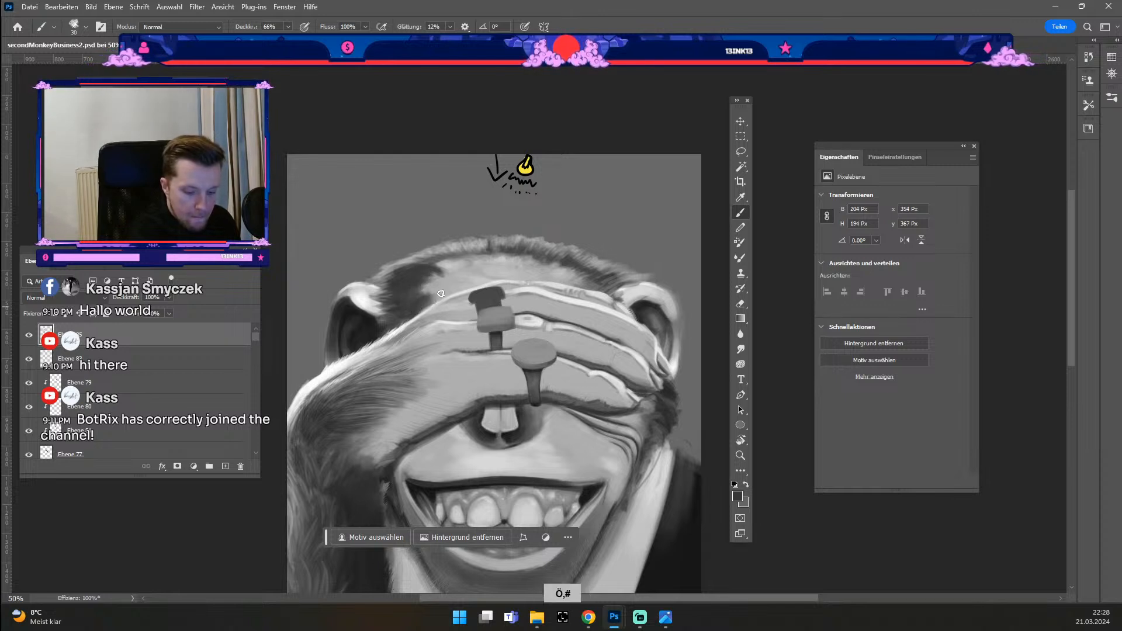
mouse_move(421, 295)
mouse_down()
mouse_move(453, 286)
mouse_move(411, 294)
mouse_move(455, 278)
mouse_move(413, 280)
mouse_move(495, 253)
mouse_move(423, 303)
mouse_move(448, 295)
mouse_up()
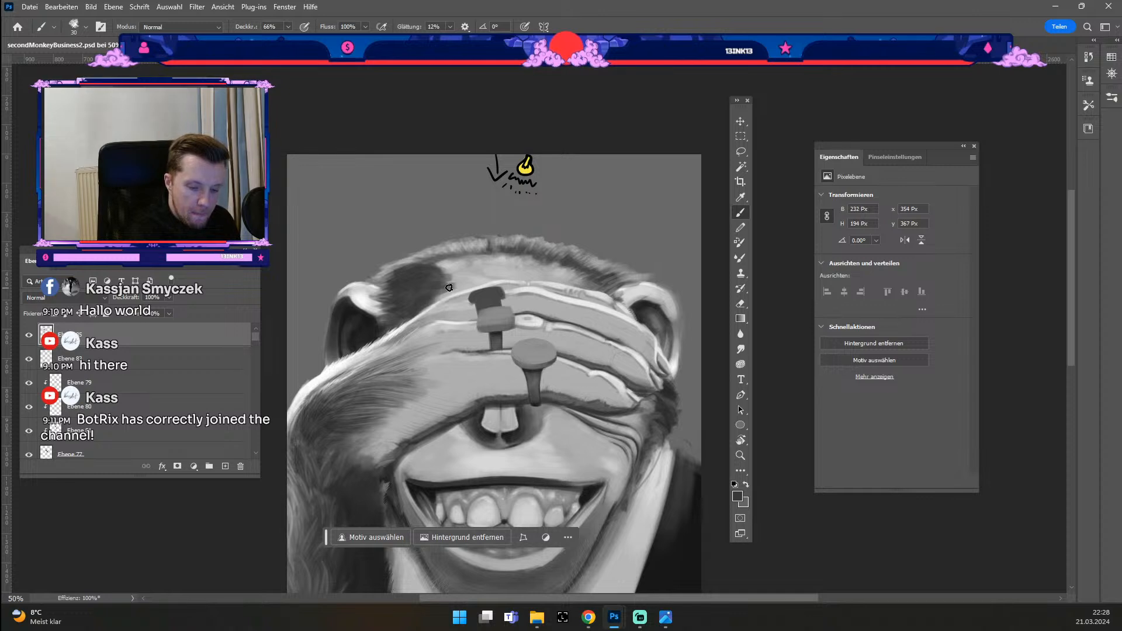
Step: Extend the dark fur from the left temple across the left side of the forehead, undoing the misplaced stroke along the hand
key(odiaeresis)
key(numbersign)
drag(427, 275, 466, 262)
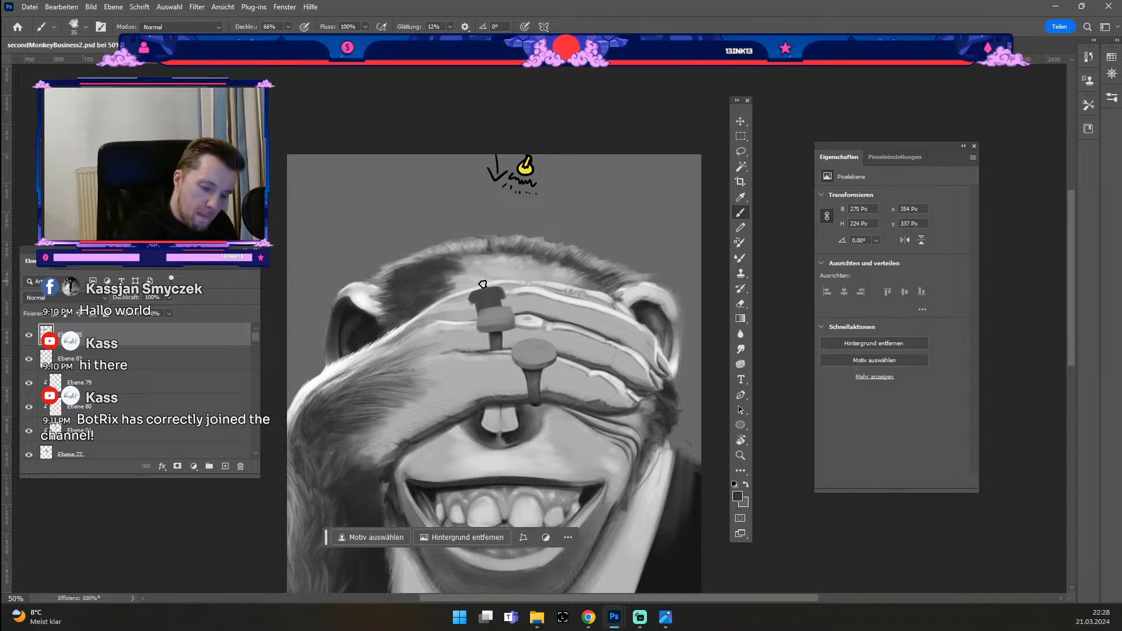
key(odiaeresis)
key(odiaeresis)
drag(483, 283, 437, 290)
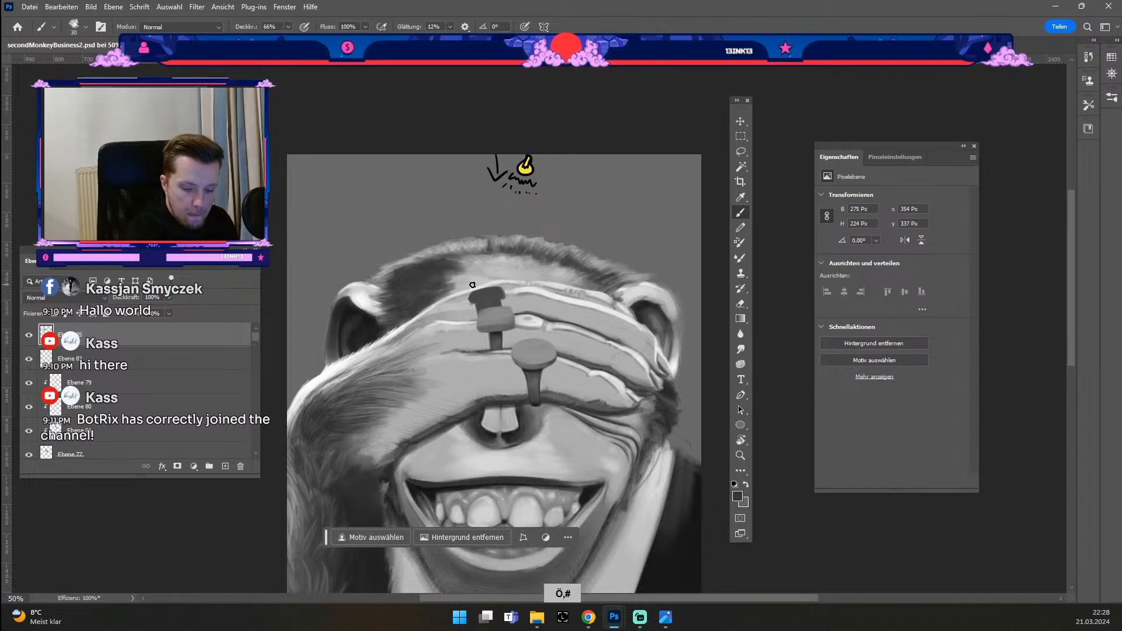
key(ctrl+z)
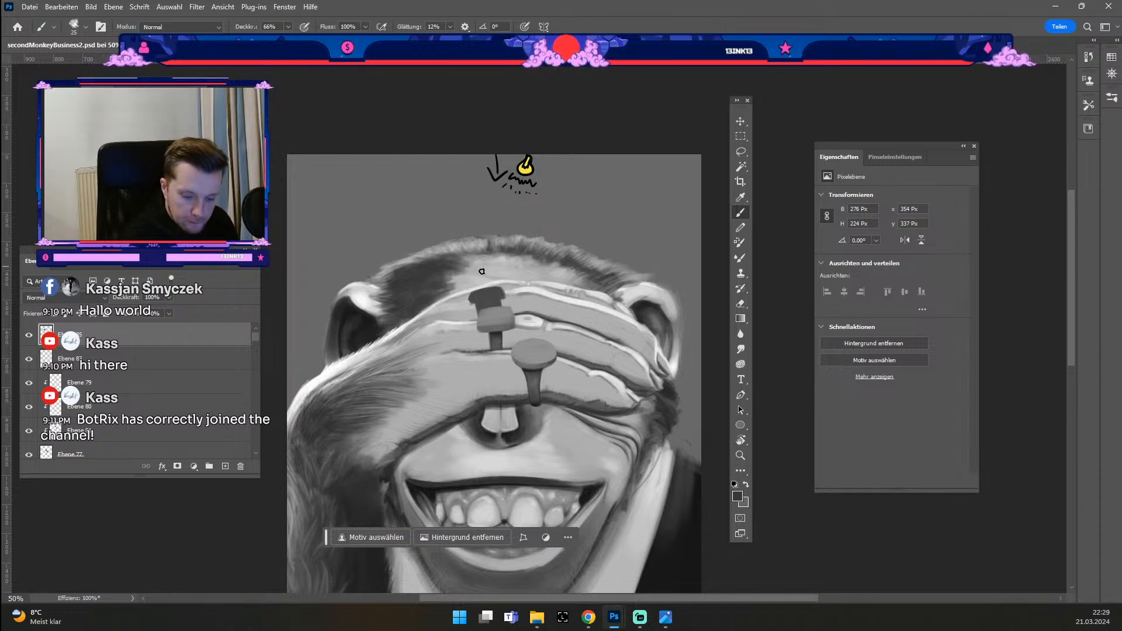
Step: Enlarge the brush to 40 px and push the dark fur further toward the middle of the forehead, undoing the last stroke
key(numbersign)
key(numbersign)
key(numbersign)
drag(459, 265, 477, 262)
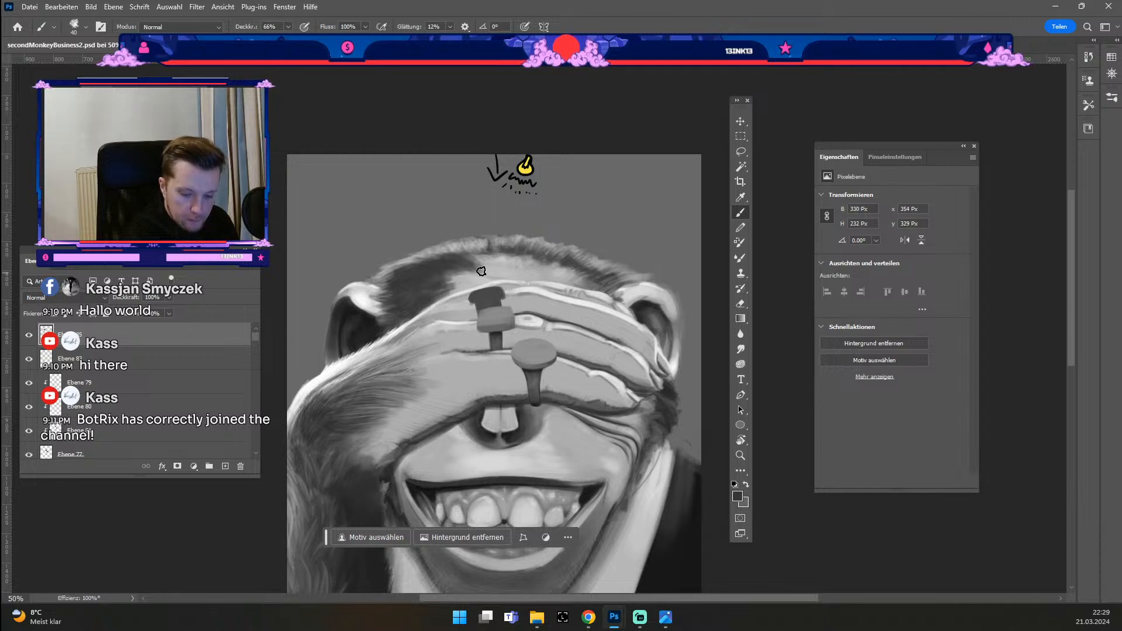
key(ctrl+z)
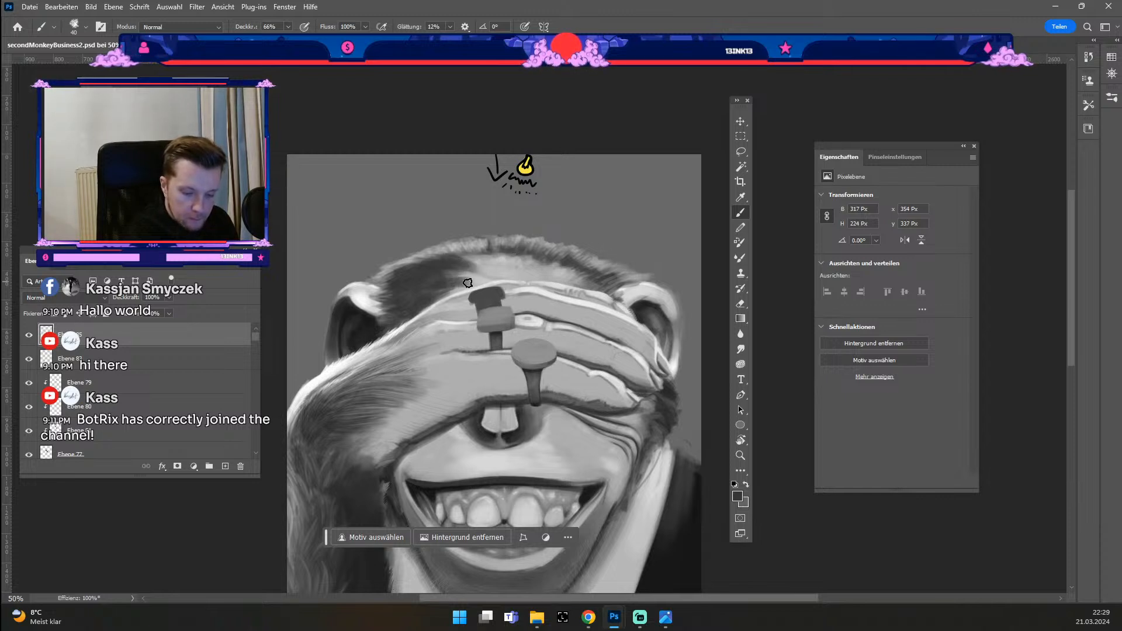
Step: Resample the dark fur tone, cover the rest of the forehead across to the right side, and refine it along the fingers with a 25 px brush
alt+click(455, 289)
mouse_move(447, 279)
mouse_down()
mouse_move(505, 277)
mouse_move(459, 280)
mouse_move(502, 279)
mouse_move(461, 284)
mouse_move(485, 273)
mouse_move(457, 260)
mouse_move(503, 264)
mouse_up()
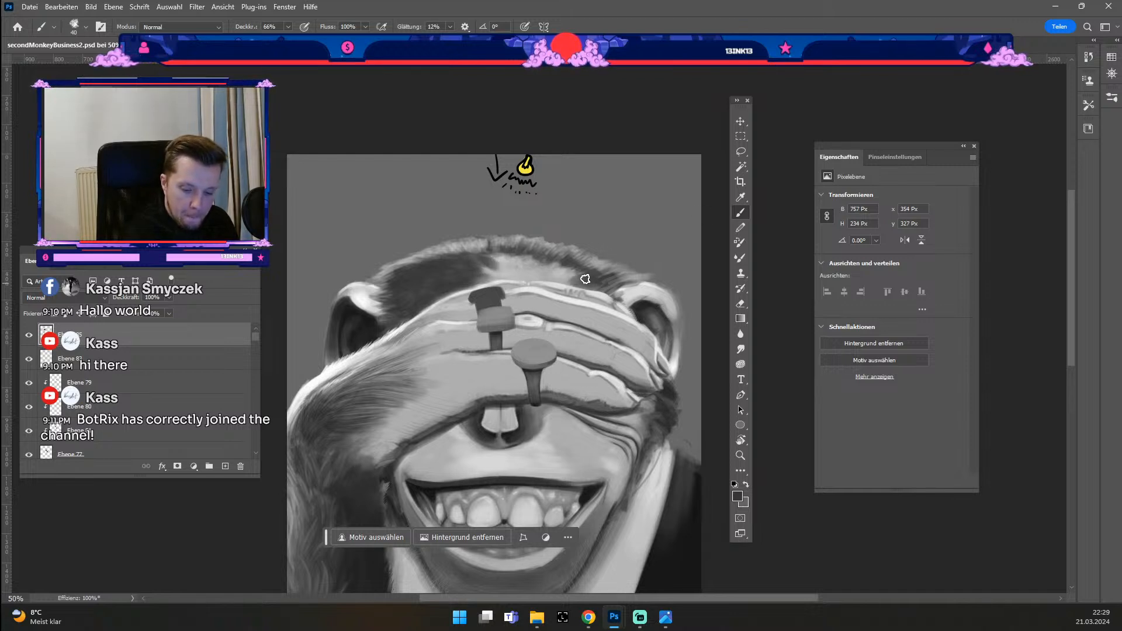
mouse_move(583, 275)
mouse_down()
mouse_move(553, 279)
mouse_move(574, 268)
mouse_move(526, 280)
mouse_move(536, 263)
mouse_move(513, 271)
mouse_move(526, 257)
mouse_move(500, 267)
mouse_up()
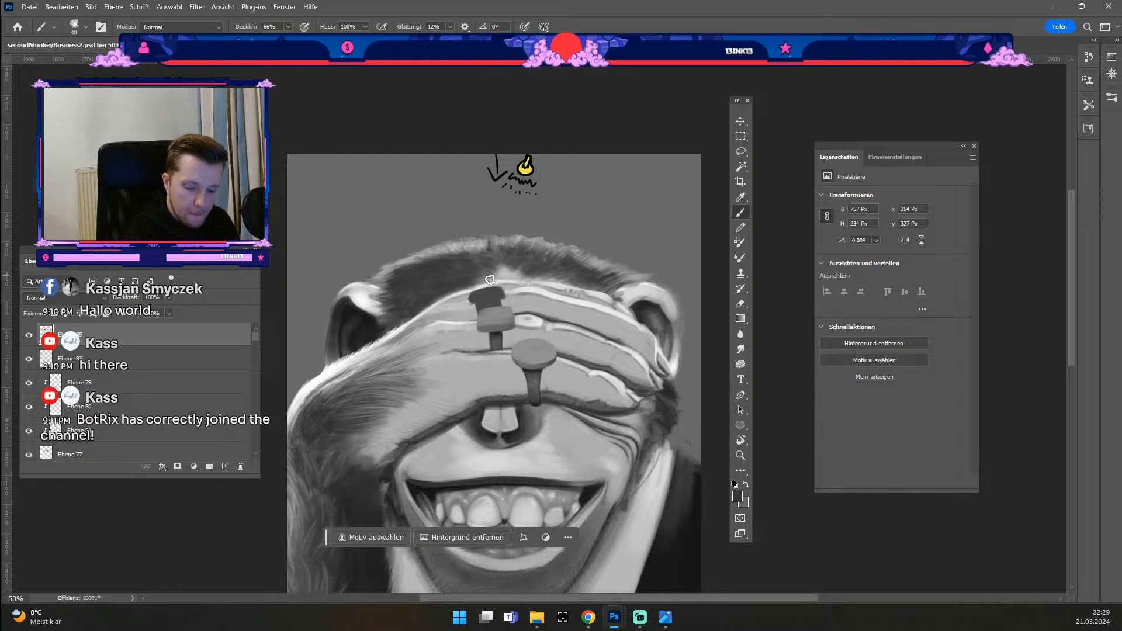
mouse_move(508, 260)
mouse_down()
mouse_move(498, 279)
mouse_move(532, 279)
mouse_up()
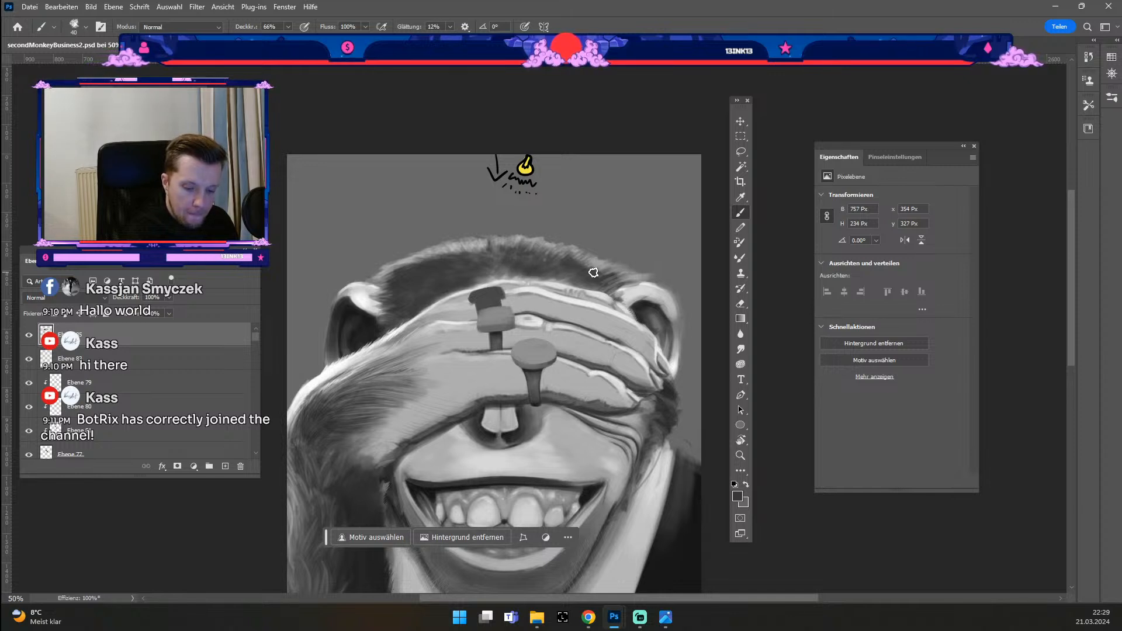
key(odiaeresis)
key(odiaeresis)
key(odiaeresis)
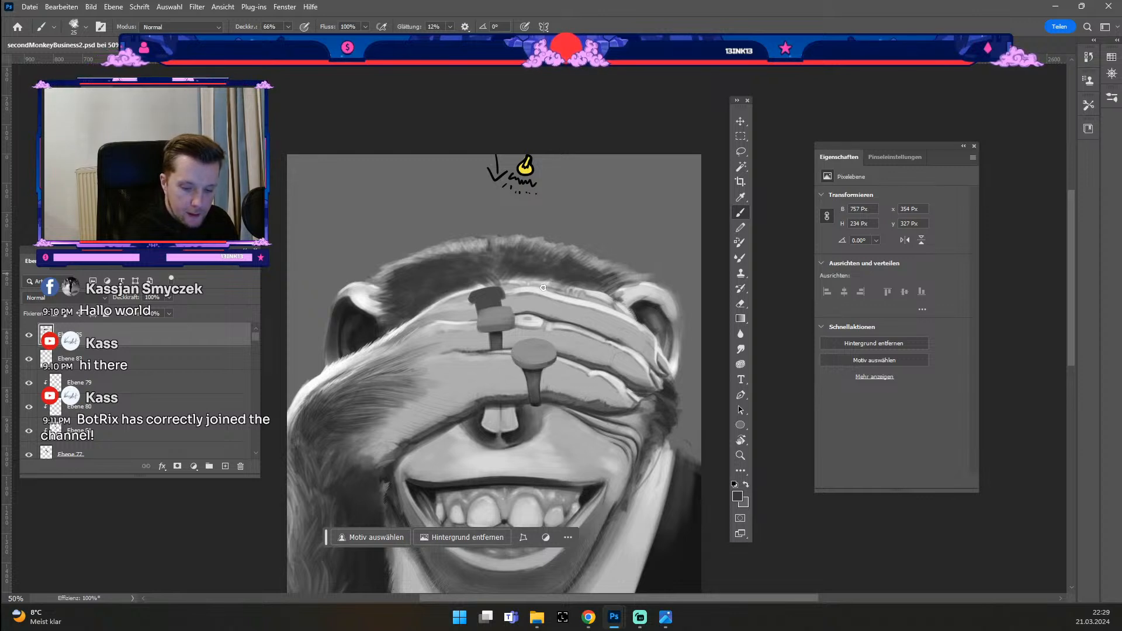
key(e)
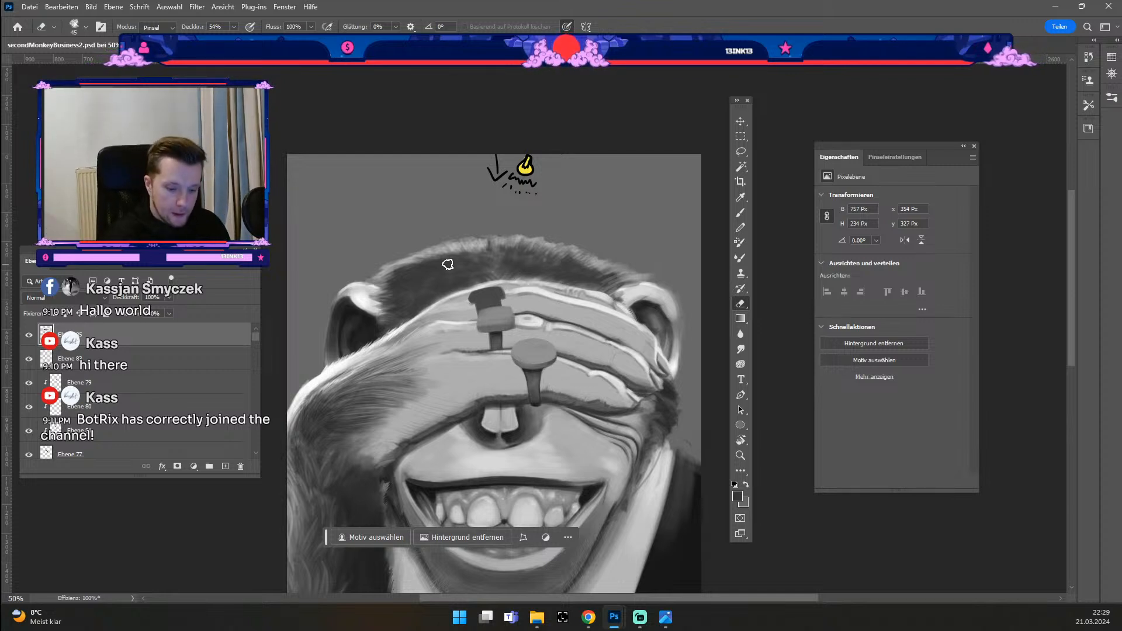
Step: Add a new layer clipped to the dark forehead fur and set the brush colour to mid-grey #787878
click(224, 466)
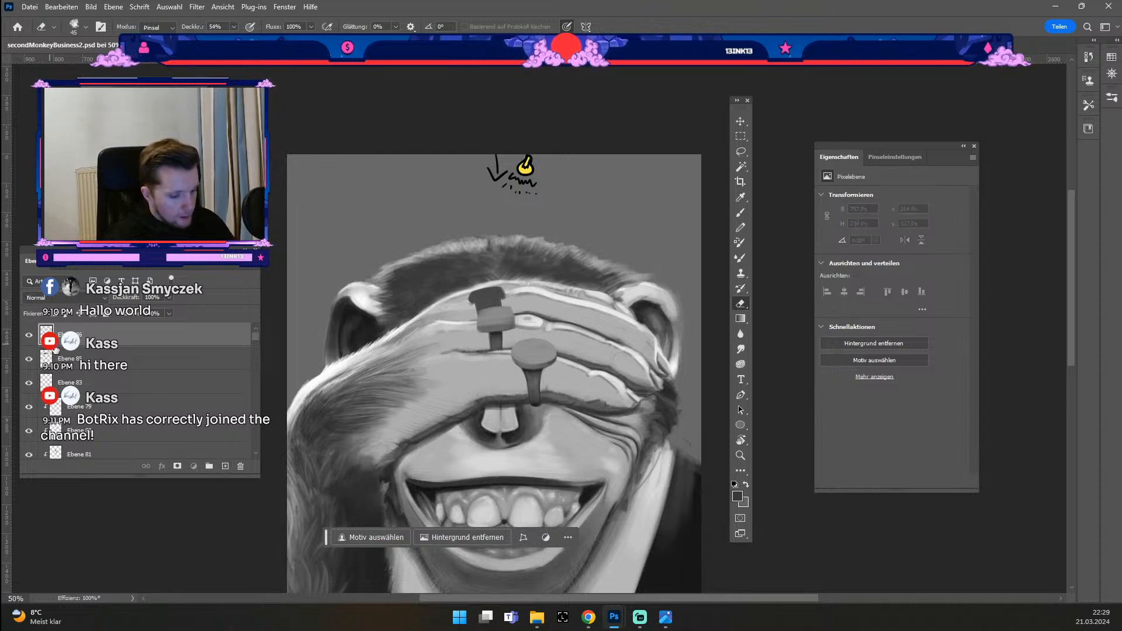
key(b)
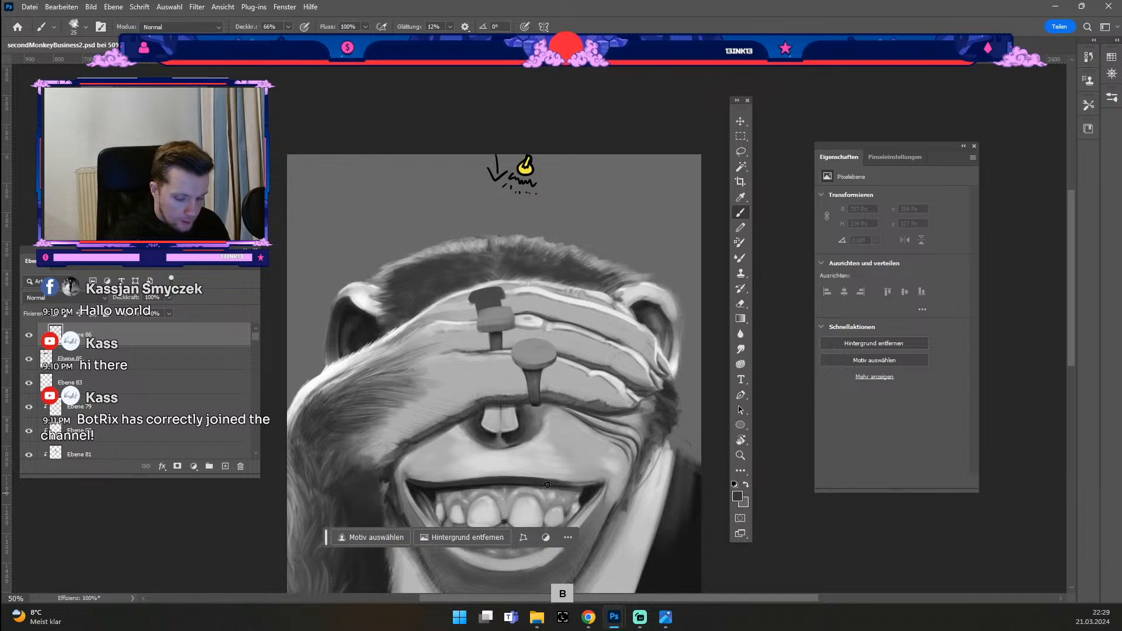
click(737, 495)
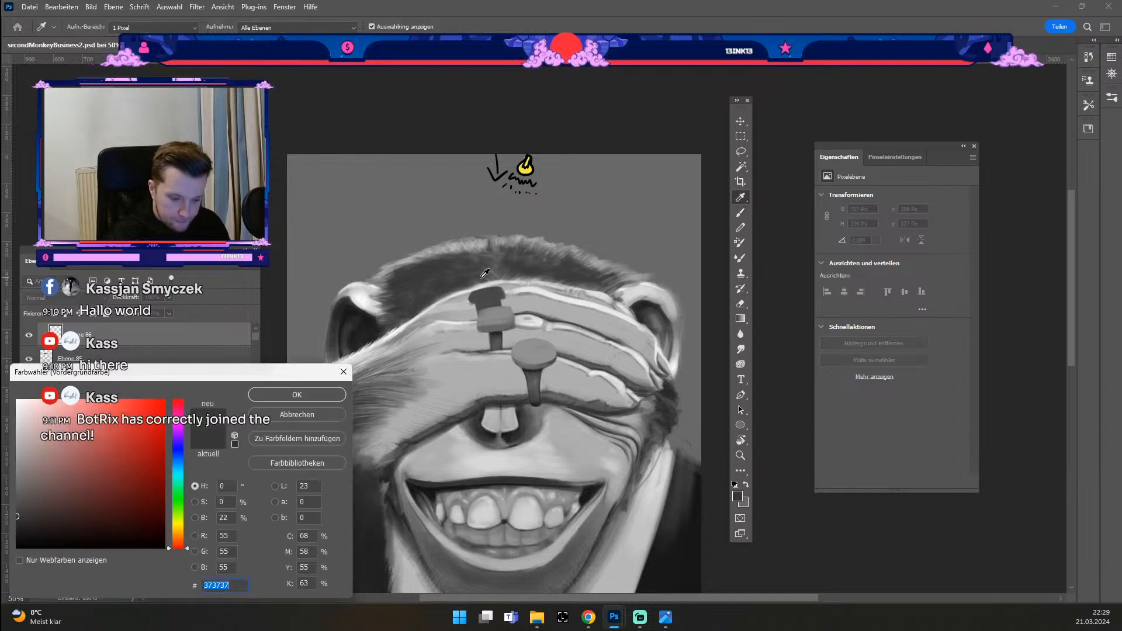
click(461, 278)
drag(30, 480, 10, 478)
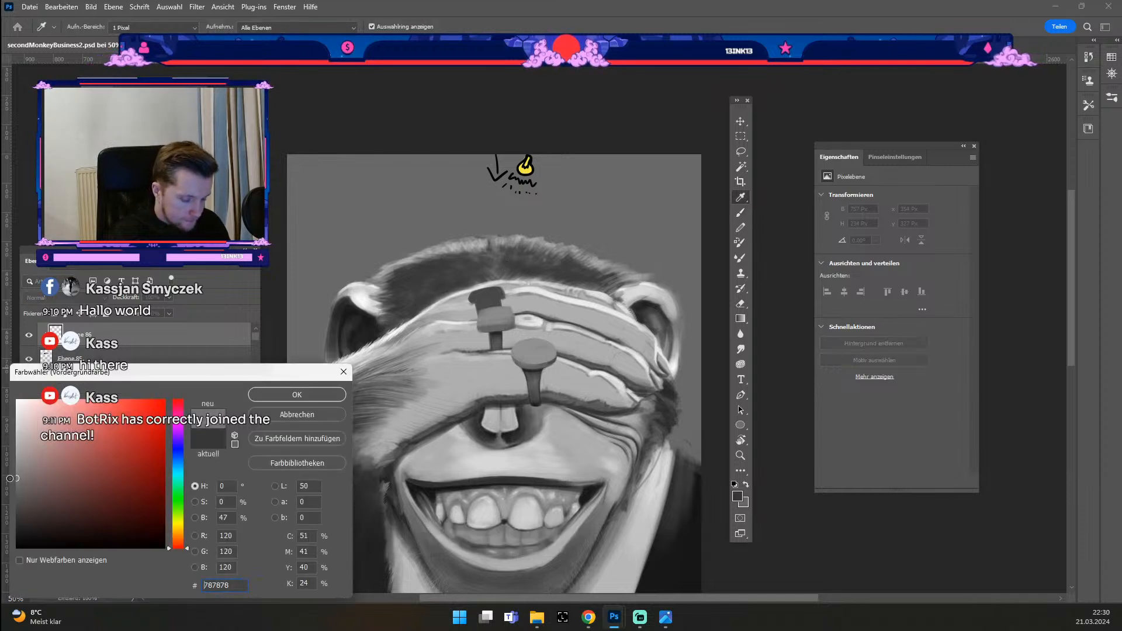
click(290, 396)
key(b)
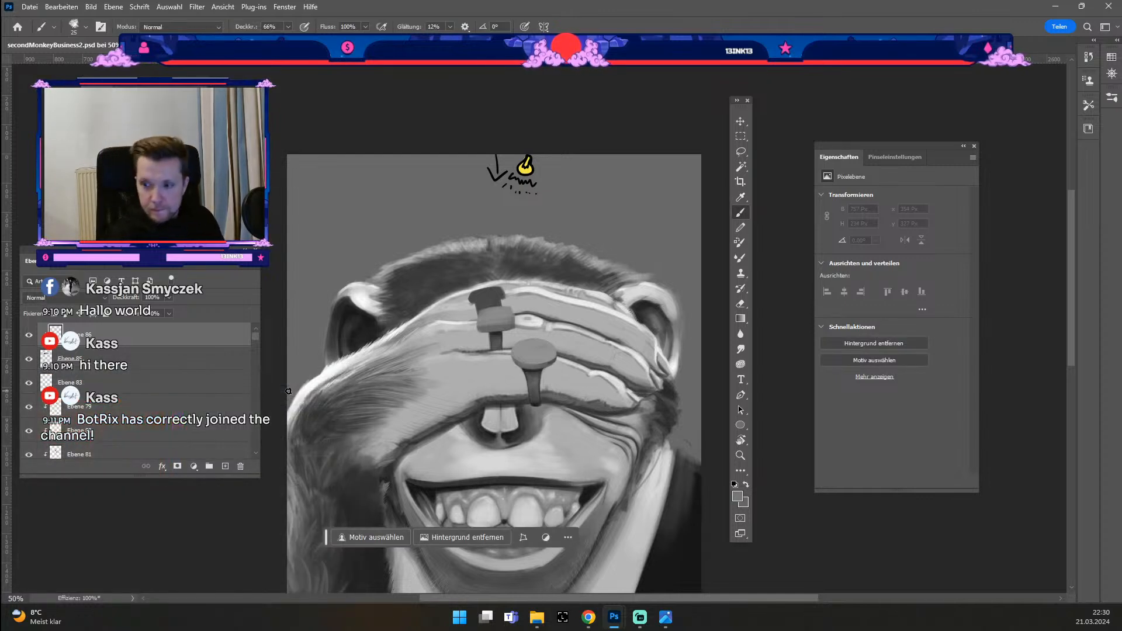
Step: Paint soft mid-grey highlights across the dark forehead fur with a 40 px brush, undoing the misplaced smaller strokes
key(space)
drag(564, 317, 575, 218)
key(ctrl+z)
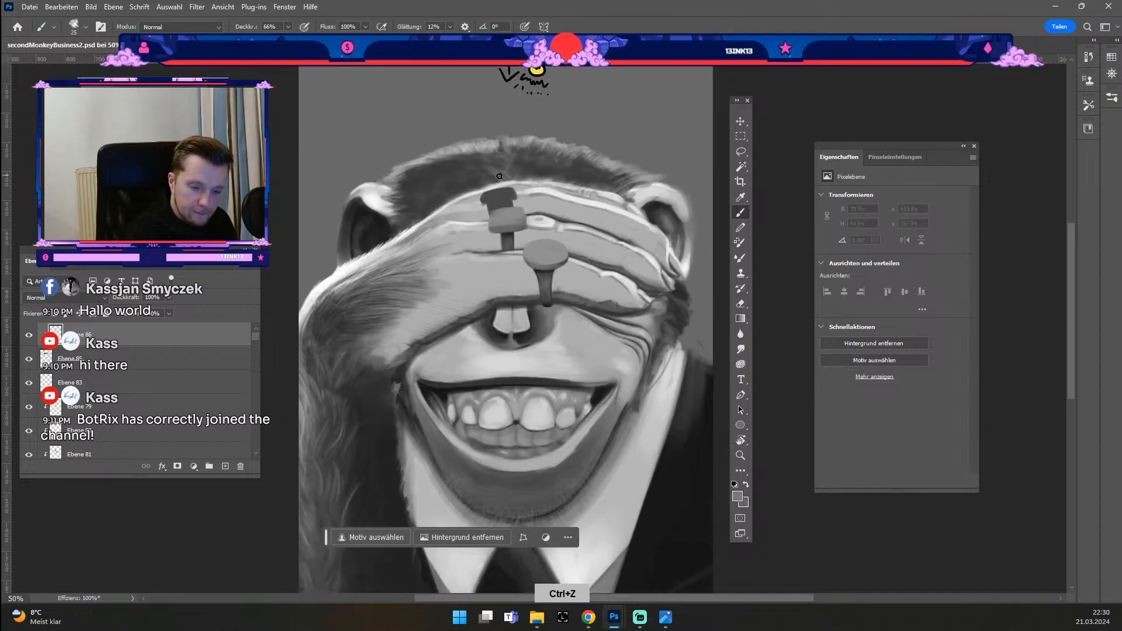
mouse_move(444, 168)
mouse_down()
mouse_move(504, 170)
mouse_move(442, 171)
mouse_up()
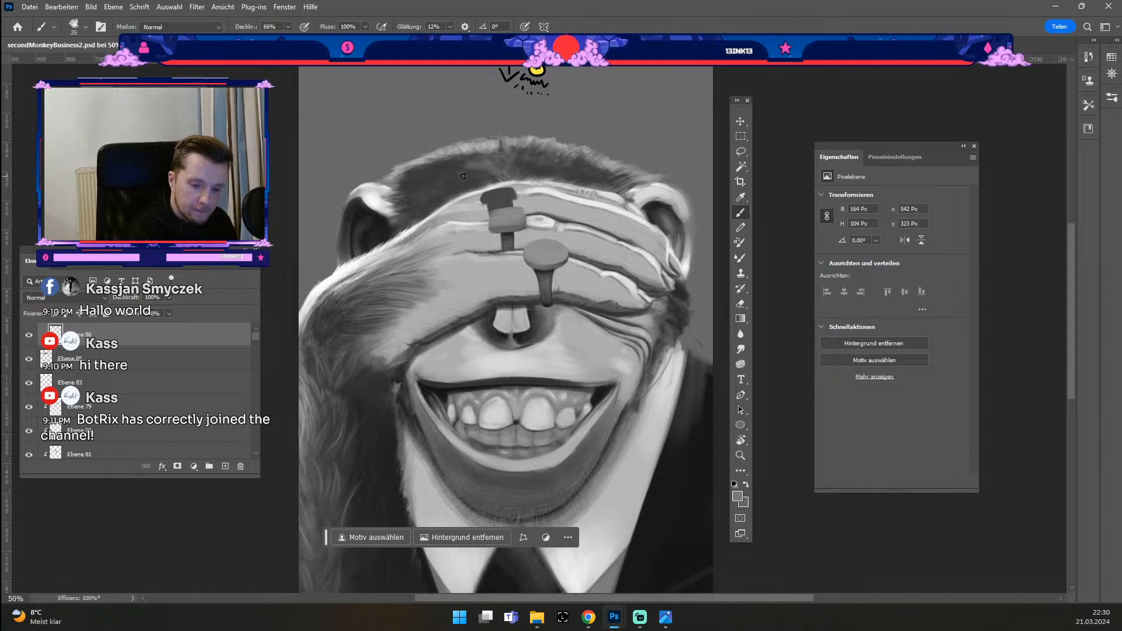
key(ctrl+z)
key(odiaeresis)
key(numbersign)
key(numbersign)
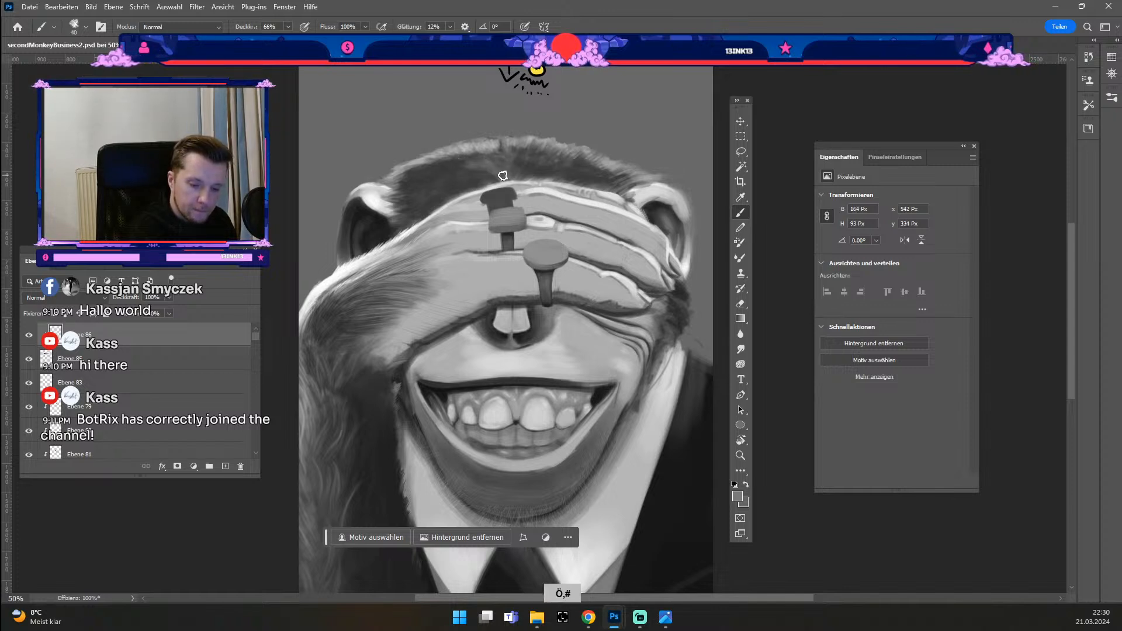
mouse_move(499, 178)
mouse_down()
mouse_move(419, 192)
mouse_move(495, 188)
mouse_move(538, 156)
mouse_move(510, 160)
mouse_move(537, 153)
mouse_move(582, 175)
mouse_move(532, 171)
mouse_move(597, 174)
mouse_move(554, 170)
mouse_move(589, 157)
mouse_move(570, 170)
mouse_move(616, 176)
mouse_move(452, 168)
mouse_move(448, 183)
mouse_move(472, 171)
mouse_move(407, 173)
mouse_move(450, 174)
mouse_move(411, 175)
mouse_move(439, 186)
mouse_move(455, 179)
mouse_move(409, 186)
mouse_move(429, 193)
mouse_move(380, 193)
mouse_up()
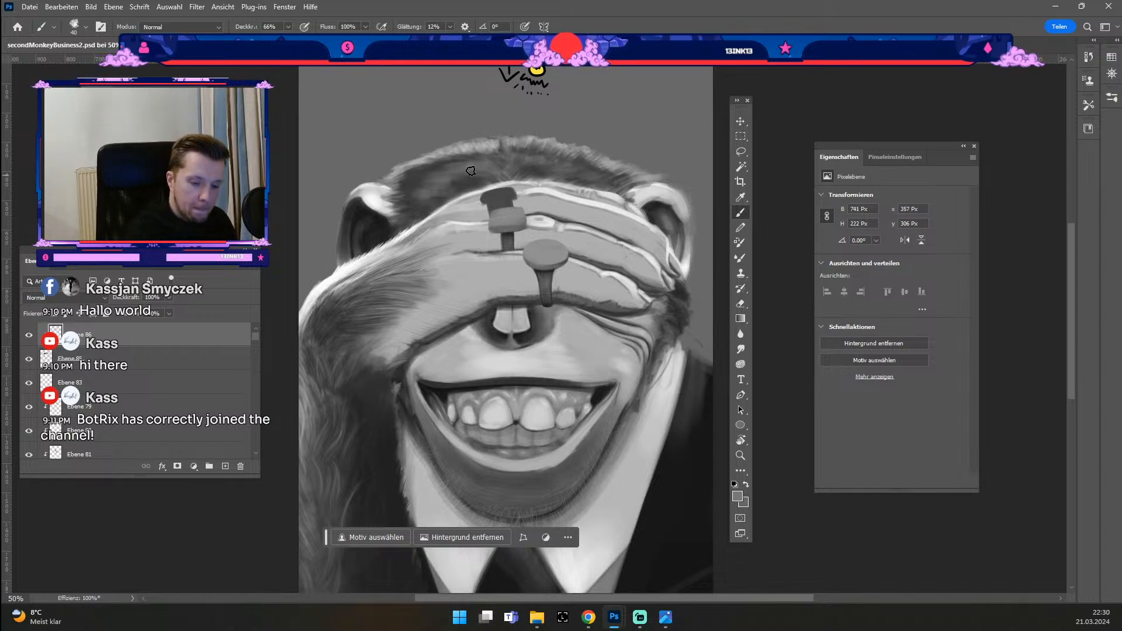
Step: Reduce the brush to 10 px and paint fine mid-grey hairs across the dark forehead fur, undoing the misplaced strokes
key(ö)
key(ö)
key(ö)
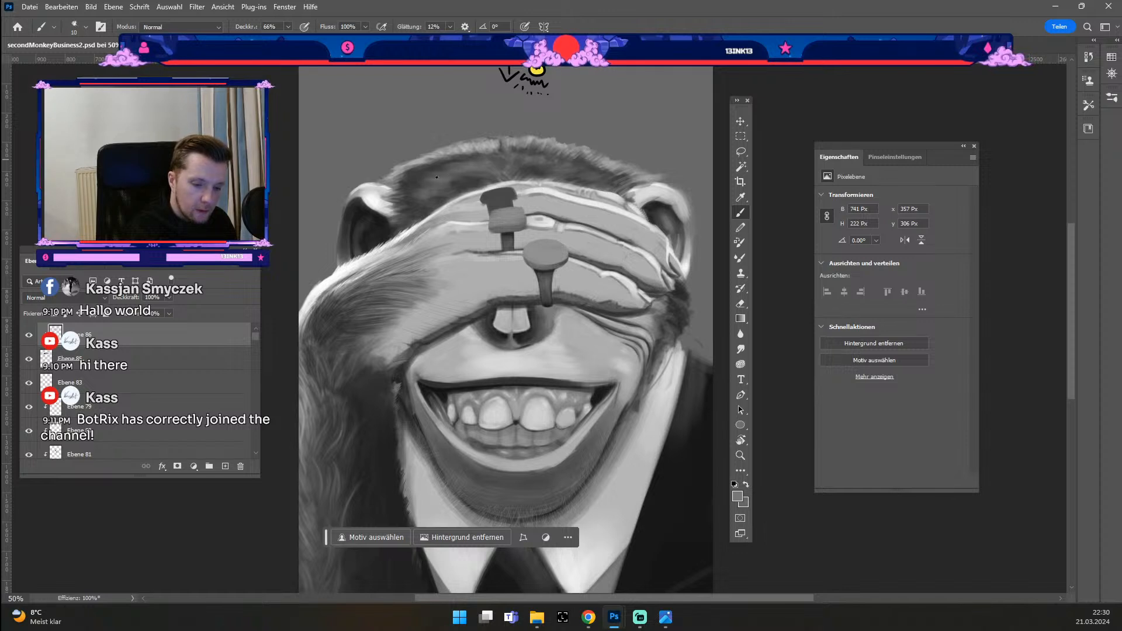
key(ctrl+z)
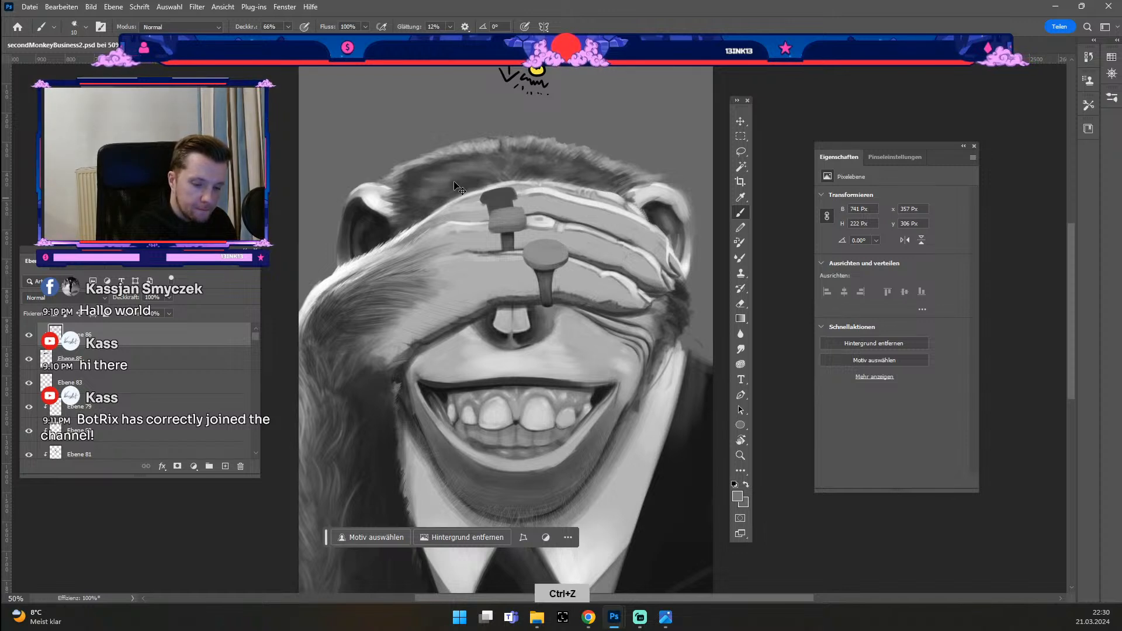
drag(436, 185, 472, 176)
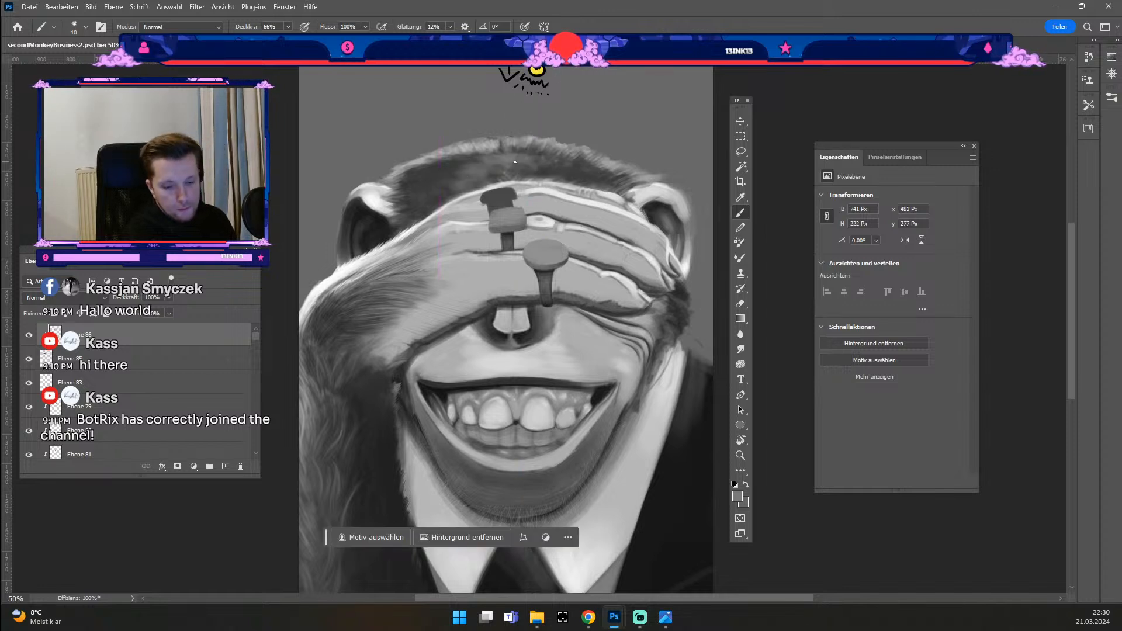
key(ctrl+z)
key(b)
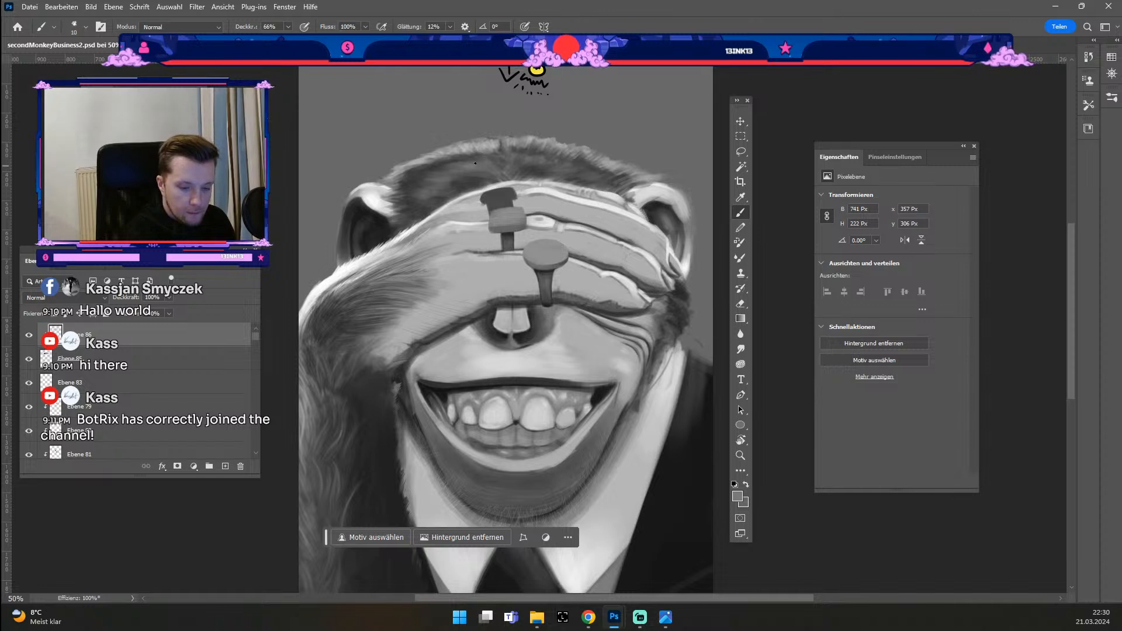
key(ctrl+z)
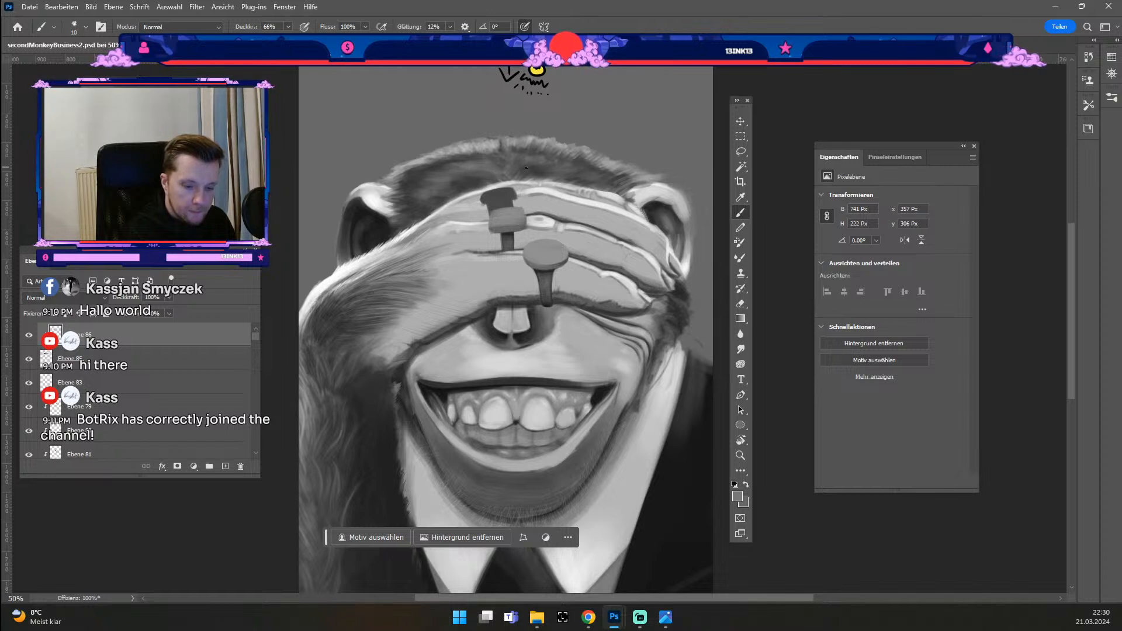
Step: Paint broader mid-grey highlight strokes in the forehead fur with a 20 px brush, undoing those that miss the fur direction
key(odiaeresis)
key(numbersign)
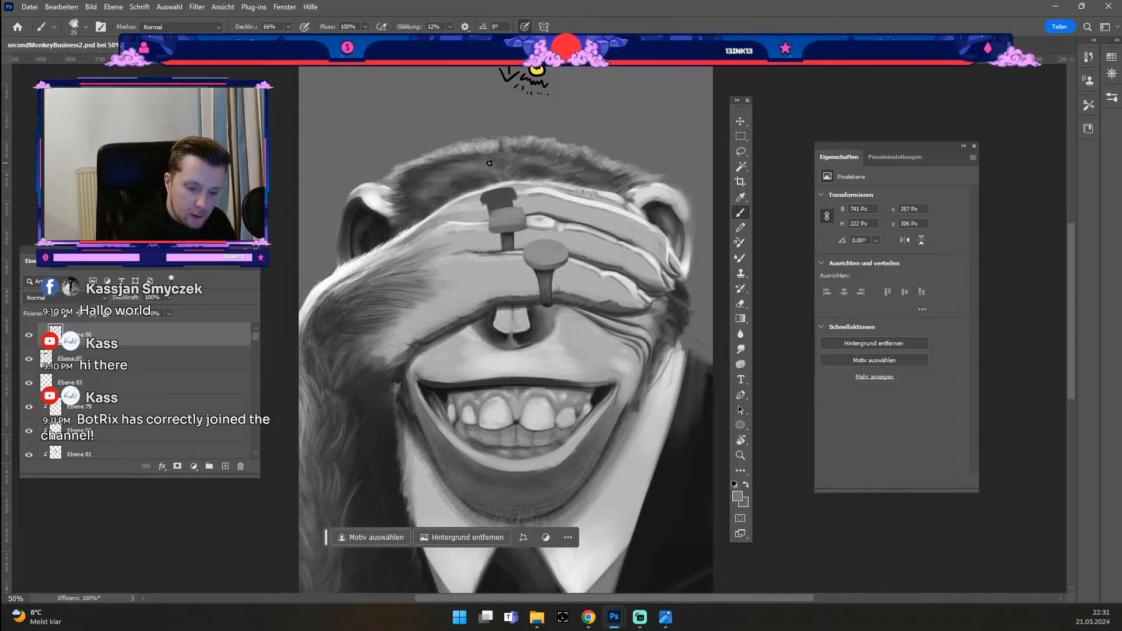
key(odiaeresis)
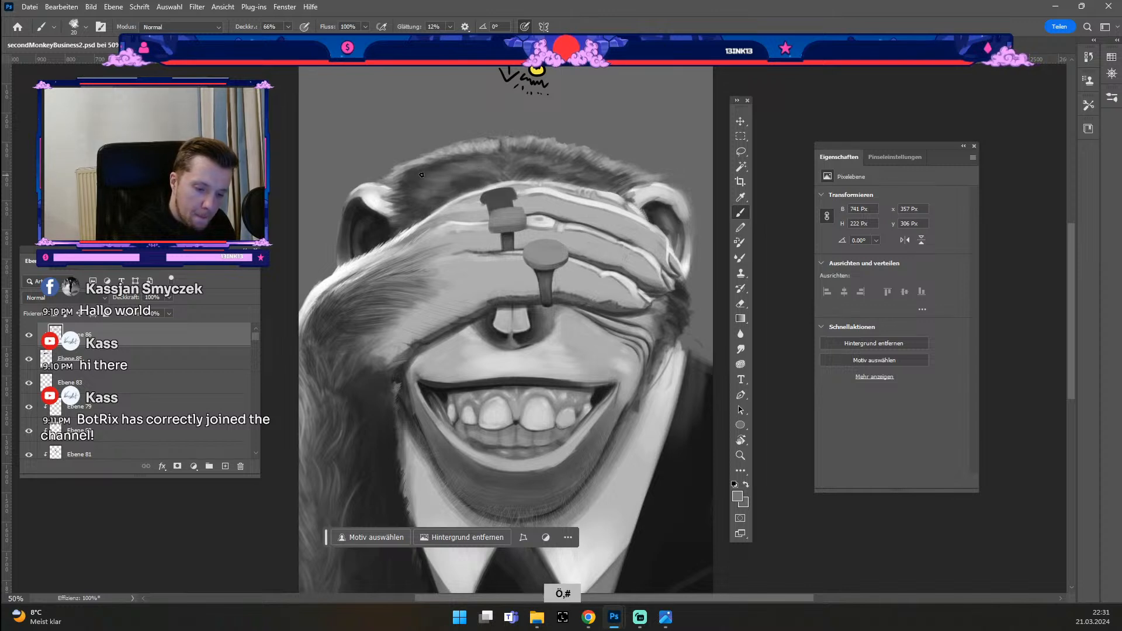
key(ctrl+z)
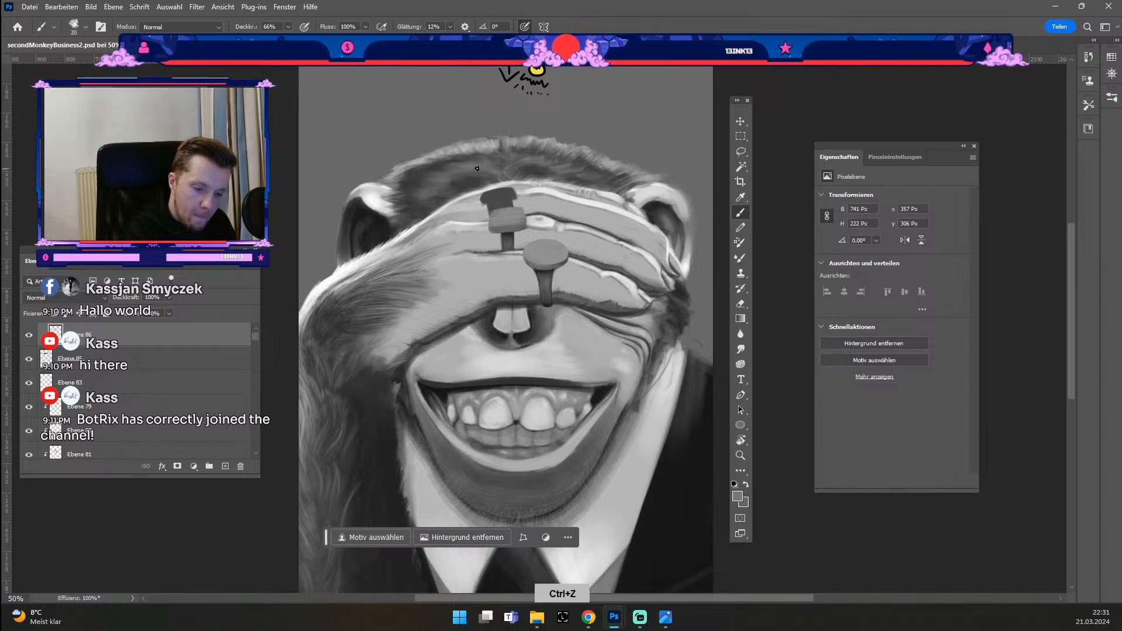
key(ctrl+z)
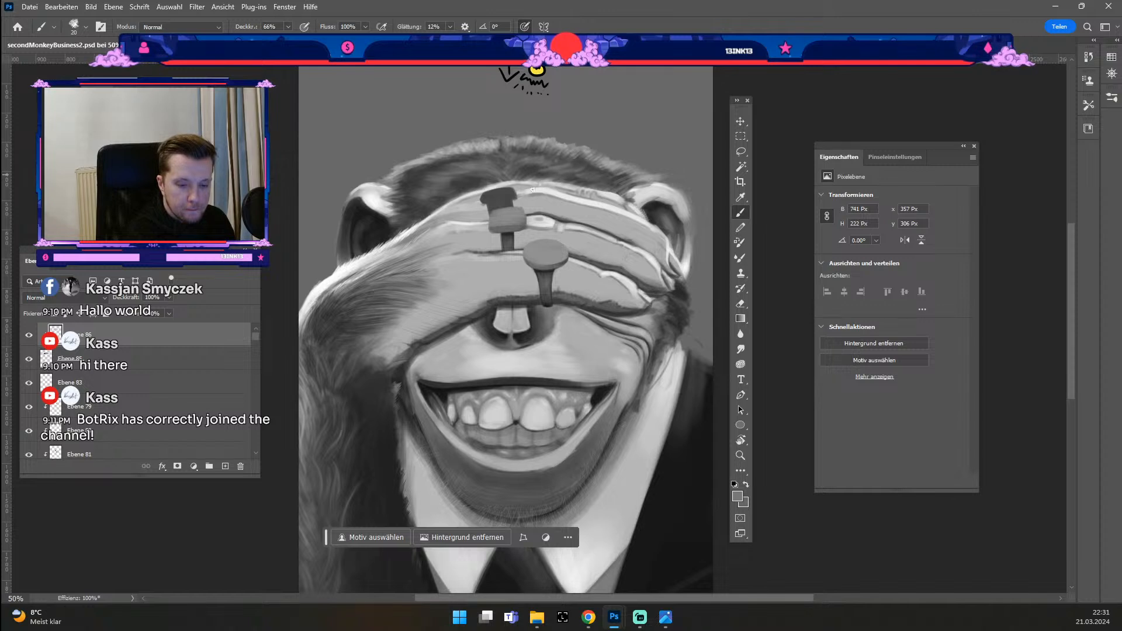
key(ctrl+z)
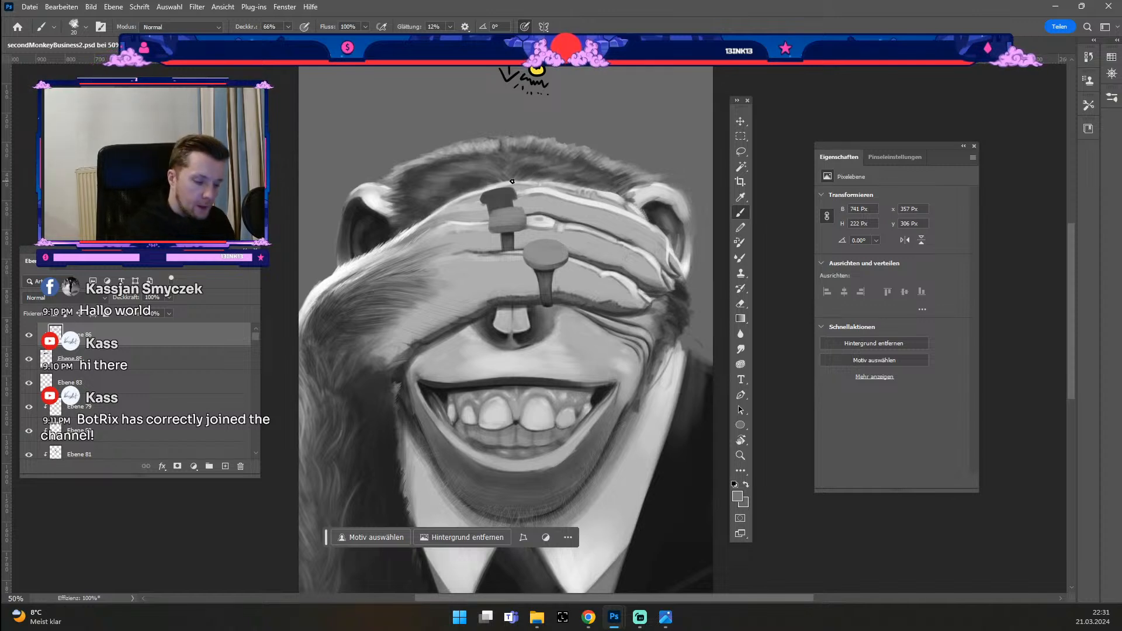
Step: Shrink the brush, set its colour to light grey #ababab, and add thin bright hairs to the forehead fur, undoing the misplaced ones
key(odiaeresis)
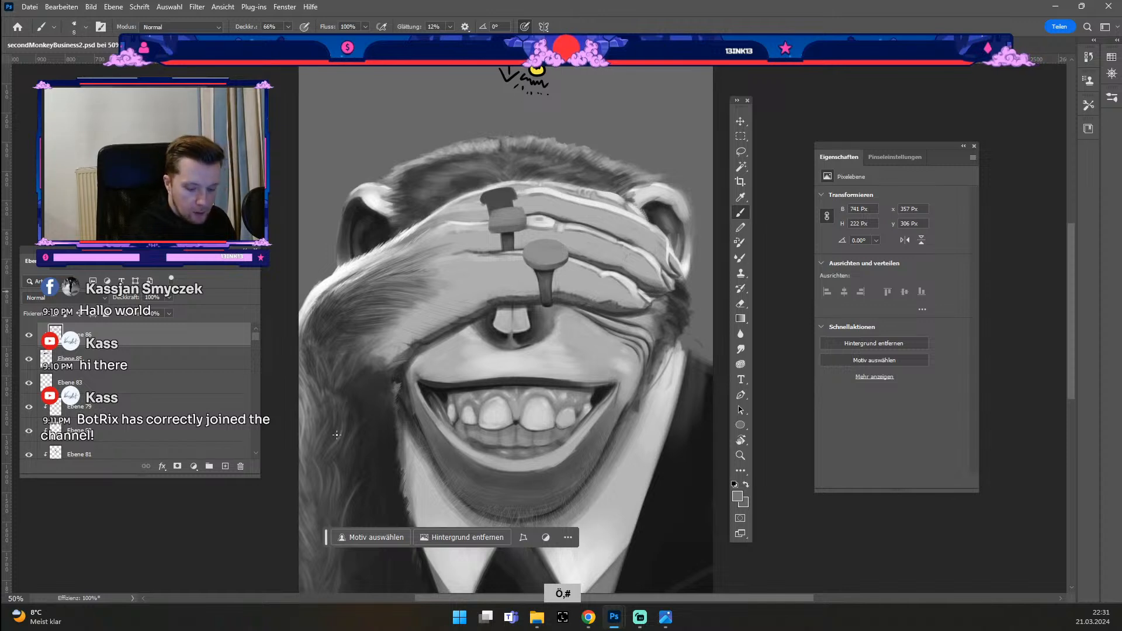
click(738, 496)
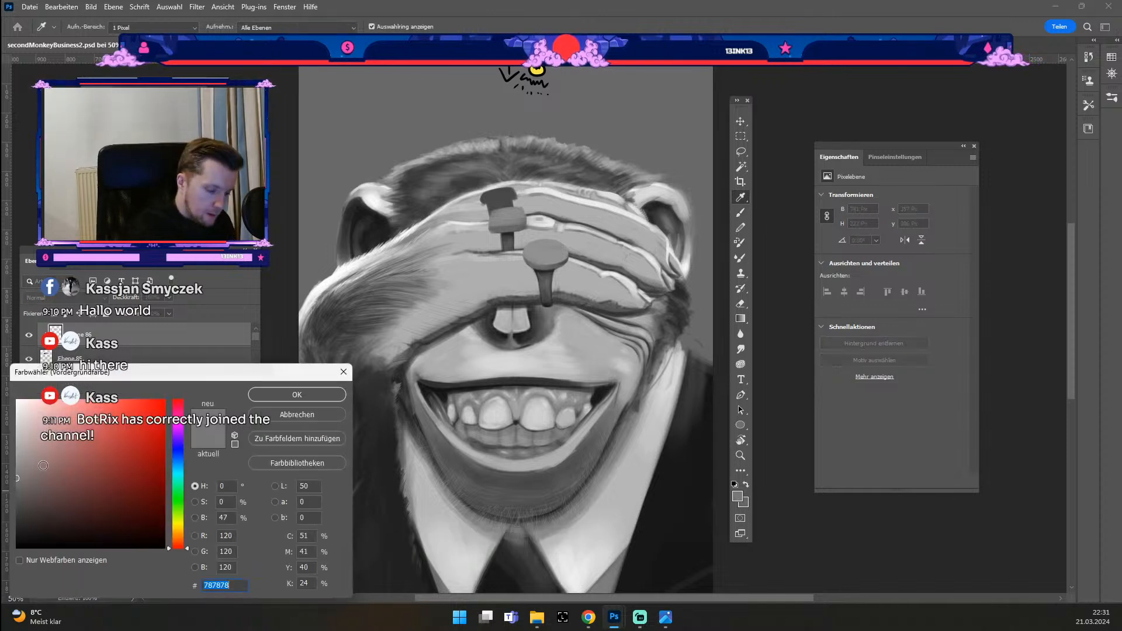
click(286, 397)
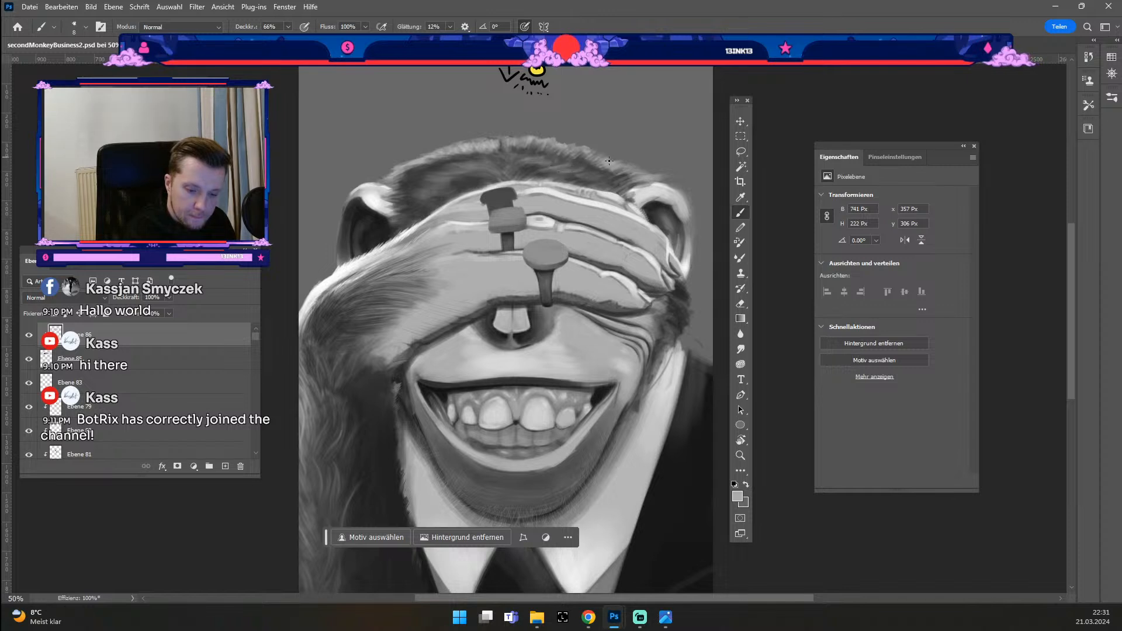
key(ctrl+z)
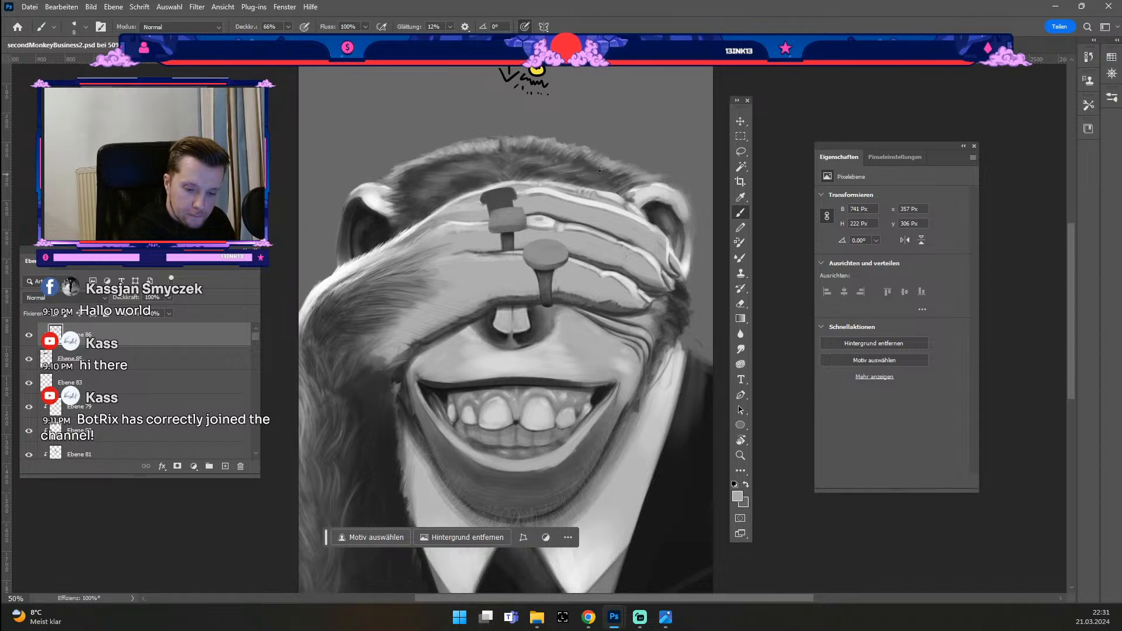
key(ctrl+z)
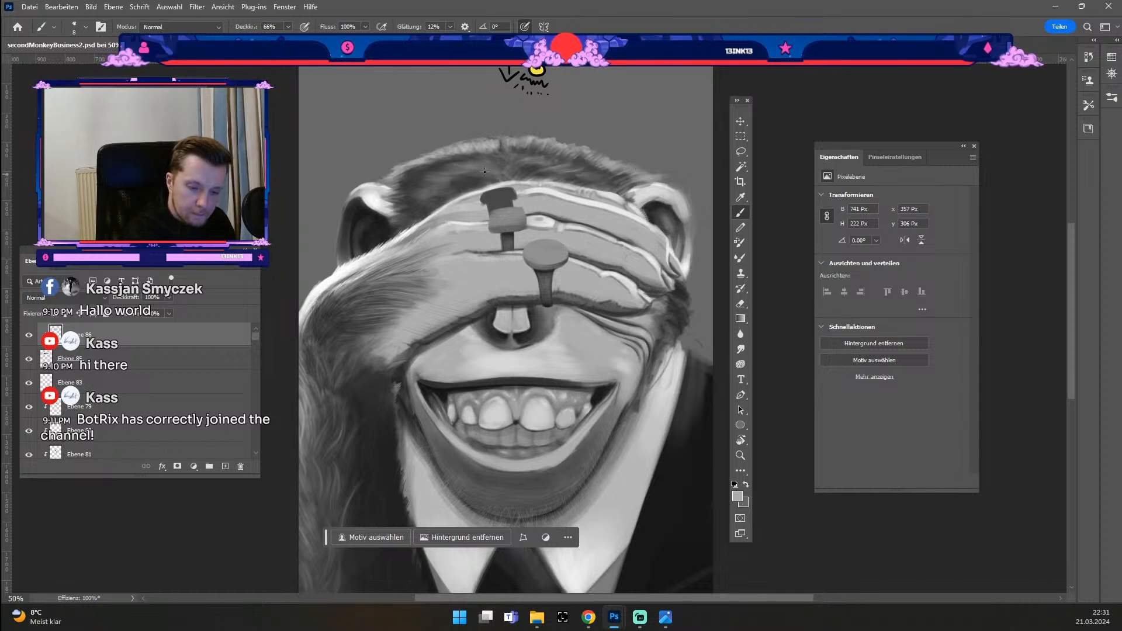
key(ctrl+z)
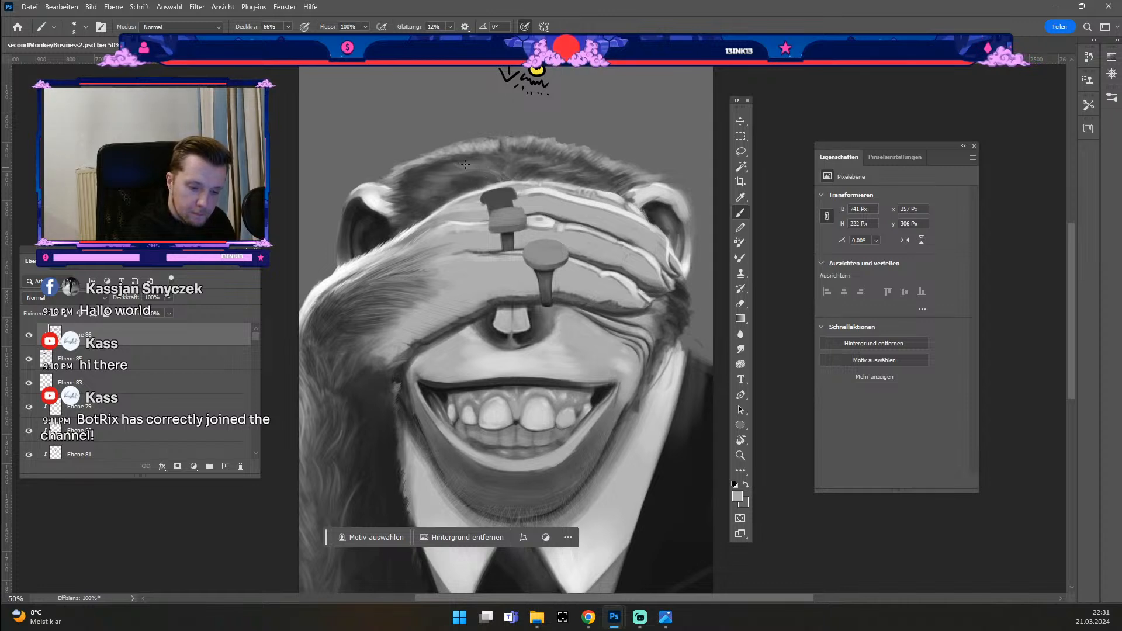
key(ctrl+z)
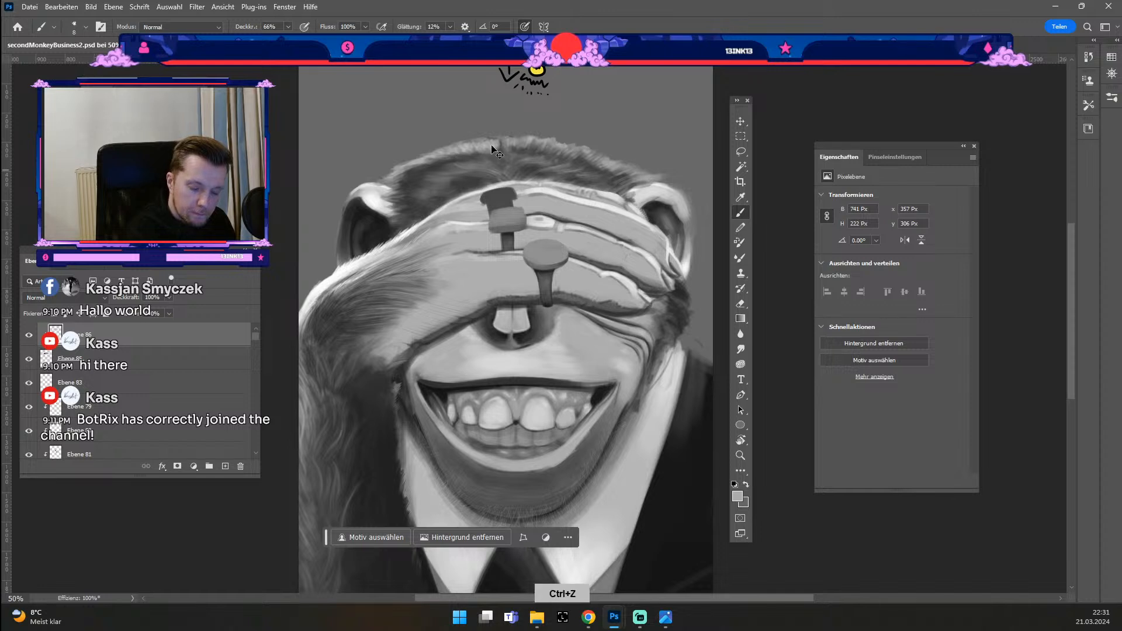
key(bracketleft)
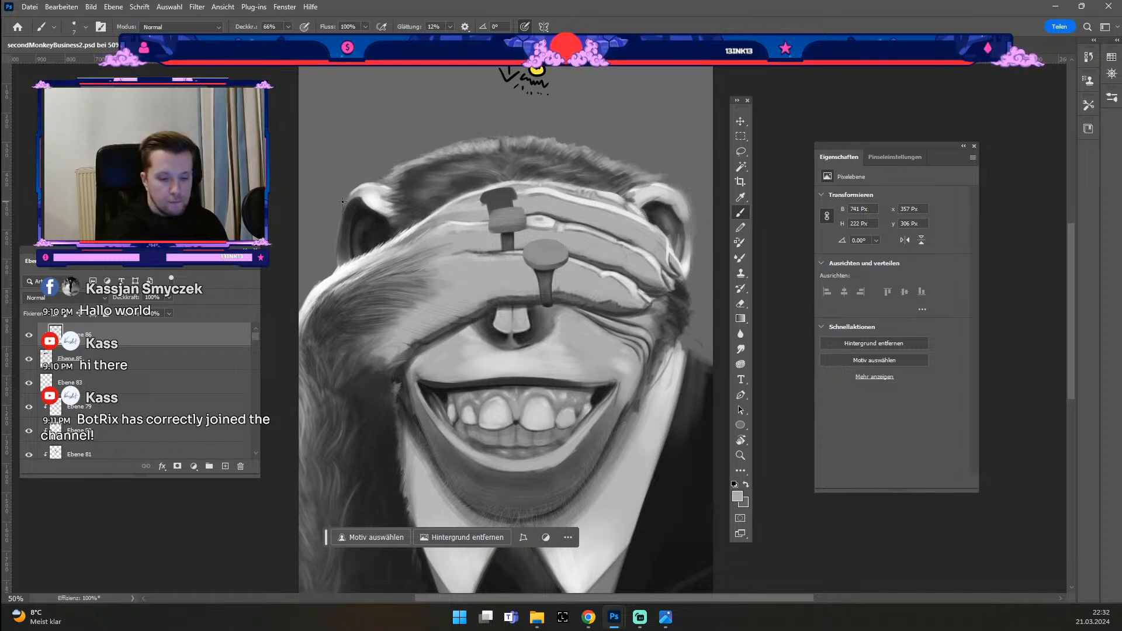
Step: Add a clipped layer below the highlights, set the colour to dark grey, and paint a shadow in the forehead fur along the fingers
click(150, 363)
click(225, 465)
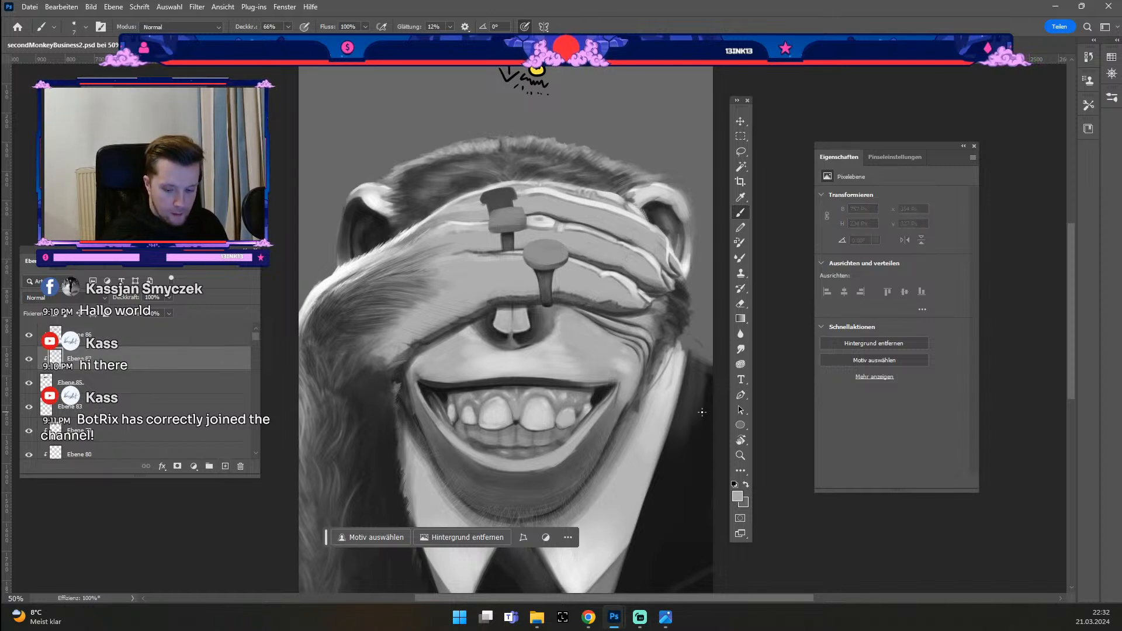
click(737, 496)
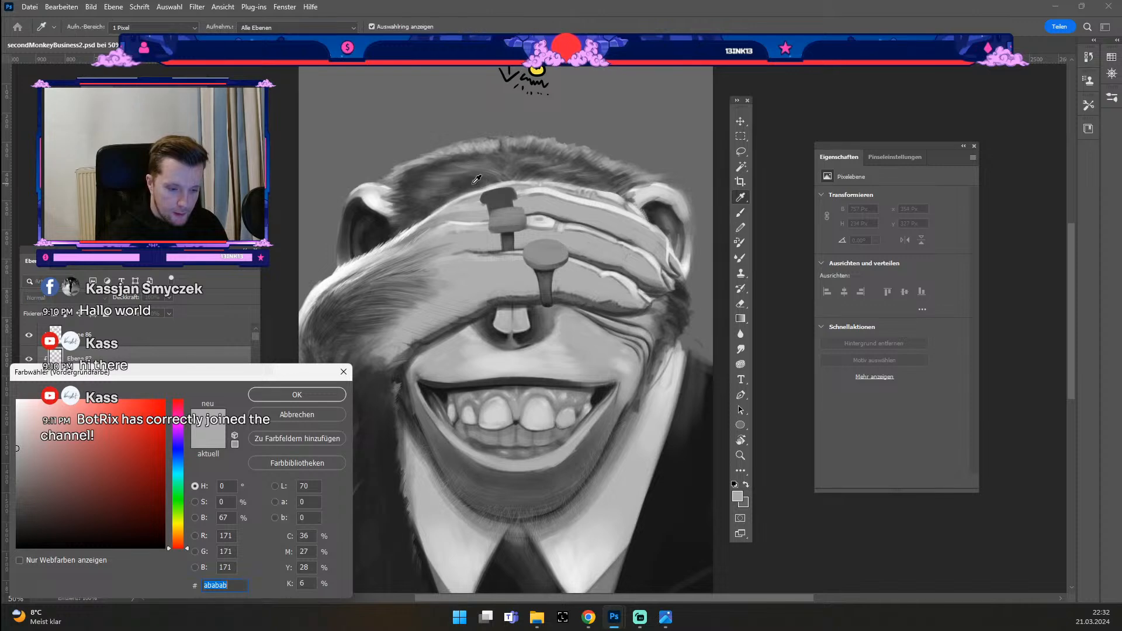
click(17, 514)
click(297, 394)
key(b)
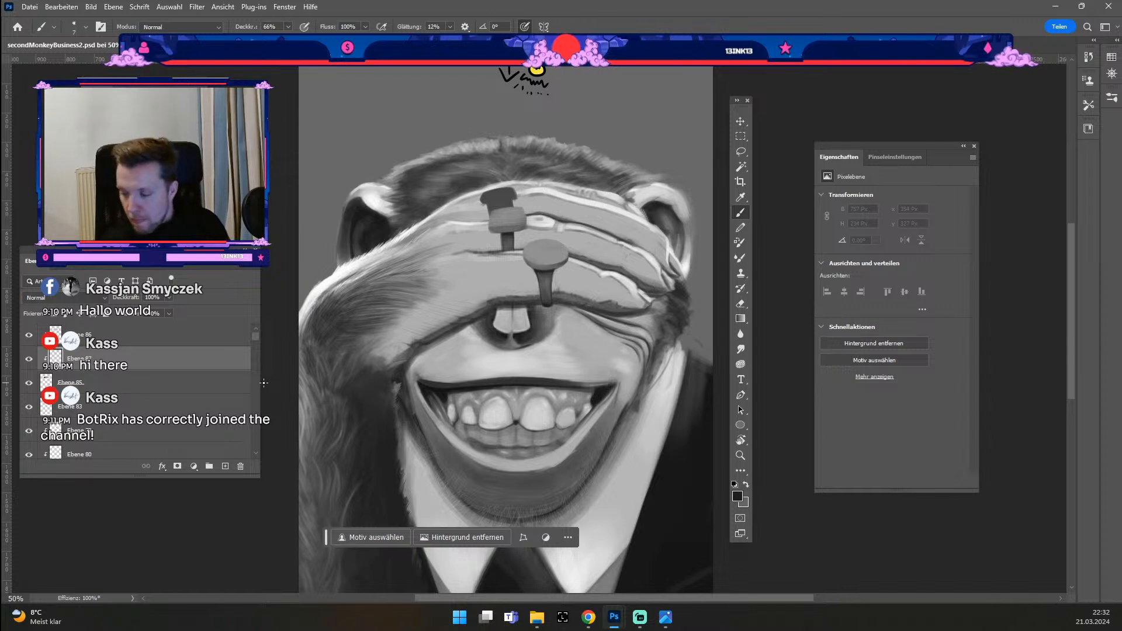
drag(455, 188, 481, 187)
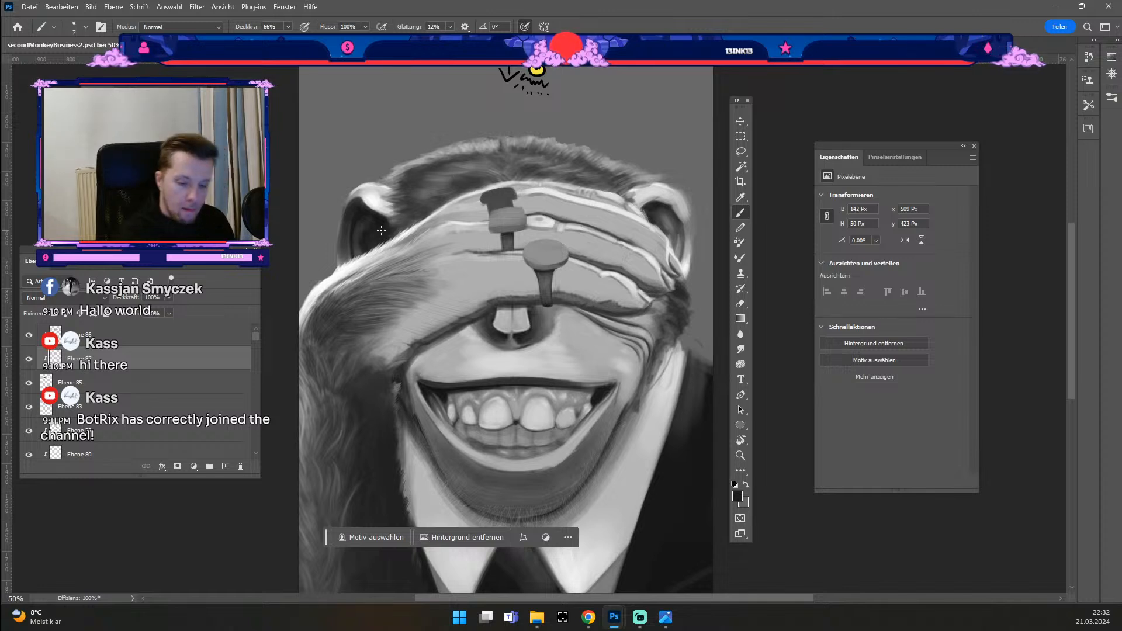
Step: Select the head's fur layer Ebene 38, check it by toggling its visibility, and add a new layer beneath it for painting
key(space)
drag(651, 401, 652, 326)
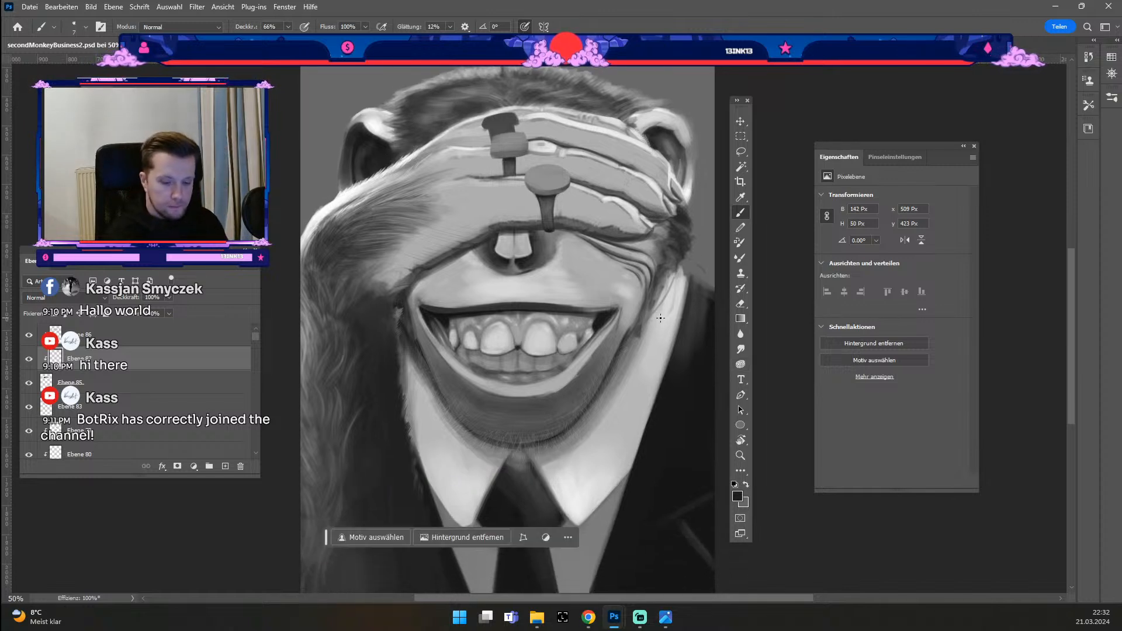
key(ctrl+minus)
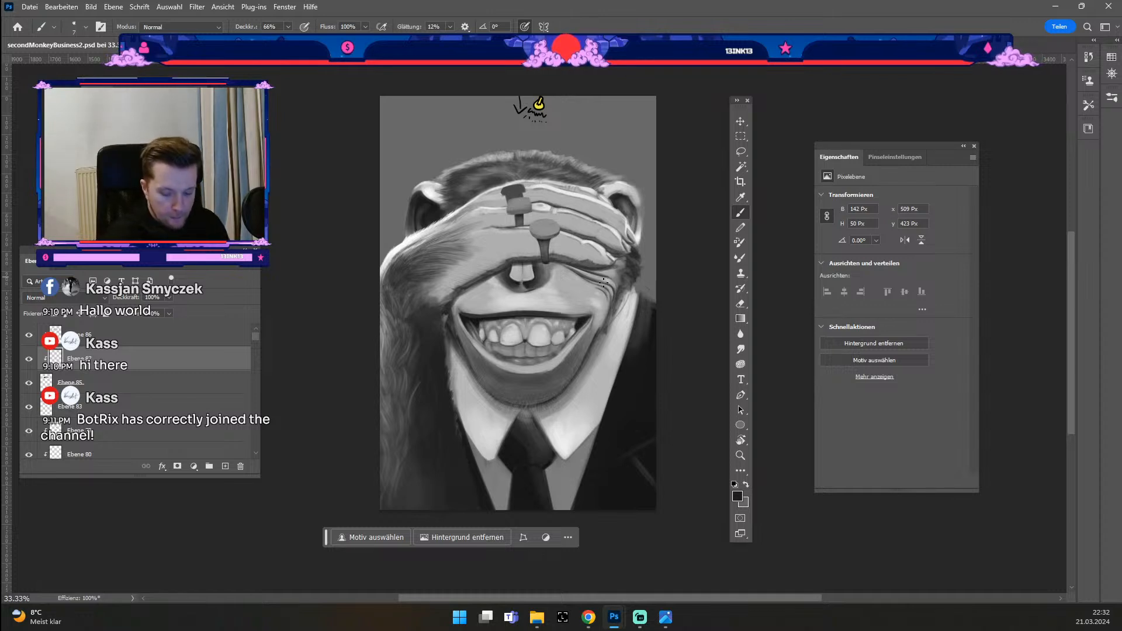
key(v)
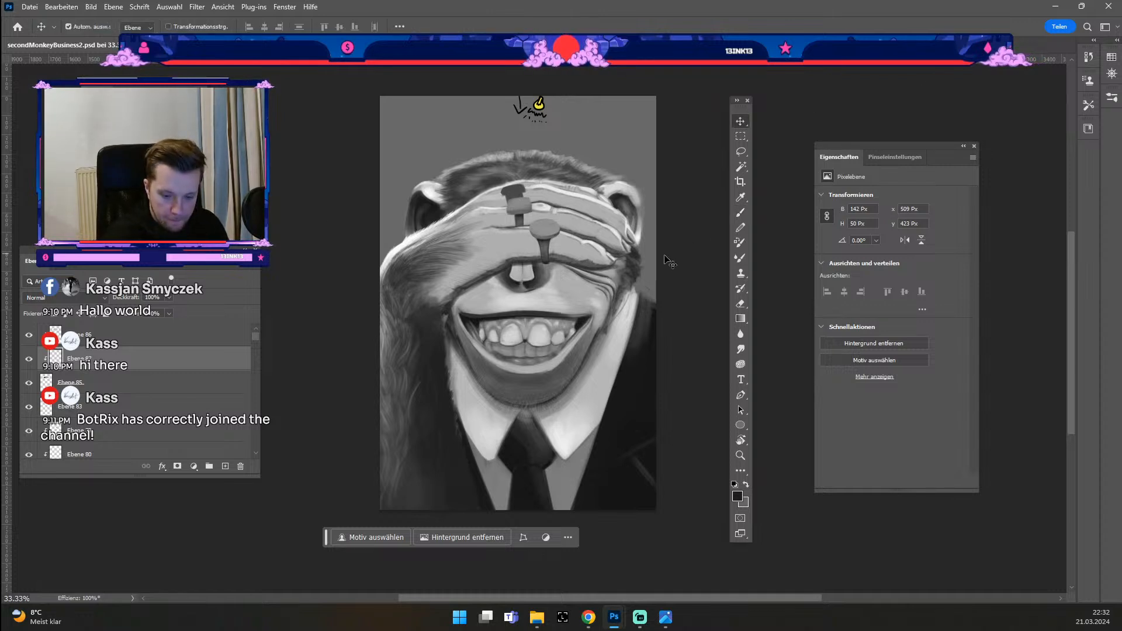
click(644, 279)
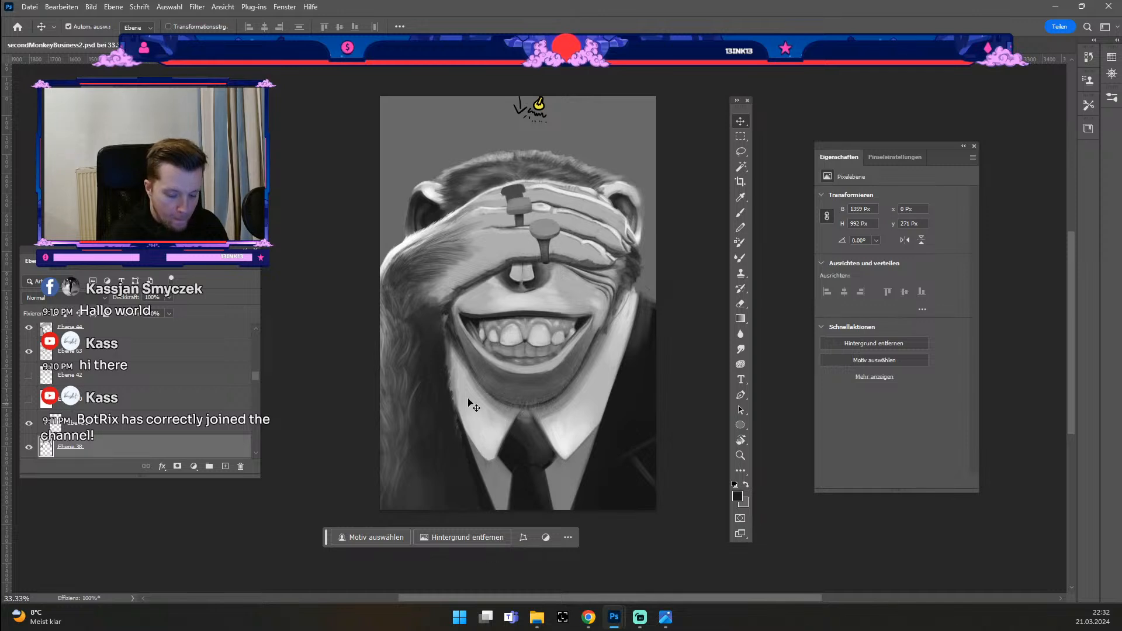
click(28, 447)
click(29, 447)
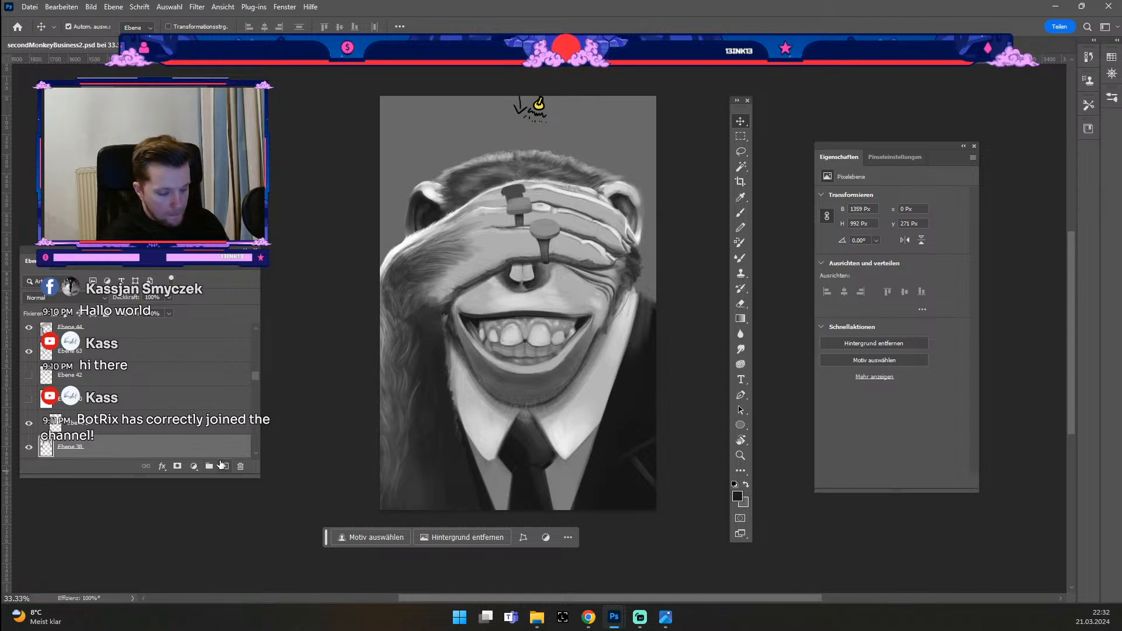
click(225, 466)
key(b)
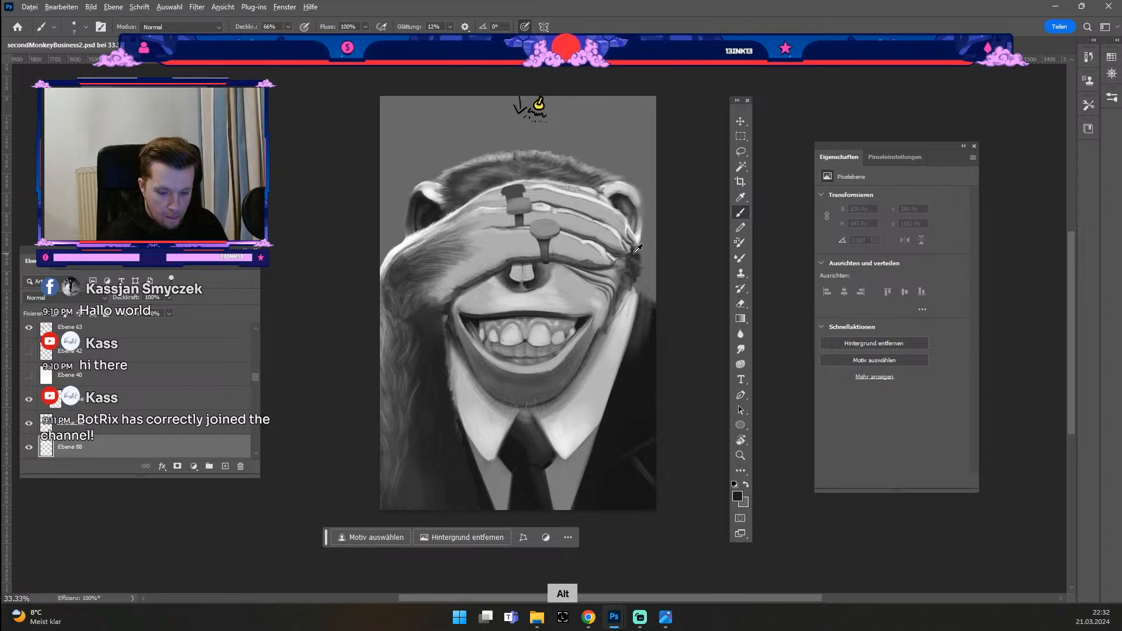
key(b)
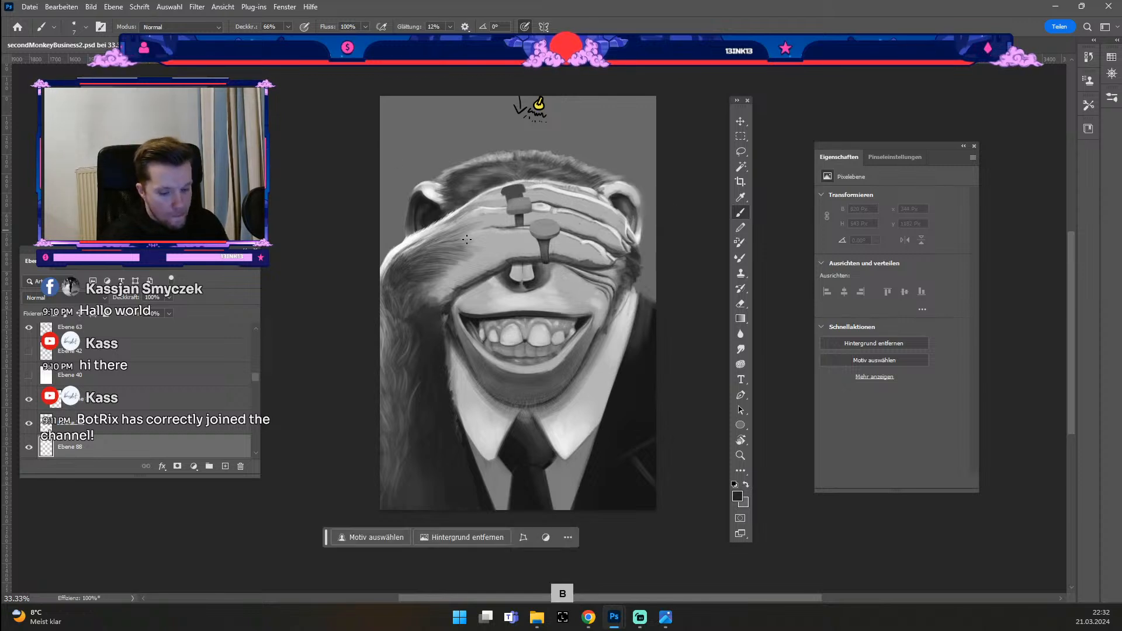
Step: Paint dark fur strokes between the right cheek and the shirt collar, enlarging the brush to 35 px and undoing the misplaced strokes
mouse_move(615, 325)
mouse_down()
mouse_move(606, 333)
mouse_move(609, 314)
mouse_up()
key(odiaeresis)
key(numbersign)
key(numbersign)
key(numbersign)
key(numbersign)
key(ctrl+z)
key(numbersign)
key(numbersign)
key(numbersign)
key(numbersign)
key(numbersign)
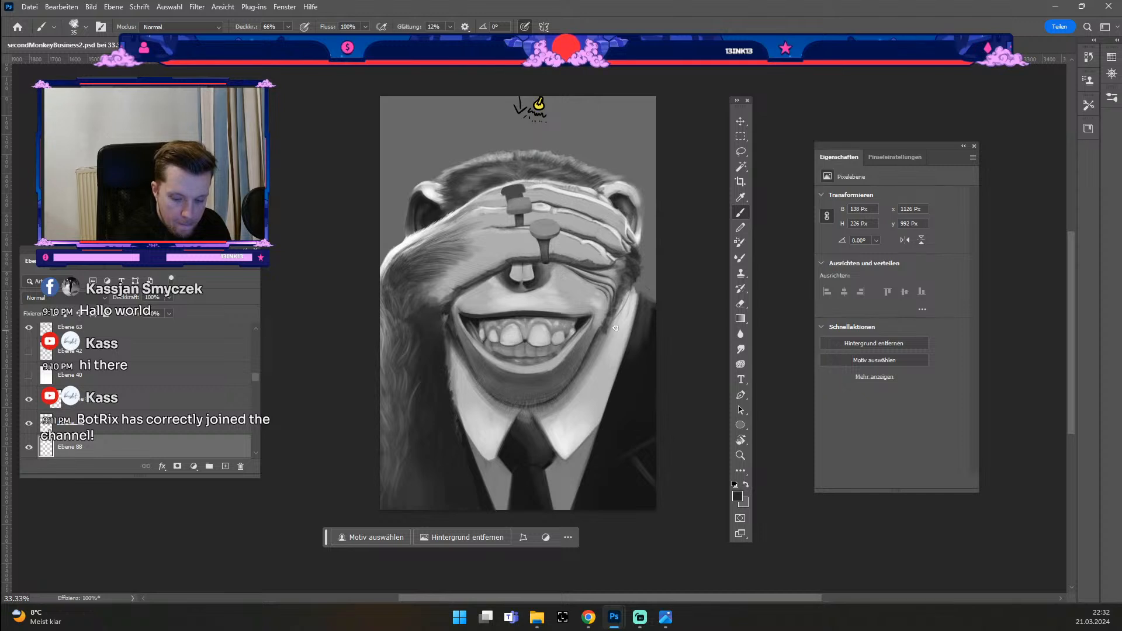
key(ctrl+z)
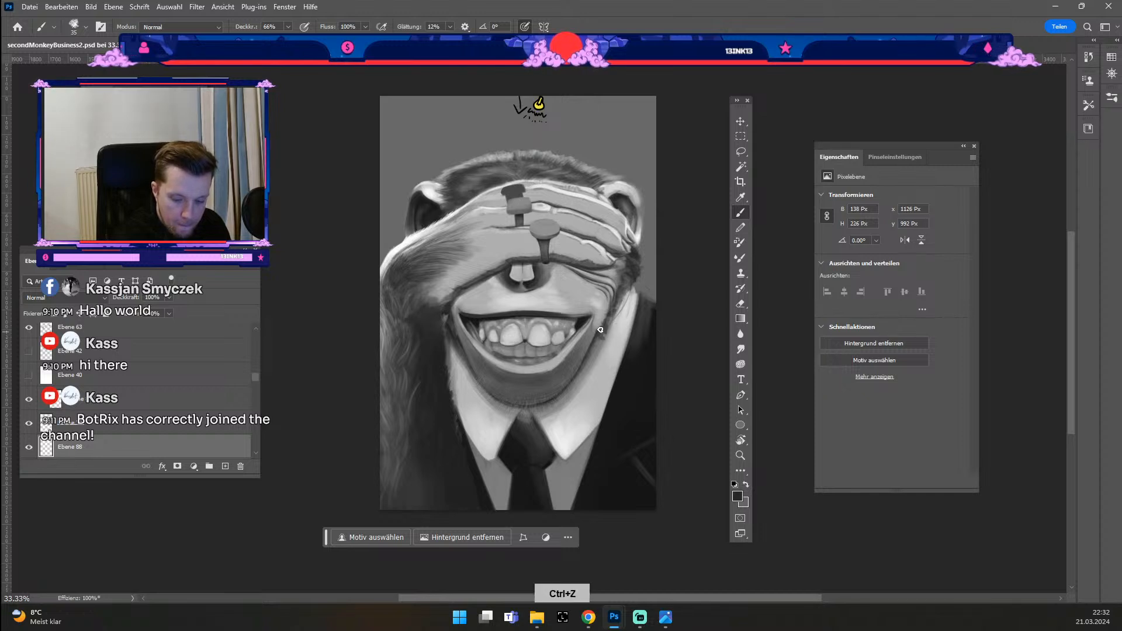
Step: Enlarge the brush to 50 px and extend the dark fur edge down the jaw and under the chin over the collar
key(odiaeresis)
key(numbersign)
key(numbersign)
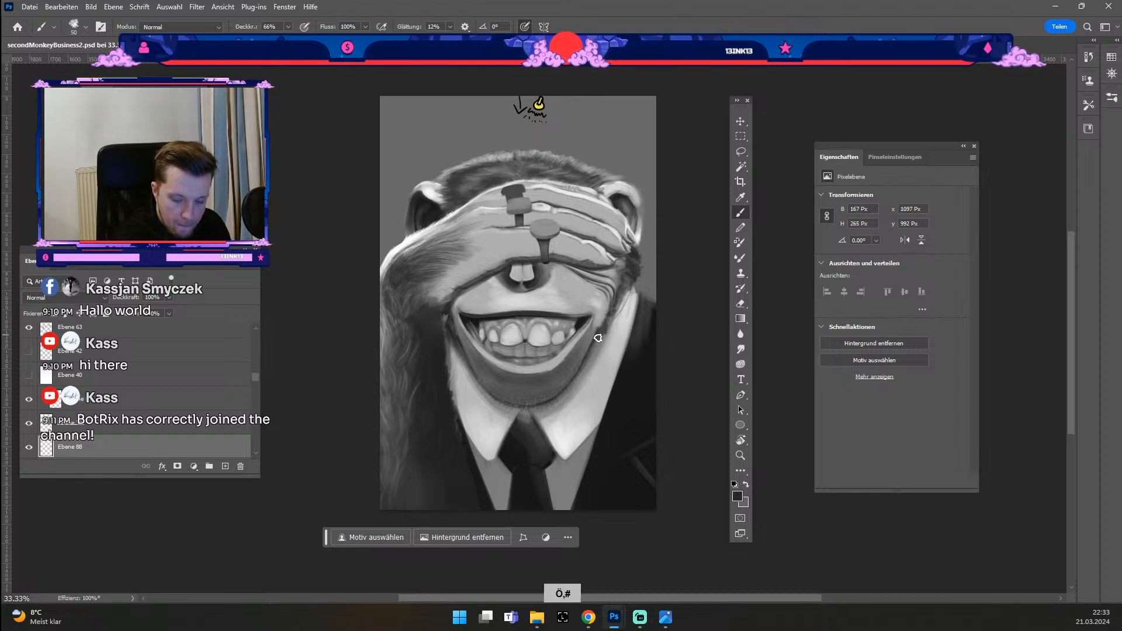
drag(605, 337, 592, 345)
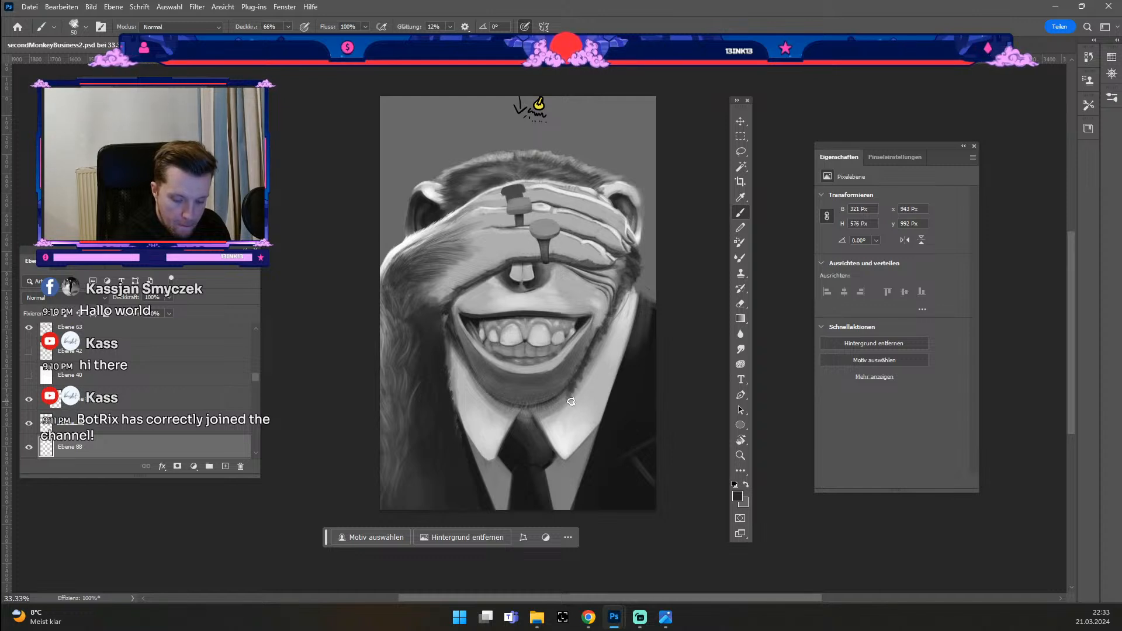
drag(557, 402, 539, 405)
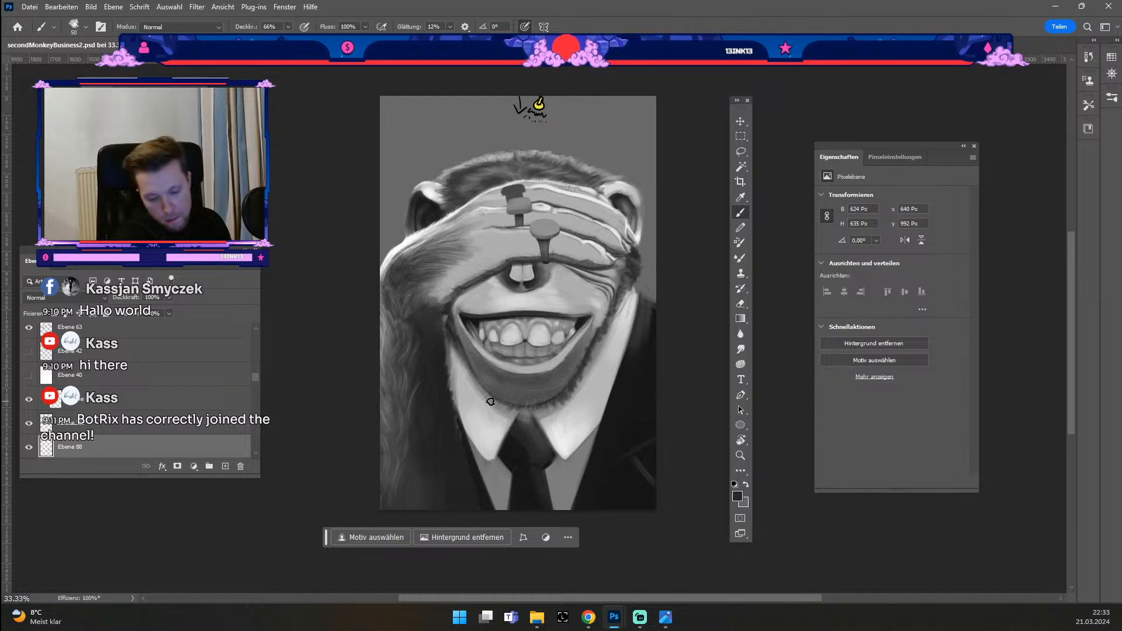
Step: Erase the dark fur edge along the jaw and chin with the Eraser at 150 px and 100% opacity
key(e)
key(numbersign)
key(numbersign)
key(numbersign)
key(numbersign)
key(numbersign)
key(numbersign)
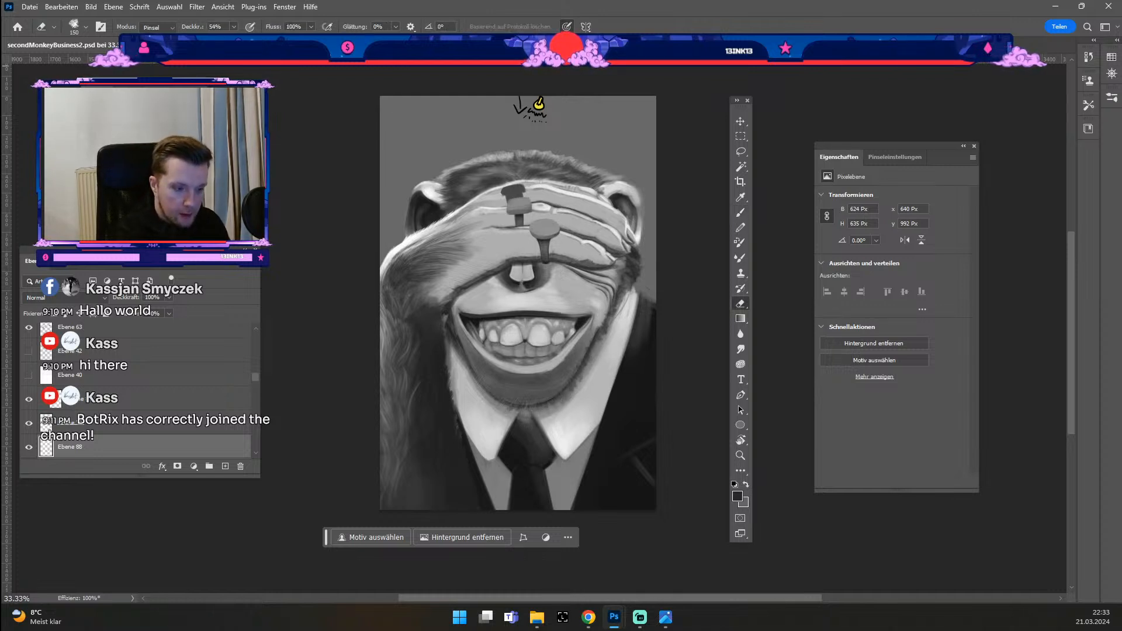
key(0)
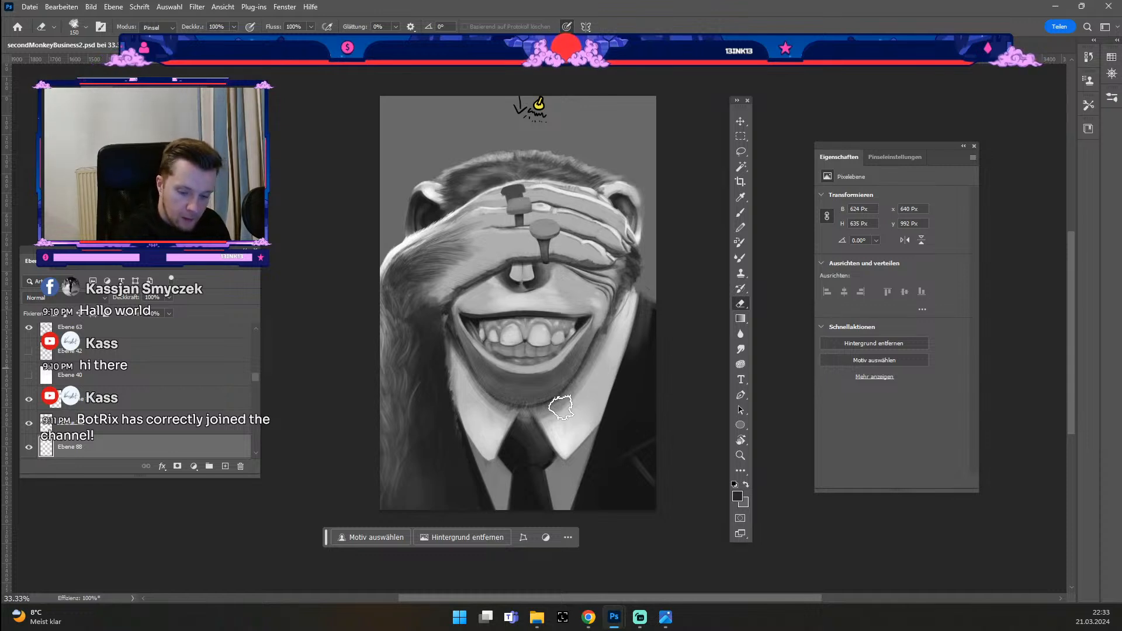
Step: Choose the Spatter 27 pixels brush and undo a test stroke beside the right cheek
key(b)
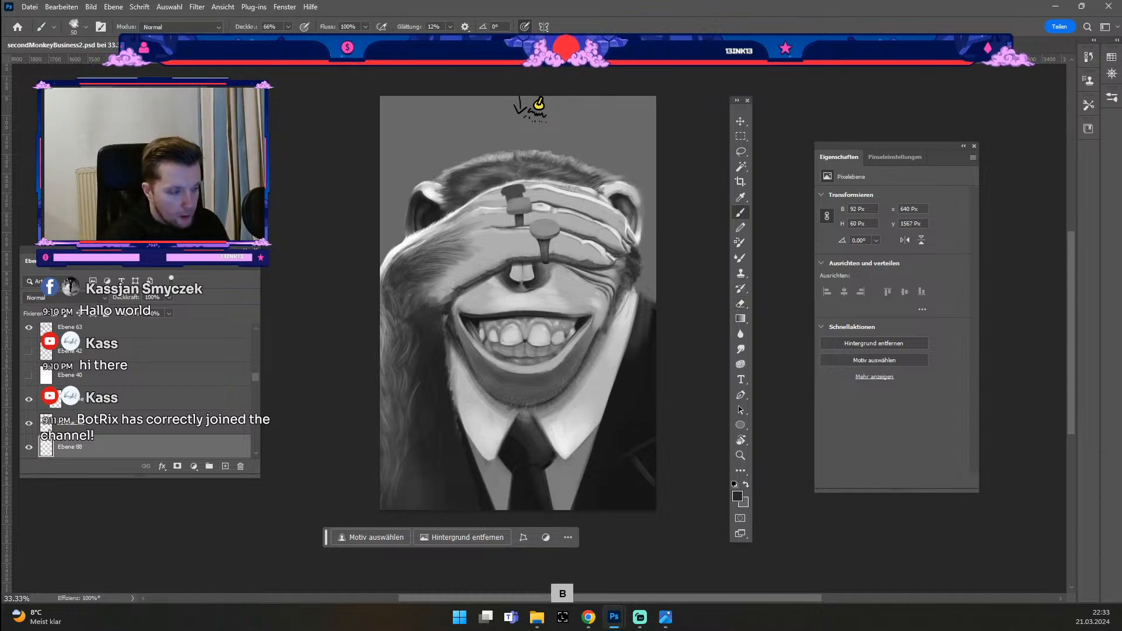
click(79, 29)
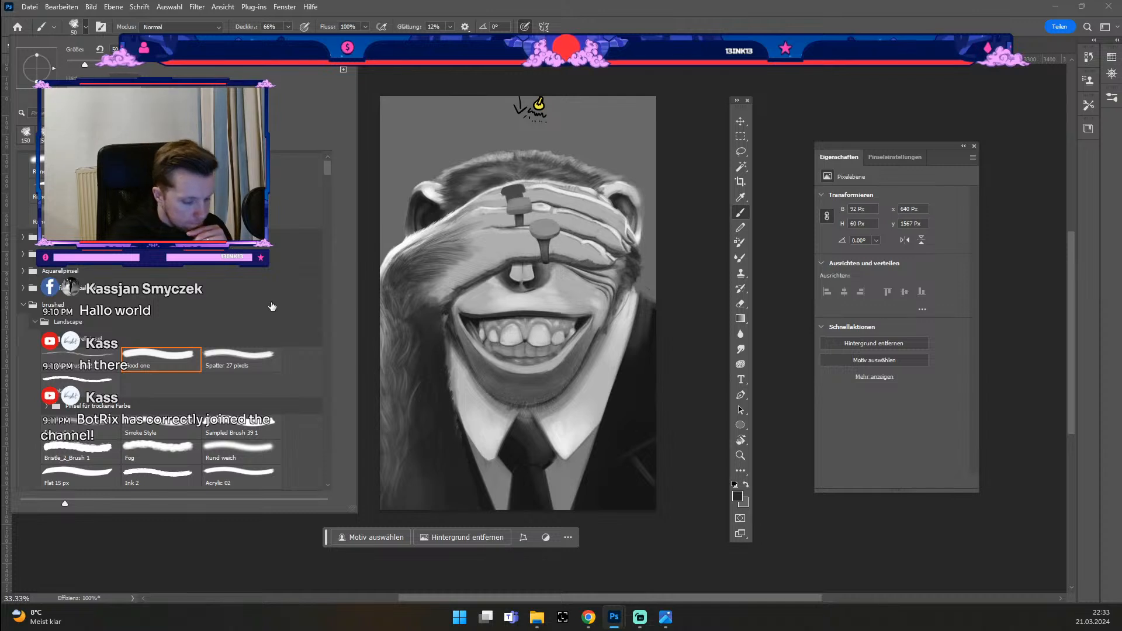
click(263, 356)
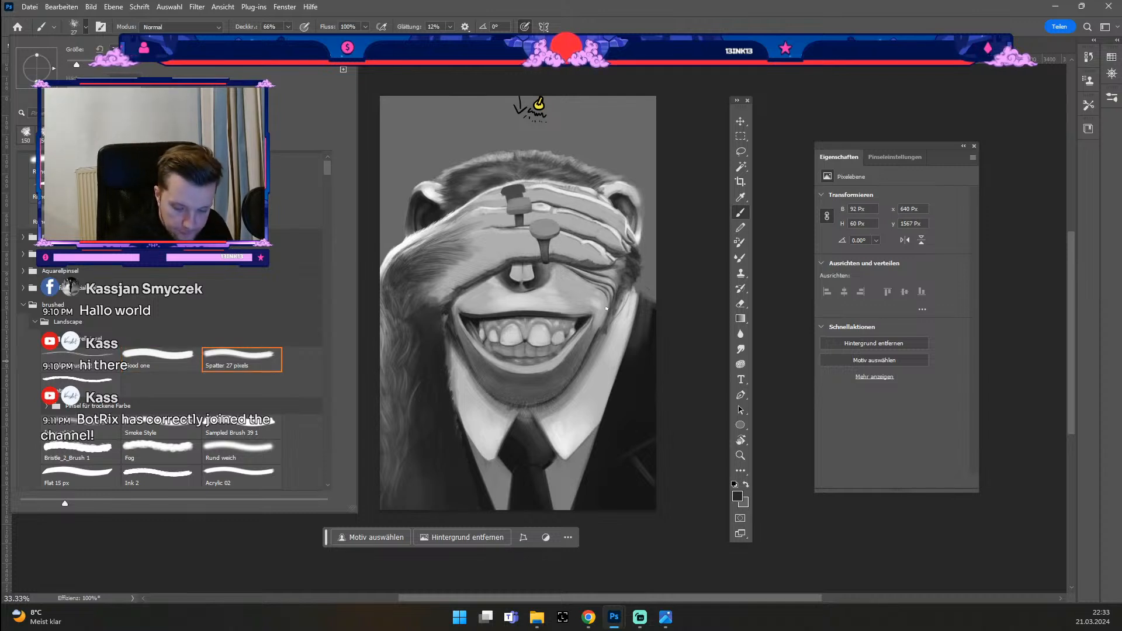
click(608, 308)
key(ctrl+z)
Step: Enlarge the brush to 60 px, raise its opacity to 100%, and paint dark fur from the right ear side down the cheek
key(numbersign)
key(numbersign)
key(numbersign)
key(numbersign)
key(numbersign)
key(numbersign)
drag(615, 308, 635, 285)
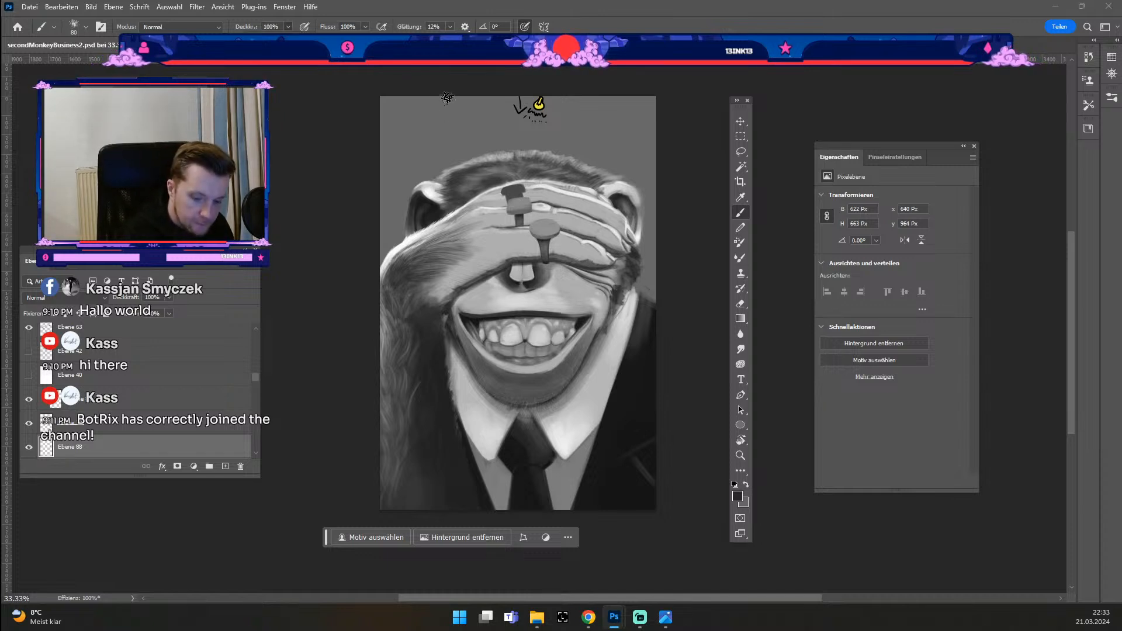
drag(621, 292, 620, 286)
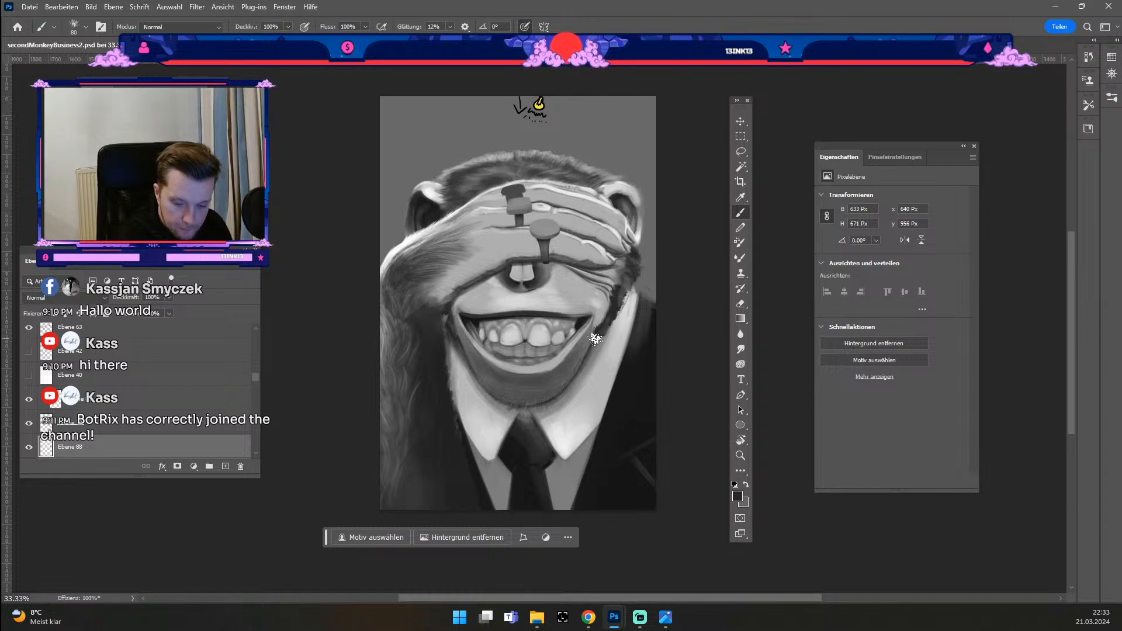
mouse_move(595, 351)
mouse_down()
mouse_move(582, 387)
mouse_move(605, 397)
mouse_up()
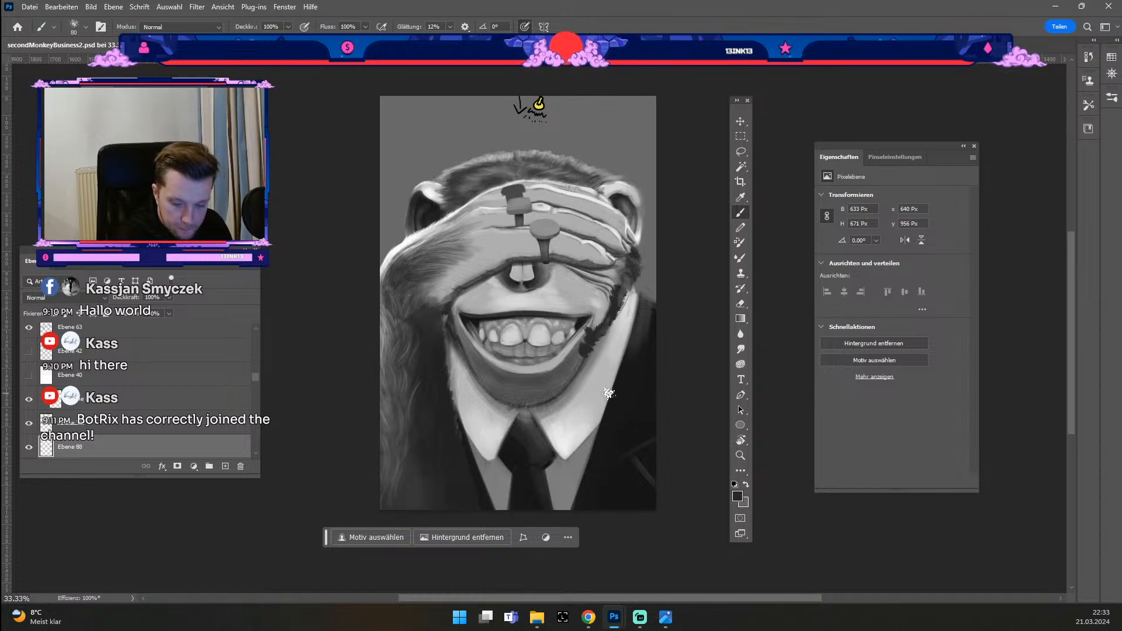
Step: Enlarge the brush to 100 px and paint a dark fur edge down the jaw, around the chin and up to the left cheek
key(numbersign)
key(numbersign)
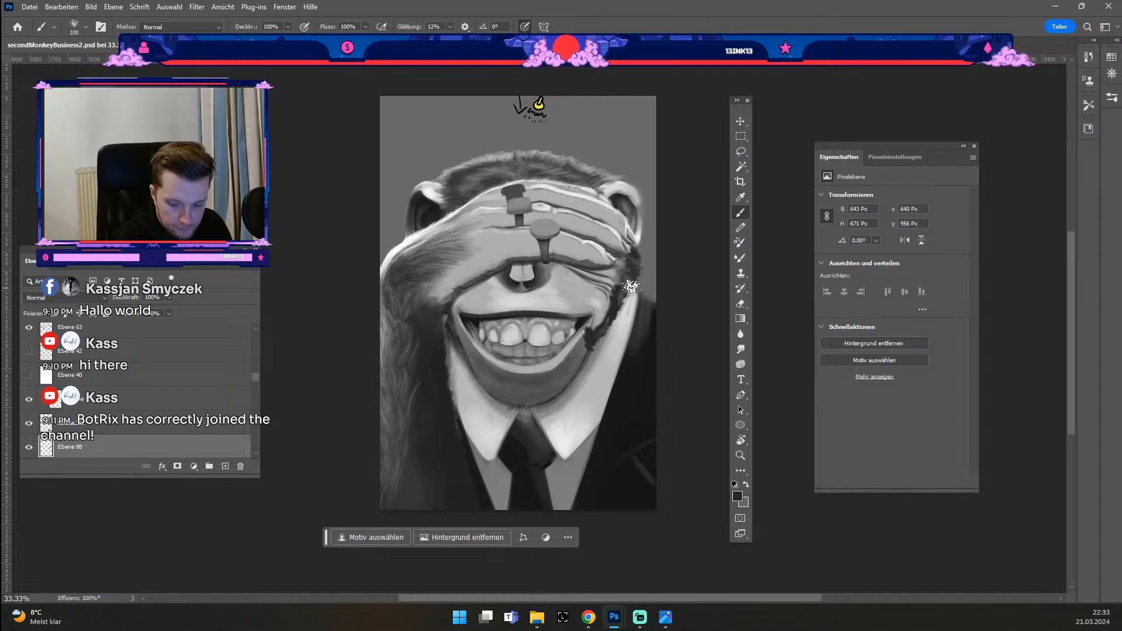
mouse_move(588, 351)
mouse_down()
mouse_move(575, 376)
mouse_move(577, 363)
mouse_move(586, 377)
mouse_move(603, 340)
mouse_move(559, 404)
mouse_move(511, 417)
mouse_move(639, 303)
mouse_move(517, 413)
mouse_move(473, 367)
mouse_up()
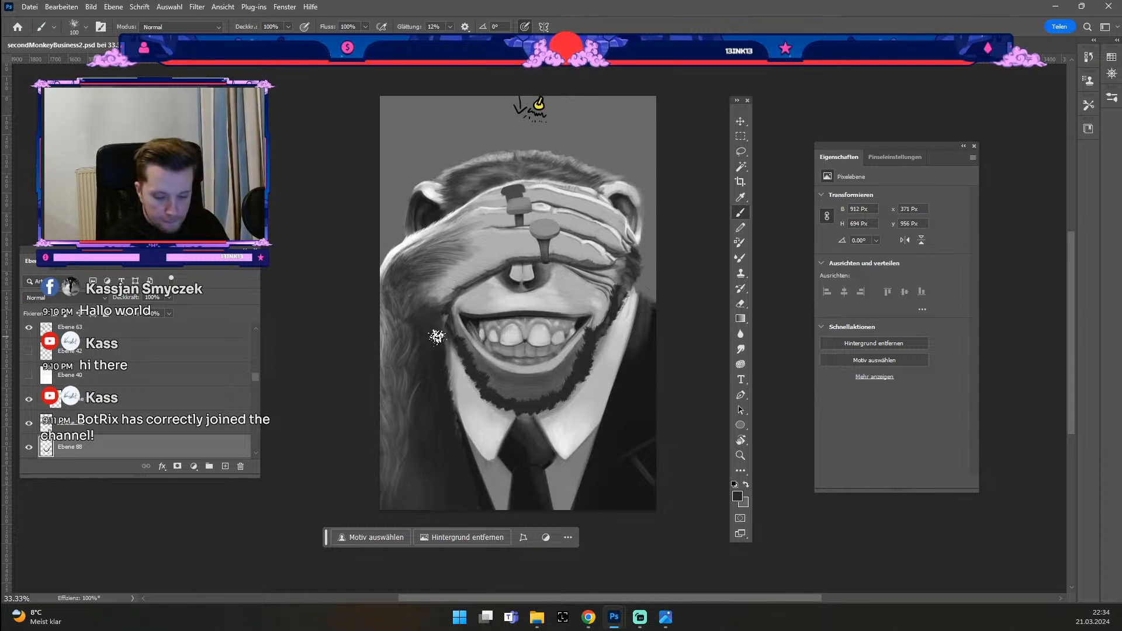
Step: Switch to a smaller eraser and lower the jaw fur layer's opacity to 61% to see the face beneath
key(ctrl+minus)
key(ctrl+plus)
key(ctrl+plus)
key(e)
key(odiaeresis)
key(numbersign)
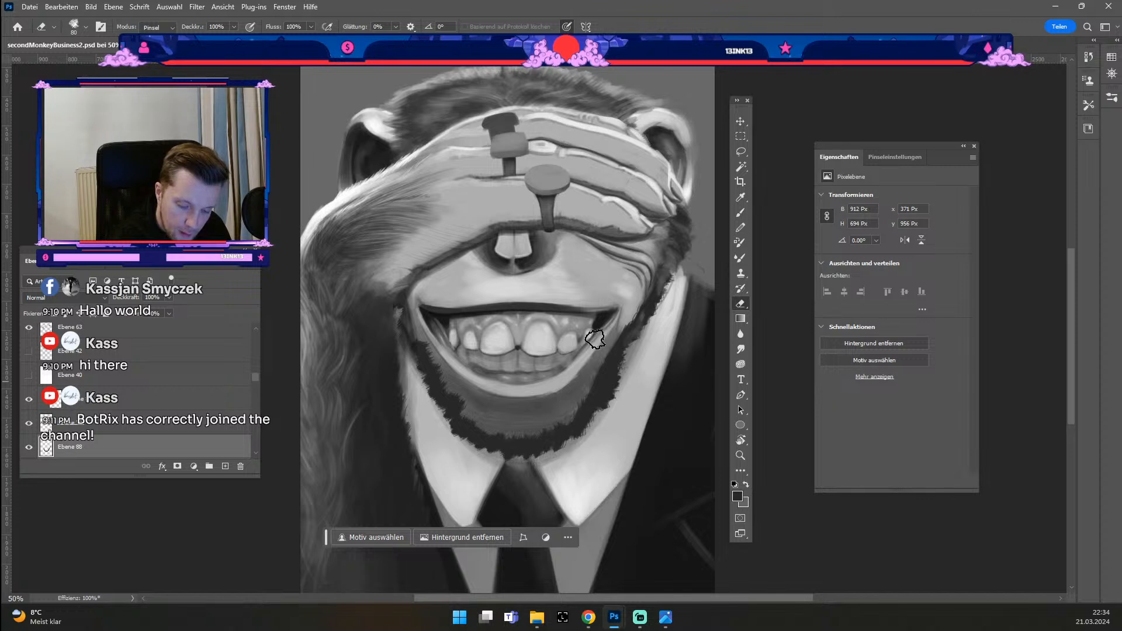
drag(155, 311, 162, 311)
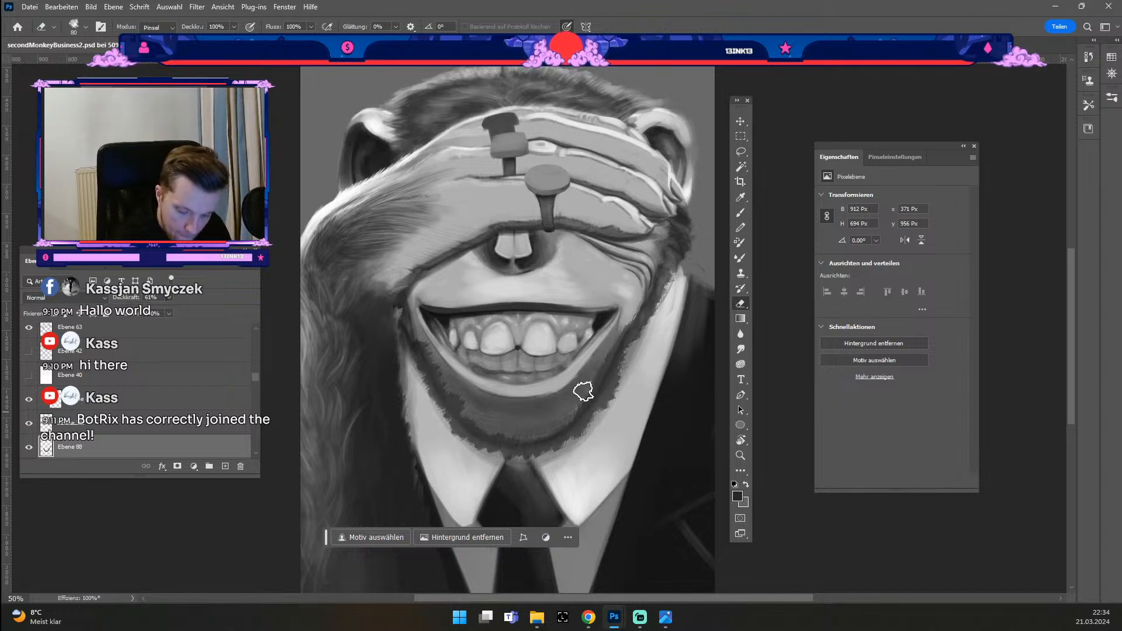
Step: Erase the inner side of the fur edge along the chin and jaw at 60 to 70 px, undoing a misplaced stroke
key(odiaeresis)
key(odiaeresis)
key(numbersign)
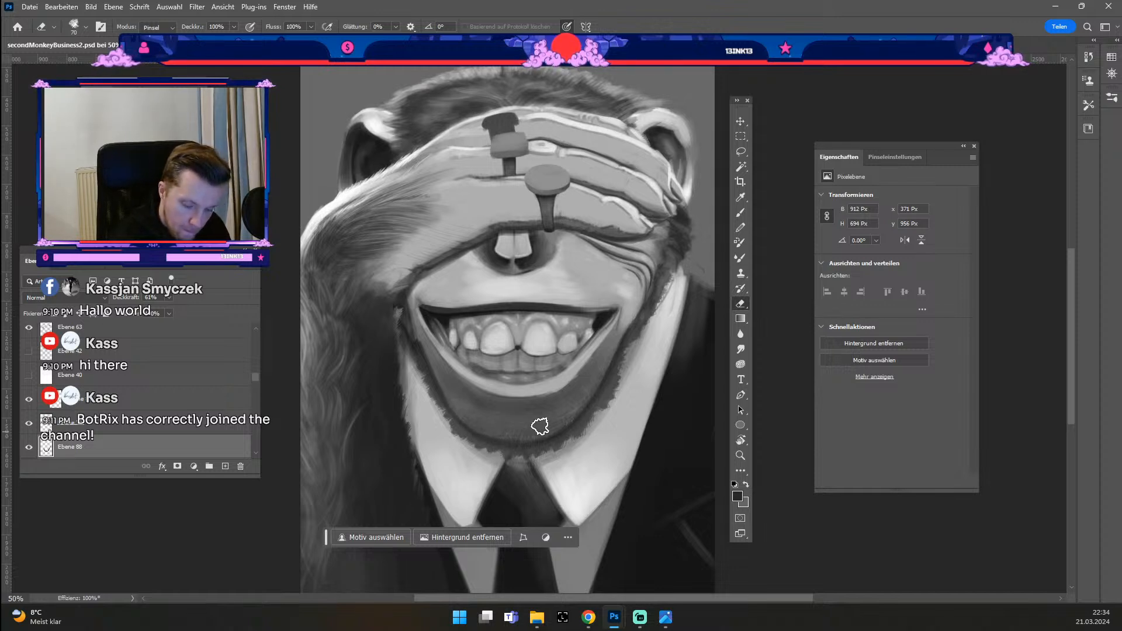
key(odiaeresis)
key(numbersign)
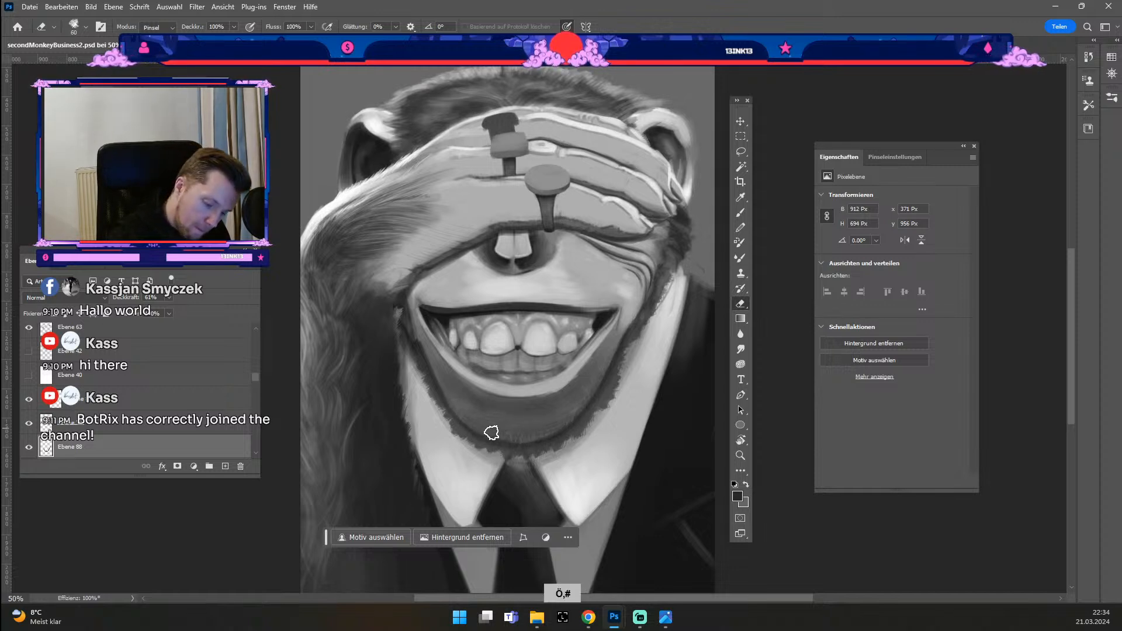
key(odiaeresis)
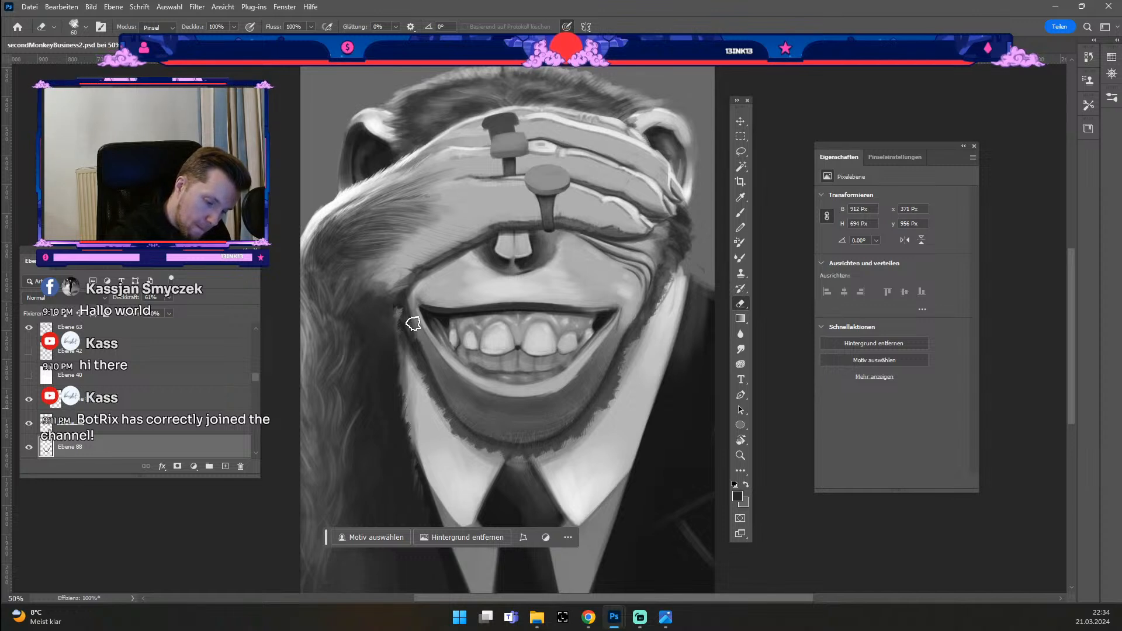
key(ctrl+z)
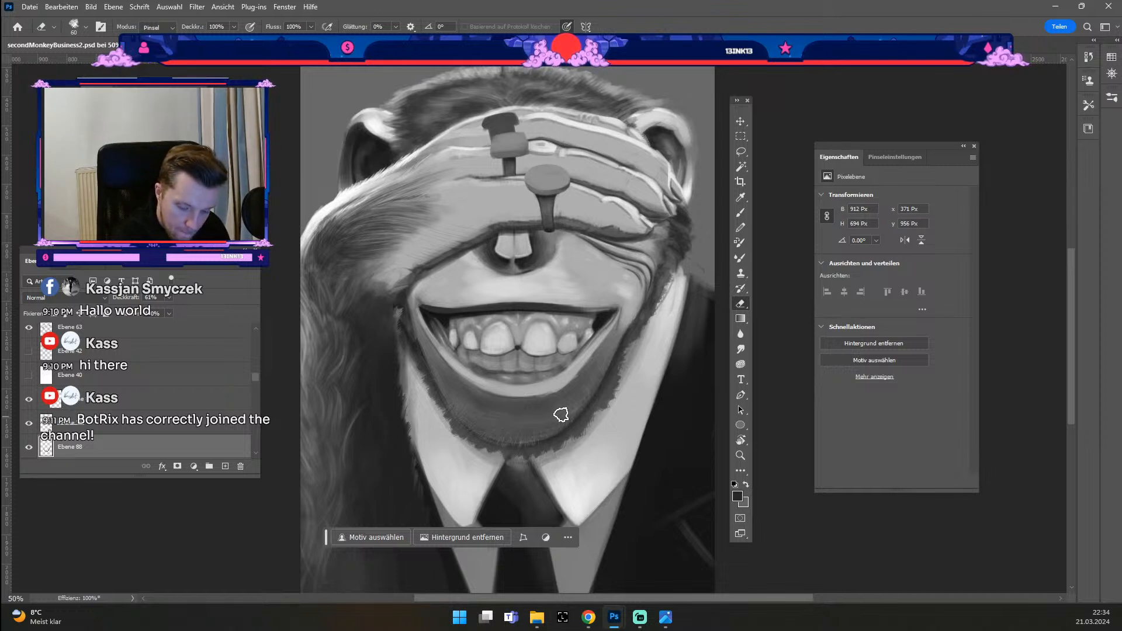
Step: Try the jaw fur layer at 100% opacity and undo the change
click(169, 297)
drag(173, 309, 192, 311)
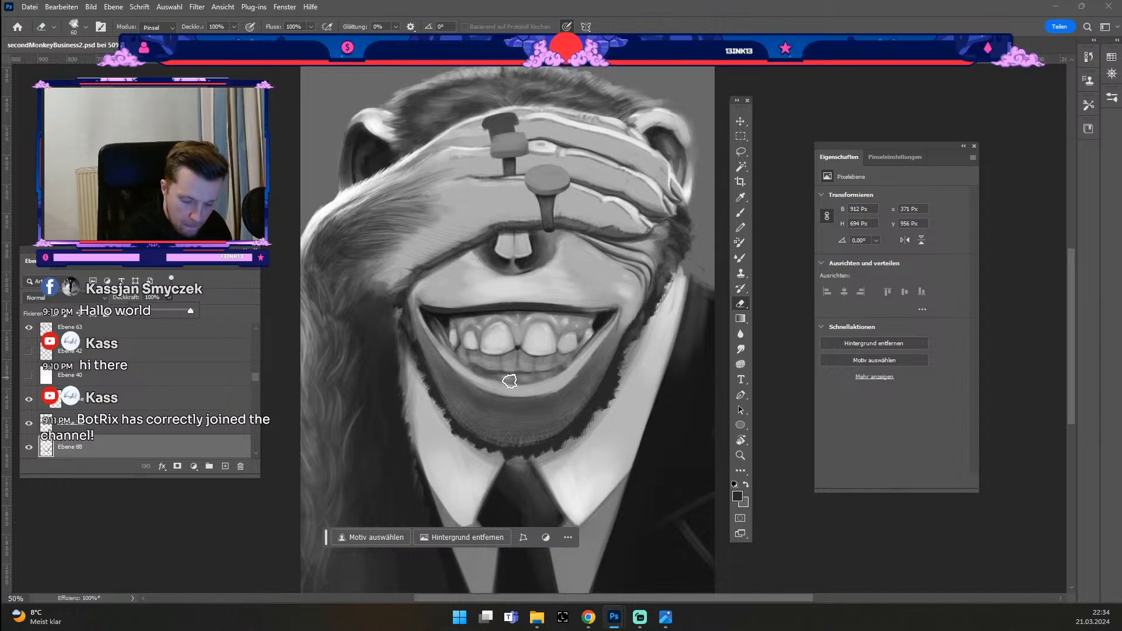
key(ctrl+z)
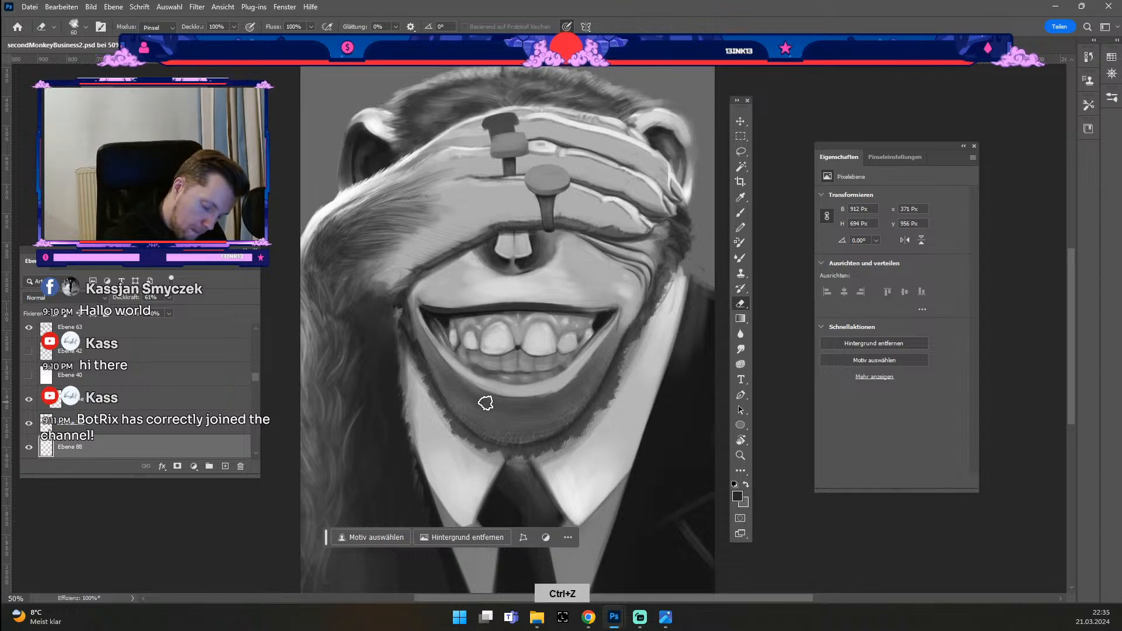
key(ctrl+z)
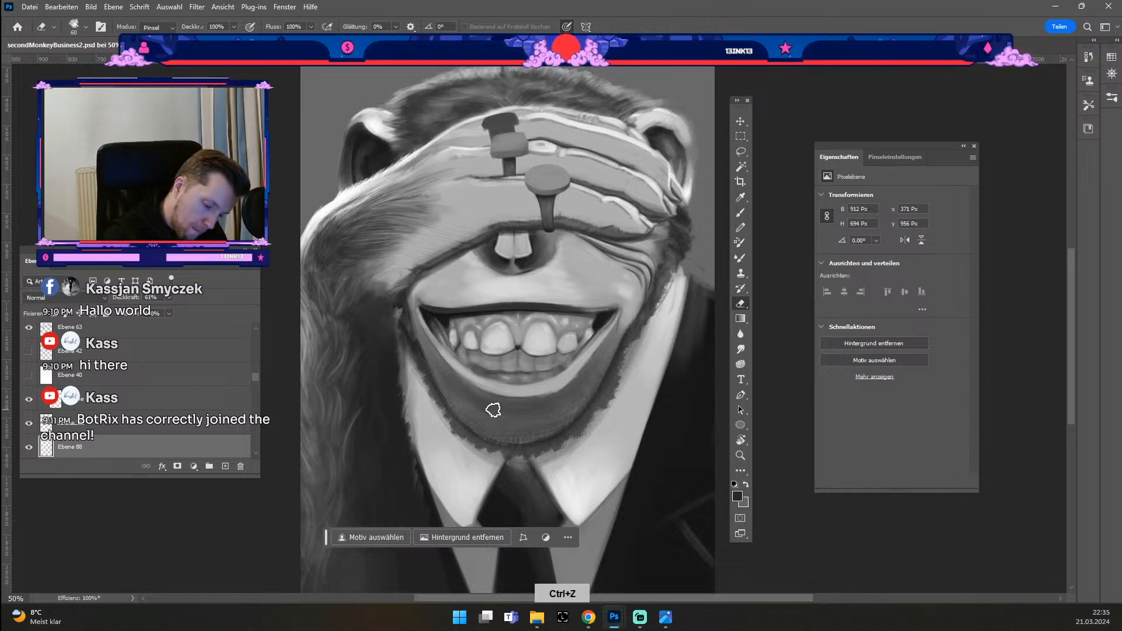
Step: Refine the fur's inner edge with a 40 px eraser and set the layer's opacity to 100%
key(odiaeresis)
key(numbersign)
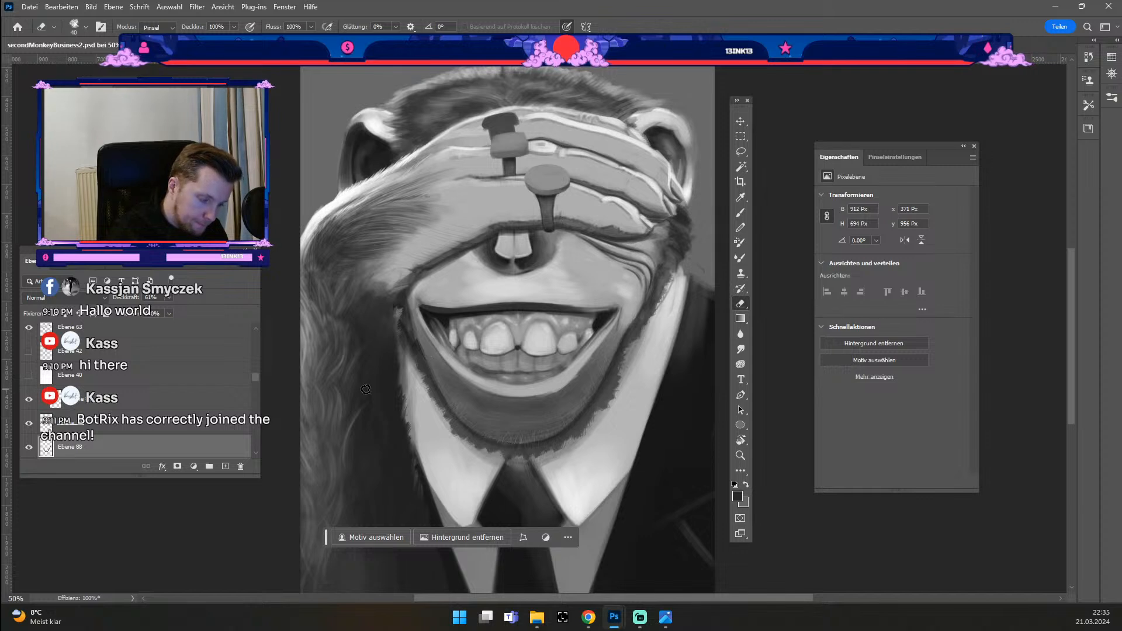
drag(170, 312, 191, 311)
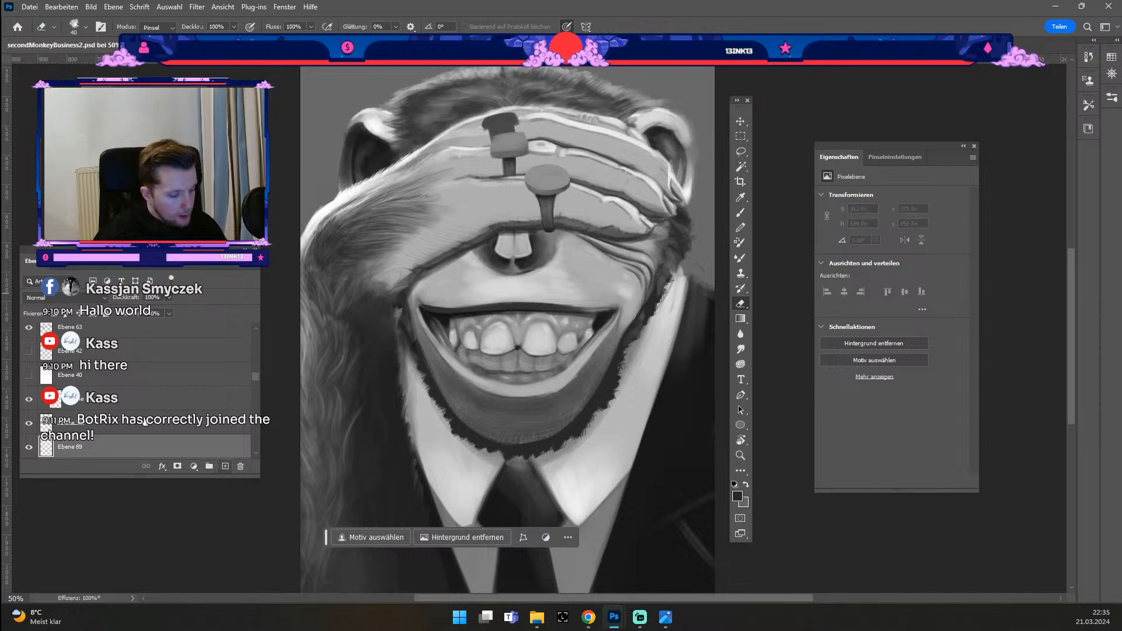
Step: Add a new layer clipped to jaw fur layer Ebene 88 and sample the chin's grey as the brush colour
click(225, 466)
key(ctrl+alt+g)
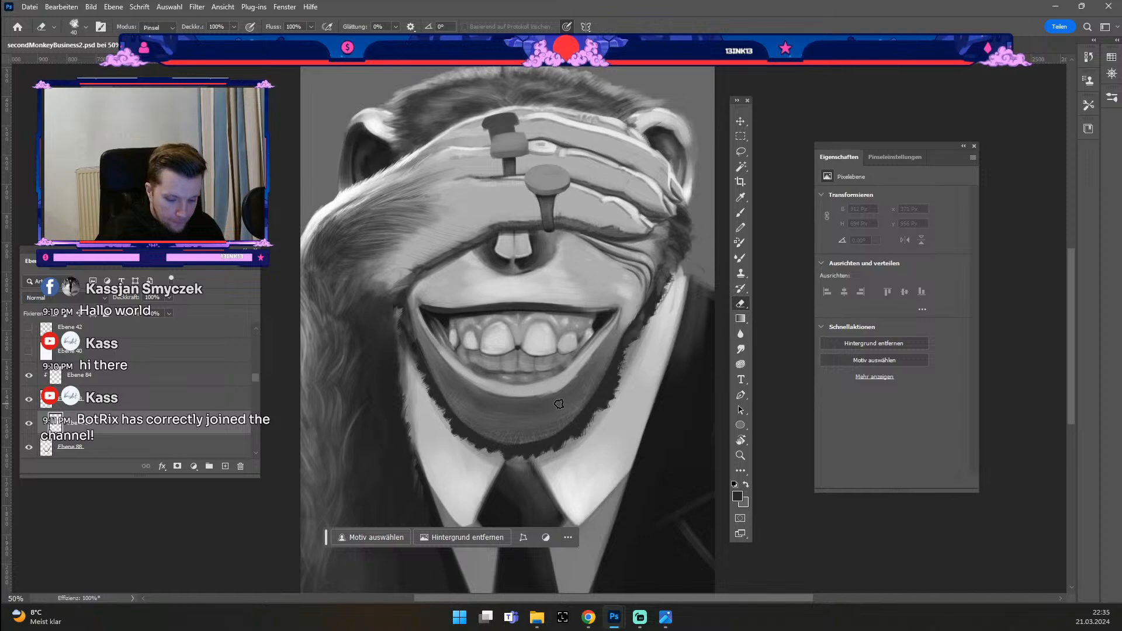
key(b)
key(alt+b)
key(Escape)
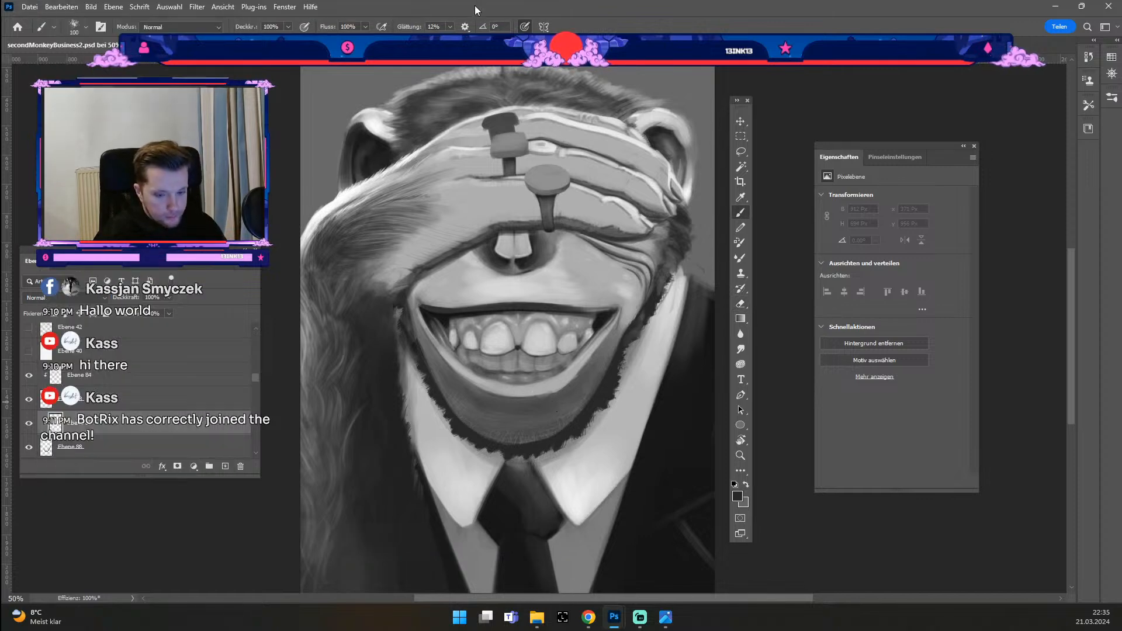
key(alt)
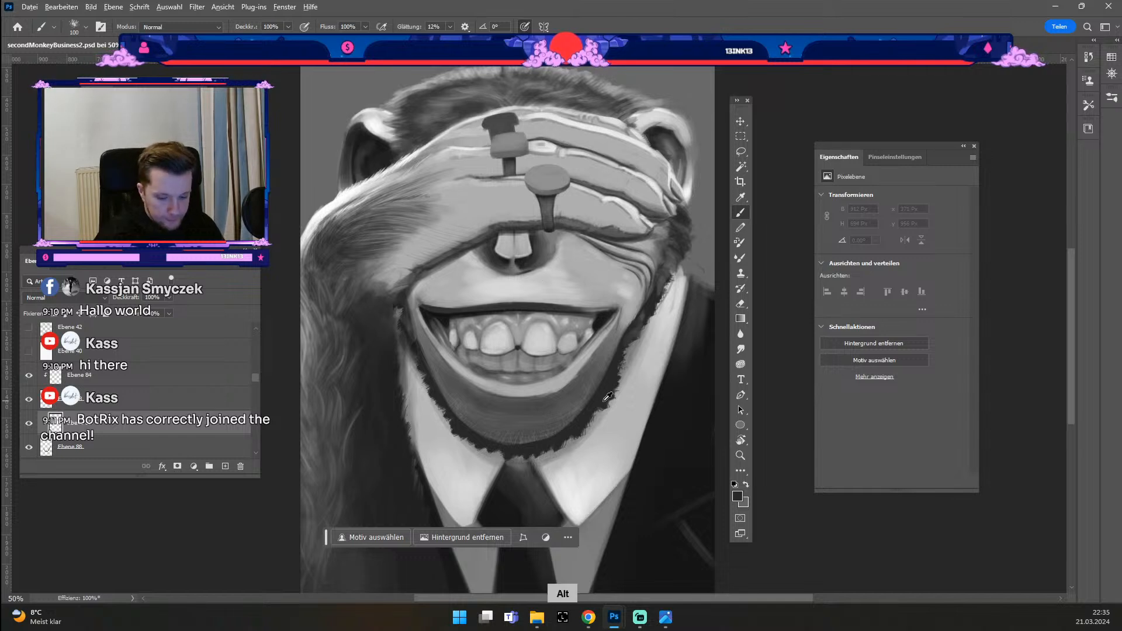
alt+click(553, 420)
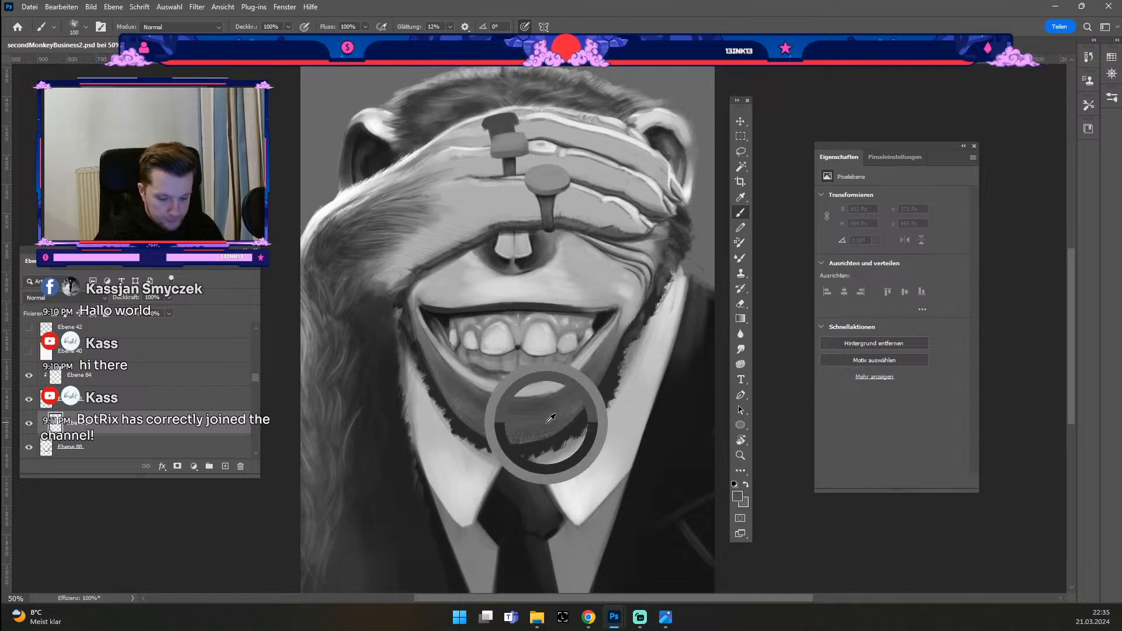
Step: Choose the rough brush beside Spatter 27 pixels and paint grey over the jaw fur at 37% opacity and 70 px
key(e)
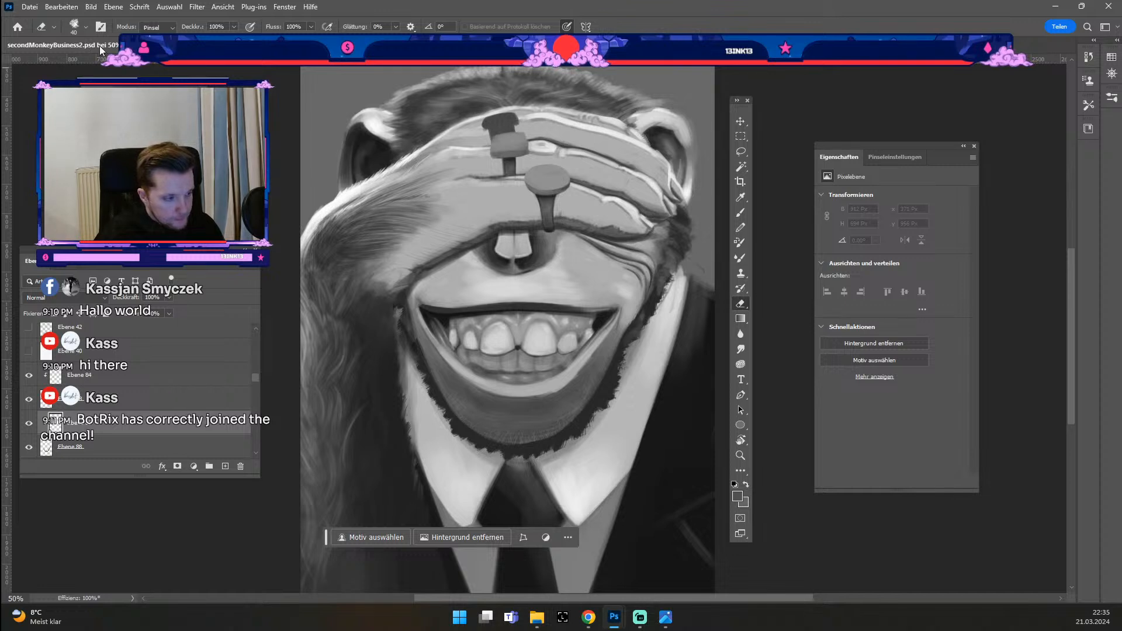
key(b)
click(74, 27)
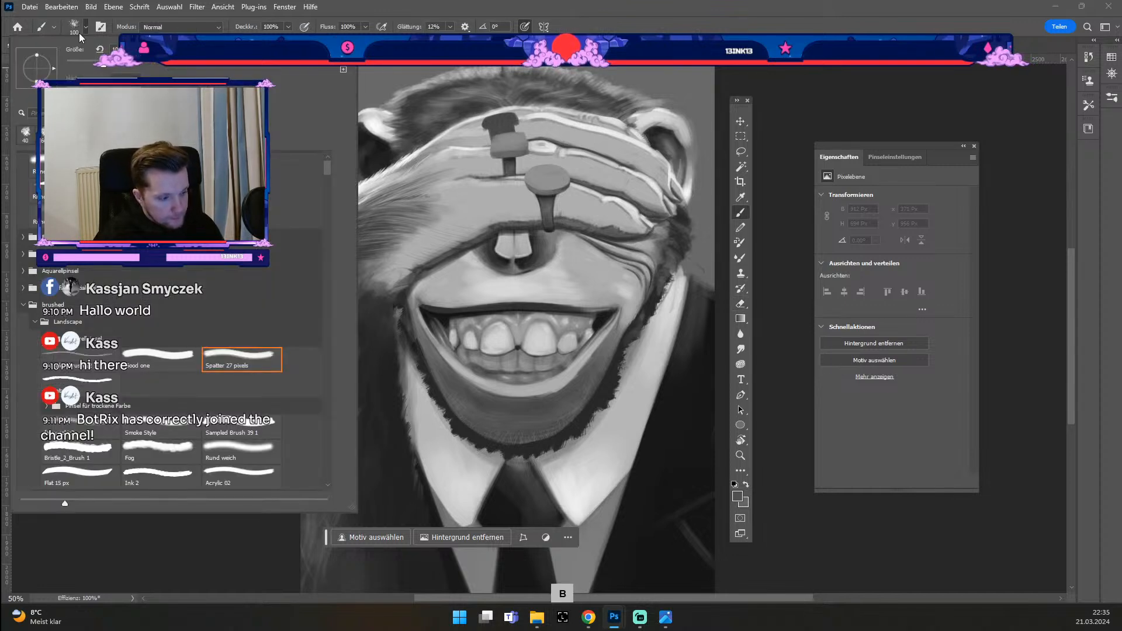
click(176, 358)
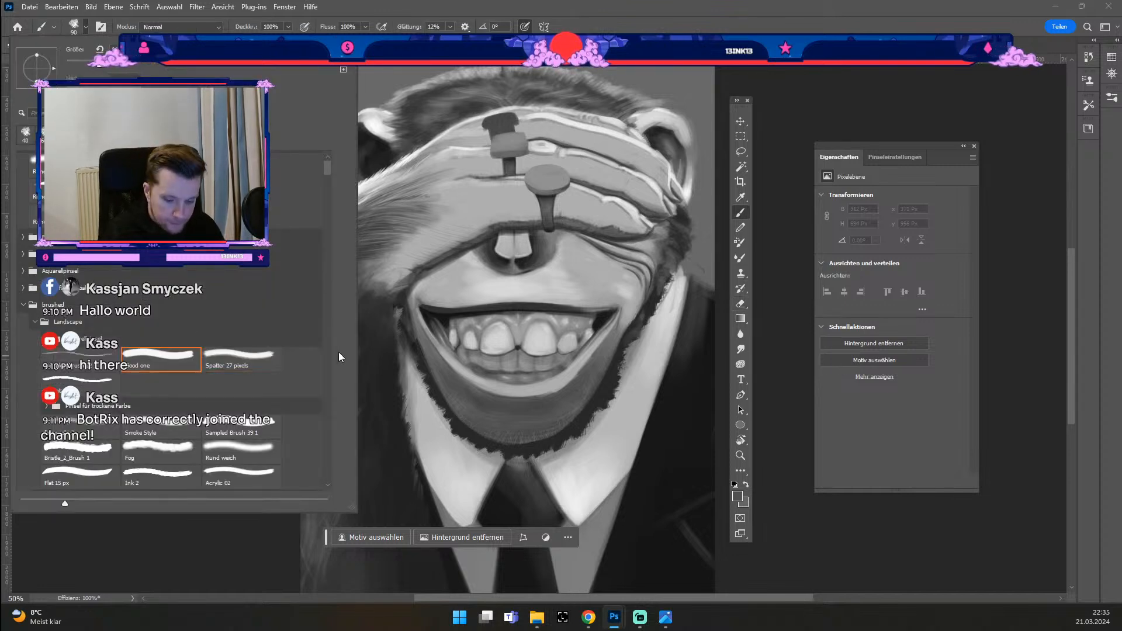
key(Escape)
key(3)
key(7)
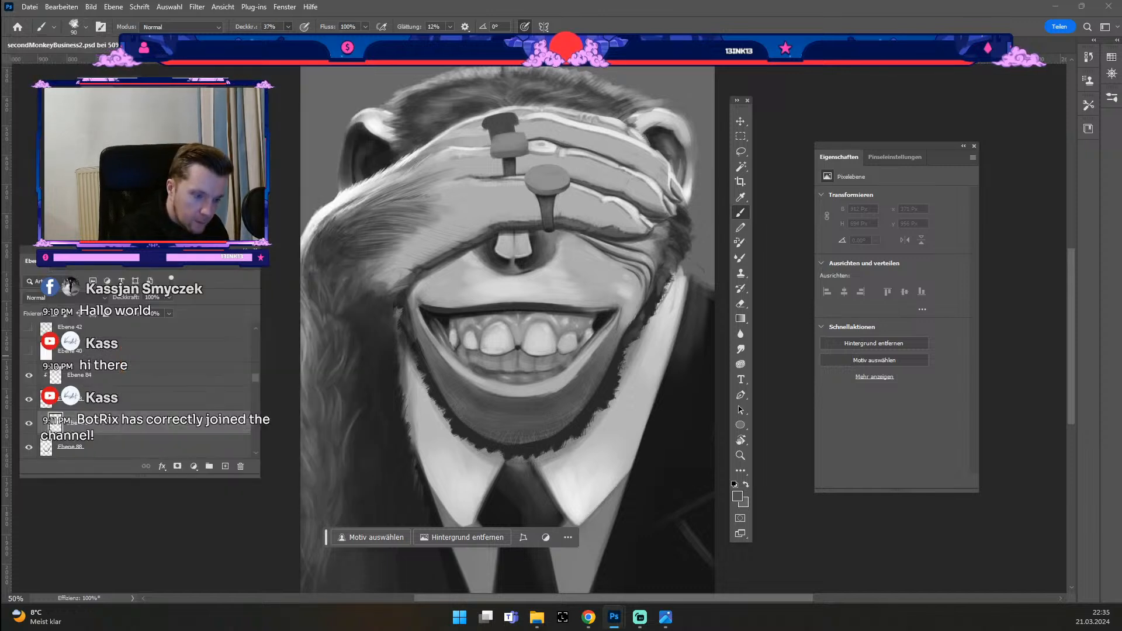
key(odiaeresis)
key(odiaeresis)
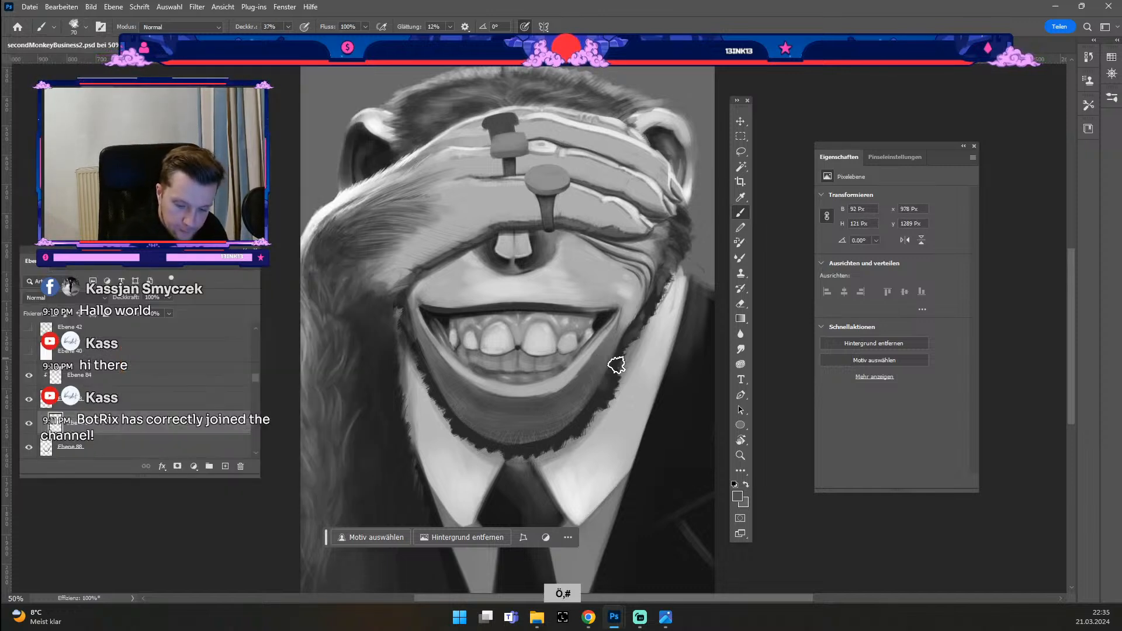
mouse_move(613, 362)
mouse_down()
mouse_move(605, 392)
mouse_move(593, 380)
mouse_move(590, 406)
mouse_move(599, 415)
mouse_move(582, 422)
mouse_move(585, 434)
mouse_move(581, 422)
mouse_move(569, 433)
mouse_move(551, 470)
mouse_move(542, 441)
mouse_move(488, 457)
mouse_move(485, 430)
mouse_move(436, 446)
mouse_move(474, 428)
mouse_move(448, 439)
mouse_move(461, 415)
mouse_move(433, 437)
mouse_move(445, 378)
mouse_move(422, 401)
mouse_move(417, 343)
mouse_move(421, 372)
mouse_up()
Step: Enlarge the brush to 90 px and blend more grey into the fur edge along the right jaw and cheek
key(numbersign)
key(numbersign)
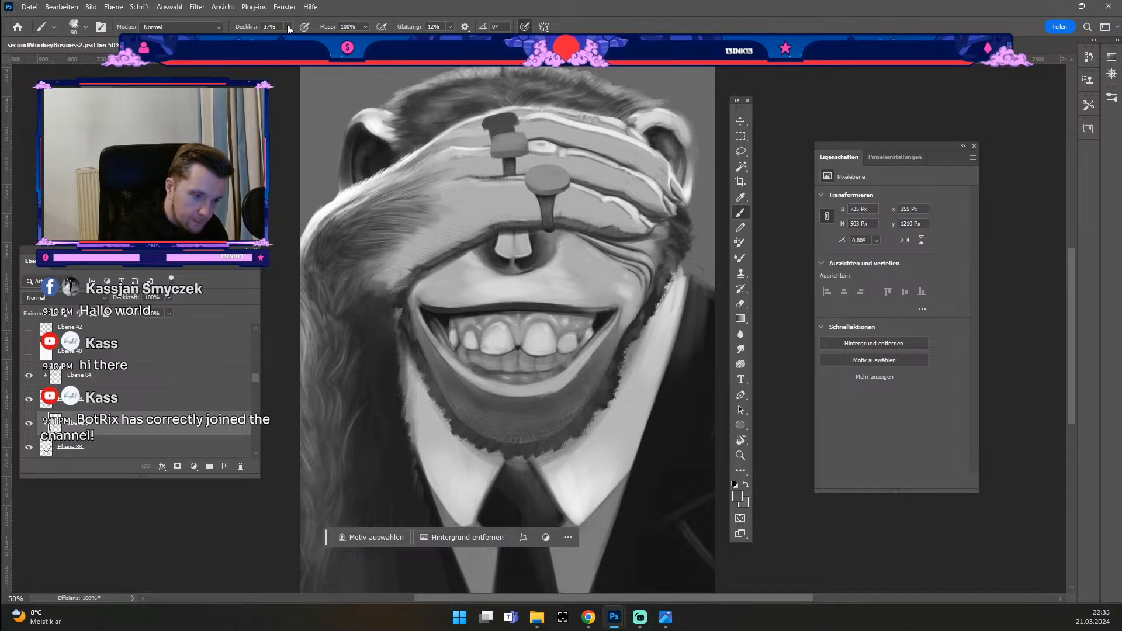
mouse_move(619, 400)
mouse_down()
mouse_move(607, 364)
mouse_move(602, 384)
mouse_move(616, 343)
mouse_move(640, 329)
mouse_move(633, 318)
mouse_move(660, 312)
mouse_move(651, 298)
mouse_move(663, 290)
mouse_move(629, 332)
mouse_move(625, 361)
mouse_up()
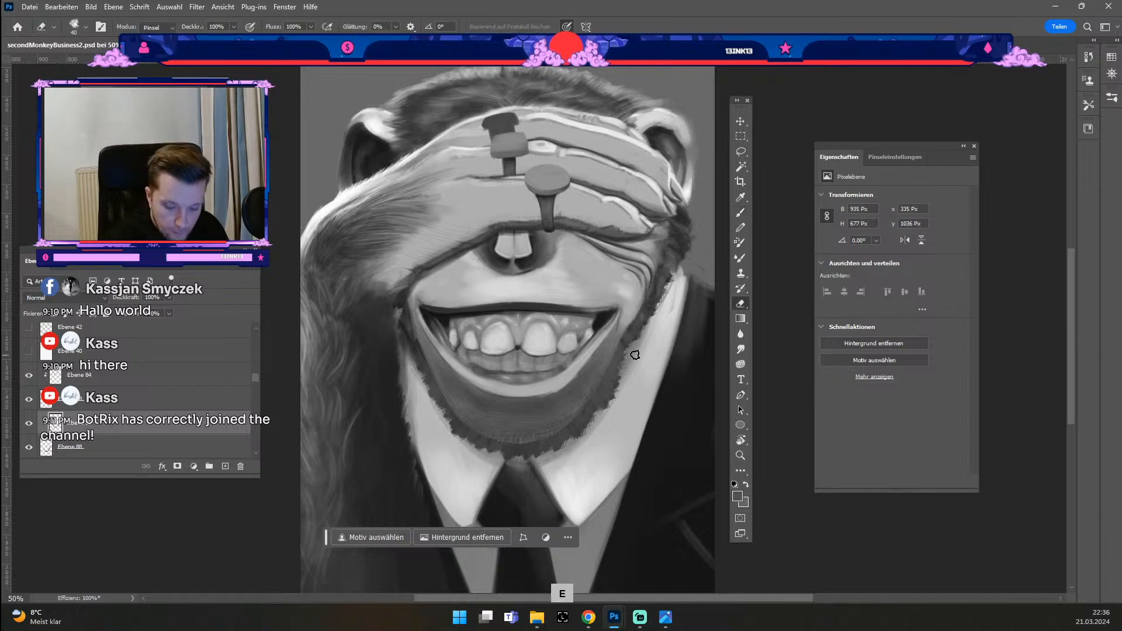
Step: Select layer Ebene 88 and soften the fur edge by the right cheek with a 60 px eraser at 48% opacity
click(205, 443)
key(ö)
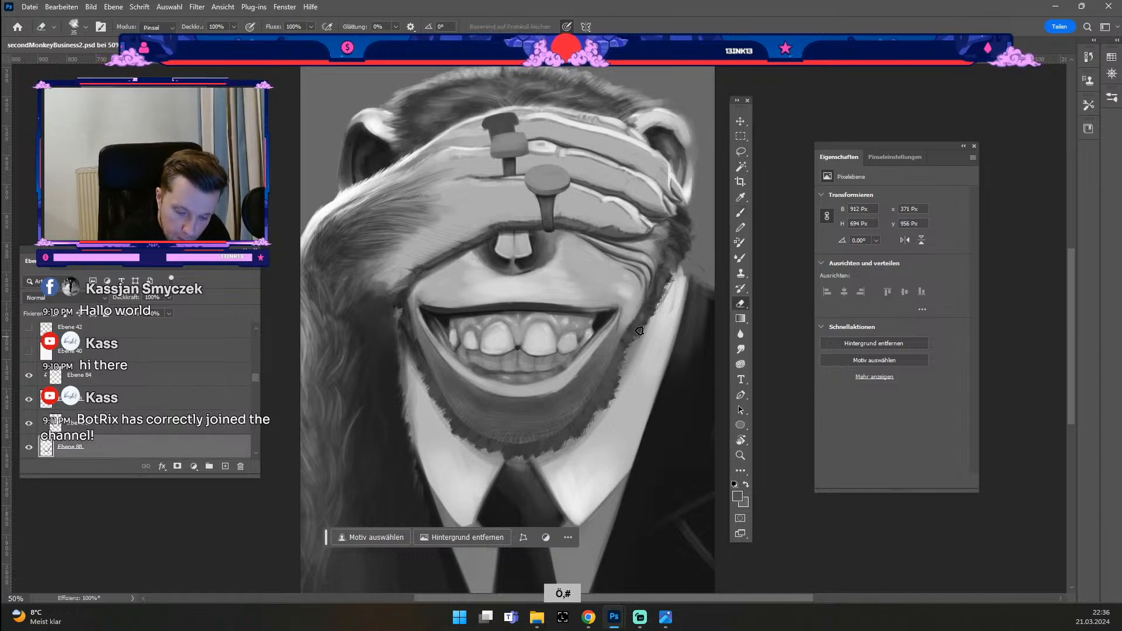
key(numbersign)
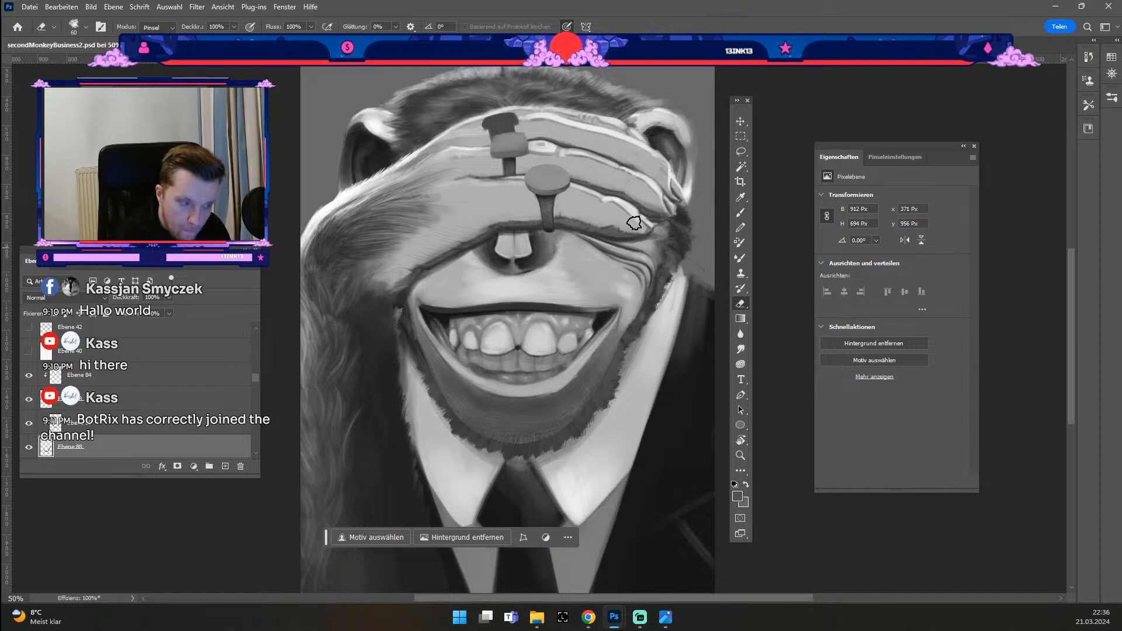
drag(235, 39, 204, 40)
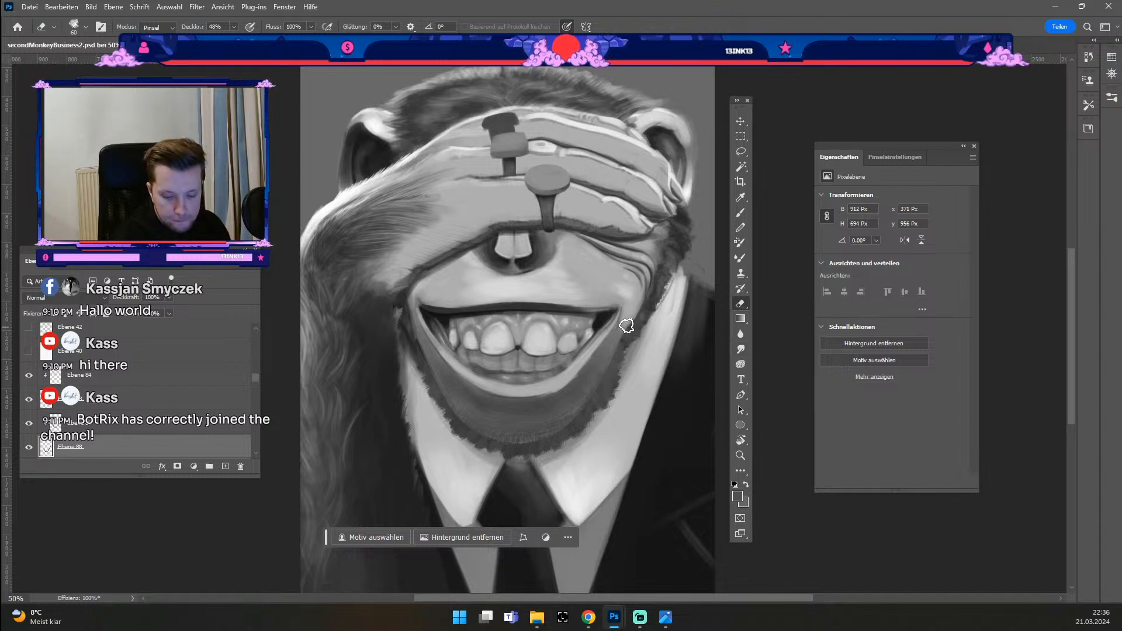
Step: Trim the fur edge along the right jaw with a 45 px eraser at 91% opacity
key(odiaeresis)
key(odiaeresis)
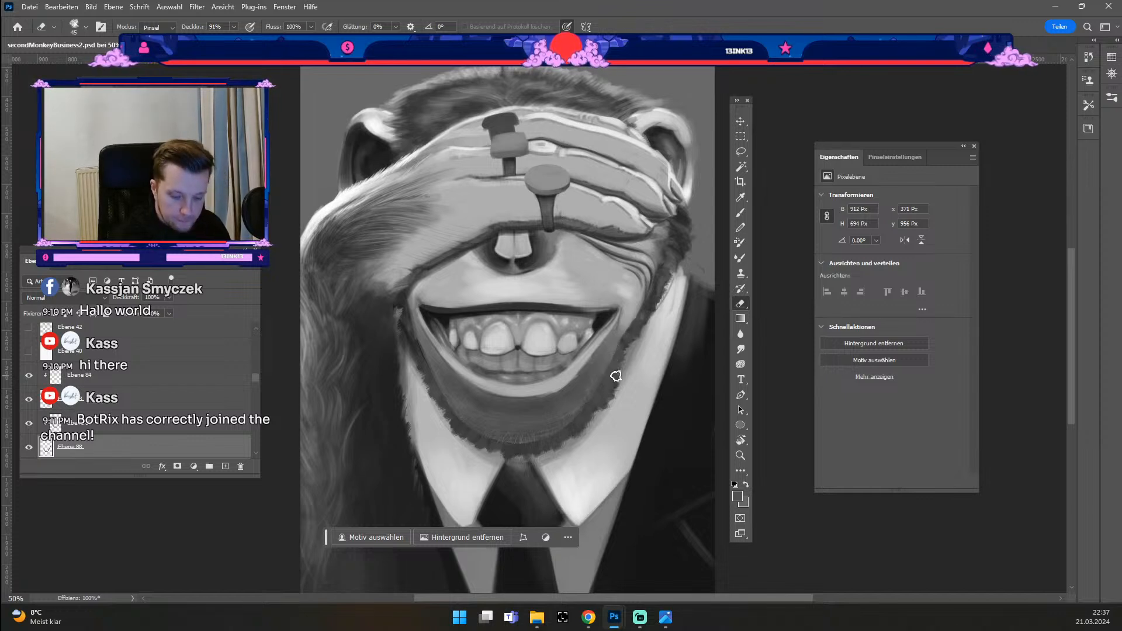
Step: Select layer Ebene 37 and move it above layer Ebene 40 in the layer stack
click(741, 121)
click(589, 392)
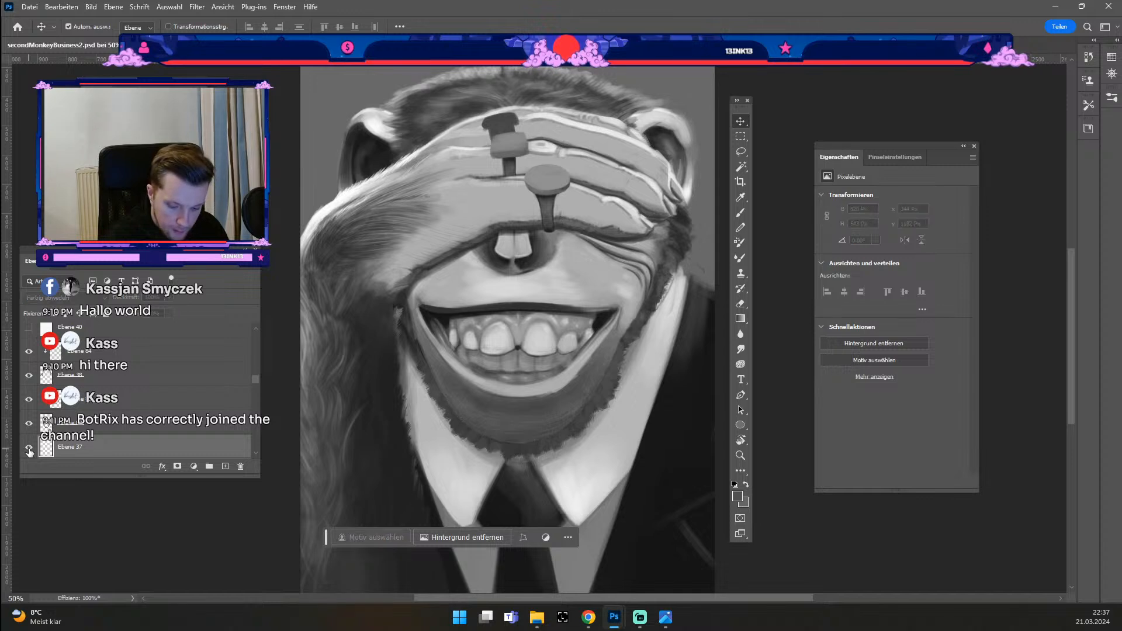
drag(46, 448, 100, 357)
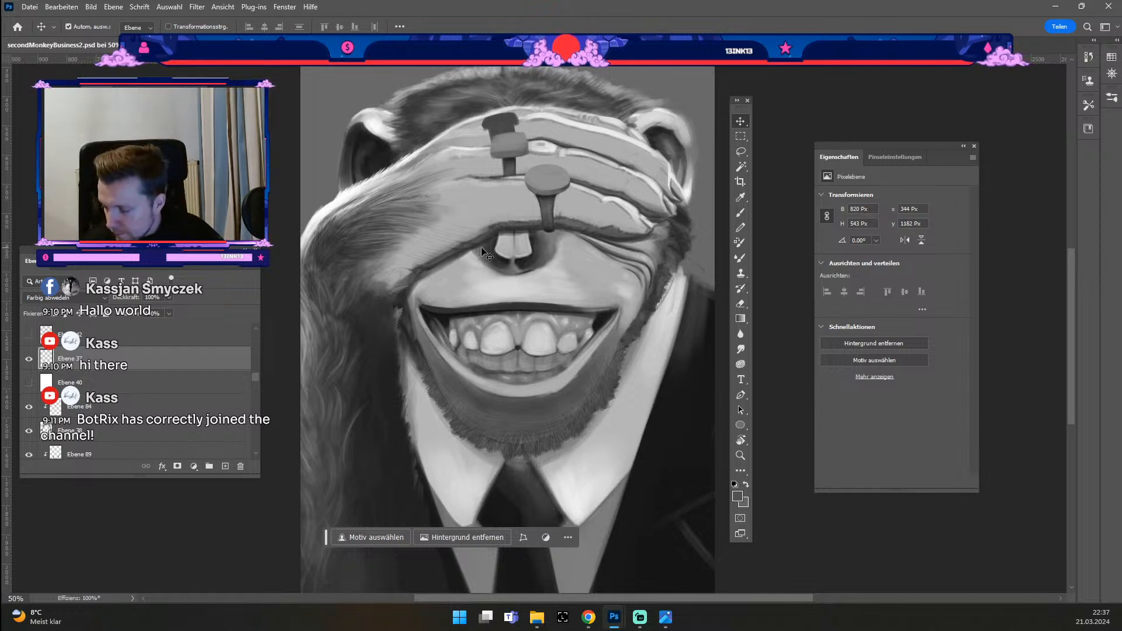
Step: Add a new clipped layer above Ebene 84 and sample the right collar's light grey as the brush colour
key(b)
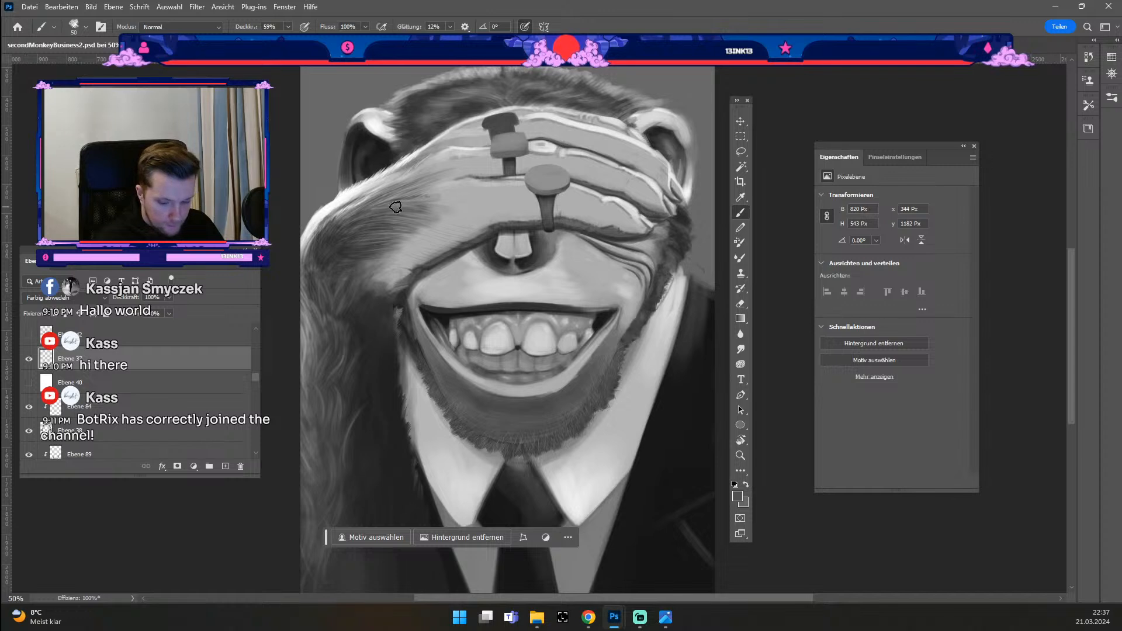
click(741, 121)
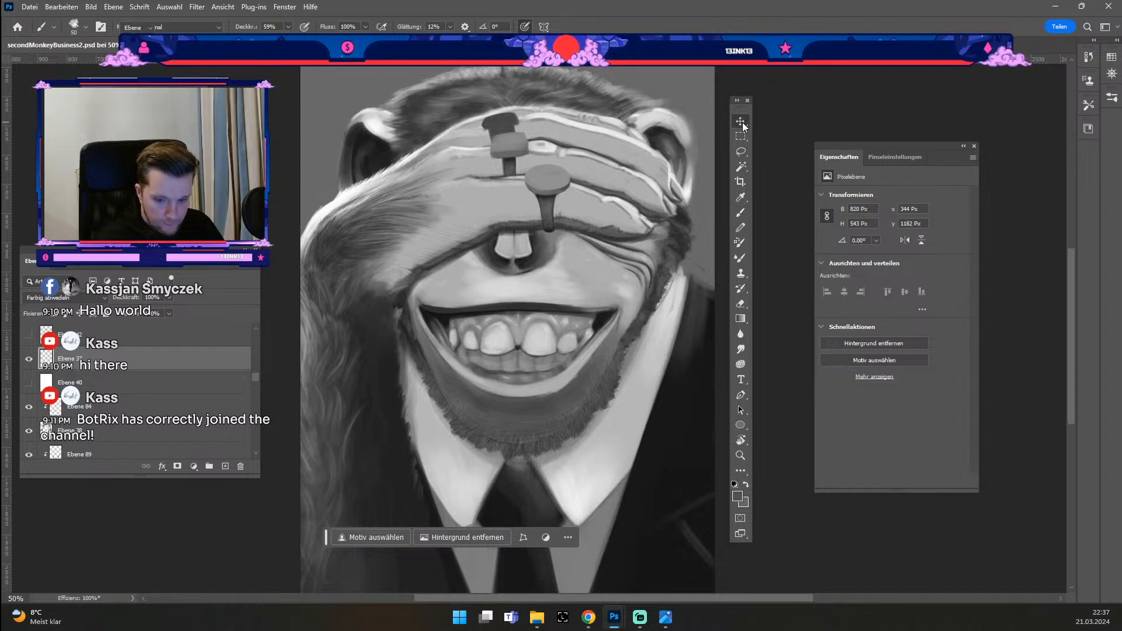
click(644, 333)
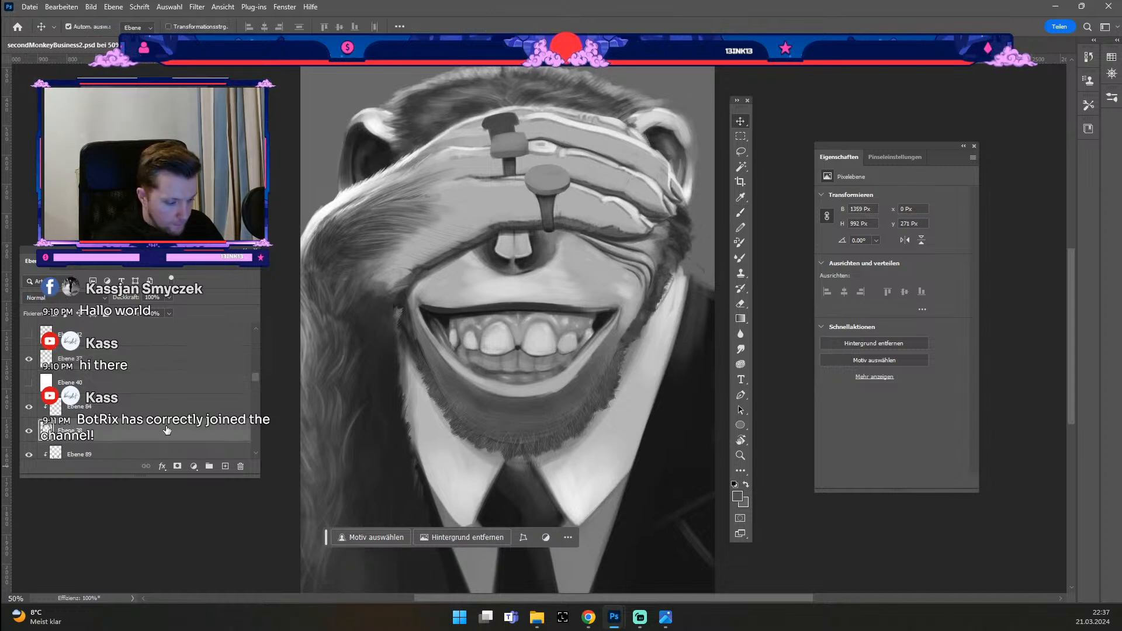
click(155, 415)
click(225, 467)
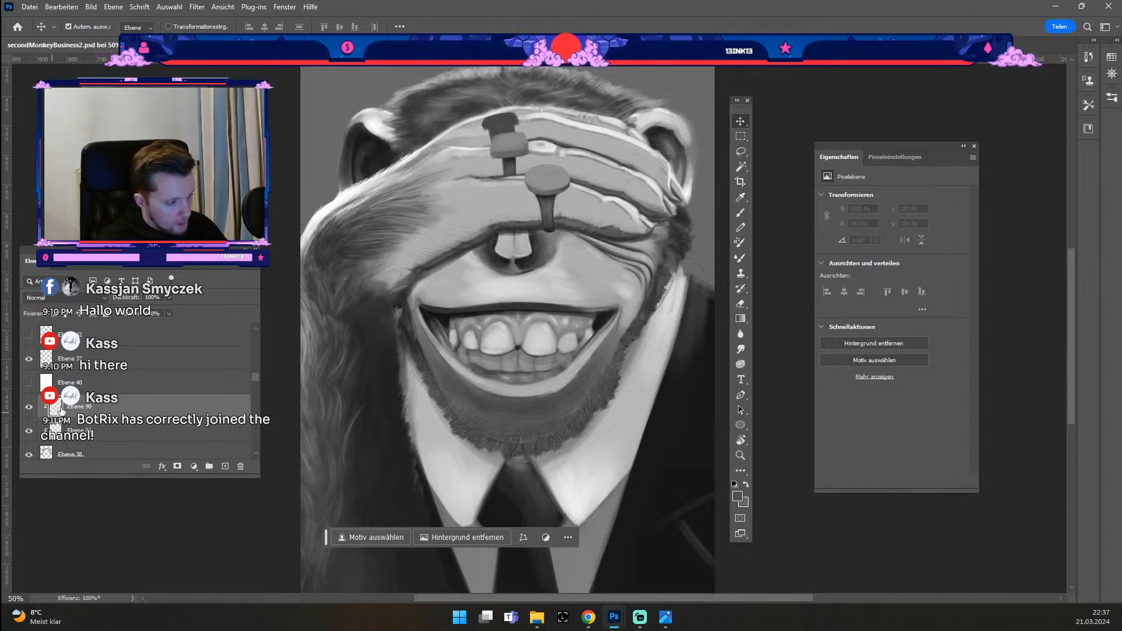
key(b)
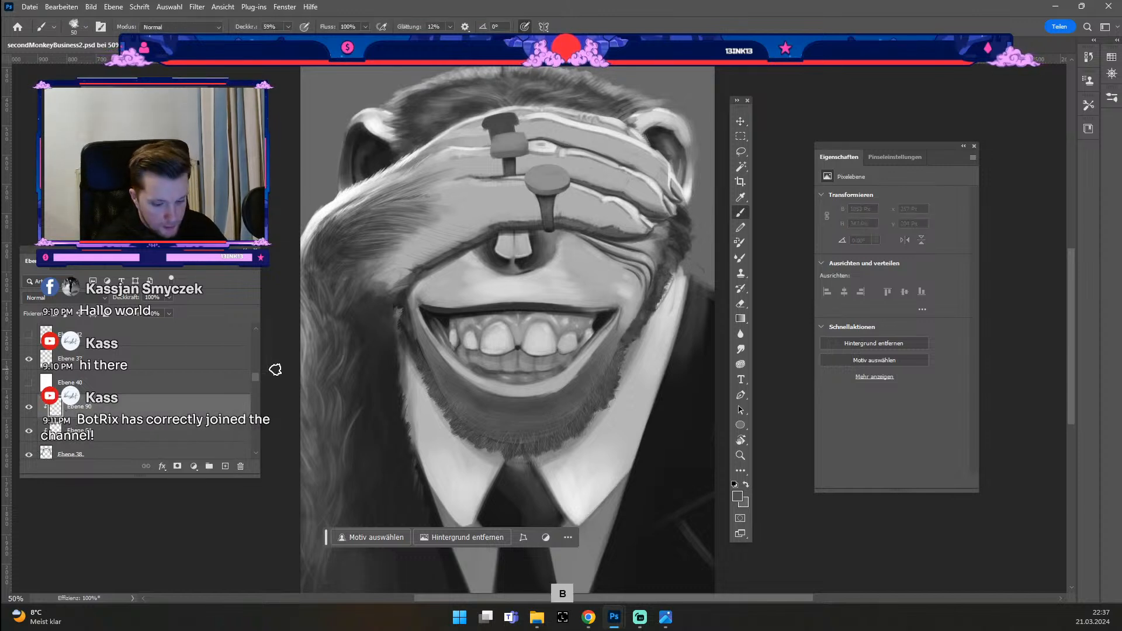
alt+click(640, 384)
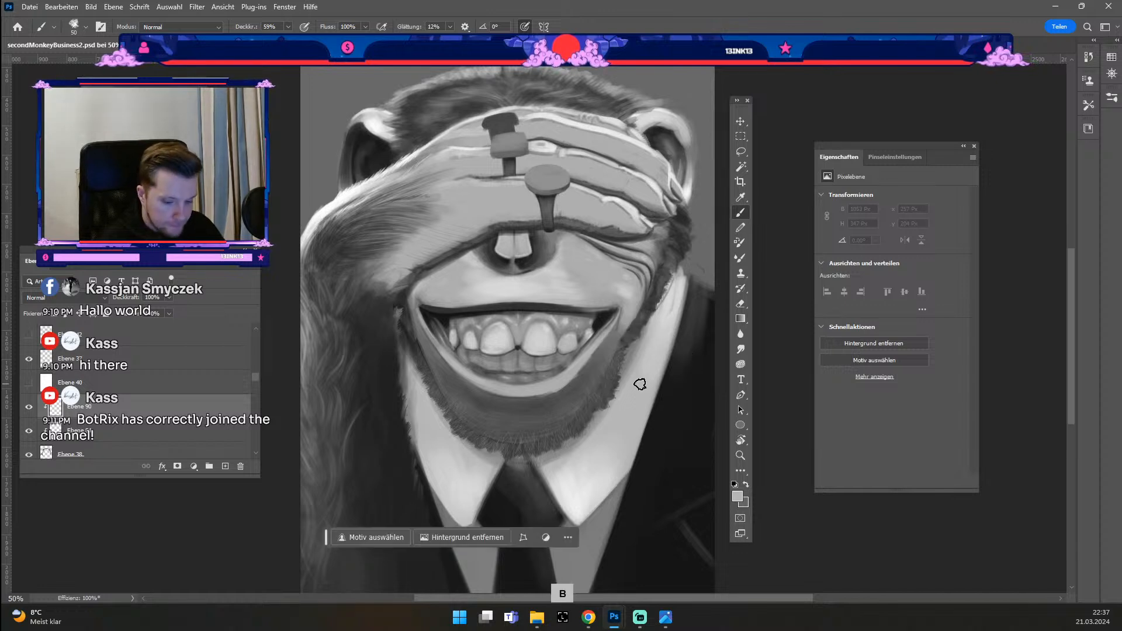
Step: Shrink the brush to 25 px and dab light grey onto the right jaw's fur edge, using 100% opacity
key(bracketleft)
key(bracketleft)
key(bracketleft)
key(bracketleft)
key(bracketleft)
drag(616, 370, 612, 372)
key(0)
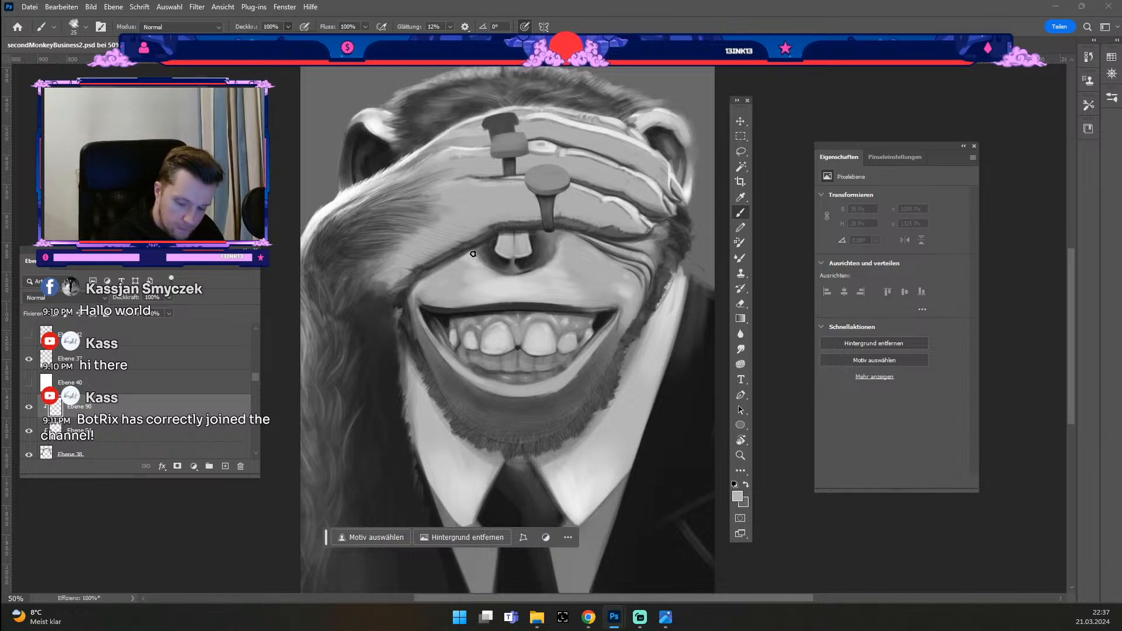
click(607, 374)
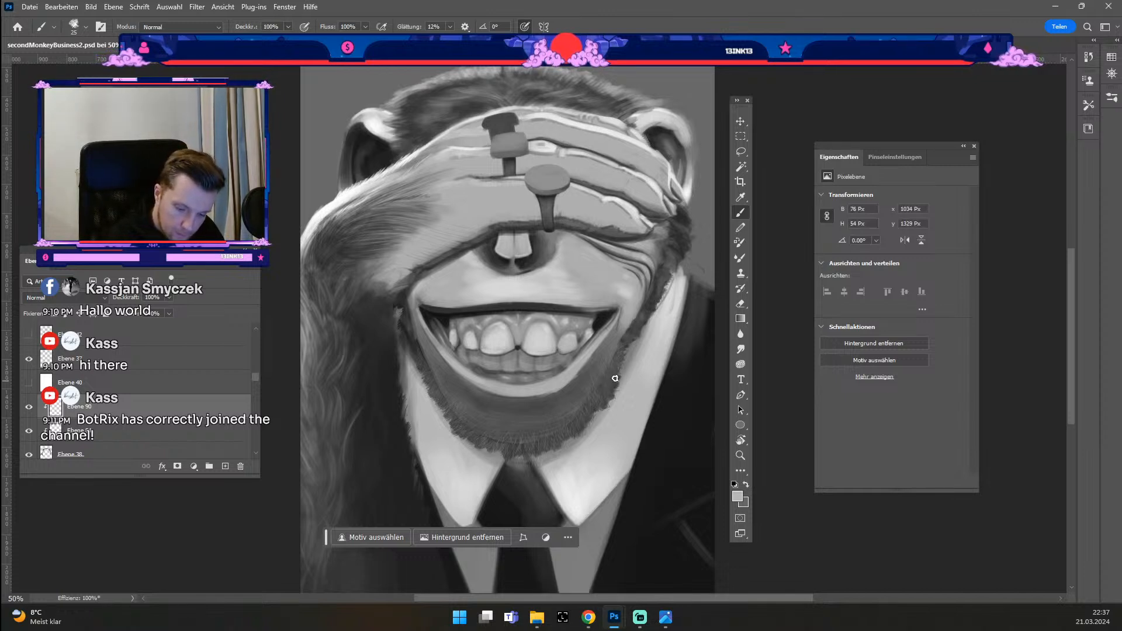
Step: Check layer Ebene 38 by toggling its visibility and make it the active layer for the brush
click(28, 455)
click(28, 456)
key(v)
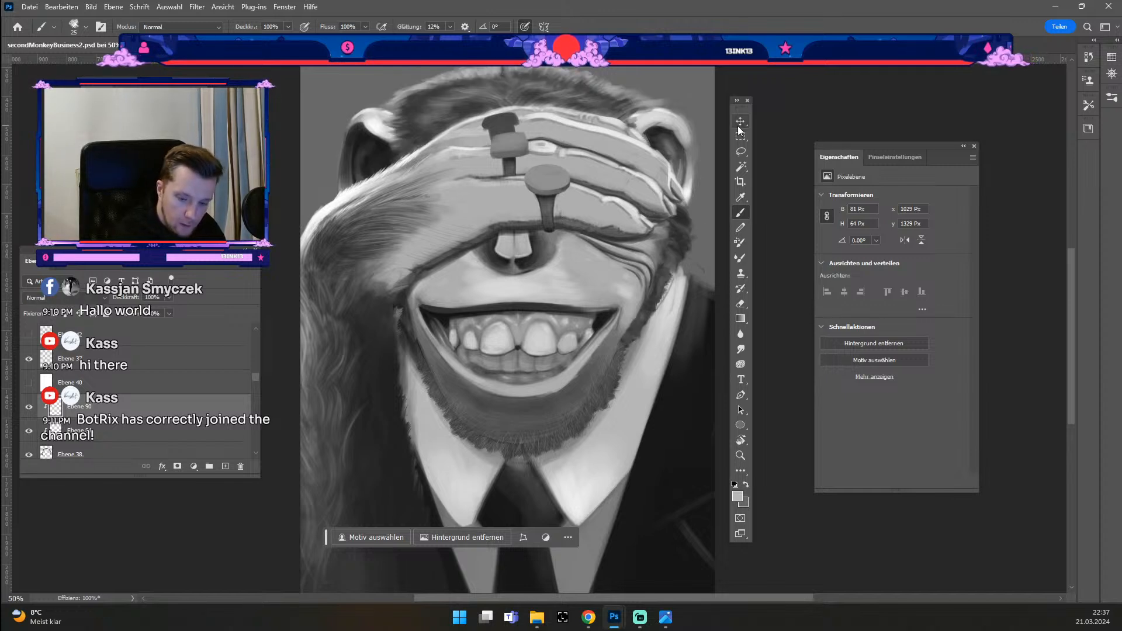
click(645, 337)
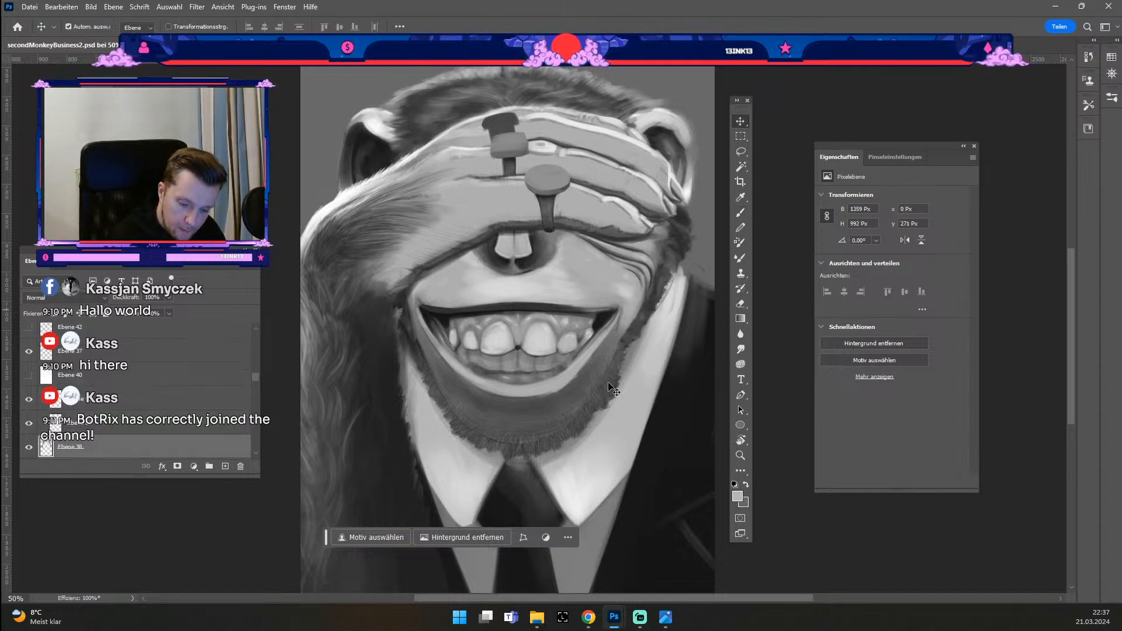
click(615, 401)
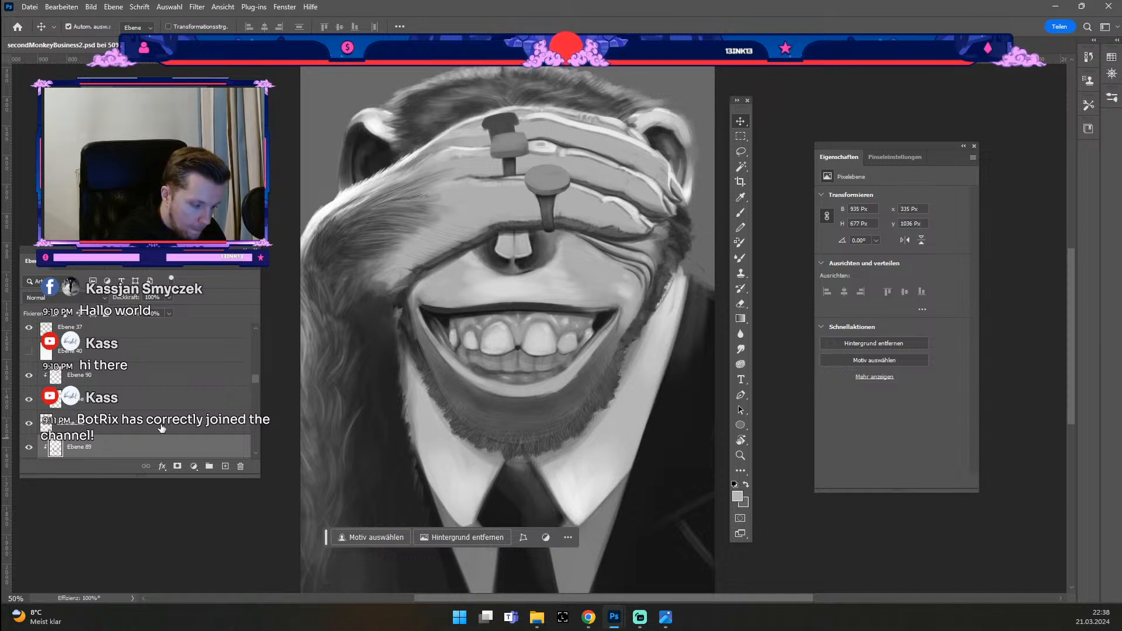
key(ctrl+z)
key(b)
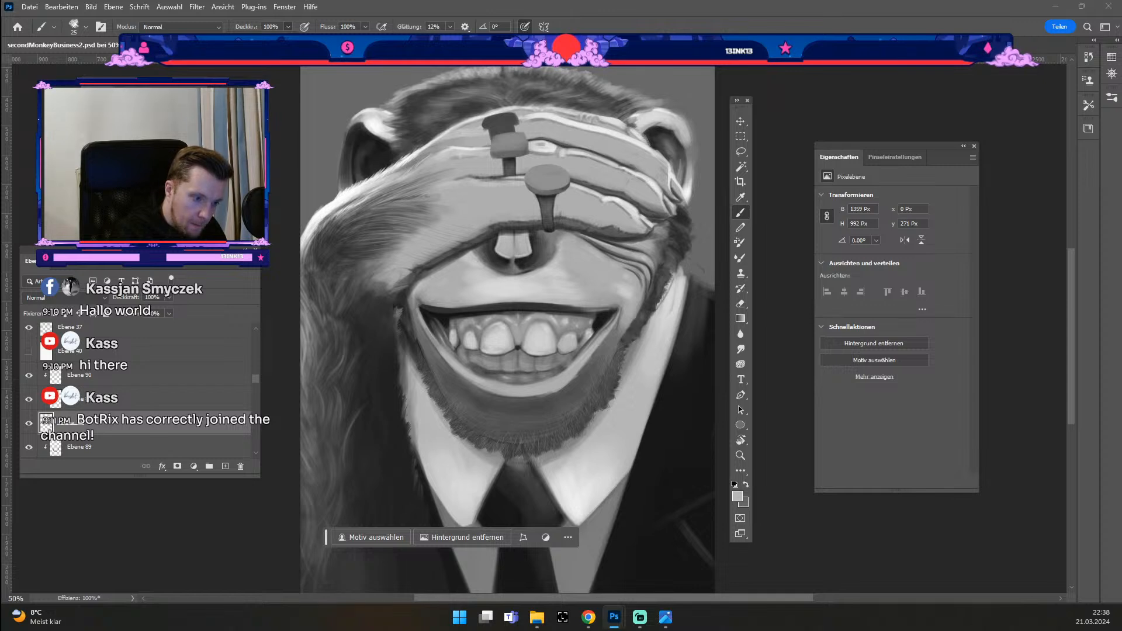
Step: Try light grey dabs on the right jaw's fur edge at 42% opacity and 45 px, undoing the last dab
key(4)
key(2)
click(619, 384)
key(numbersign)
key(numbersign)
click(620, 381)
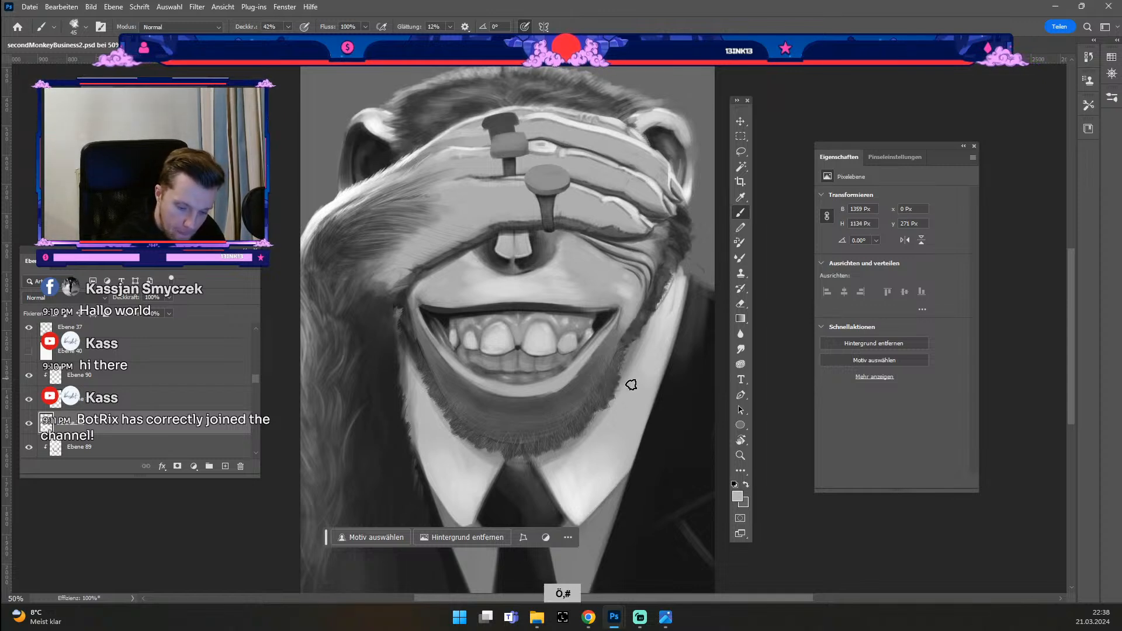
key(ctrl+z)
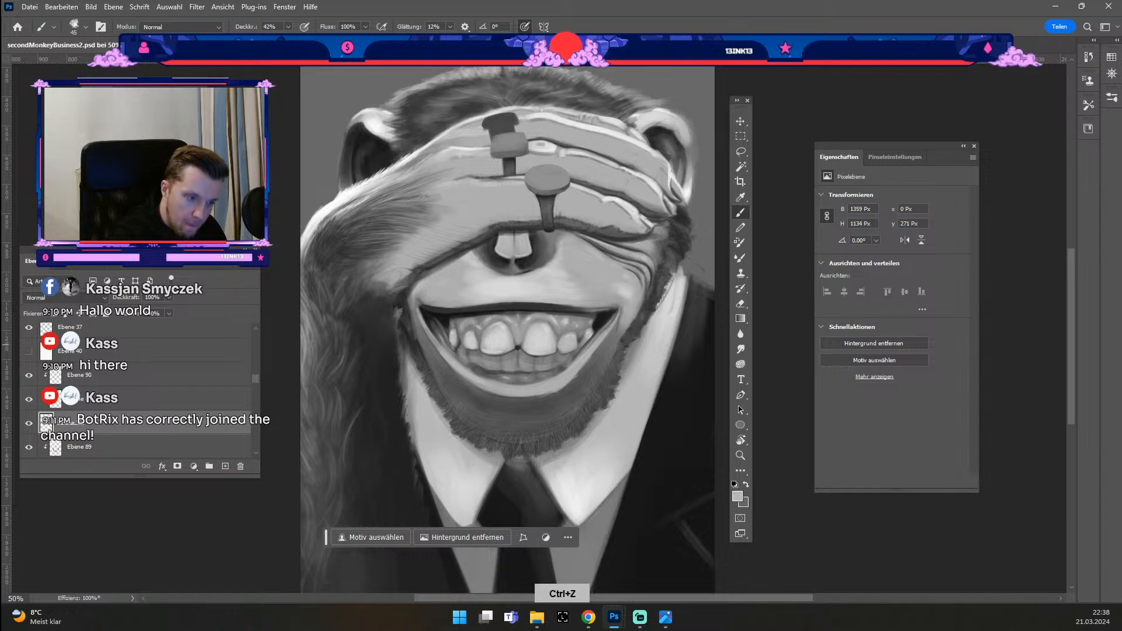
Step: Lower the brush opacity to 14% and glaze light grey over the fur along the right cheek, jaw and chin
key(1)
key(4)
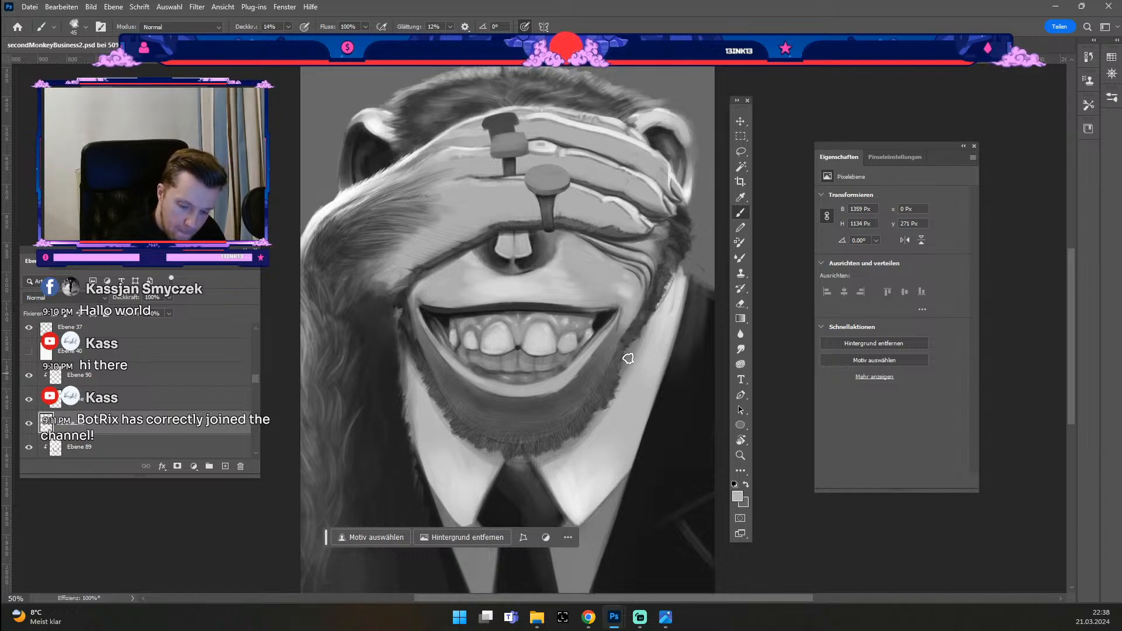
mouse_move(597, 376)
mouse_down()
mouse_move(623, 389)
mouse_move(601, 385)
mouse_move(599, 401)
mouse_move(621, 396)
mouse_move(595, 396)
mouse_move(631, 354)
mouse_move(623, 349)
mouse_move(656, 332)
mouse_move(637, 329)
mouse_move(650, 304)
mouse_up()
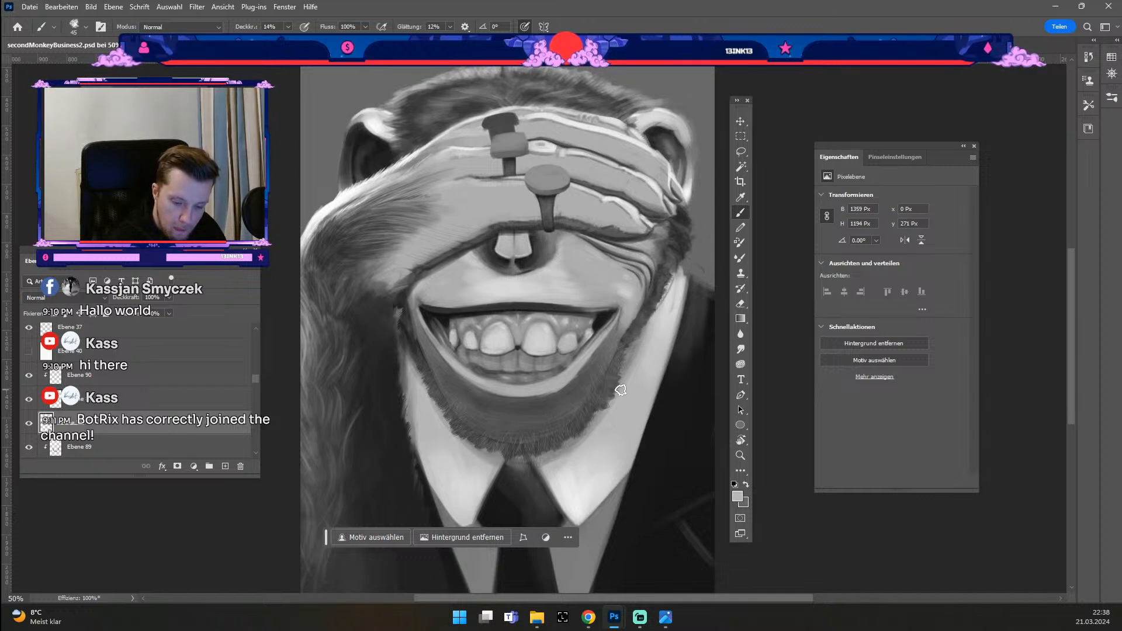
mouse_move(621, 386)
mouse_down()
mouse_move(593, 407)
mouse_move(603, 410)
mouse_up()
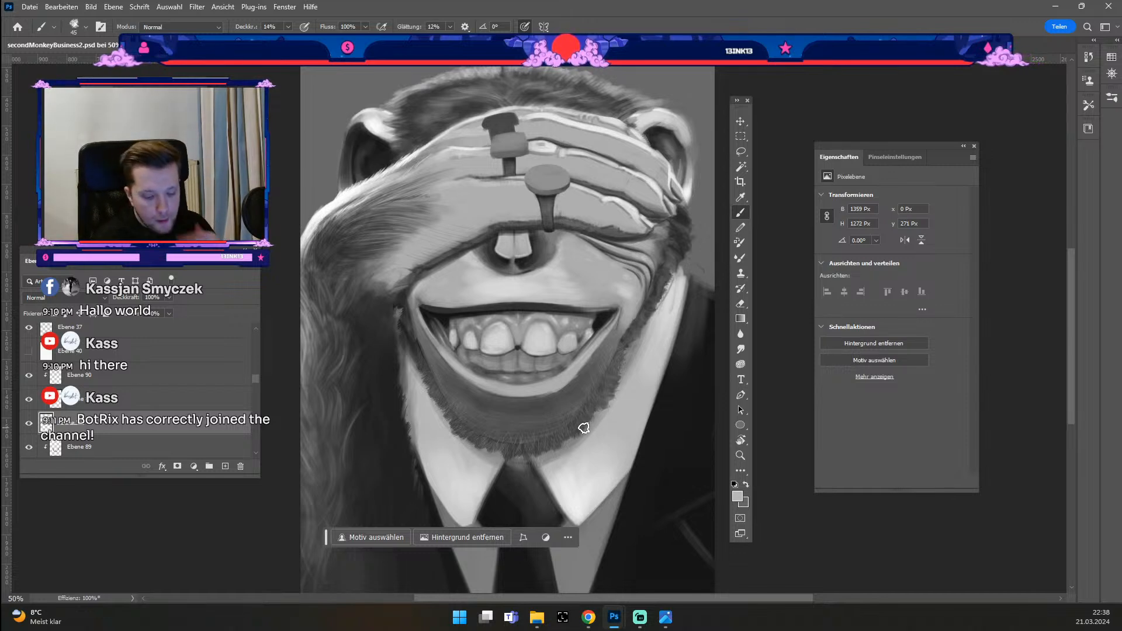
drag(579, 421, 577, 425)
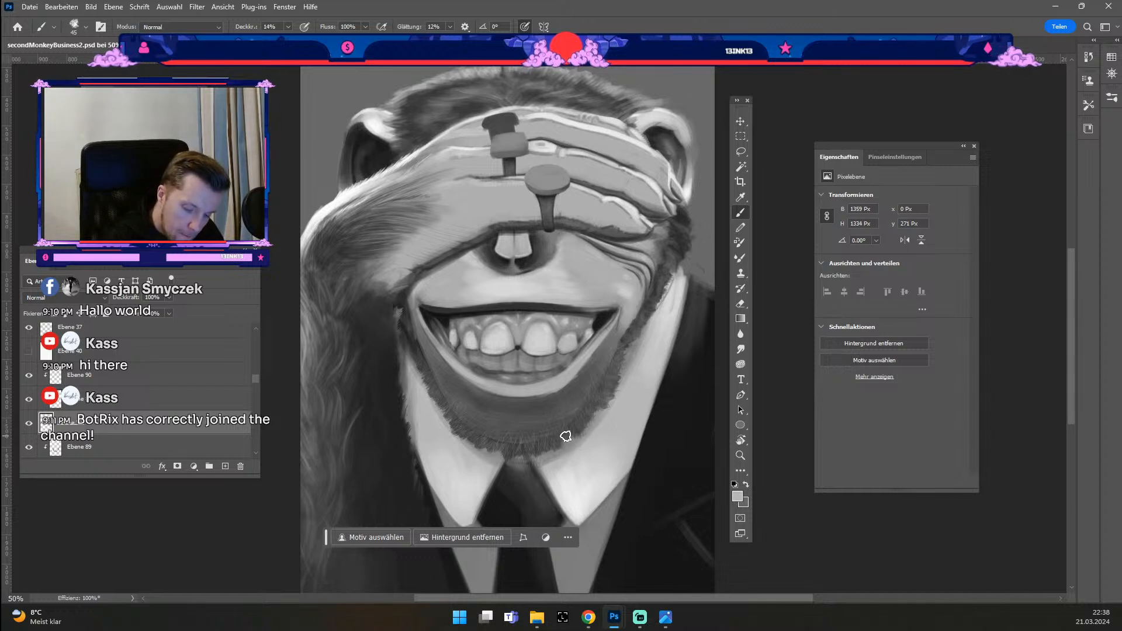
drag(456, 423, 469, 426)
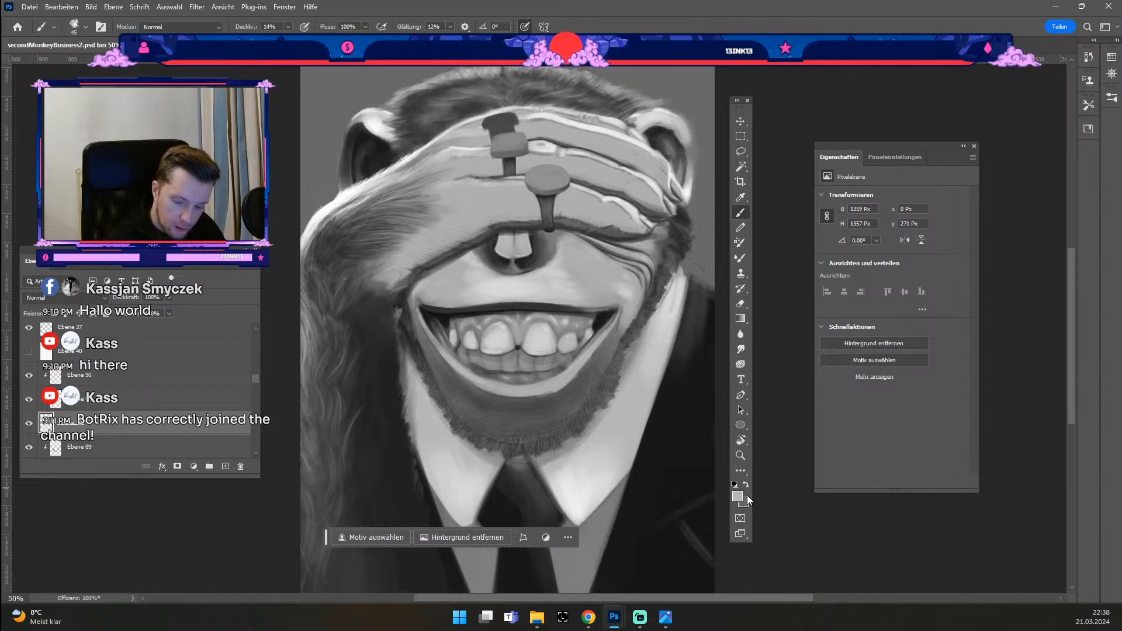
Step: Add a new clipped layer above Ebene 90 and set the foreground colour to the dark grey 2f2f2f sampled from the painting
click(225, 466)
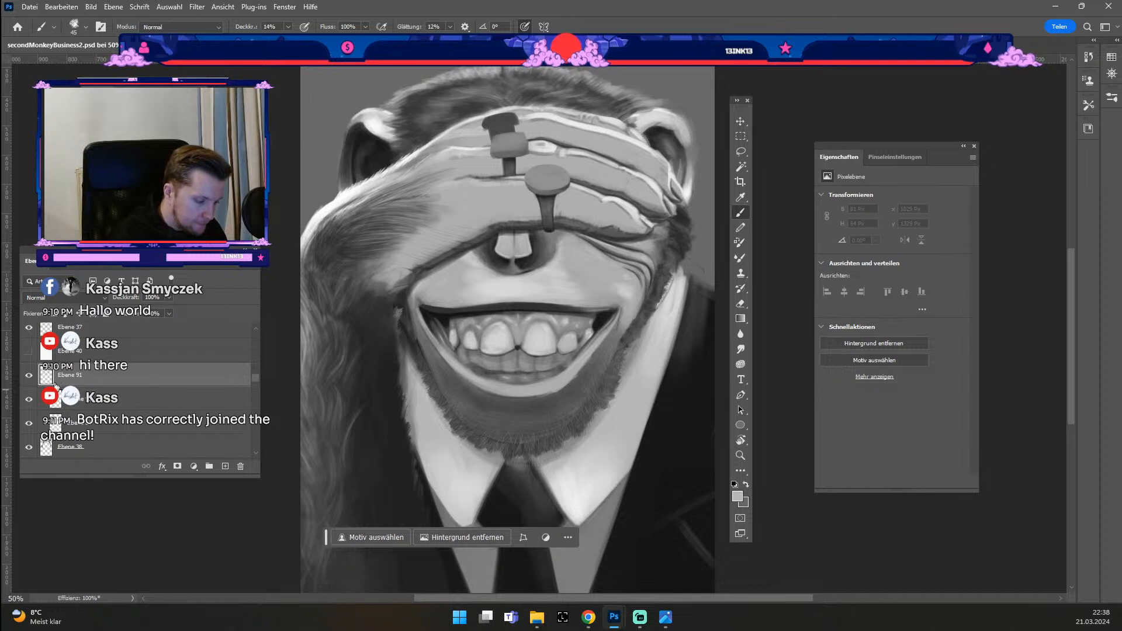
alt+click(48, 382)
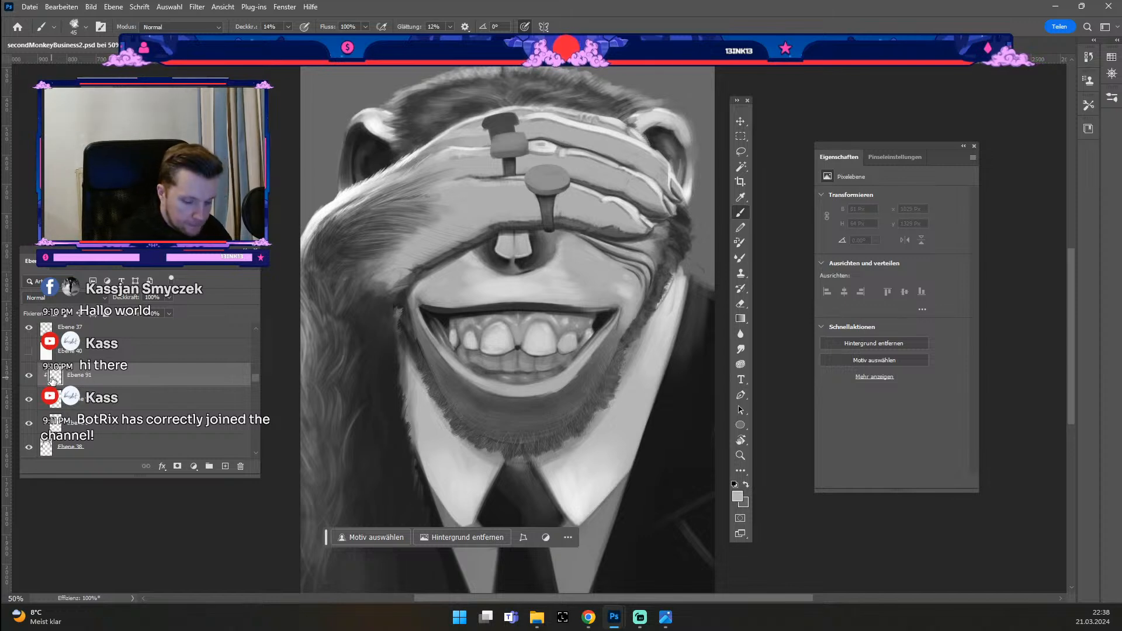
click(737, 496)
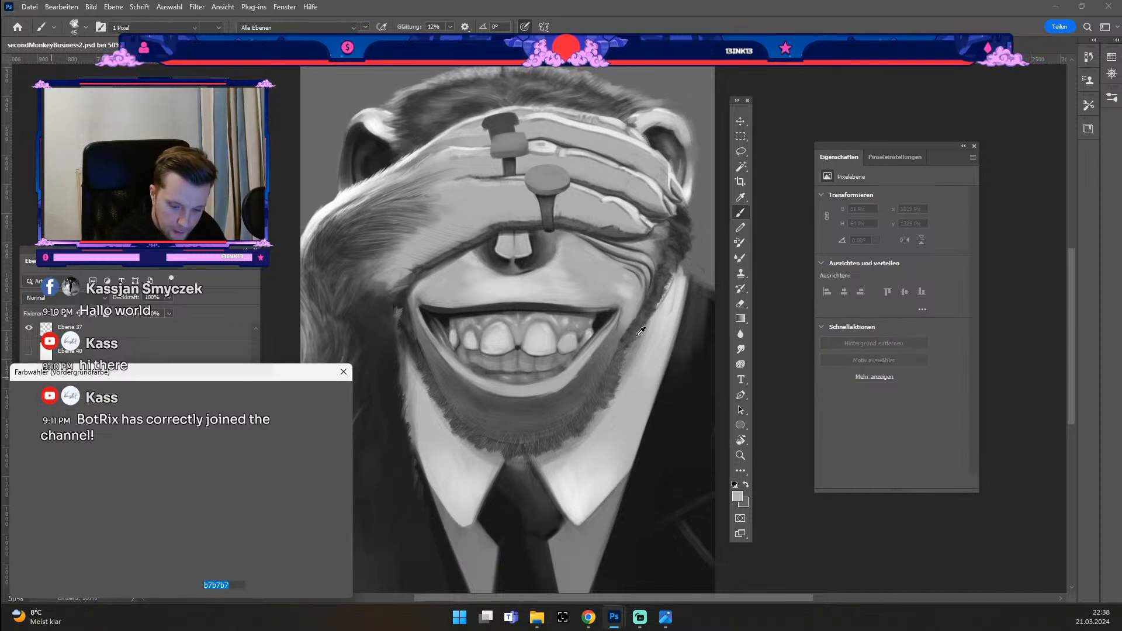
click(680, 238)
click(344, 389)
key(b)
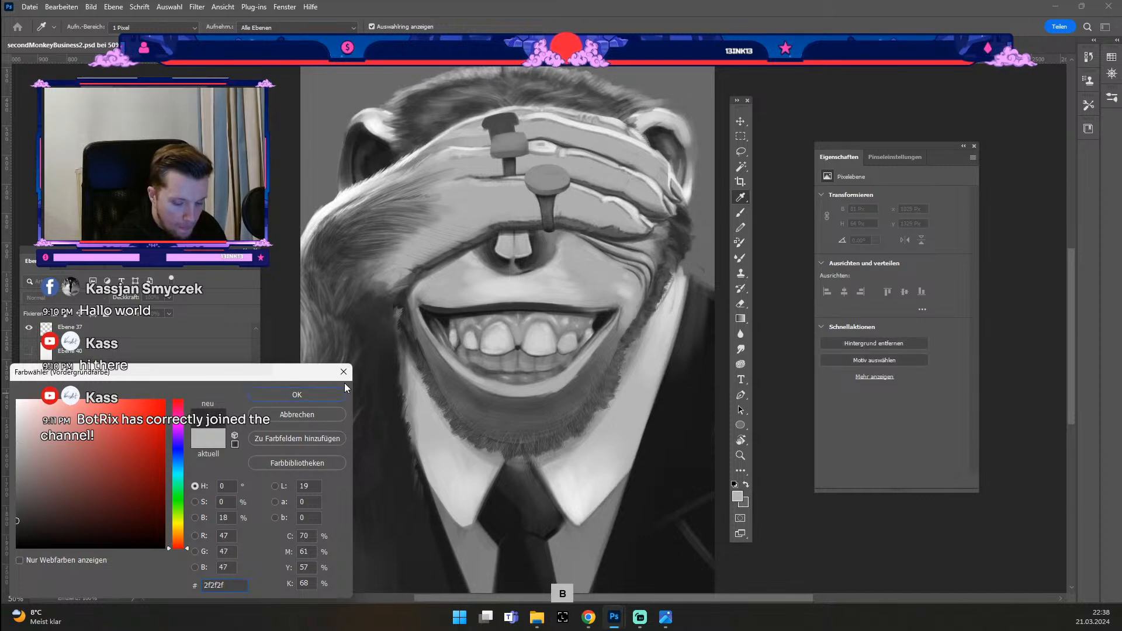
Step: Paint fine dark hairs along the right jaw's fur edge with a 9 px brush at 55% opacity, undoing unwanted strokes
drag(641, 325, 646, 327)
key(ö)
key(ctrl+z)
click(288, 27)
click(300, 41)
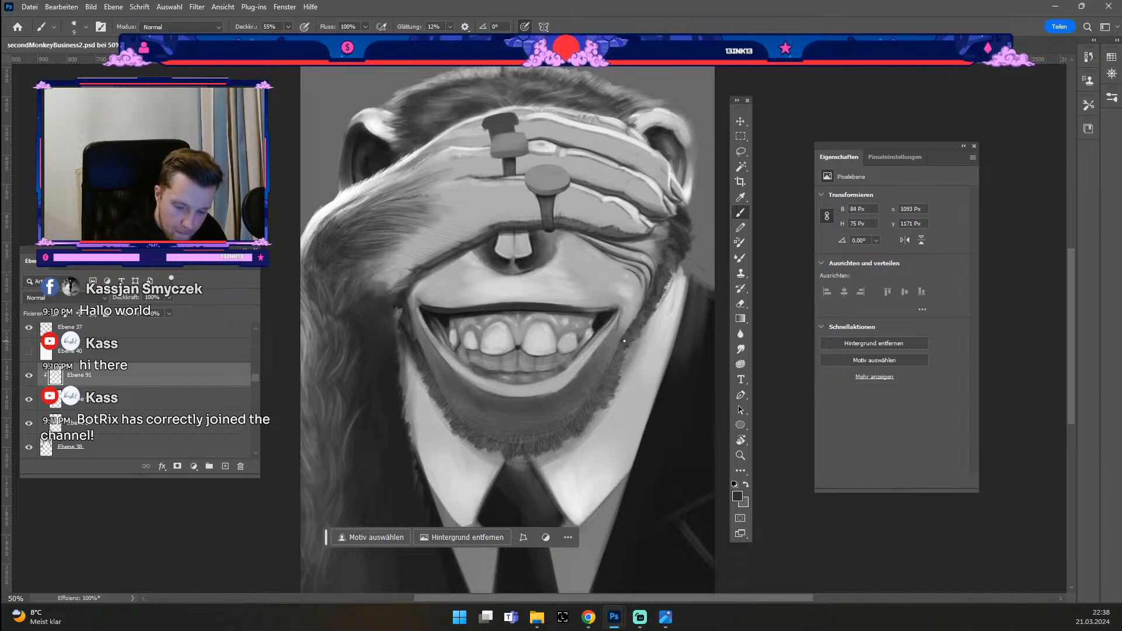
key(ctrl+z)
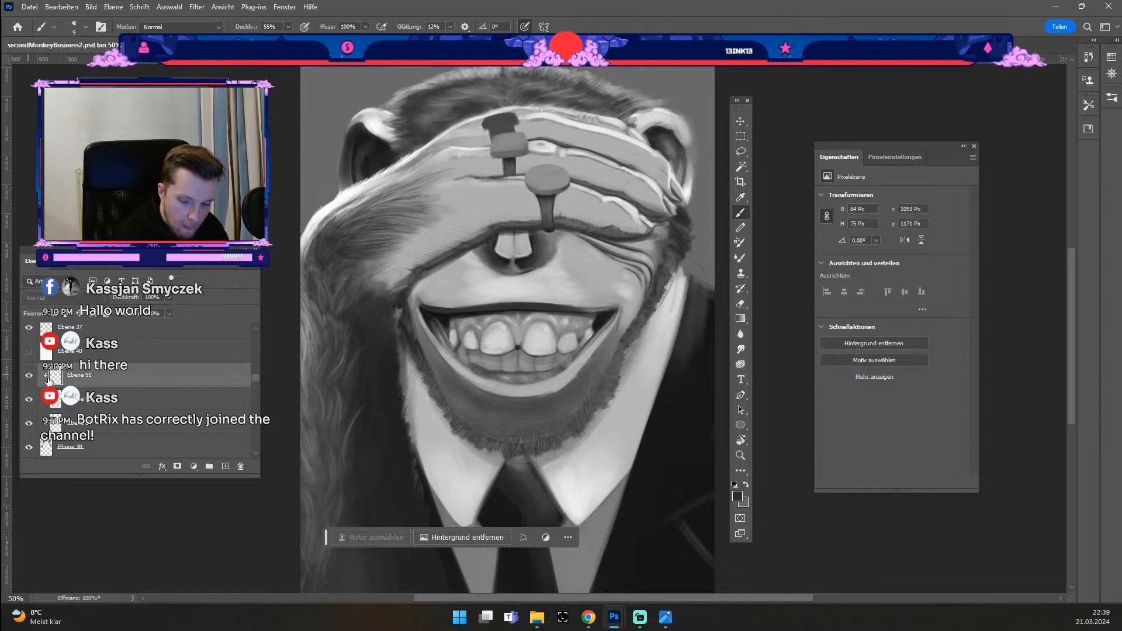
drag(628, 383, 607, 385)
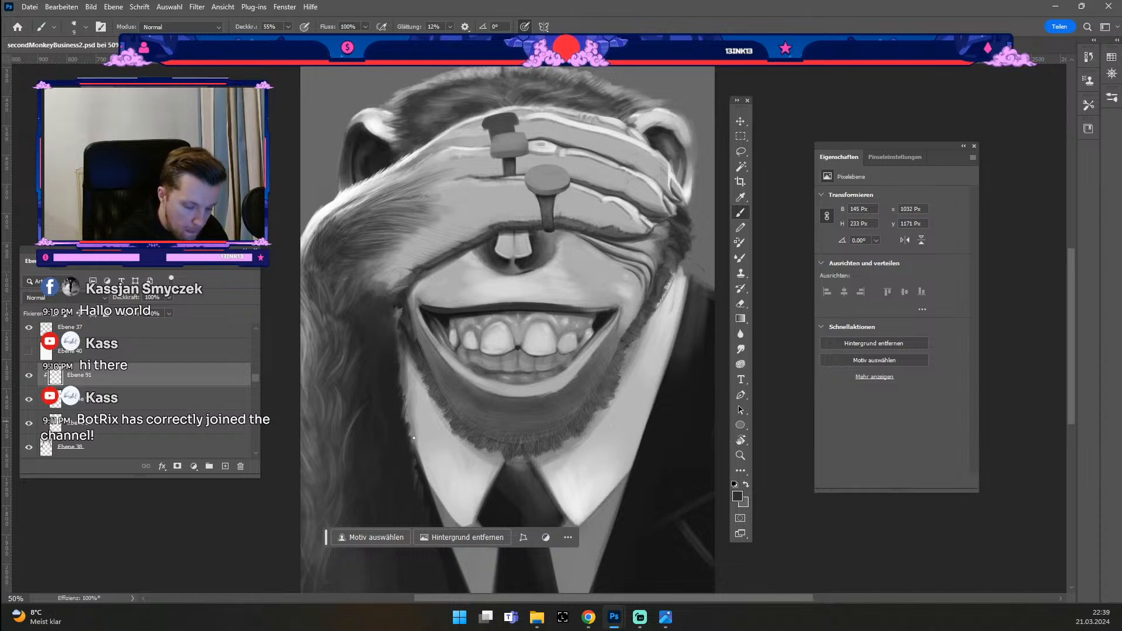
Step: Set the foreground colour to 202020 and try a darker hair stroke on the right jaw fur
click(737, 496)
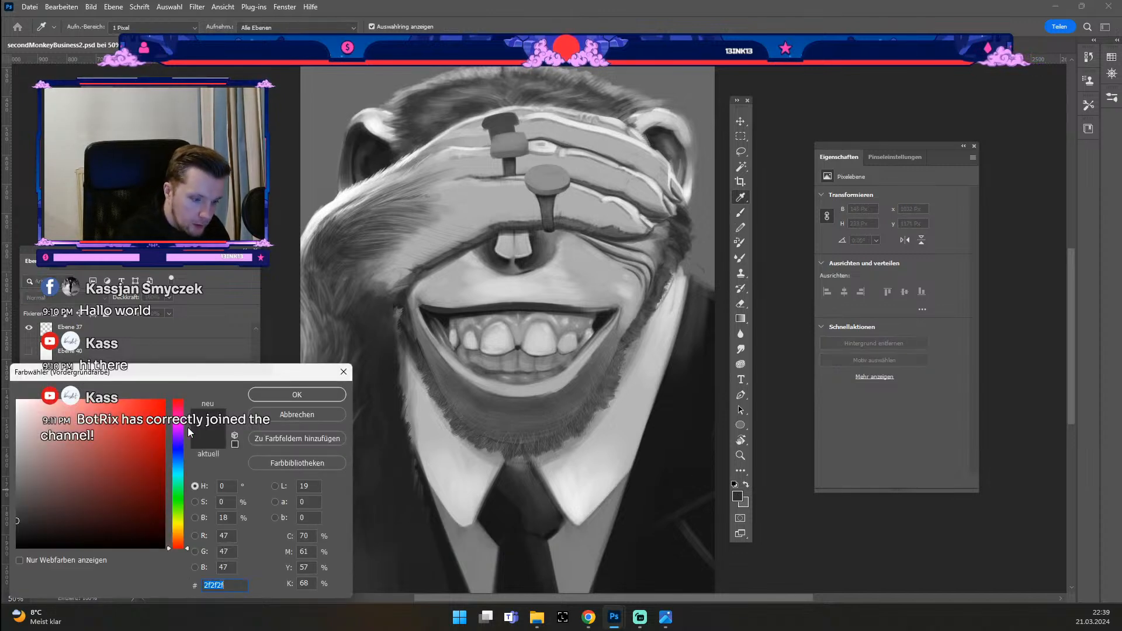
text(202020)
click(297, 395)
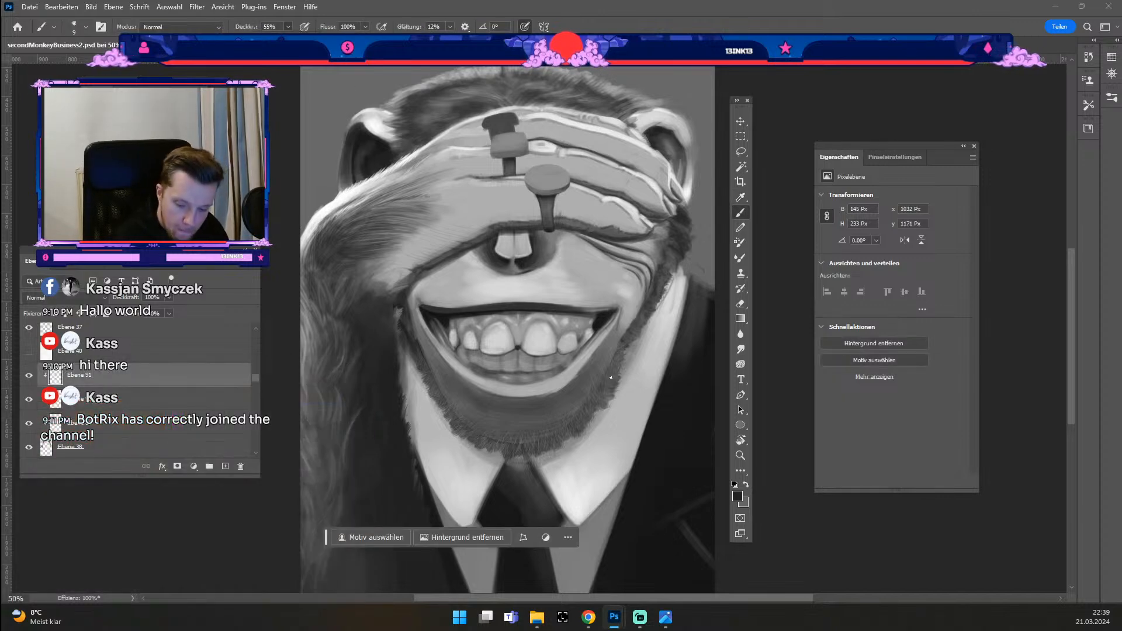
key(ctrl+z)
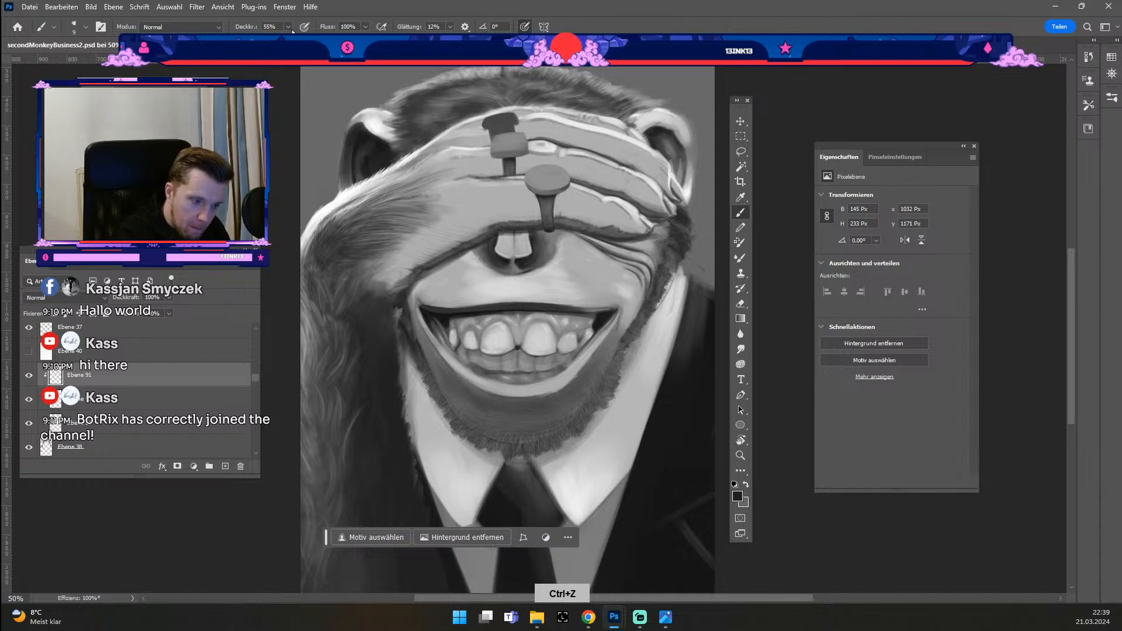
Step: Add darker hairs to the right jaw fur at 71% opacity and try another stroke at 100% opacity
drag(247, 26, 256, 27)
mouse_move(602, 383)
mouse_down()
mouse_move(614, 393)
mouse_move(601, 390)
mouse_up()
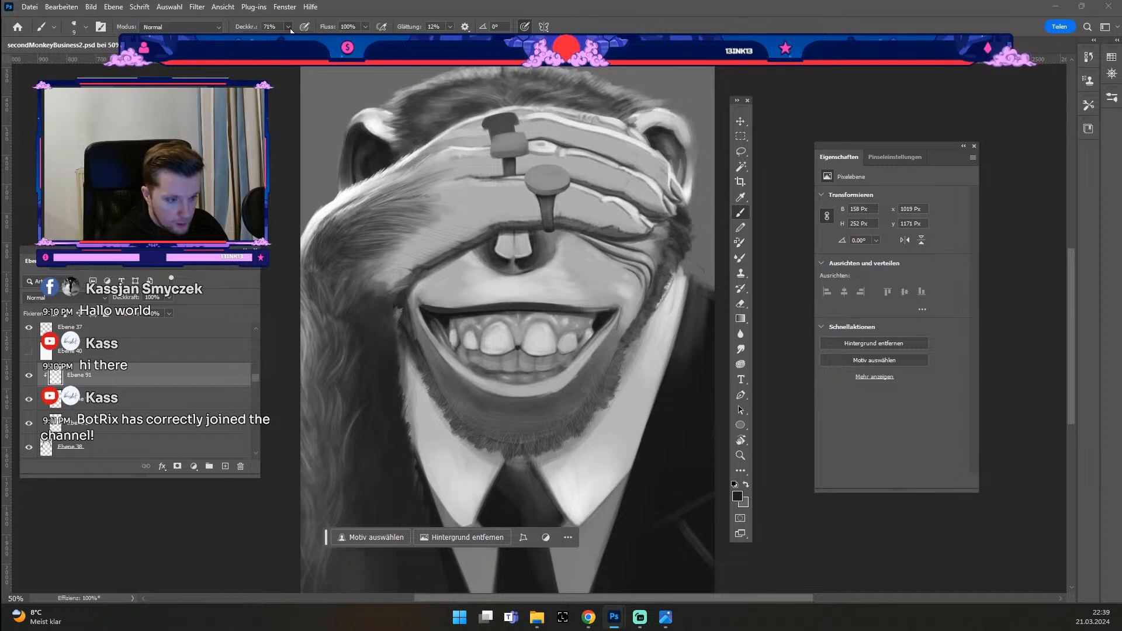
key(0)
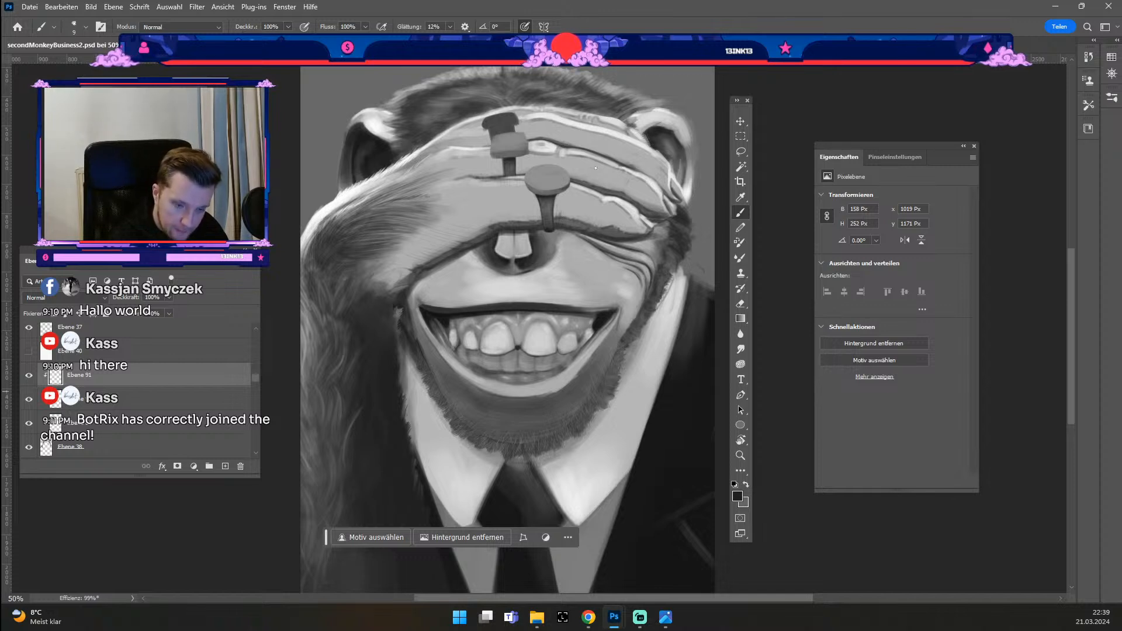
key(ctrl+z)
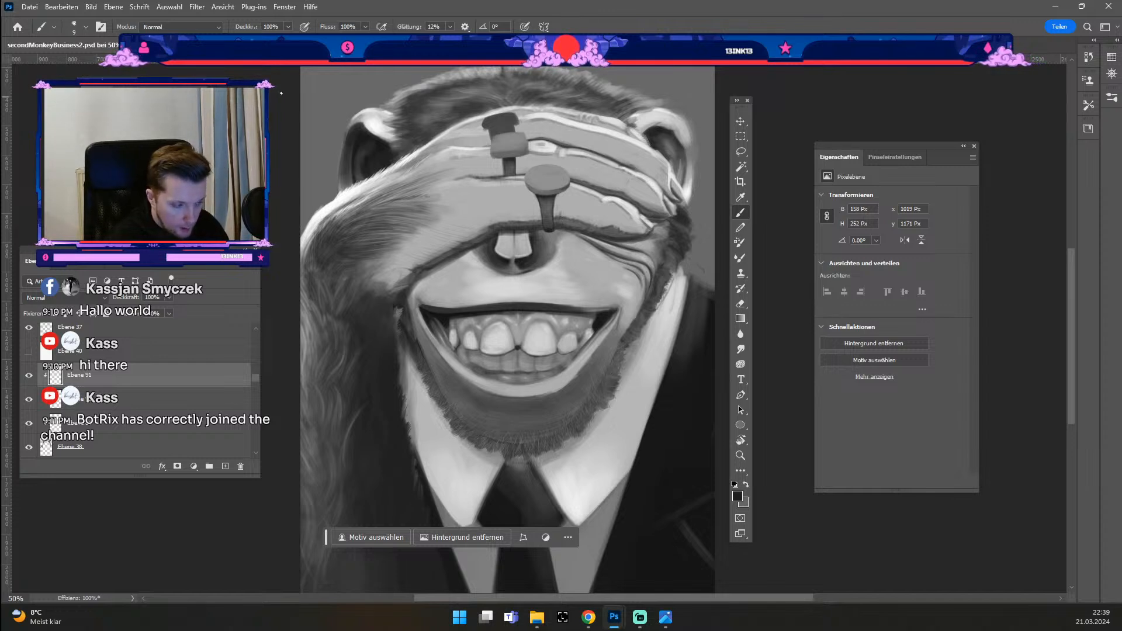
Step: Check which fur layer covers the jaw by toggling Ebene 89, and add a new clipped layer directly above it
click(605, 376)
click(29, 447)
click(29, 448)
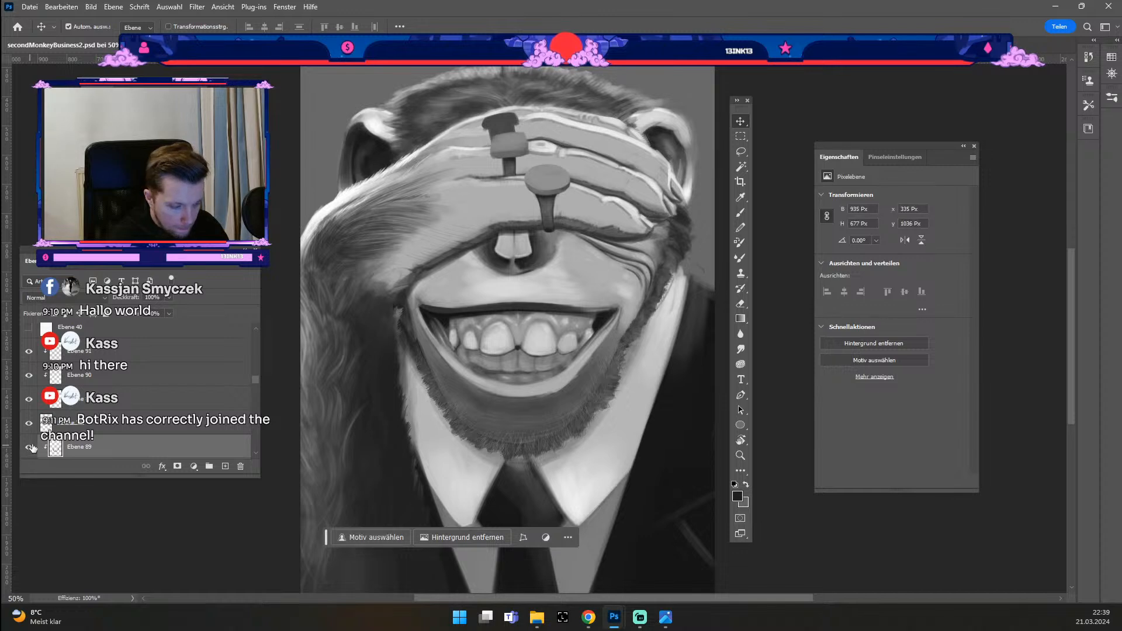
click(225, 465)
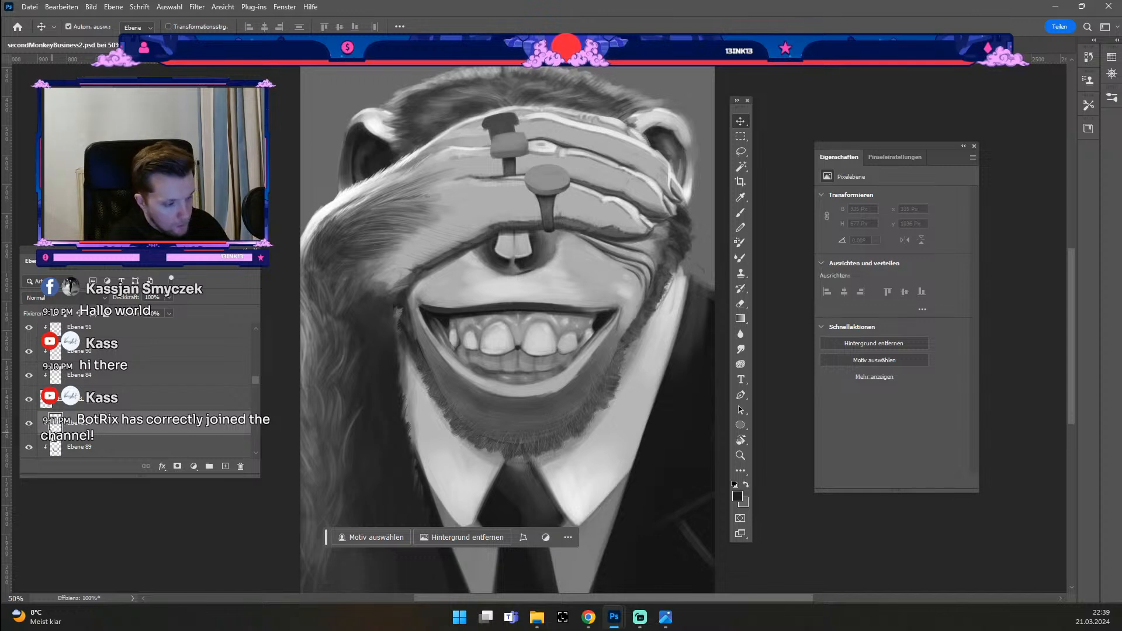
Step: Paint fine dark hairs on the right jaw's fur edge with an 8 px brush at 49% opacity
key(b)
click(608, 382)
key(odiaeresis)
key(numbersign)
click(287, 28)
click(296, 41)
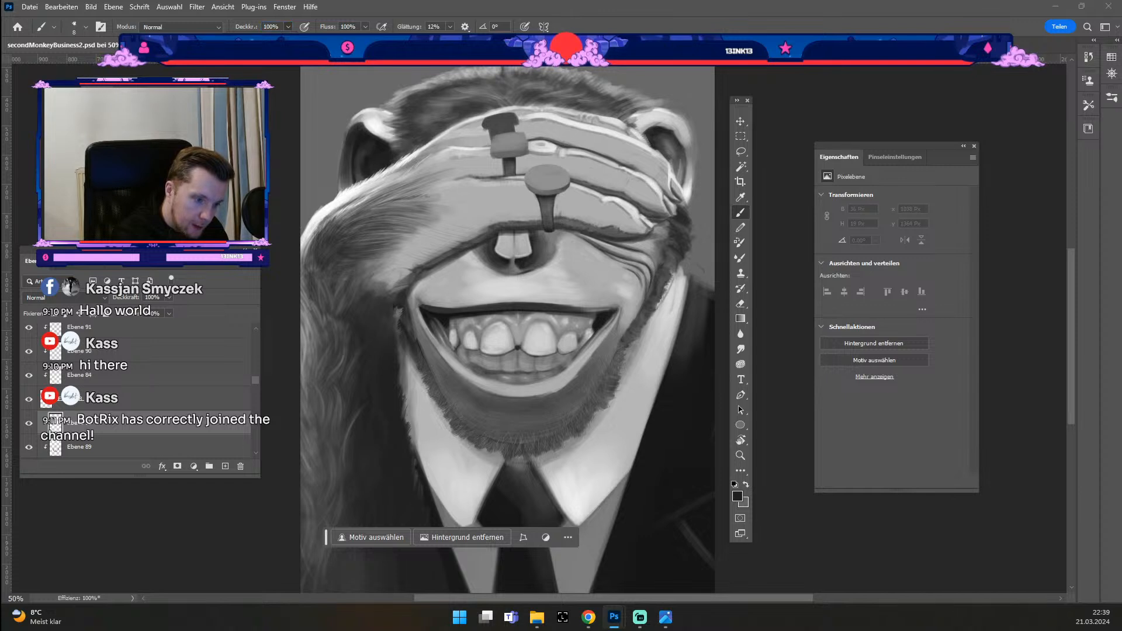
drag(606, 390, 614, 386)
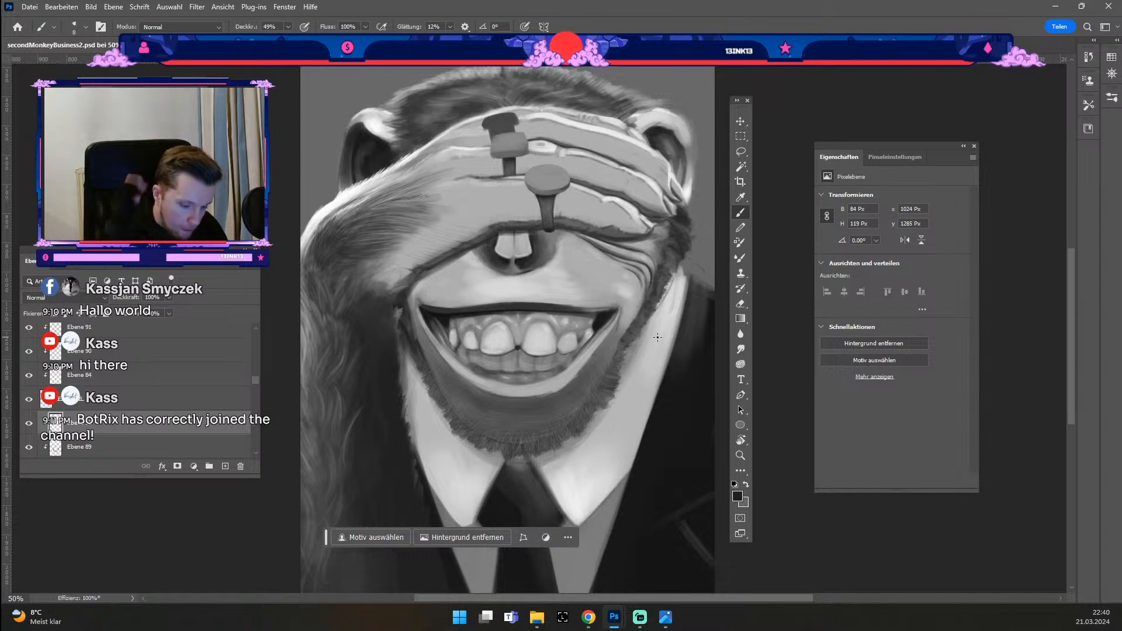
drag(608, 398, 623, 390)
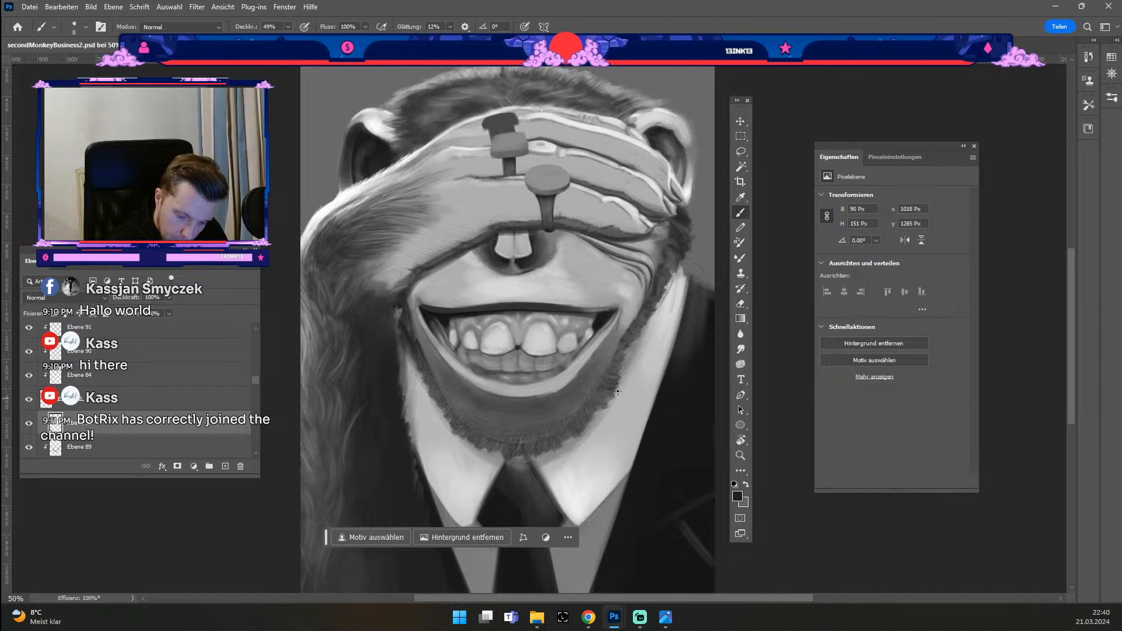
Step: Extend the dark hairs down the lower right jaw towards the chin with a 9 px brush
key(odiaeresis)
click(604, 401)
key(numbersign)
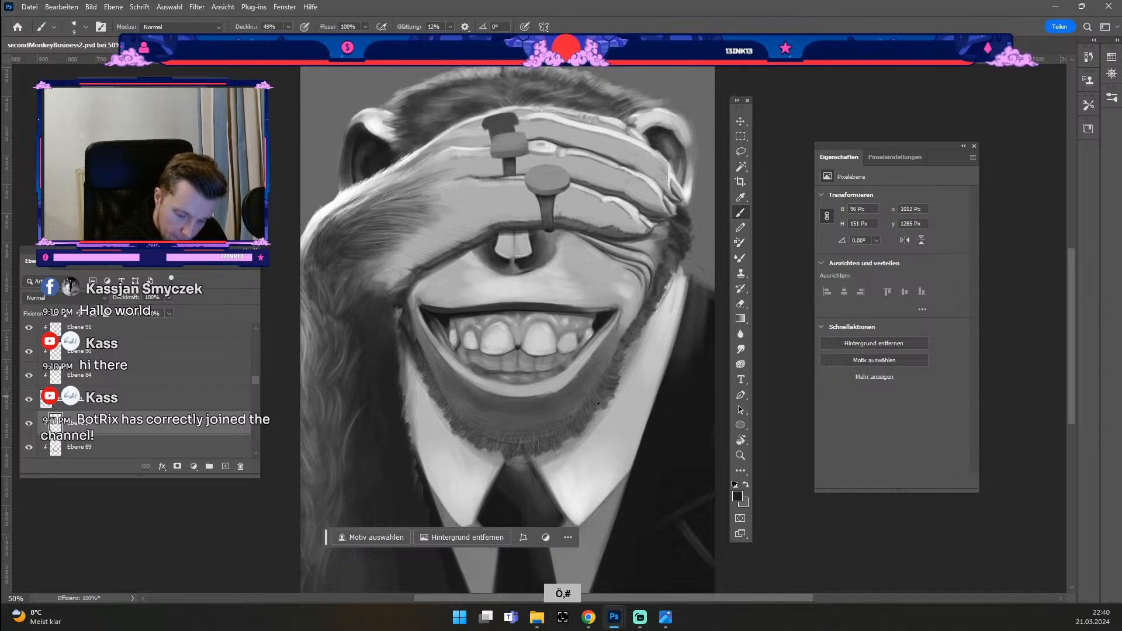
click(595, 398)
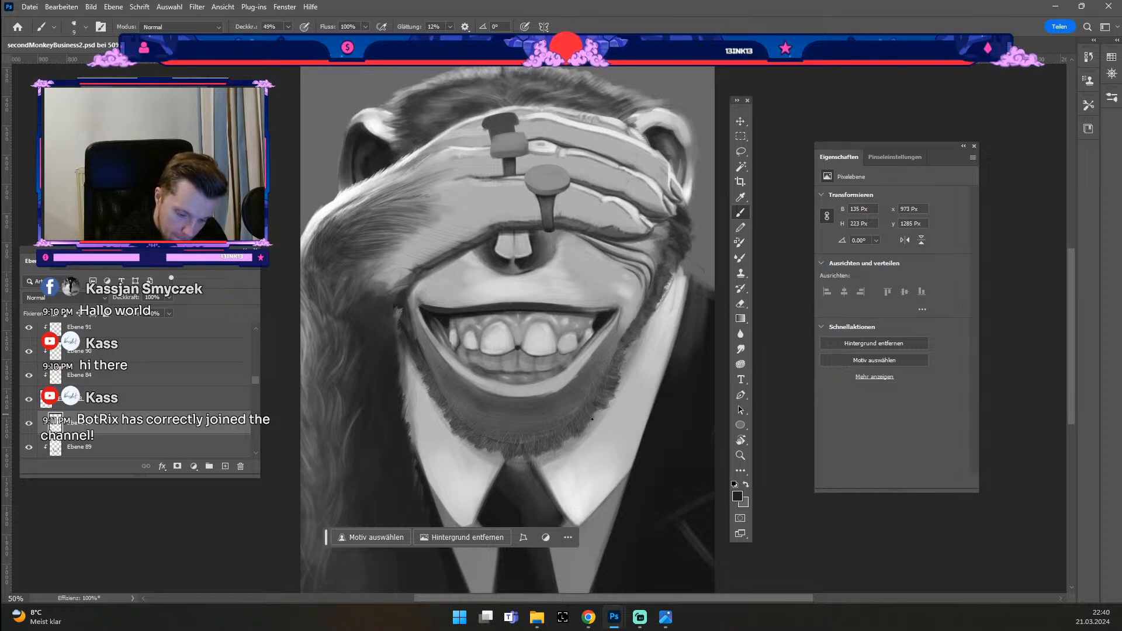
click(579, 420)
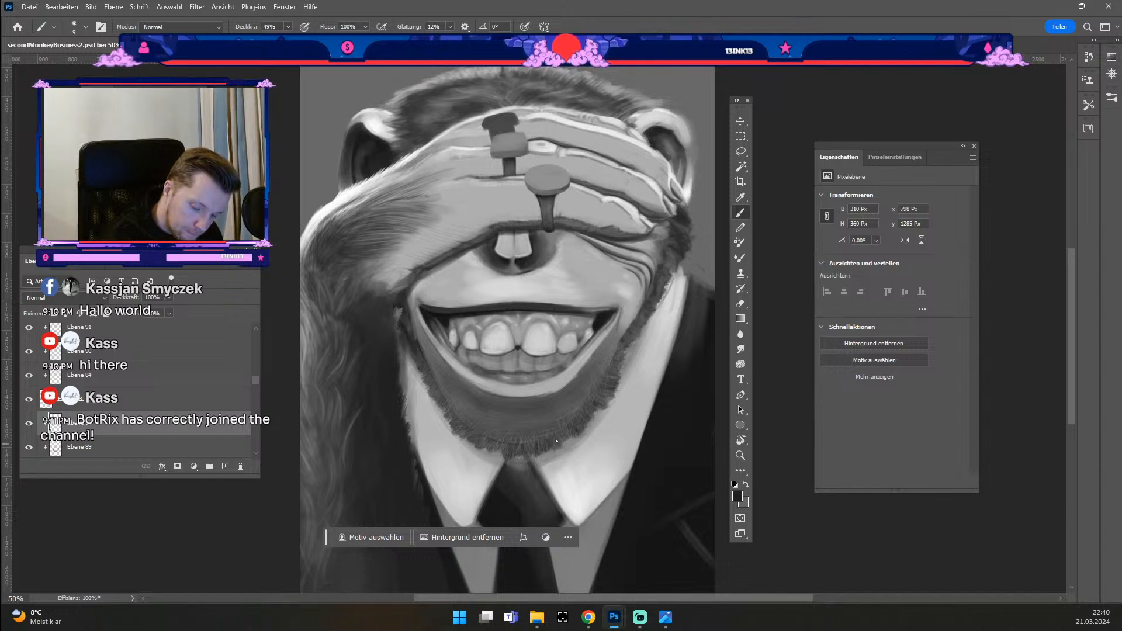
Step: Continue the fine dark hairs across the chin and up the left jaw's fur edge
drag(521, 435, 476, 443)
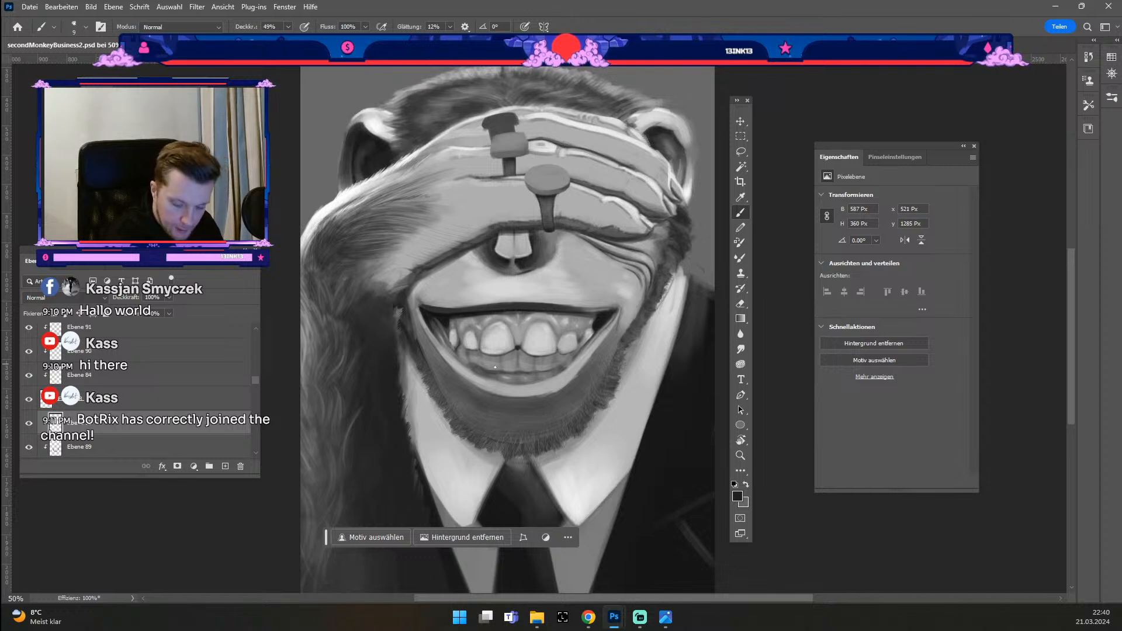
drag(425, 393, 432, 403)
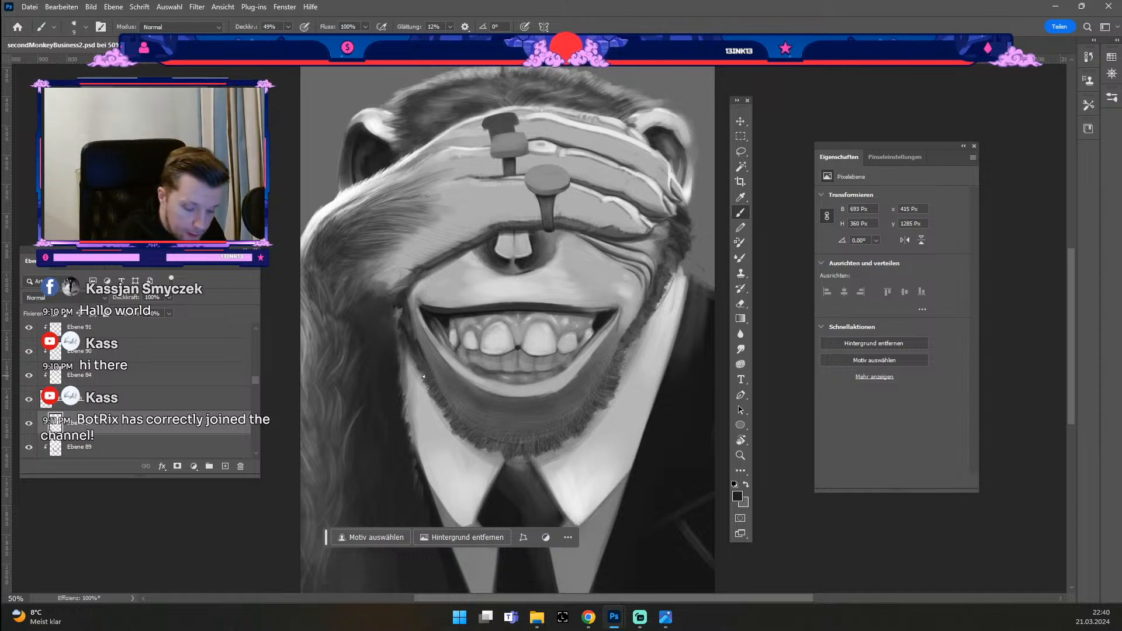
drag(421, 375, 404, 359)
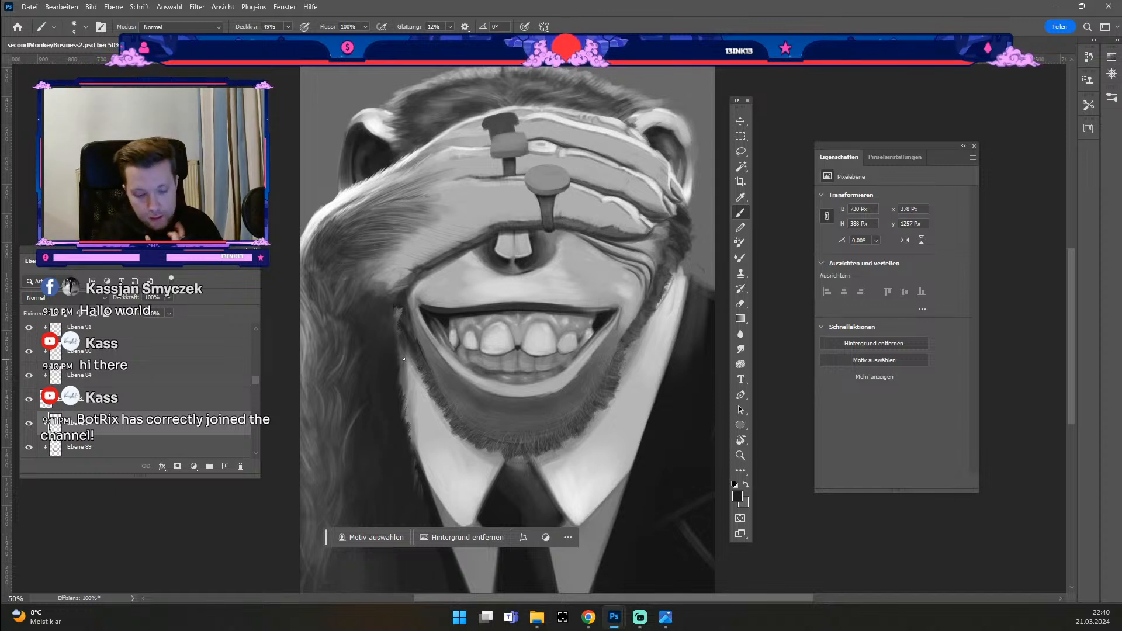
key(ctrl+minus)
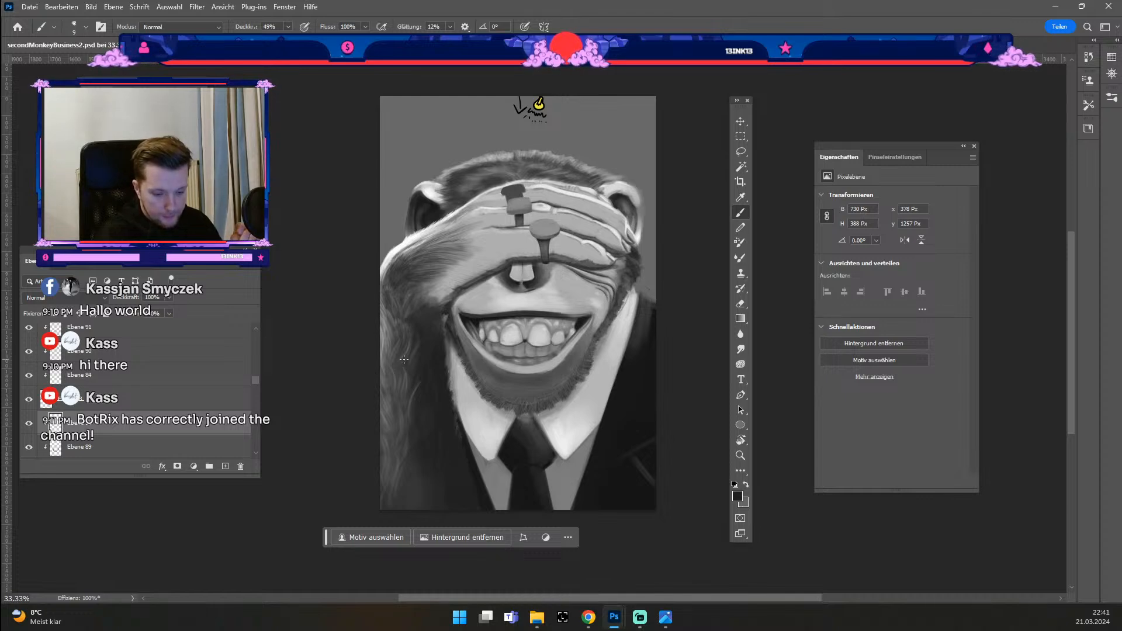
key(ctrl+plus)
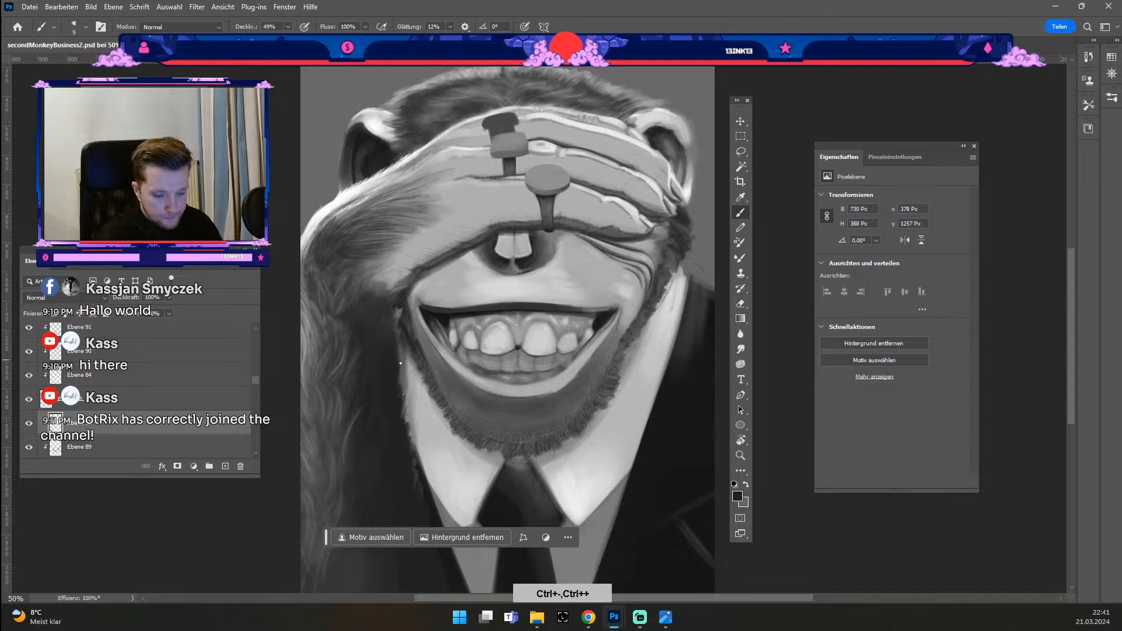
Step: Select the lower pin's layer Ebene 79 and add a new clipped layer above it for brushwork
drag(535, 246, 536, 299)
click(740, 122)
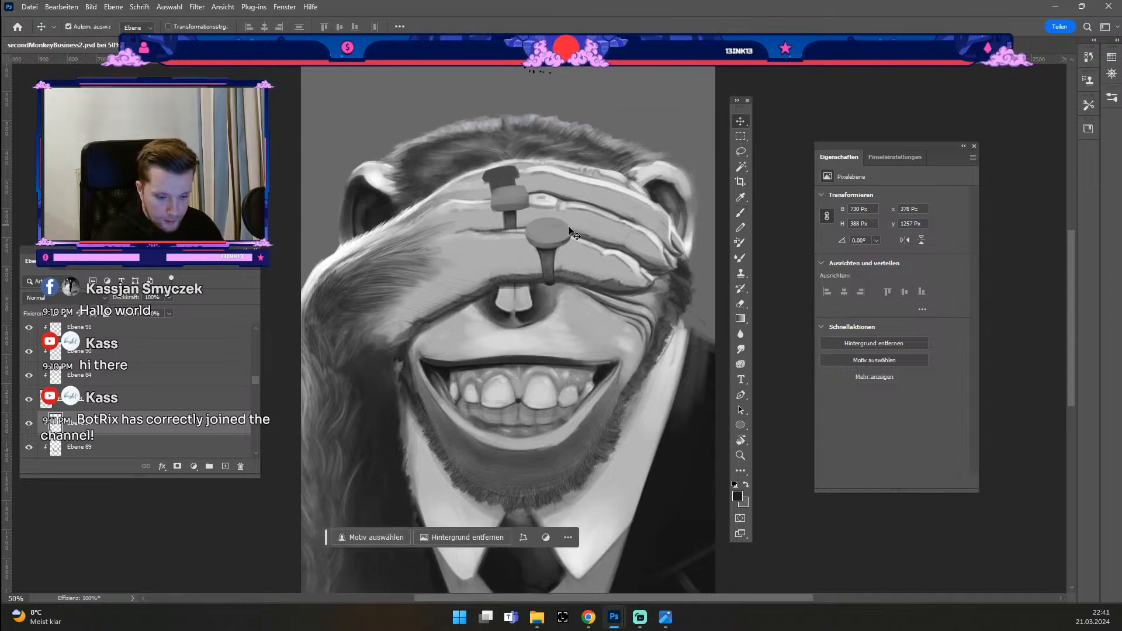
click(552, 244)
click(100, 368)
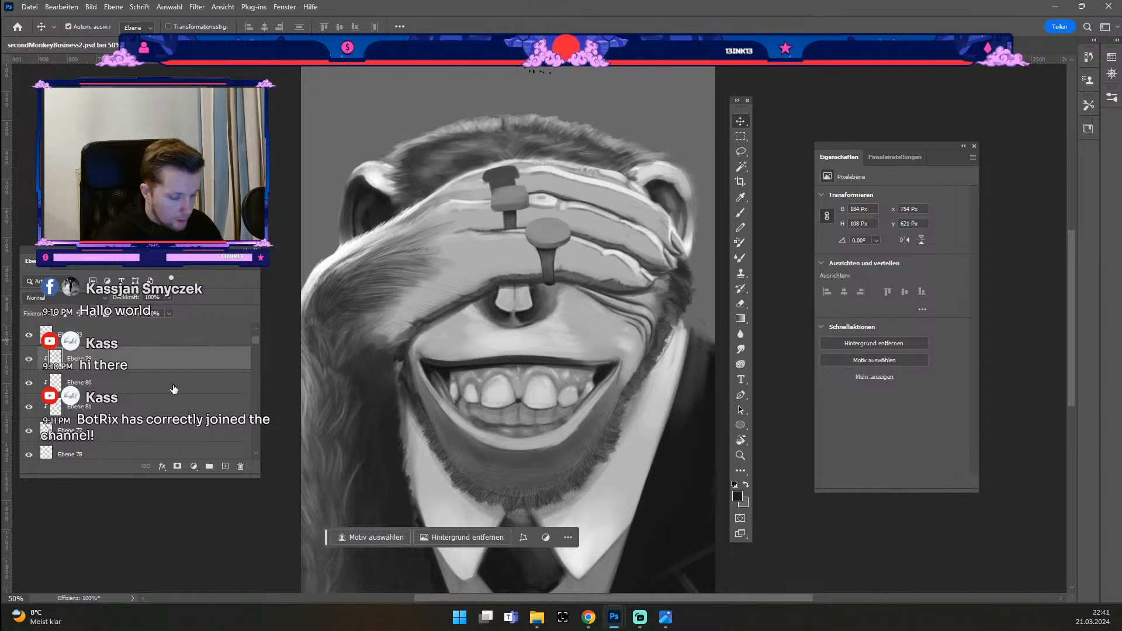
click(225, 465)
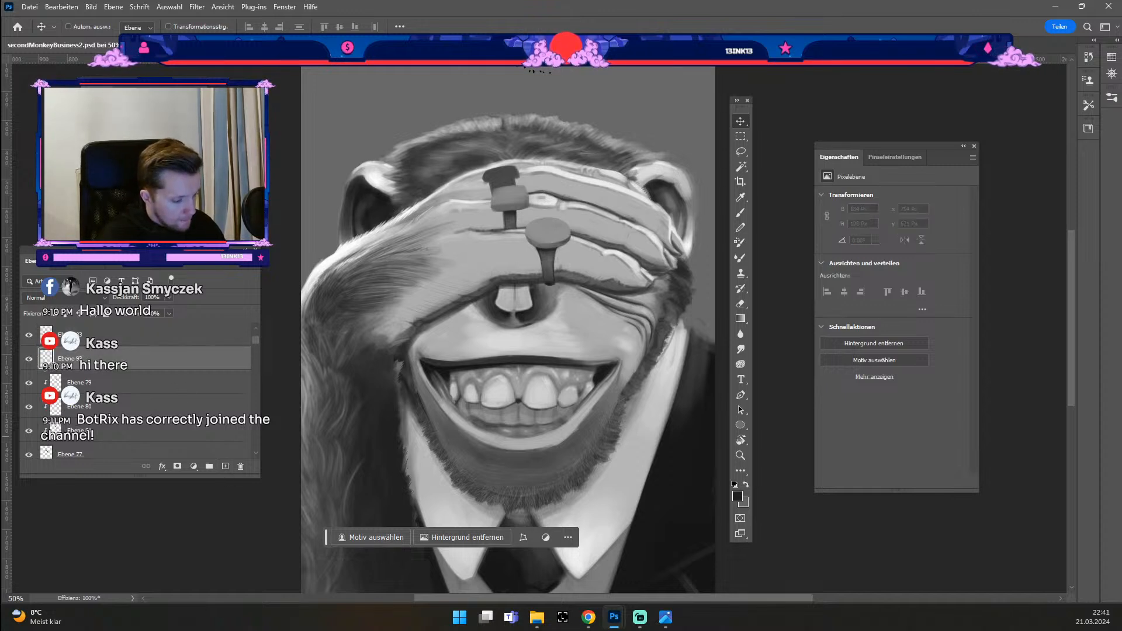
key(b)
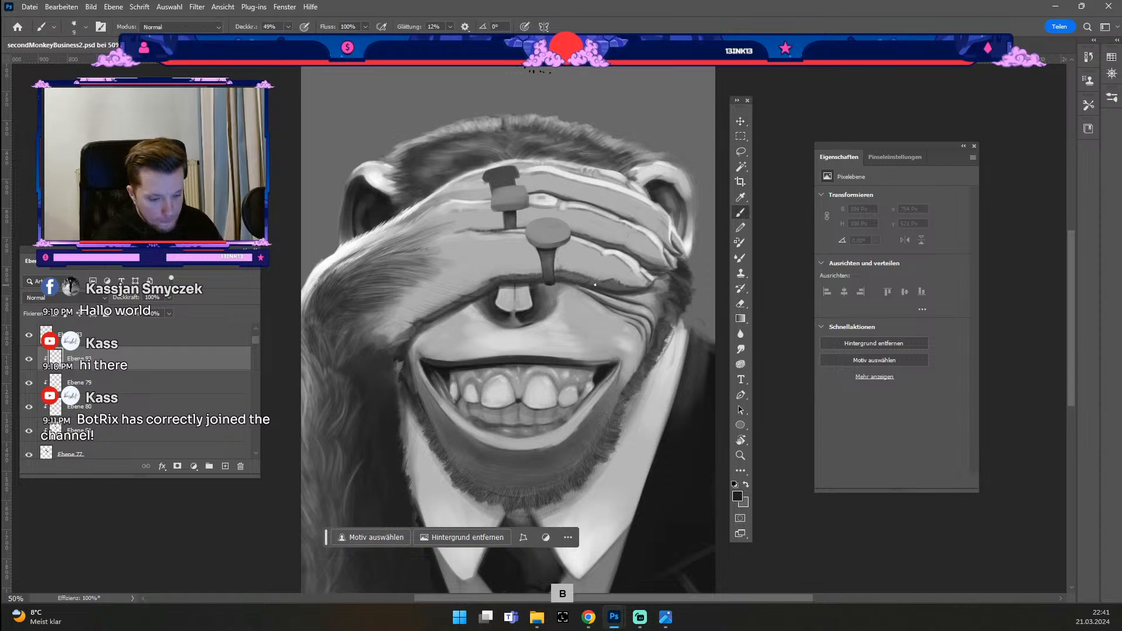
Step: Set the foreground colour to the light grey d6d6d6
click(738, 495)
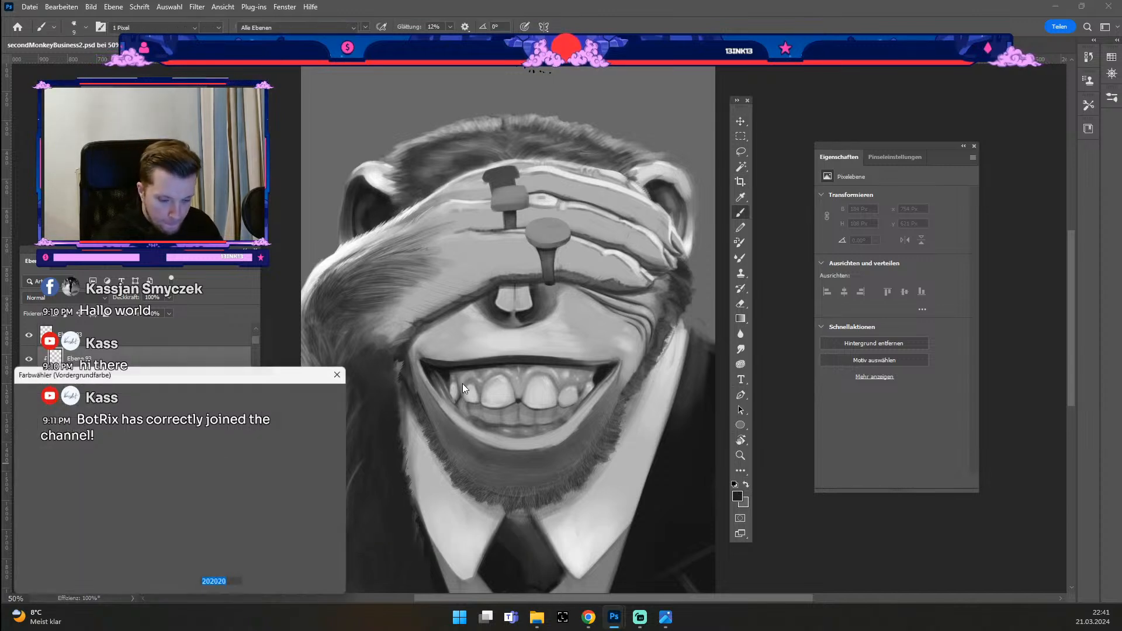
drag(20, 503, 5, 423)
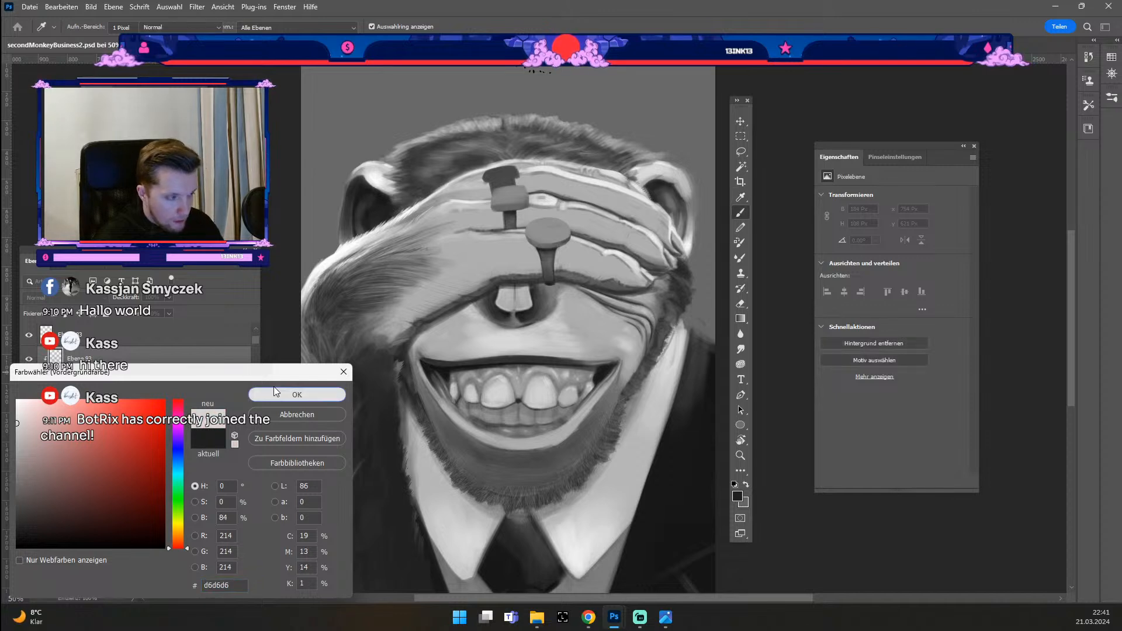
click(273, 388)
Step: Try light highlight strokes on the lower pin's shaft with a 7 px brush at 49% opacity
key(ctrl+z)
key(odiaeresis)
key(odiaeresis)
mouse_move(551, 256)
mouse_down()
mouse_move(549, 266)
mouse_move(546, 256)
mouse_up()
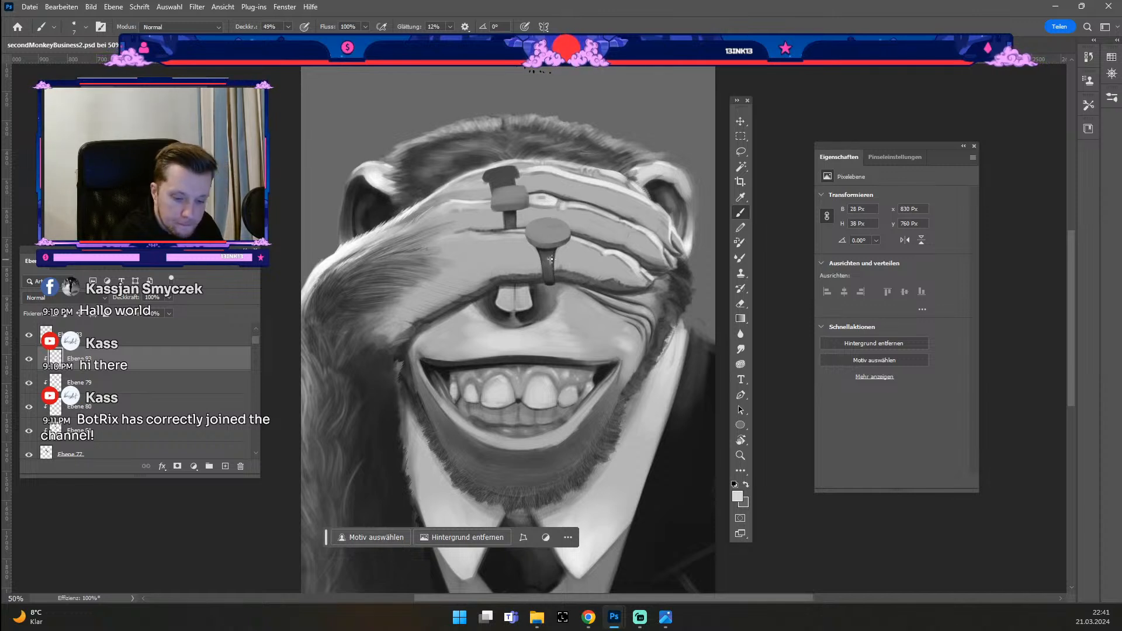
key(ctrl+z)
key(ctrl+z)
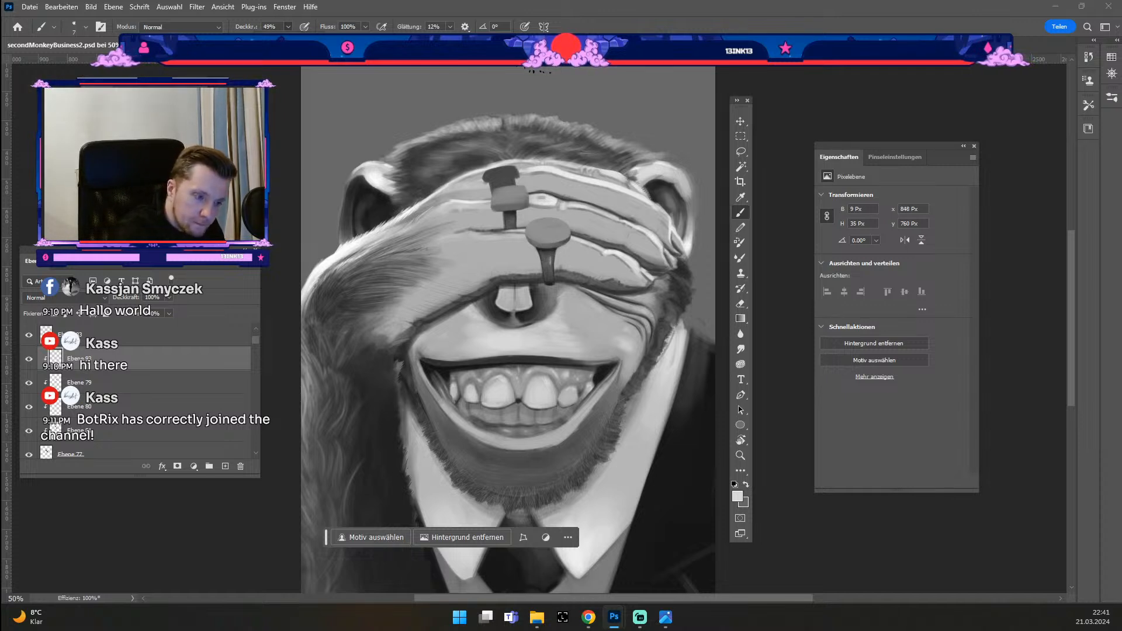
Step: Set the brush opacity to 87% and try a stronger highlight stroke on the lower pin's shaft
key(8)
key(7)
key(odiaeresis)
key(numbersign)
key(numbersign)
key(numbersign)
drag(553, 256, 552, 266)
key(ctrl+z)
key(odiaeresis)
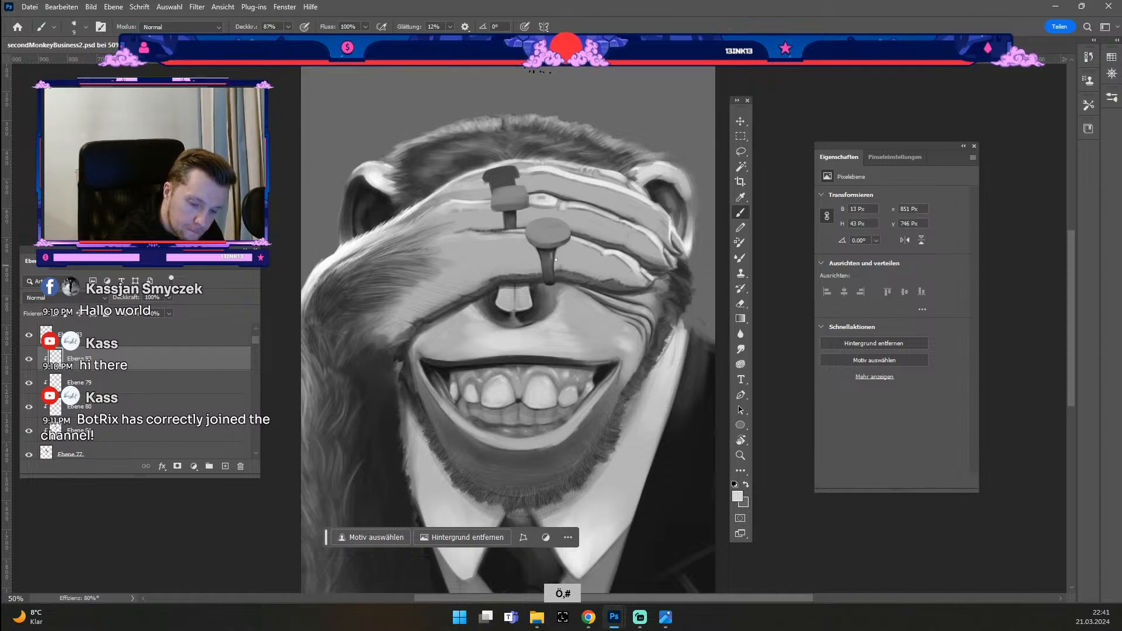
key(ctrl+z)
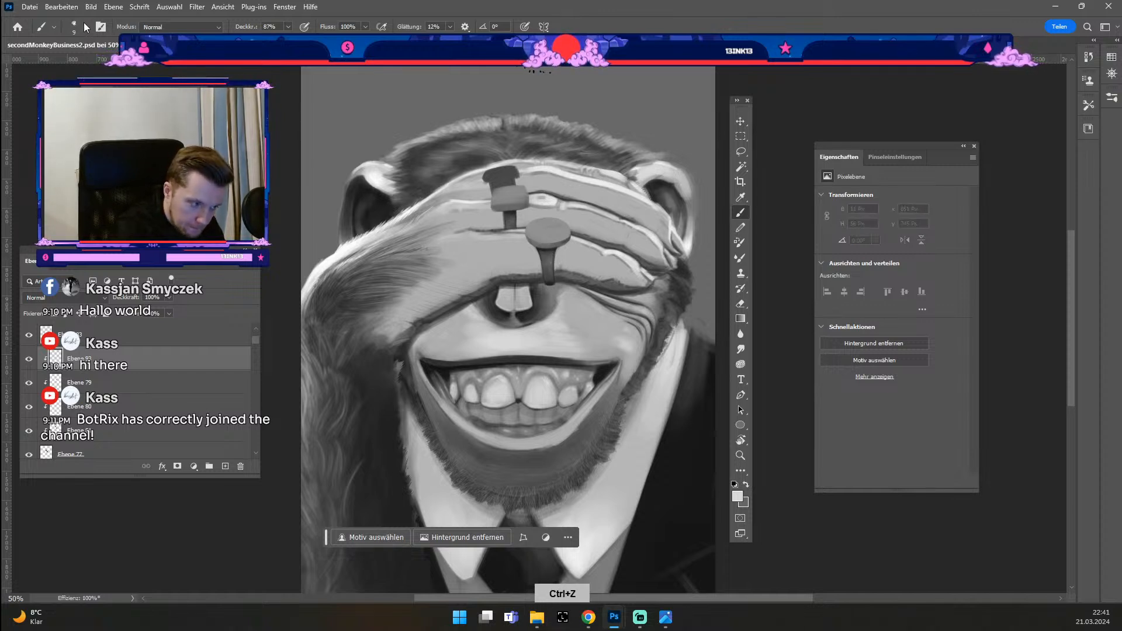
Step: Try a round brush reduced to 3 px for the highlight on the lower pin's shaft
click(85, 26)
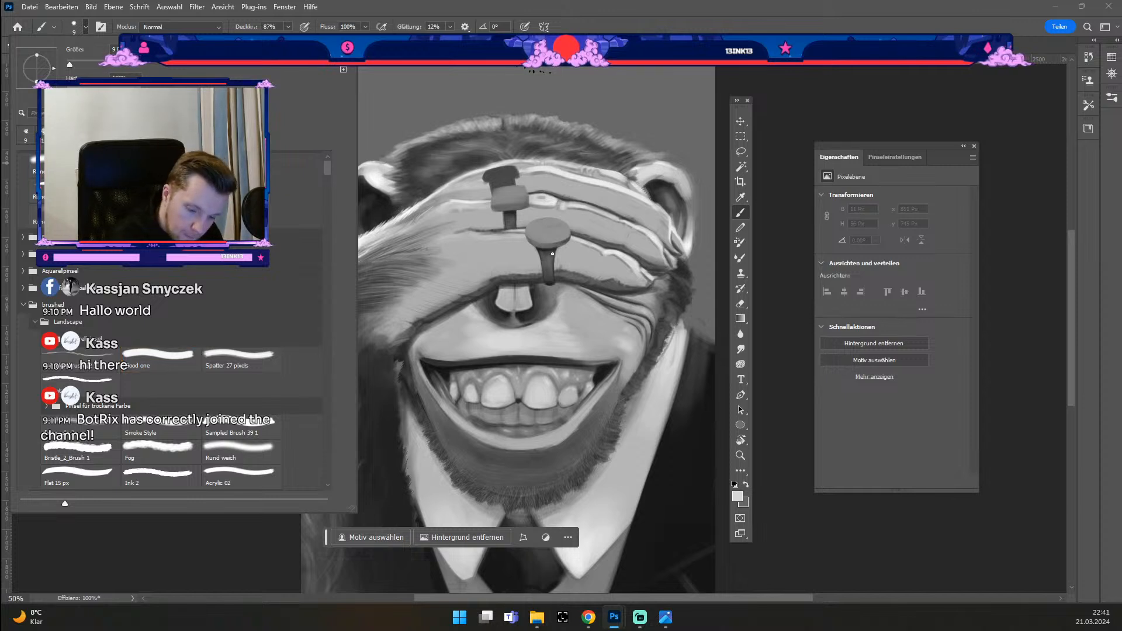
click(551, 253)
key(odiaeresis)
key(odiaeresis)
key(odiaeresis)
key(odiaeresis)
key(odiaeresis)
key(odiaeresis)
key(ctrl+z)
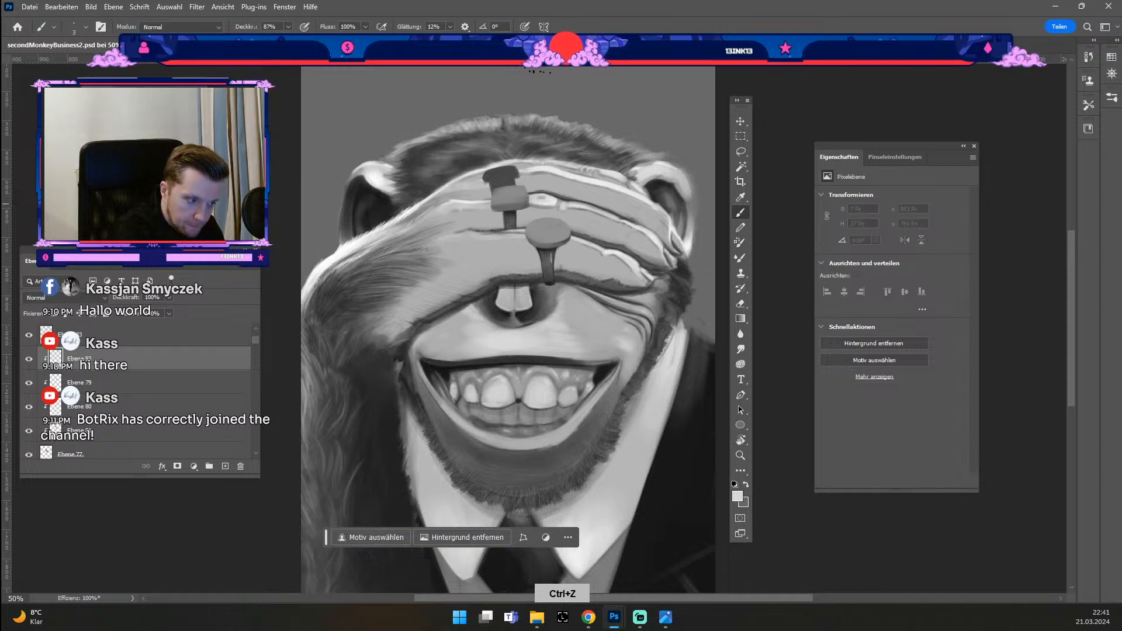
Step: Switch back to the previous textured brush at 15 px and try highlight strokes on the lower pin's shaft
click(84, 26)
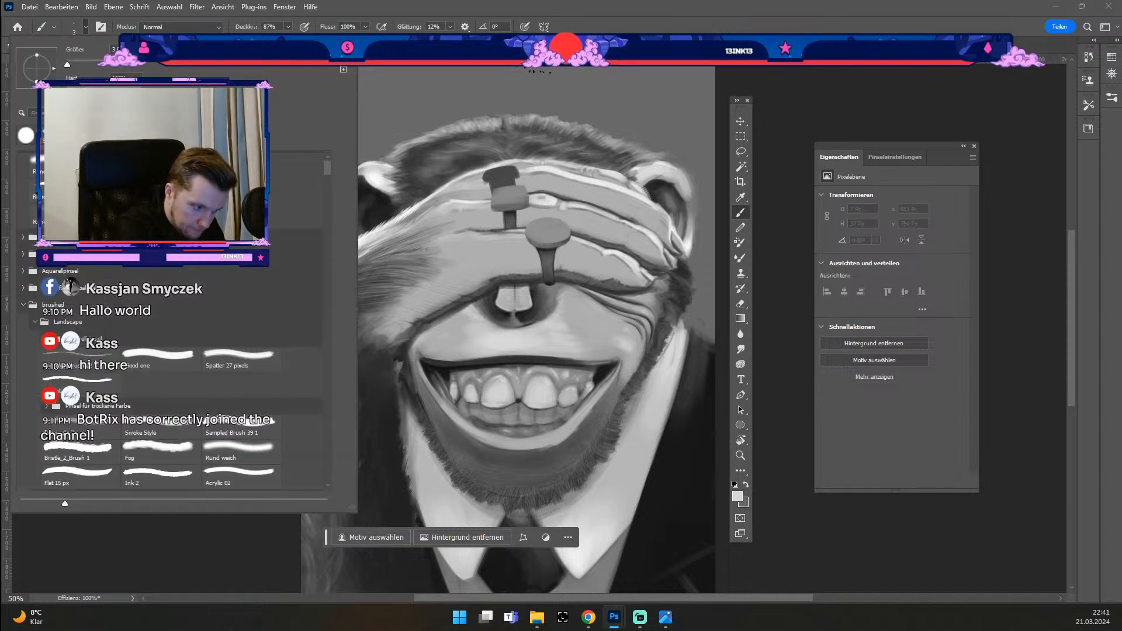
click(93, 135)
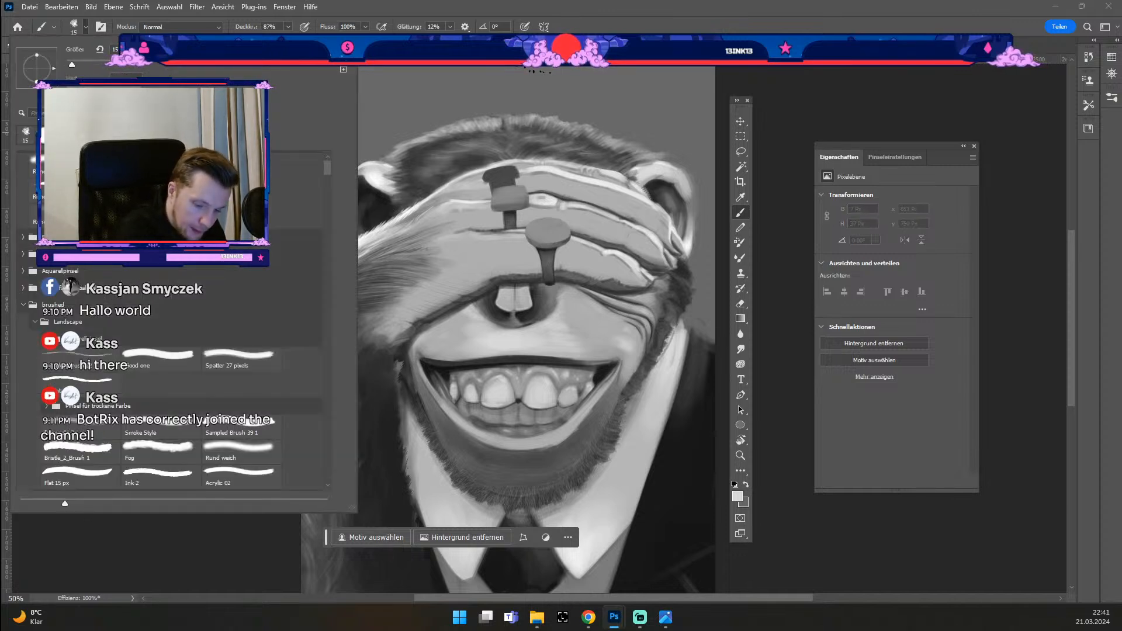
click(554, 256)
key(ctrl+z)
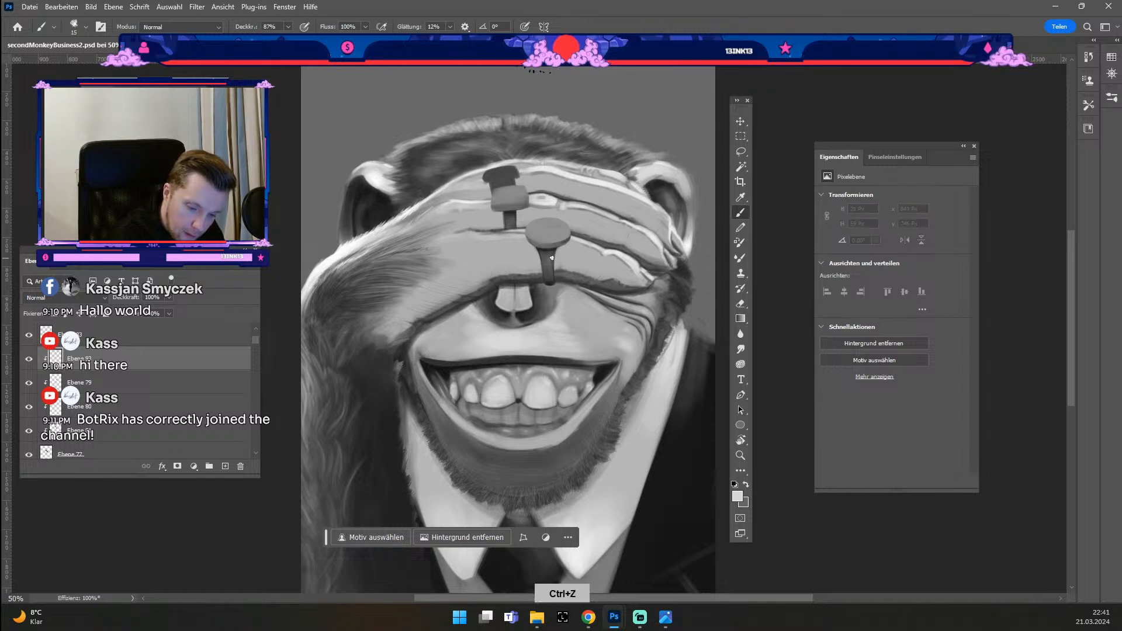
key(ctrl+z)
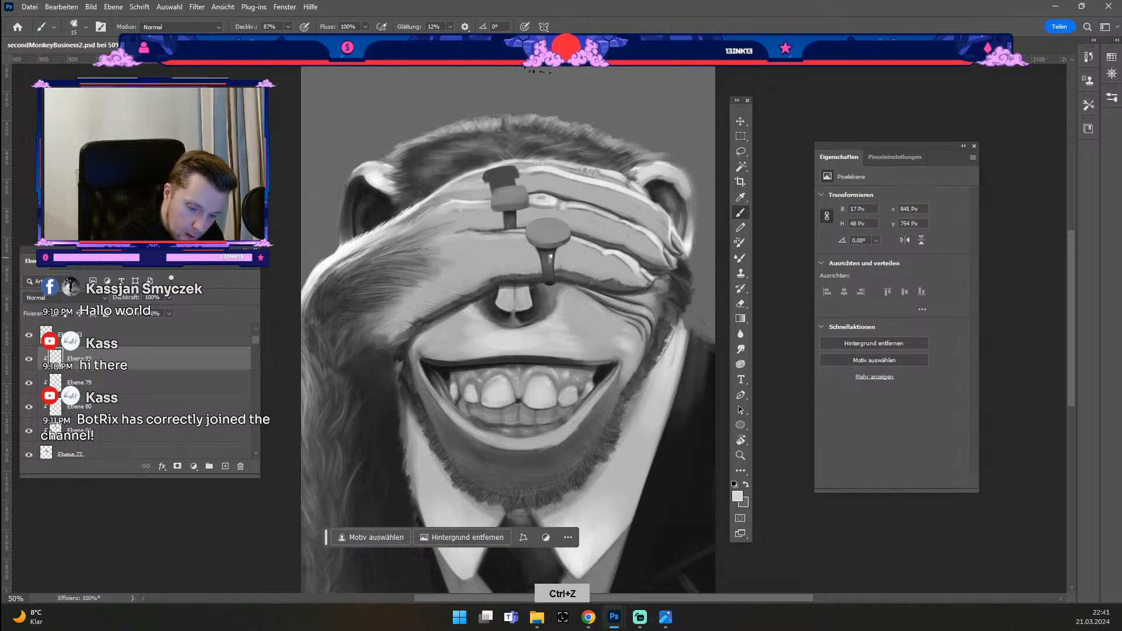
Step: Paint light highlights down the lower pin's shaft with a smaller brush at 87% opacity, undoing unwanted strokes
mouse_move(551, 256)
mouse_down()
mouse_move(550, 283)
mouse_move(540, 236)
mouse_move(549, 280)
mouse_up()
key(odiaeresis)
key(odiaeresis)
key(ctrl+z)
key(odiaeresis)
key(odiaeresis)
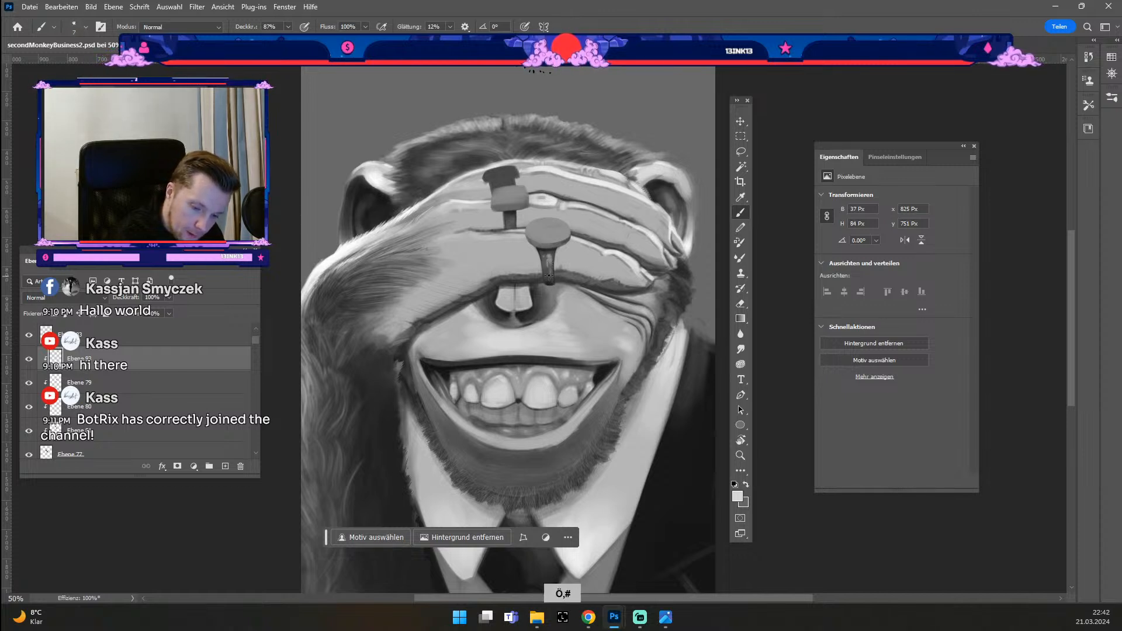
key(ctrl+z)
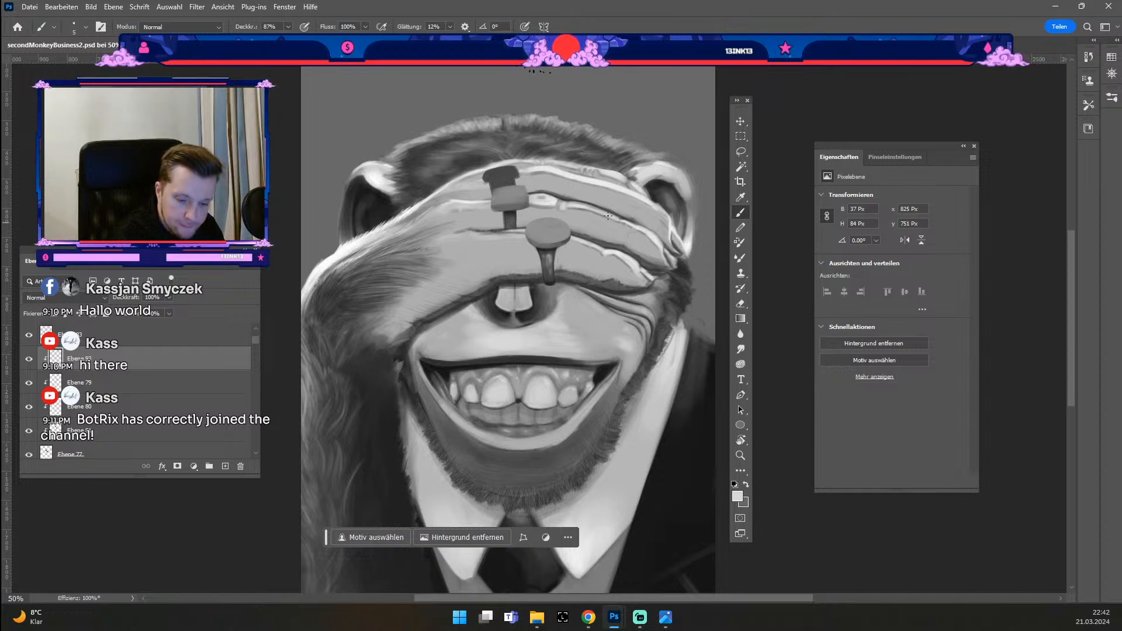
key(ctrl+z)
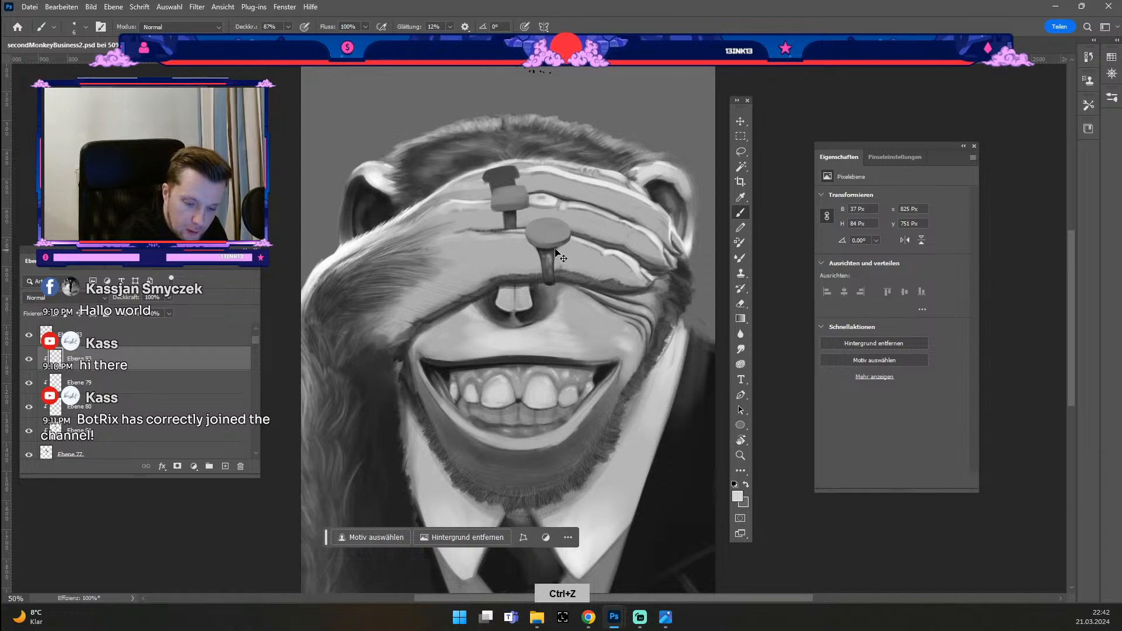
key(ctrl+z)
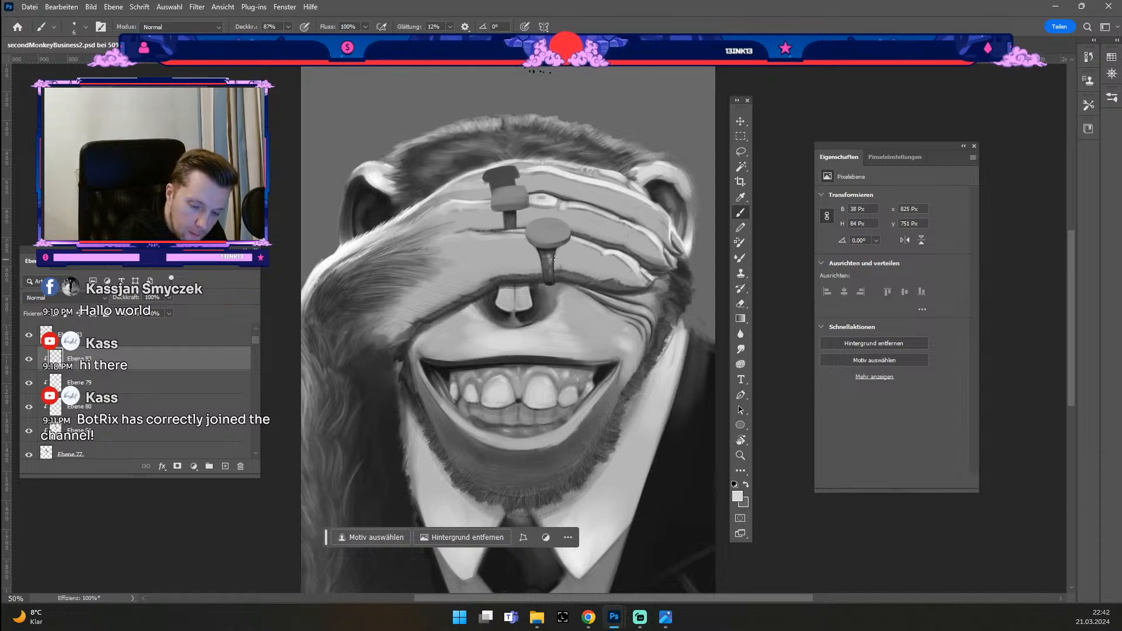
Step: Add a thin light highlight along the rim of the lower pin's head, undoing unwanted strokes
key(ctrl+z)
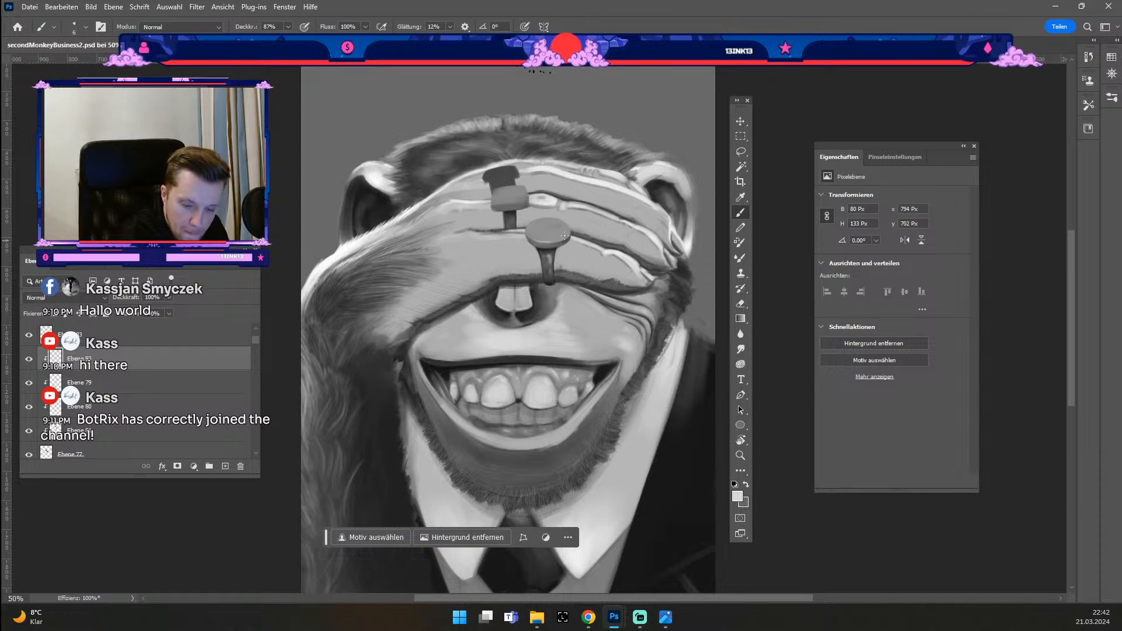
key(ctrl+z)
key(ctrl+z)
key(ctrl+z)
key(ctrl+z)
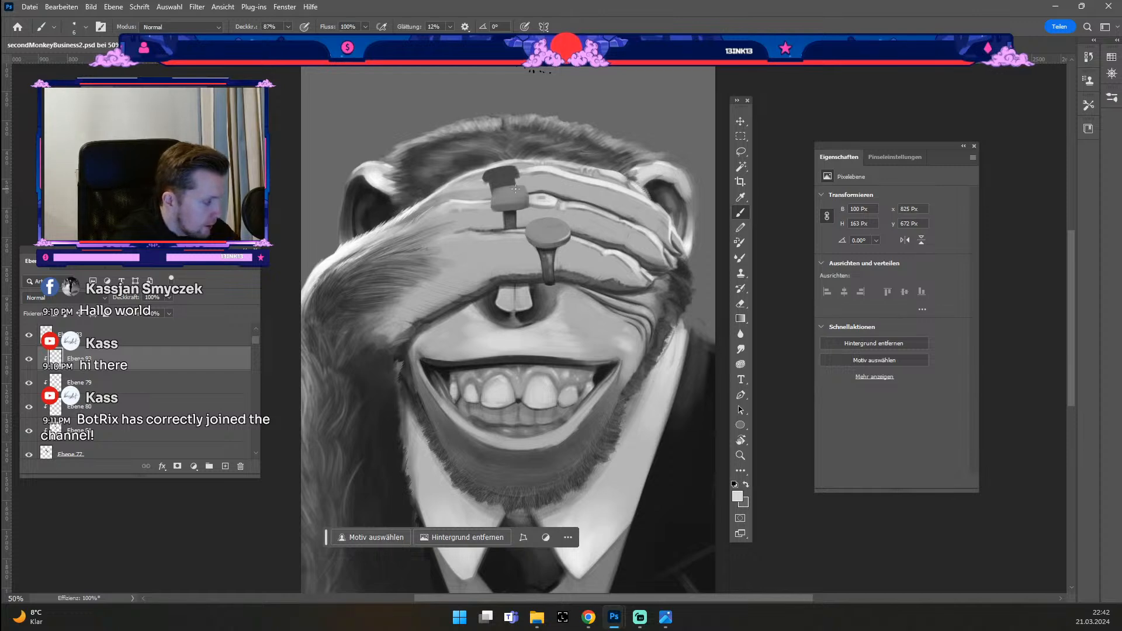
Step: Undo the last highlight strokes along the rim of the lower pin's head
key(r)
drag(555, 196, 810, 273)
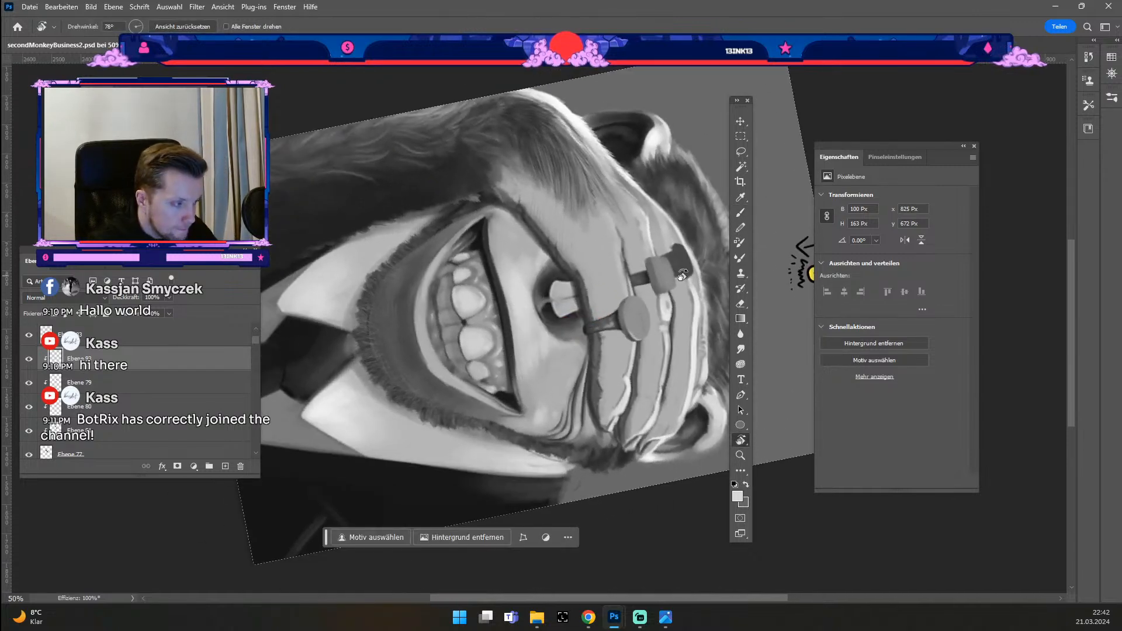
key(b)
key(ctrl+z)
key(ctrl+z)
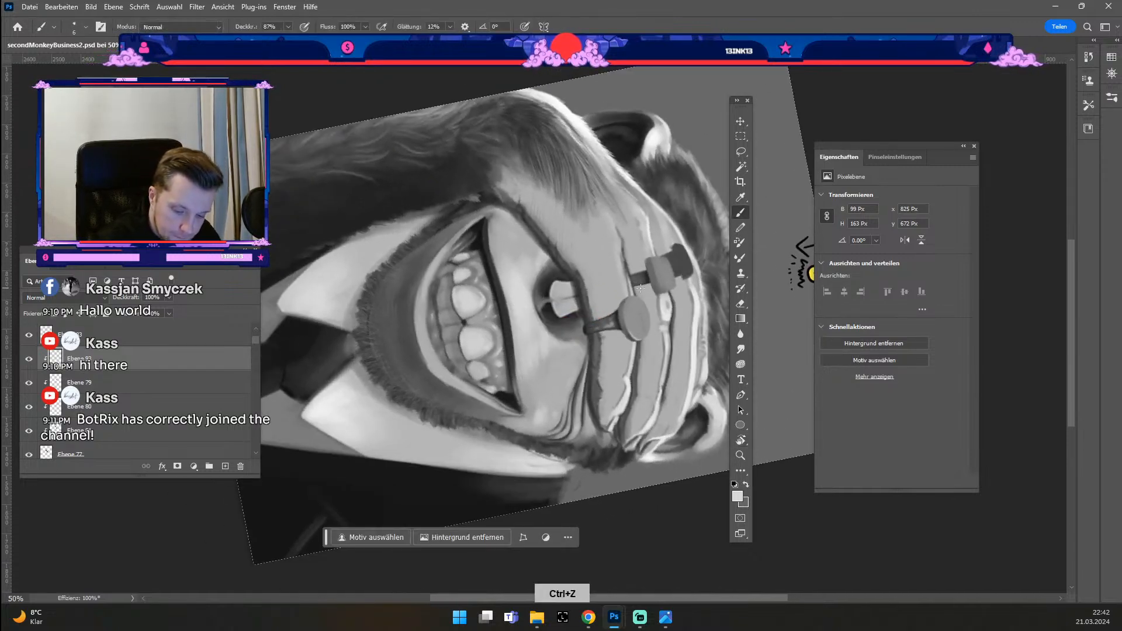
Step: Repaint a thin light highlight along the upper rim of the lower pin's head with a slightly larger brush, undoing unwanted strokes
key(r)
mouse_move(335, 426)
mouse_down()
mouse_move(514, 480)
mouse_move(678, 349)
mouse_up()
key(b)
key(odiaeresis)
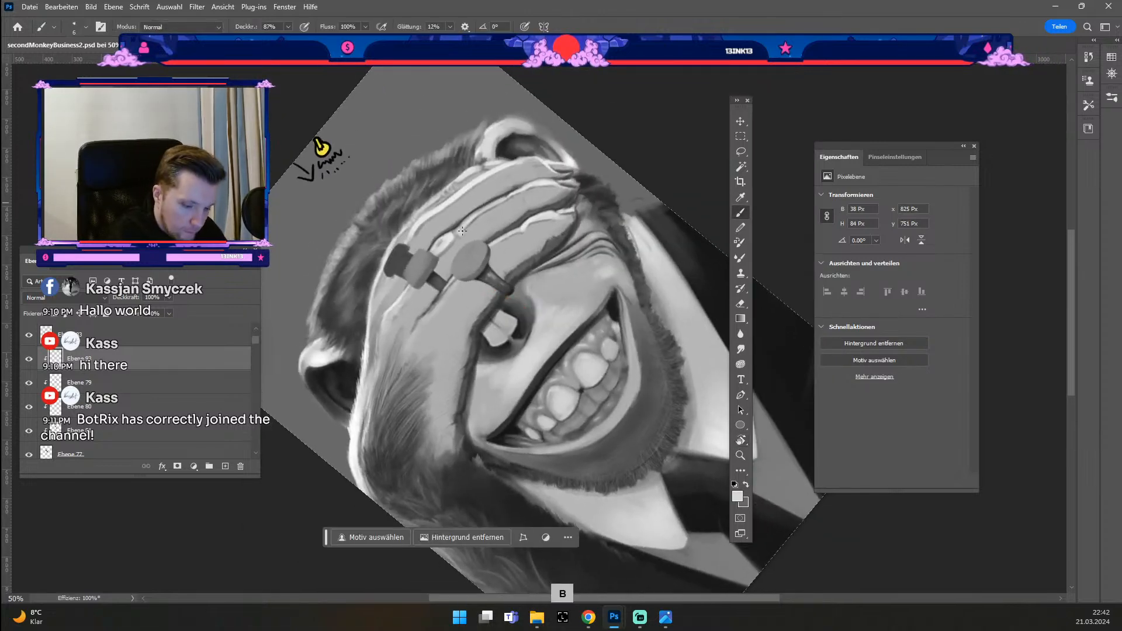
key(numbersign)
drag(454, 271, 471, 242)
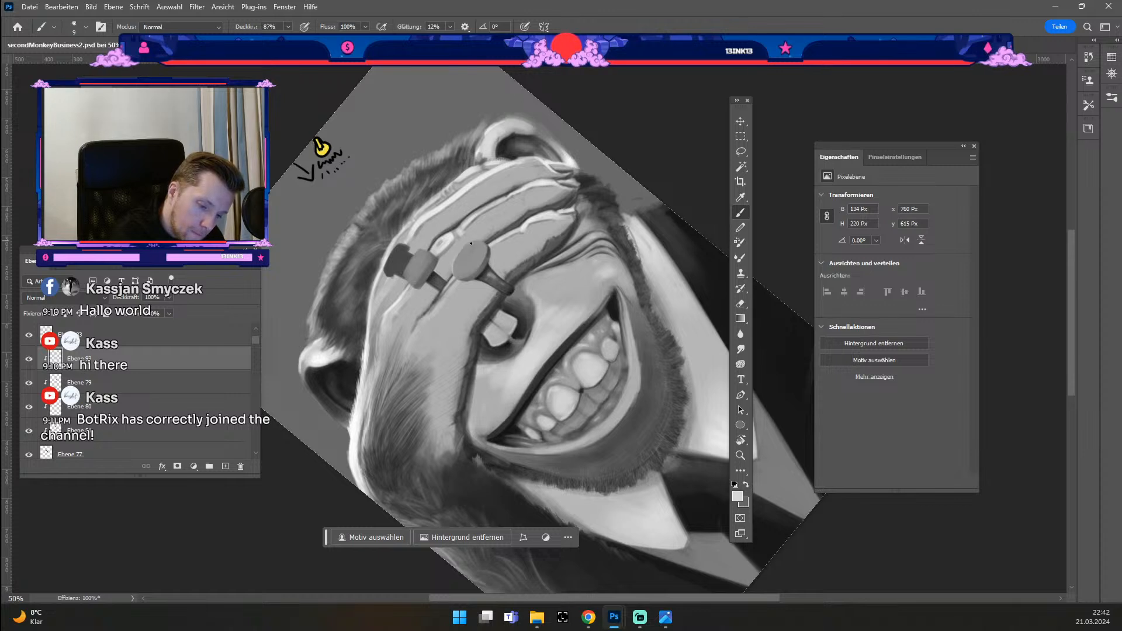
key(ctrl+z)
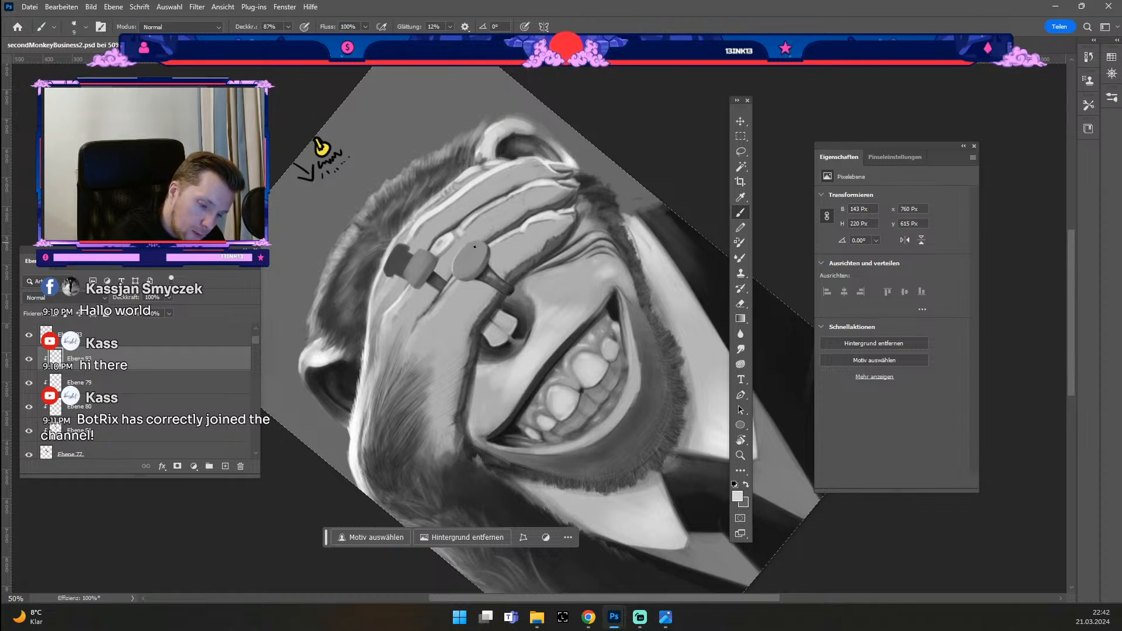
drag(456, 261, 504, 216)
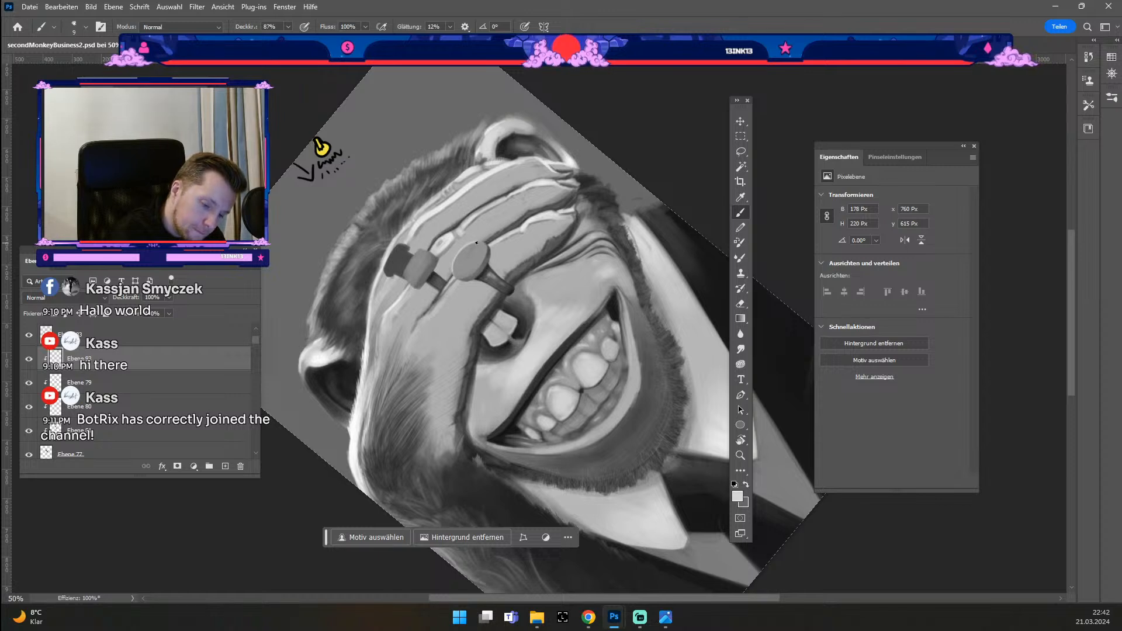
Step: Try small light highlight strokes on the face of the lower pin's head with a smaller brush, undoing or erasing them
key(odiaeresis)
key(odiaeresis)
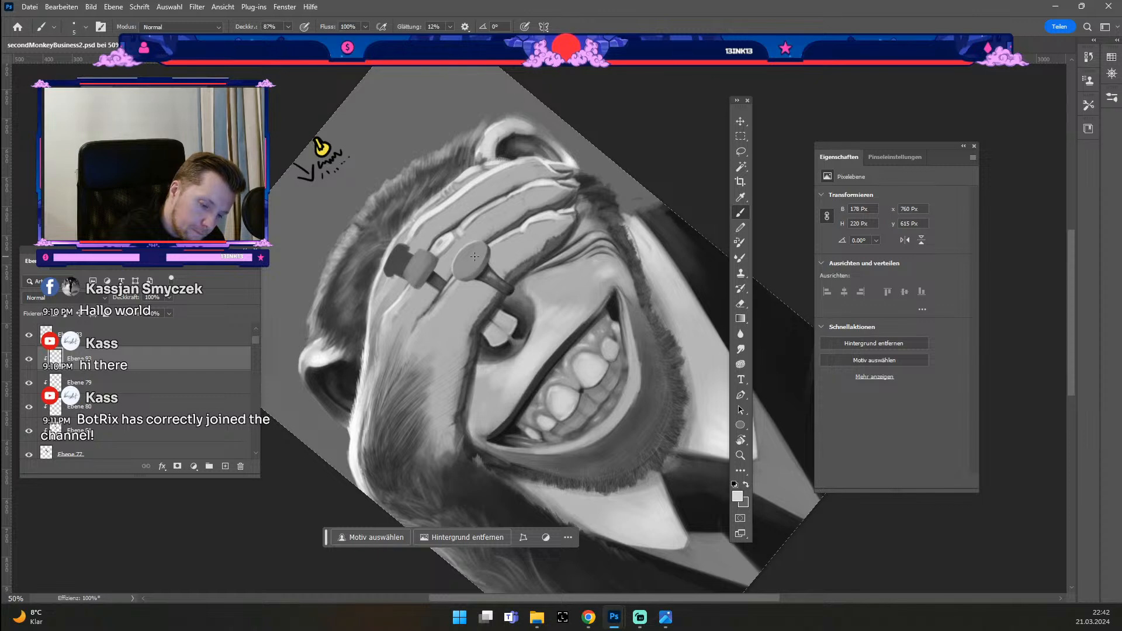
key(ctrl+z)
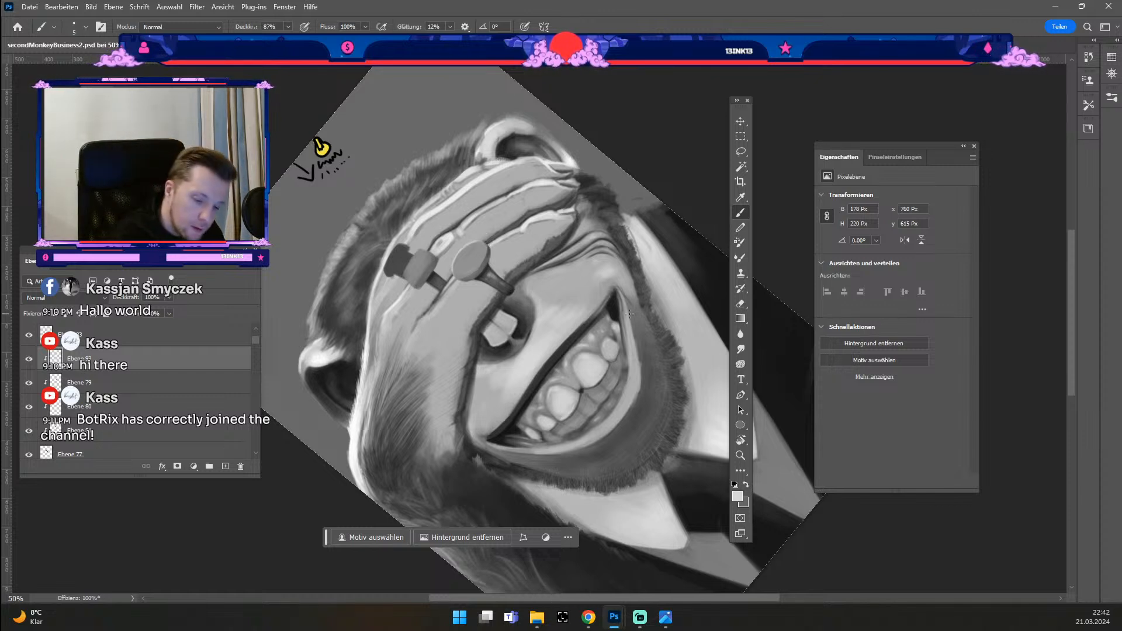
key(ctrl+z)
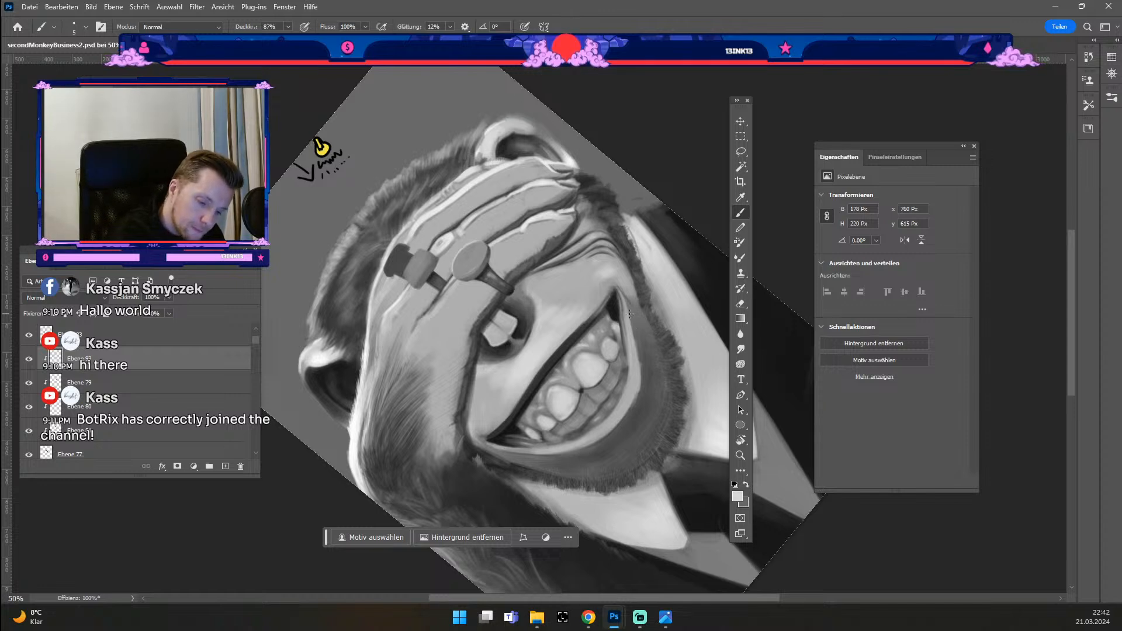
key(ctrl+z)
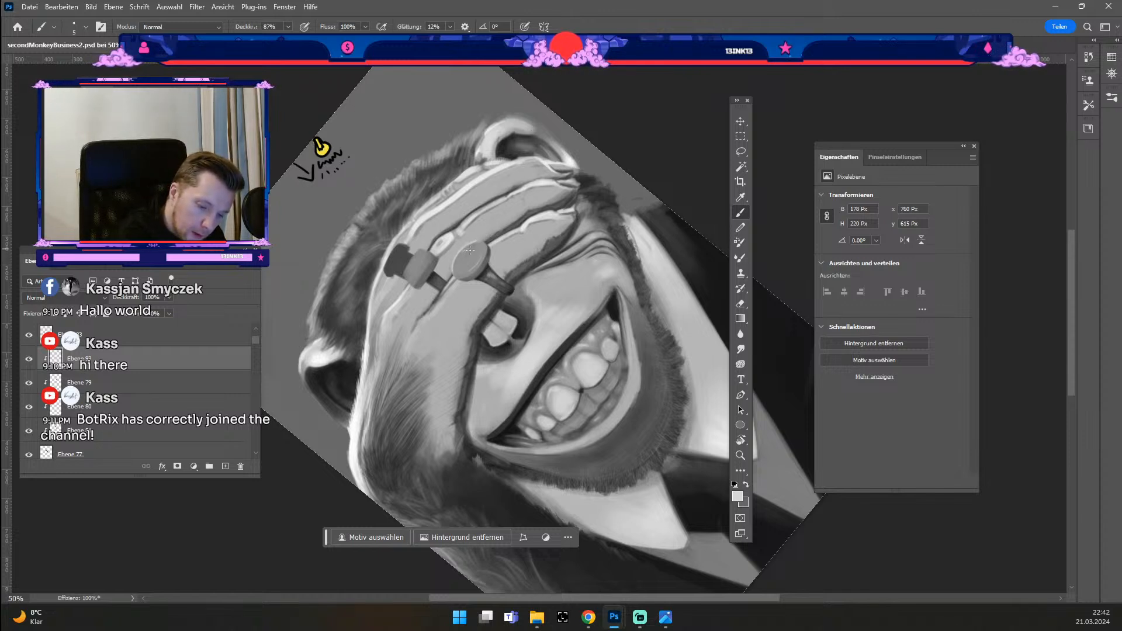
key(ctrl+z)
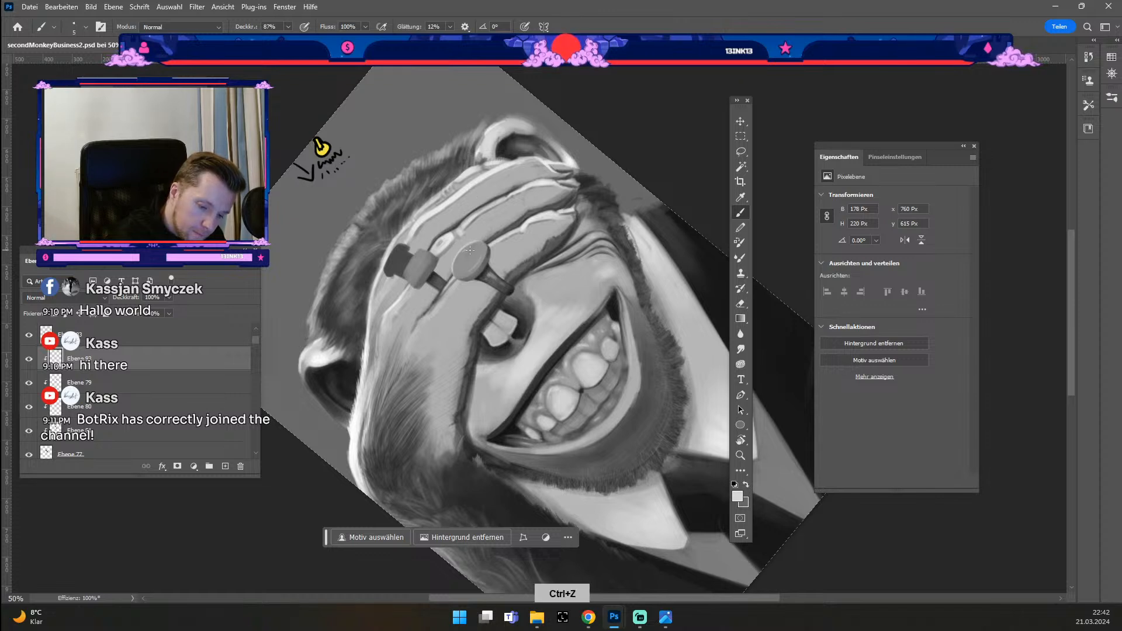
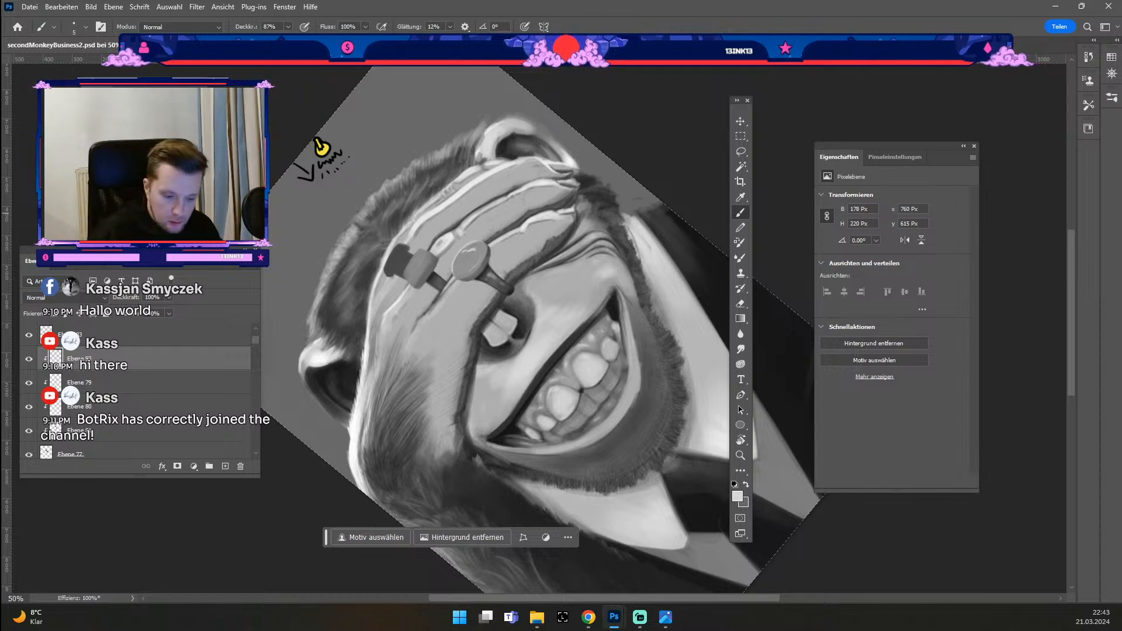
key(e)
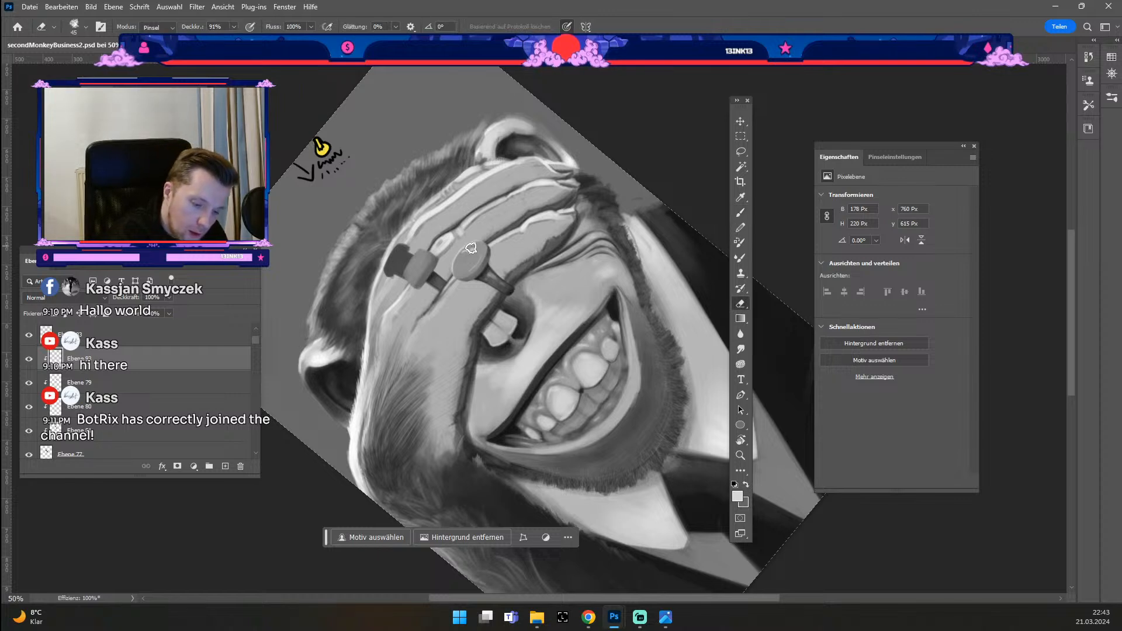
key(odiaeresis)
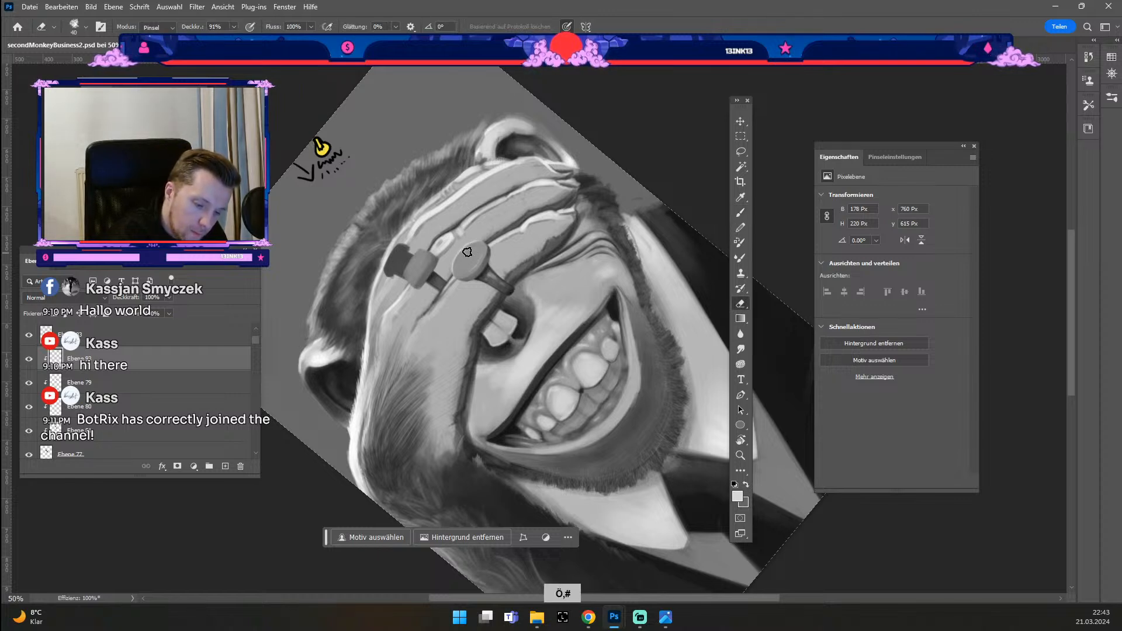
key(b)
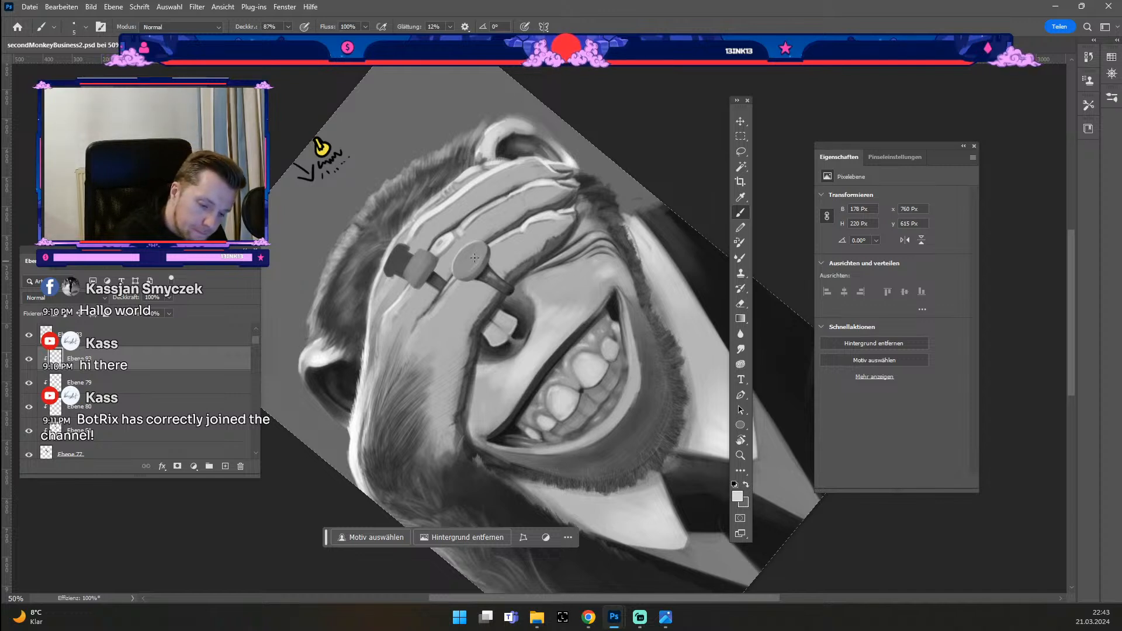
Step: Paint a small light highlight at the centre of the lower pin's head with a slightly larger brush, undoing unwanted strokes
key(numbersign)
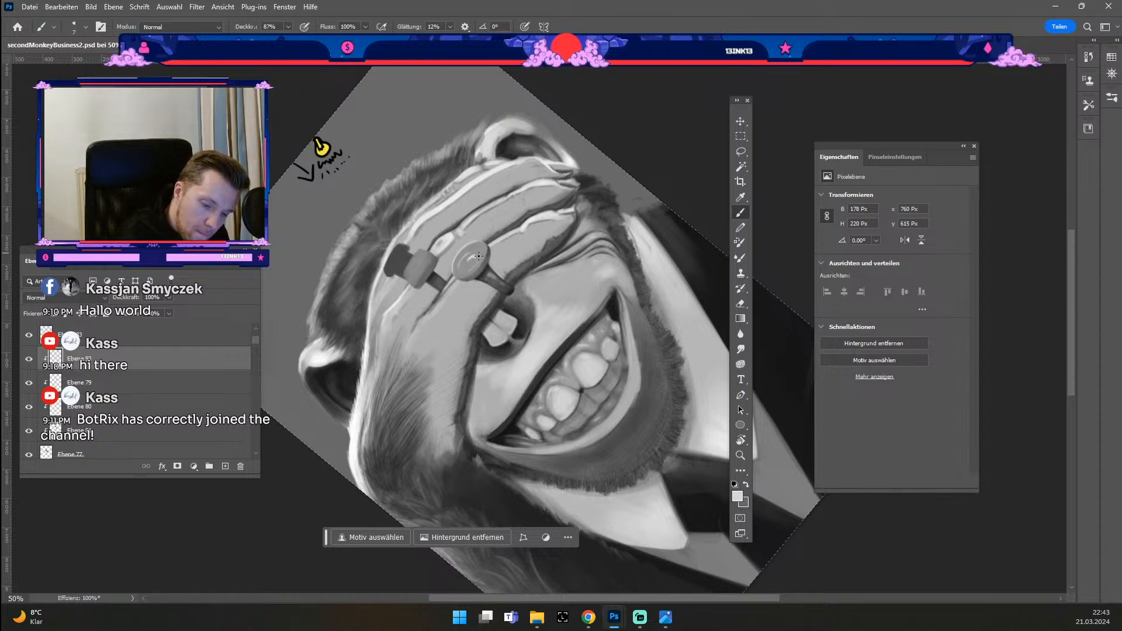
key(ctrl+z)
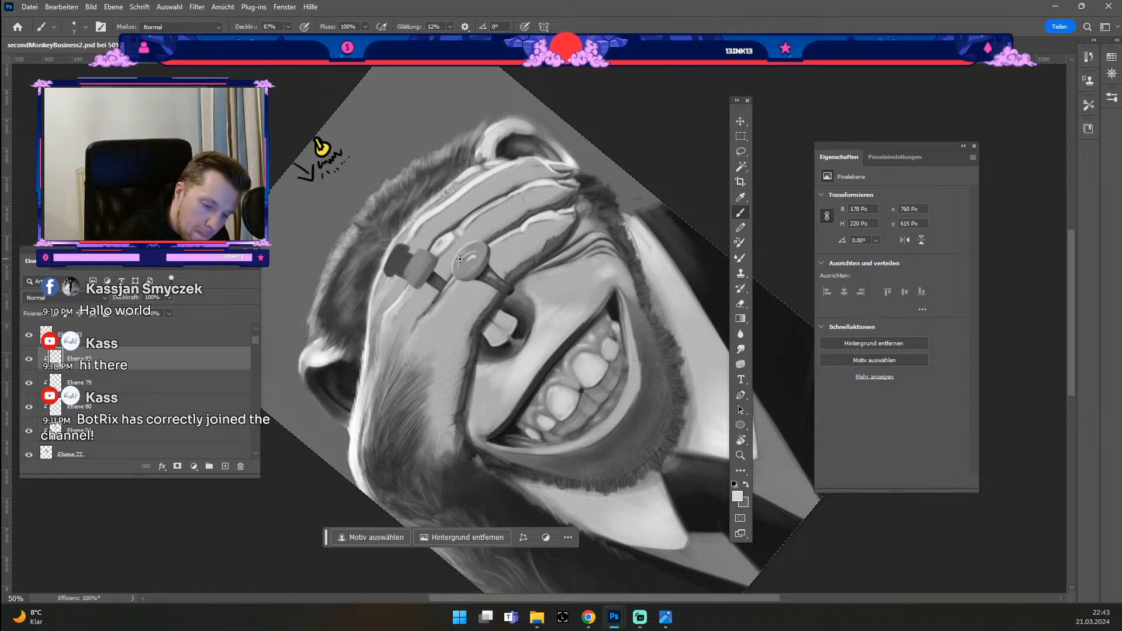
key(ctrl+z)
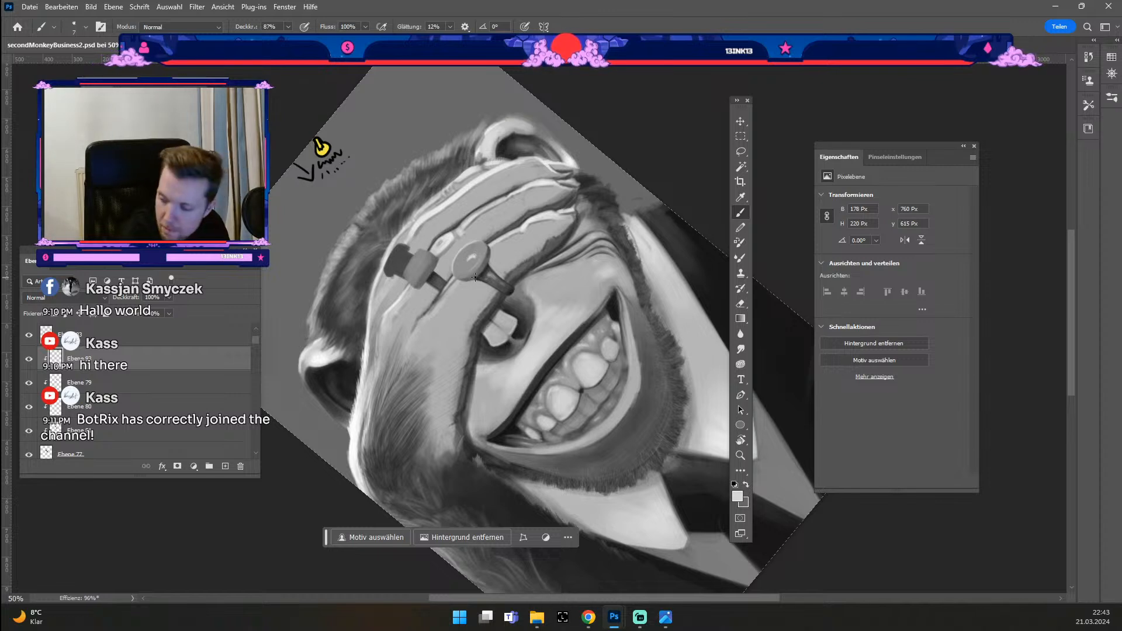
key(ctrl+z)
key(e)
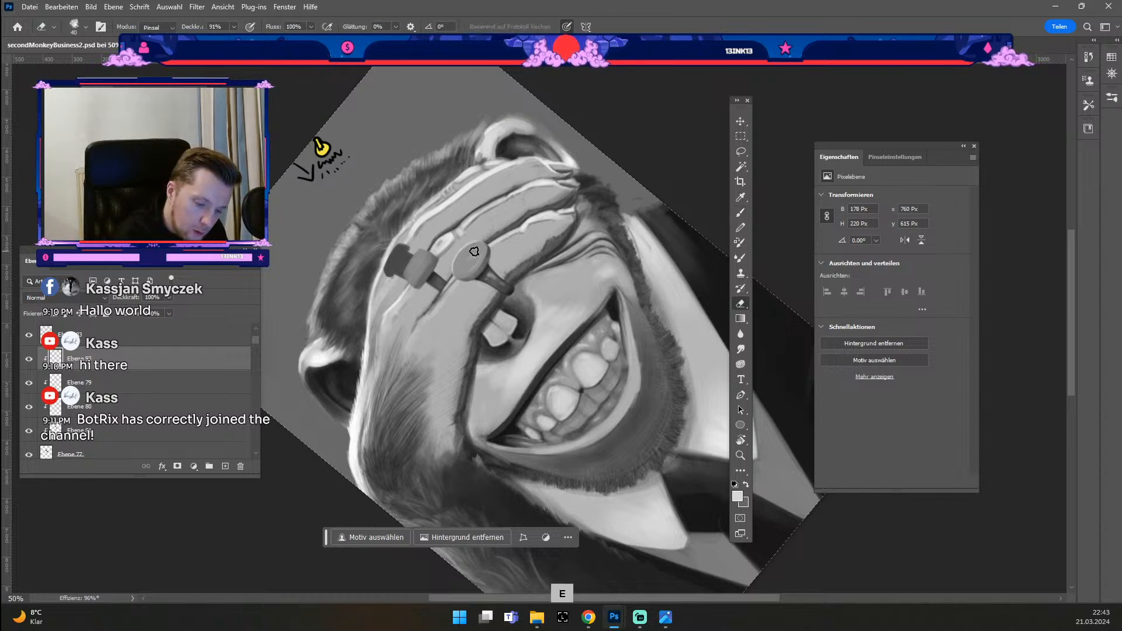
key(b)
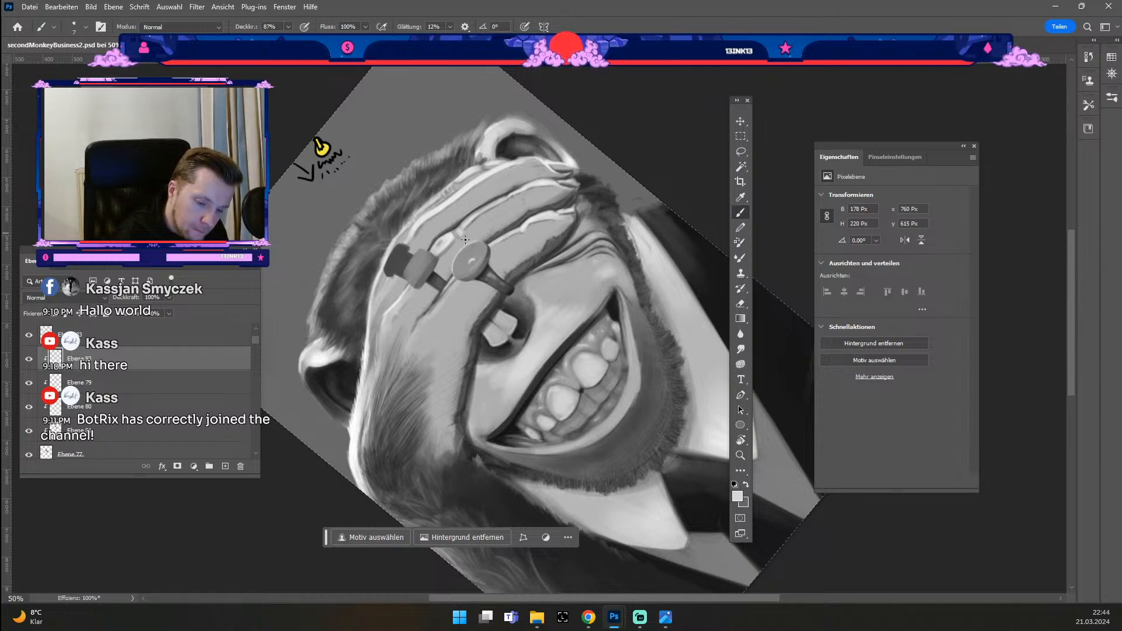
Step: Paint curved light highlight rings around the centre of the lower pin's head, undoing unwanted strokes
key(ctrl+z)
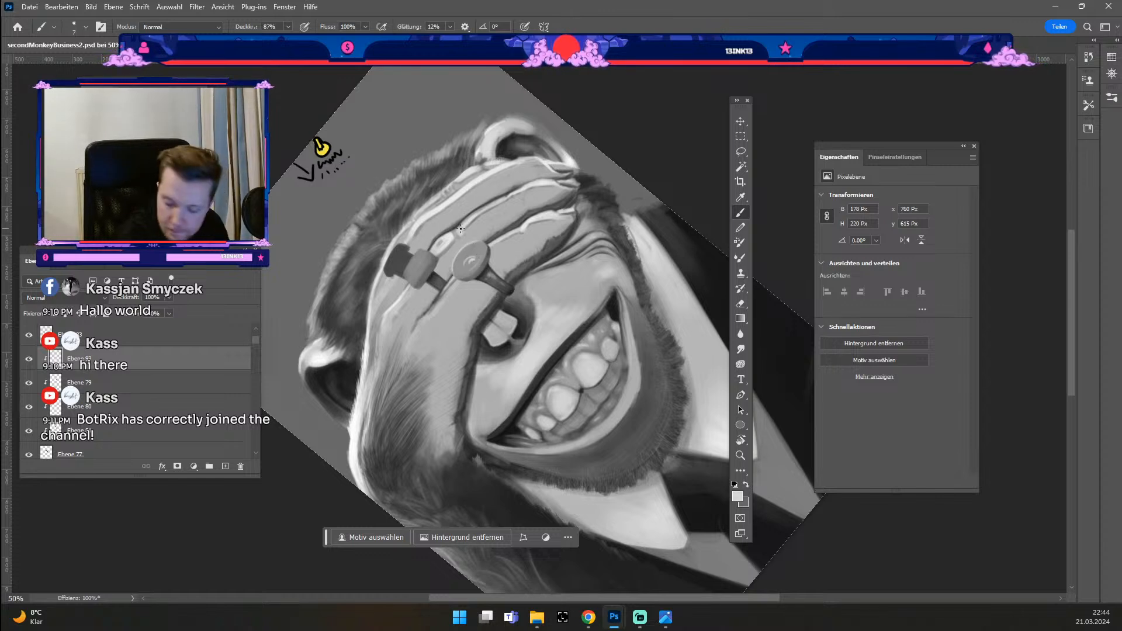
key(ctrl+z)
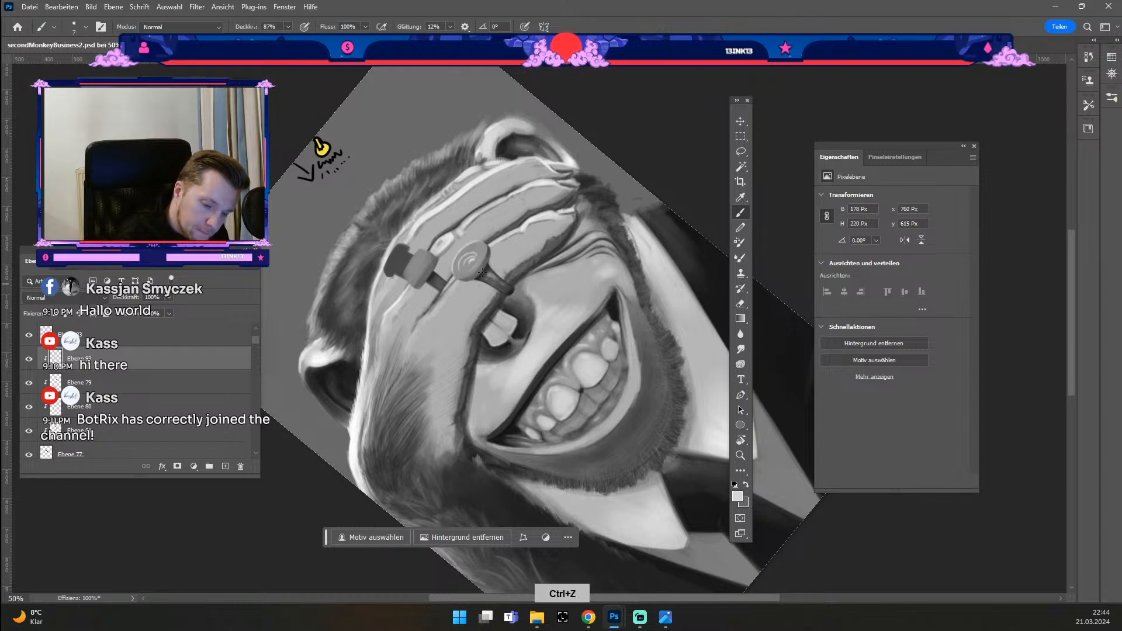
key(ctrl+z)
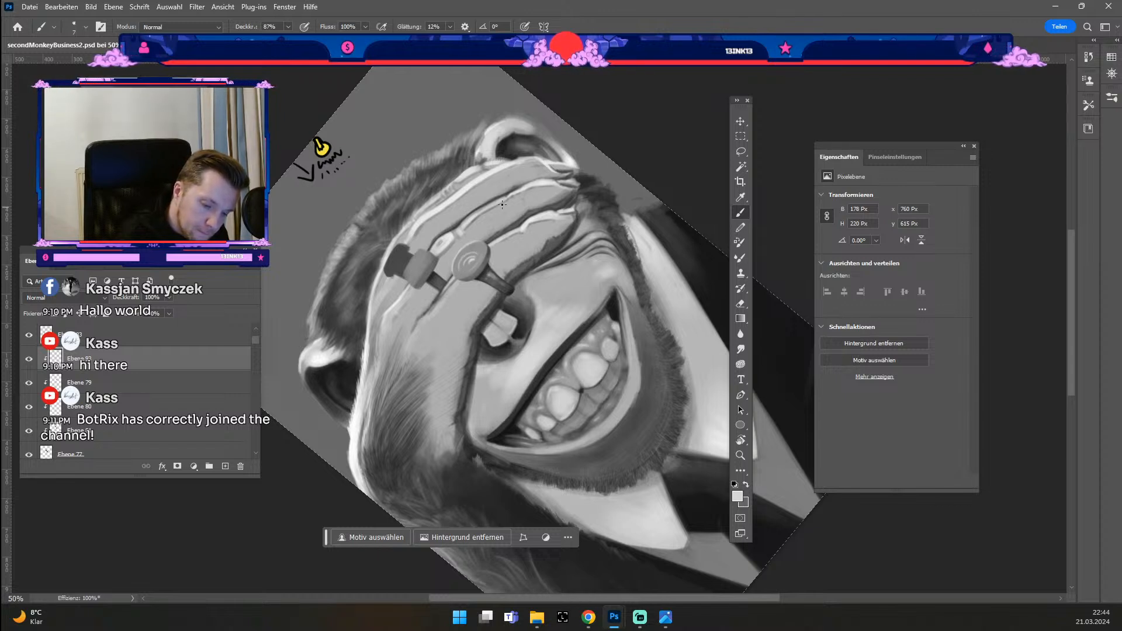
key(ctrl+z)
key(ctrl+z)
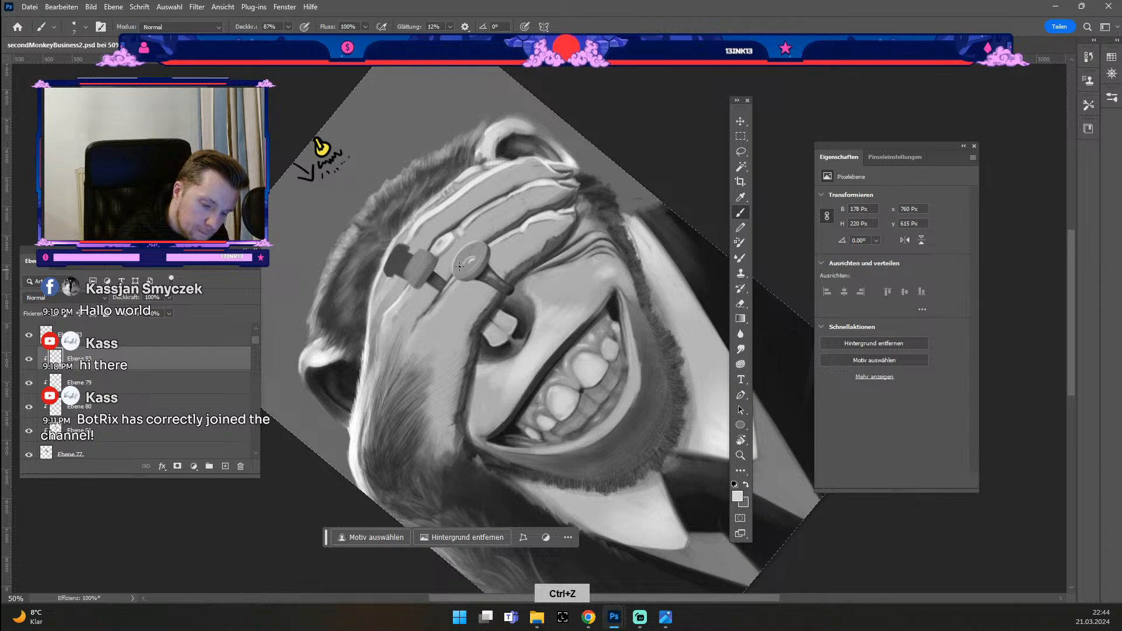
key(ctrl+z)
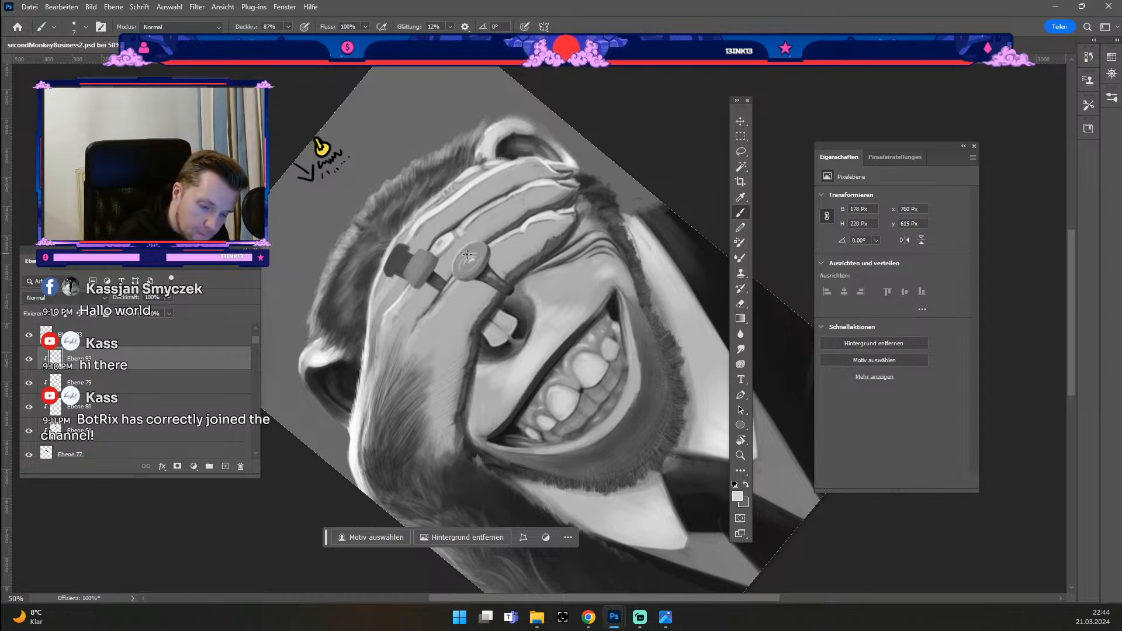
key(ctrl+z)
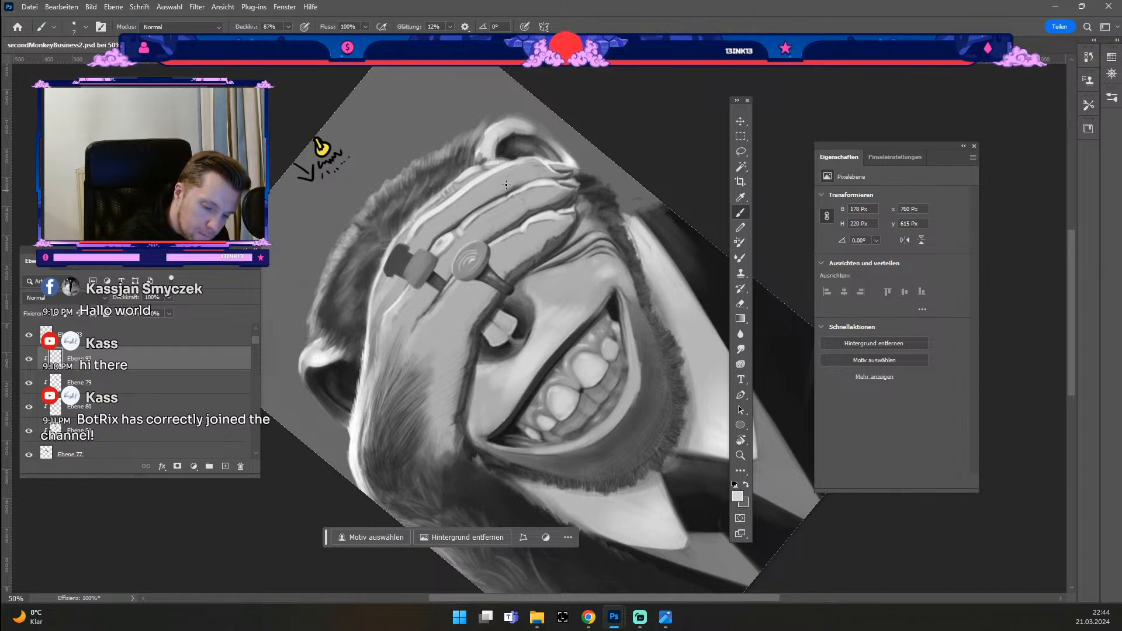
key(ctrl+z)
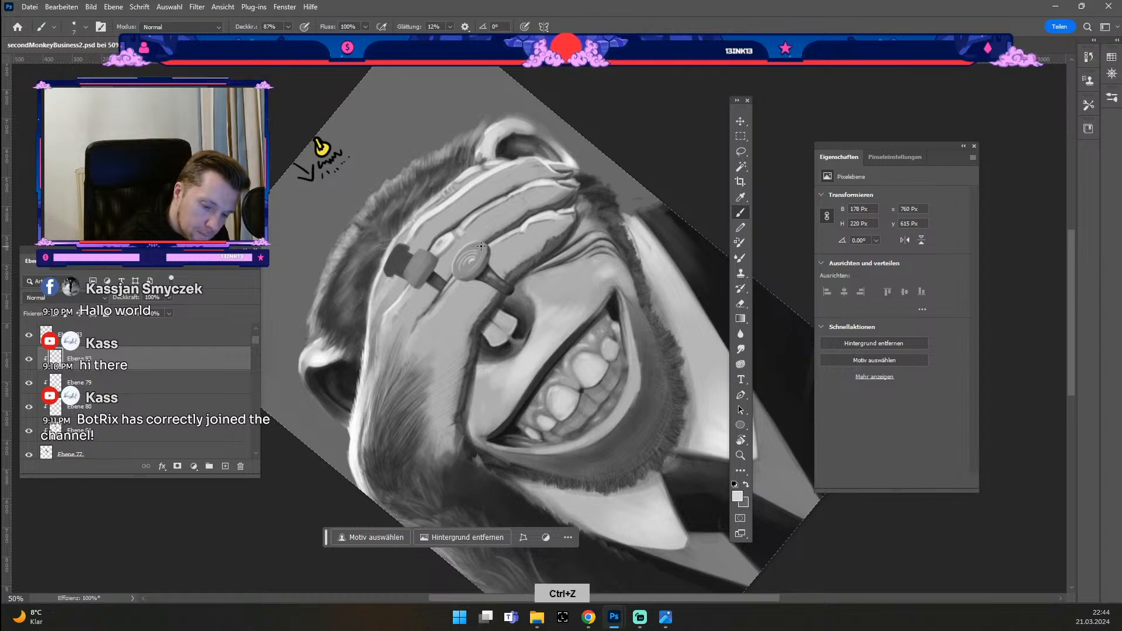
key(ctrl+z)
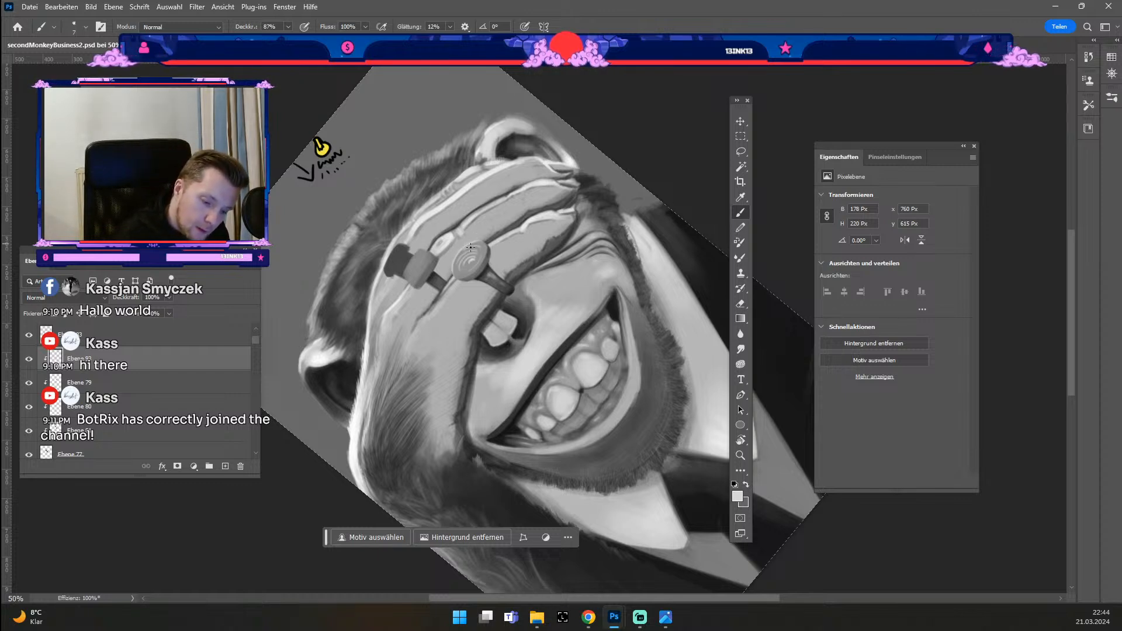
key(ctrl+z)
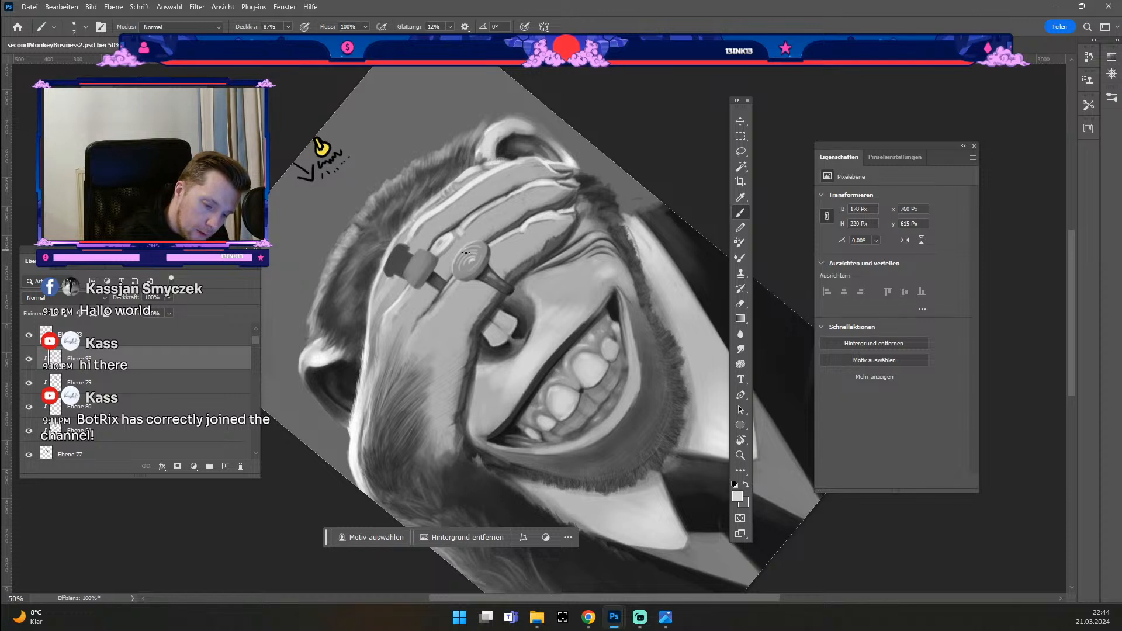
key(ctrl+z)
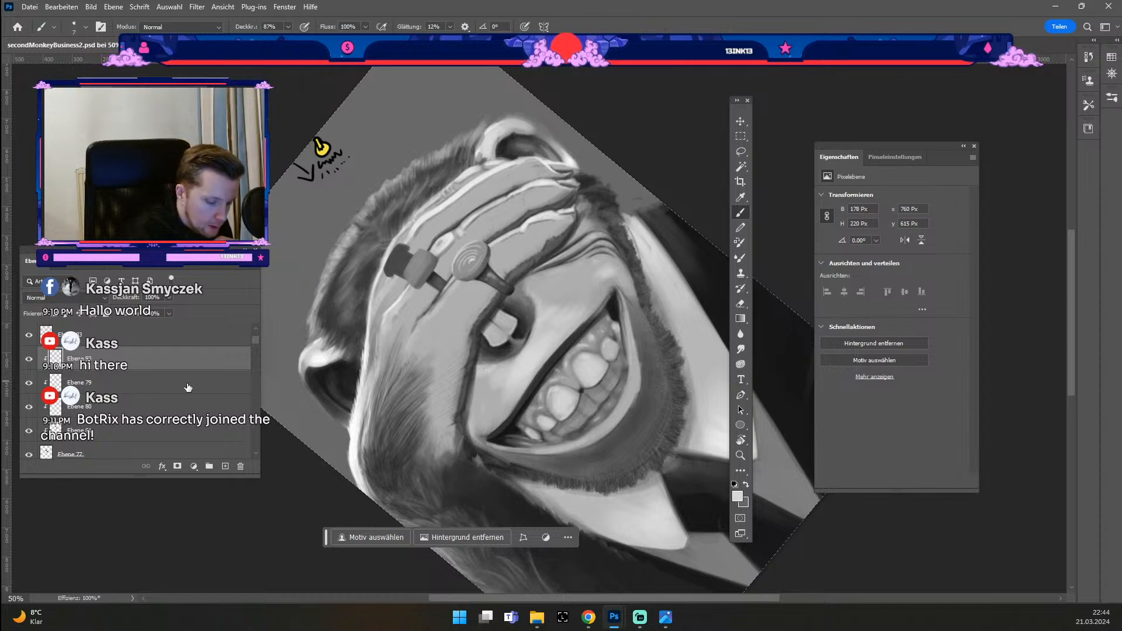
Step: Create a new layer and set the foreground colour to dark grey #232323 for the brush
click(225, 466)
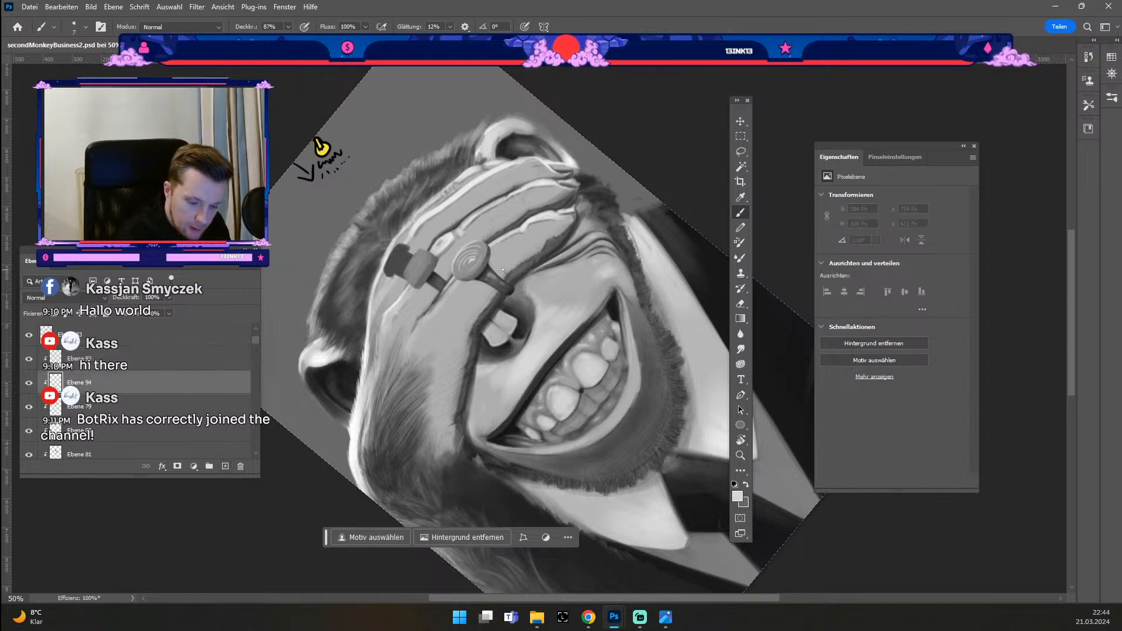
click(736, 496)
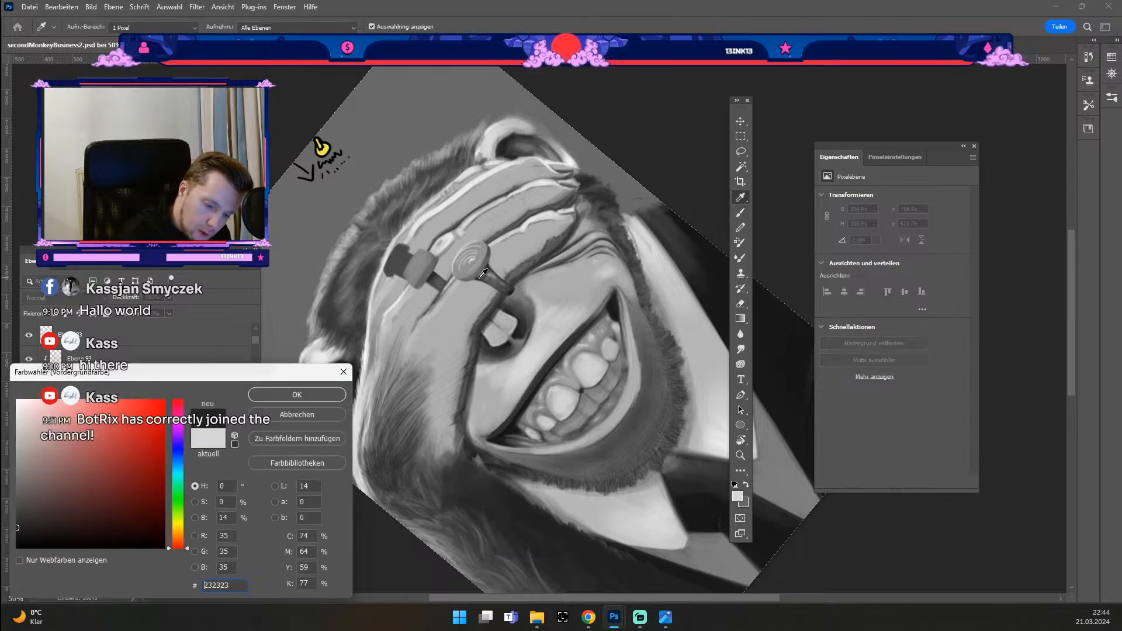
click(325, 393)
key(b)
Step: Paint thin dark grey curves between the light rings near the centre of the lower pin's head, undoing unwanted strokes
click(470, 264)
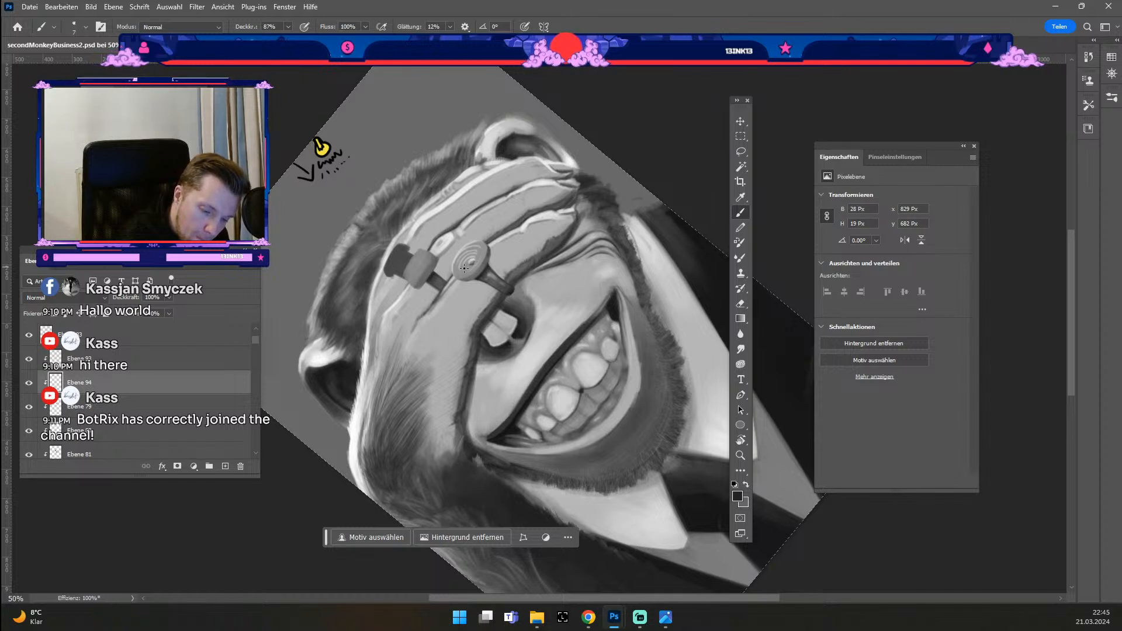
key(ctrl+z)
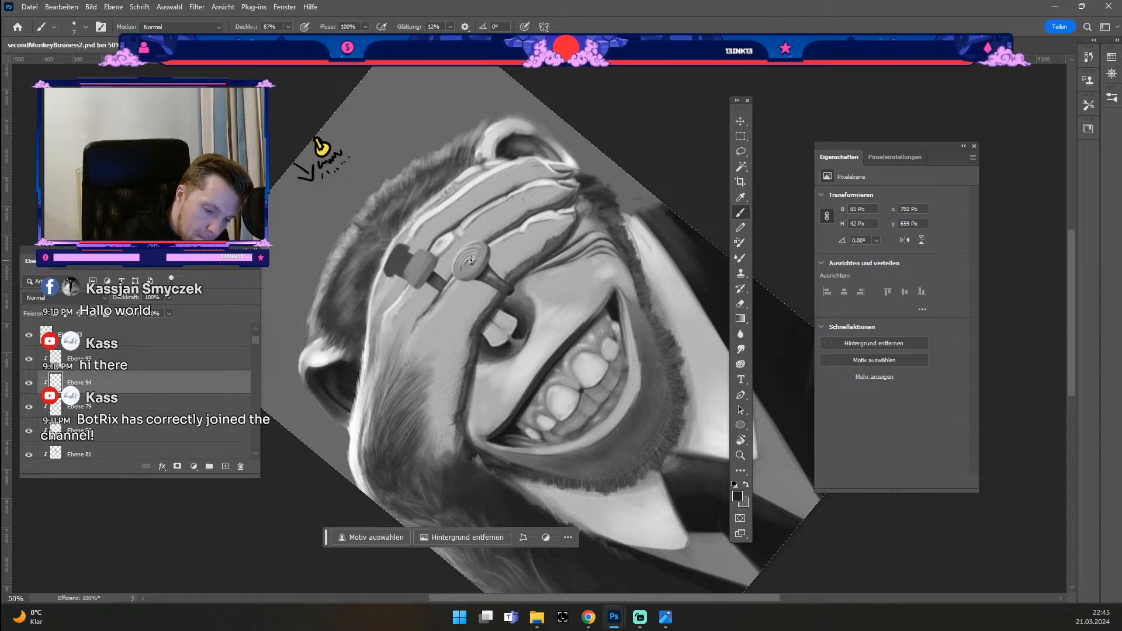
key(ctrl+z)
key(ctrl+z)
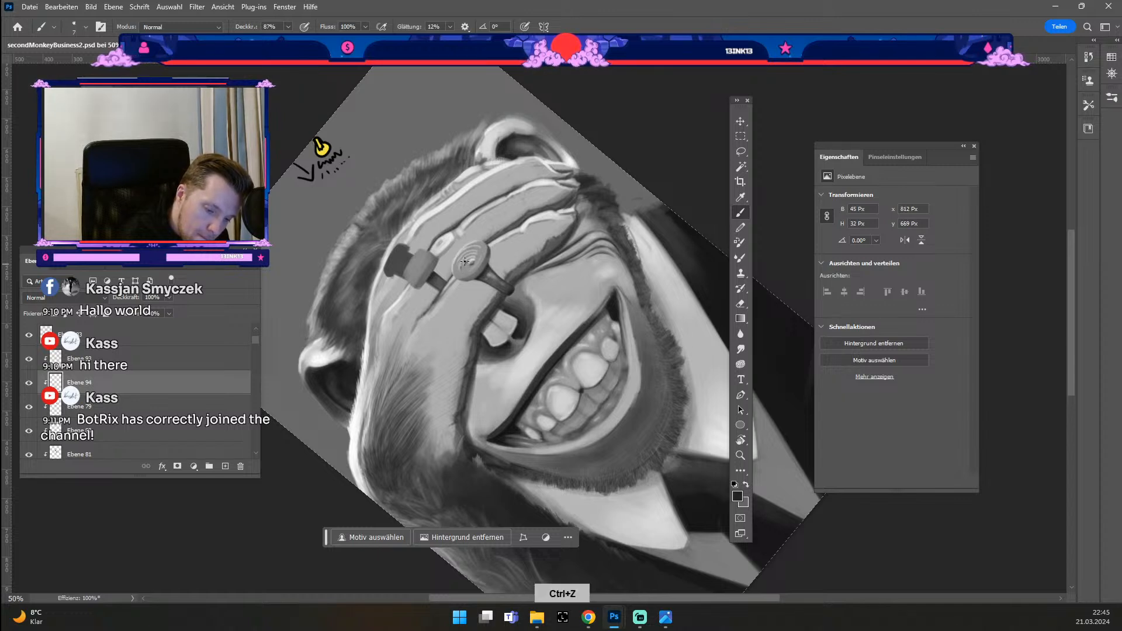
drag(468, 263, 468, 258)
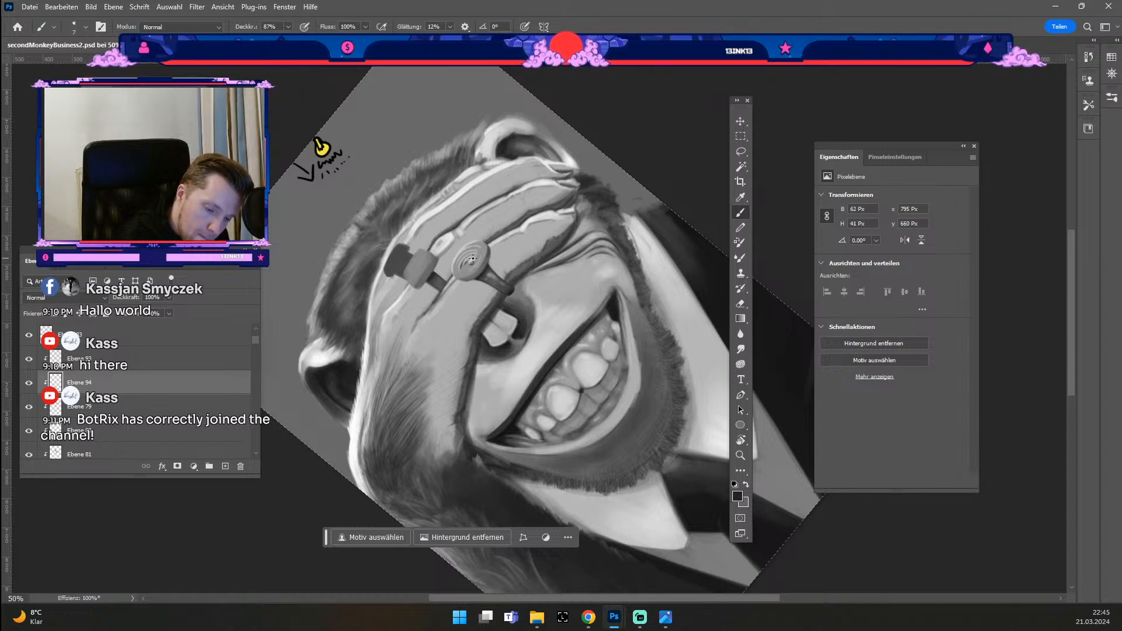
key(ctrl+z)
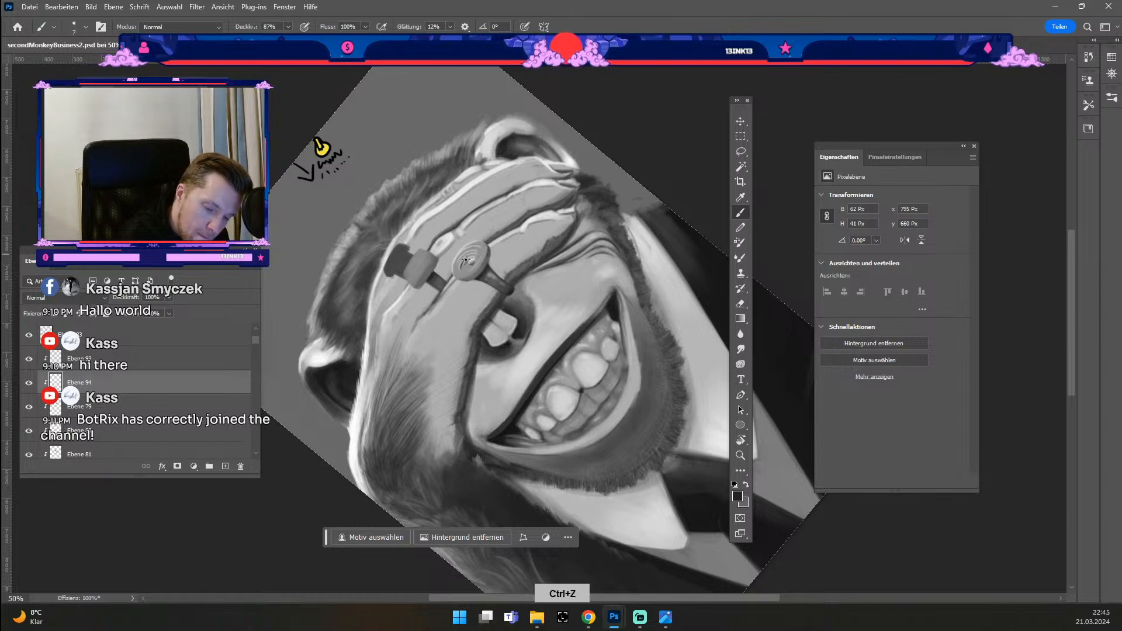
key(ctrl+z)
drag(461, 268, 475, 256)
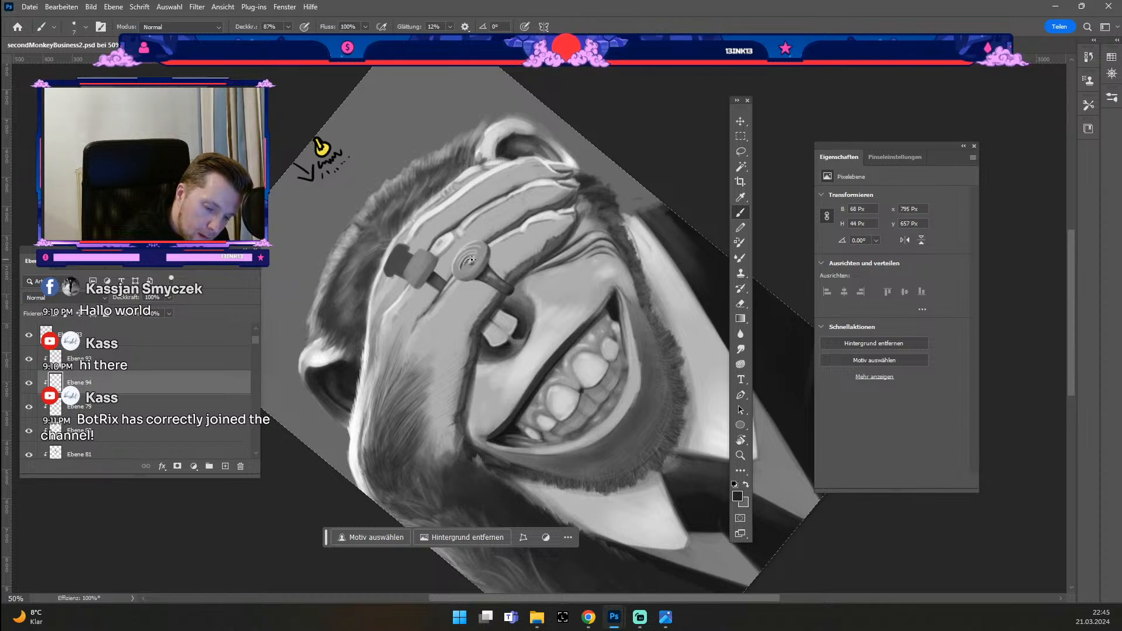
key(ctrl+z)
drag(469, 258, 466, 255)
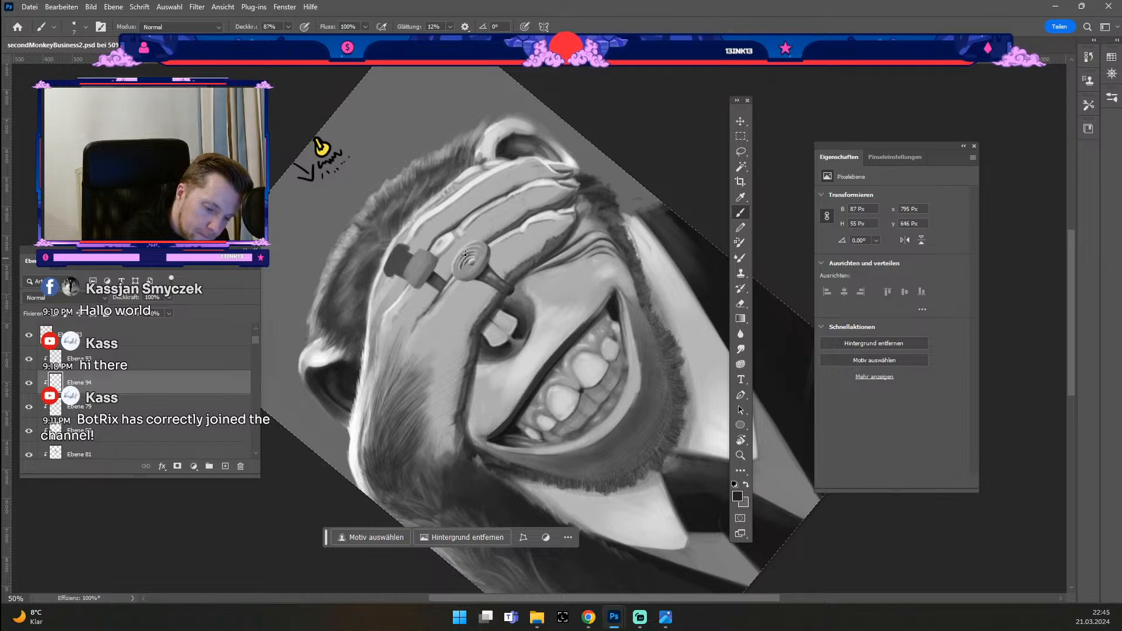
Step: Extend the dark ring accents outwards on the lower pin's head with slightly varied brush sizes, undoing unwanted strokes
key(odiaeresis)
key(numbersign)
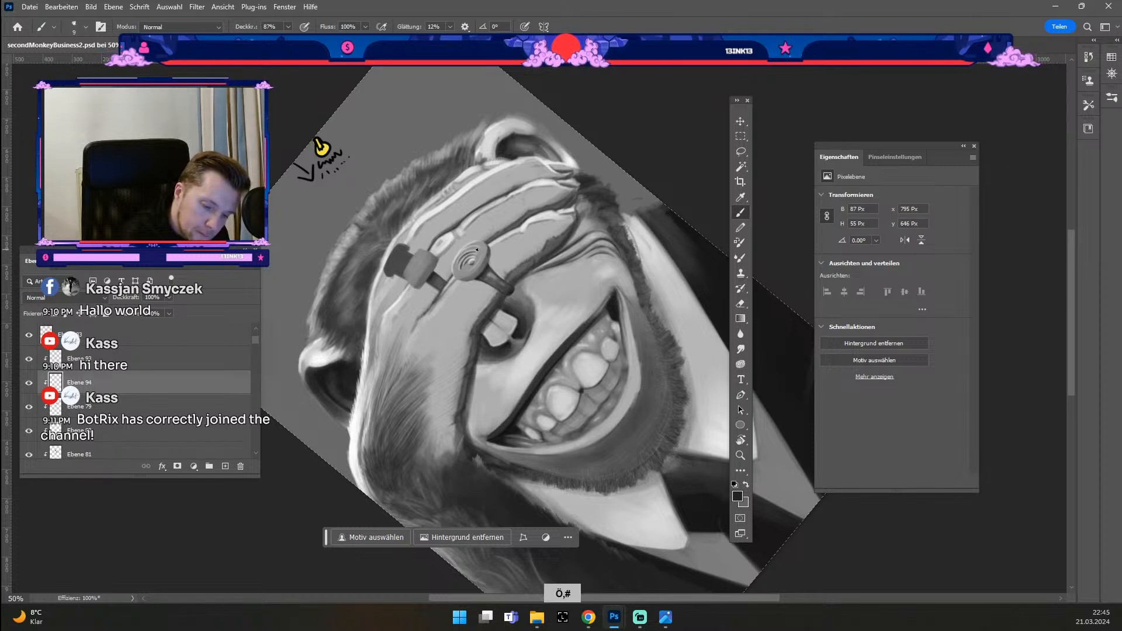
key(ctrl+z)
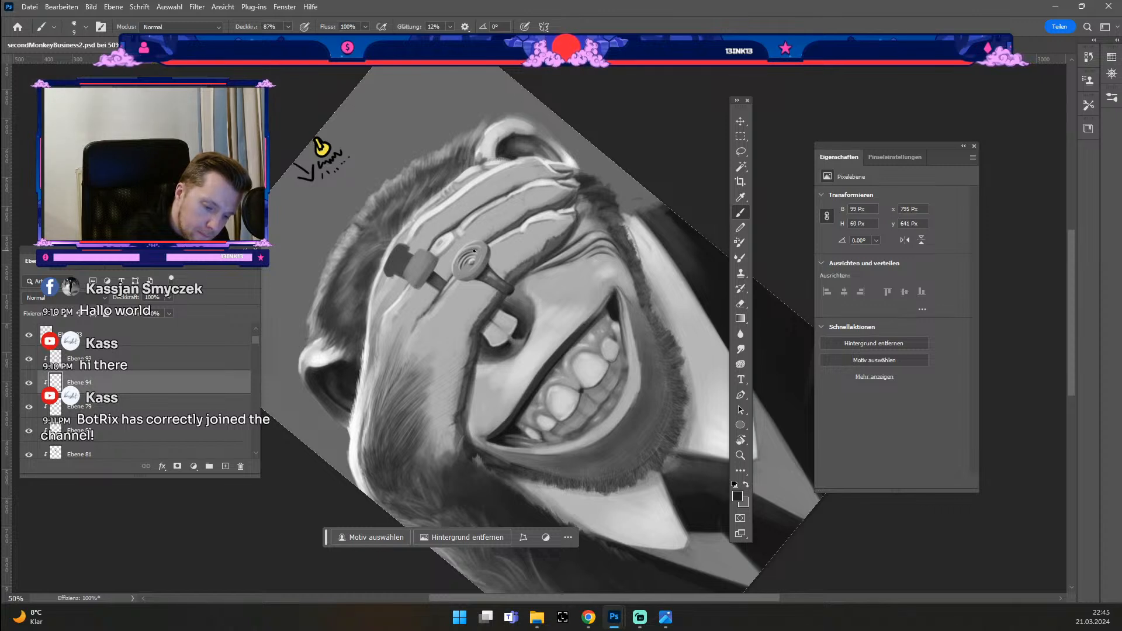
key(ctrl+z)
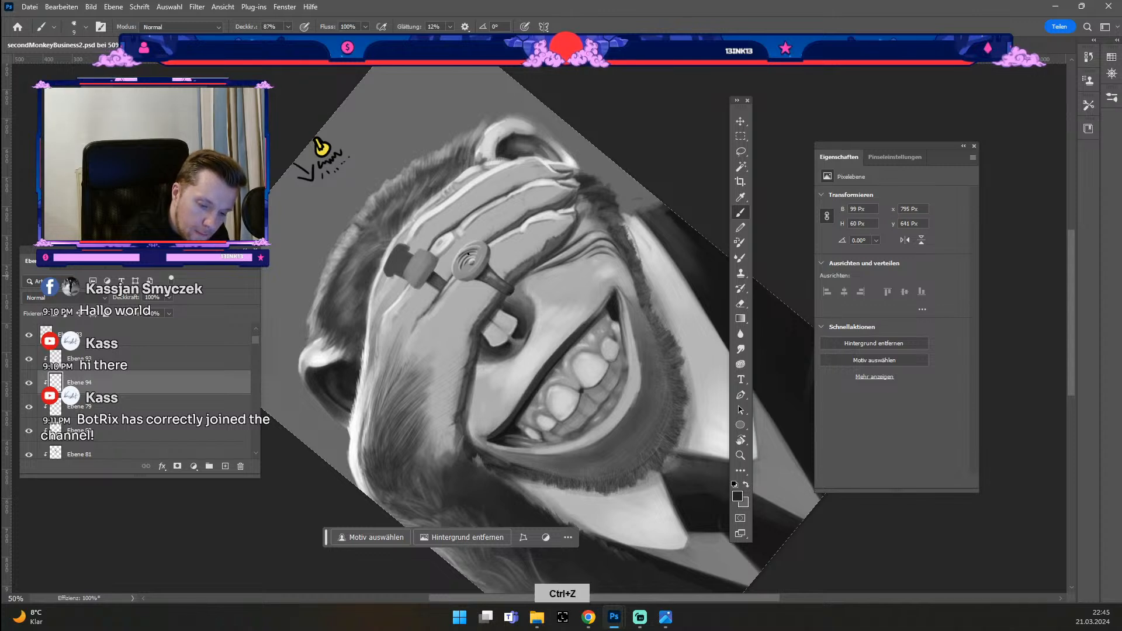
click(466, 265)
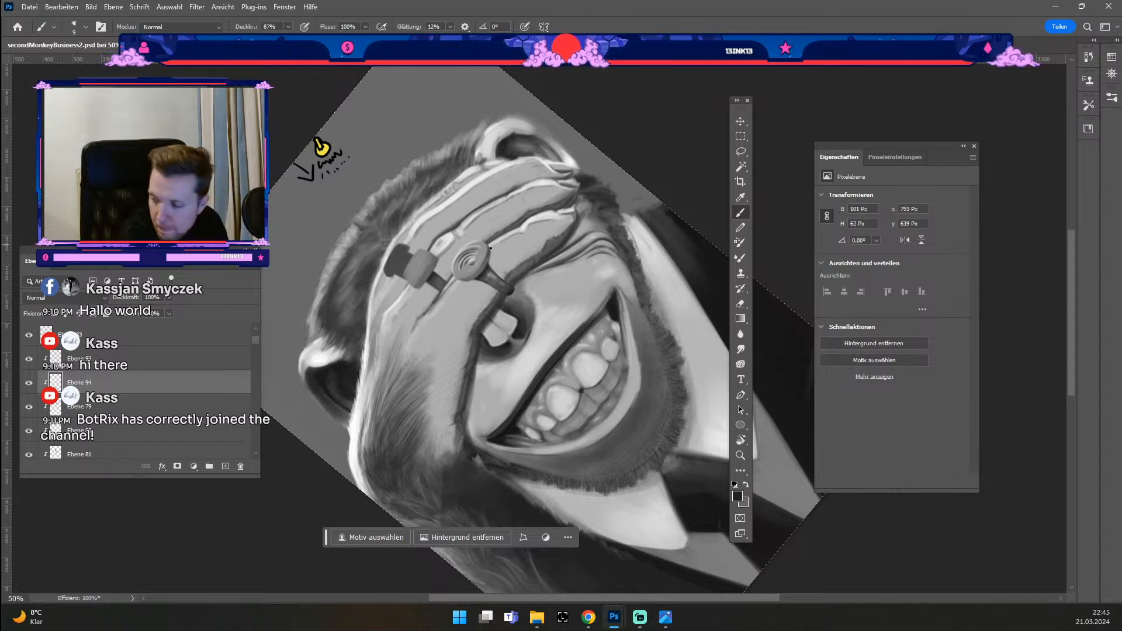
key(odiaeresis)
key(odiaeresis)
drag(480, 248, 479, 260)
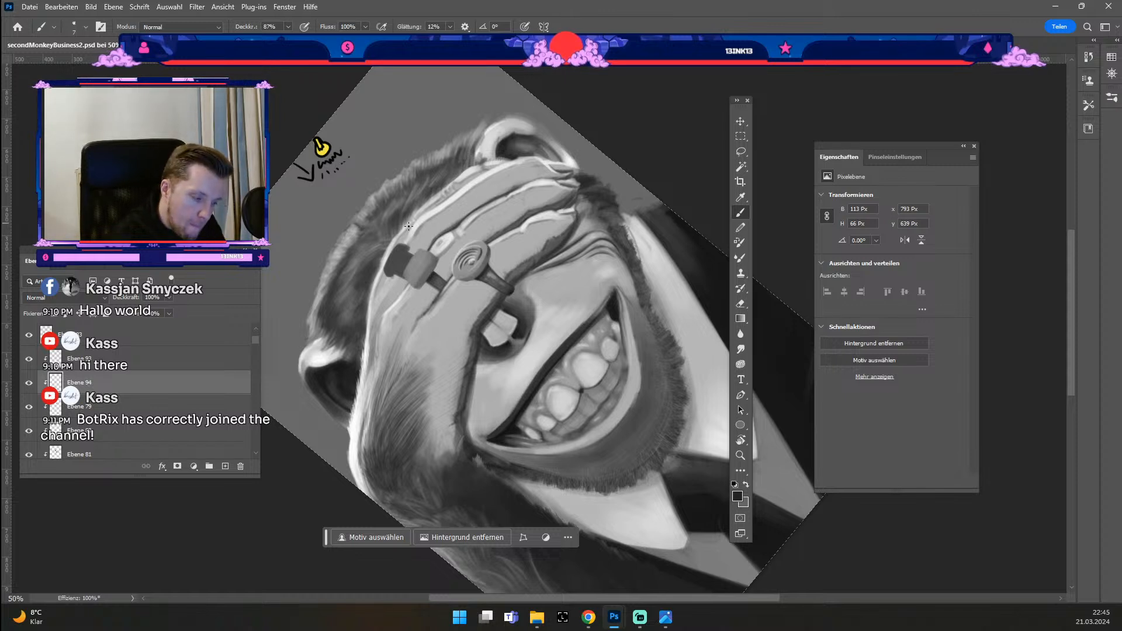
Step: Paint dark shading at the edge of the lower pin's head with a 15 px brush, undoing unwanted strokes, and reset the canvas rotation
key(odiaeresis)
key(numbersign)
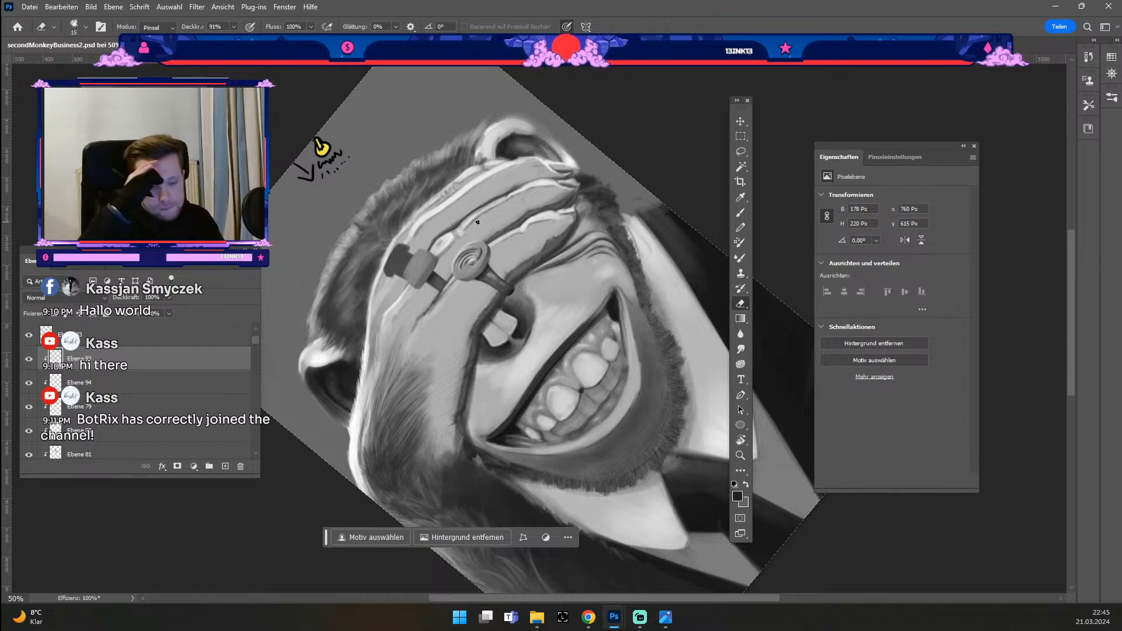
key(b)
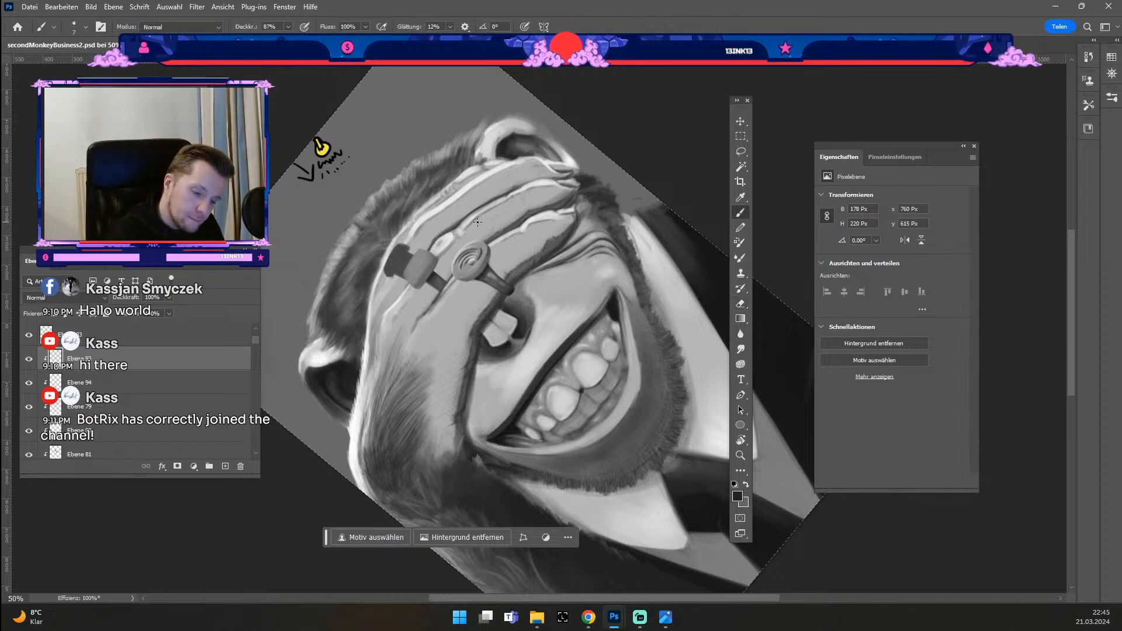
key(b)
key(bracketright)
key(bracketright)
key(bracketright)
key(bracketright)
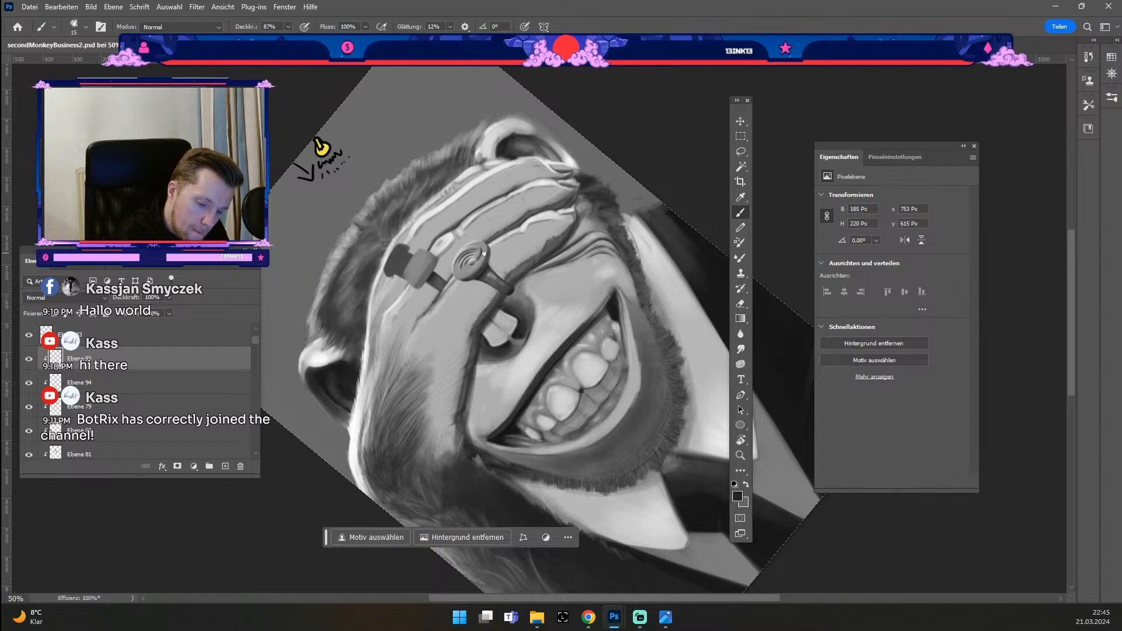
key(ctrl+z)
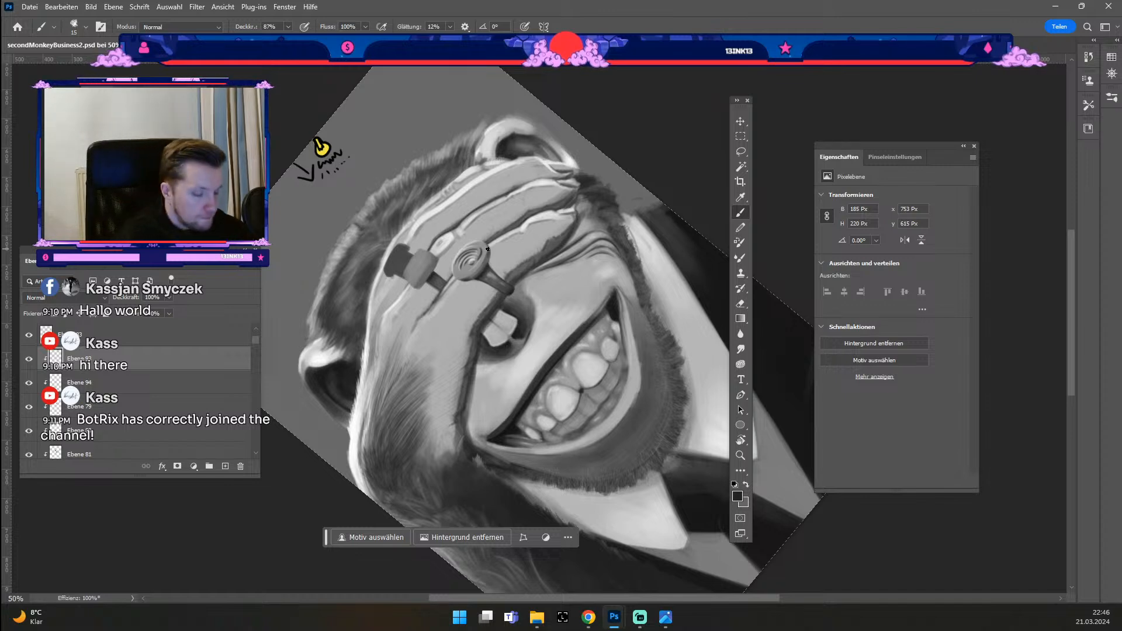
key(Escape)
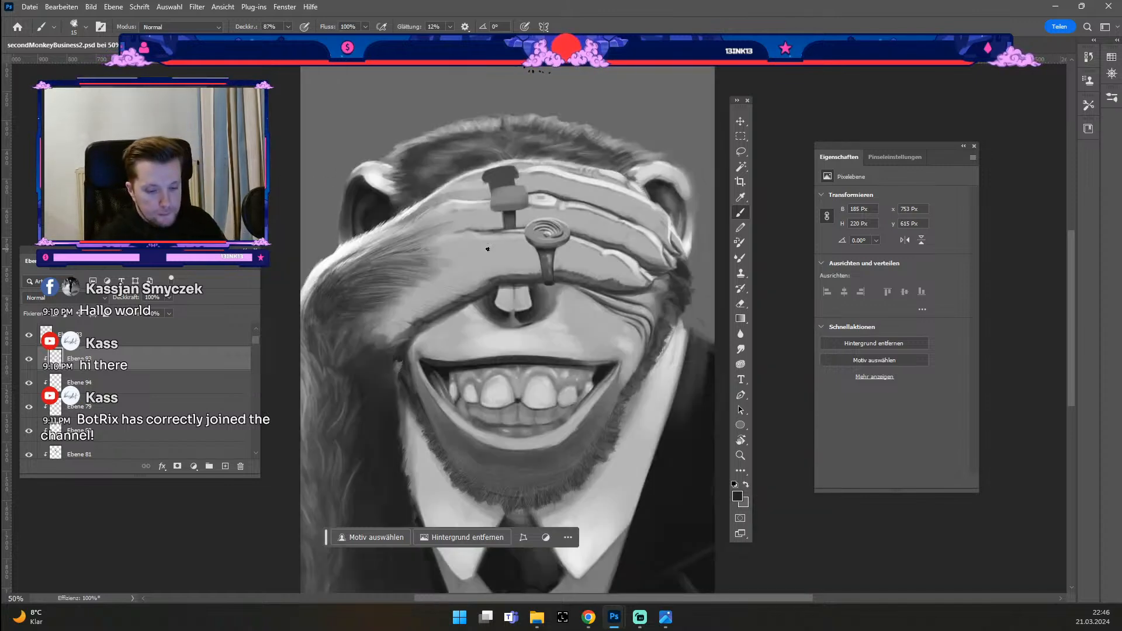
Step: Try dark strokes on the face of the lower pin's head with a 7 px brush, undoing them
key(b)
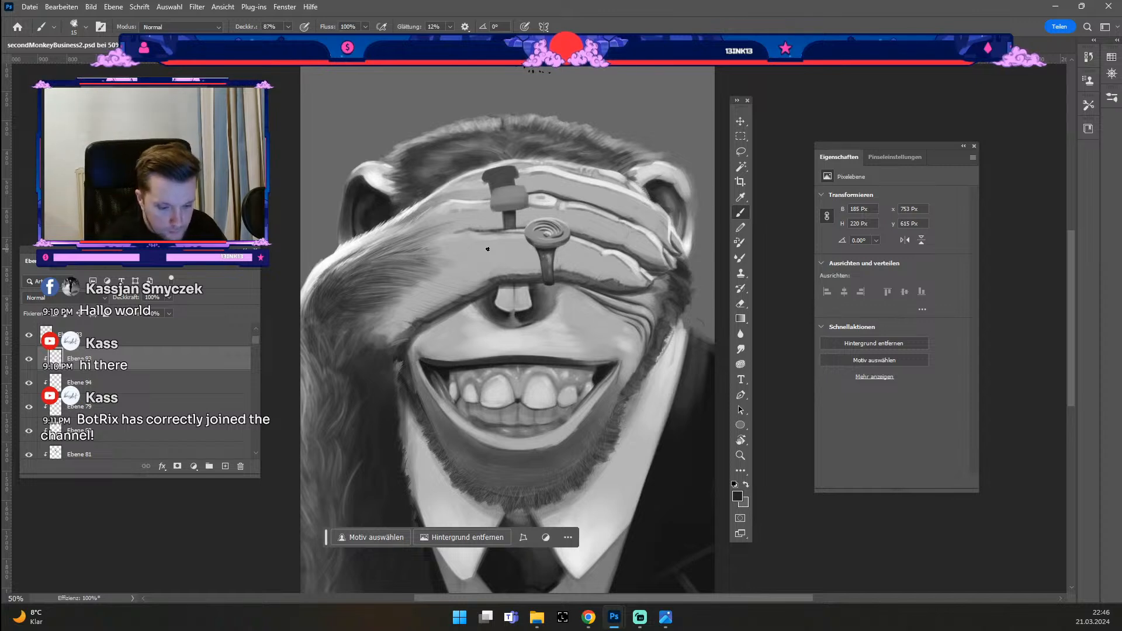
key(b)
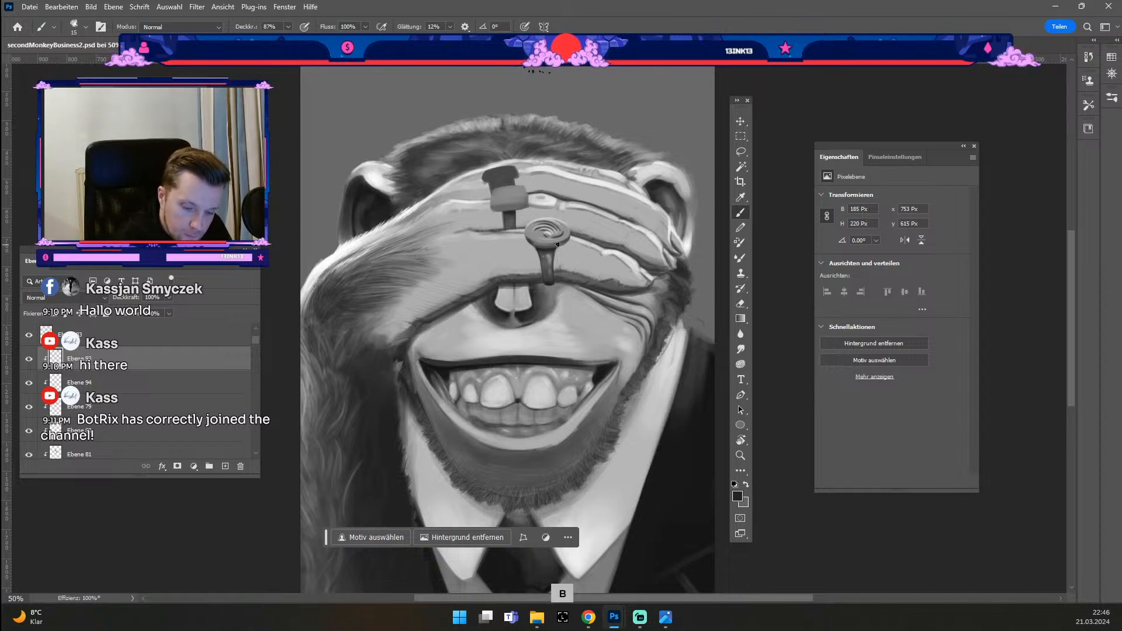
key(odiaeresis)
key(odiaeresis)
key(odiaeresis)
key(ctrl+z)
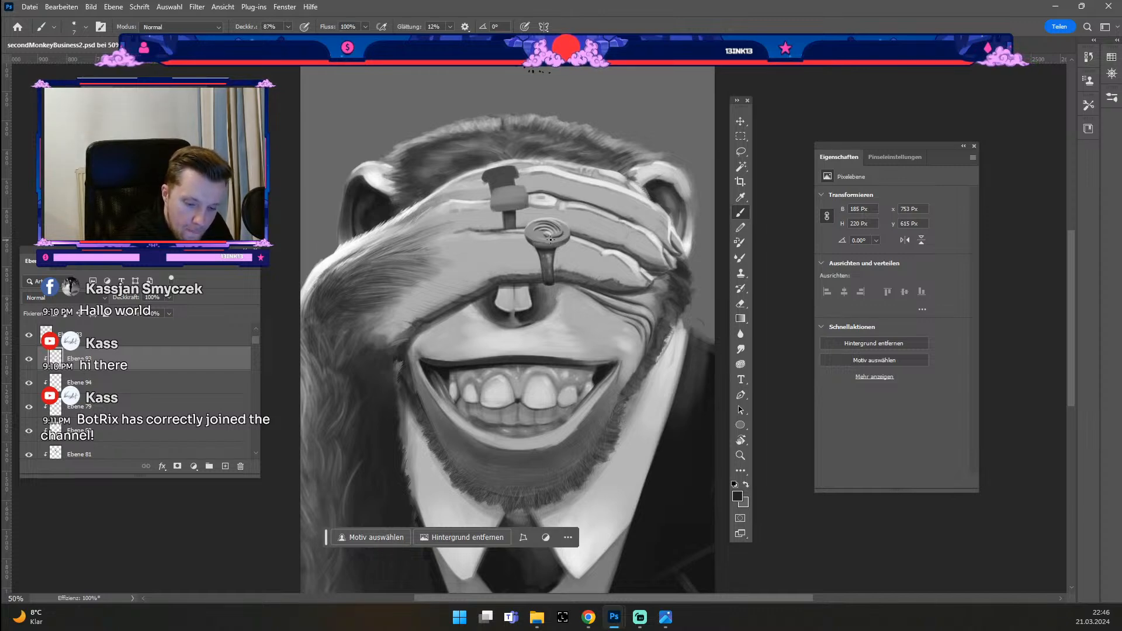
key(ctrl+z)
Step: Try thin dark strokes along the rim of the lower pin's head on a rotated canvas, undoing unwanted ones
key(ctrl+plus)
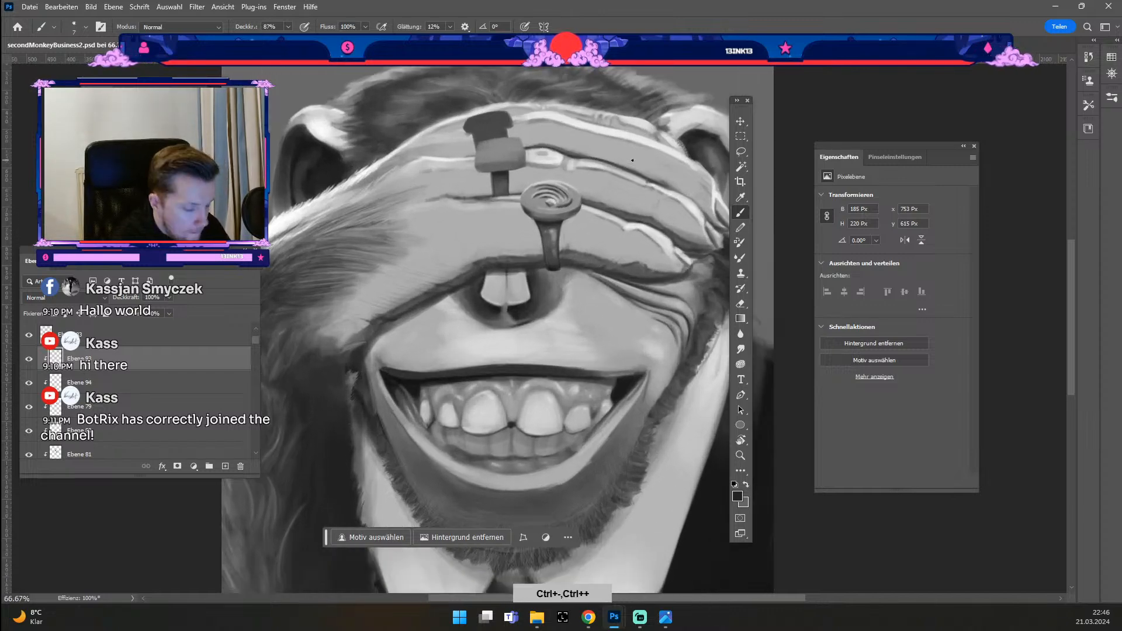
key(r)
drag(730, 347, 729, 347)
key(b)
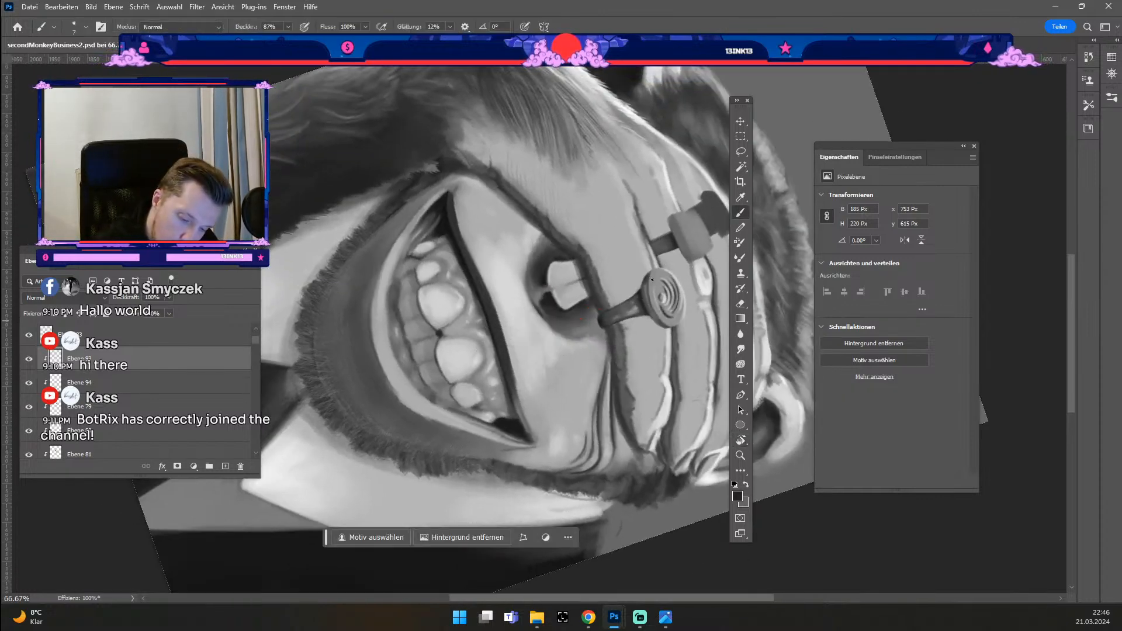
key(ctrl+z)
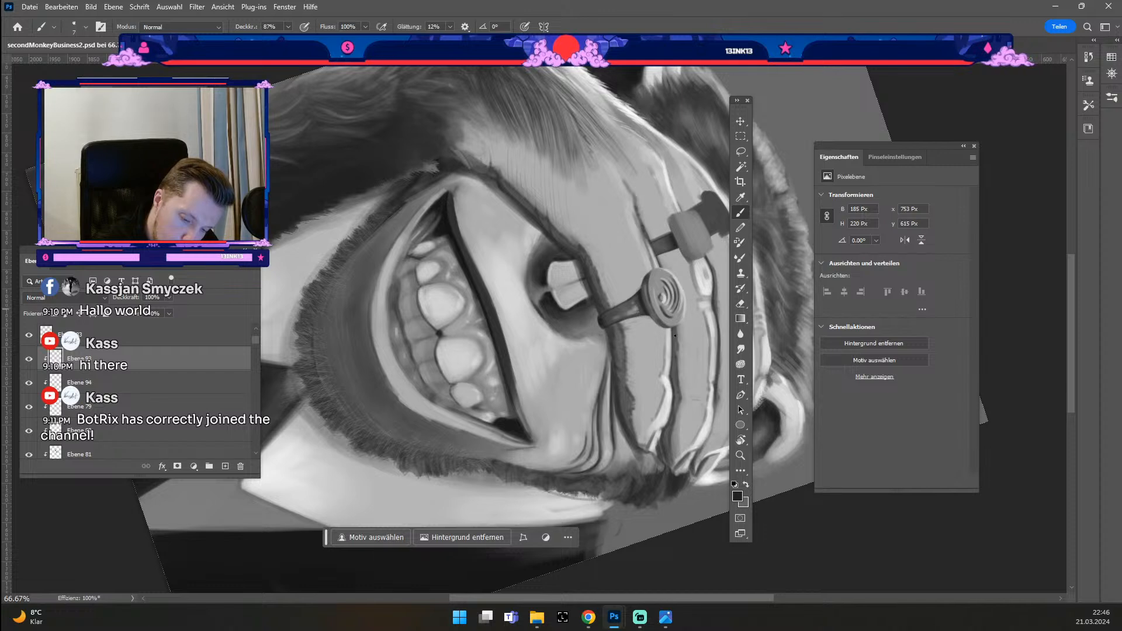
key(ctrl+z)
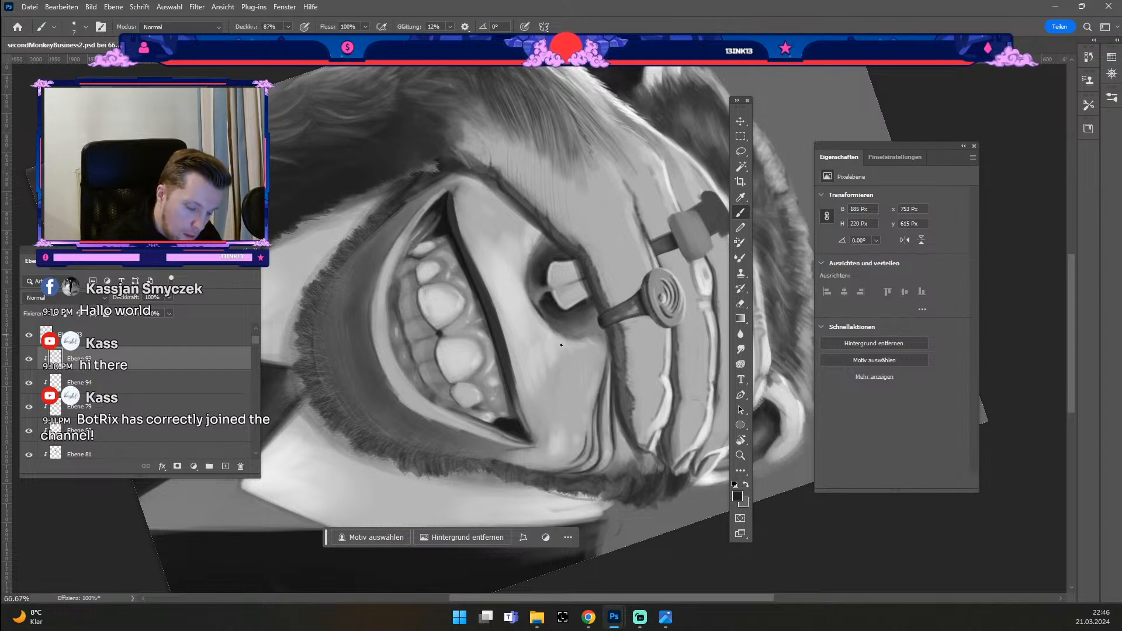
Step: Refine the dark edge of the lower pin's head with brush sizes between 8 and 10 px, undoing unwanted strokes, and reset the canvas rotation
key(odiaeresis)
key(numbersign)
key(numbersign)
key(numbersign)
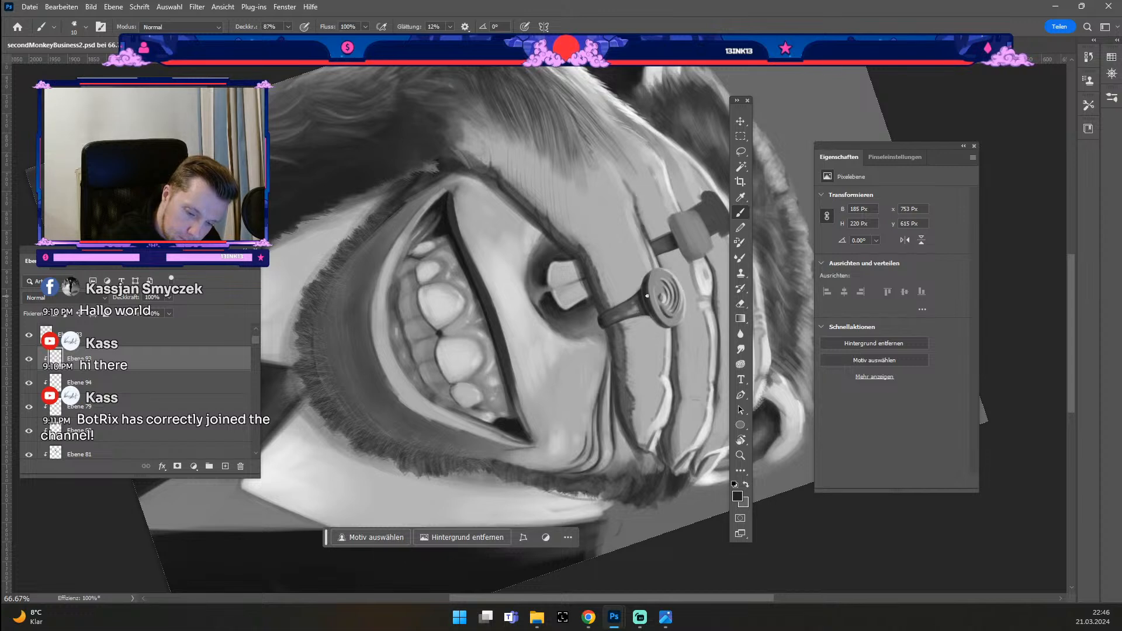
key(odiaeresis)
key(ctrl+z)
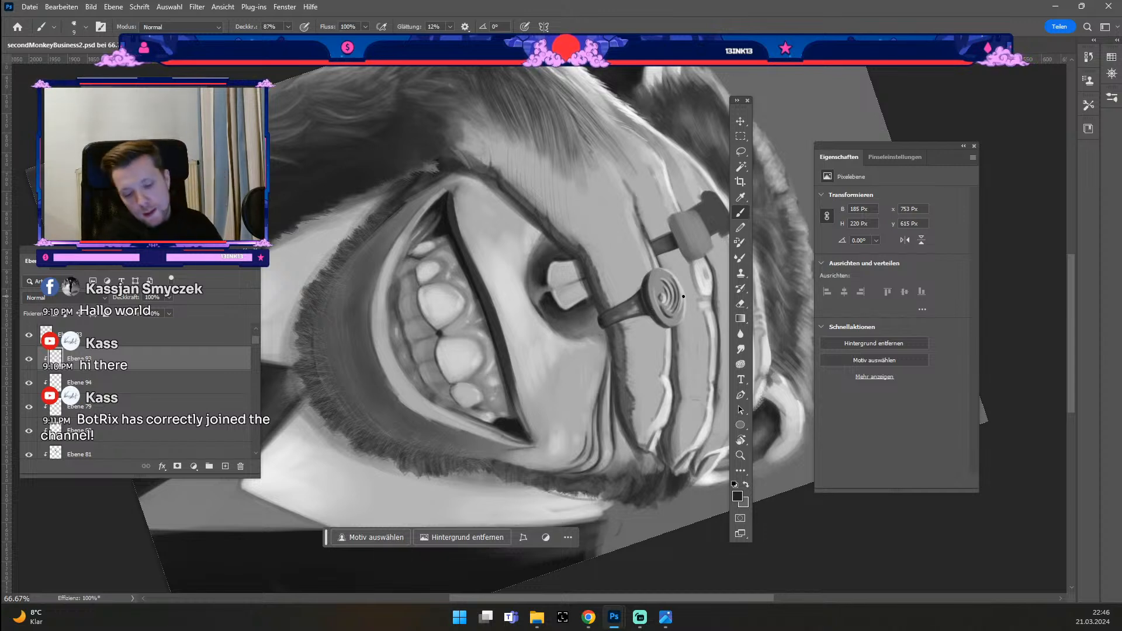
key(odiaeresis)
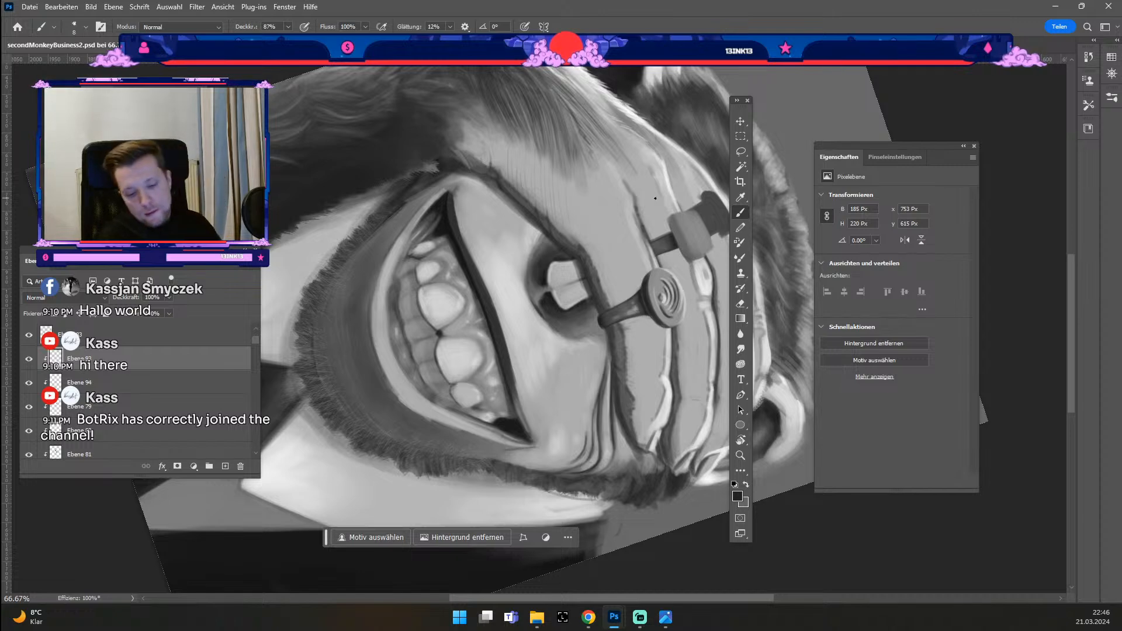
key(Escape)
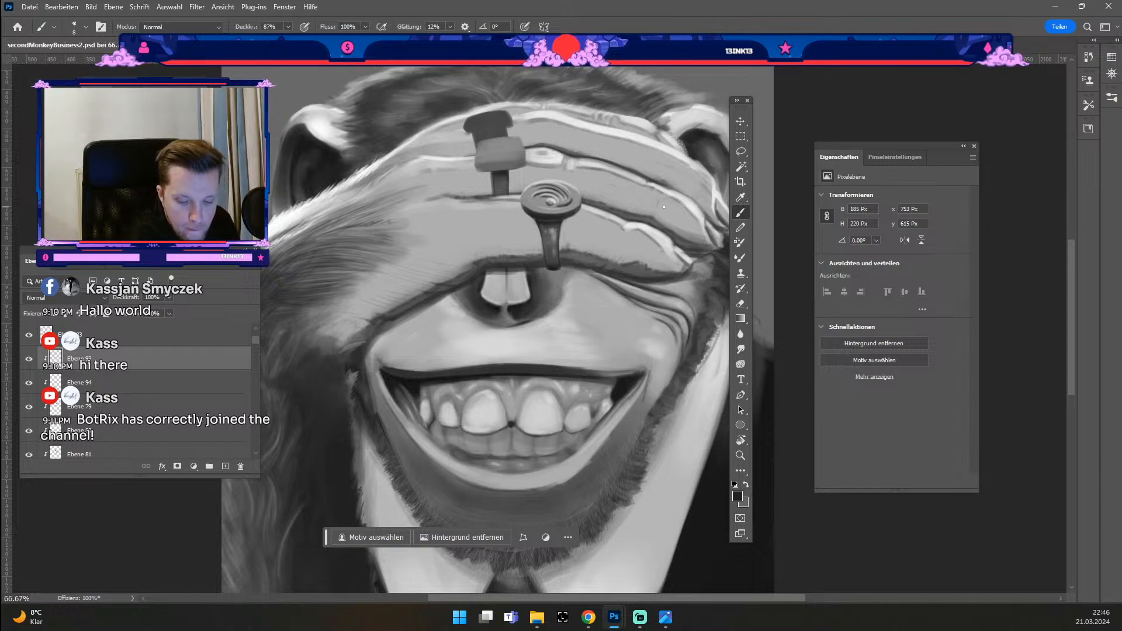
Step: Sample the grey of the lower pin's head and set the foreground colour to white for the brush
alt+click(532, 195)
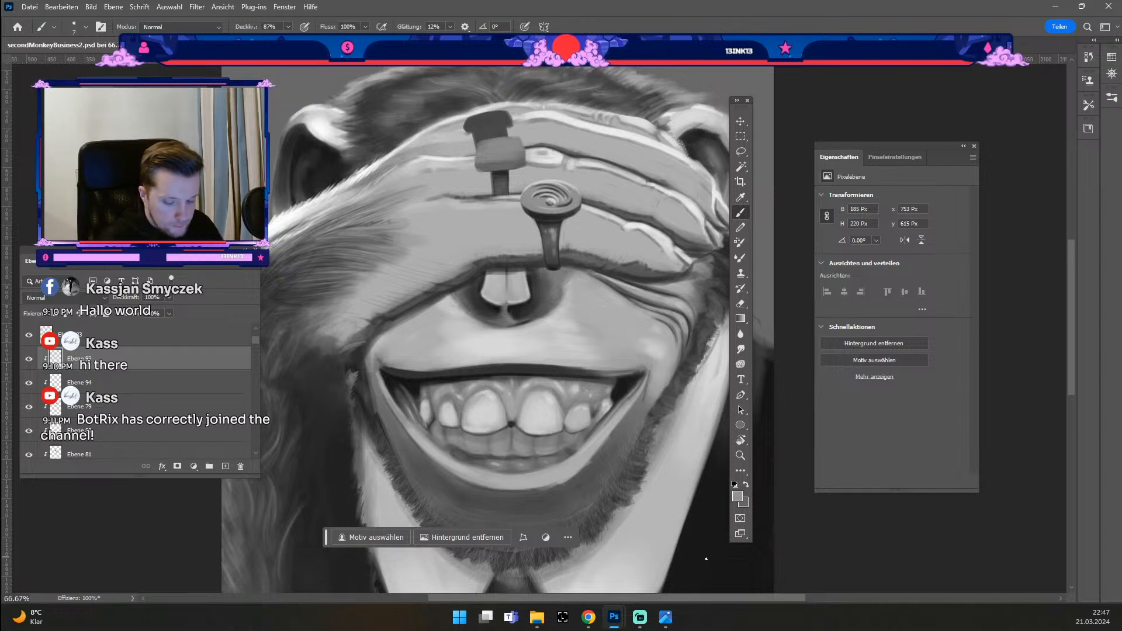
click(737, 497)
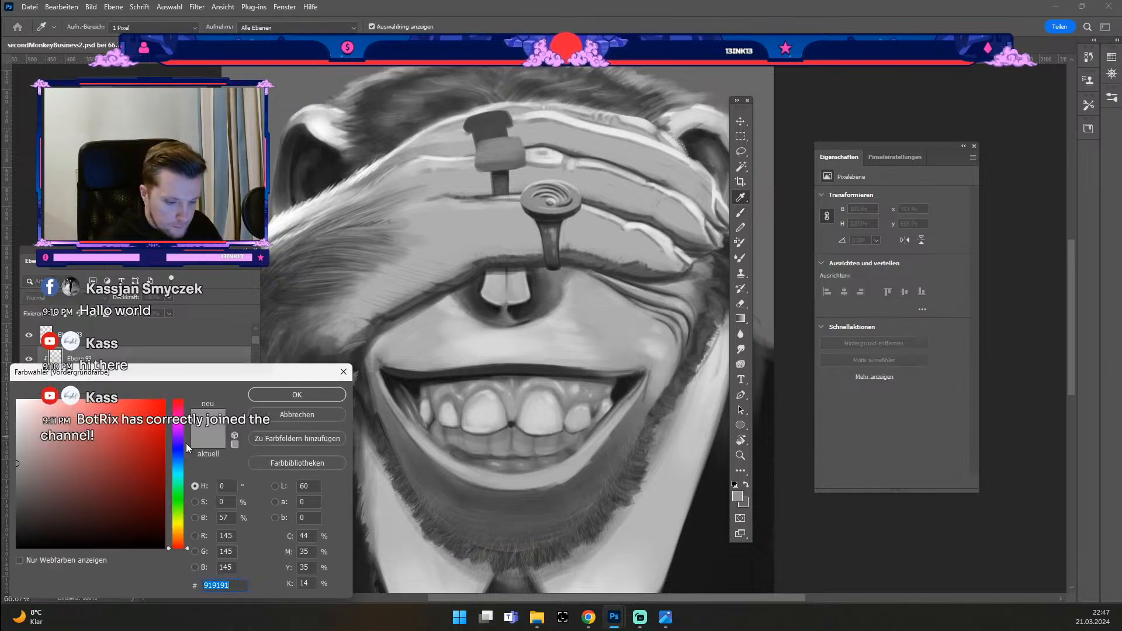
click(297, 395)
key(b)
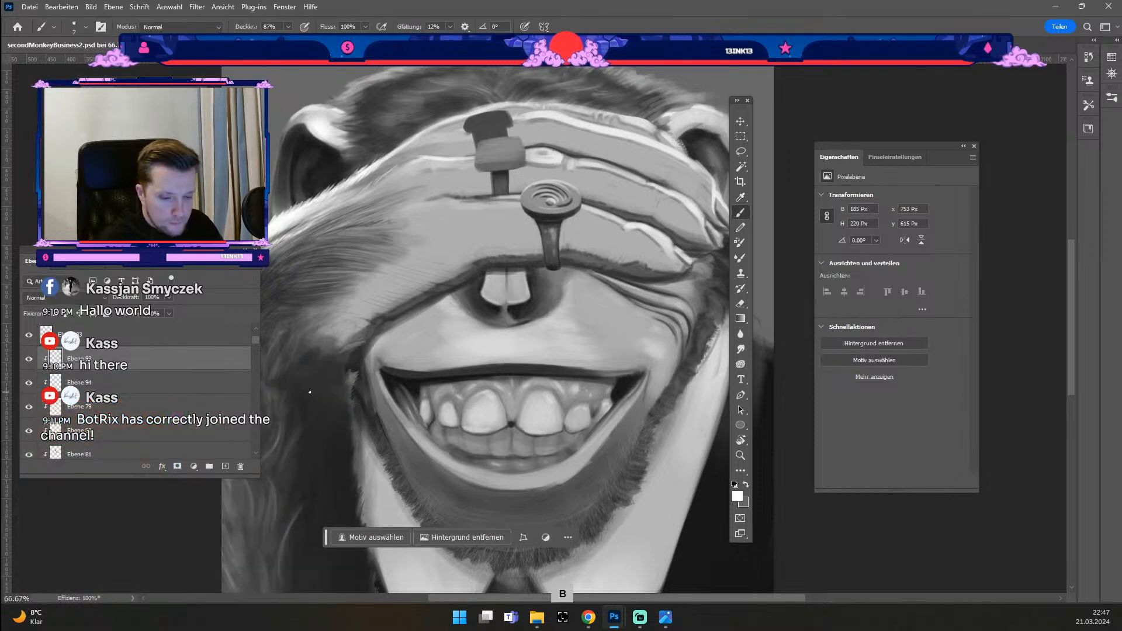
Step: Paint fine white highlights along the rim of the lower pin's head, reducing the brush from 10 px and undoing unwanted strokes
key(bracketright)
key(bracketright)
key(bracketright)
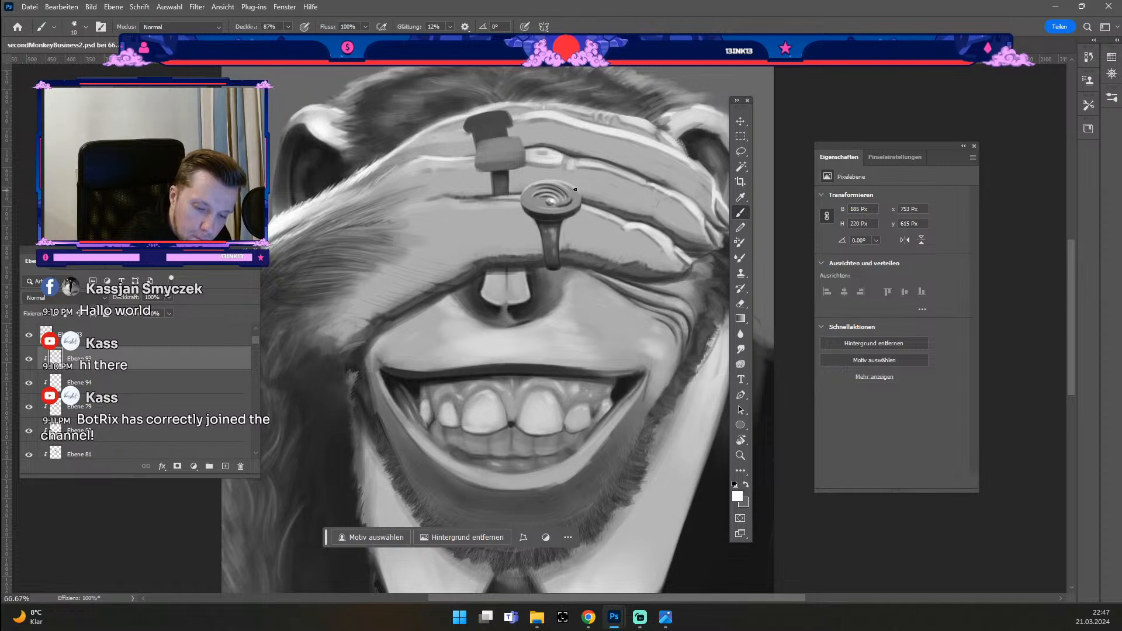
key(odiaeresis)
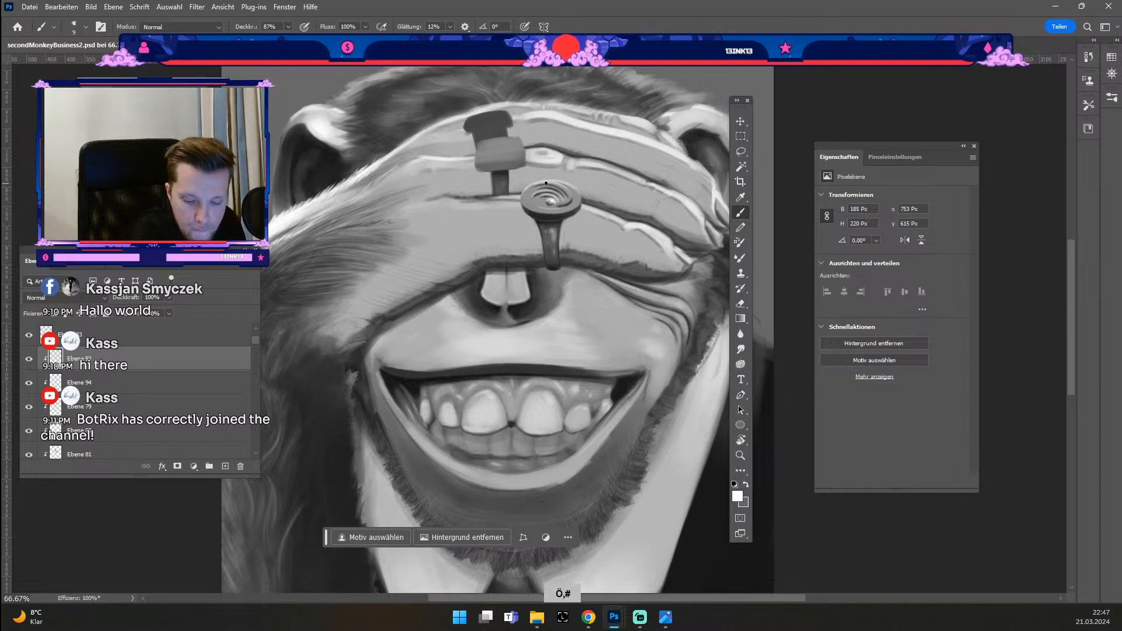
key(odiaeresis)
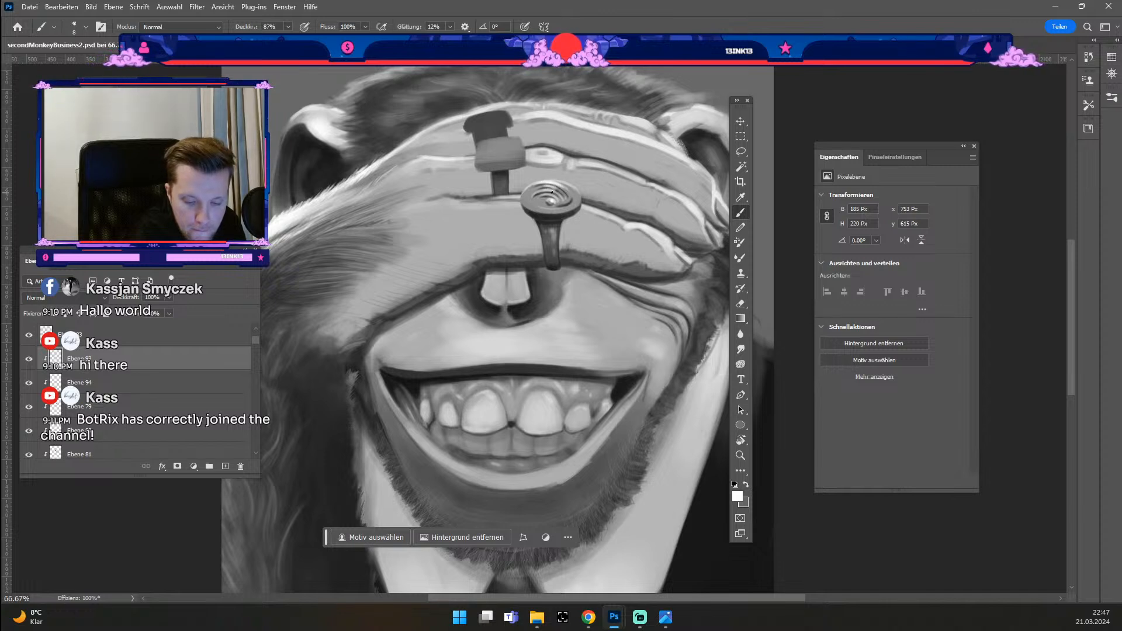
key(ctrl+z)
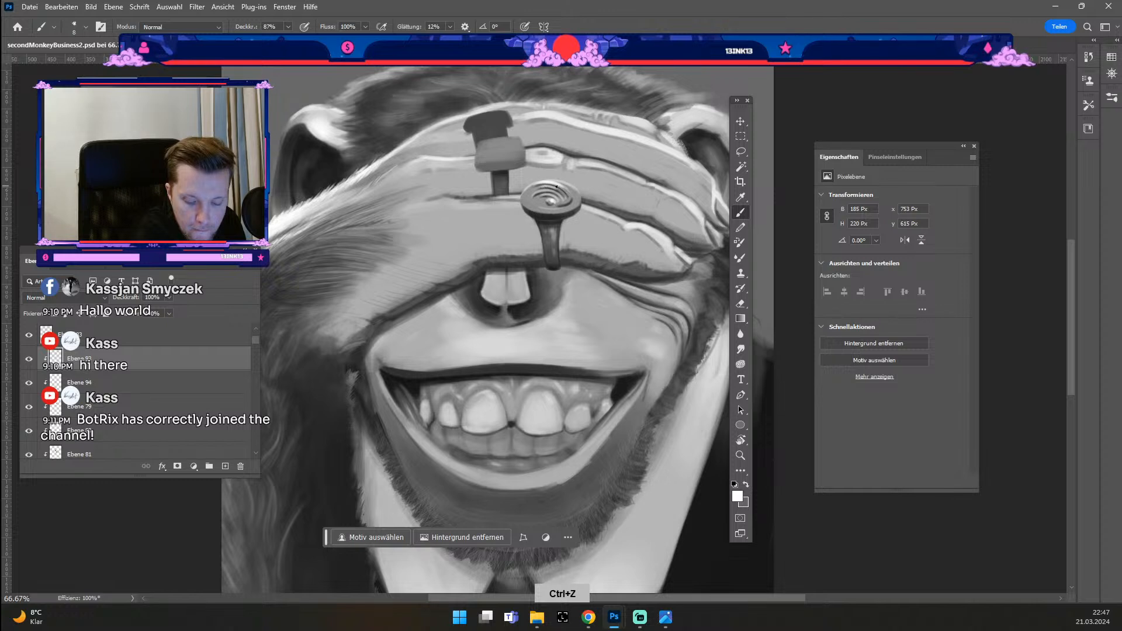
key(odiaeresis)
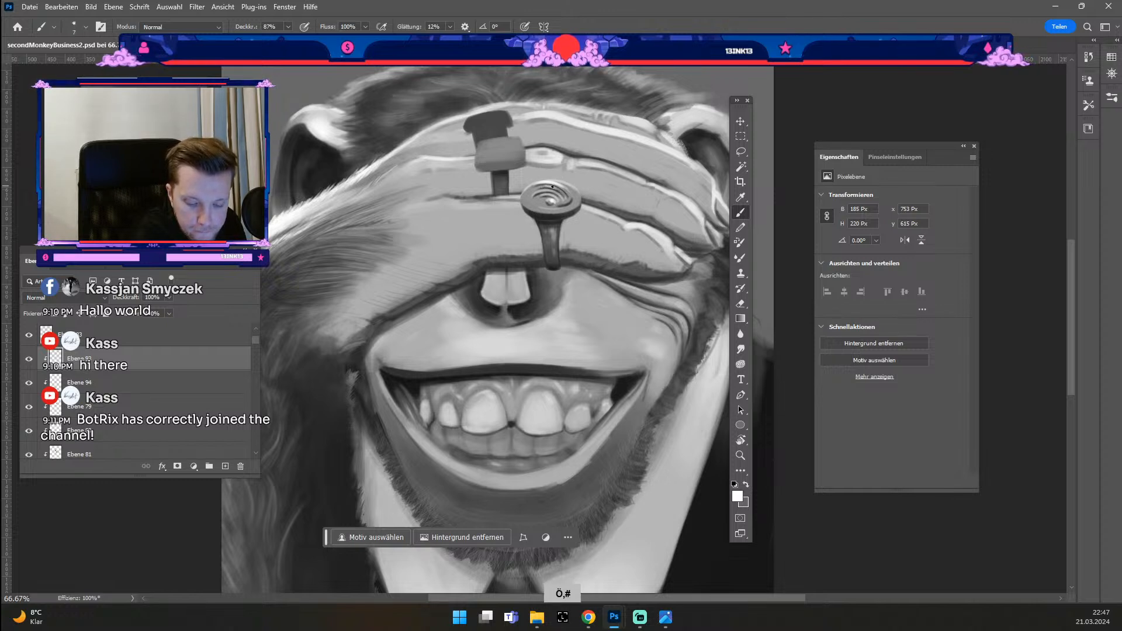
key(ctrl+z)
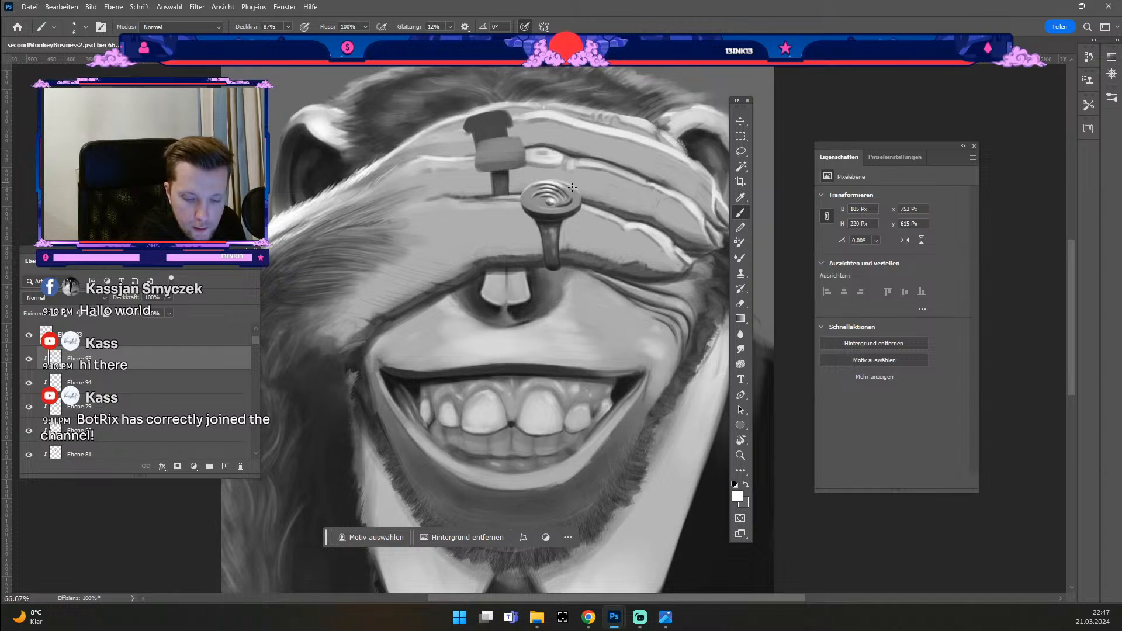
key(ctrl+z)
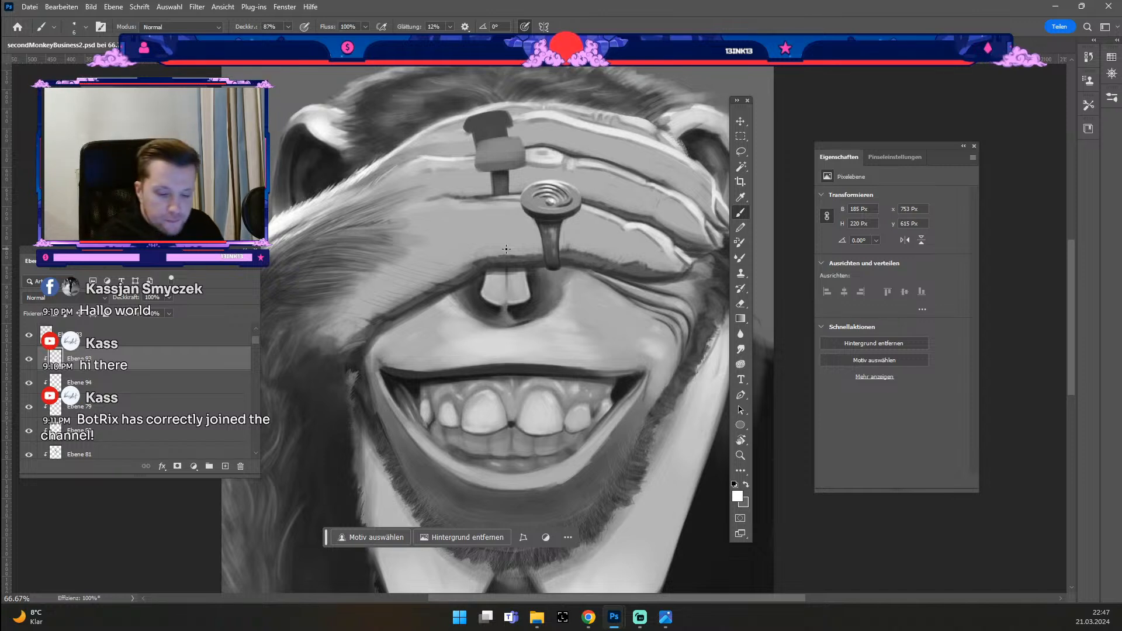
Step: Select the teeth layer Ebene 82 and dab white highlights on the upper teeth with brush sizes down to 10 px, undoing unwanted strokes
key(#)
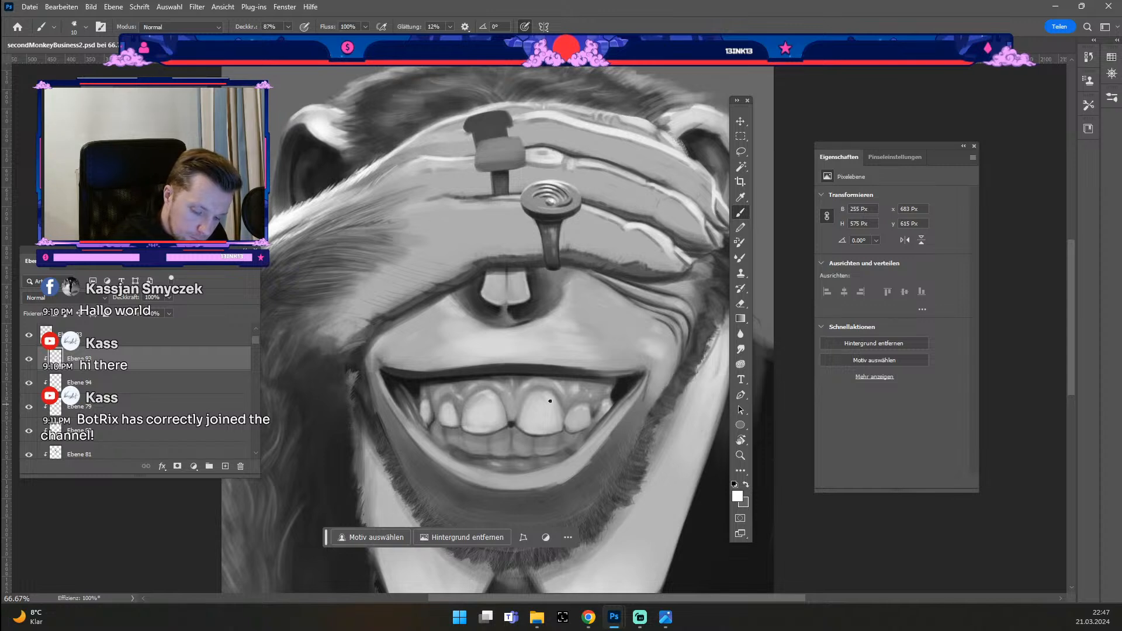
click(742, 123)
click(493, 394)
key(b)
key(numbersign)
key(numbersign)
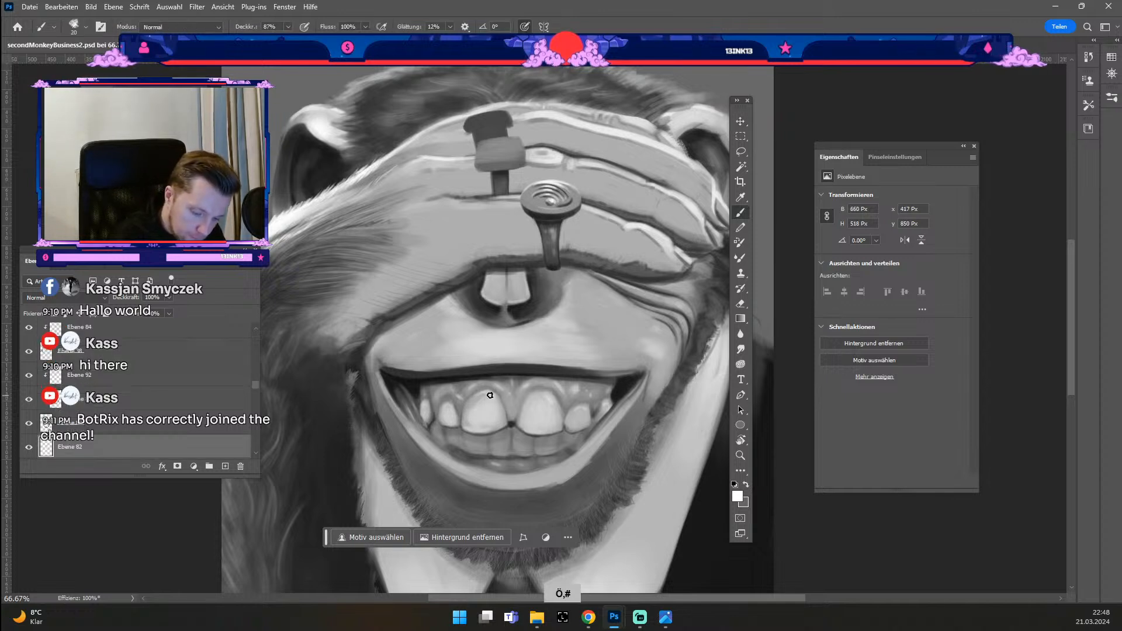
key(numbersign)
key(odiaeresis)
key(odiaeresis)
key(odiaeresis)
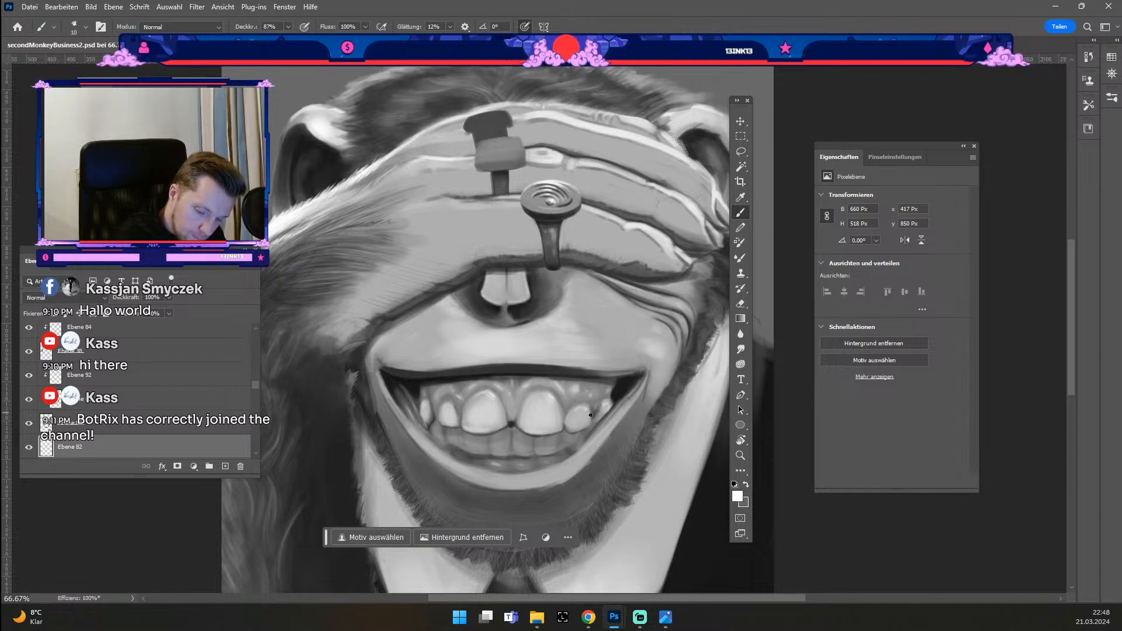
key(ctrl+z)
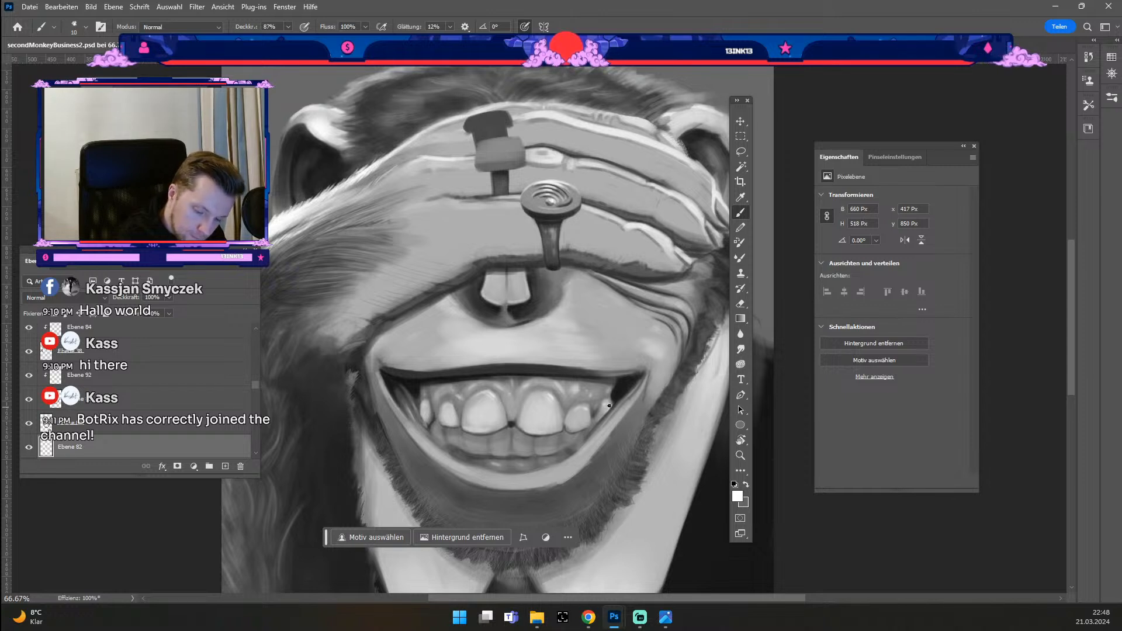
key(ctrl+z)
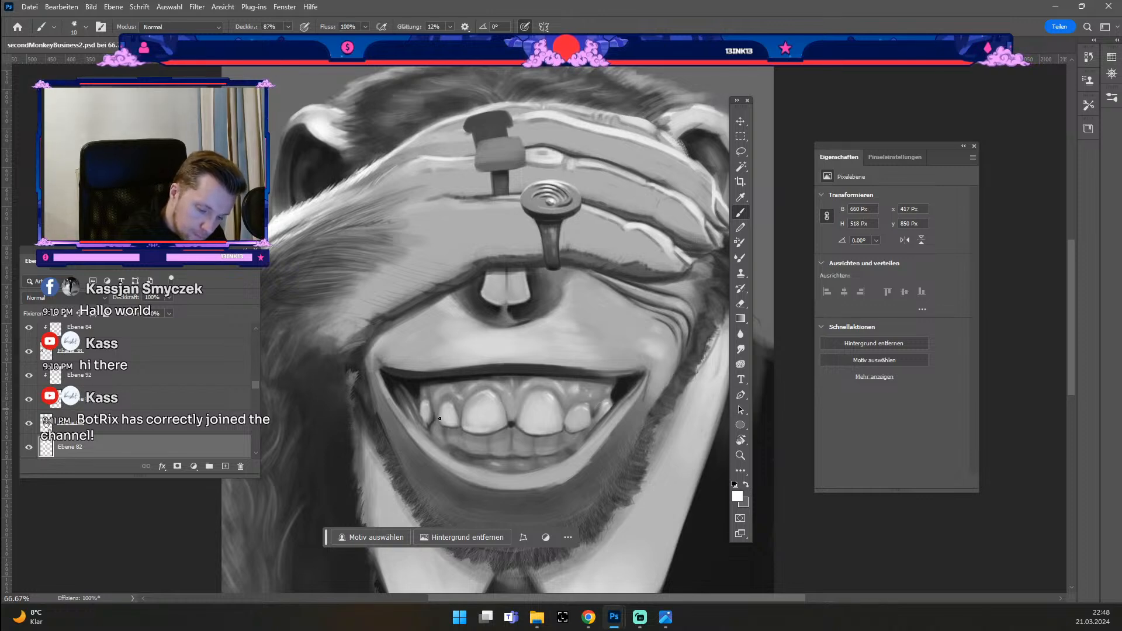
Step: Select the lower pin's head layer Ebene 79 and set the foreground colour to light grey dadada
key(ctrl+minus)
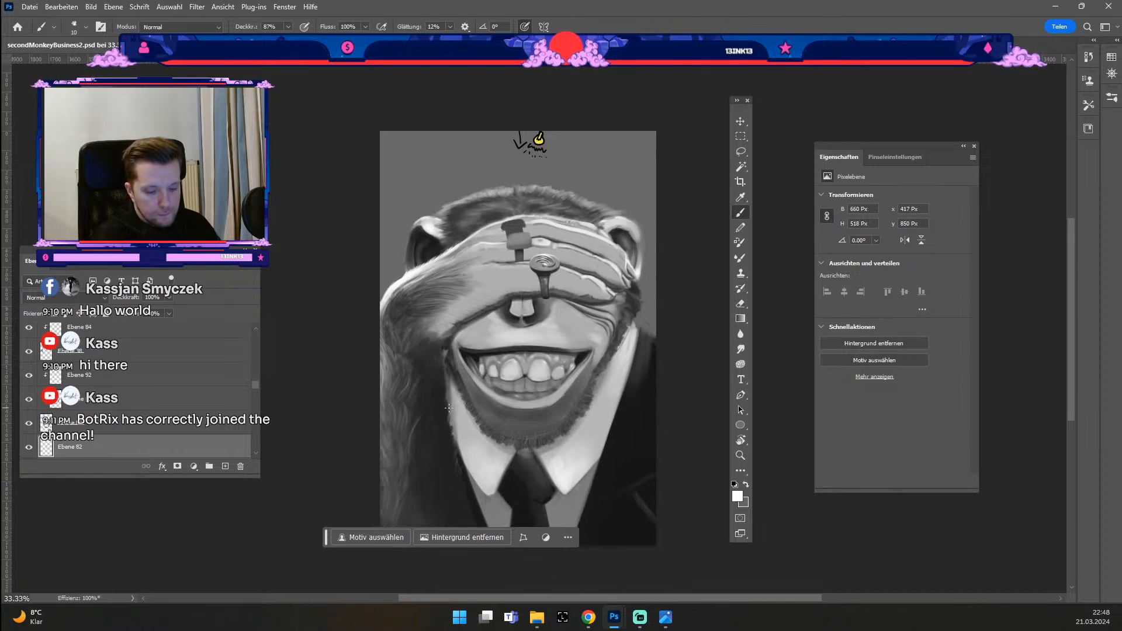
key(ctrl+plus)
key(ctrl+plus)
drag(538, 218, 566, 304)
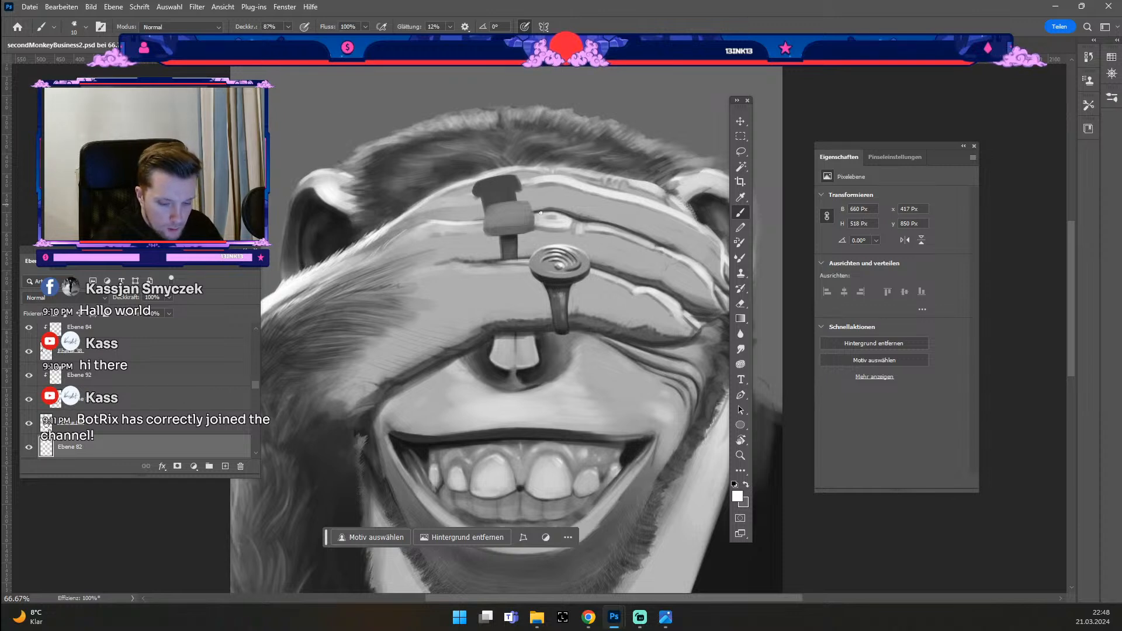
key(b)
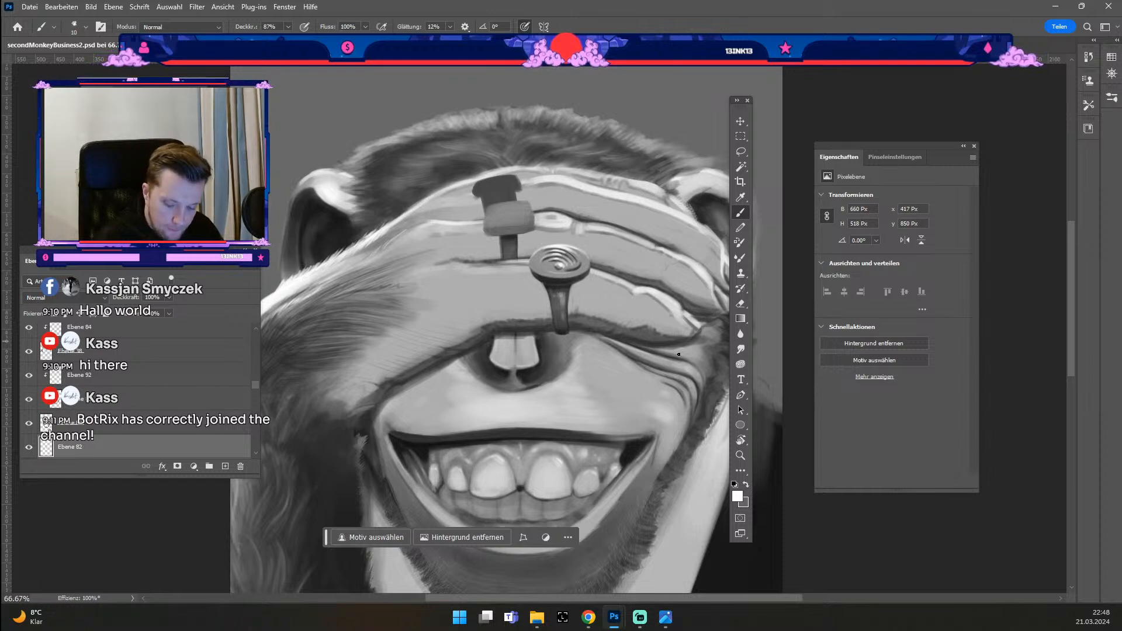
click(741, 121)
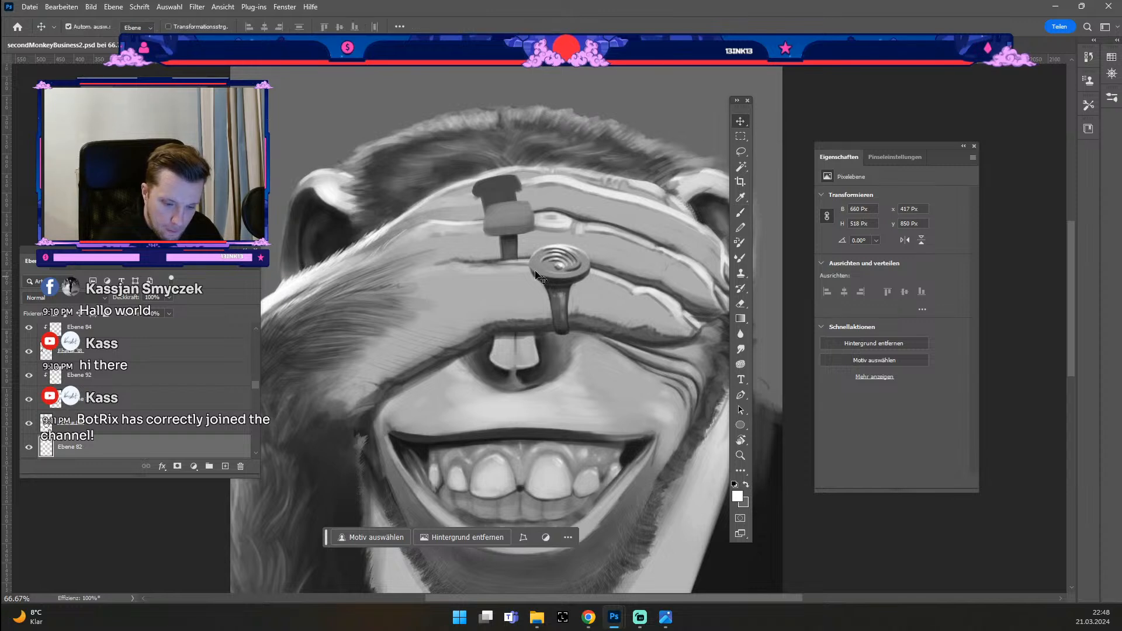
click(535, 268)
click(537, 271)
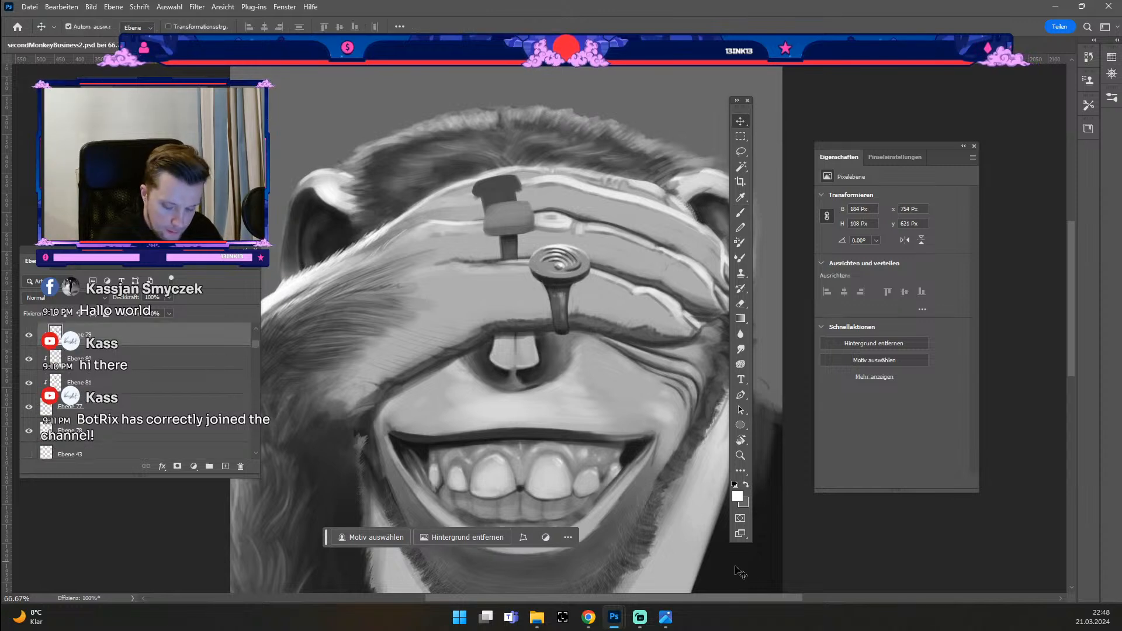
click(738, 495)
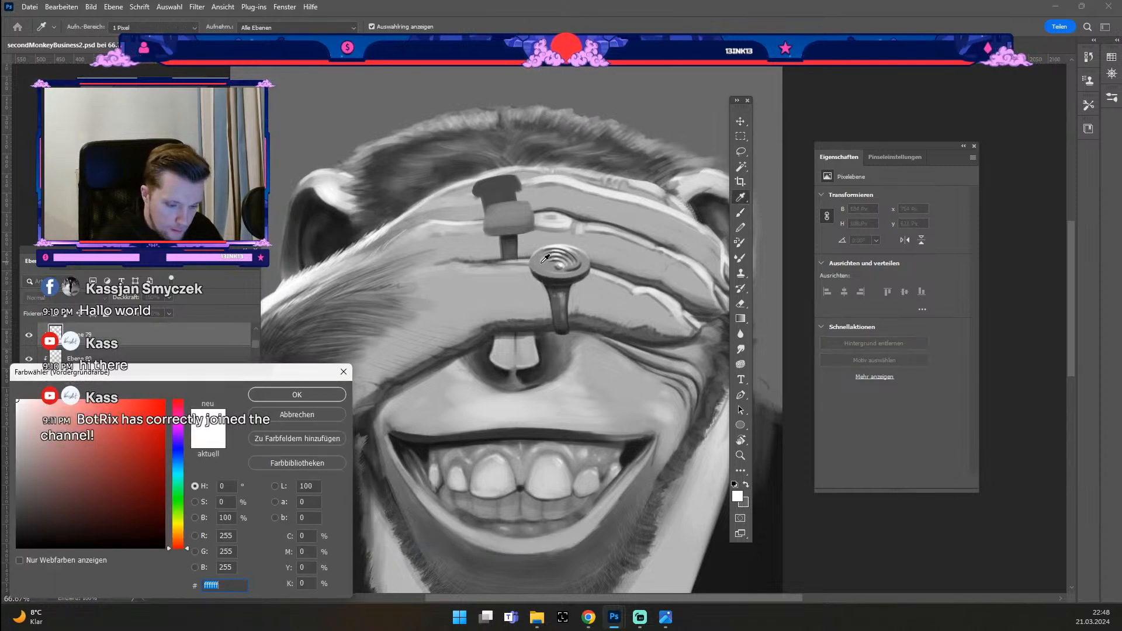
text(dadada)
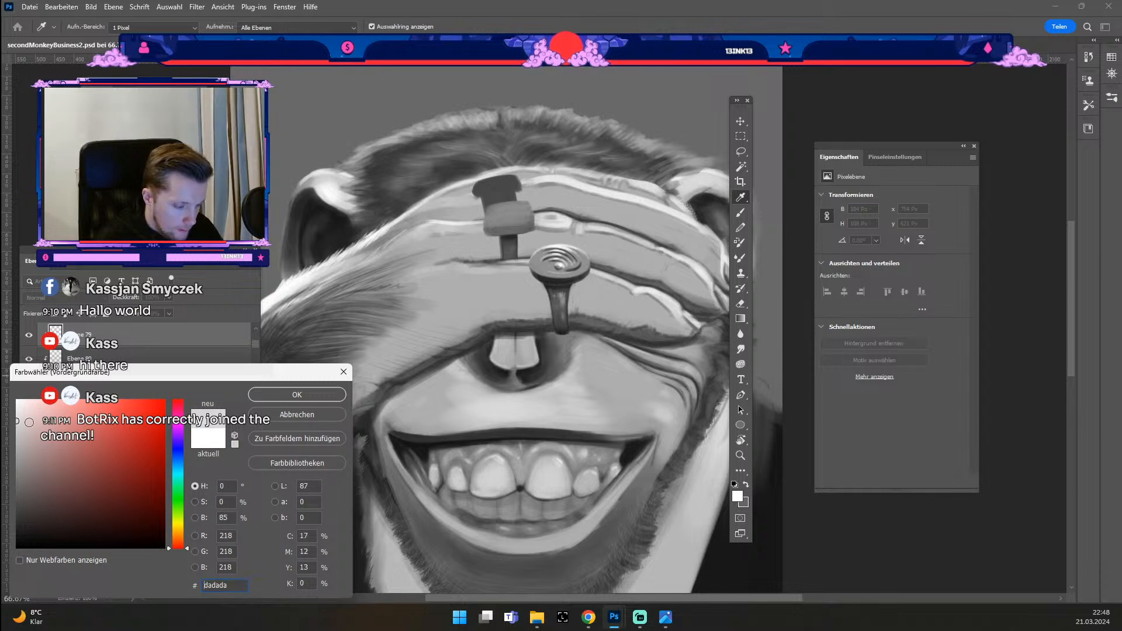
click(298, 394)
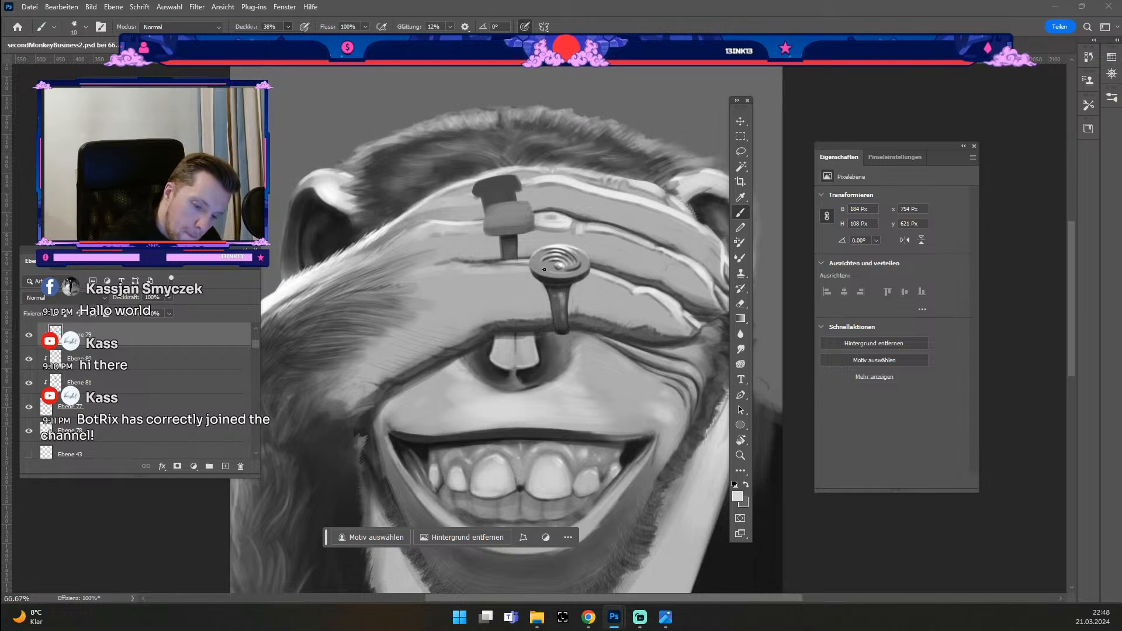
Step: Try light grey strokes at 38% opacity and a touch of erasing on the lower pin's head, undoing them
key(ctrl+z)
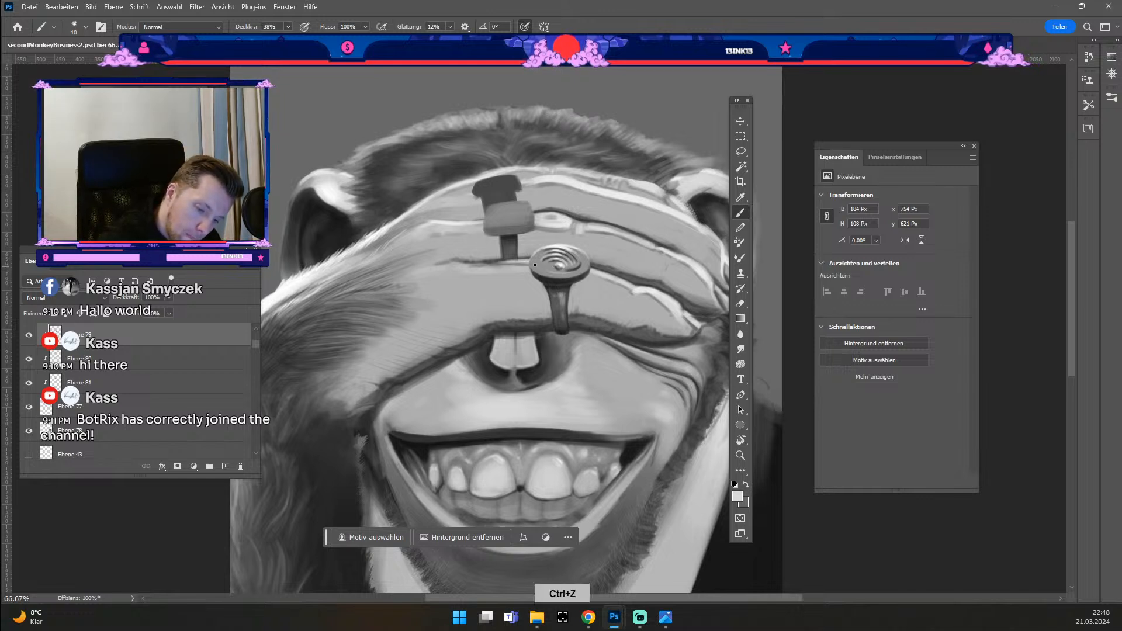
key(ctrl+z)
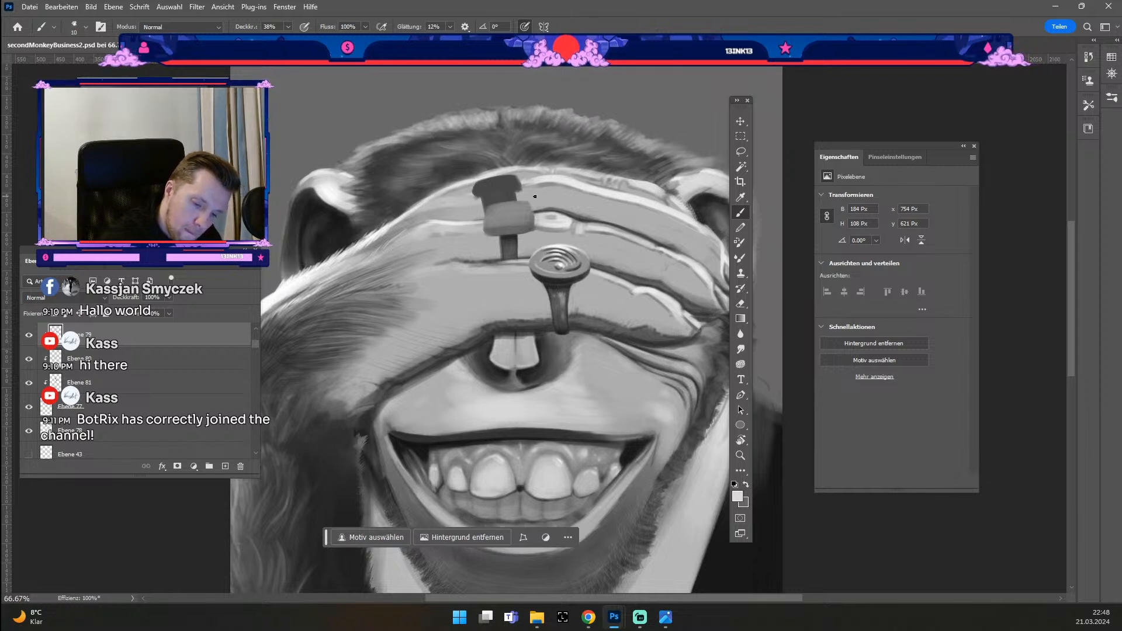
key(e)
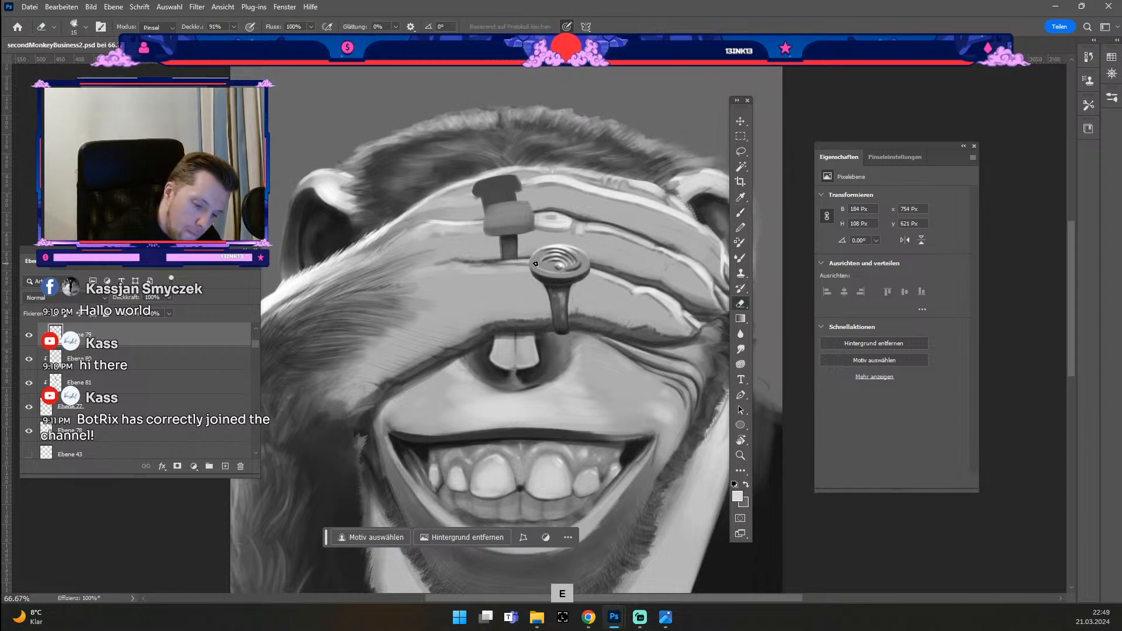
key(ctrl+z)
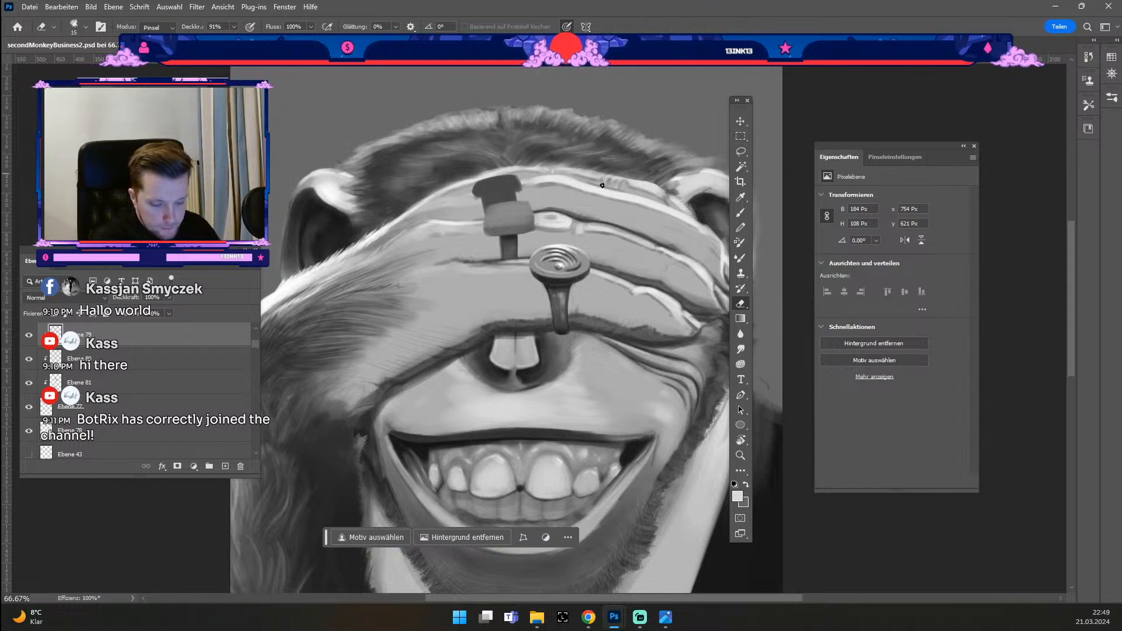
Step: Add a new layer above Ebene 93 and make the pin detail layer Ebene 93 active again
scroll(230, 367, up, 2)
click(230, 367)
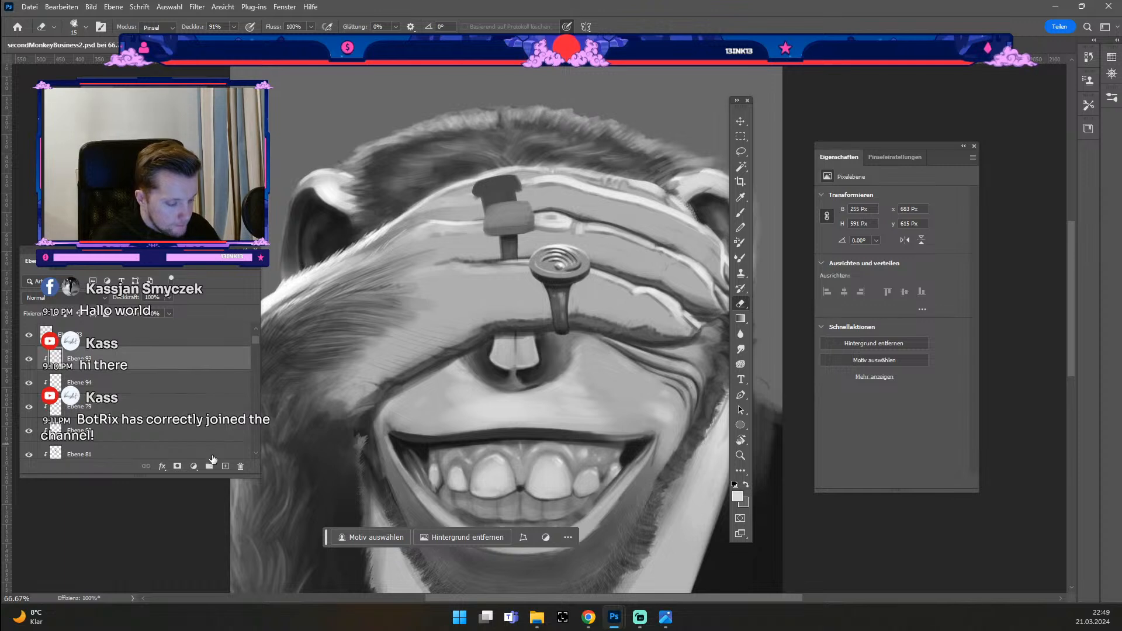
click(225, 466)
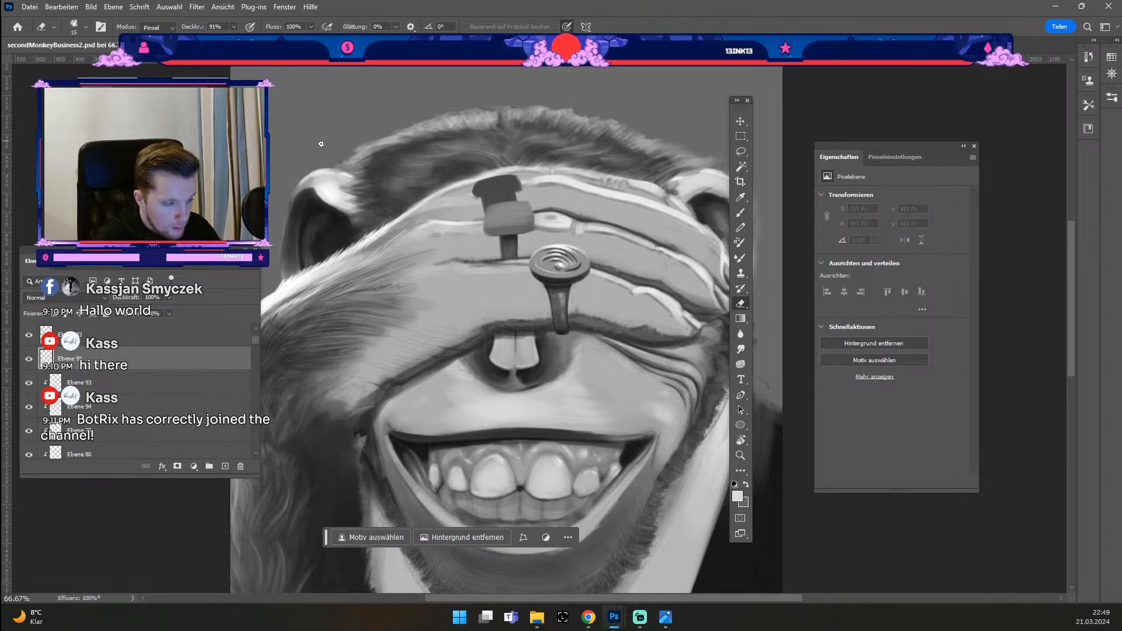
click(740, 121)
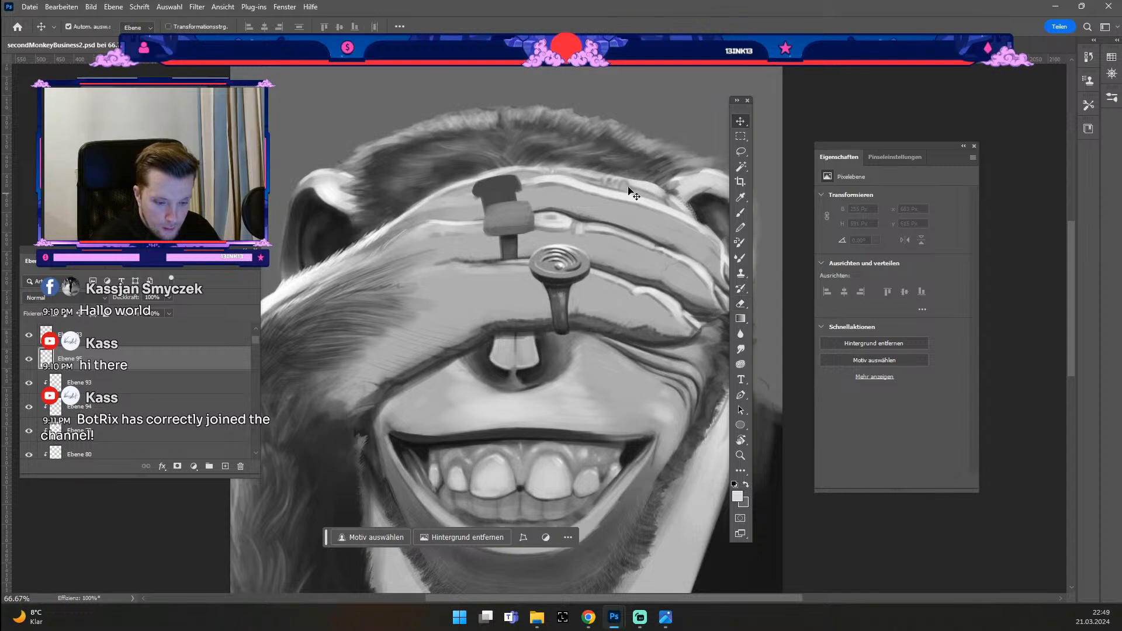
click(550, 269)
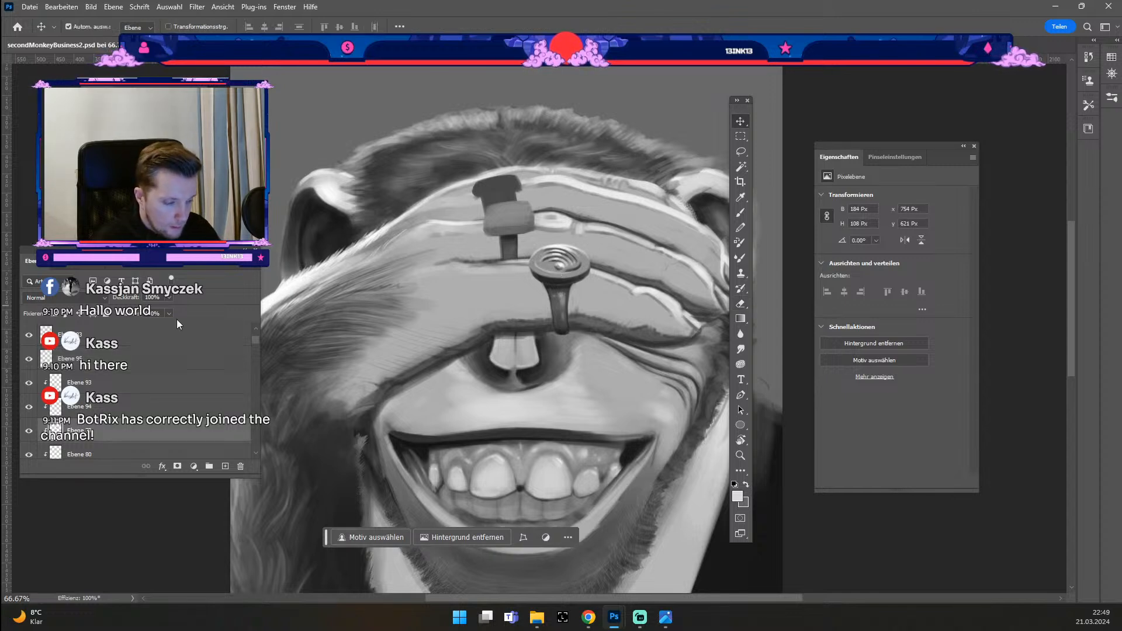
click(547, 271)
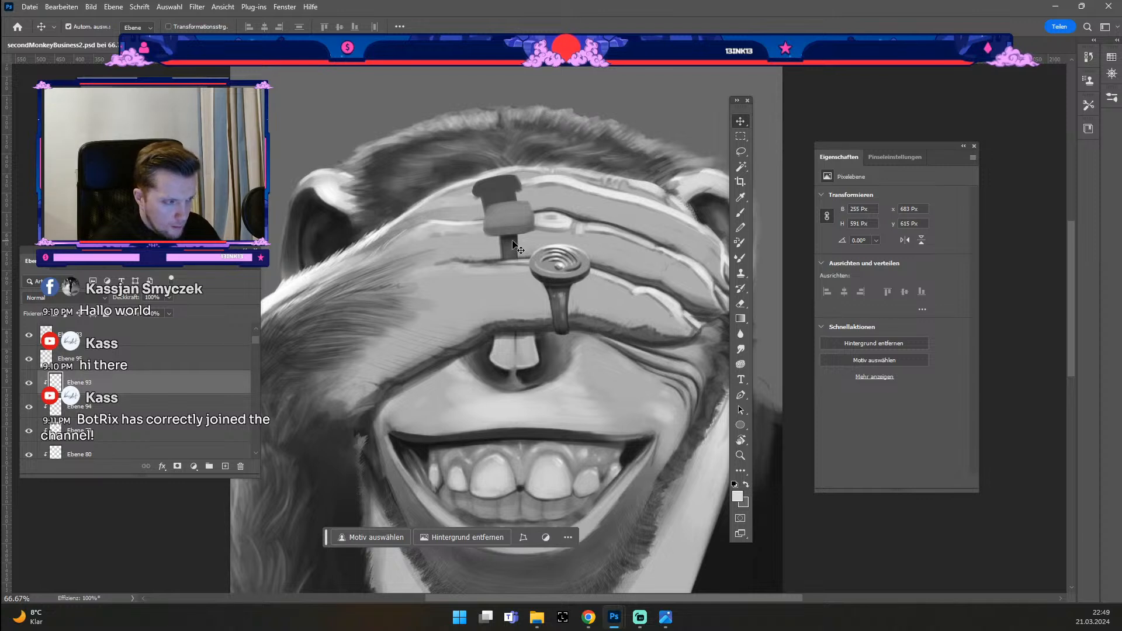
Step: Sample the grey of the lower pin's head and paint over its face at 100% opacity, reducing the brush from 25 px to 10 px
key(b)
alt+click(543, 256)
key(odiaeresis)
key(numbersign)
key(numbersign)
key(numbersign)
key(numbersign)
key(0)
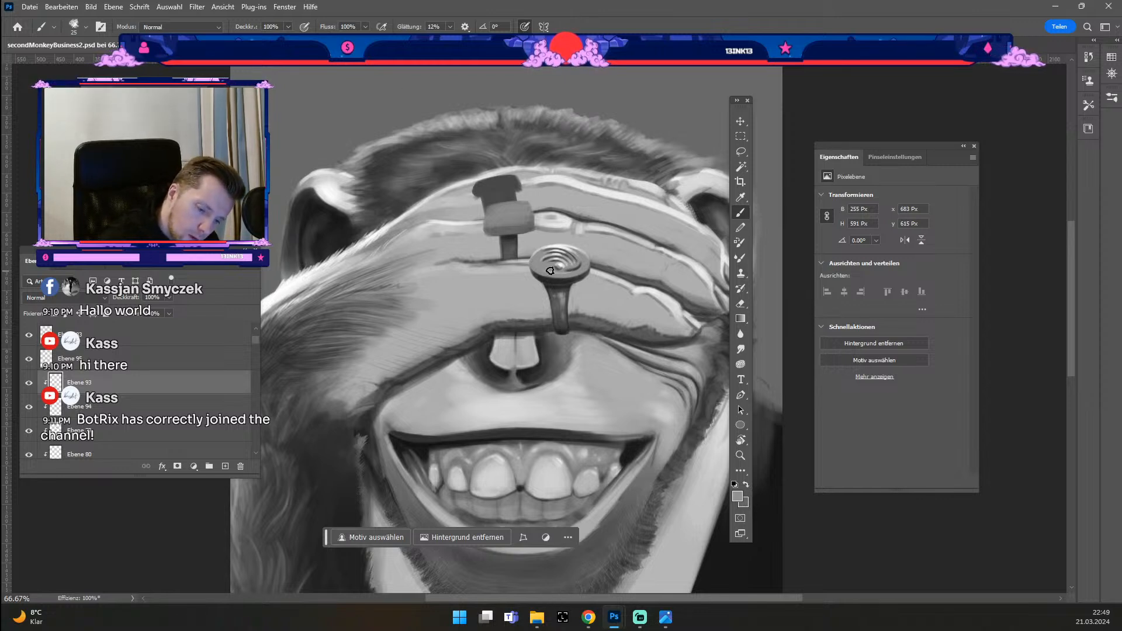
key(odiaeresis)
key(odiaeresis)
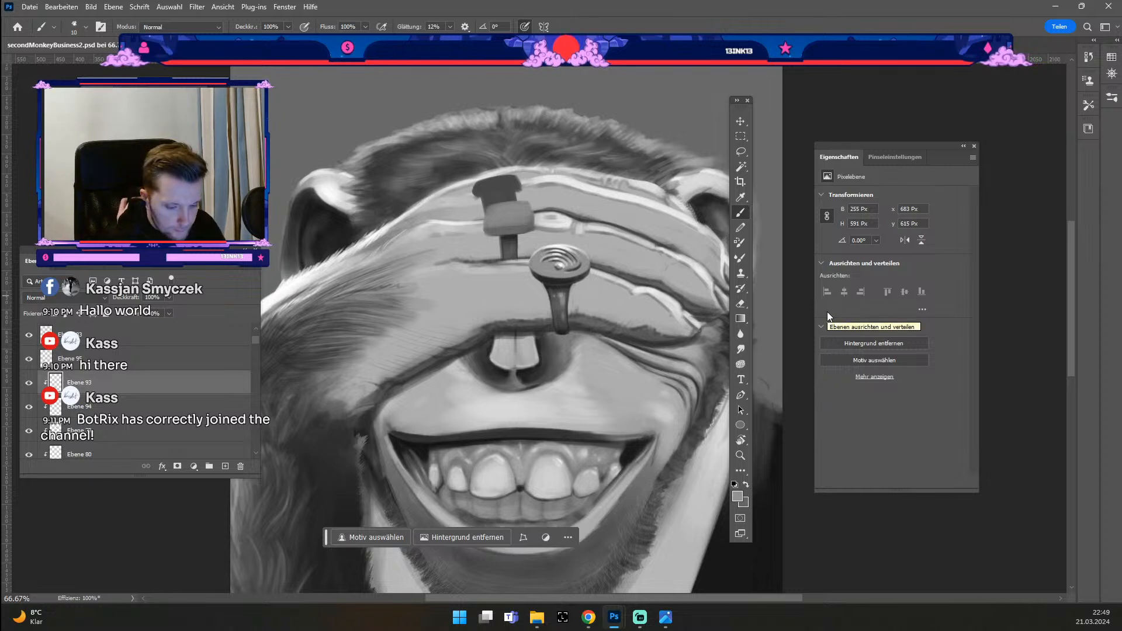
Step: Sample a lighter grey from the lower pin's head and add light accents to its rings with a smaller brush, undoing unwanted strokes
key(b)
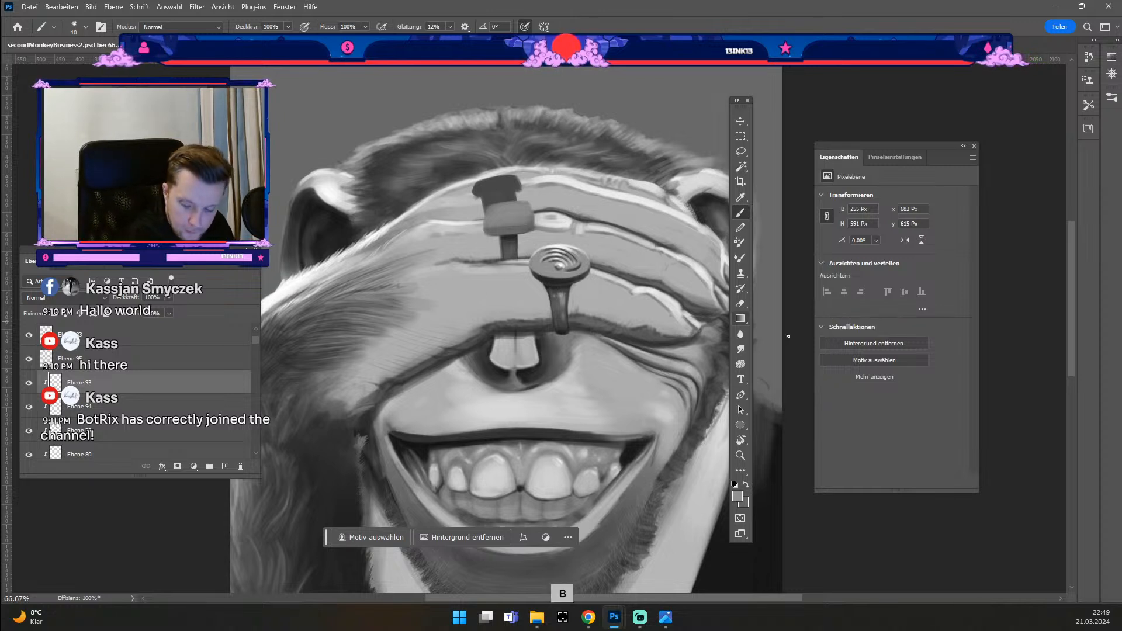
click(736, 495)
click(572, 242)
click(323, 396)
key(b)
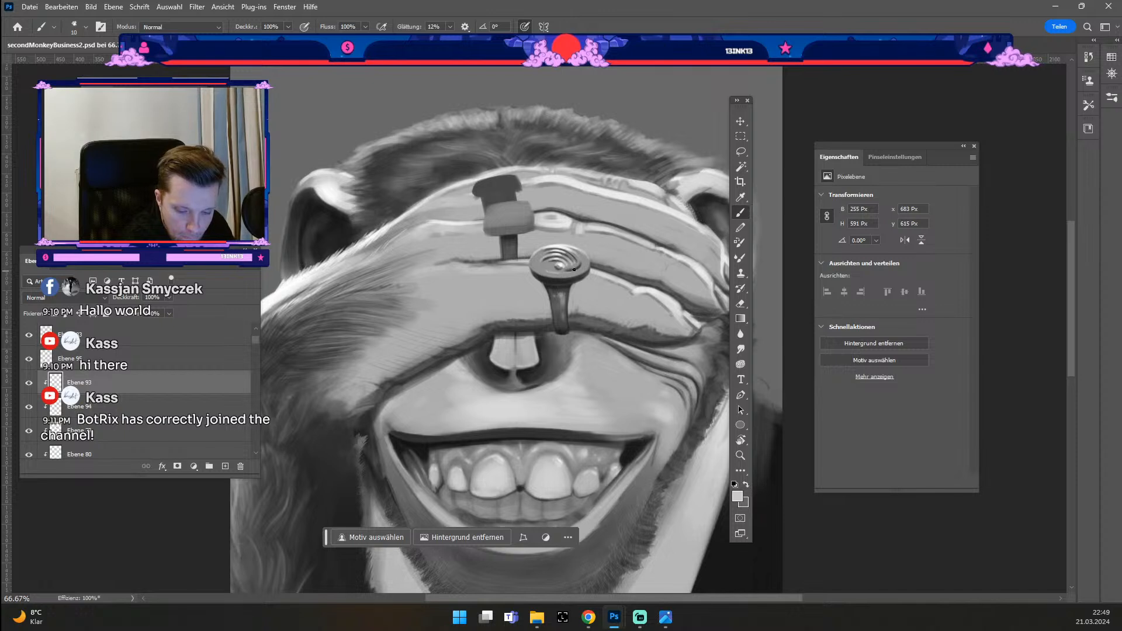
key(ctrl+z)
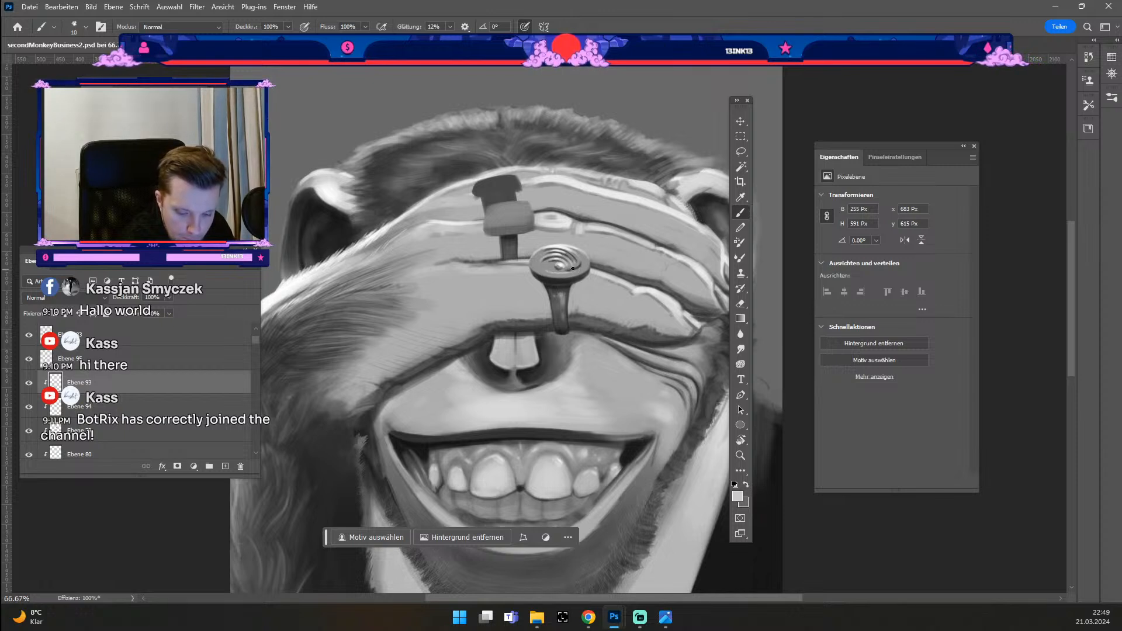
key(ctrl+z)
key(odiaeresis)
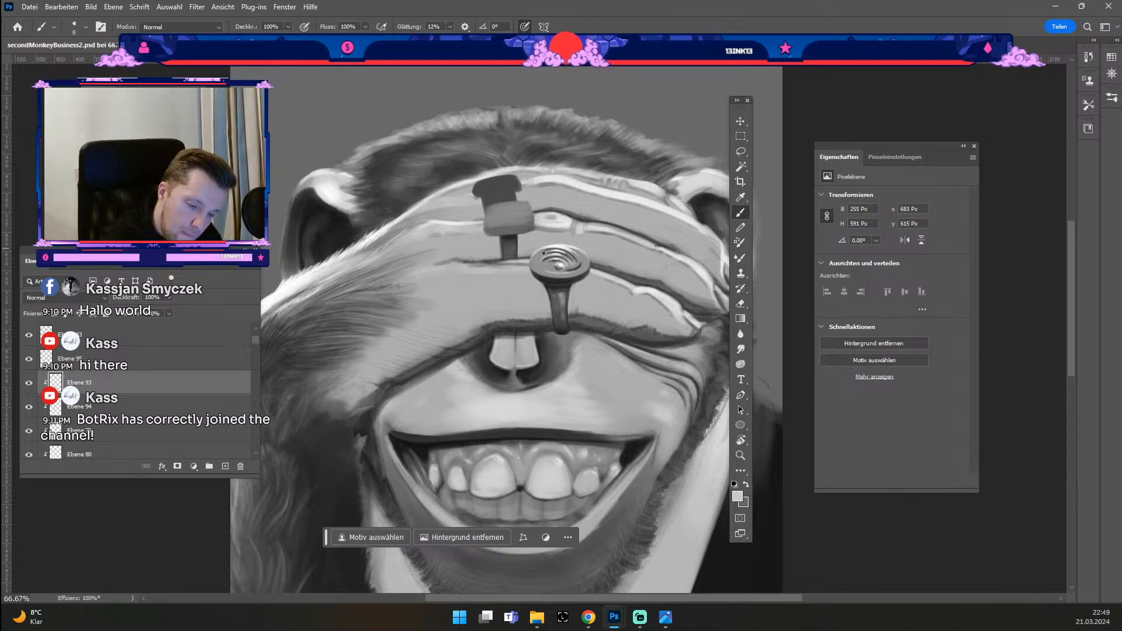
Step: Try erasing and light grey touches around the lower pin's head, undoing the unwanted changes
key(e)
key(ctrl+z)
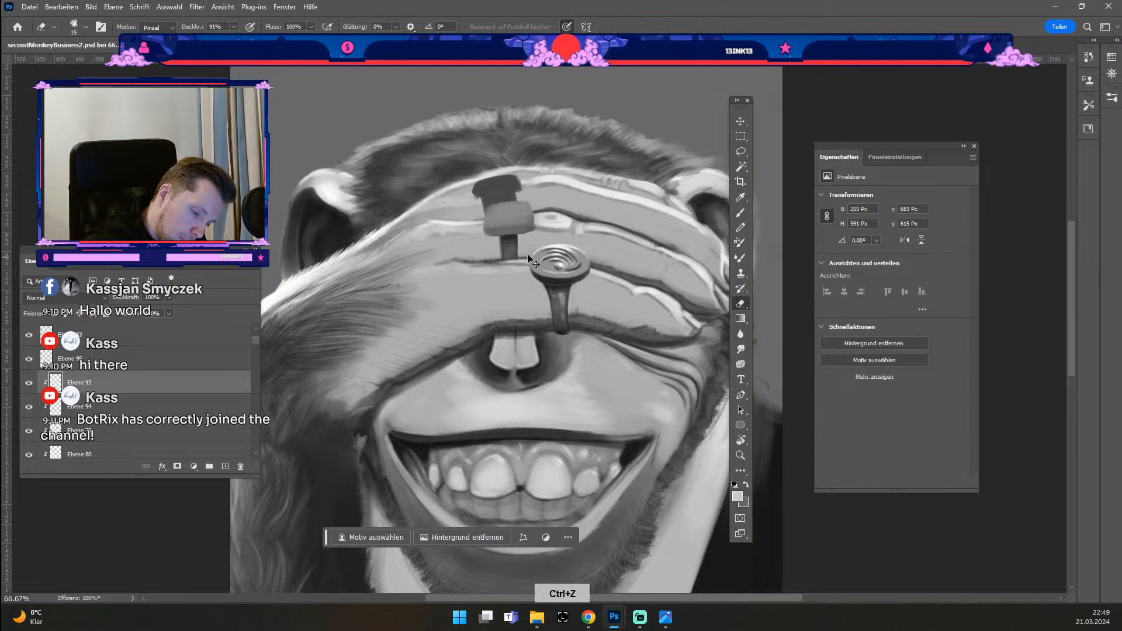
key(alt)
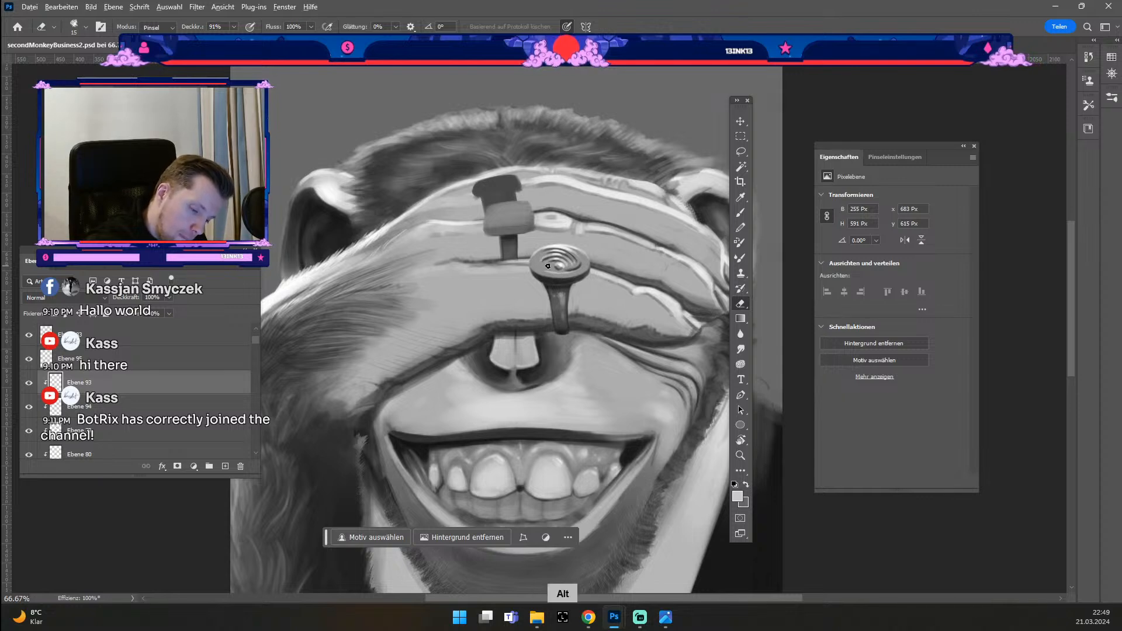
key(b)
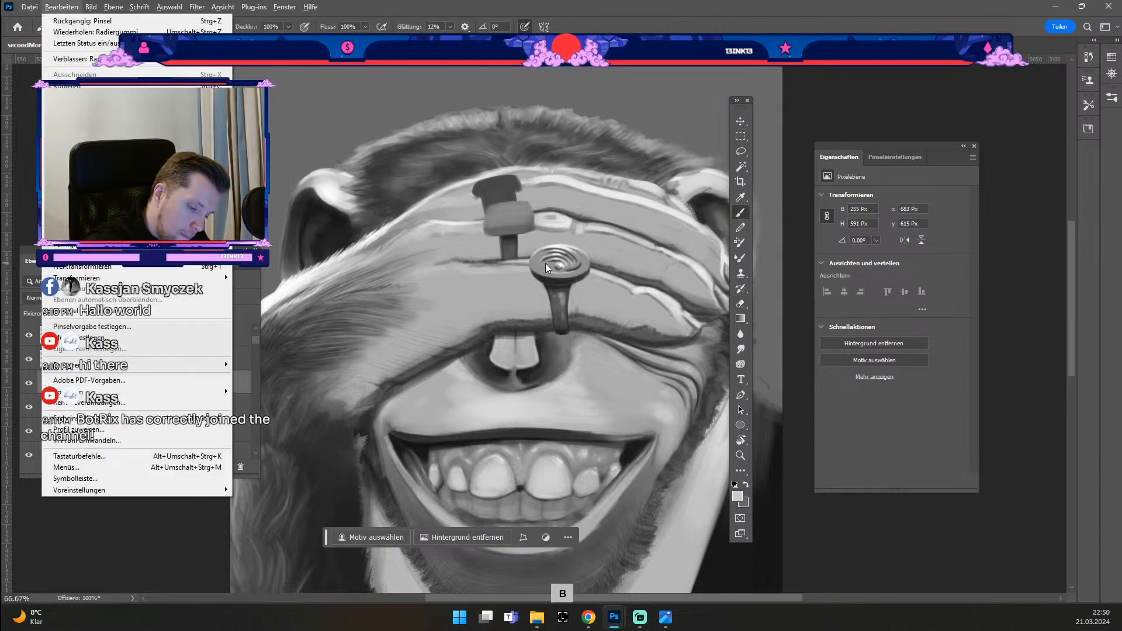
click(538, 253)
key(e)
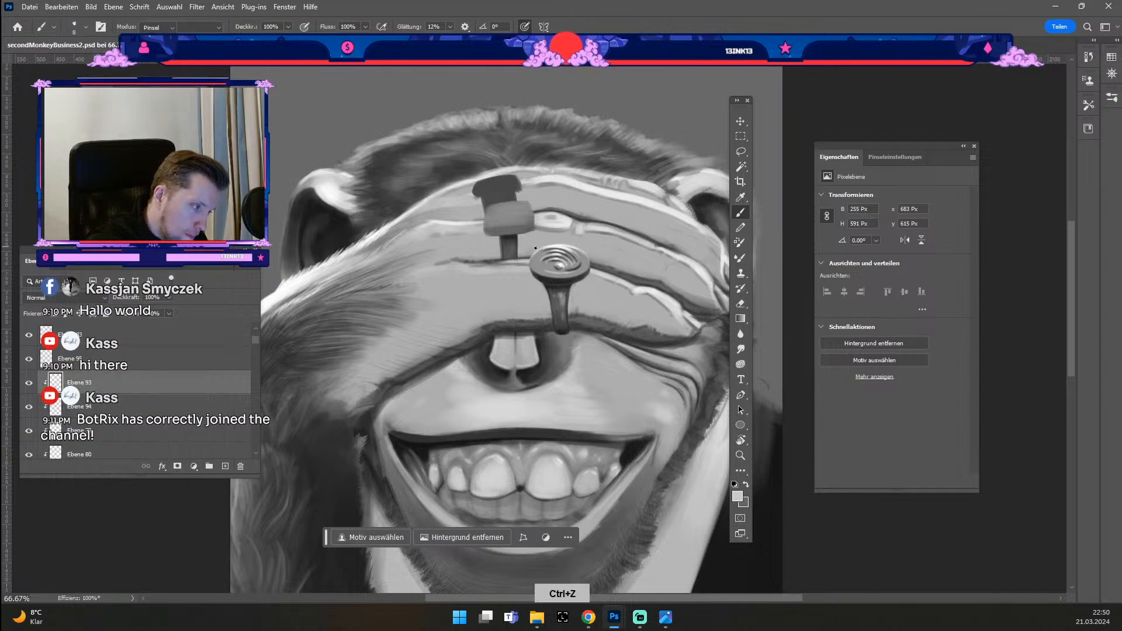
key(b)
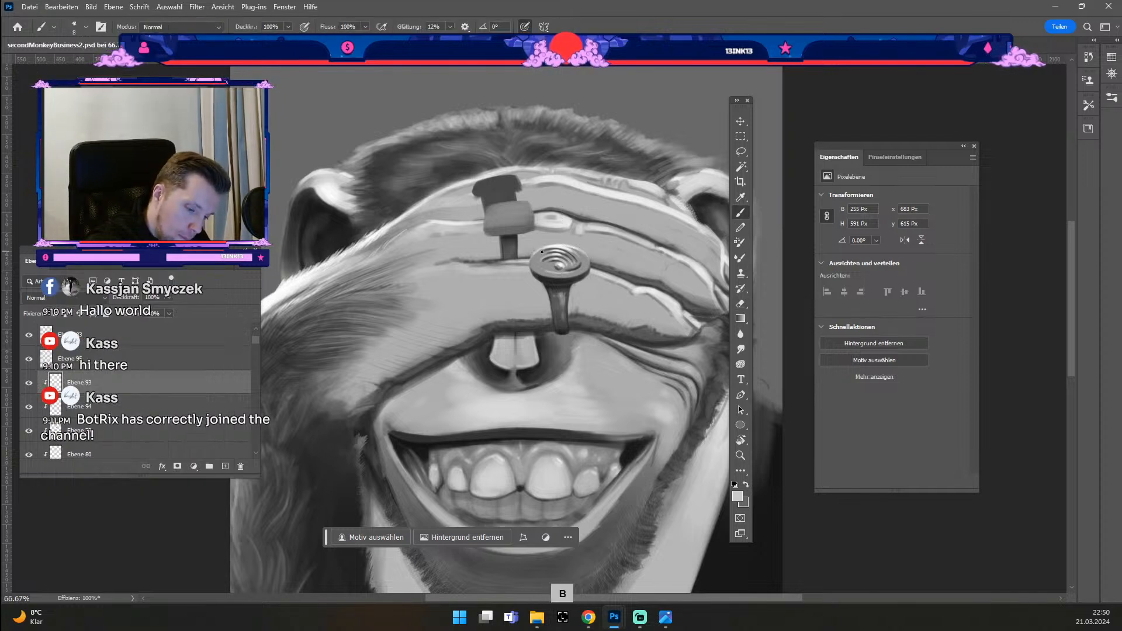
Step: Sample a mid grey from the lower pin's head and touch up its rings, setting the brush size to 15 px
key(alt)
alt+click(552, 258)
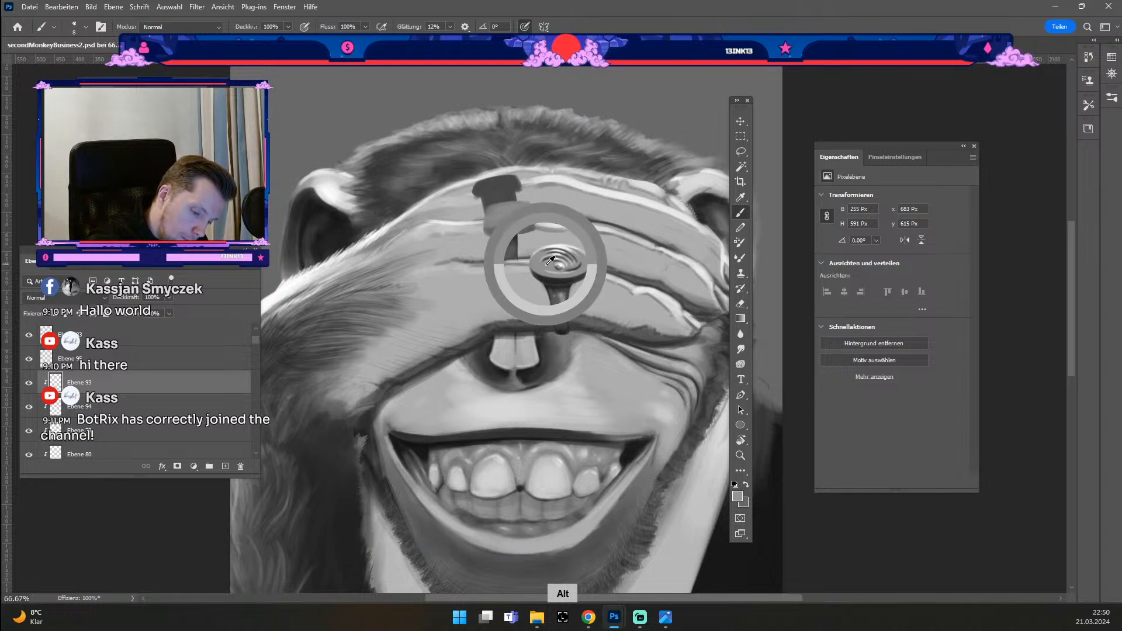
key(odiaeresis)
key(numbersign)
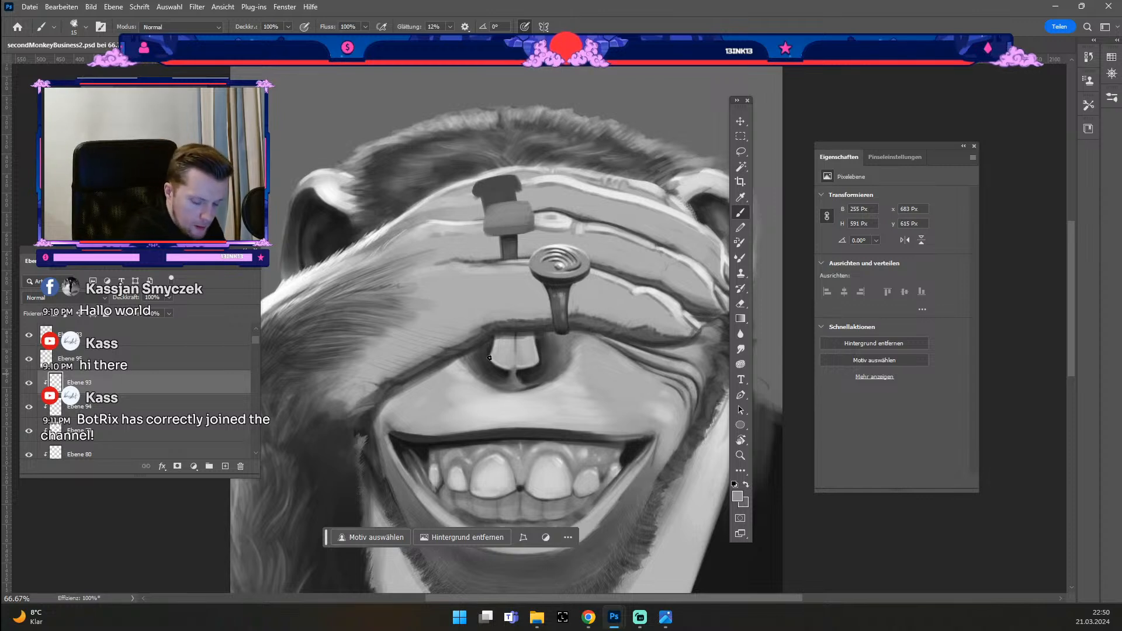
Step: Sample a darker grey from the lower pin's head and dab it onto the rings on a new layer above Ebene 94, reducing the brush to 10 px
key(alt)
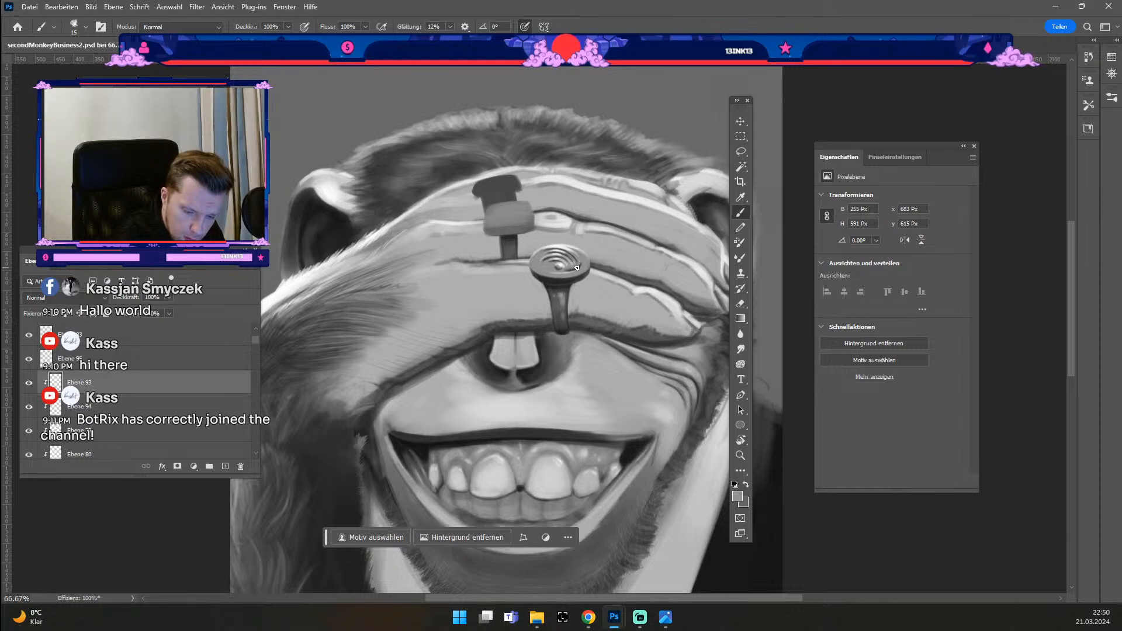
alt+click(576, 264)
key(b)
click(220, 411)
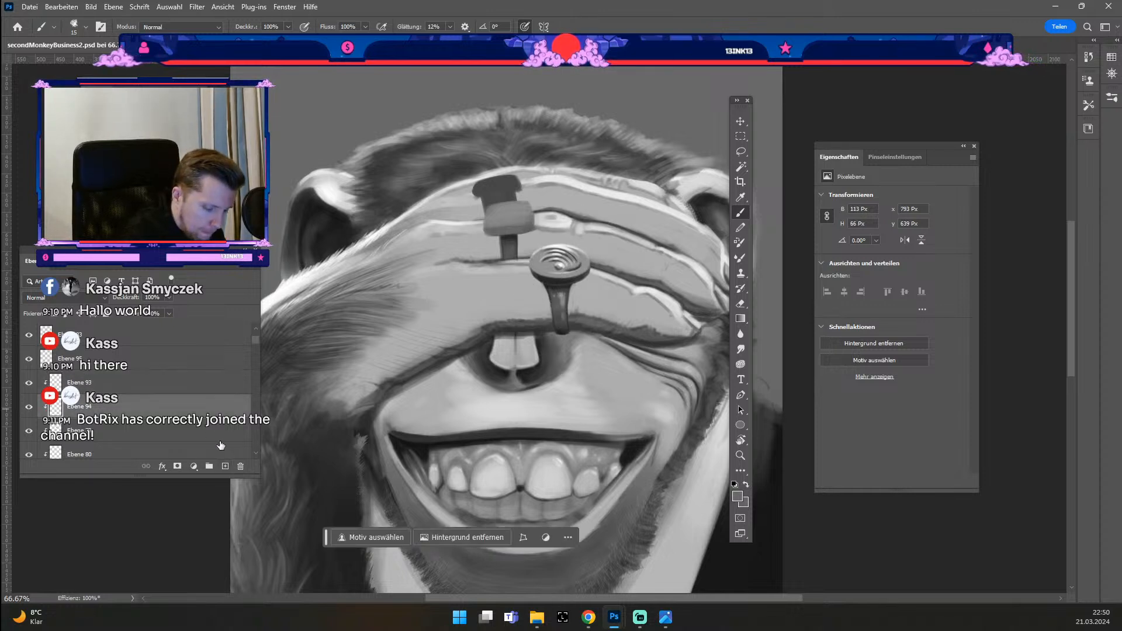
click(225, 467)
key(odiaeresis)
key(numbersign)
click(543, 268)
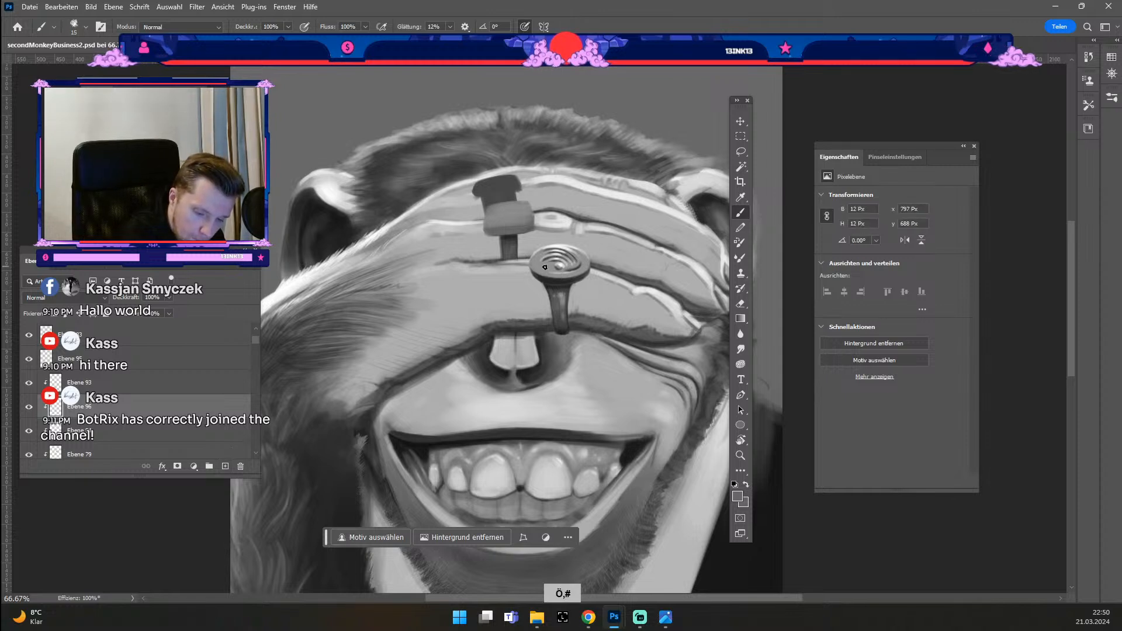
key(odiaeresis)
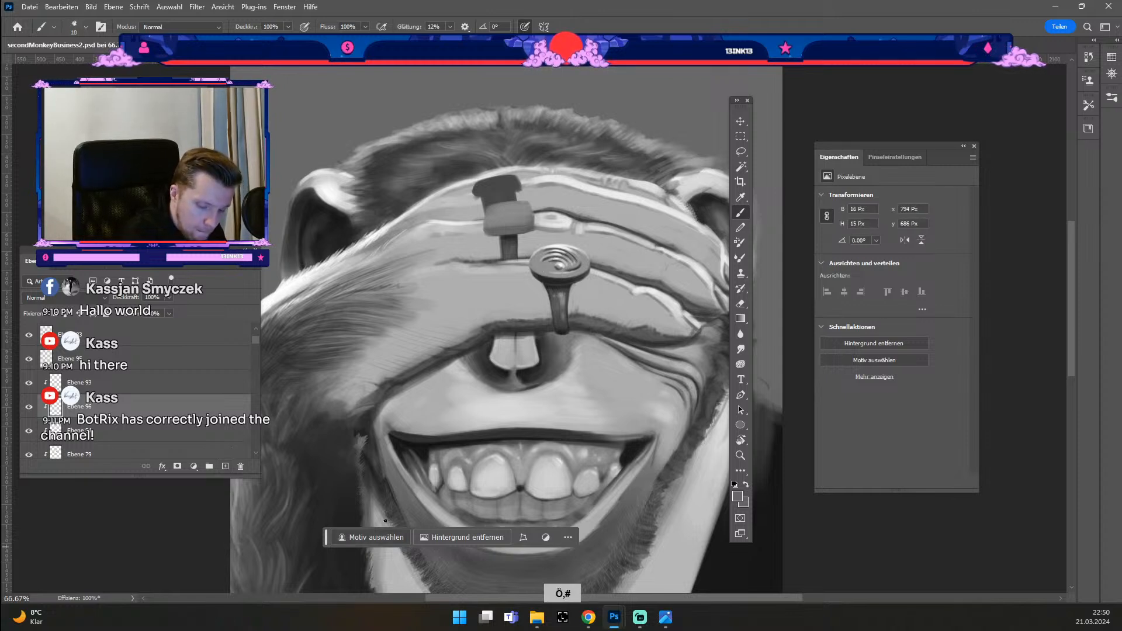
Step: Set the foreground colour to dark grey 525252 and return to the brush for the lower pin's dark accents
click(738, 496)
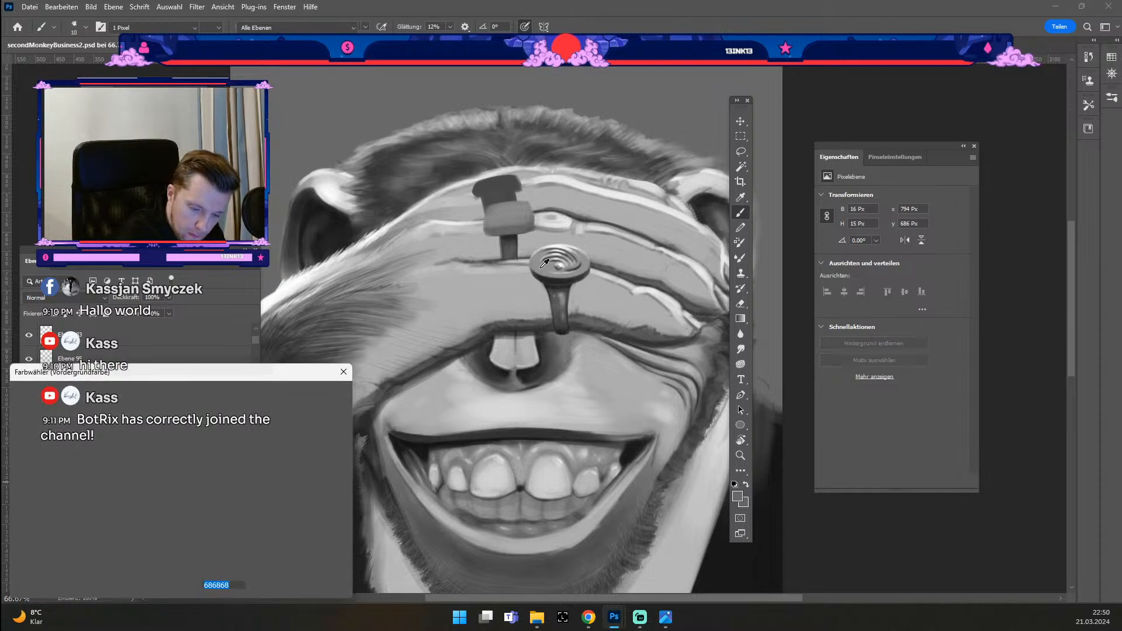
drag(30, 486, 16, 500)
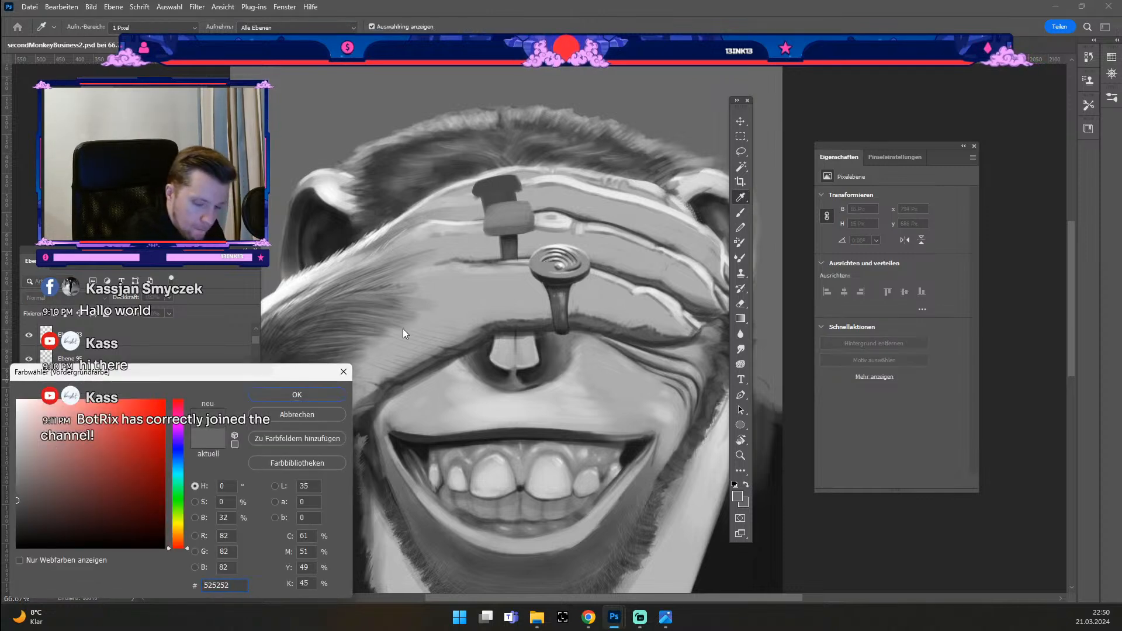
key(Return)
key(b)
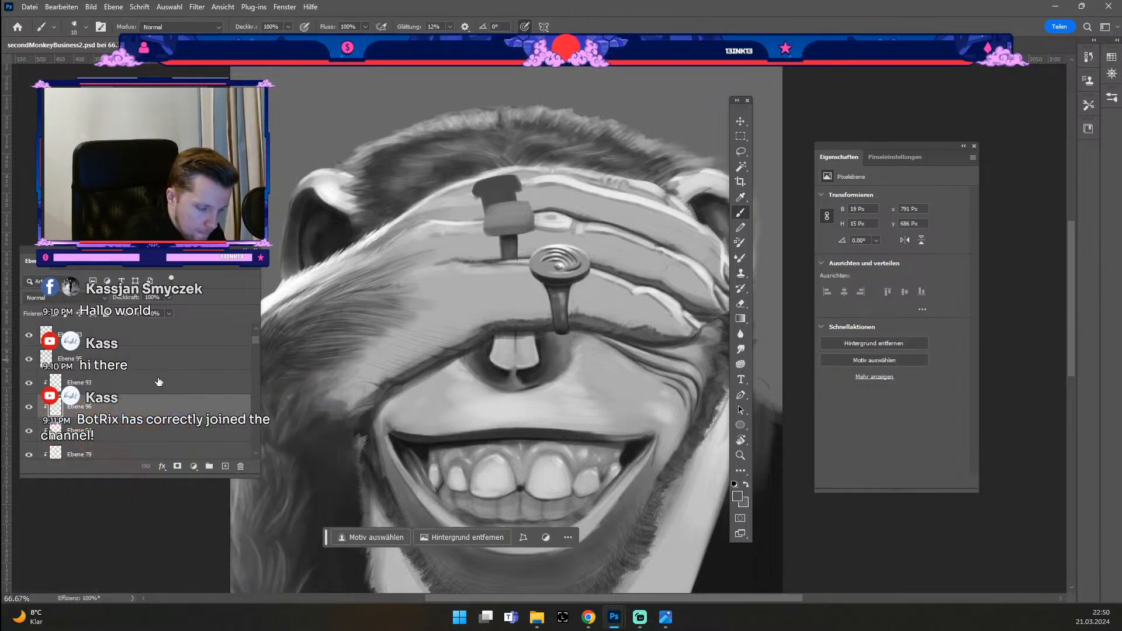
Step: Make Ebene 93 active and shade the lower pin's rings with dark grey at 54% opacity, undoing unwanted strokes
ctrl+click(542, 268)
drag(541, 272, 556, 282)
key(ctrl+z)
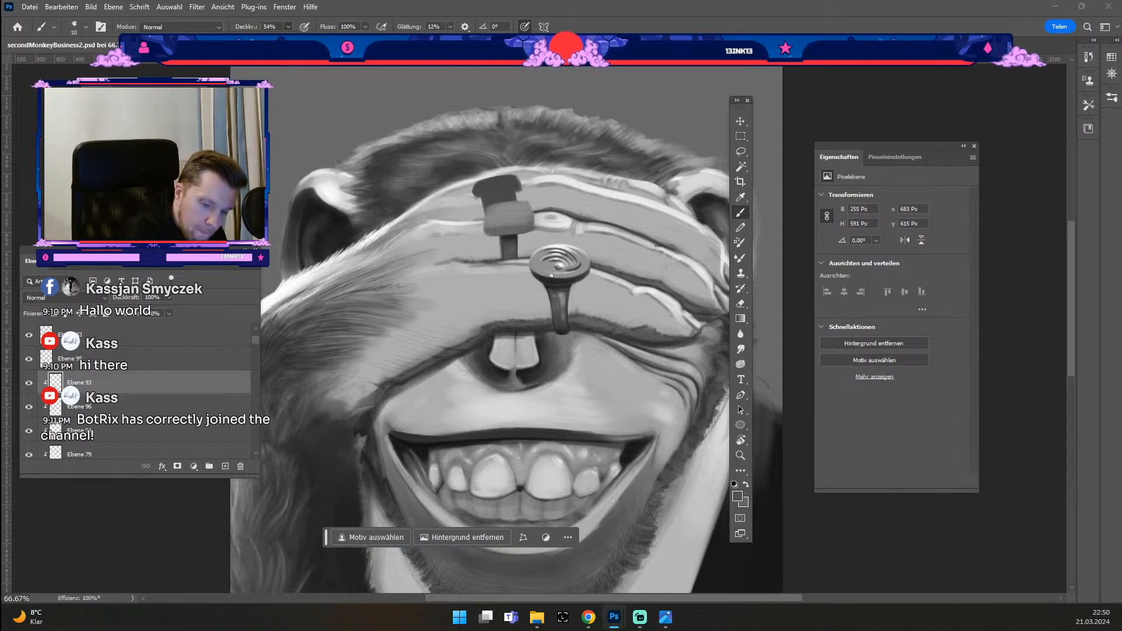
key(5)
key(4)
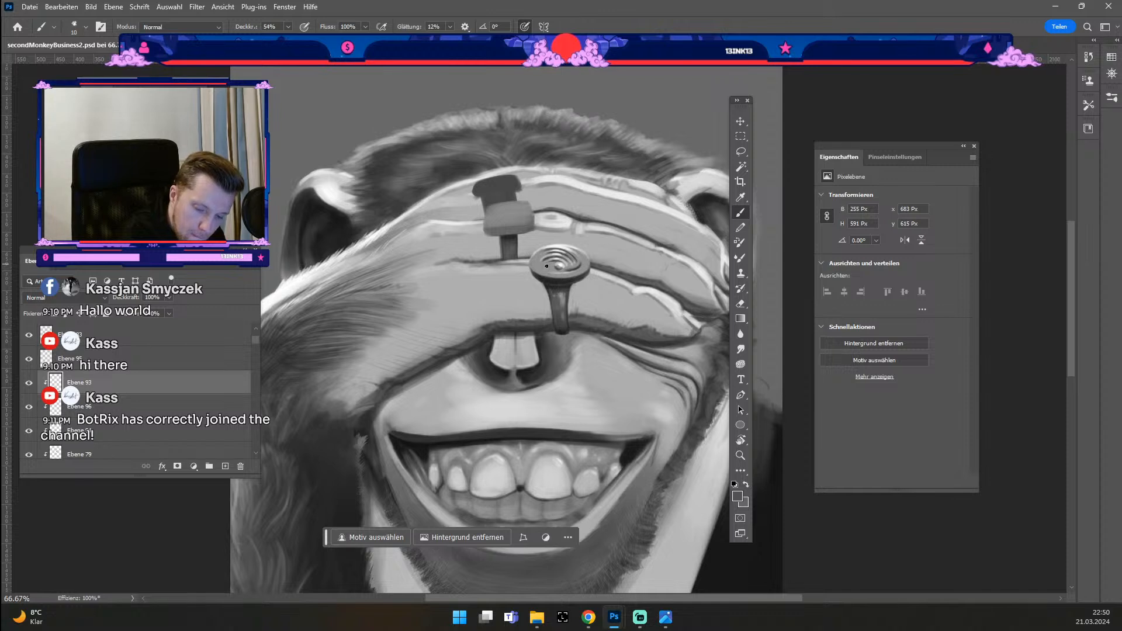
key(ctrl+z)
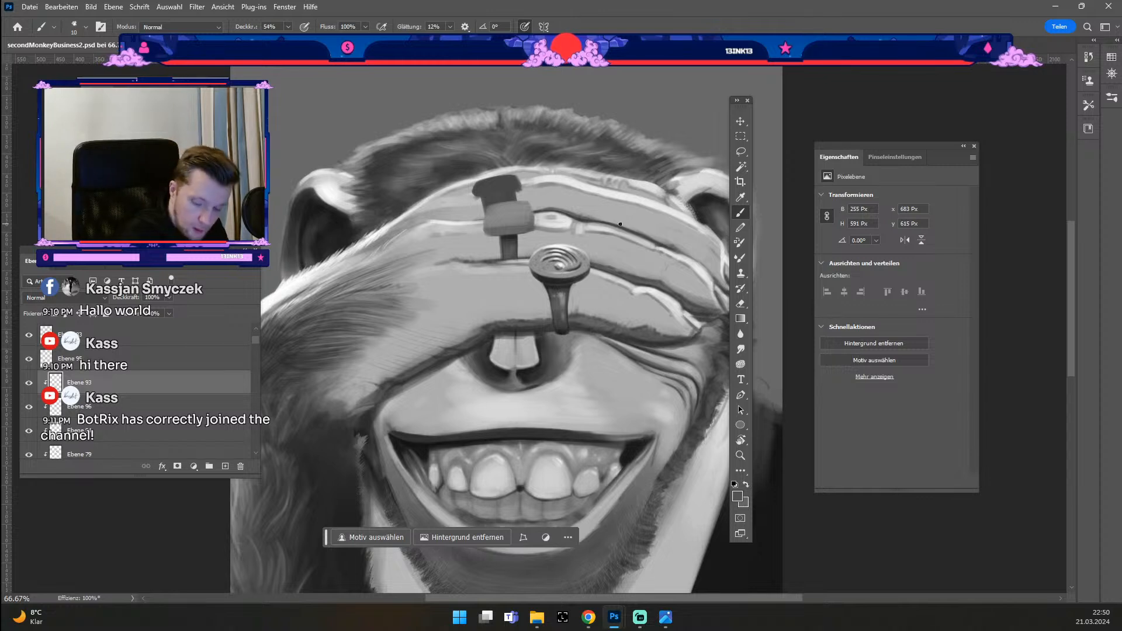
Step: Pick a lighter grey foreground colour, set the brush to 9 px and 100% opacity, and undo the last stroke on the pin's head
click(736, 498)
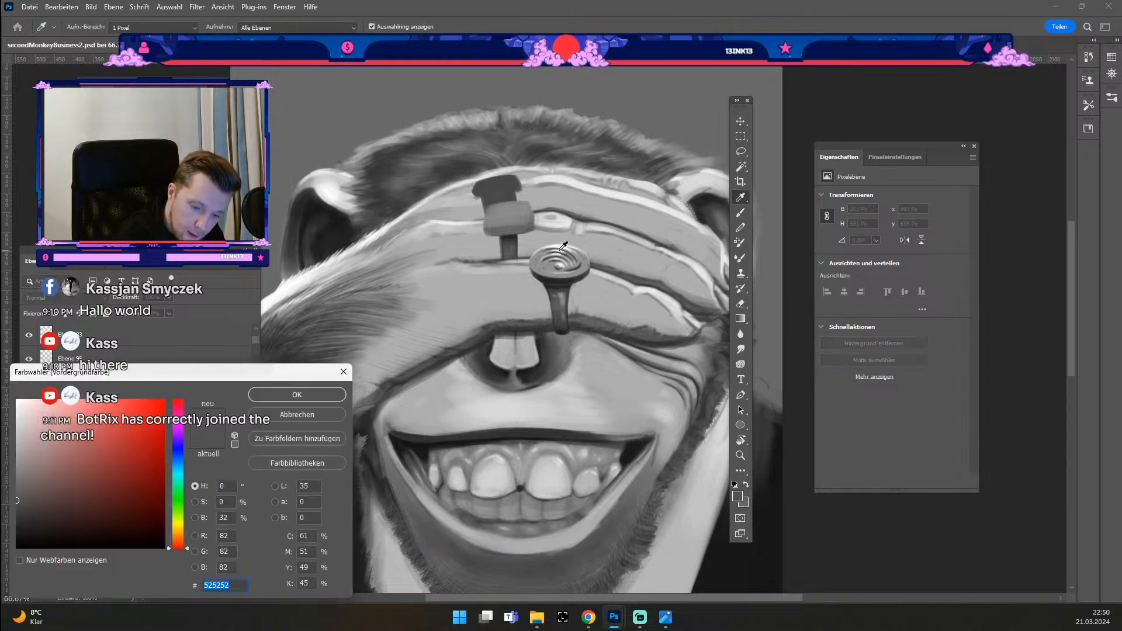
click(297, 394)
key(b)
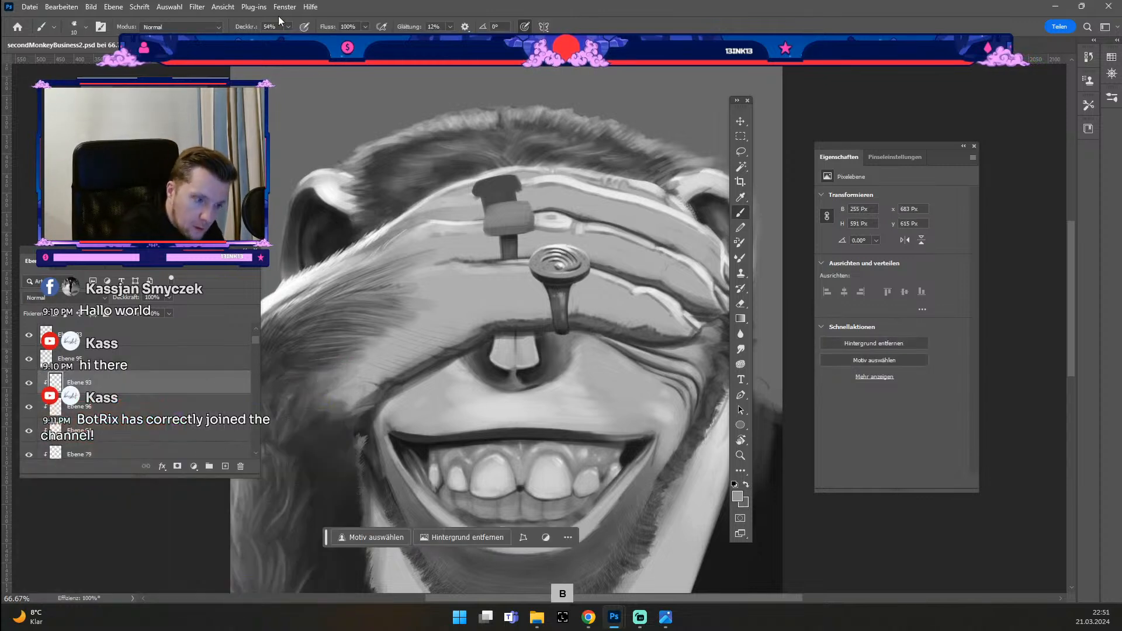
key(odiaeresis)
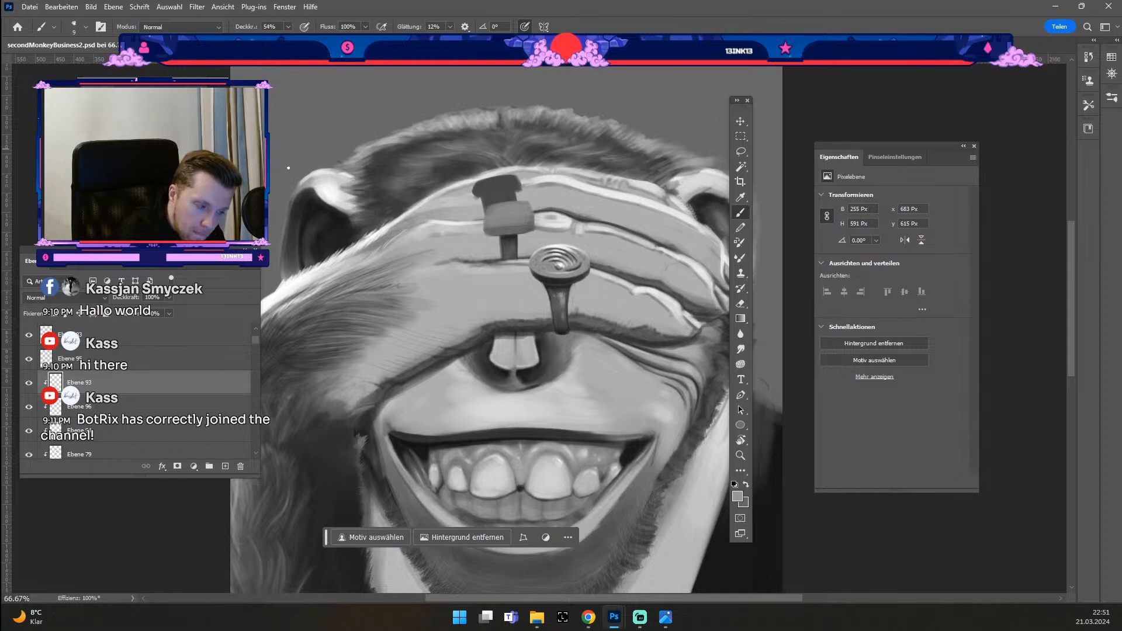
key(0)
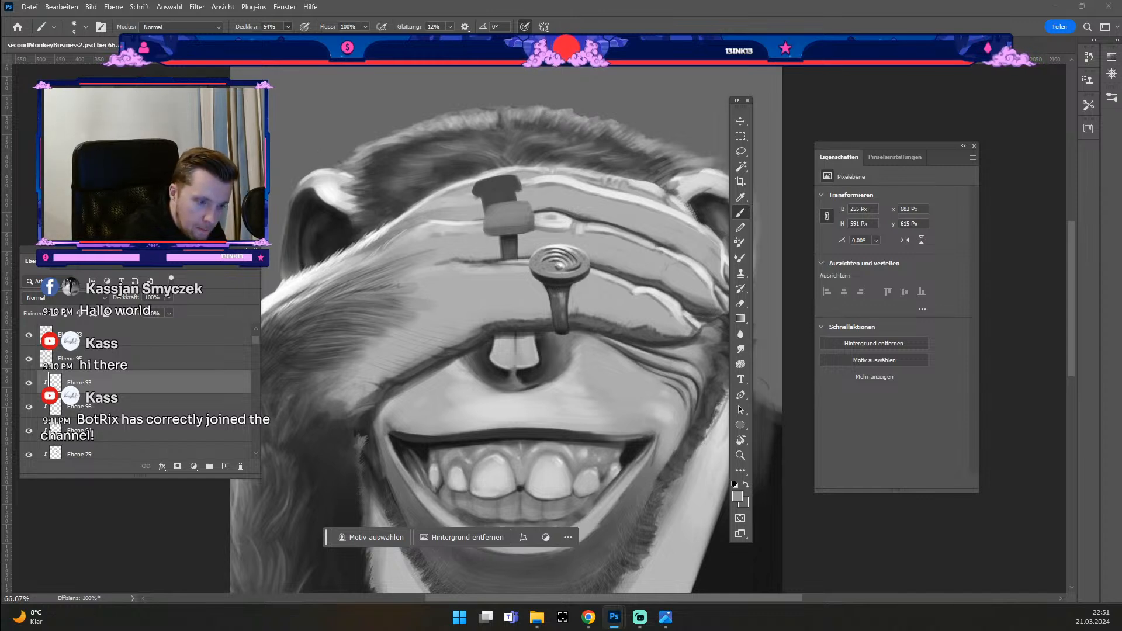
key(ctrl+z)
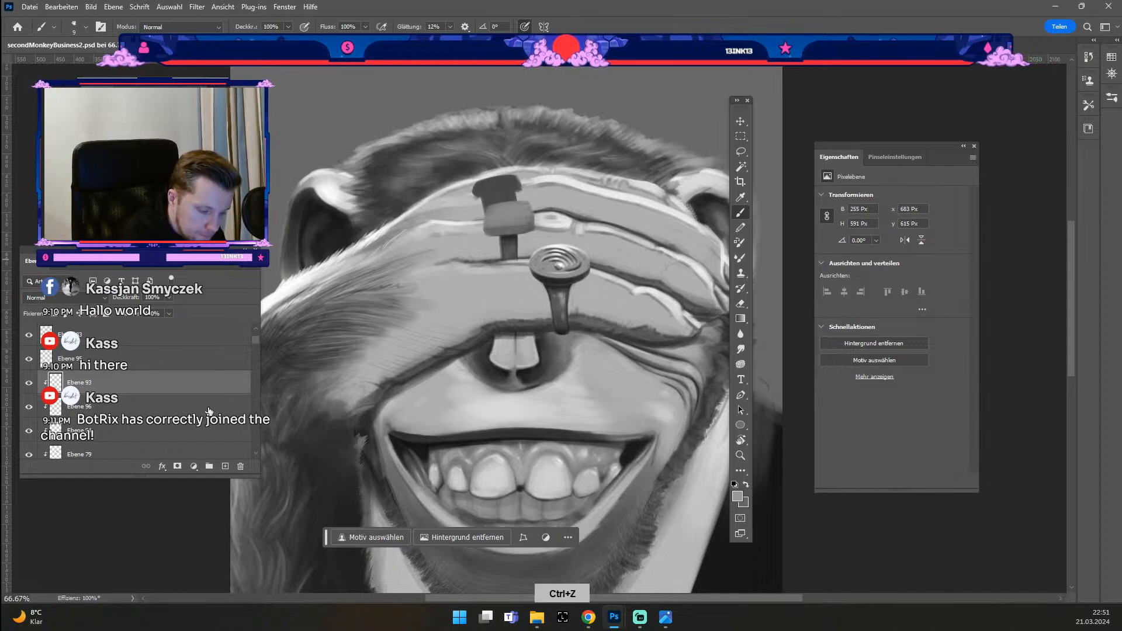
Step: Add a new layer above Ebene 93 and dab grey accents onto the lower pin's rings, undoing an unwanted stroke
click(225, 467)
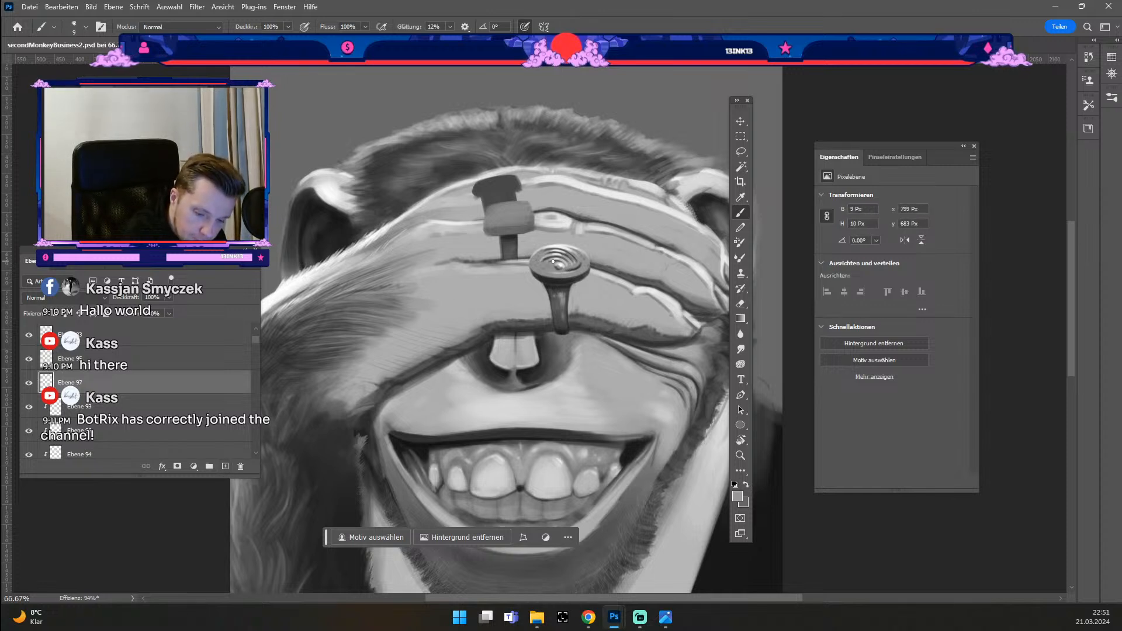
click(536, 263)
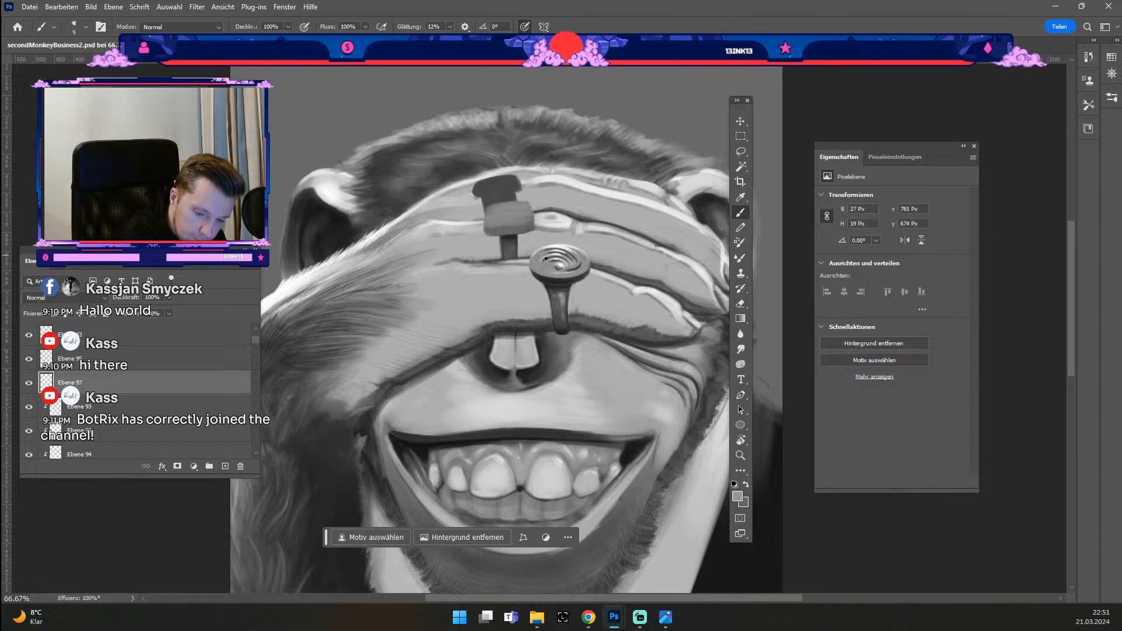
key(ctrl+z)
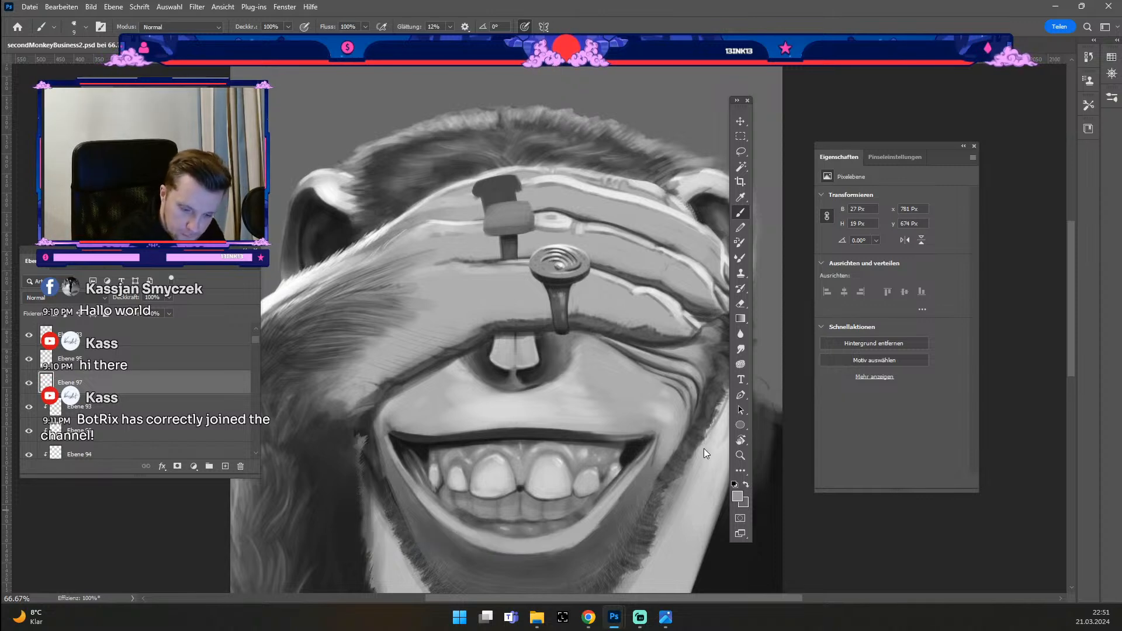
Step: Set the foreground colour to light grey bdbdbd and paint small highlights along the rings and rim of the lower pin's head on Ebene 97
click(737, 495)
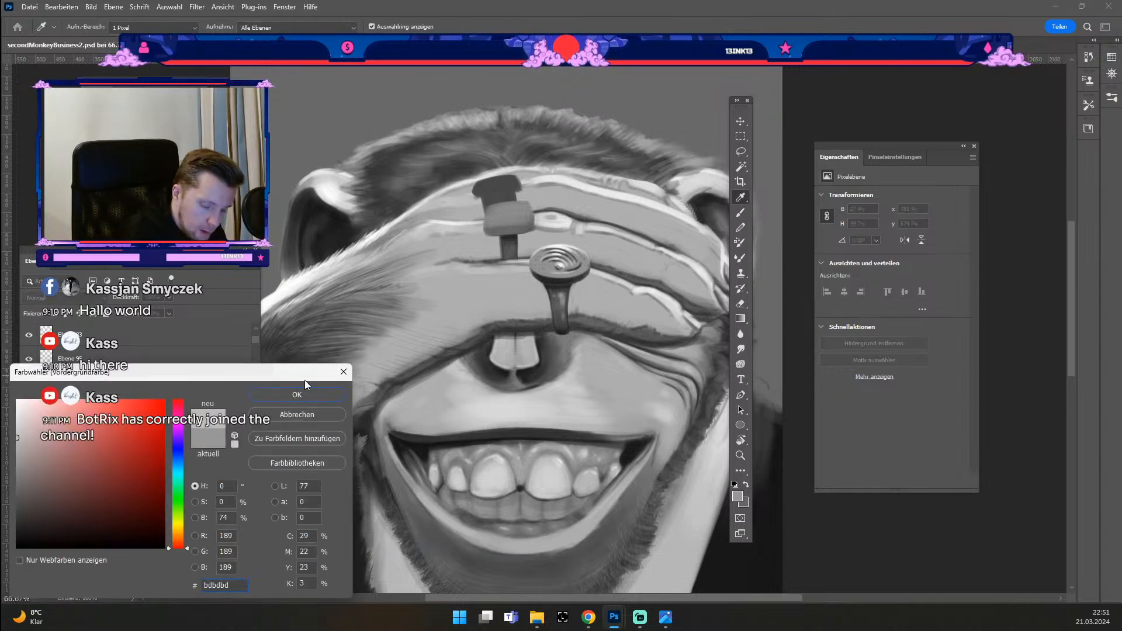
click(297, 395)
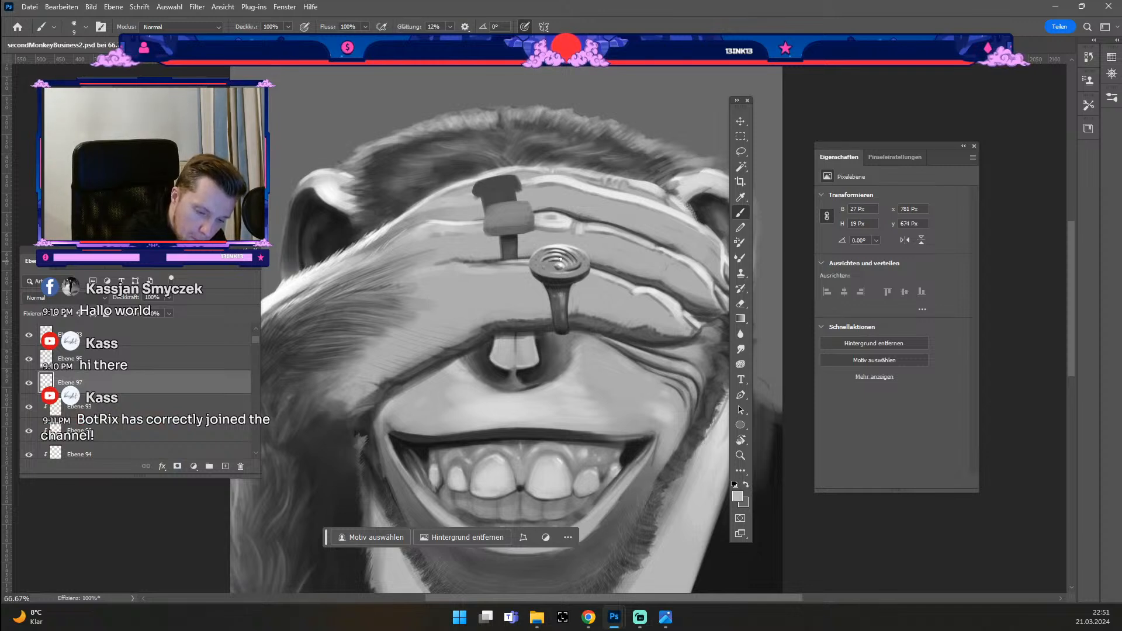
click(539, 262)
click(536, 265)
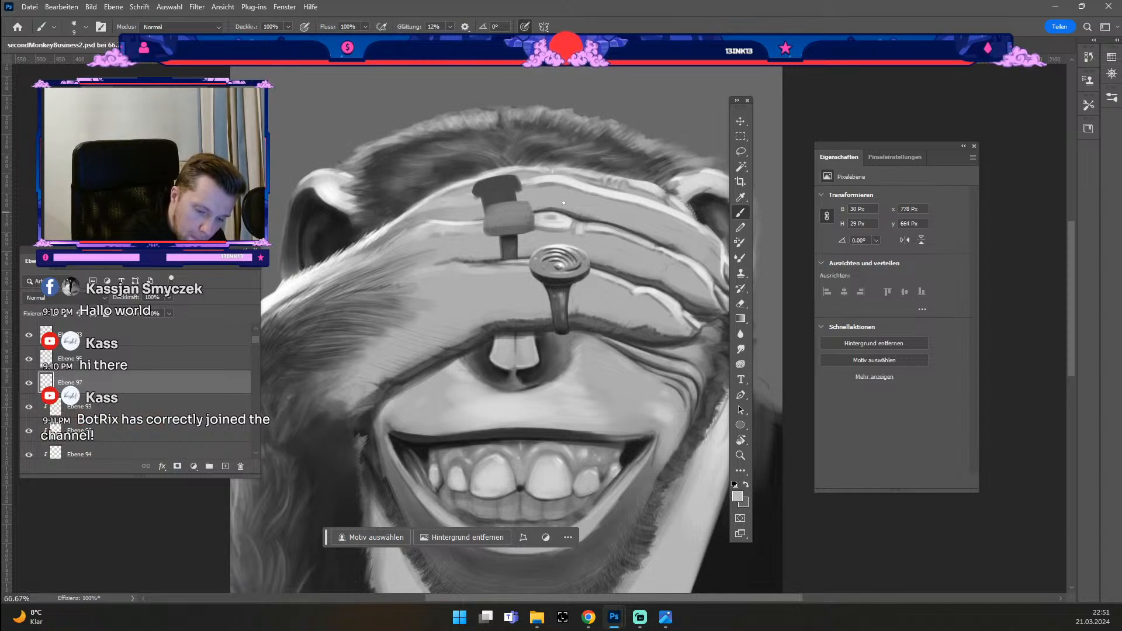
click(543, 255)
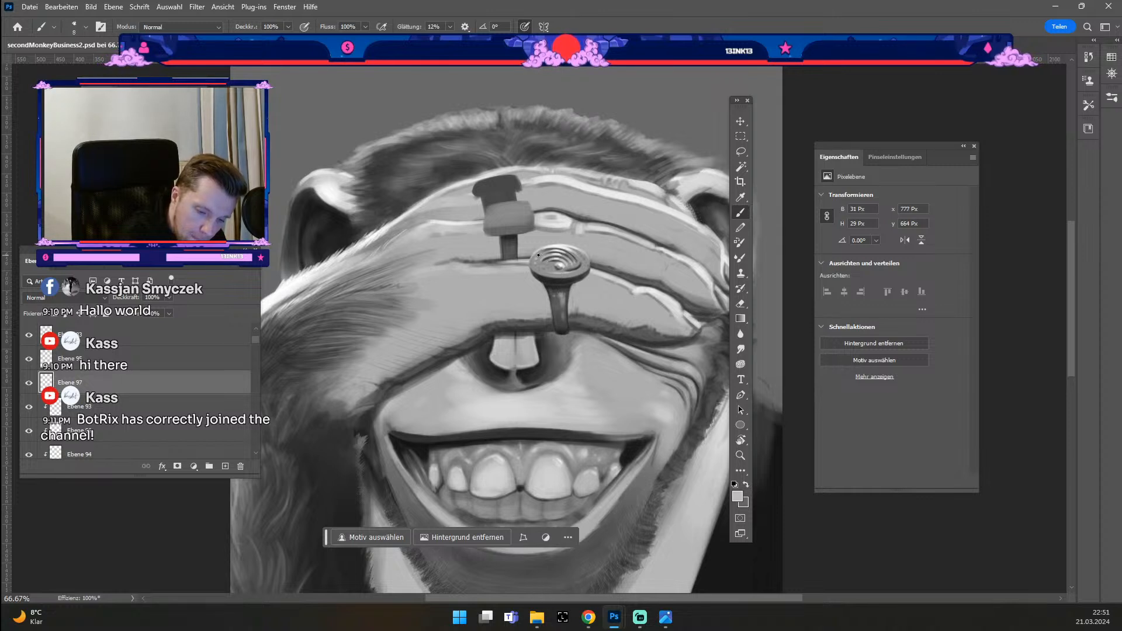
click(547, 266)
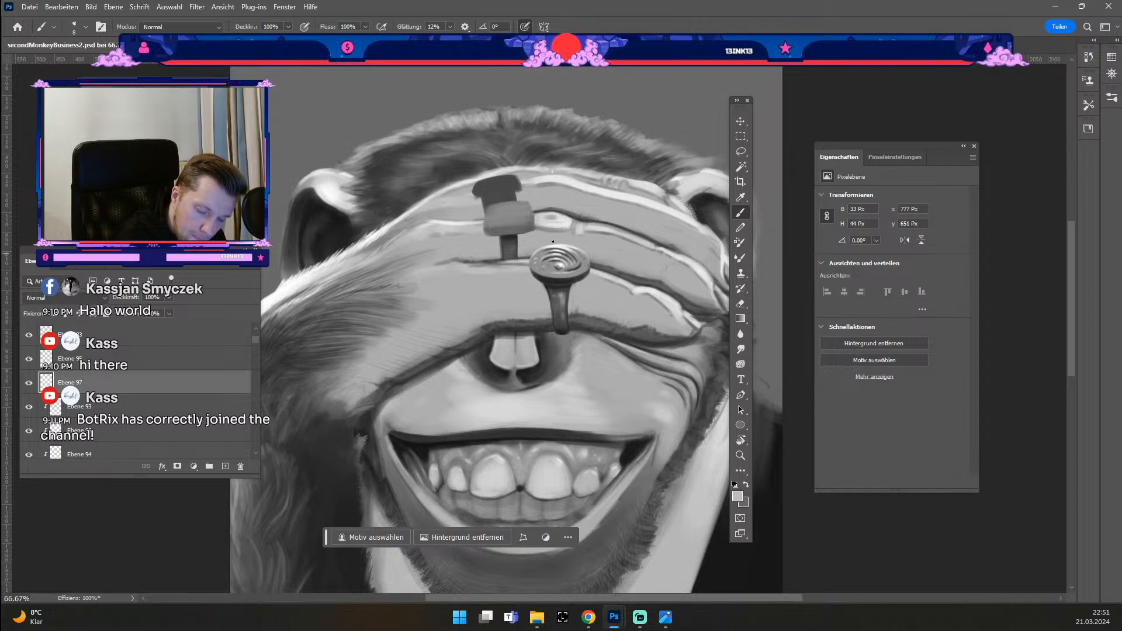
click(584, 263)
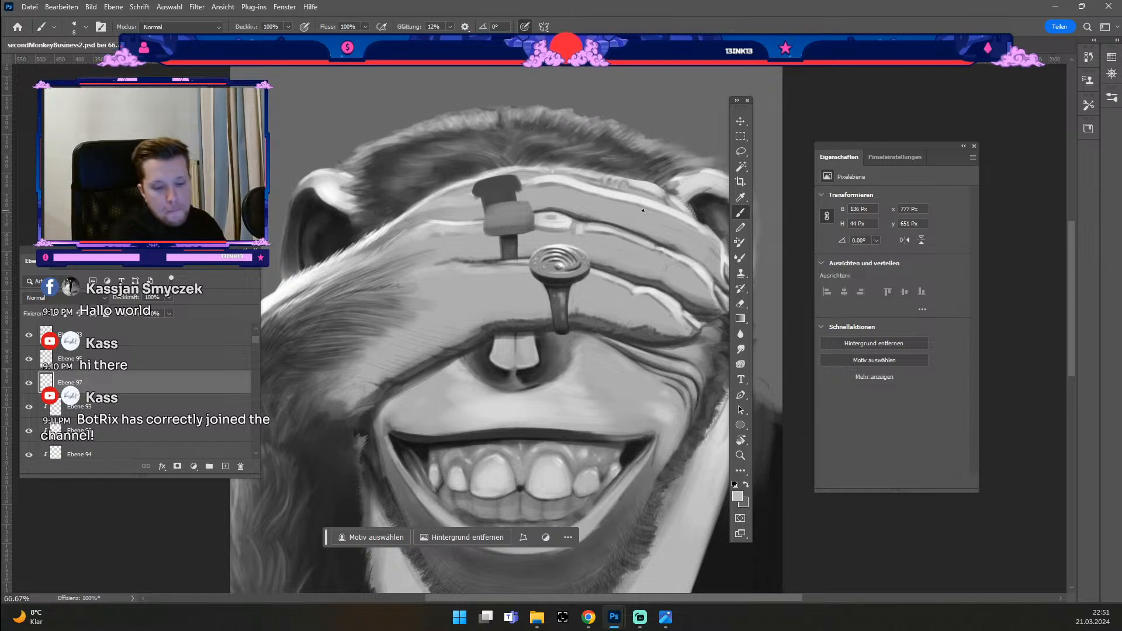
Step: Move the floating contextual task bar off the canvas so that it no longer covers the portrait
key(ctrl+minus)
key(ctrl+plus)
key(ctrl+minus)
key(ctrl+minus)
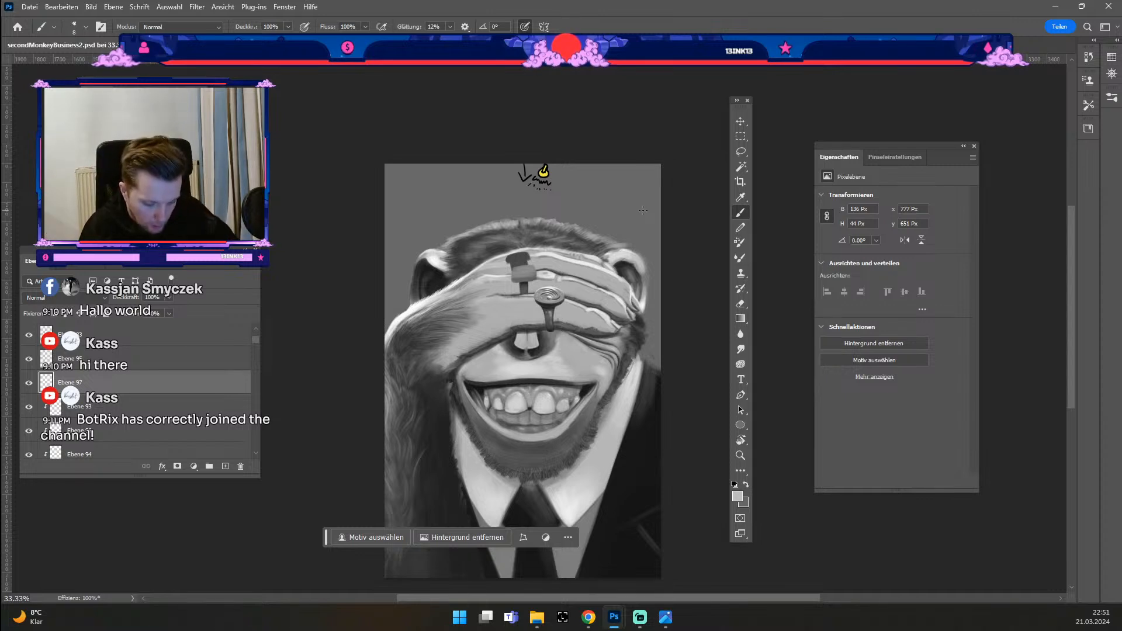
drag(326, 537, 101, 540)
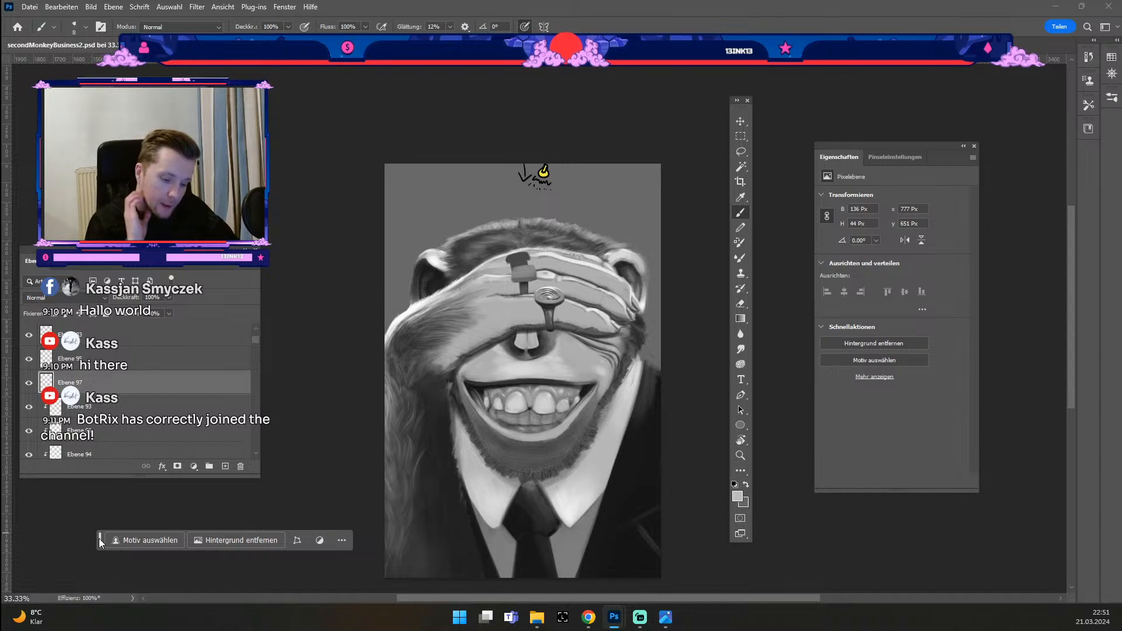